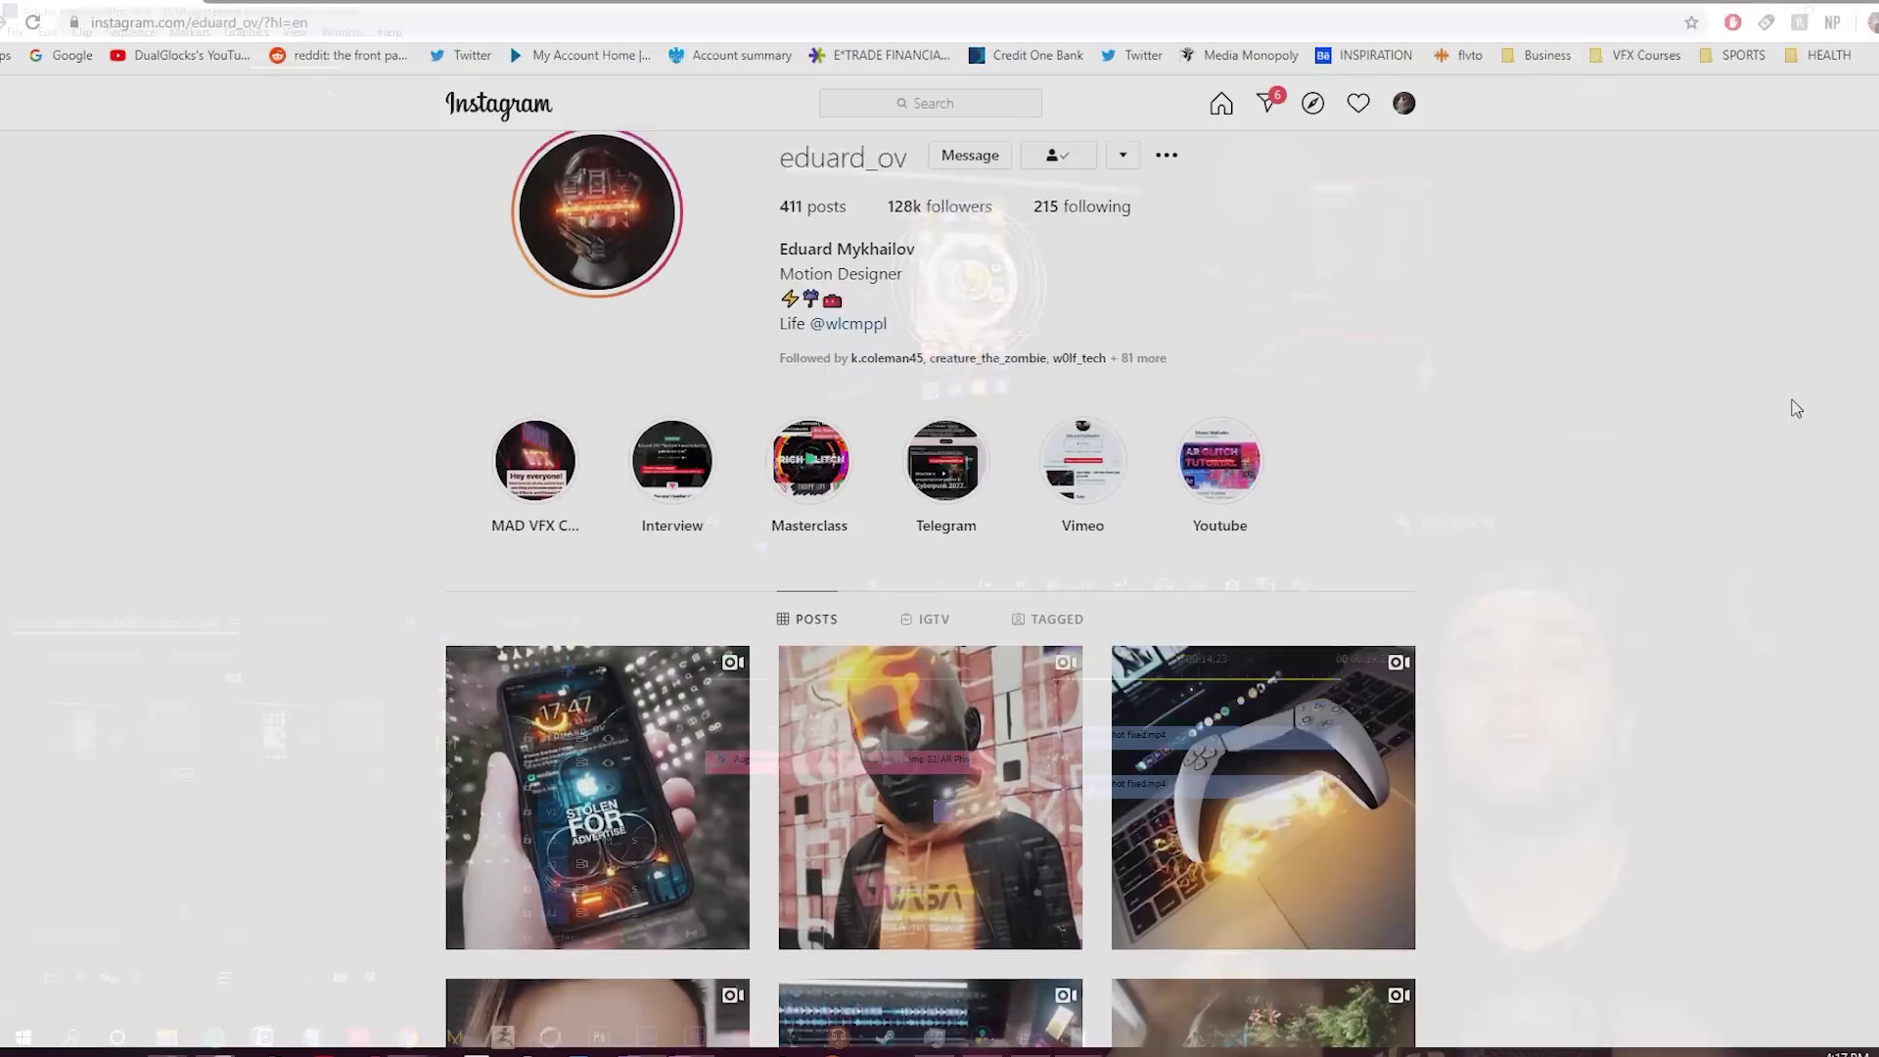
# Browse the motion designer's Instagram posts and view the augmented reality phone video for reference
pyautogui.scroll(-2, 1795, 408)
pyautogui.scroll(-1, 1796, 409)
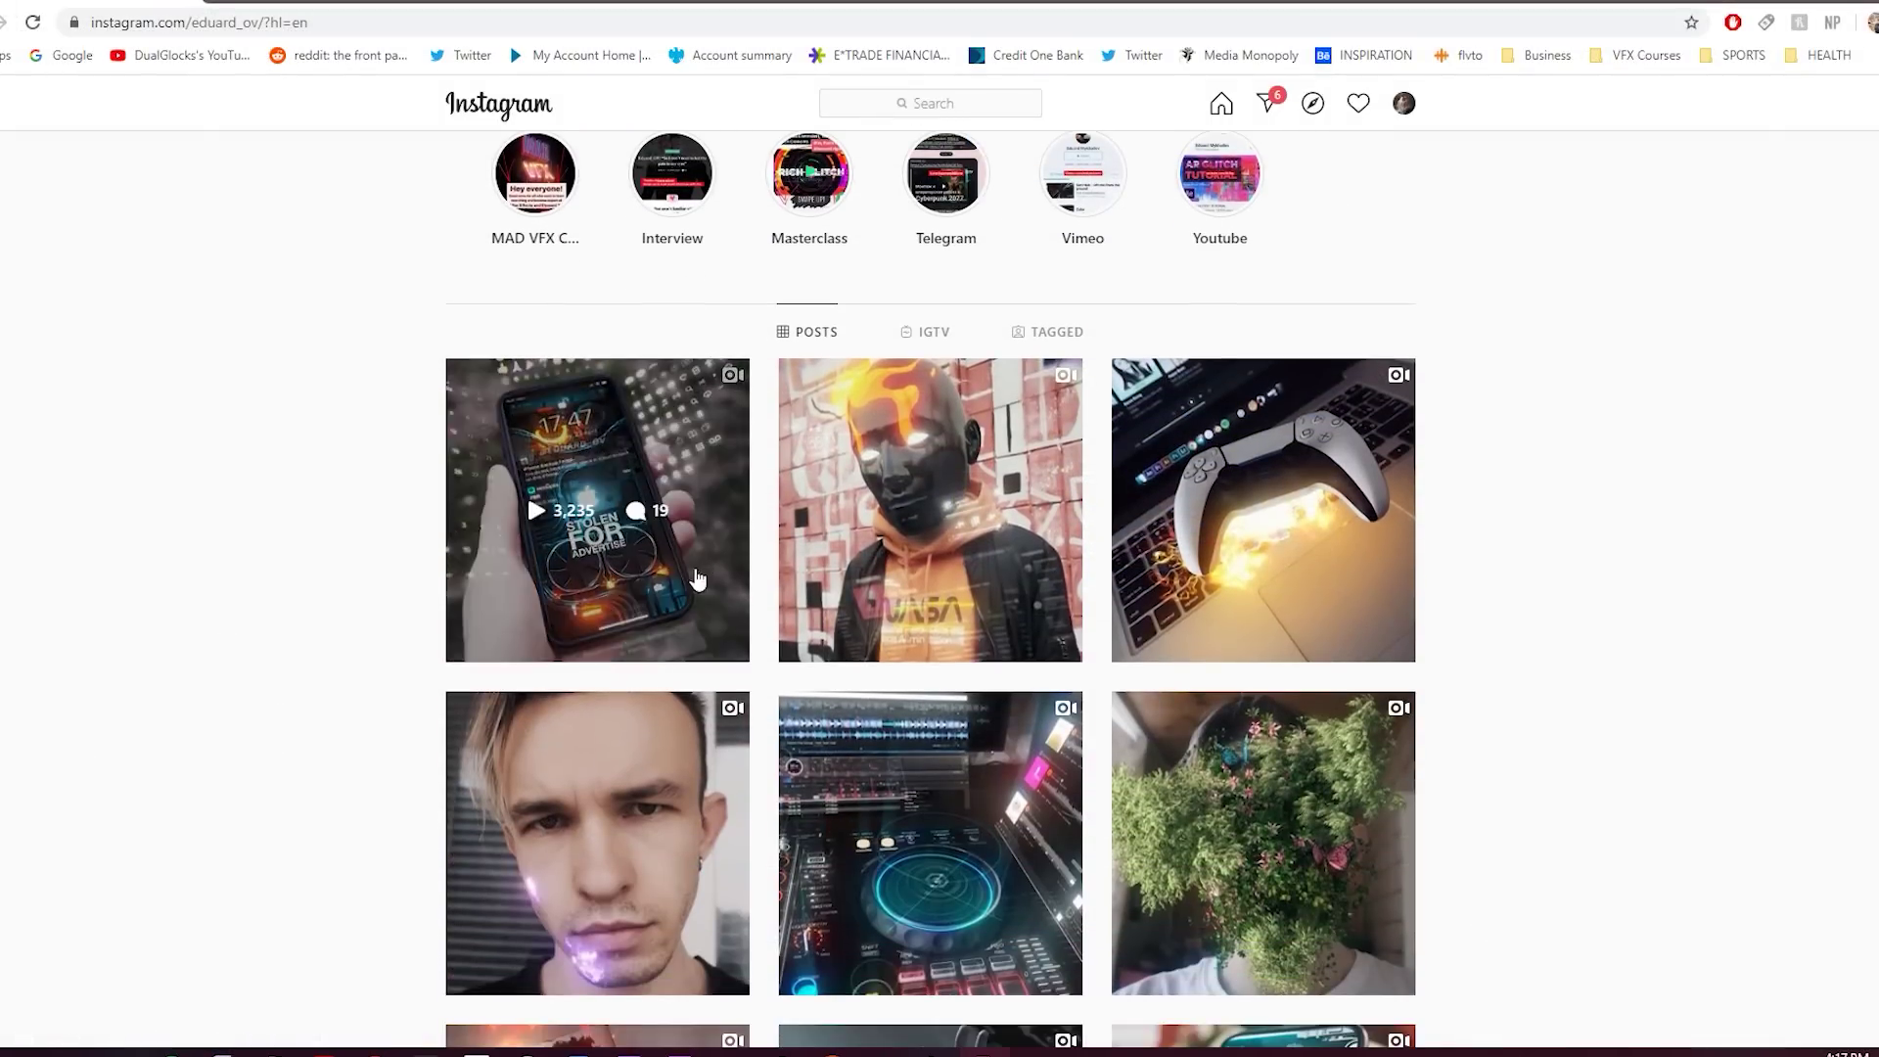
pyautogui.click(697, 579)
pyautogui.click(756, 552)
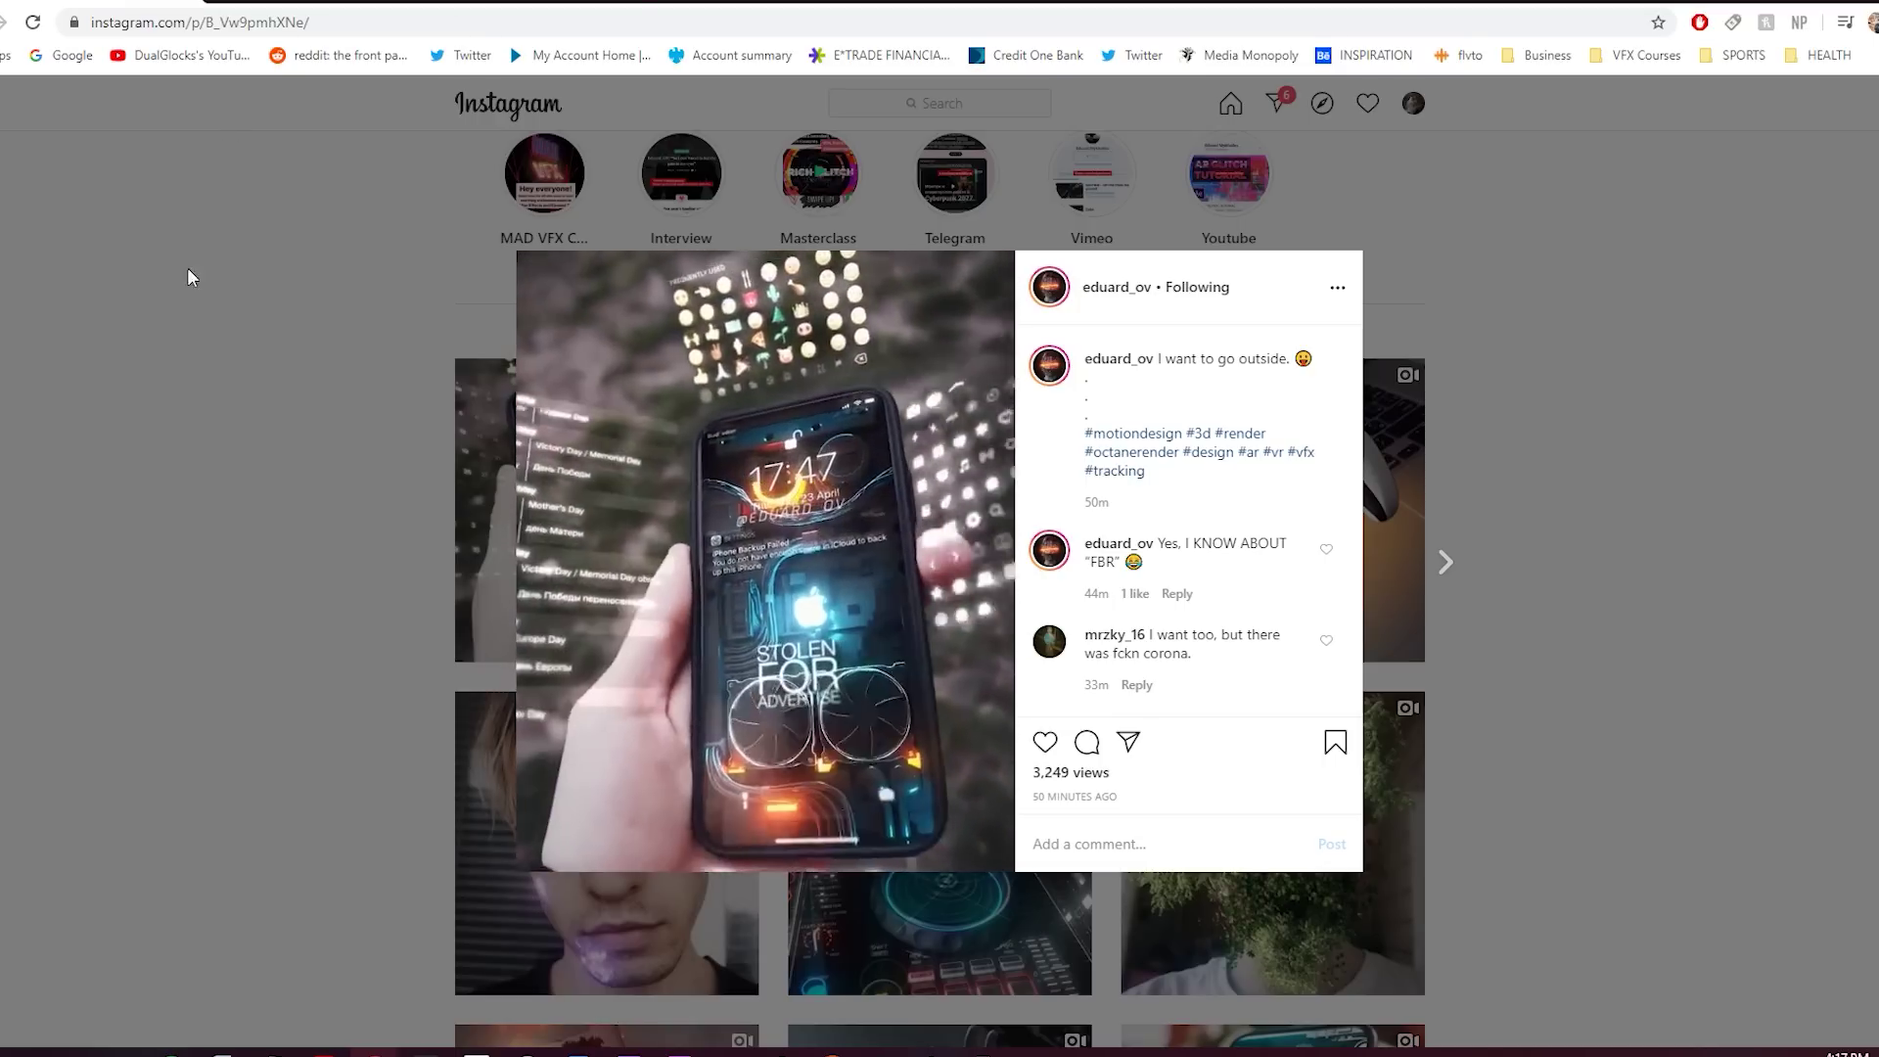
pyautogui.click(287, 393)
pyautogui.scroll(-5, 287, 393)
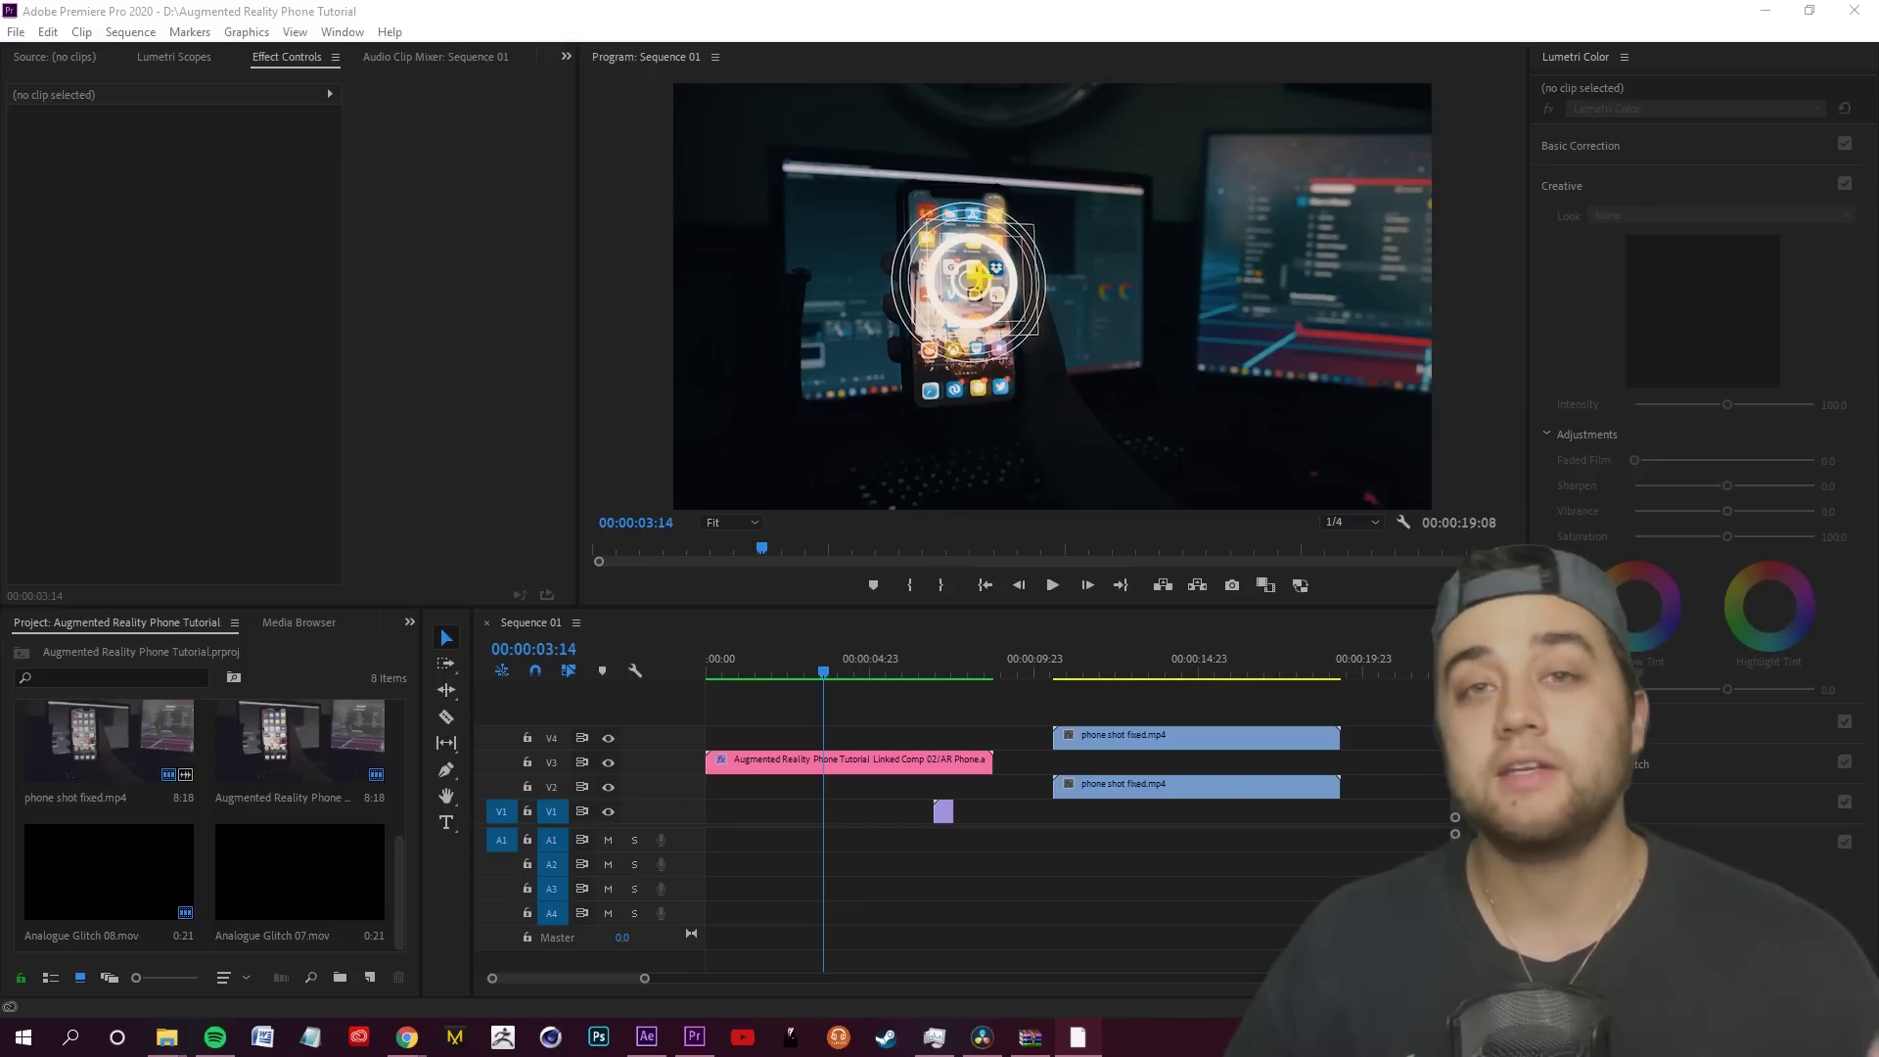
# Review the finished phone composite and the raw phone shot fixed.mp4 clips on the Sequence 01 timeline in Premiere Pro
pyautogui.click(902, 720)
pyautogui.press('space')
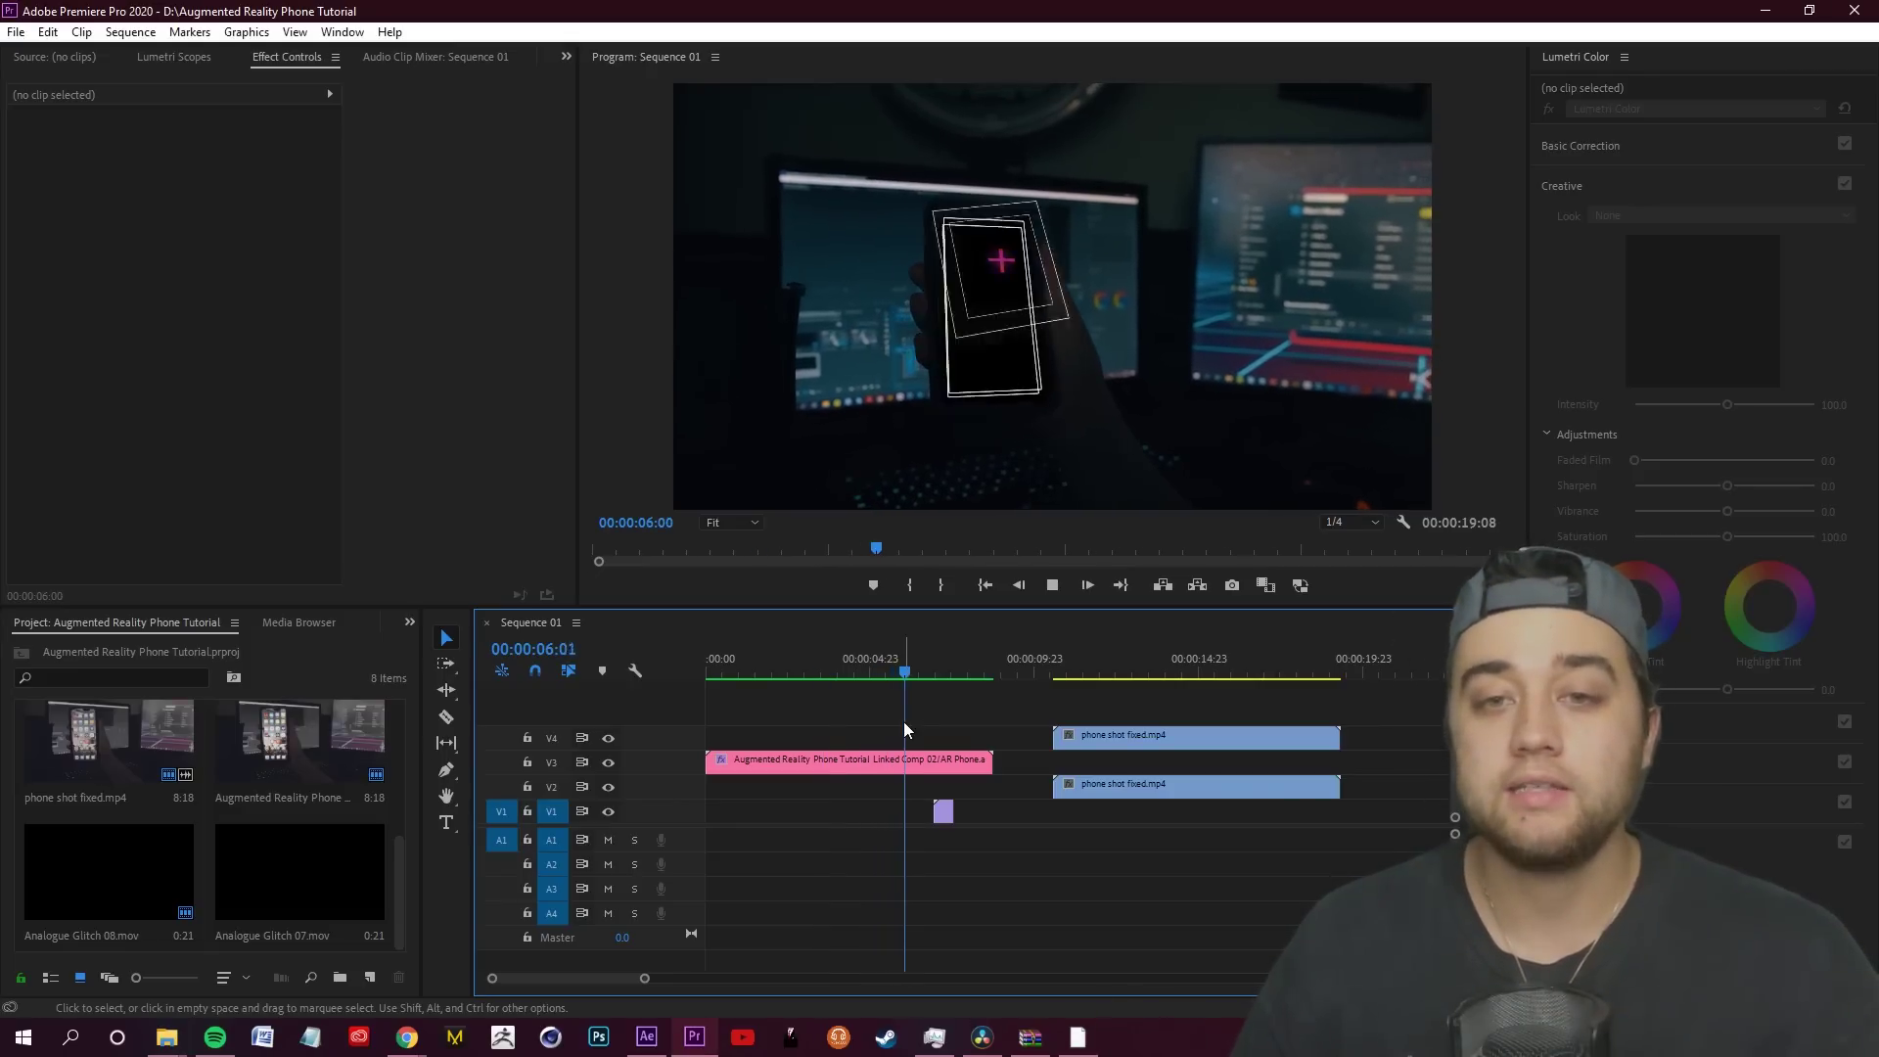
pyautogui.moveTo(889, 671); pyautogui.dragTo(1104, 698)
pyautogui.click(1200, 690)
pyautogui.press('space')
pyautogui.scroll(-3, 1223, 702)
pyautogui.click(1015, 662)
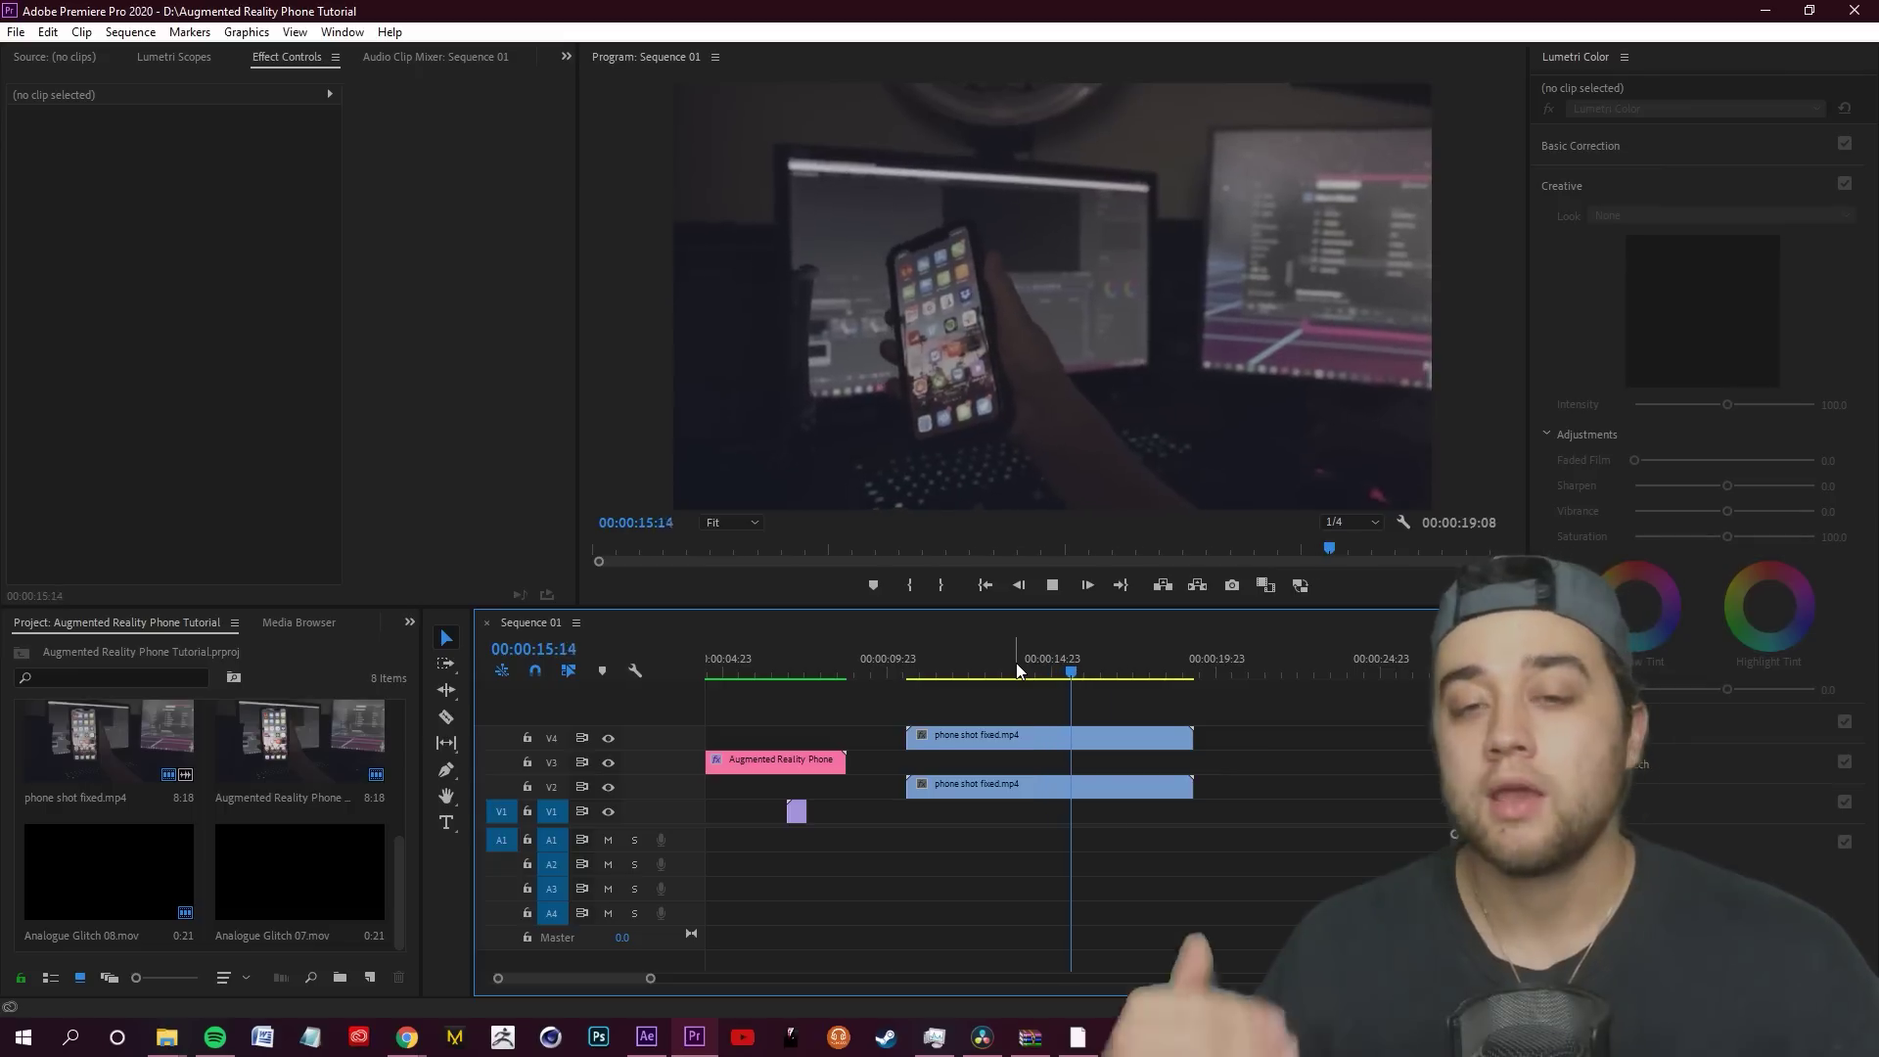
pyautogui.click(955, 672)
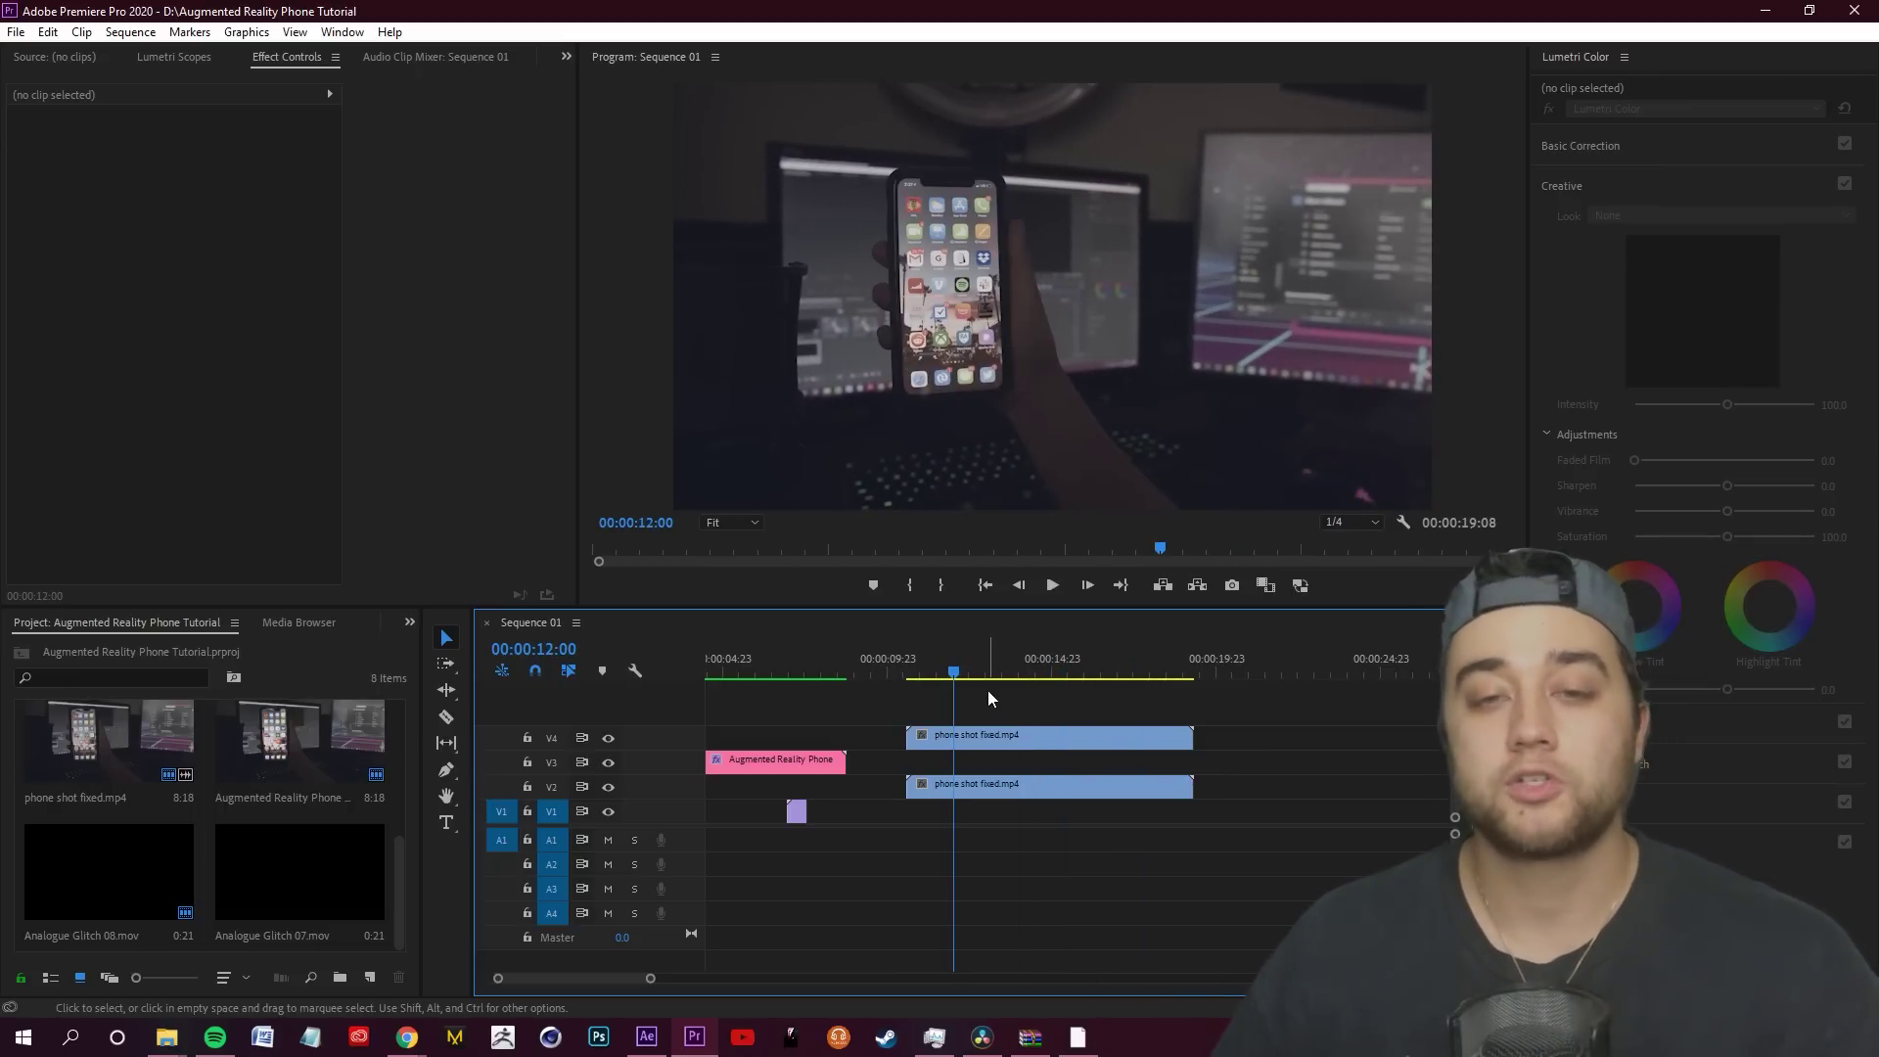
pyautogui.click(1163, 672)
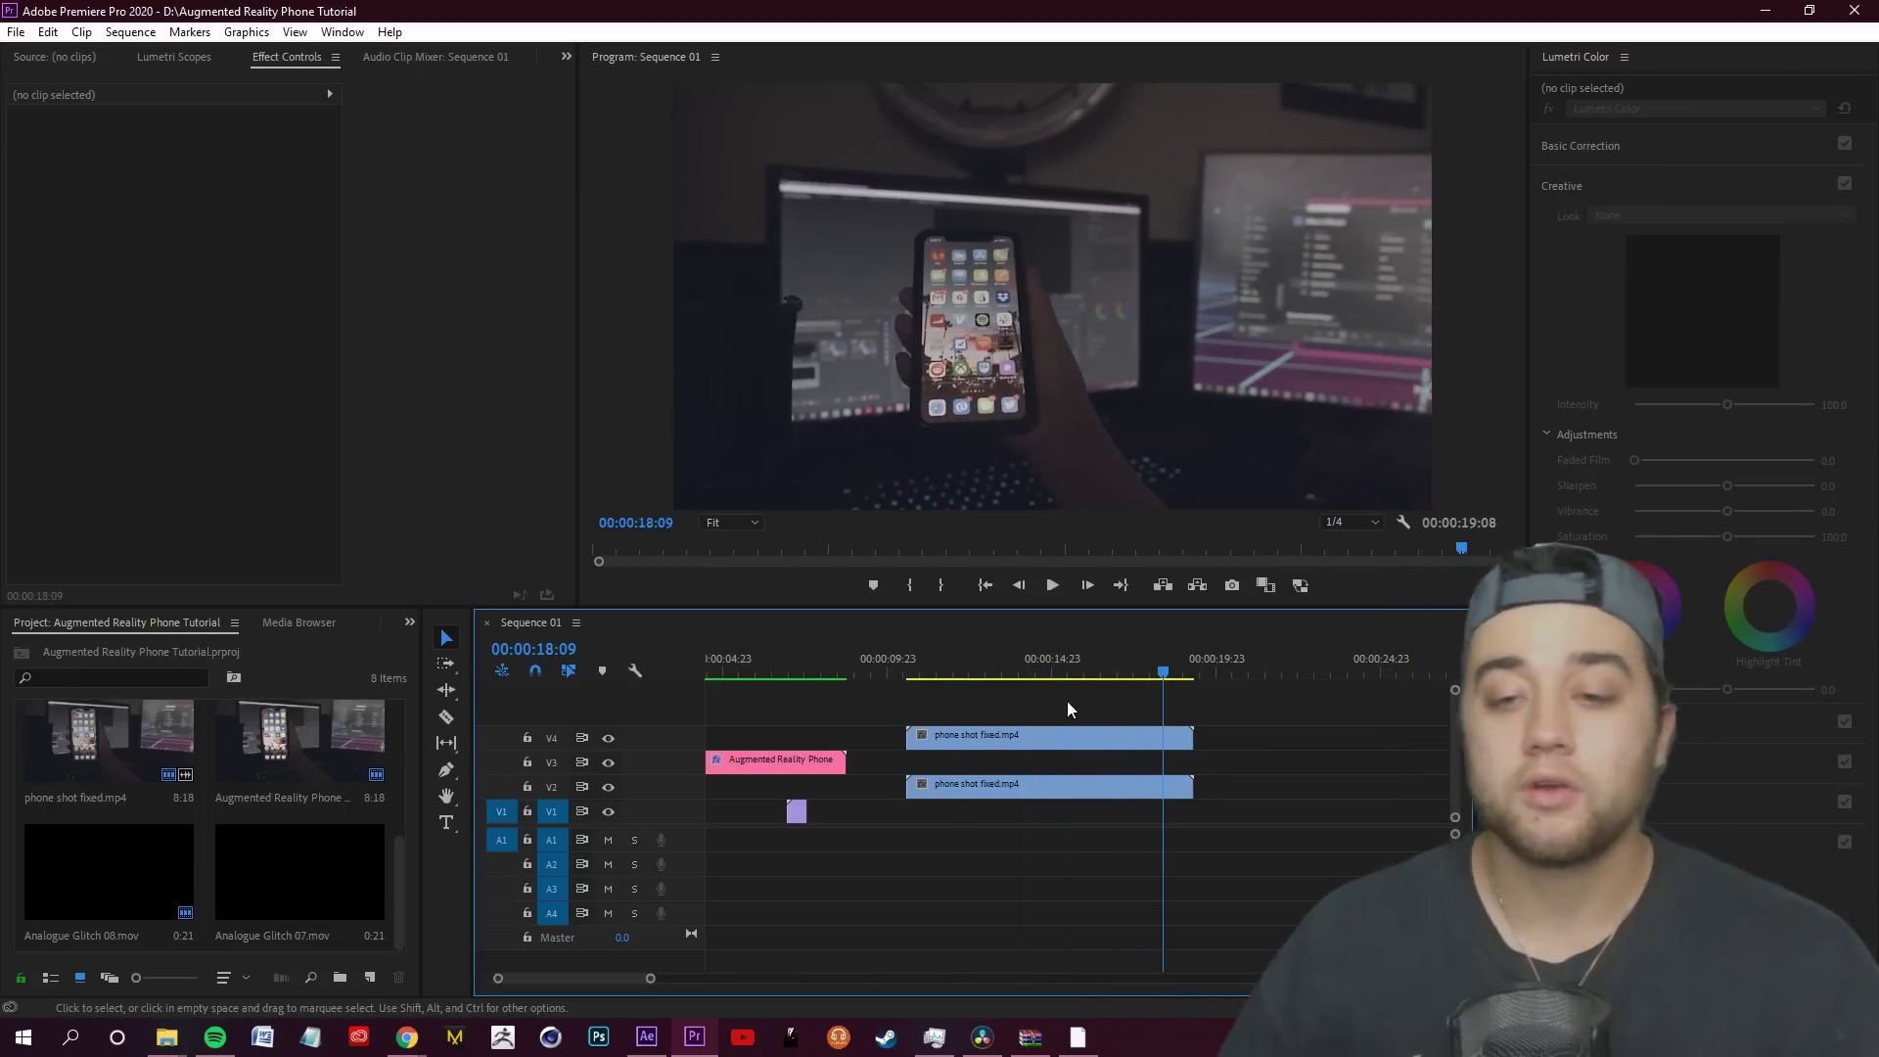
pyautogui.moveTo(1131, 665); pyautogui.dragTo(1018, 679)
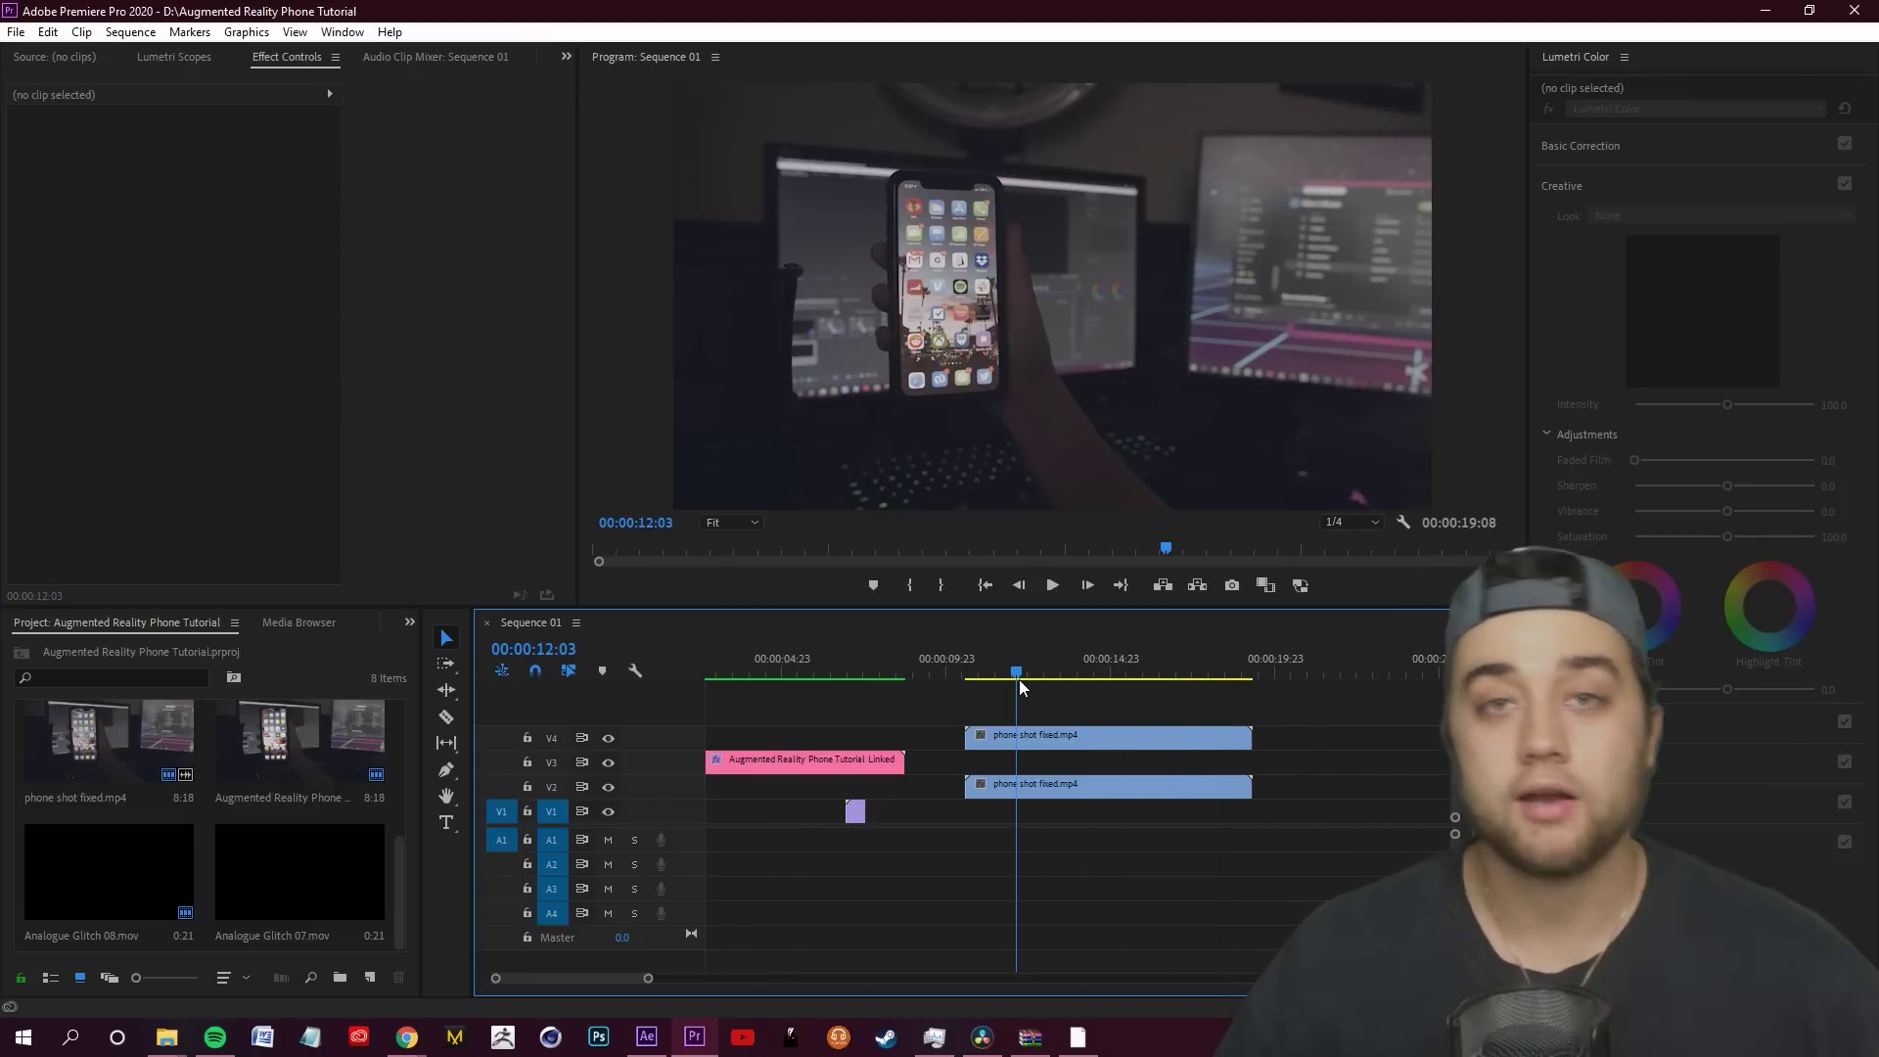
# Check the Replace With After Effects Composition command on the upper phone shot clip, and switch to its linked composition in After Effects
pyautogui.rightClick(1053, 732)
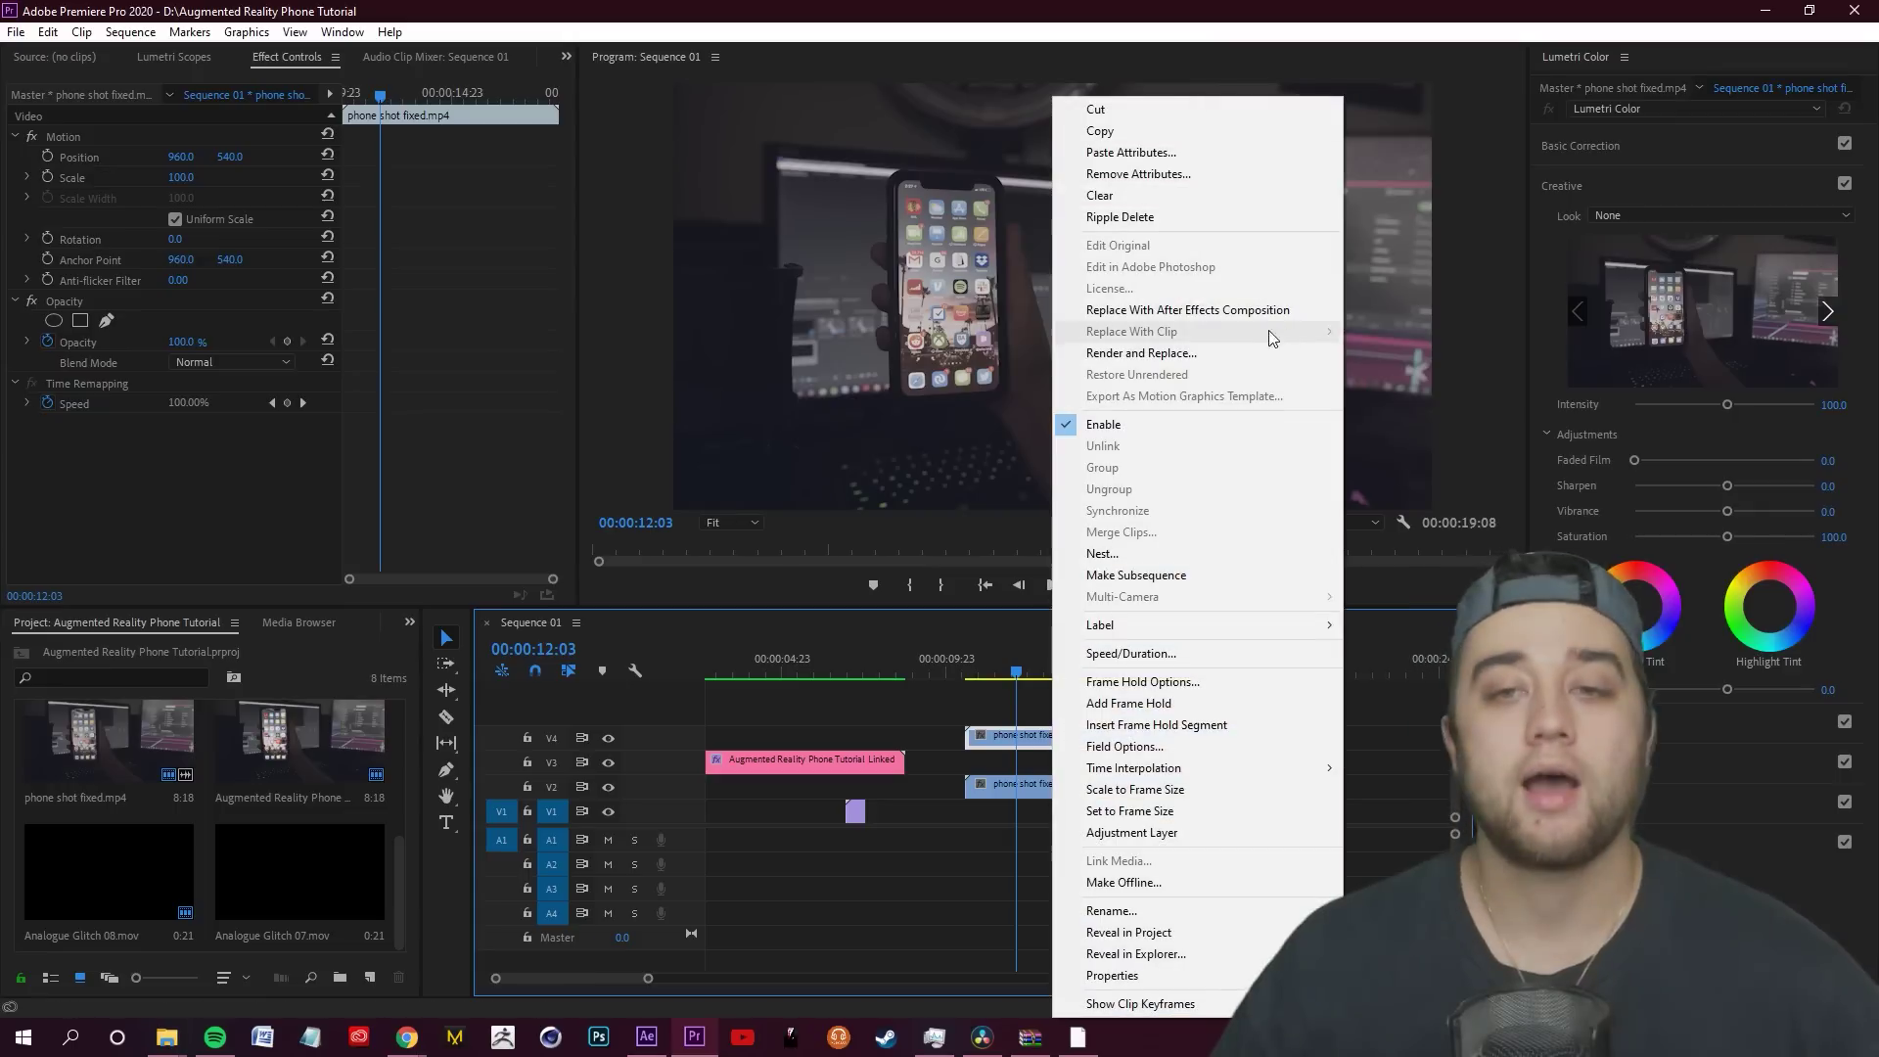
pyautogui.press('Escape')
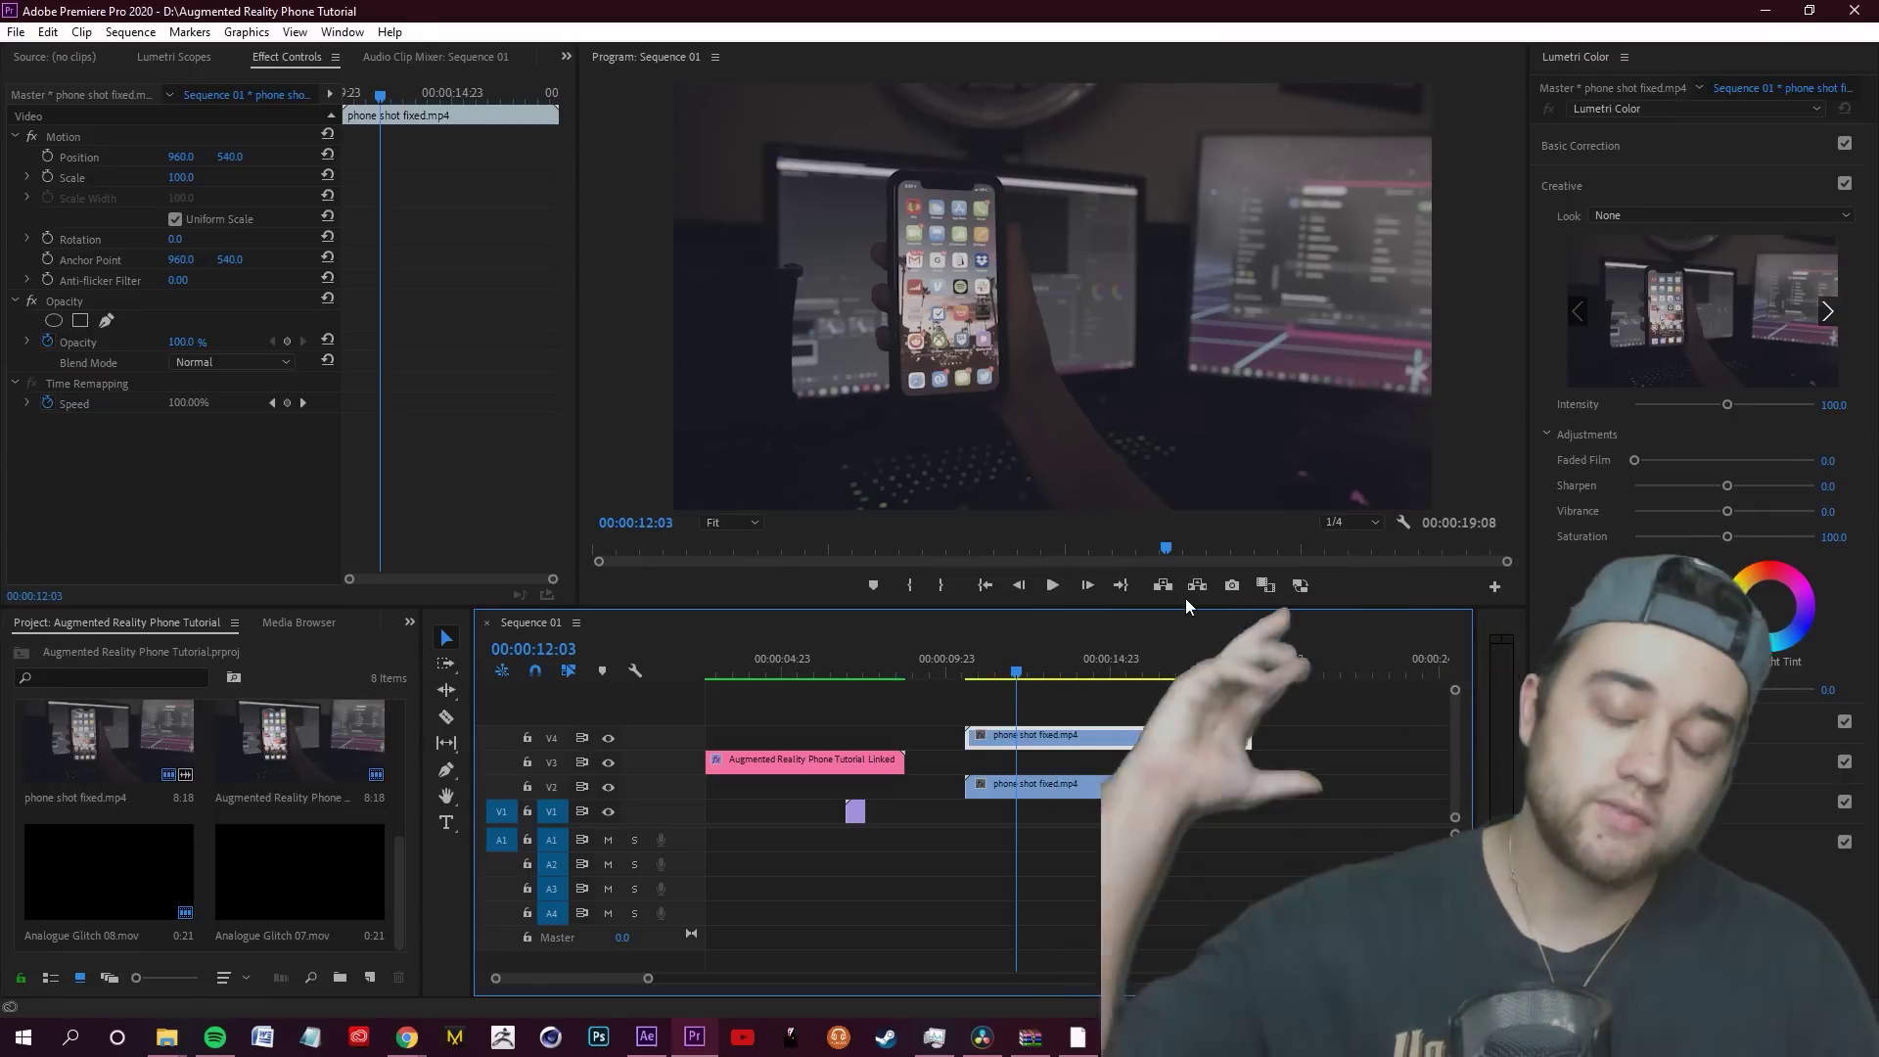
pyautogui.hotkey('alt', 'Tab')
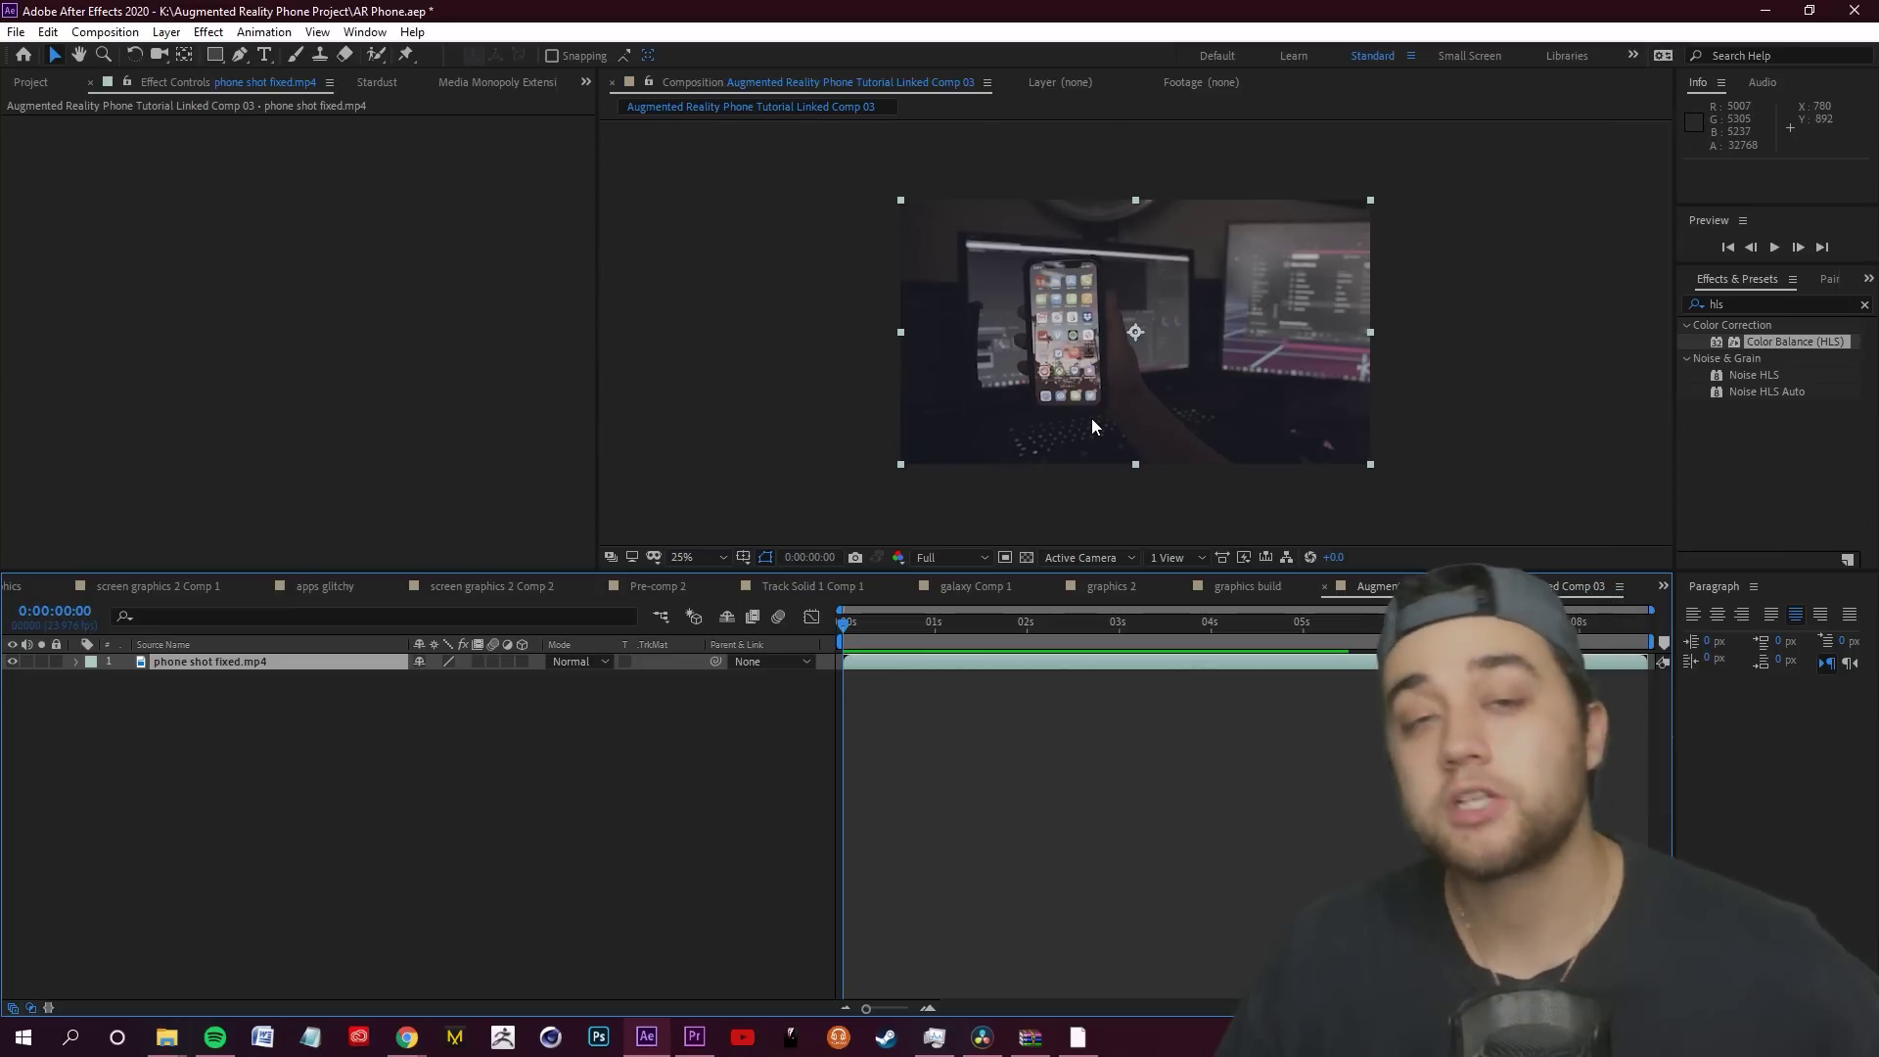
# Try camera tracking on the phone shot fixed.mp4 layer with the 3D Camera Tracker
pyautogui.rightClick(243, 665)
pyautogui.moveTo(326, 440)
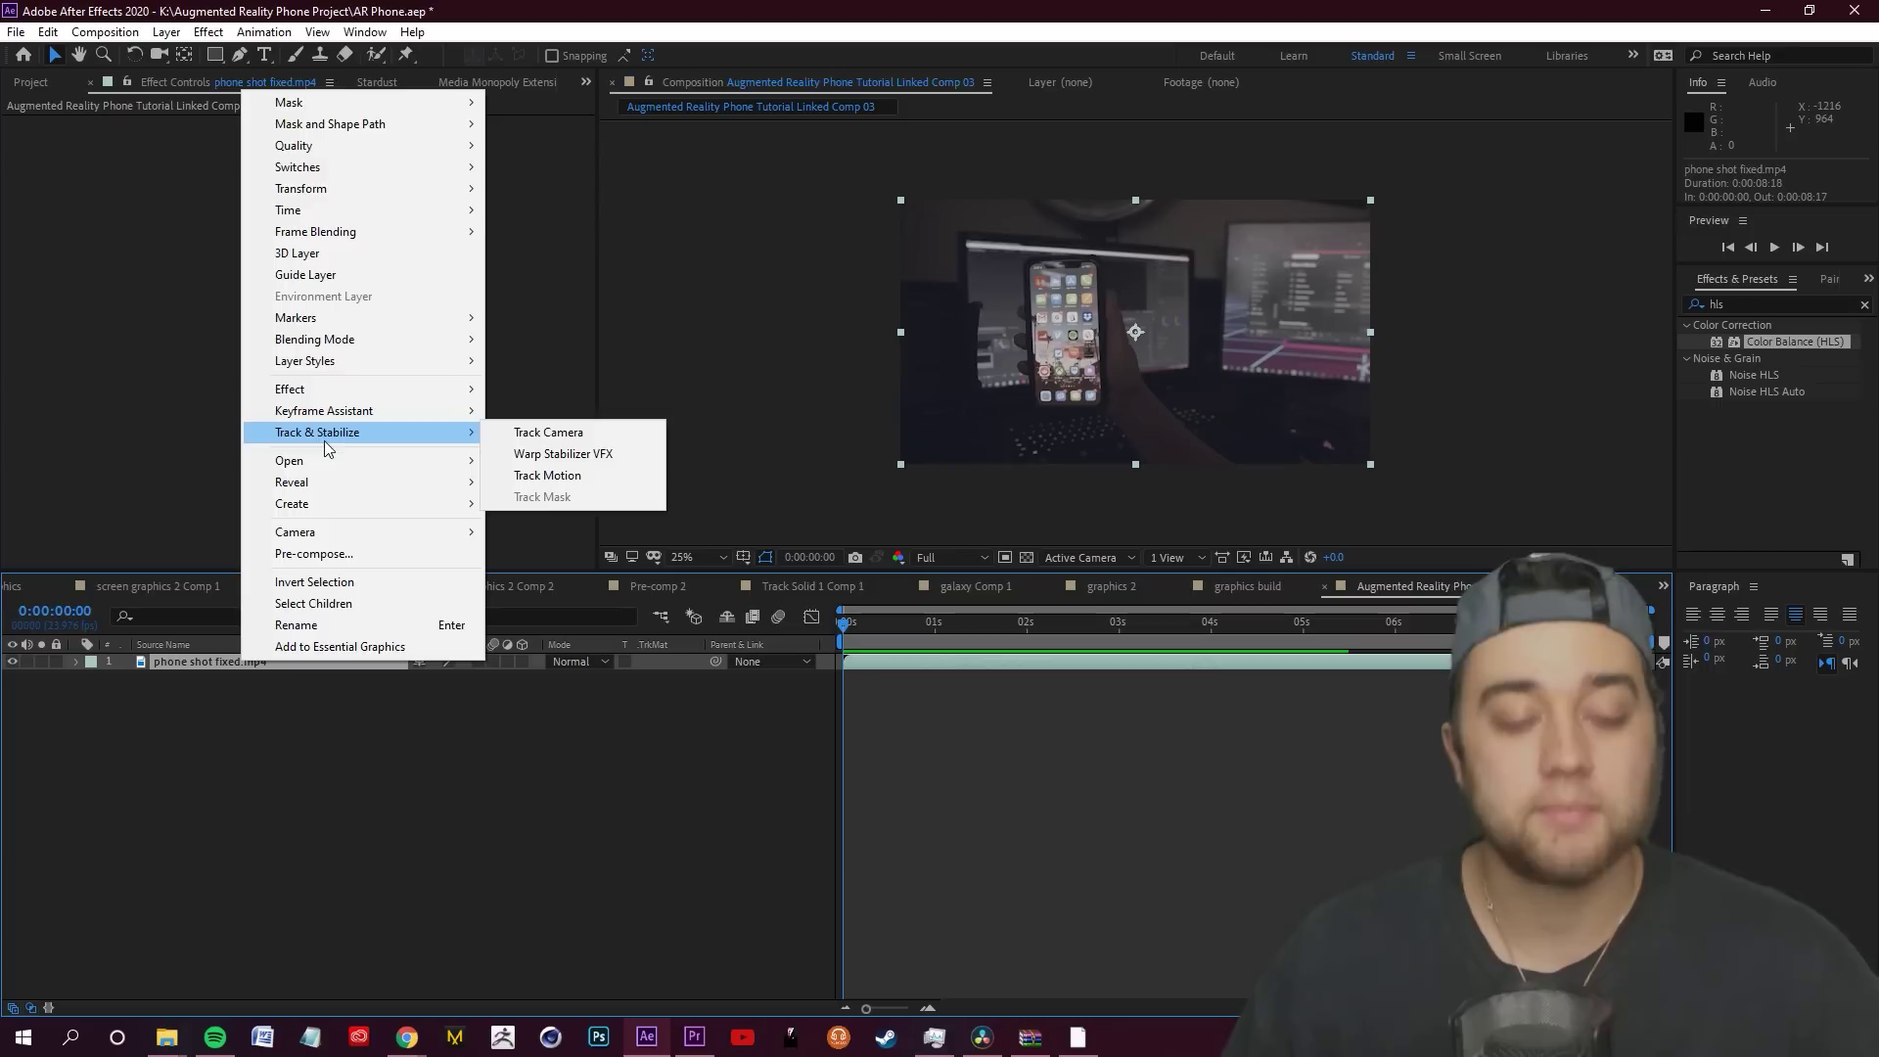
pyautogui.click(641, 441)
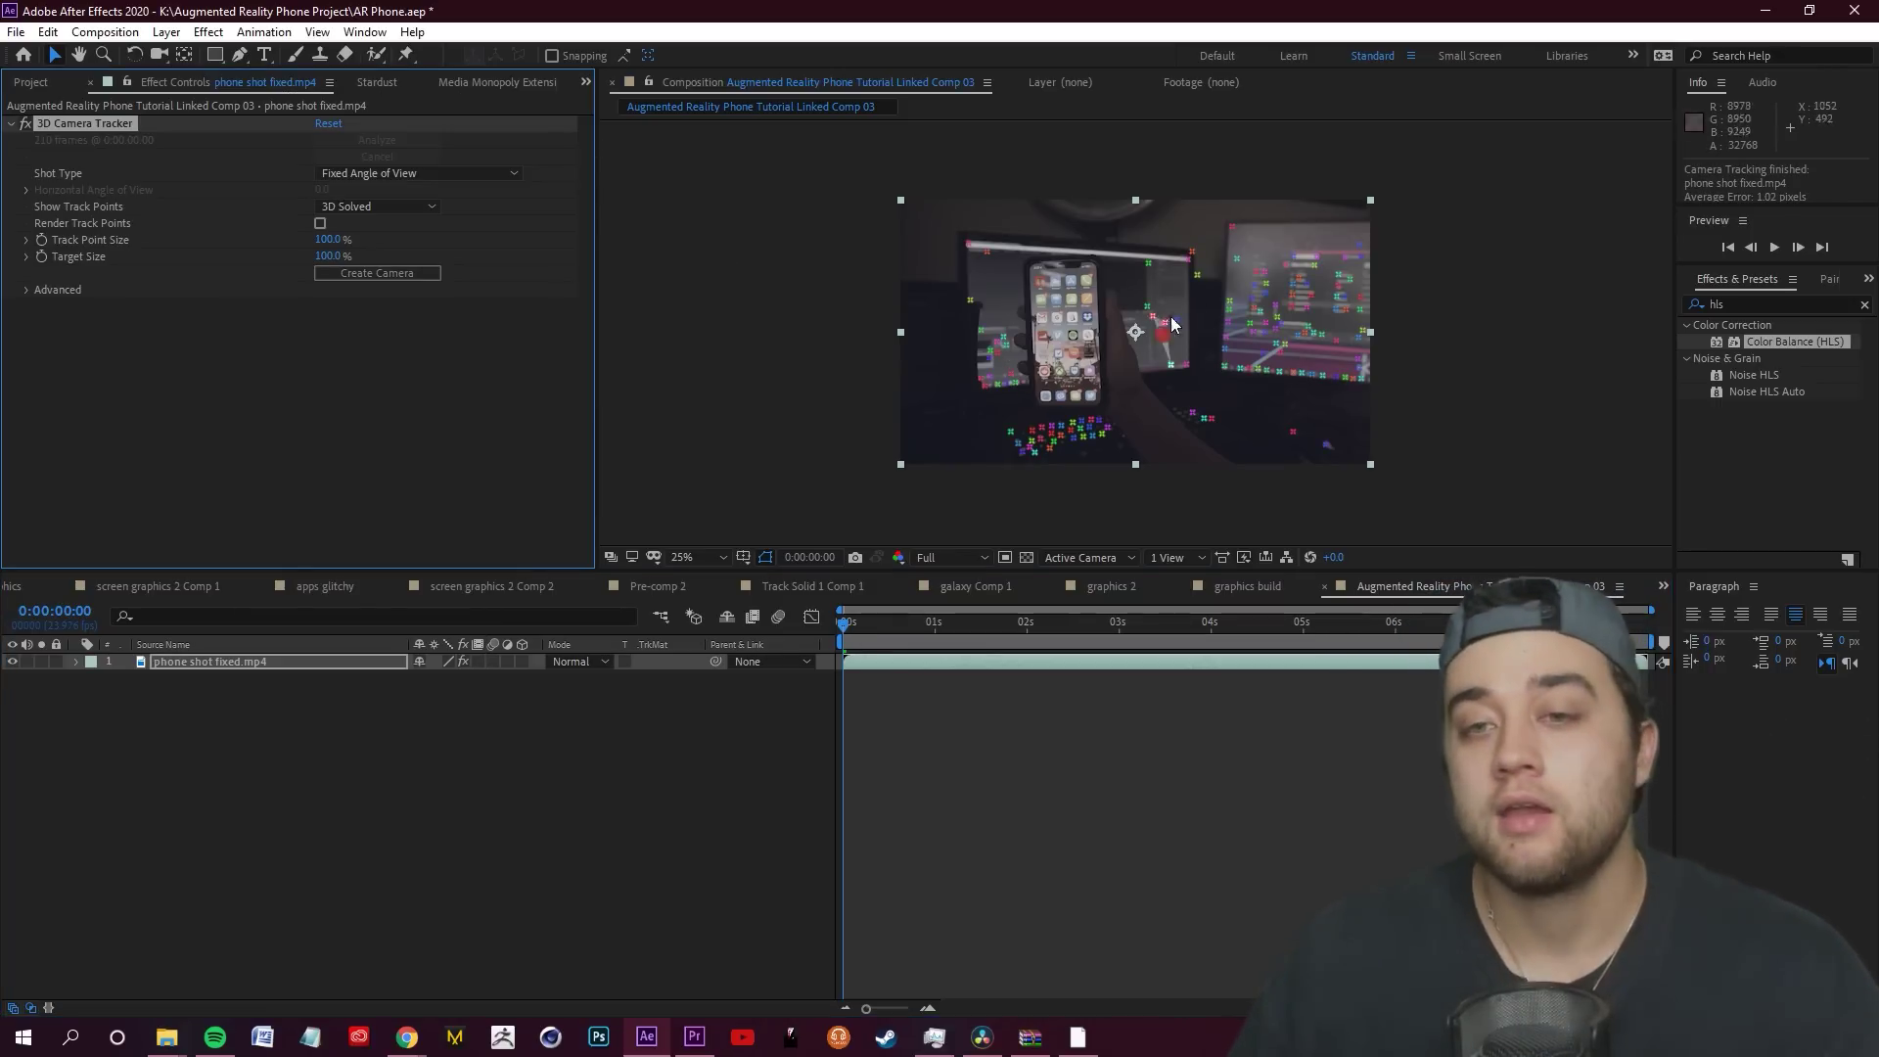
# Examine how the solved track points follow the moving phone and background throughout the footage
pyautogui.moveTo(839, 634); pyautogui.dragTo(1516, 629)
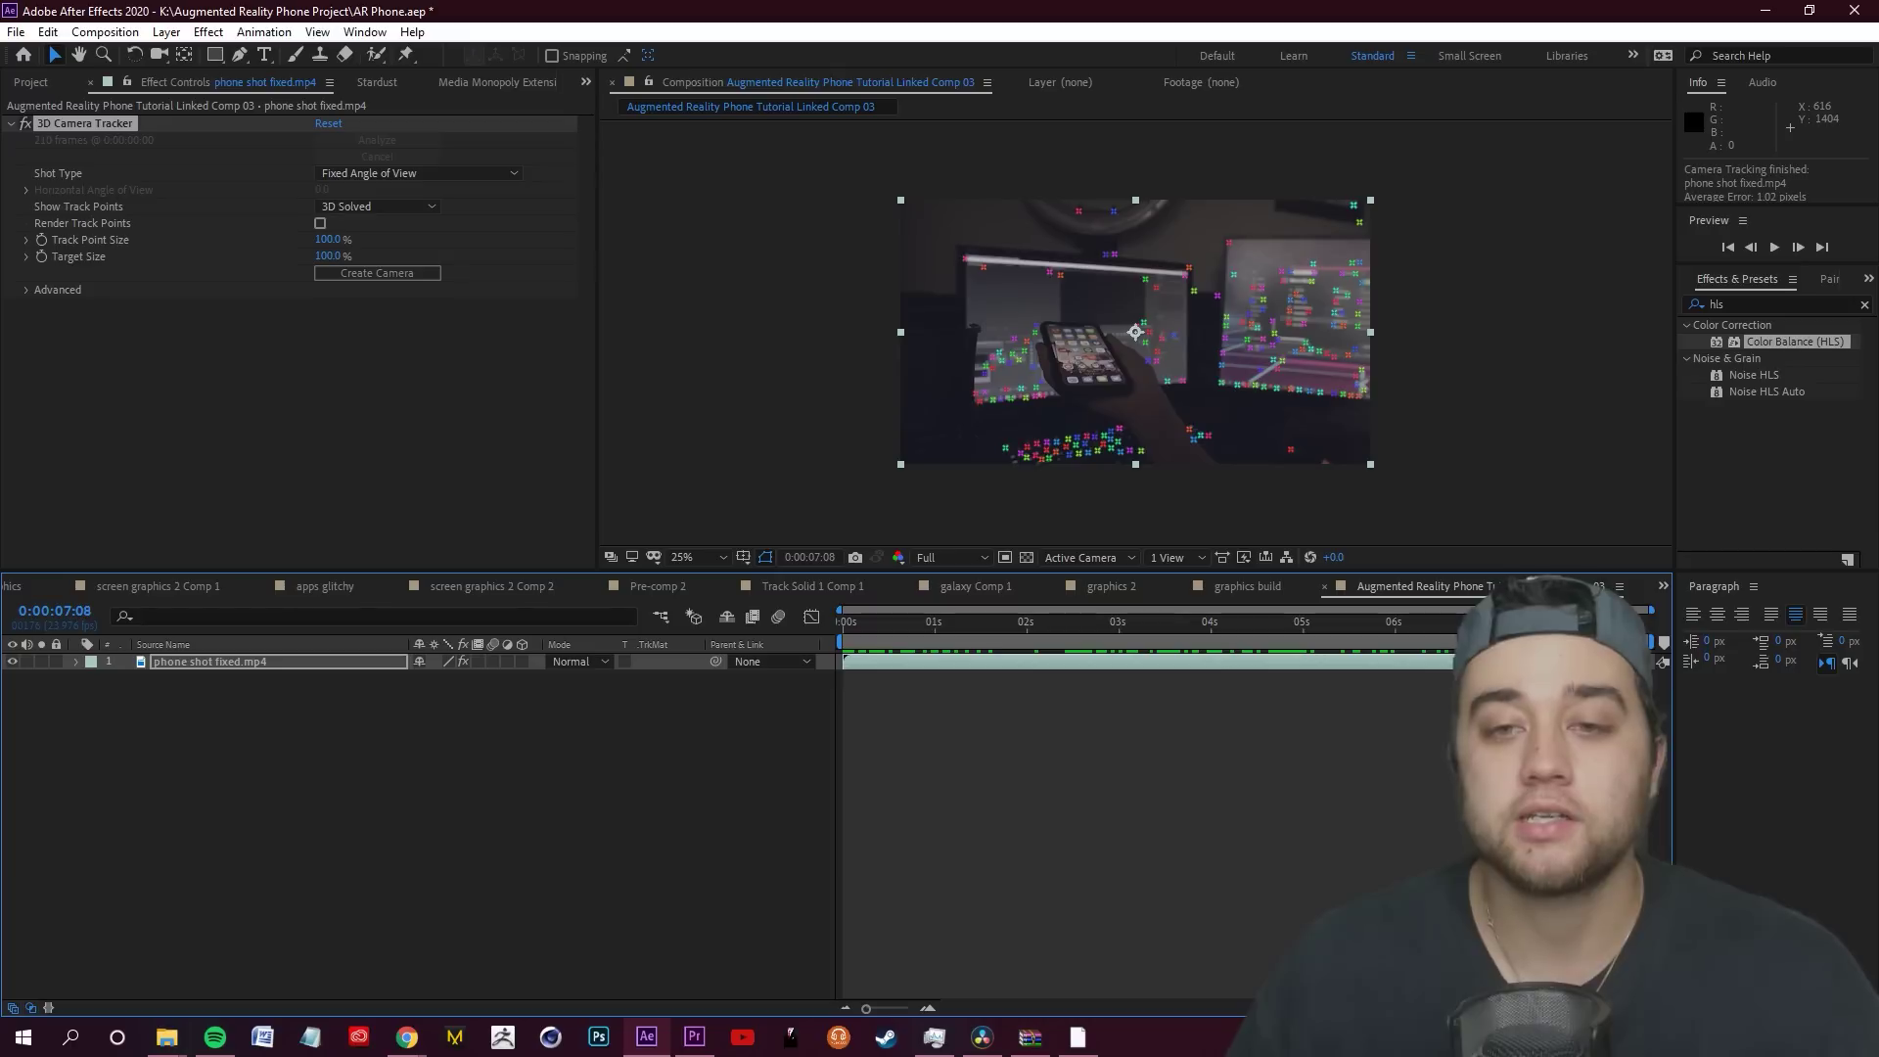
pyautogui.press('pageup')
pyautogui.press('pageup')
pyautogui.press('pageup')
pyautogui.press('pageup')
pyautogui.press('space')
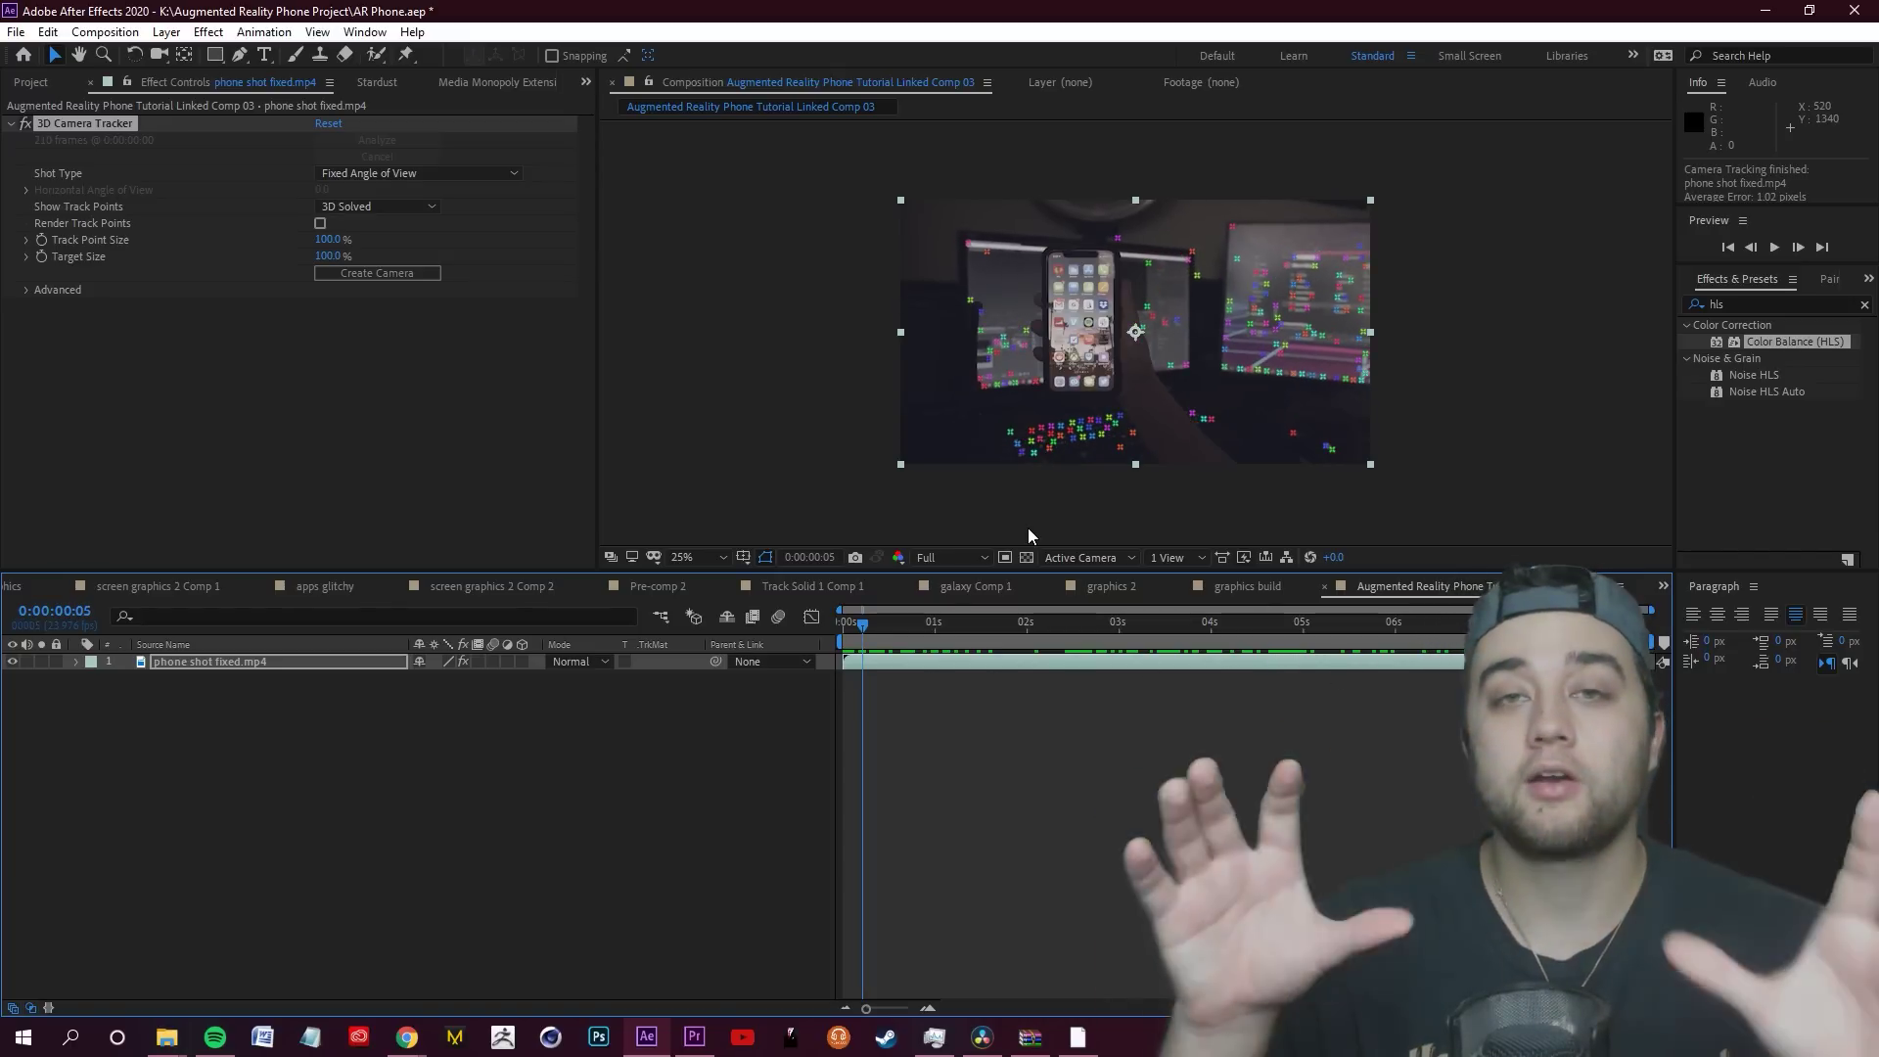
# Delete the 3D Camera Tracker effect from the phone footage layer
pyautogui.press('Delete')
pyautogui.scroll(2, 1053, 383)
pyautogui.moveTo(1019, 309); pyautogui.dragTo(1003, 348)
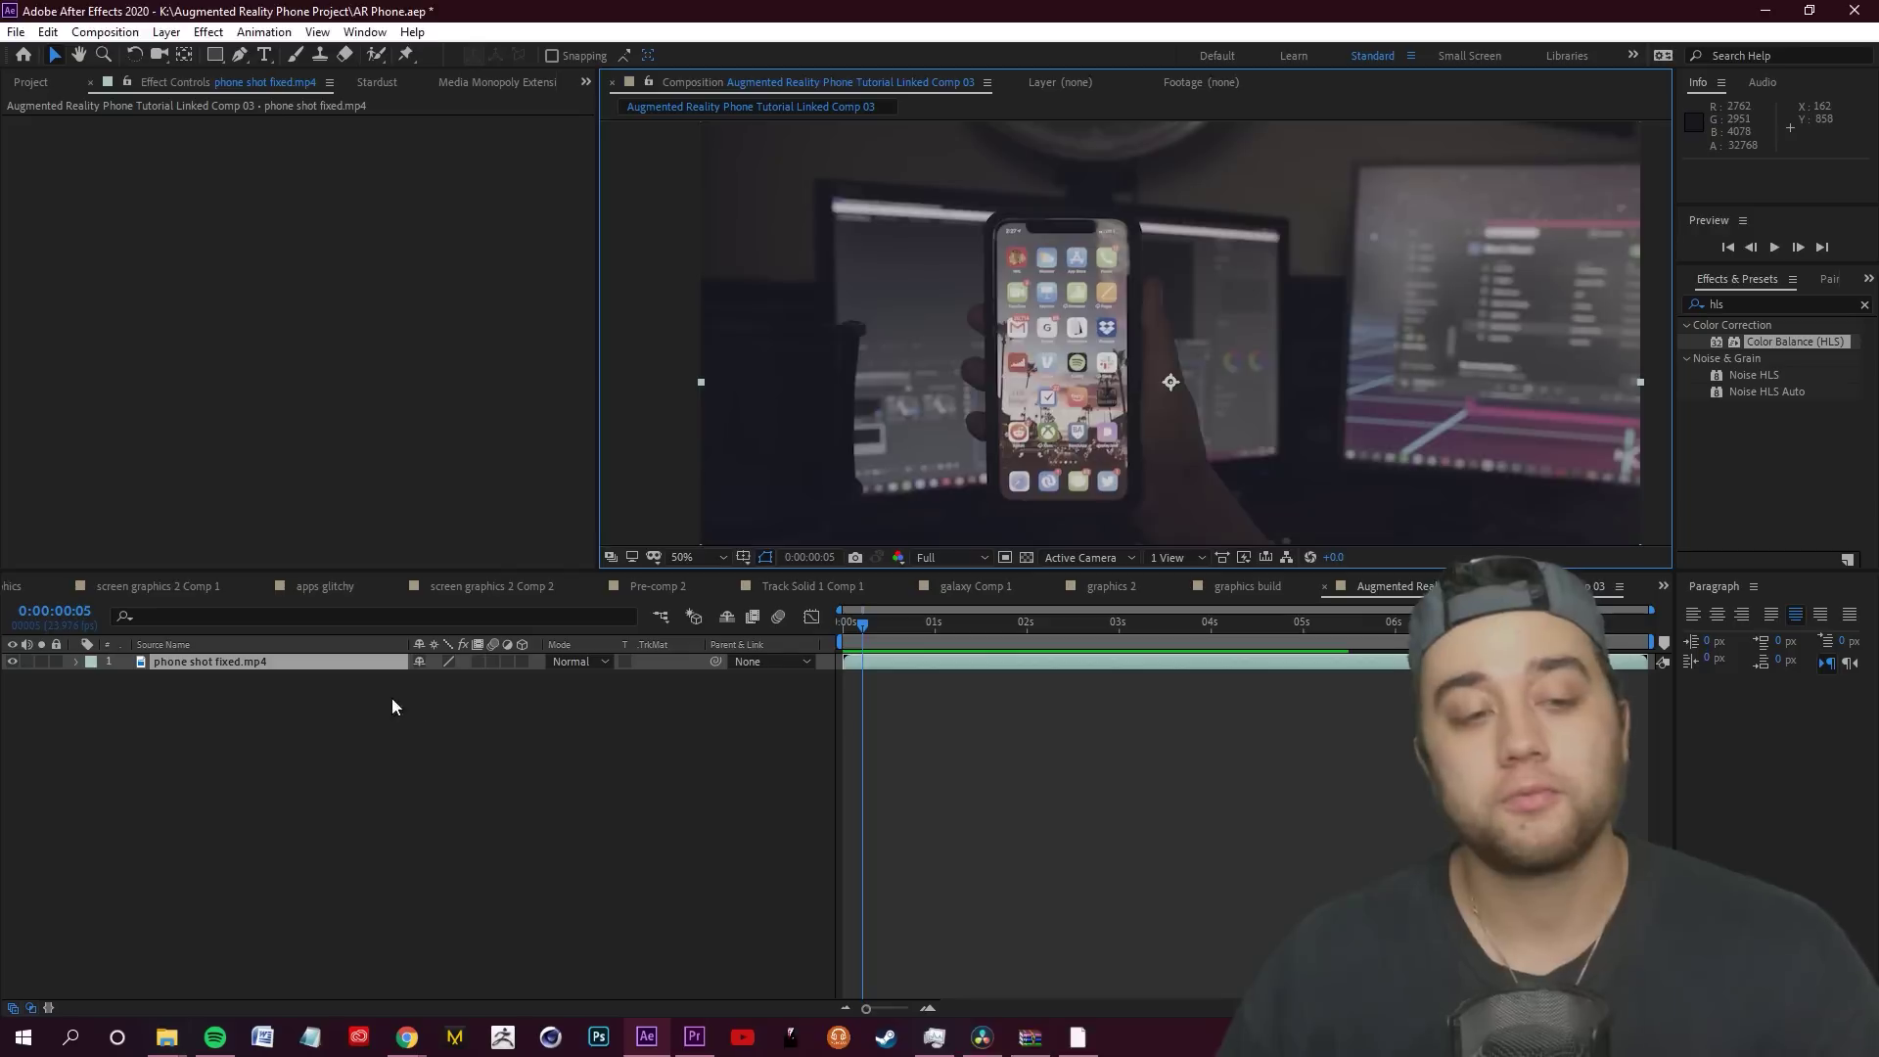
# Return to the first frame and create a black 1920 × 1080 px solid above the phone footage
pyautogui.press('Home')
pyautogui.press(',')
pyautogui.rightClick(302, 760)
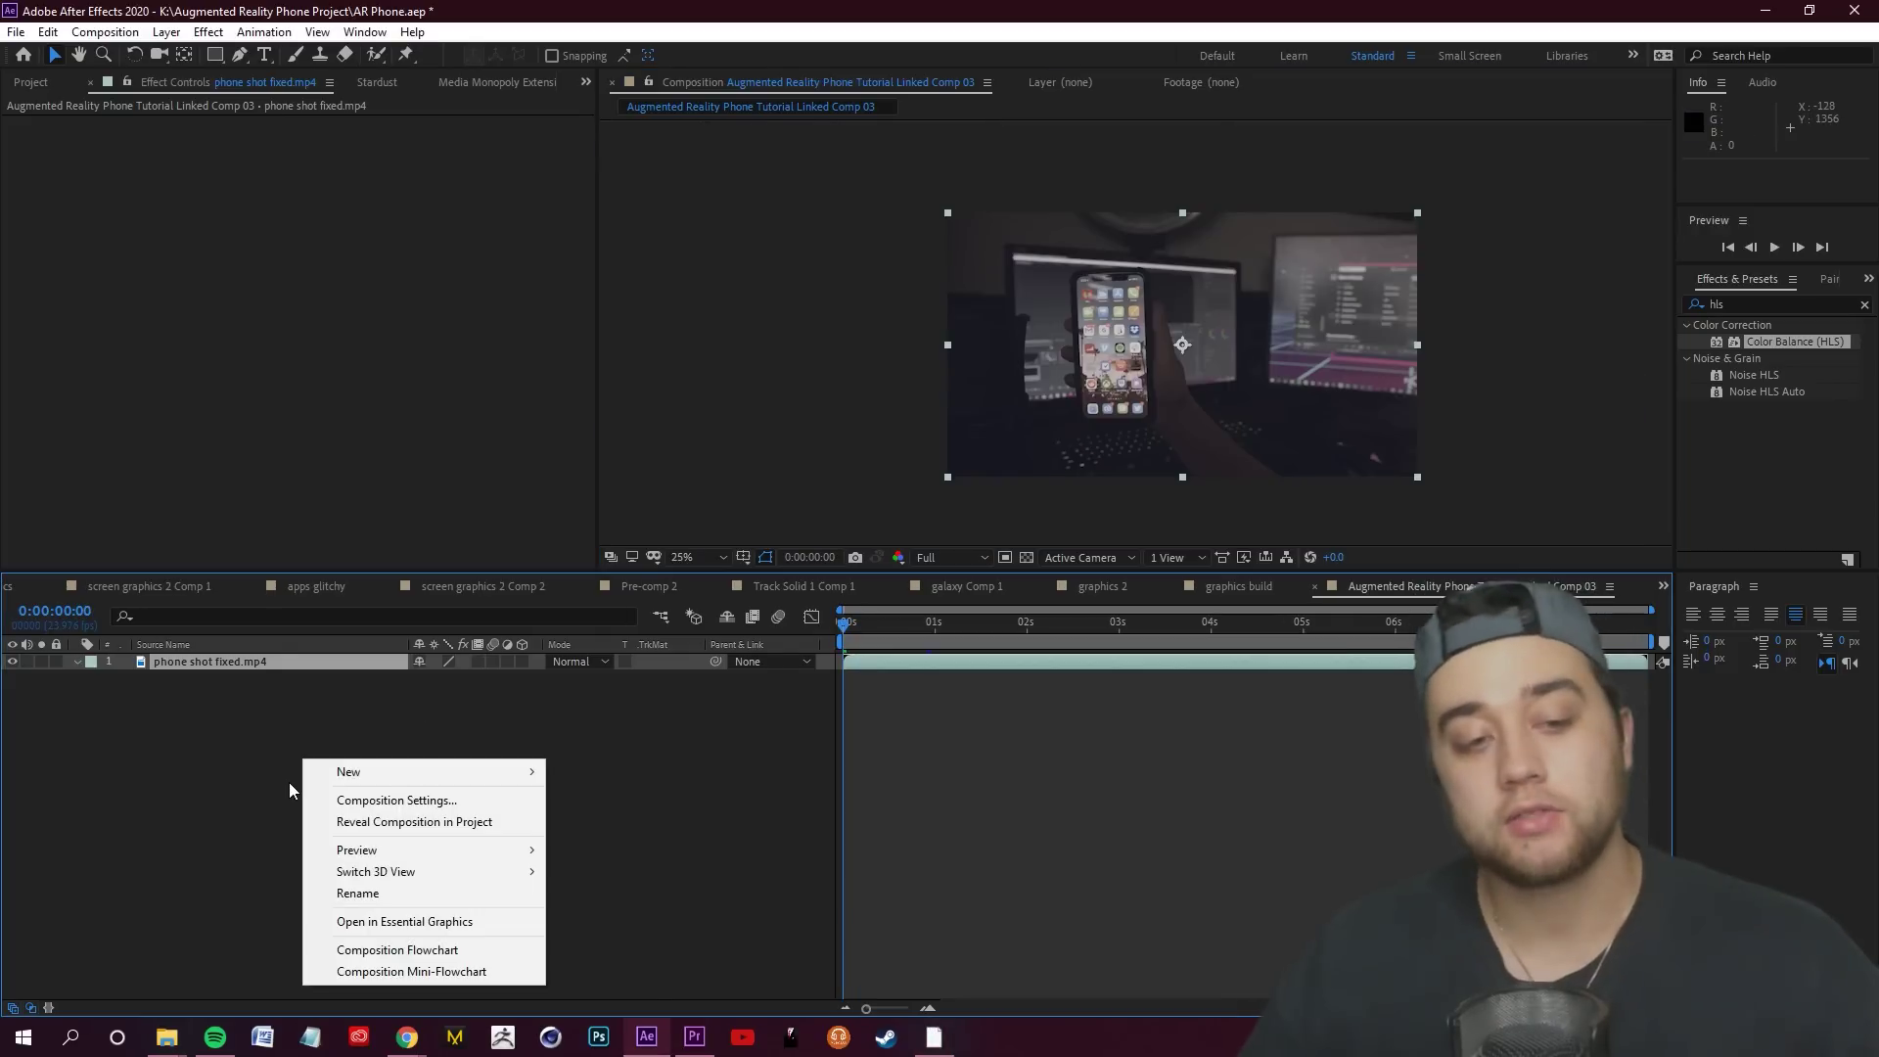
pyautogui.click(186, 36)
pyautogui.moveTo(186, 55)
pyautogui.click(558, 76)
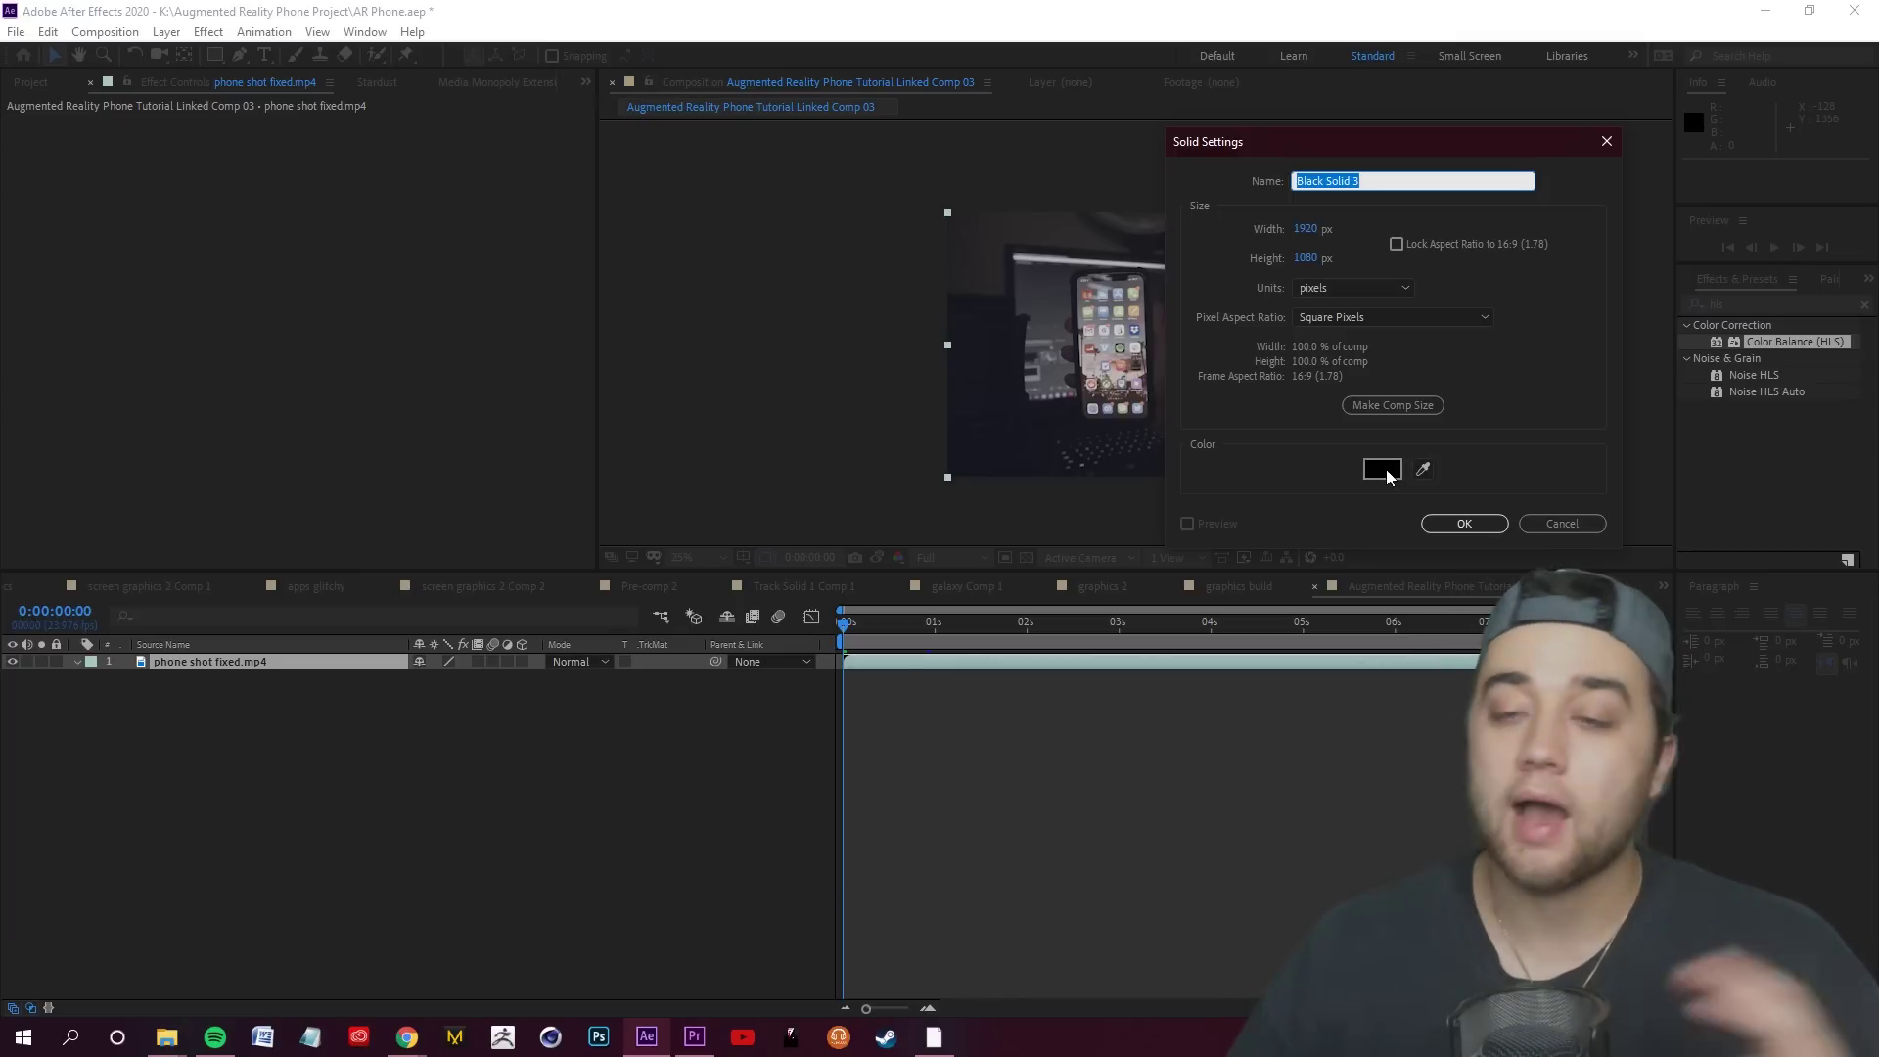
pyautogui.press('Return')
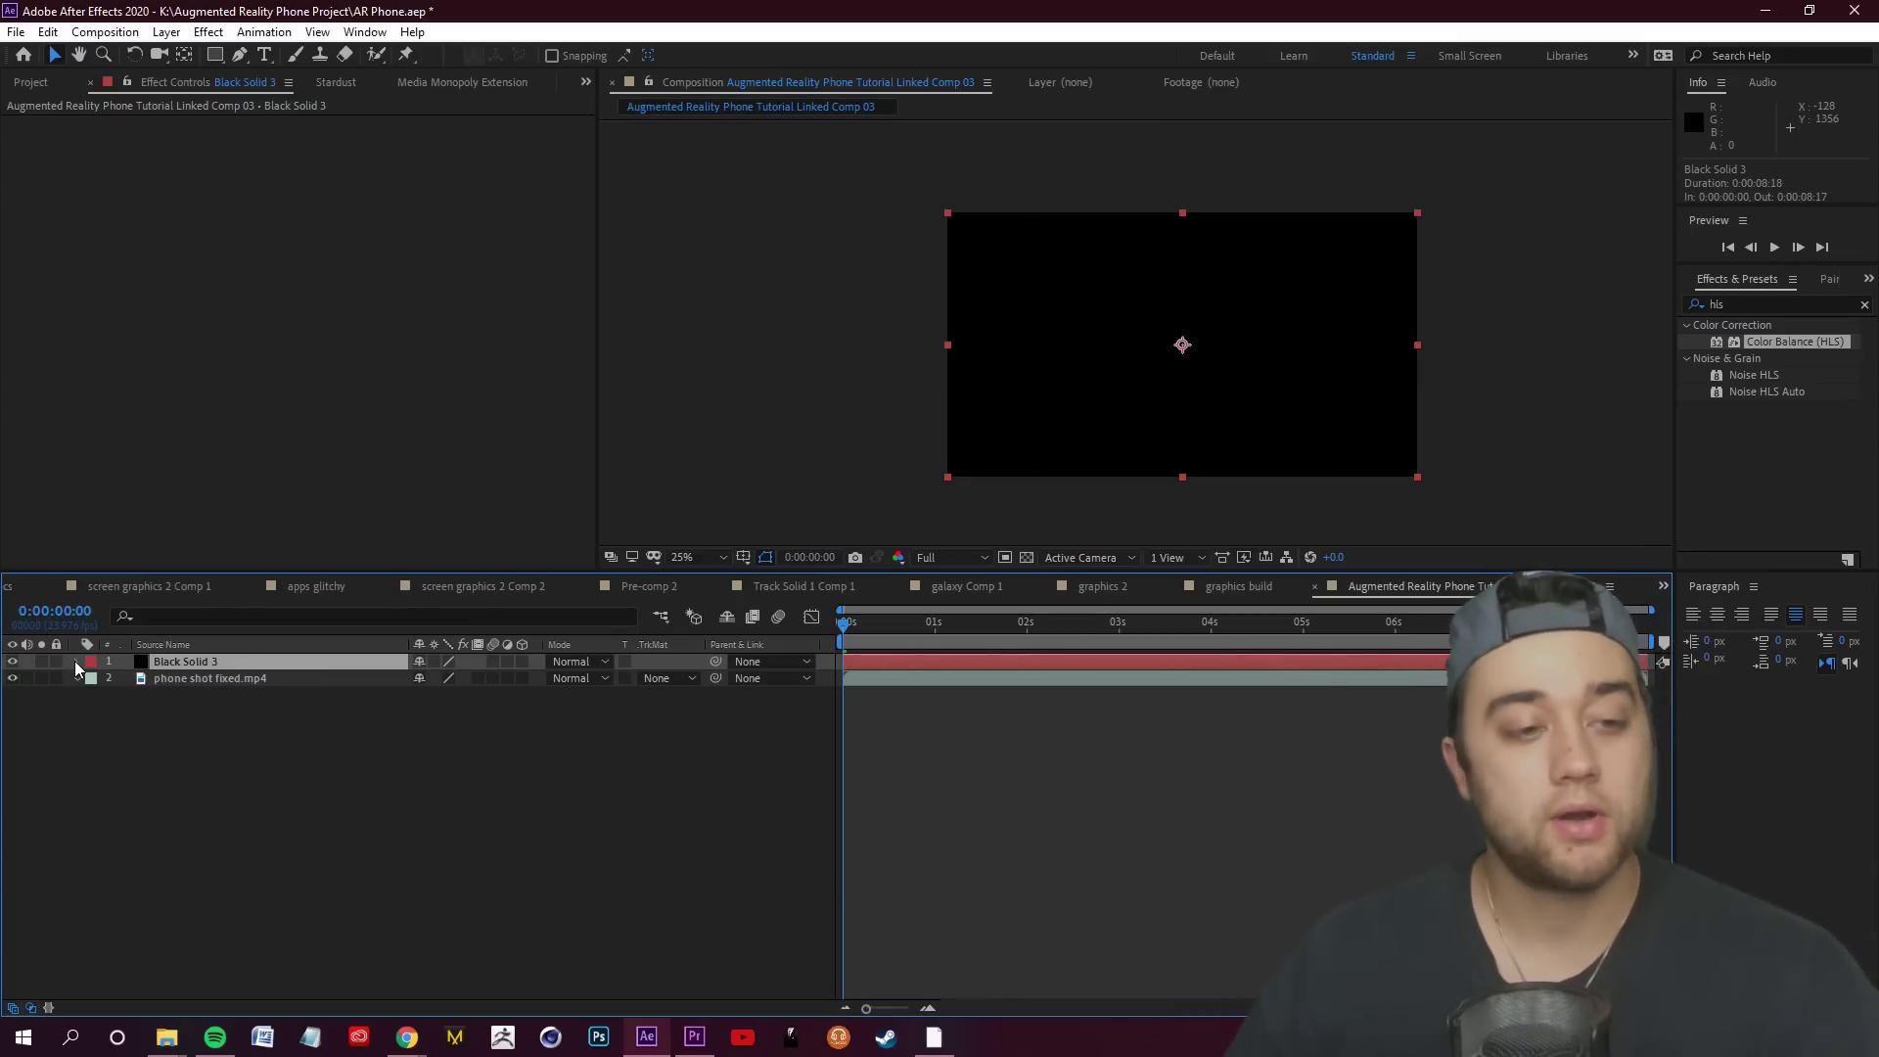
# Lower the black solid's opacity to 25% so the phone can be seen through it
pyautogui.press('t')
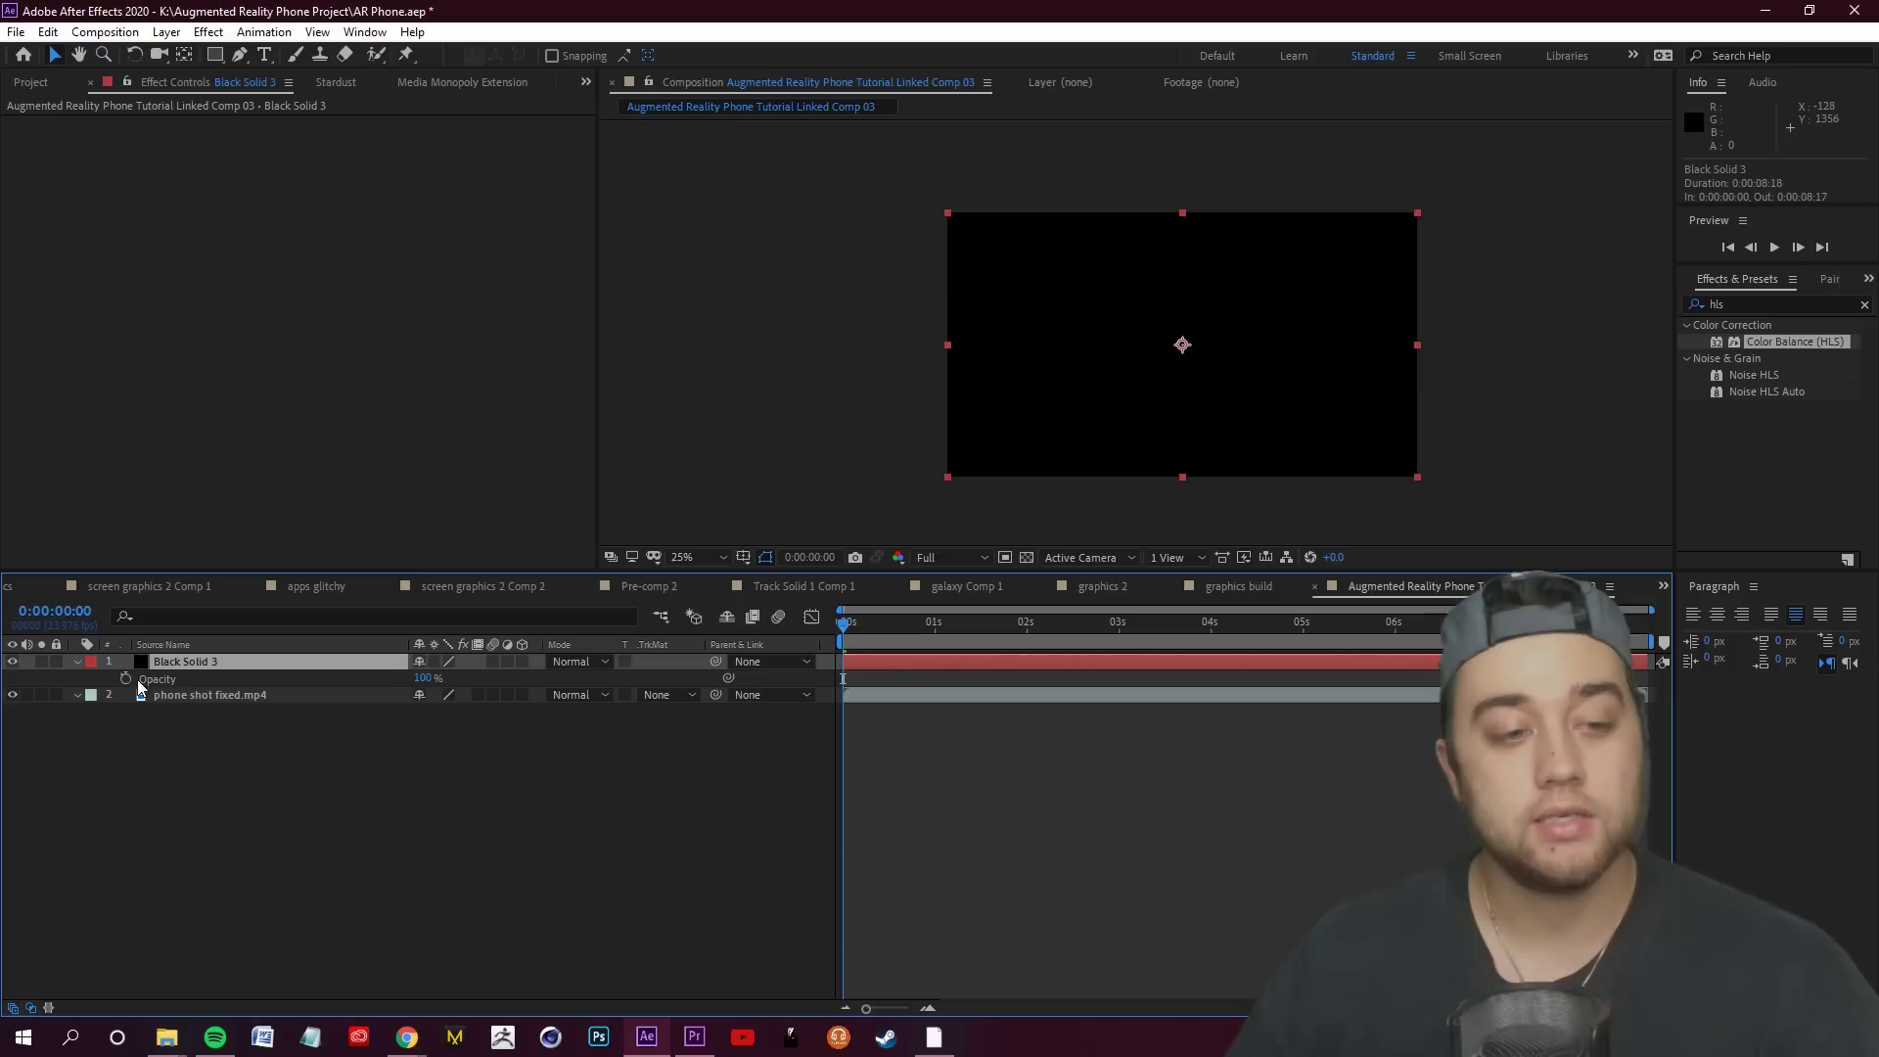
pyautogui.moveTo(443, 689); pyautogui.dragTo(364, 685)
pyautogui.press('.')
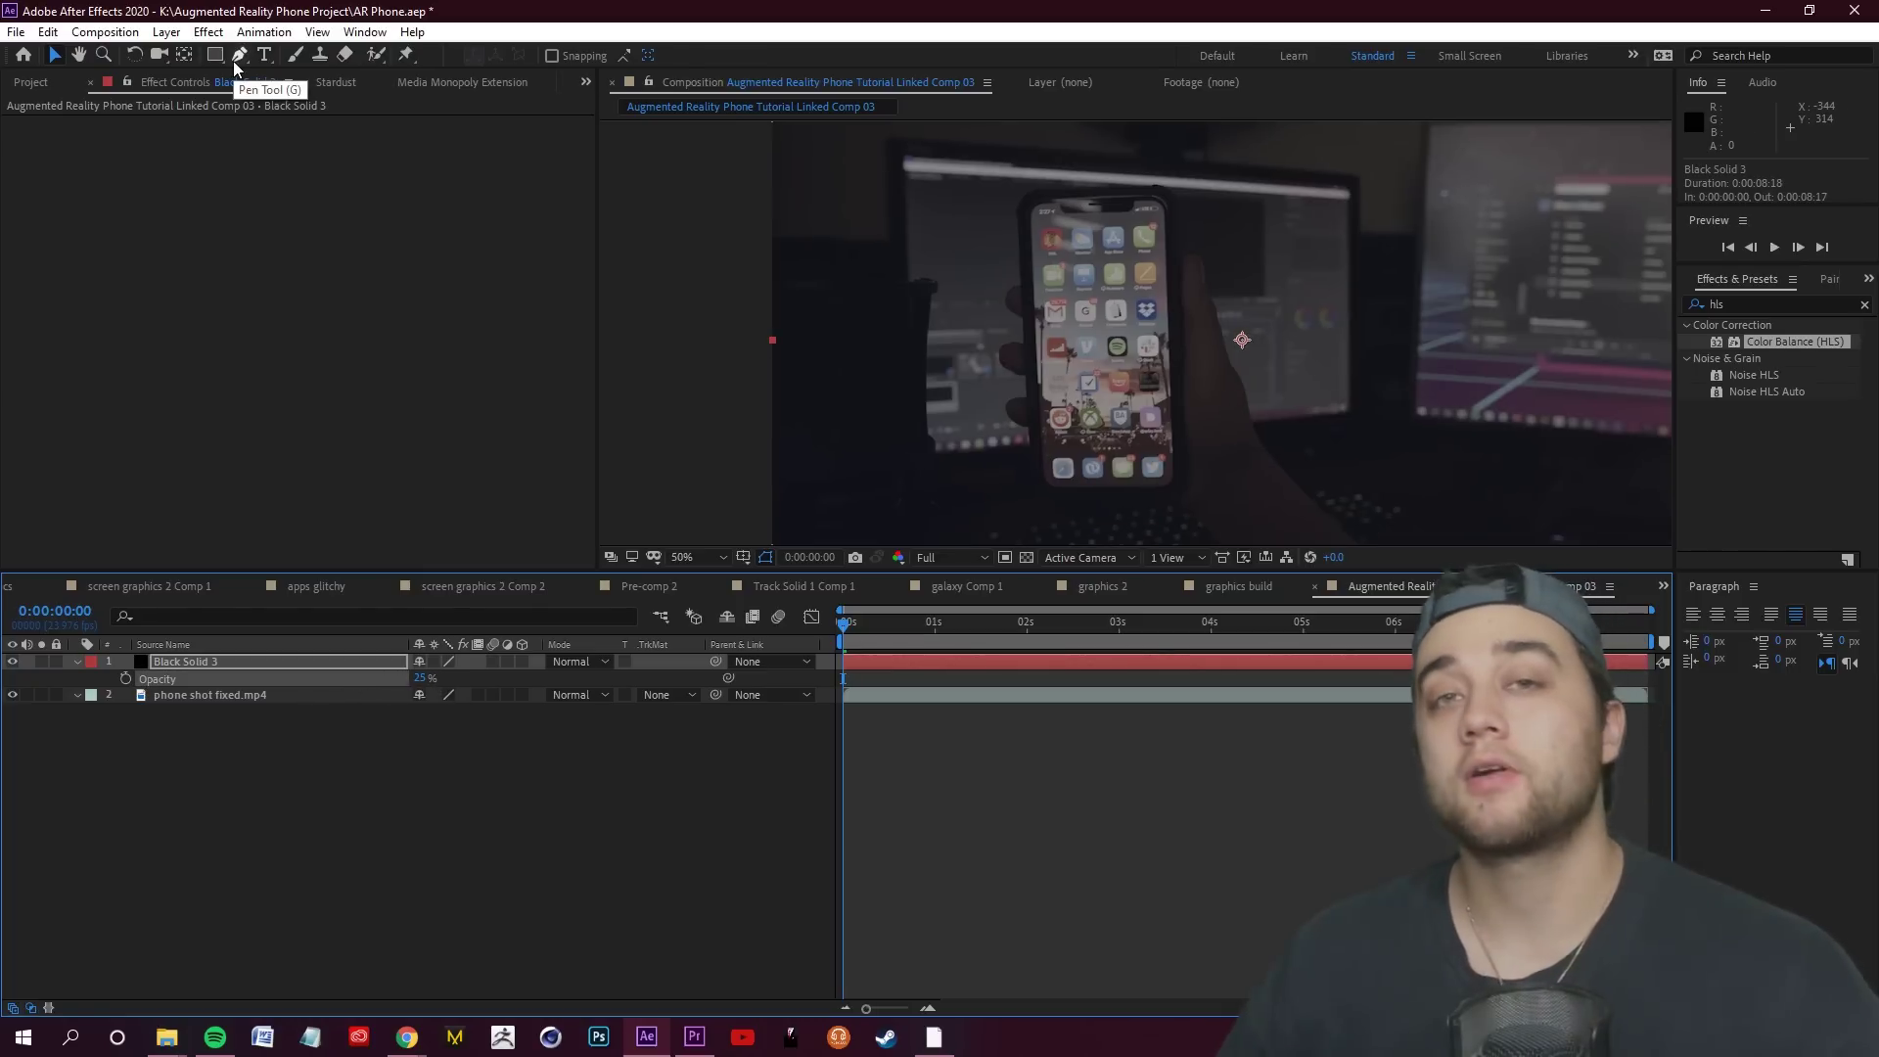
# Draw a closed four-point mask on the solid around the phone's outline at the first frame with the Pen tool
pyautogui.click(238, 56)
pyautogui.click(1017, 196)
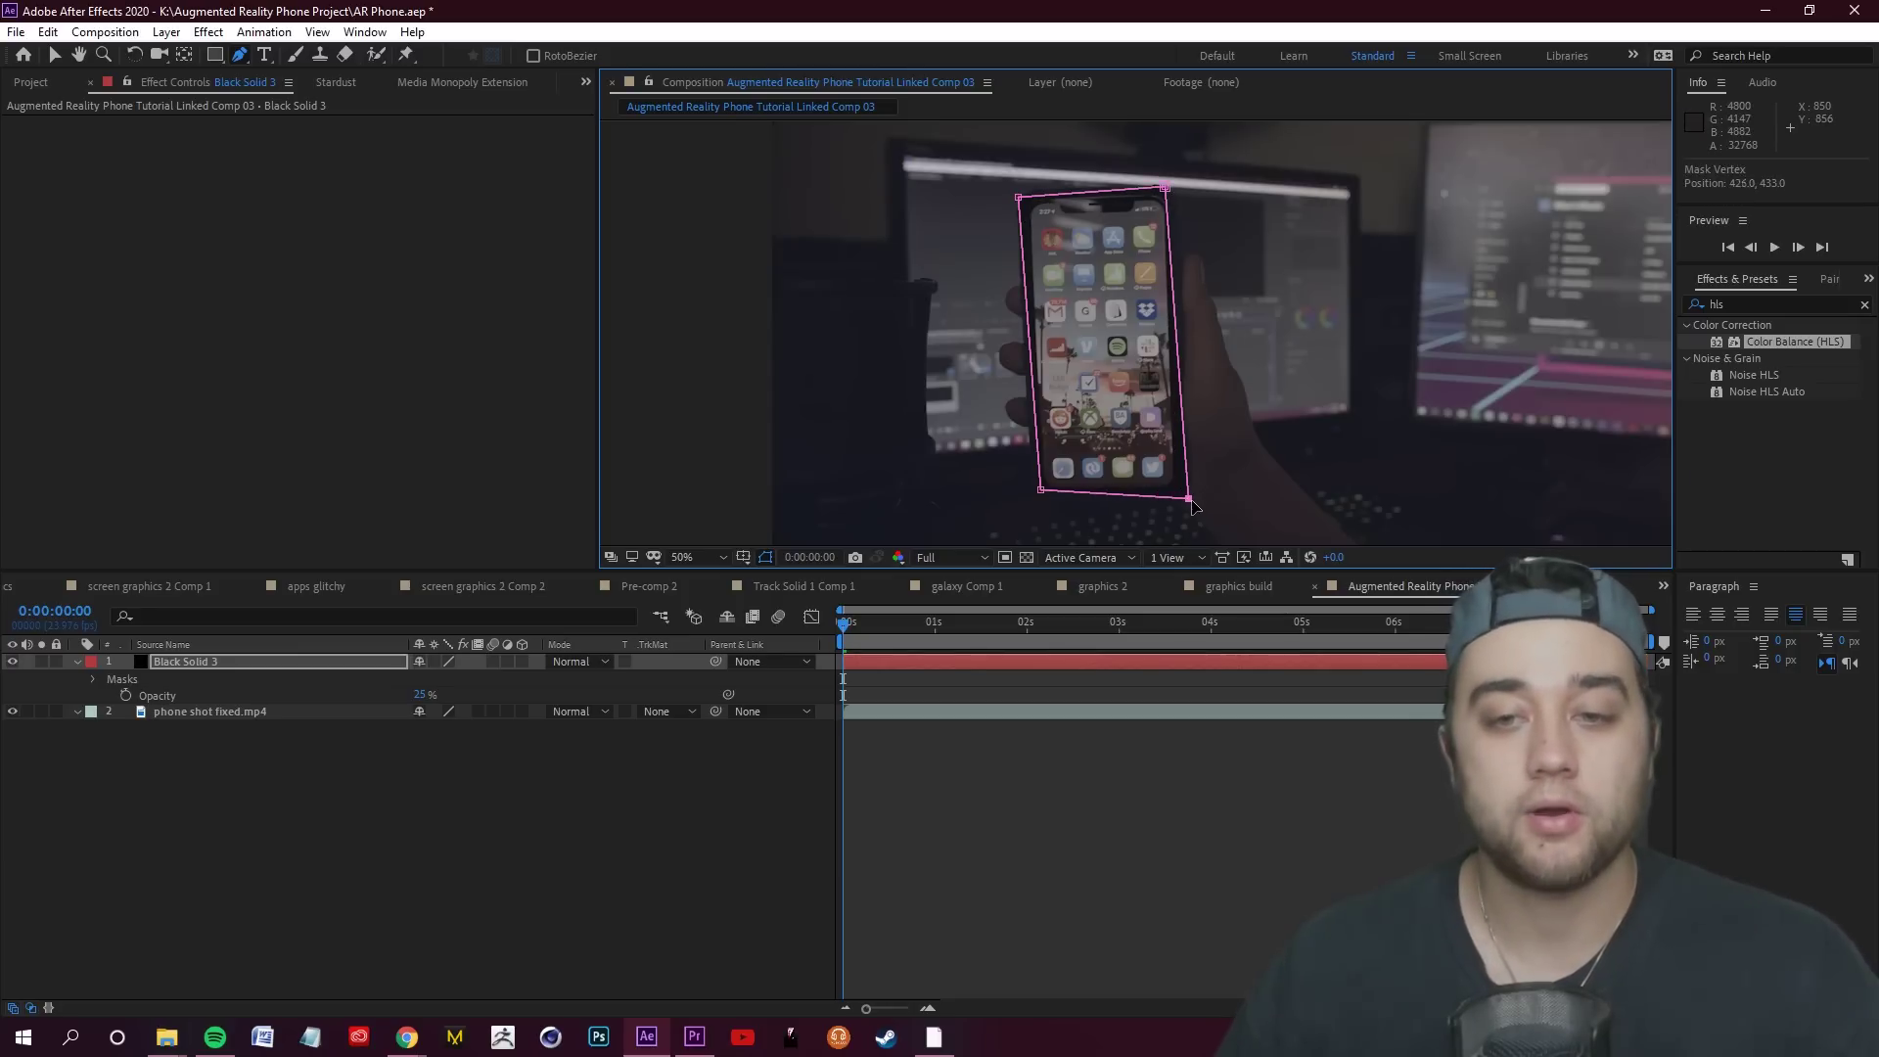
pyautogui.click(392, 813)
pyautogui.moveTo(939, 622); pyautogui.dragTo(842, 640)
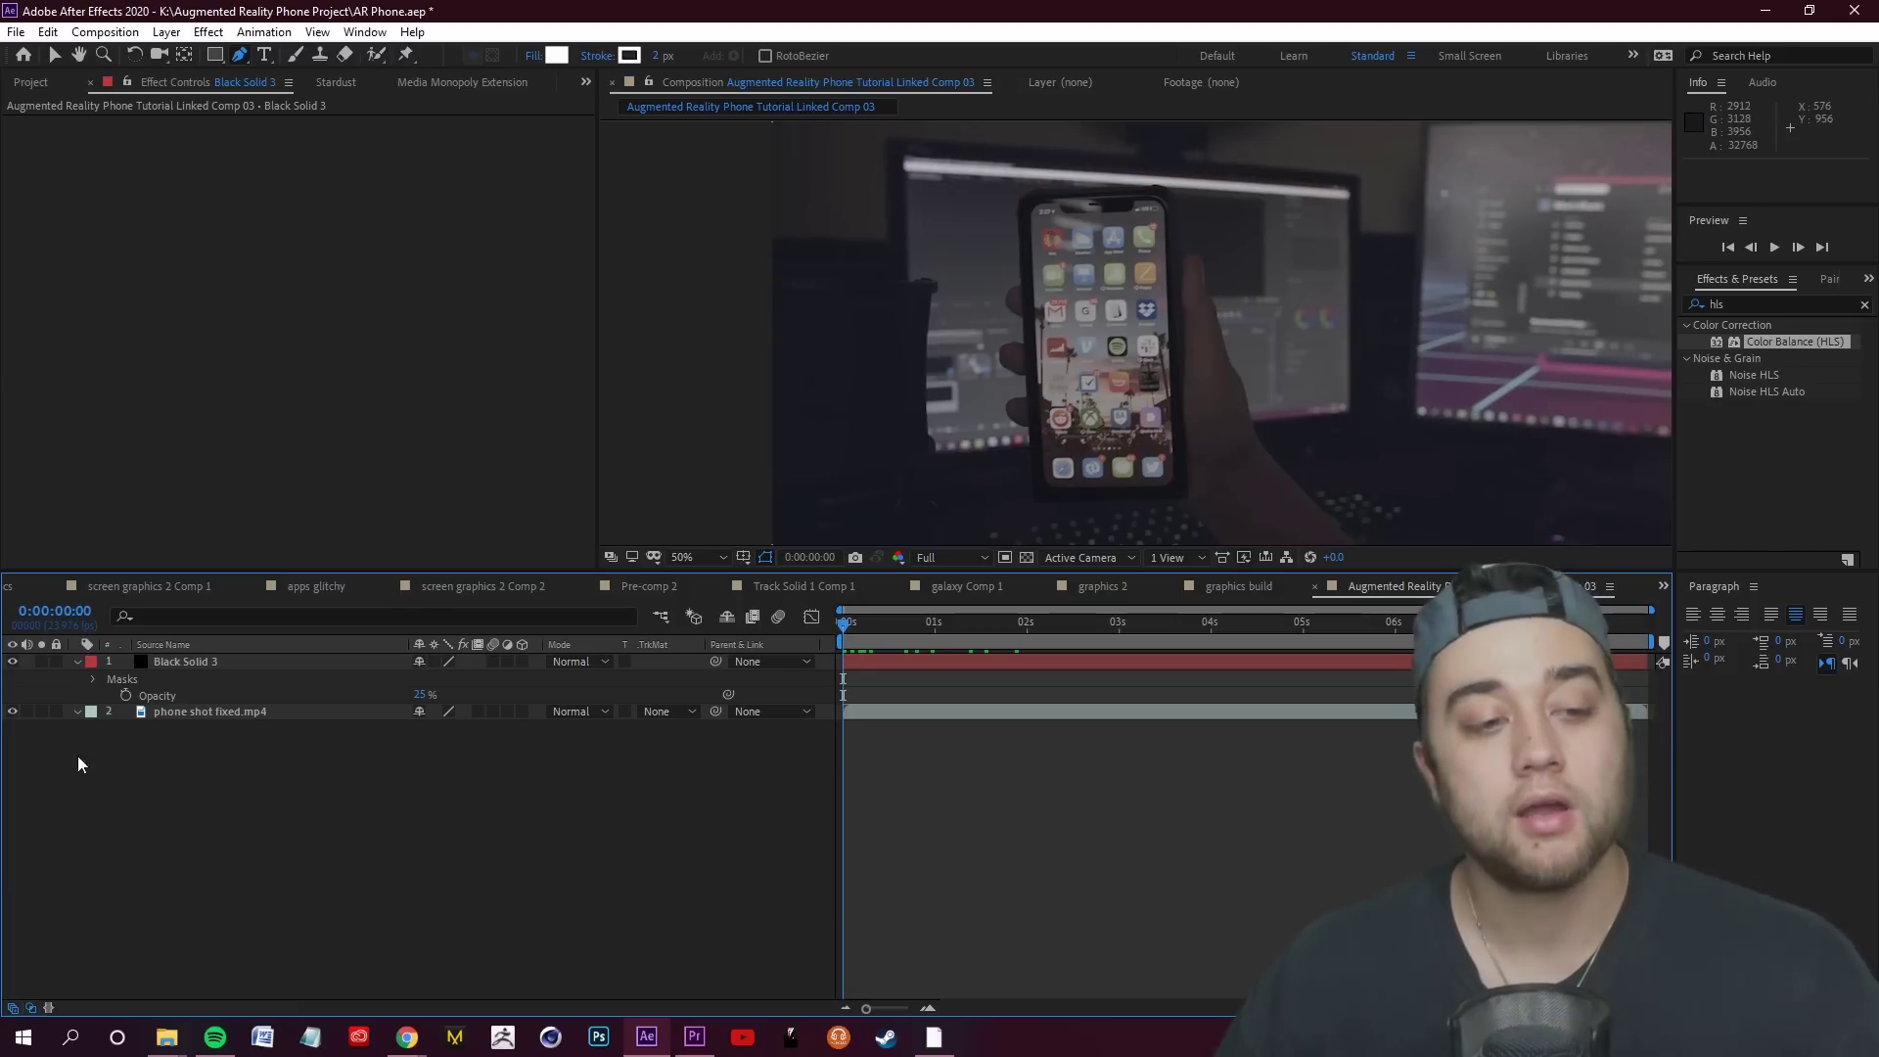
# Expand the properties of the solid's mask and start keyframing its Mask Path at 0:00:00:00
pyautogui.click(186, 661)
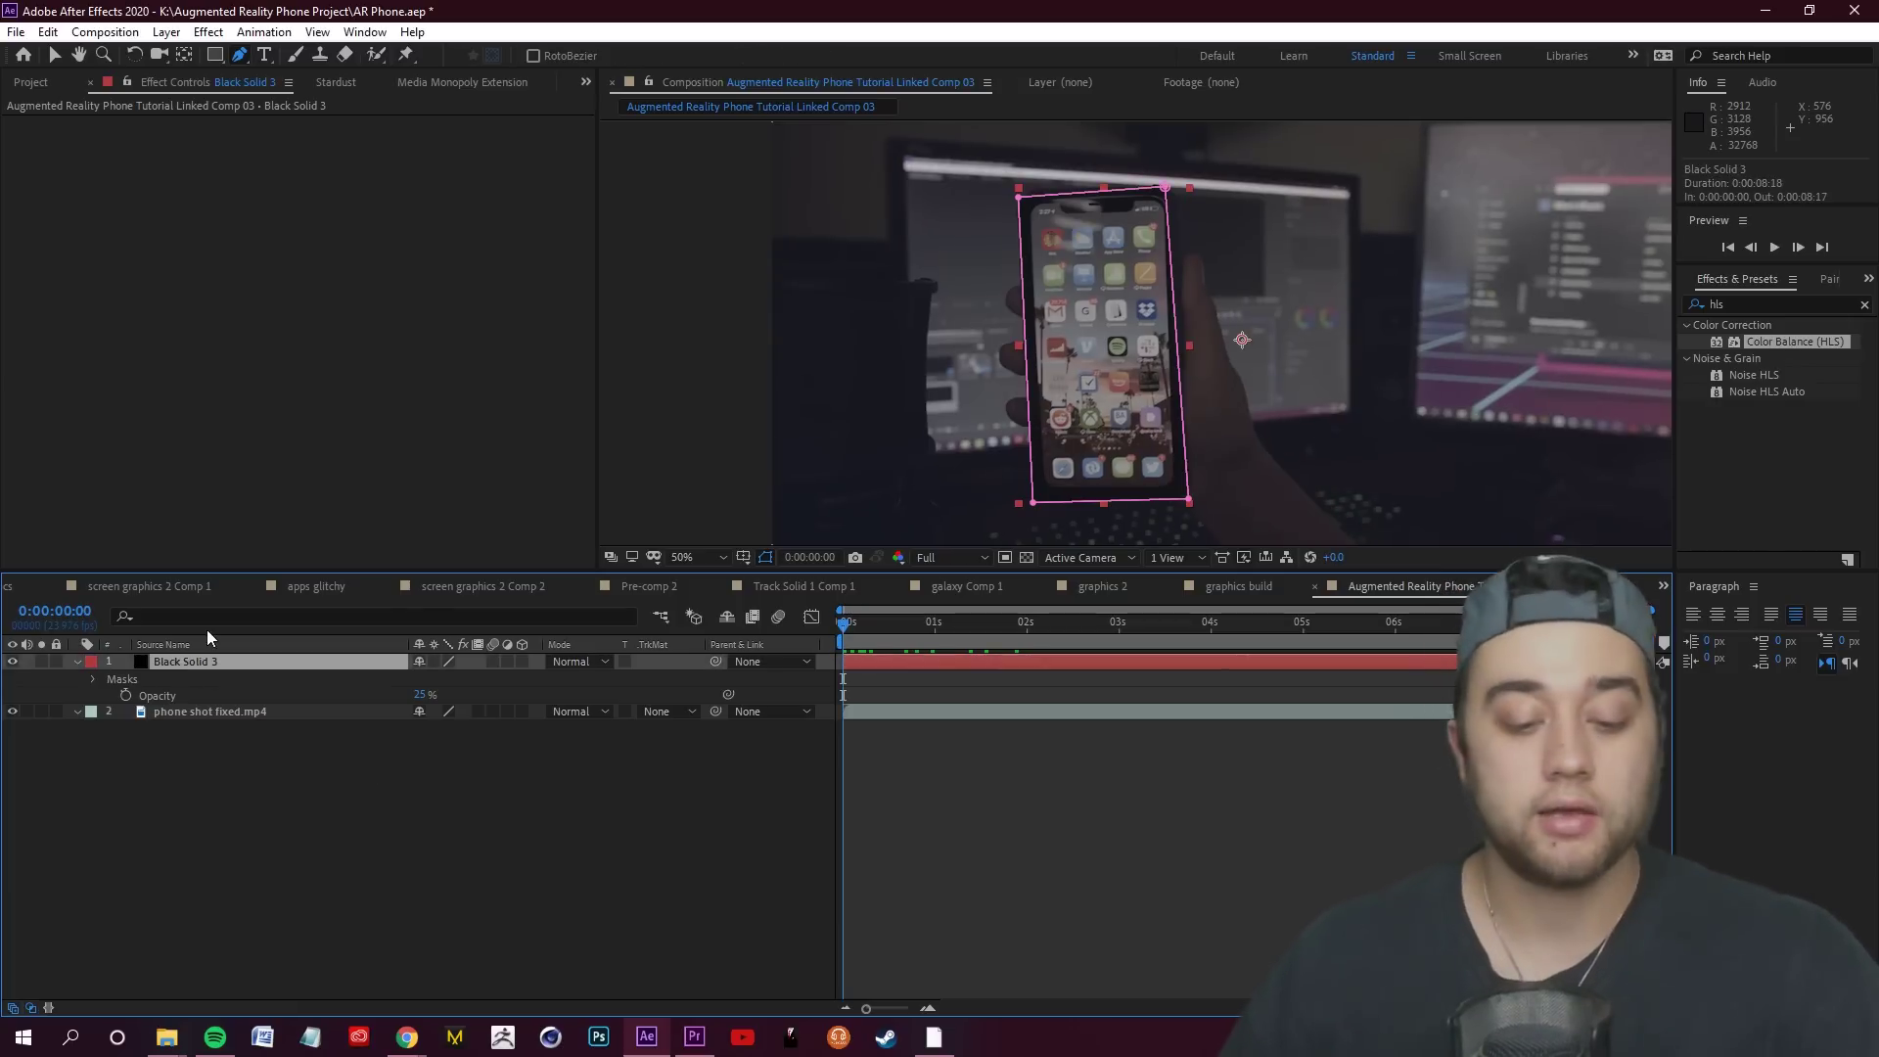
pyautogui.press('m')
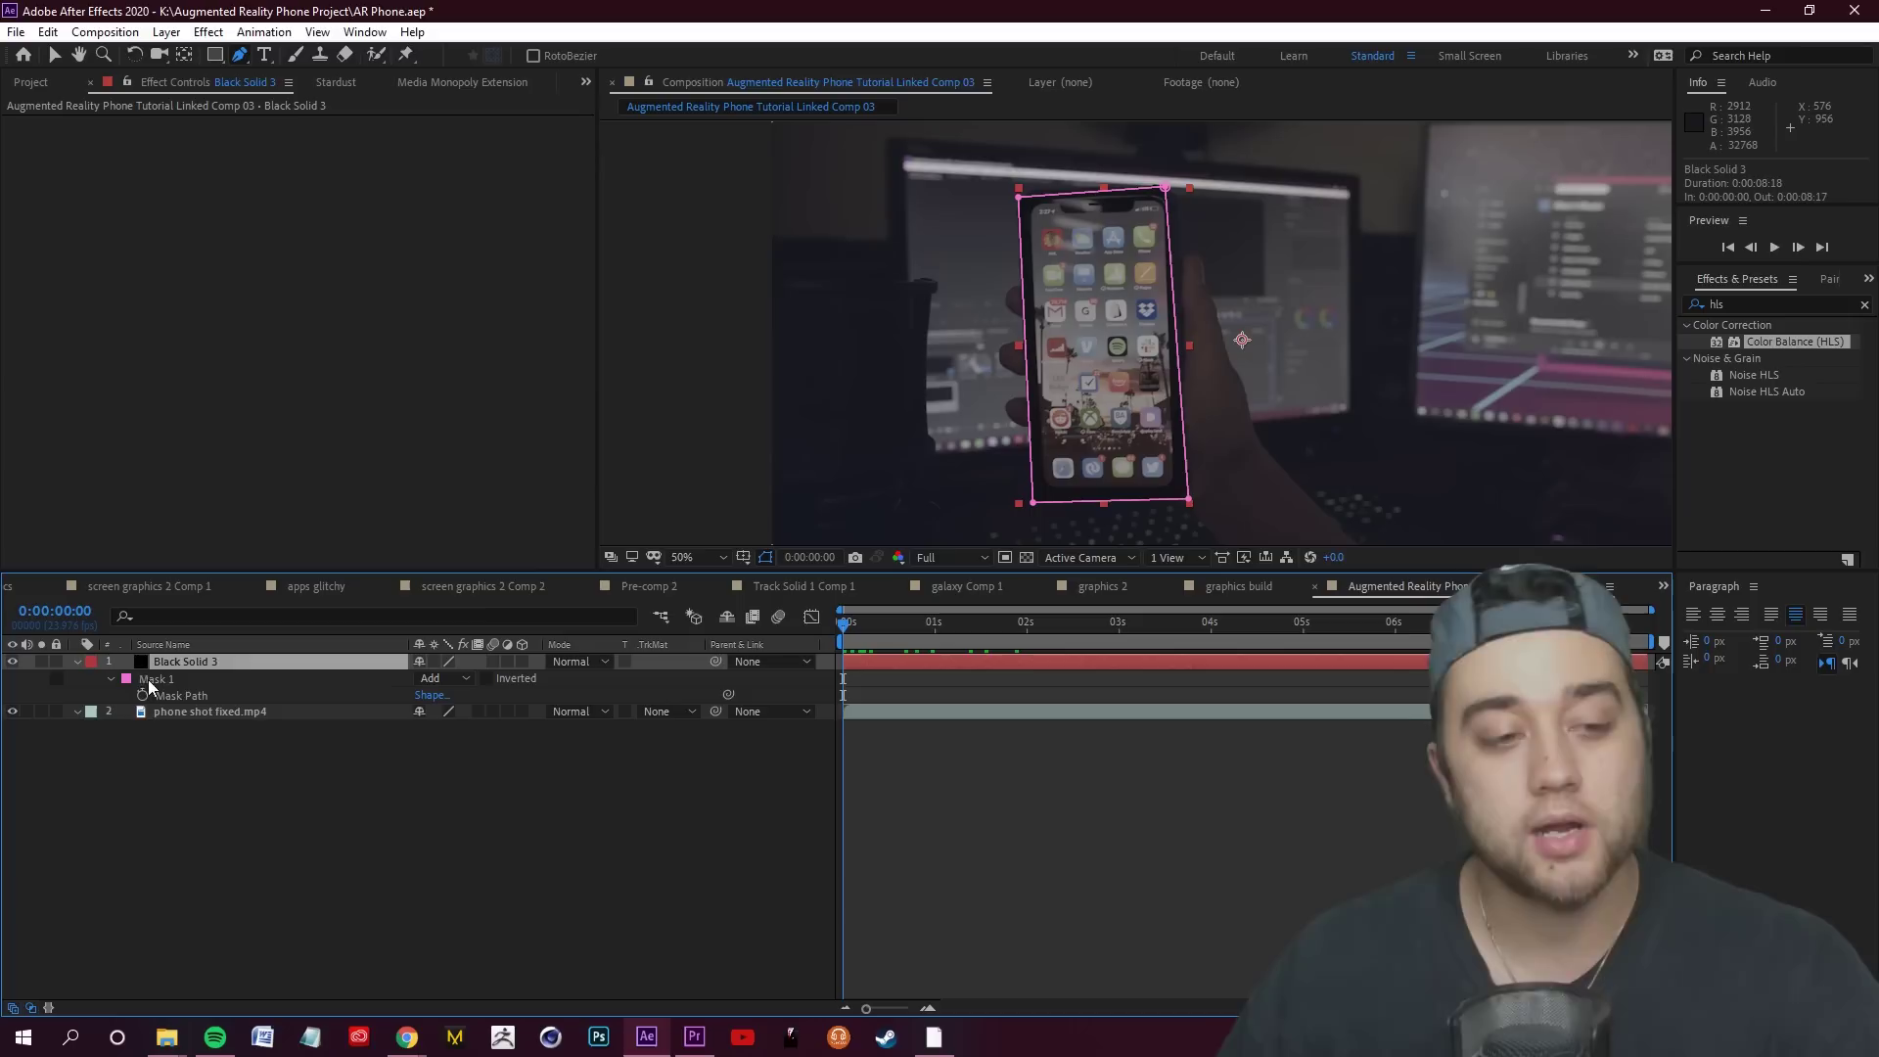
pyautogui.click(173, 679)
pyautogui.click(111, 678)
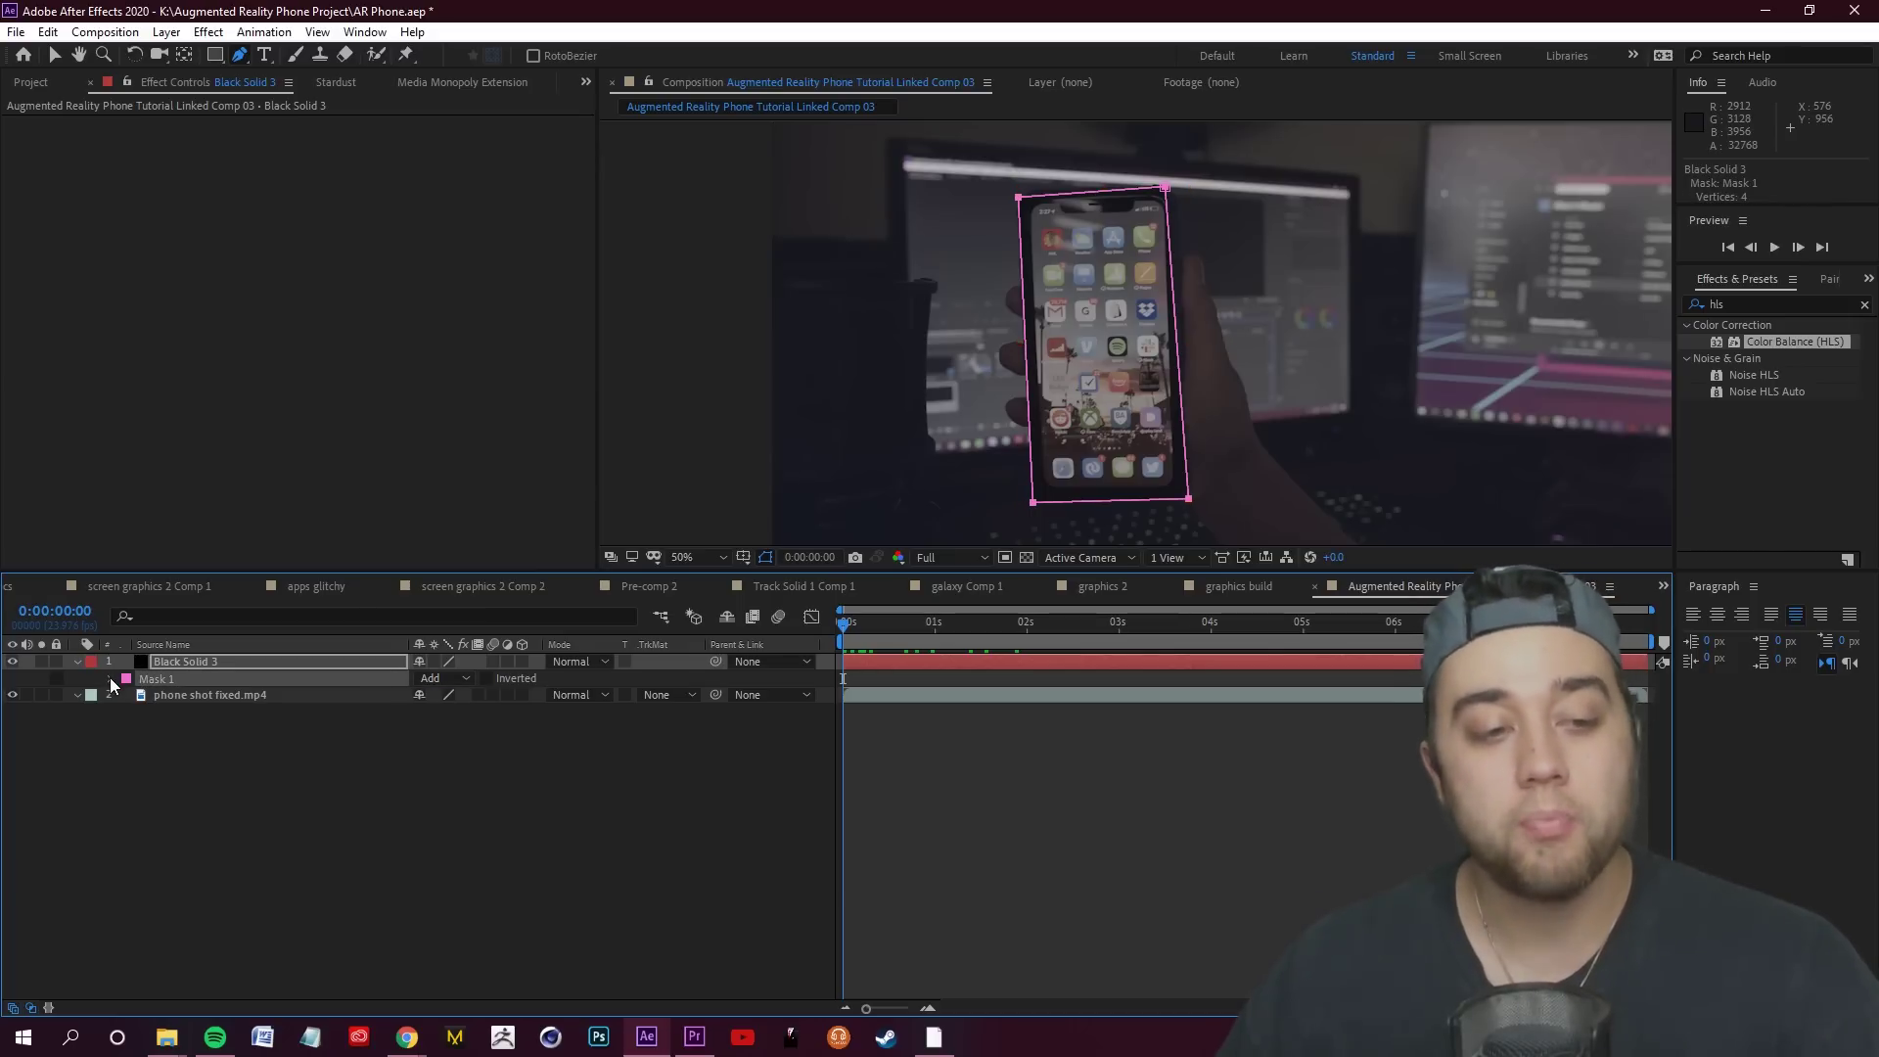
pyautogui.click(110, 678)
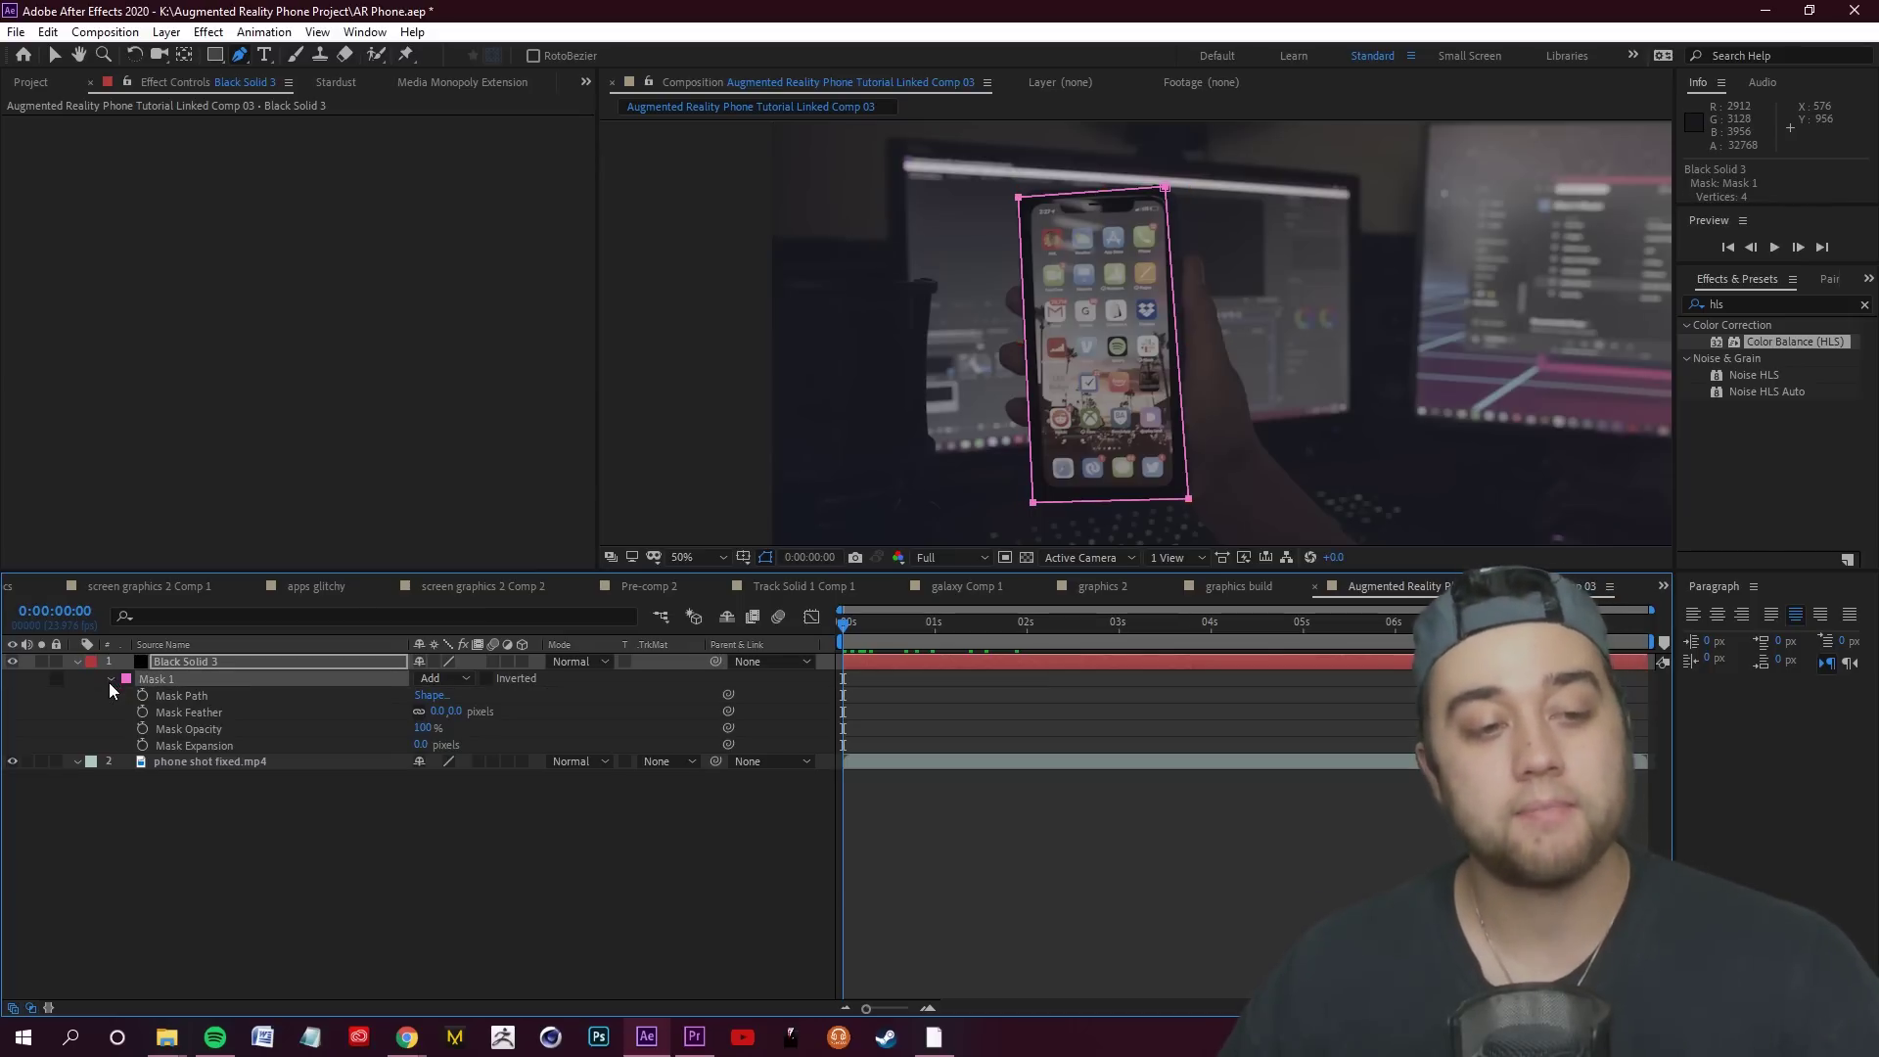
pyautogui.click(184, 714)
pyautogui.click(190, 700)
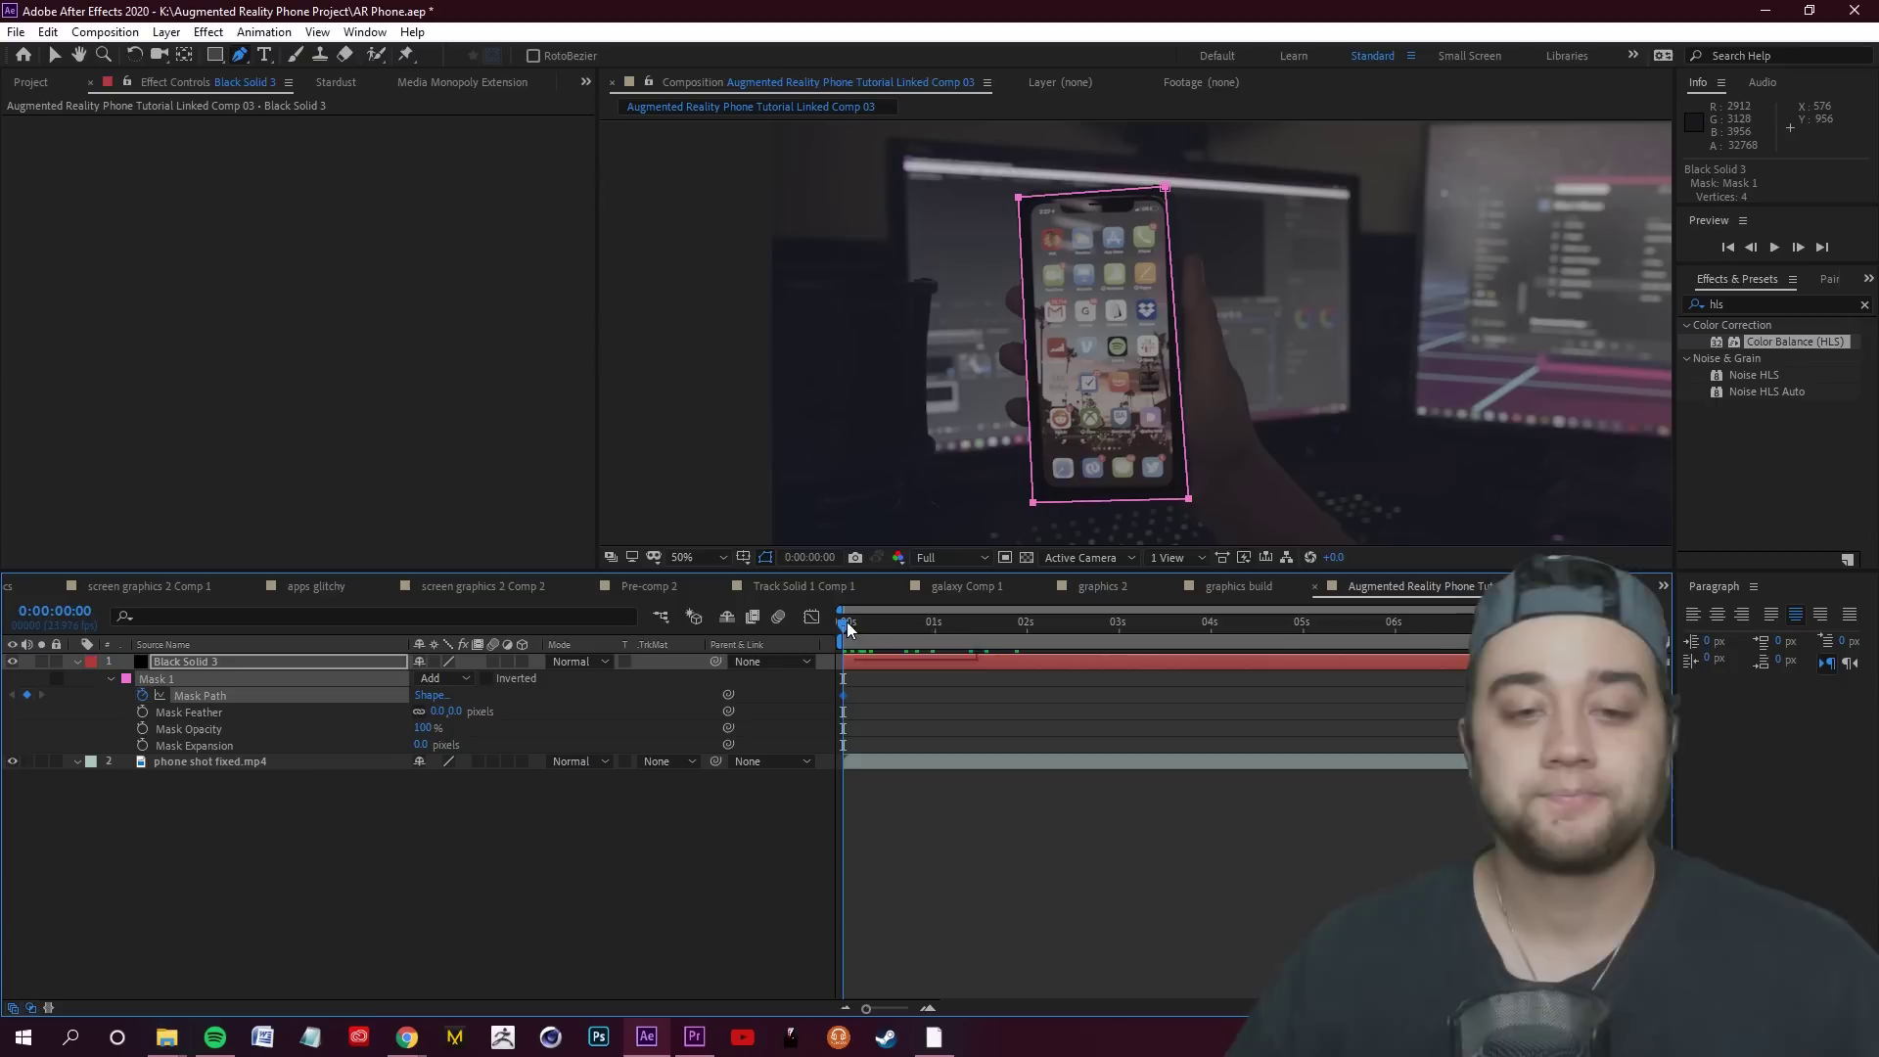
# Move the mask over the phone's new position at 0:00:00:05 to add a Mask Path keyframe
pyautogui.moveTo(842, 624); pyautogui.dragTo(862, 624)
pyautogui.click(685, 895)
pyautogui.click(163, 682)
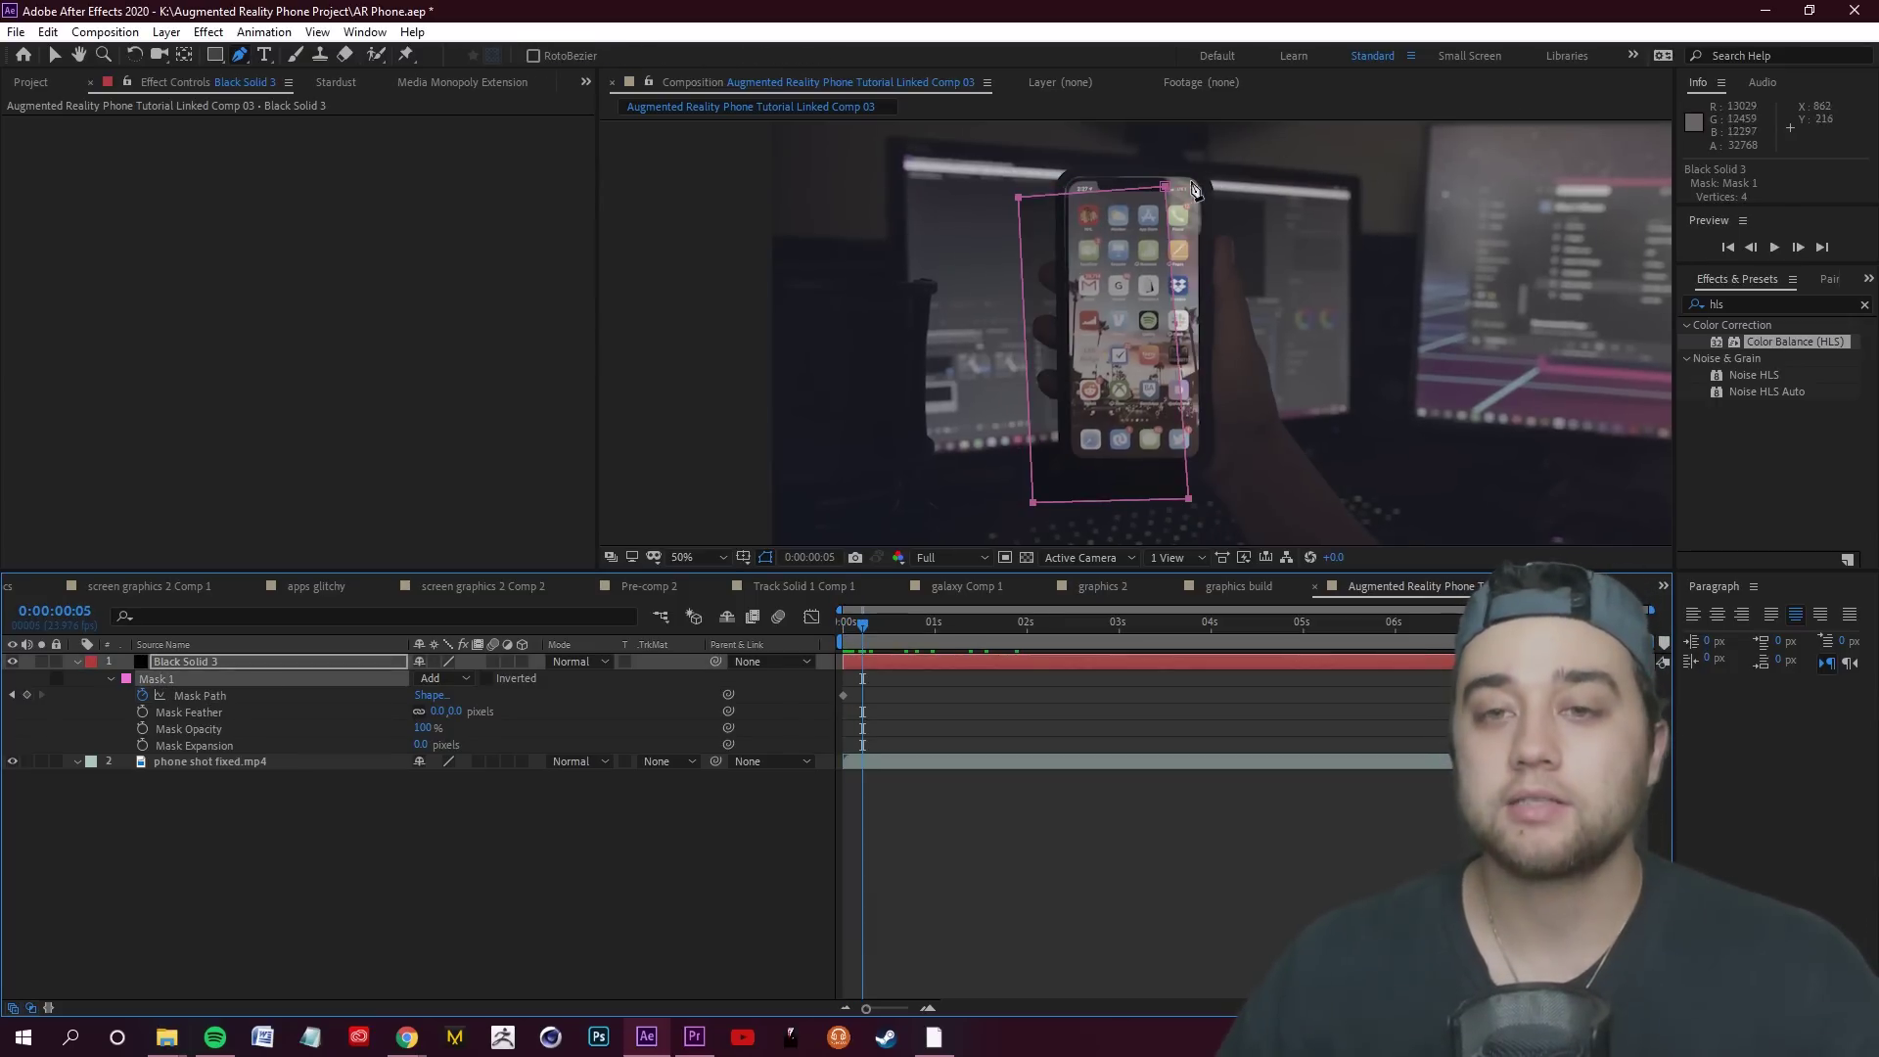
pyautogui.moveTo(1171, 189); pyautogui.dragTo(1222, 166)
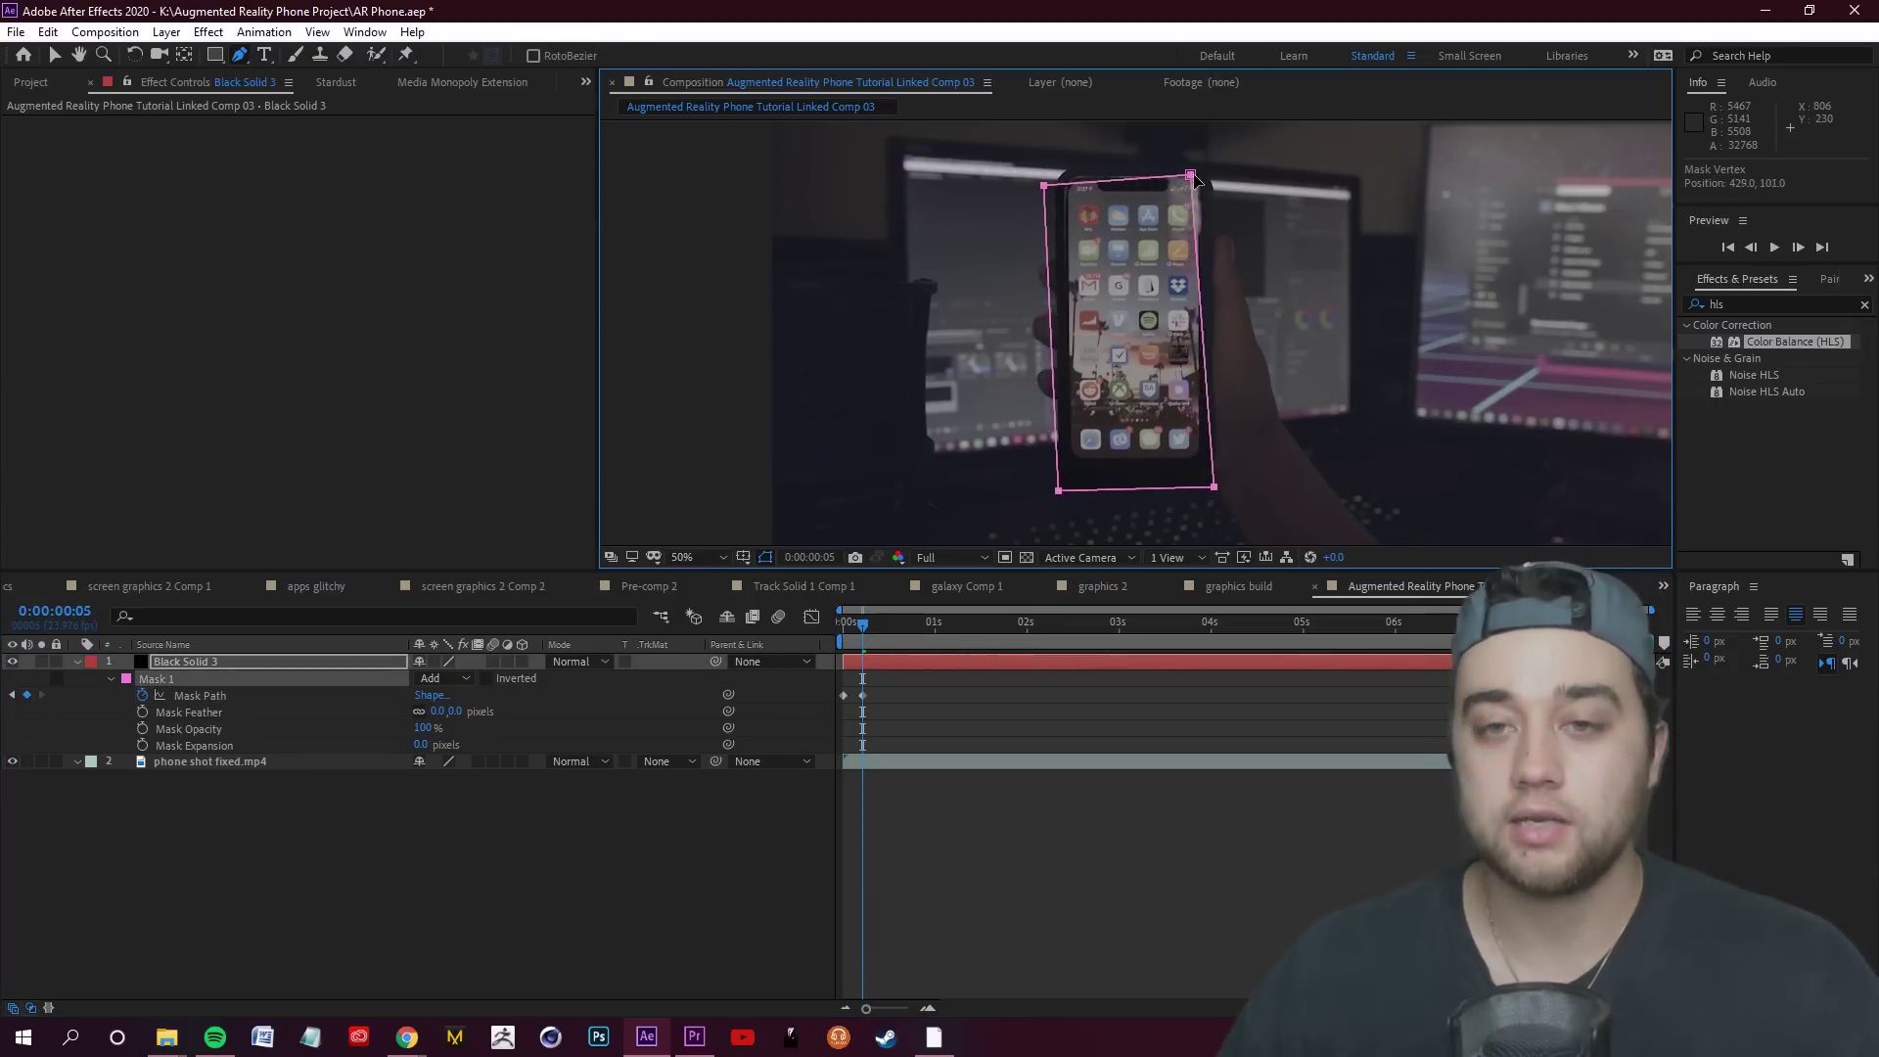
# Realign the mask corners with the phone at 0:00:00:09 to keyframe its path there
pyautogui.click(772, 748)
pyautogui.moveTo(861, 624)
pyautogui.mouseDown()
pyautogui.moveTo(837, 636)
pyautogui.moveTo(878, 634)
pyautogui.mouseUp()
pyautogui.click(225, 662)
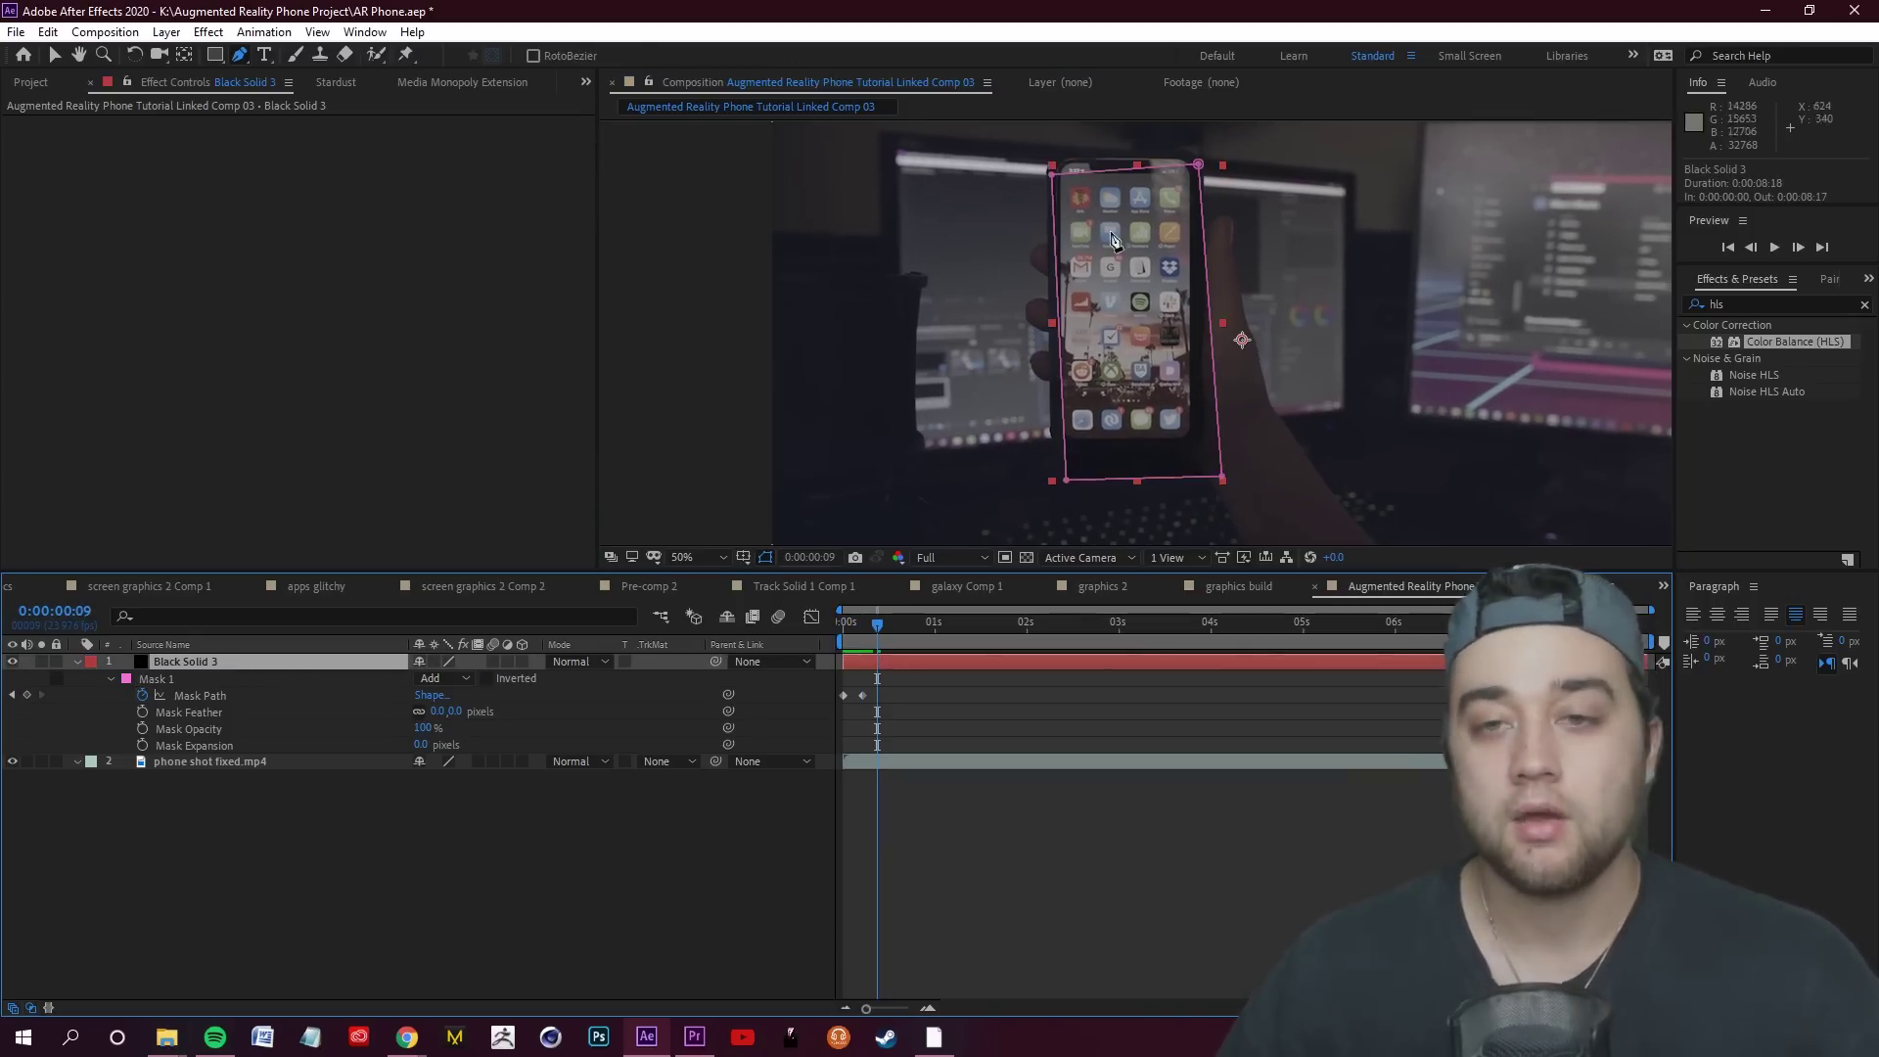
pyautogui.moveTo(1199, 165); pyautogui.dragTo(1197, 157)
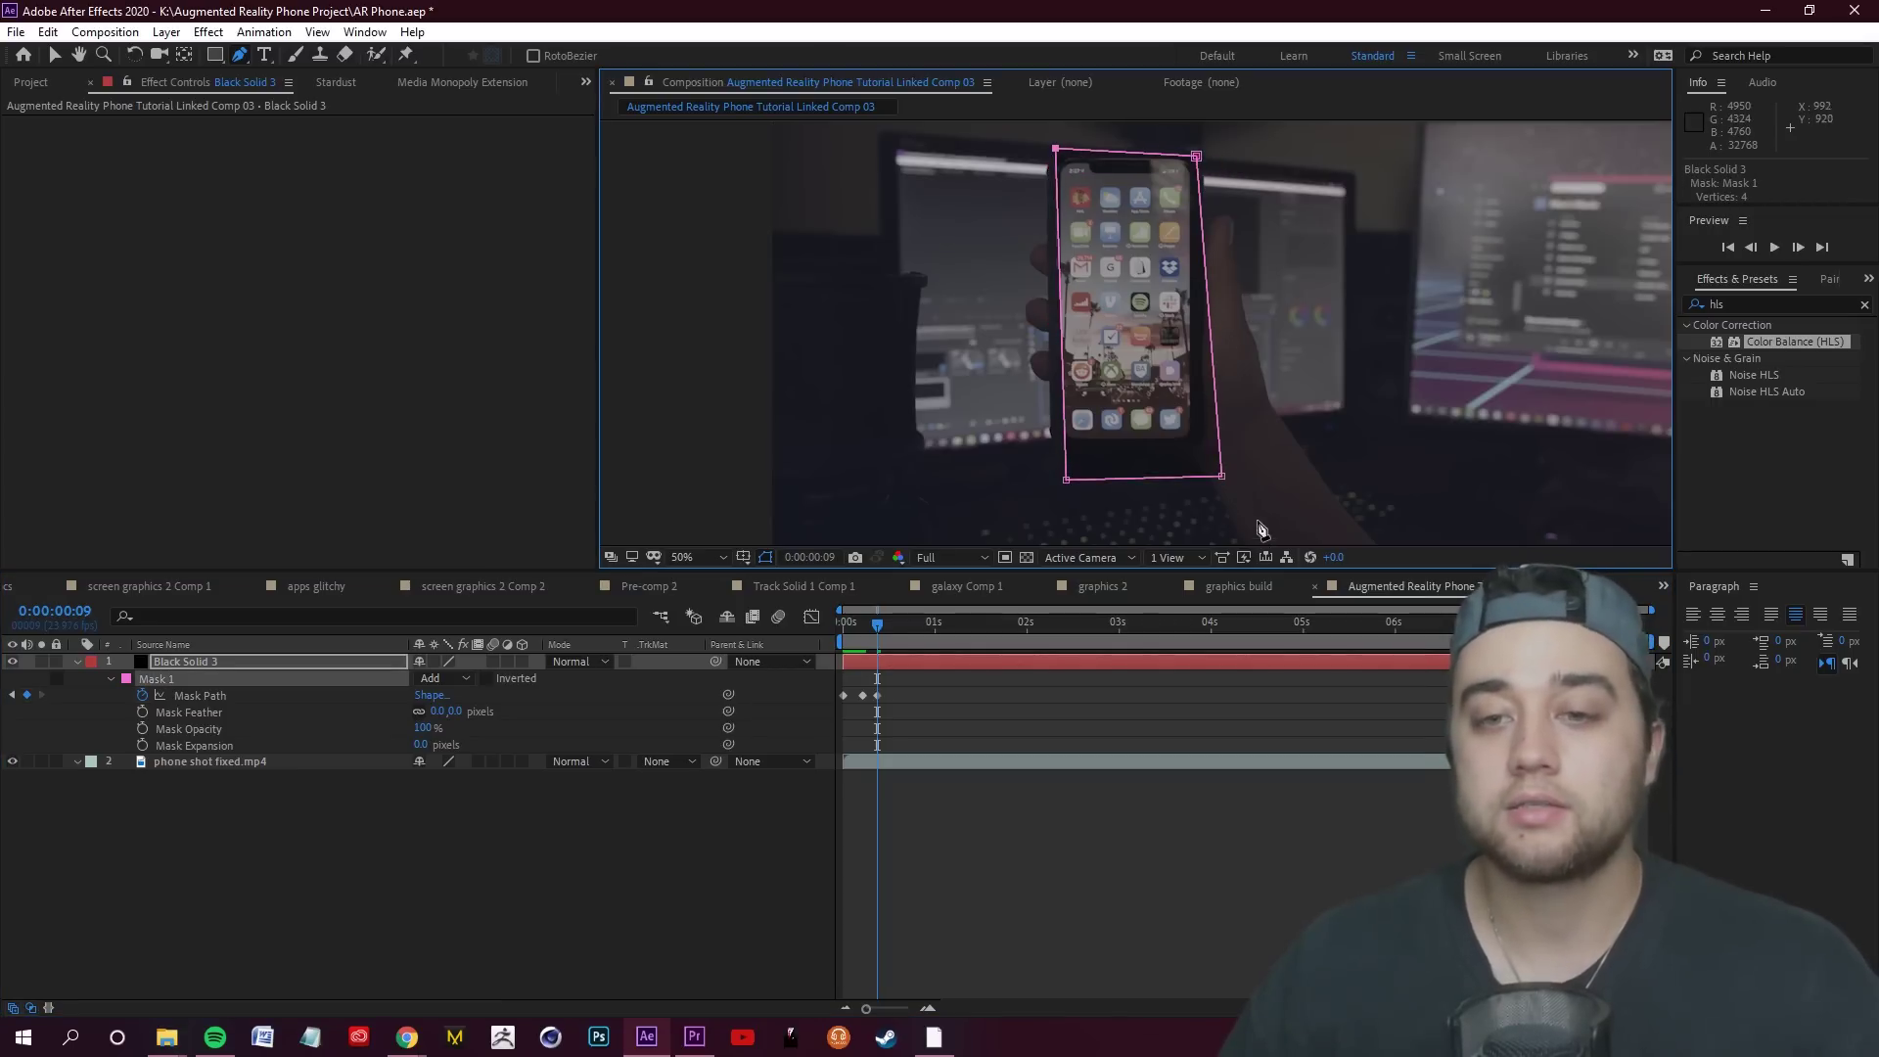
# Continue keyframing the mask around the moving phone from 0:00:00:14 to the last frame at 0:00:08:17, and deselect the solid
pyautogui.moveTo(878, 624); pyautogui.dragTo(893, 628)
pyautogui.moveTo(1194, 157); pyautogui.dragTo(1186, 148)
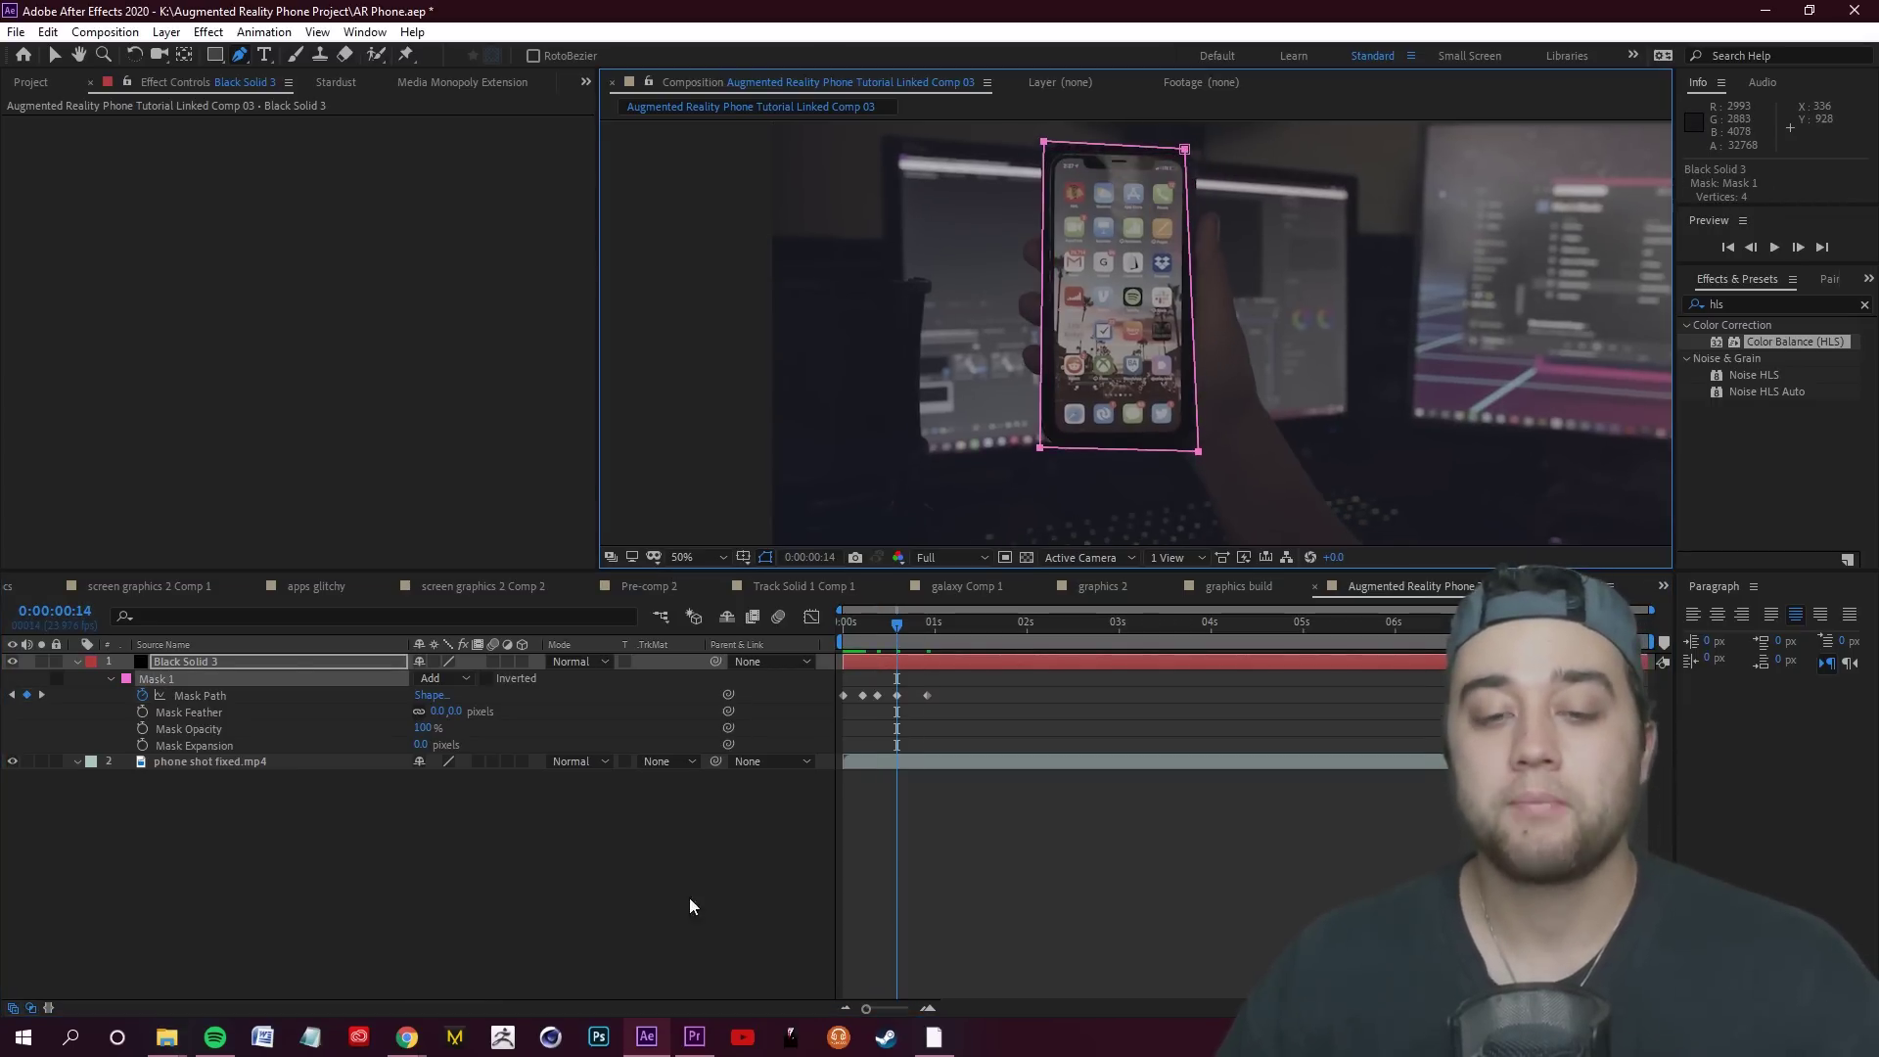
pyautogui.moveTo(892, 634); pyautogui.dragTo(975, 646)
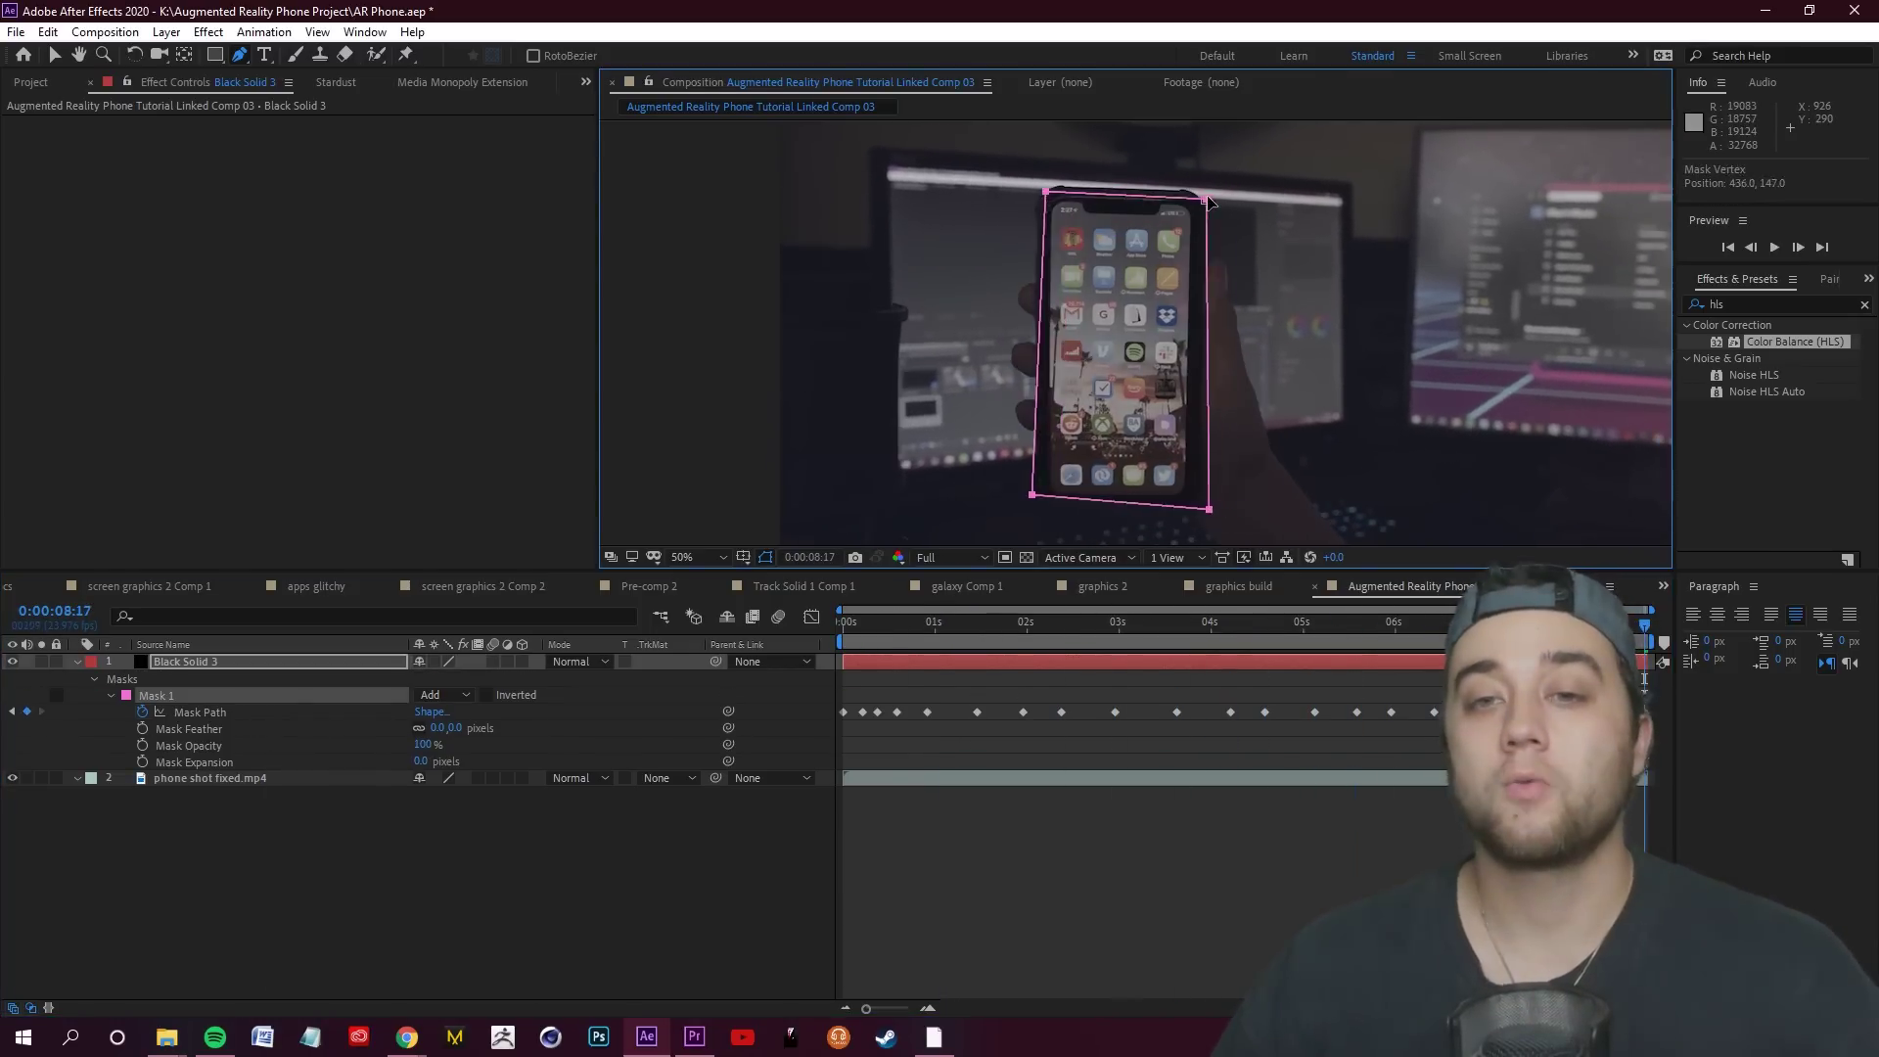
pyautogui.click(1301, 762)
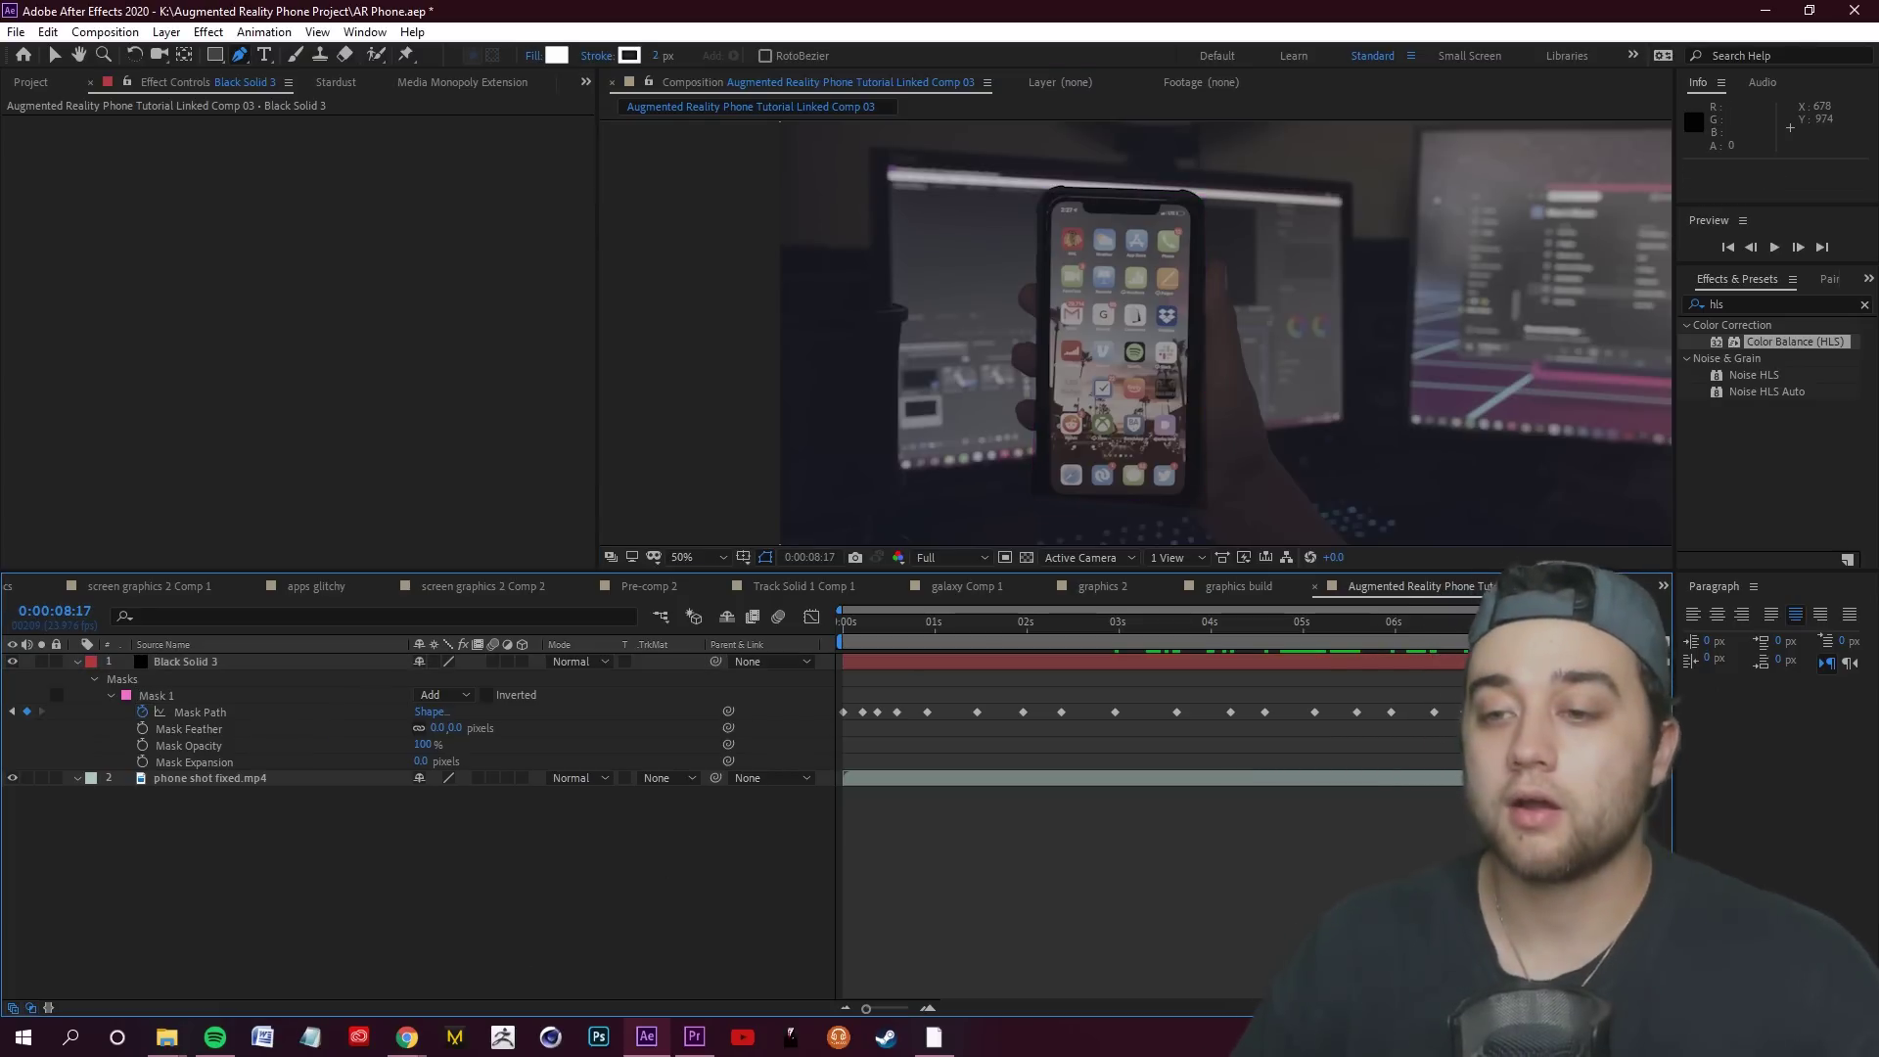
# Preview the masked solid and invert its mask so that the solid covers everything around the phone
pyautogui.press('space')
pyautogui.click(869, 661)
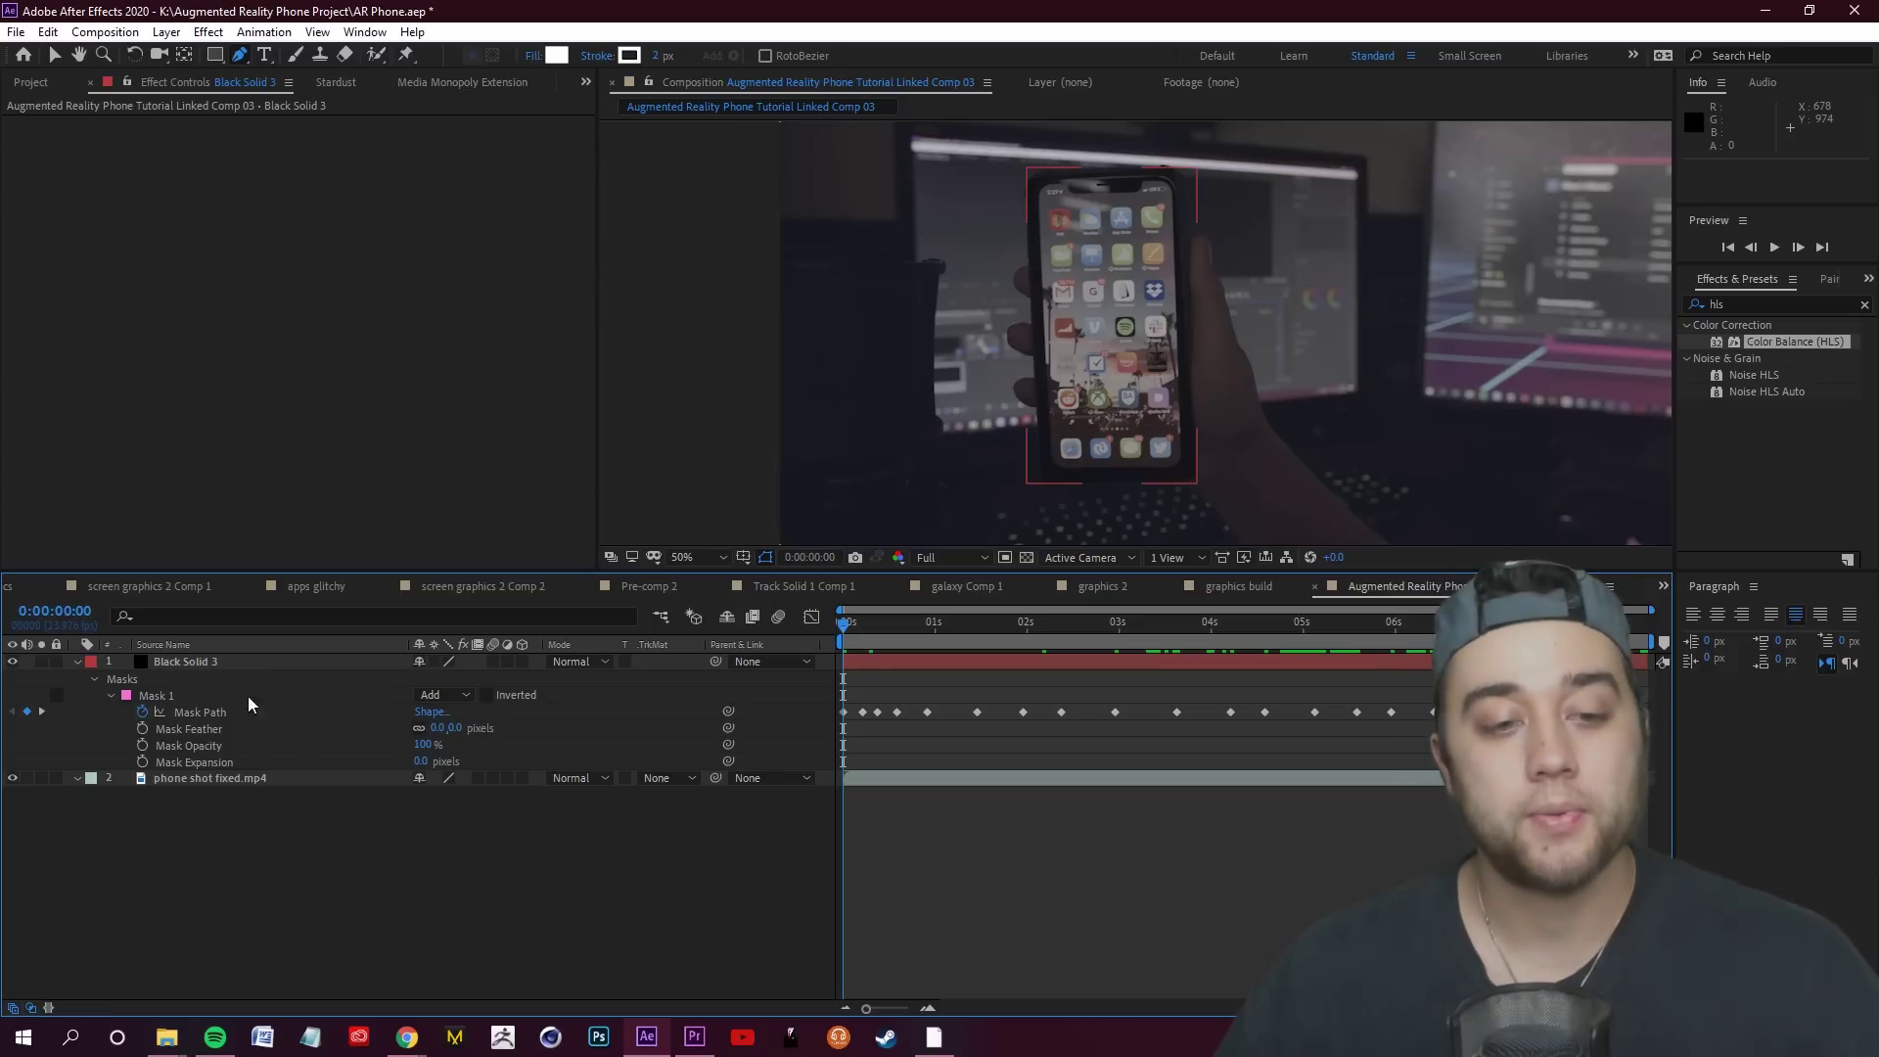
pyautogui.click(488, 696)
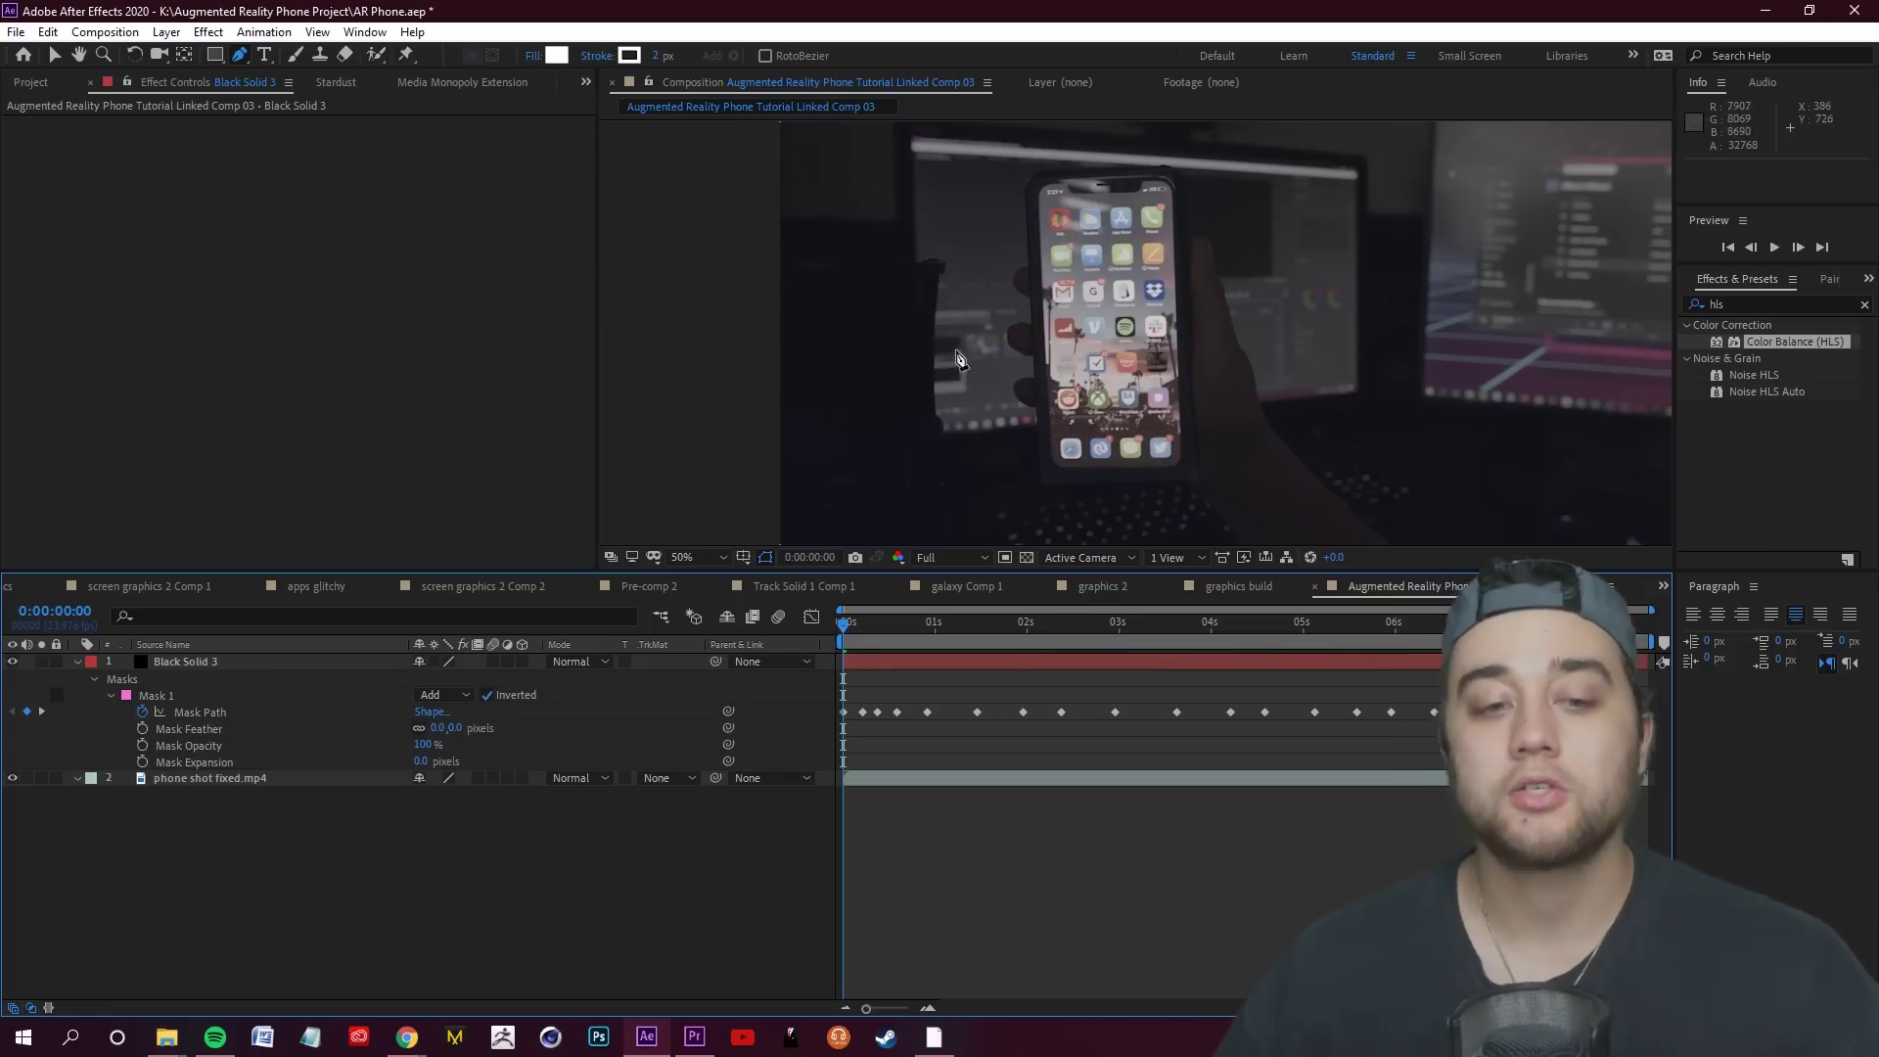
# Raise the black solid's opacity to 100% and preview the isolated phone
pyautogui.click(198, 663)
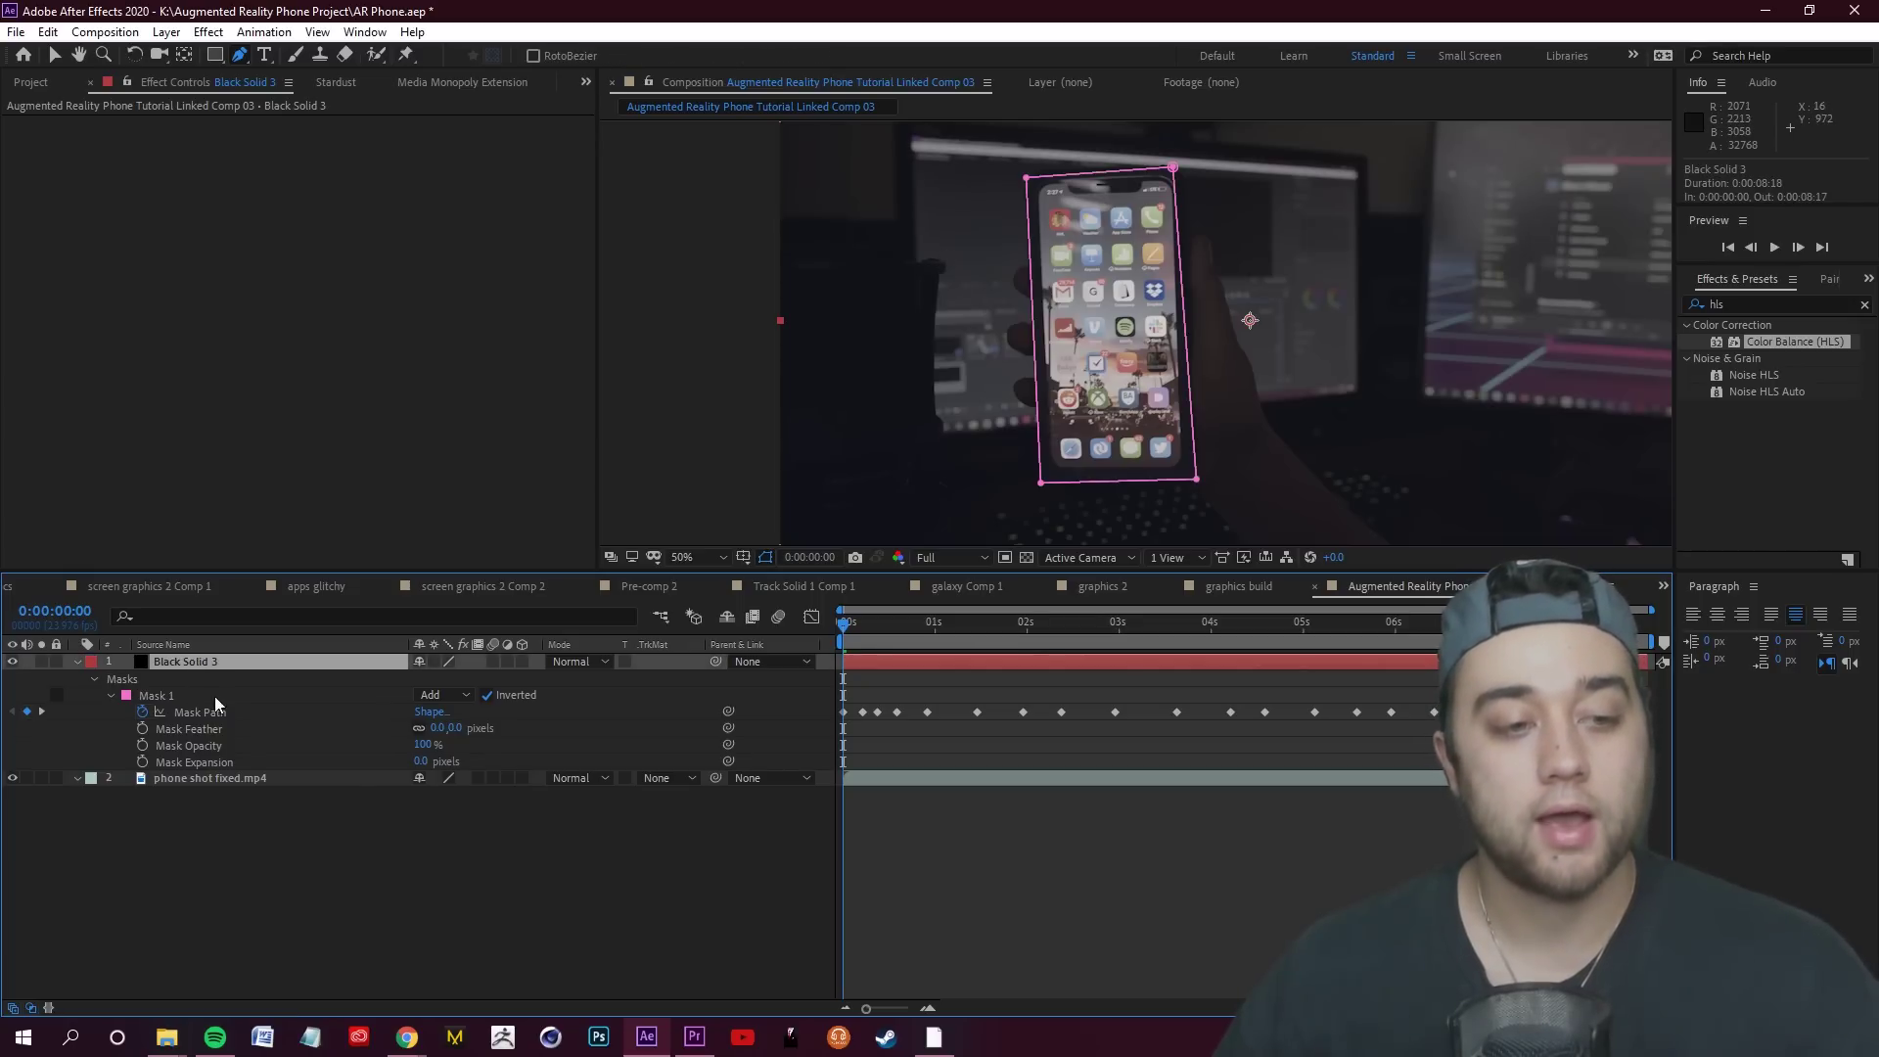
pyautogui.press('t')
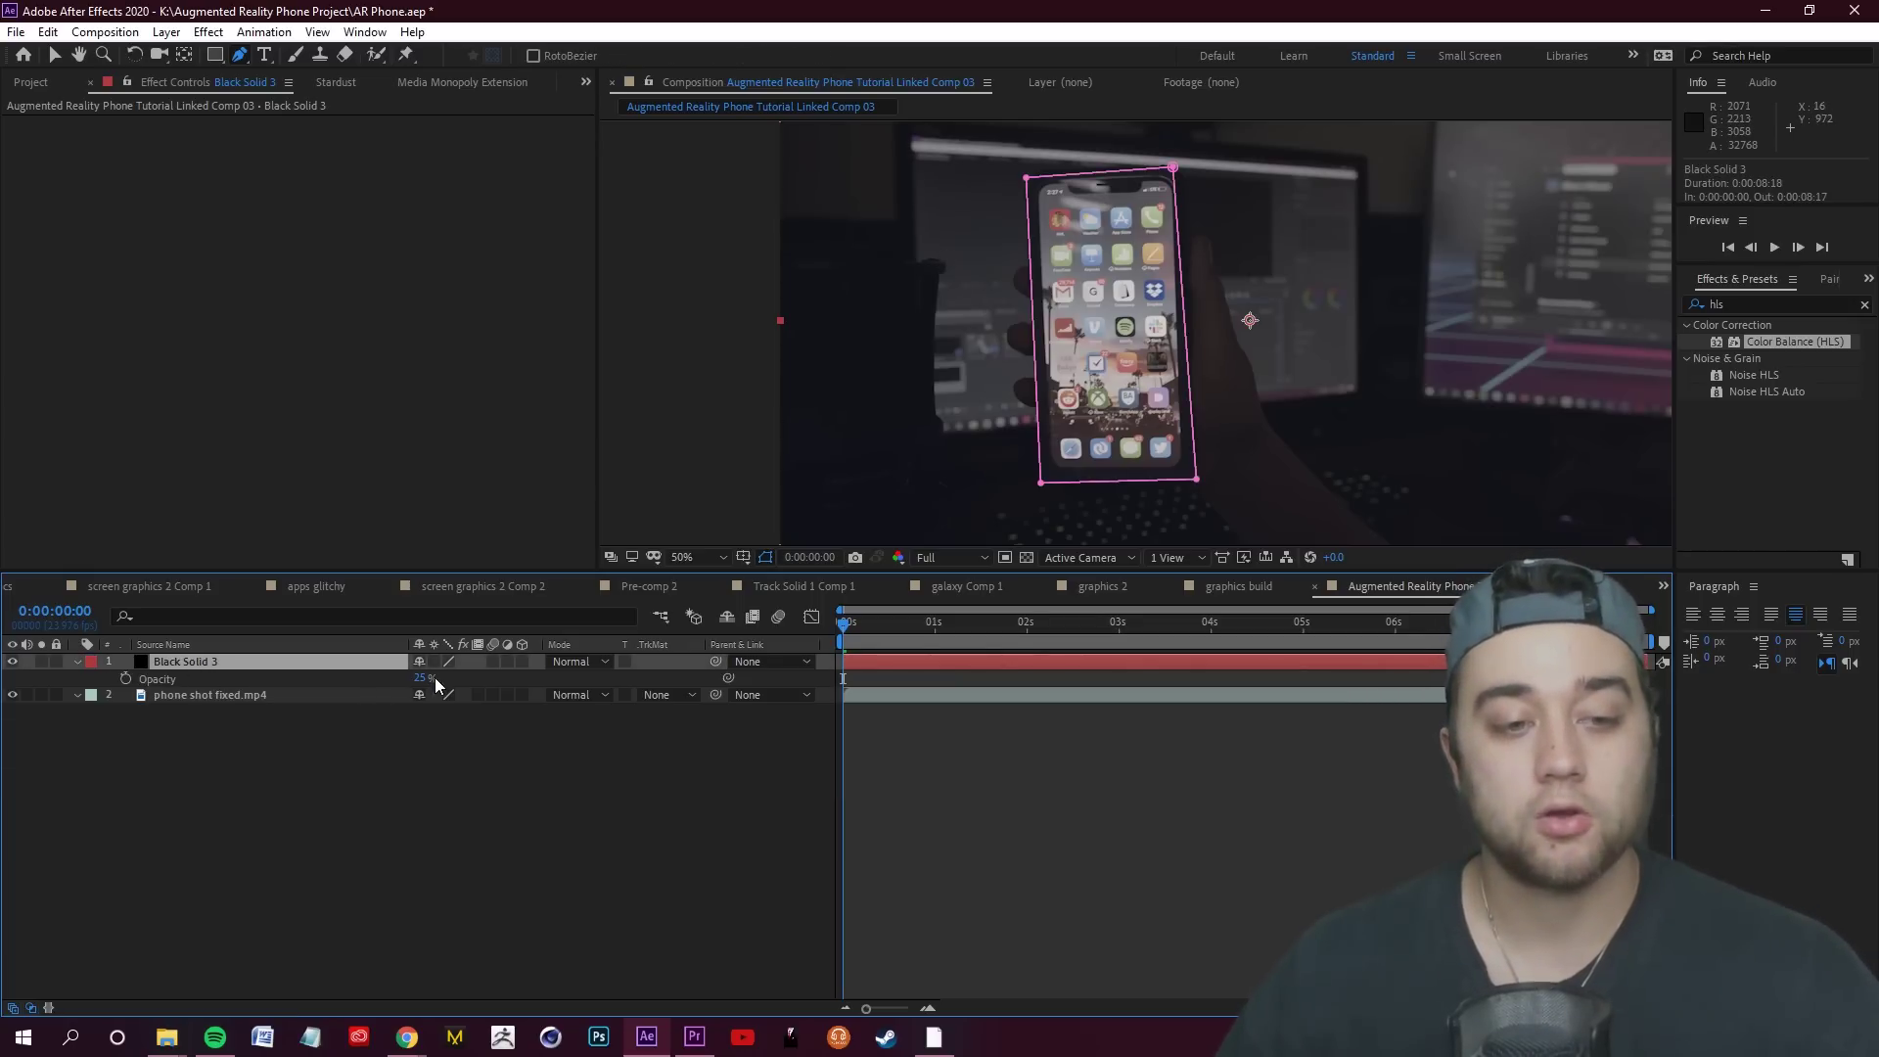
pyautogui.moveTo(420, 678); pyautogui.dragTo(814, 680)
pyautogui.click(570, 870)
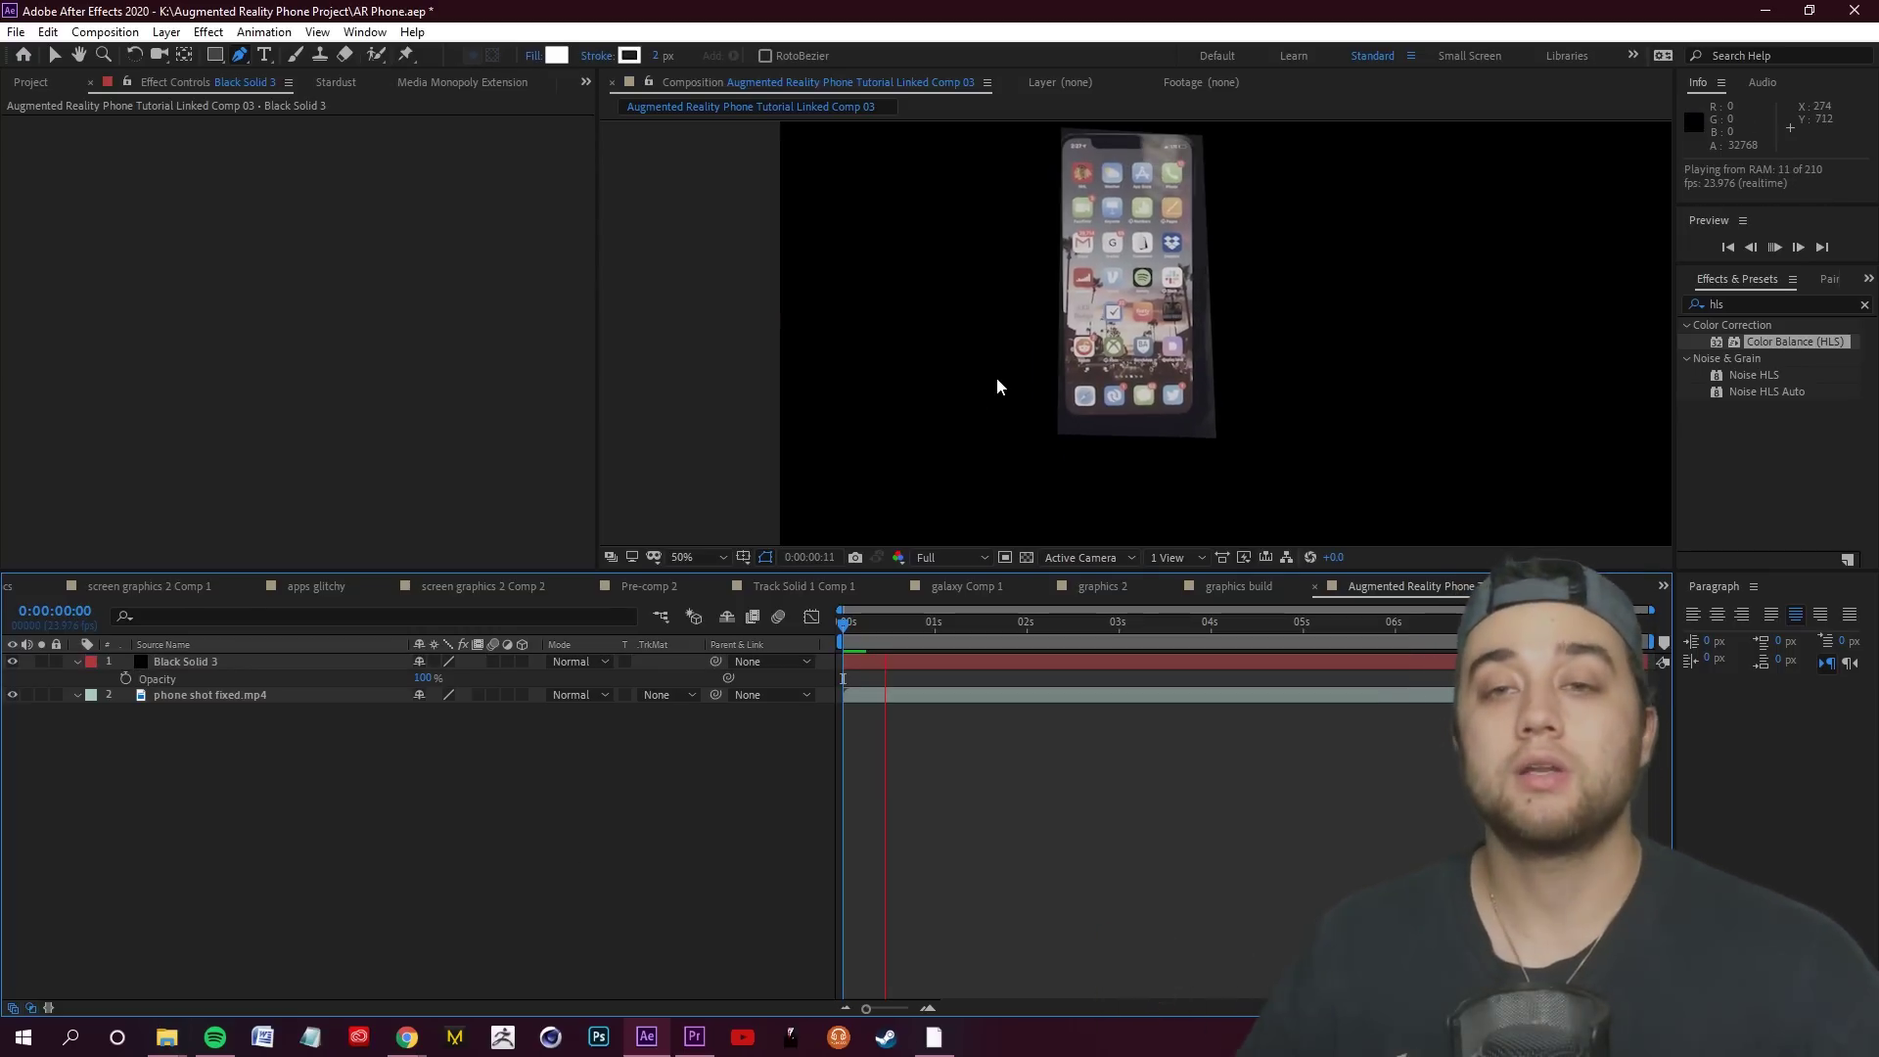
pyautogui.press('space')
# Set the Mask Feather of the black solid's mask to 24 pixels and check the softened edge over the footage
pyautogui.click(166, 675)
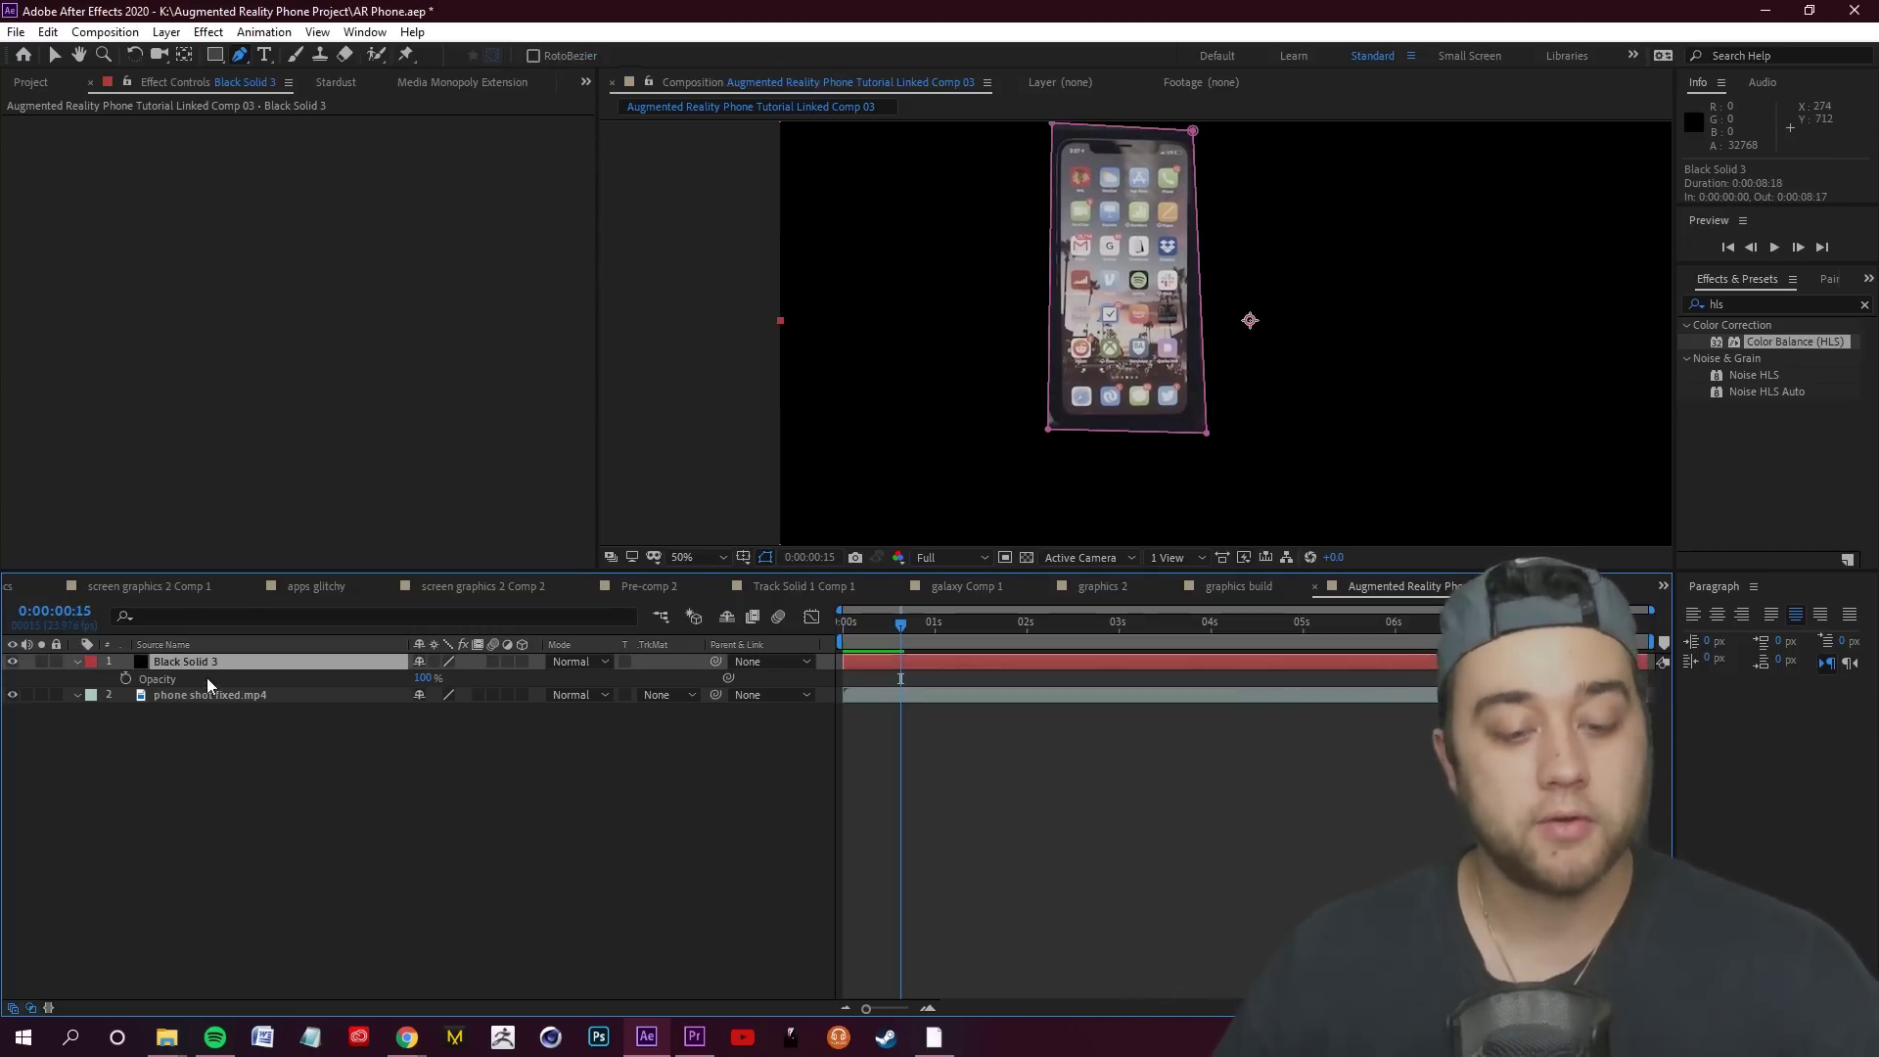
pyautogui.press('m')
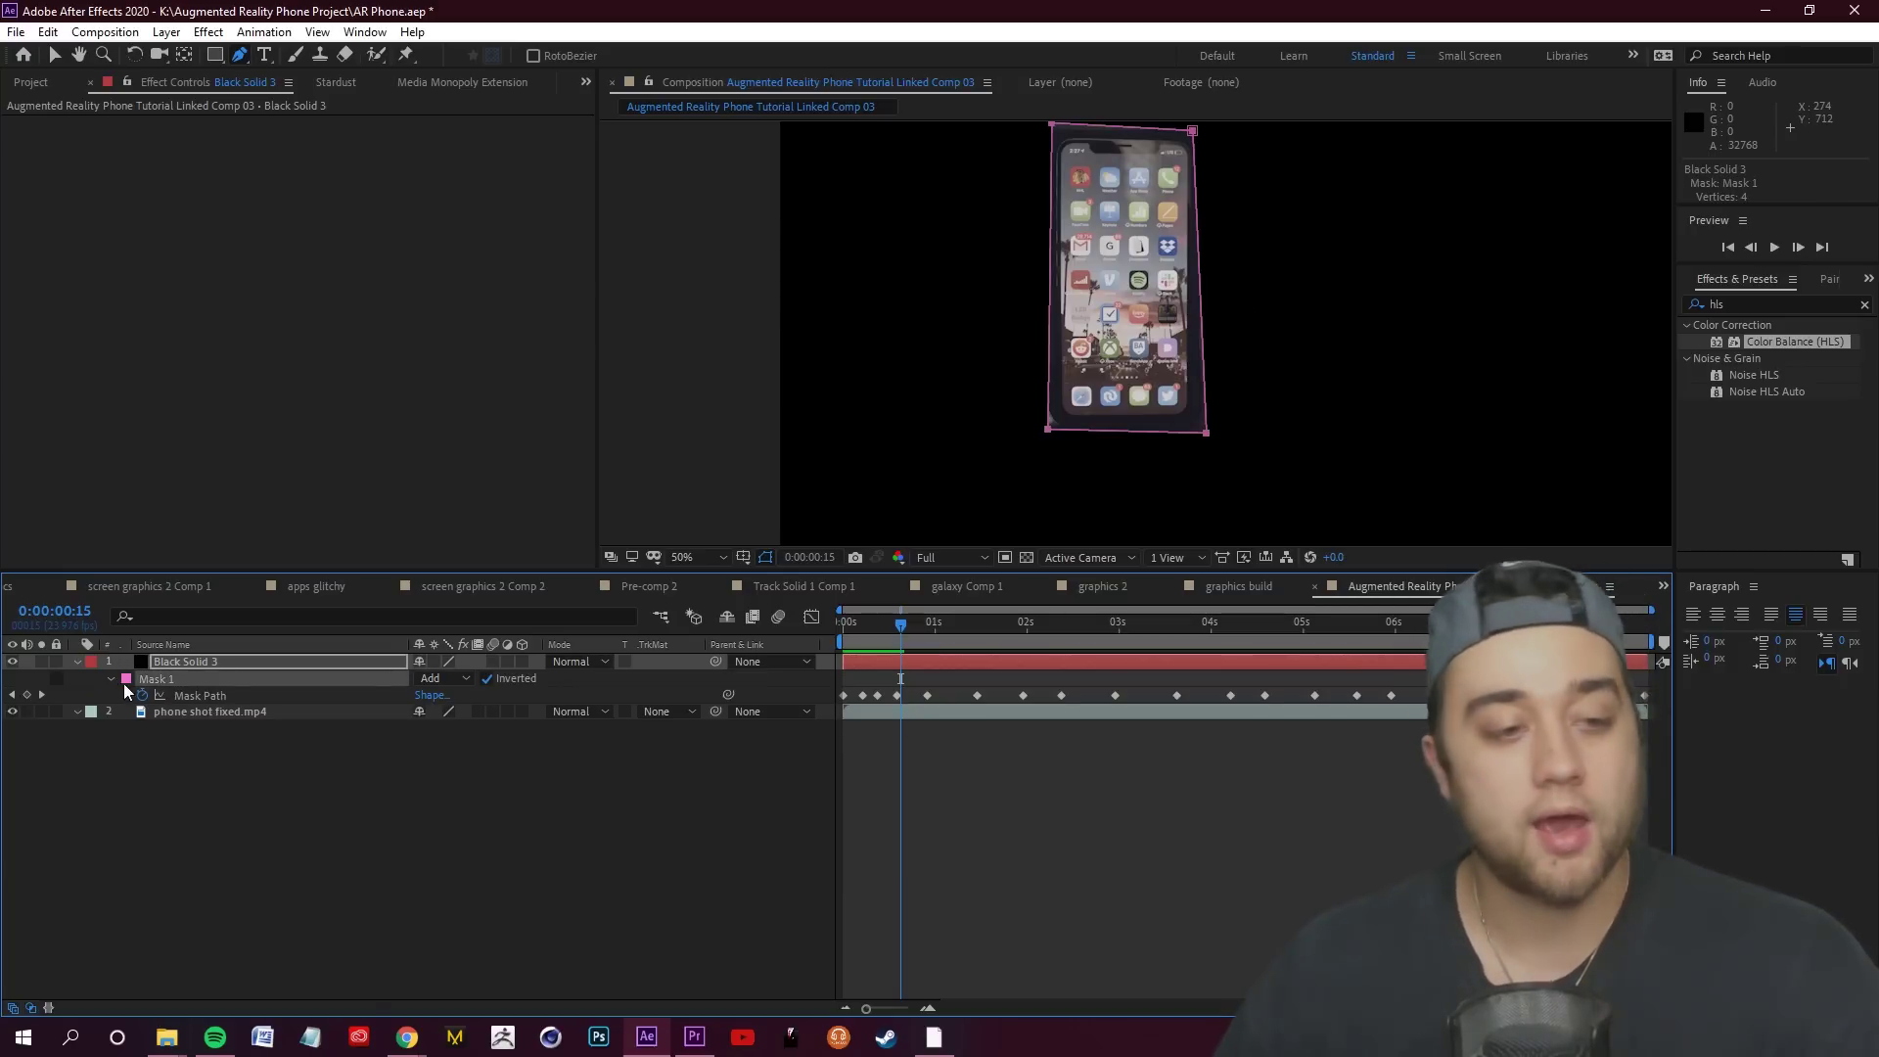
pyautogui.press('F2')
pyautogui.click(111, 679)
pyautogui.moveTo(445, 717); pyautogui.dragTo(477, 709)
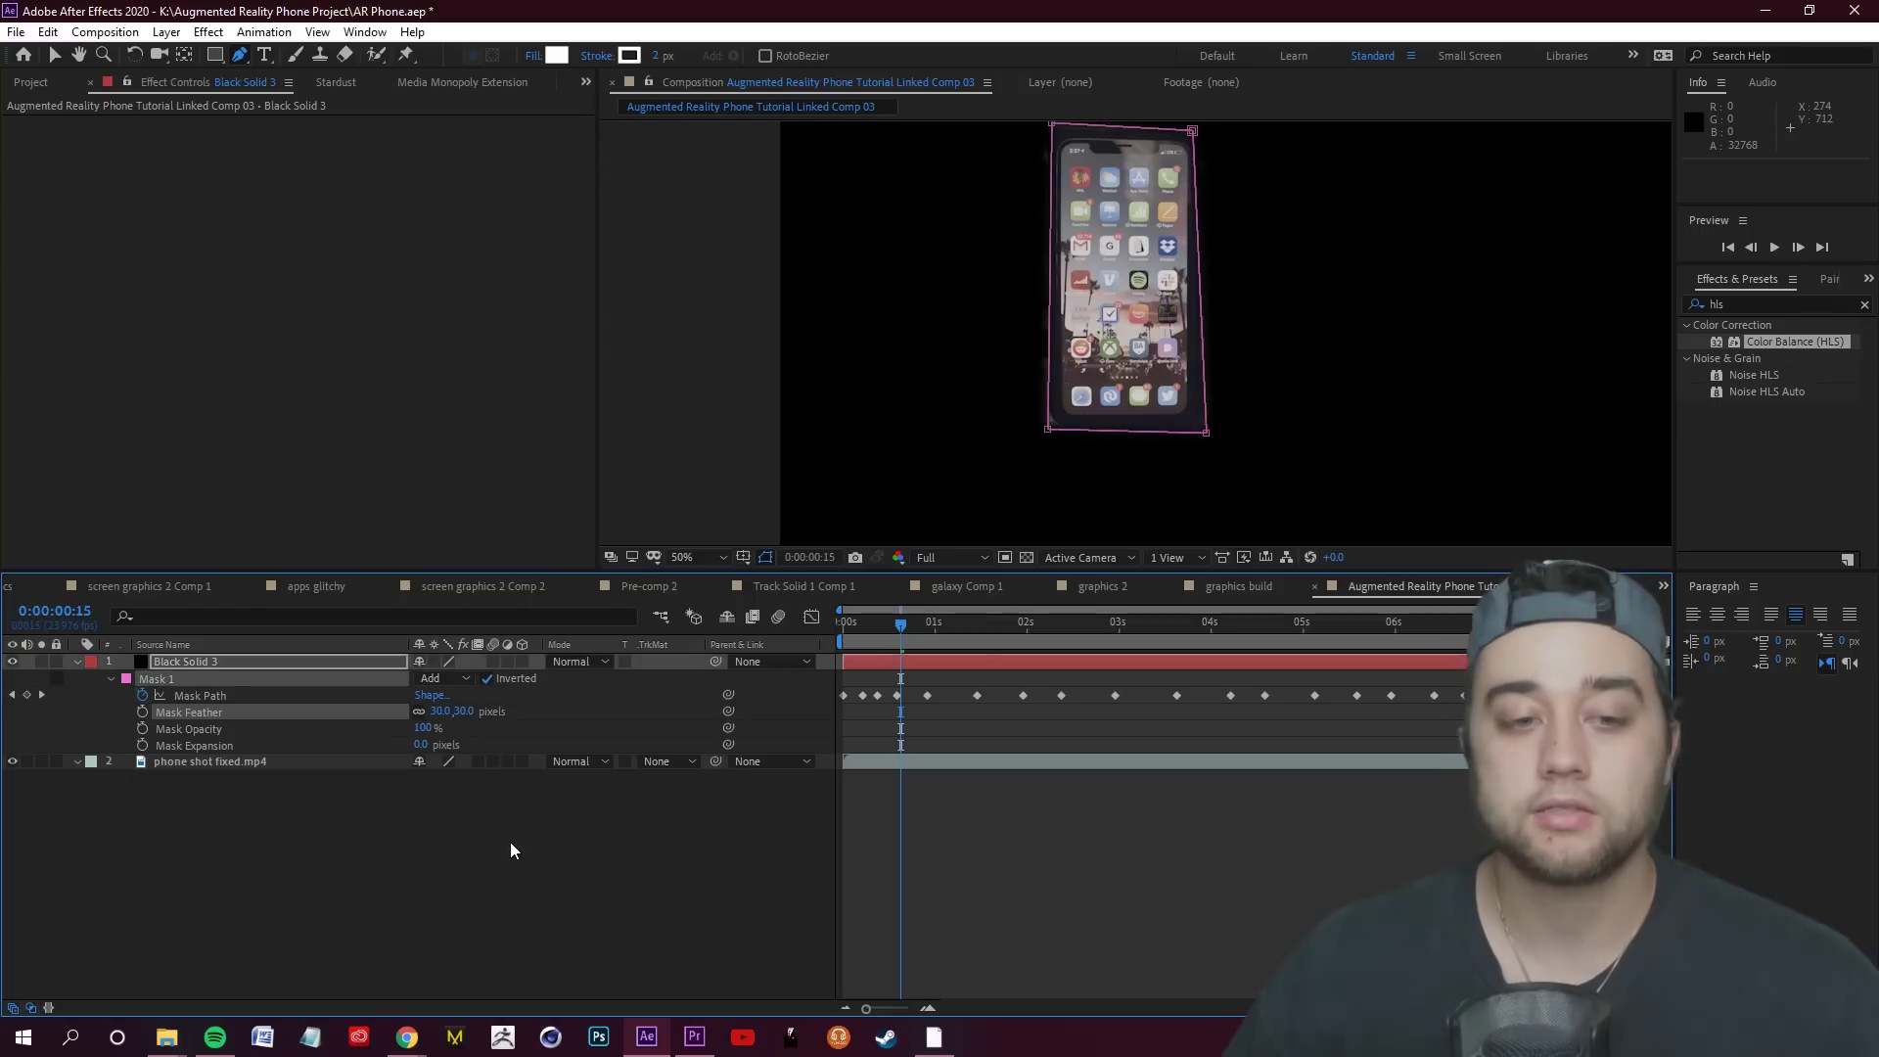
pyautogui.scroll(-2, 1155, 367)
pyautogui.moveTo(925, 651); pyautogui.dragTo(773, 853)
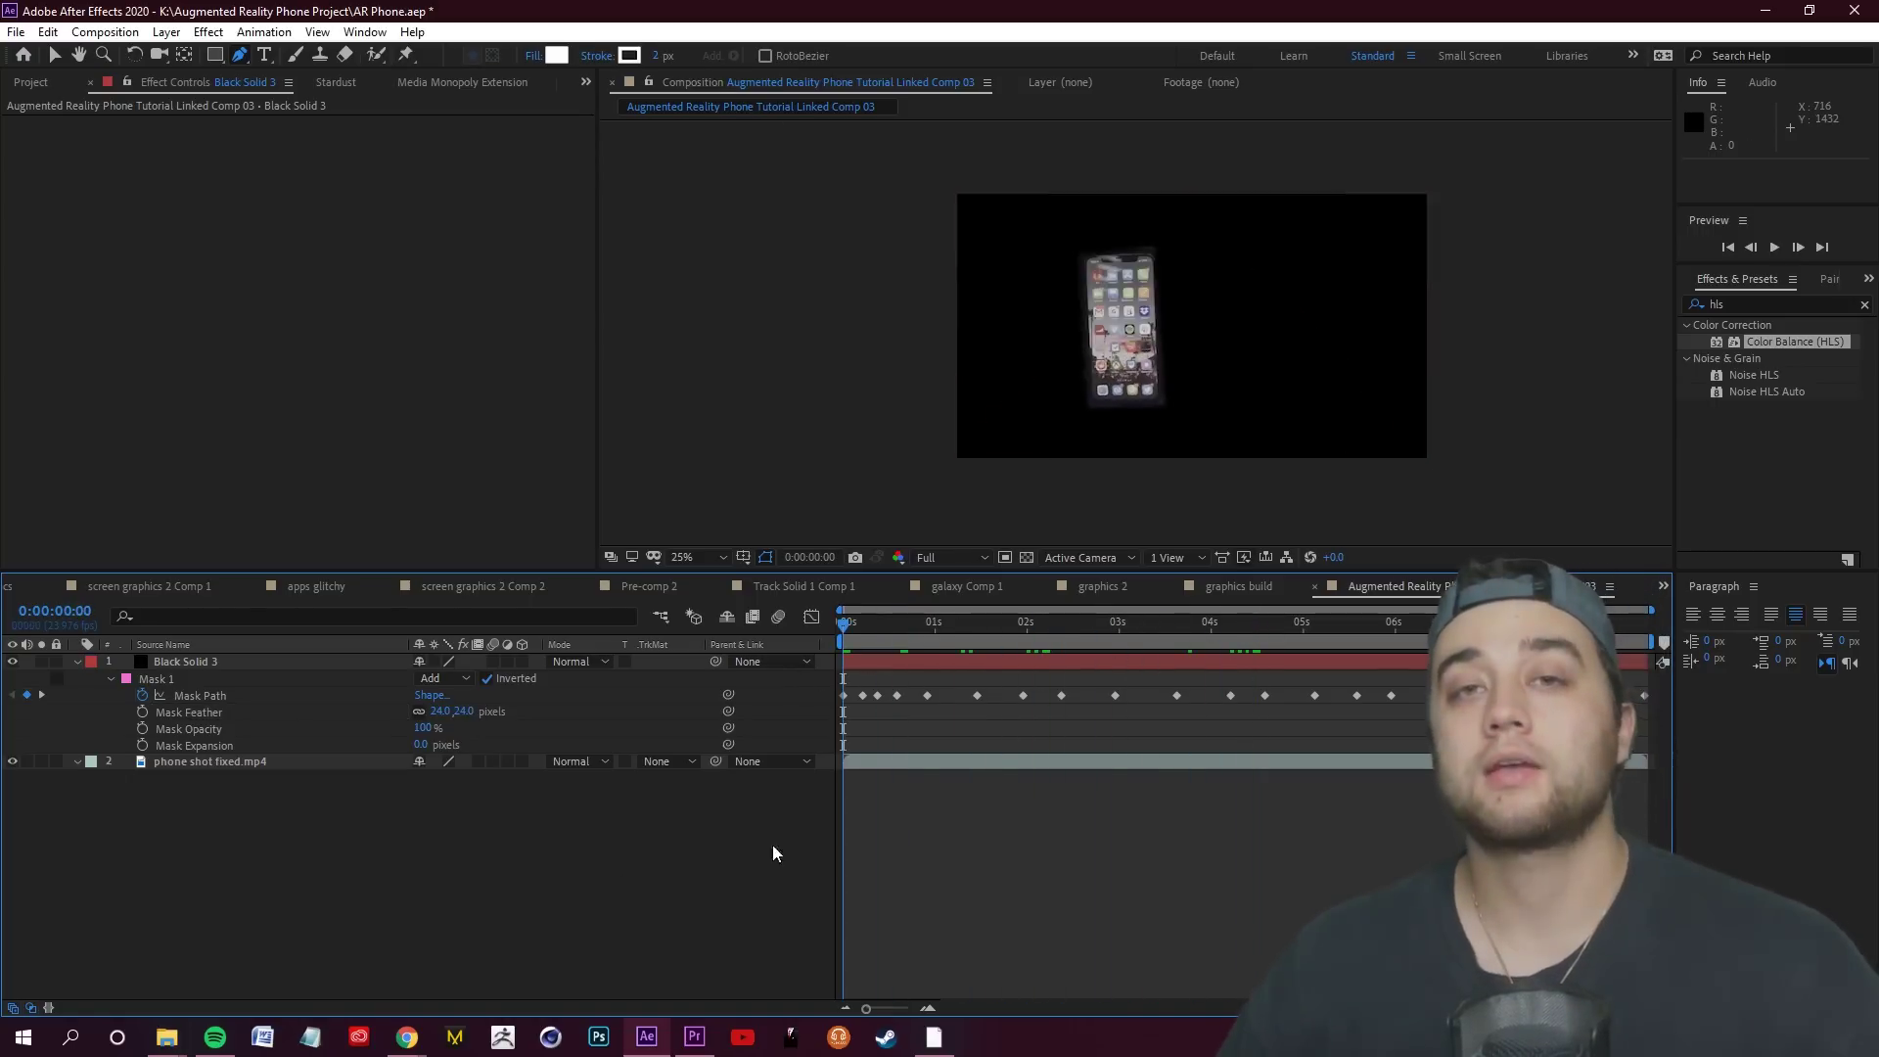
# Pre-compose the black solid and the phone footage together into a composition named "phone"
pyautogui.moveTo(529, 912); pyautogui.dragTo(3, 546)
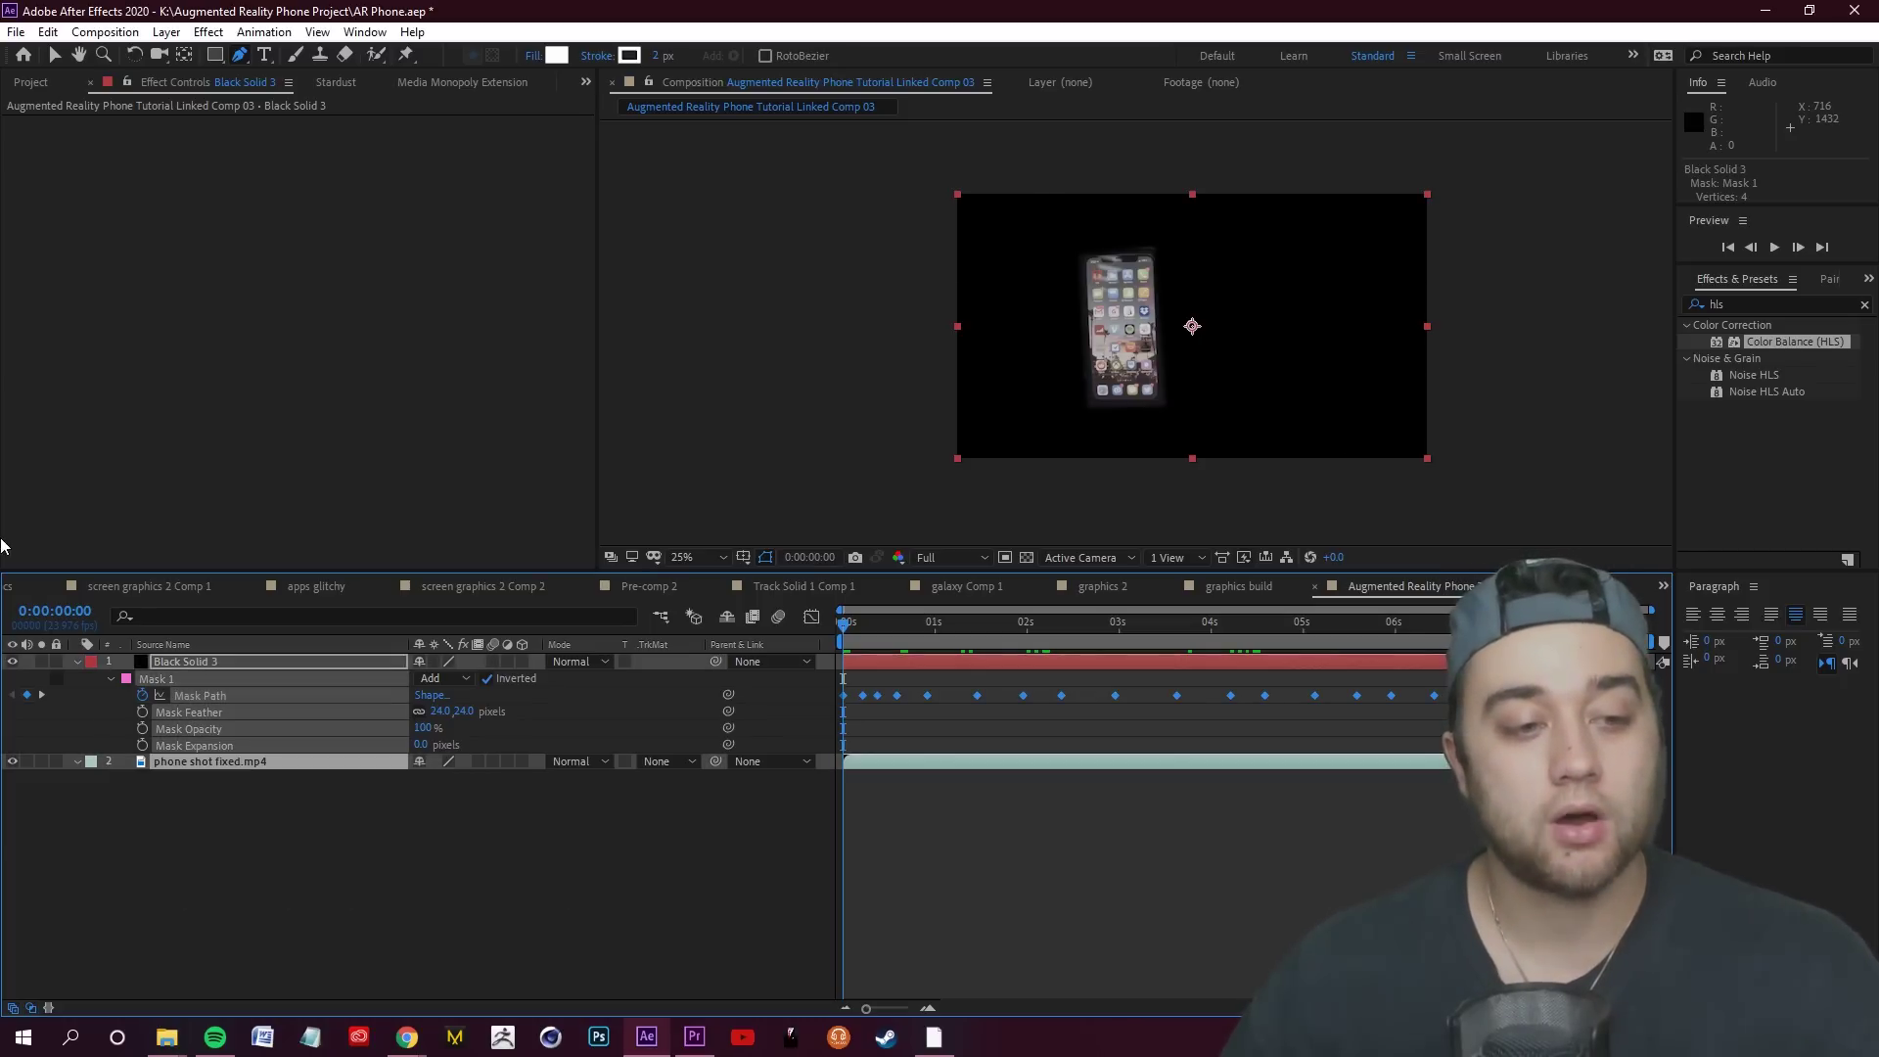
pyautogui.rightClick(327, 769)
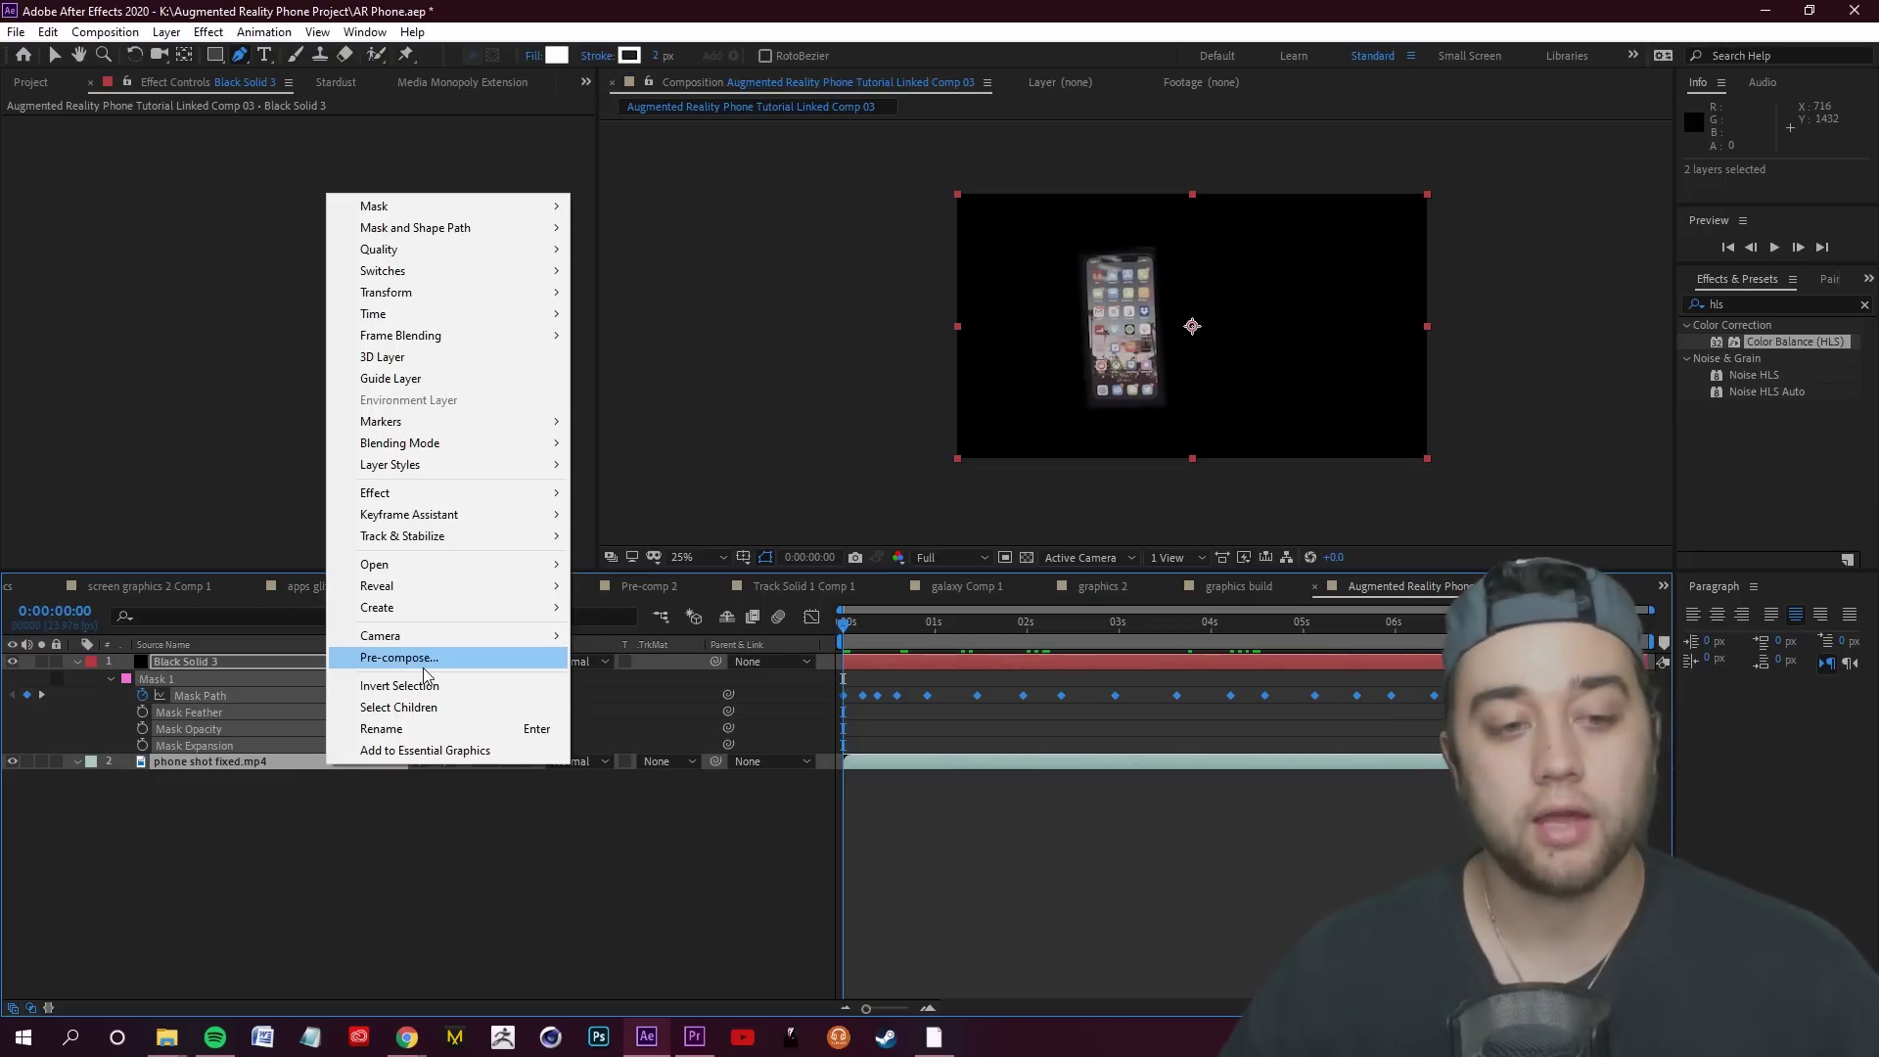
pyautogui.click(396, 658)
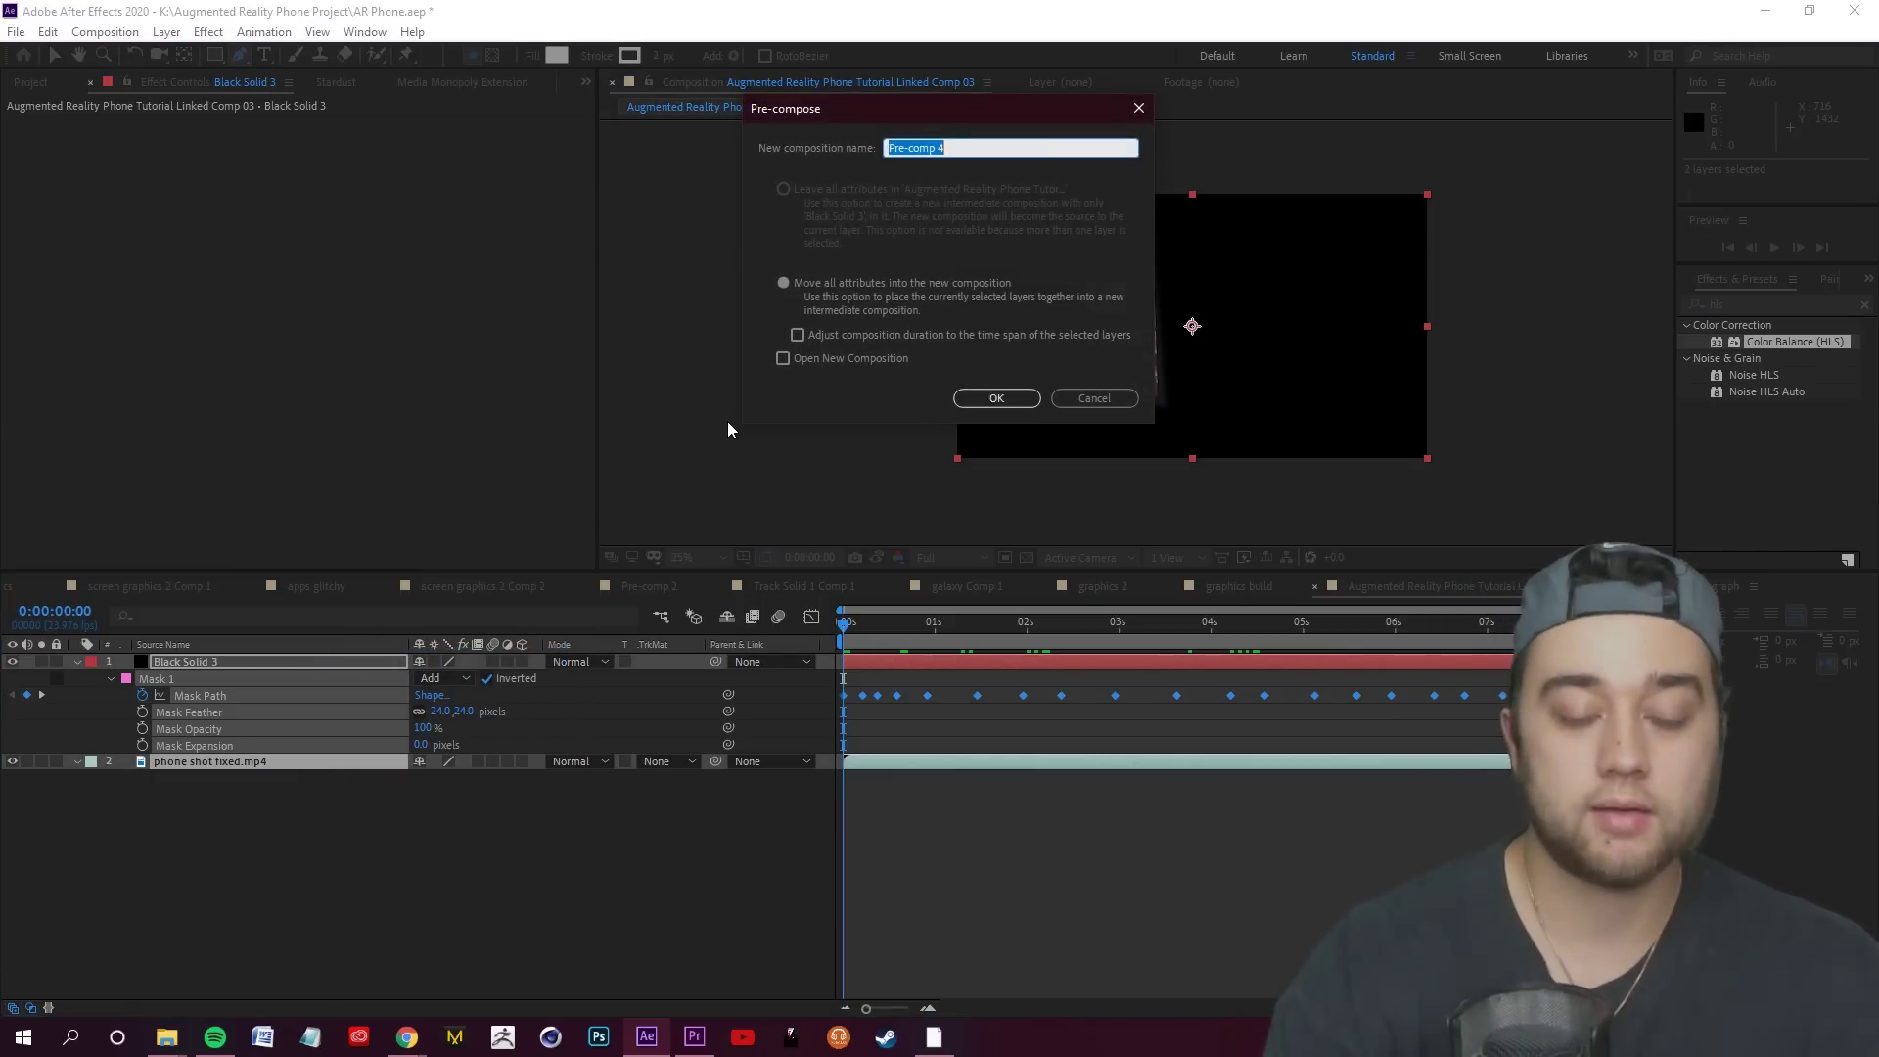
pyautogui.click(1012, 405)
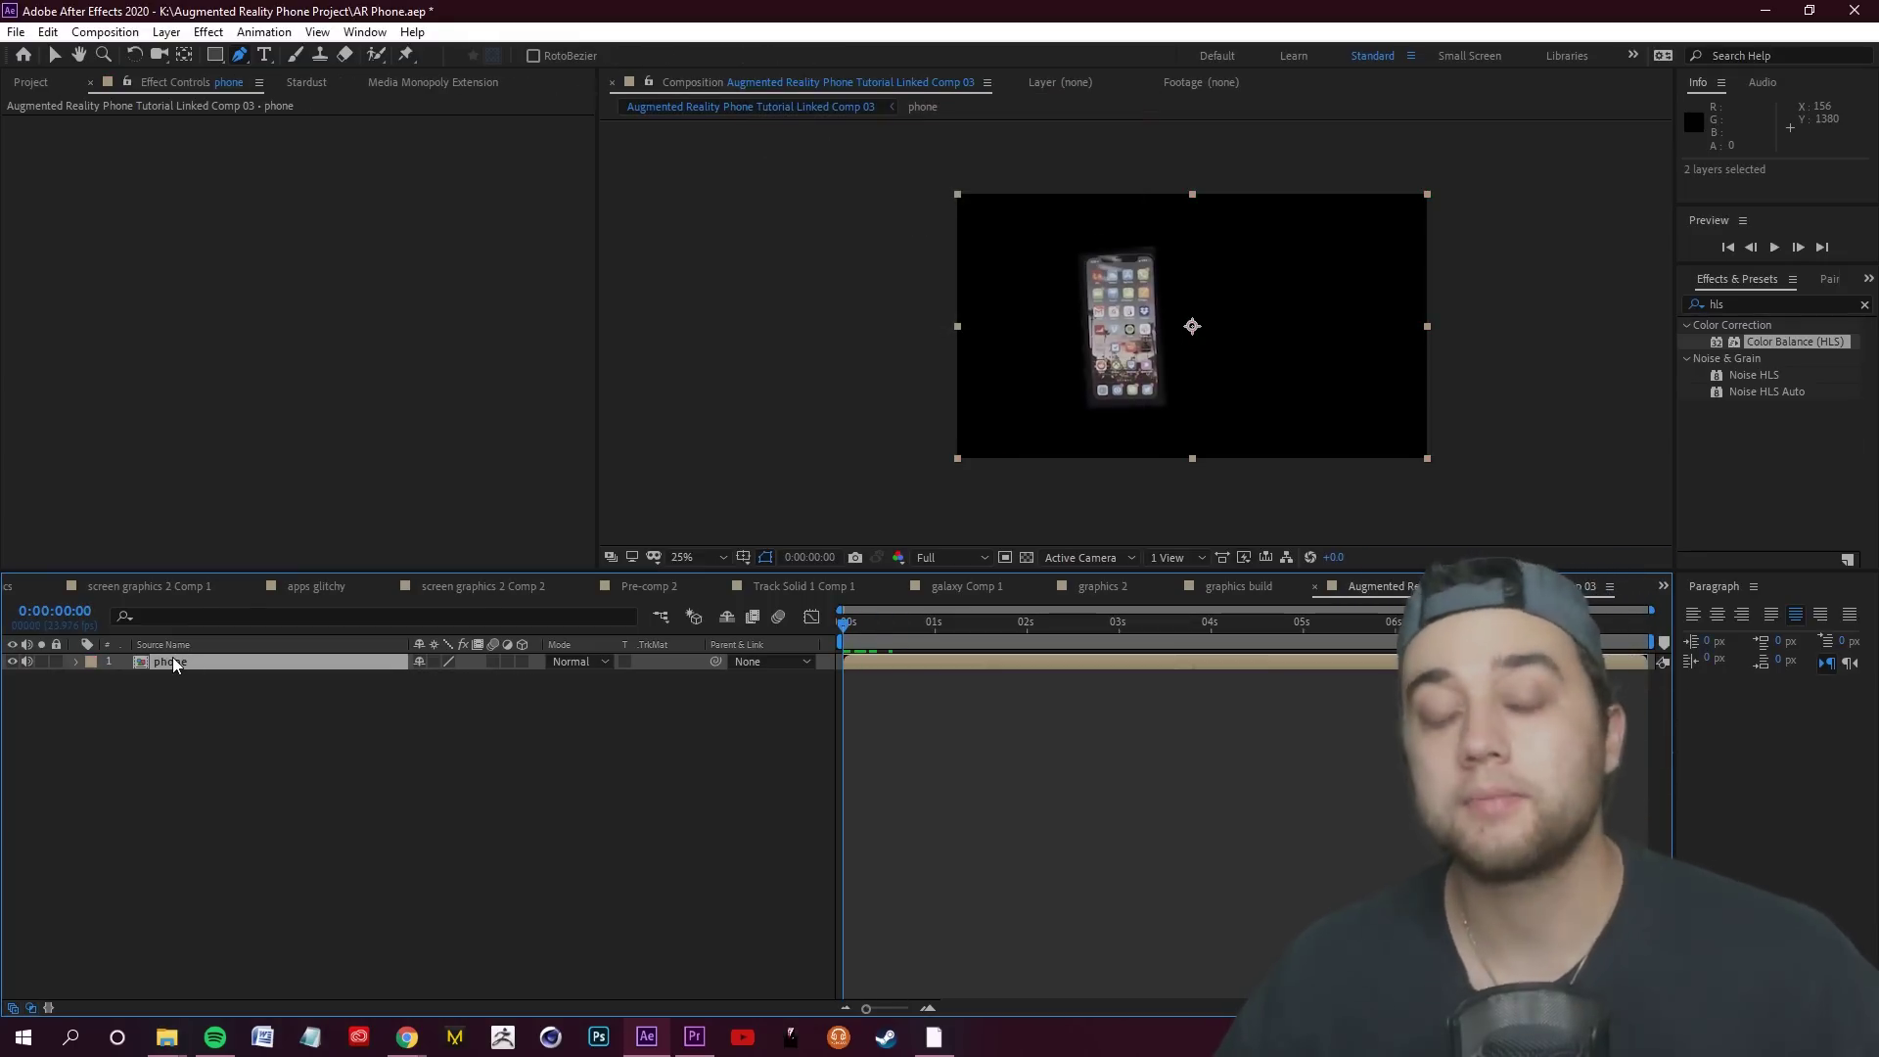
# Camera-track the phone pre-composition and check the solved track points over the phone screen
pyautogui.rightClick(199, 661)
pyautogui.moveTo(299, 437)
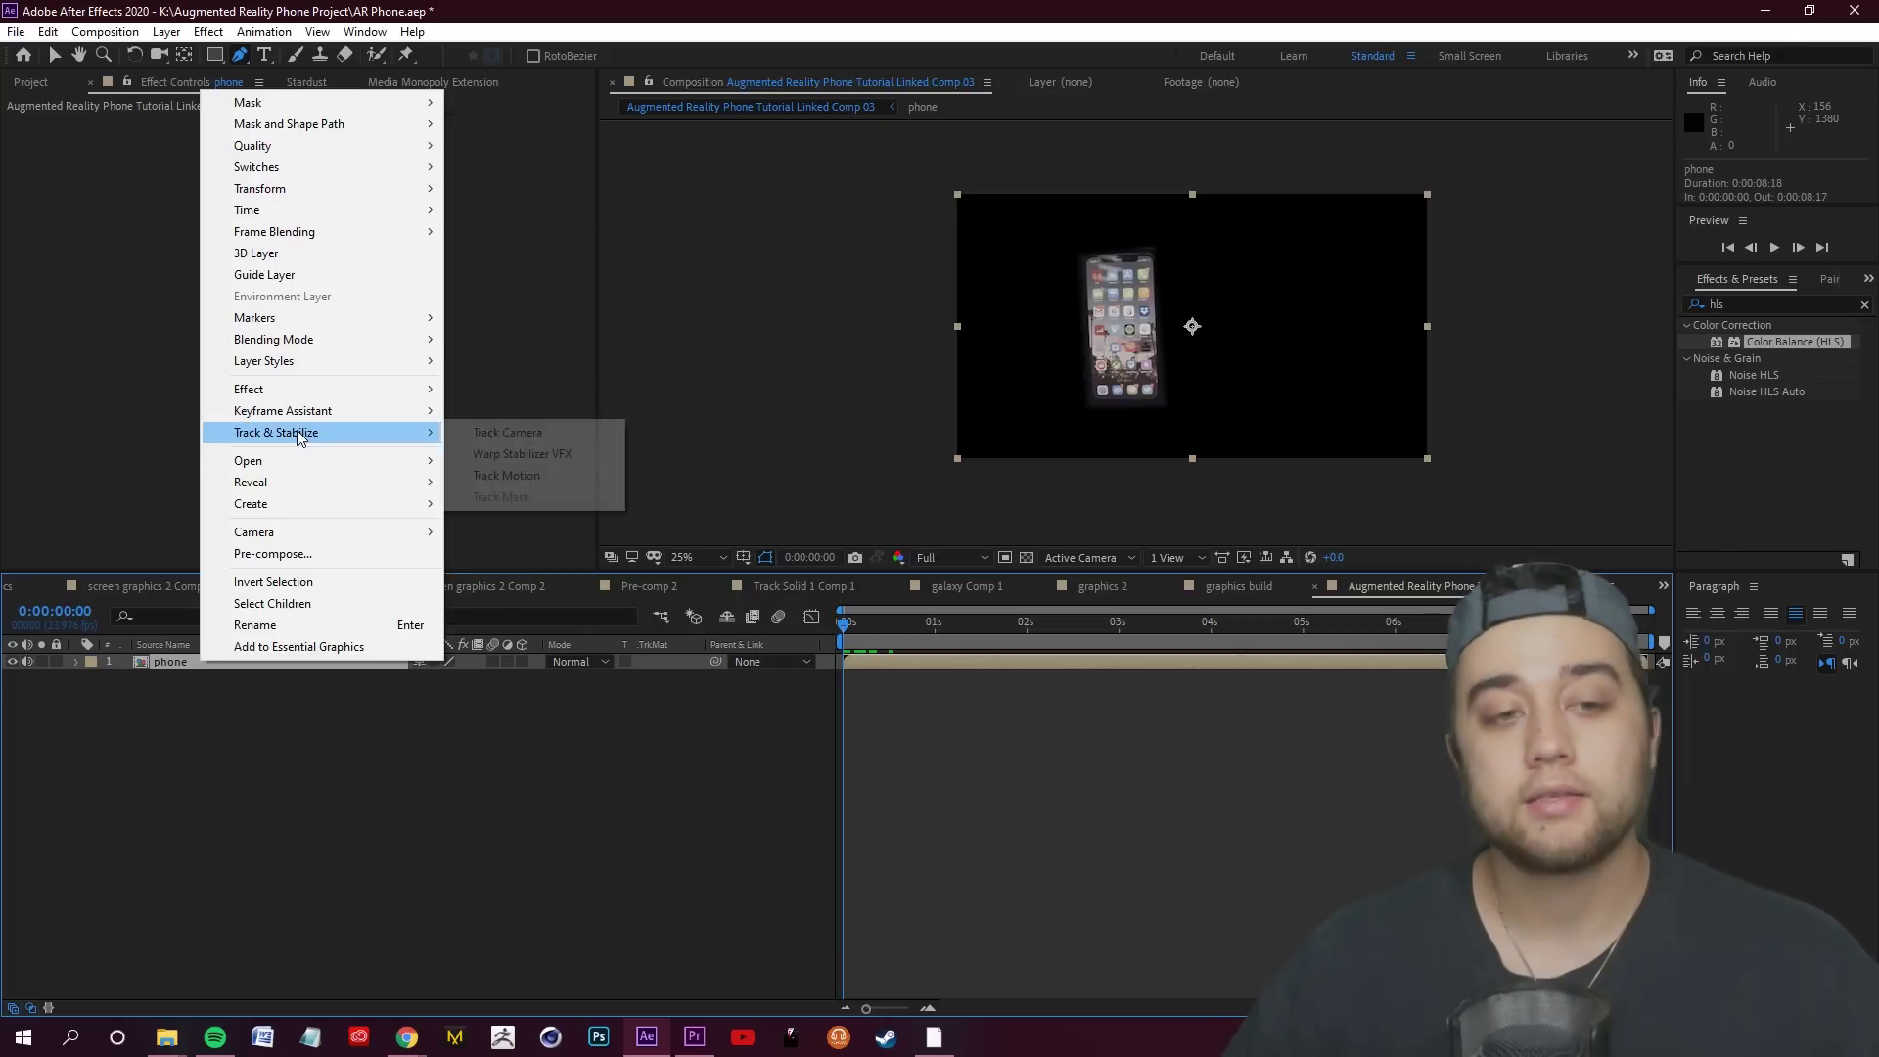
pyautogui.click(506, 432)
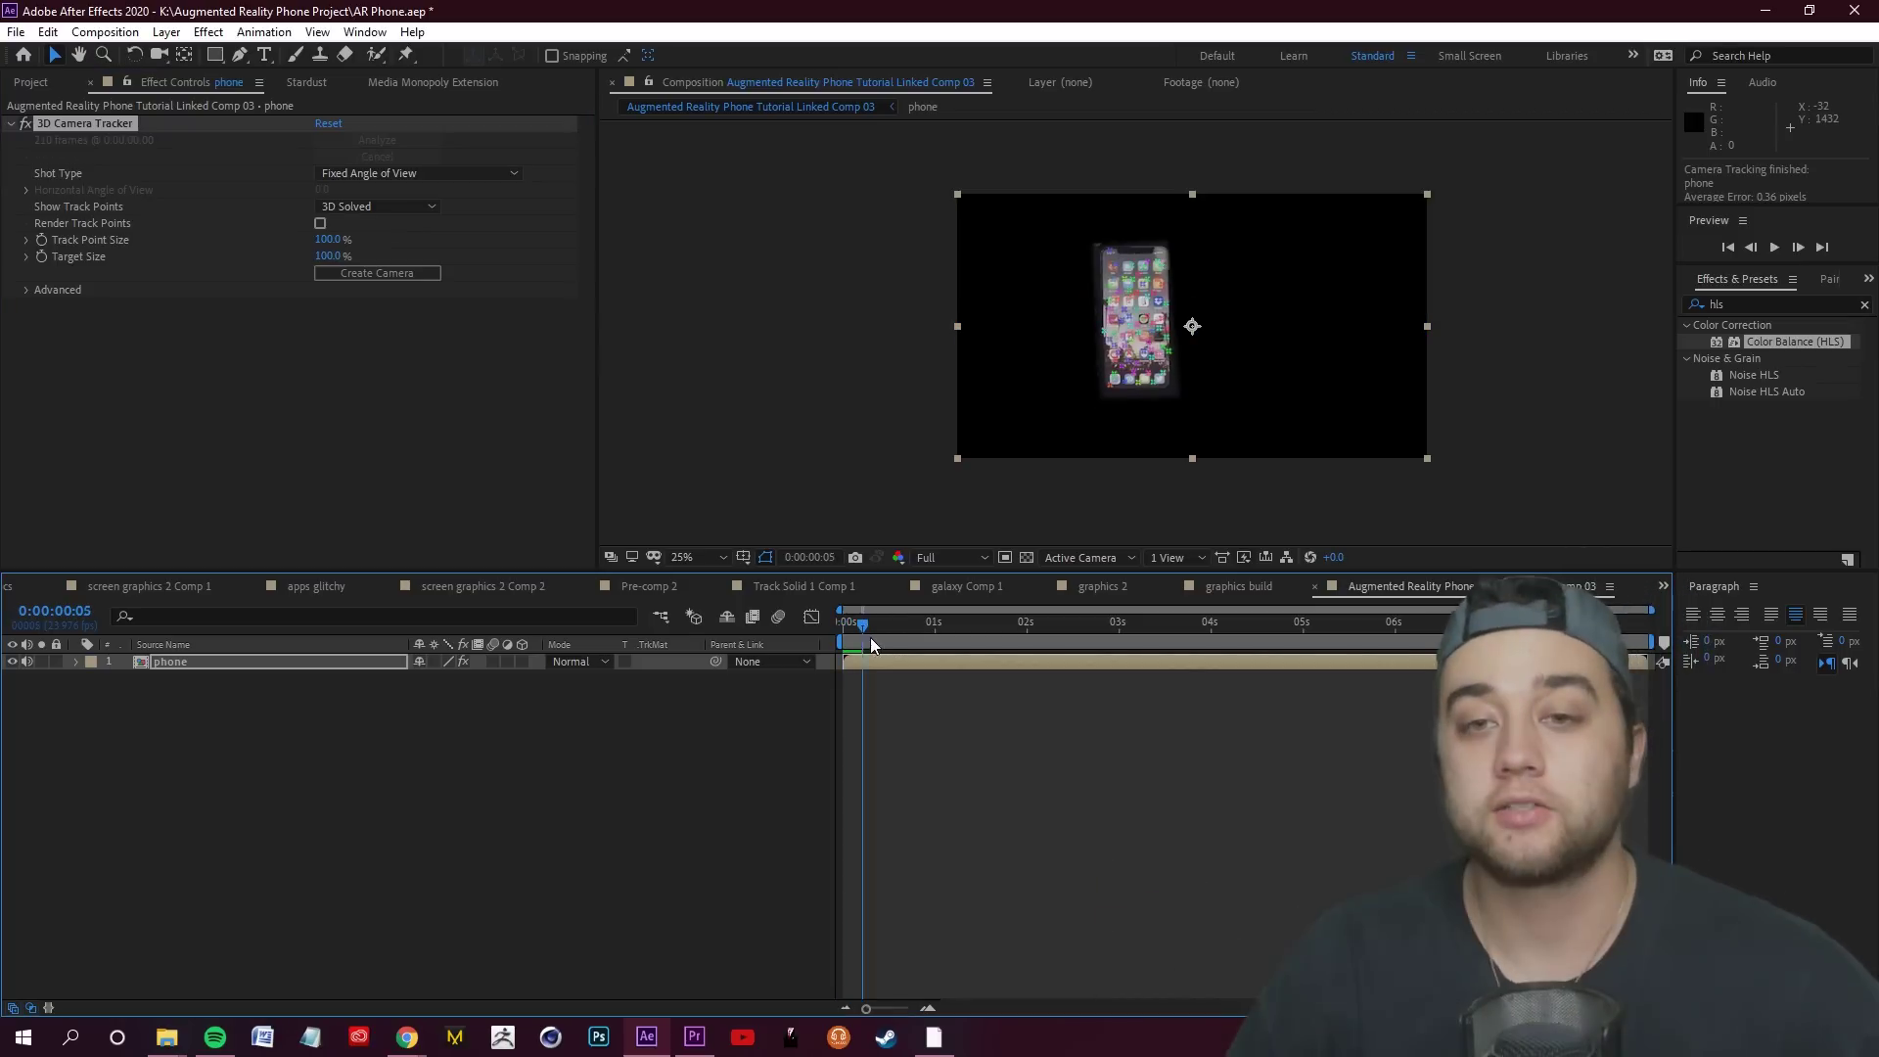
pyautogui.moveTo(871, 637); pyautogui.dragTo(918, 637)
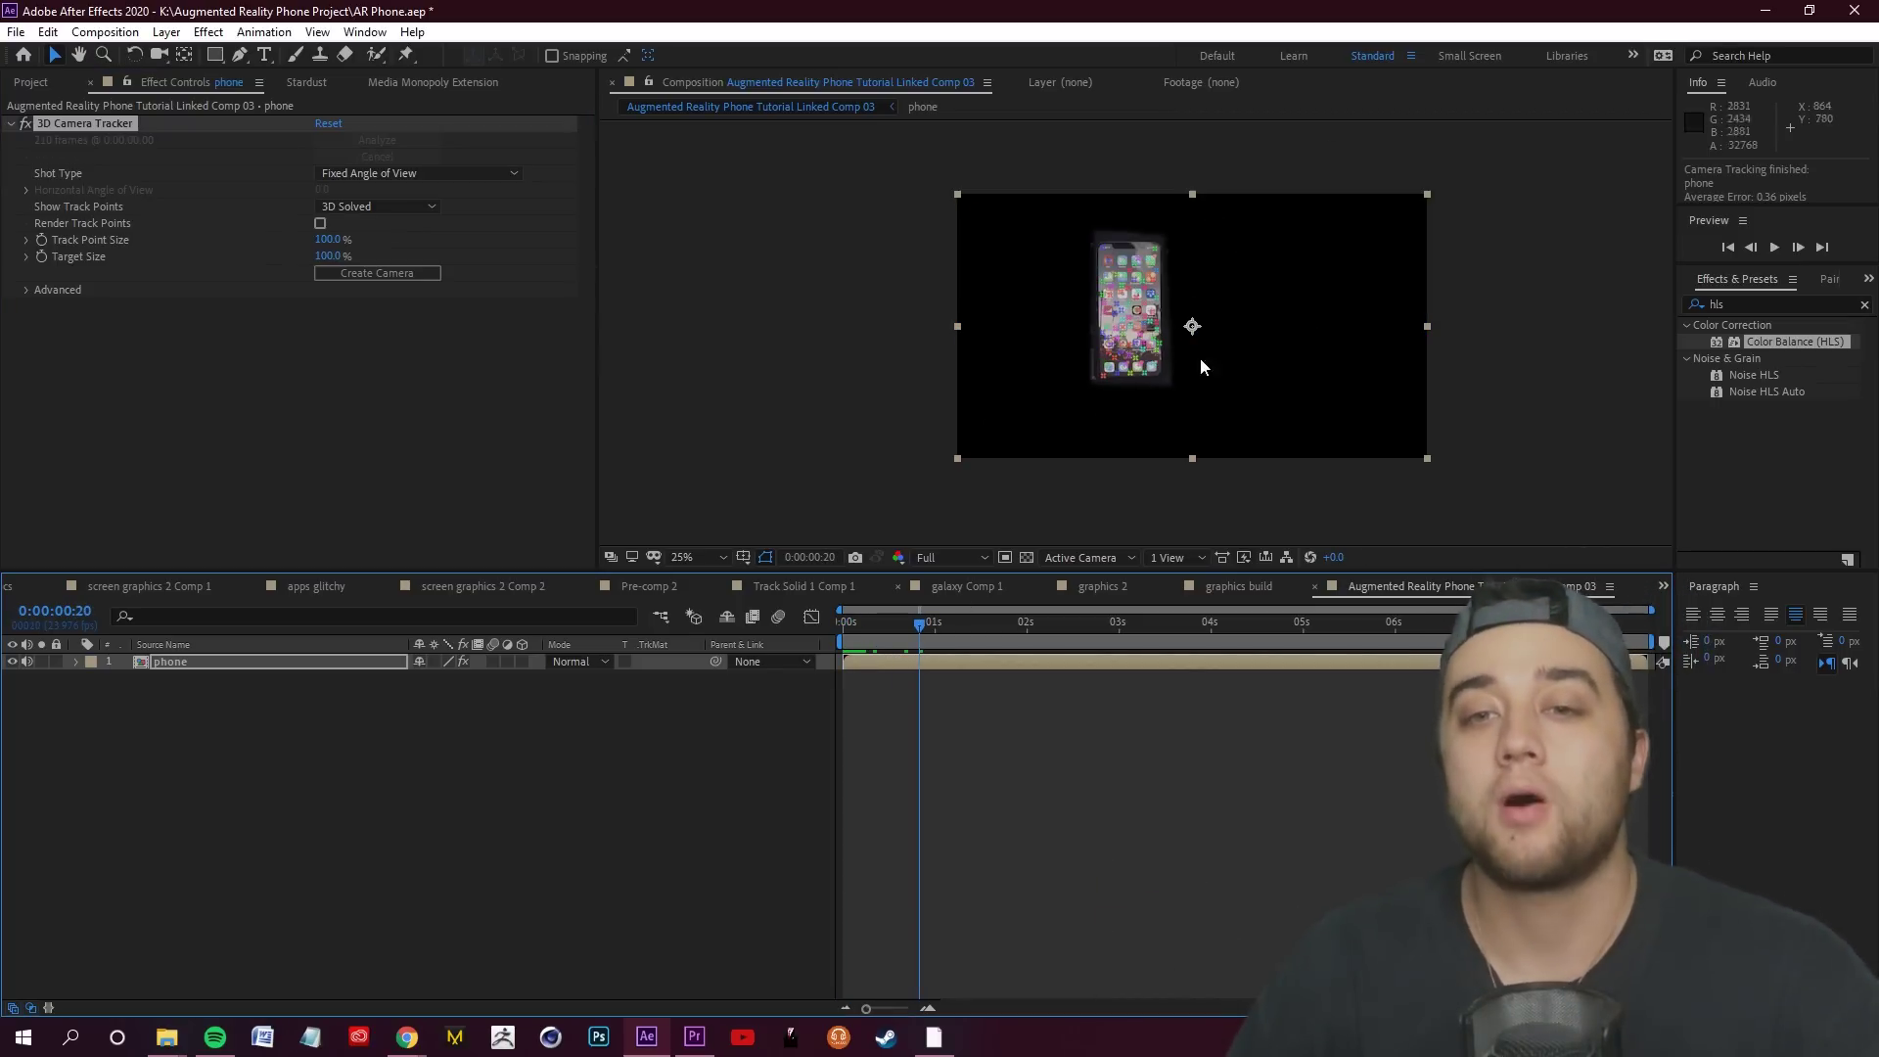
pyautogui.scroll(2, 1153, 280)
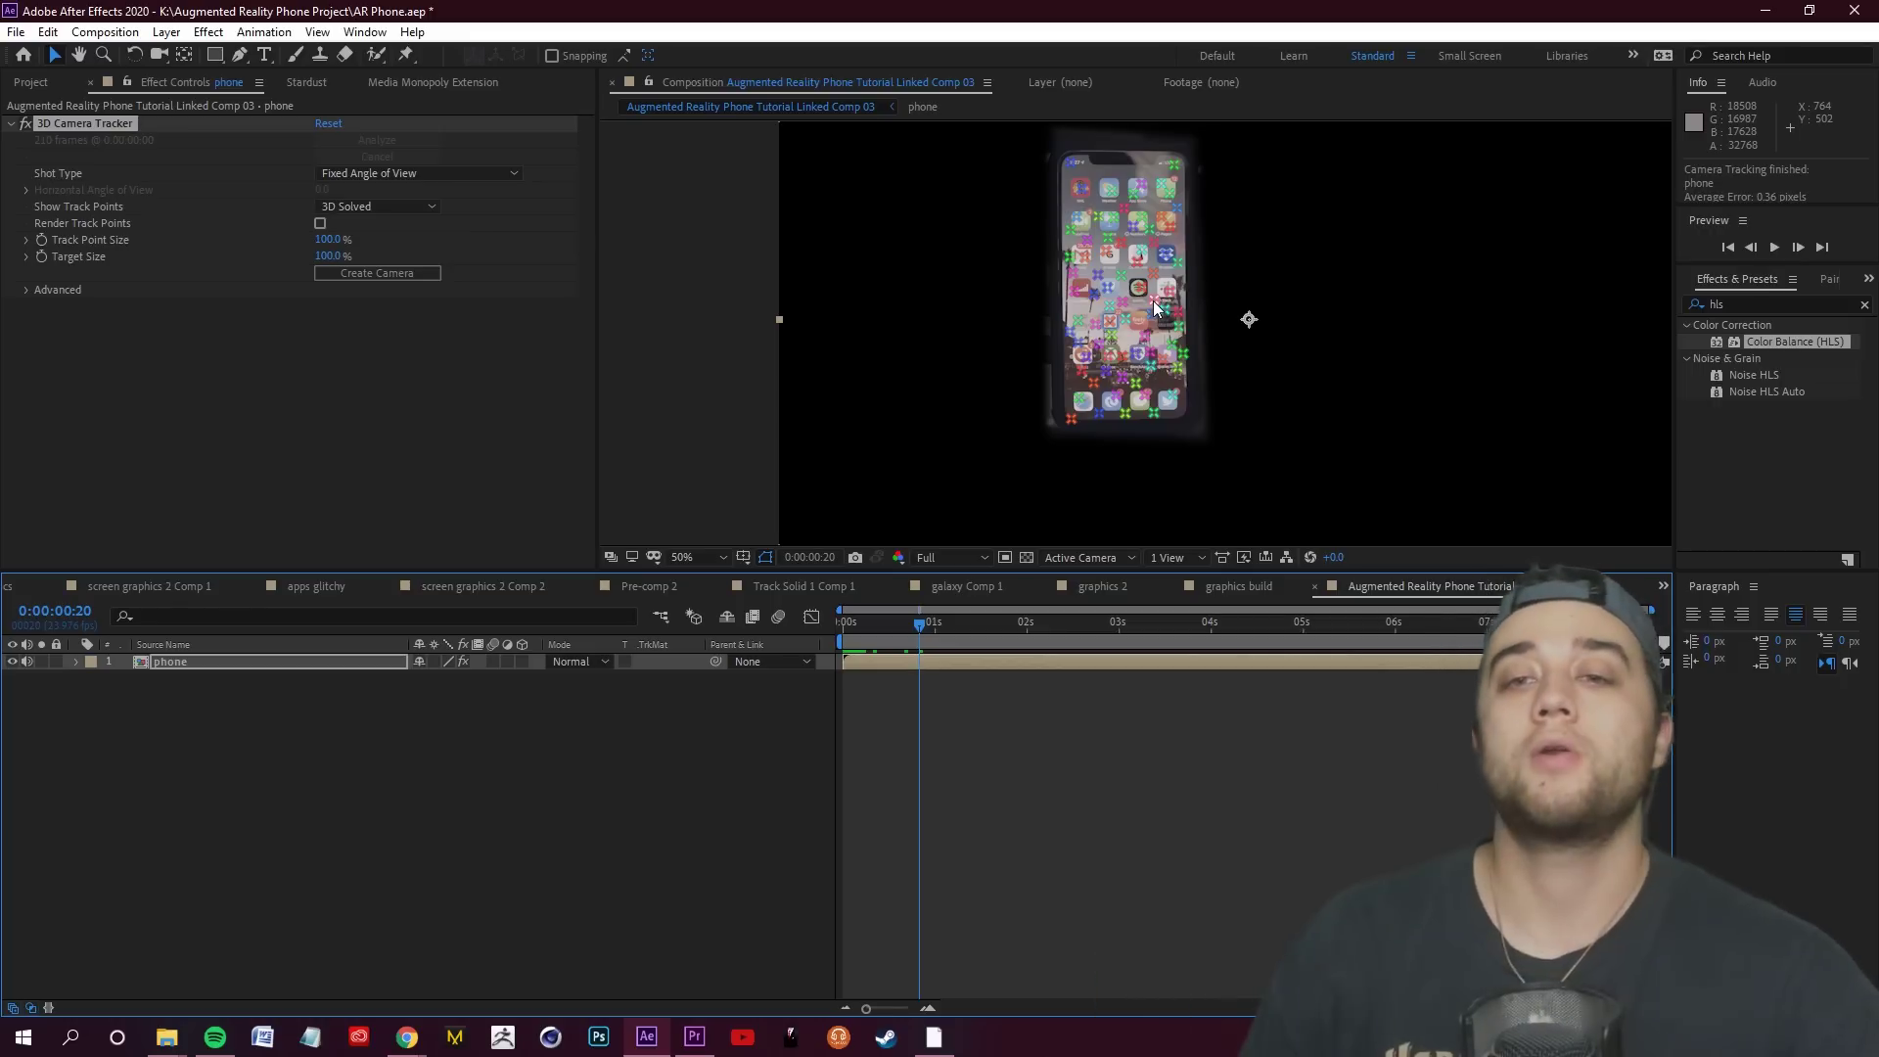
# Delete the black solid inside the phone pre-composition and return to the start of the main composition
pyautogui.doubleClick(231, 663)
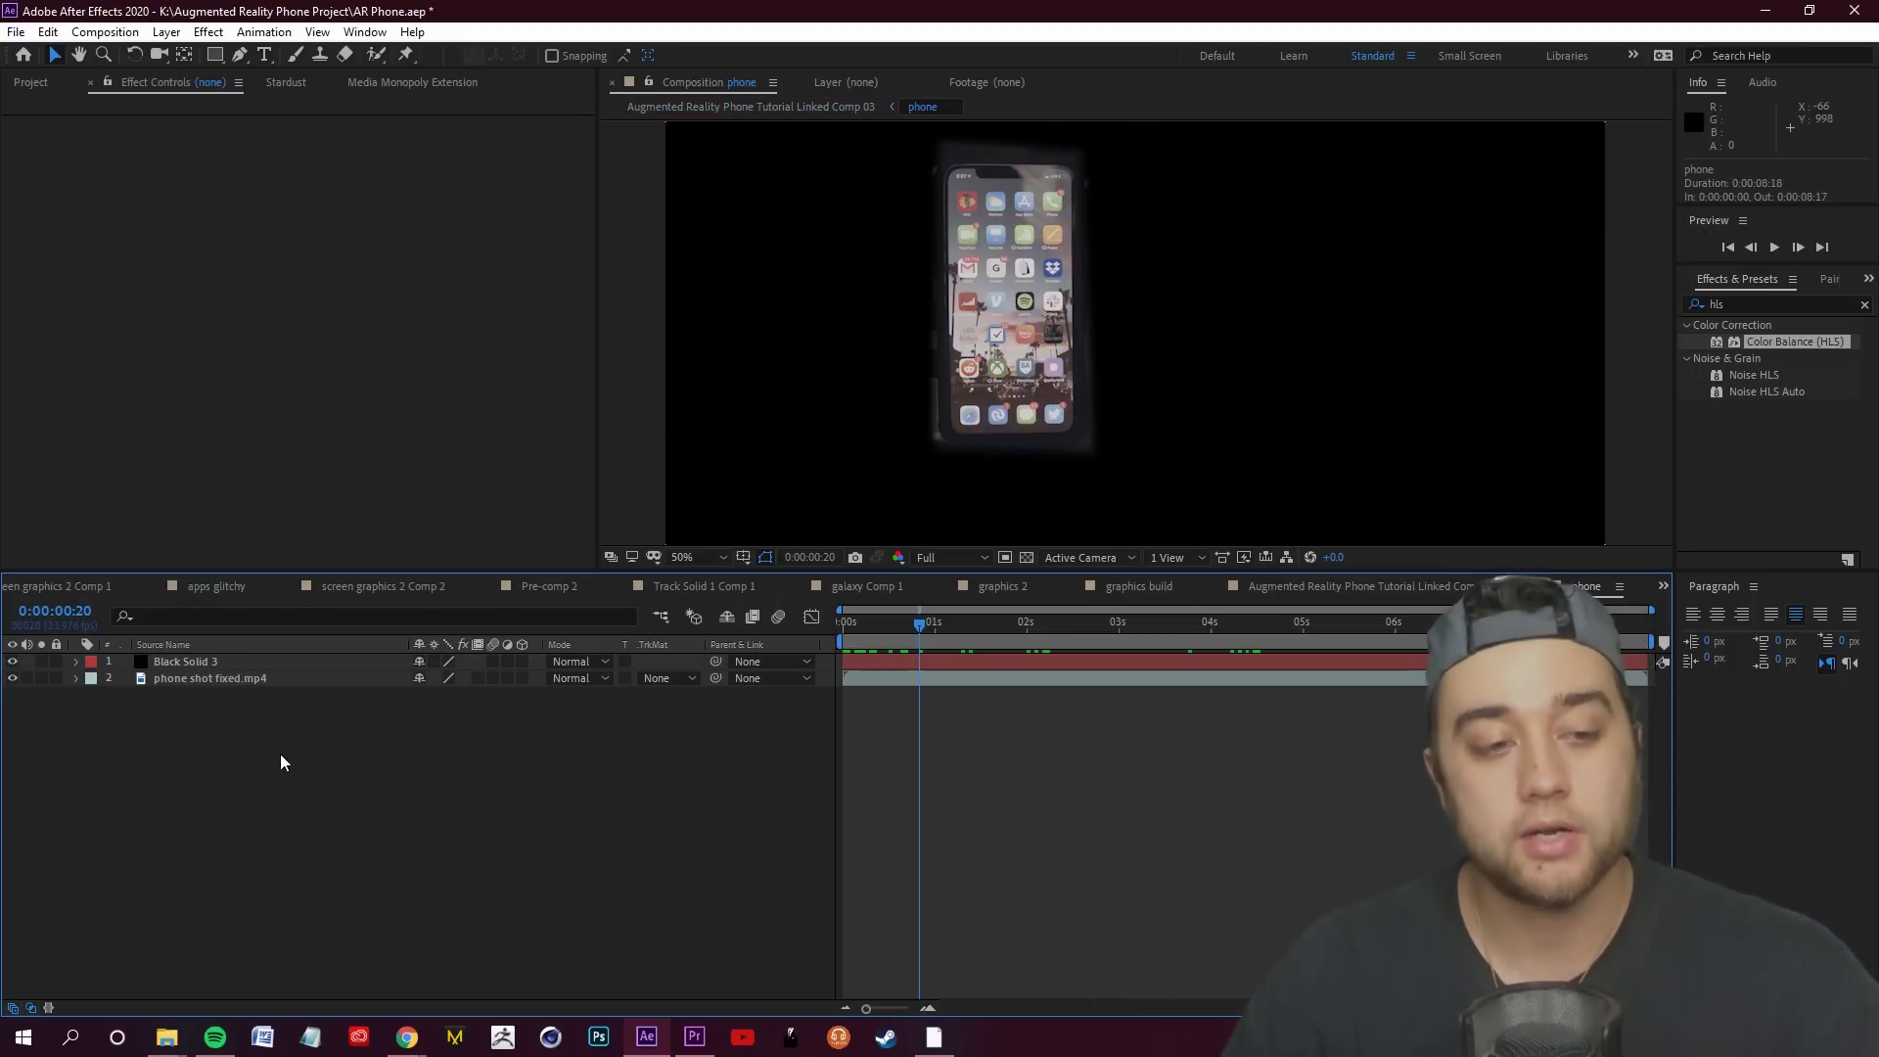
pyautogui.click(181, 664)
pyautogui.press('Delete')
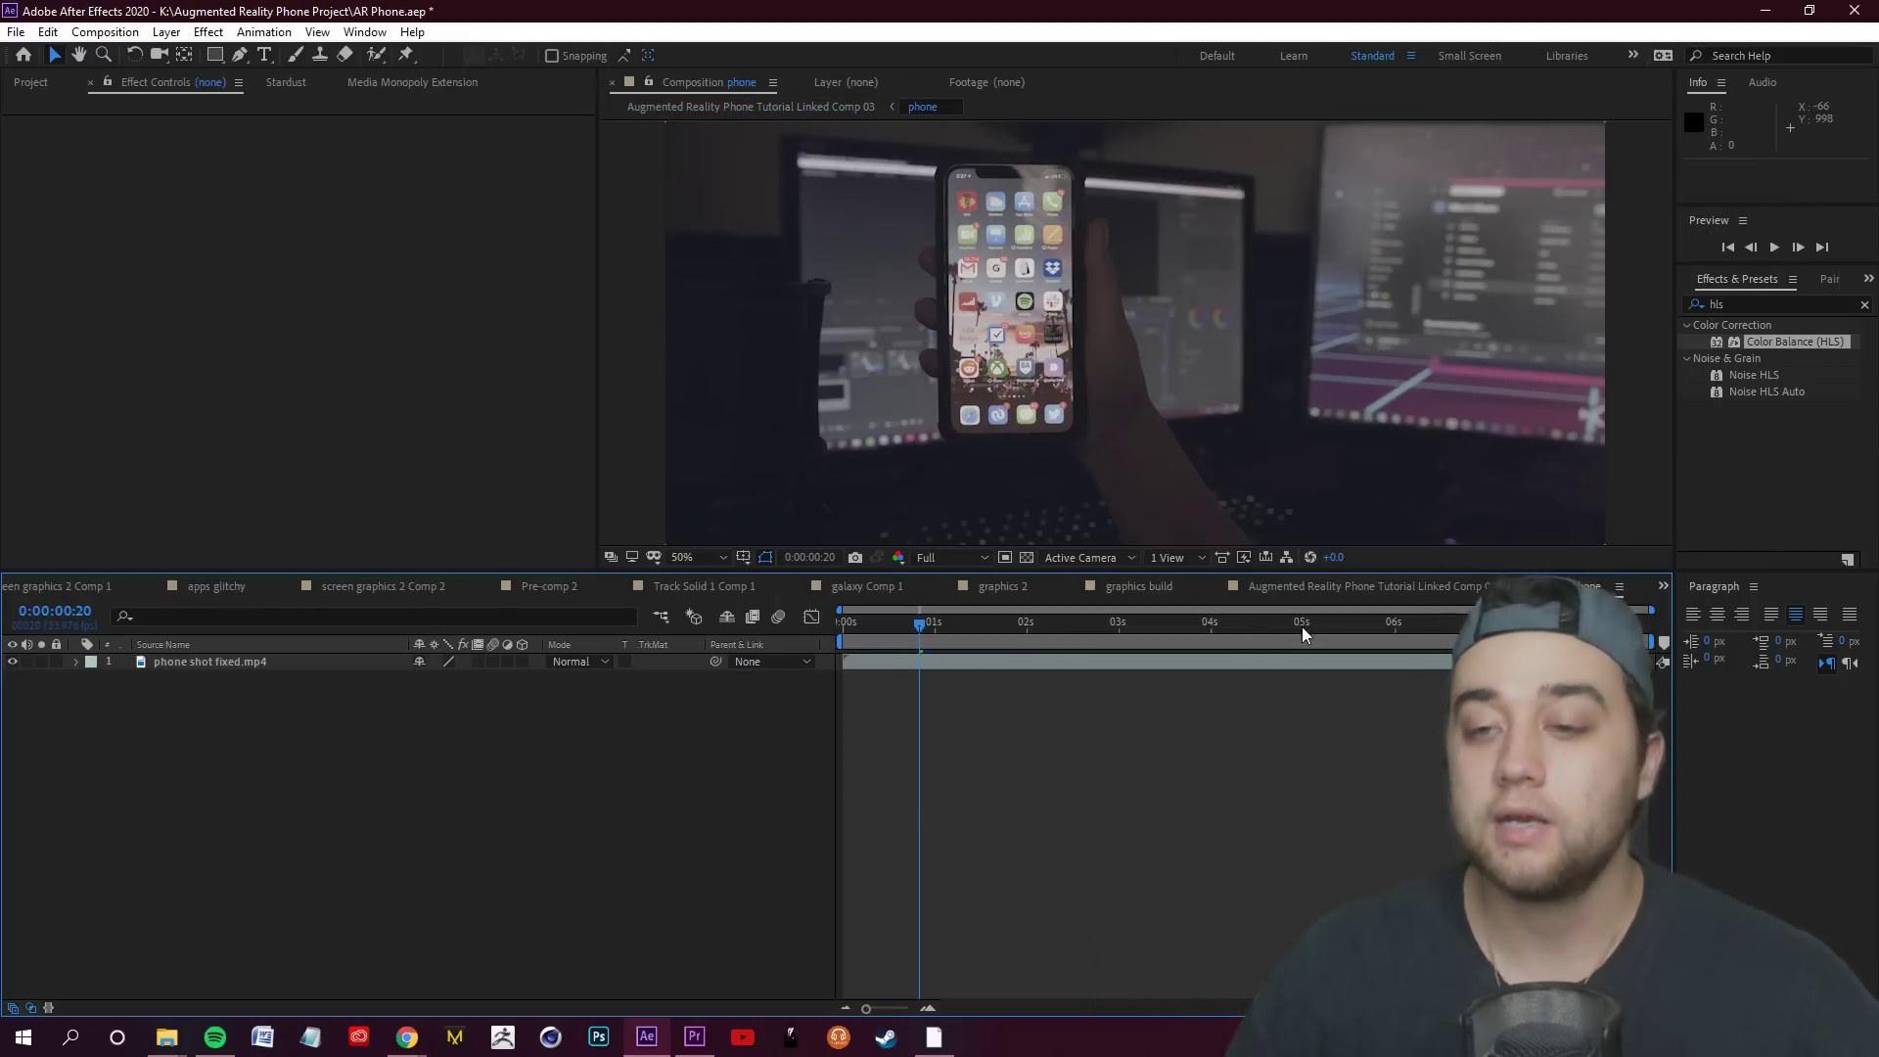
pyautogui.click(1341, 586)
pyautogui.press('Home')
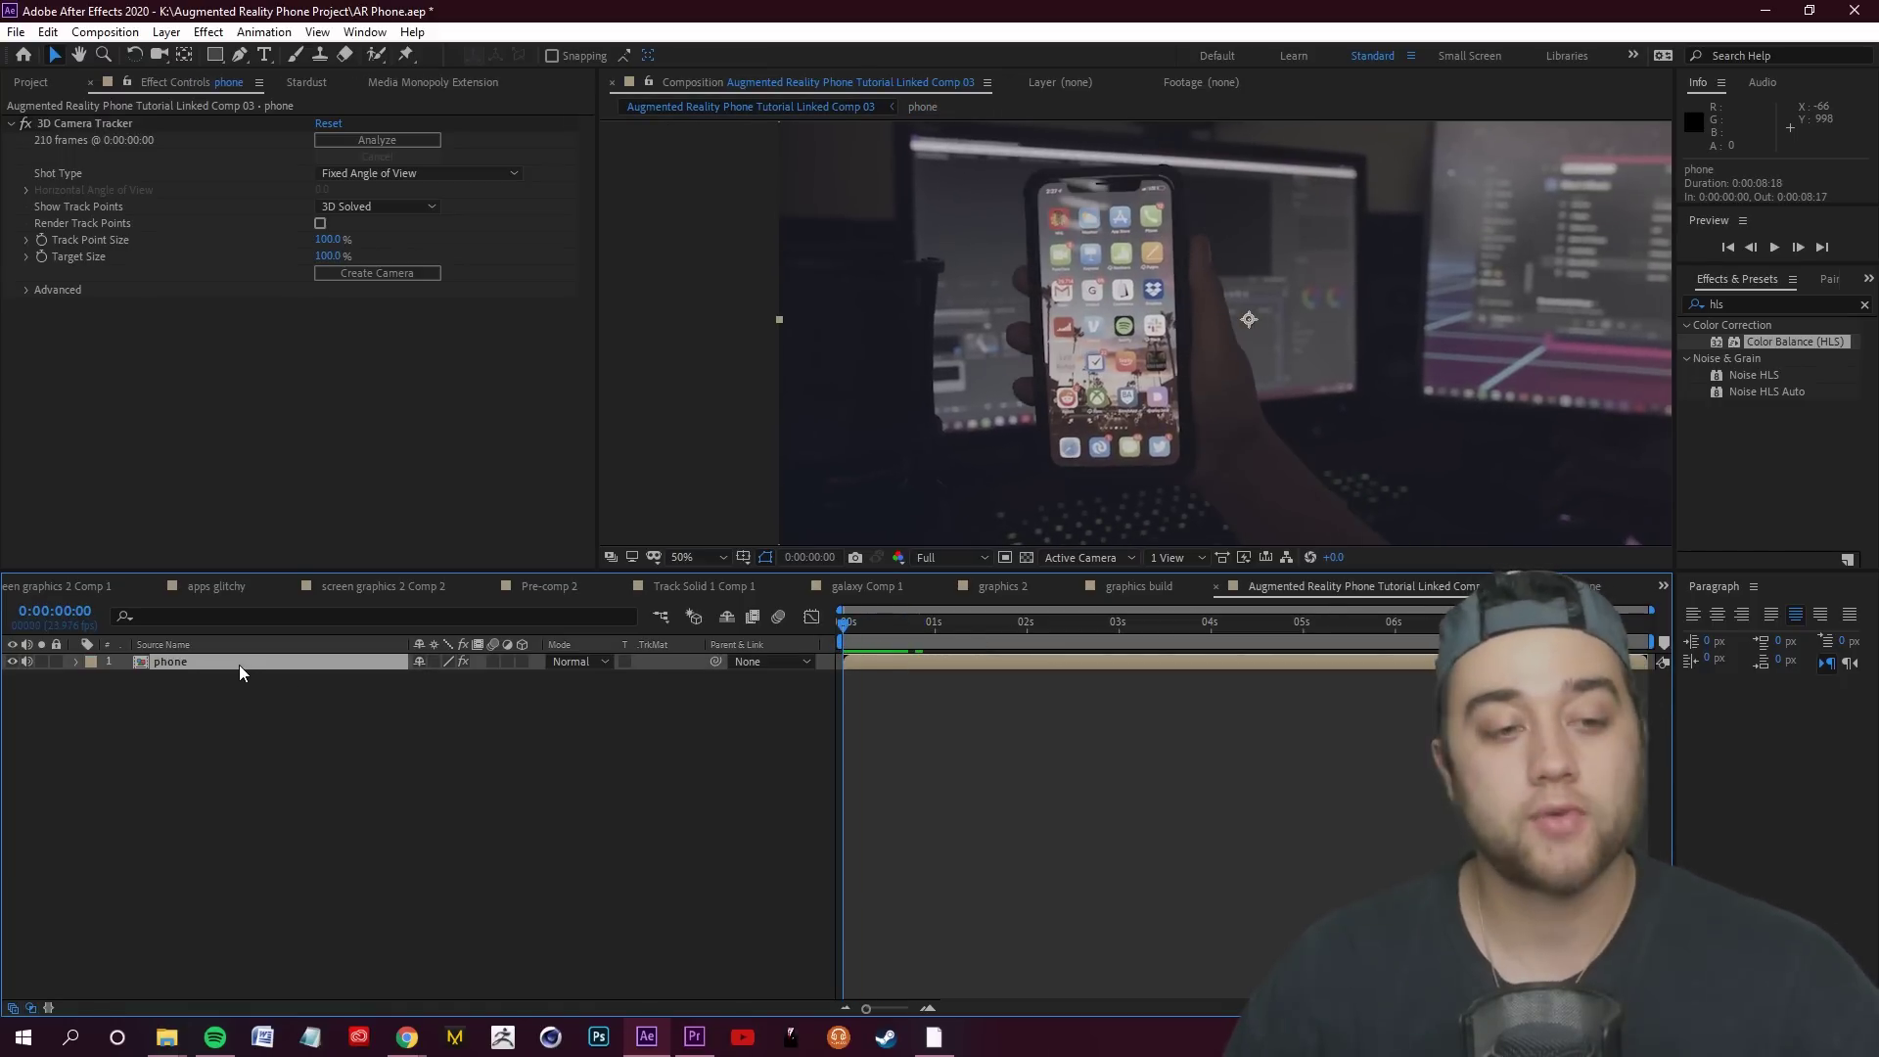
# Create a solid and camera from the 3D Camera Tracker points on the middle of the phone screen at 0:00:00:08
pyautogui.click(90, 124)
pyautogui.moveTo(843, 641); pyautogui.dragTo(1389, 634)
pyautogui.moveTo(844, 632); pyautogui.dragTo(877, 633)
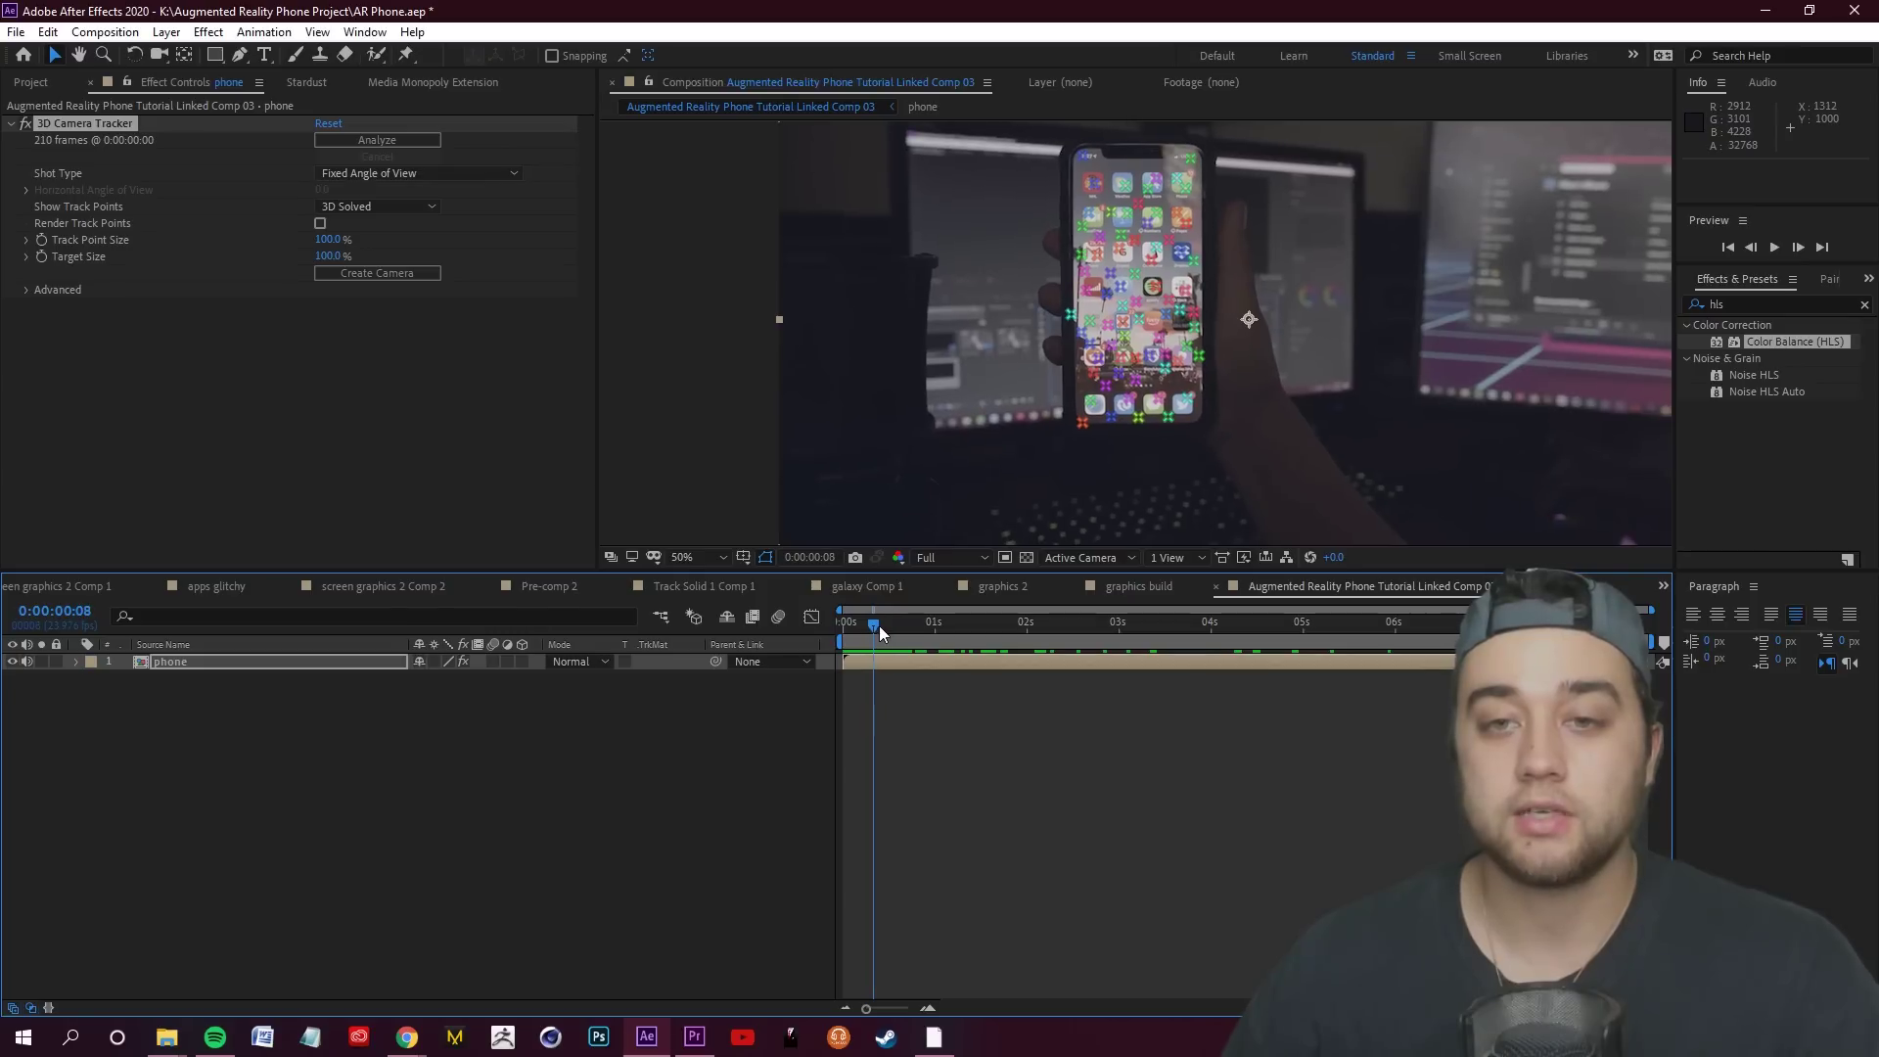
pyautogui.rightClick(1141, 286)
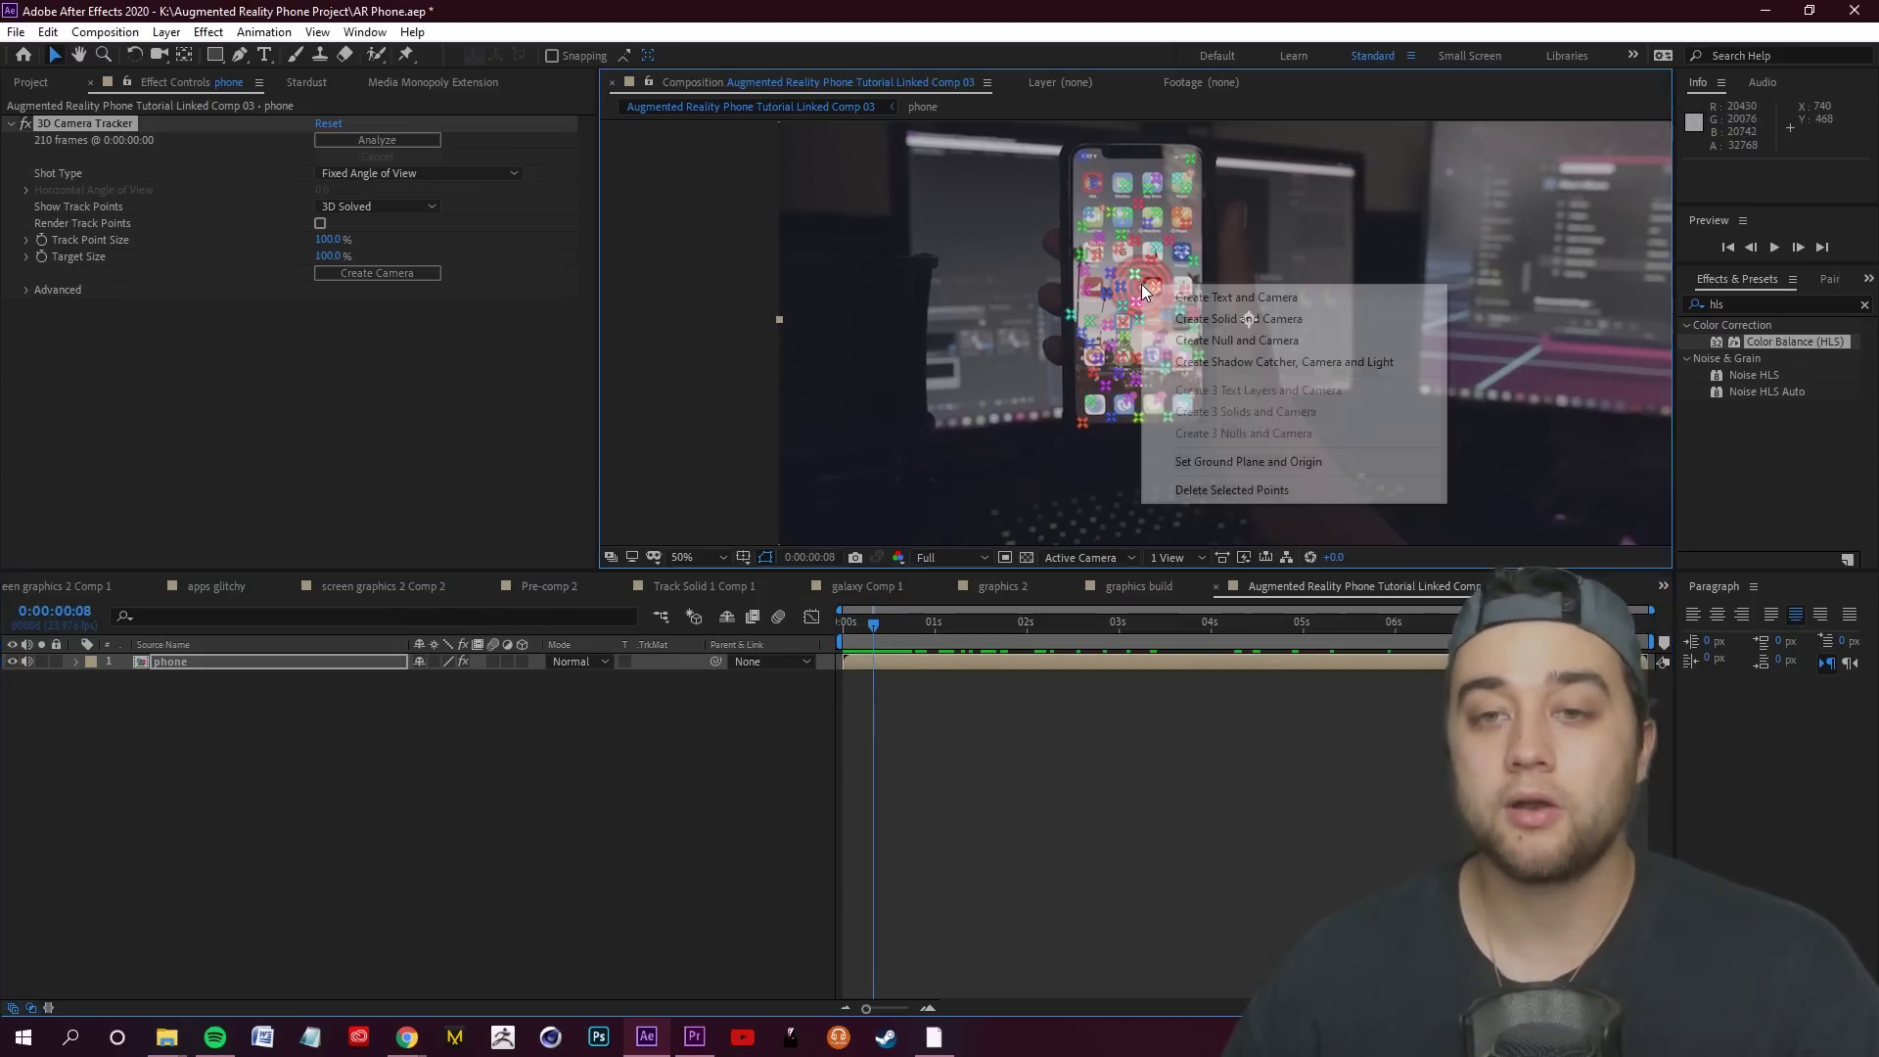
pyautogui.click(1216, 320)
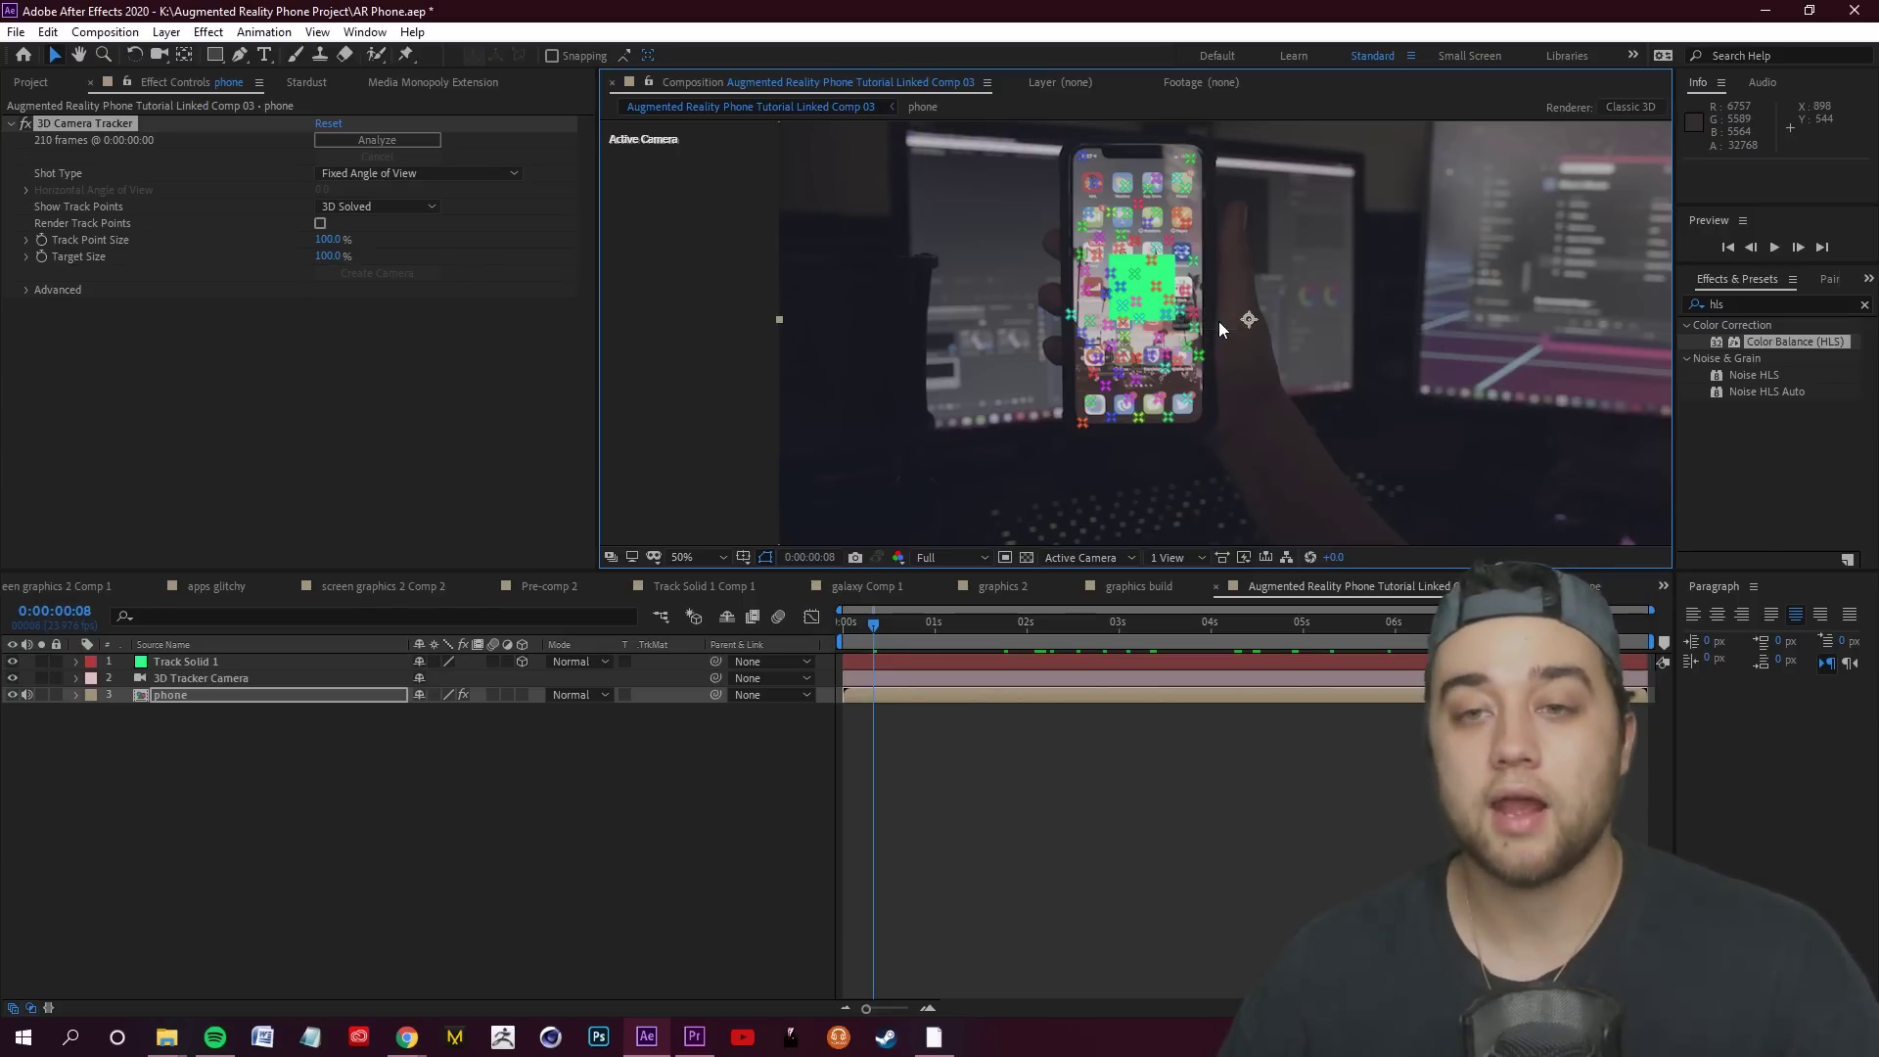
# Resize the green track solid to cover the whole phone screen and preview how it follows the phone
pyautogui.click(191, 665)
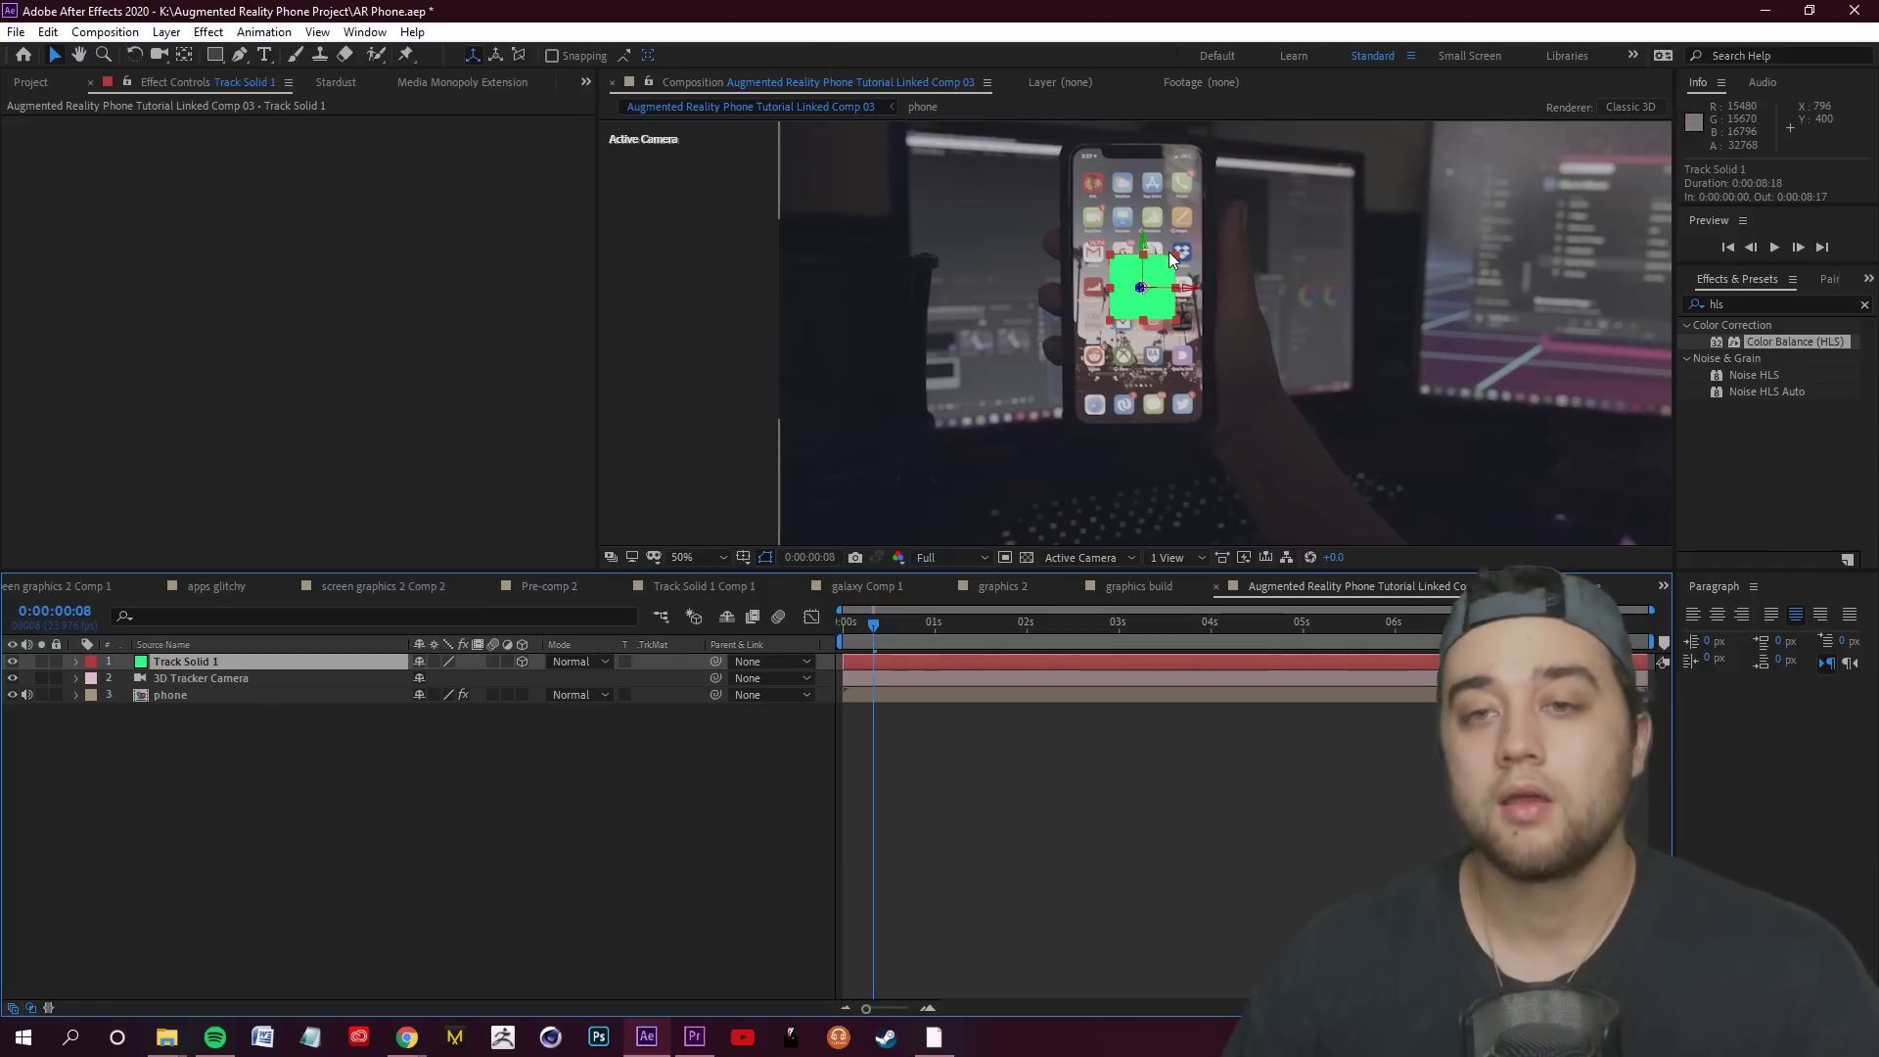
pyautogui.moveTo(1176, 253); pyautogui.dragTo(1211, 153)
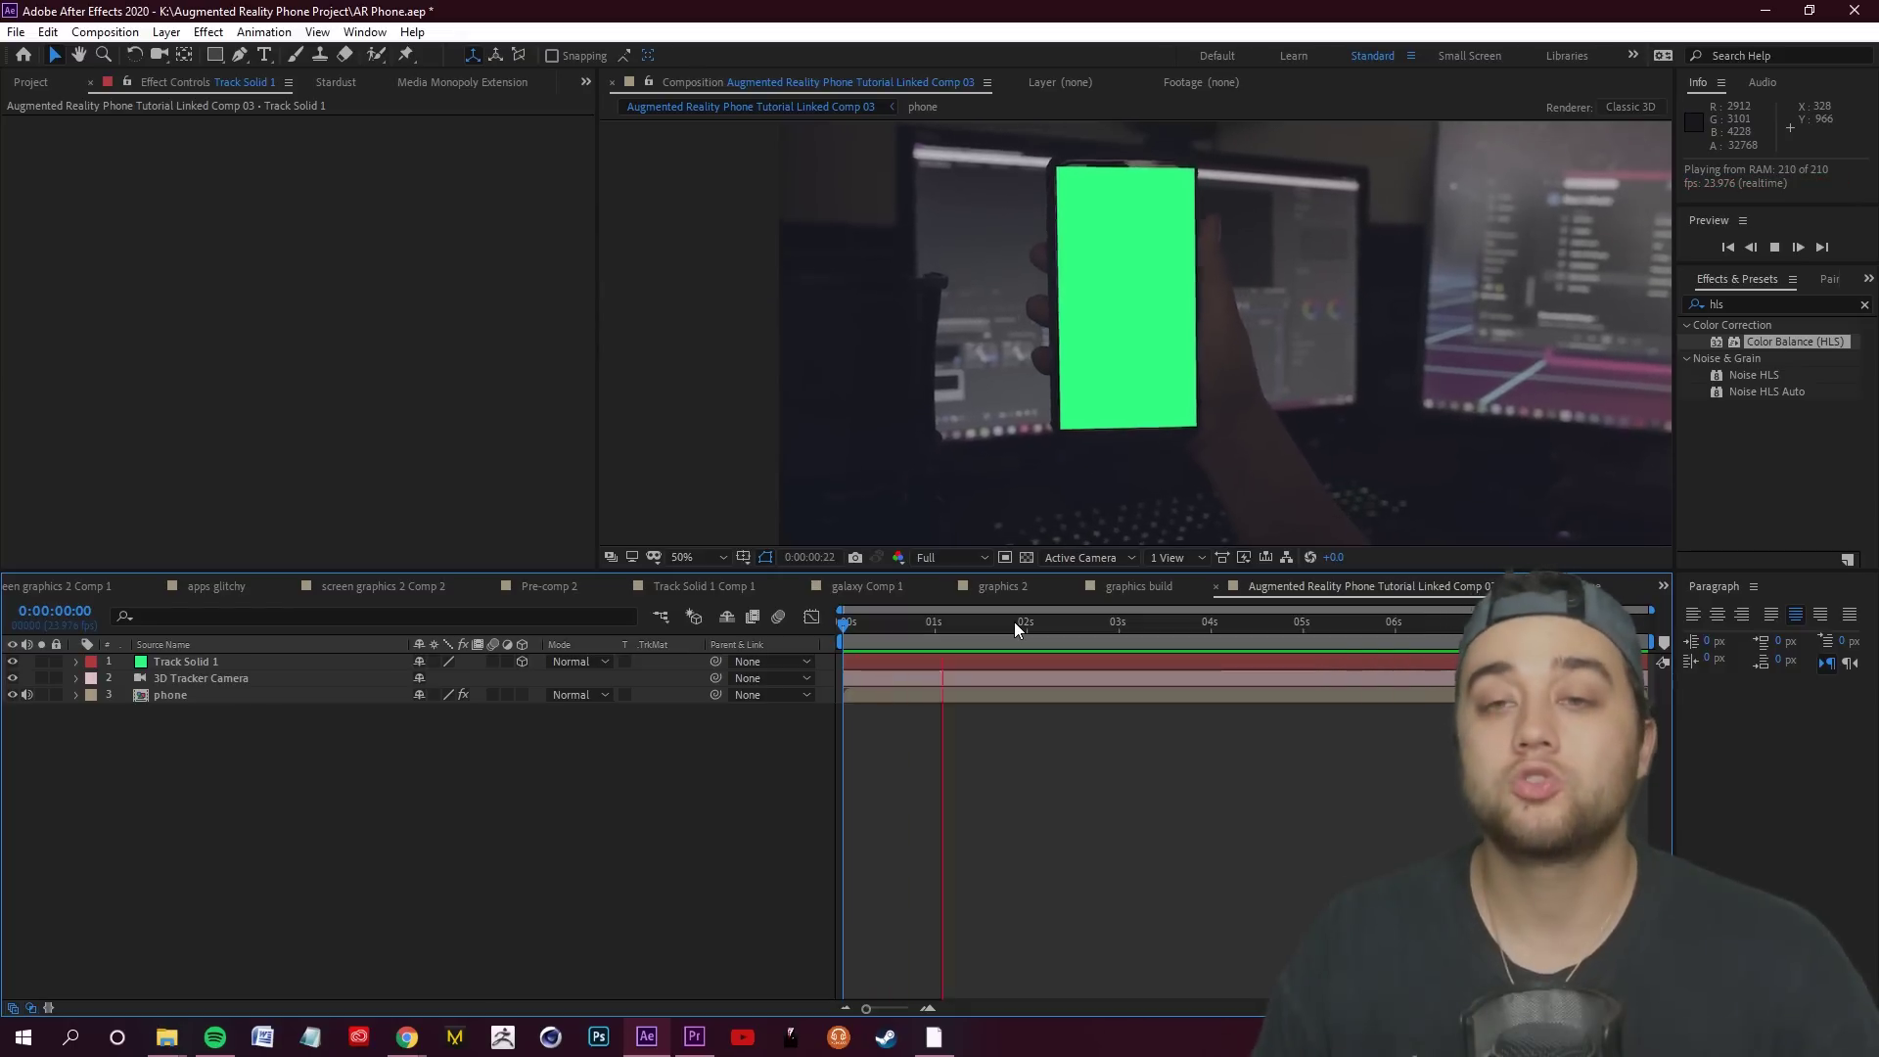
pyautogui.press('space')
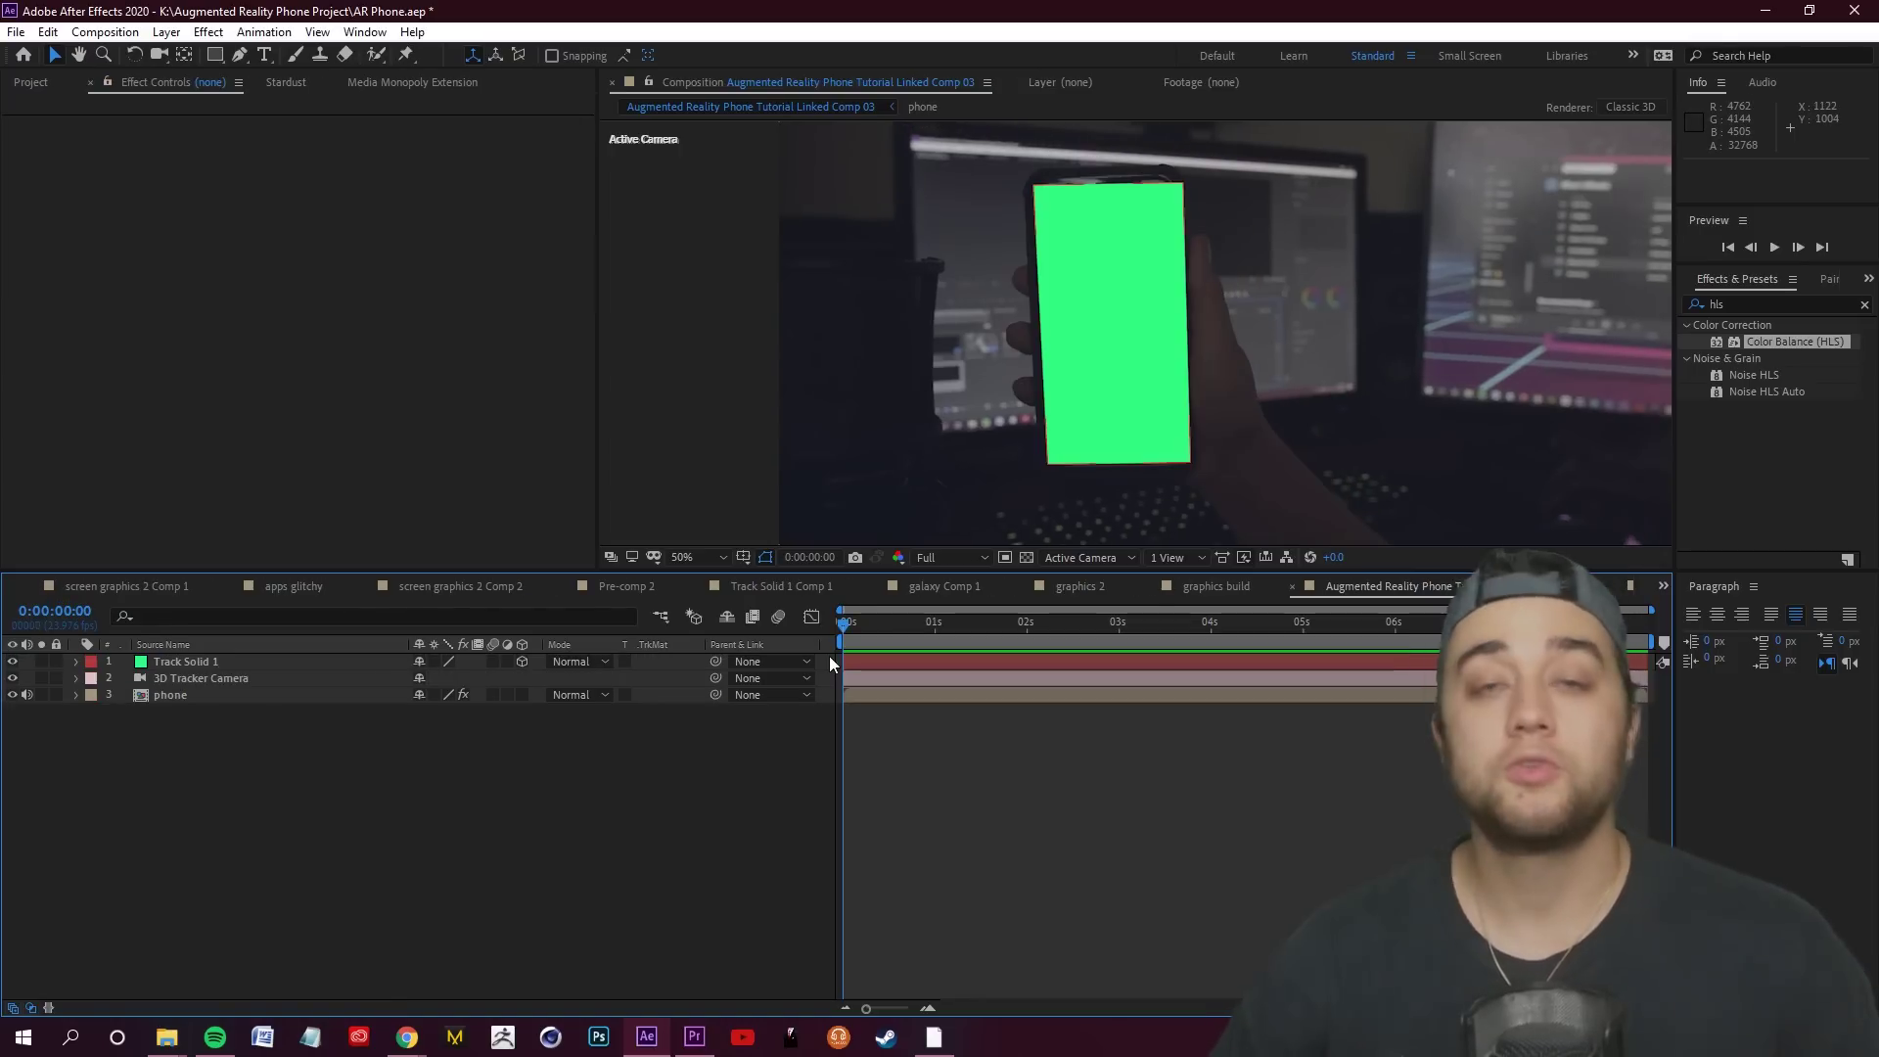
# Duplicate the green track solid, hide the lower copy and select the upper one
pyautogui.click(226, 661)
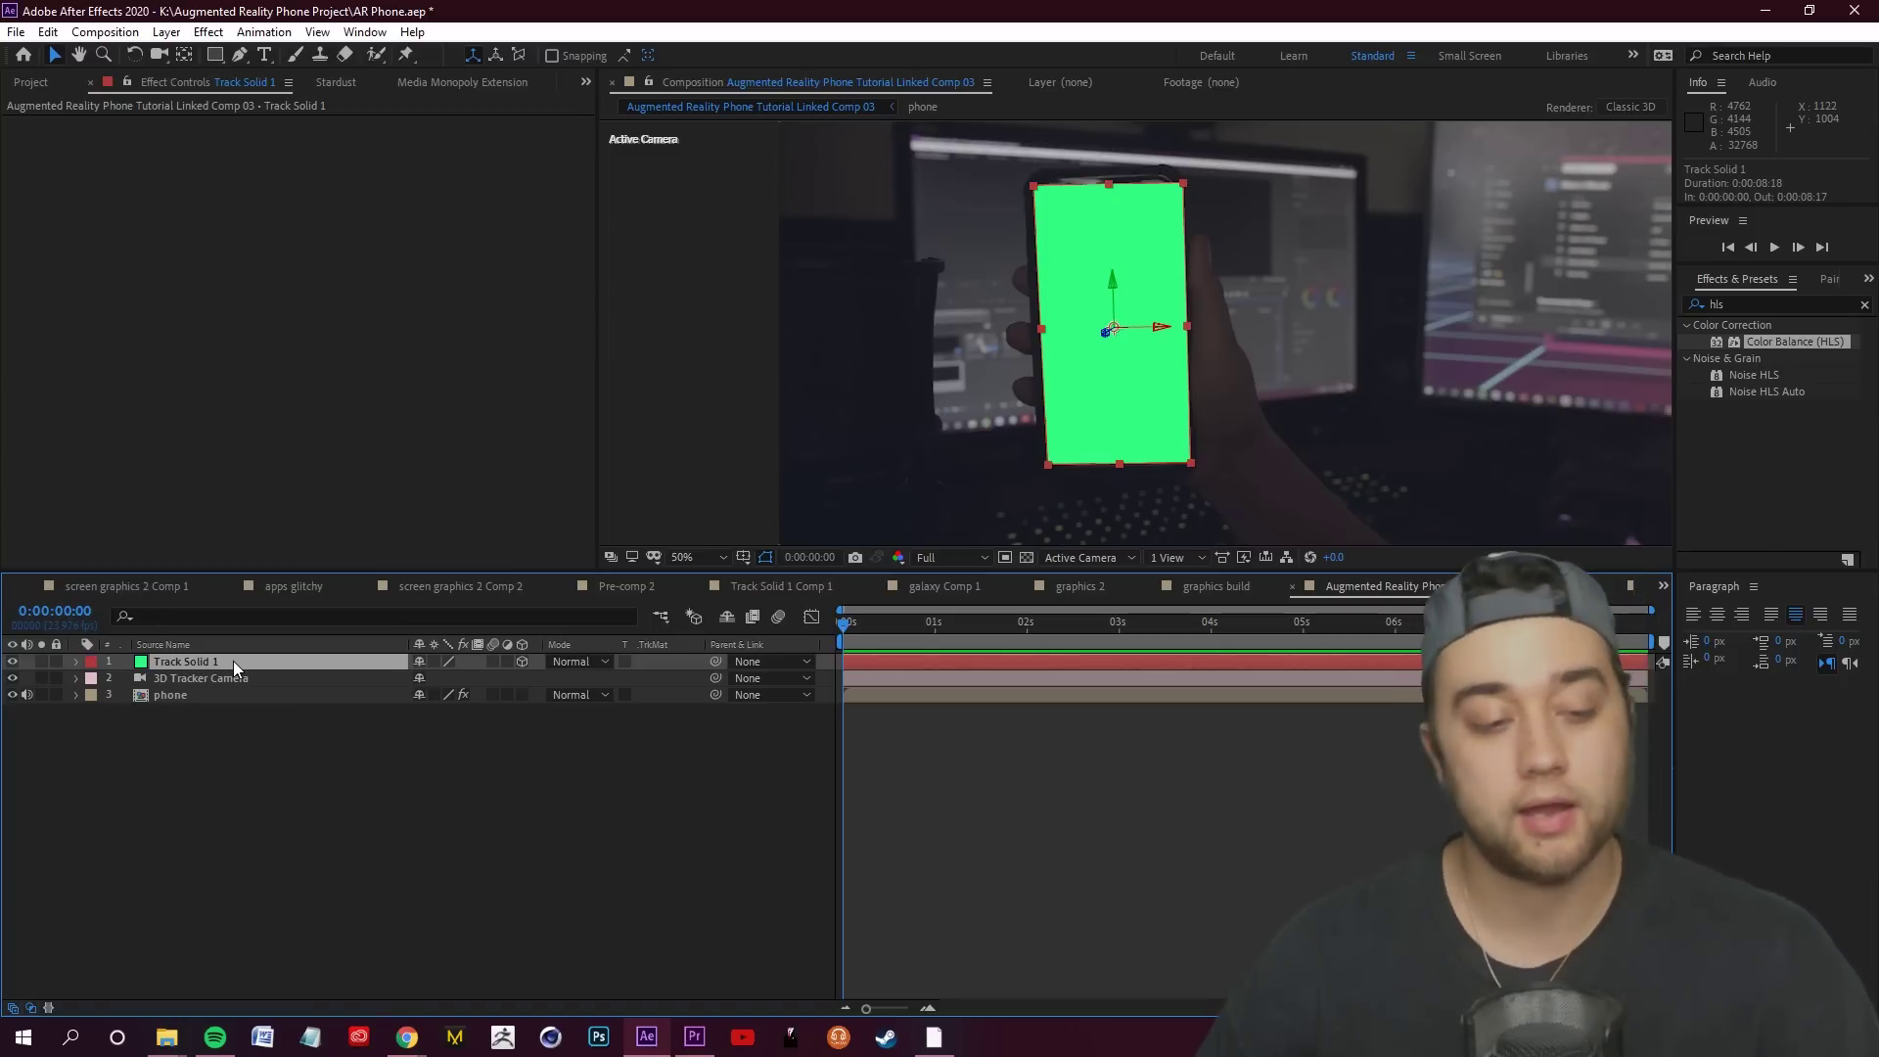
pyautogui.hotkey('ctrl', 'd')
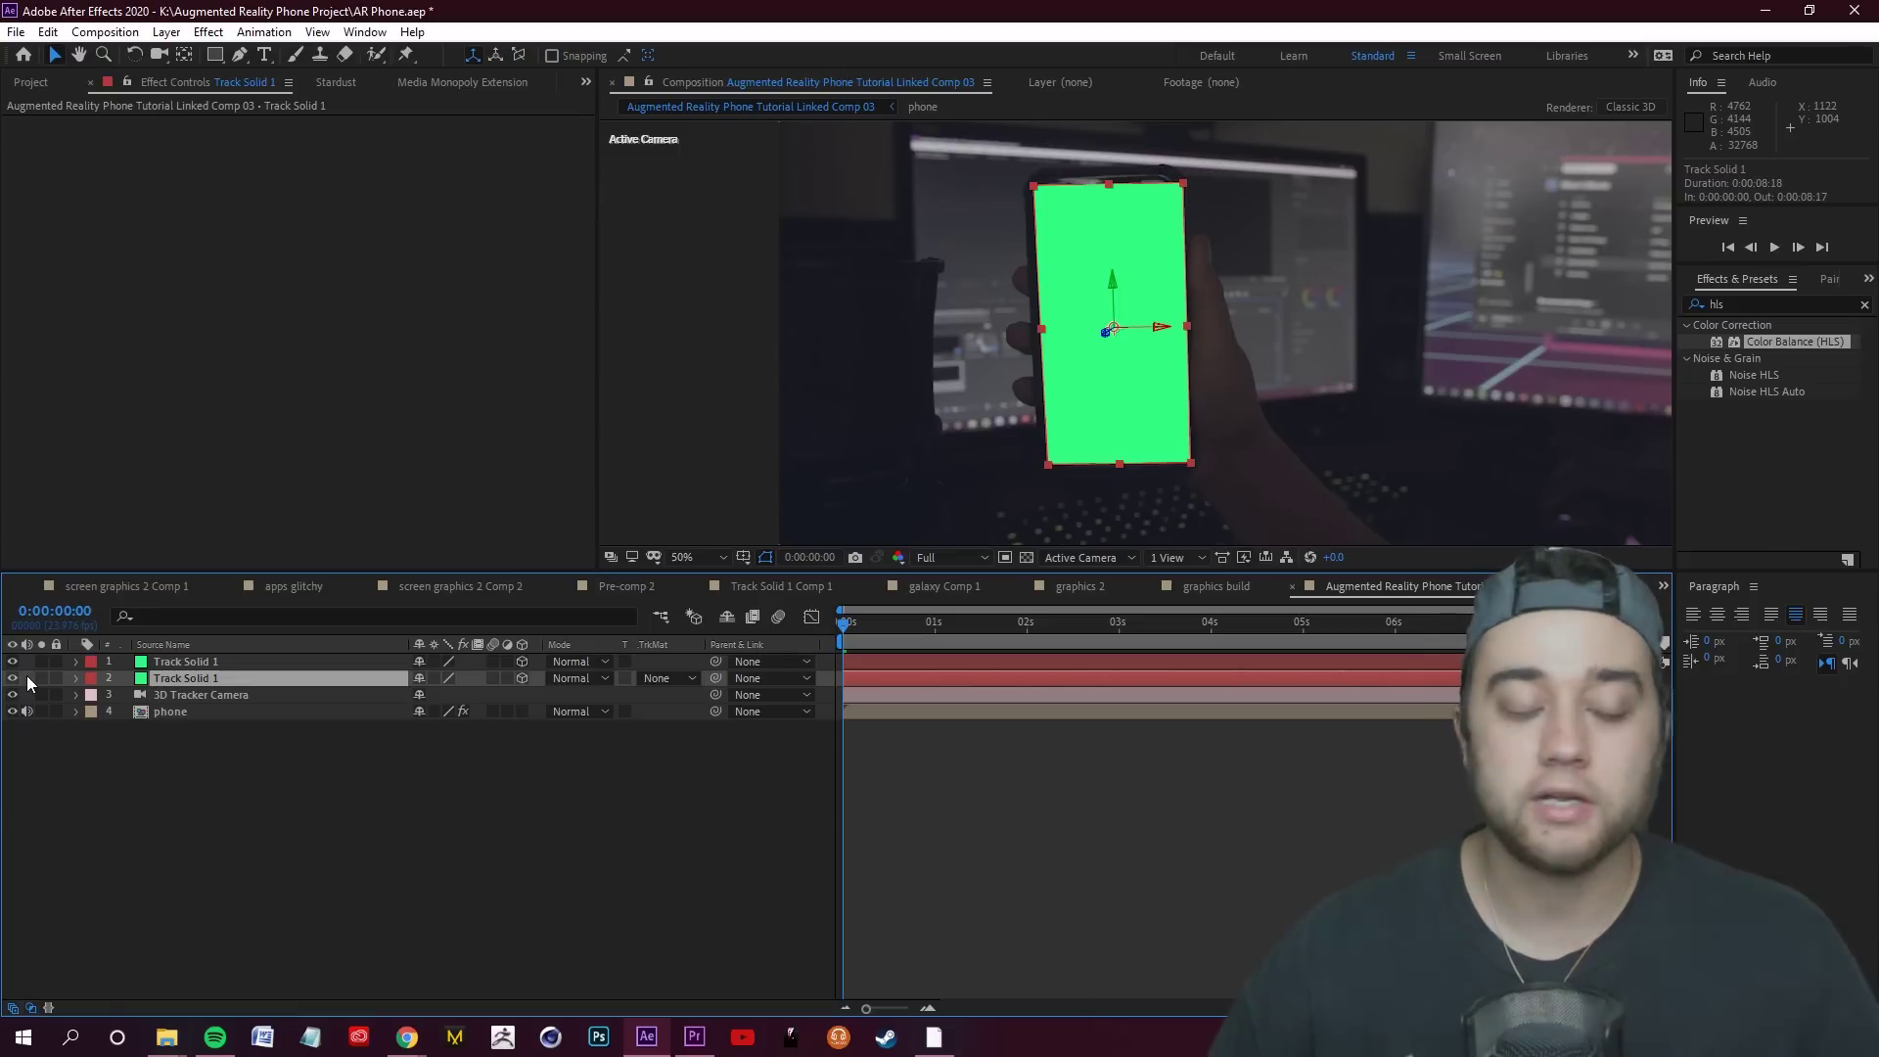
pyautogui.click(215, 664)
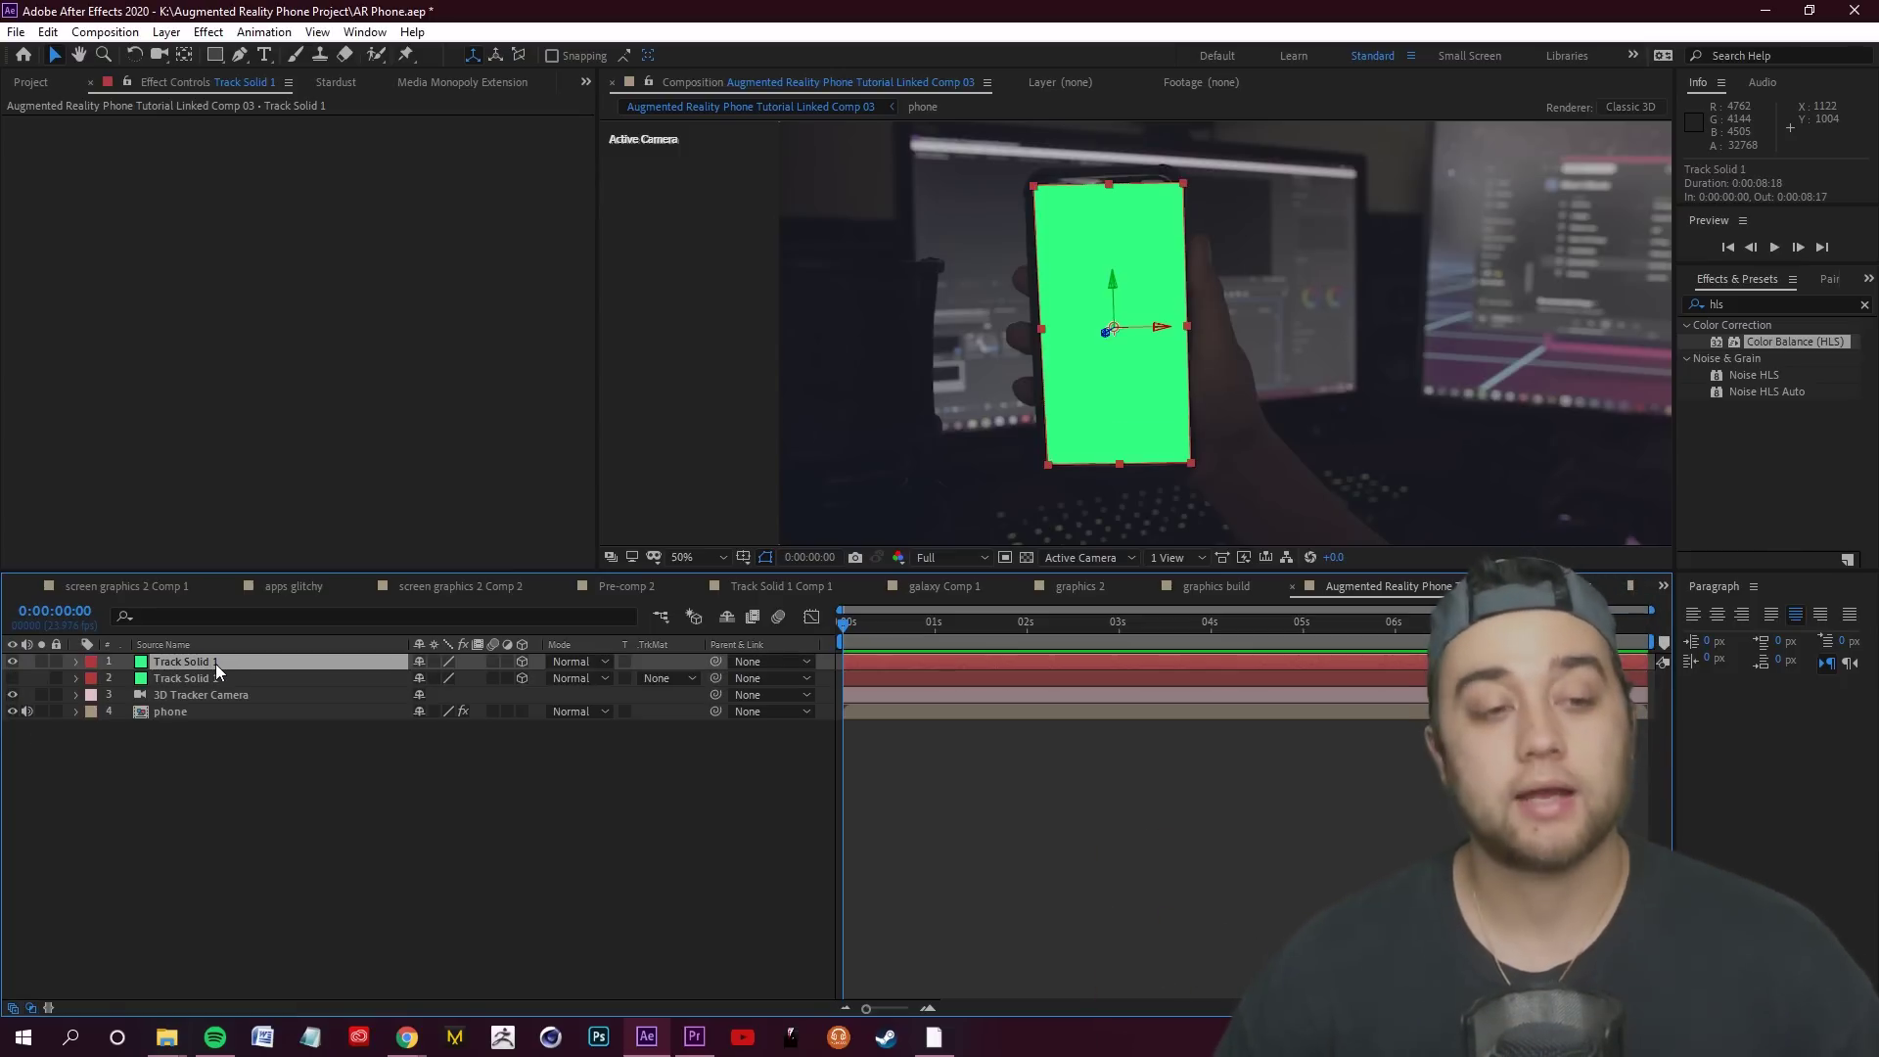
# Pre-compose the upper track solid as "circle graphic", leaving all attributes in the main composition
pyautogui.rightClick(221, 665)
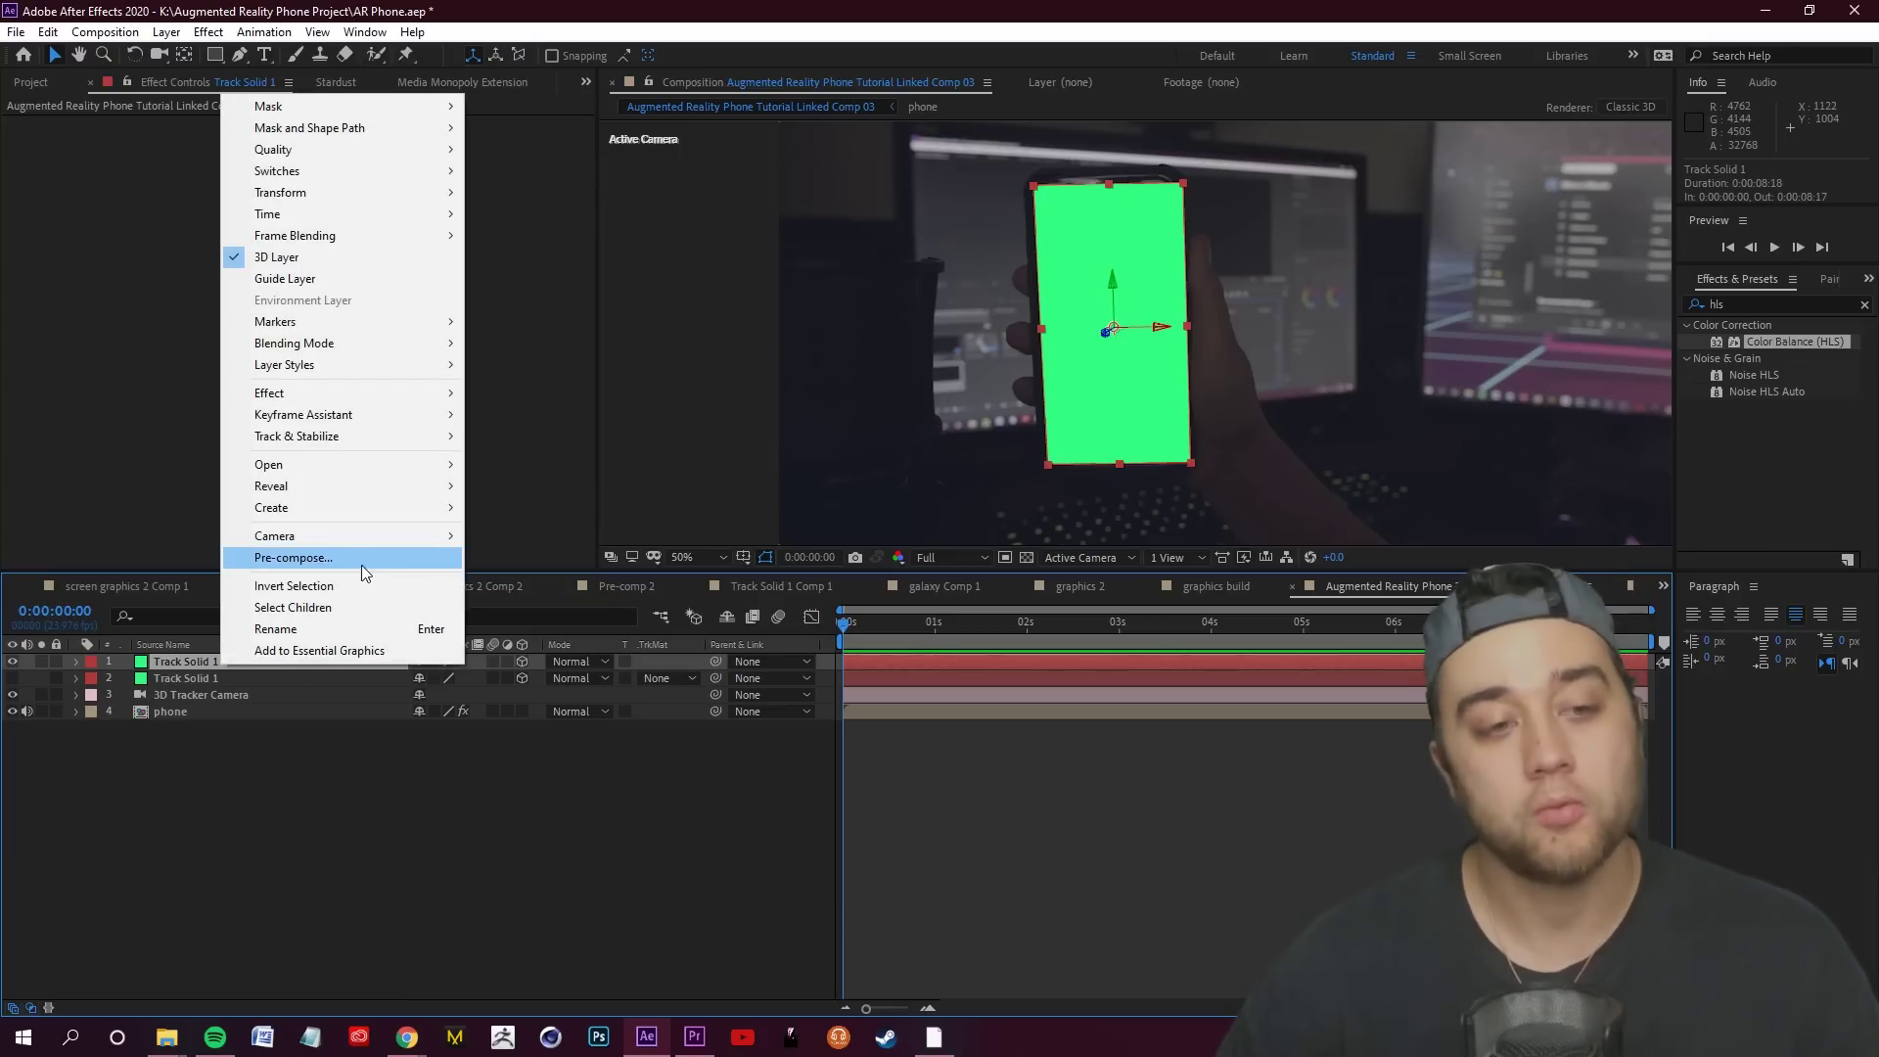
pyautogui.click(332, 557)
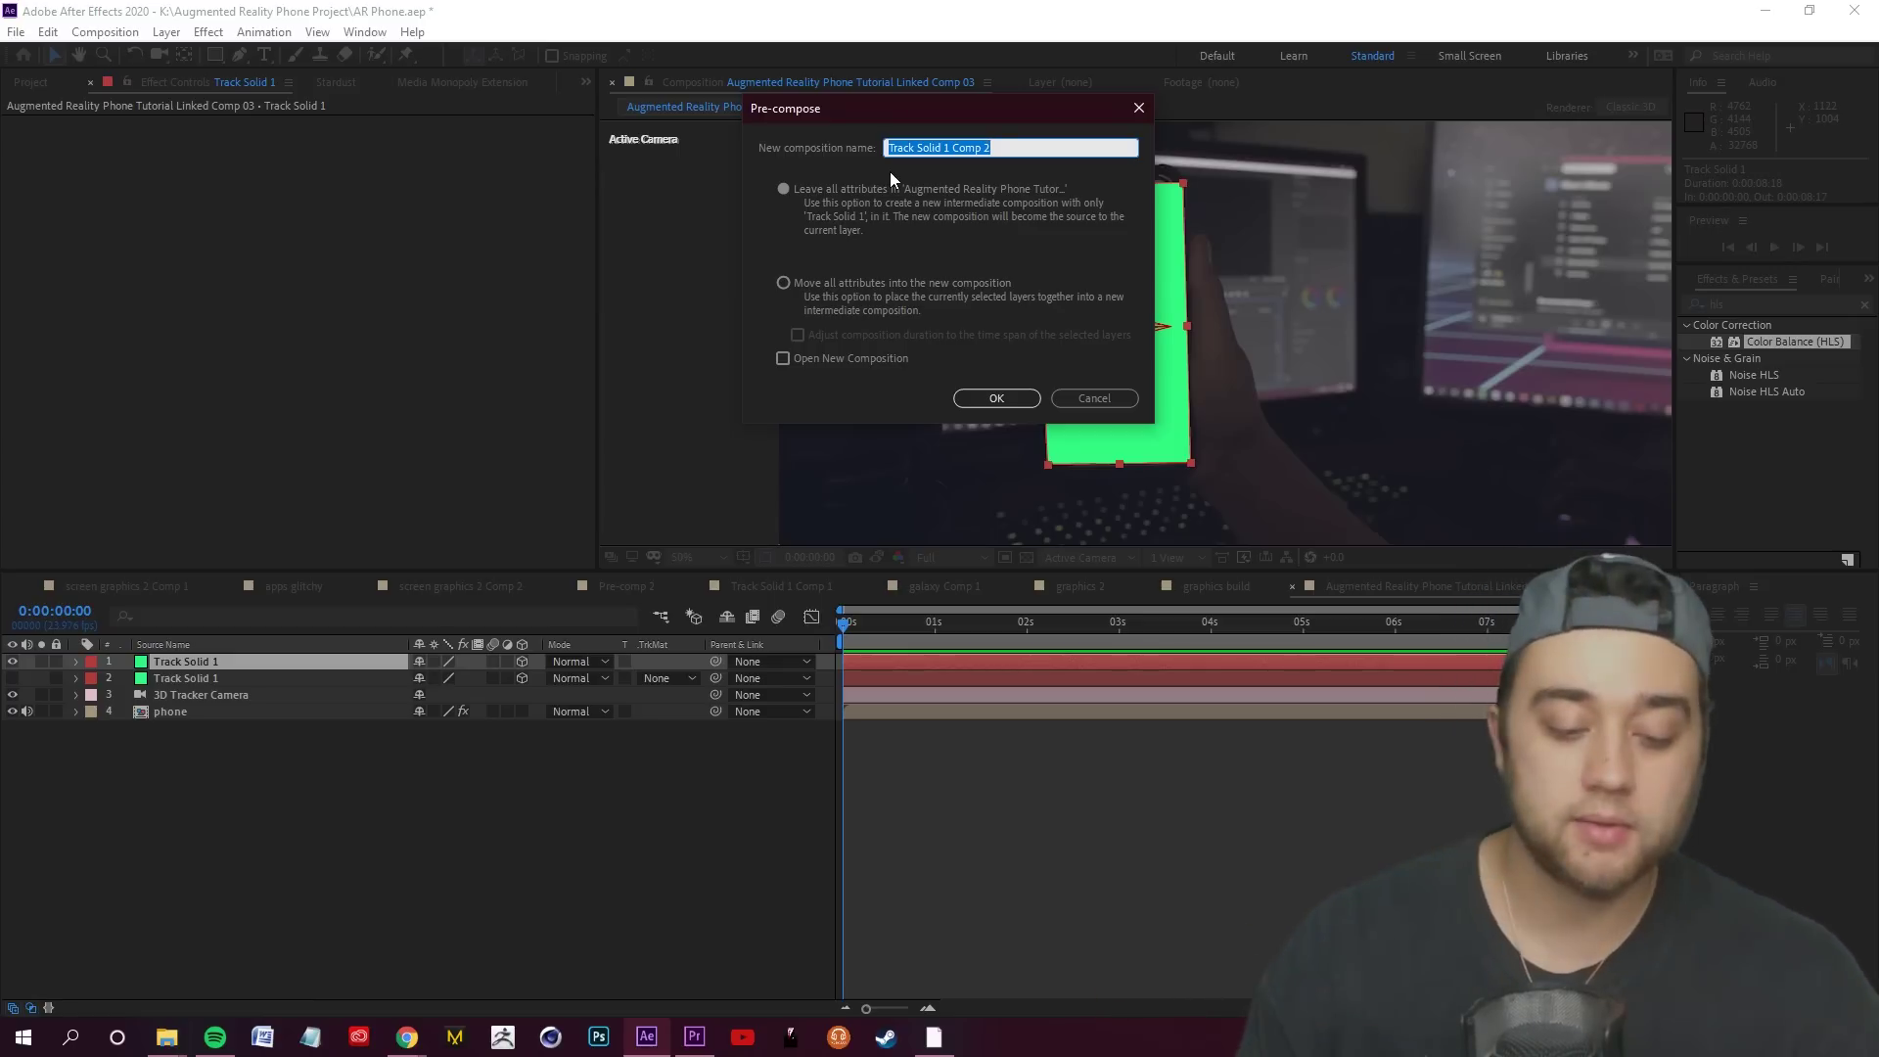
pyautogui.write('circle graphic')
pyautogui.press('Return')
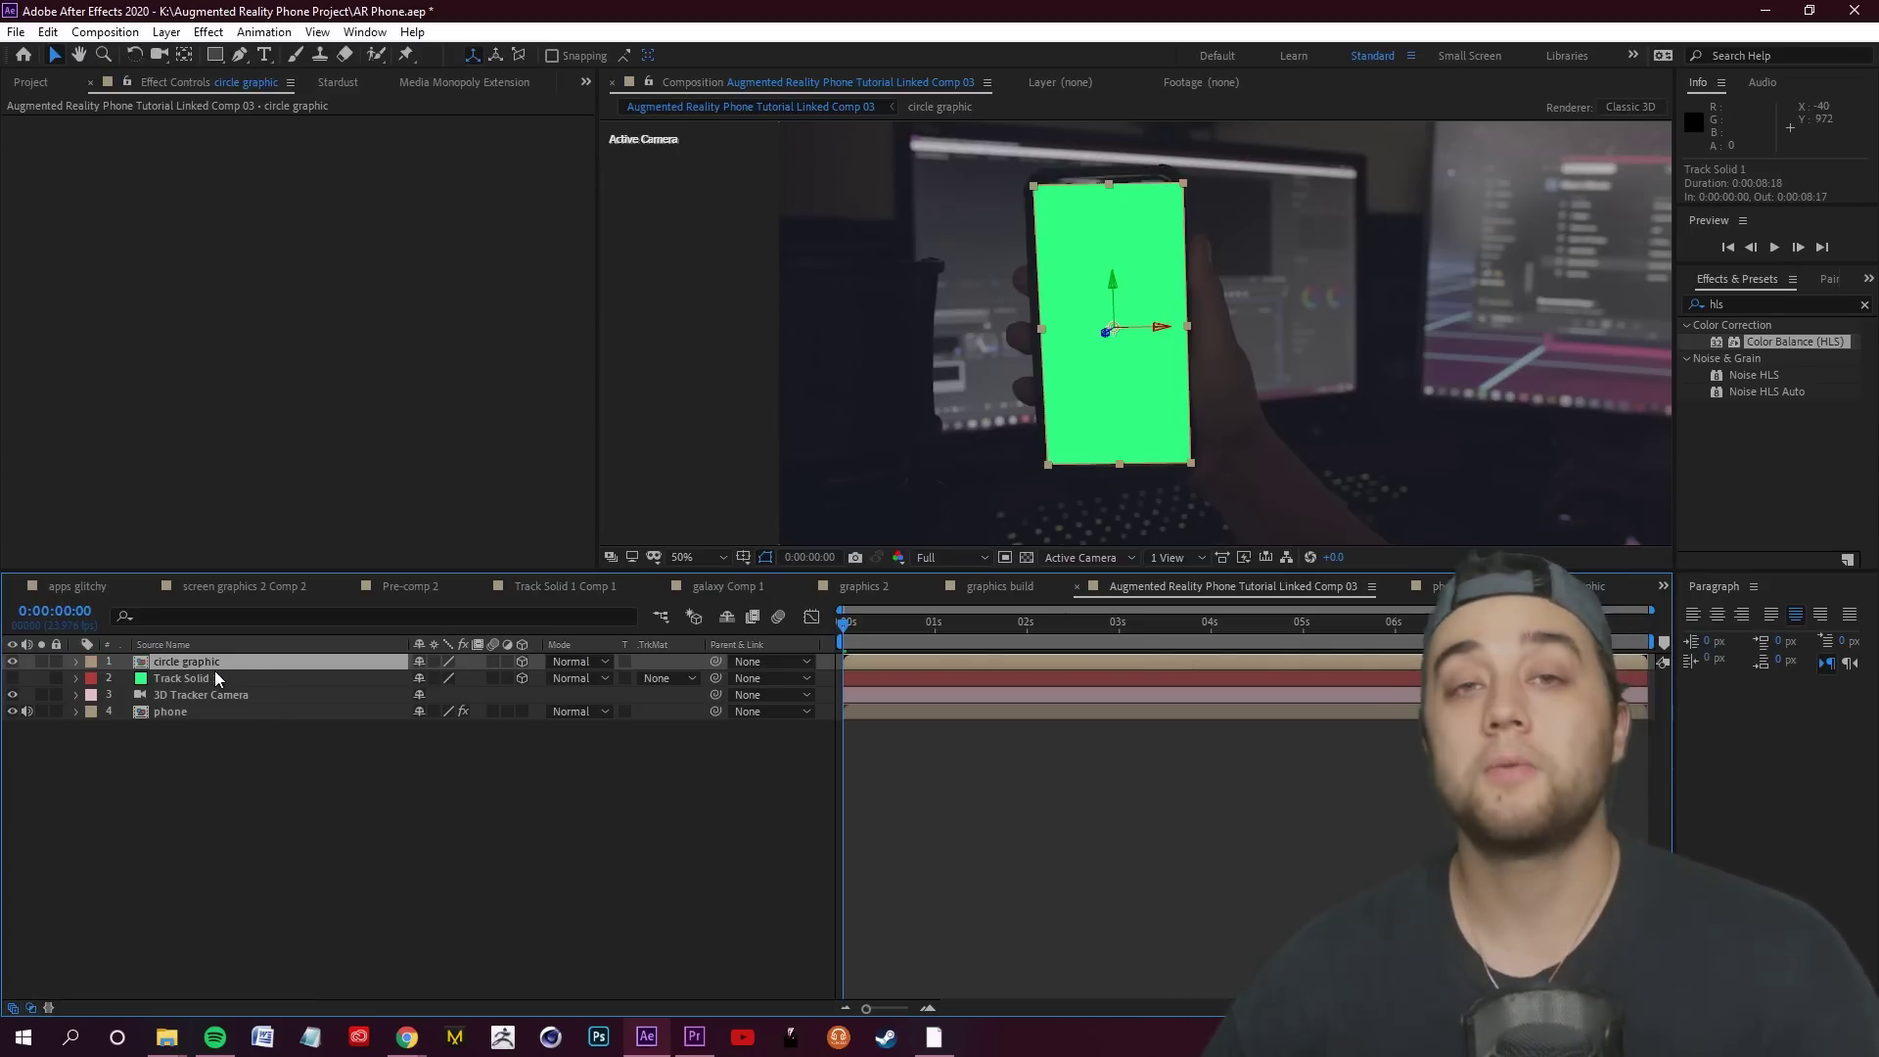
# Open the circle graphic composition and delete the green solid inside it
pyautogui.doubleClick(288, 660)
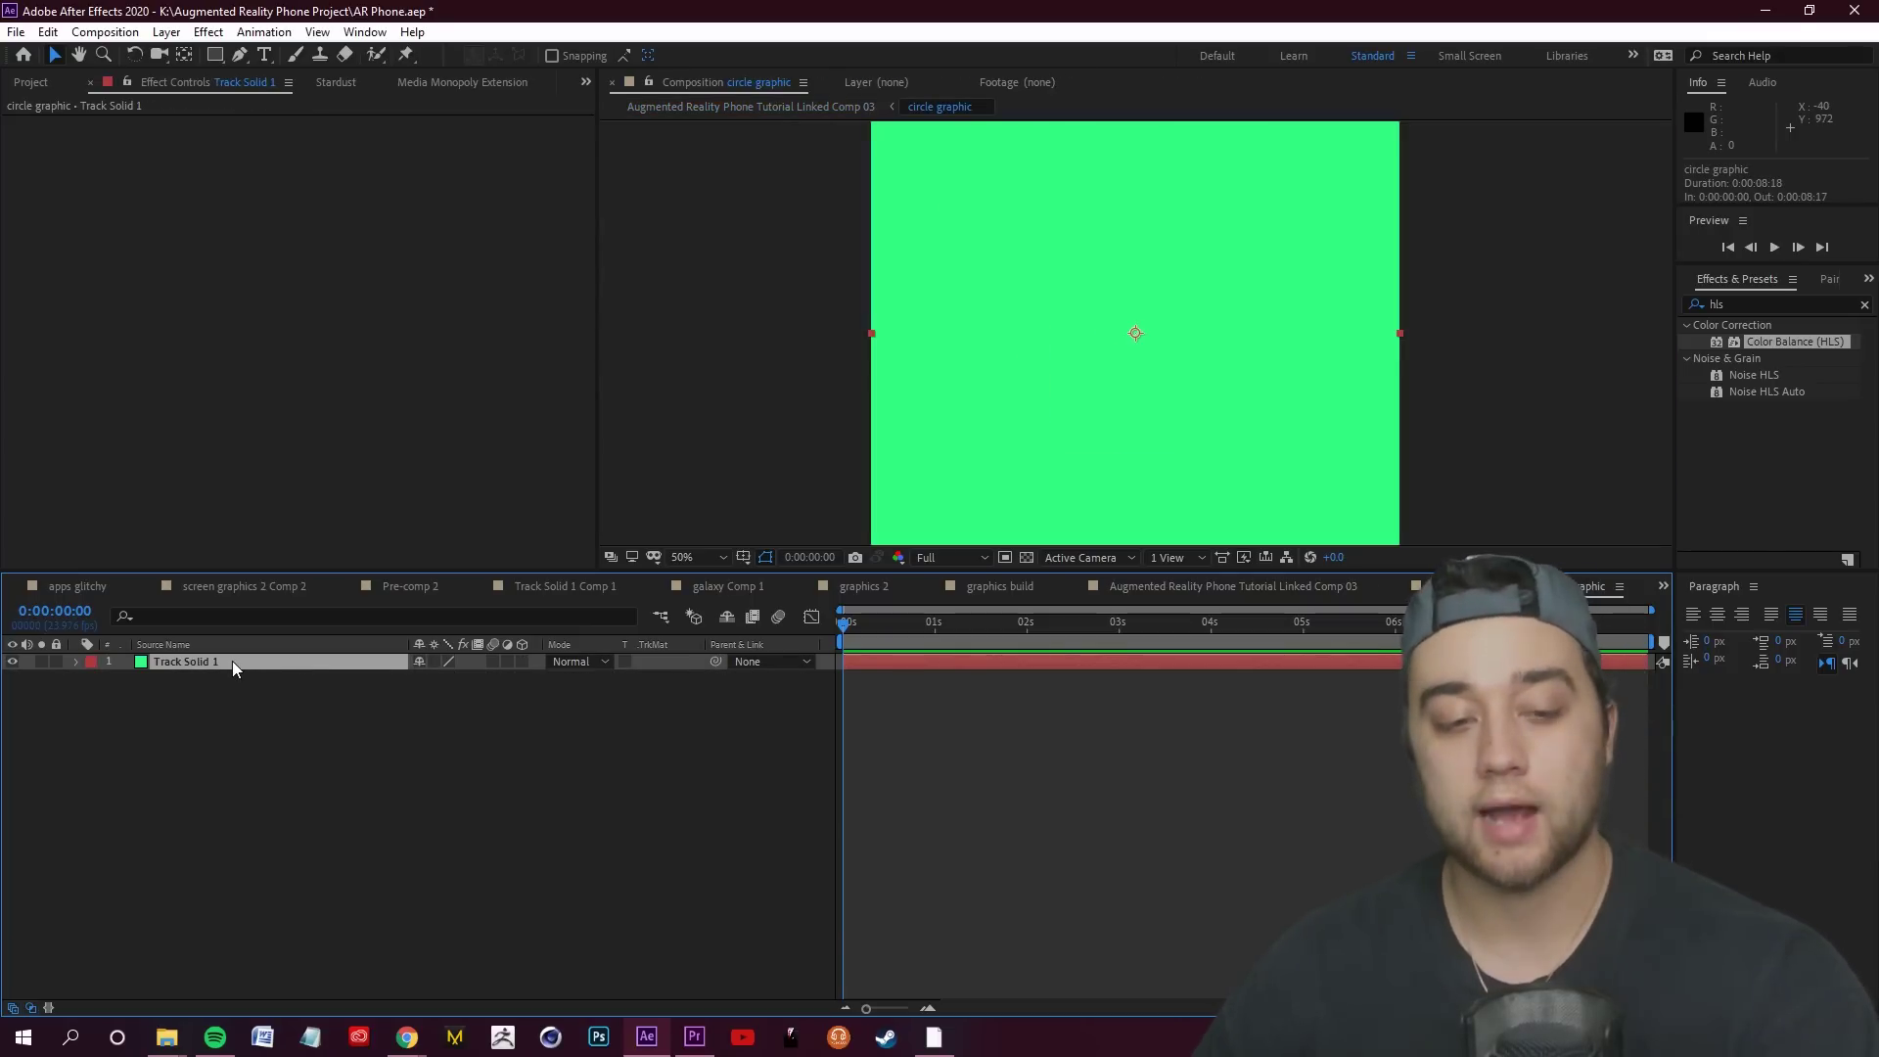
pyautogui.press('Delete')
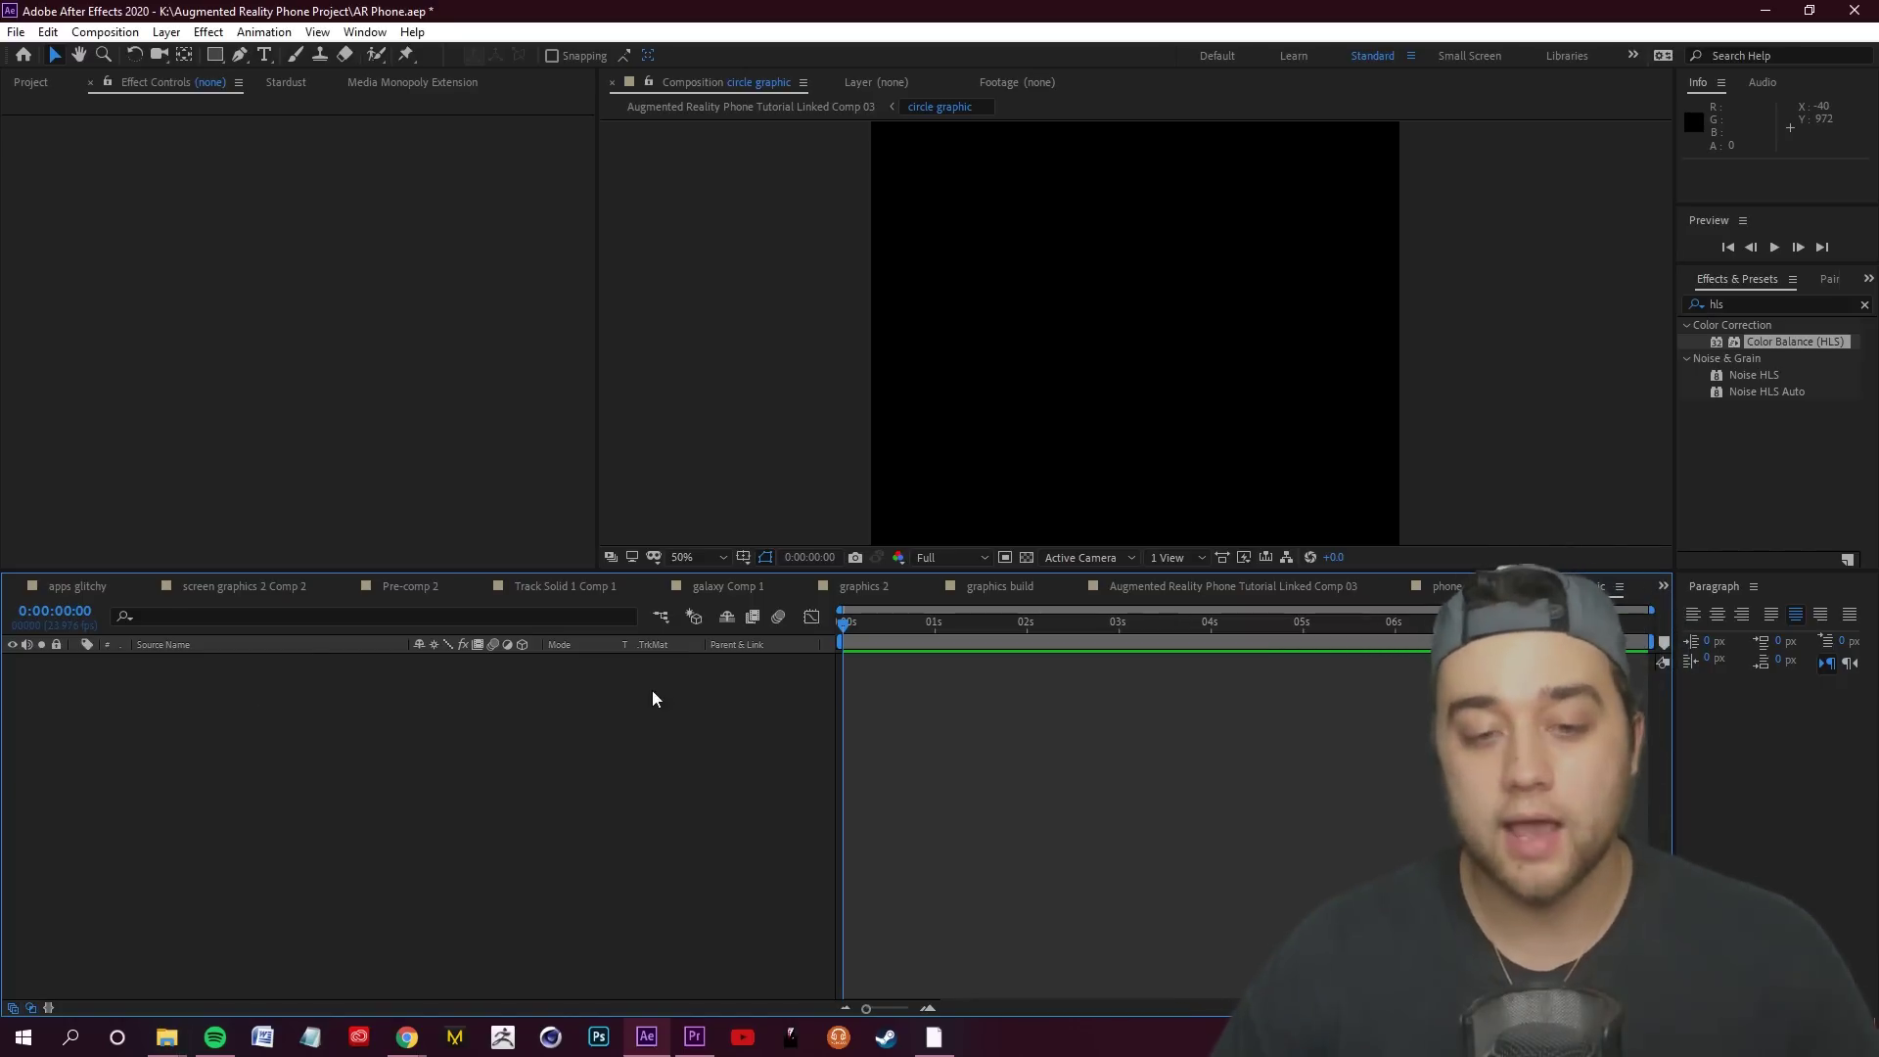
pyautogui.press(',')
pyautogui.press(',')
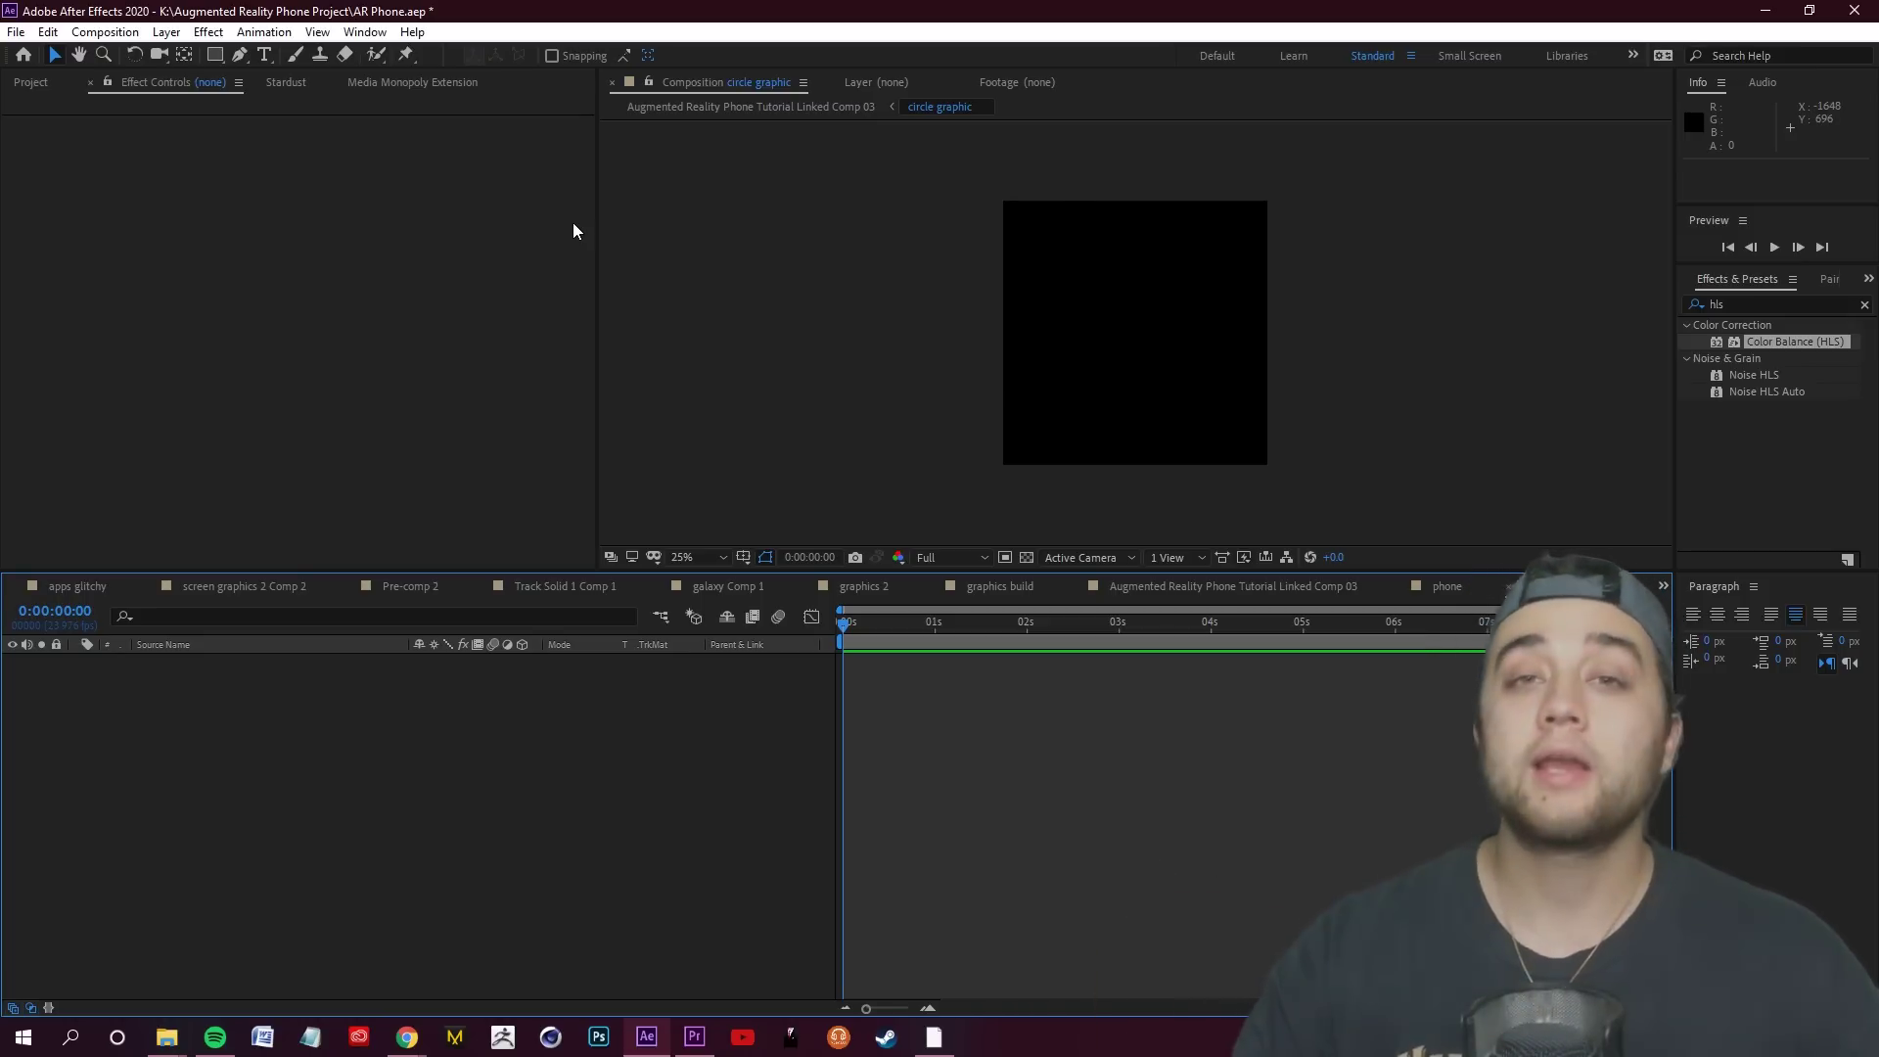
# Draw a white filled circle about 608 px in diameter at the centre of the circle graphic composition
pyautogui.click(214, 54)
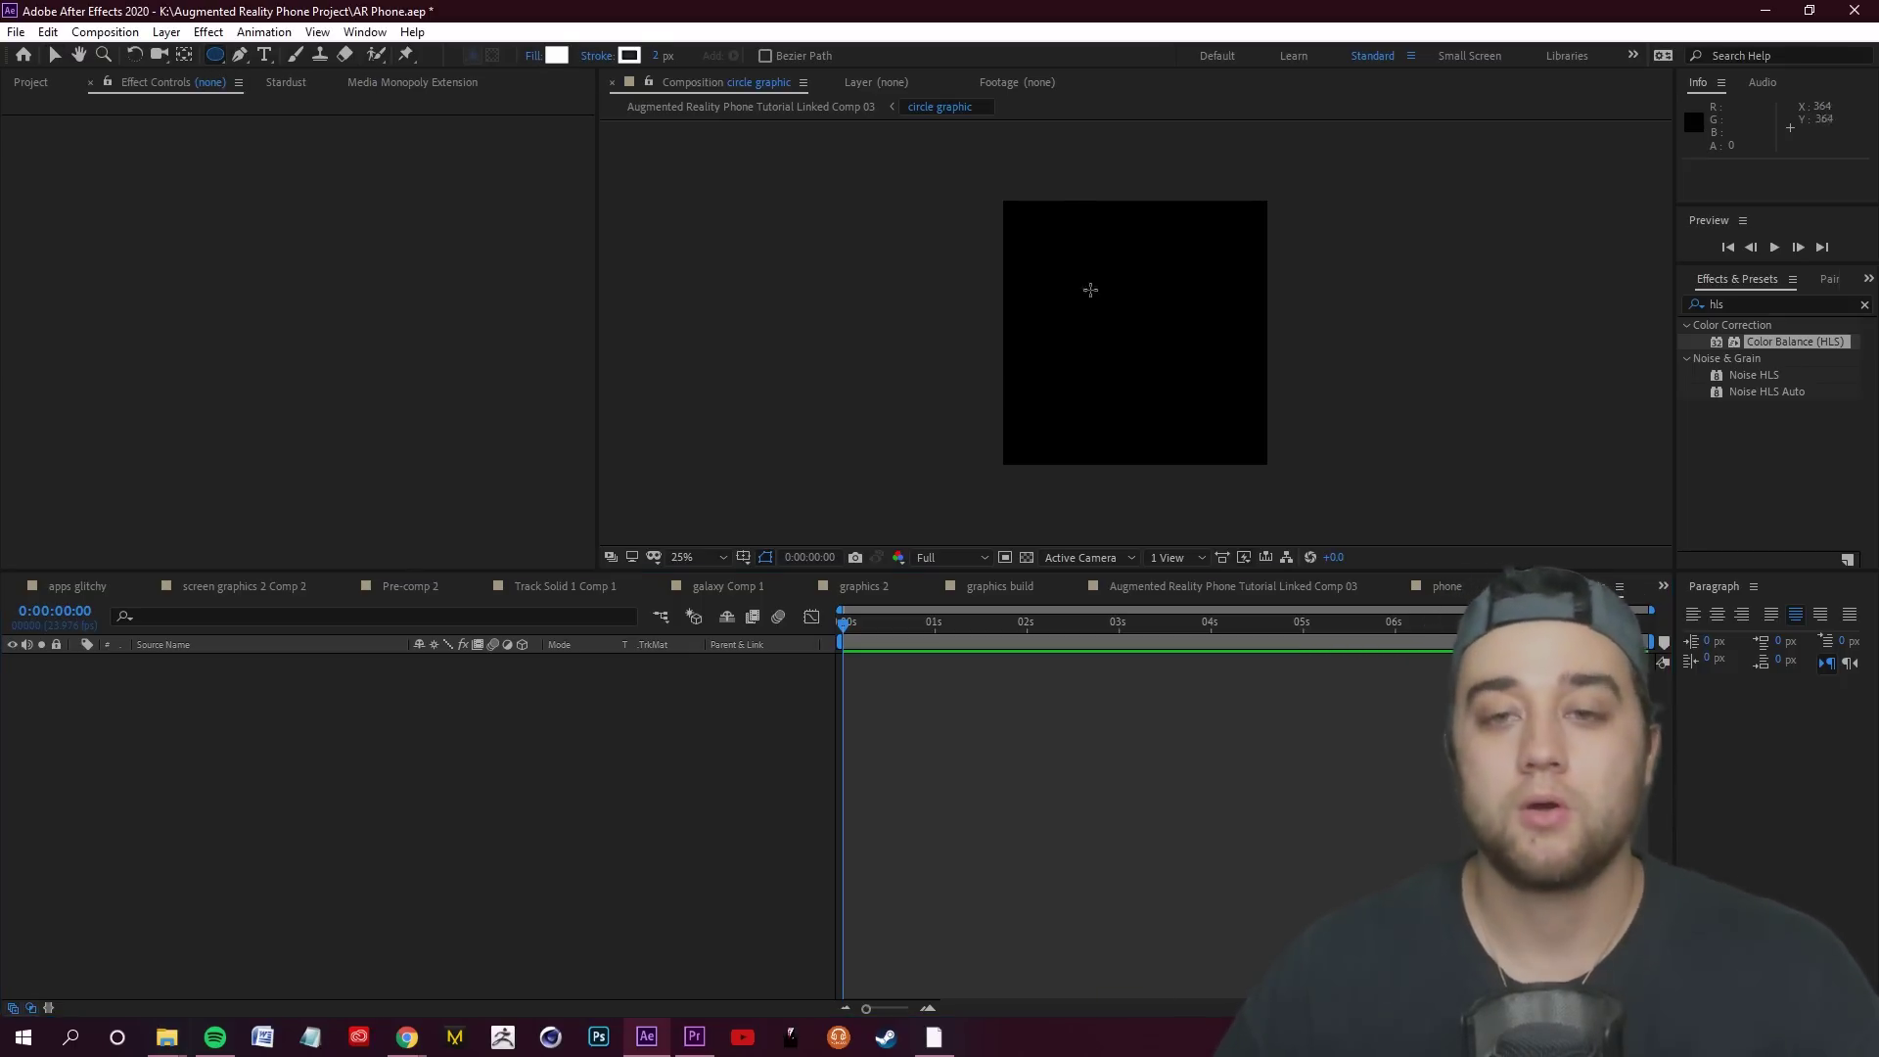
pyautogui.moveTo(1061, 259)
pyautogui.mouseDown()
pyautogui.moveTo(1127, 350)
pyautogui.moveTo(1209, 408)
pyautogui.mouseUp()
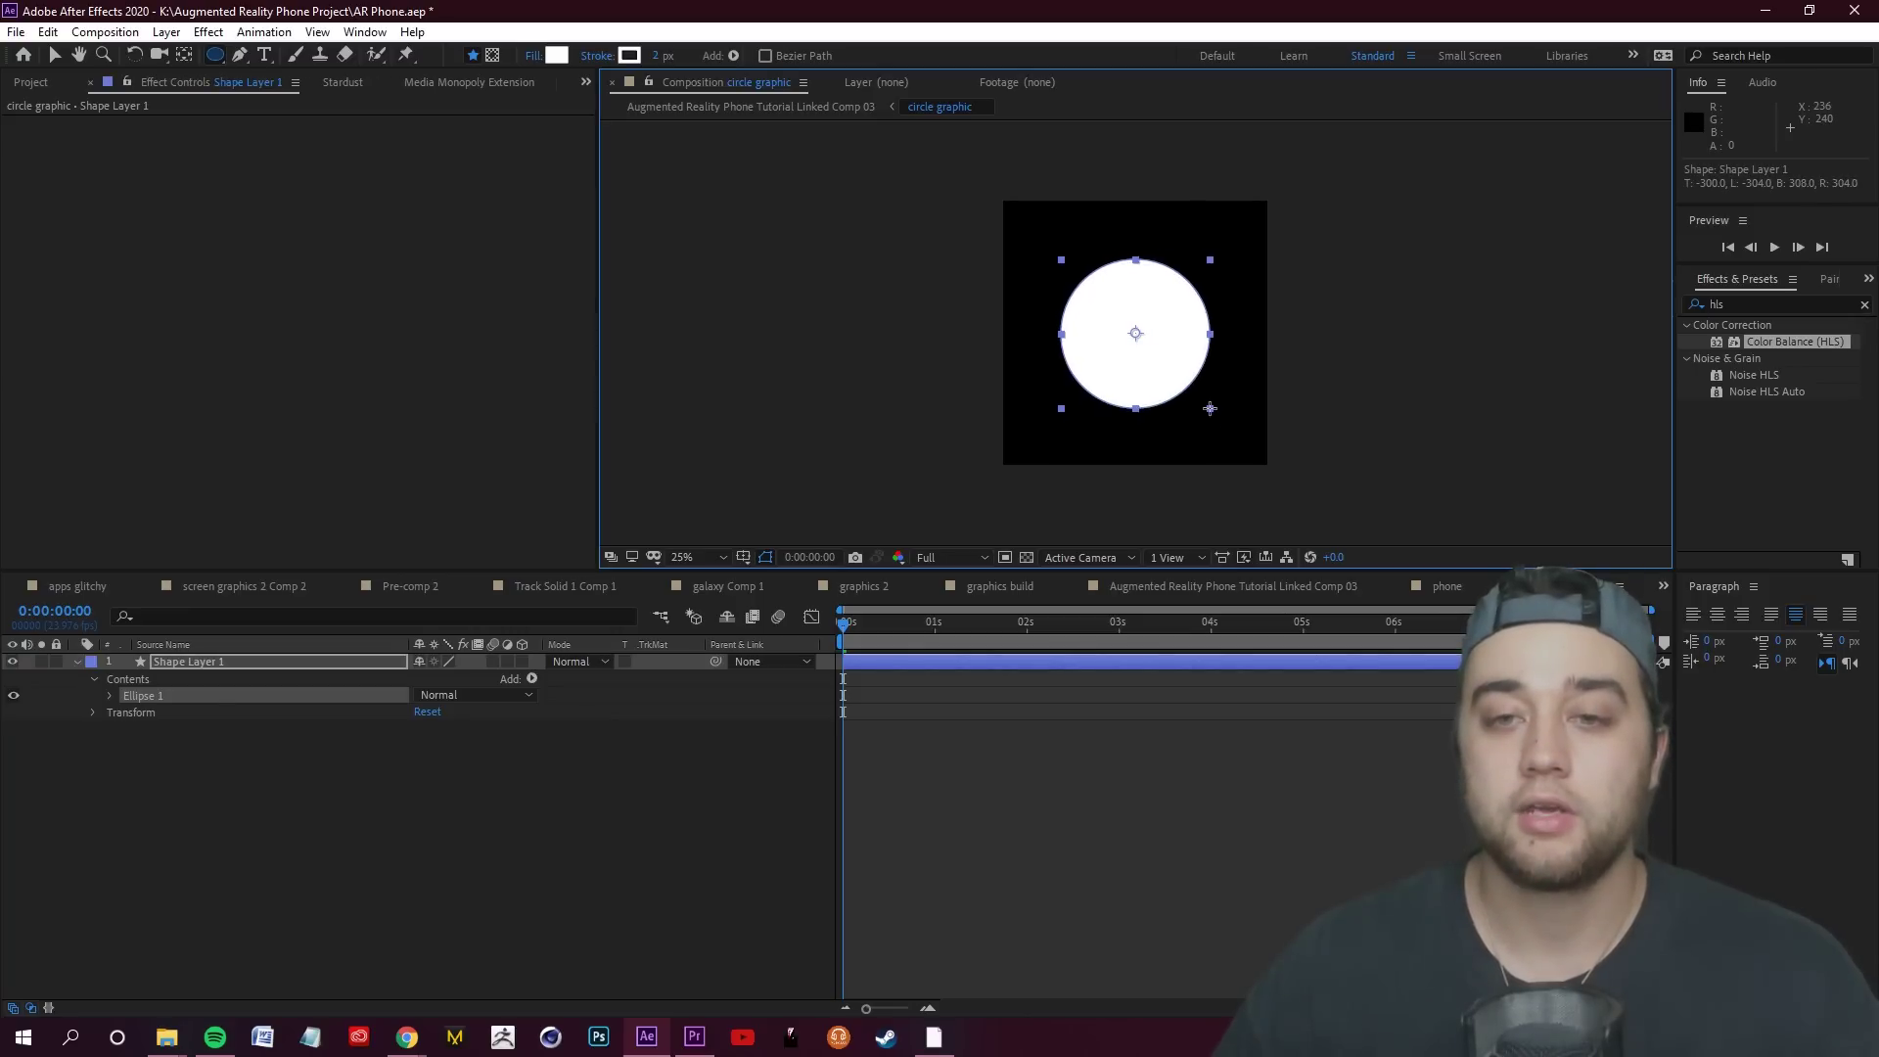
pyautogui.press('.')
# Animate the circle's Scale with keyframes from 0% at the start to 100% at one second
pyautogui.click(219, 666)
pyautogui.press('s')
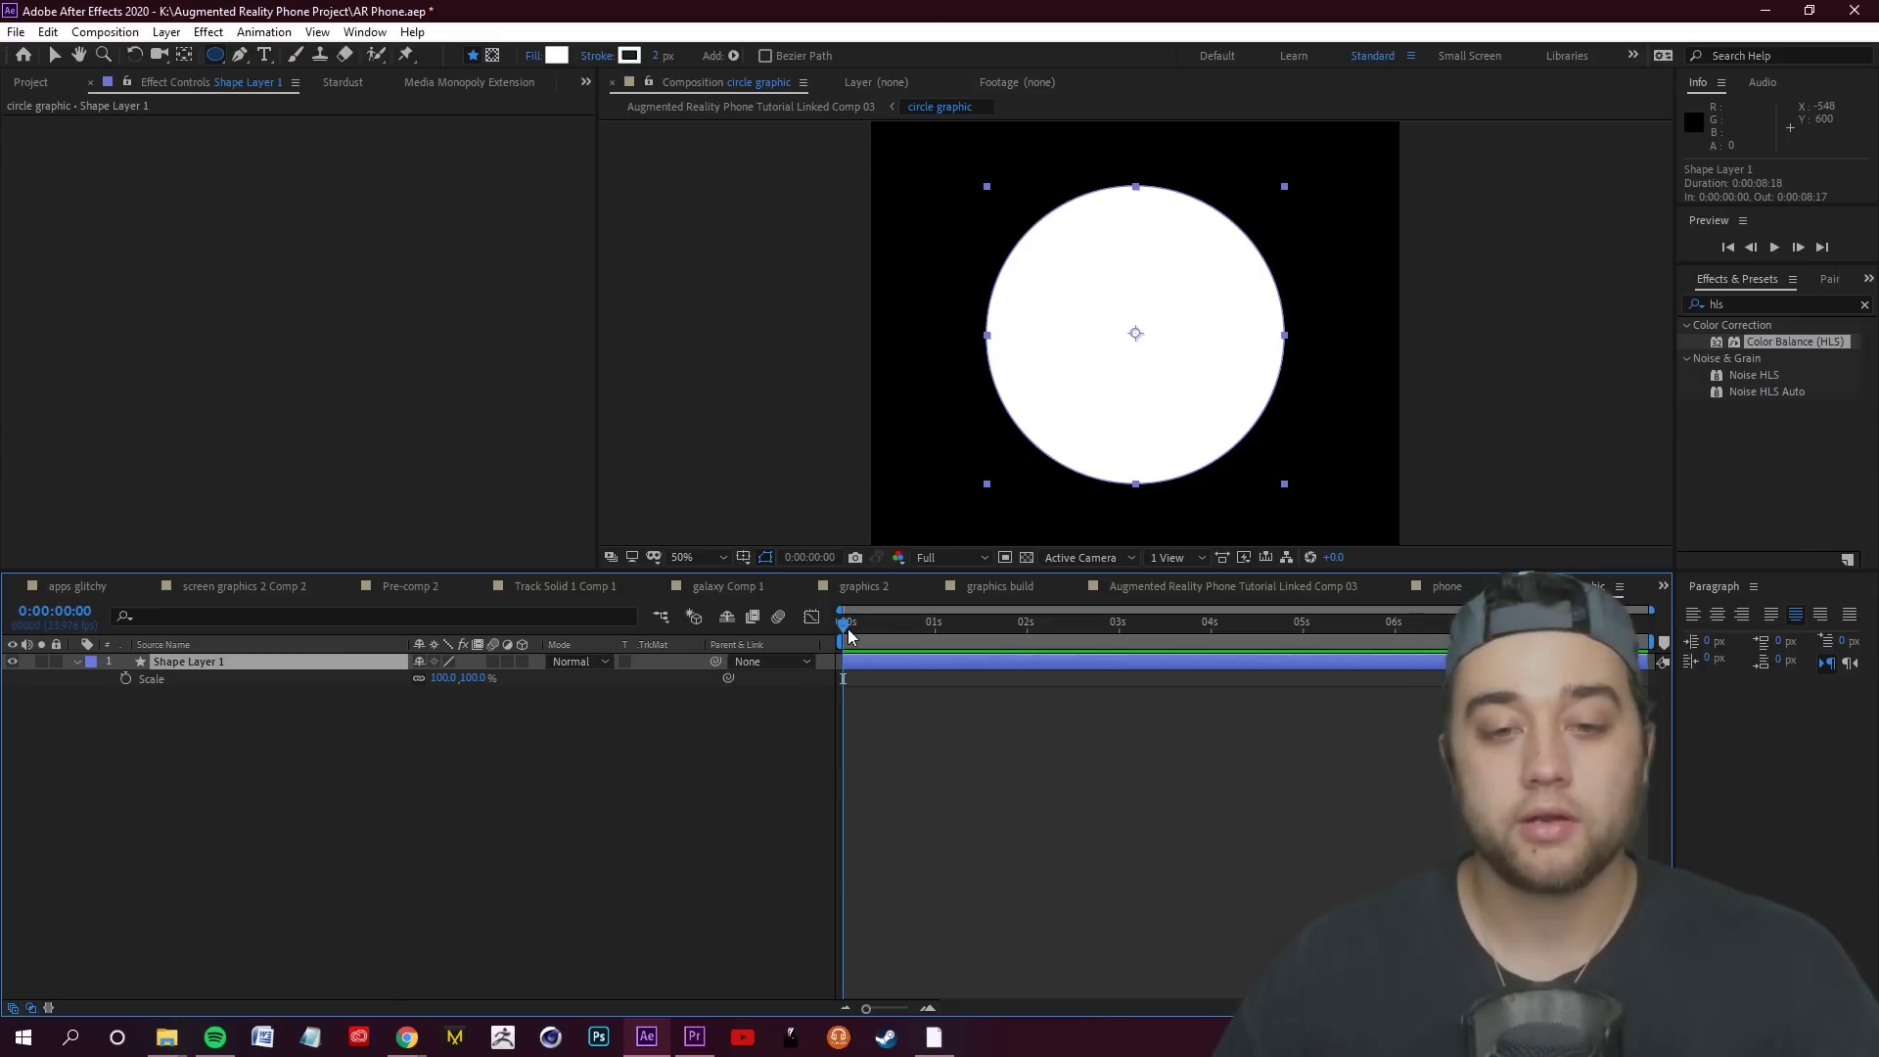
pyautogui.click(126, 678)
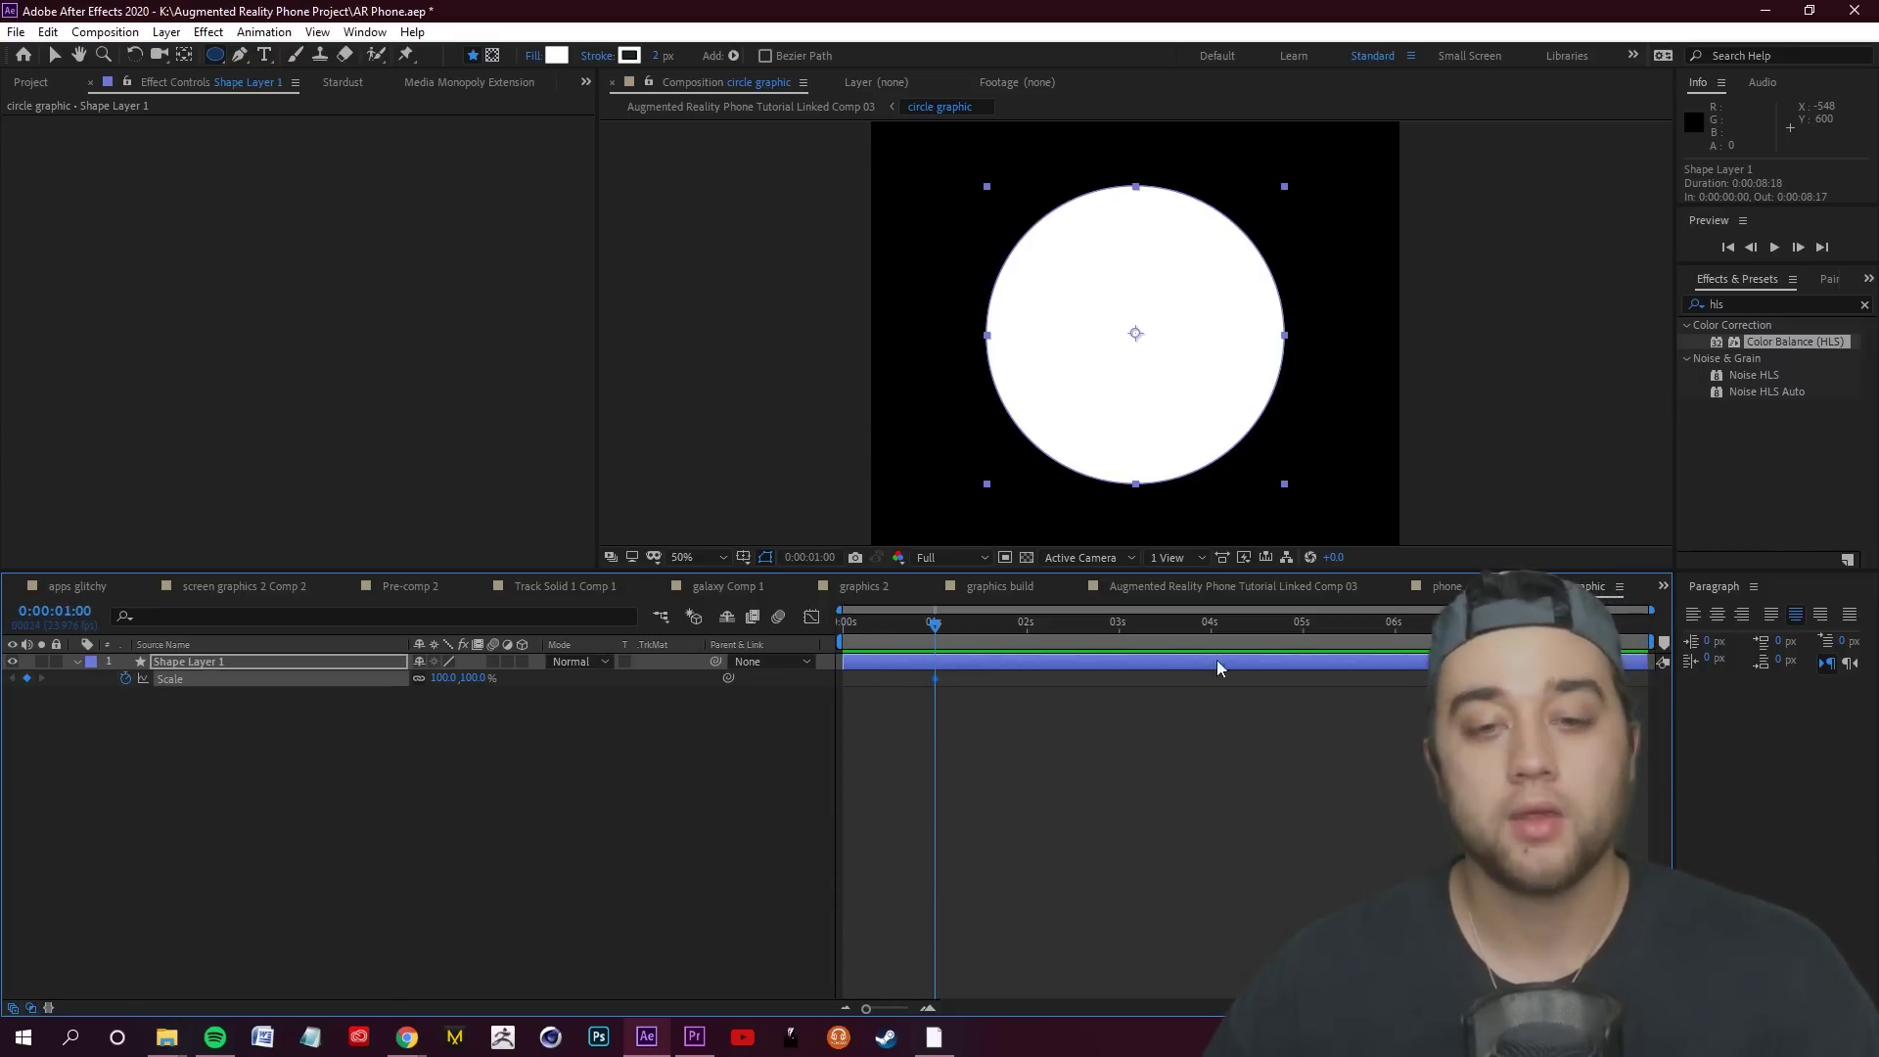
pyautogui.moveTo(932, 634); pyautogui.dragTo(831, 640)
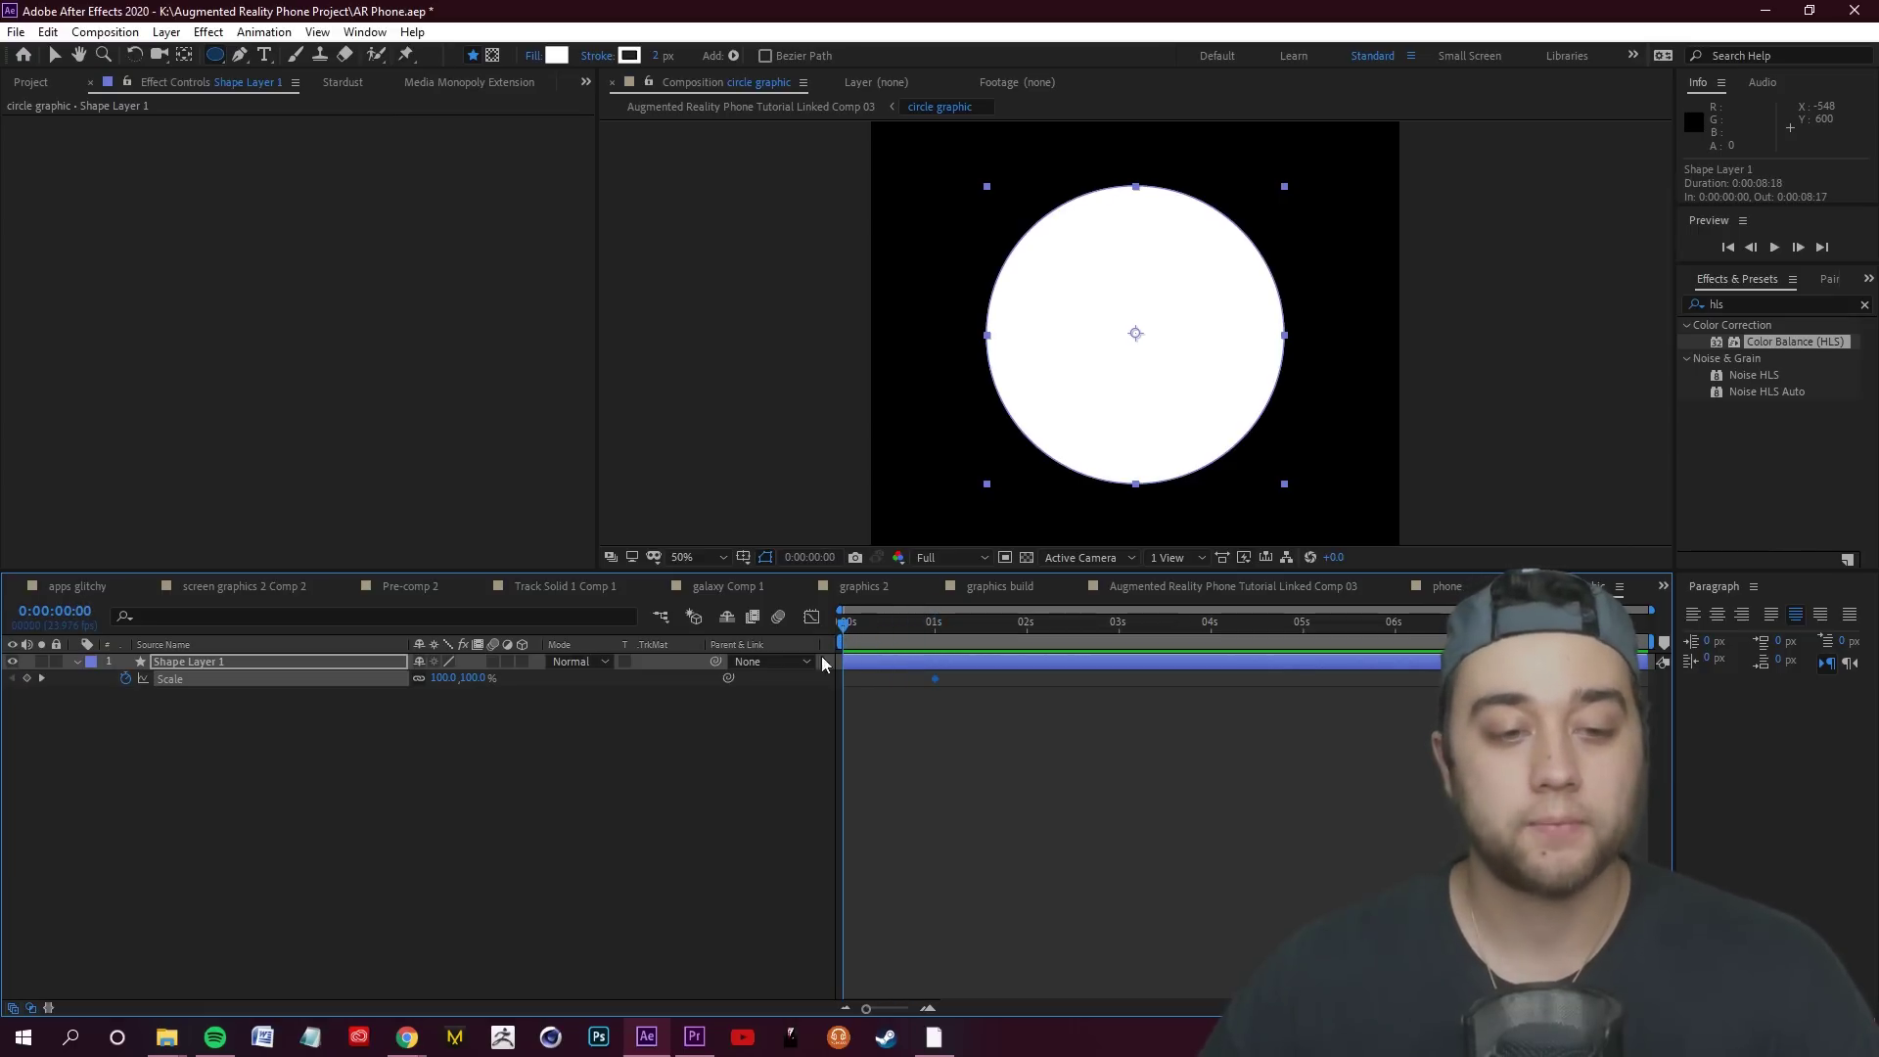
pyautogui.click(473, 680)
pyautogui.write('0')
pyautogui.press('Return')
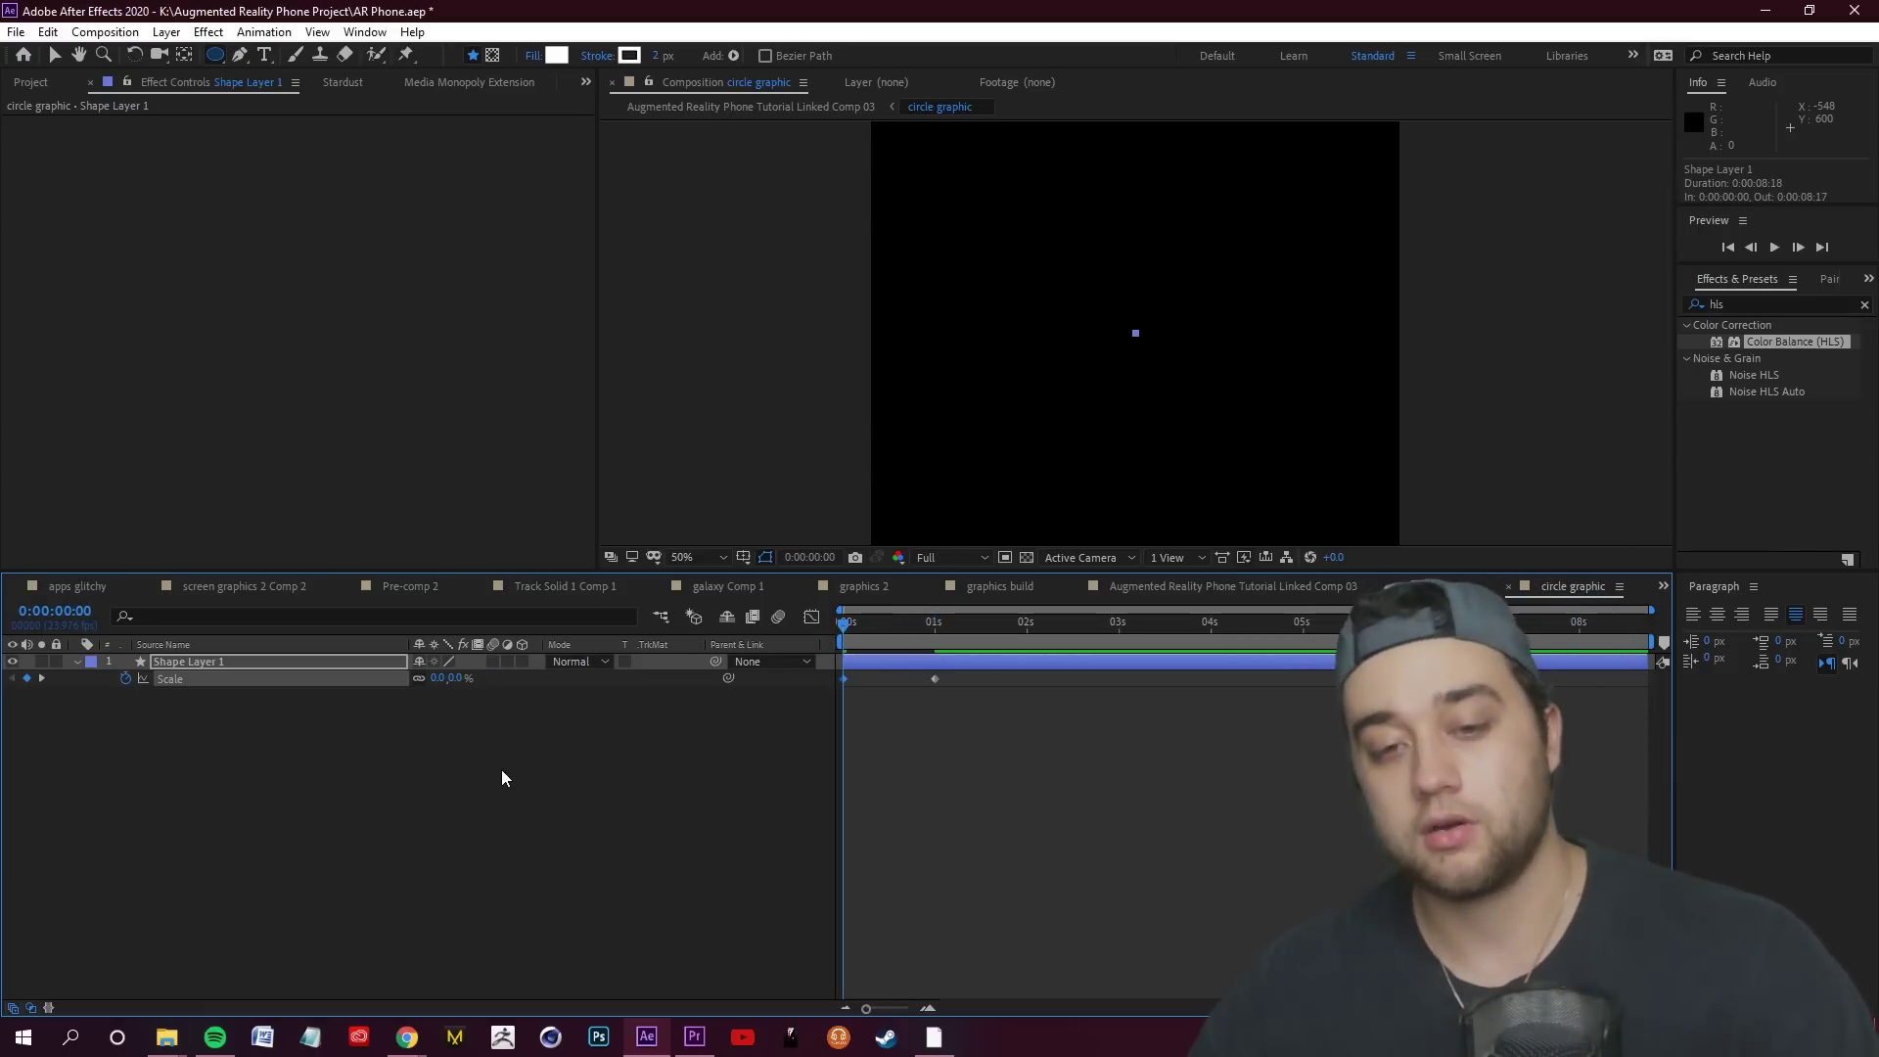
# Preview the circle's growth and shorten it by moving the ending Scale keyframe earlier, to frame 19
pyautogui.click(1102, 748)
pyautogui.press('space')
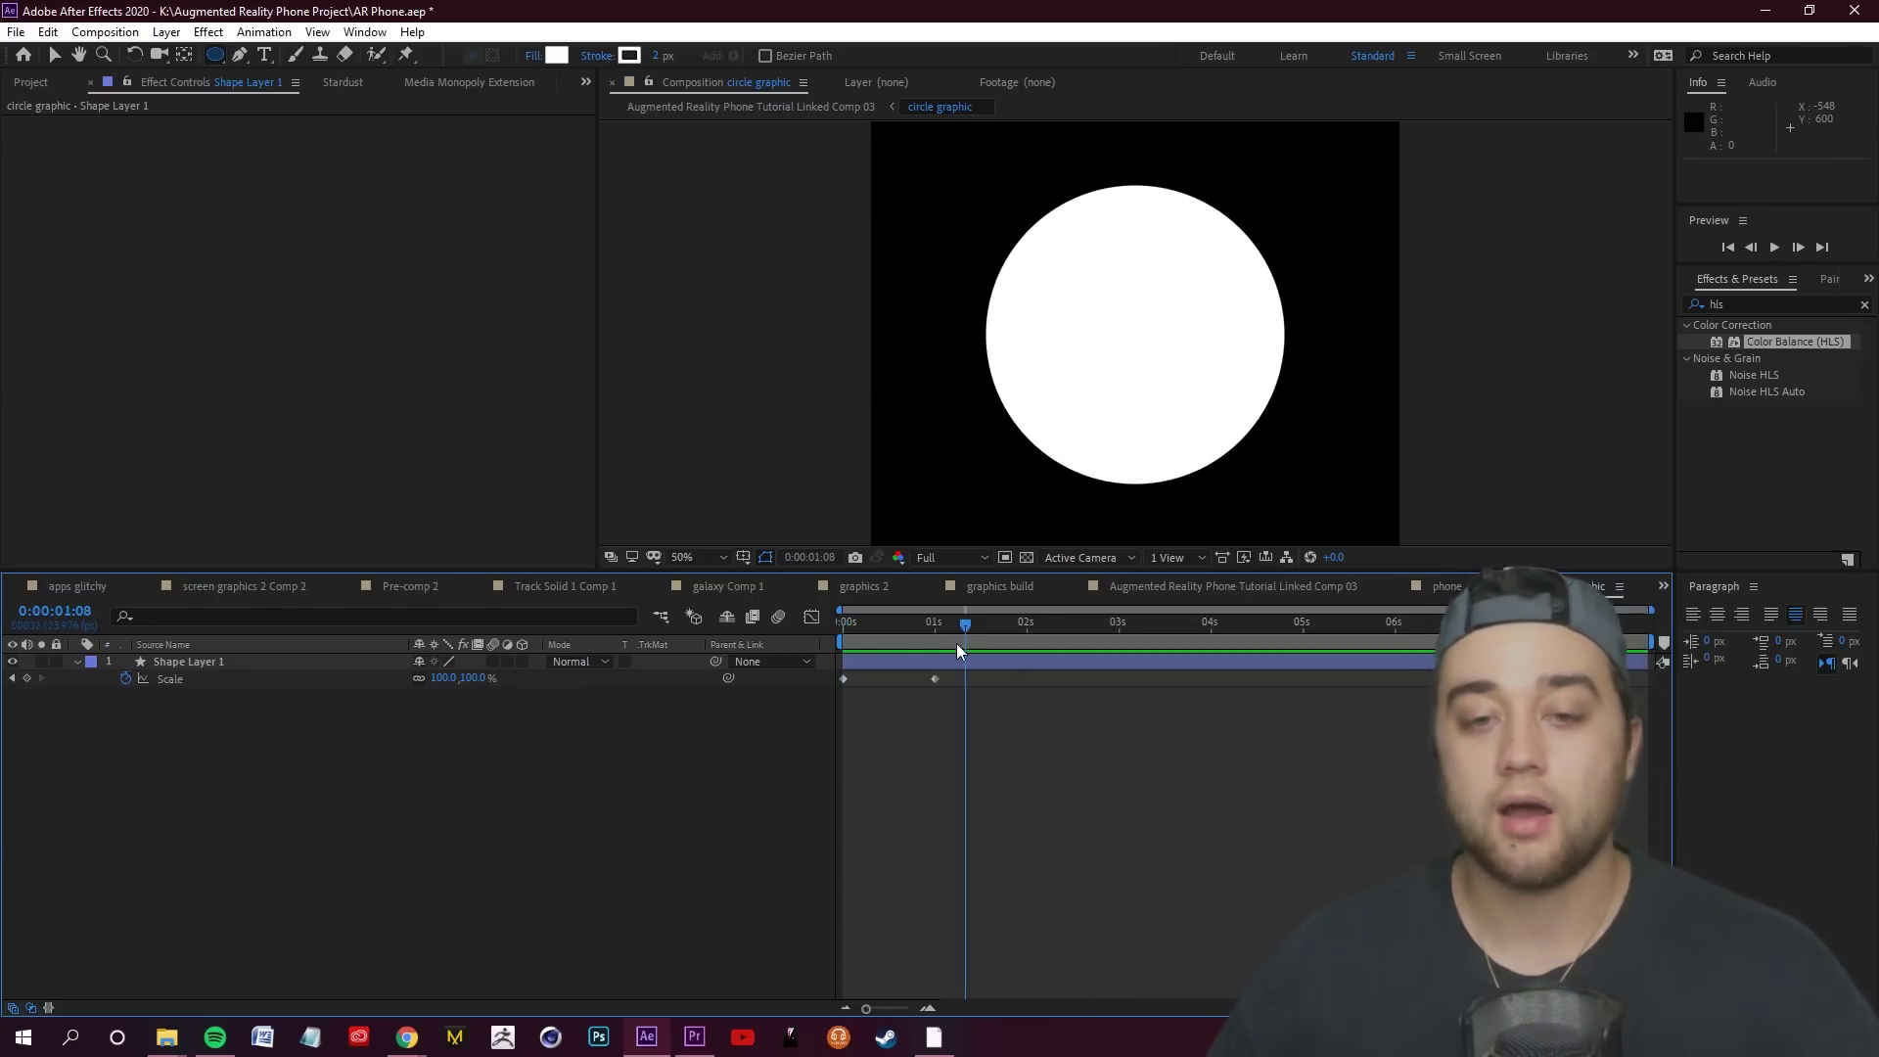
pyautogui.press('space')
pyautogui.press('space')
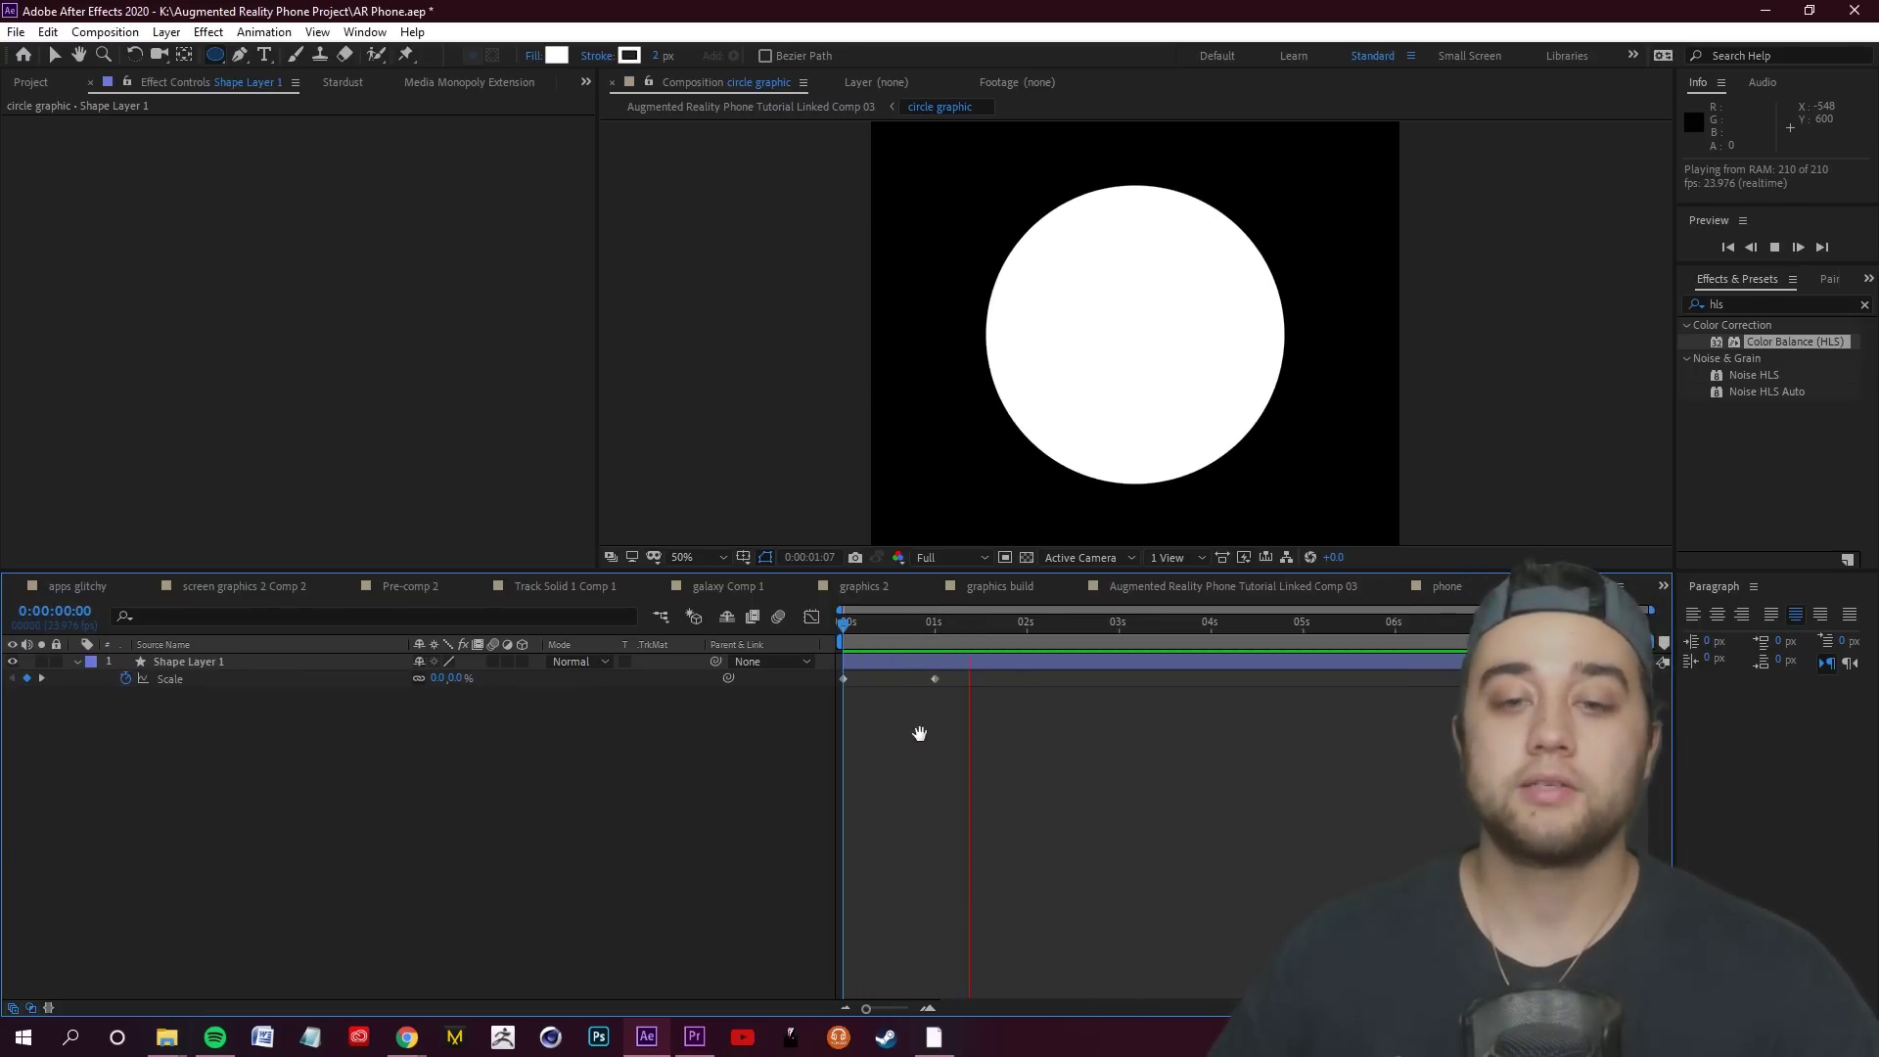
pyautogui.press('space')
pyautogui.moveTo(935, 678); pyautogui.dragTo(919, 681)
pyautogui.press('Home')
pyautogui.press('space')
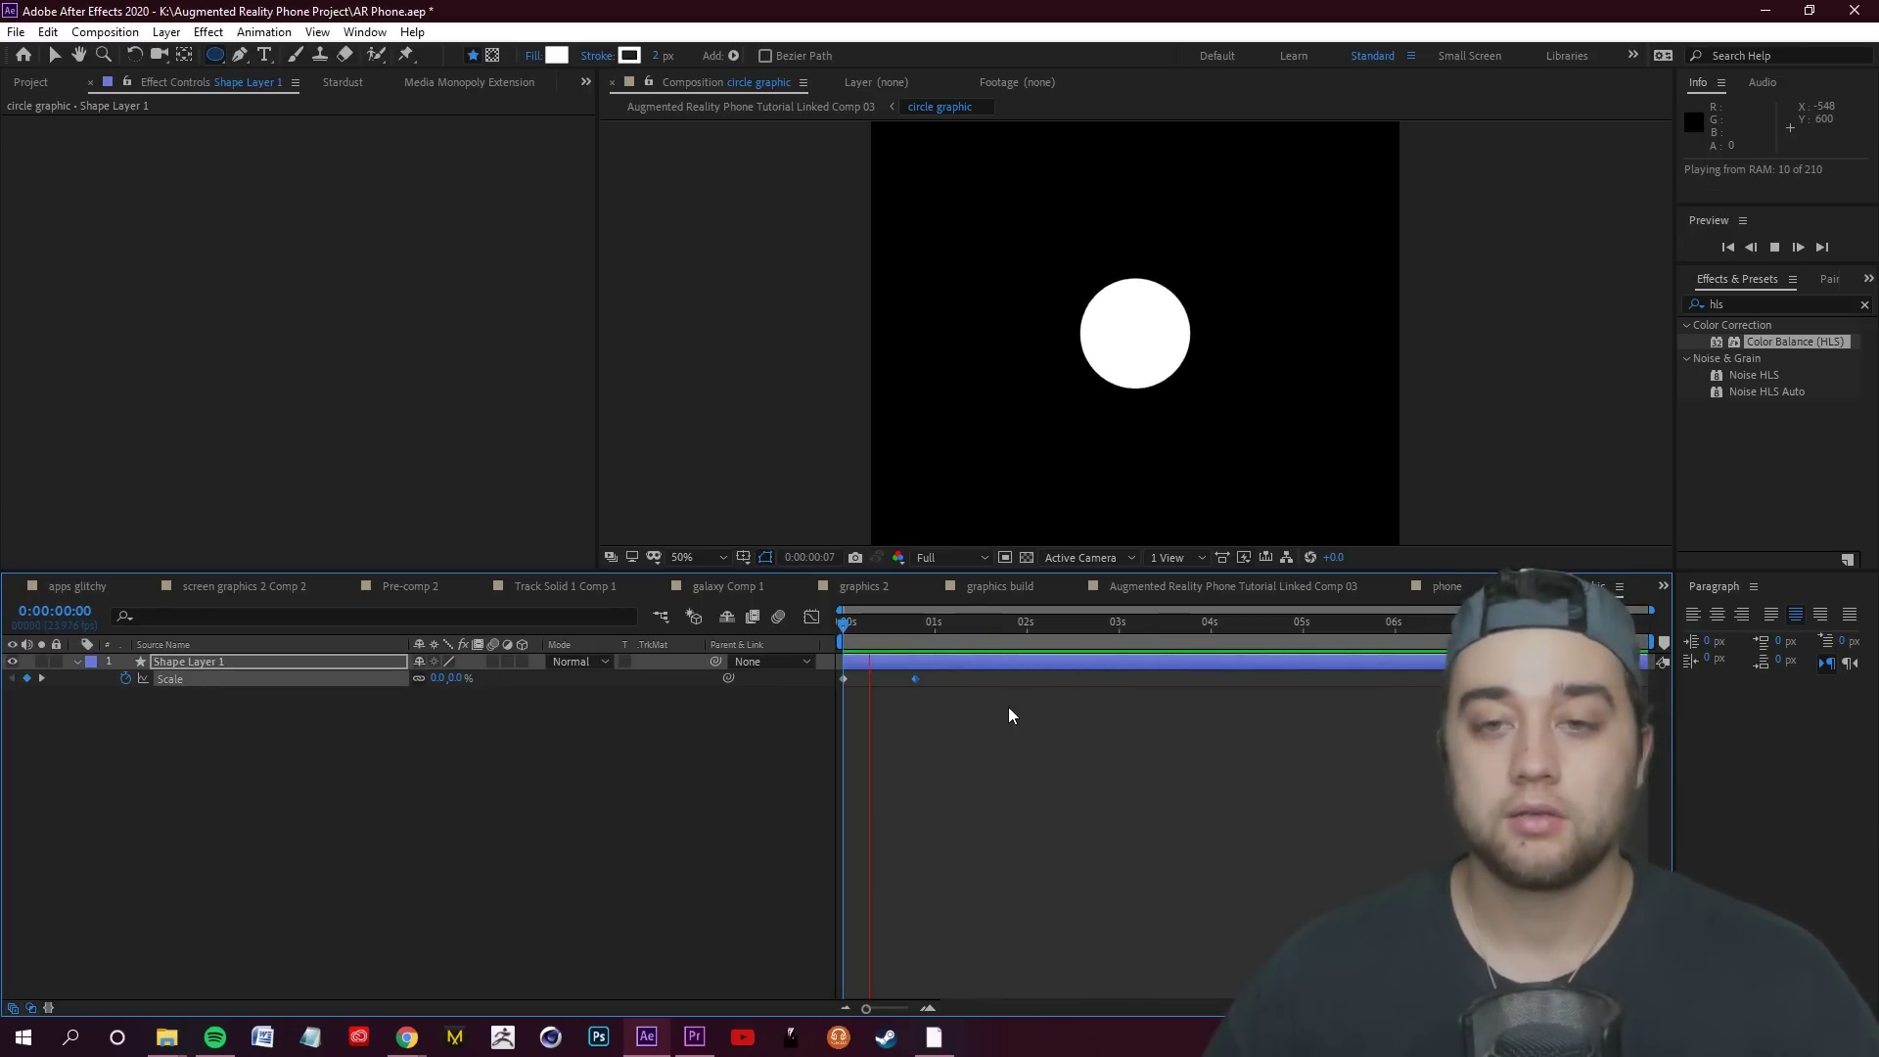
pyautogui.press('space')
# Apply Easy Ease to both Scale keyframes of the circle and preview the smoothed motion
pyautogui.moveTo(1014, 731); pyautogui.dragTo(840, 679)
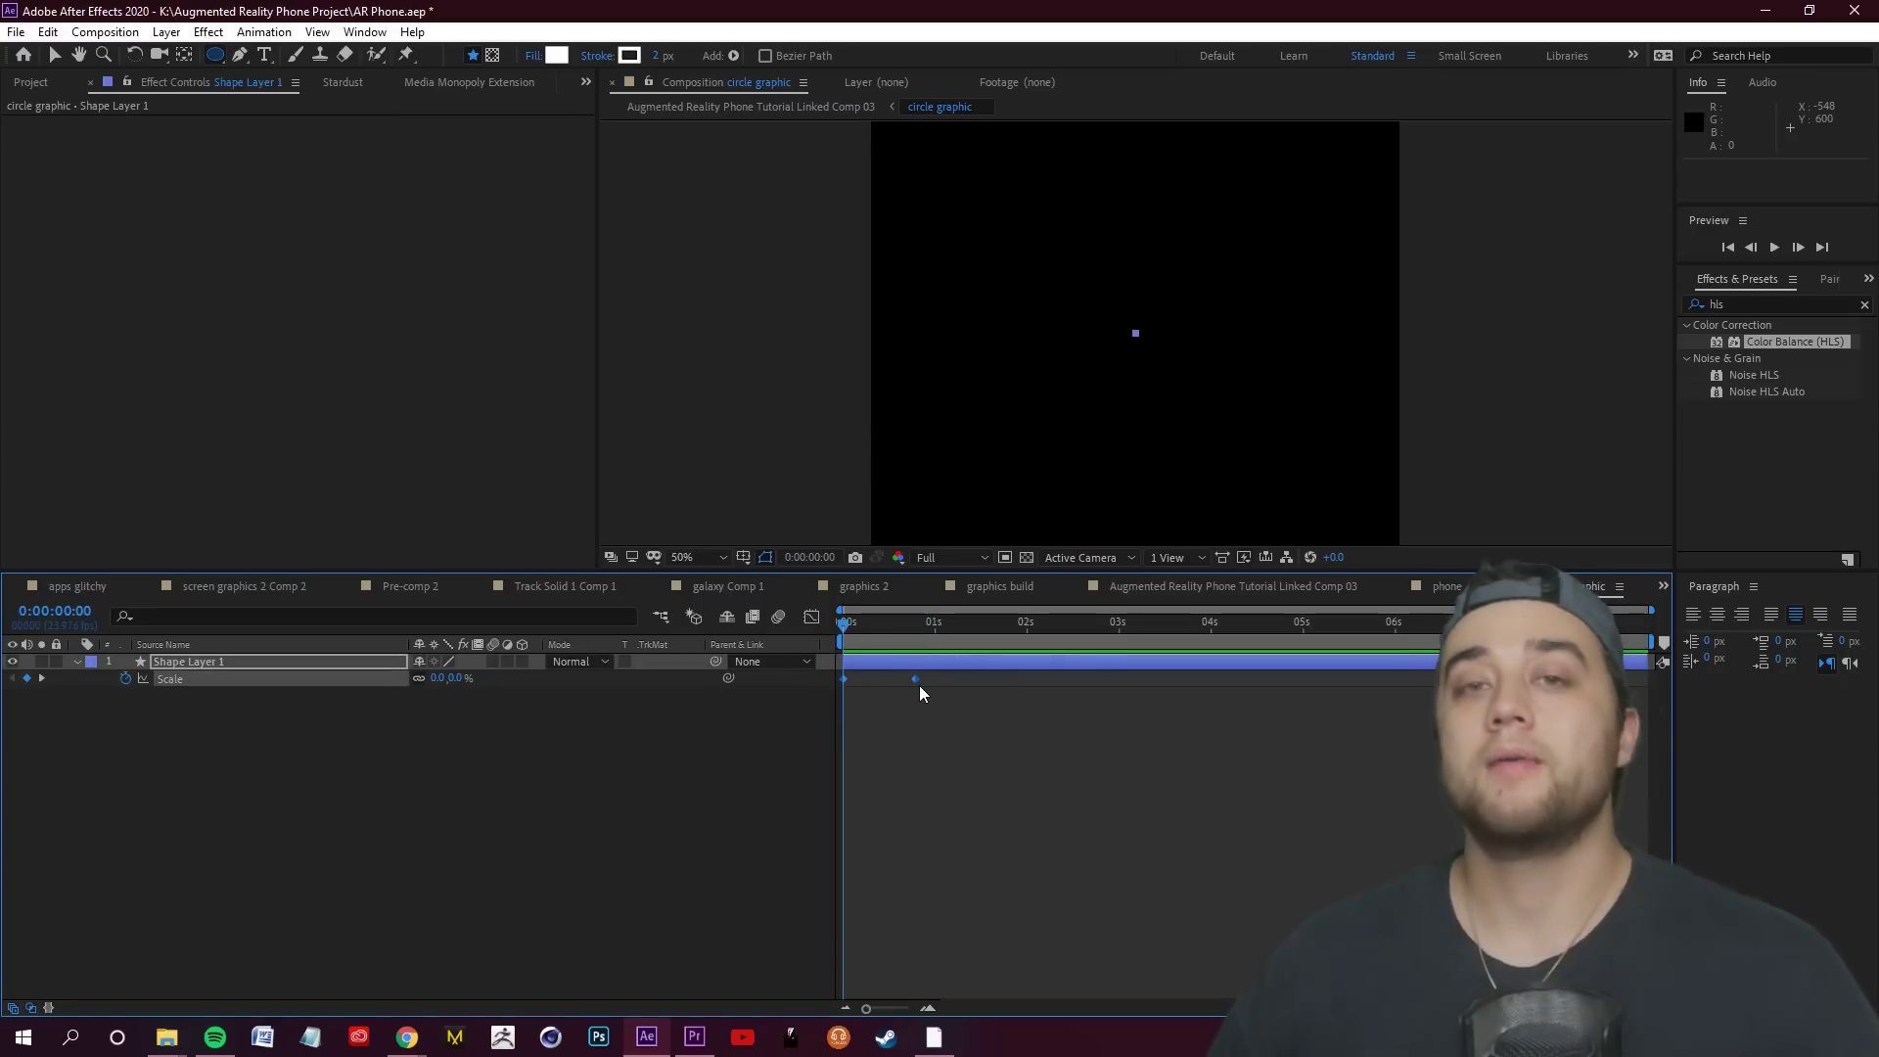
pyautogui.rightClick(914, 679)
pyautogui.moveTo(1088, 914)
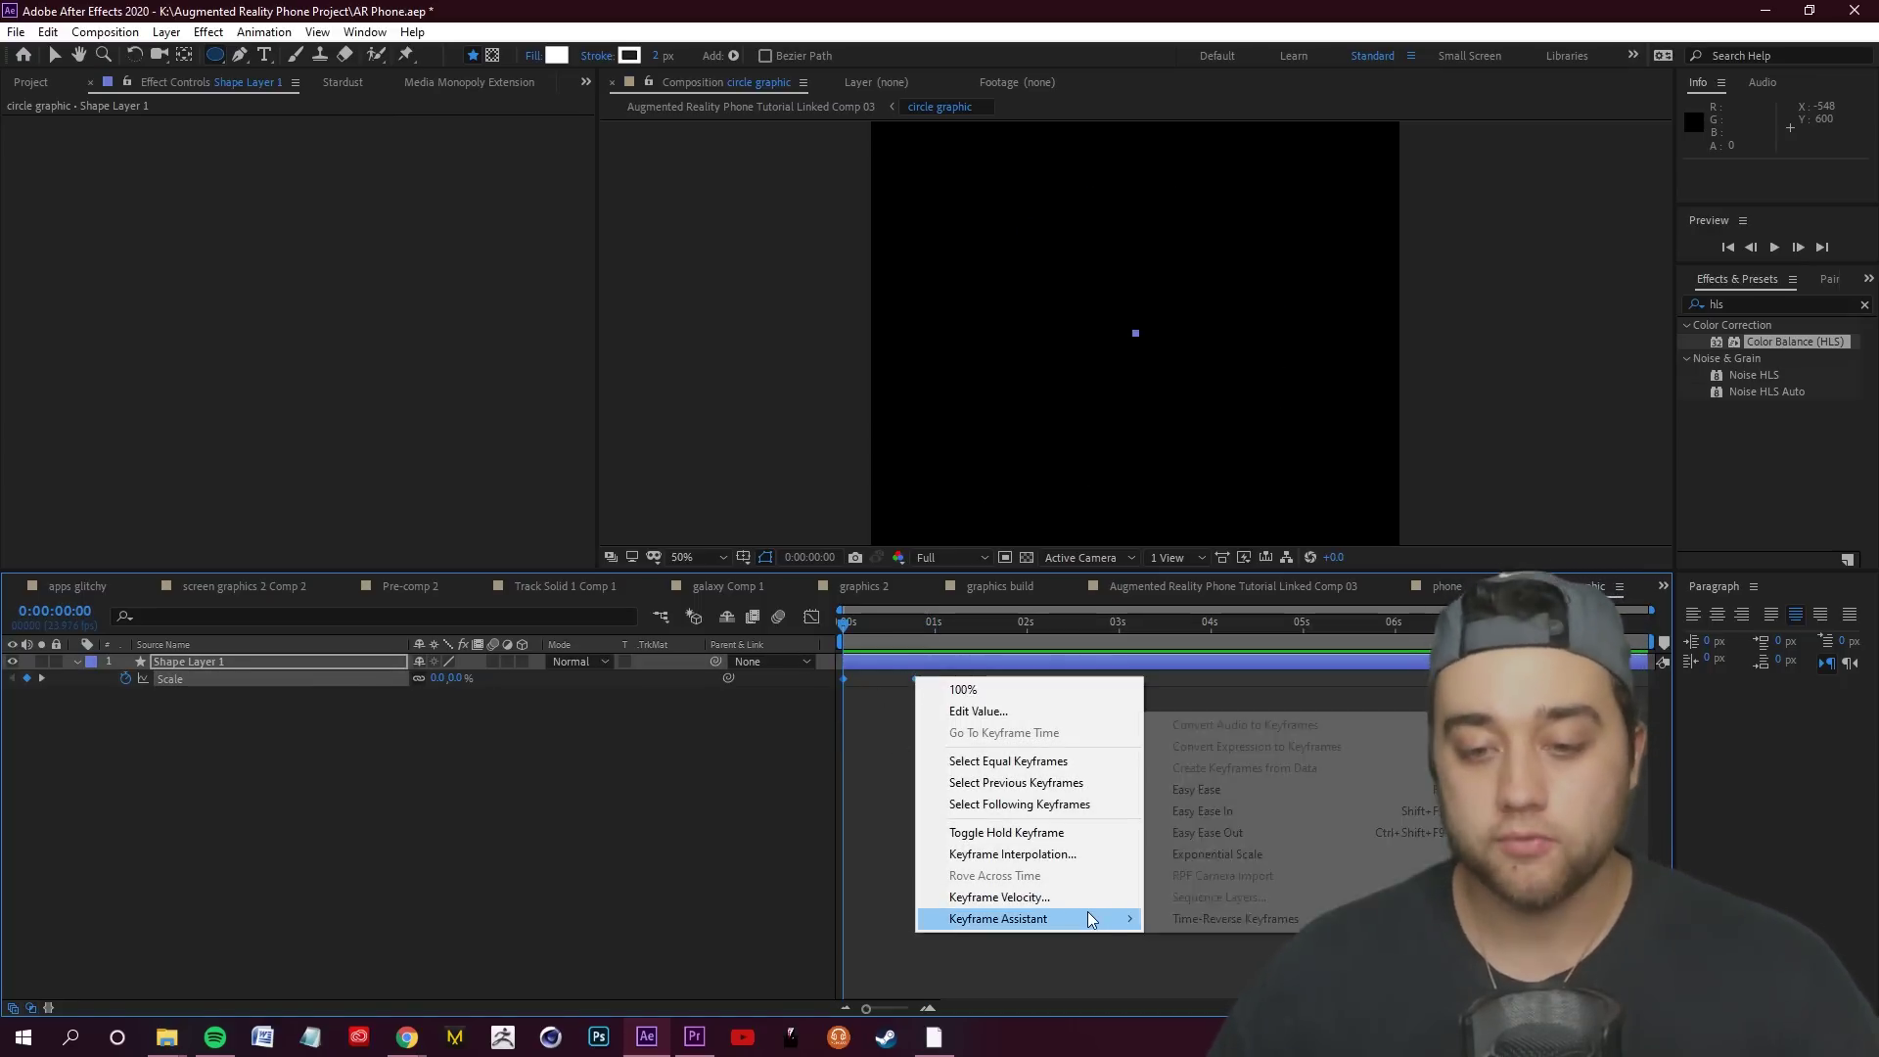
pyautogui.click(1196, 789)
pyautogui.press('space')
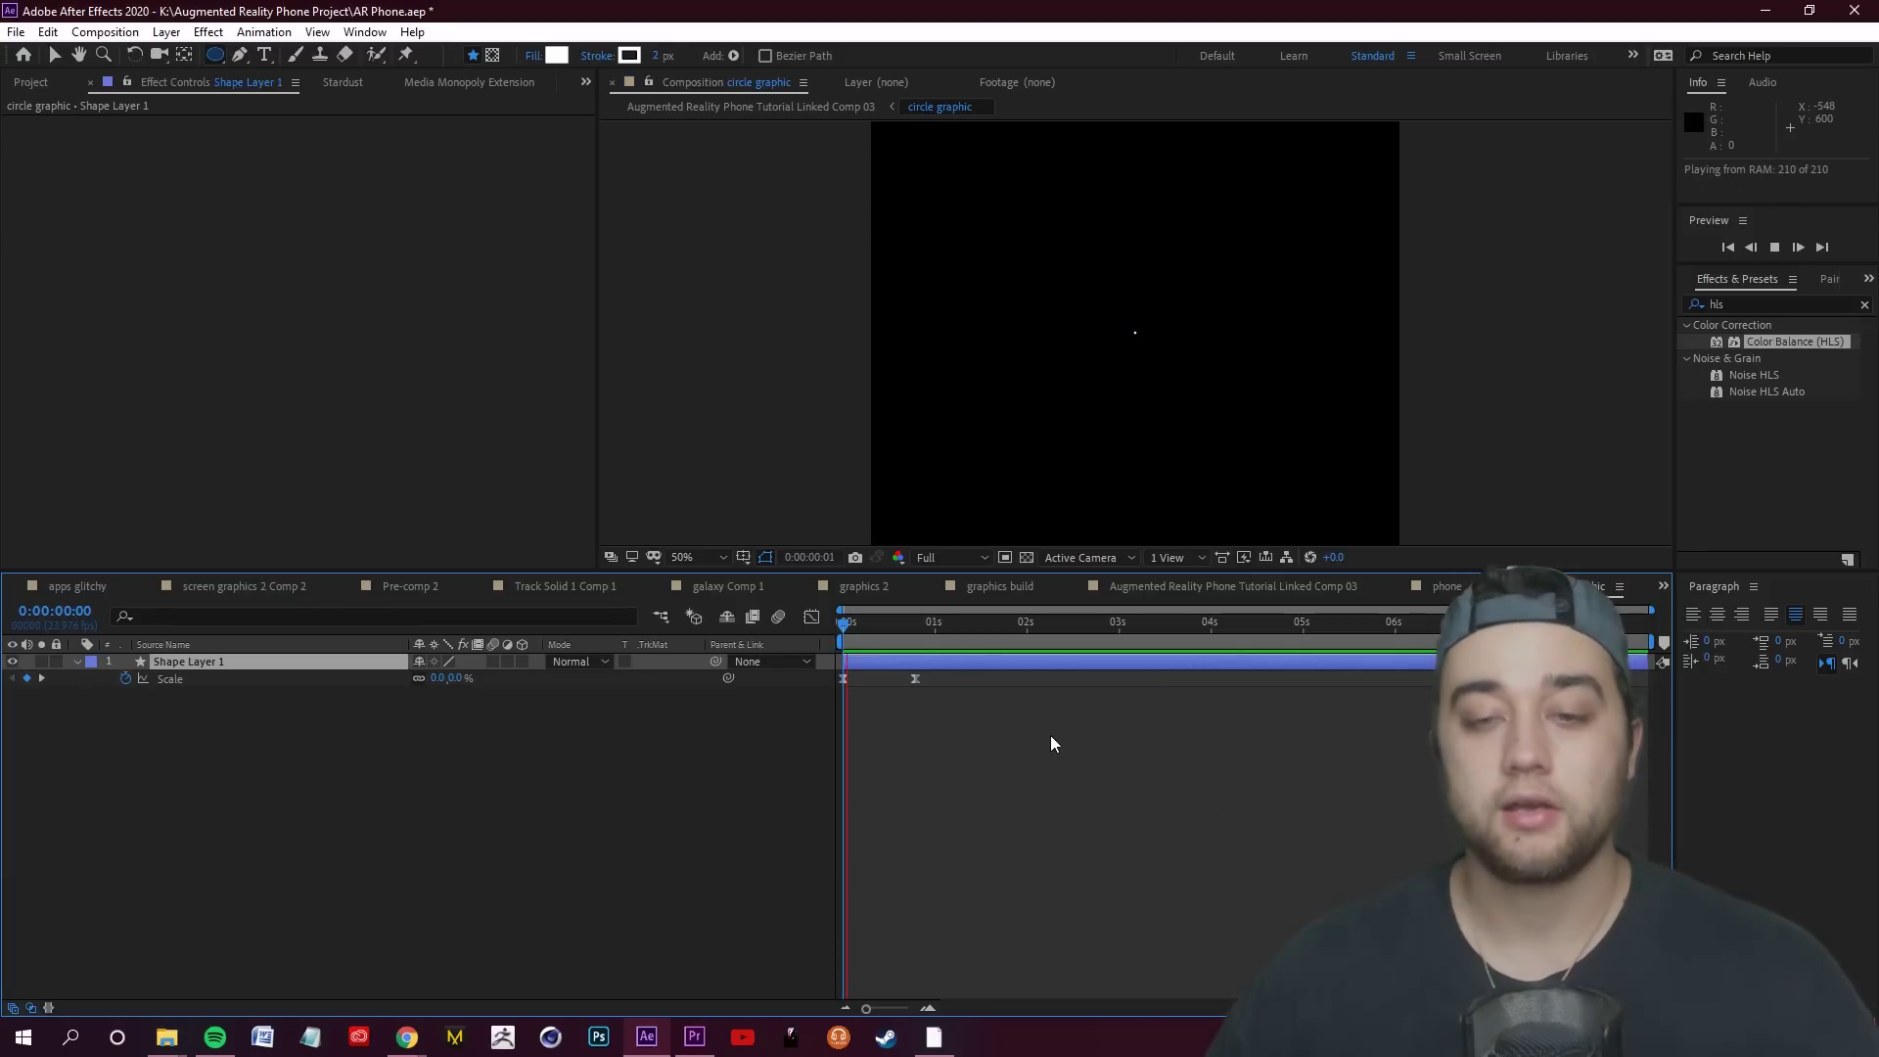
pyautogui.press('space')
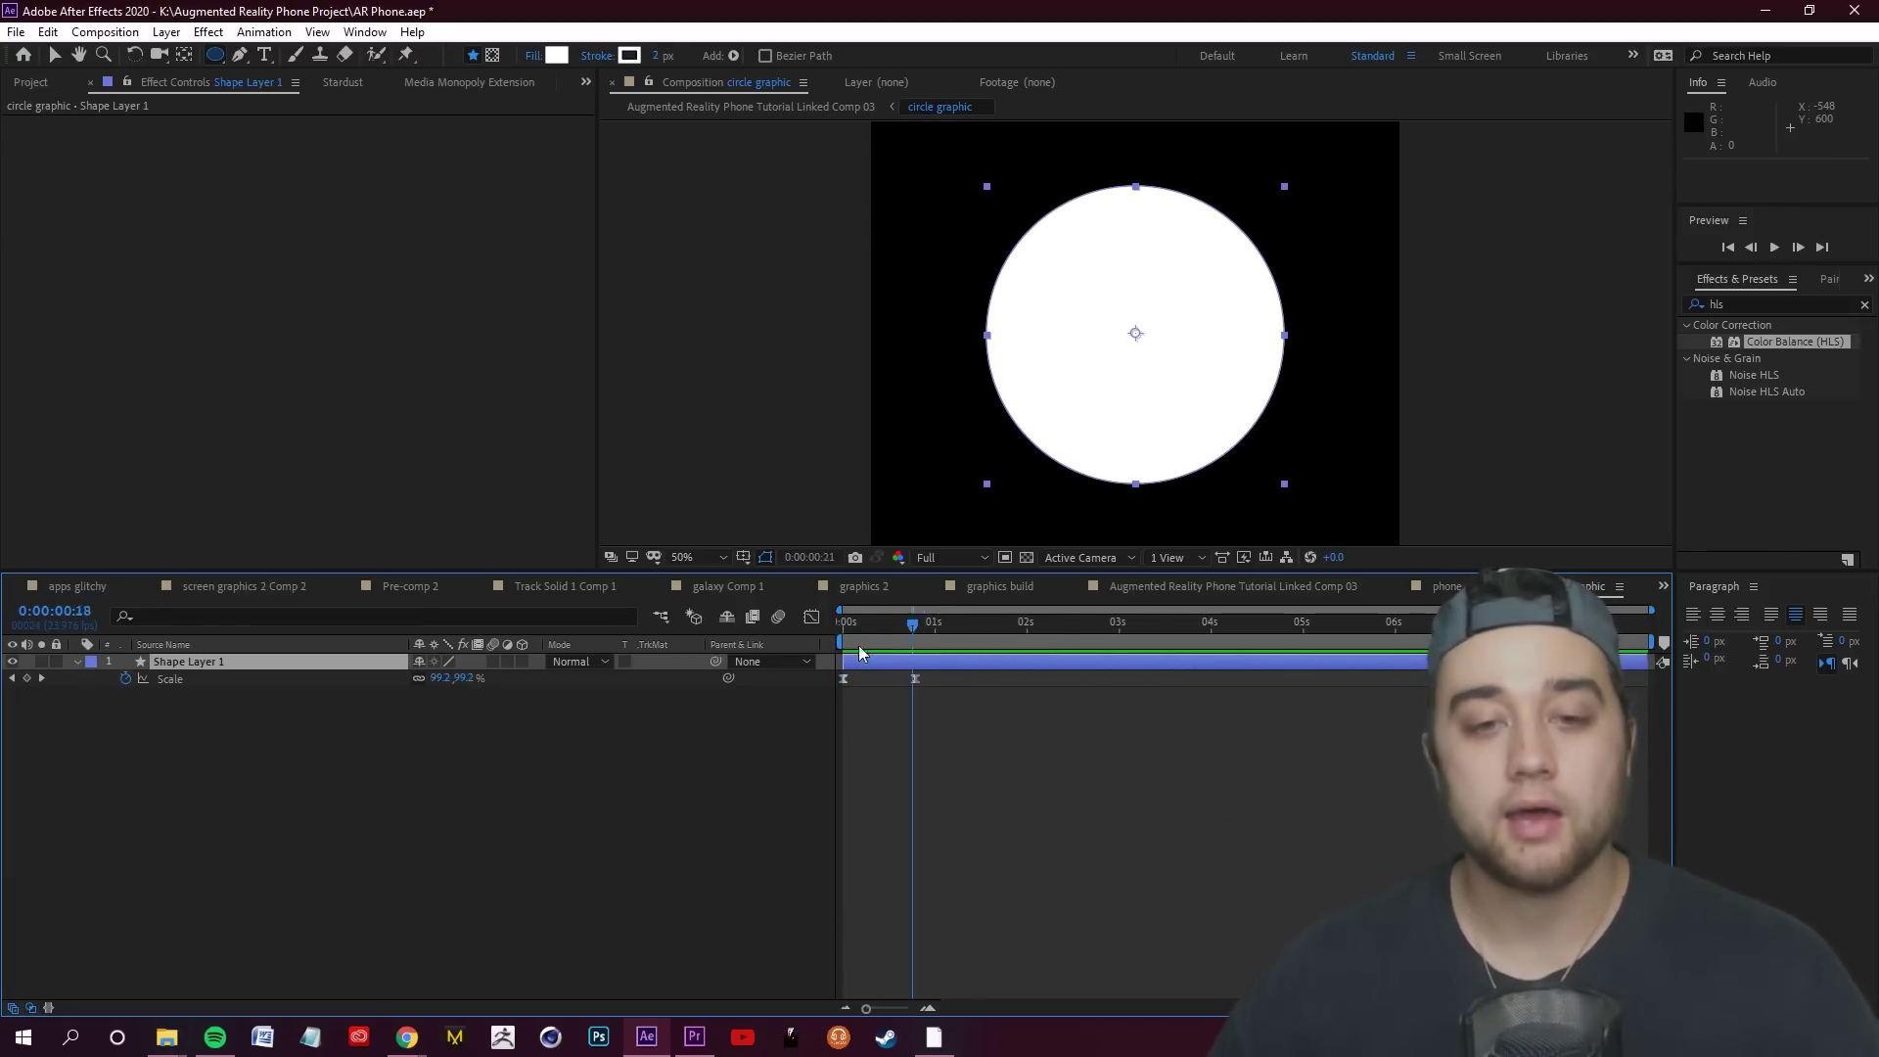
pyautogui.press('space')
pyautogui.press('space')
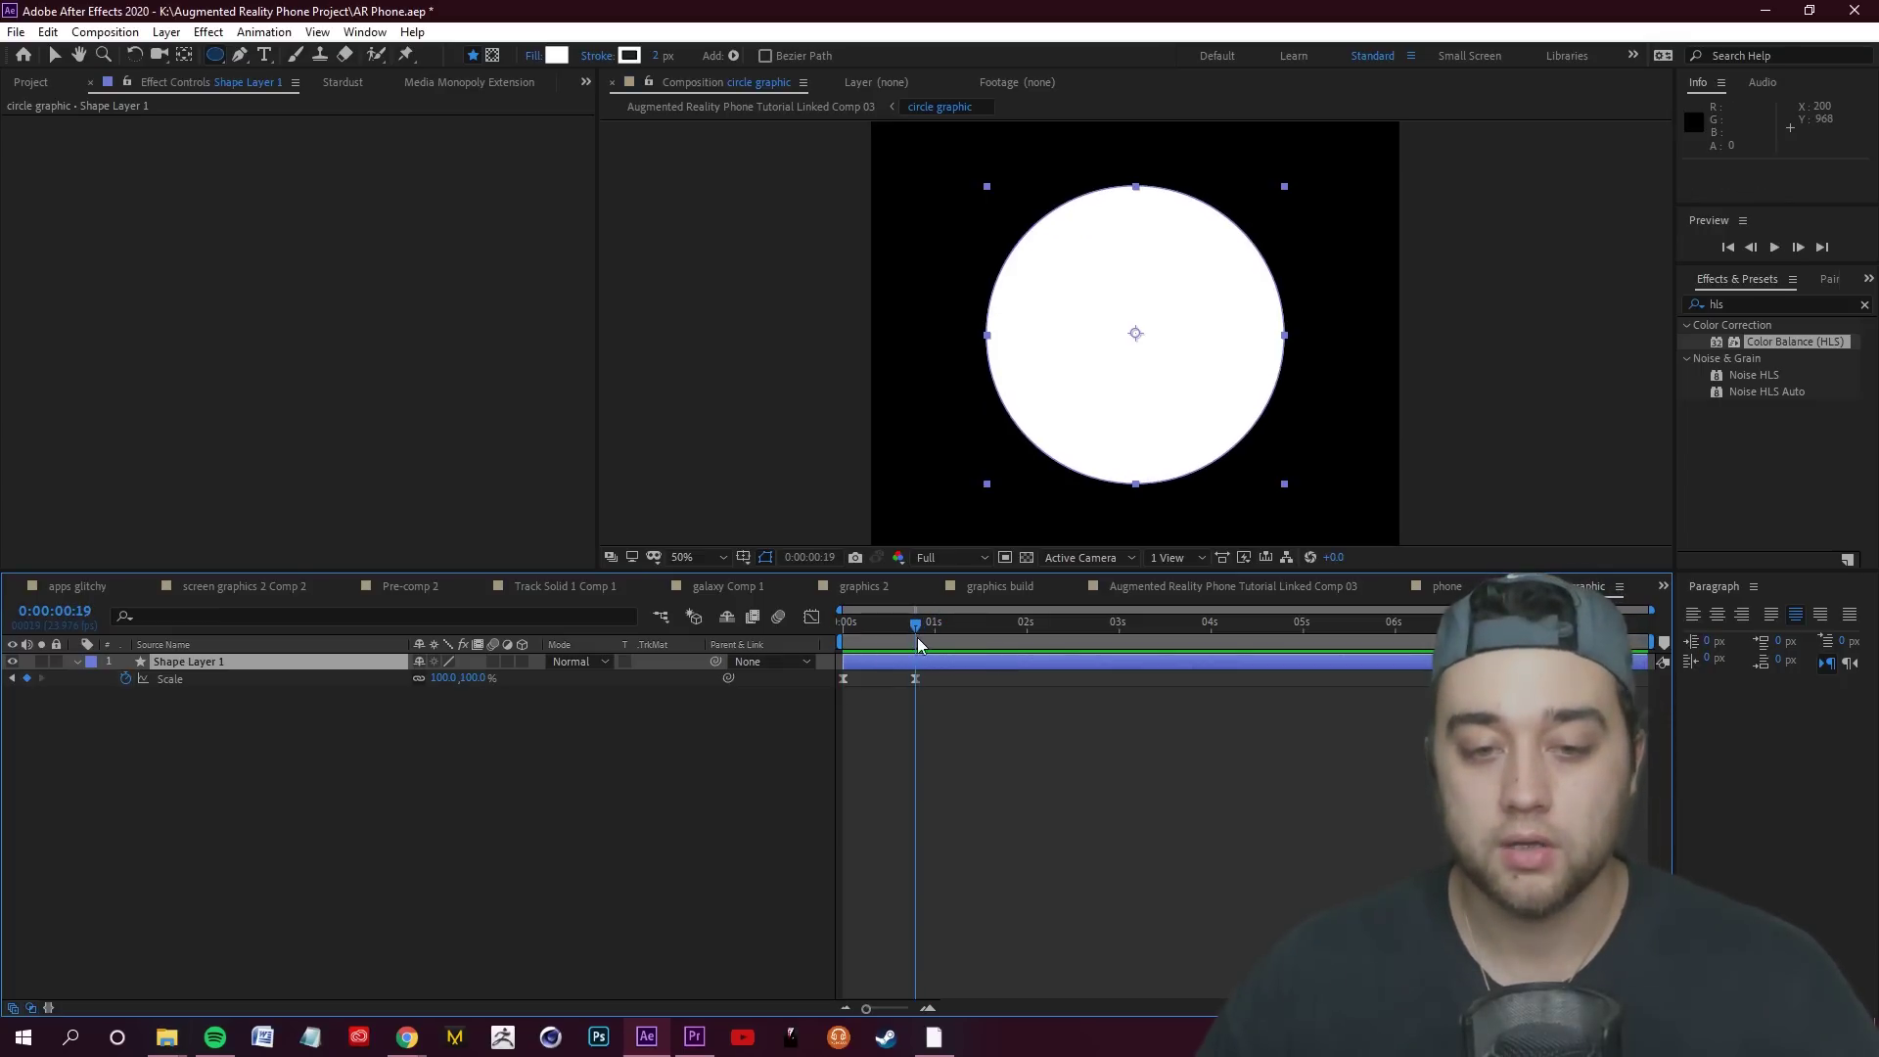
# Reduce the circle's ending Scale keyframe at frame 19 to 77%
pyautogui.moveTo(478, 682); pyautogui.dragTo(477, 695)
pyautogui.click(476, 695)
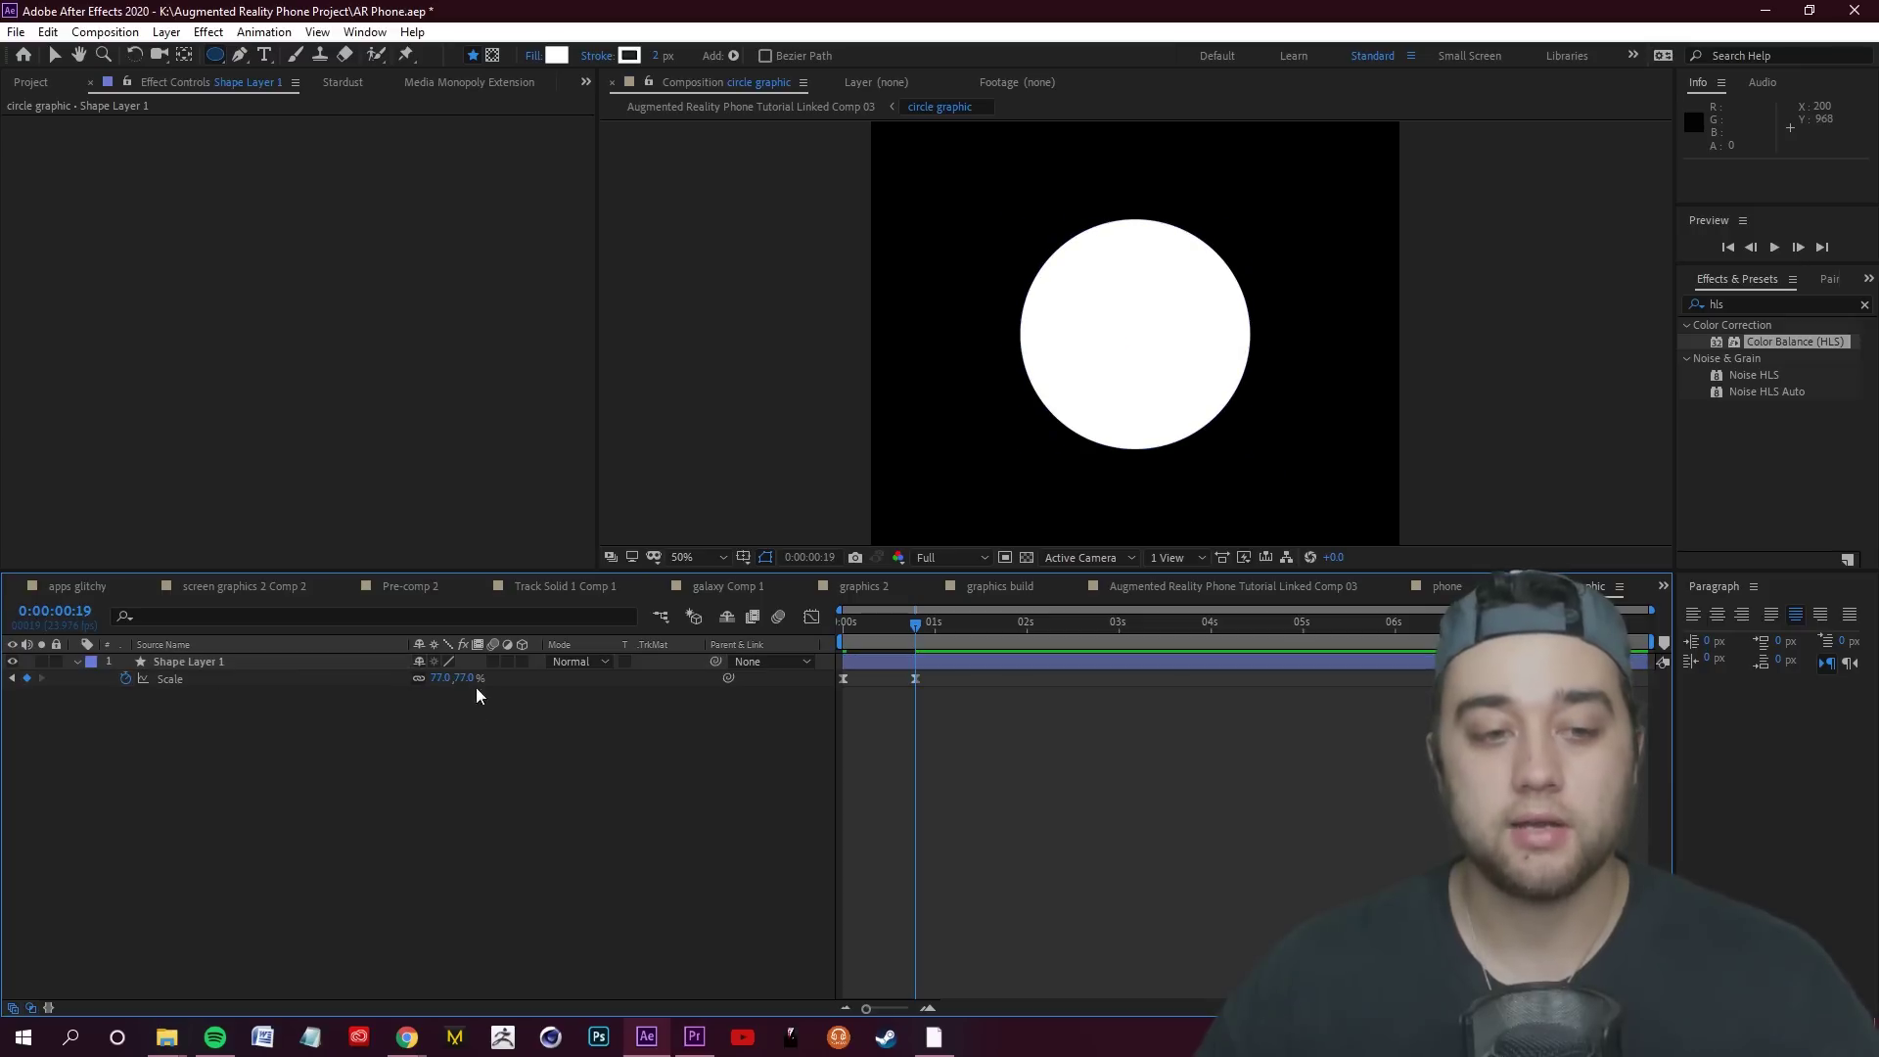
pyautogui.press('space')
pyautogui.click(937, 640)
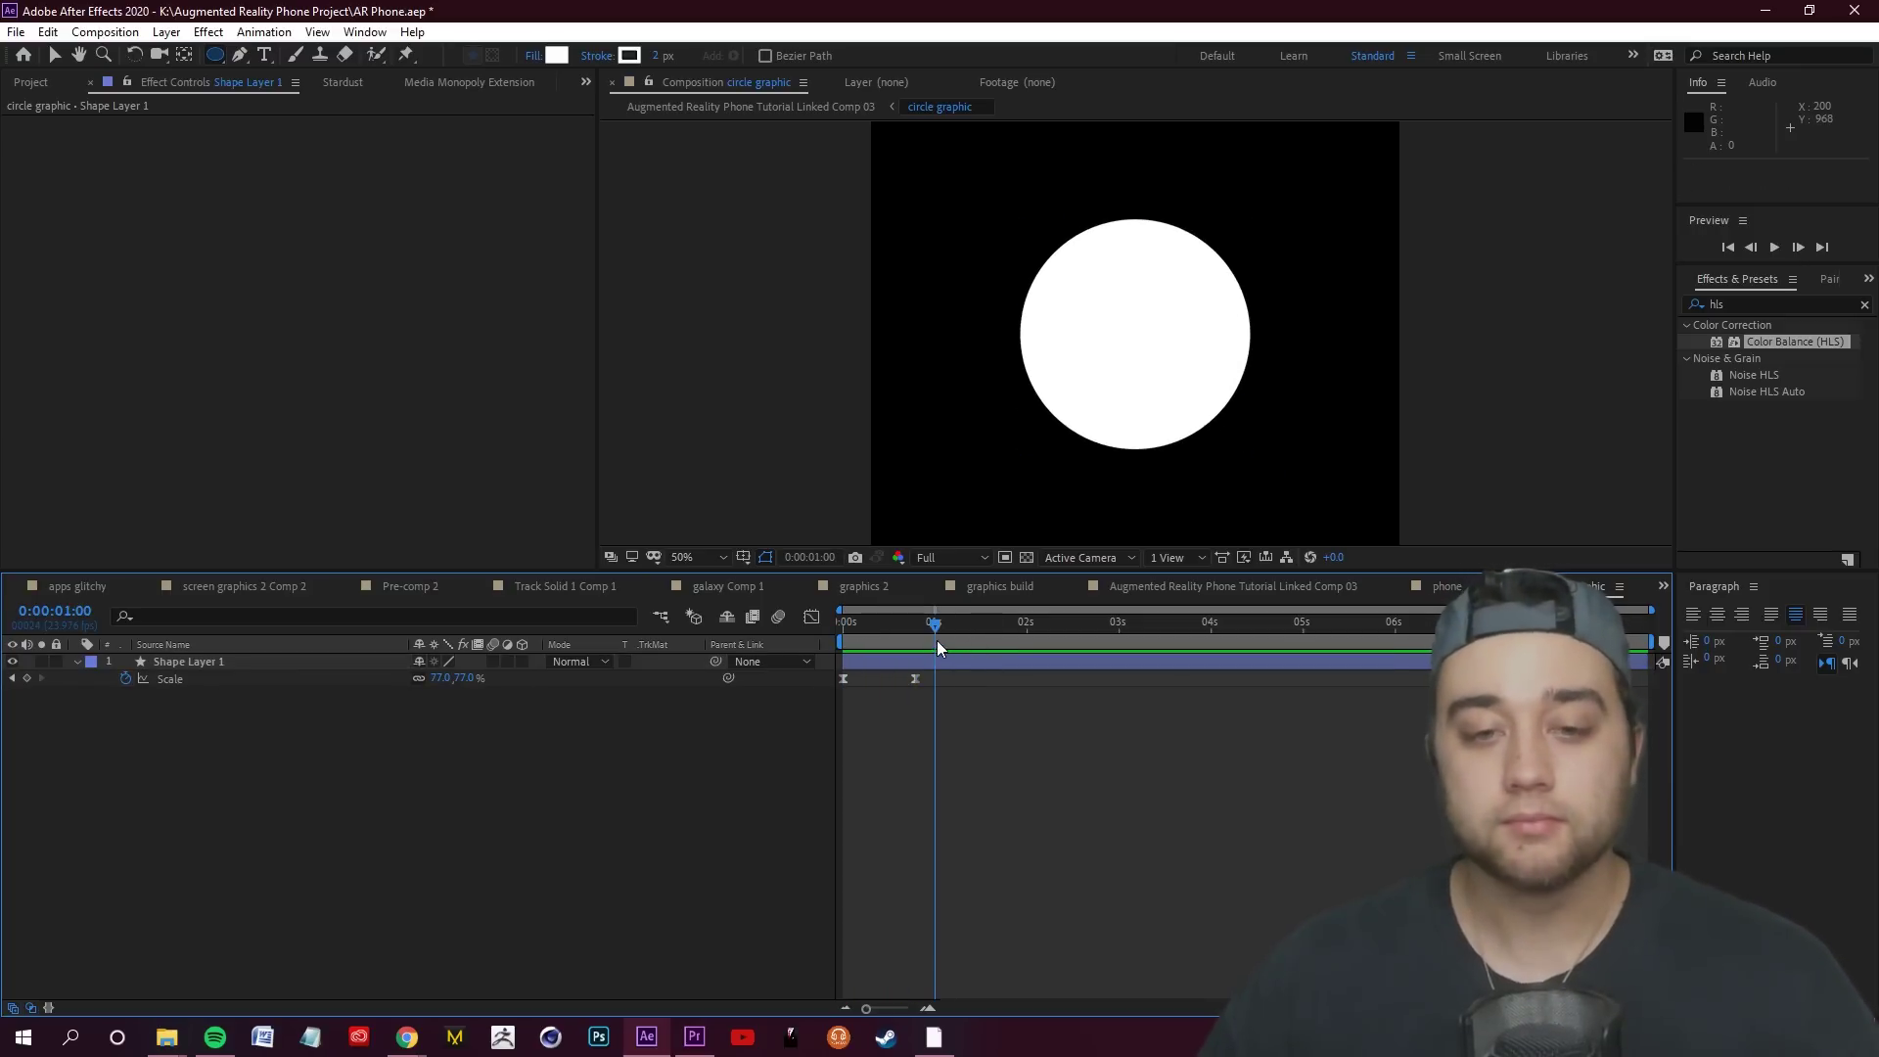
# Duplicate the circle's shape layer and rename the copy "rings"
pyautogui.hotkey('ctrl', 'a')
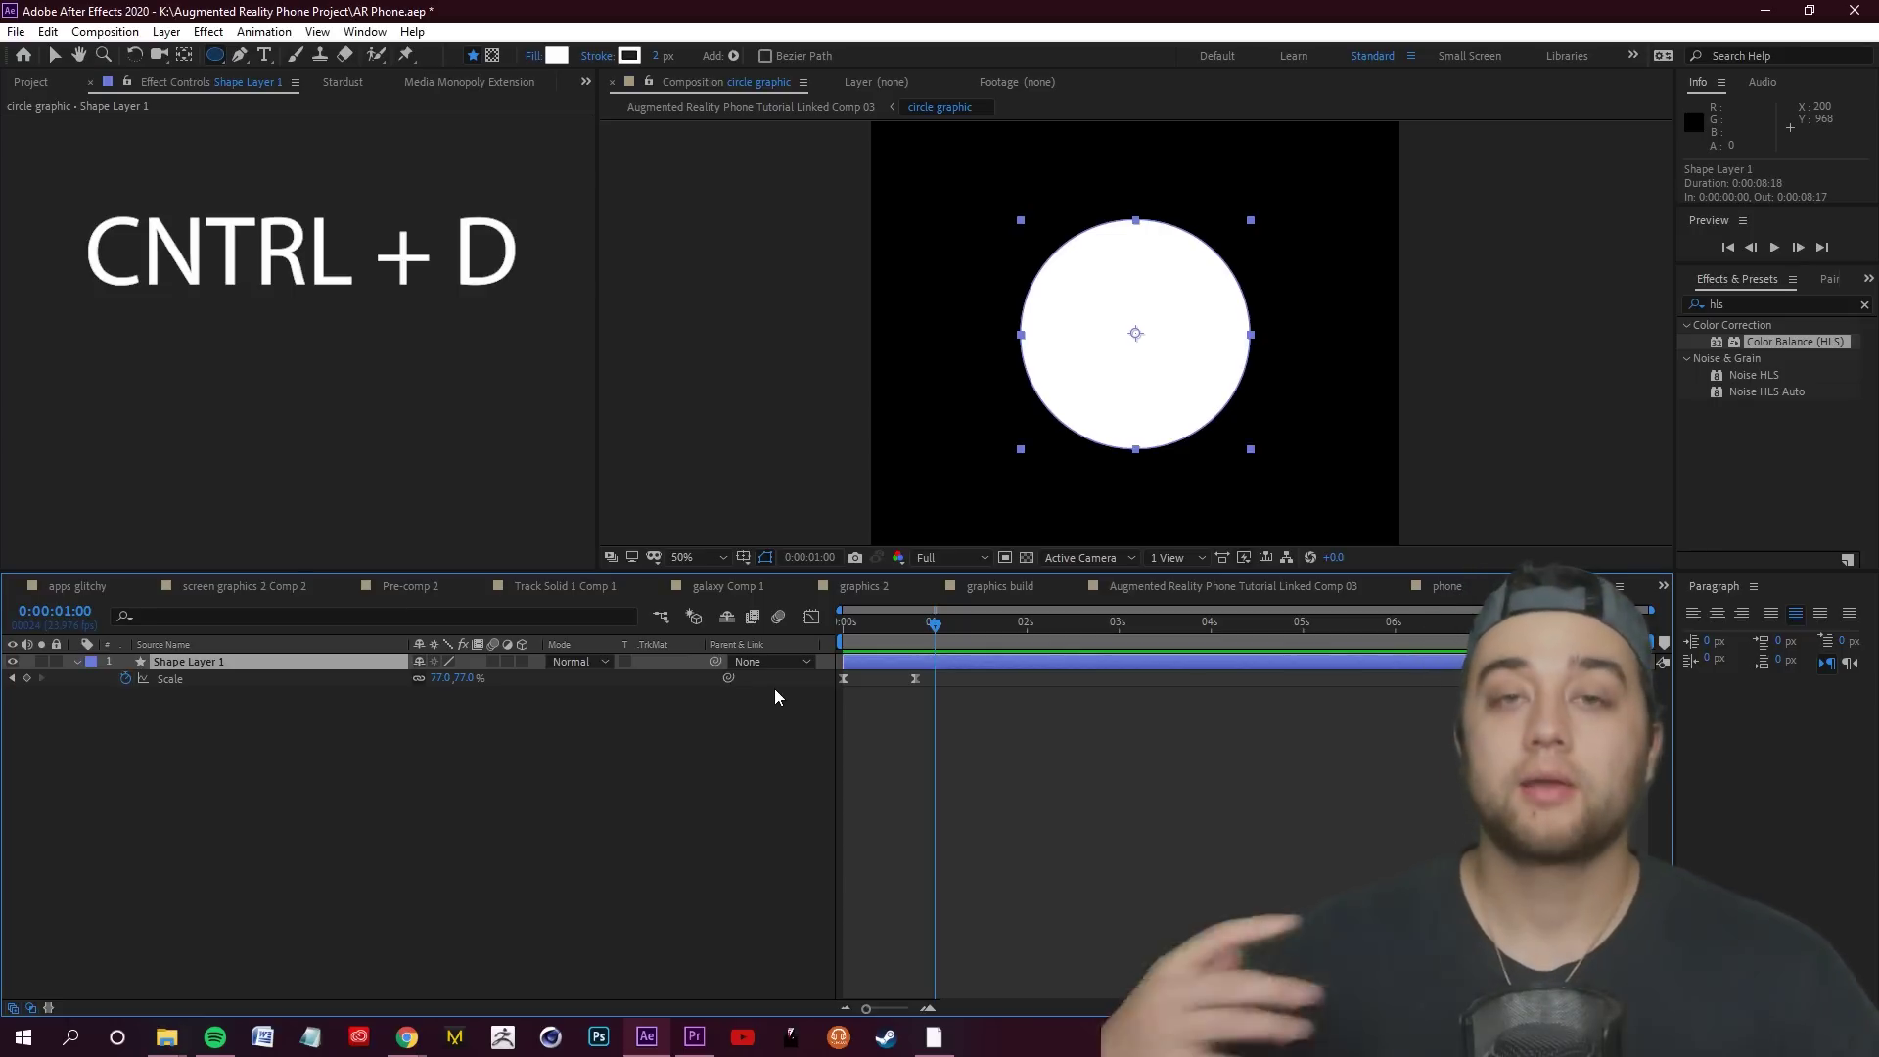
pyautogui.hotkey('ctrl', 'd')
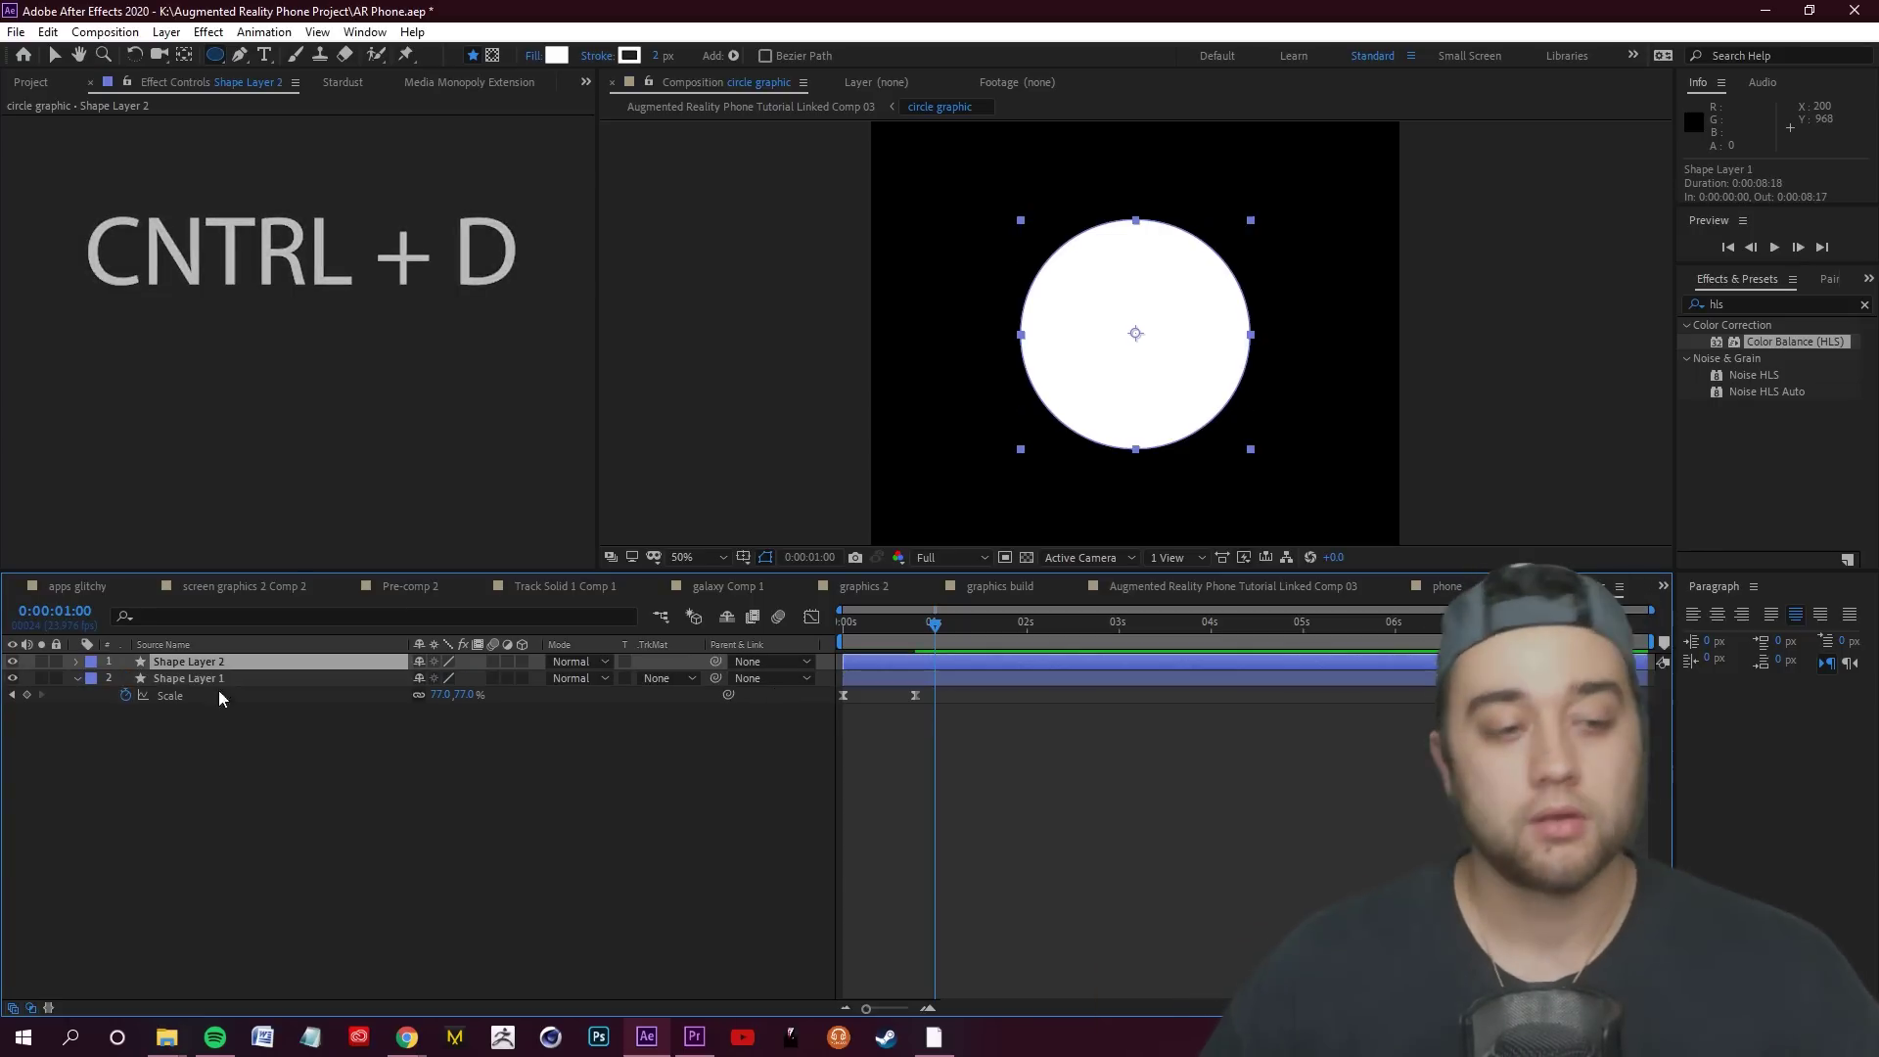
pyautogui.click(76, 678)
pyautogui.rightClick(216, 663)
pyautogui.click(249, 633)
pyautogui.write('rings')
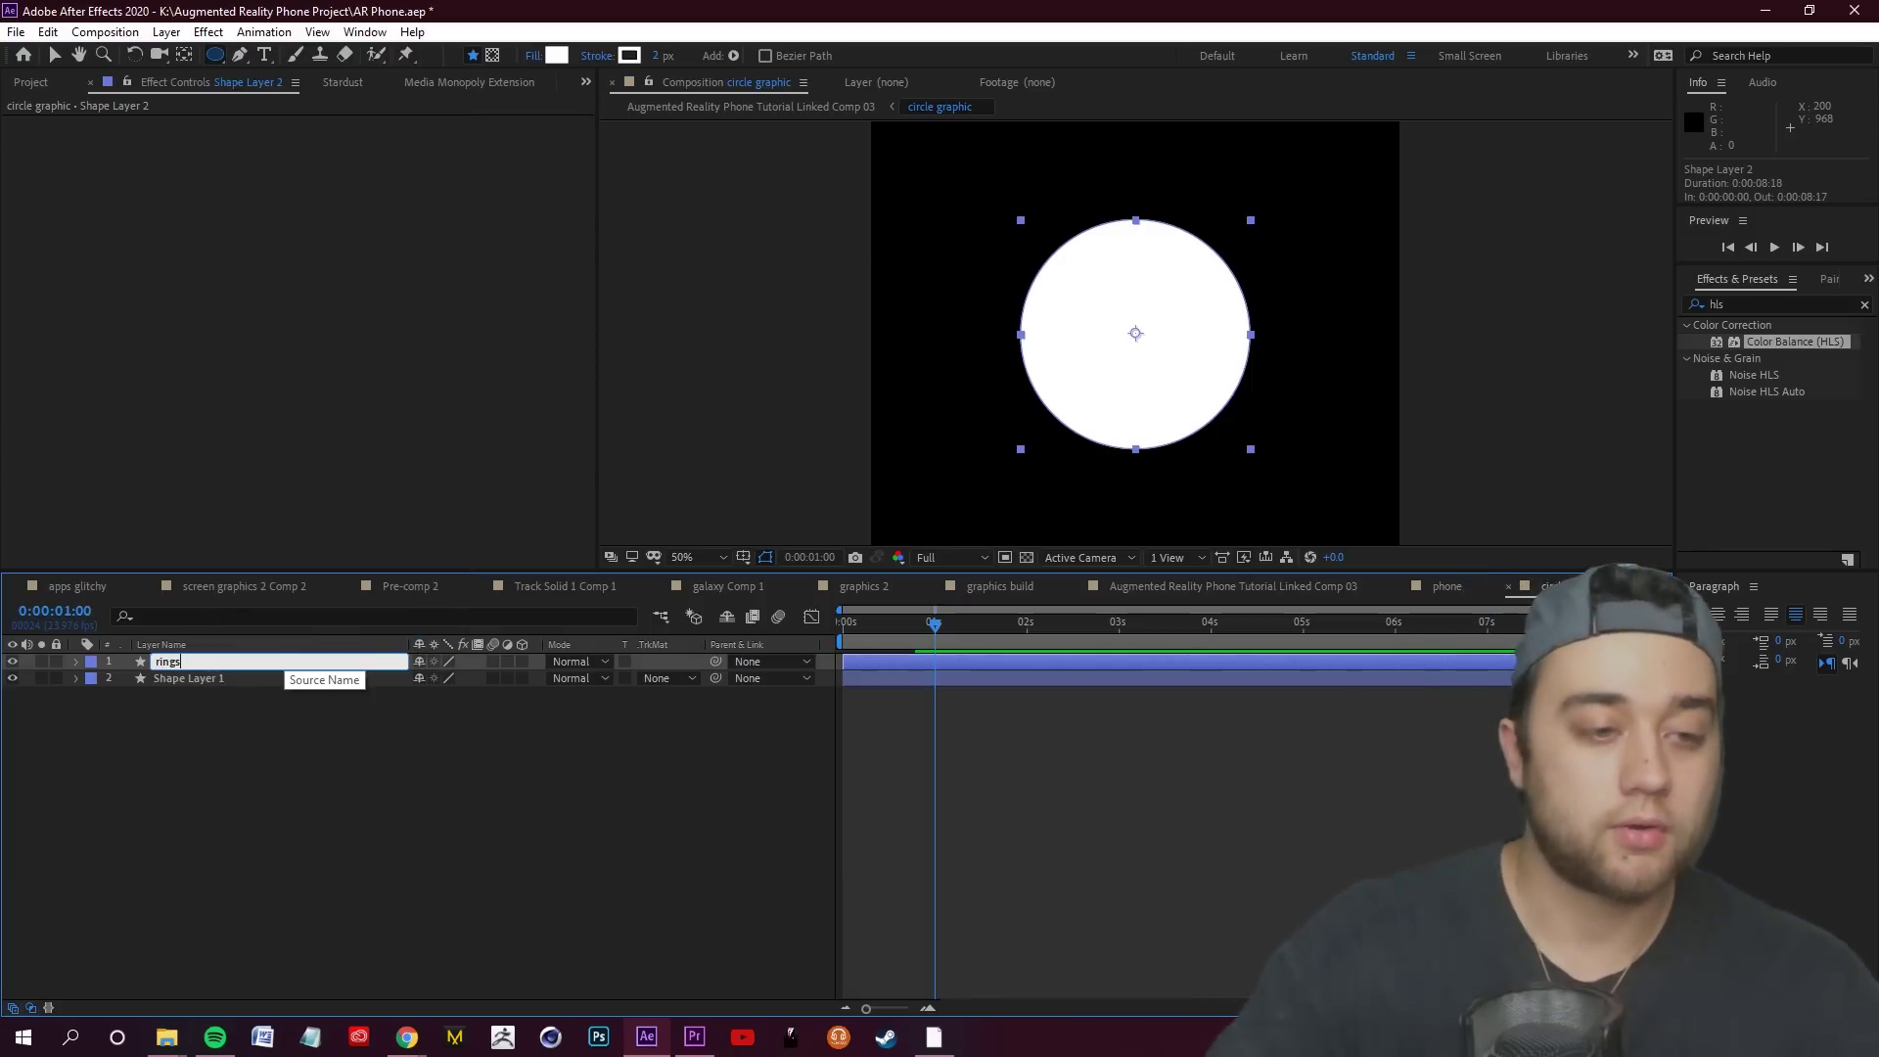
pyautogui.click(272, 738)
# Turn off the ellipse fill in the rings layer so that only its stroke is drawn
pyautogui.click(76, 663)
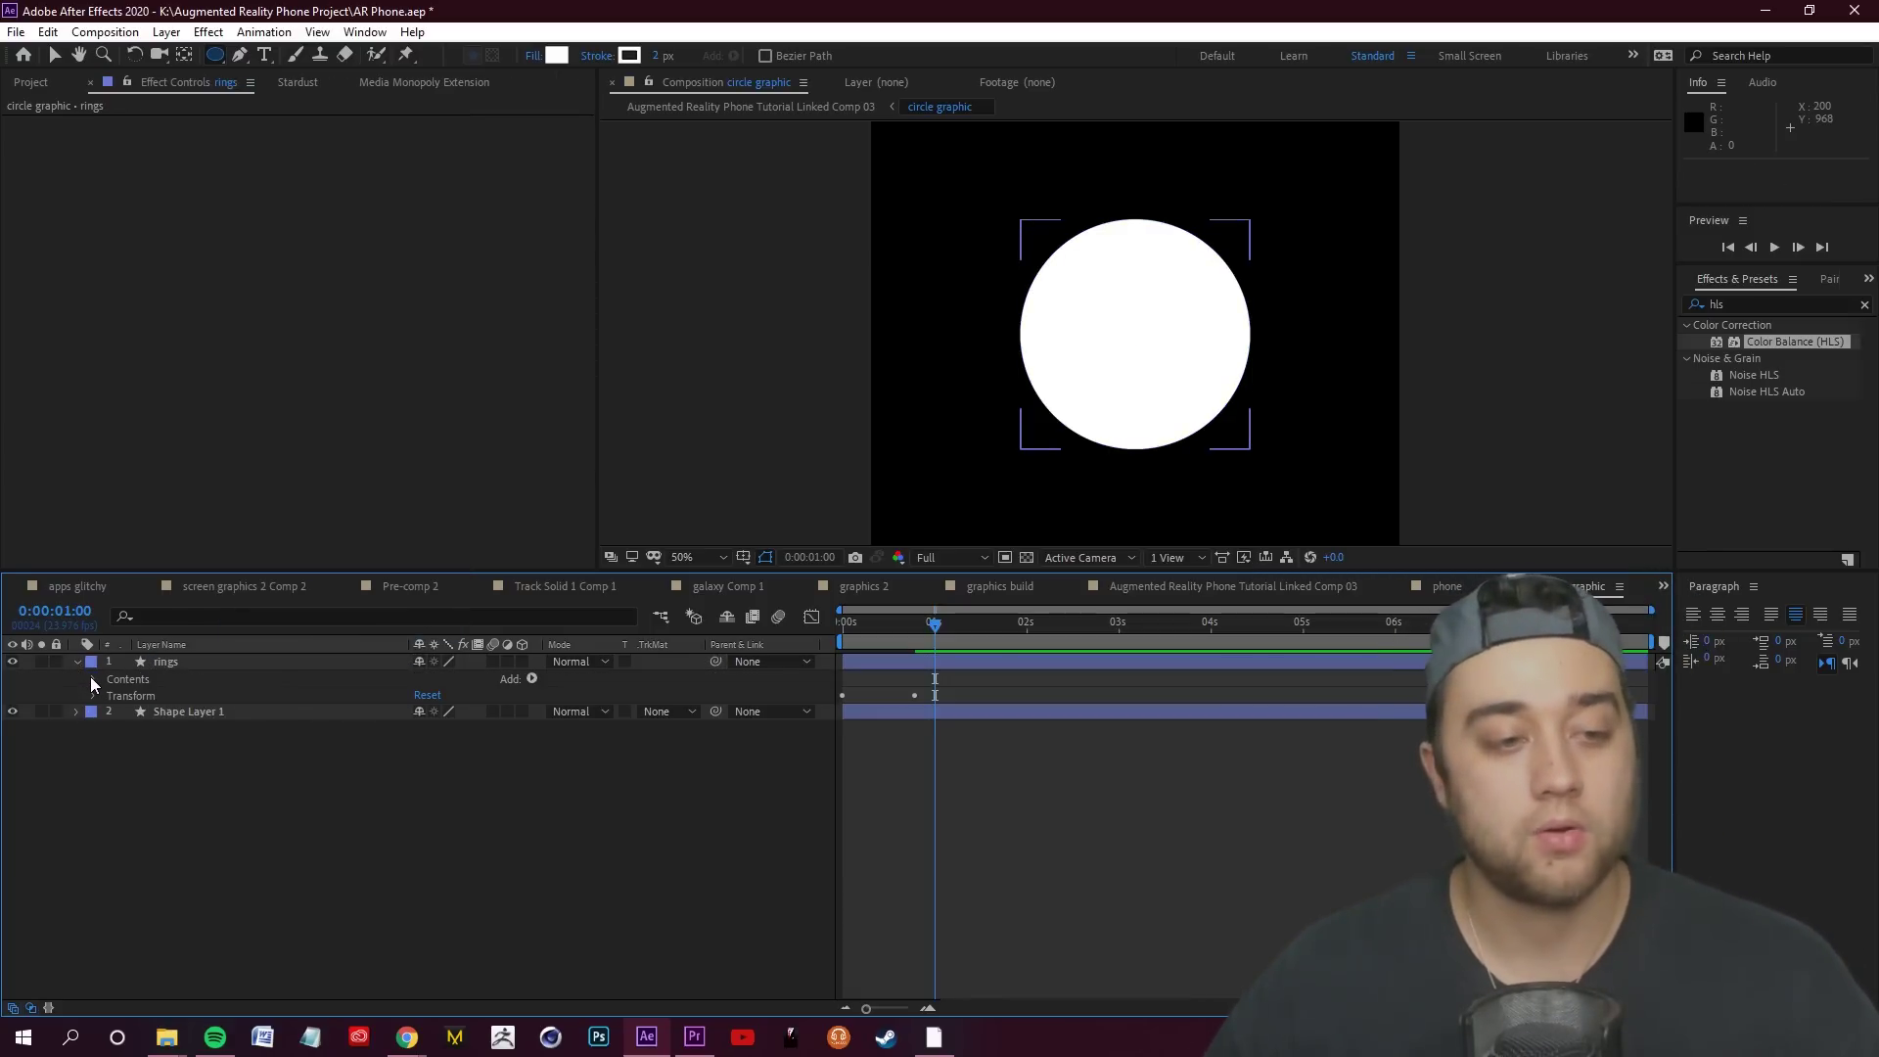
pyautogui.click(93, 679)
pyautogui.click(110, 695)
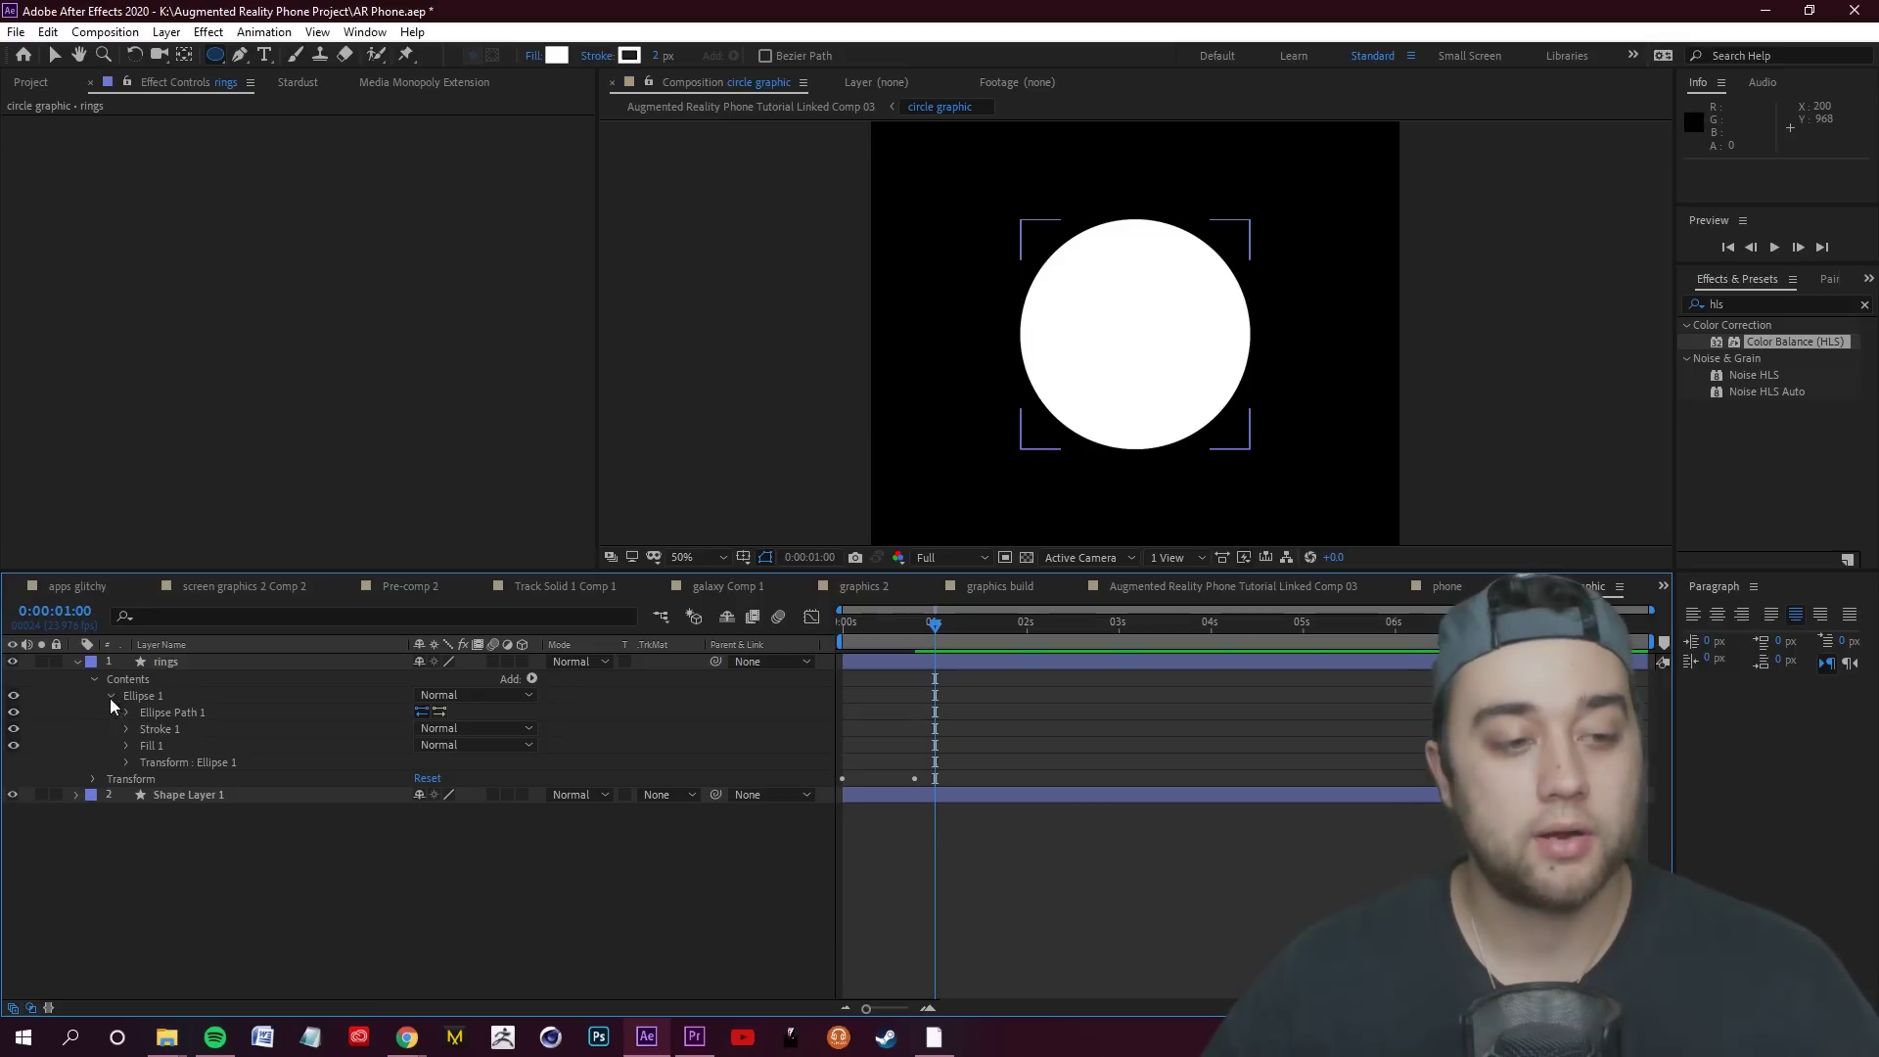
pyautogui.click(168, 728)
pyautogui.click(162, 744)
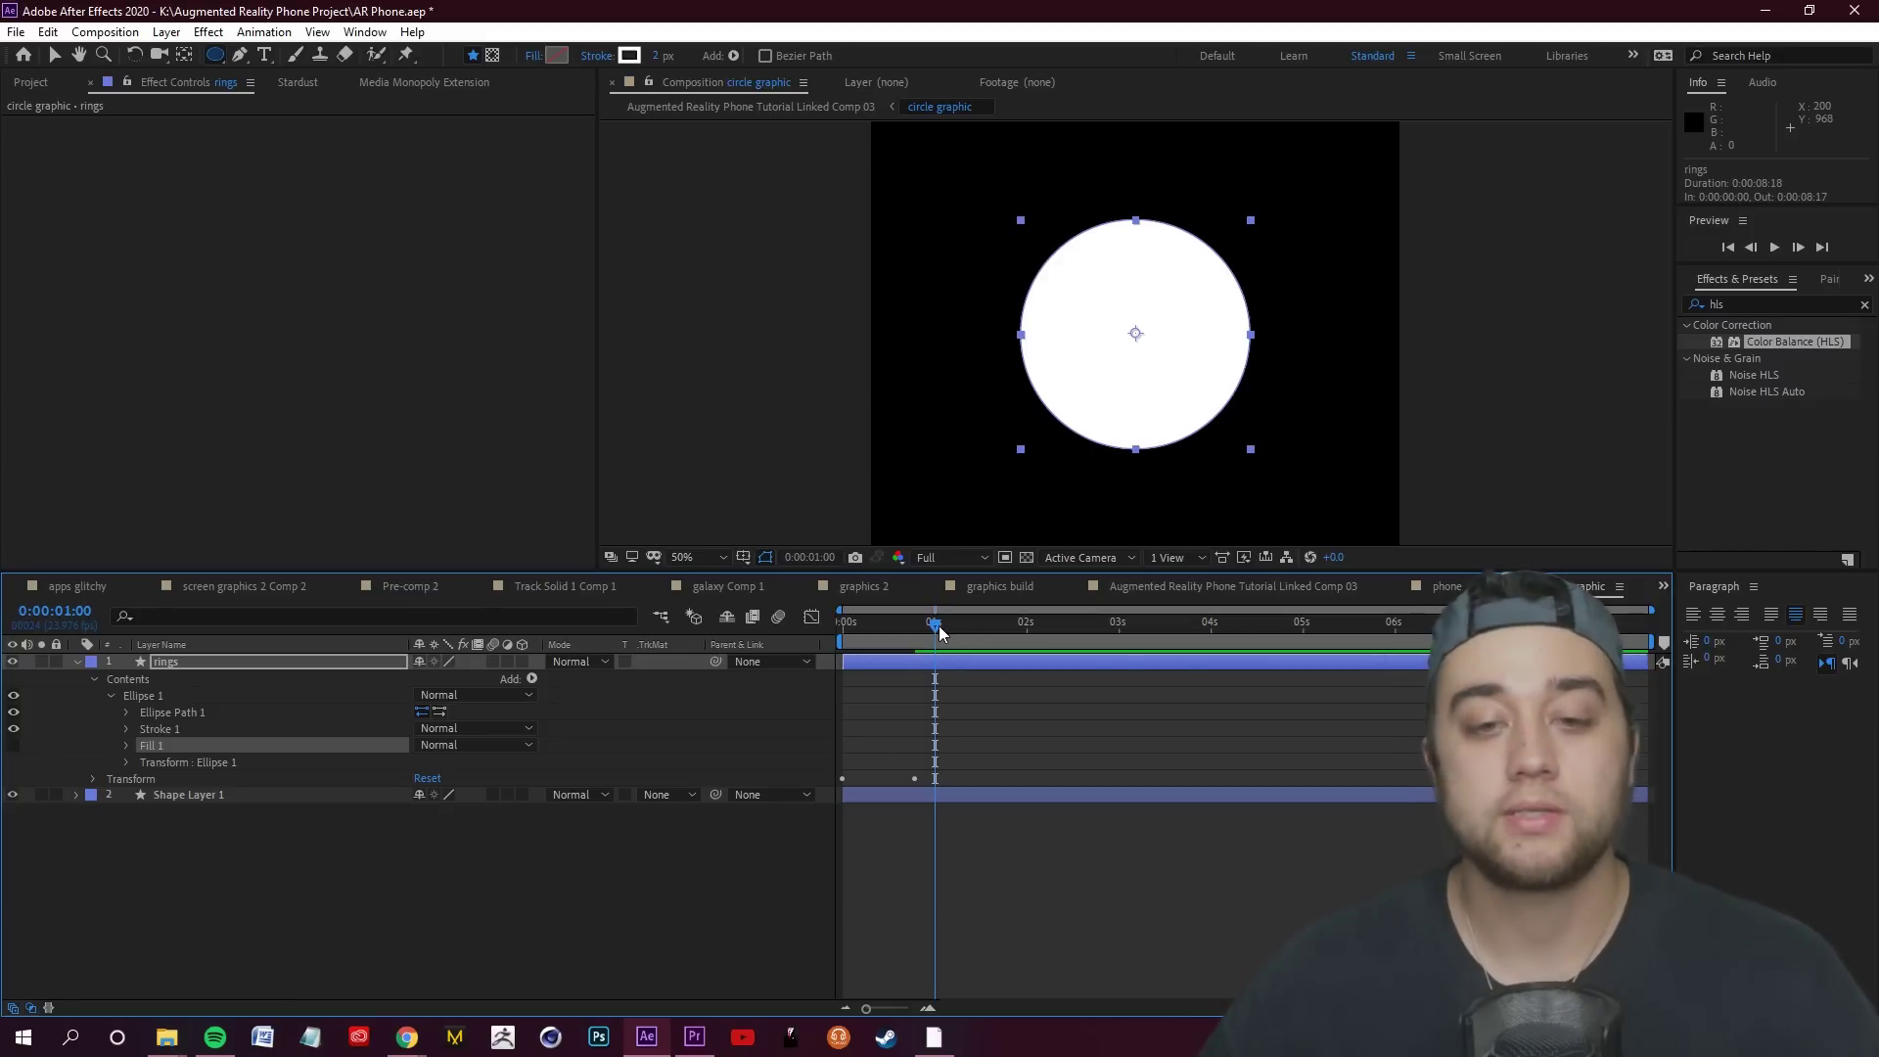
# Set the rings layer's ending Scale keyframe at frame 19 to 96% and preview the animation
pyautogui.moveTo(928, 634); pyautogui.dragTo(915, 634)
pyautogui.click(218, 661)
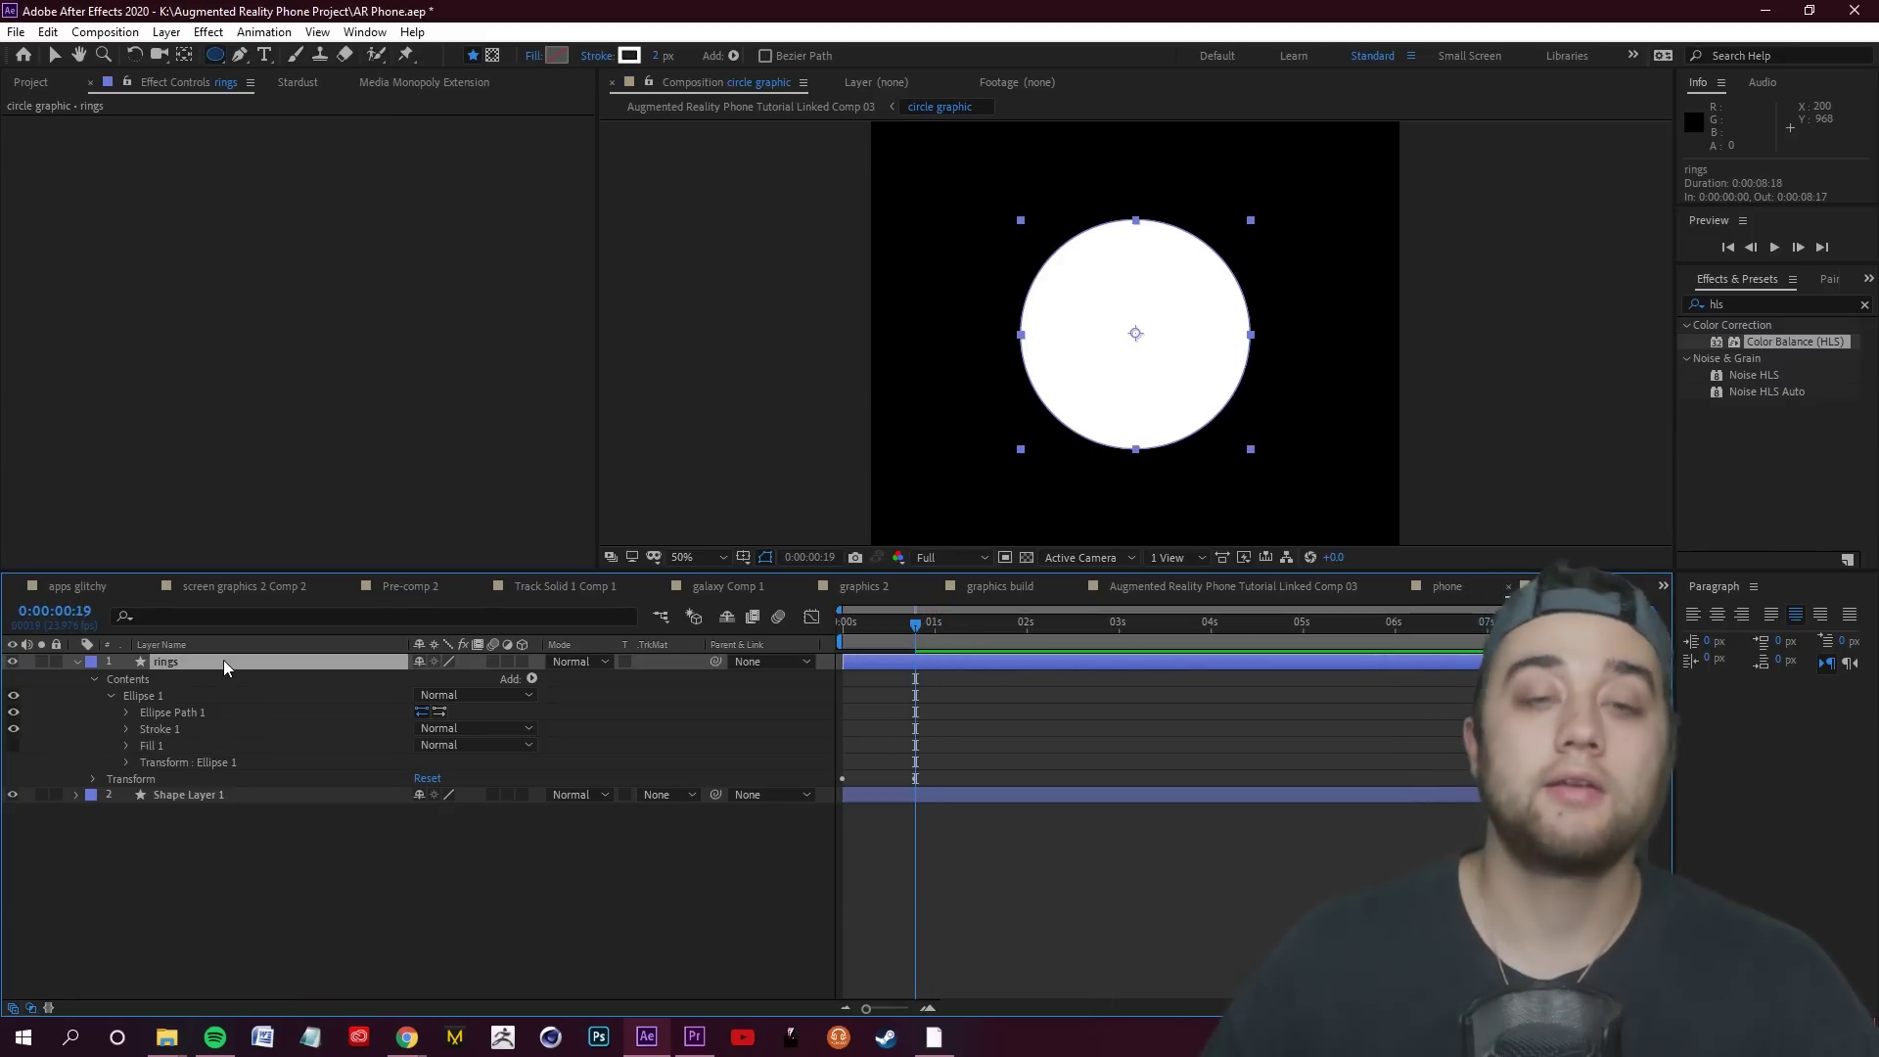
pyautogui.press('u')
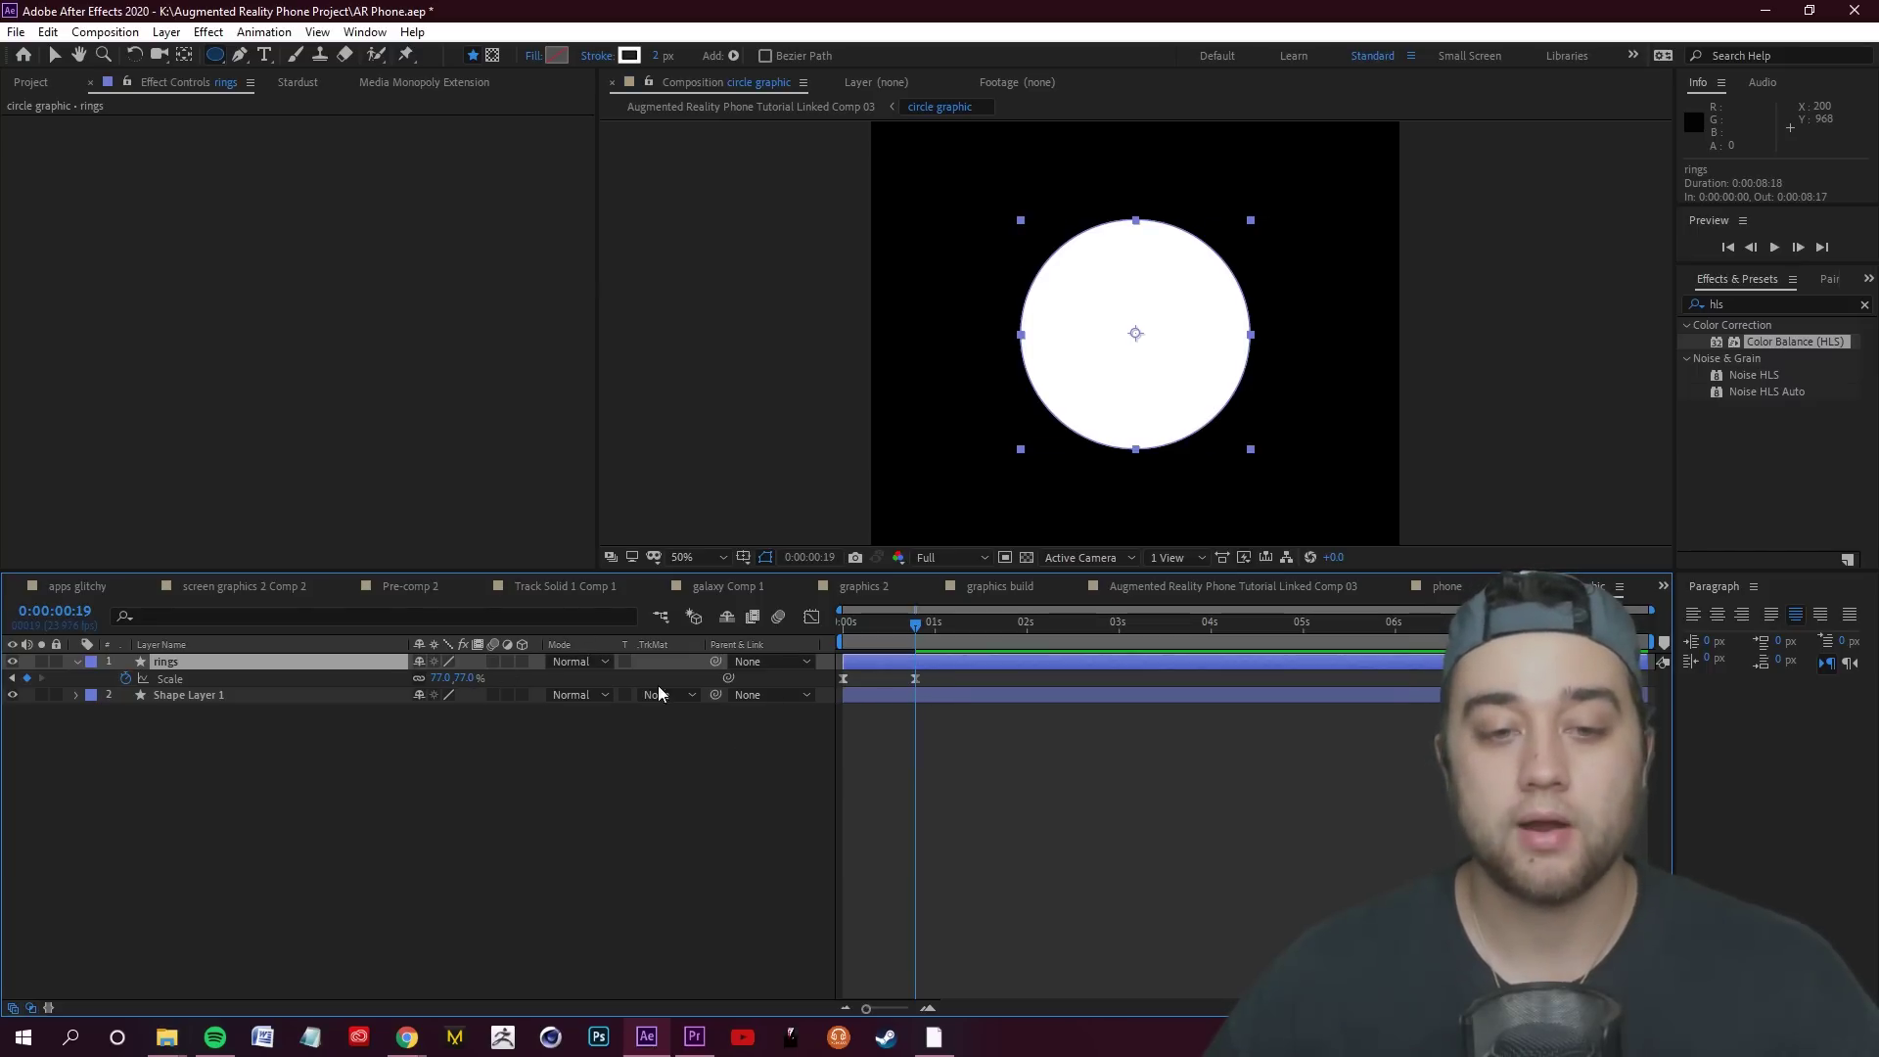
pyautogui.moveTo(452, 677); pyautogui.dragTo(494, 677)
pyautogui.click(463, 834)
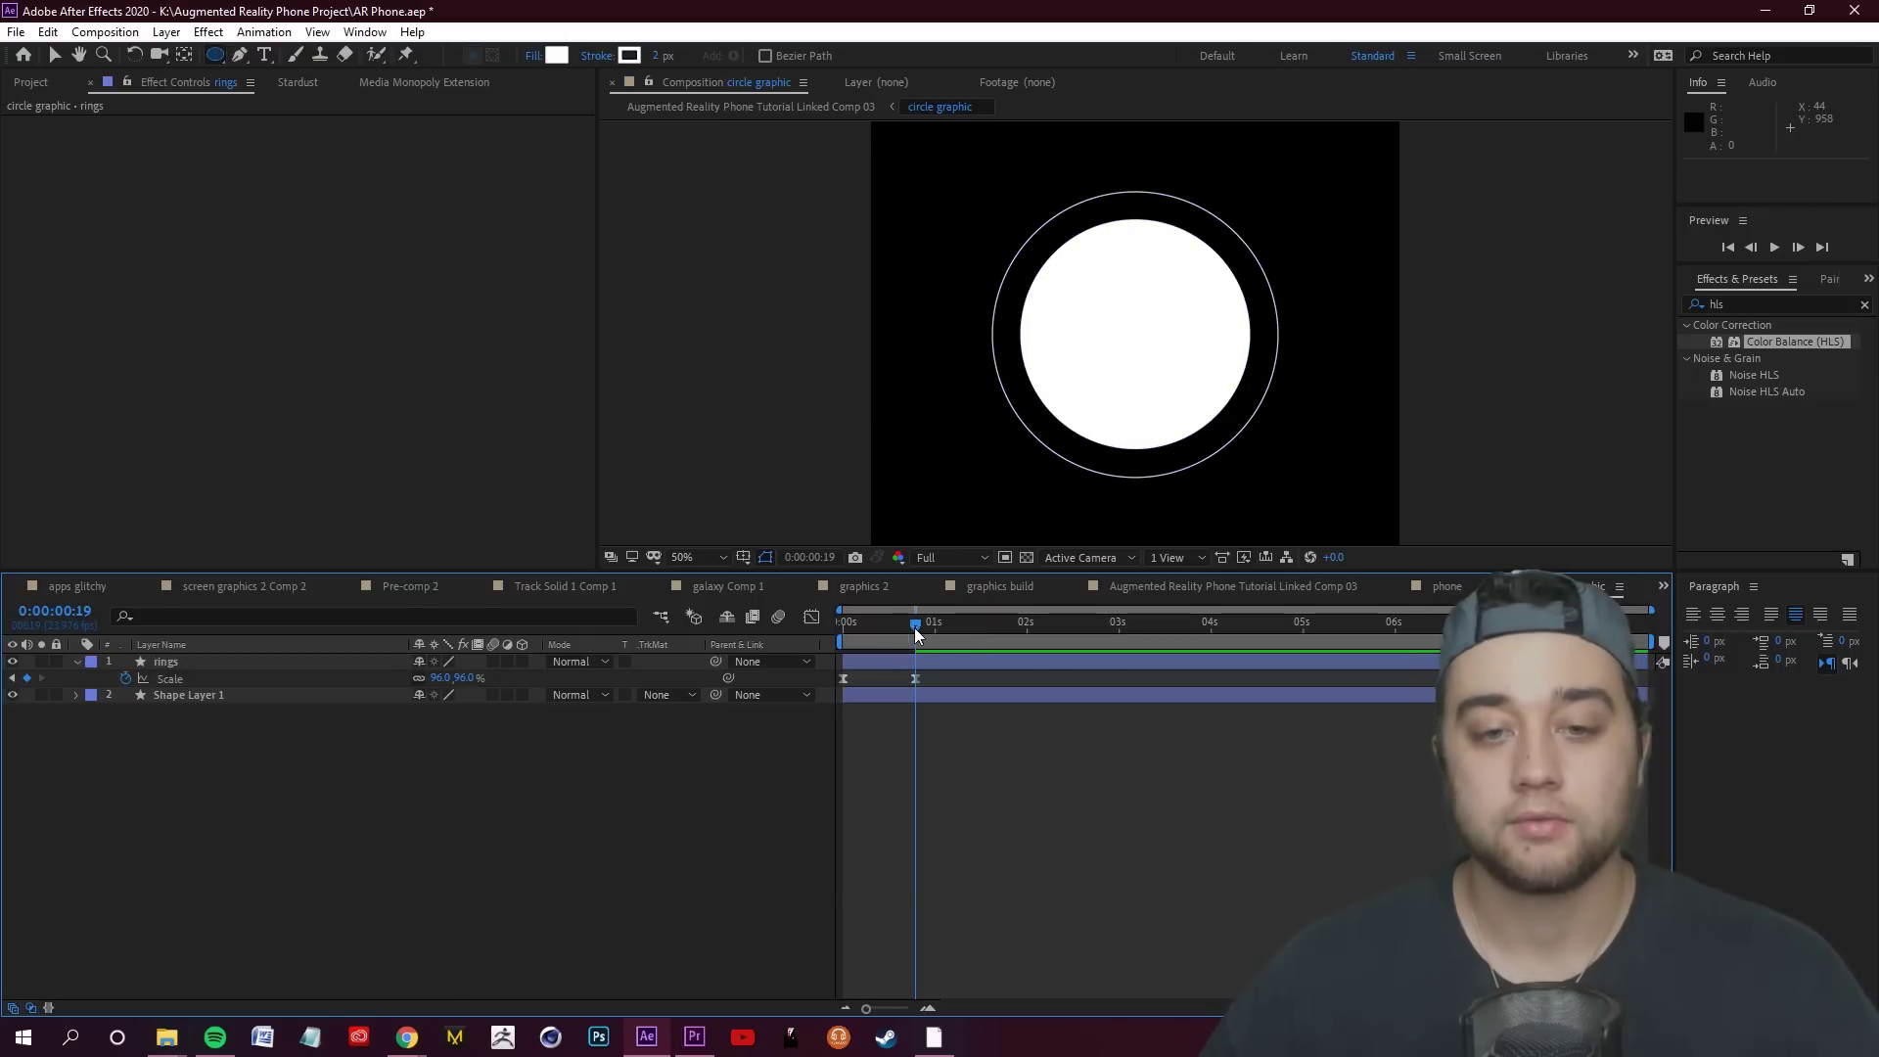
pyautogui.press('space')
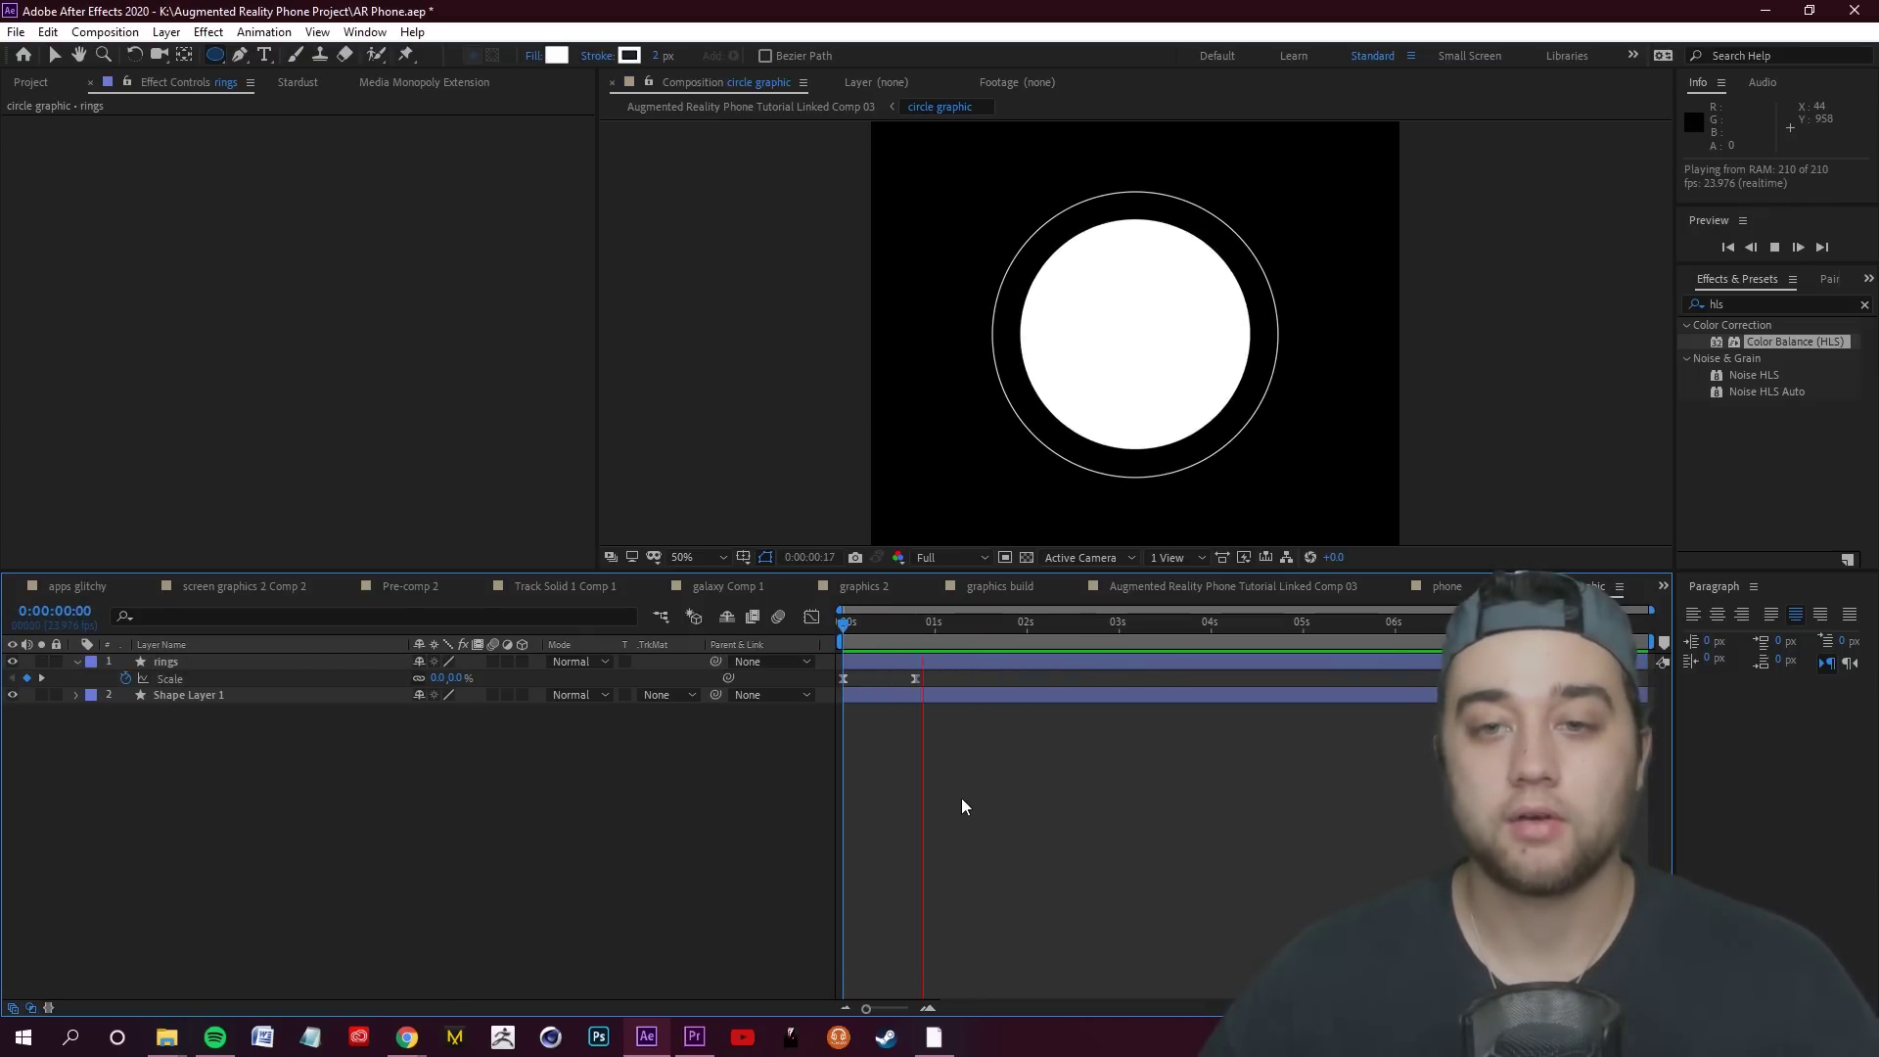
pyautogui.press('space')
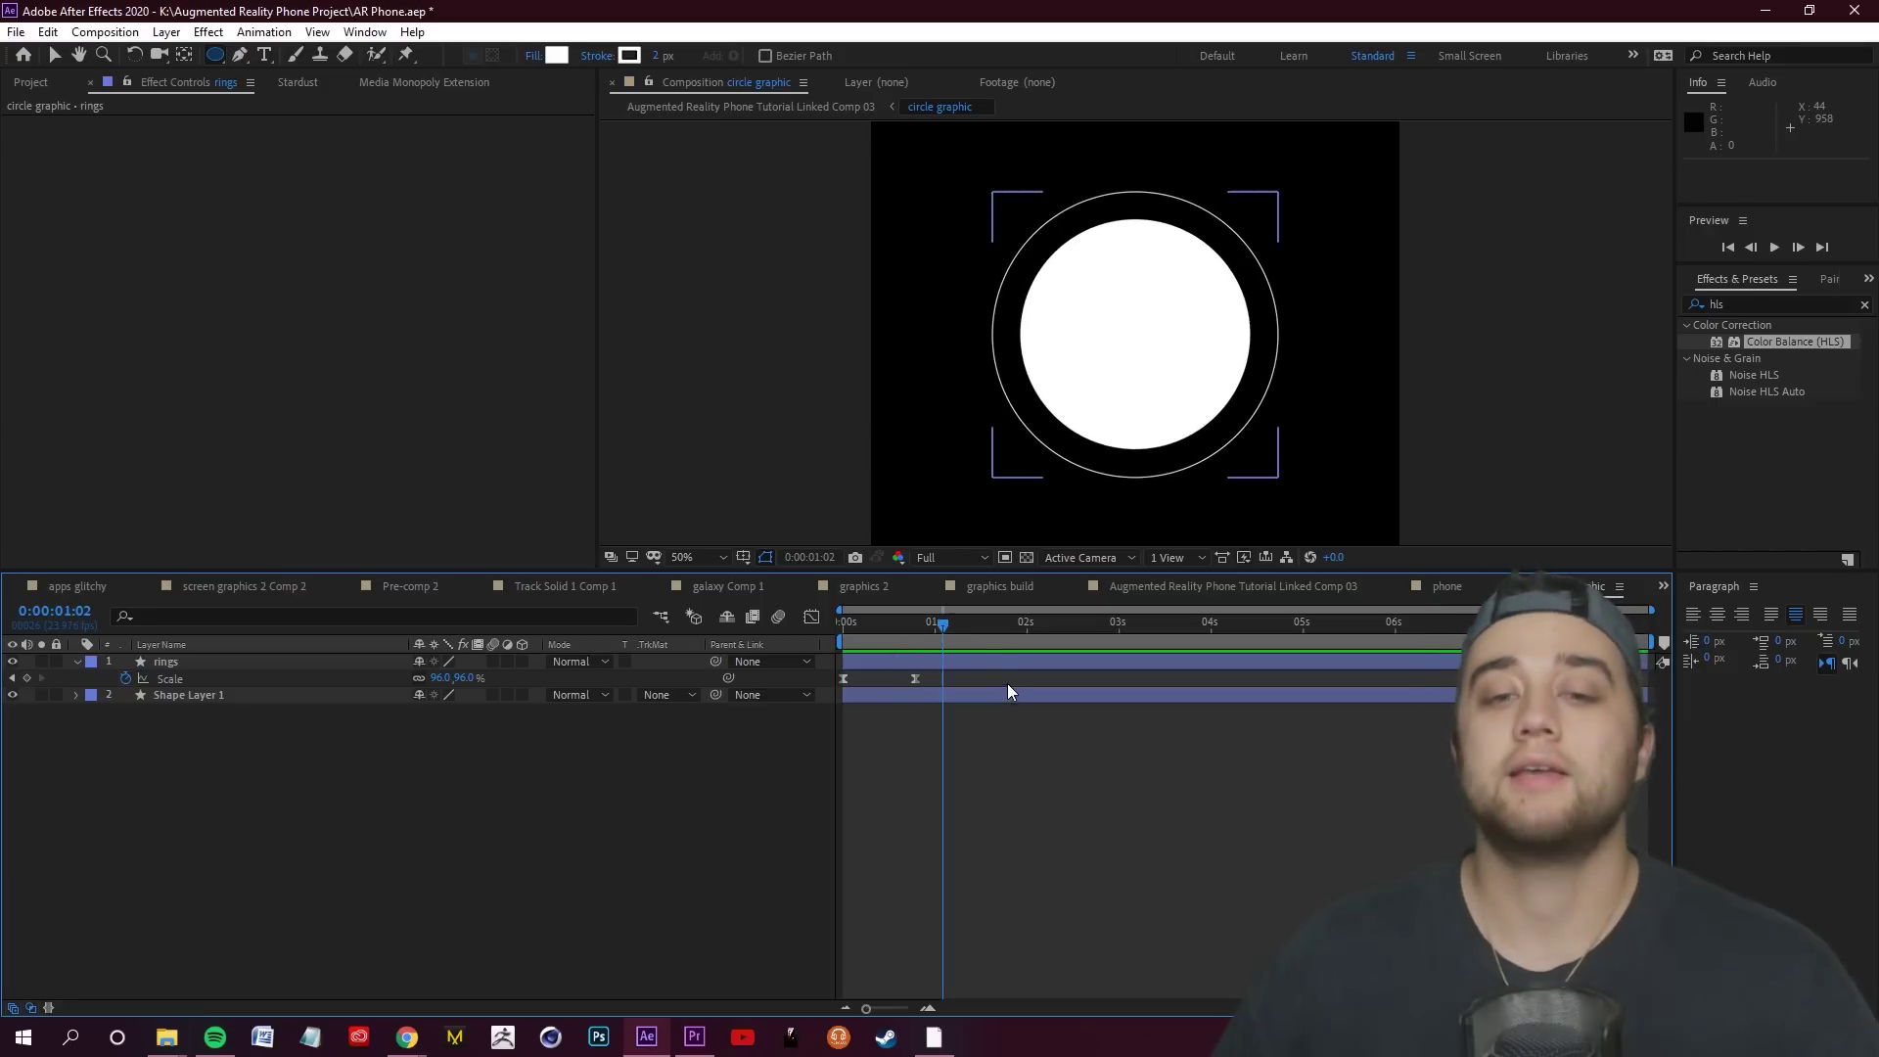
pyautogui.press('space')
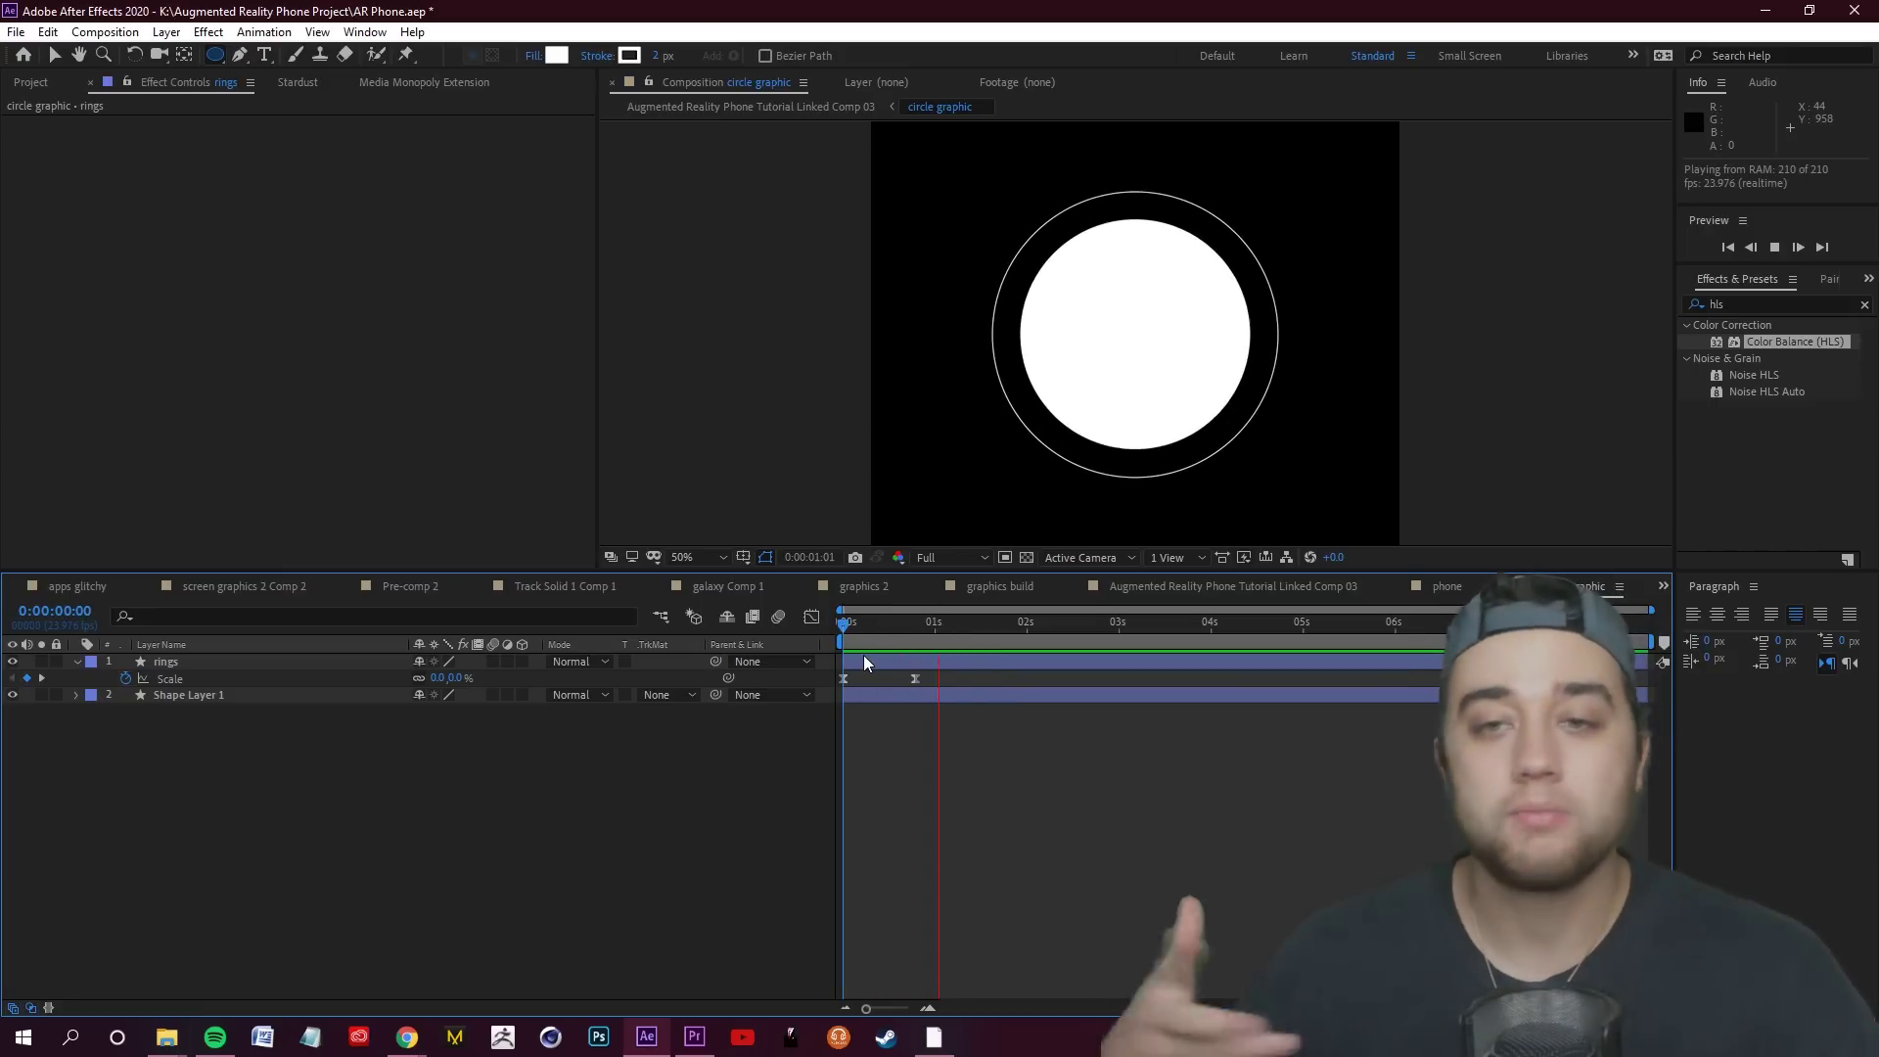
pyautogui.press('space')
# Turn off the ellipse fill of Shape Layer 1, leaving only its outline
pyautogui.press('j')
pyautogui.click(176, 695)
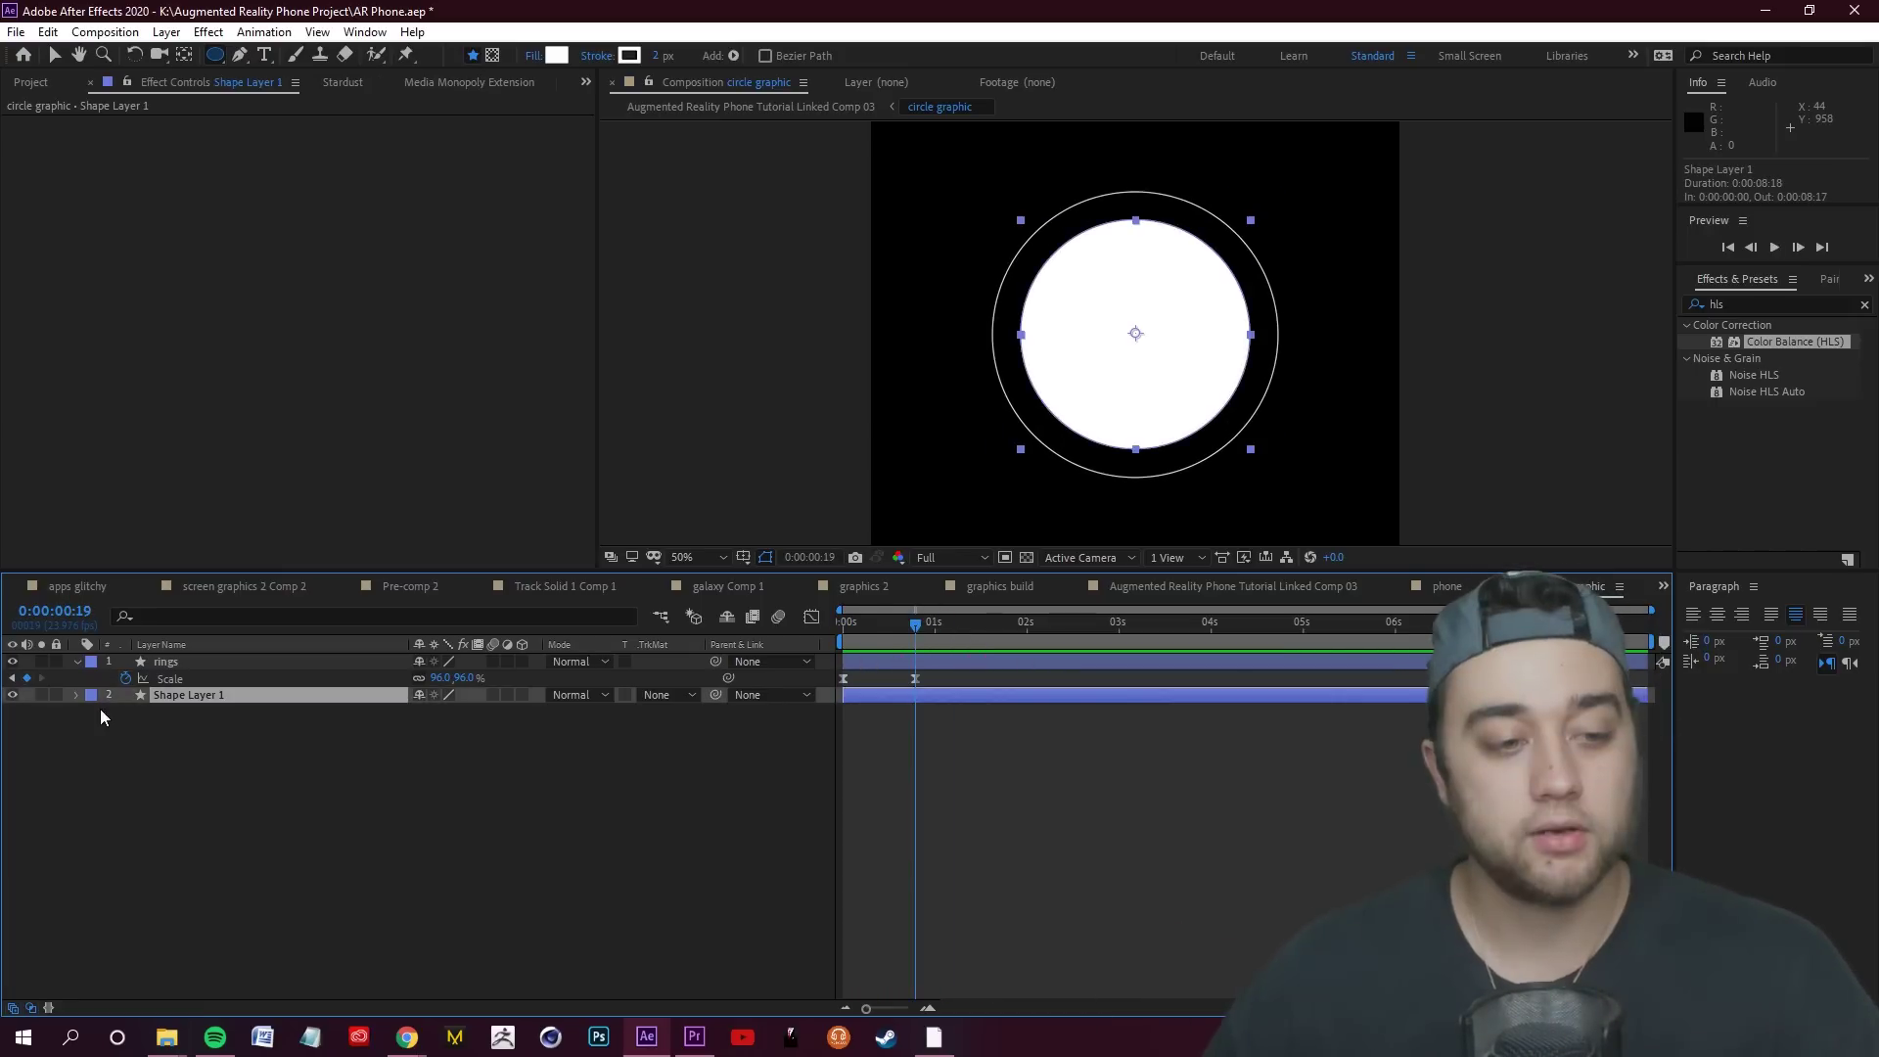
pyautogui.click(77, 695)
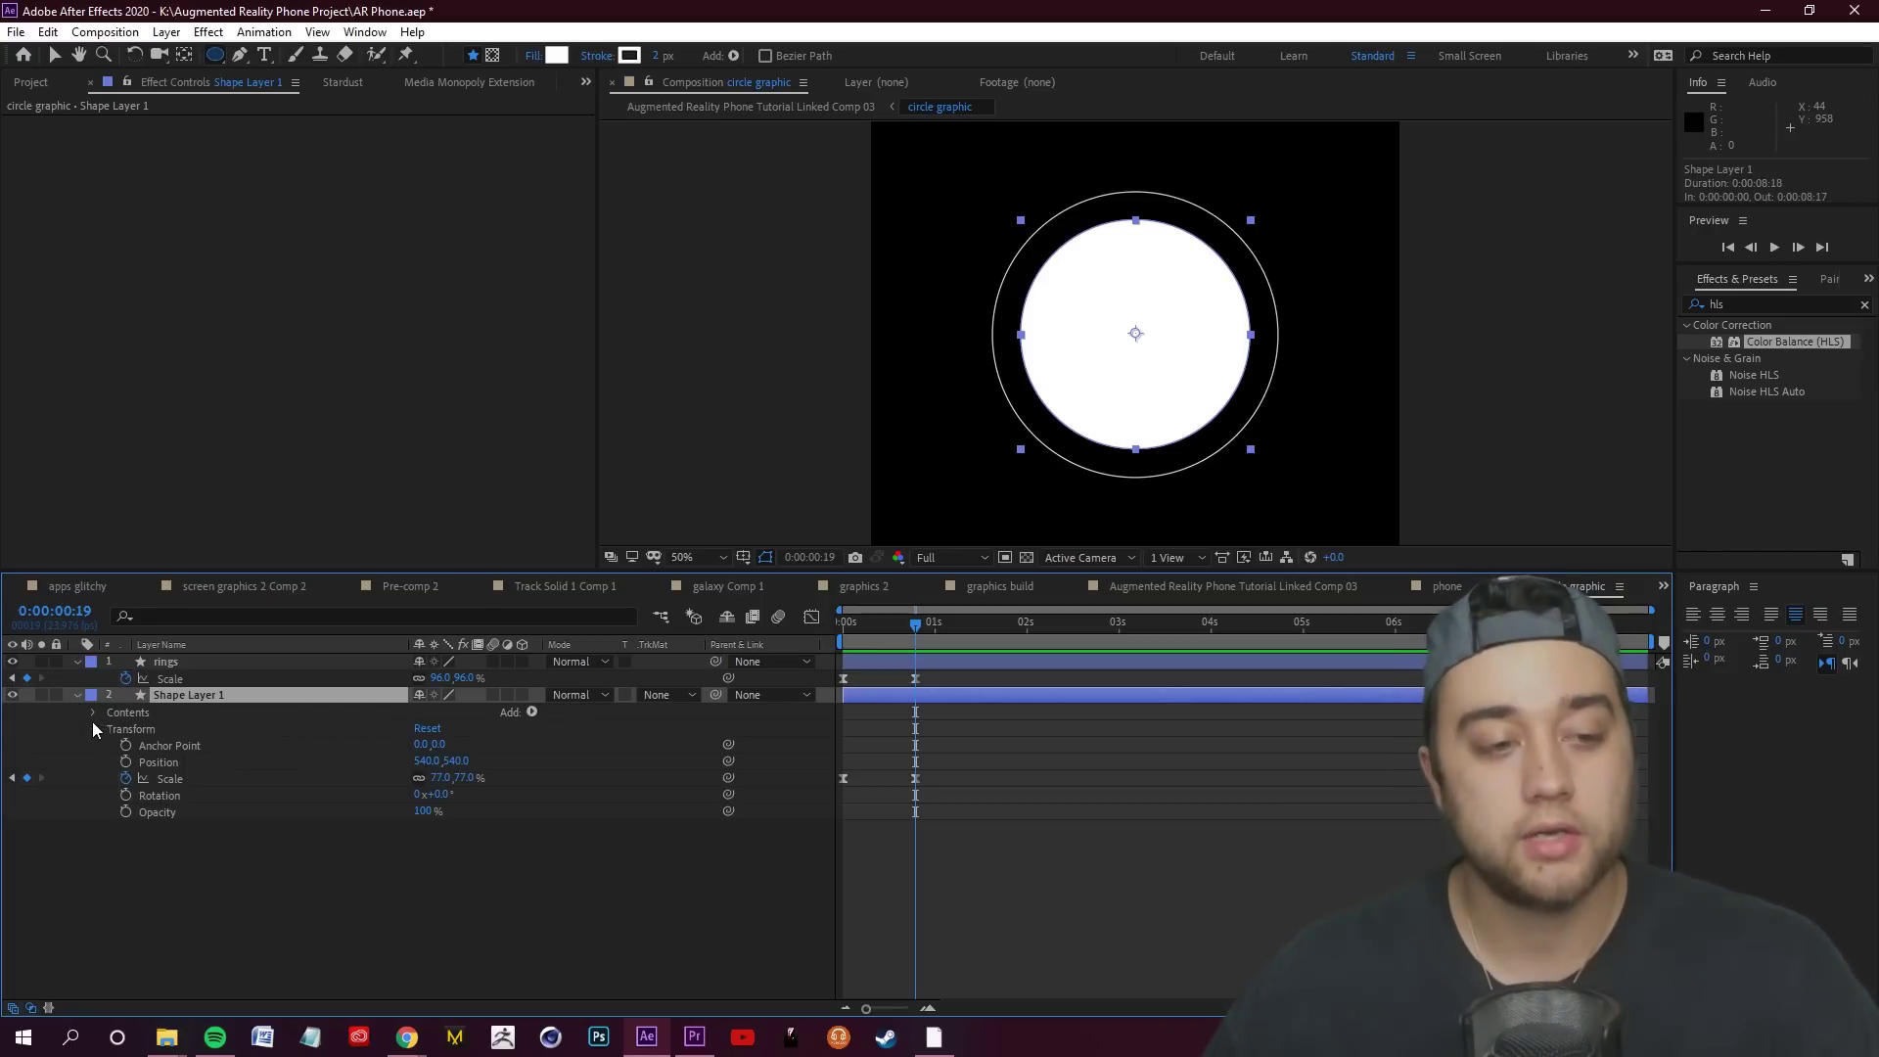
pyautogui.click(94, 712)
pyautogui.click(111, 729)
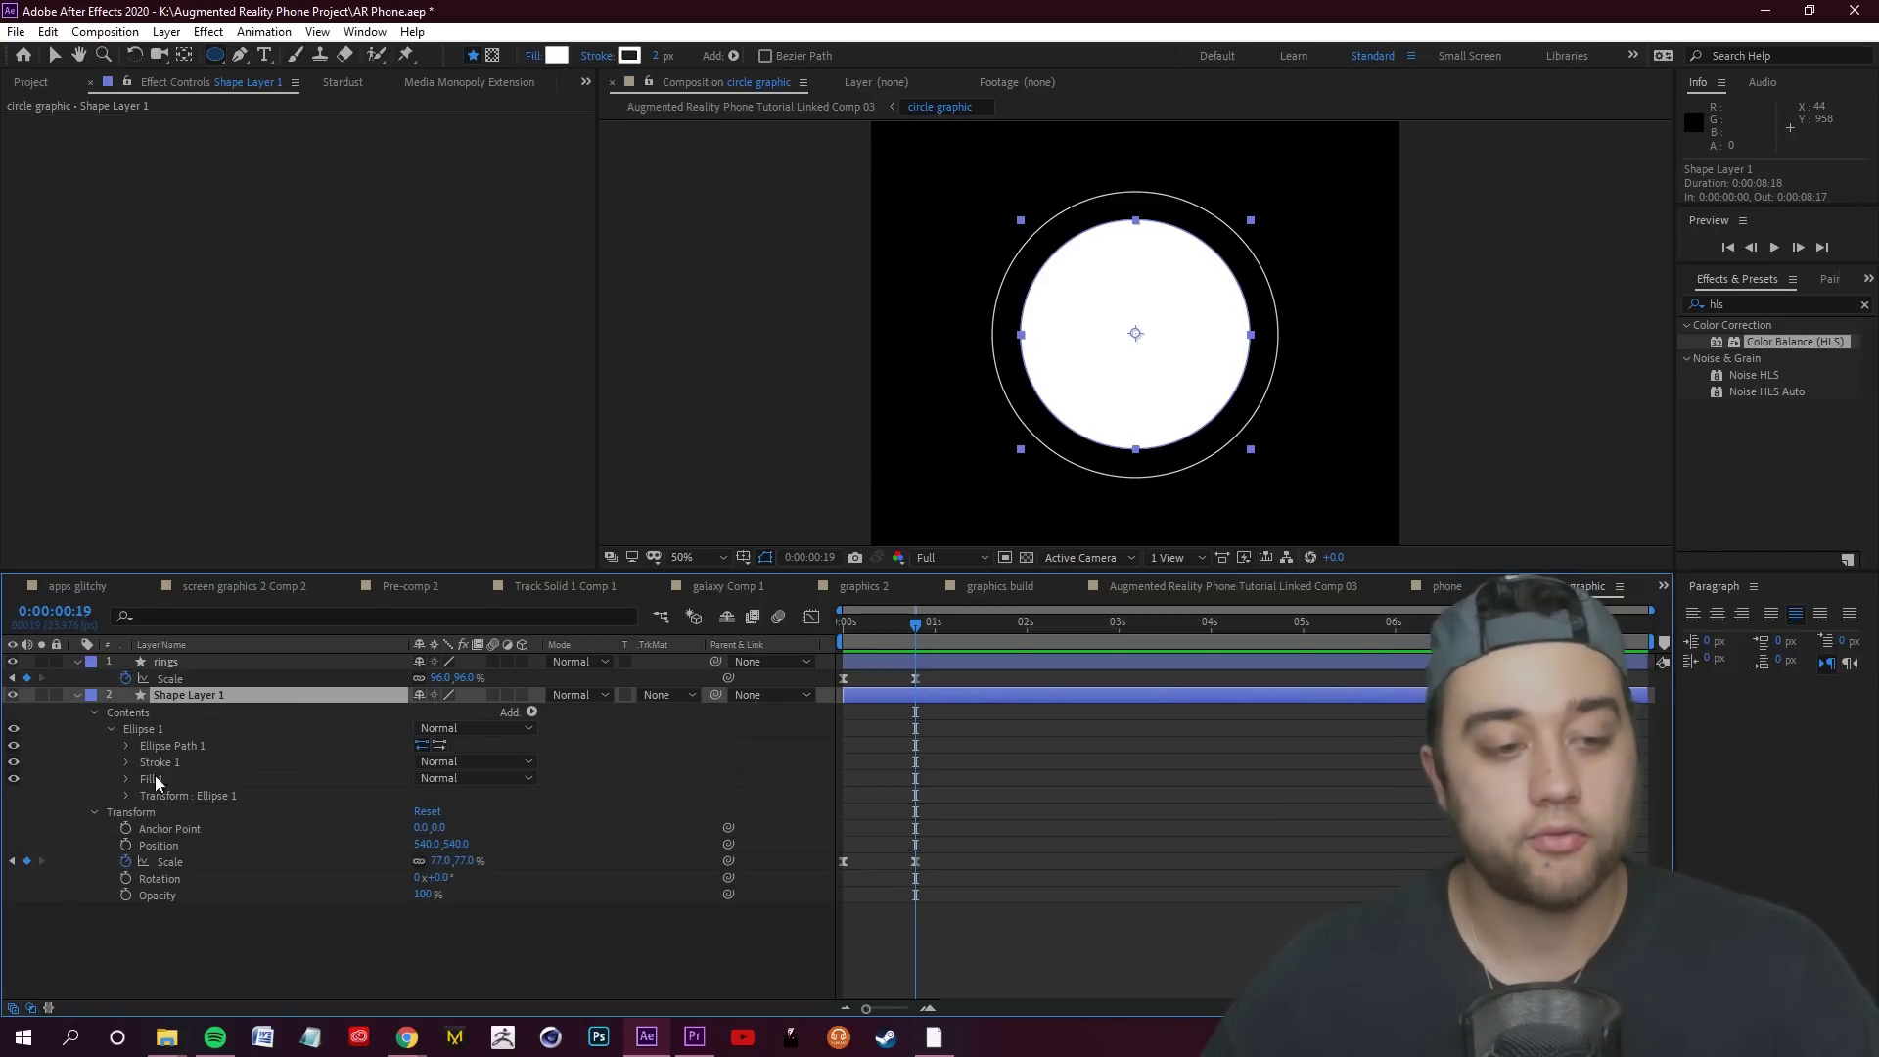
pyautogui.click(12, 778)
# Set the ellipse stroke width of Shape Layer 1 to 38
pyautogui.click(155, 762)
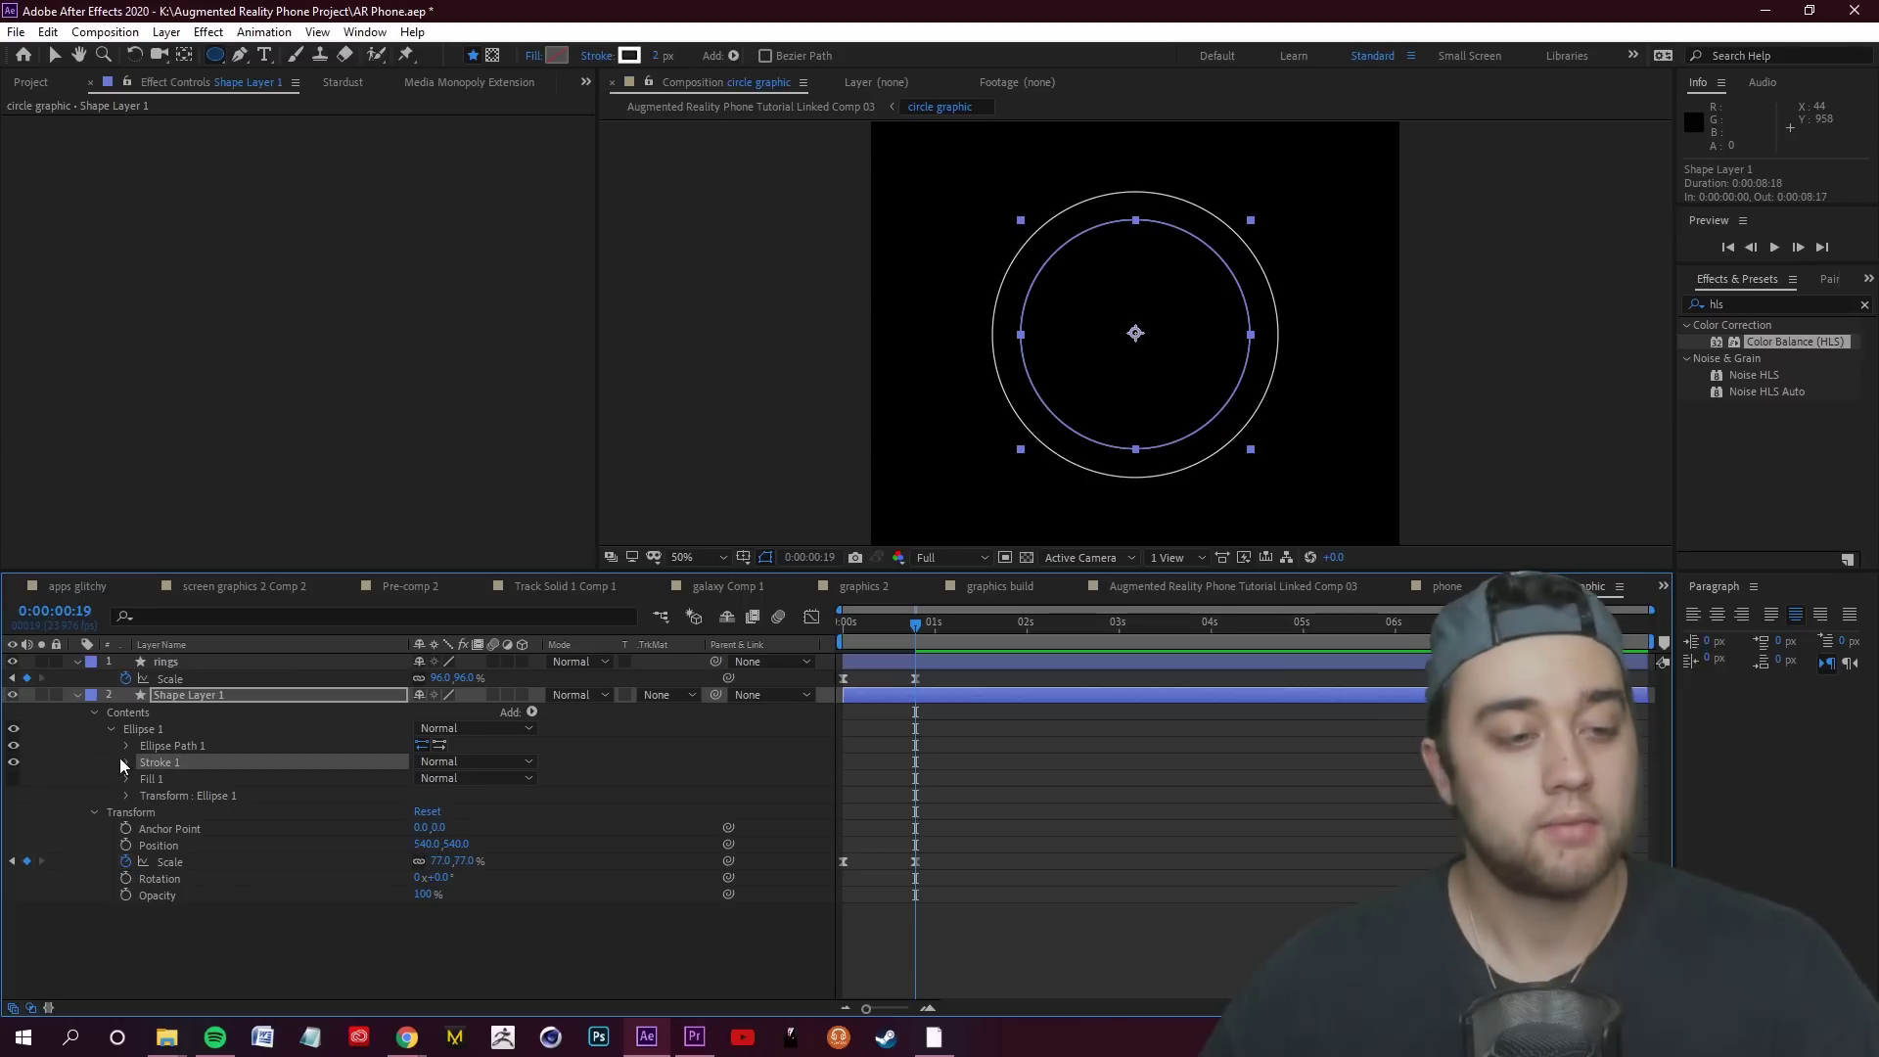
pyautogui.click(126, 762)
pyautogui.moveTo(424, 832); pyautogui.dragTo(1149, 769)
pyautogui.click(1150, 769)
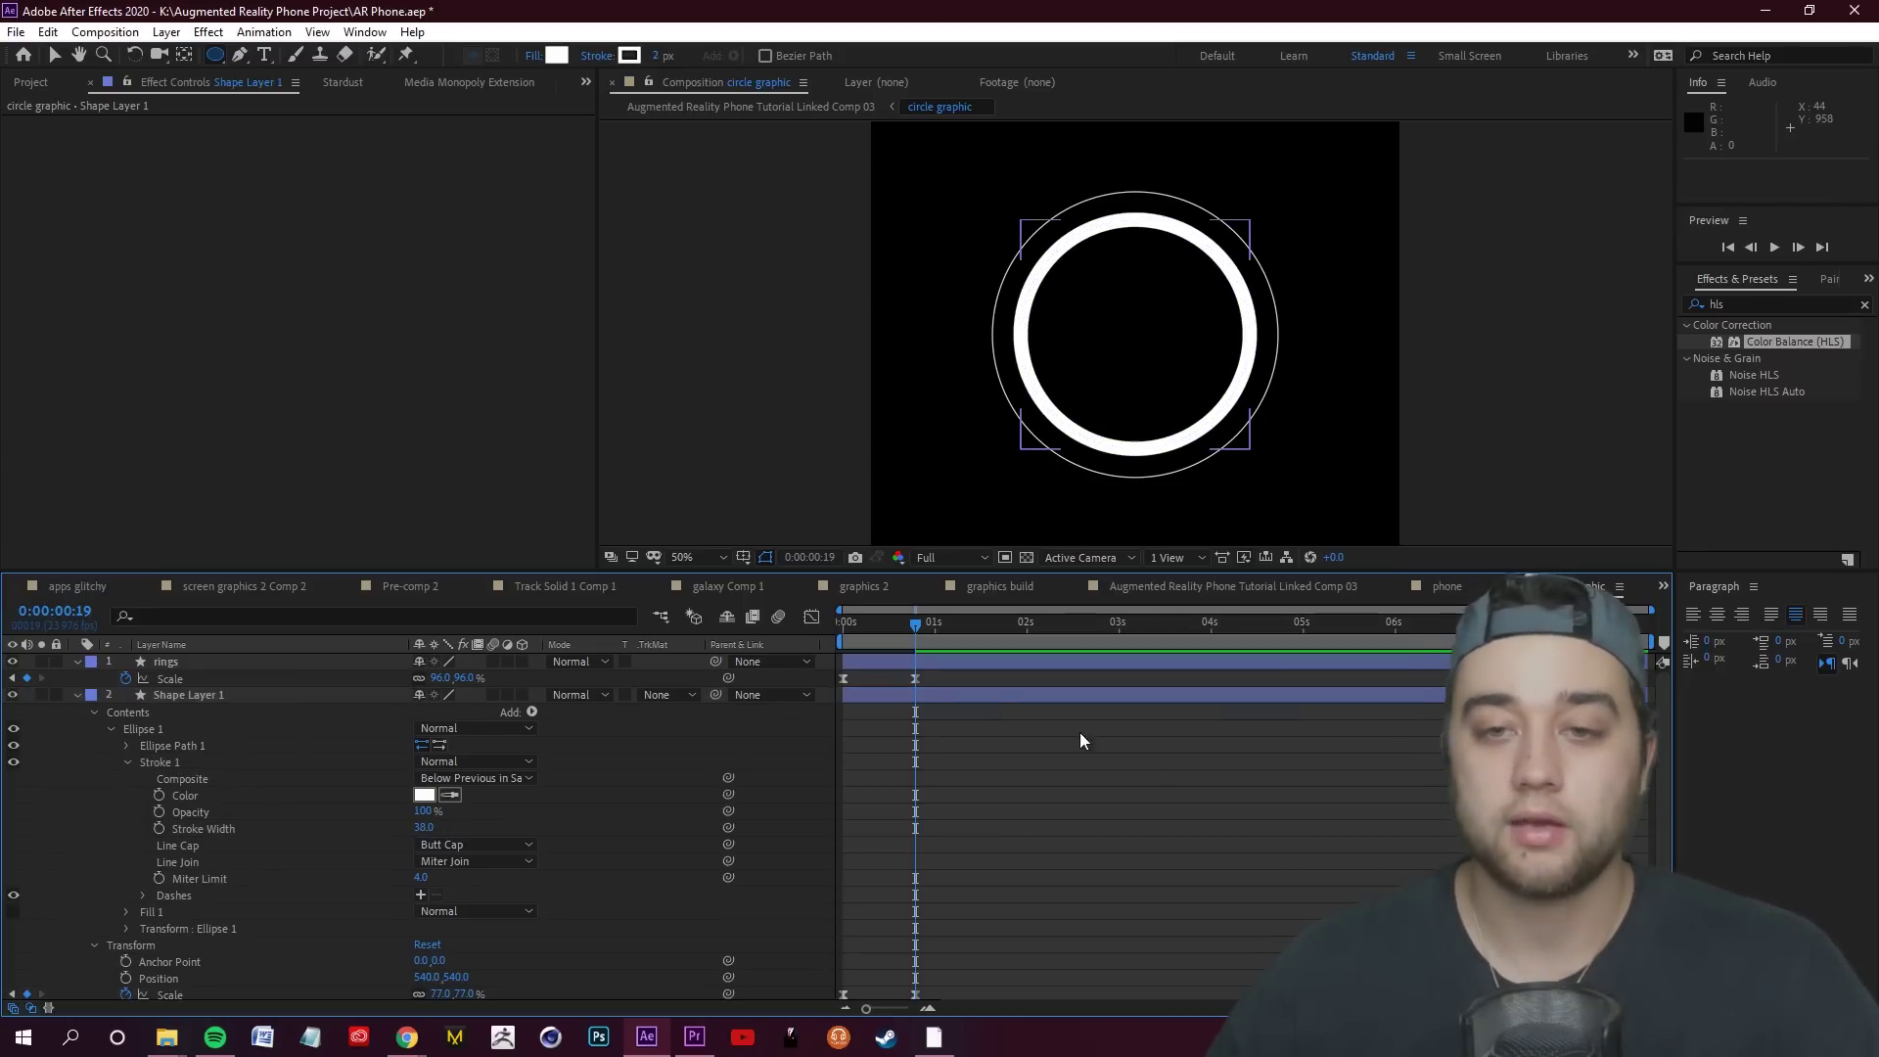
# Duplicate the rings layer with an ending scale of 111%, stagger the layers' start times and preview the result
pyautogui.moveTo(919, 636)
pyautogui.mouseDown()
pyautogui.moveTo(847, 634)
pyautogui.moveTo(912, 634)
pyautogui.mouseUp()
pyautogui.click(918, 683)
pyautogui.click(920, 634)
pyautogui.click(163, 698)
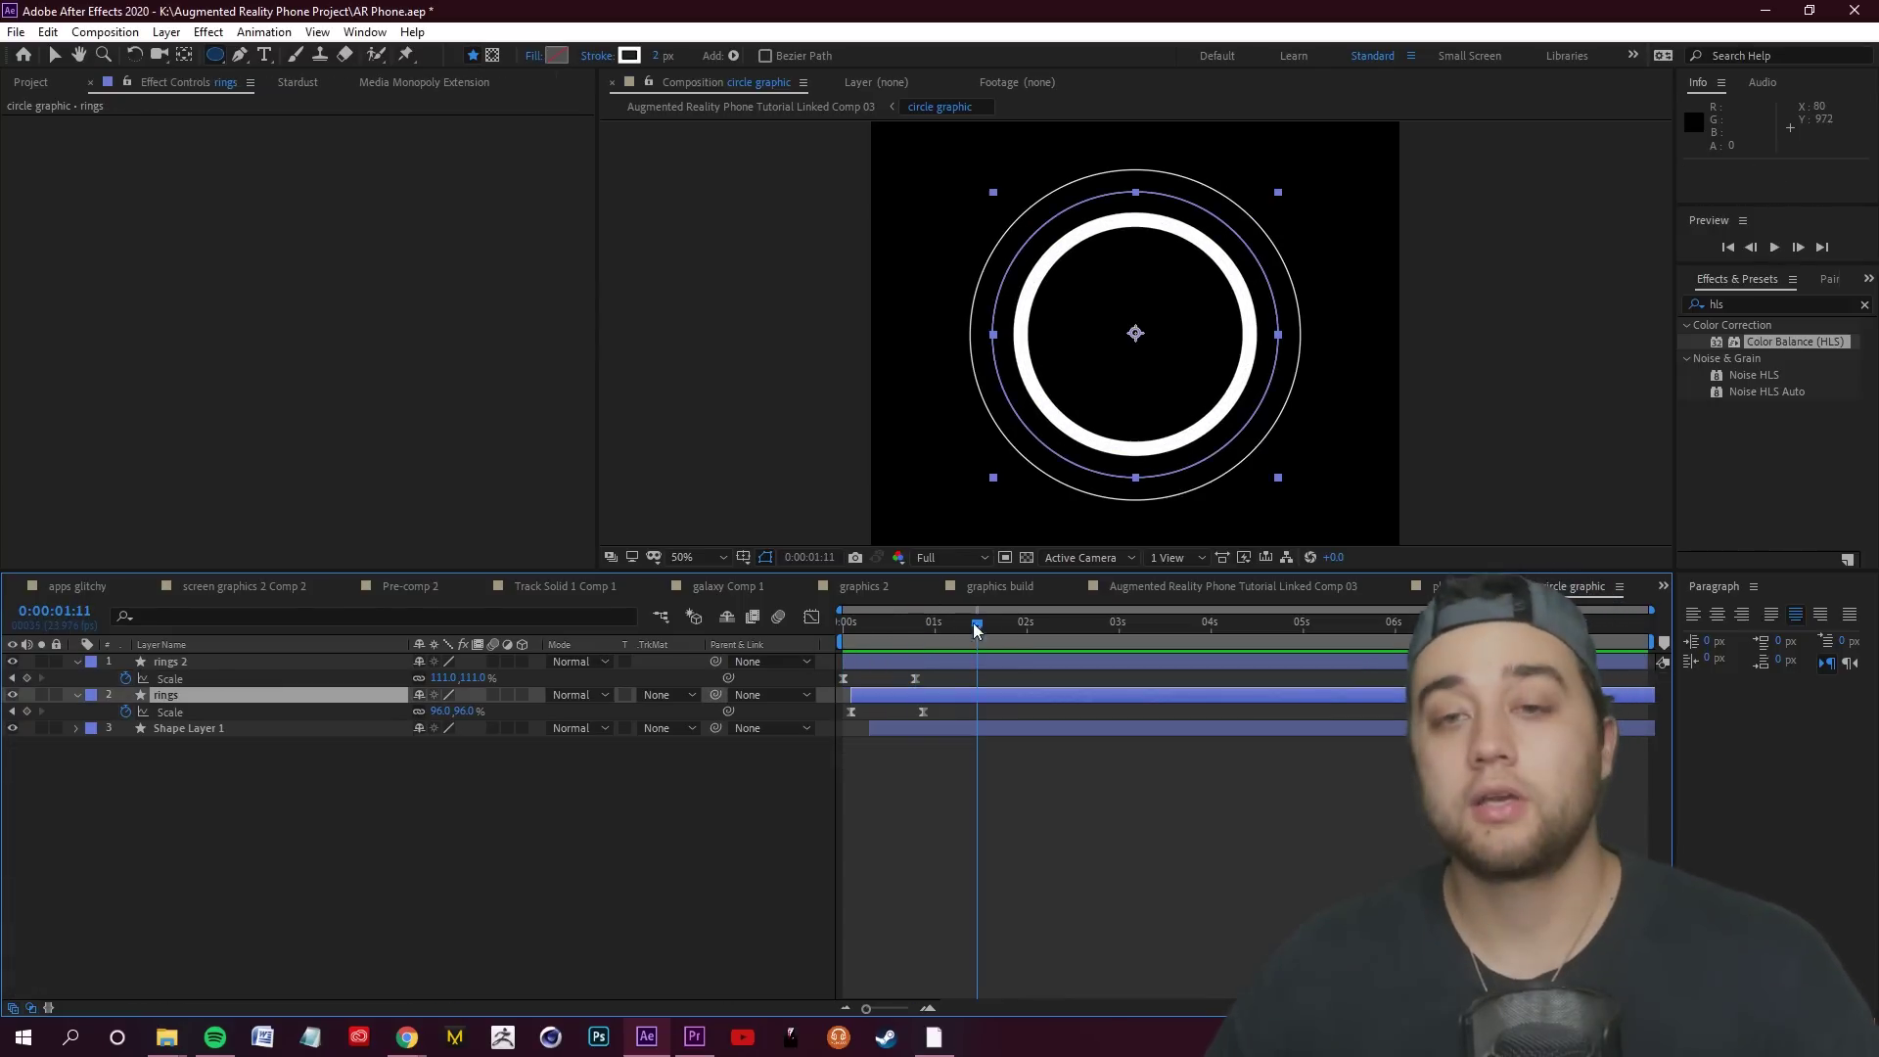
pyautogui.press('space')
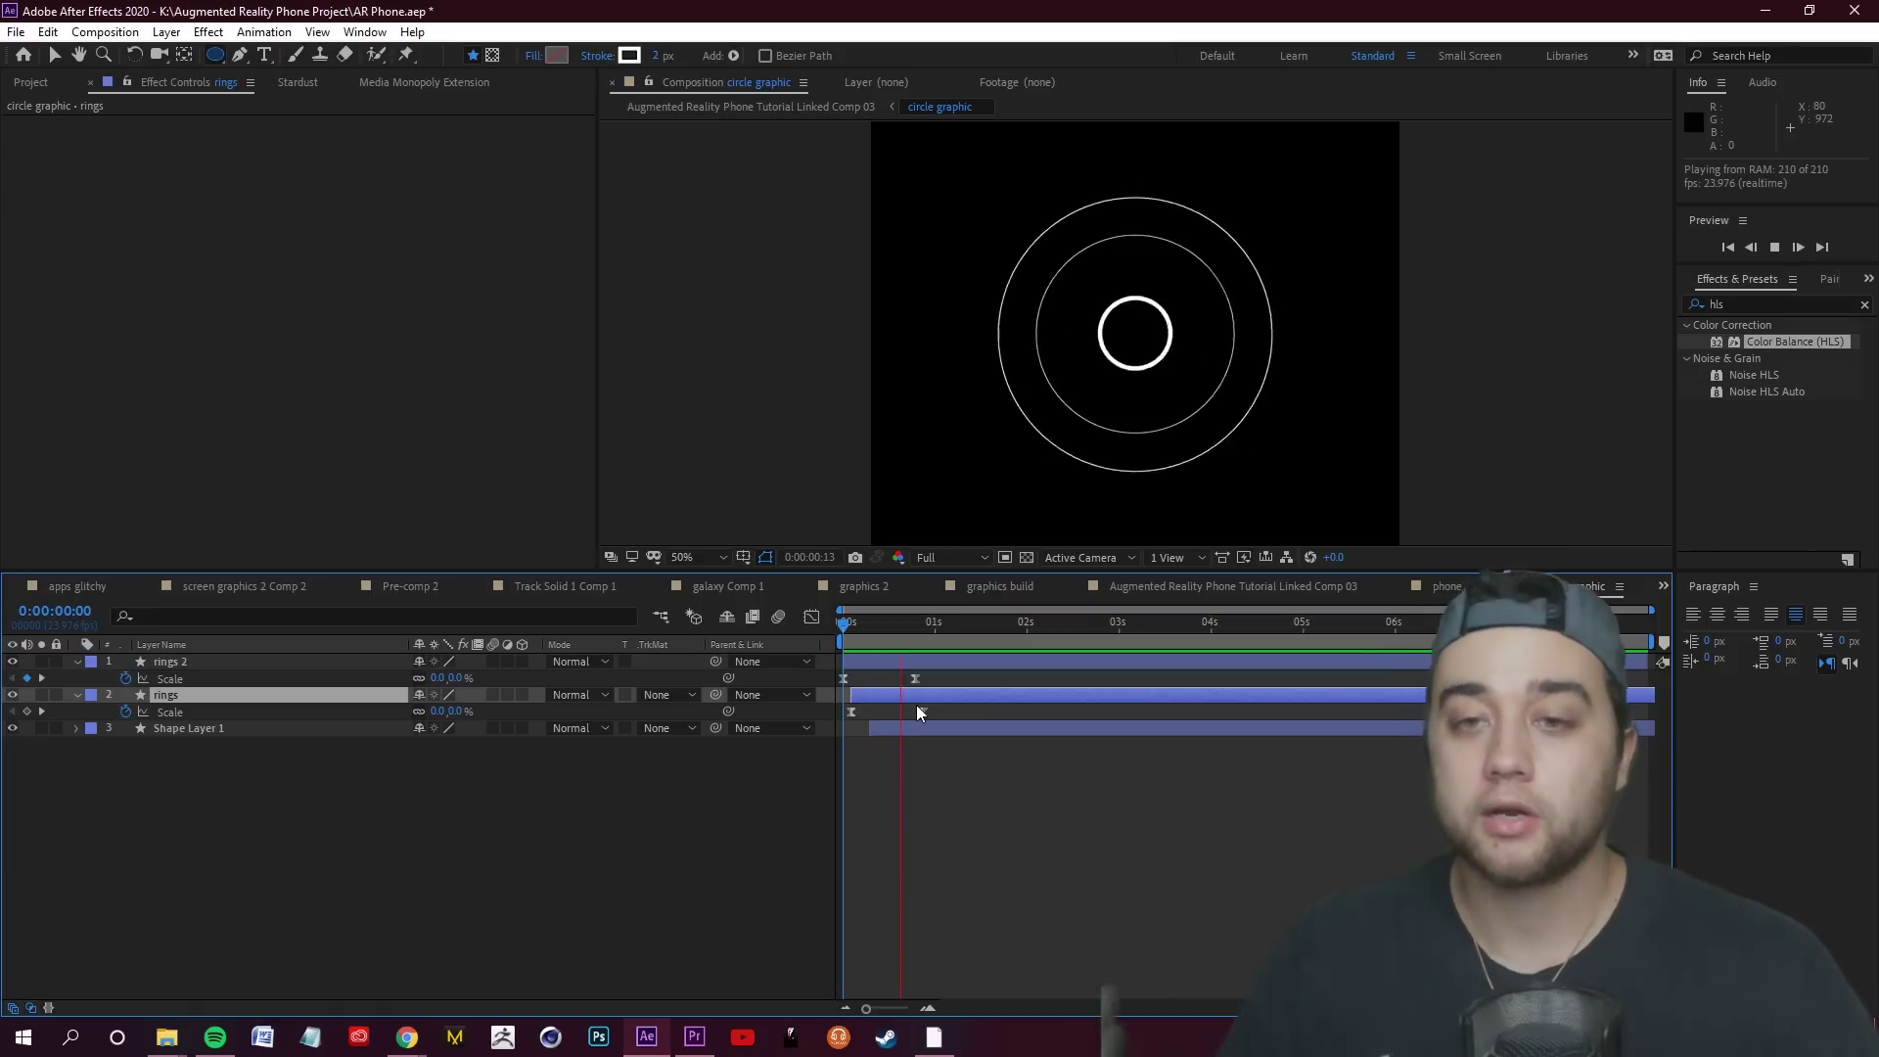
# Return to Augmented Reality Phone Tutorial Linked Comp 03 and preview the circle graphic layer on the phone from the first frame
pyautogui.press('space')
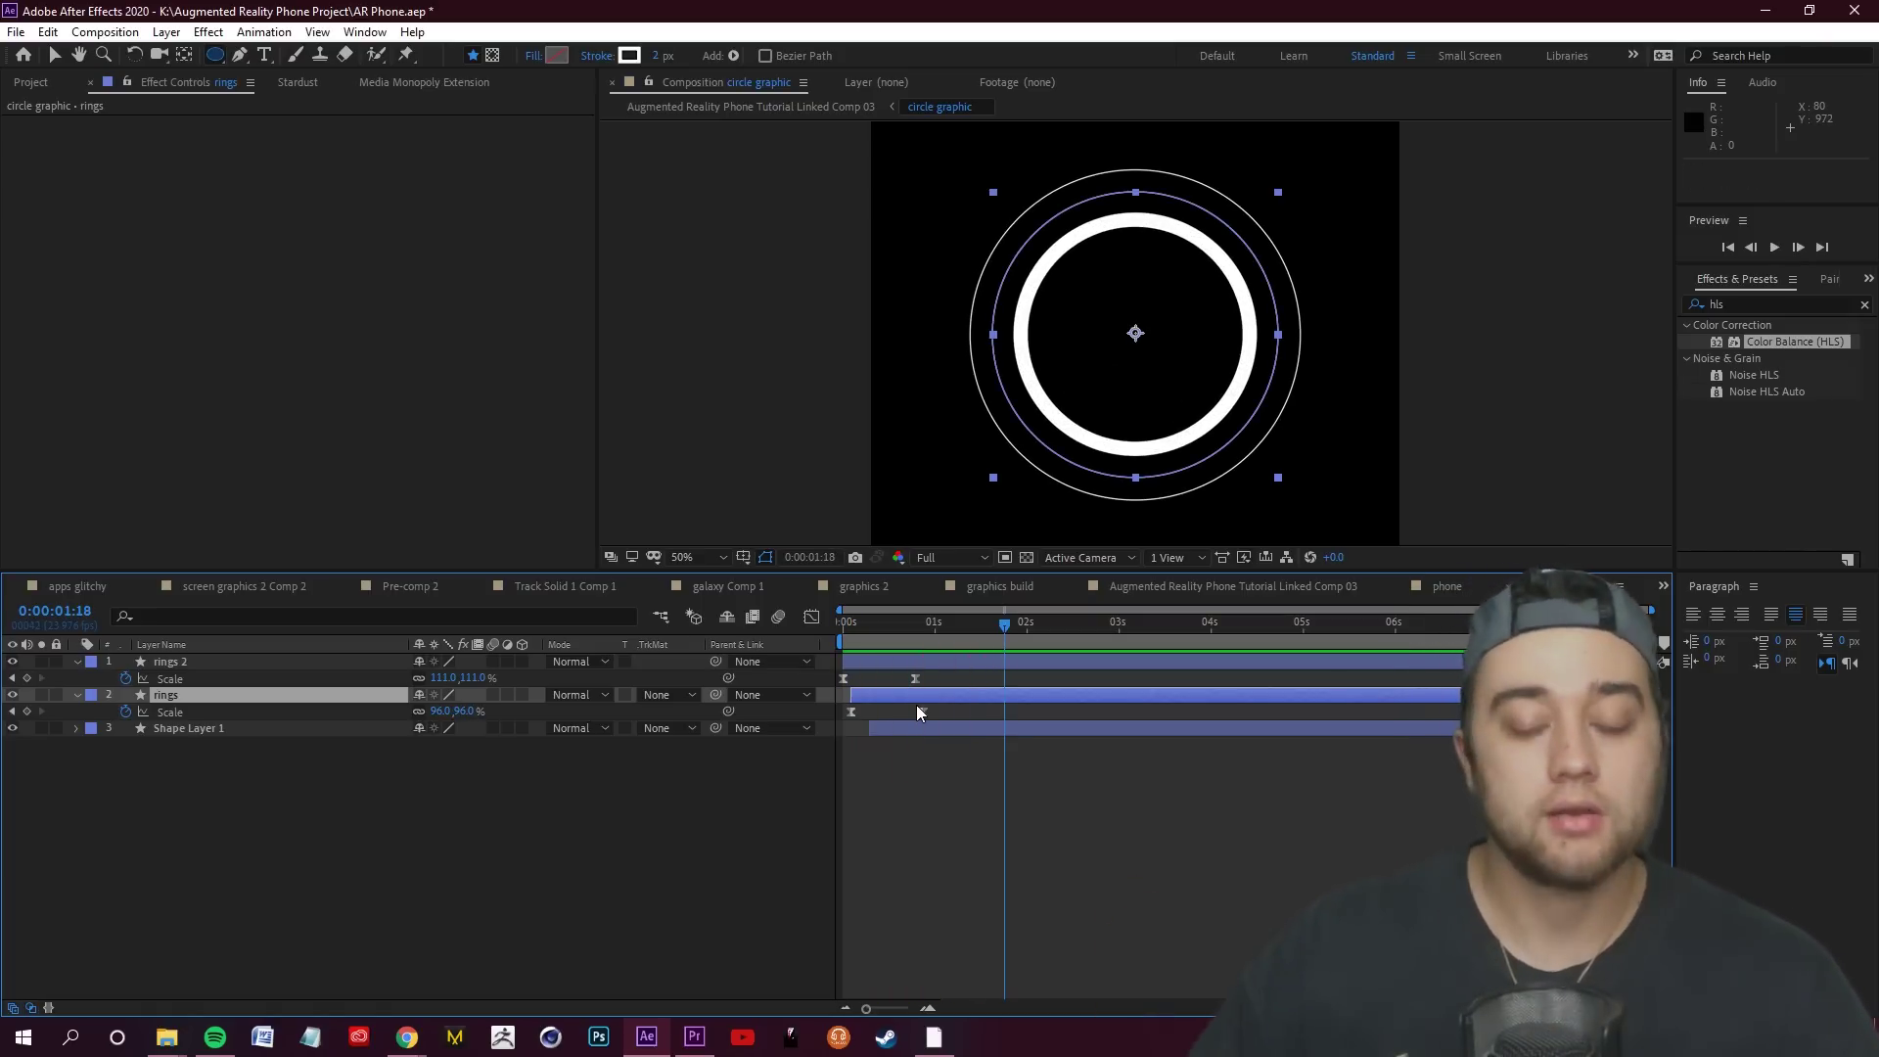
pyautogui.click(1297, 592)
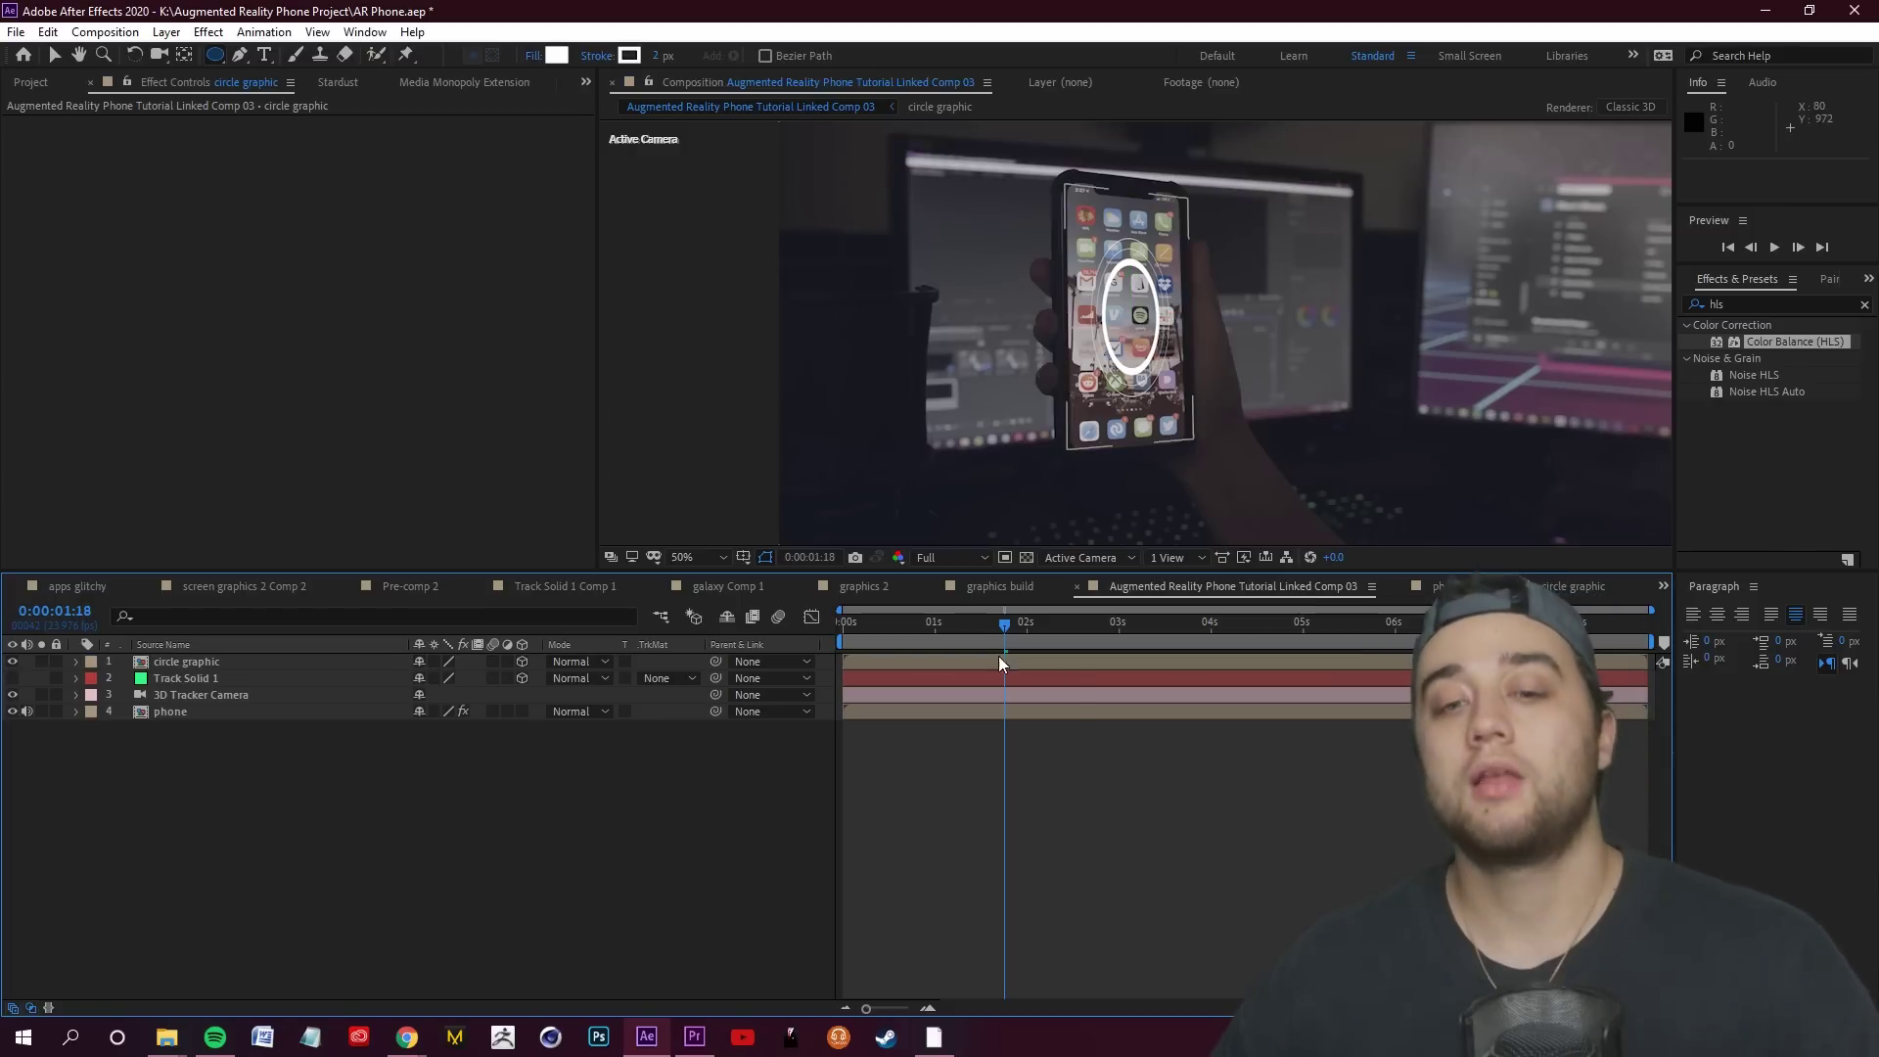
pyautogui.click(187, 665)
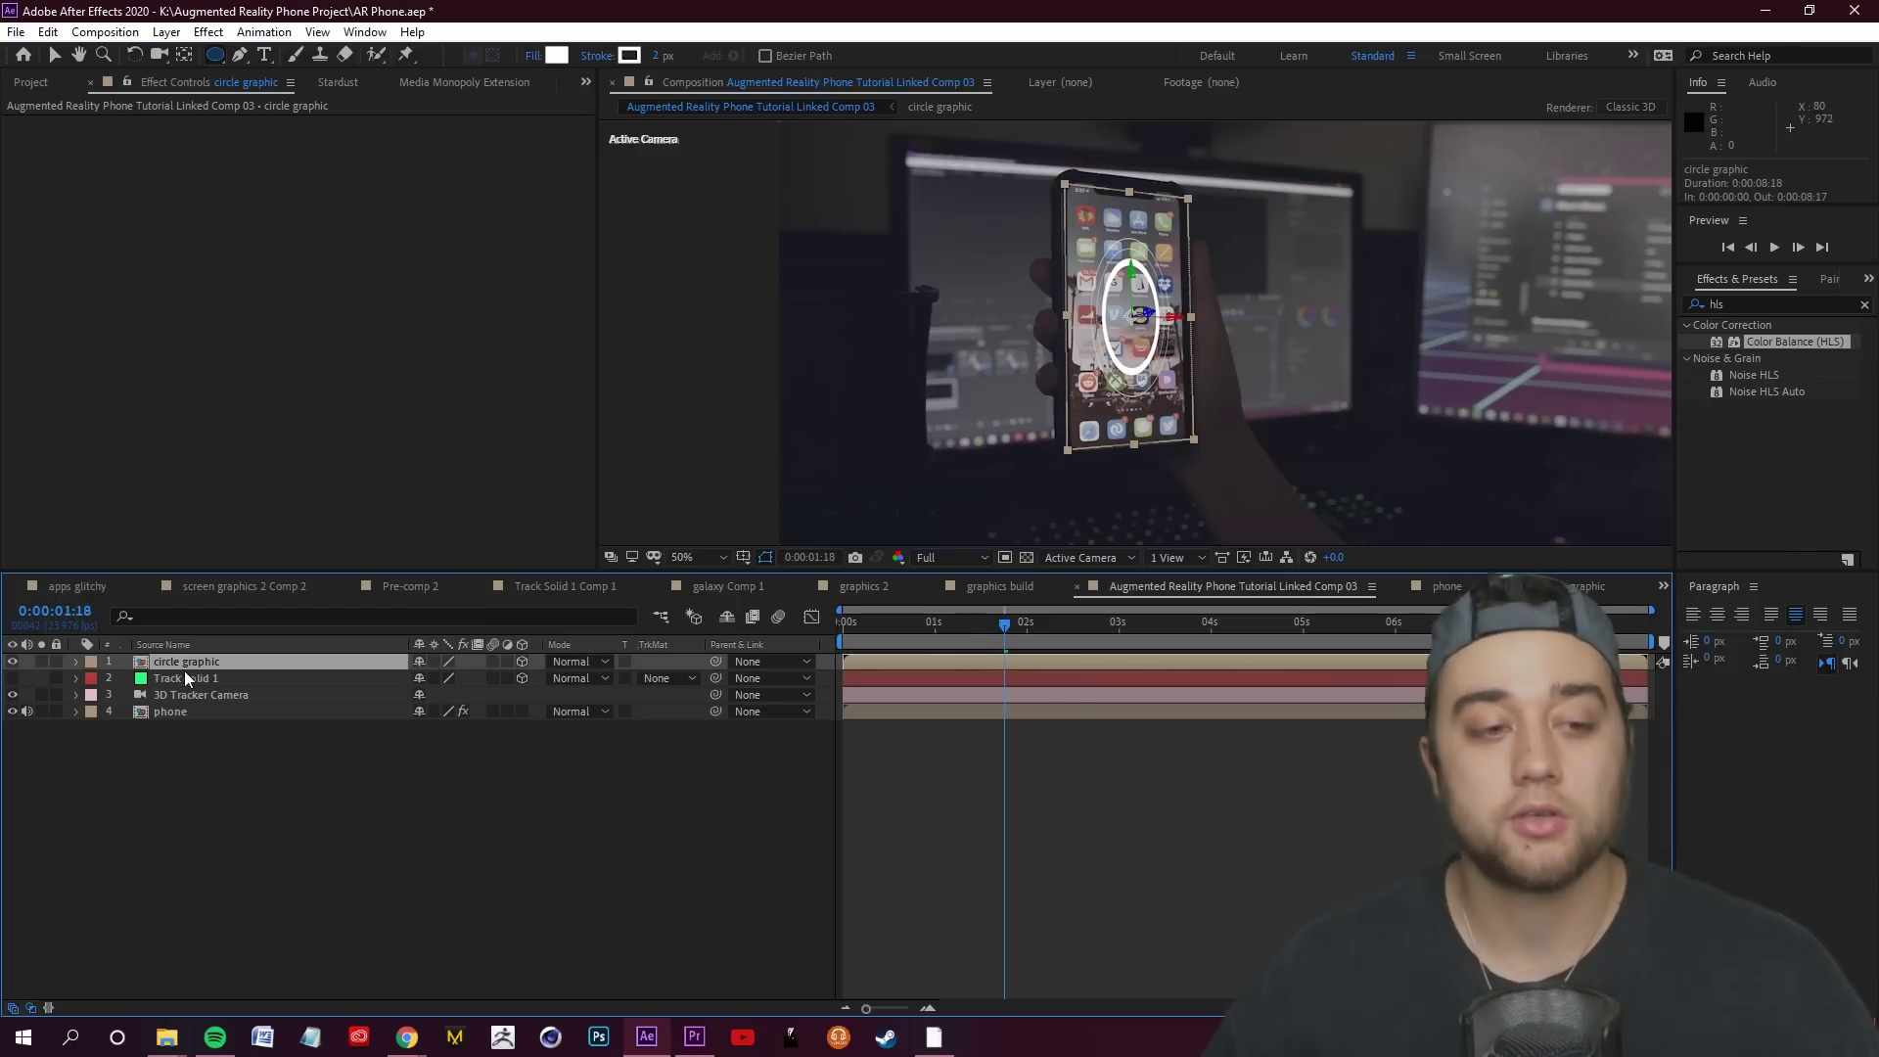
pyautogui.moveTo(1009, 629); pyautogui.dragTo(818, 665)
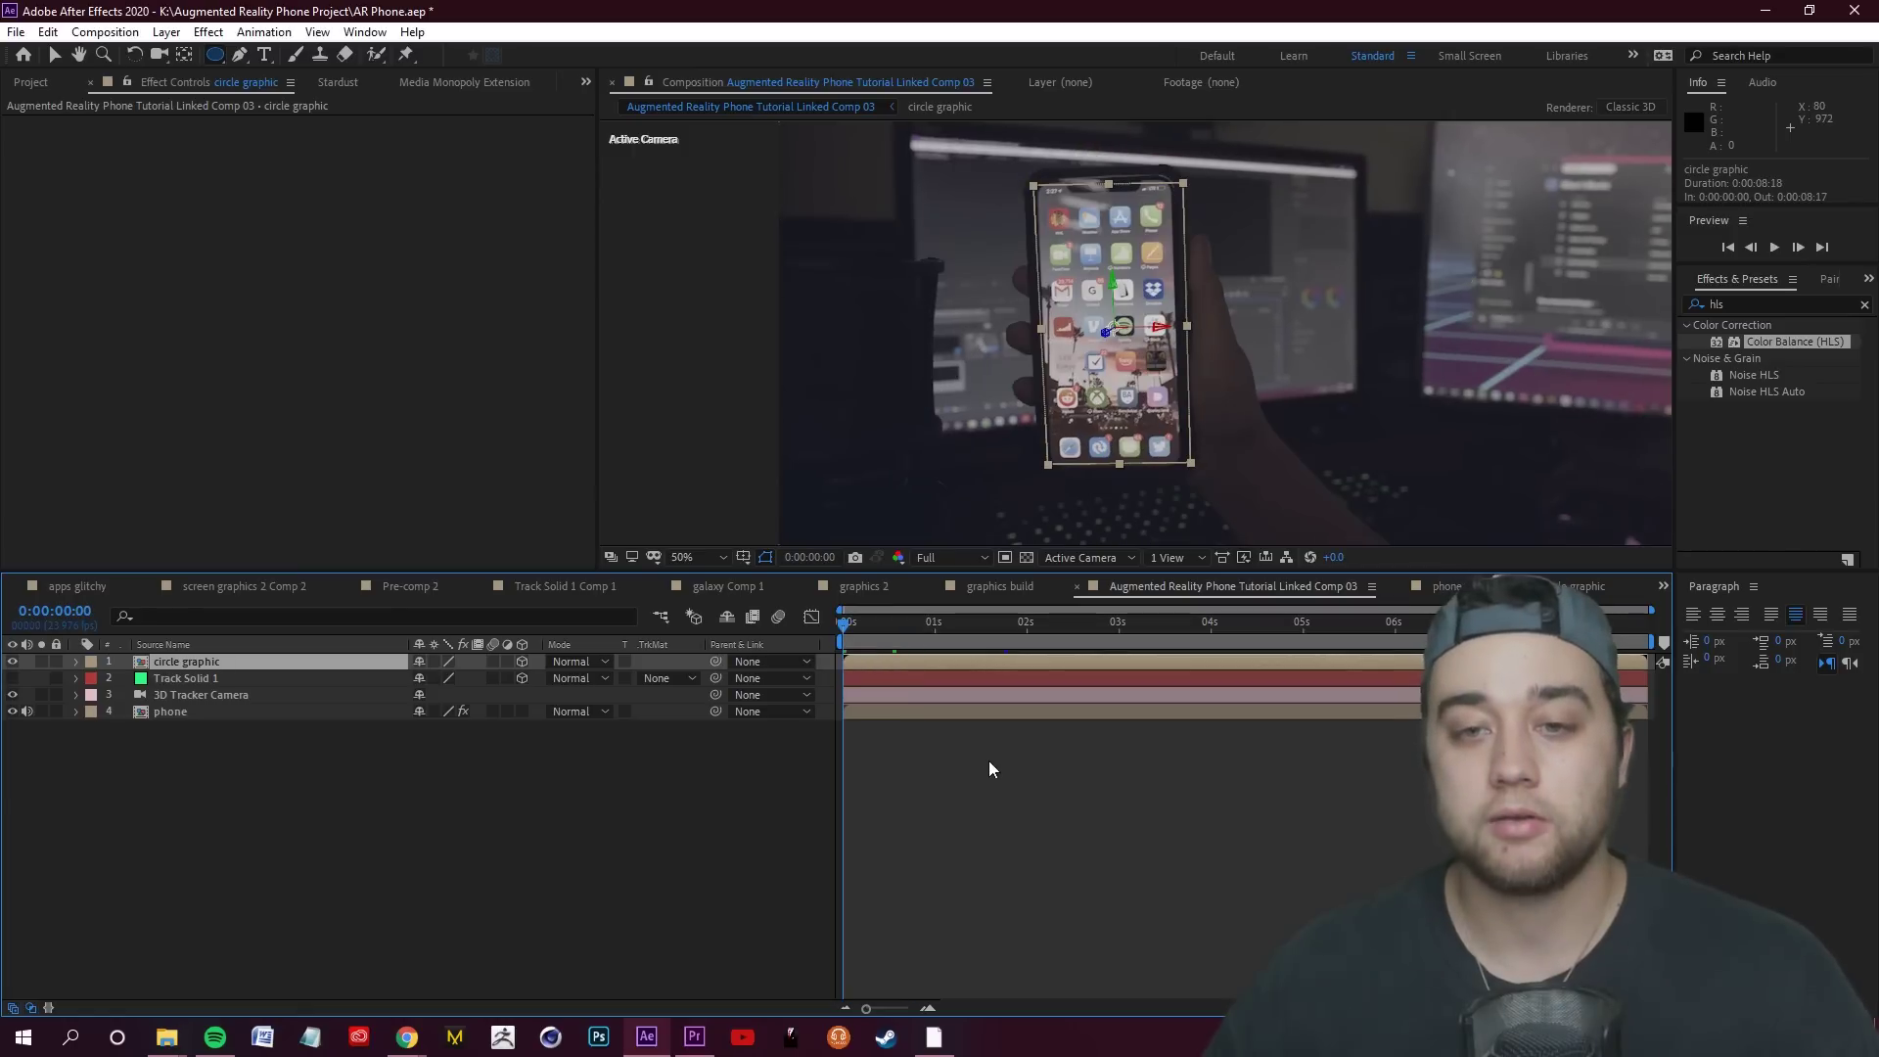
pyautogui.press('space')
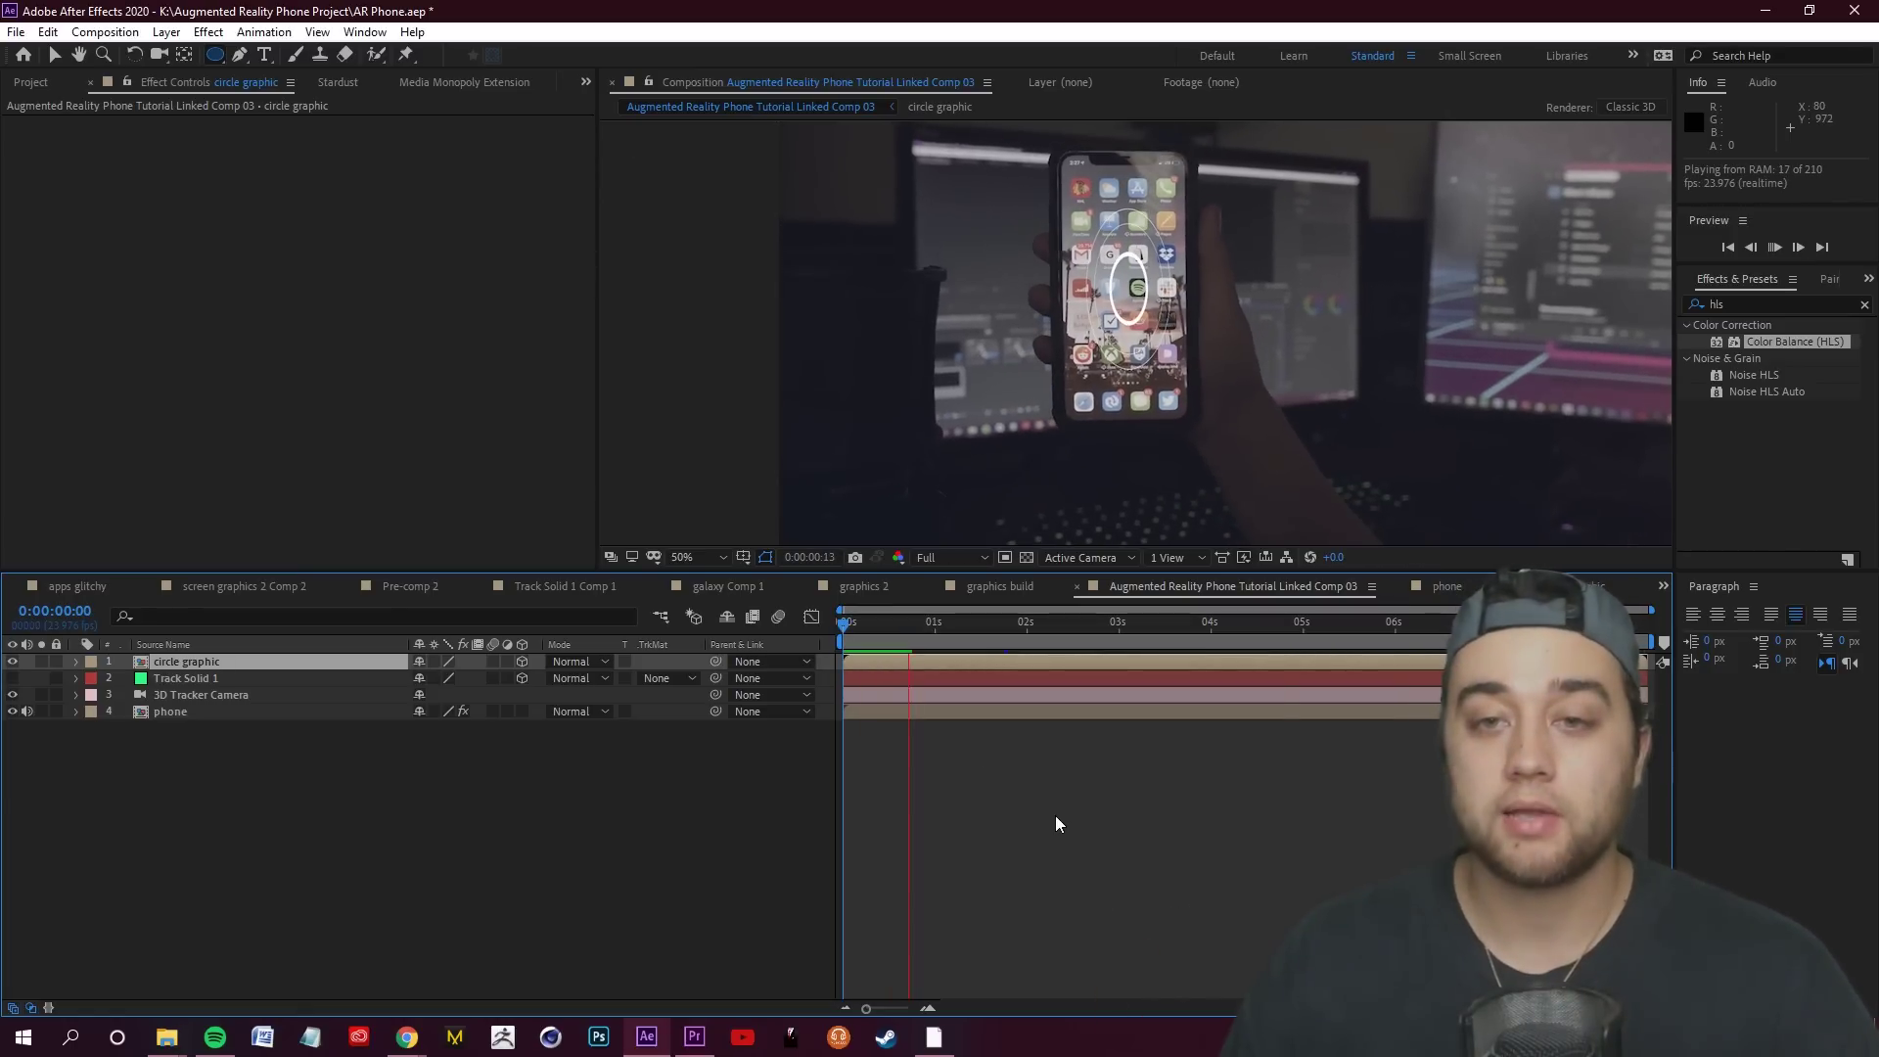
pyautogui.moveTo(1065, 631); pyautogui.dragTo(1118, 636)
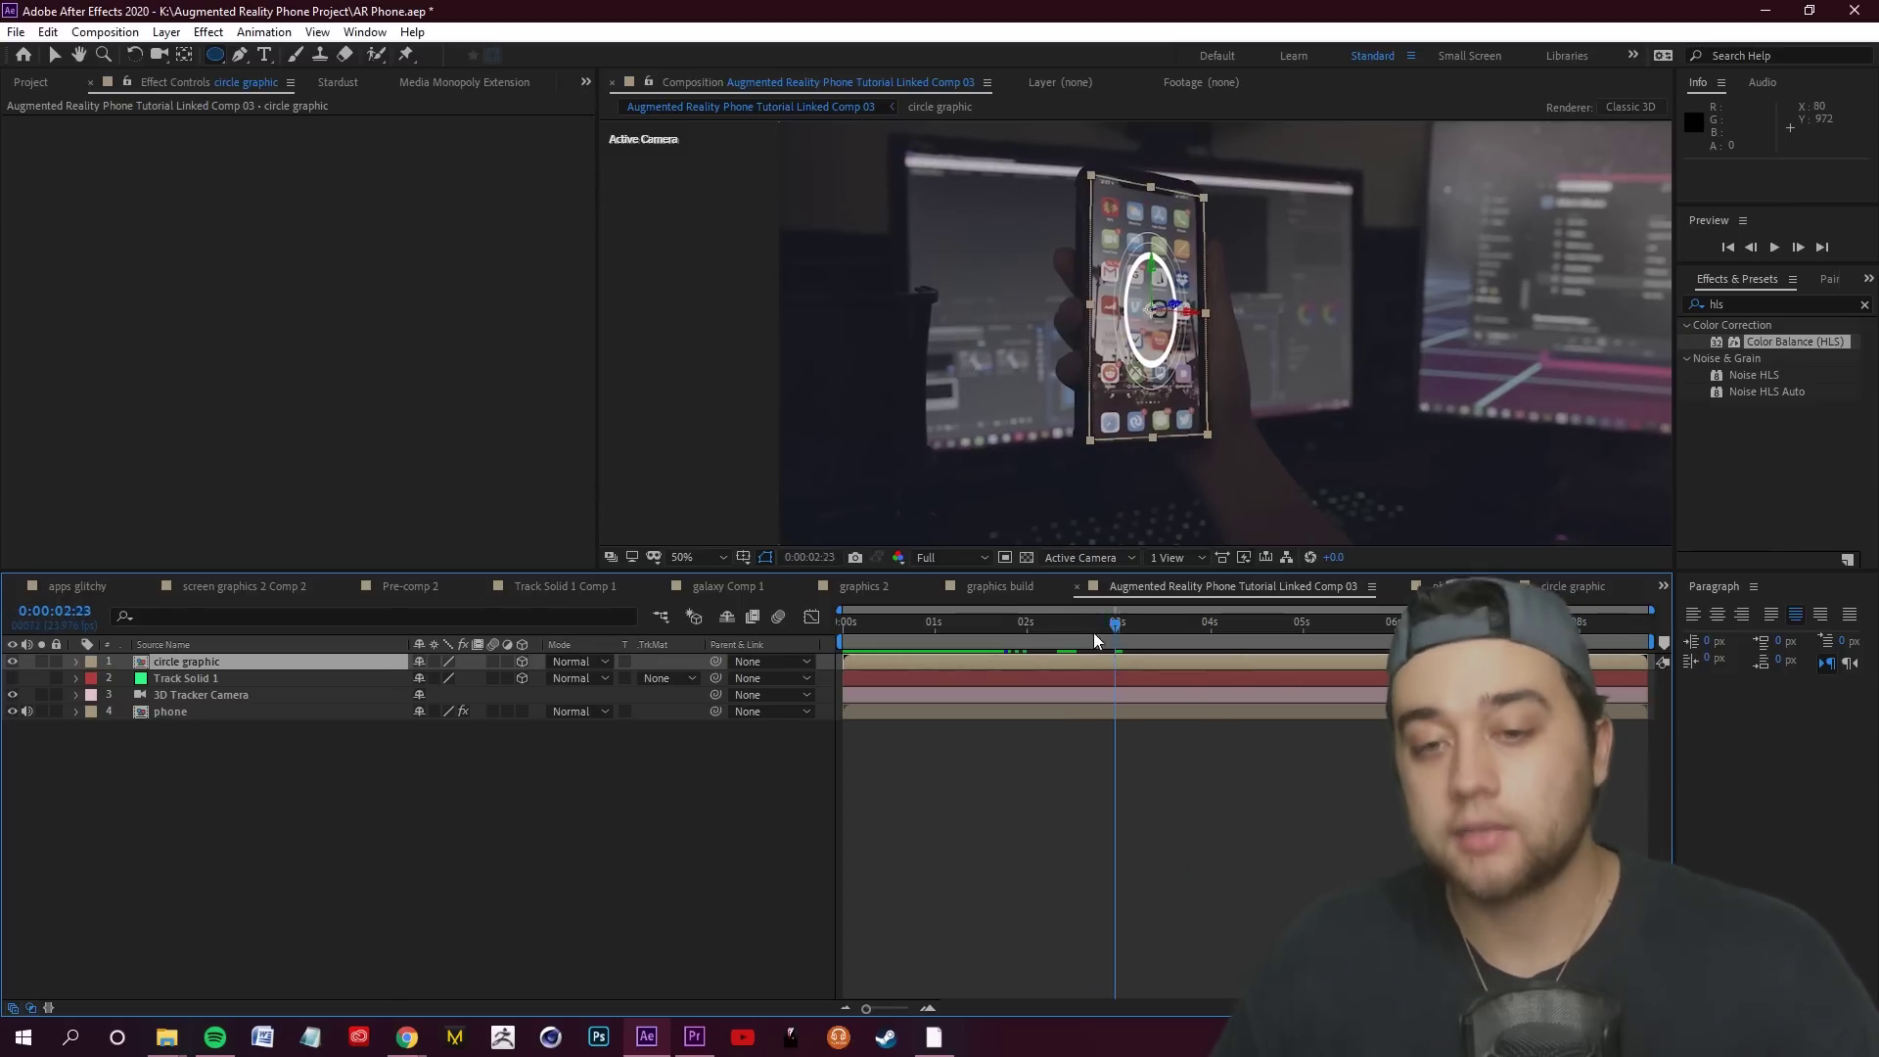
# Widen the circle graphic layer at 0:00:01:00 until its rings look round over the phone, and preview the result
pyautogui.press('Home')
pyautogui.moveTo(857, 623); pyautogui.dragTo(935, 622)
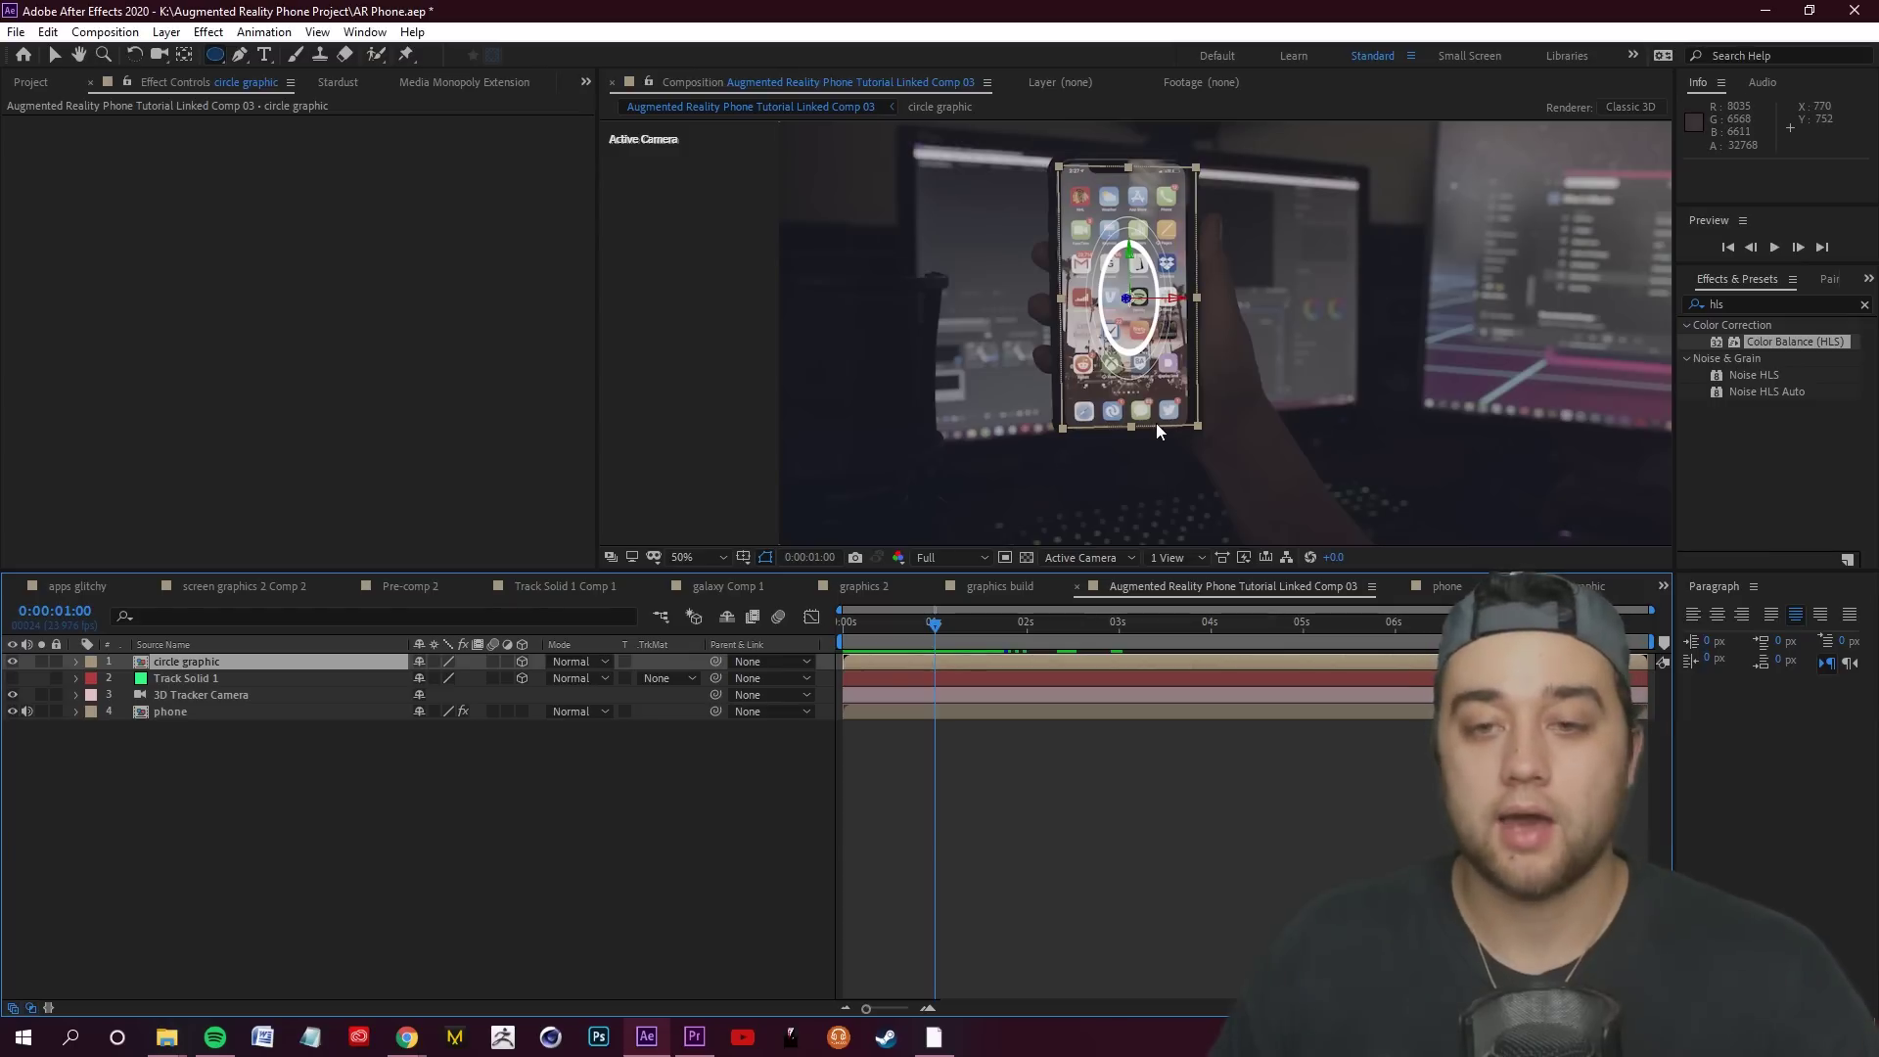
pyautogui.moveTo(1202, 431); pyautogui.dragTo(1257, 433)
pyautogui.press('space')
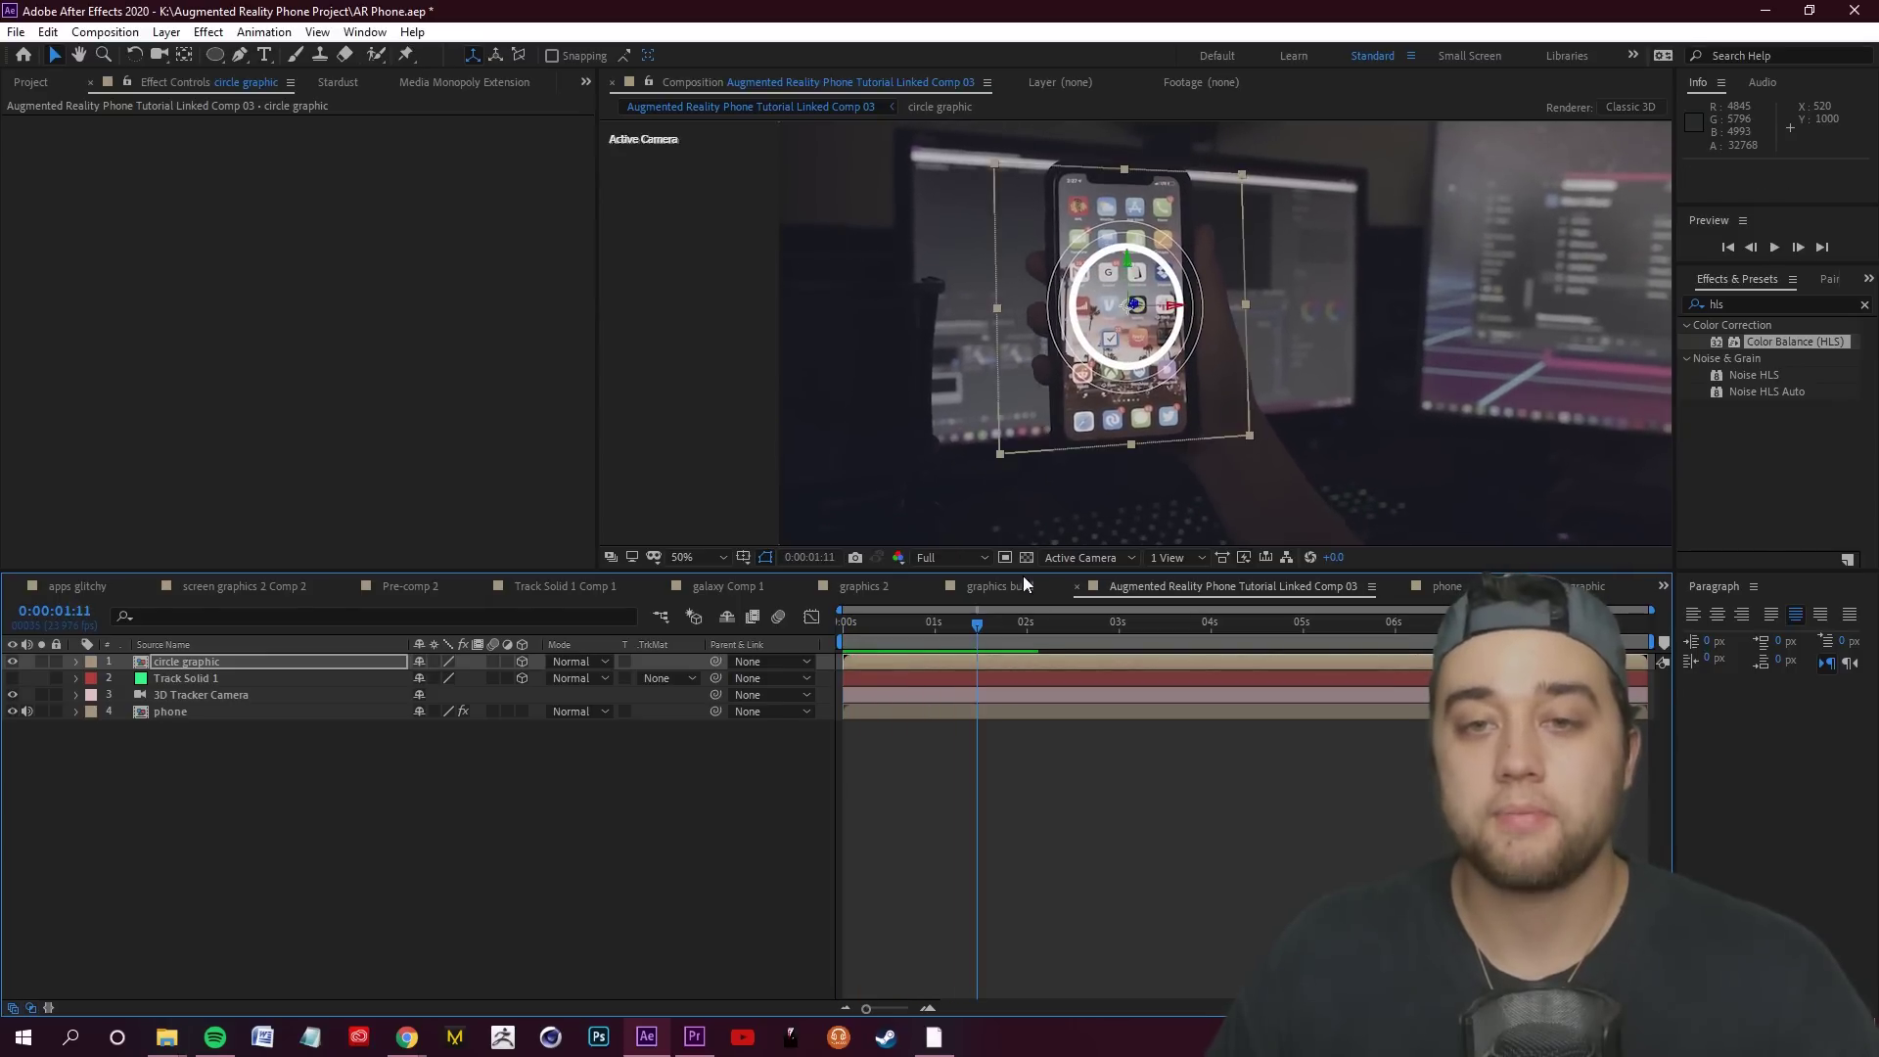
pyautogui.click(1159, 759)
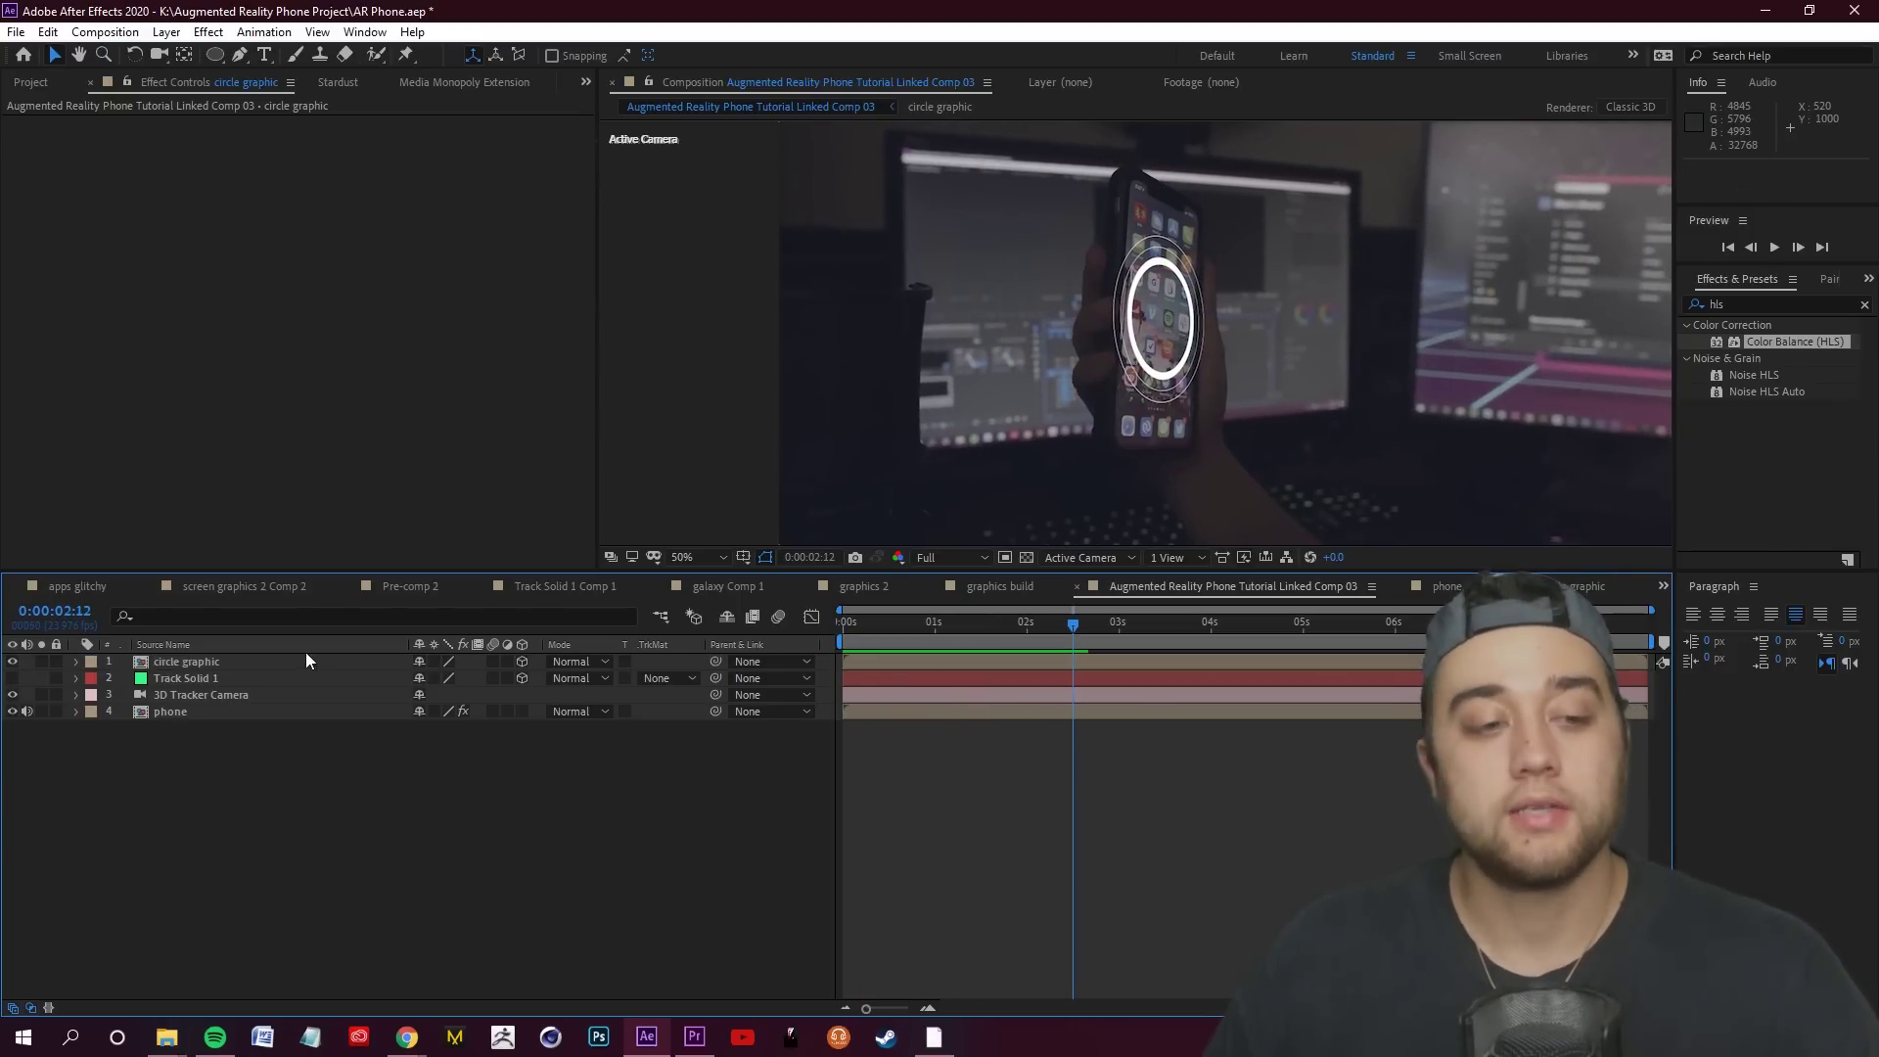
# Pull the circle graphic layer forward along its Z axis, away from the phone screen, and check its position at other frames
pyautogui.click(267, 663)
pyautogui.press('.')
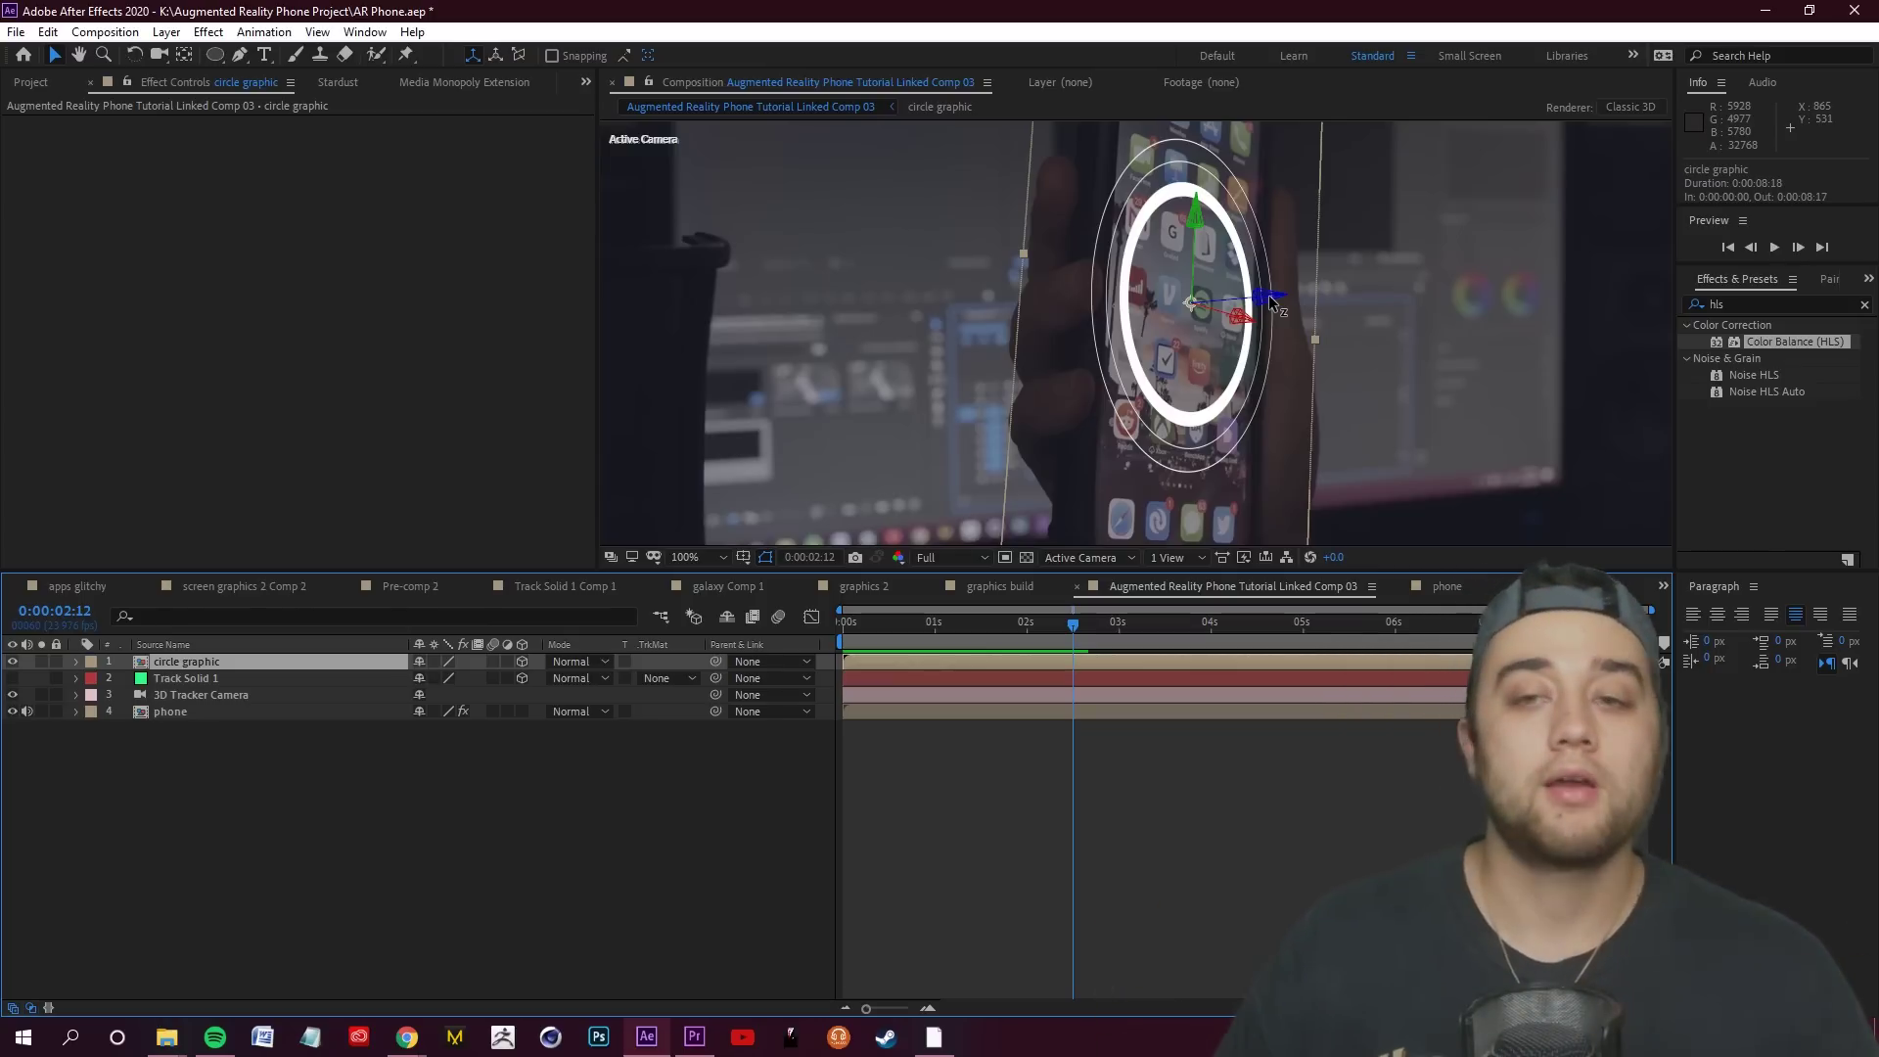
pyautogui.moveTo(1265, 305); pyautogui.dragTo(1859, 304)
pyautogui.moveTo(1076, 640); pyautogui.dragTo(1195, 642)
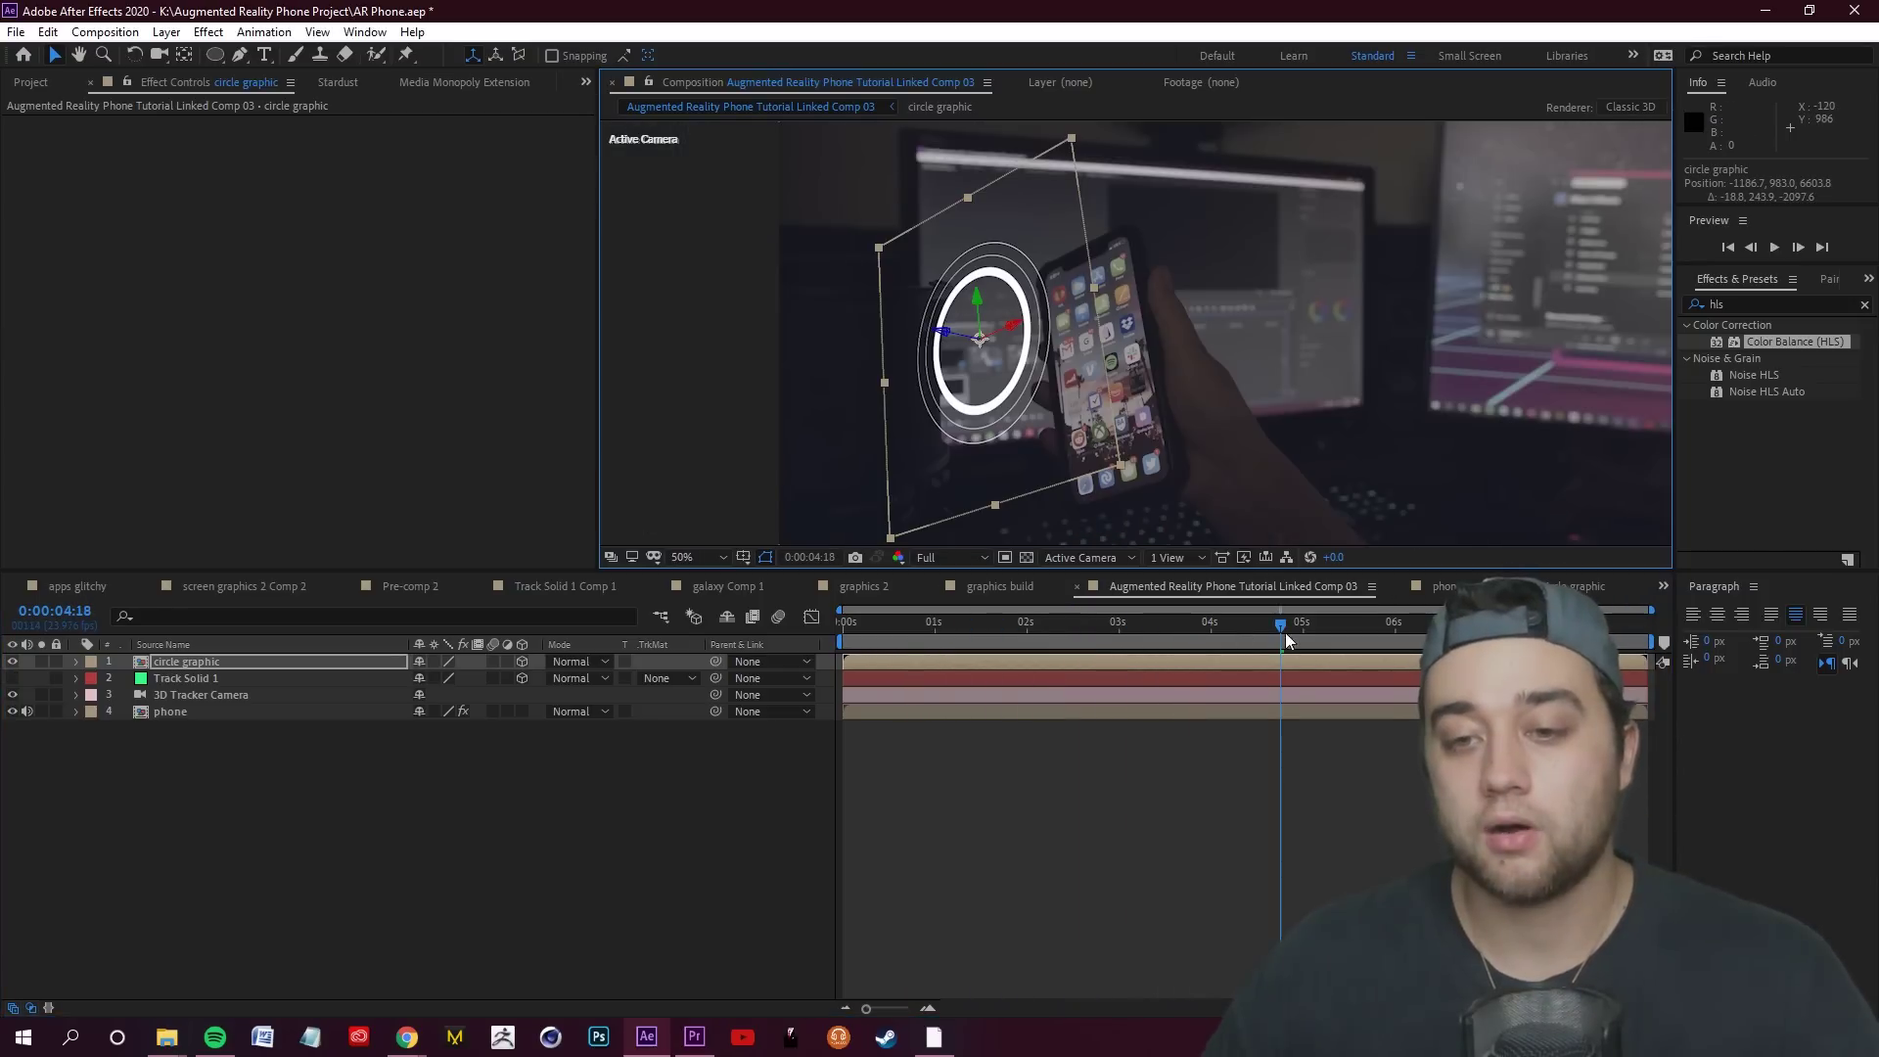
pyautogui.moveTo(1286, 640); pyautogui.dragTo(1018, 633)
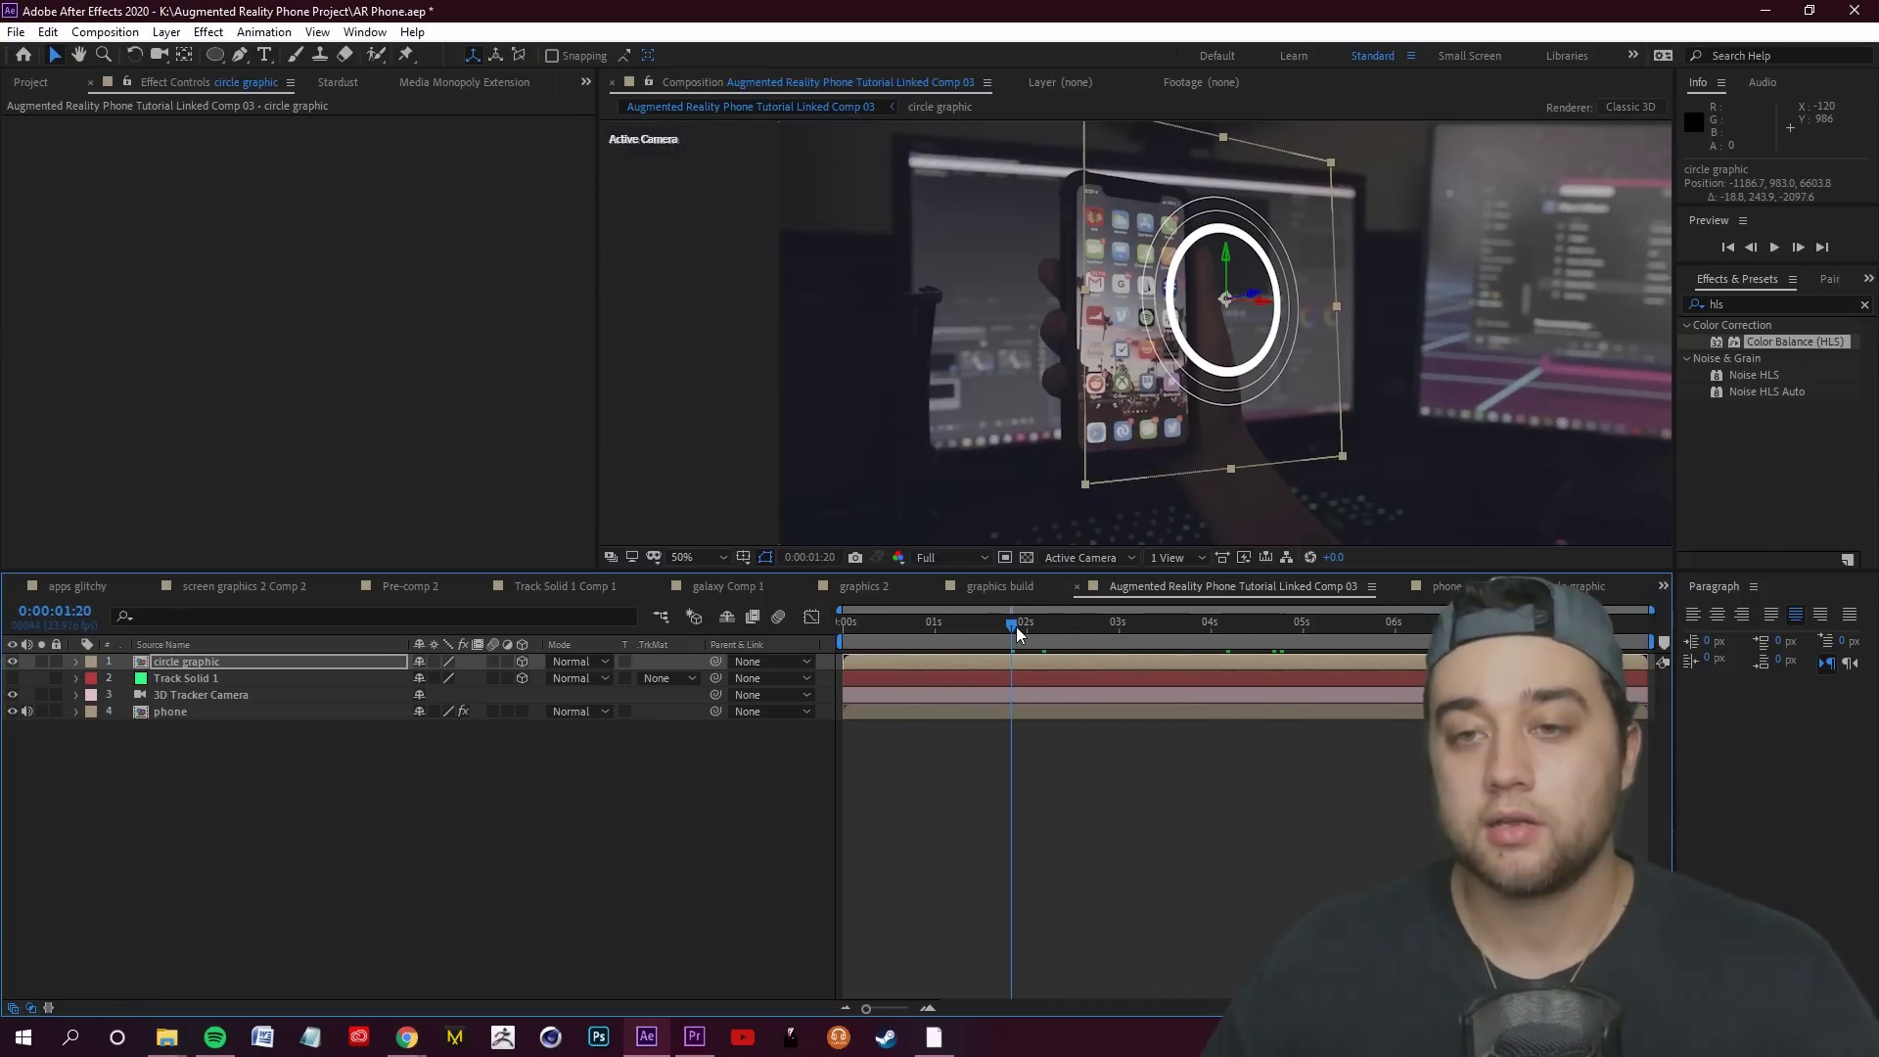
# Undo the last move of the circle graphic layer and preview the rings floating in front of the phone
pyautogui.hotkey('ctrl', 'z')
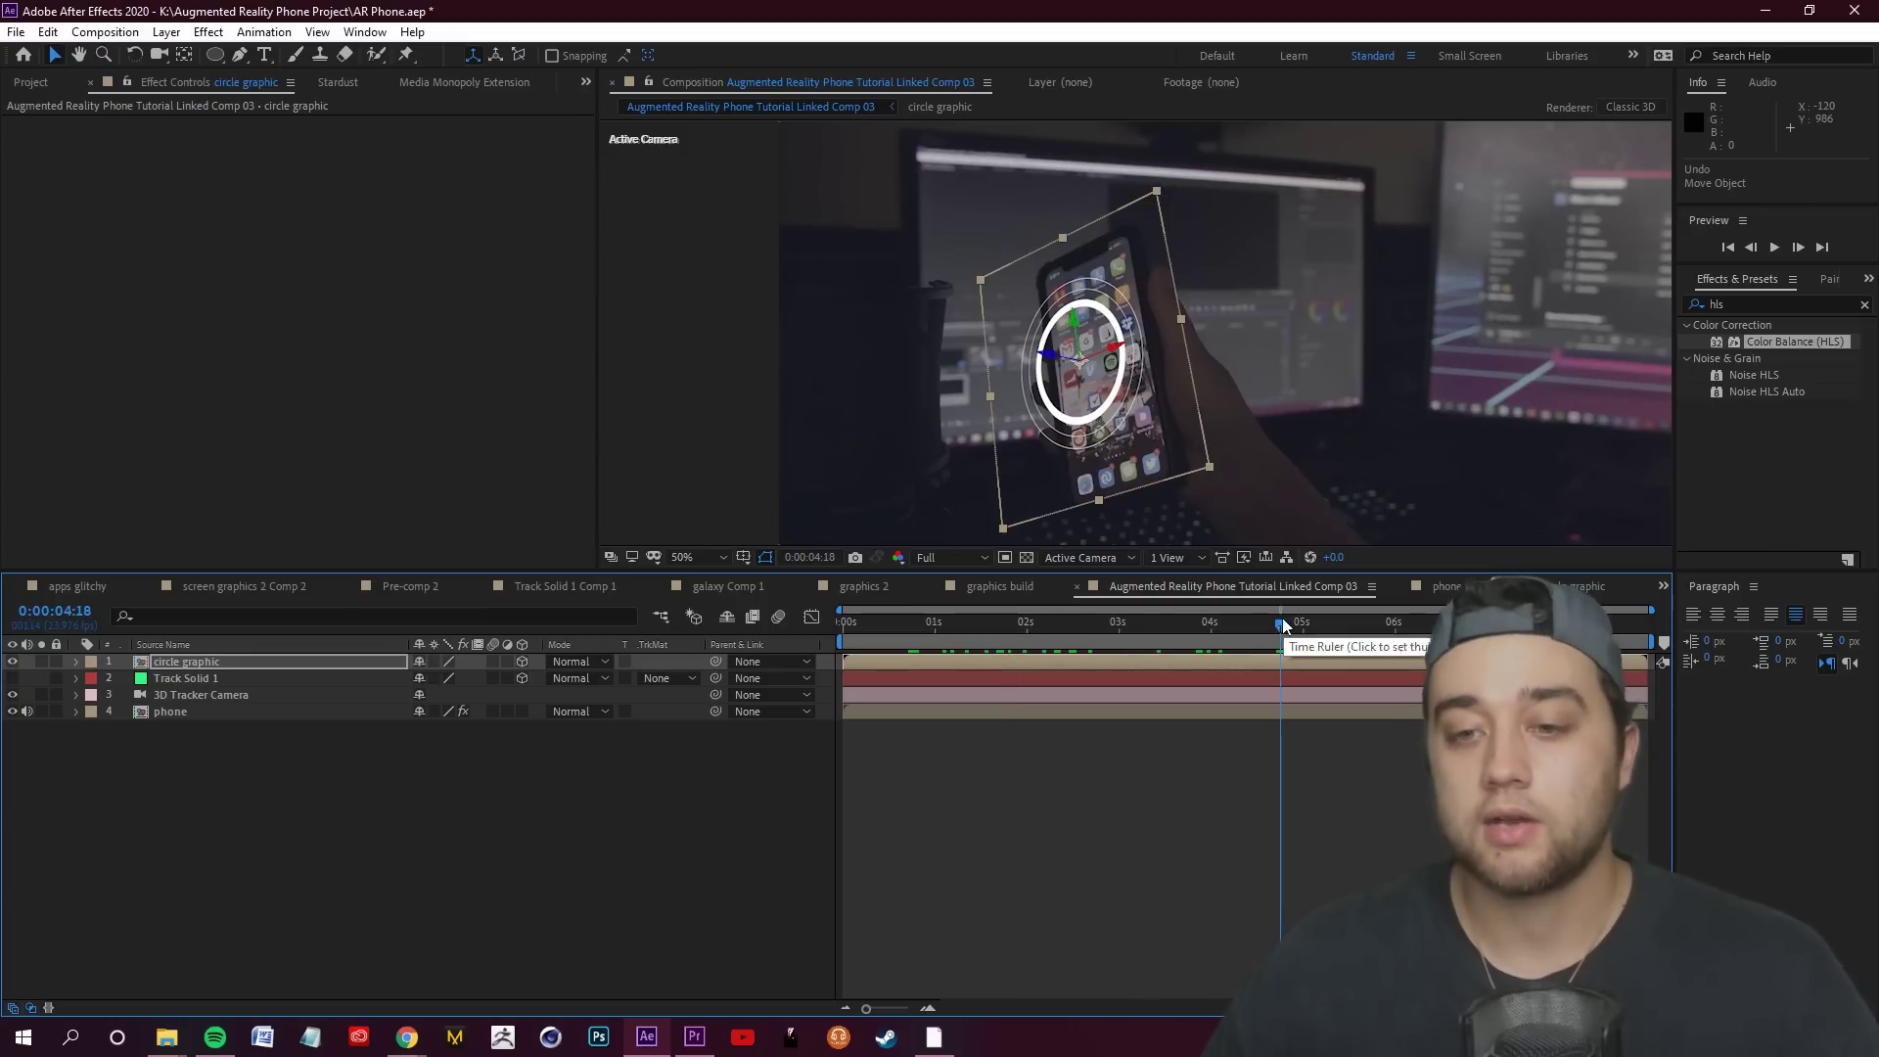
pyautogui.moveTo(1284, 626); pyautogui.dragTo(858, 631)
pyautogui.press('space')
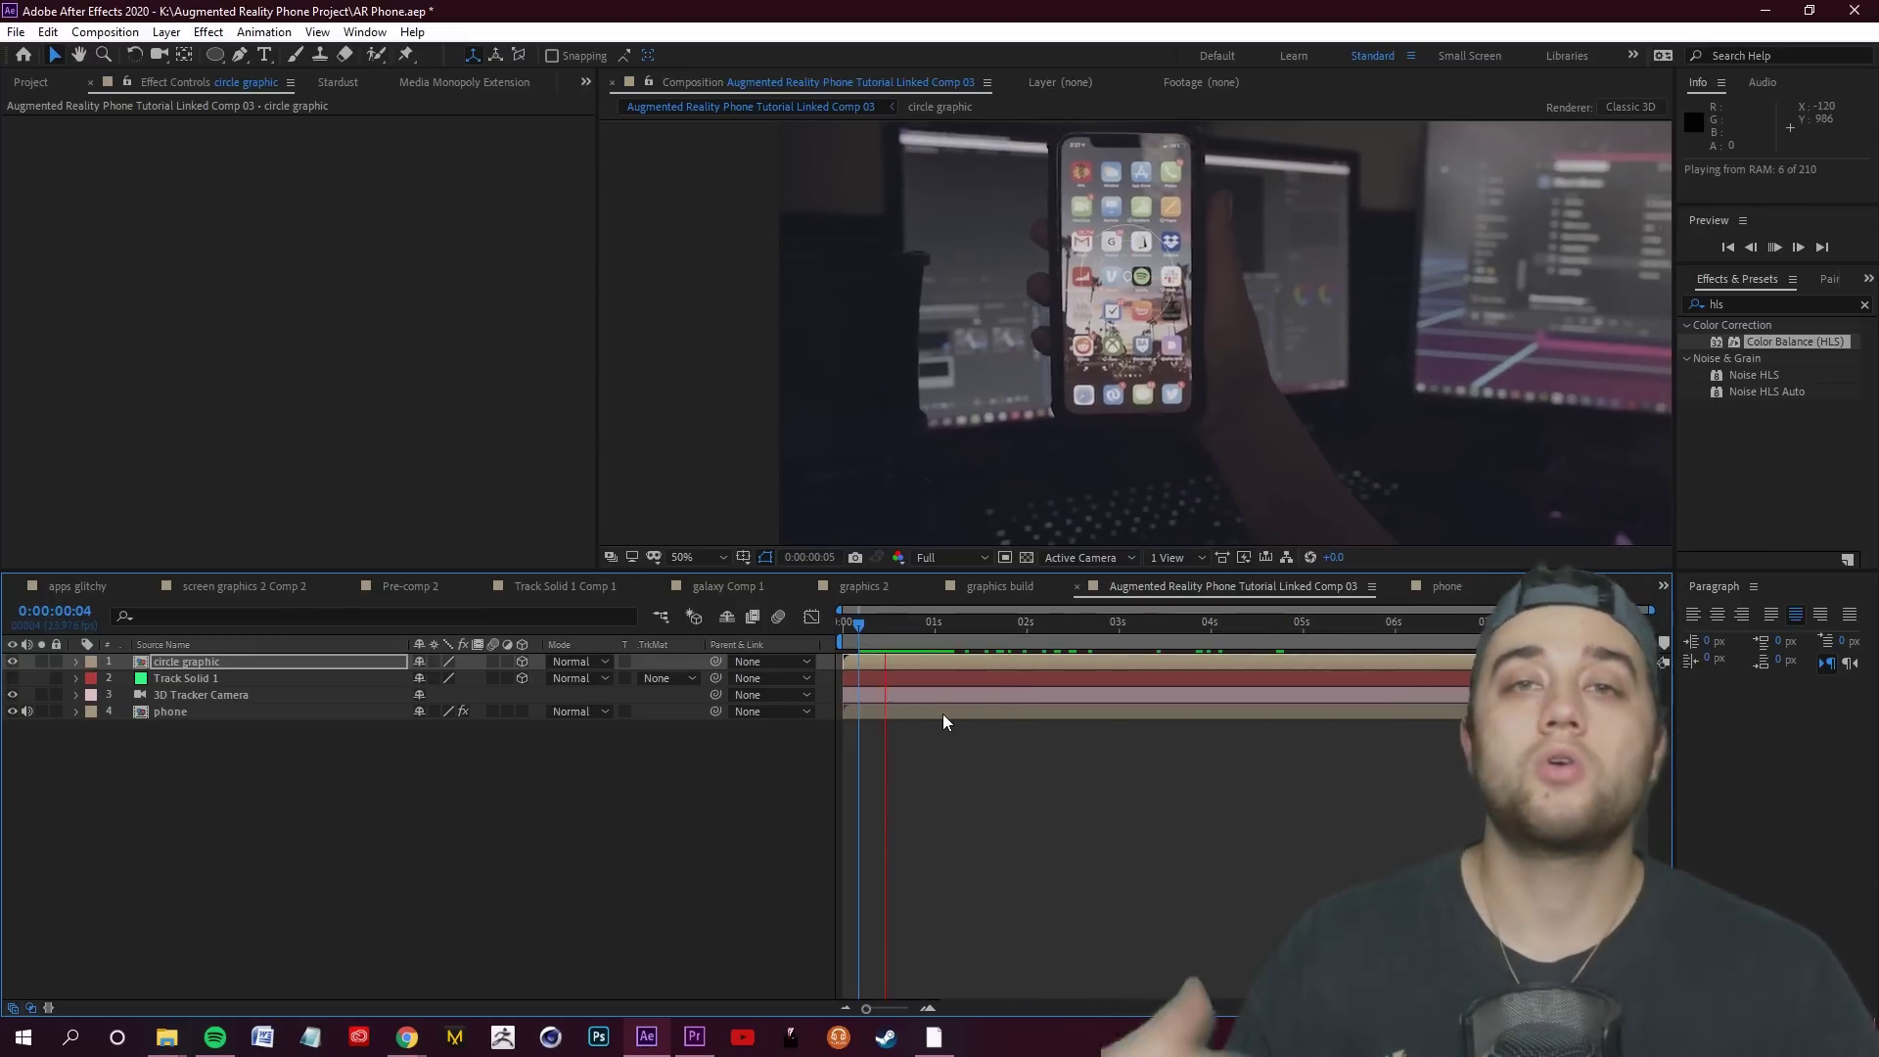
pyautogui.press('space')
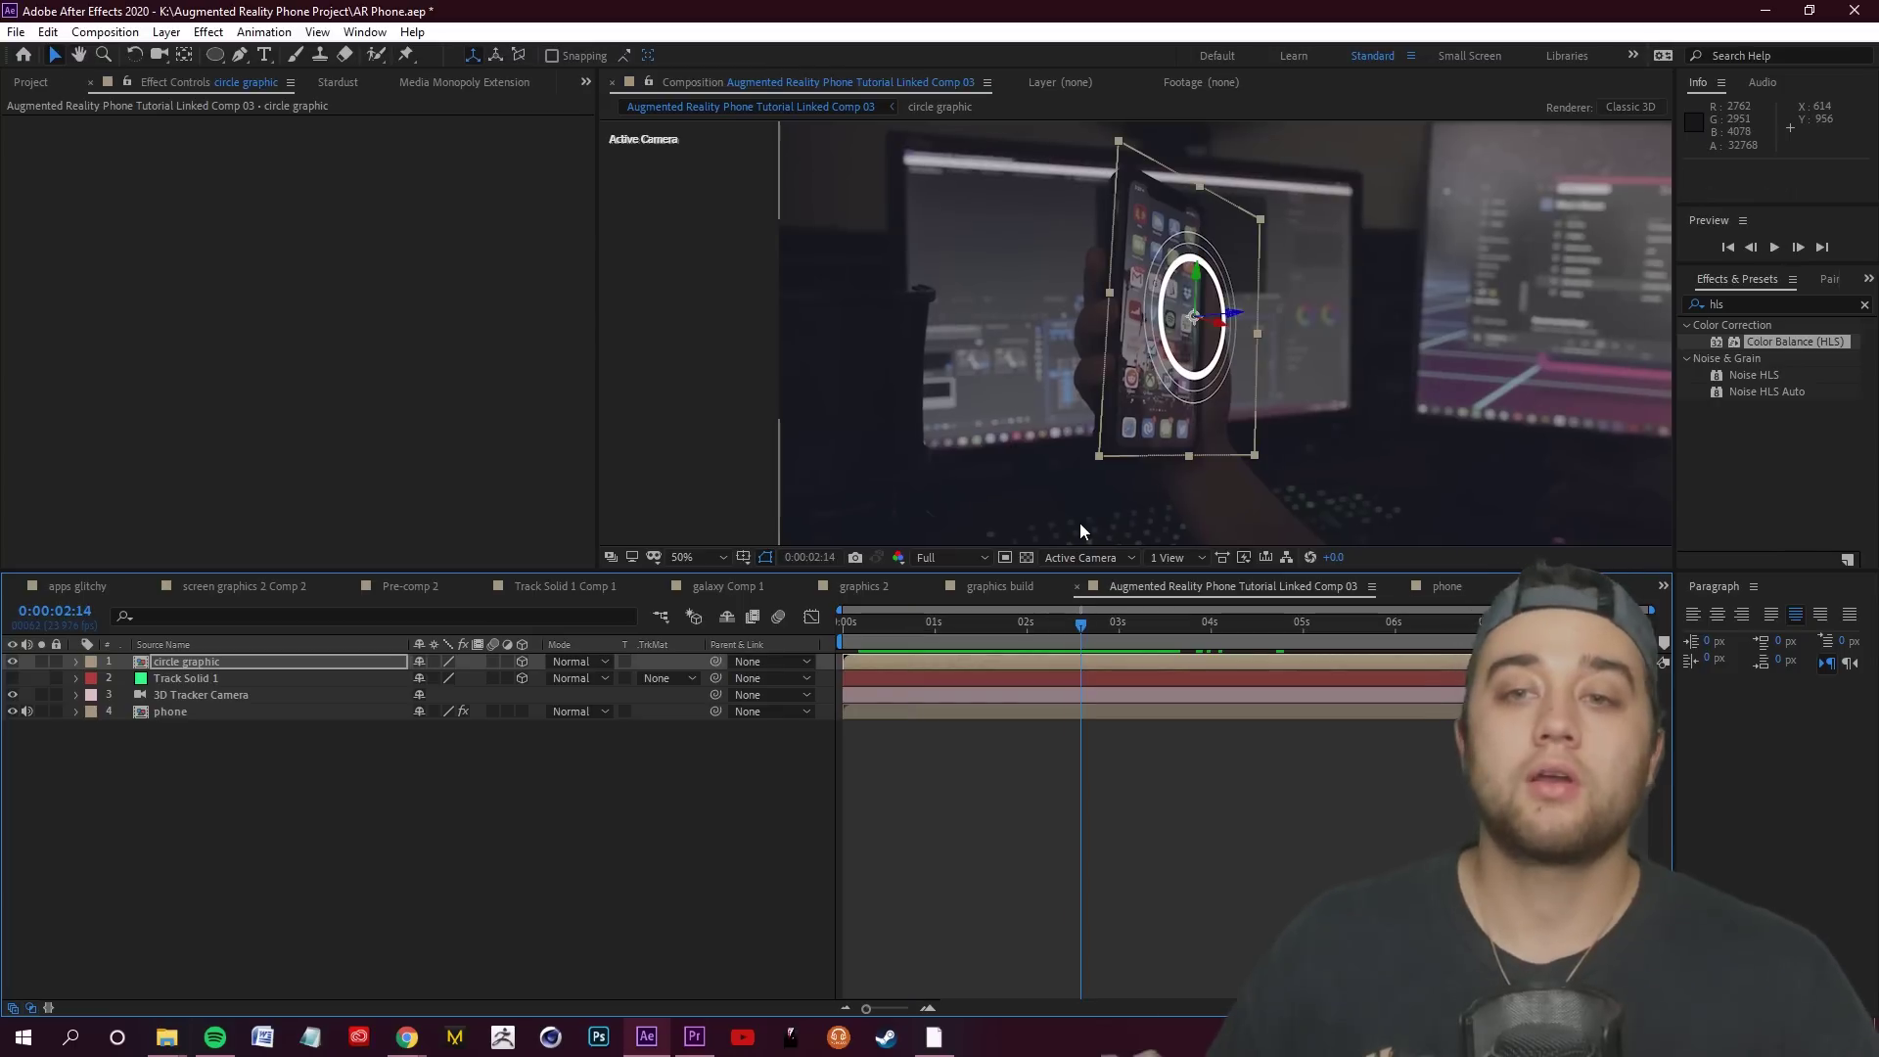
# Set the opacity of the circle graphic layer to 60%
pyautogui.scroll(2, 1166, 343)
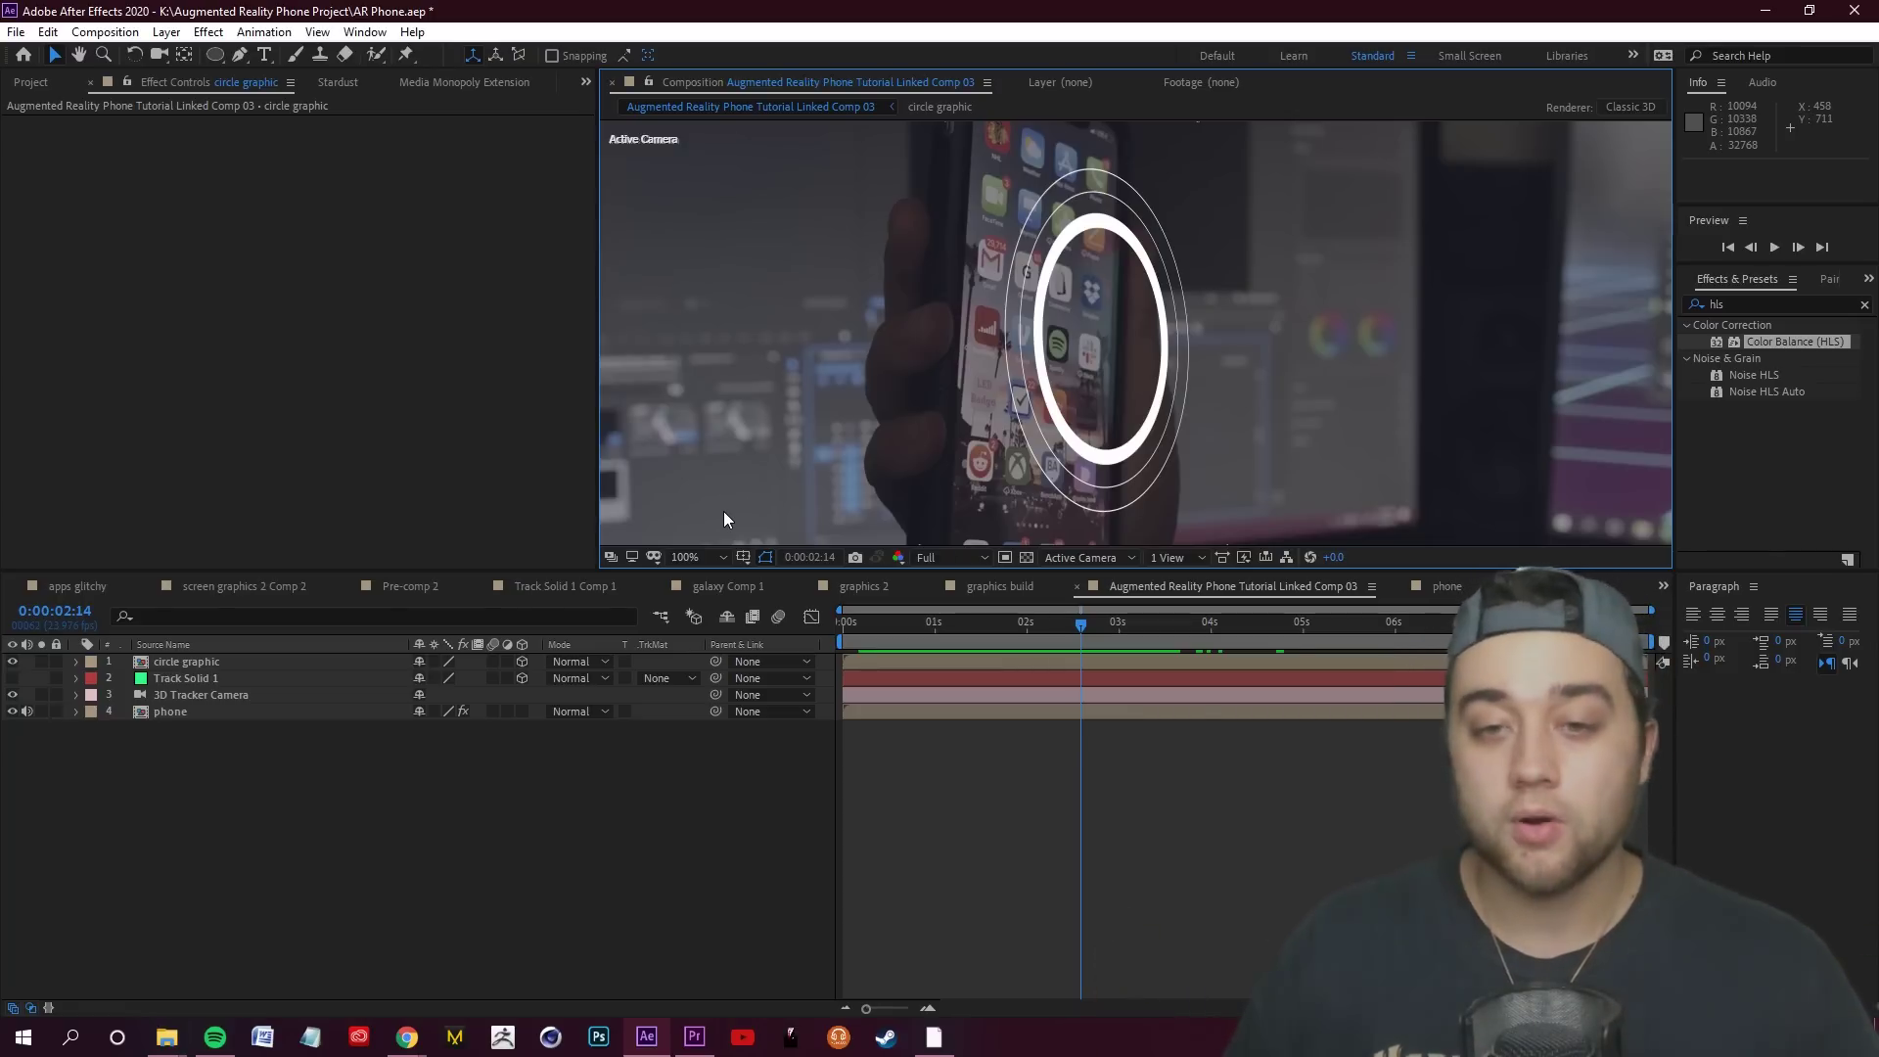
pyautogui.click(215, 663)
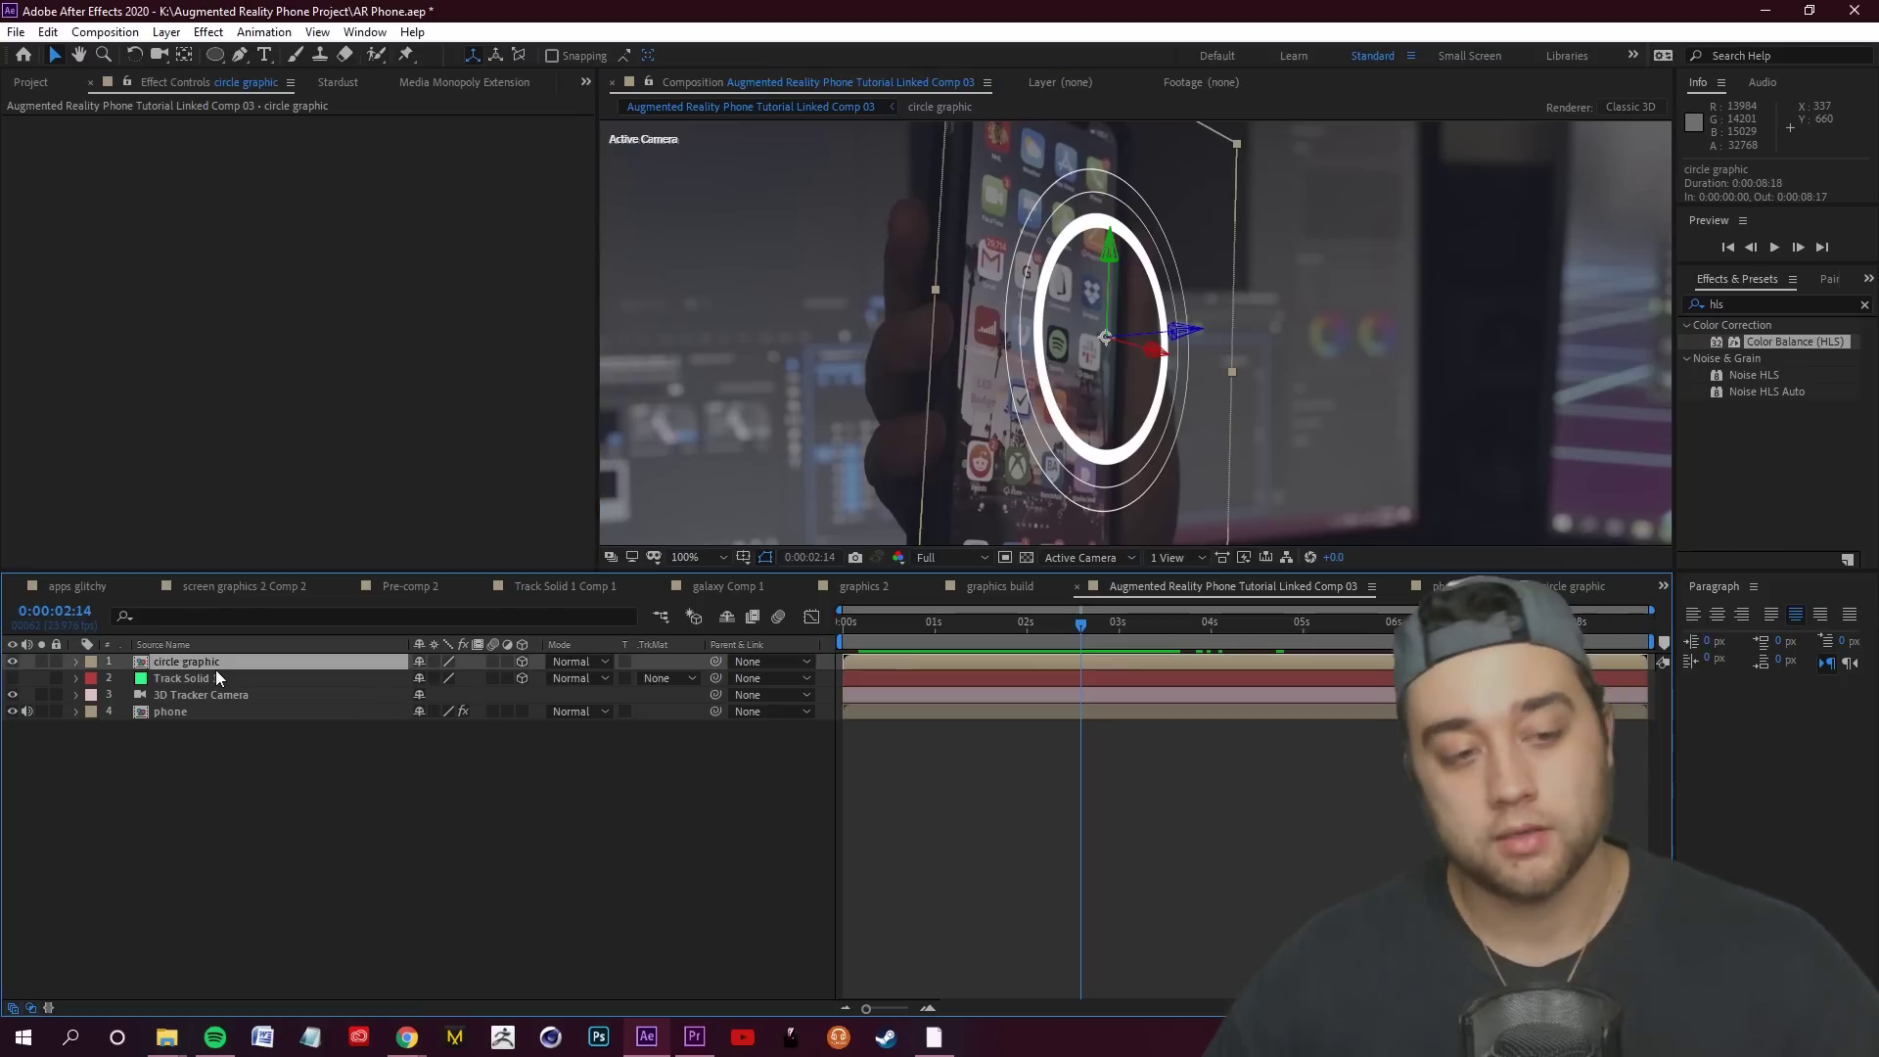
pyautogui.press('t')
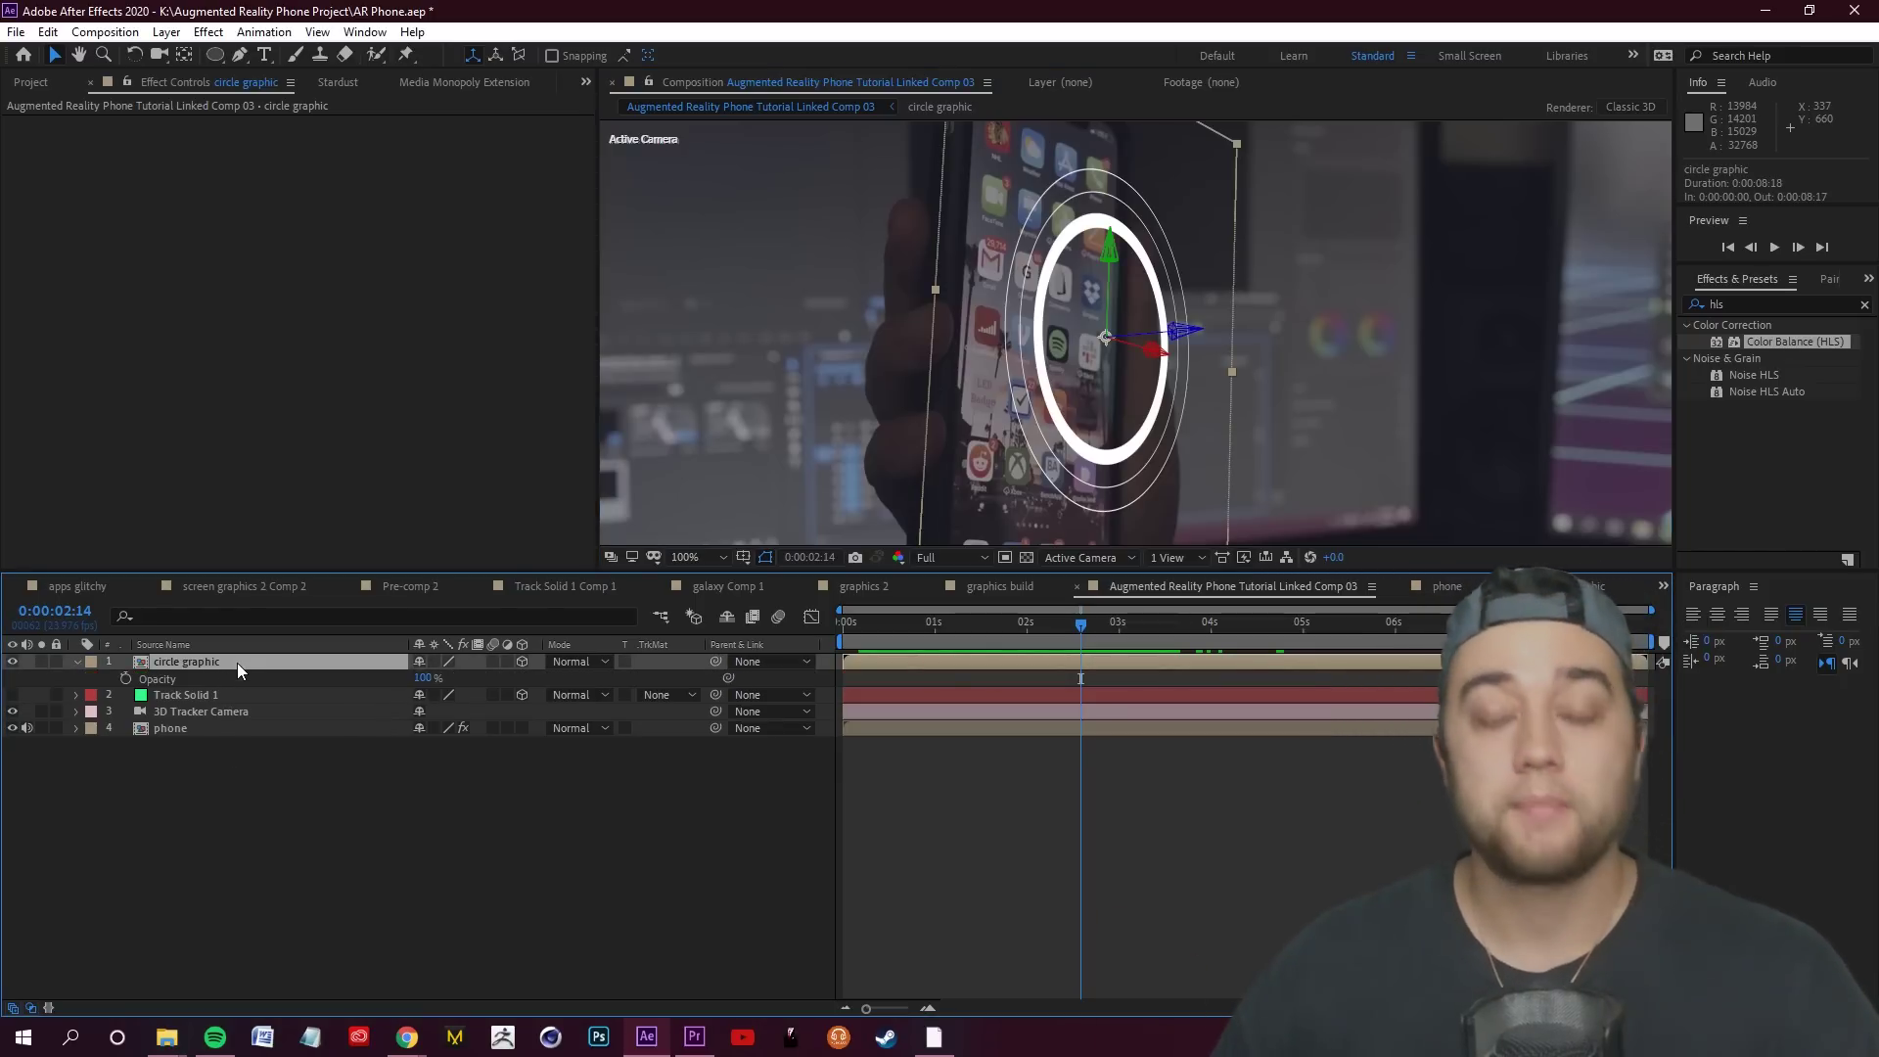
pyautogui.moveTo(422, 678)
pyautogui.mouseDown()
pyautogui.moveTo(380, 682)
pyautogui.moveTo(403, 682)
pyautogui.mouseUp()
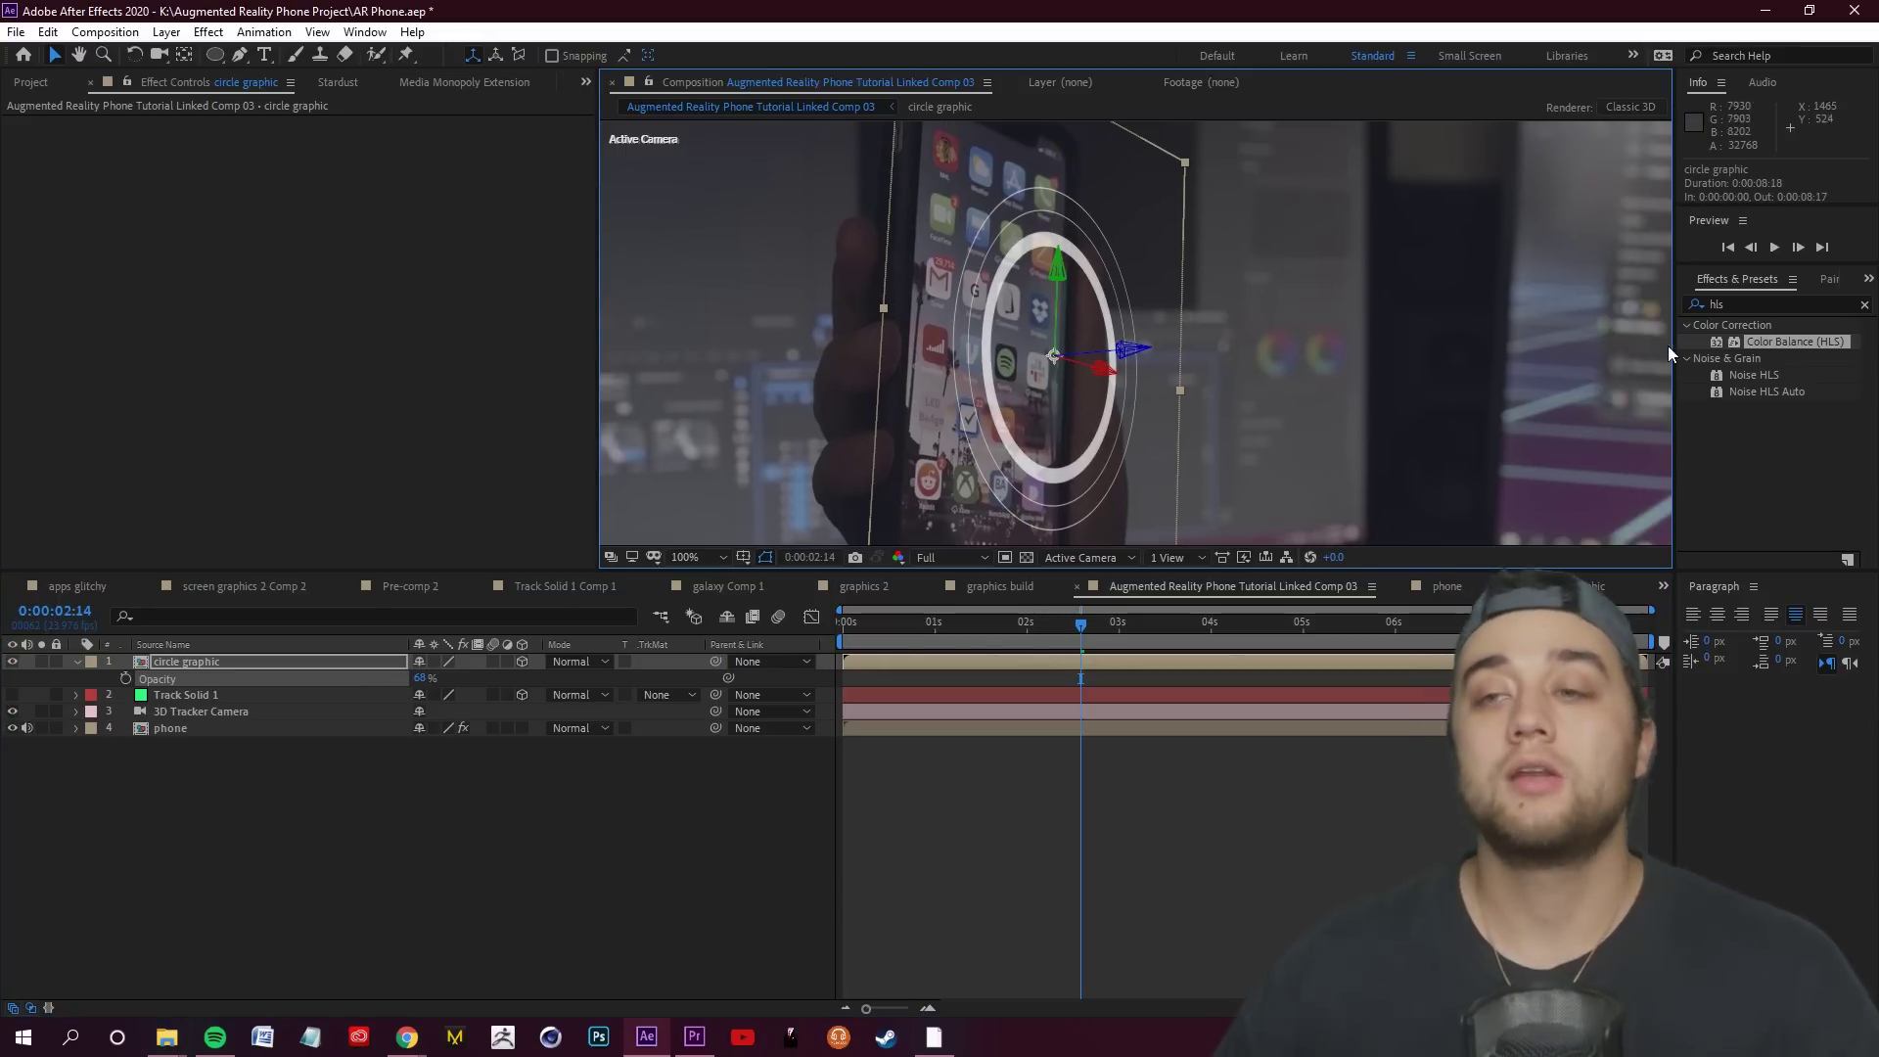
# Find the Stylize Glow effect by searching for "glow" and apply it to the circle graphic layer
pyautogui.click(1745, 302)
pyautogui.write('glow')
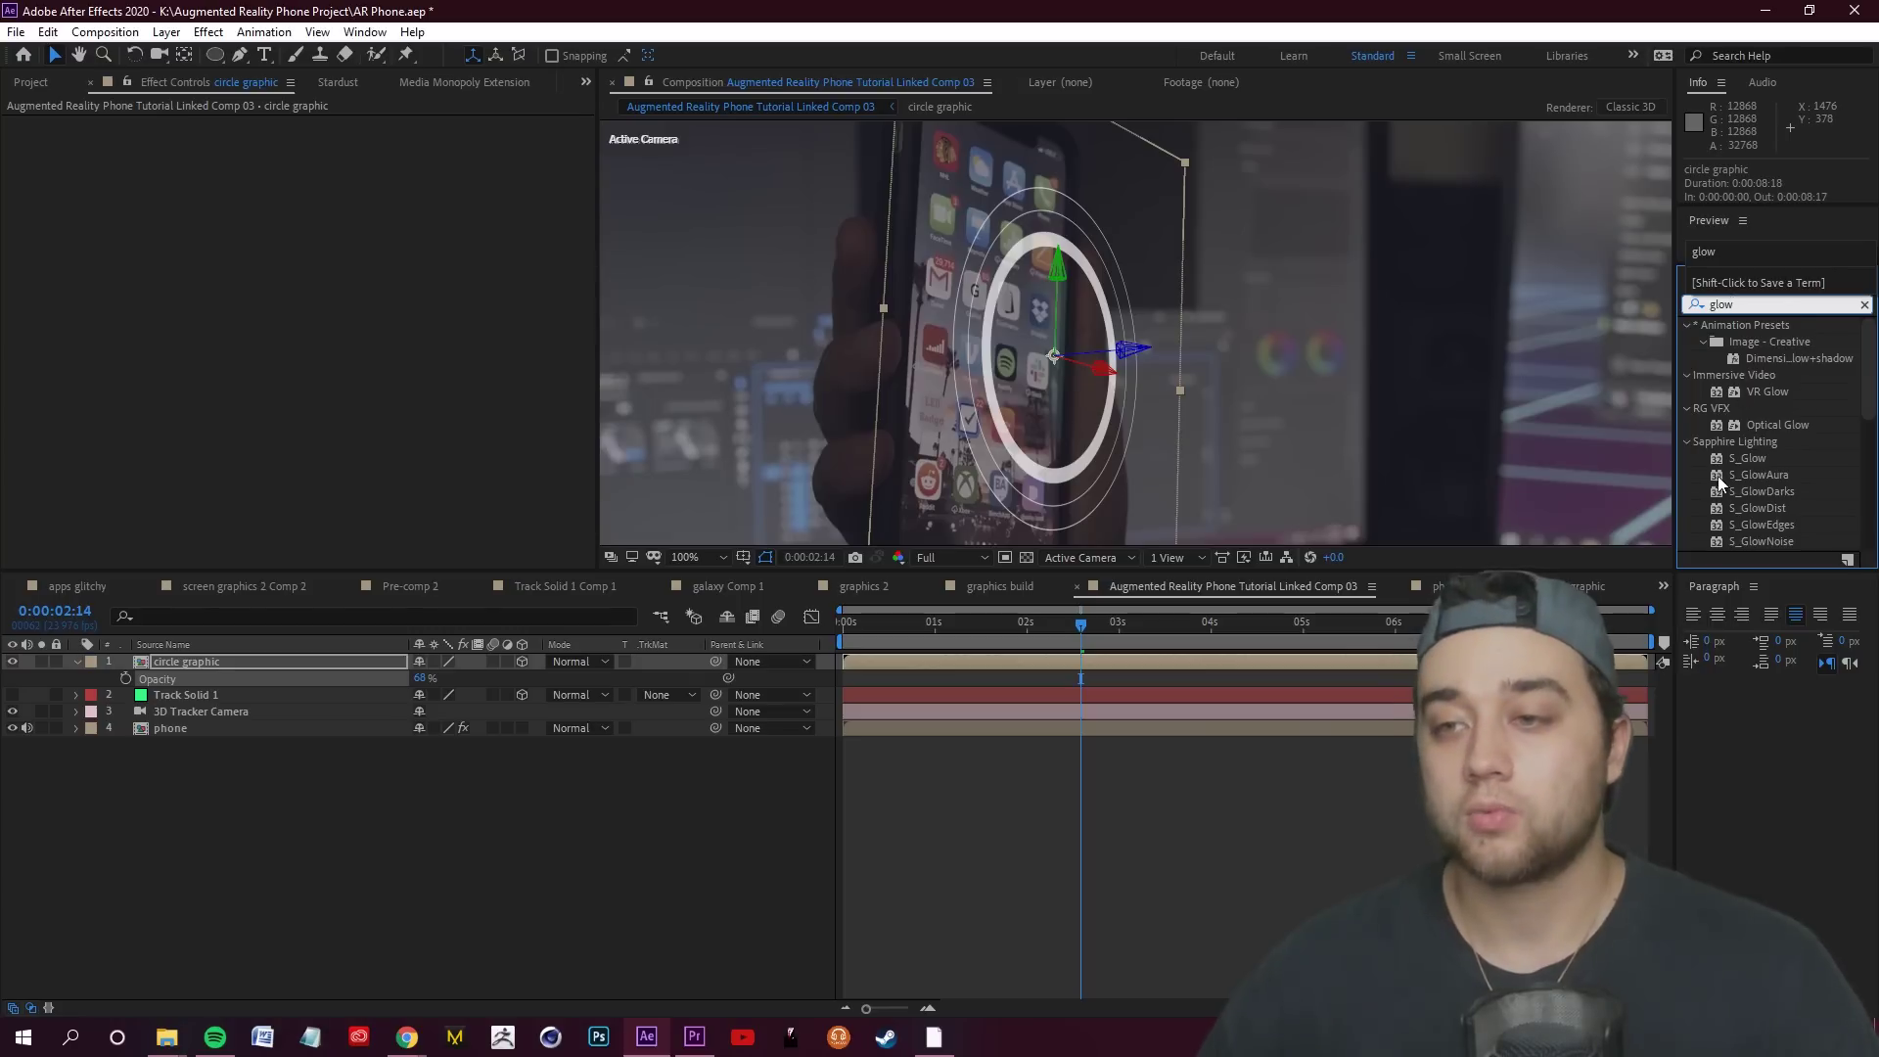
pyautogui.scroll(-5, 1727, 469)
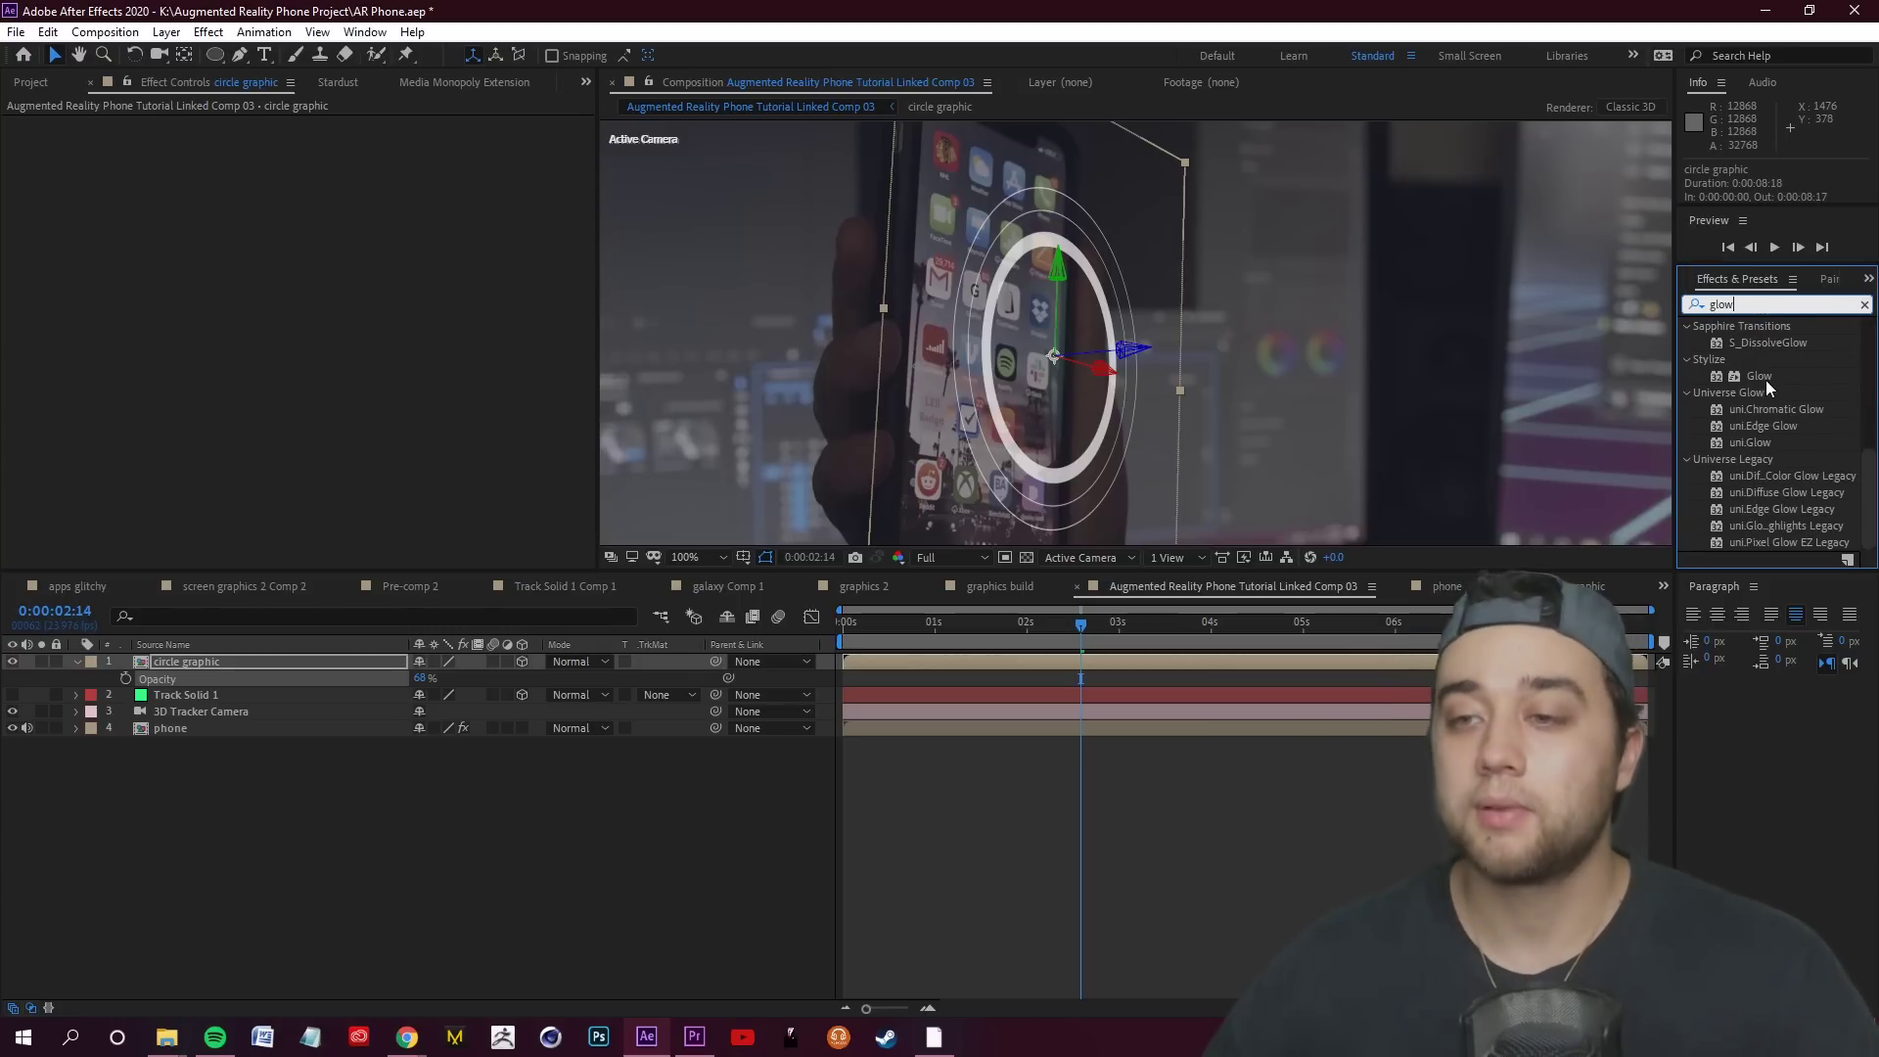
pyautogui.moveTo(1757, 376); pyautogui.dragTo(1068, 524)
pyautogui.moveTo(208, 660); pyautogui.dragTo(209, 661)
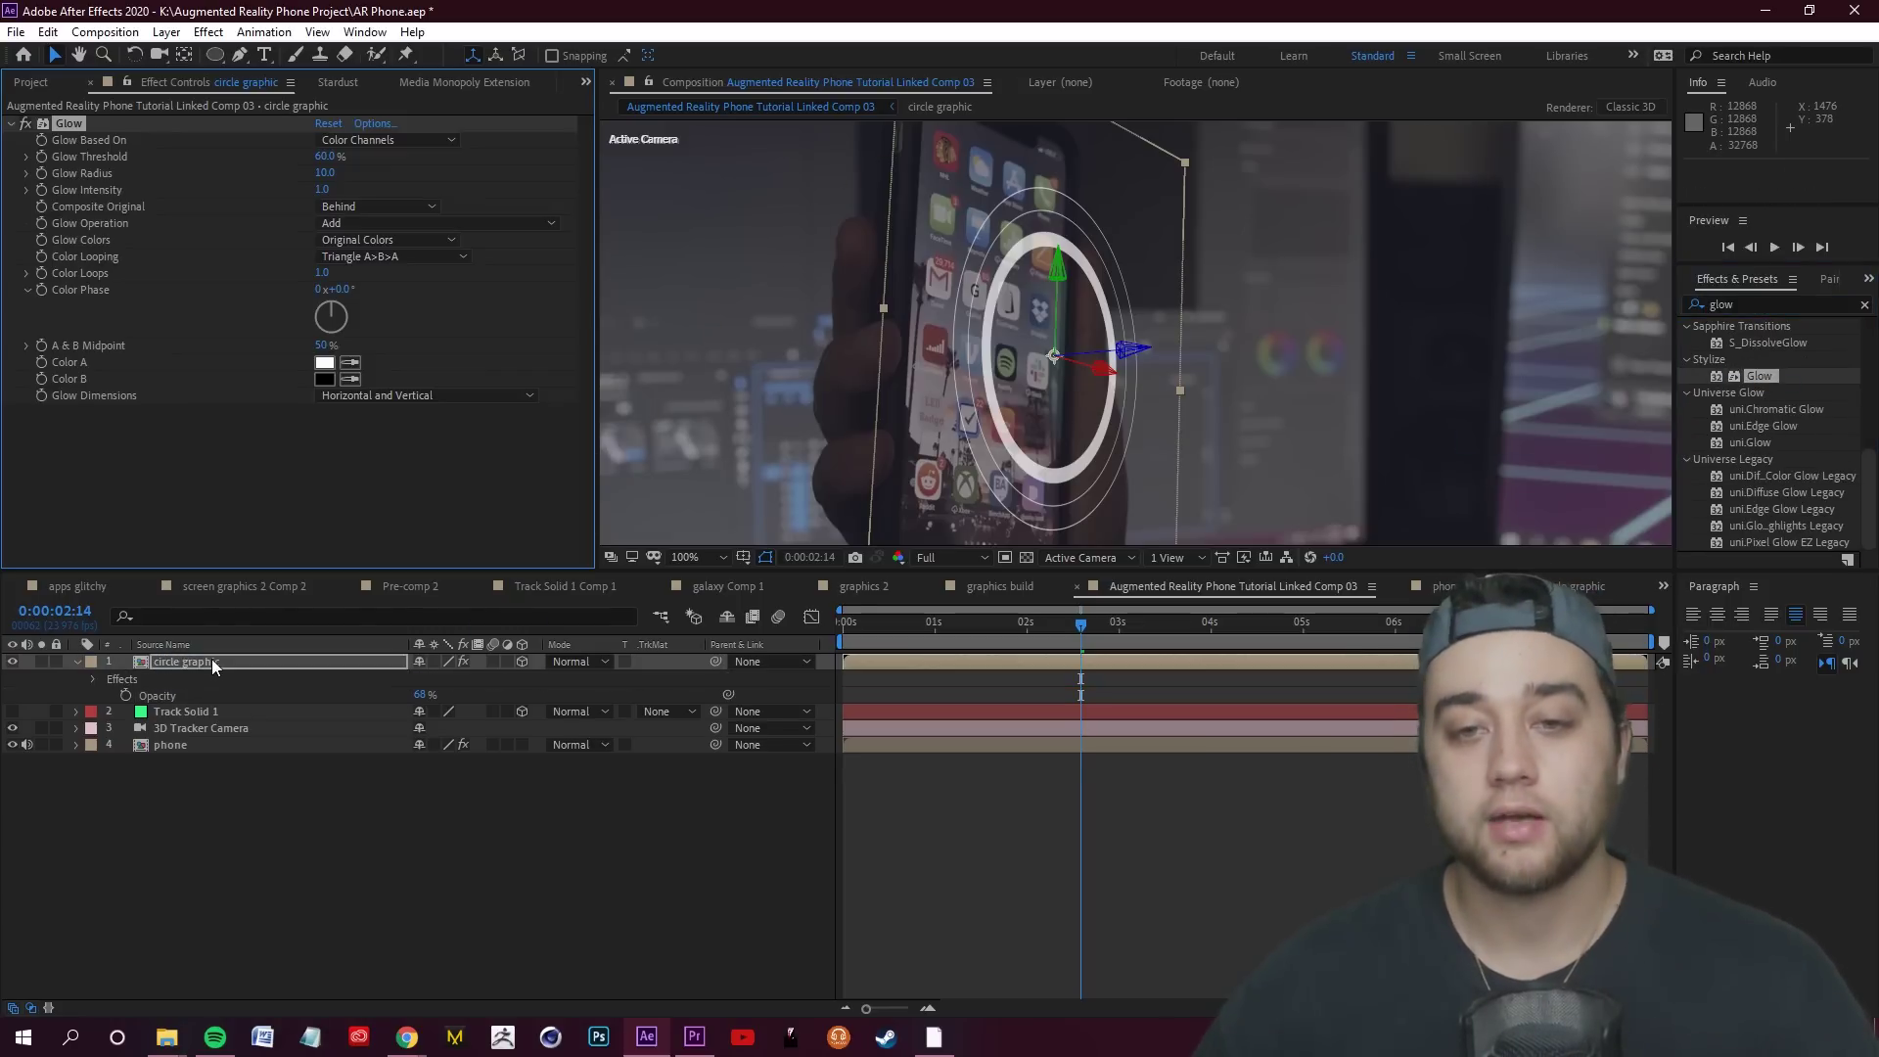
# Set the circle graphic's Glow Radius to 56 and its Glow Threshold to 100%
pyautogui.click(221, 661)
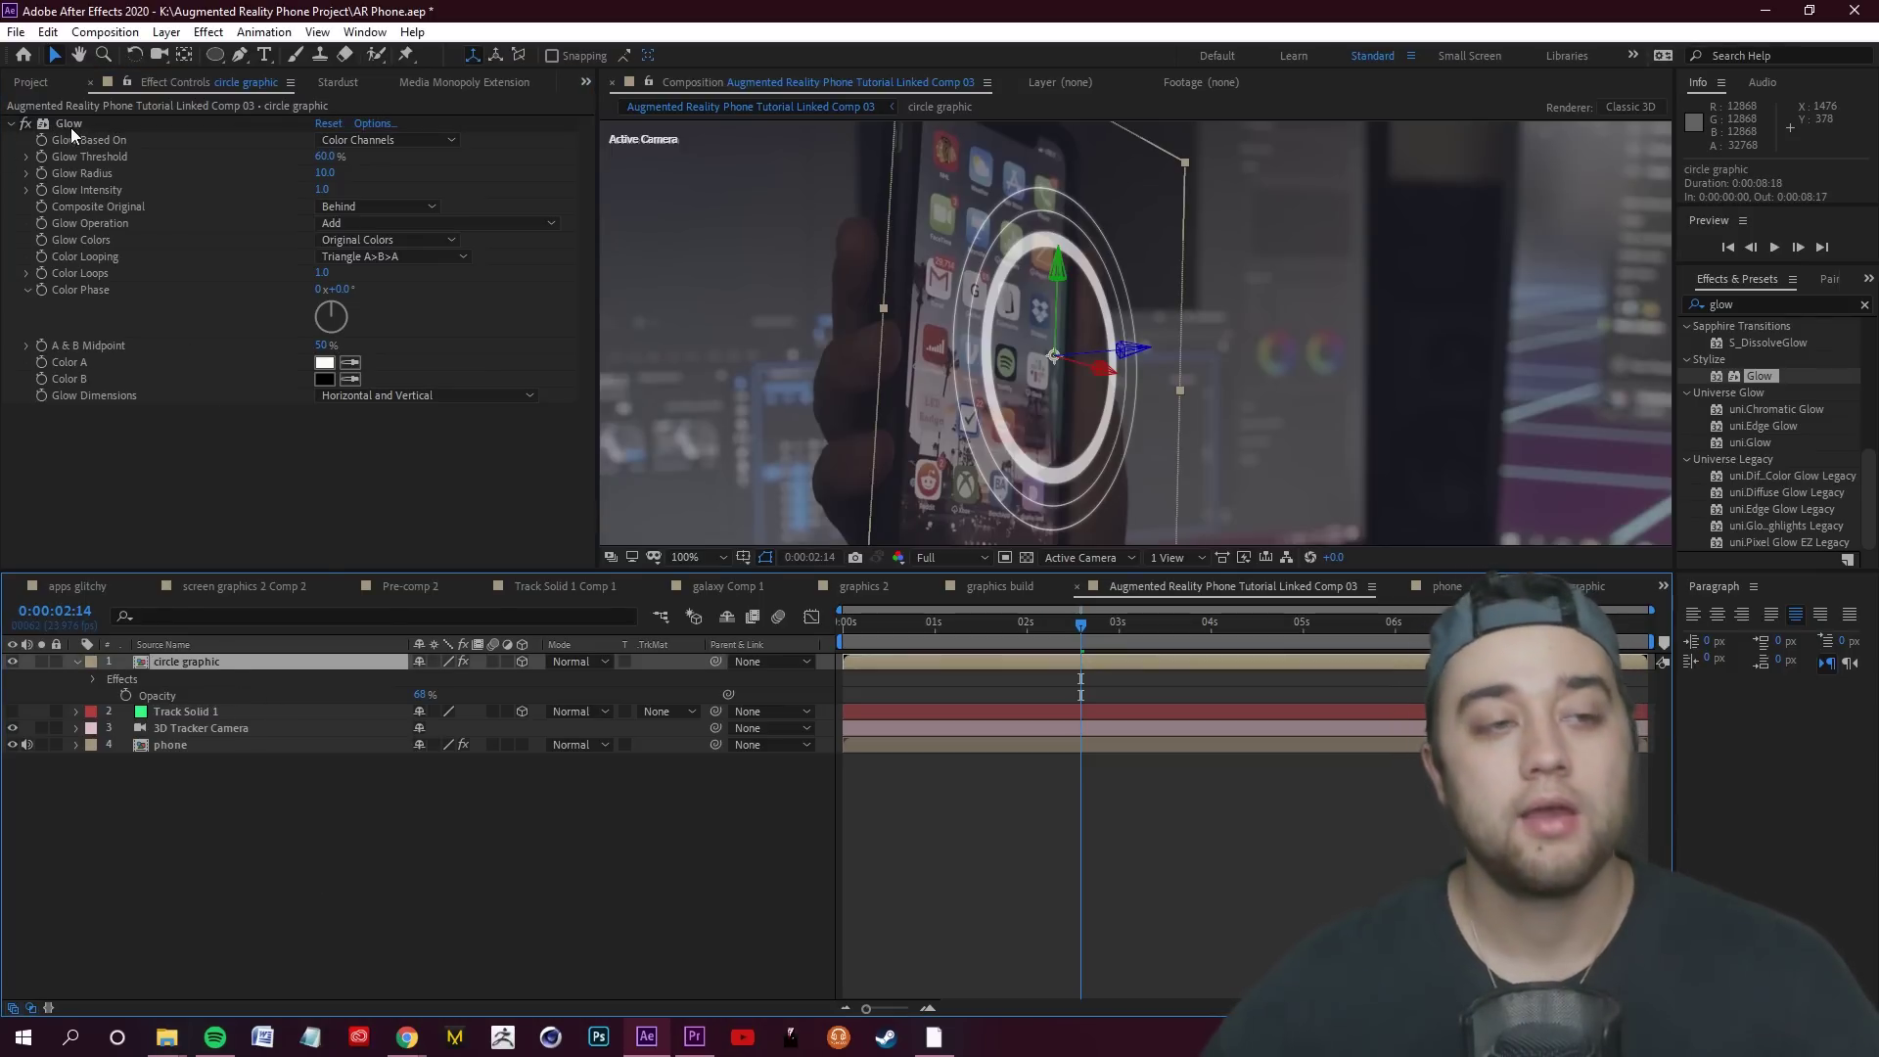
pyautogui.click(108, 180)
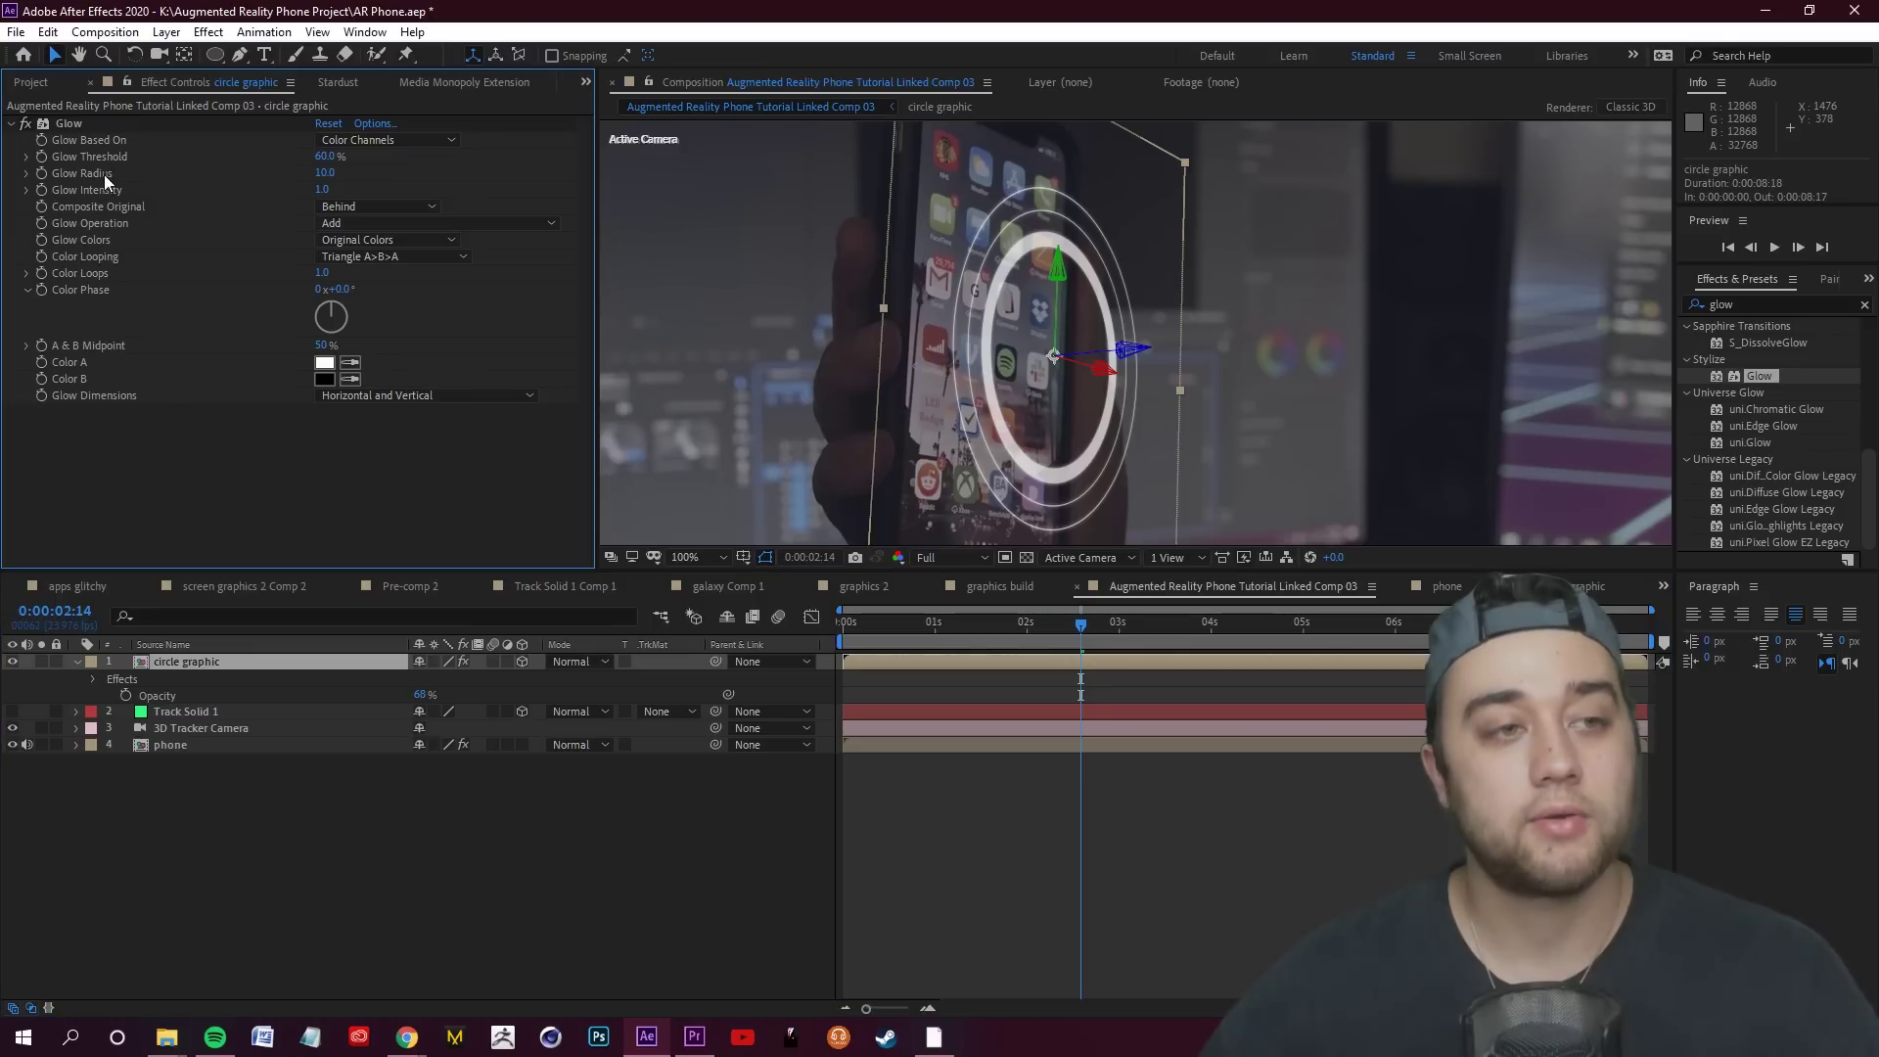
pyautogui.moveTo(324, 173)
pyautogui.mouseDown()
pyautogui.moveTo(362, 174)
pyautogui.moveTo(354, 157)
pyautogui.moveTo(333, 173)
pyautogui.mouseUp()
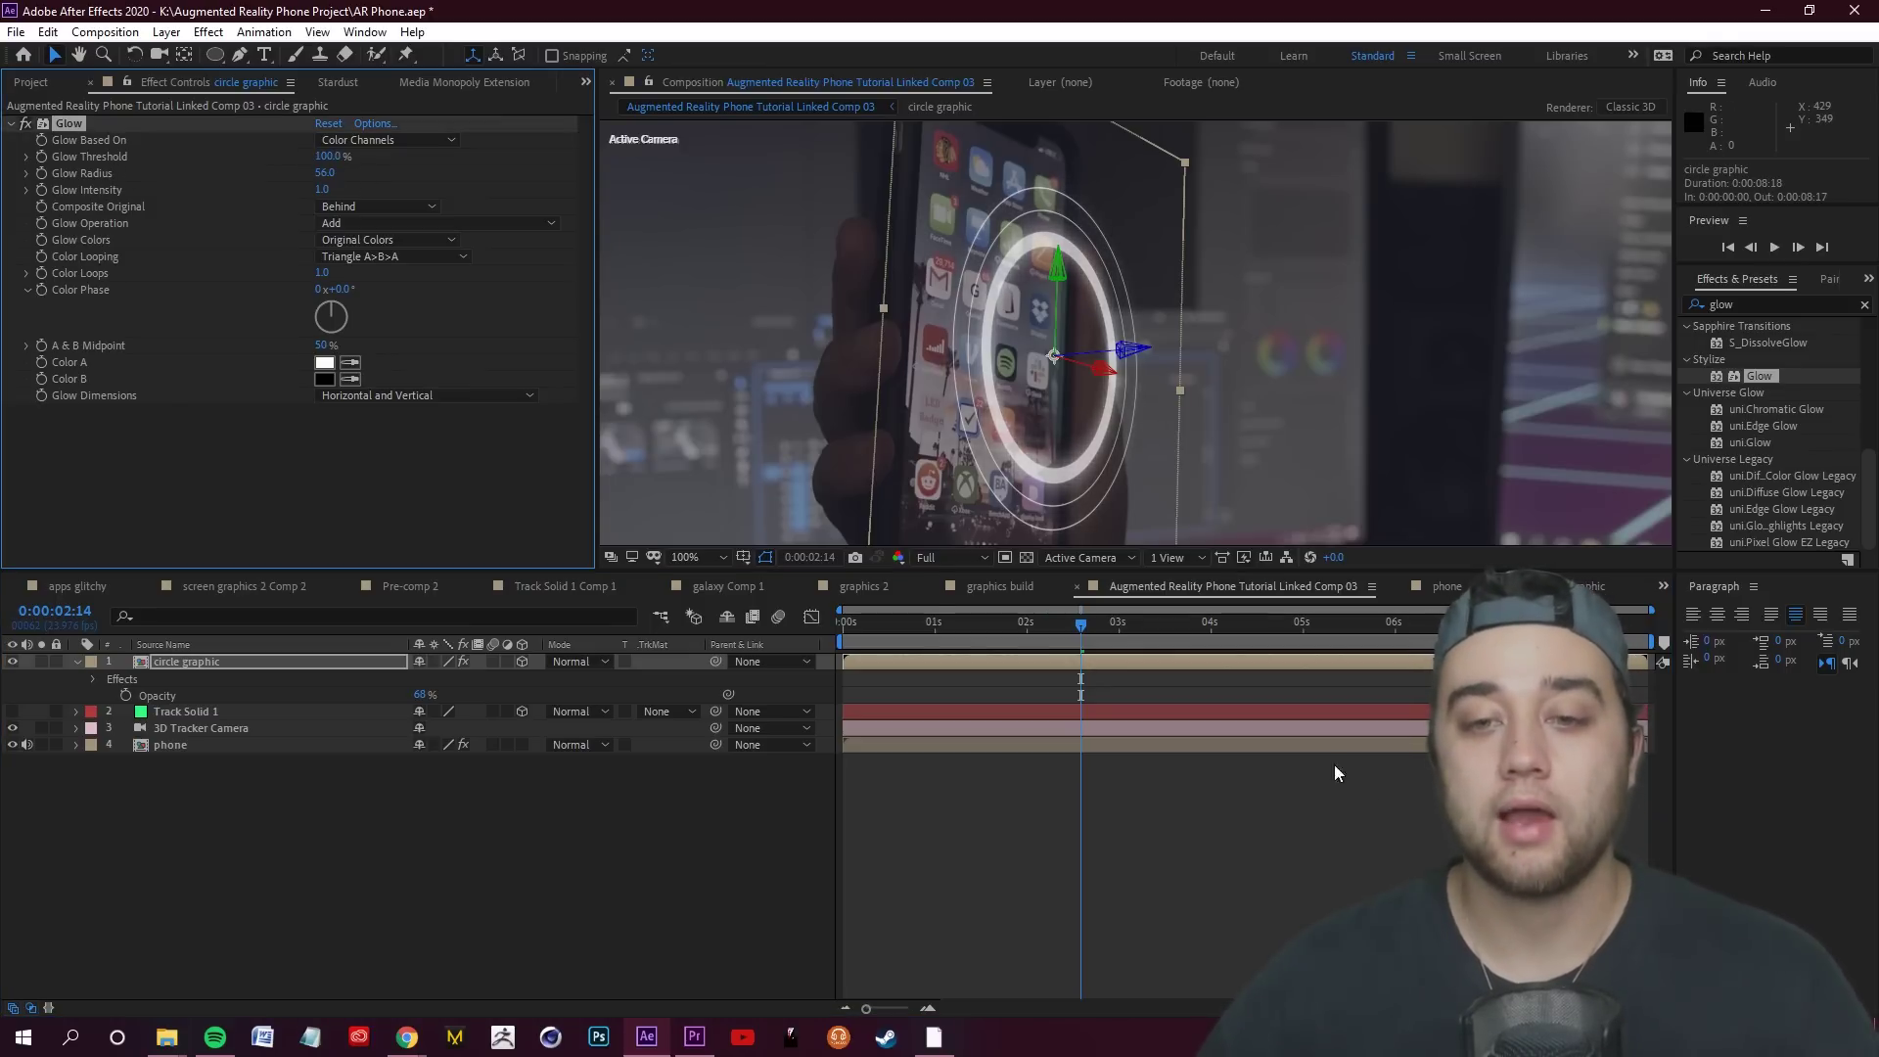
# Preview the glowing rings over the phone footage and hide the circle graphic layer
pyautogui.scroll(-4, 1096, 444)
pyautogui.press('space')
pyautogui.scroll(2, 1135, 469)
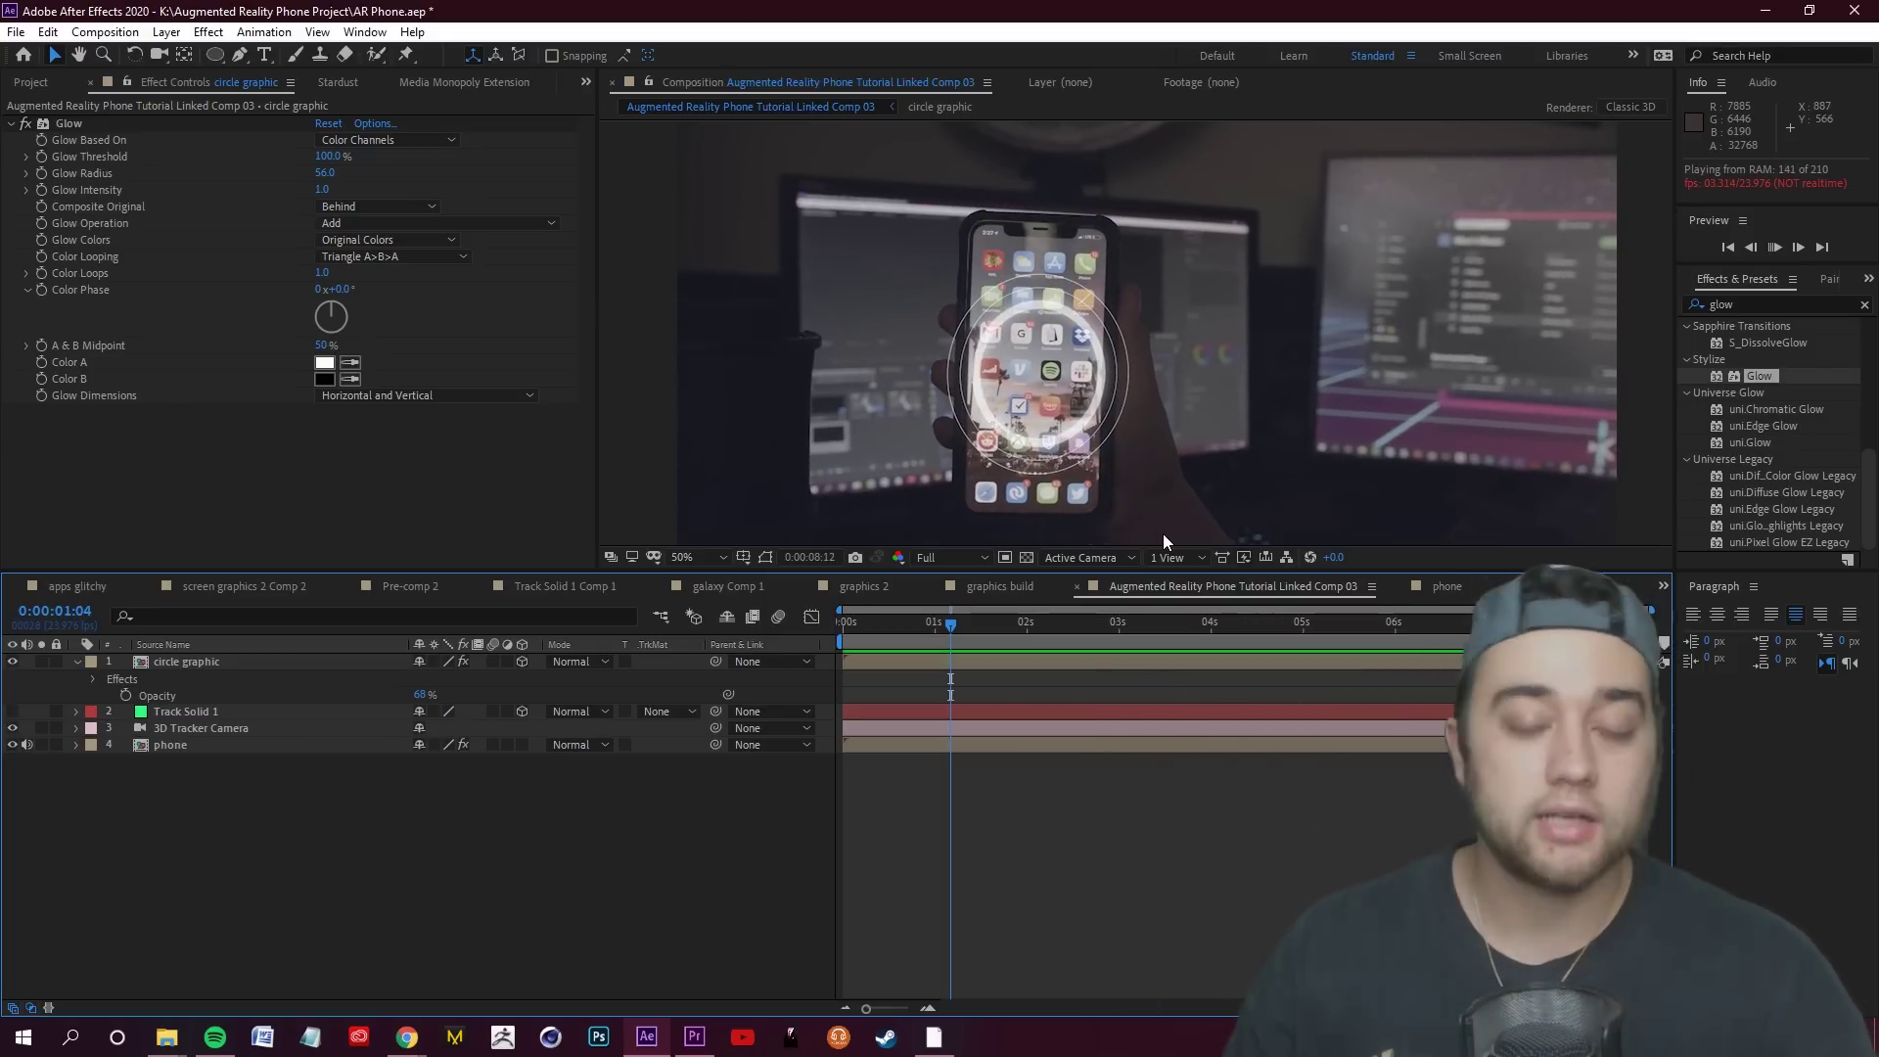
pyautogui.press('space')
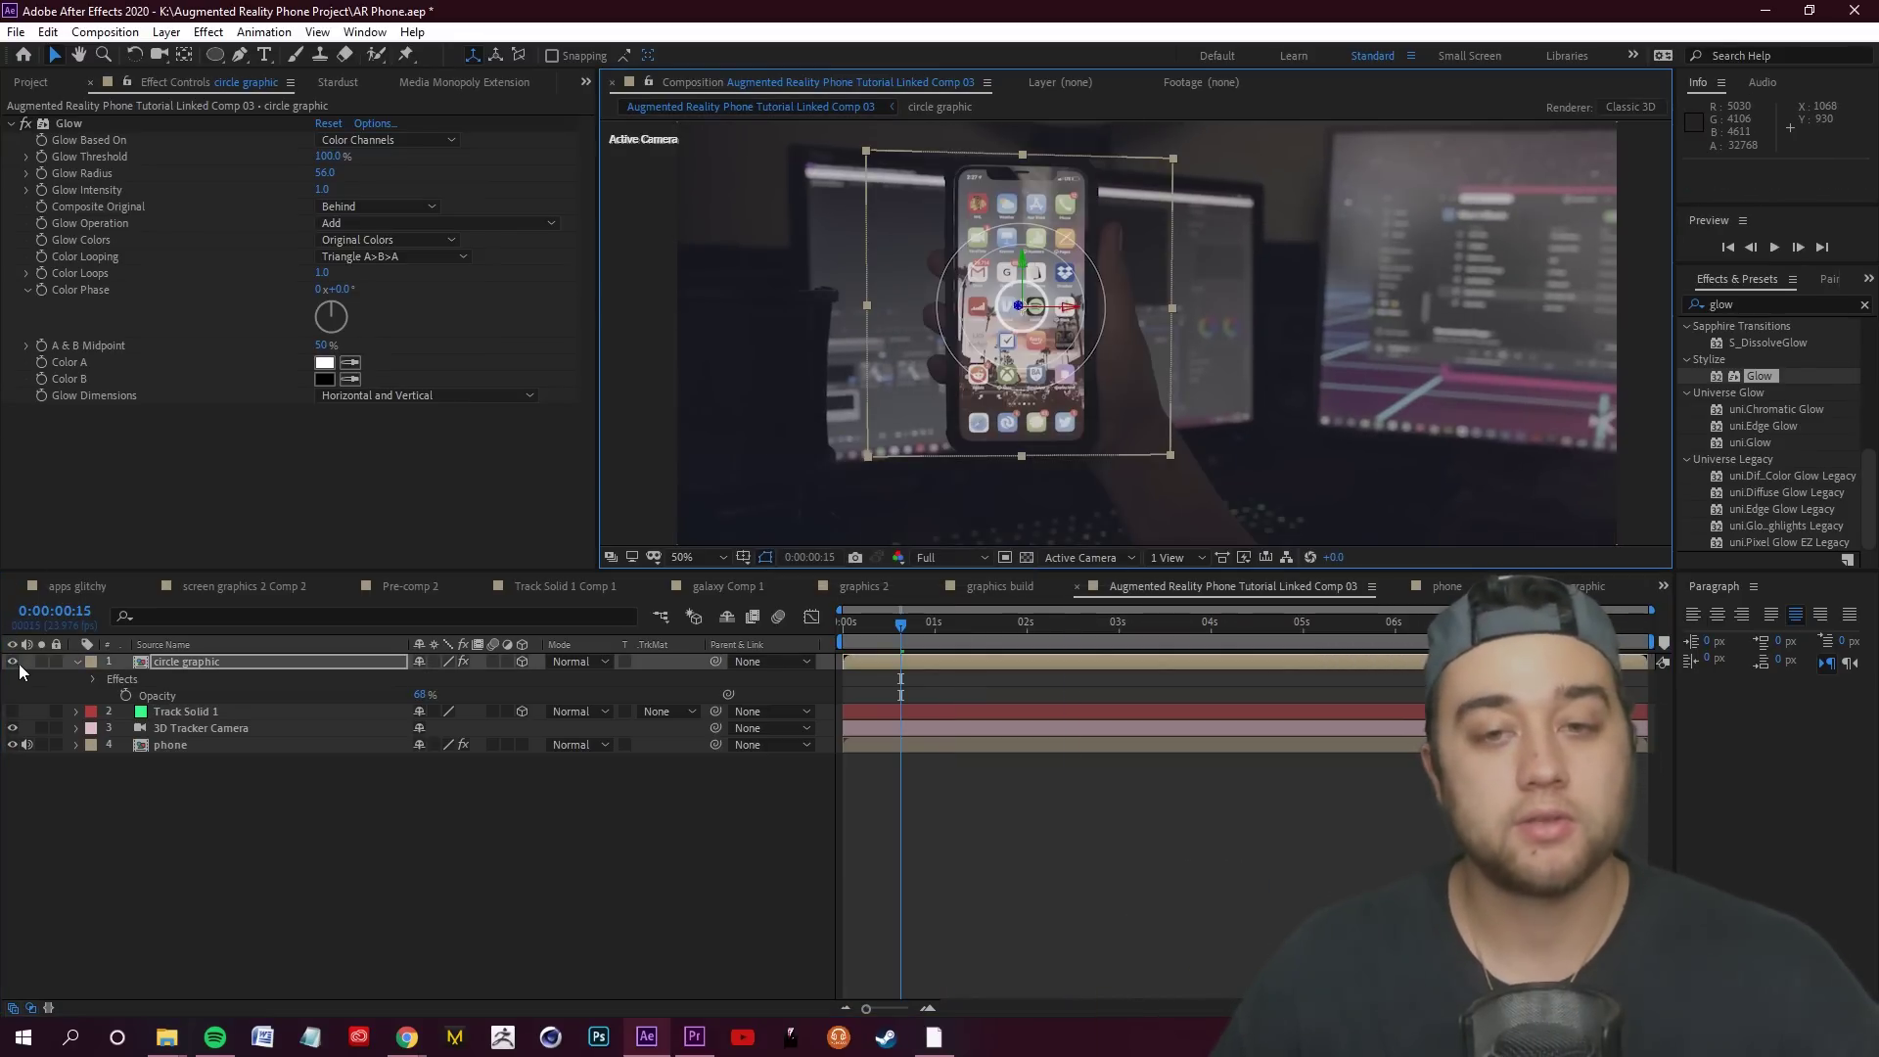
pyautogui.click(13, 662)
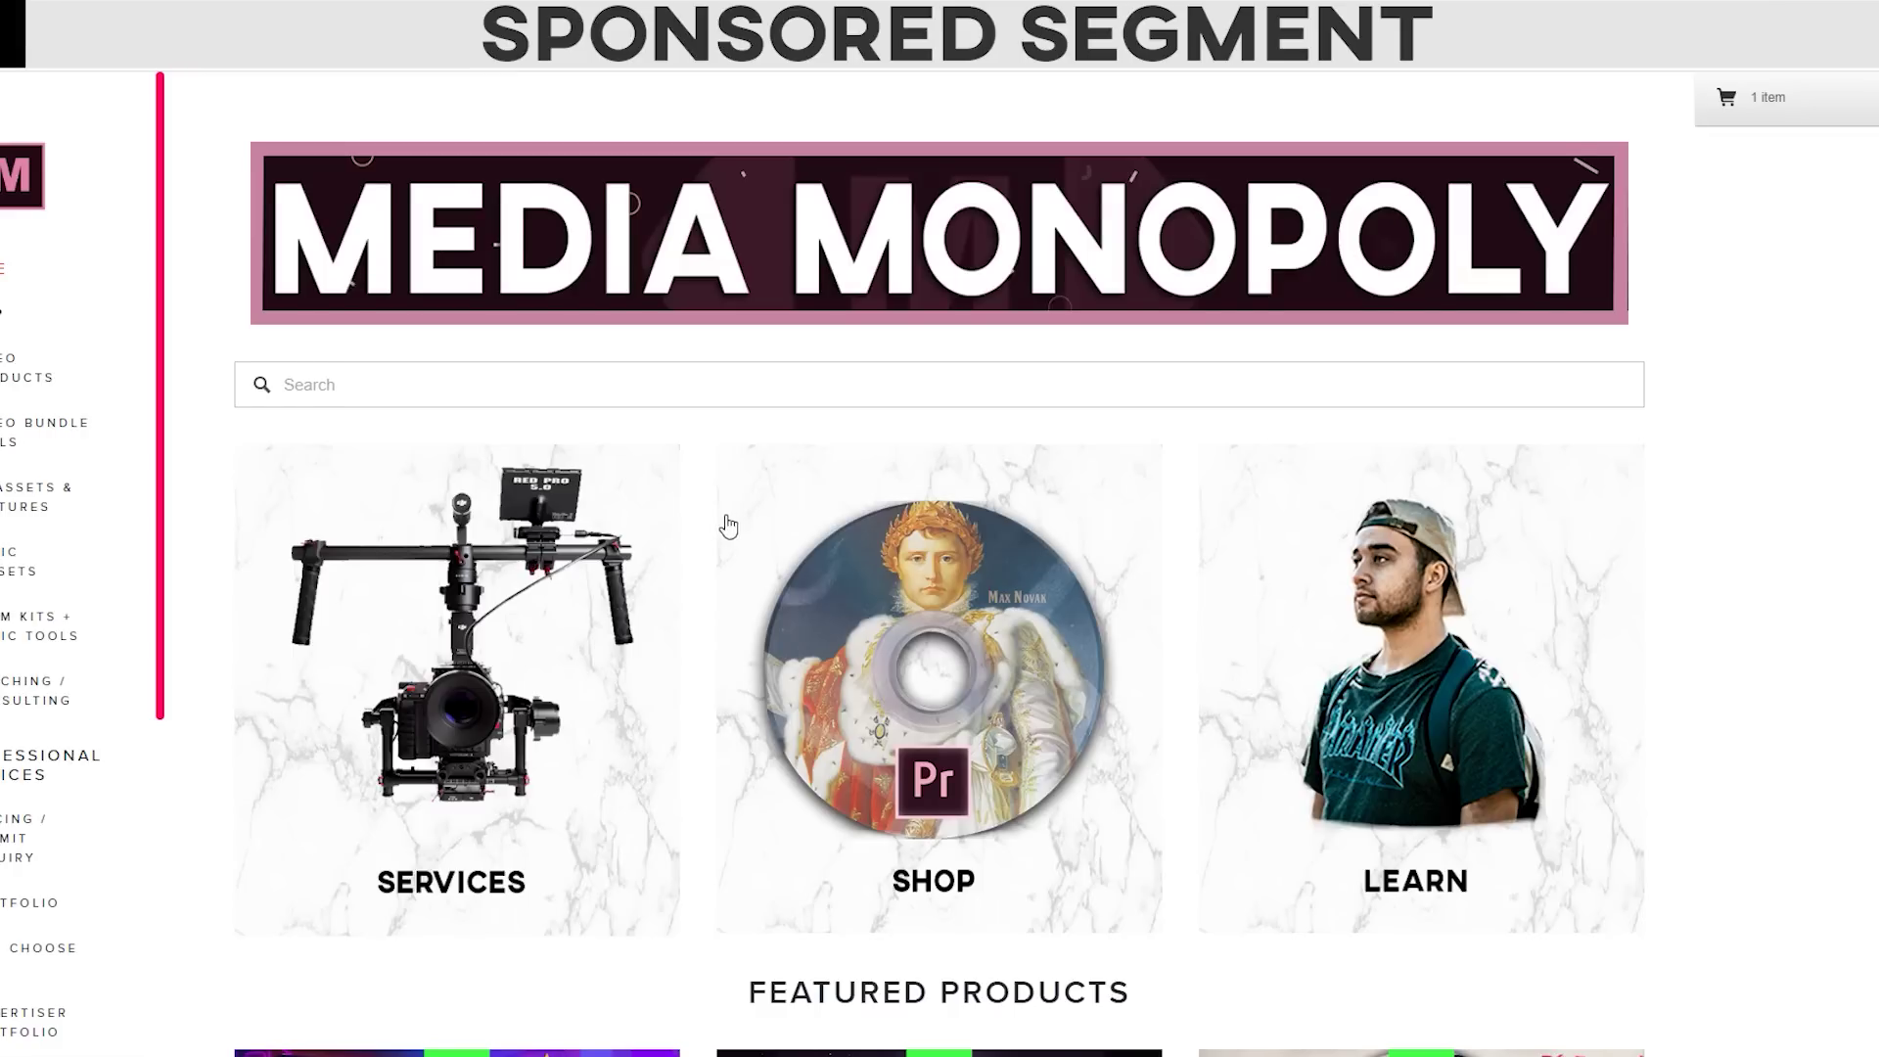
# Open the Services page from the Media Monopoly website's home page and examine the price baseline
pyautogui.scroll(-2, 729, 526)
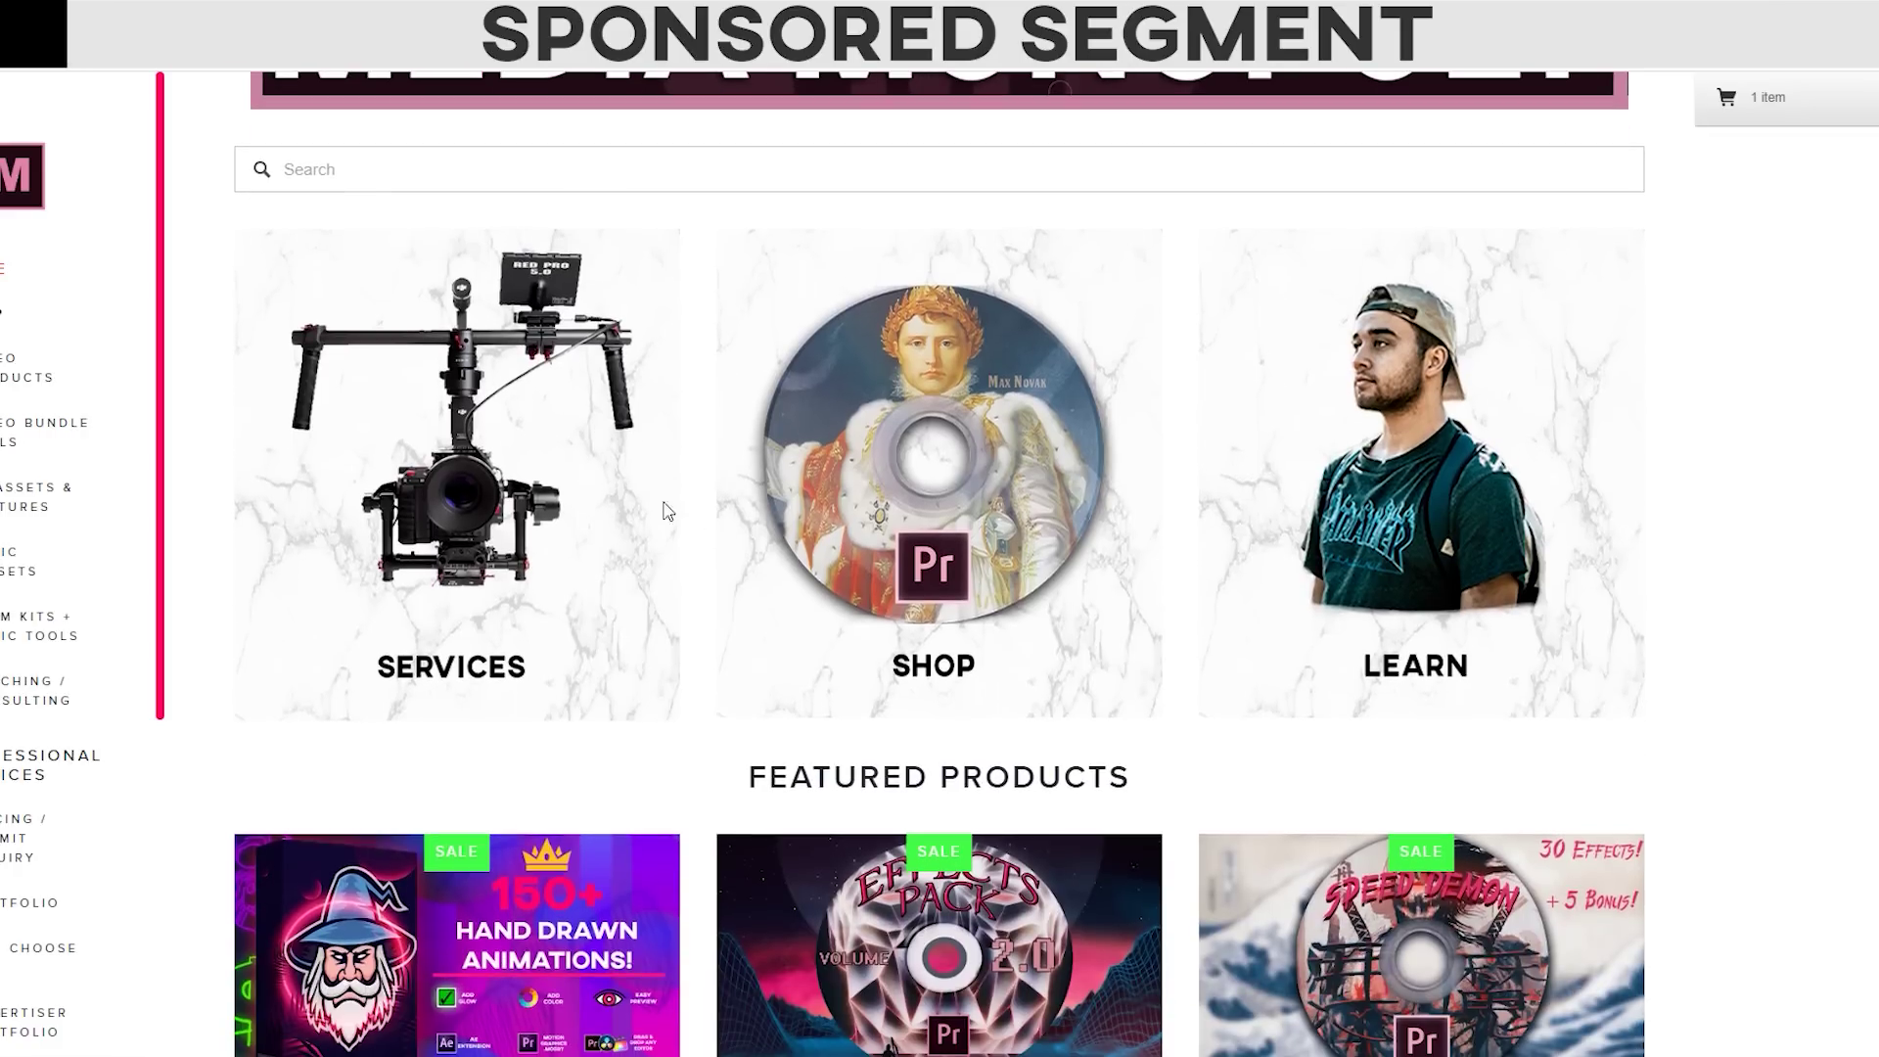
pyautogui.click(516, 482)
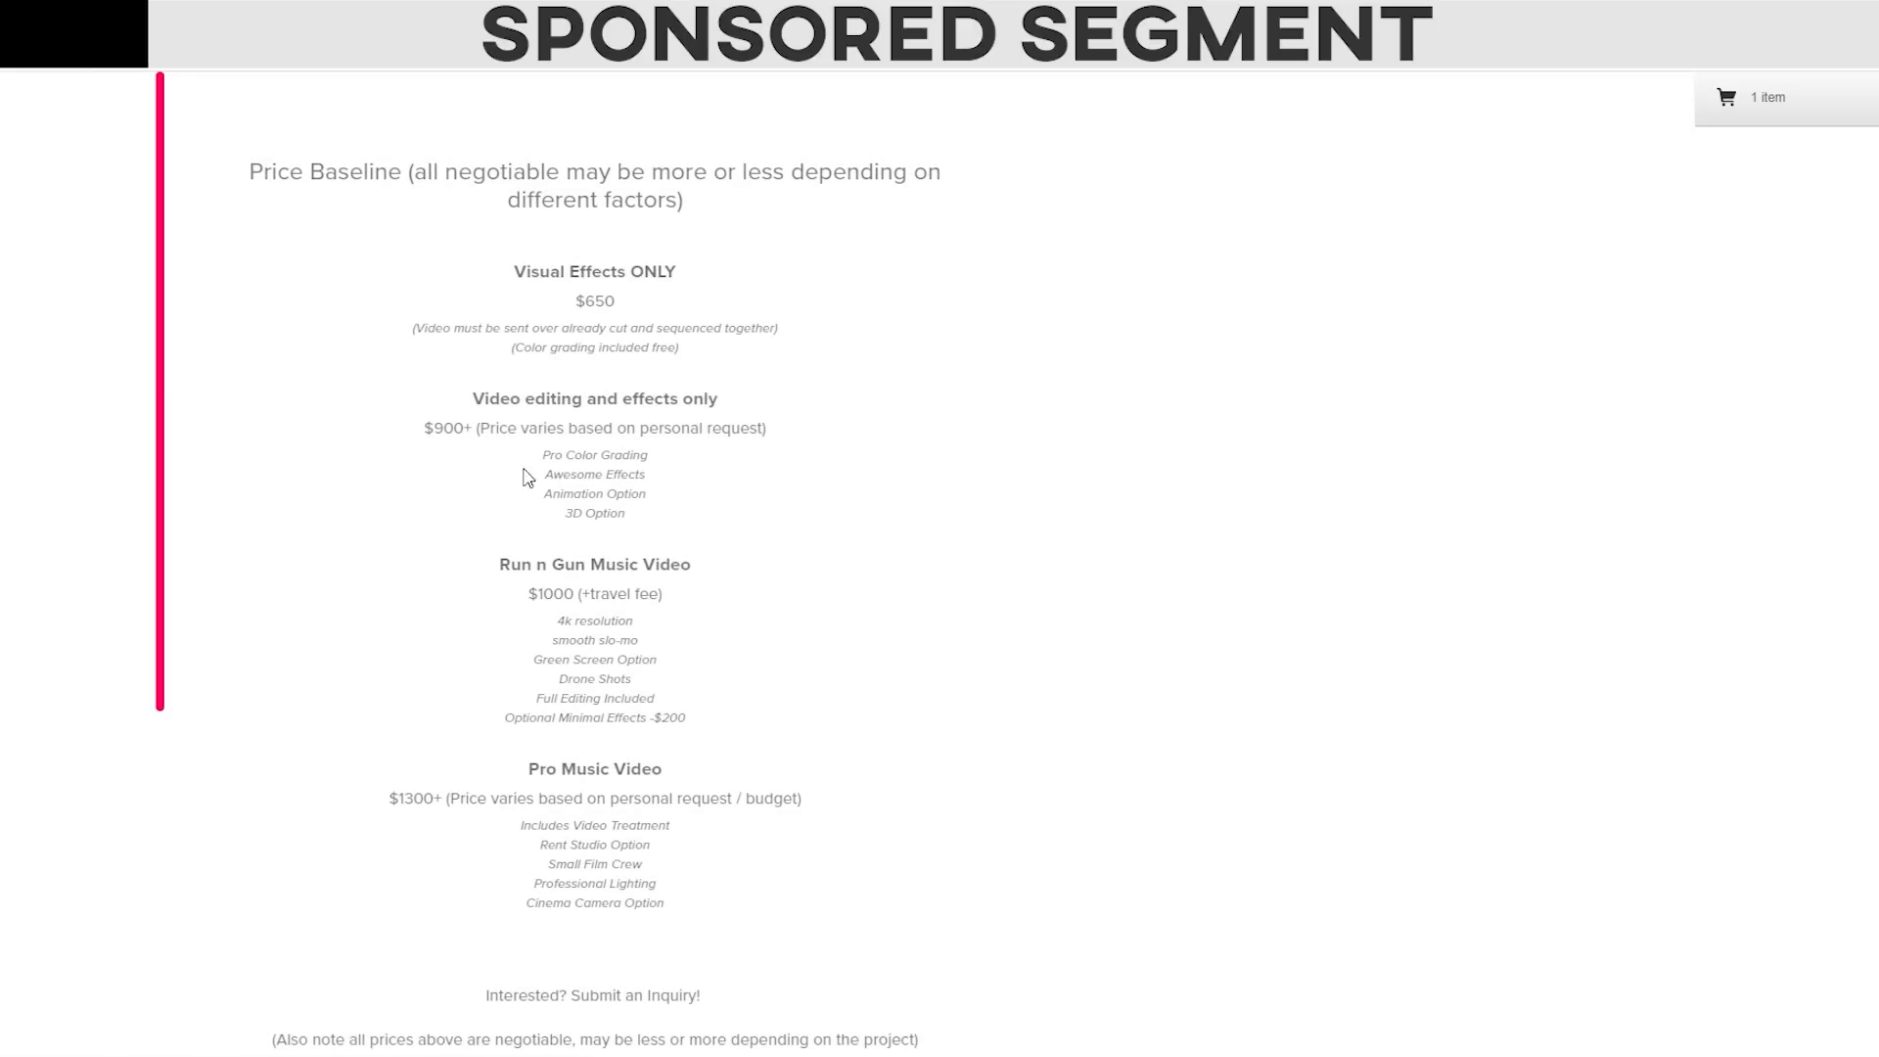
pyautogui.scroll(-6, 618, 335)
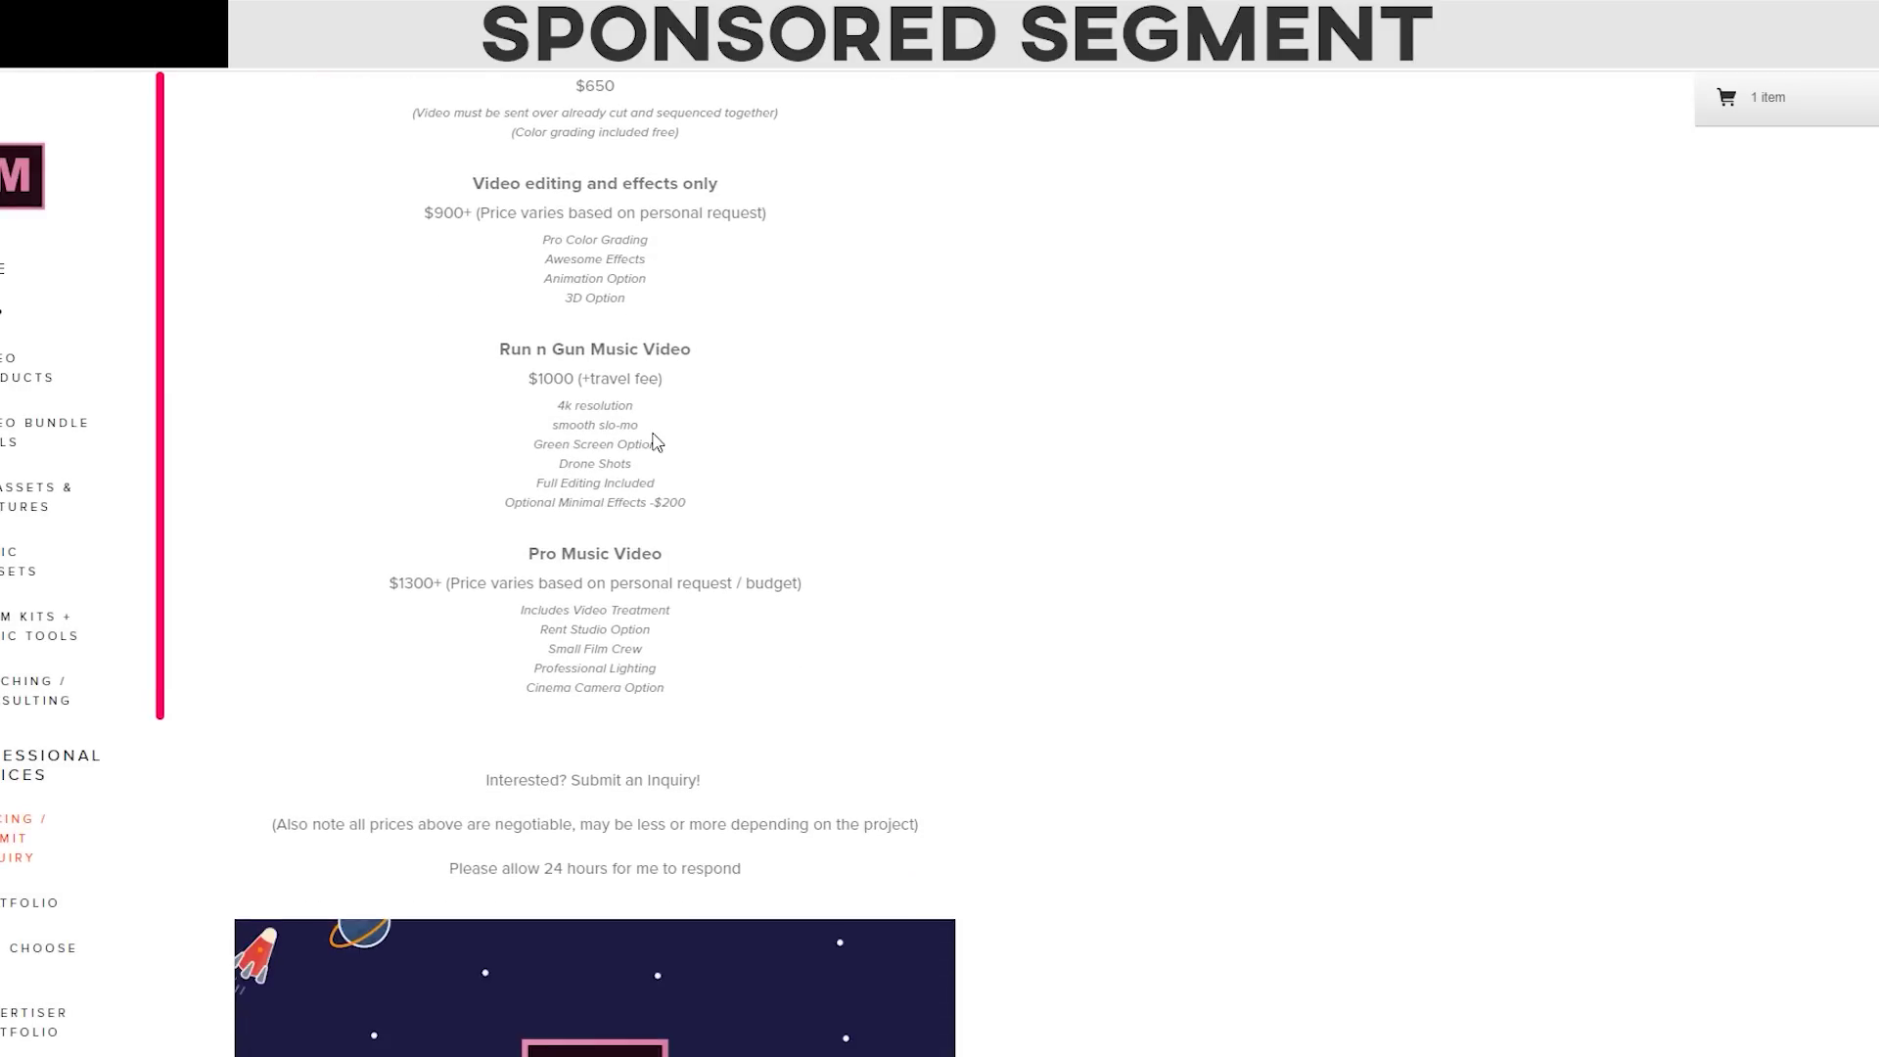
pyautogui.scroll(-3, 656, 445)
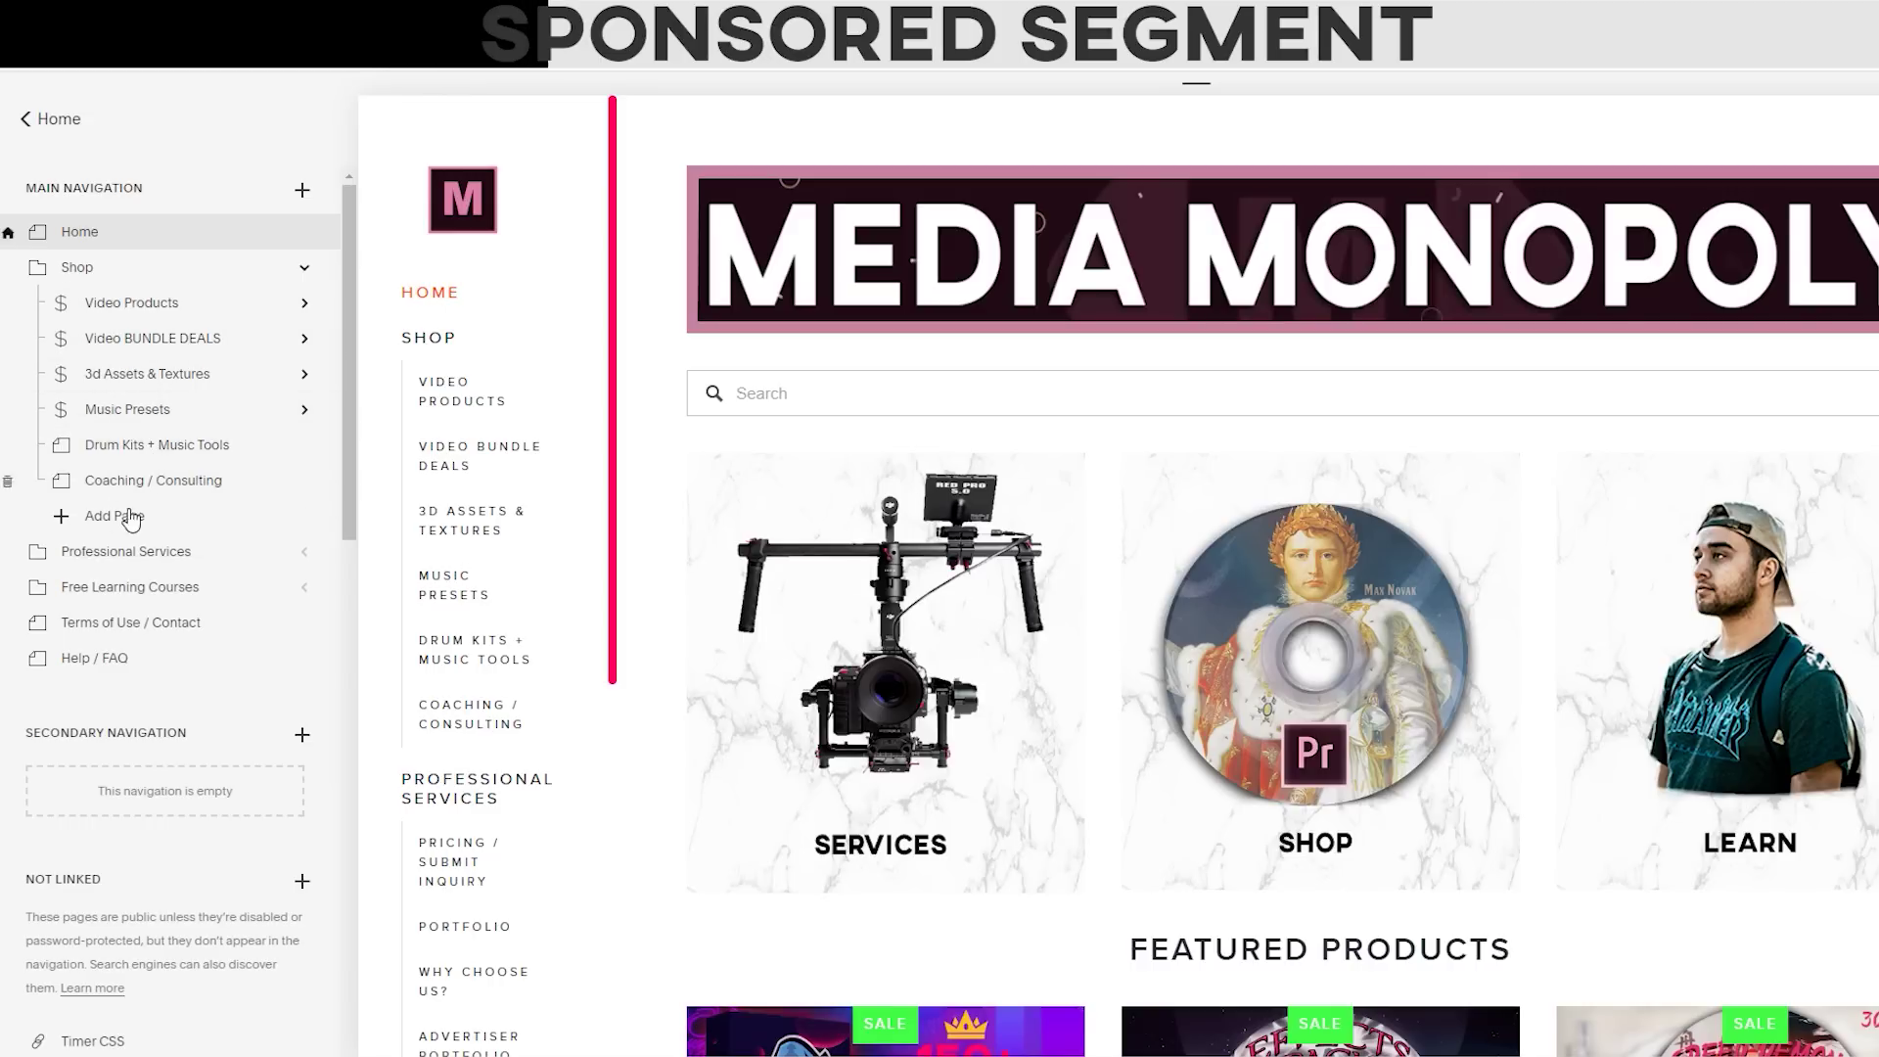
# Browse the Shop's Video Products page in the Squarespace editor, examine its product list, and return to the pages overview
pyautogui.scroll(-3, 127, 572)
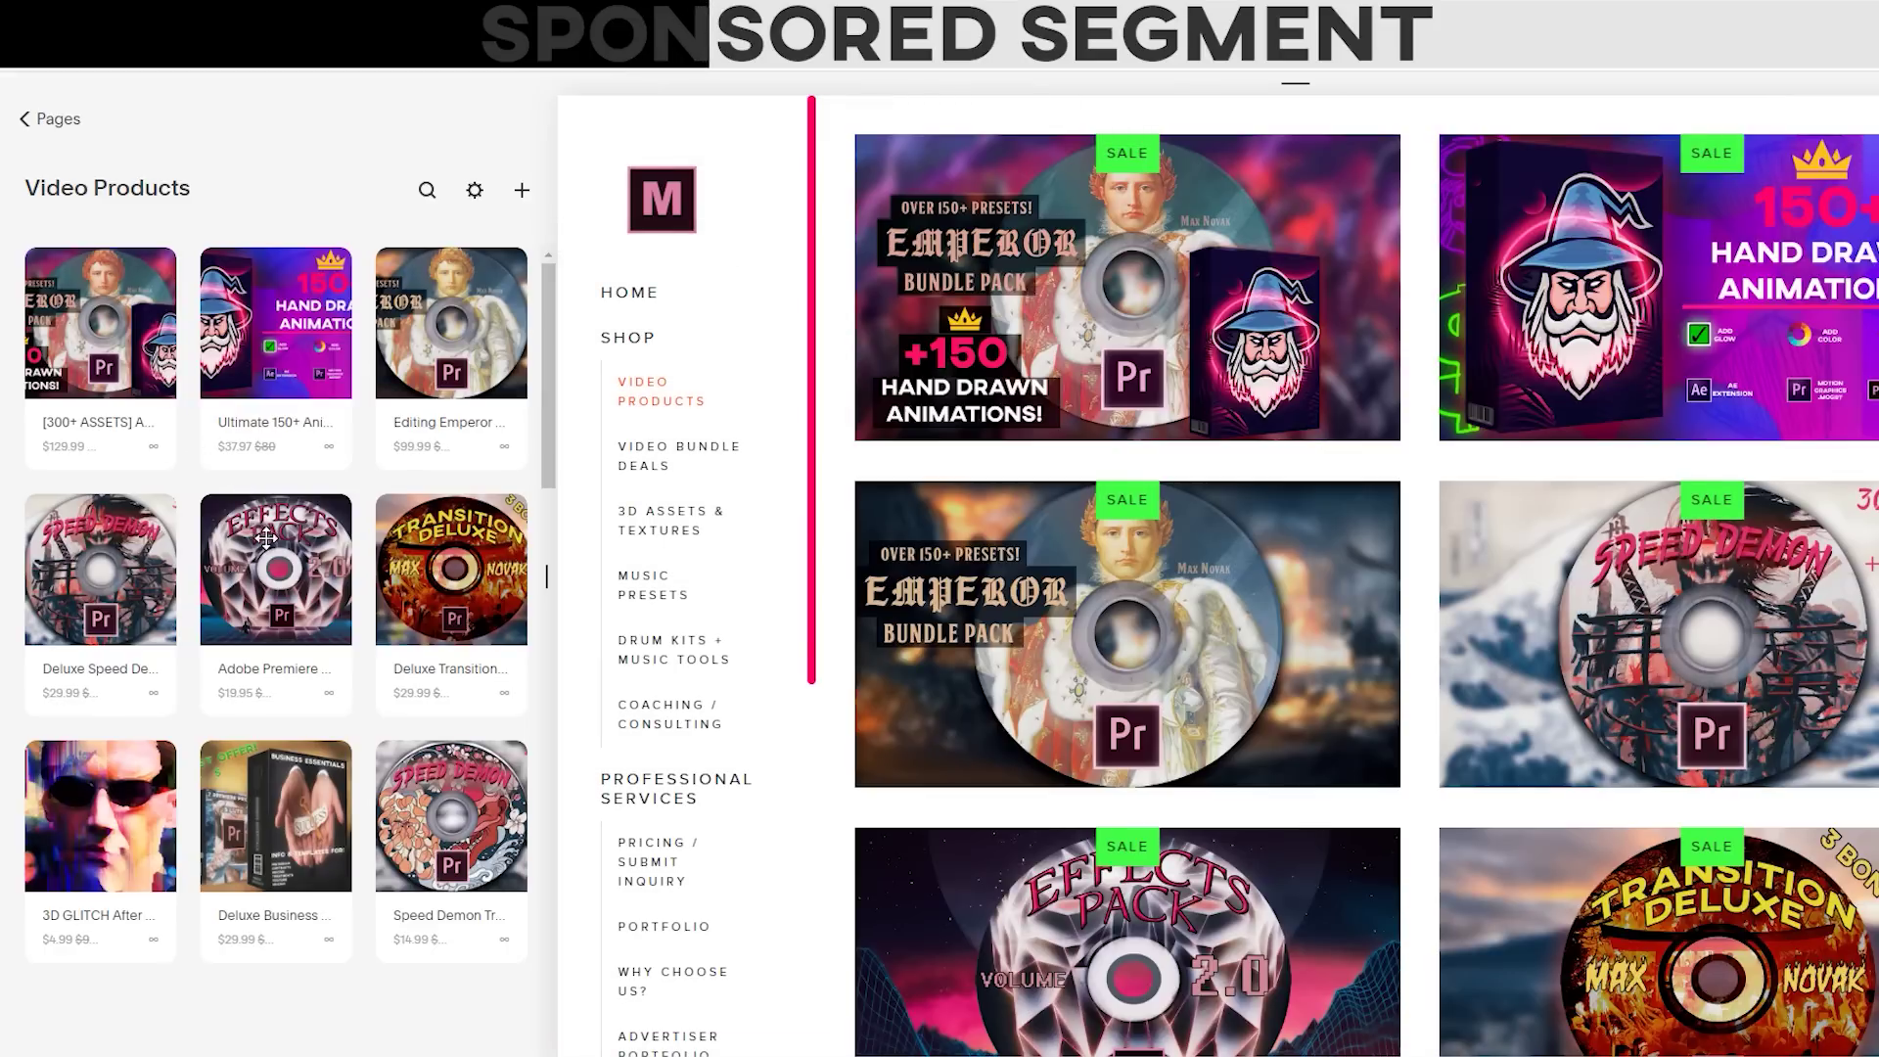
pyautogui.scroll(-7, 464, 596)
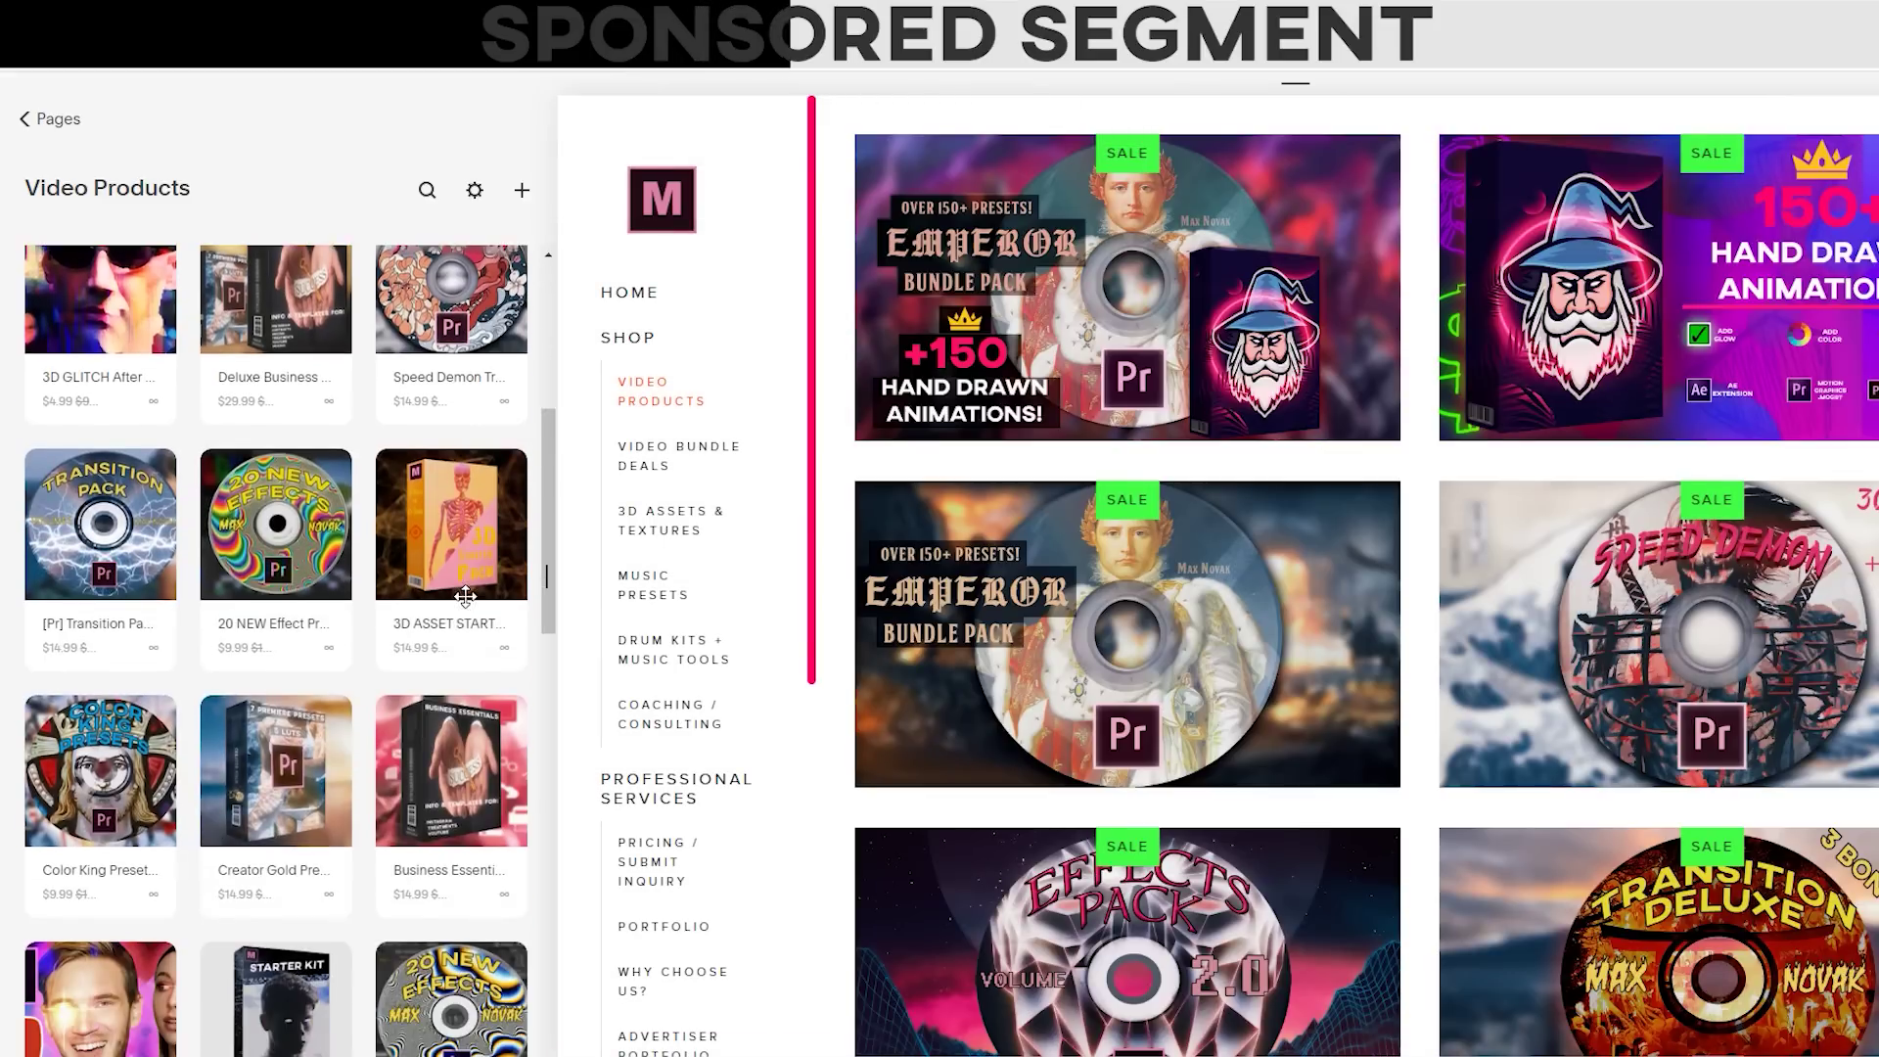
pyautogui.scroll(-12, 464, 592)
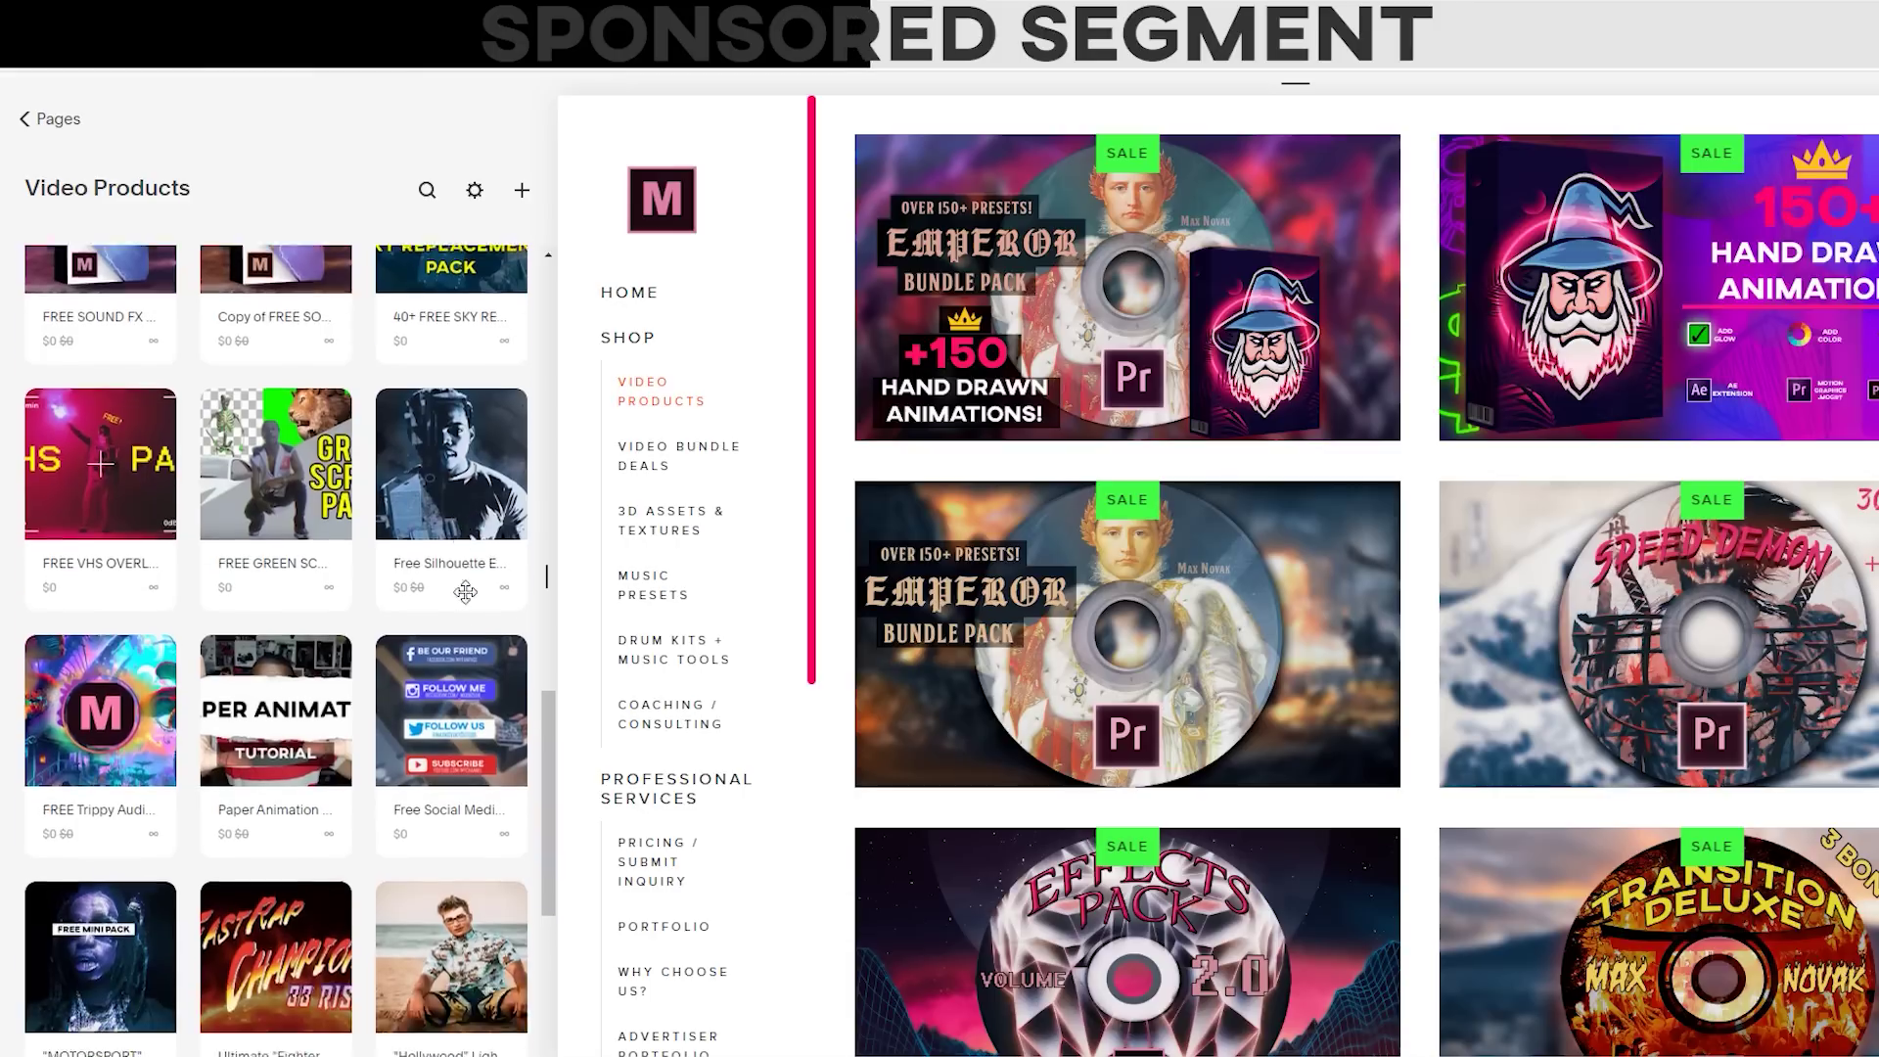
pyautogui.scroll(-2, 464, 592)
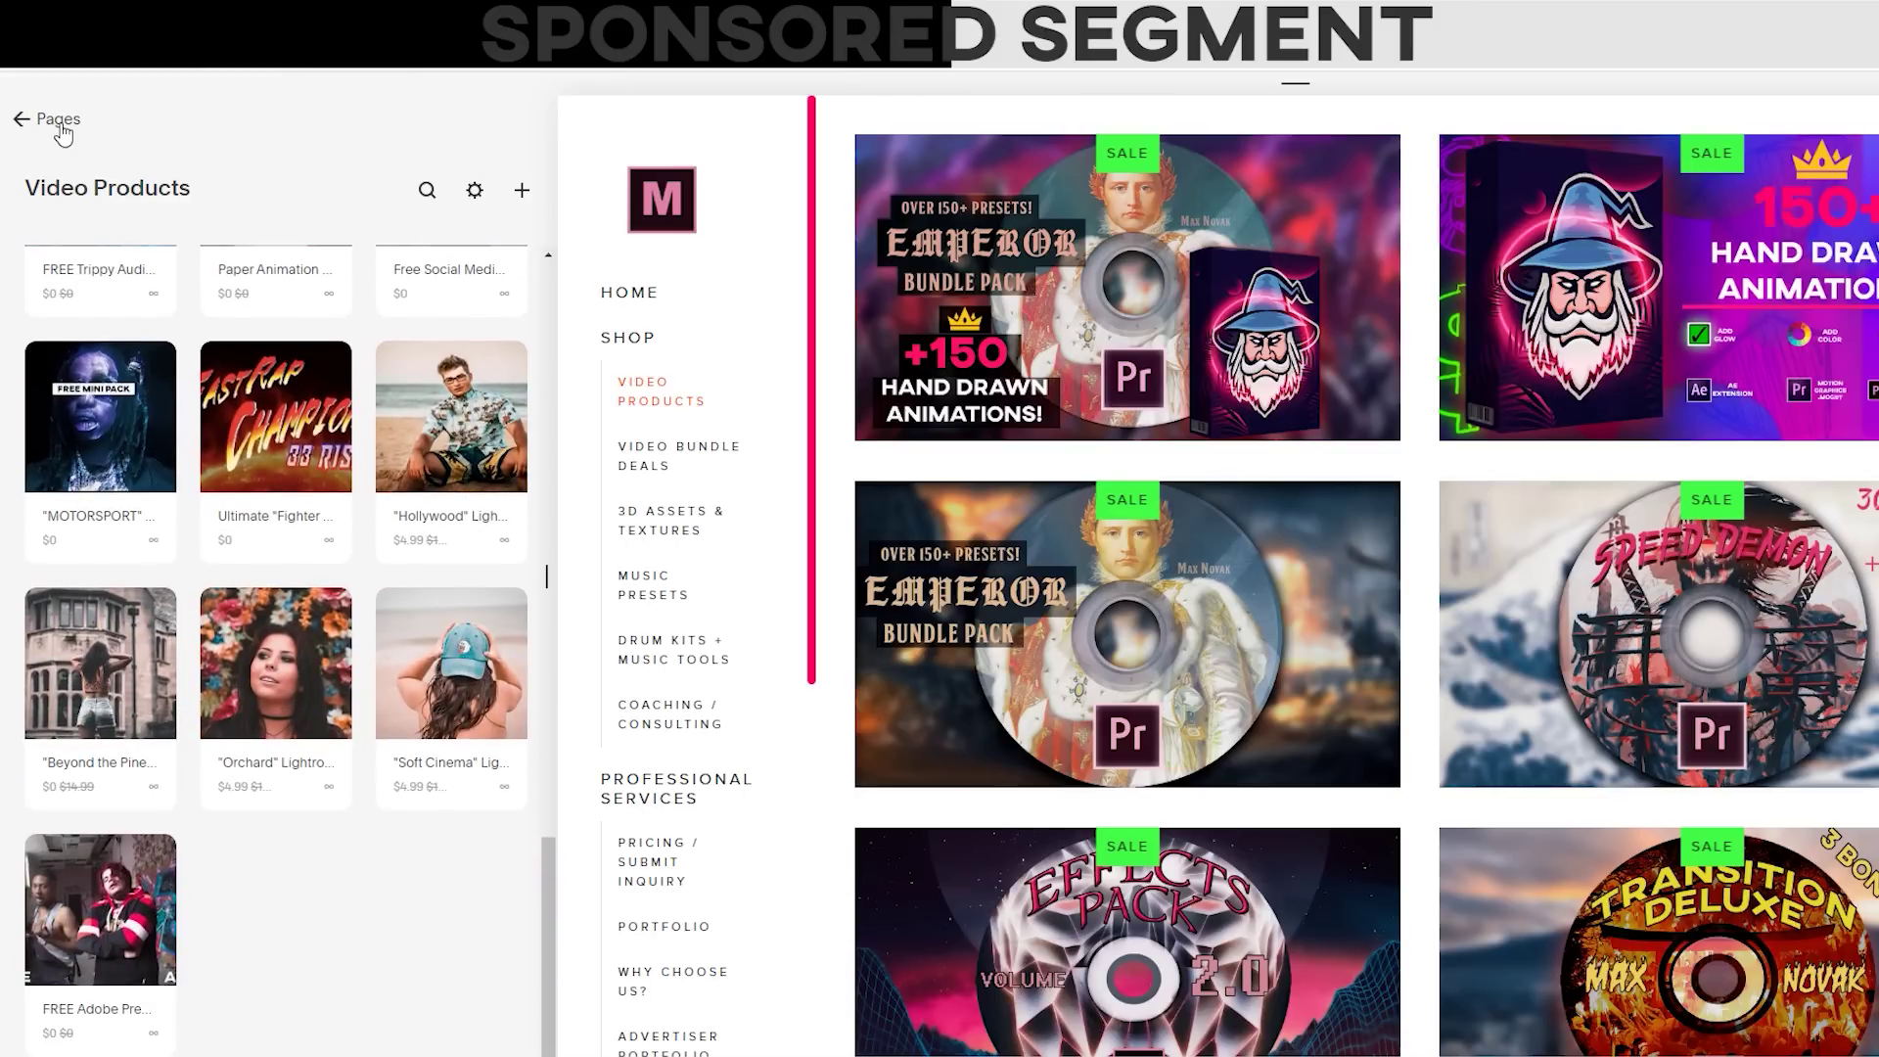
pyautogui.click(51, 132)
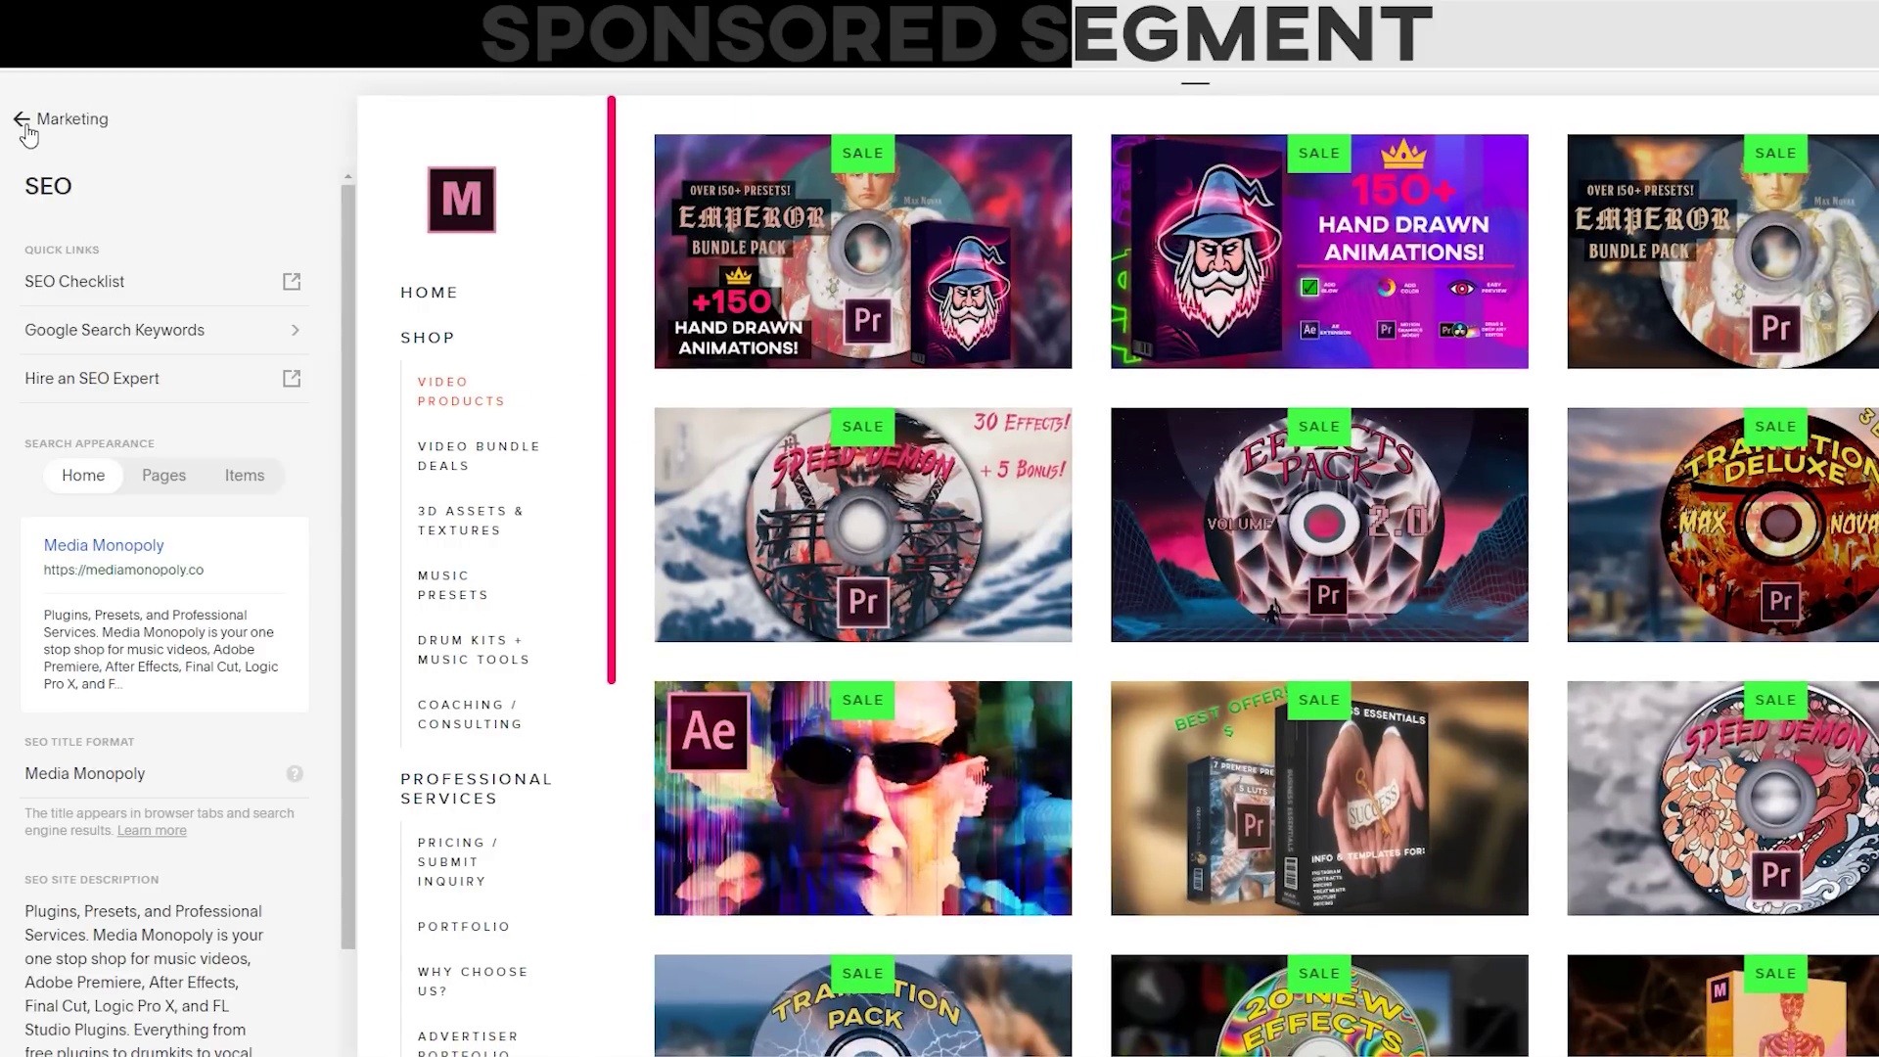
# Leave the SEO settings, open the marketing Email Campaigns page, and examine its campaign performance and help articles
pyautogui.click(21, 121)
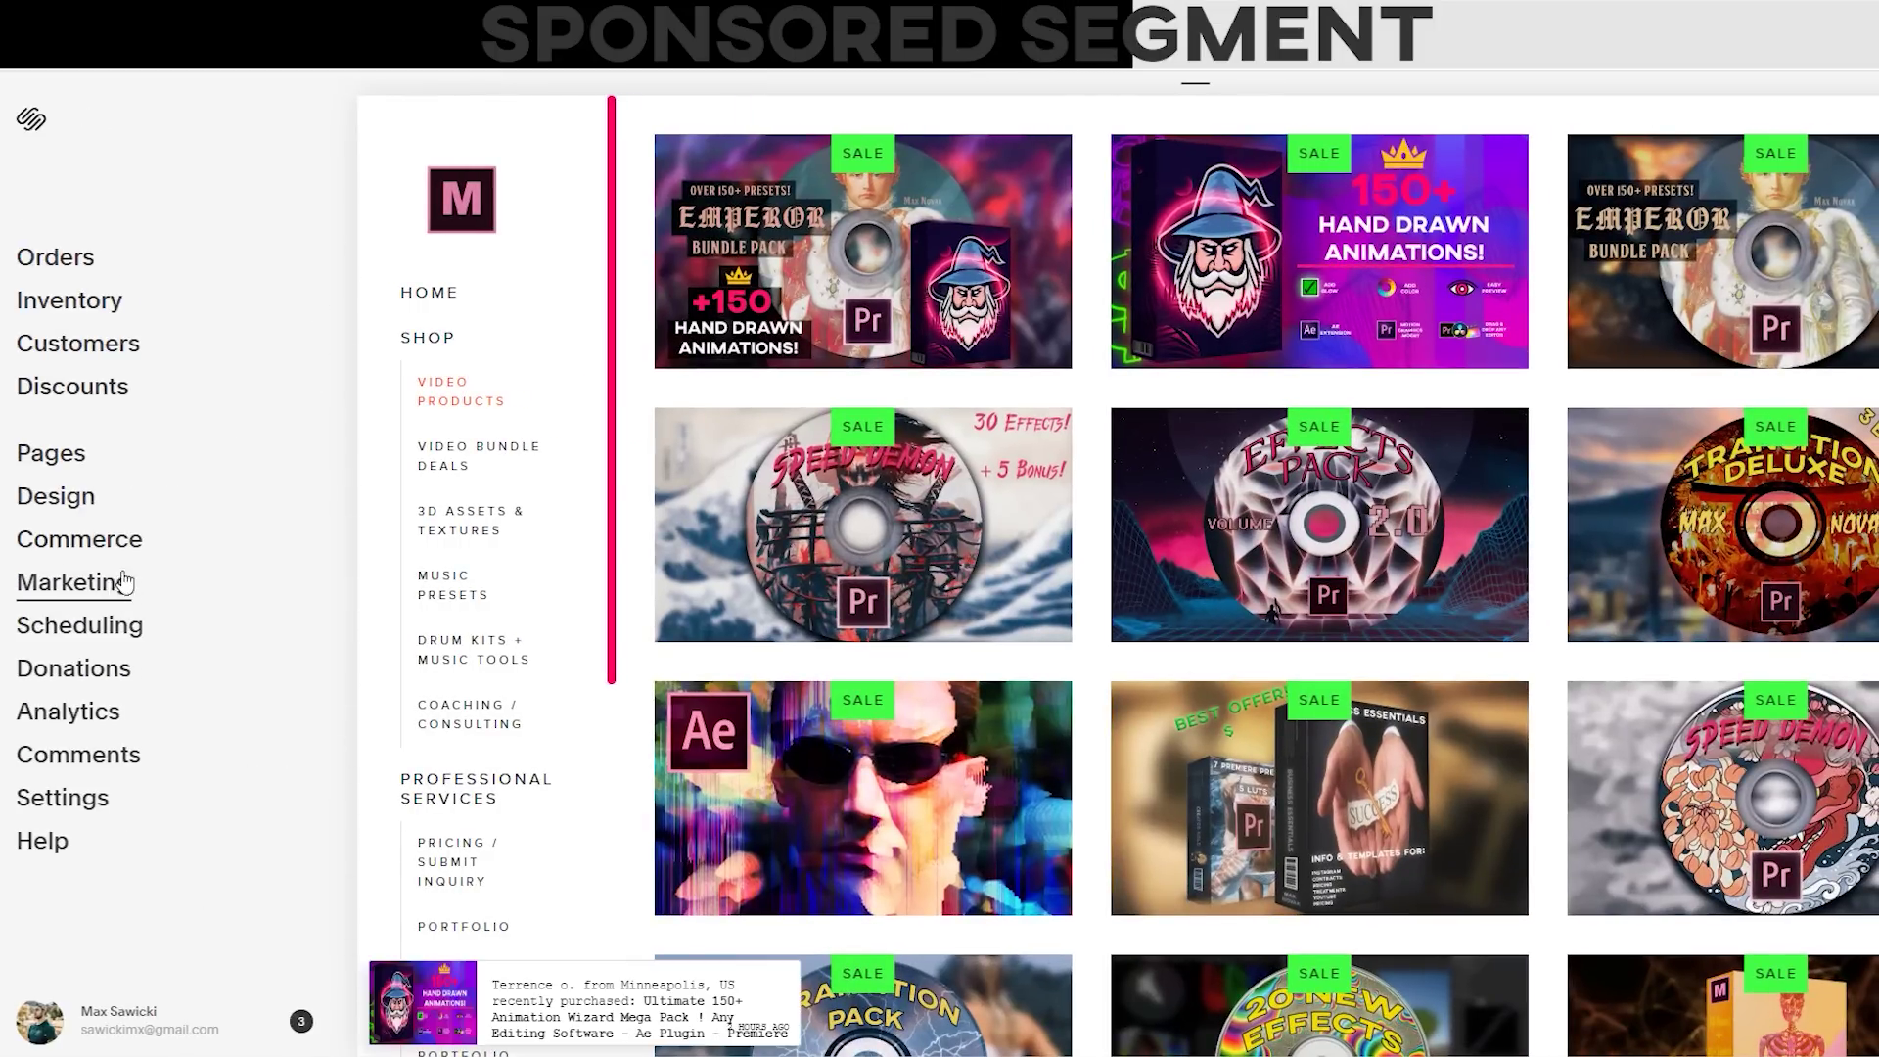
pyautogui.click(125, 583)
pyautogui.click(103, 259)
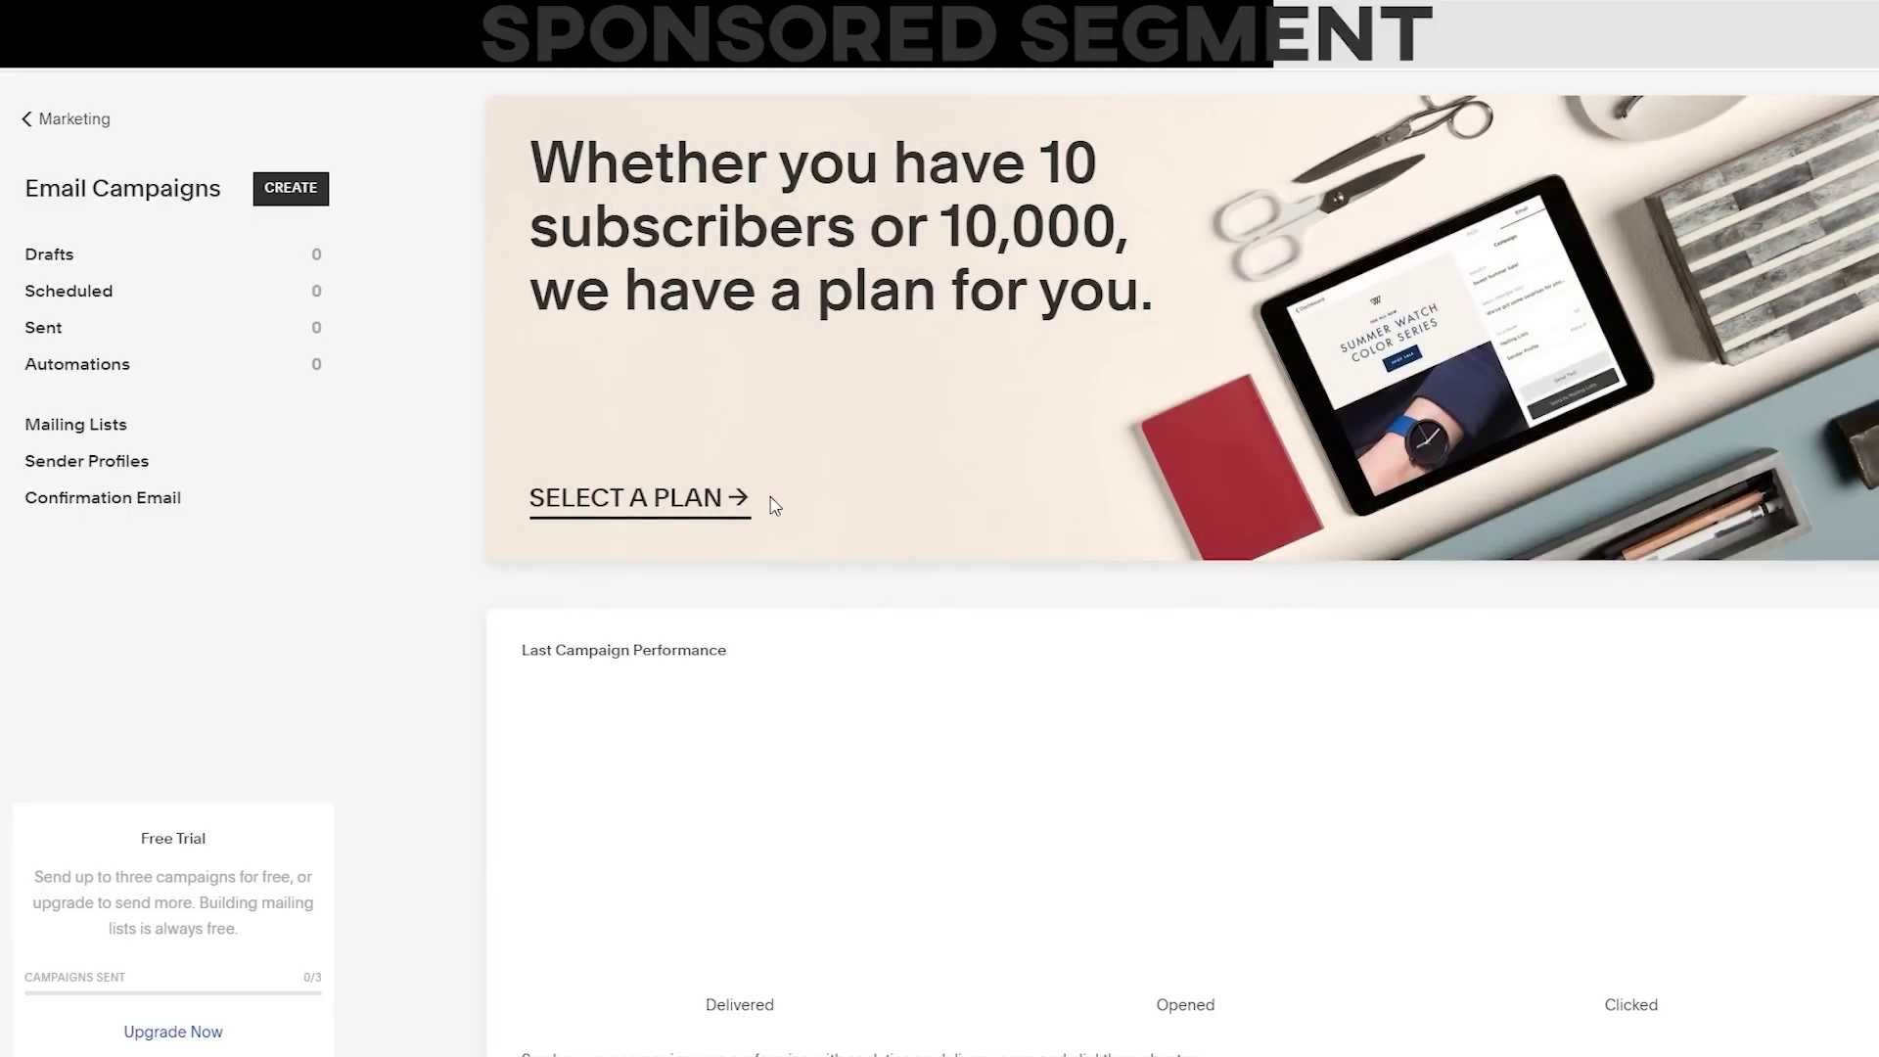
pyautogui.scroll(-7, 679, 646)
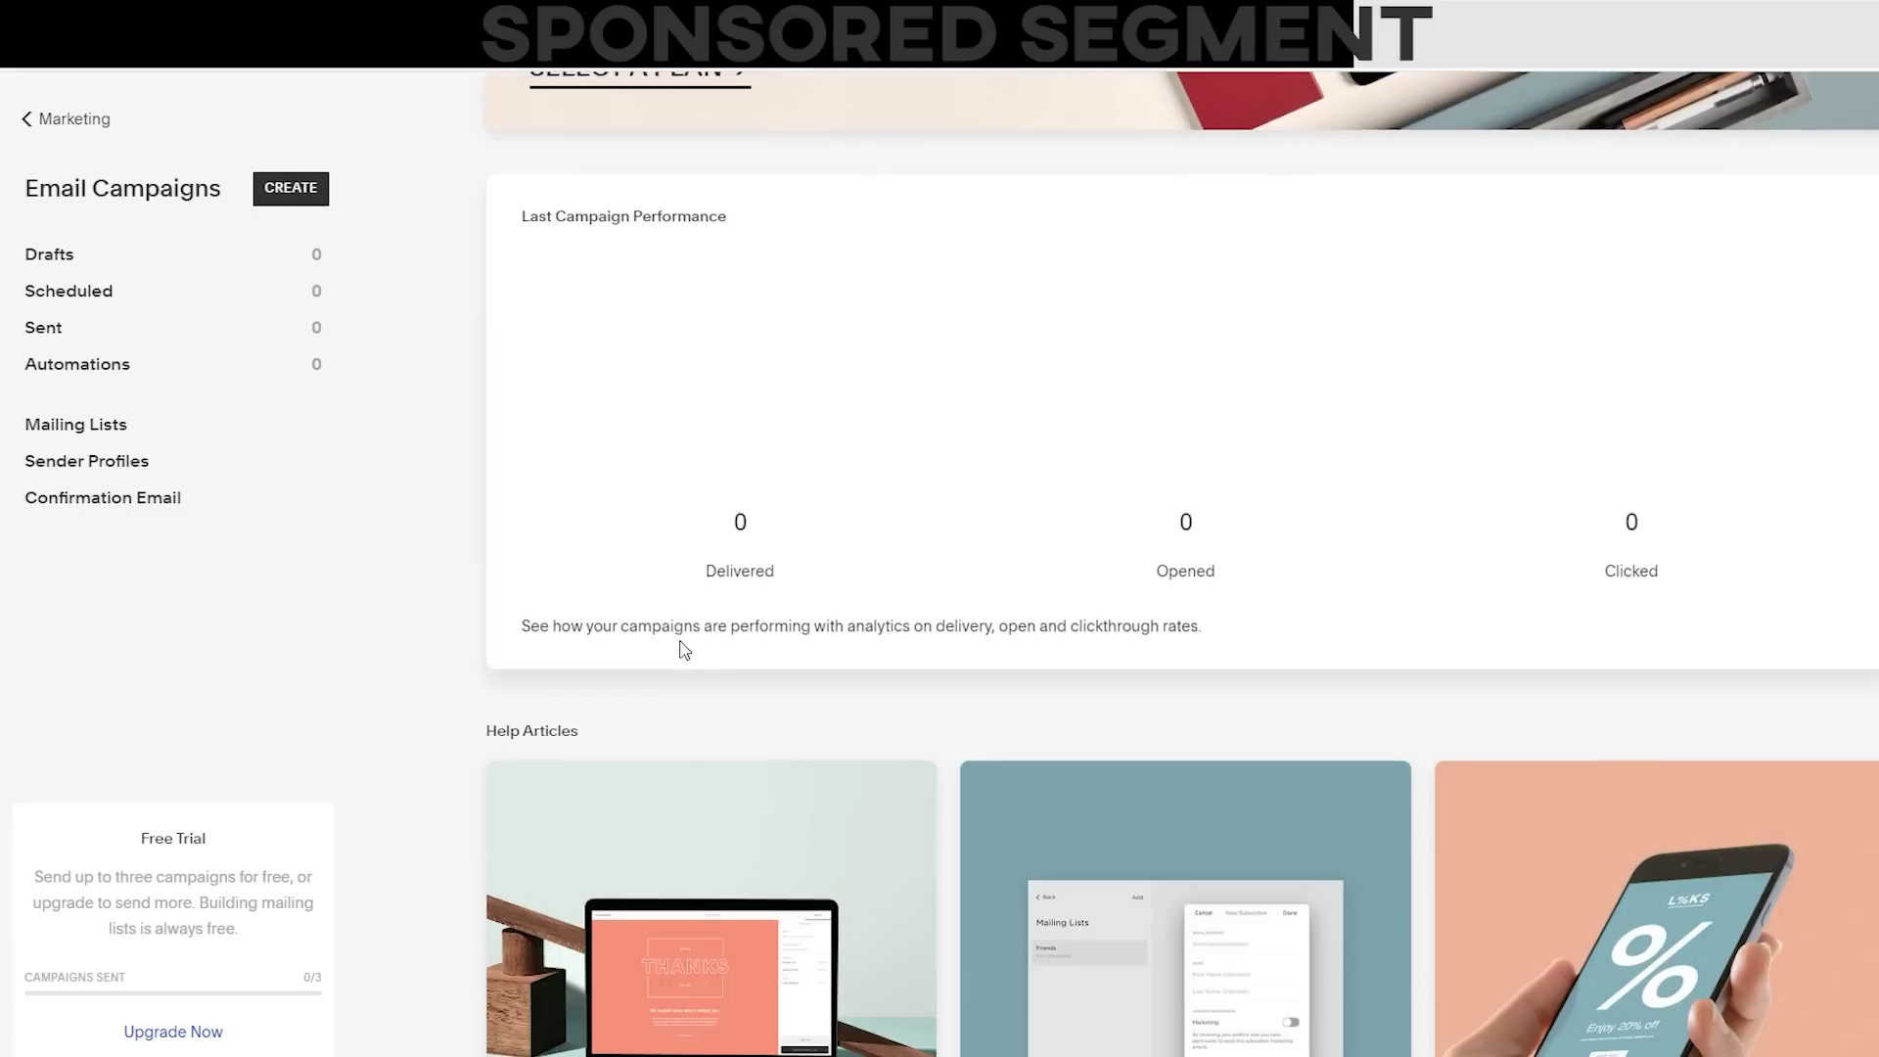
pyautogui.scroll(7, 327, 630)
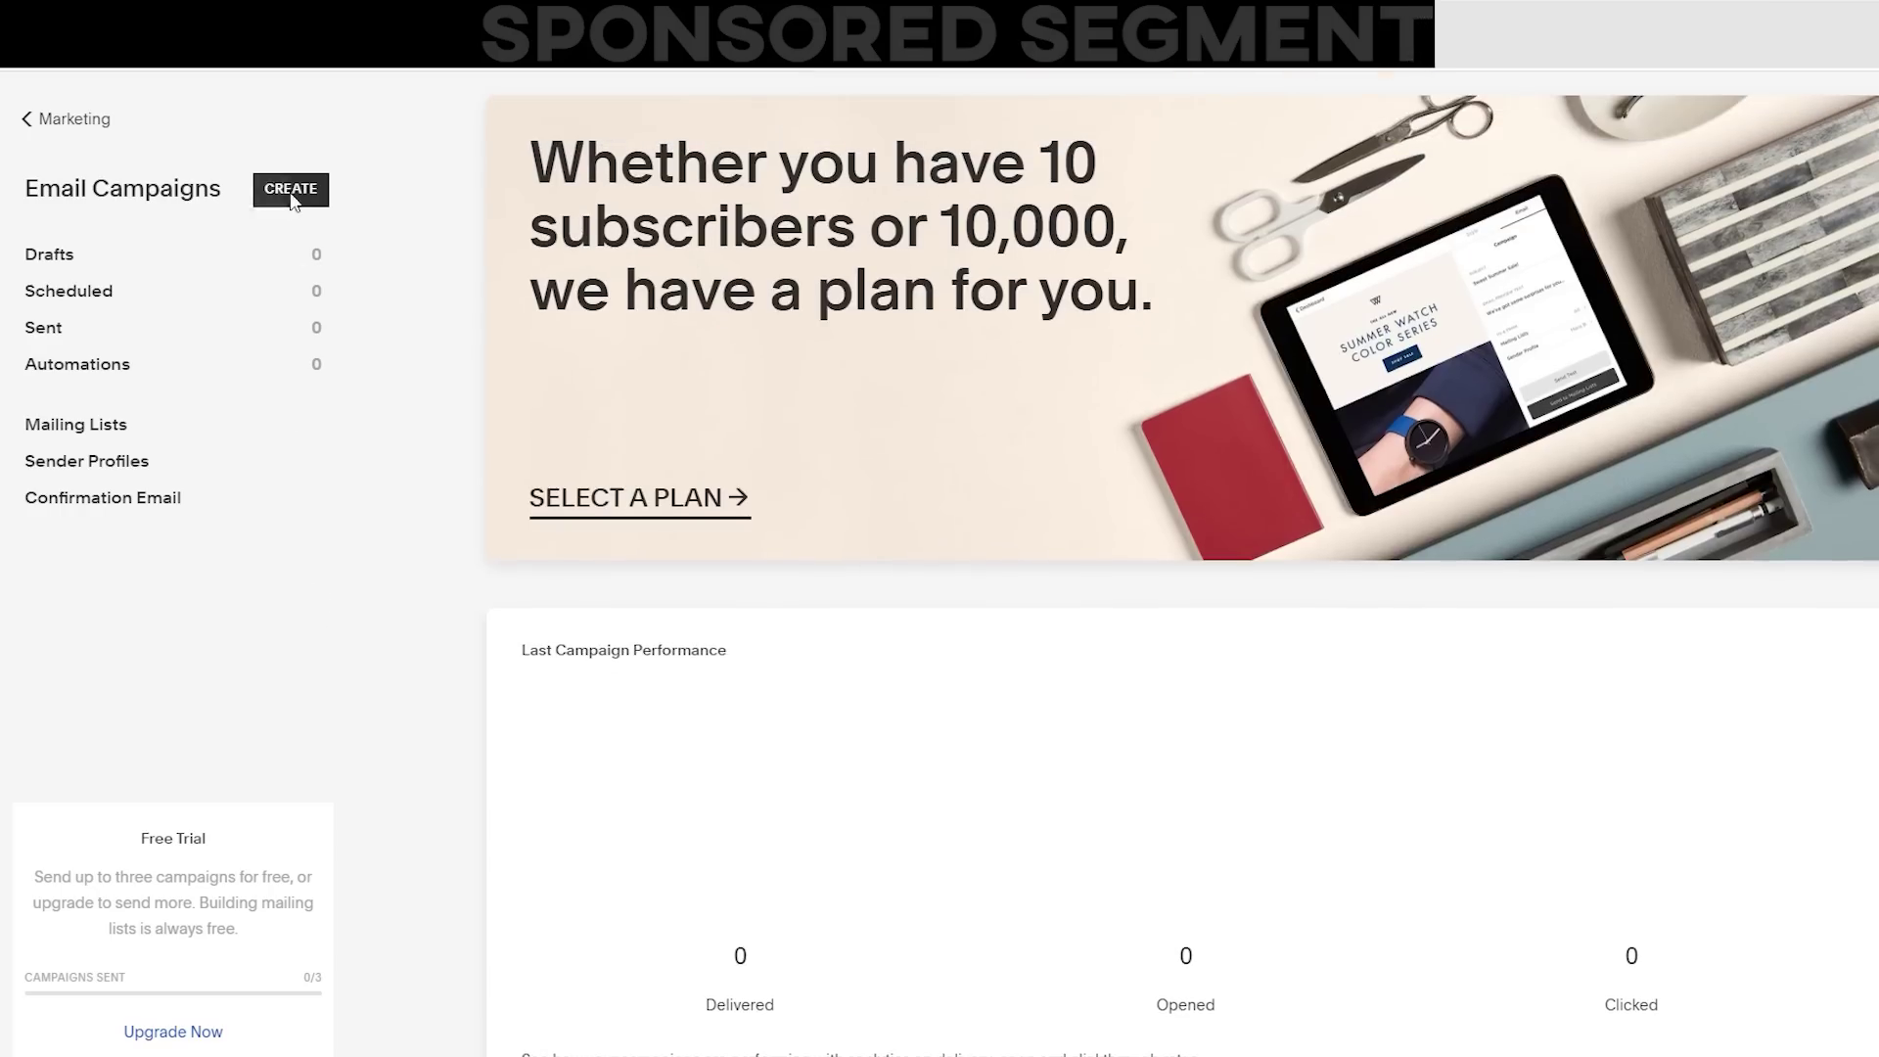
# Start a new Blast email campaign and browse the available email layouts
pyautogui.click(292, 200)
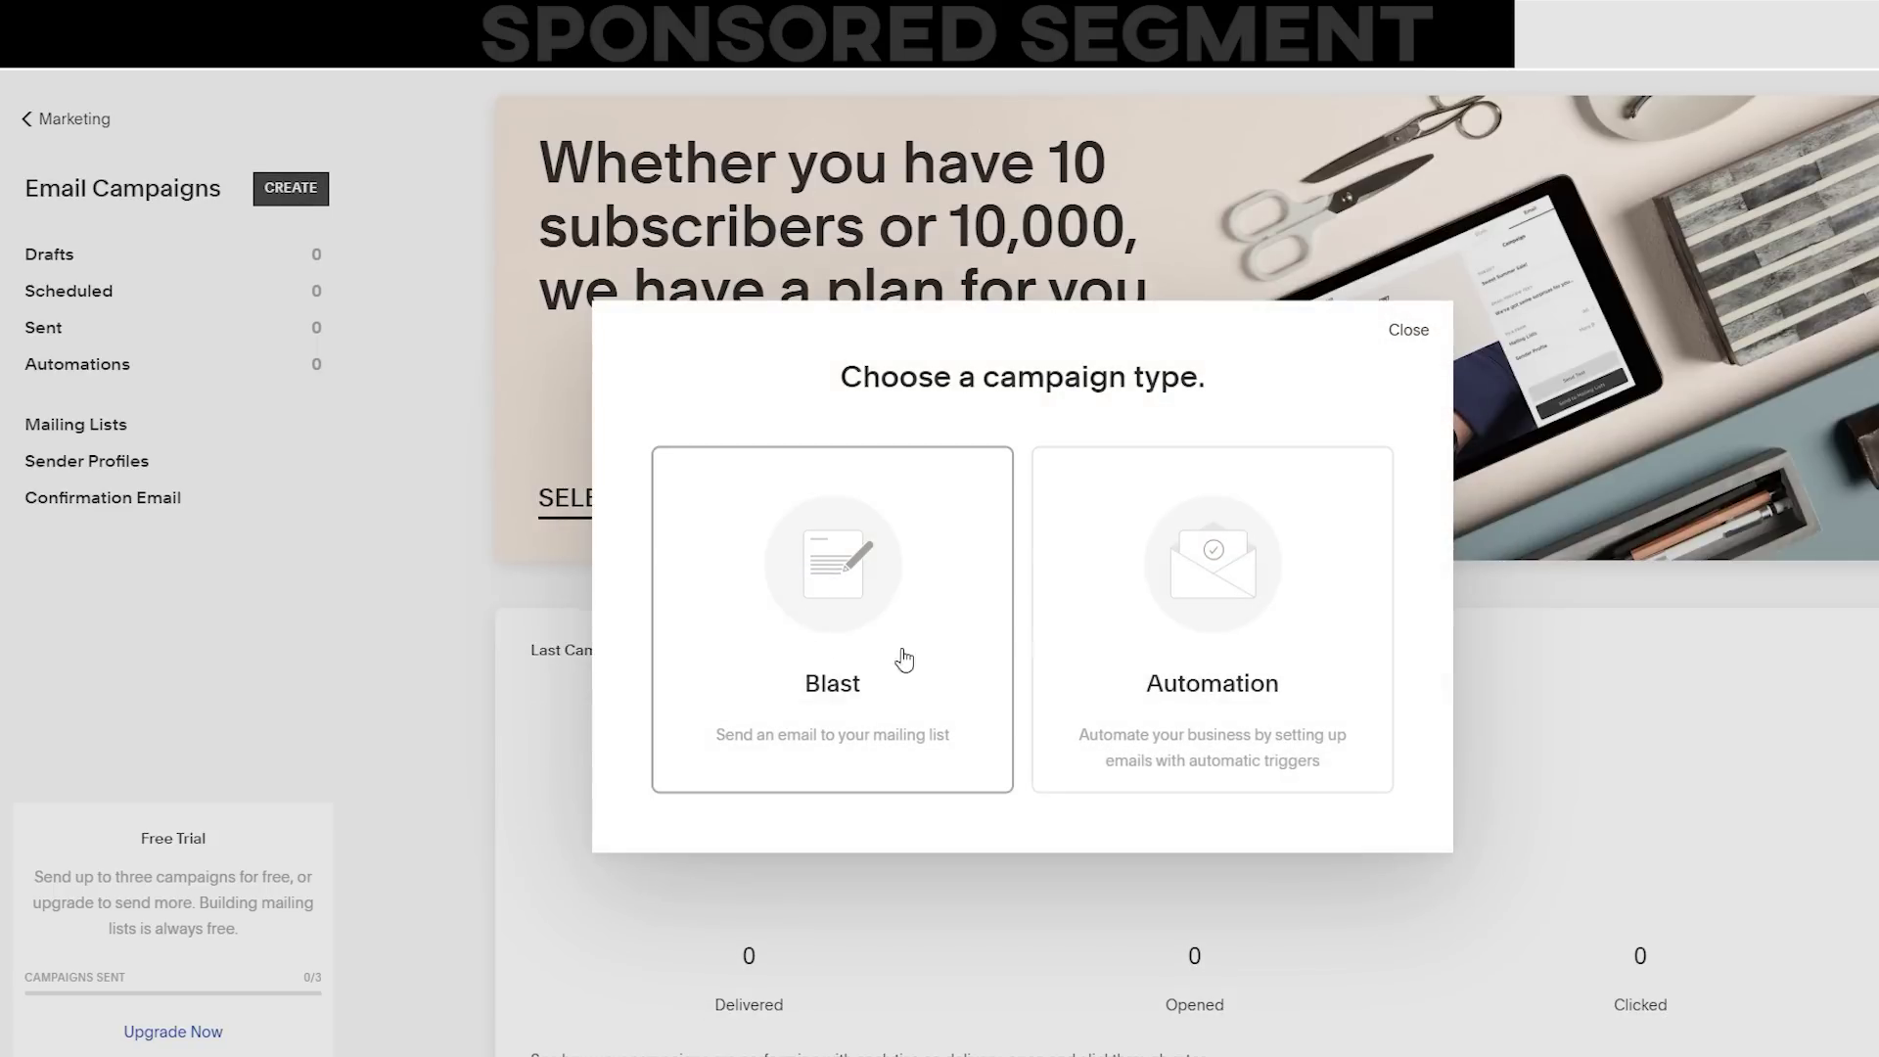
pyautogui.click(851, 643)
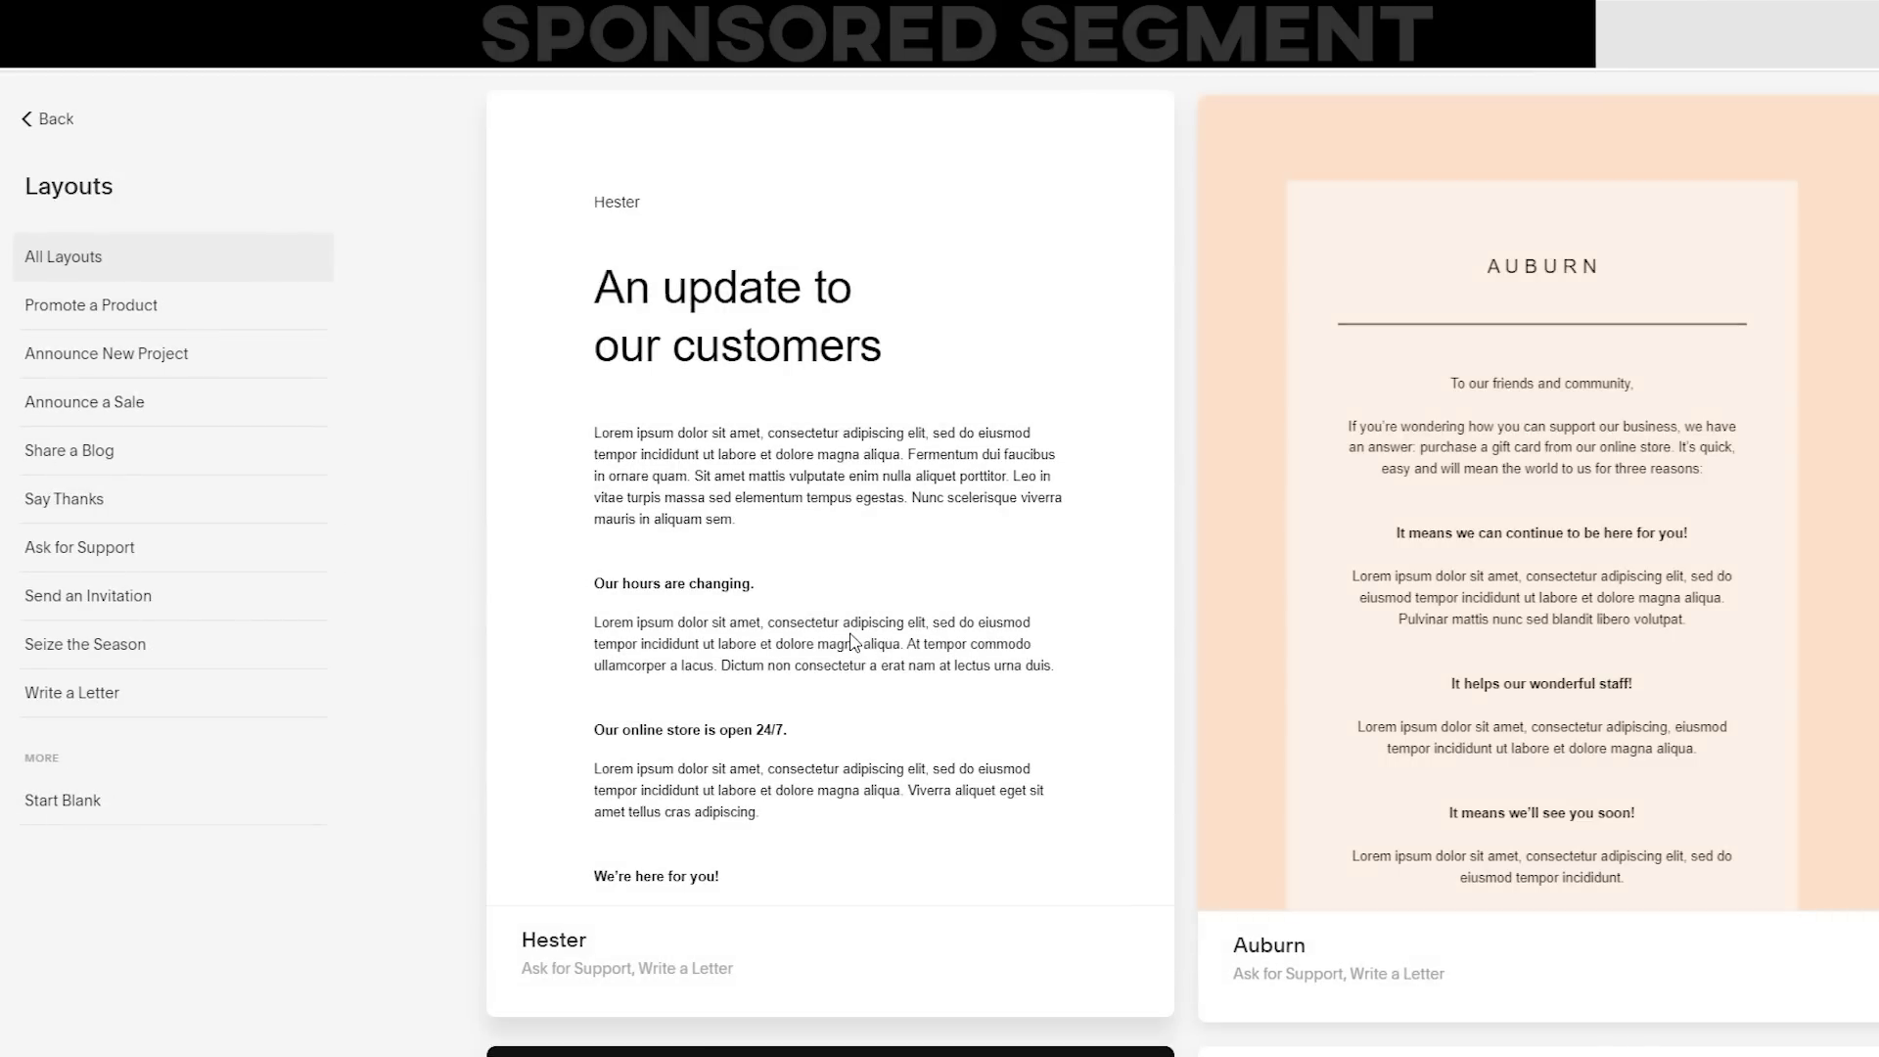
pyautogui.scroll(-5, 1560, 494)
pyautogui.scroll(-3, 1559, 494)
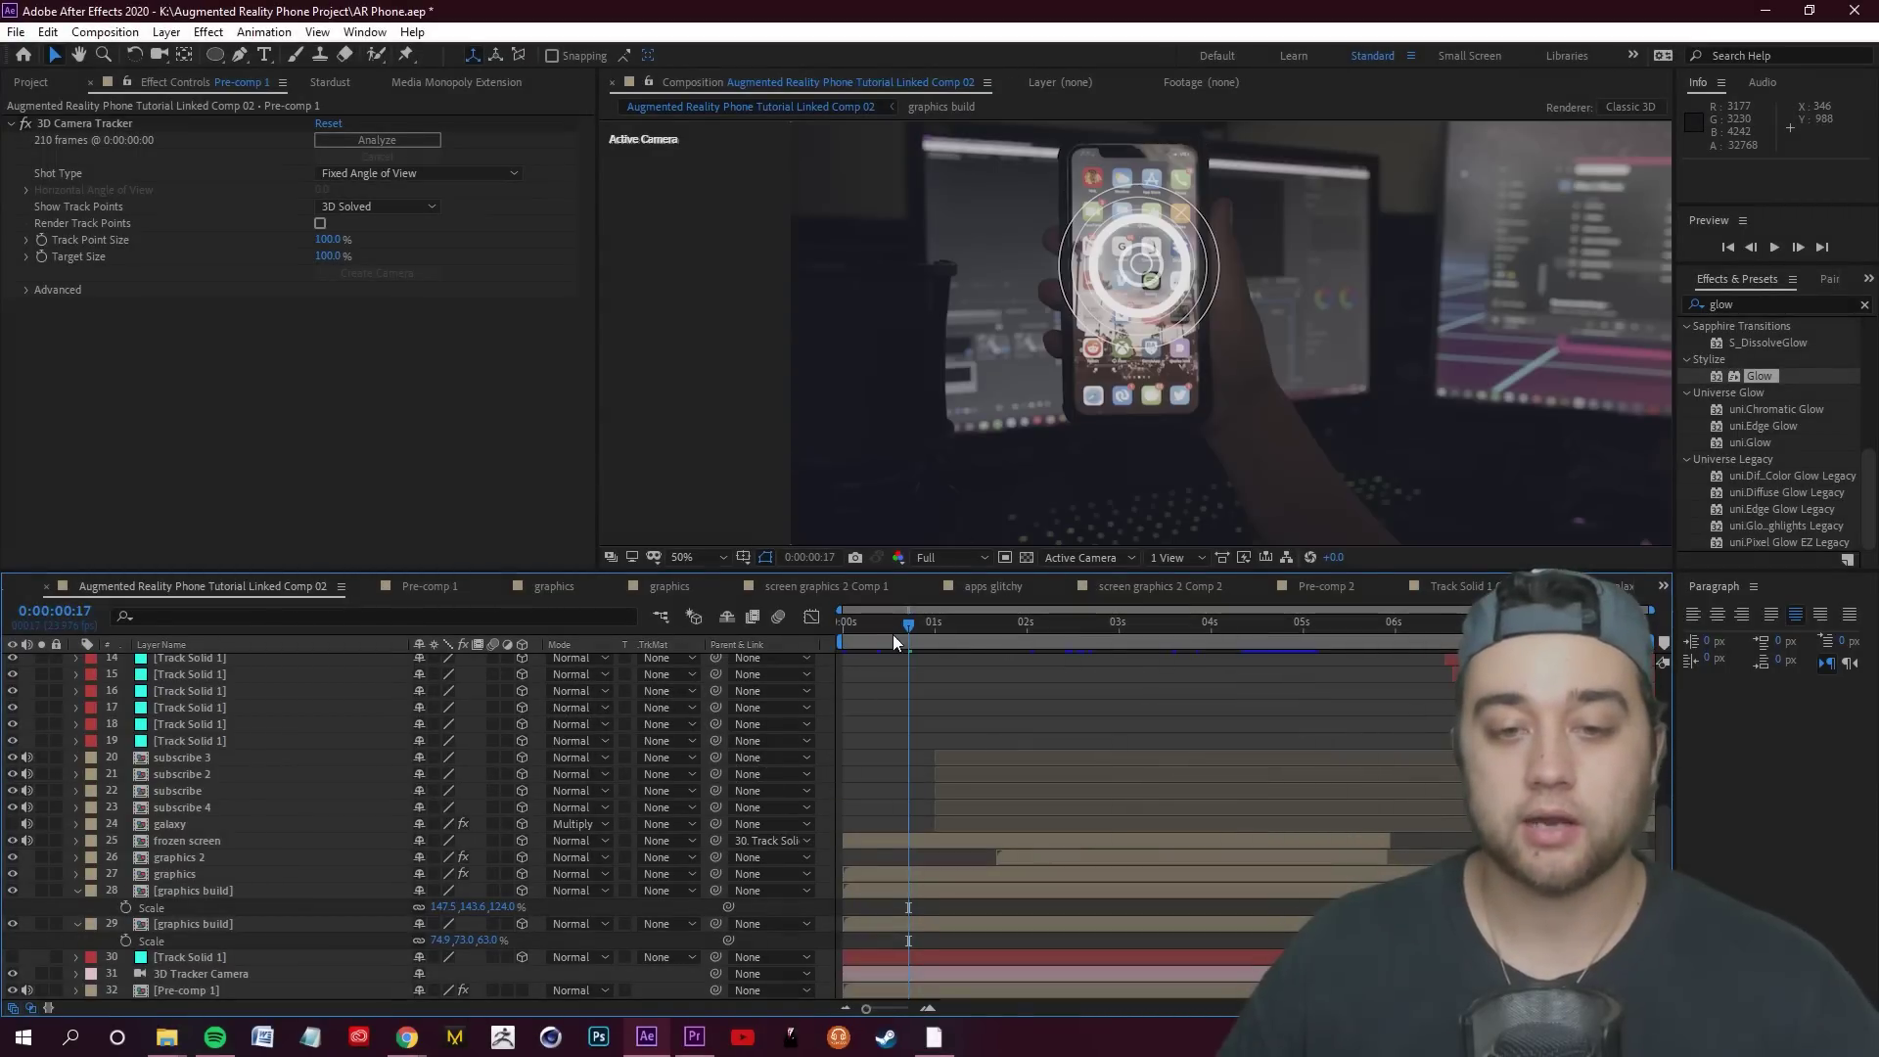
# Switch to After Effects and examine the phone screen in the first frames of Augmented Reality Phone Tutorial Linked Comp 02
pyautogui.moveTo(904, 631); pyautogui.dragTo(847, 631)
pyautogui.scroll(2, 1148, 411)
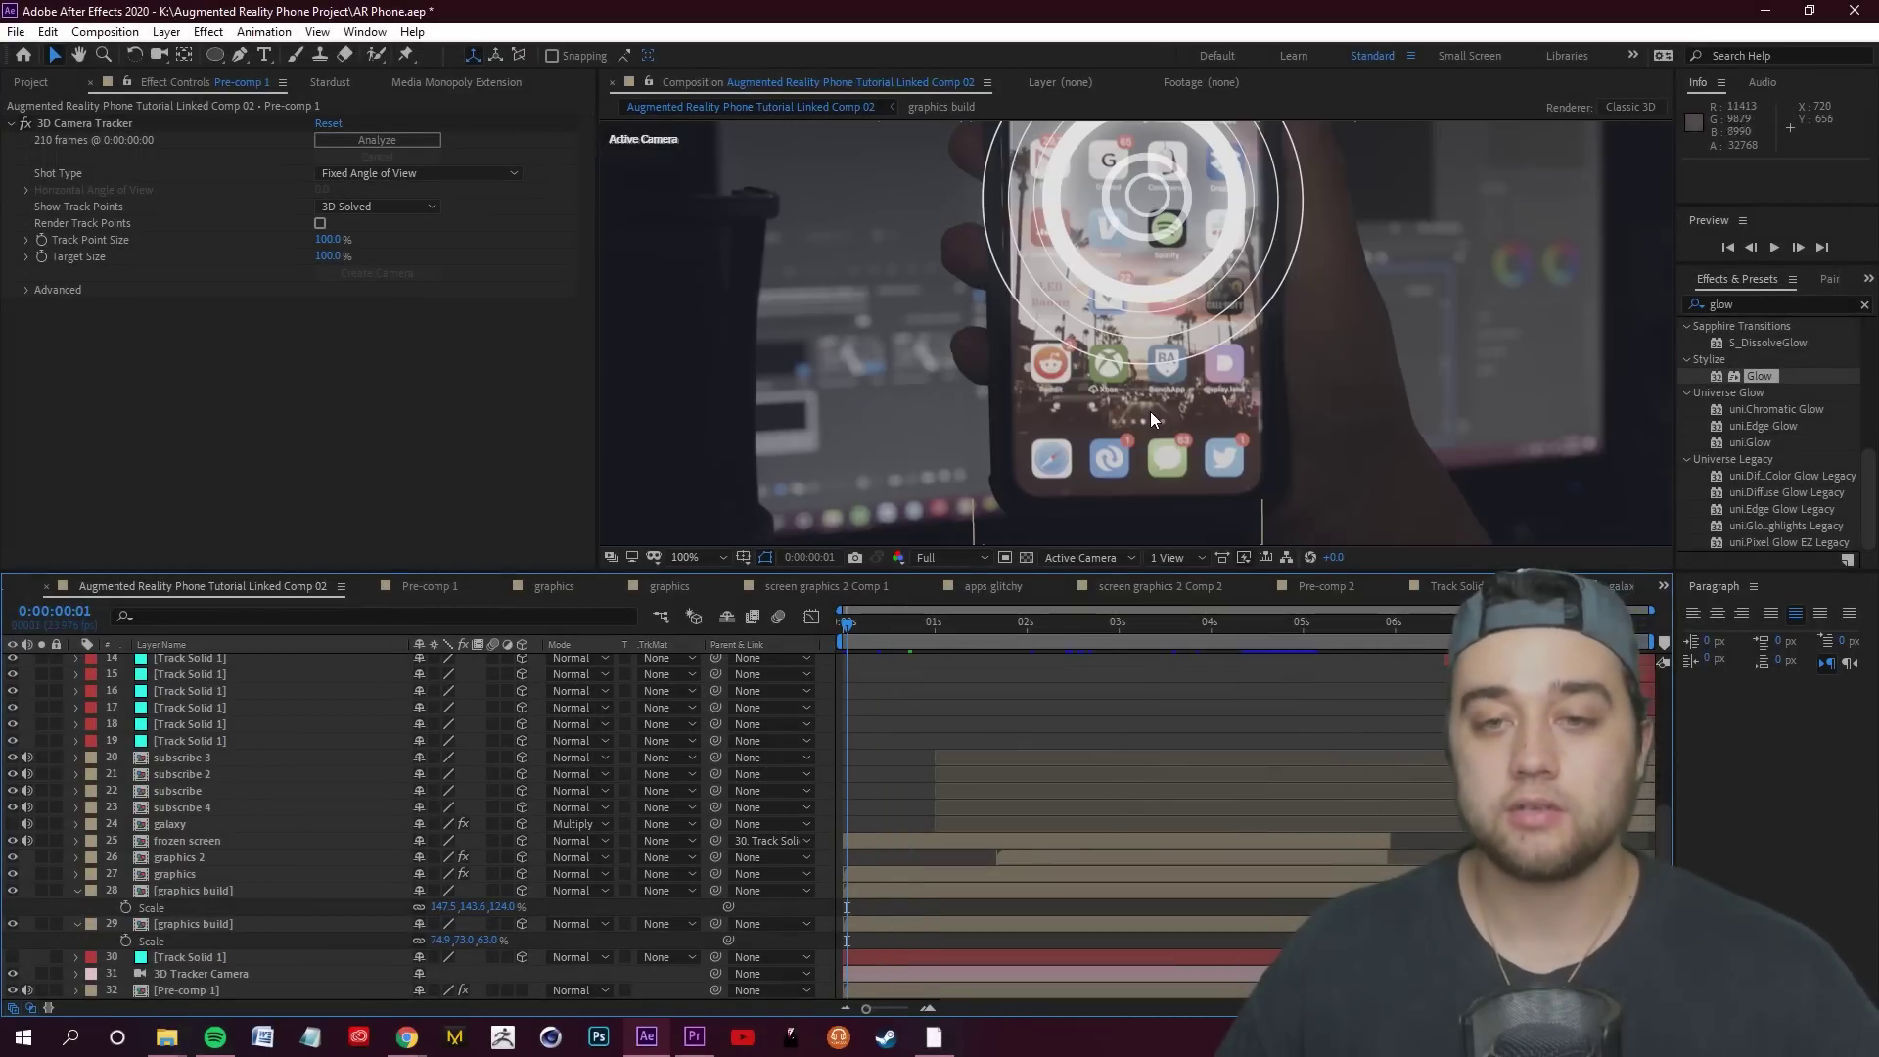
pyautogui.click(854, 624)
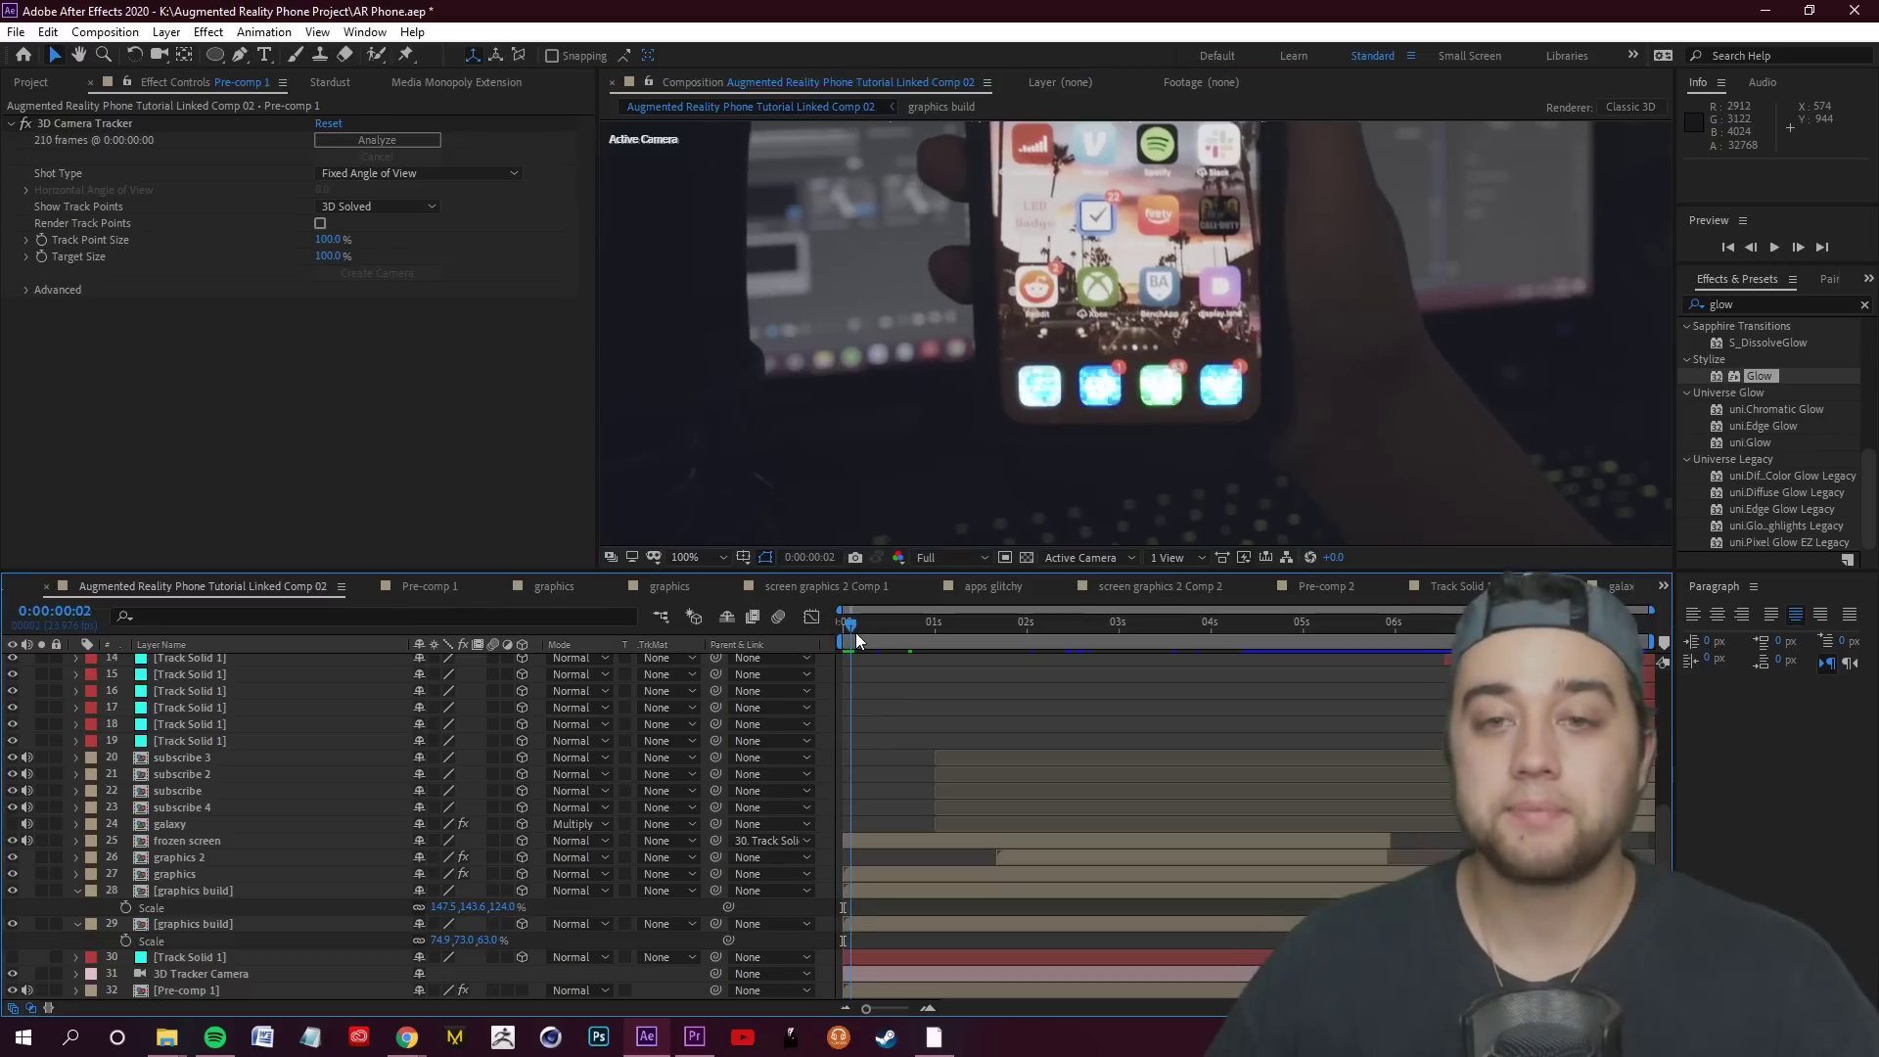
pyautogui.moveTo(850, 627); pyautogui.dragTo(860, 628)
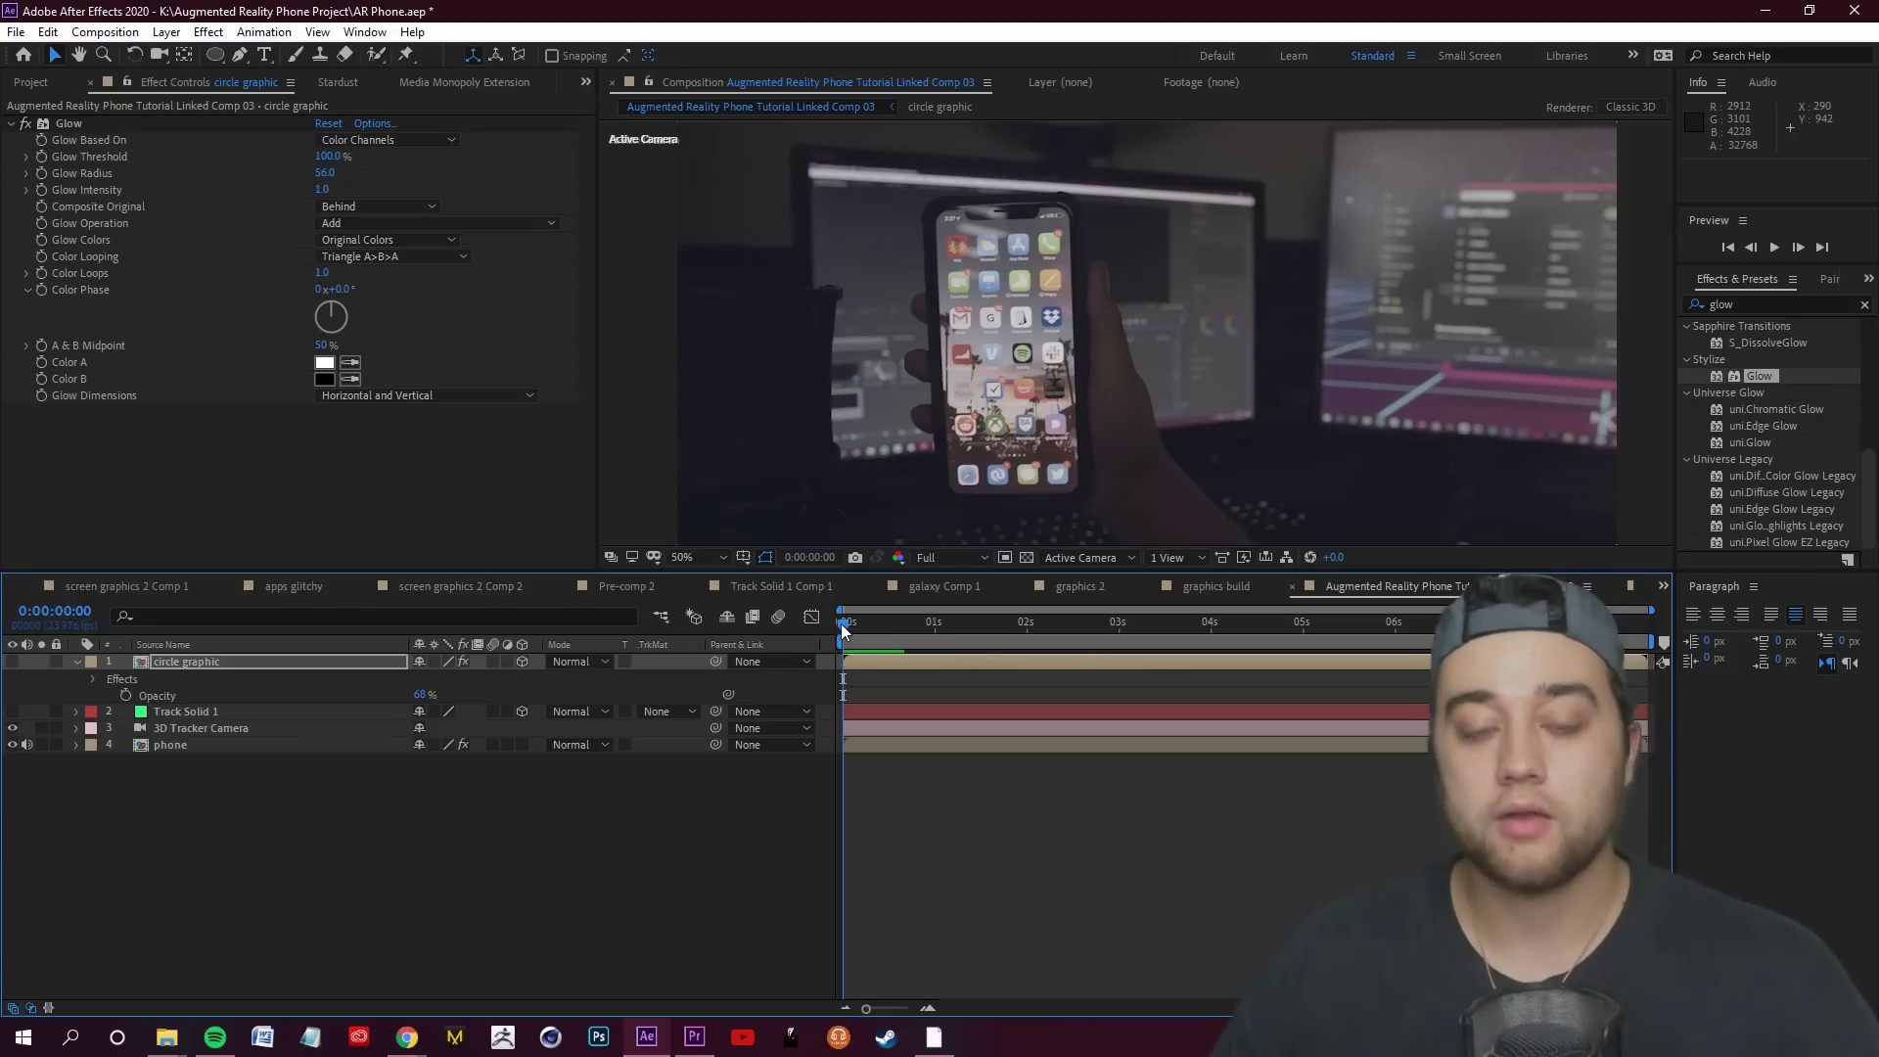
# In Linked Comp 03, go to 0:00:00:11, duplicate the phone layer, and rename the copy "screen frozen"
pyautogui.moveTo(841, 630); pyautogui.dragTo(884, 624)
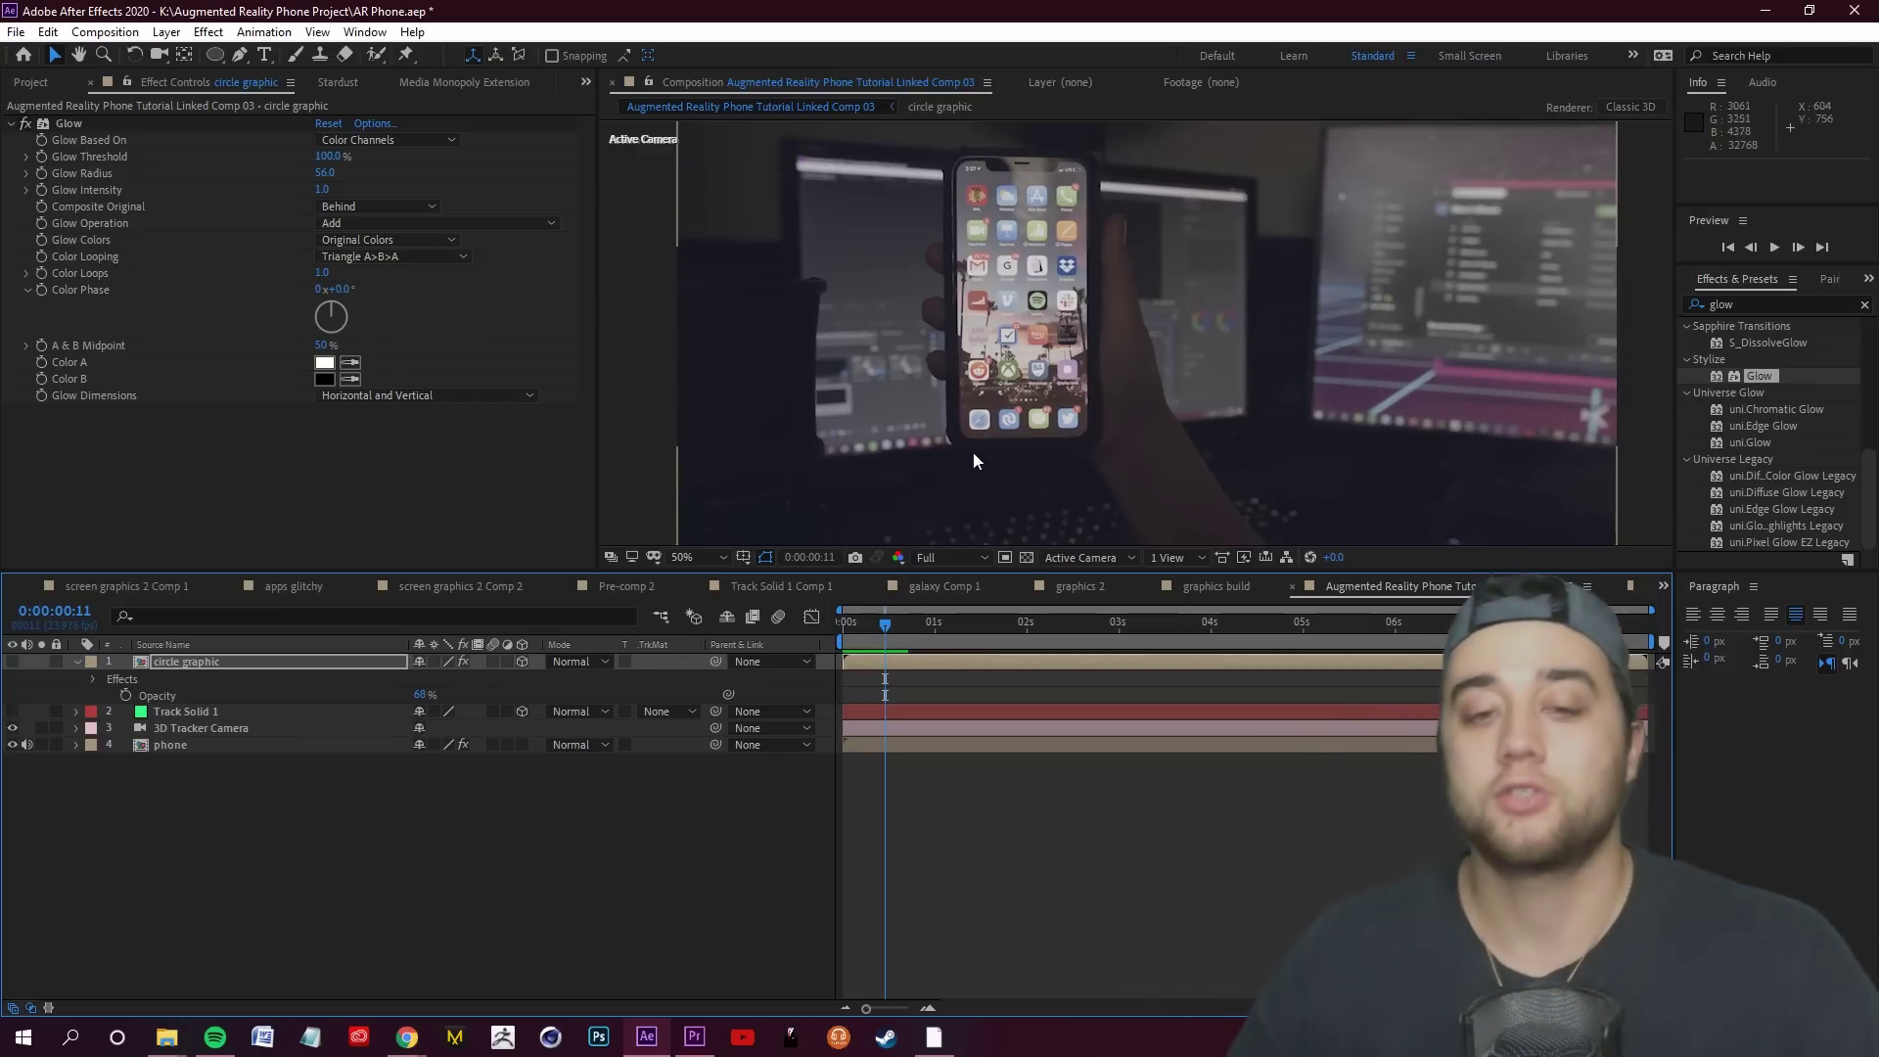
pyautogui.scroll(4, 972, 450)
pyautogui.scroll(-2, 976, 479)
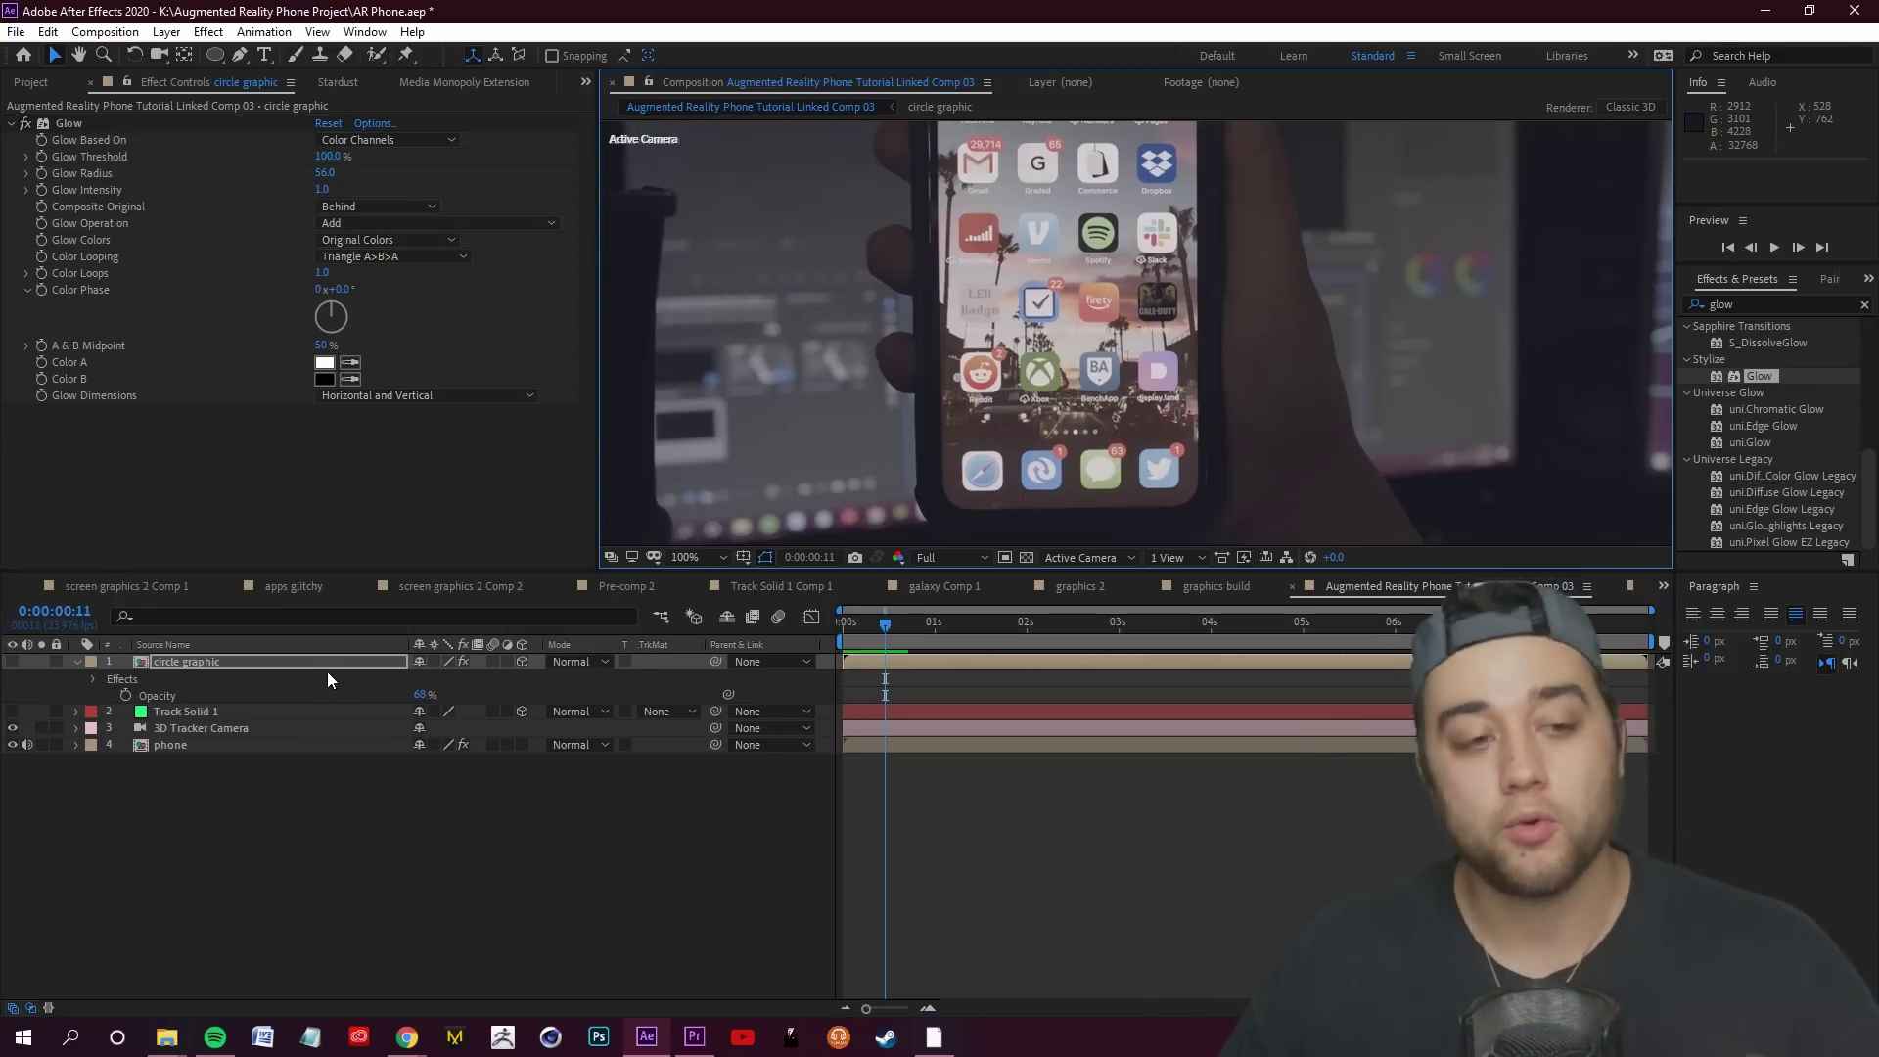
pyautogui.click(274, 778)
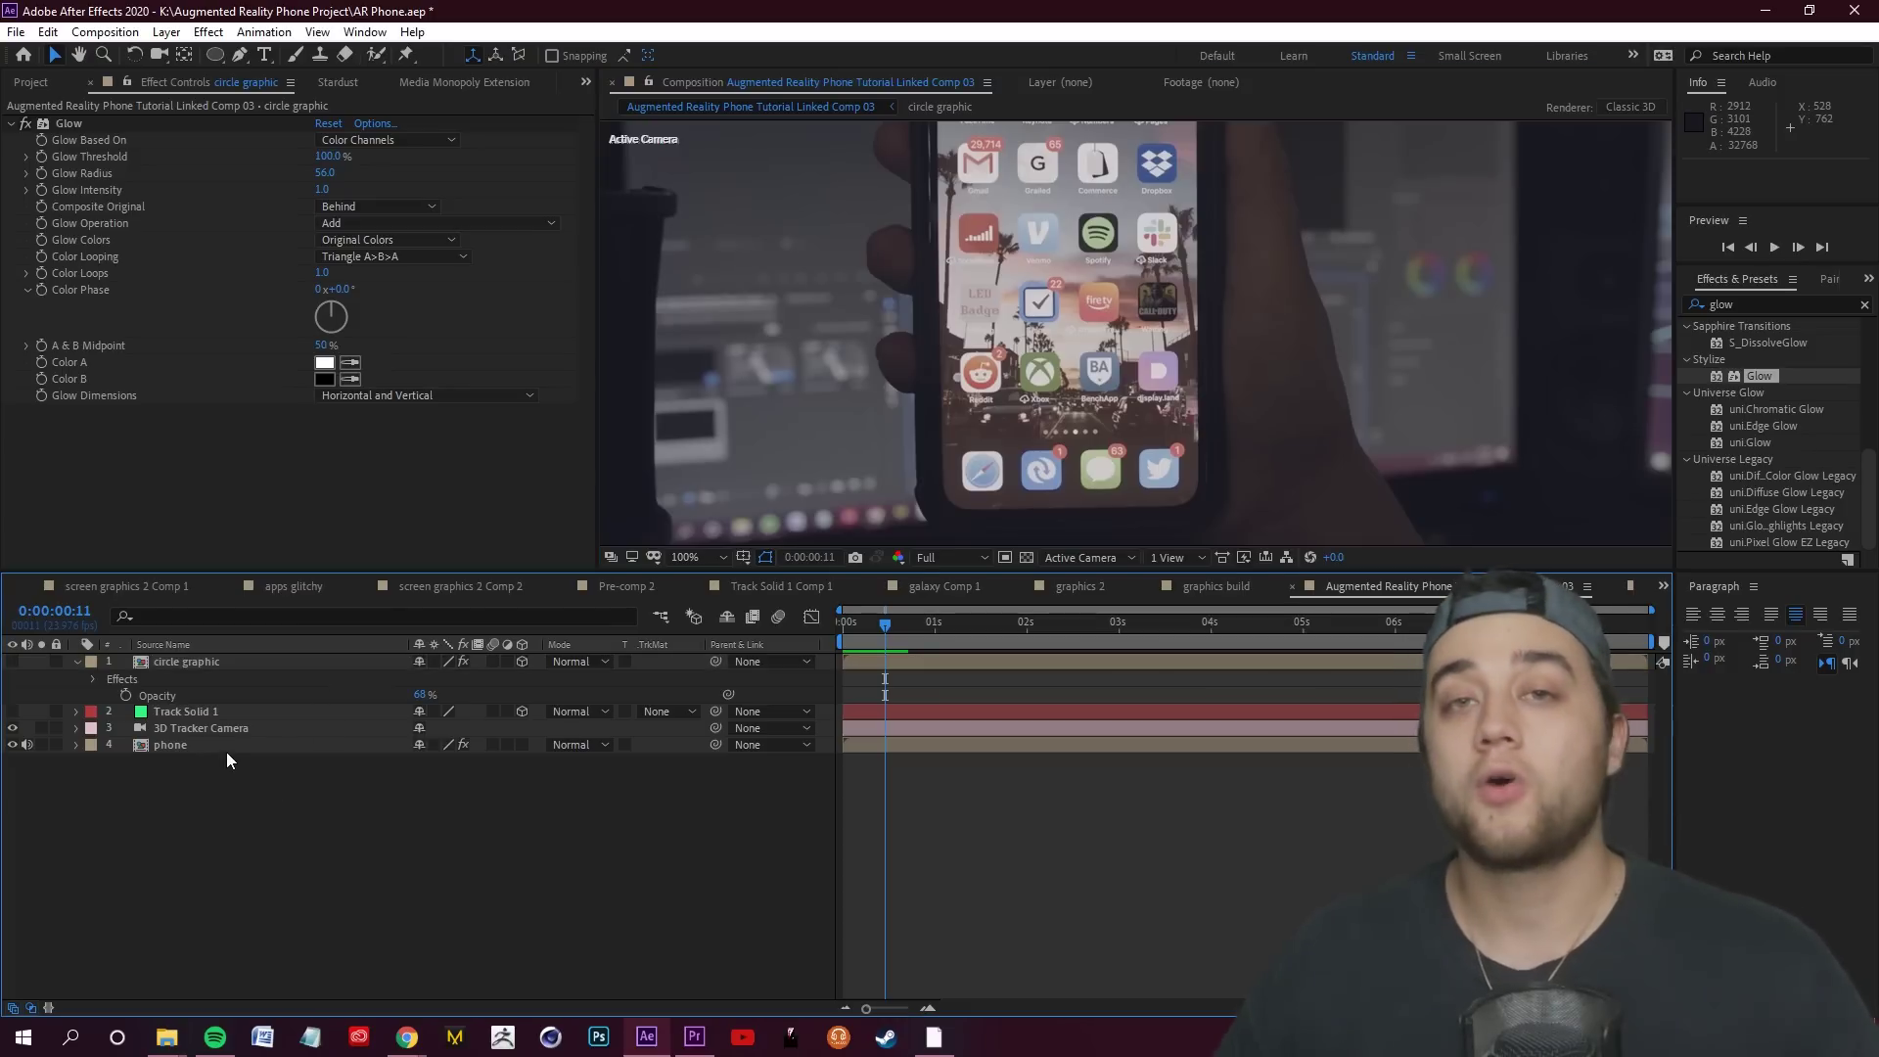
pyautogui.click(226, 746)
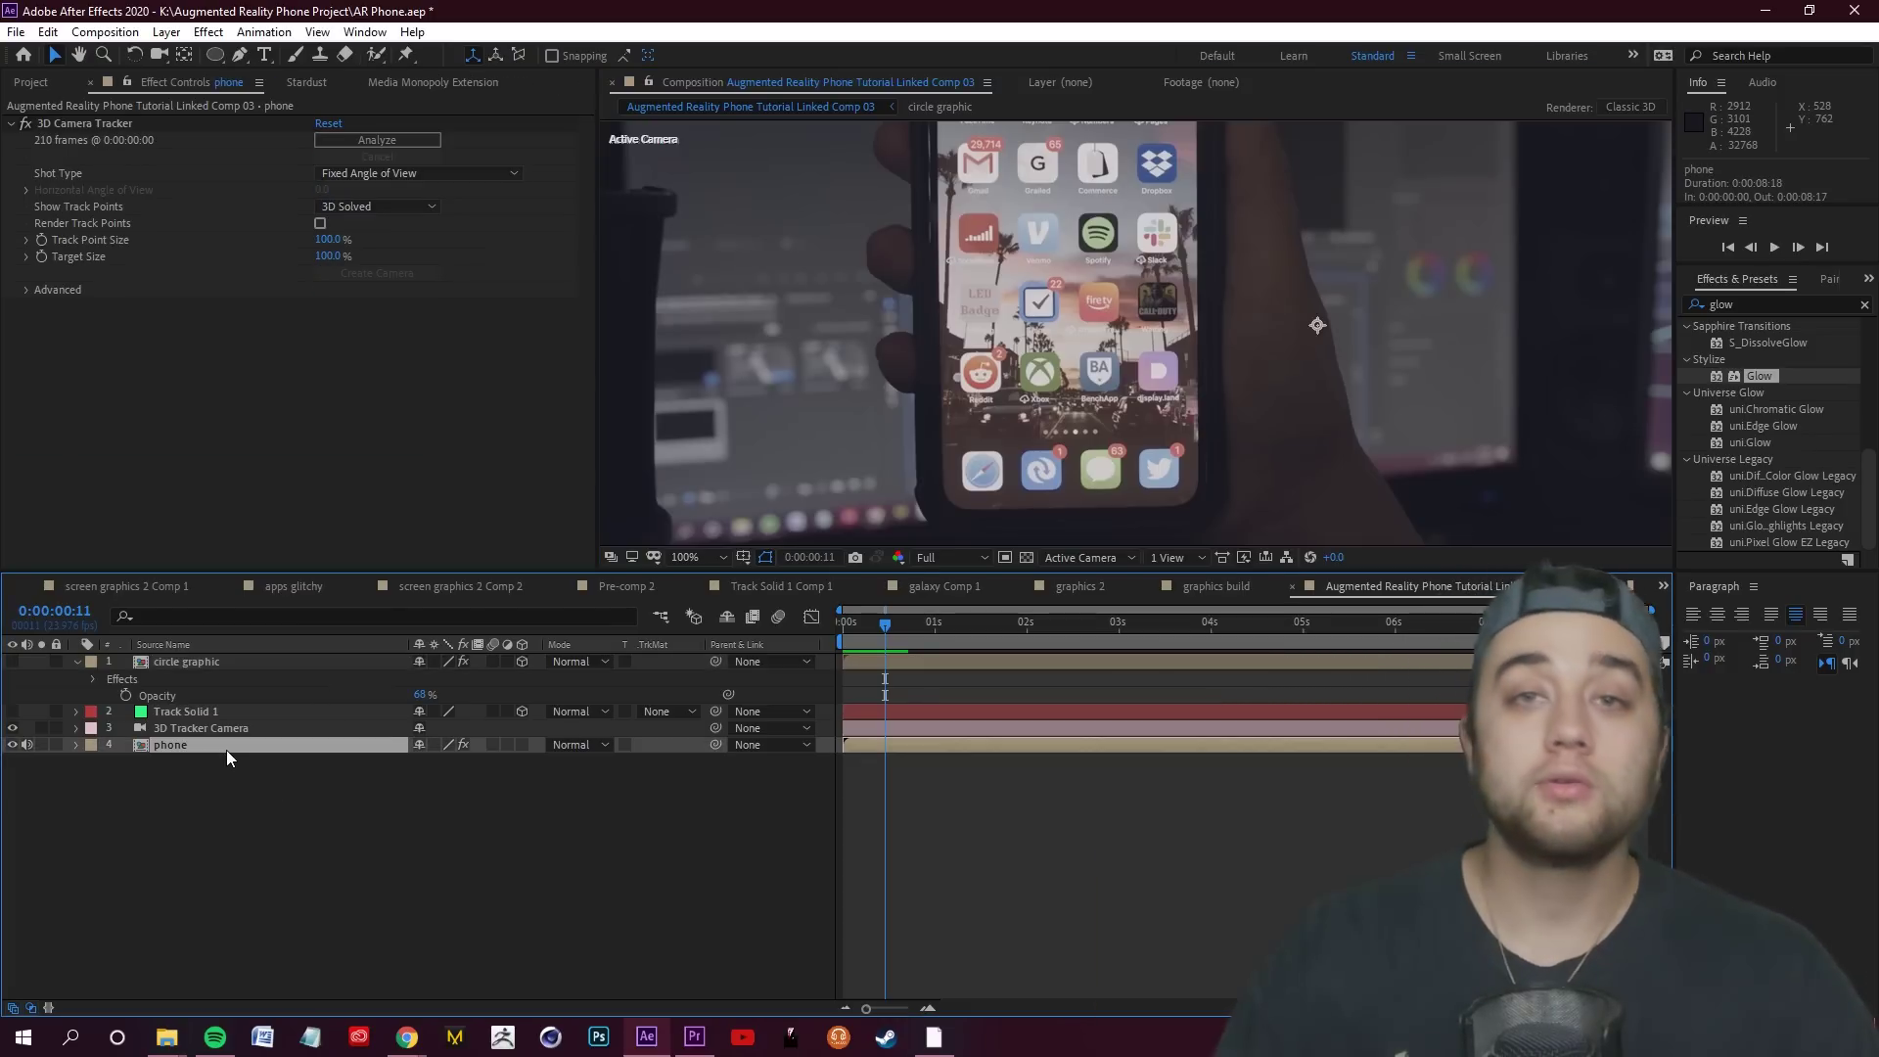
pyautogui.hotkey('ctrl', 'd')
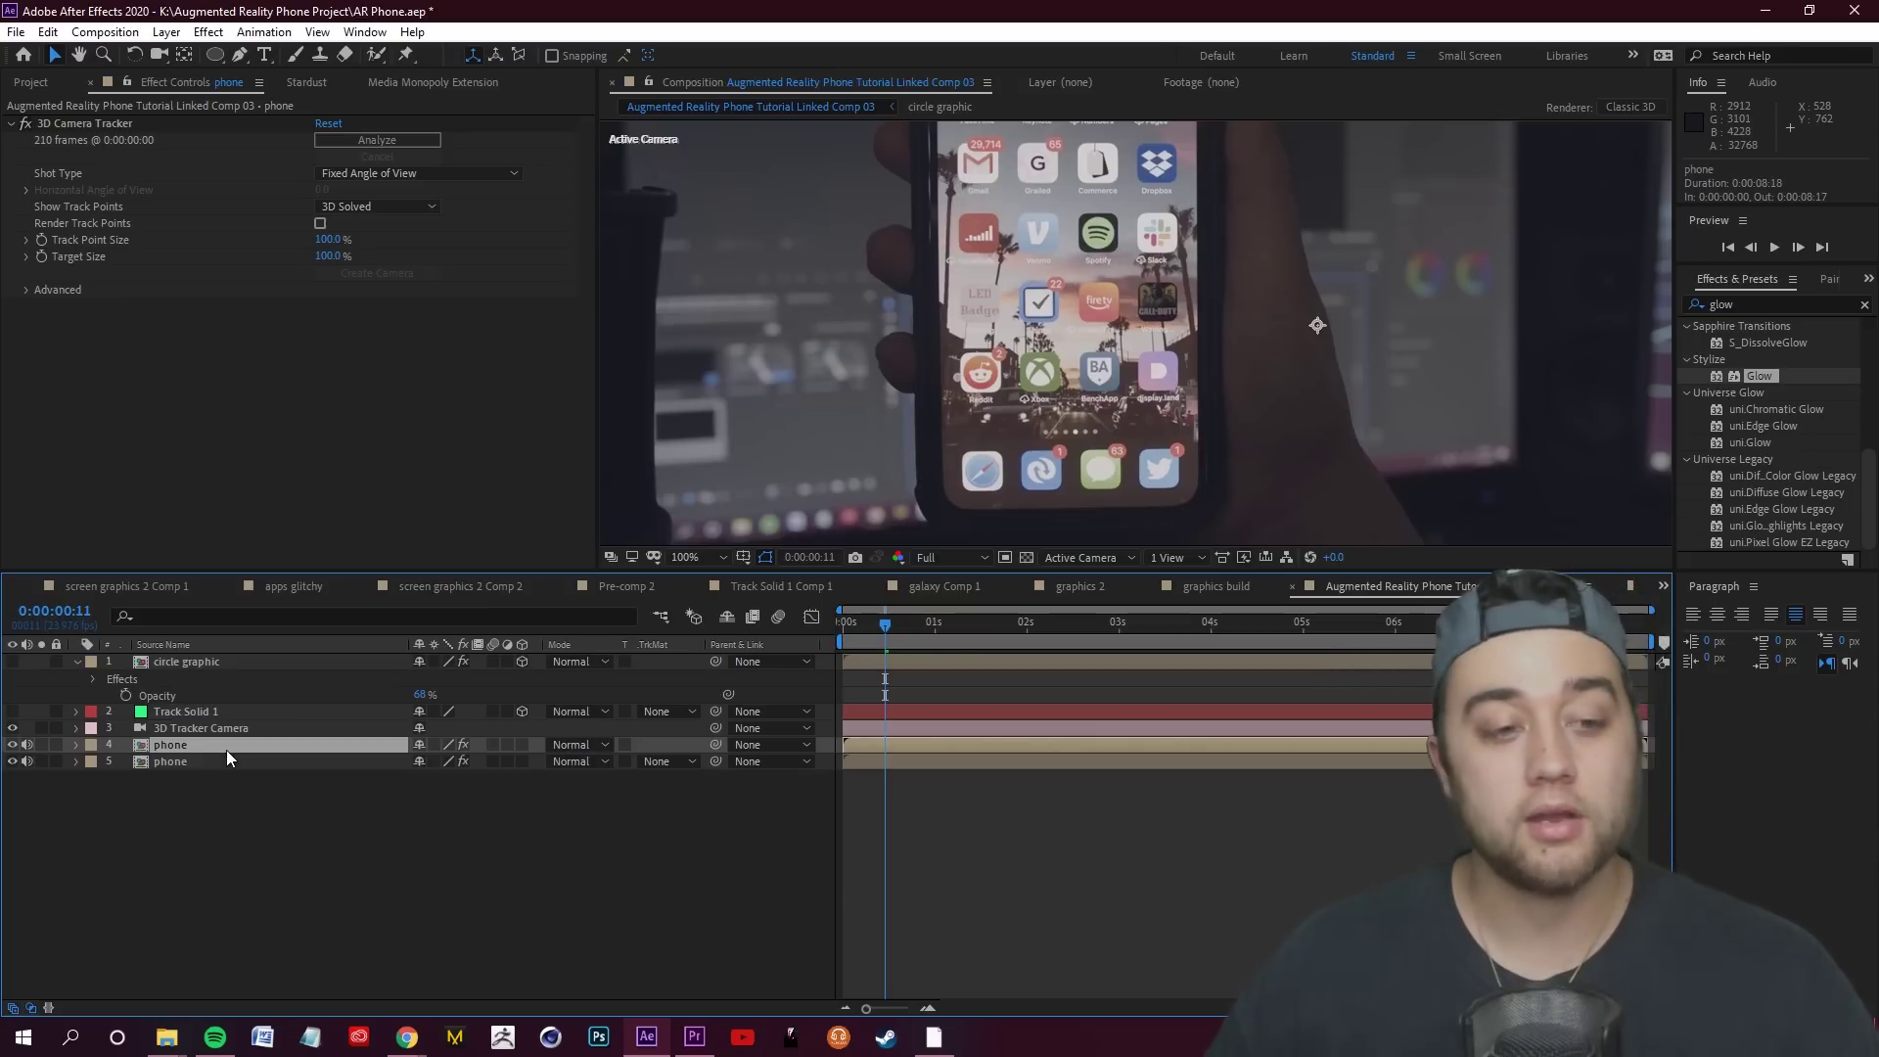
pyautogui.rightClick(208, 744)
pyautogui.click(279, 716)
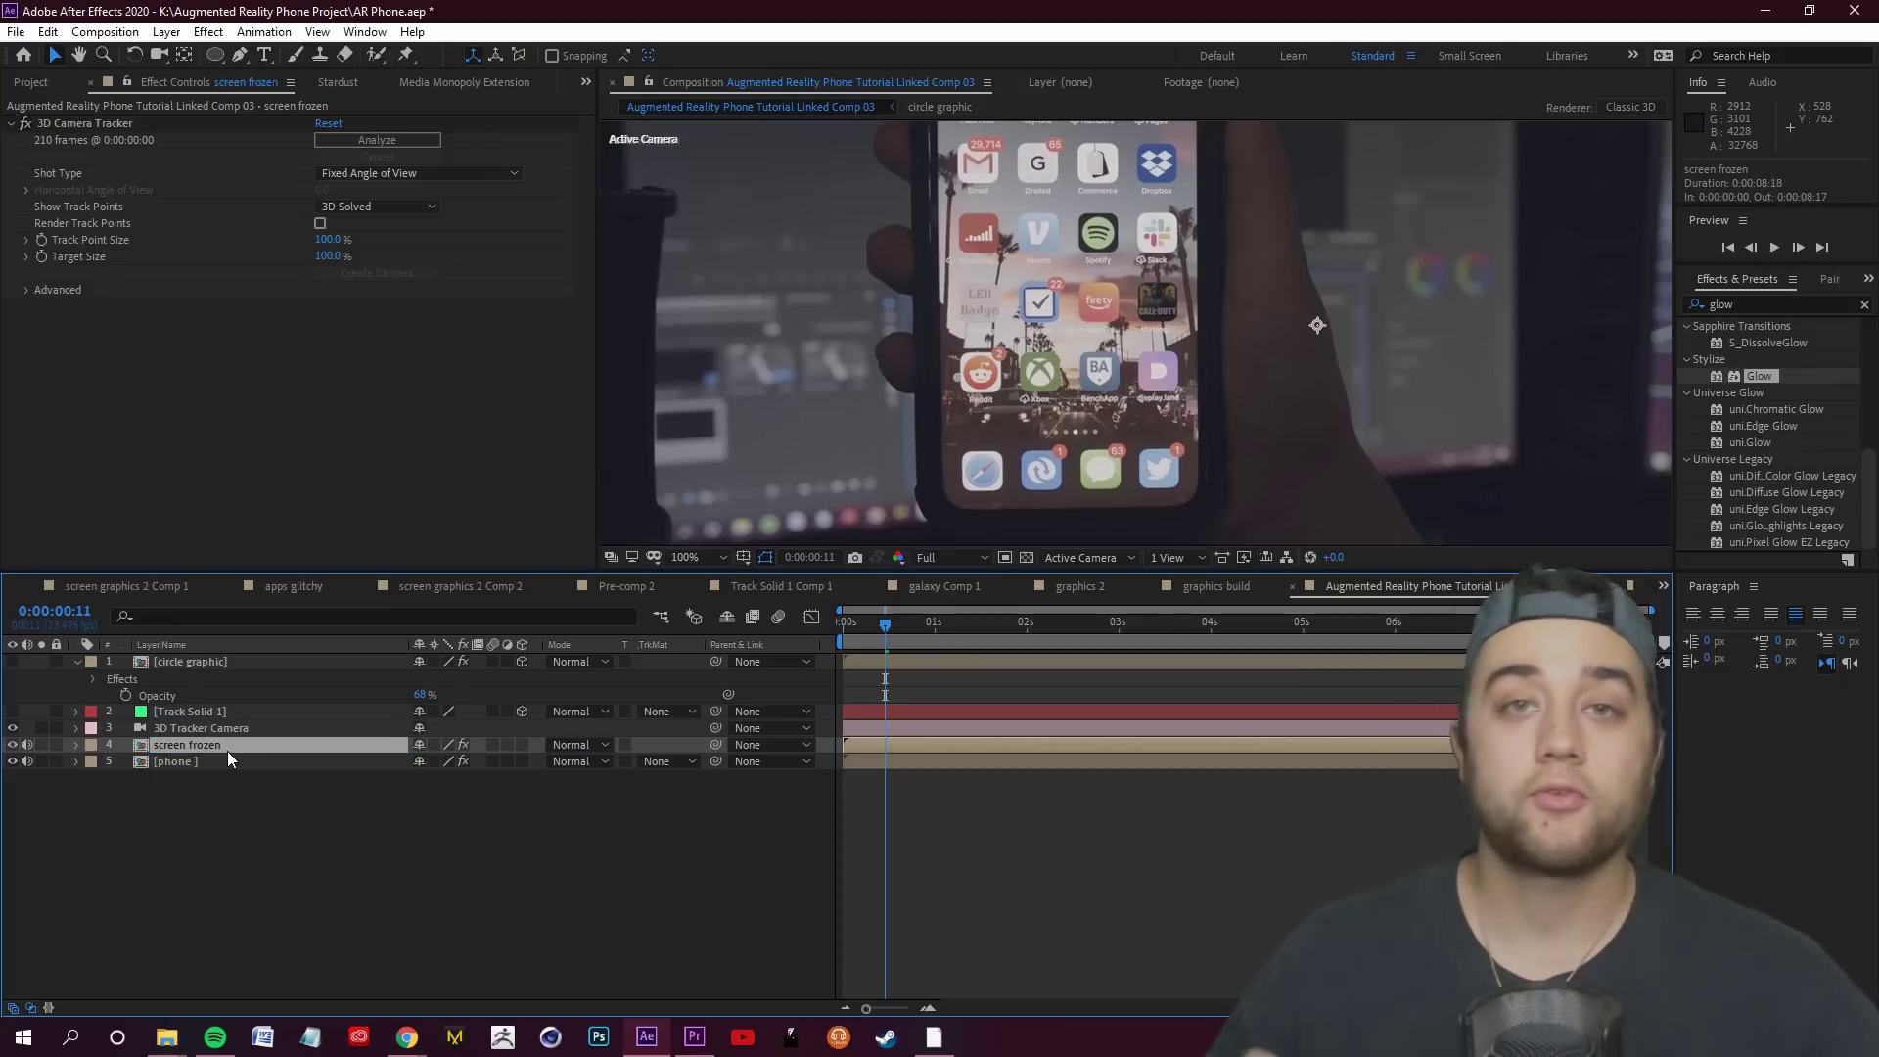
# Apply Freeze Frame to the screen frozen layer at 0:00:00:11
pyautogui.rightClick(237, 748)
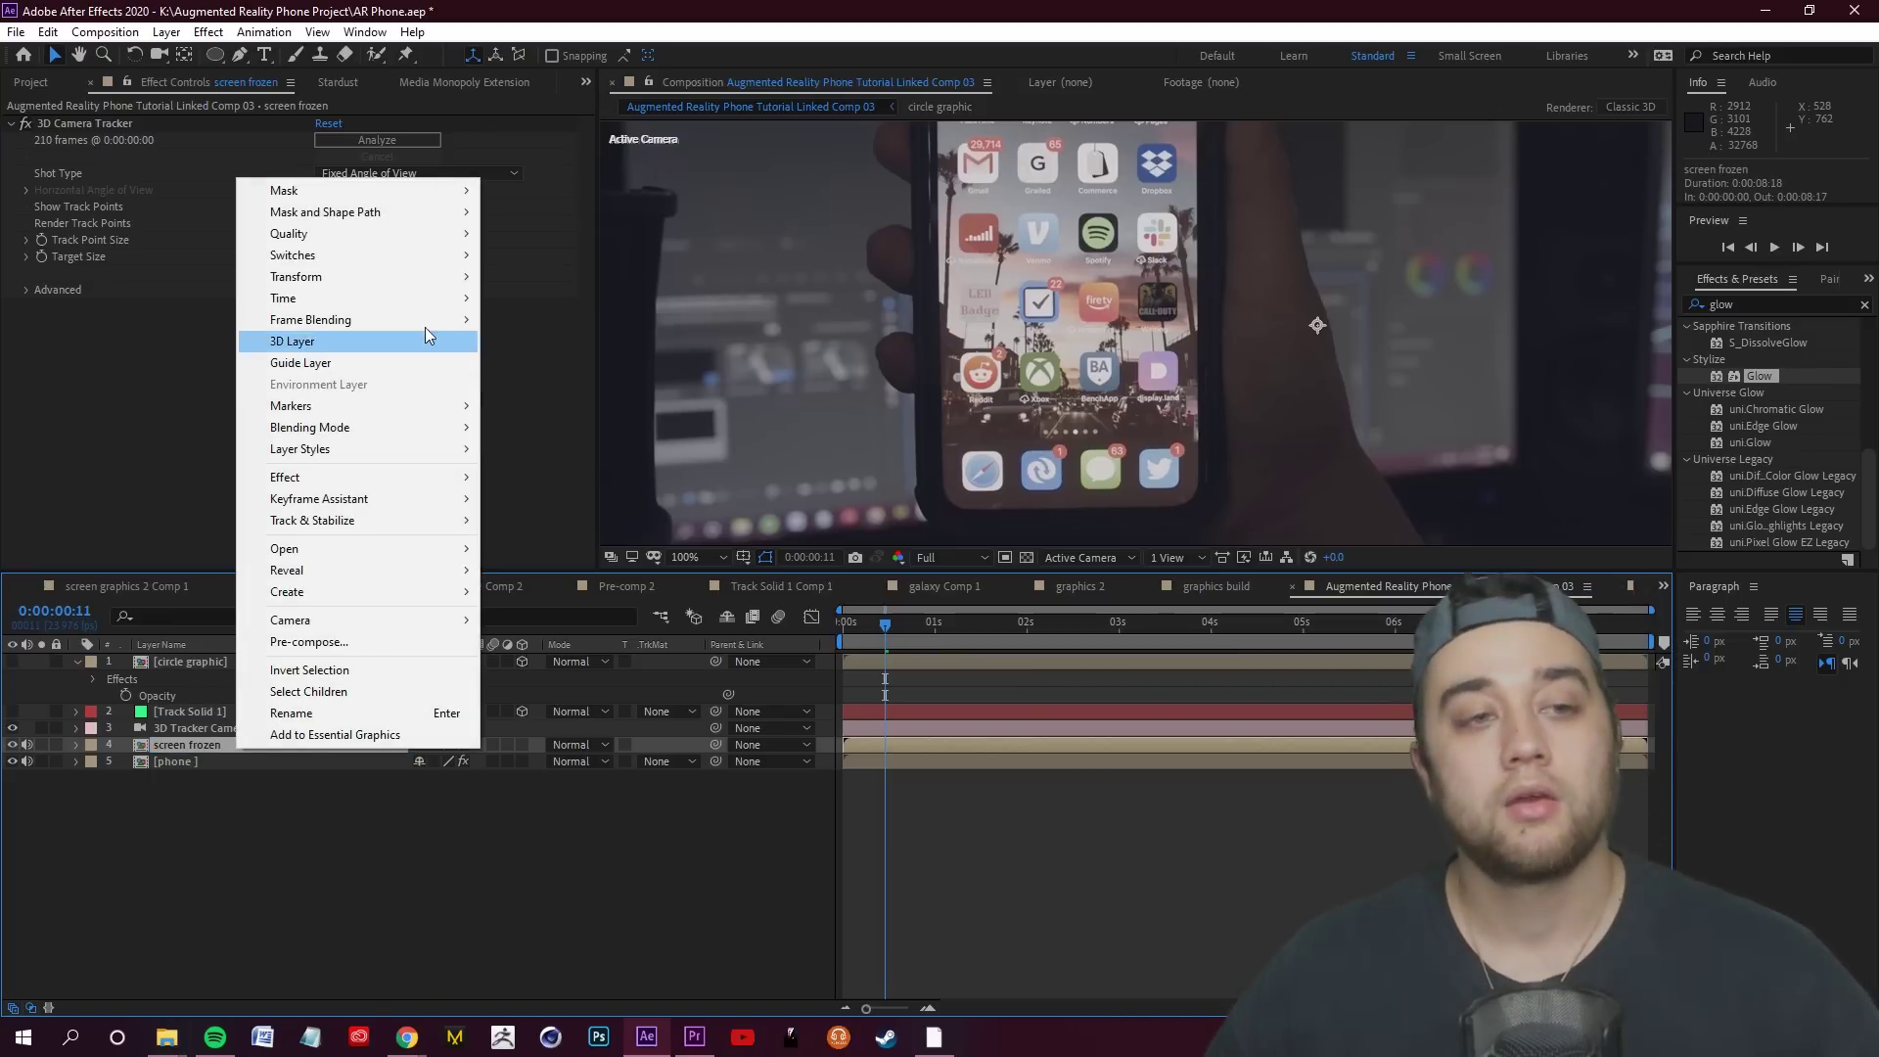
pyautogui.moveTo(440, 298)
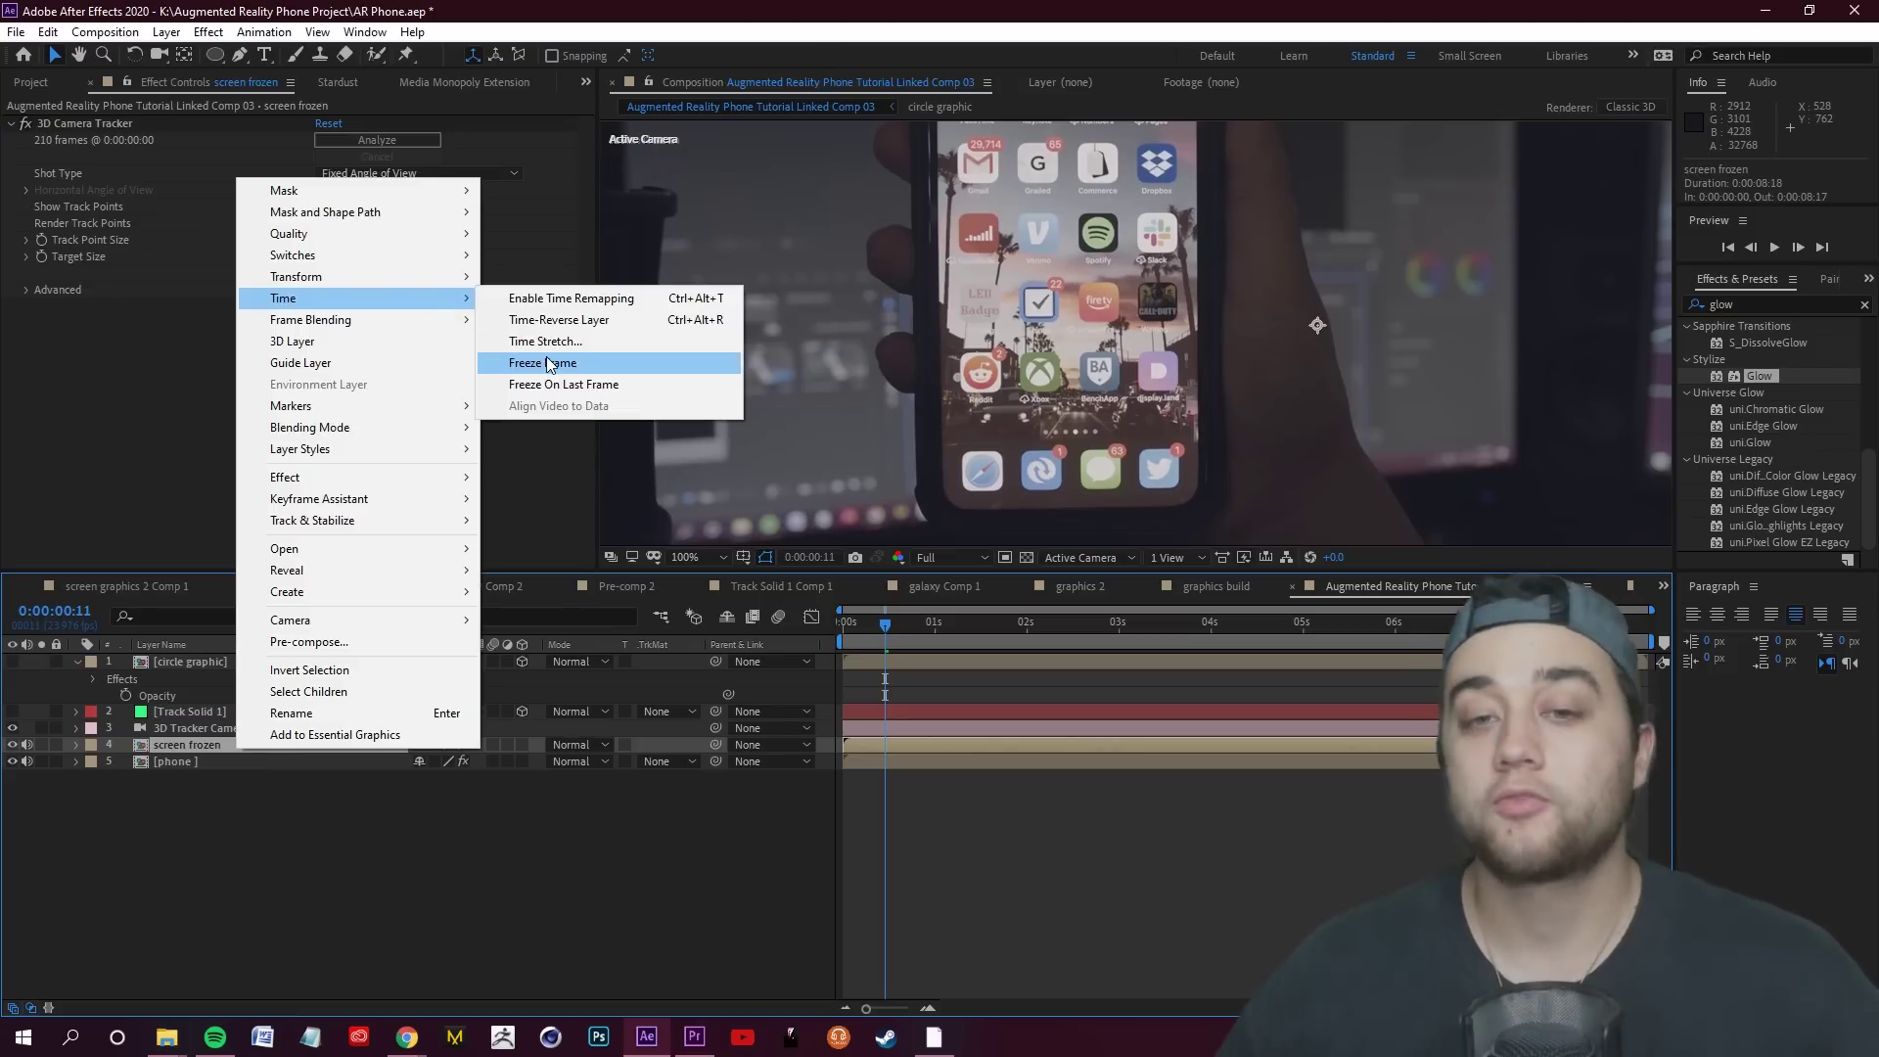
pyautogui.click(547, 363)
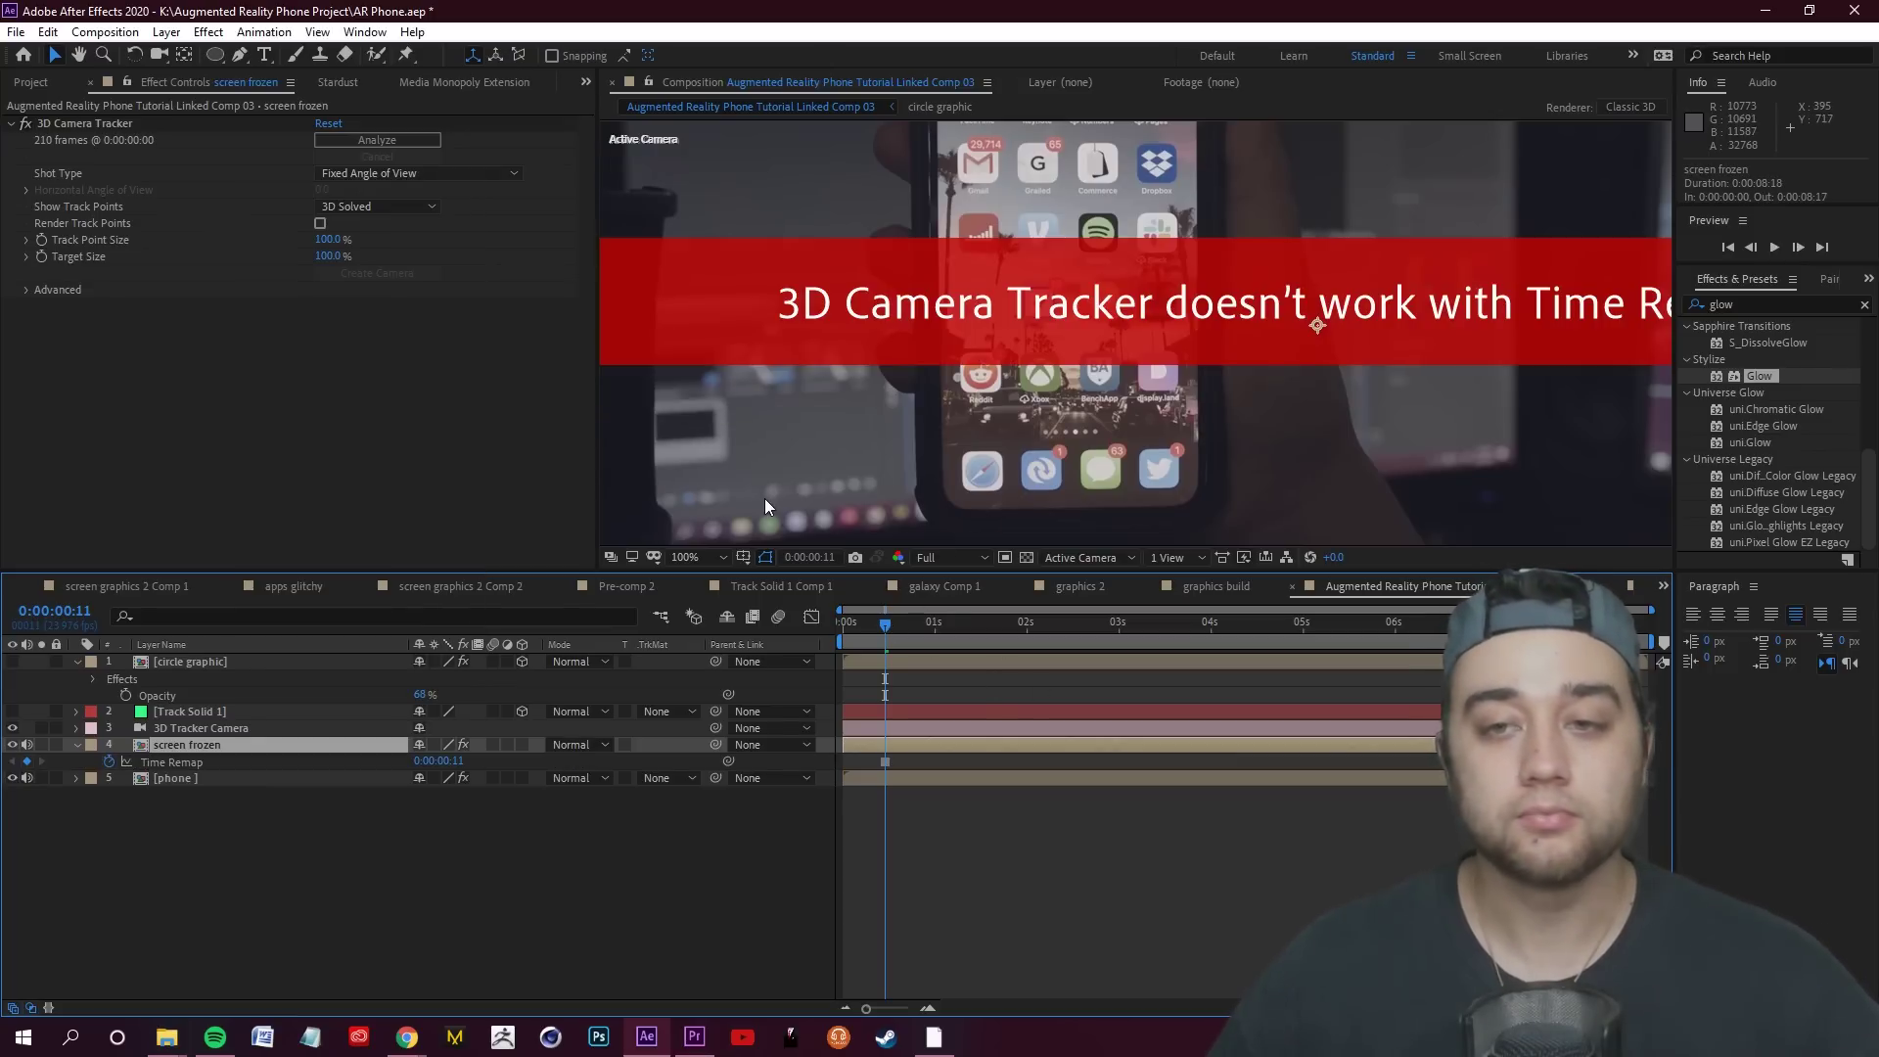
pyautogui.scroll(-4, 869, 338)
pyautogui.scroll(2, 1017, 378)
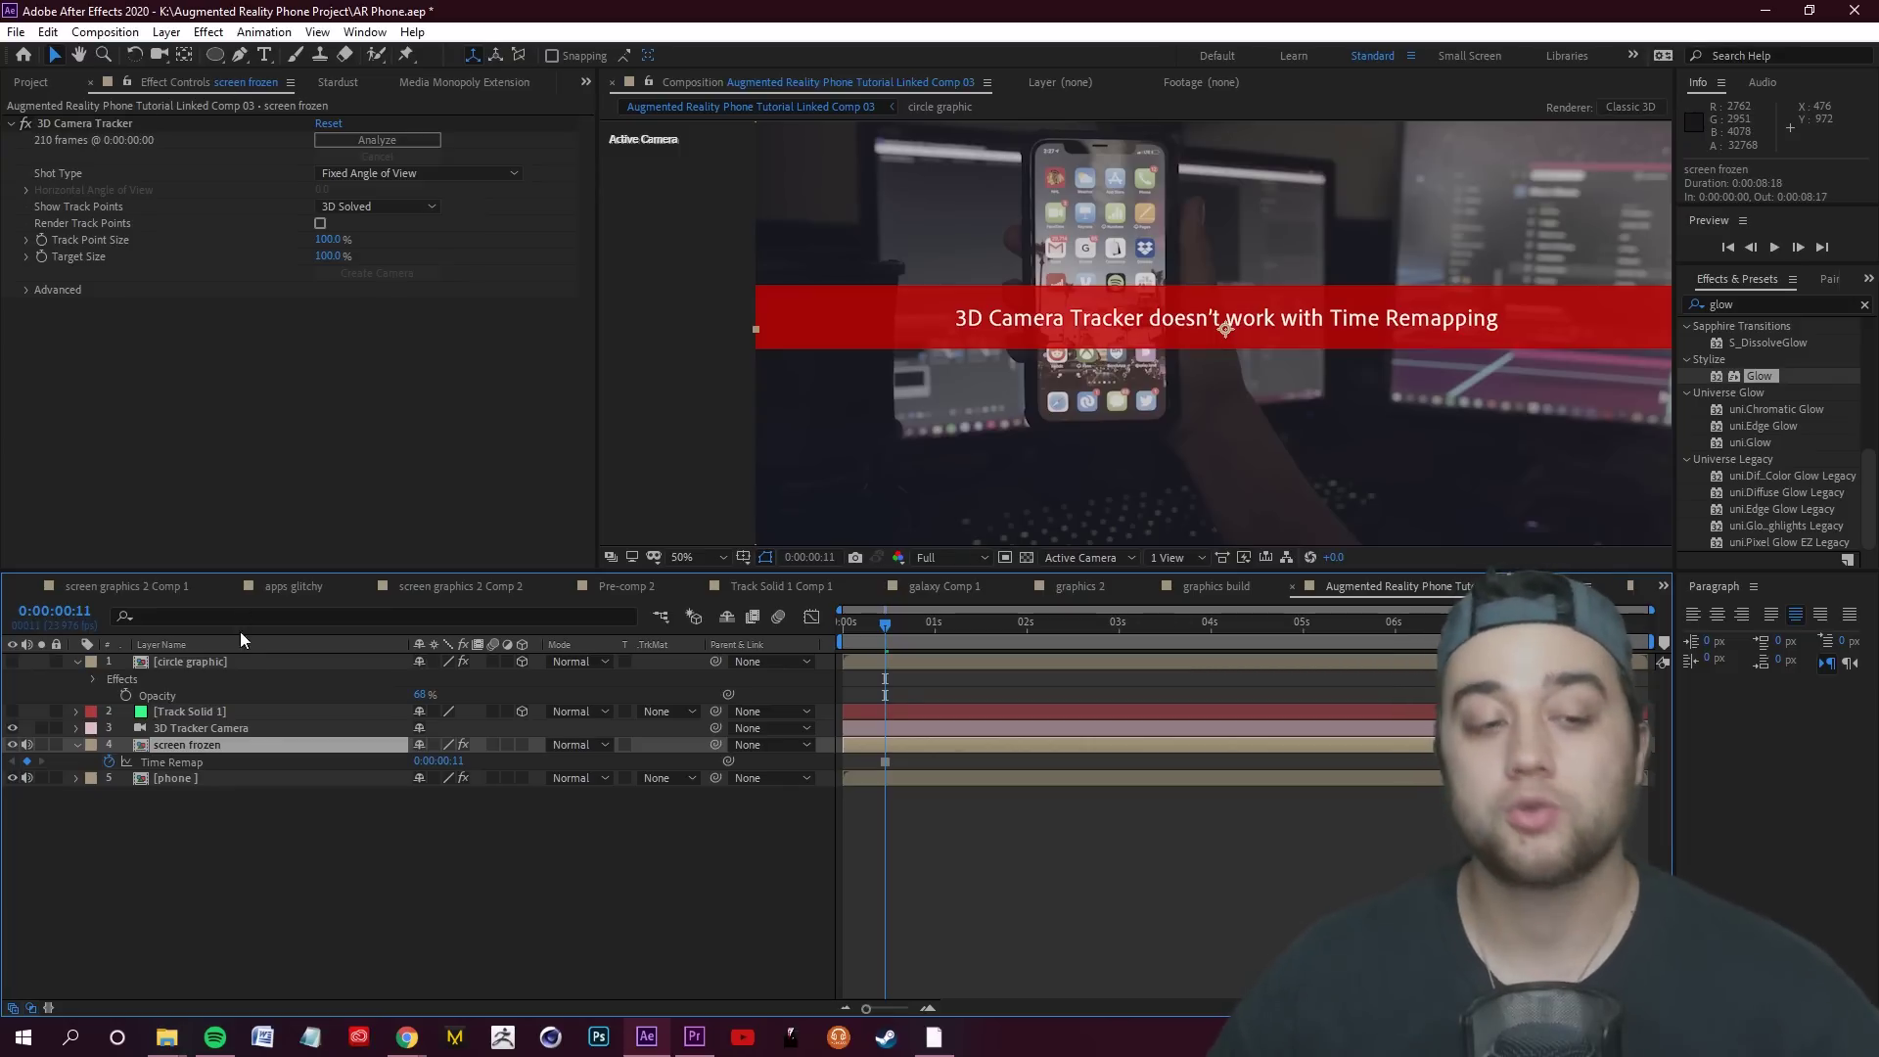
# Delete the 3D Camera Tracker effect from the screen frozen layer and preview the frozen footage
pyautogui.click(86, 125)
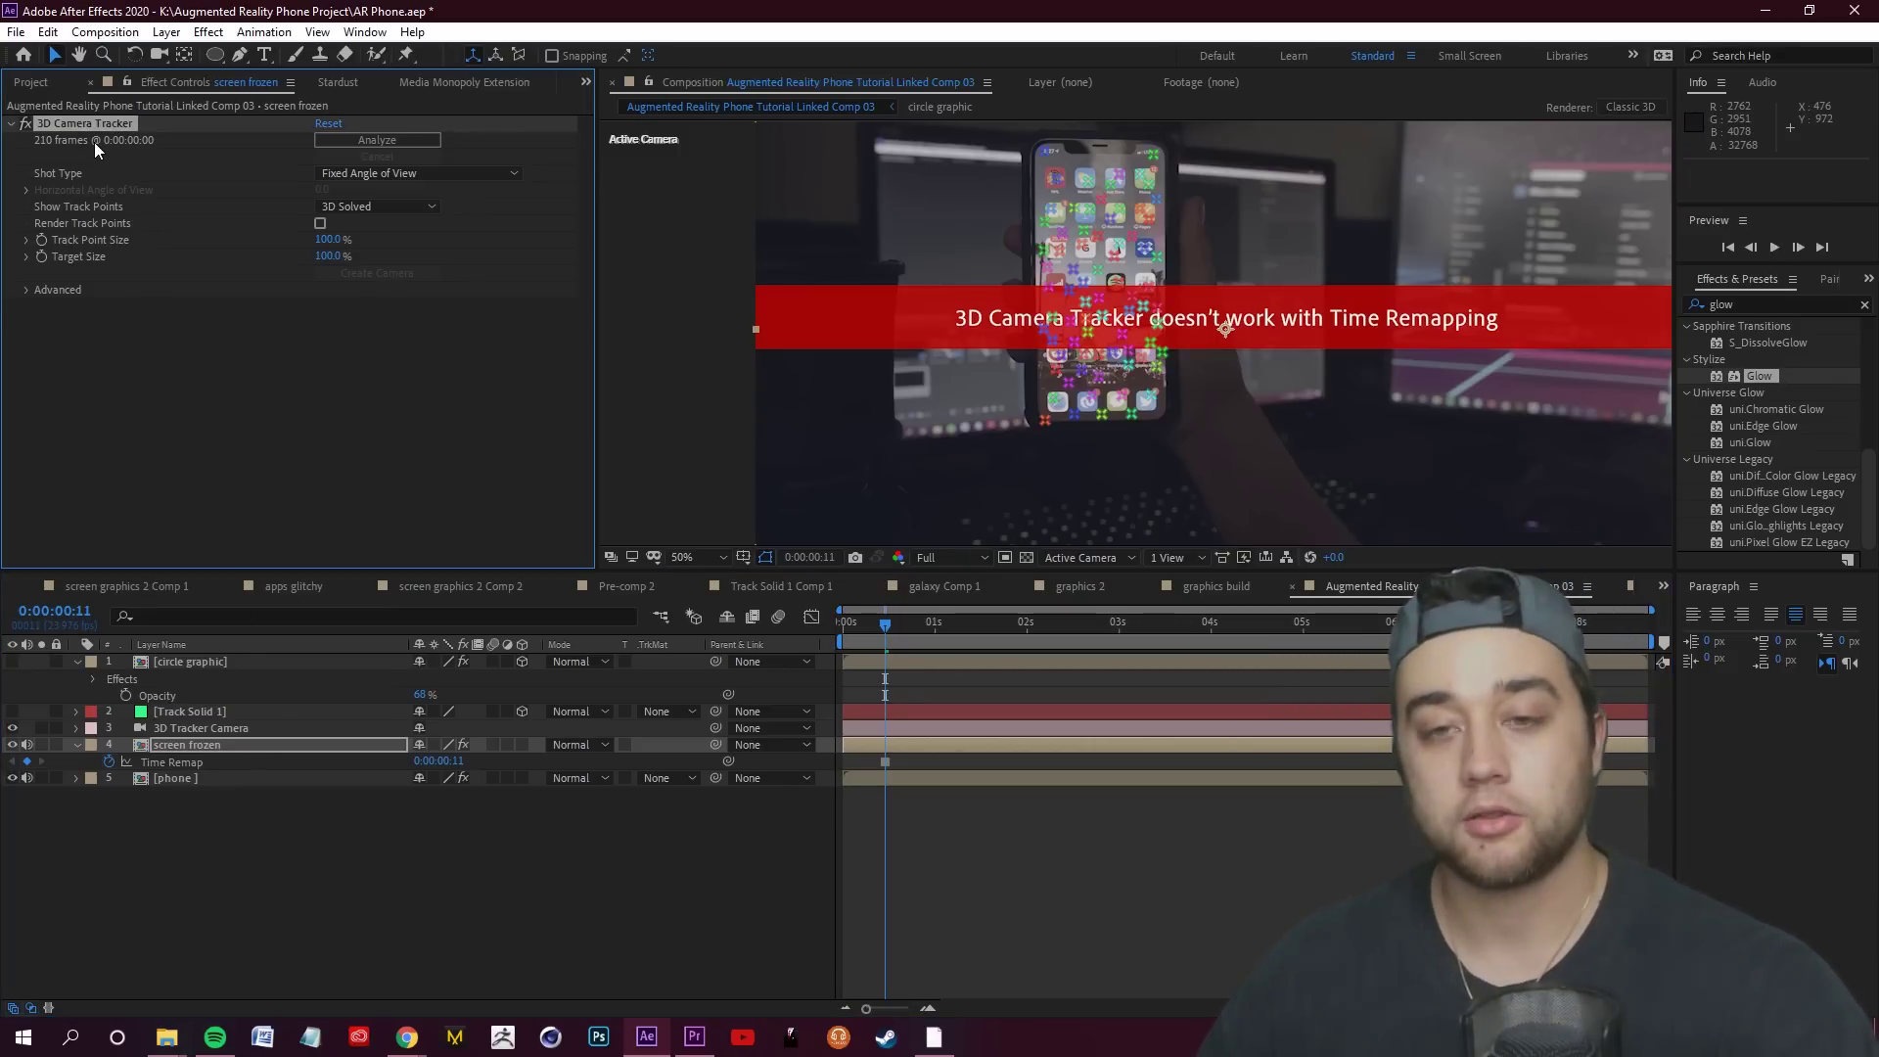
pyautogui.press('Delete')
pyautogui.scroll(3, 870, 769)
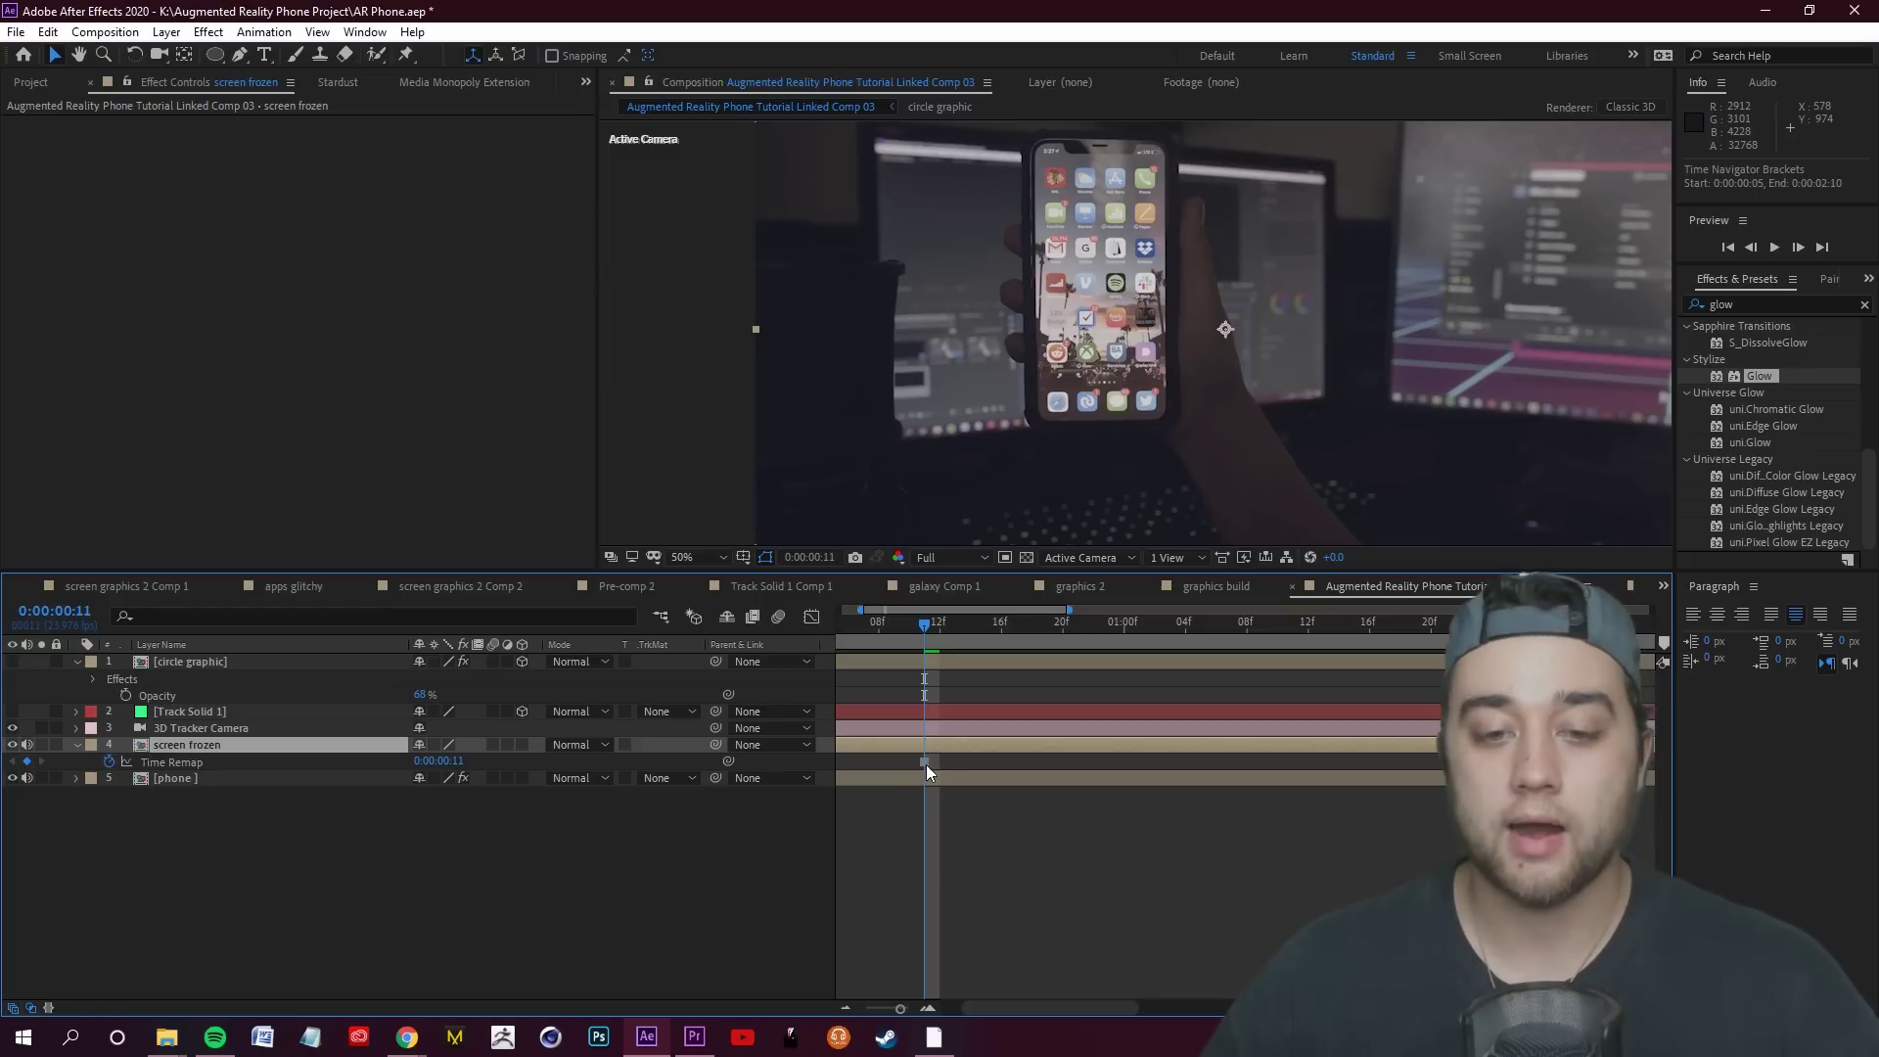
pyautogui.moveTo(1012, 1010); pyautogui.dragTo(992, 1010)
pyautogui.press('space')
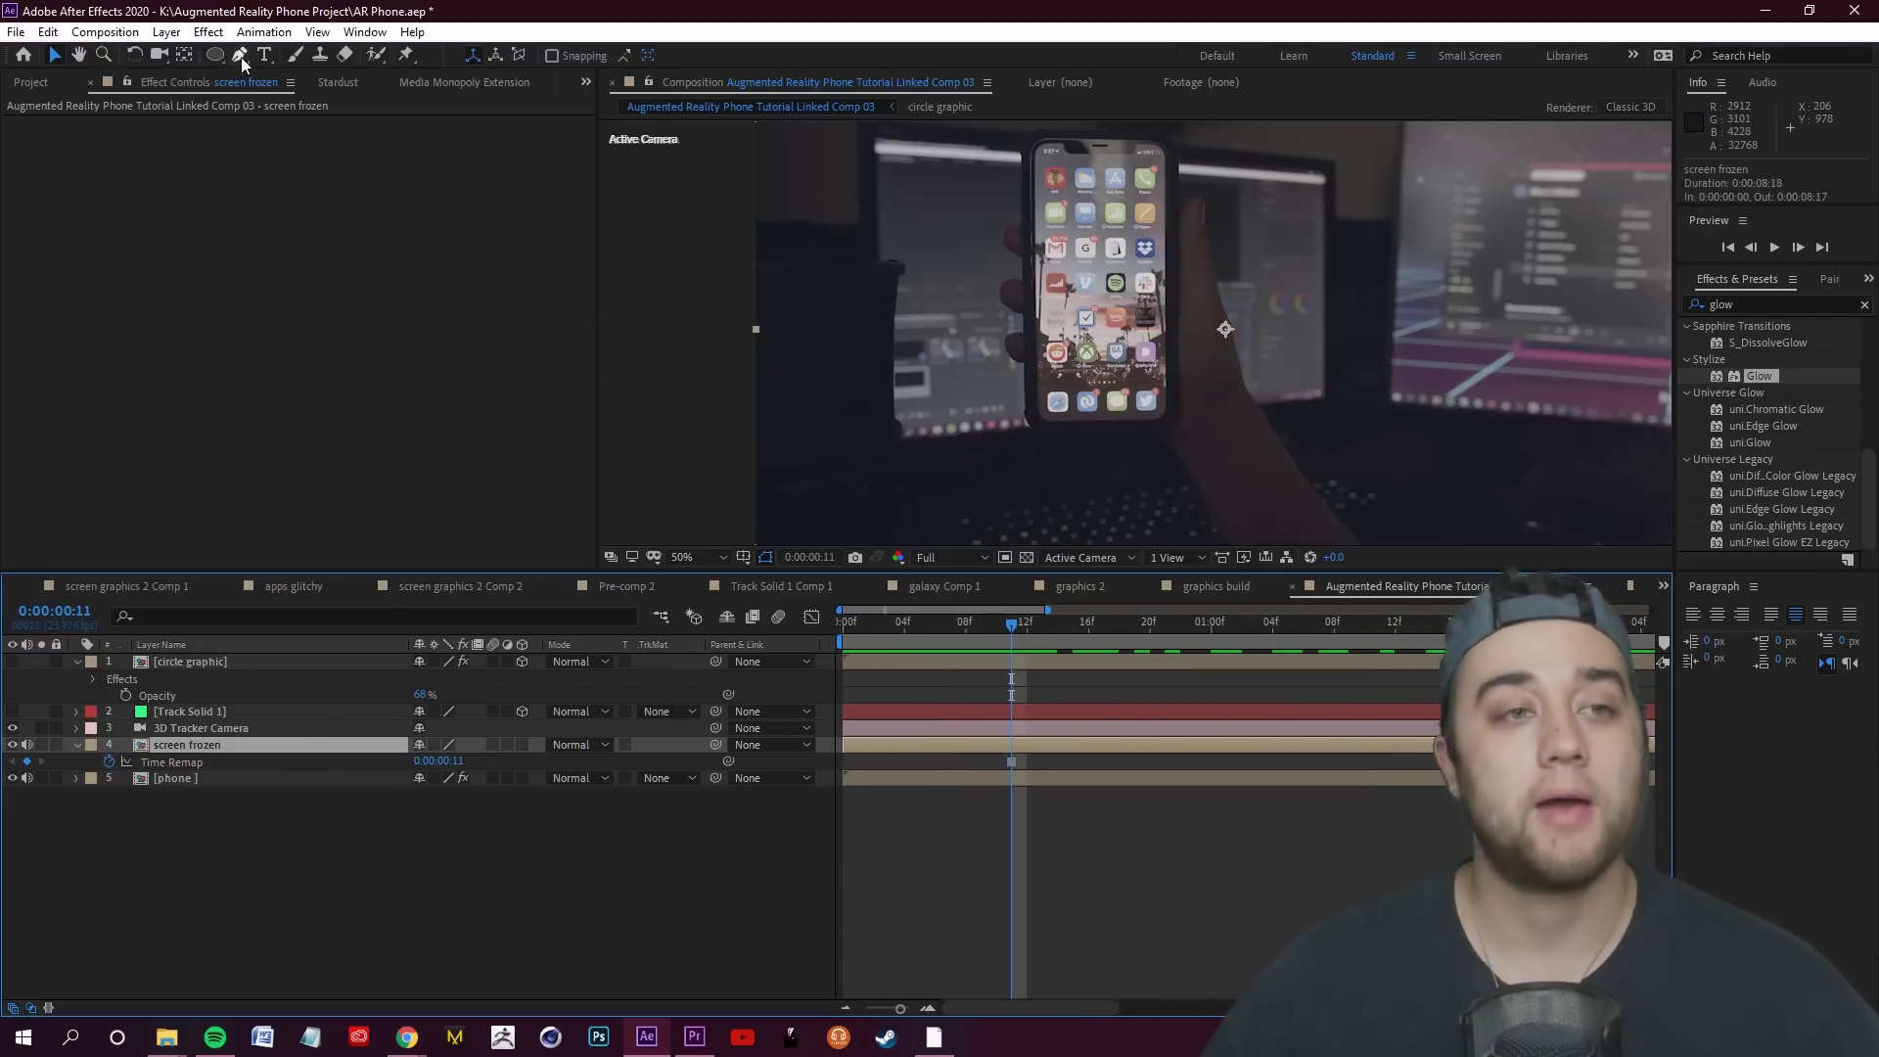
# Mask the phone's display on the screen frozen layer with the Pen tool, following its notch and rounded corners, and hide the phone layer
pyautogui.click(80, 55)
pyautogui.scroll(4, 1134, 334)
pyautogui.moveTo(864, 227); pyautogui.dragTo(994, 397)
pyautogui.press('g')
pyautogui.click(979, 245)
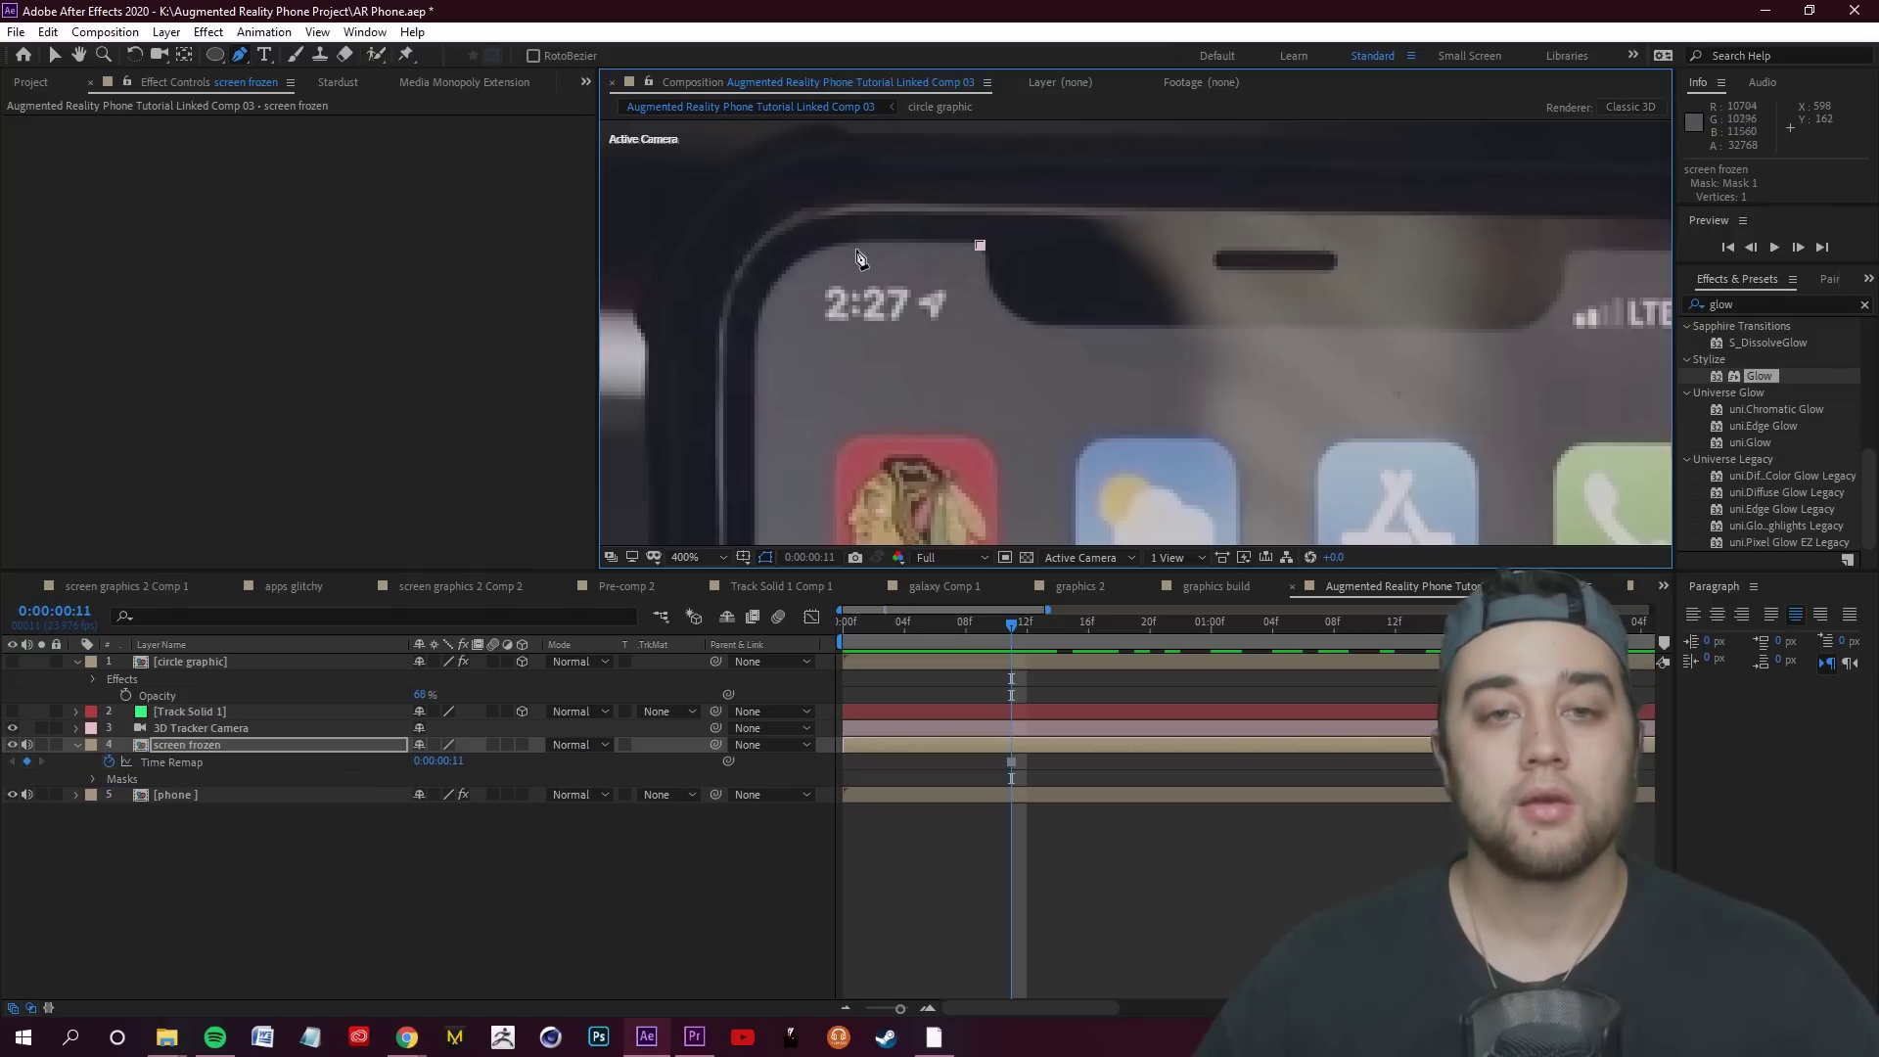
pyautogui.click(846, 245)
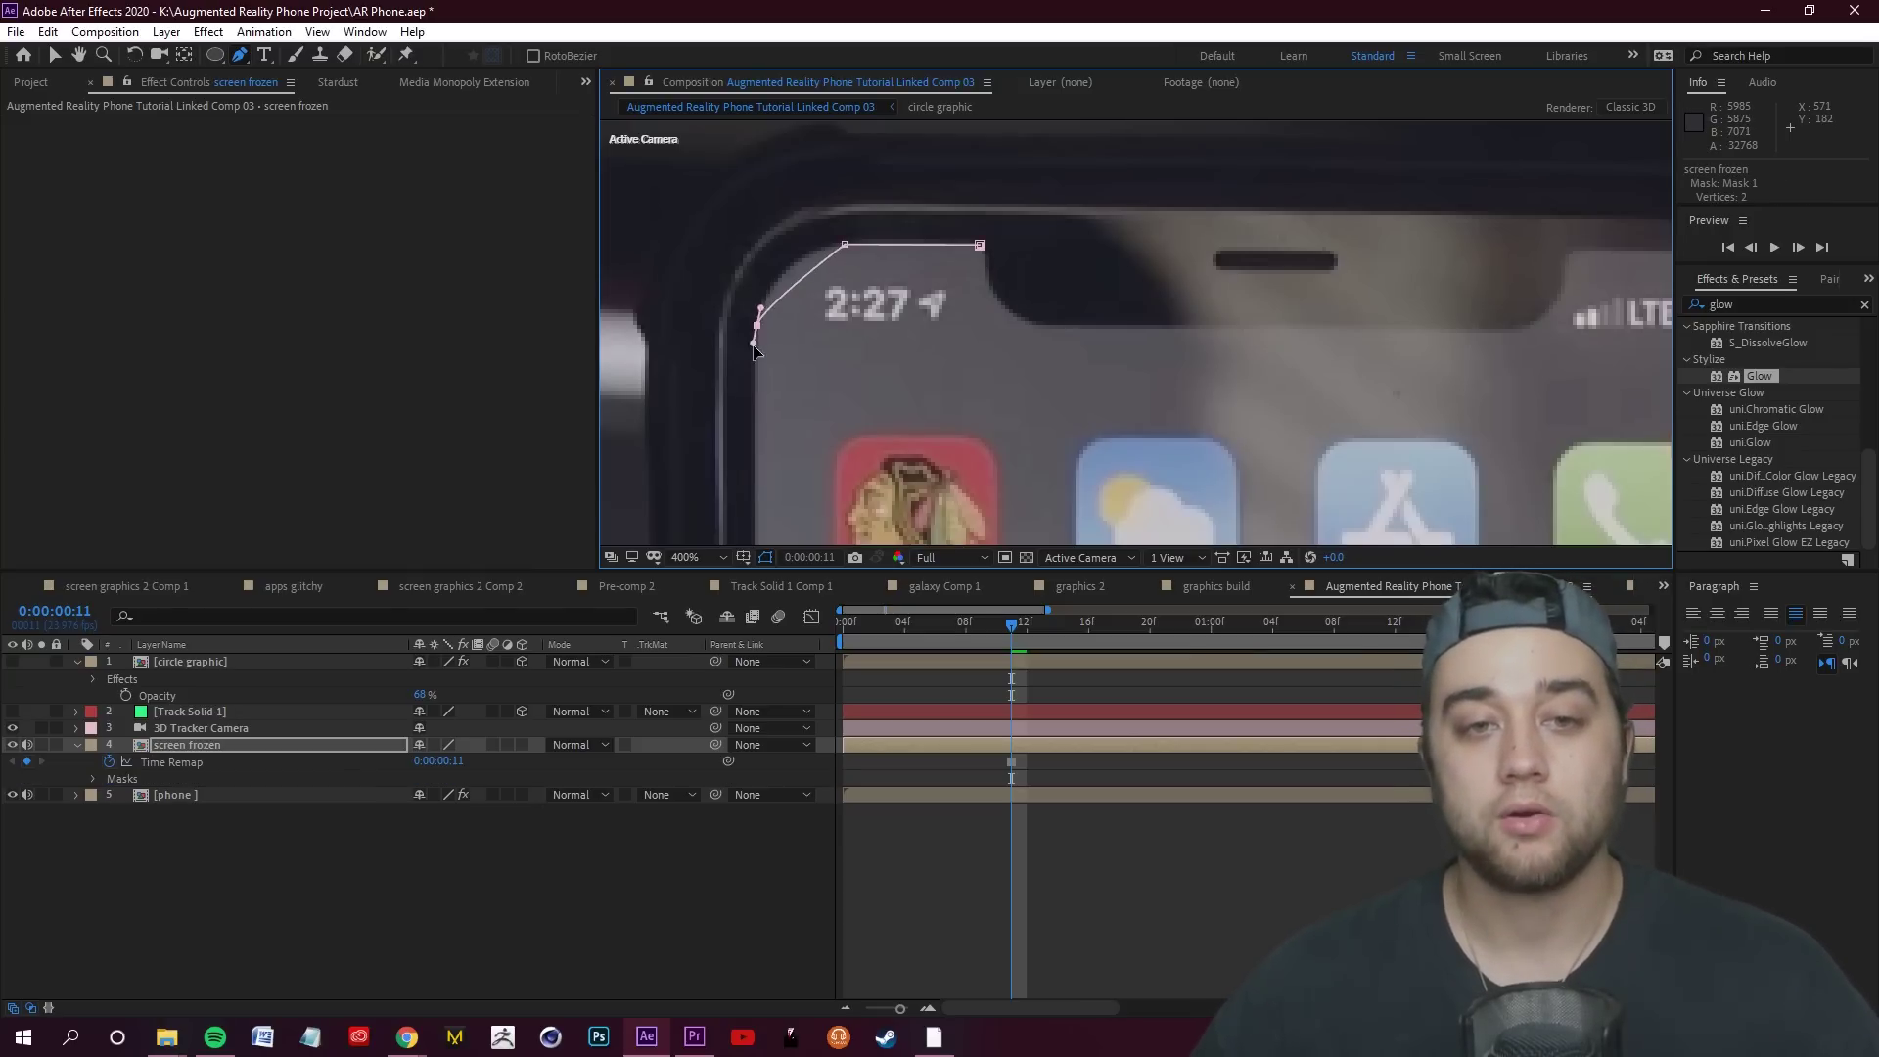
pyautogui.moveTo(920, 360); pyautogui.dragTo(1080, 27)
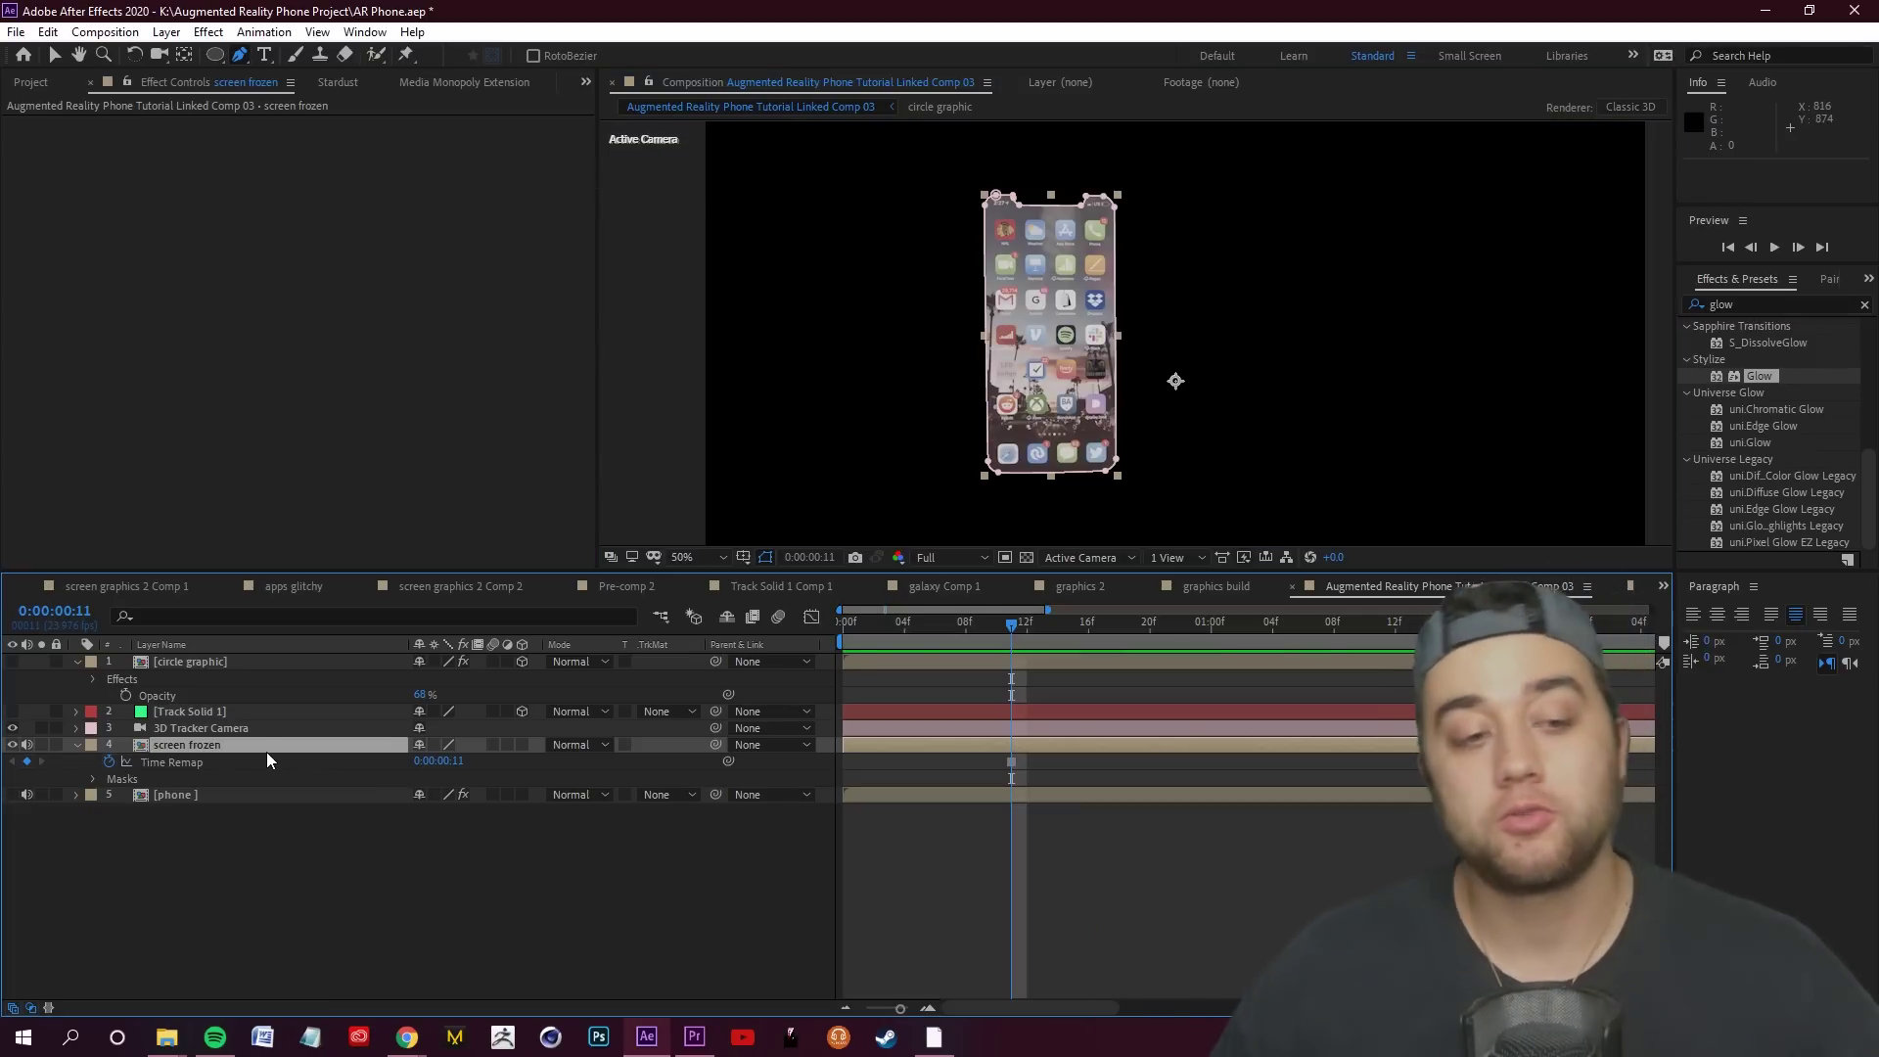
# Pre-compose the masked screen frozen layer into a new composition named "screen frozen"
pyautogui.rightClick(216, 746)
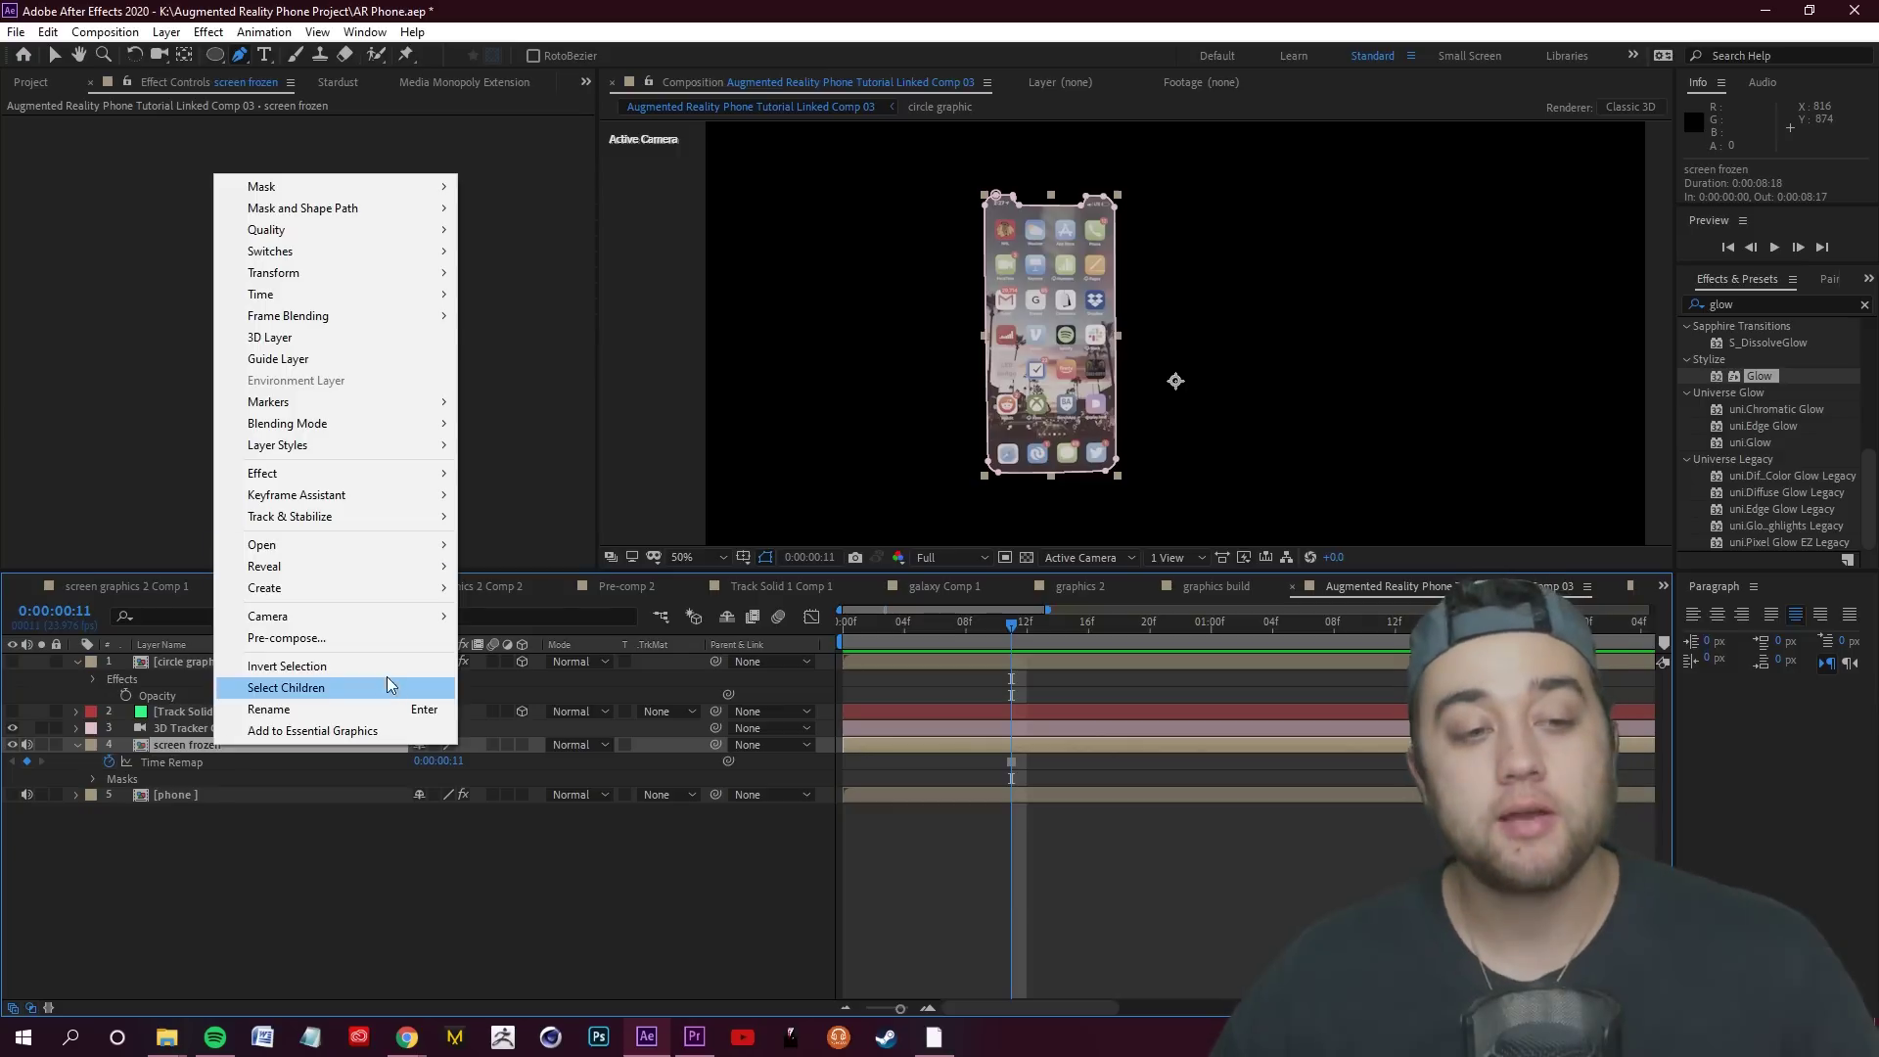
pyautogui.click(320, 637)
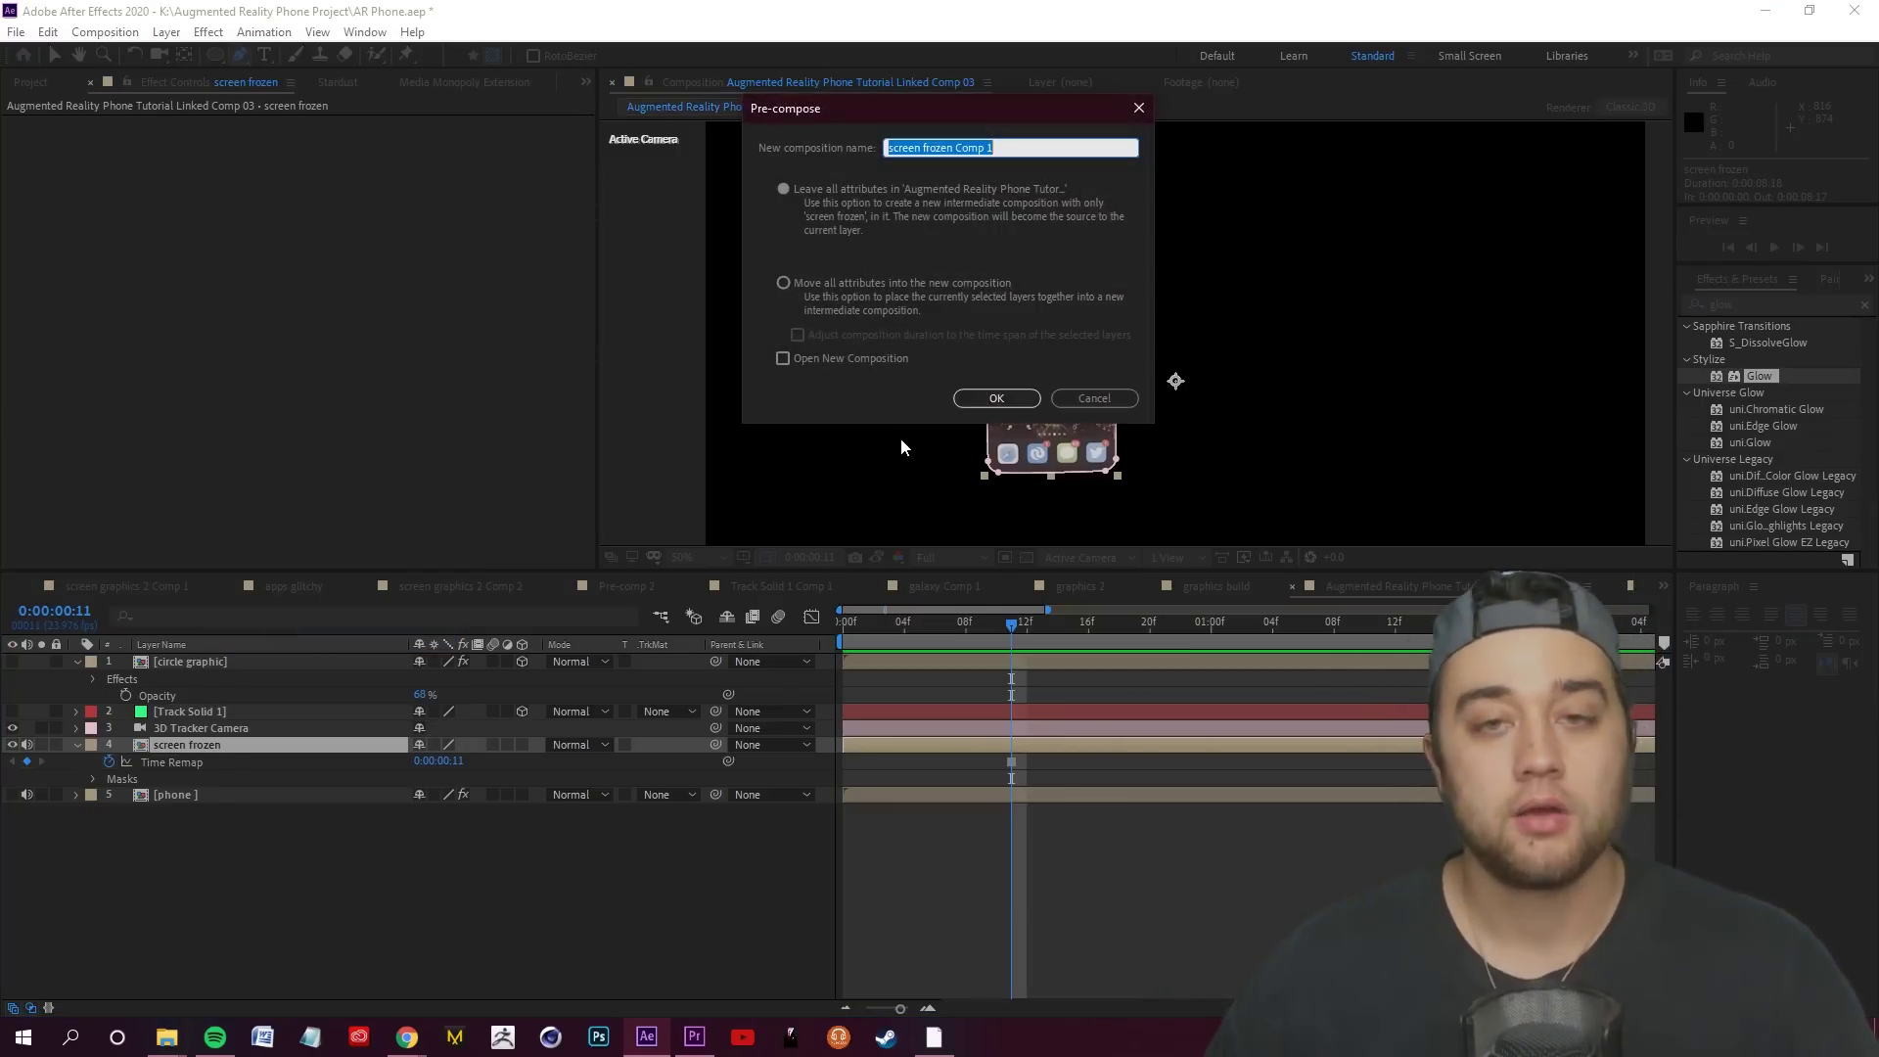
pyautogui.write('screen froze')
pyautogui.write('n')
pyautogui.press('Return')
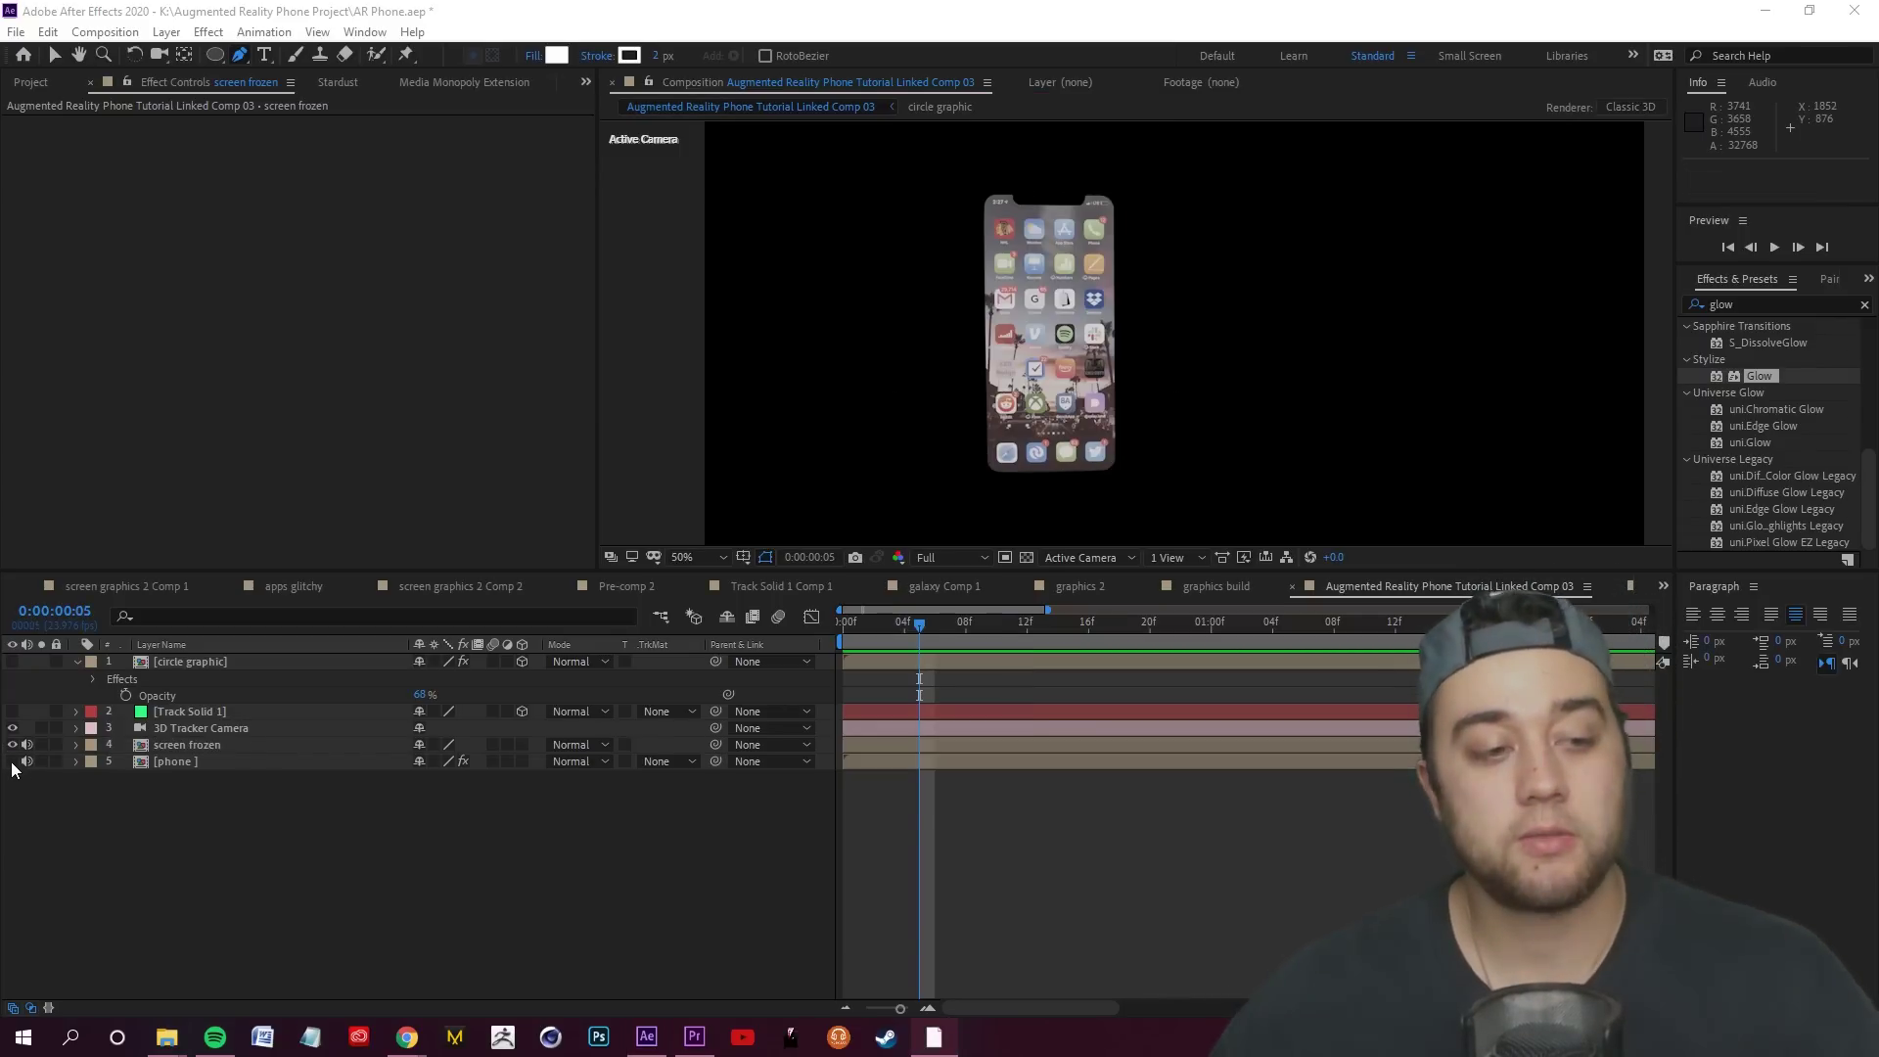
# Show the phone layer again and move the current time to 0:00:00:11
pyautogui.click(13, 762)
pyautogui.moveTo(904, 636); pyautogui.dragTo(1018, 630)
pyautogui.click(281, 759)
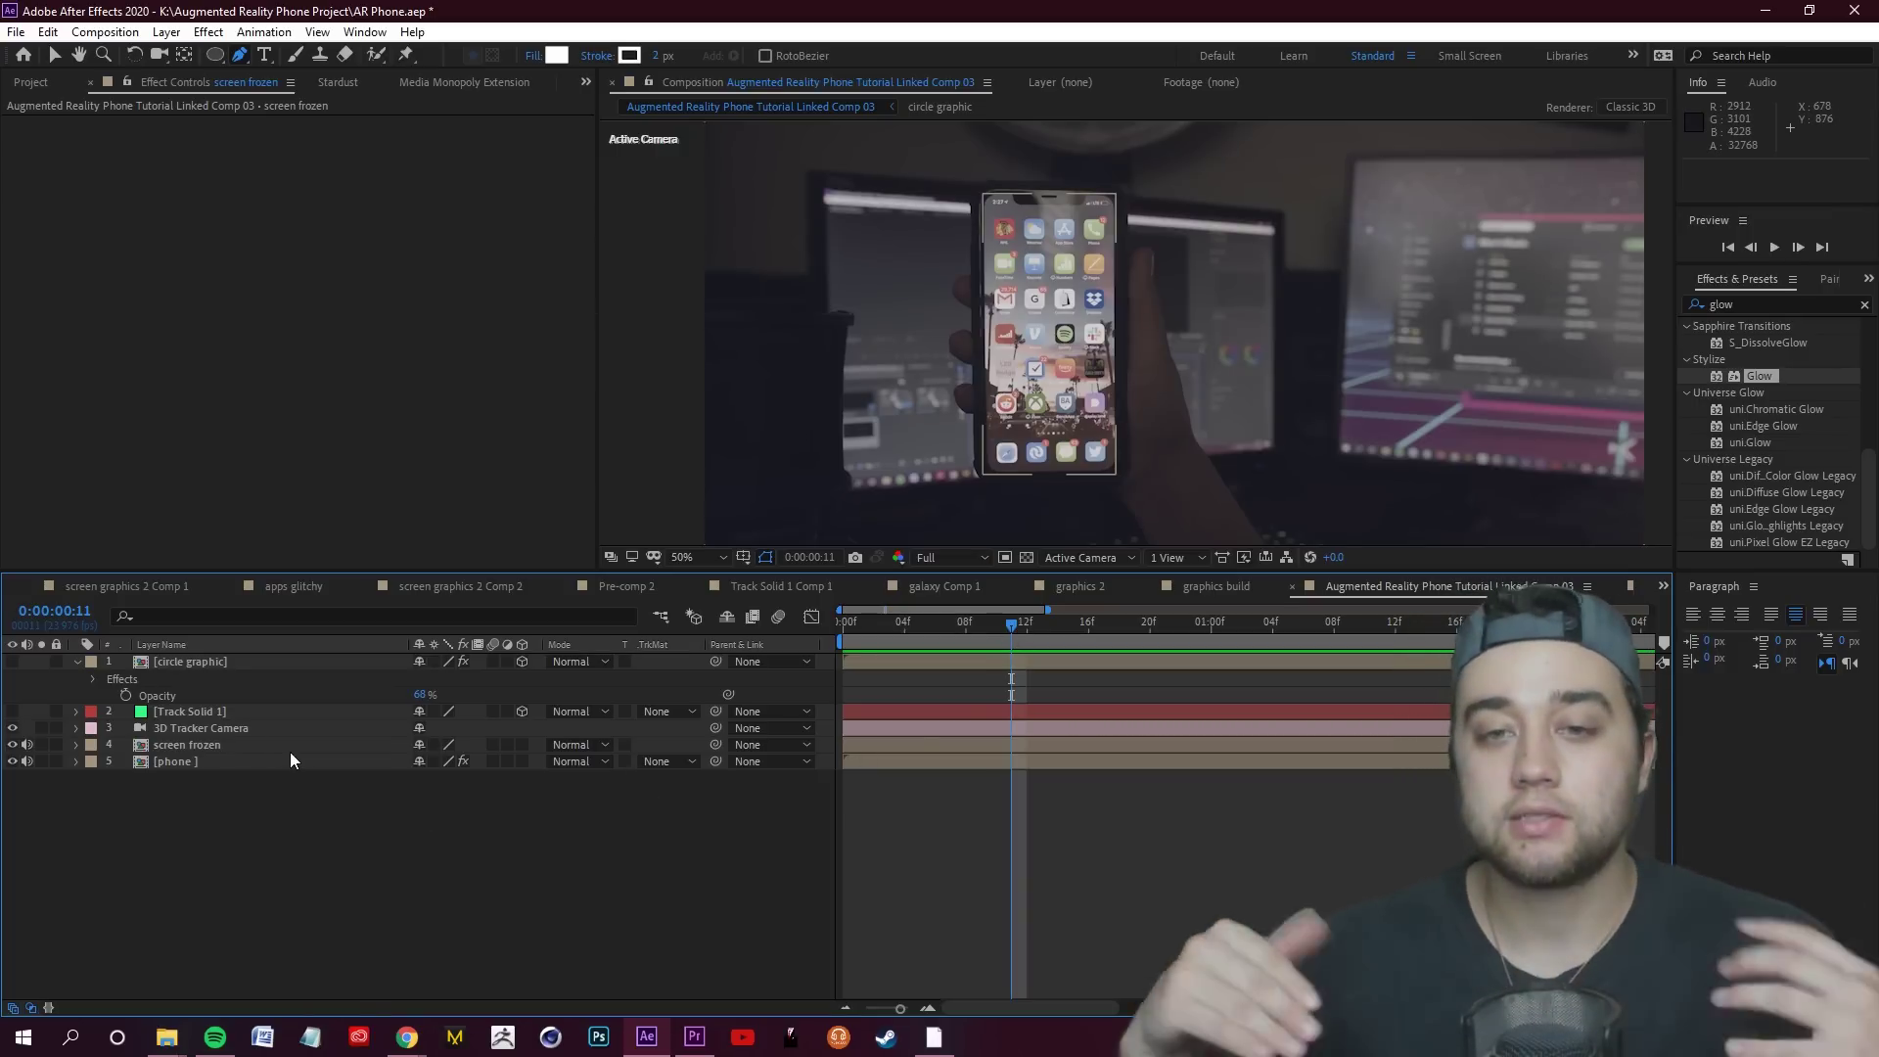
# Parent the screen frozen layer to Track Solid 1, make it a 3D layer, and check the tracking up to 0:00:00:15
pyautogui.click(216, 746)
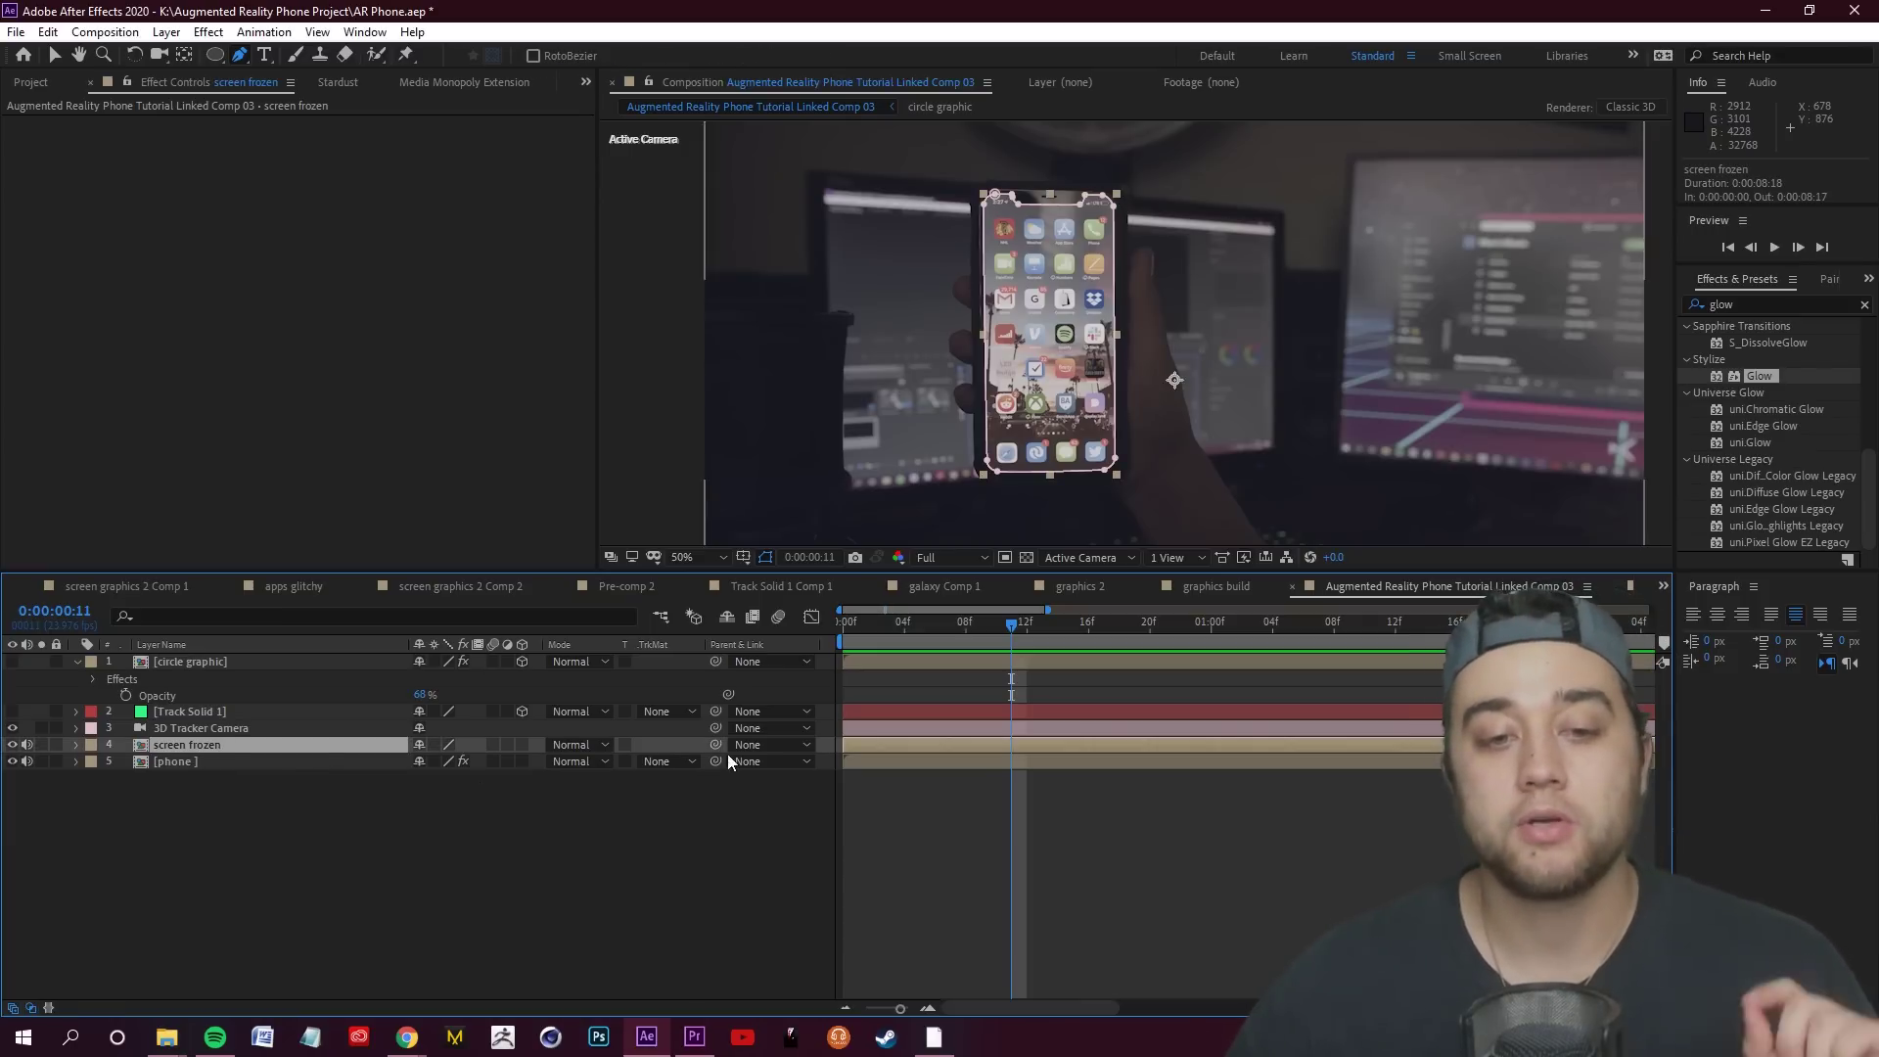
pyautogui.click(795, 746)
pyautogui.moveTo(713, 746); pyautogui.dragTo(602, 697)
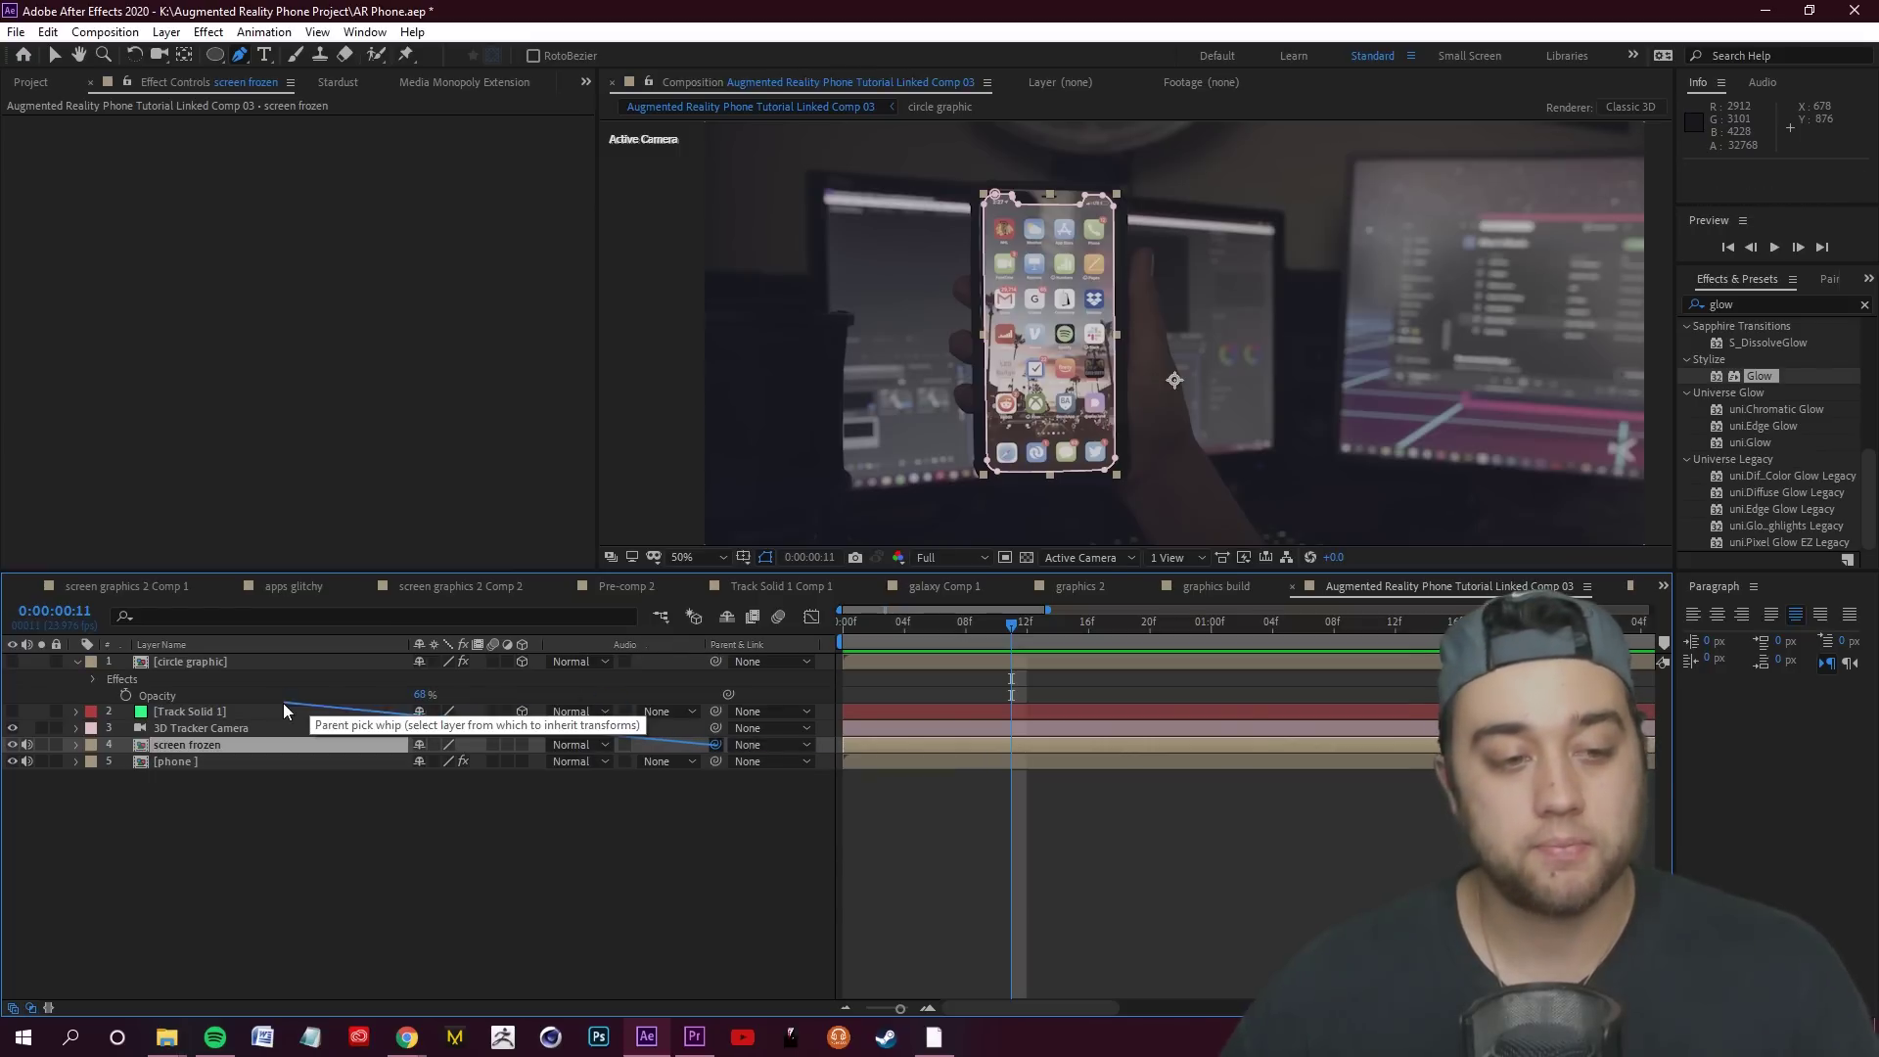
pyautogui.moveTo(284, 704); pyautogui.dragTo(273, 713)
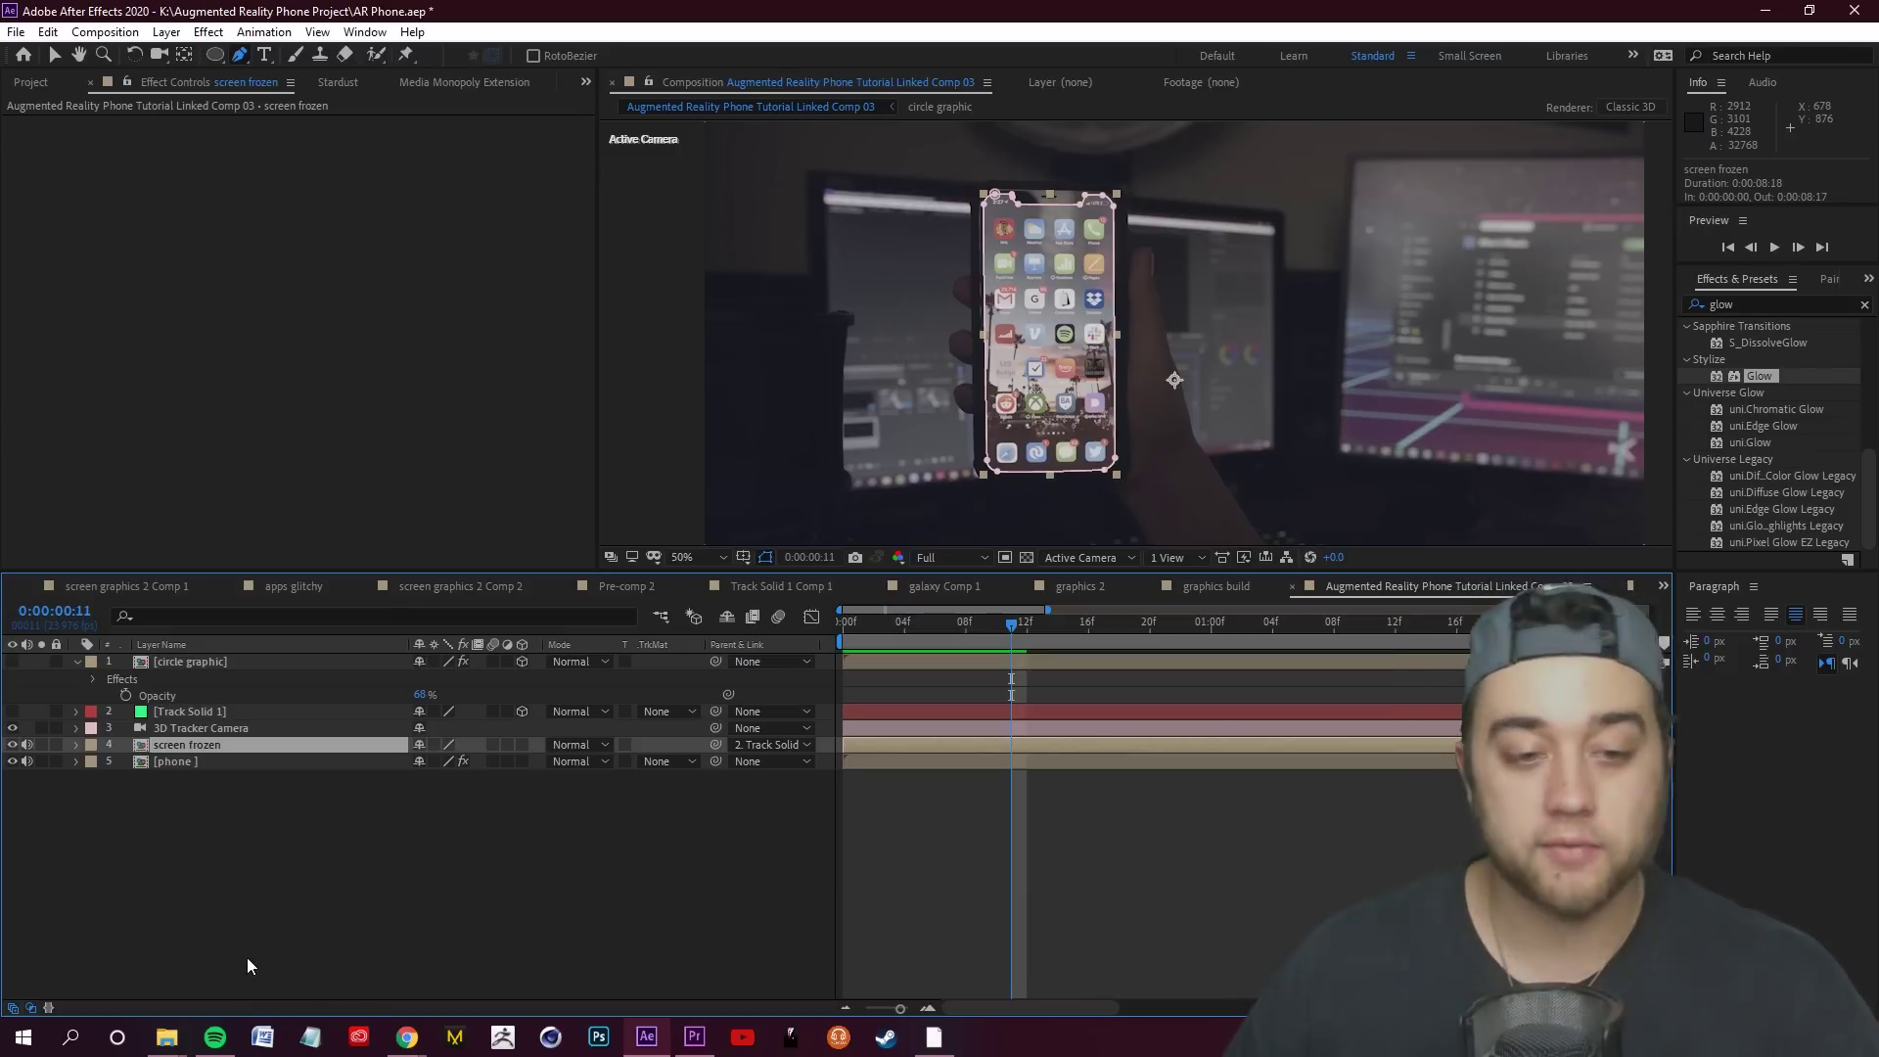
pyautogui.click(522, 744)
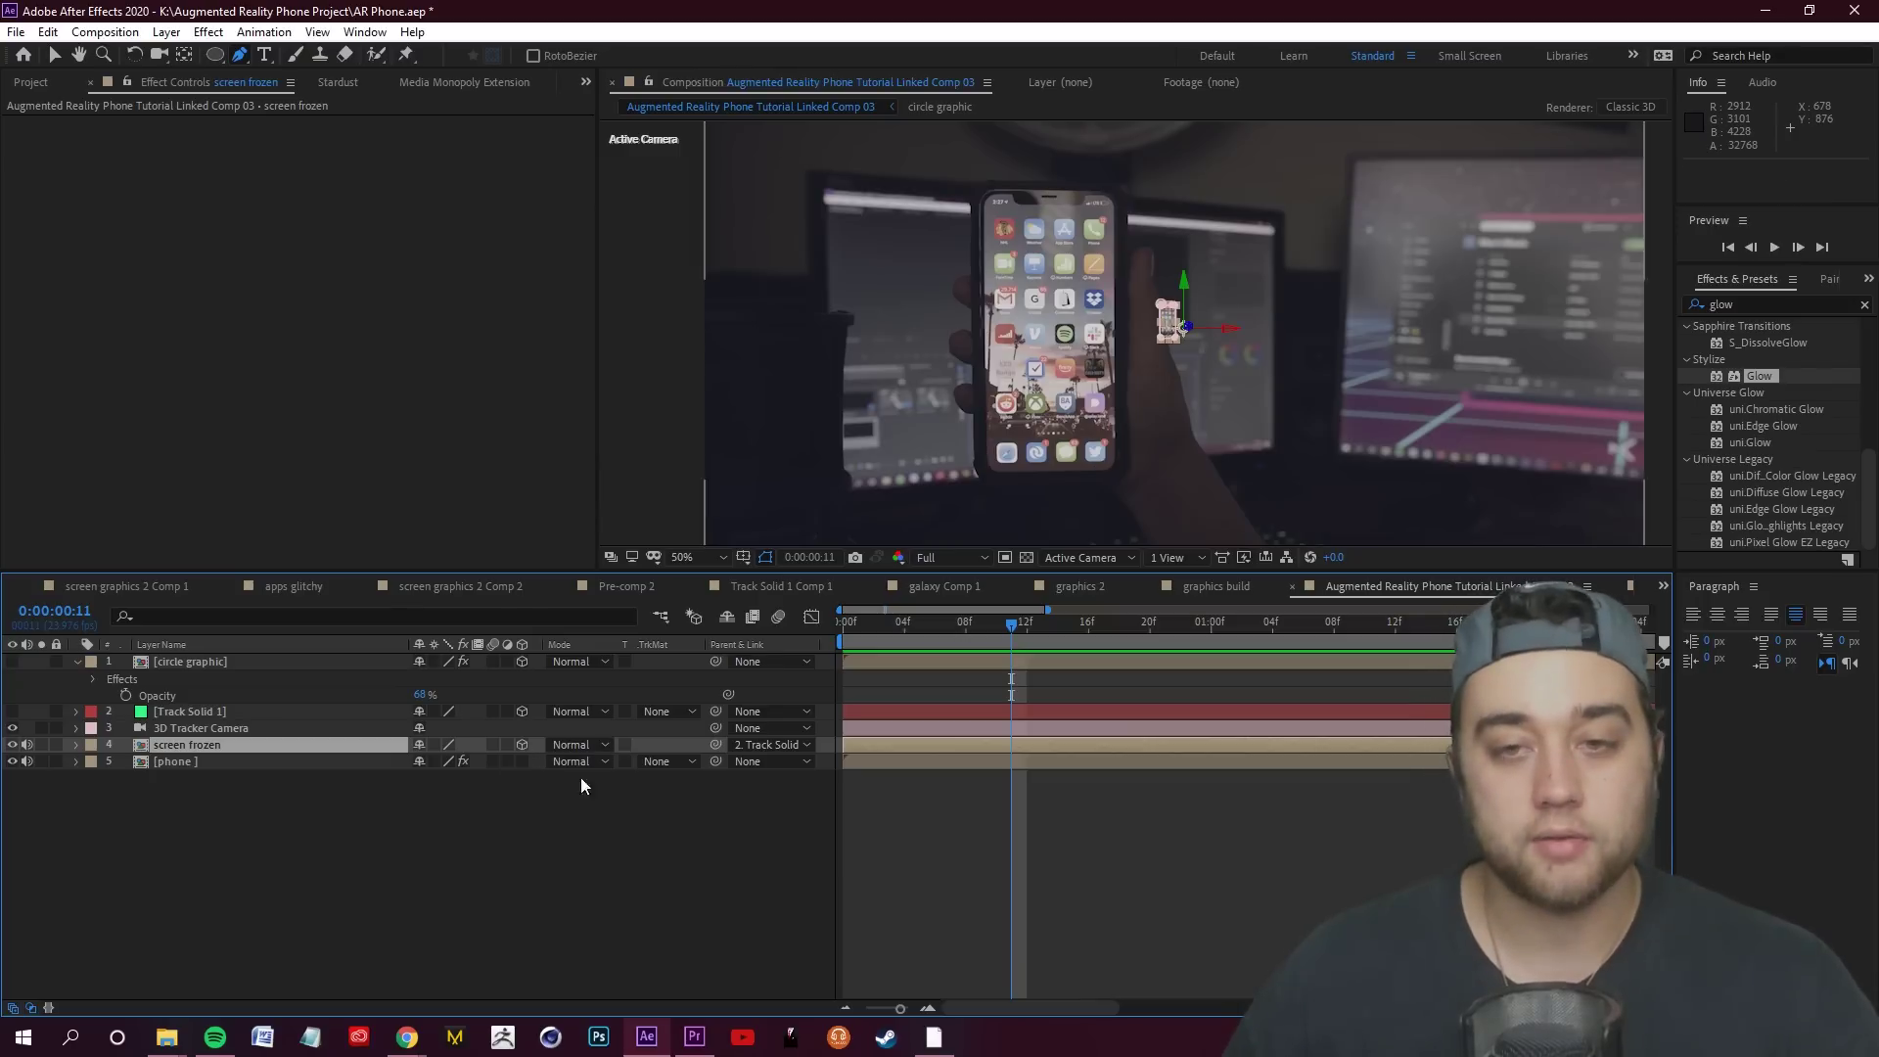
pyautogui.click(1121, 878)
pyautogui.moveTo(1010, 623); pyautogui.dragTo(1076, 677)
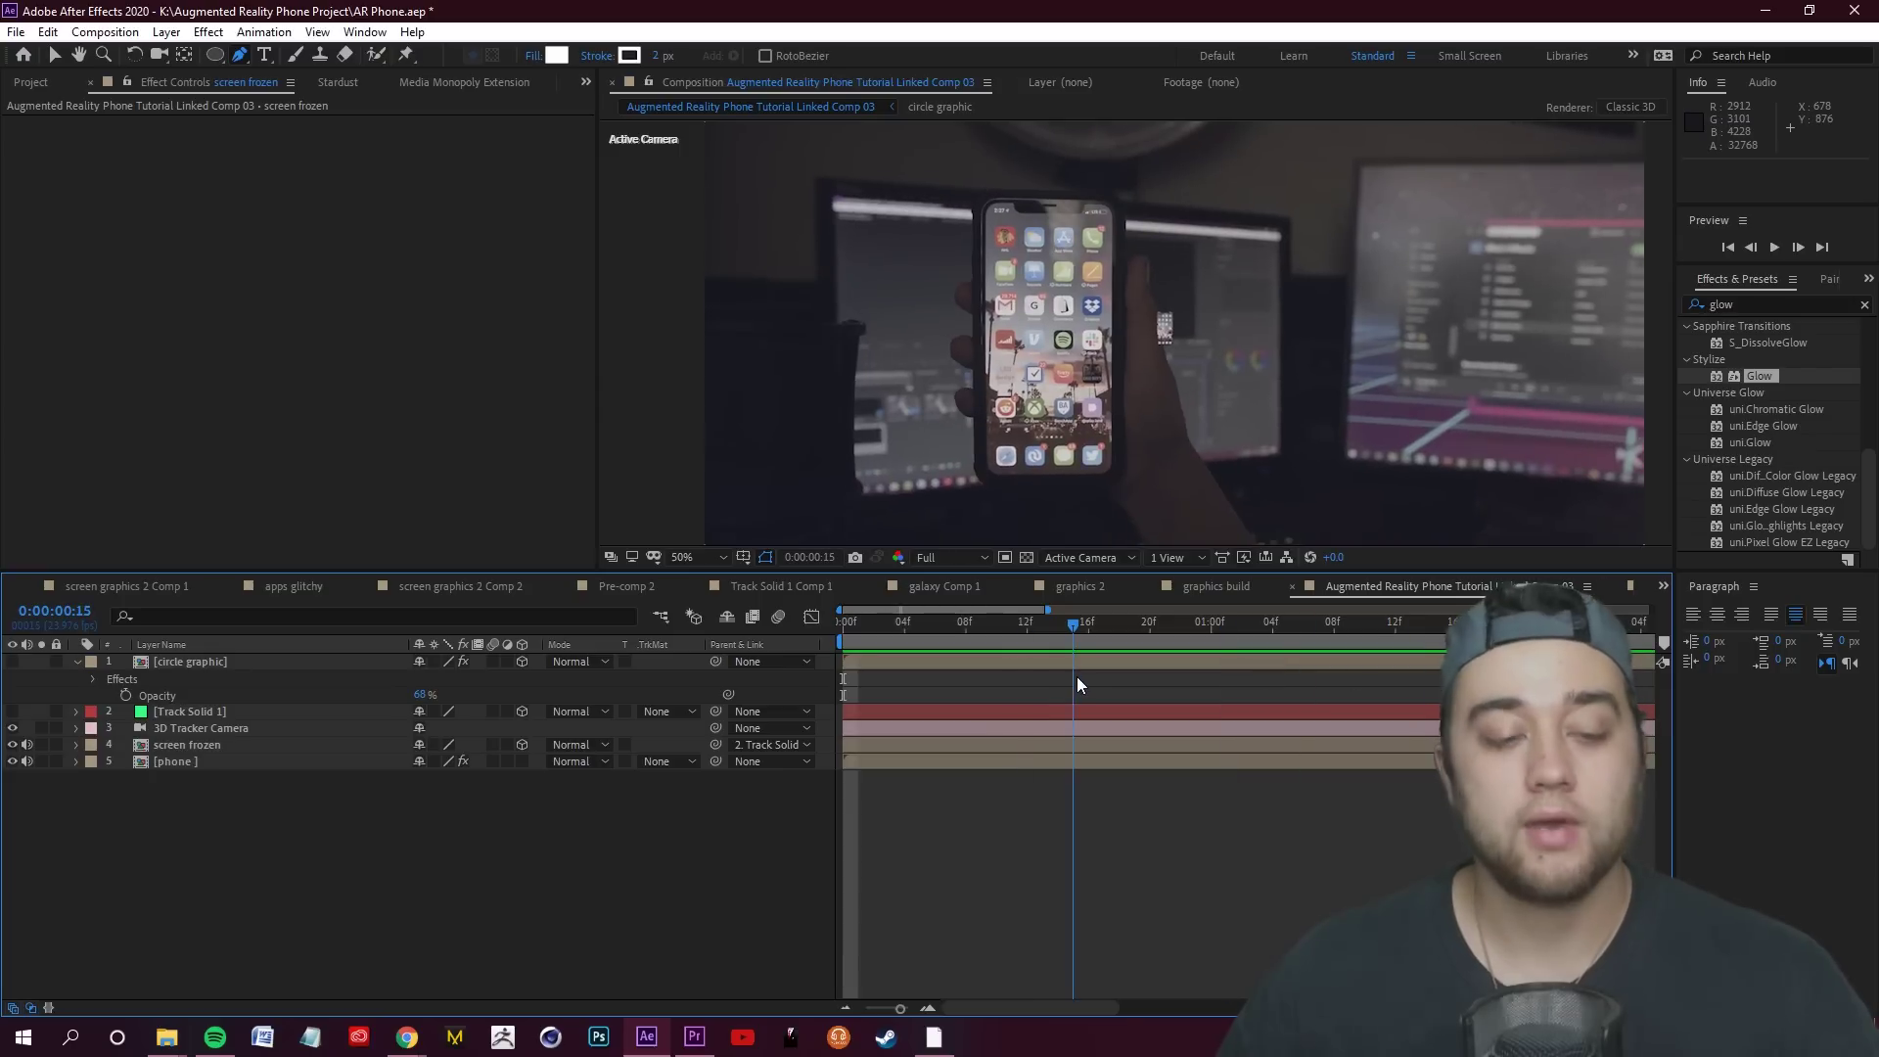
# Try parenting the screen frozen layer to Track Solid 1 from the first frame and scrub through the footage
pyautogui.click(763, 744)
pyautogui.click(768, 758)
pyautogui.press('Home')
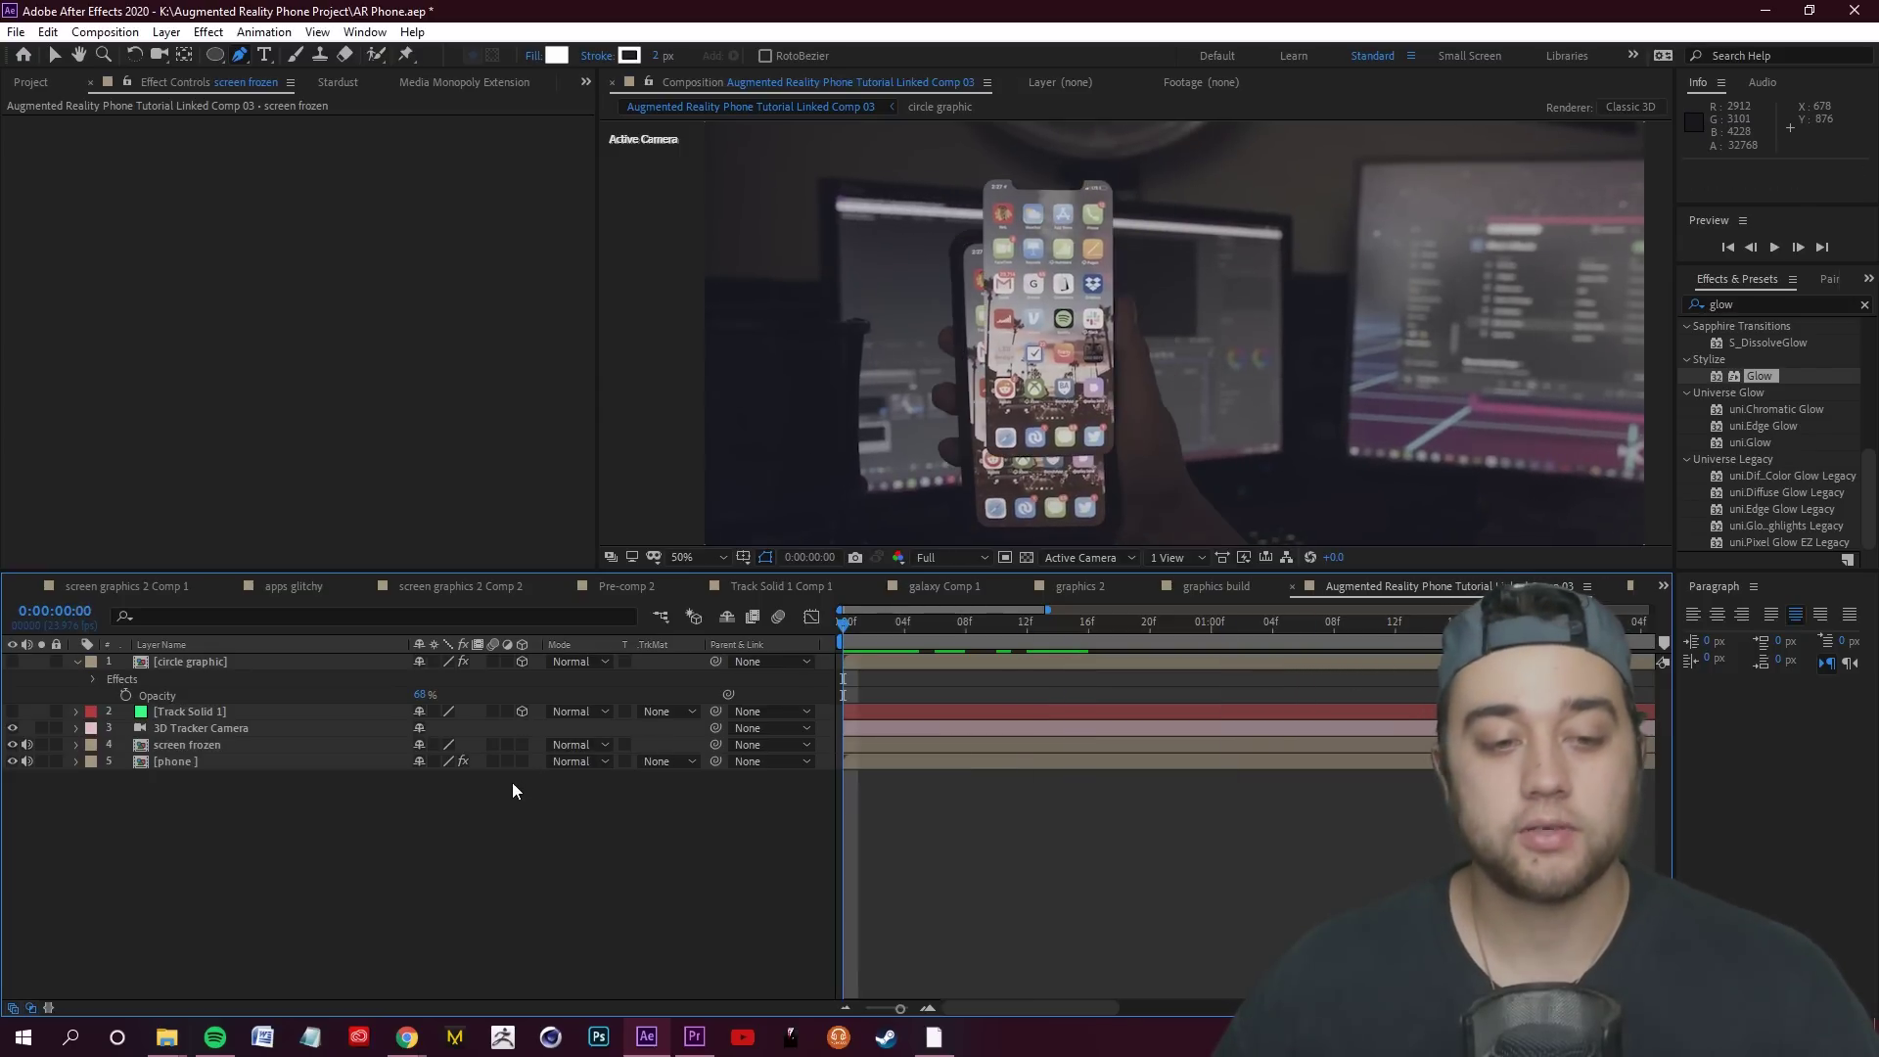
pyautogui.click(772, 744)
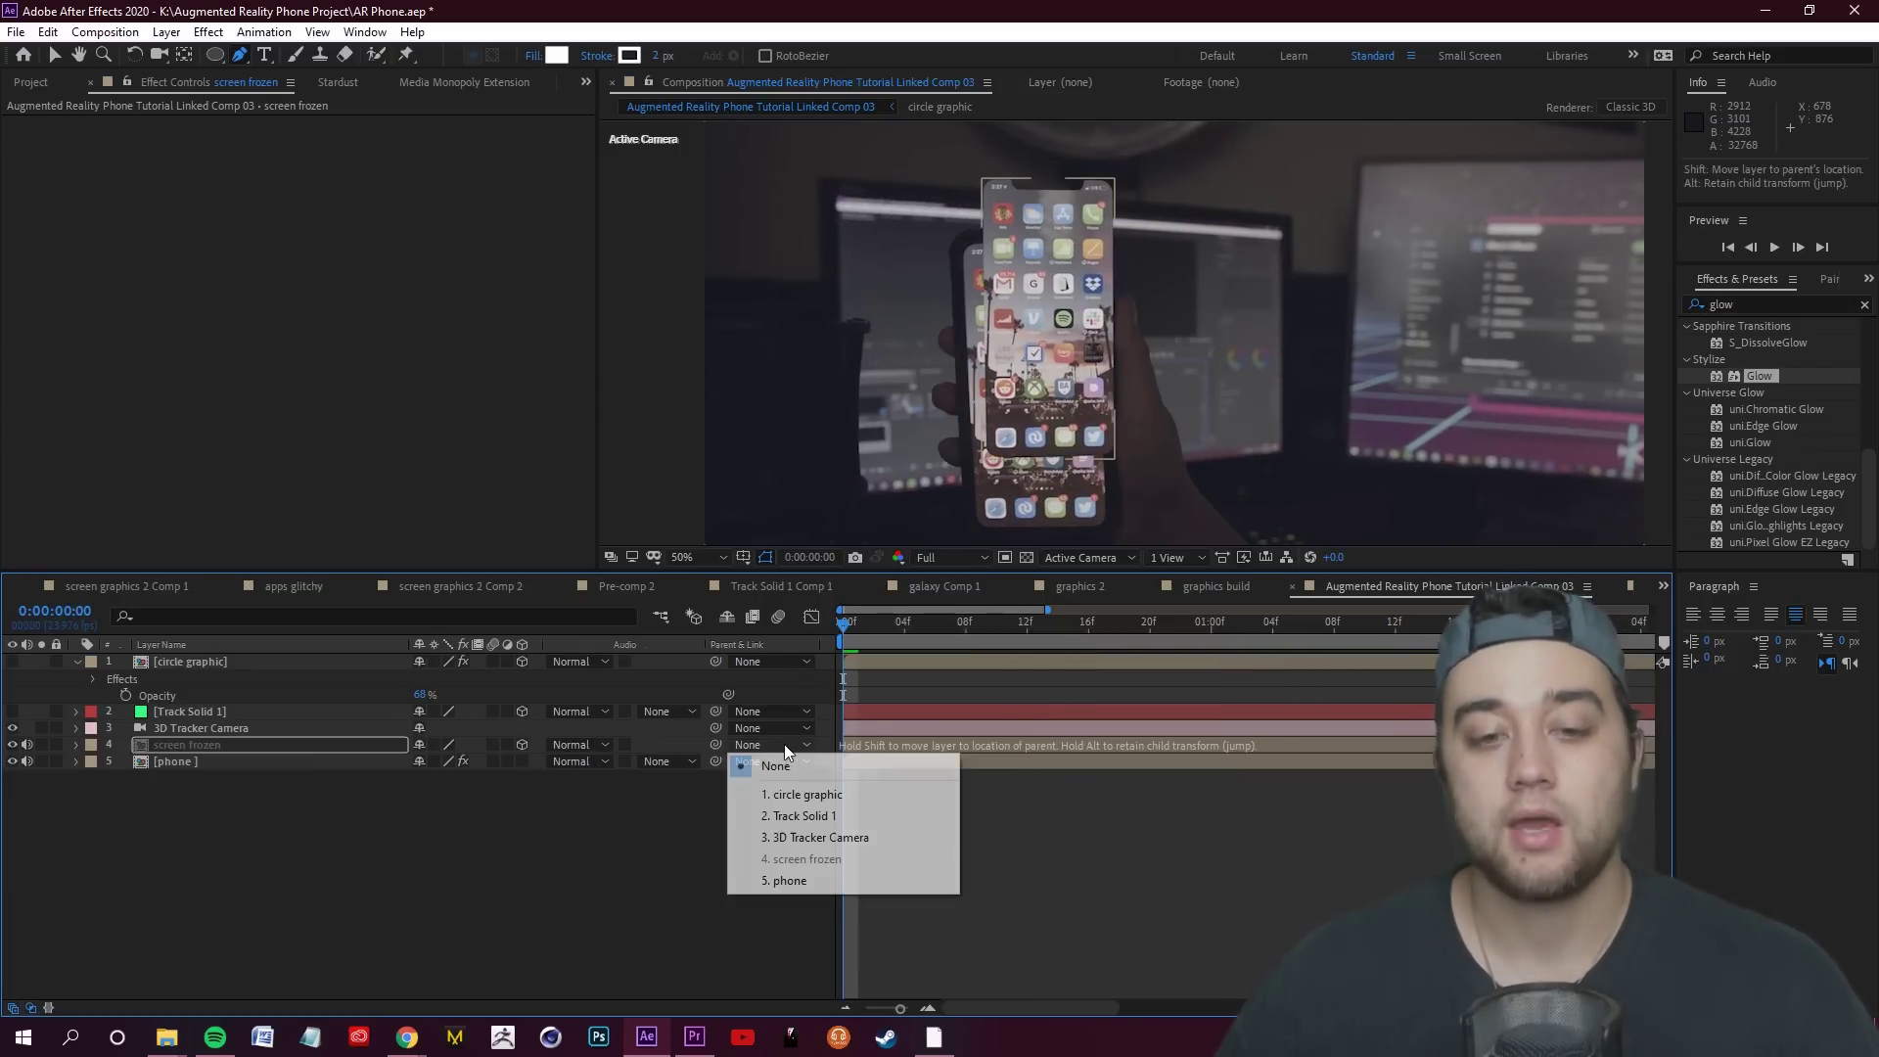
pyautogui.click(829, 815)
pyautogui.moveTo(915, 627); pyautogui.dragTo(786, 695)
pyautogui.scroll(-2, 1039, 489)
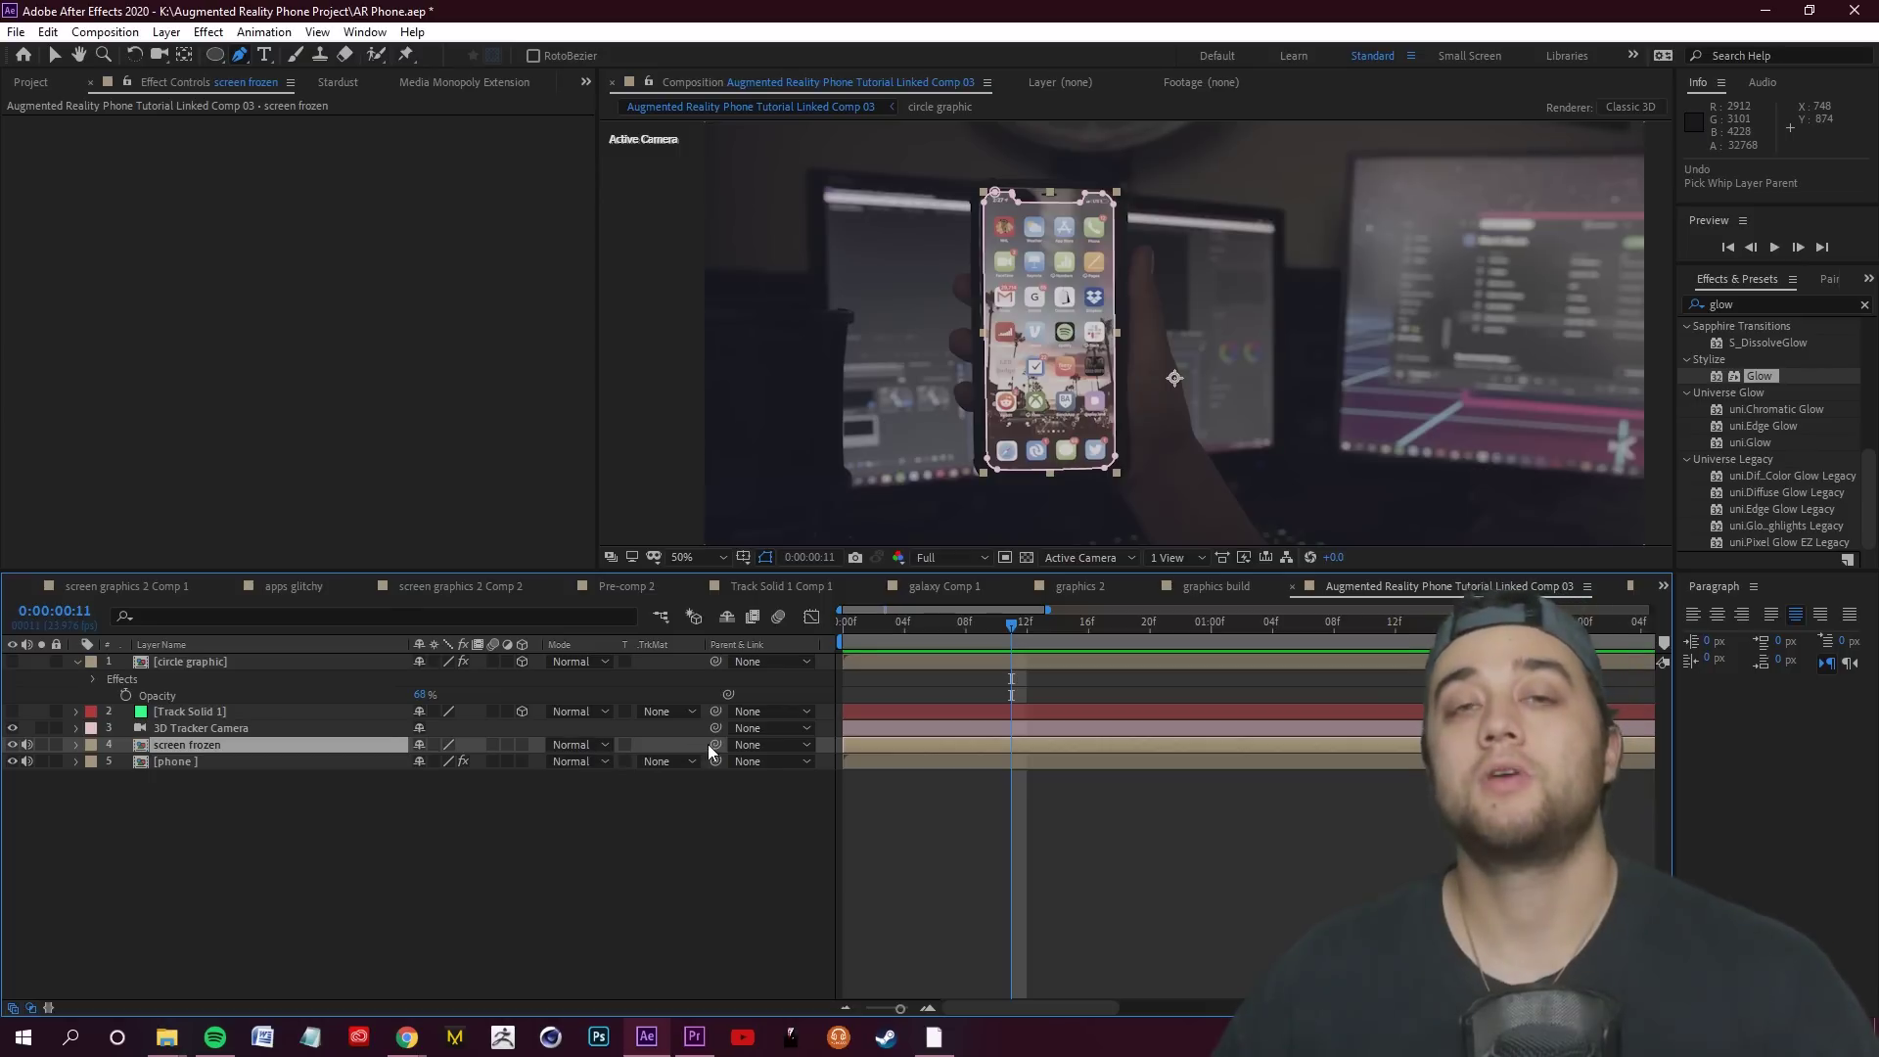
# Undo the last parenting, link the screen frozen layer to Track Solid 1 at 0:00:00:11, and make it a 3D layer
pyautogui.hotkey('ctrl', 'z')
pyautogui.moveTo(714, 744); pyautogui.dragTo(219, 708)
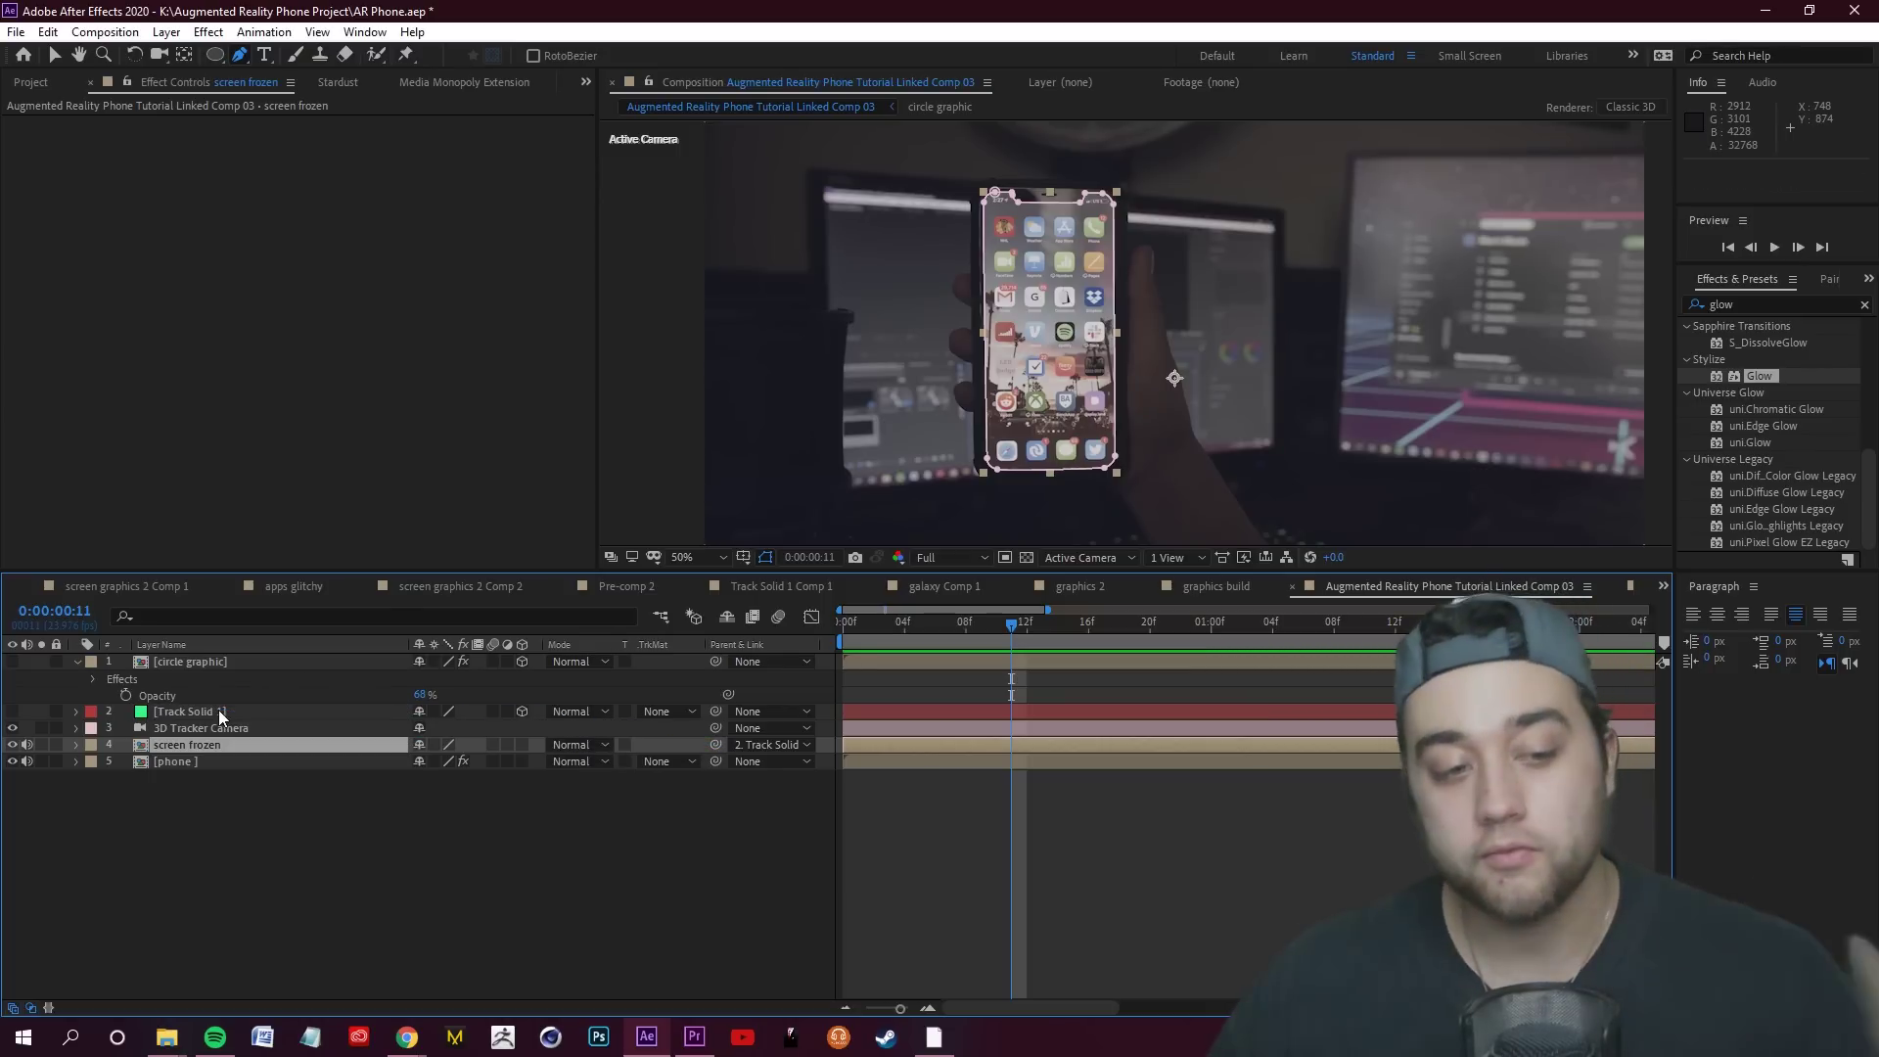
pyautogui.click(347, 856)
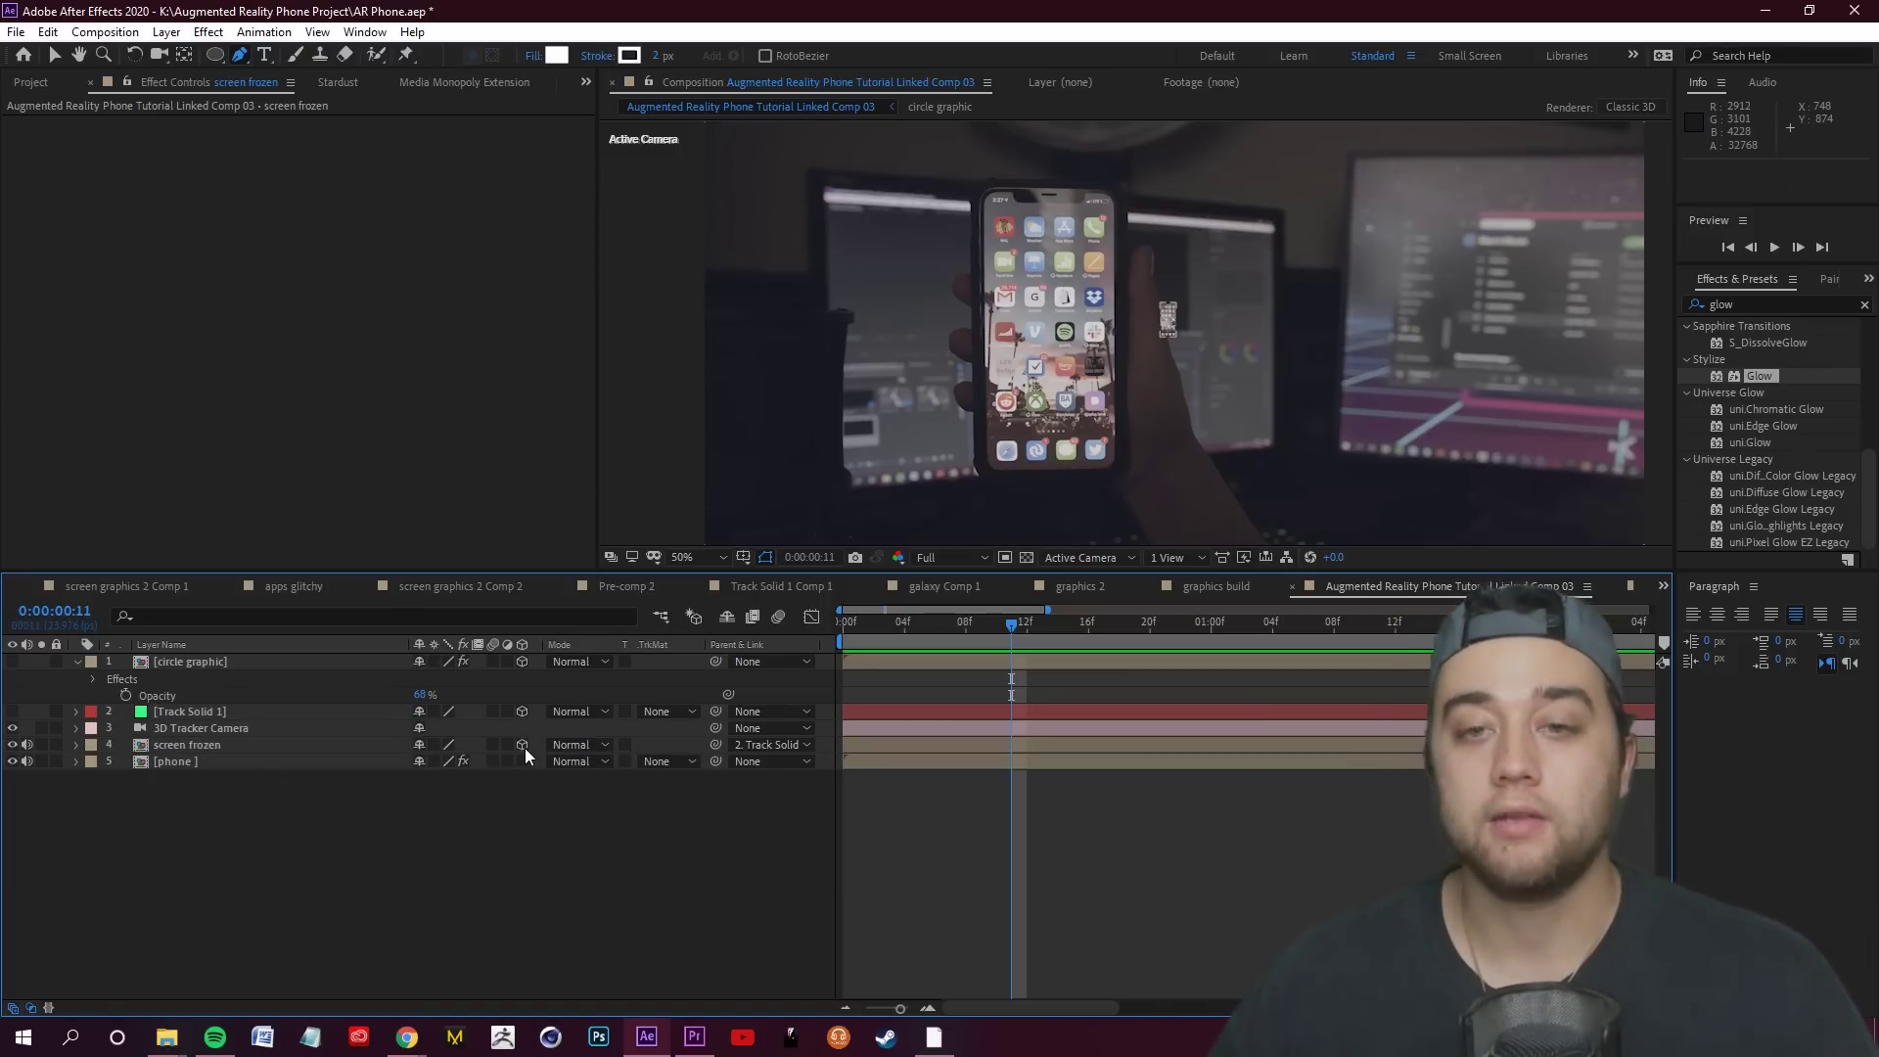
# At 0:00:00:10, scale the screen frozen layer to 288.9, 150.3, 615.6% and position it over the phone's display at about 1272.2, 690.6, 18.5
pyautogui.press('pageup')
pyautogui.click(89, 748)
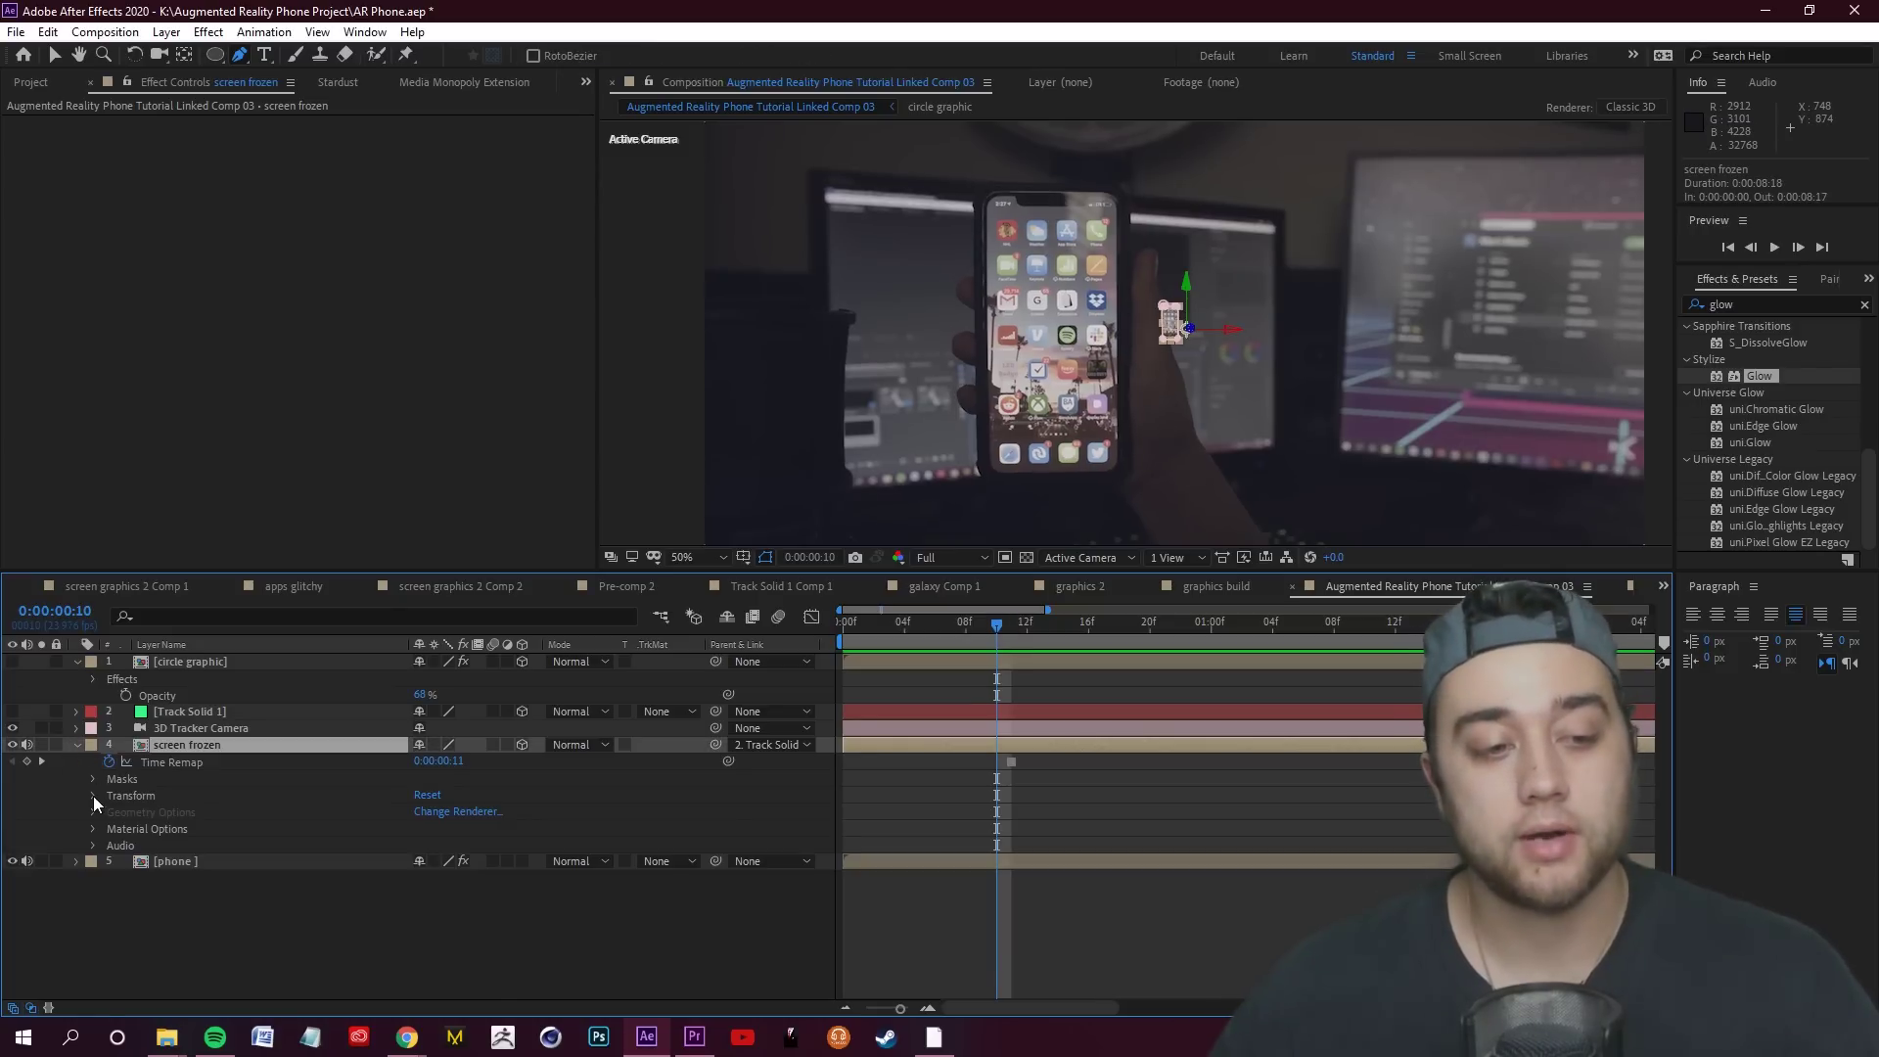
pyautogui.click(94, 795)
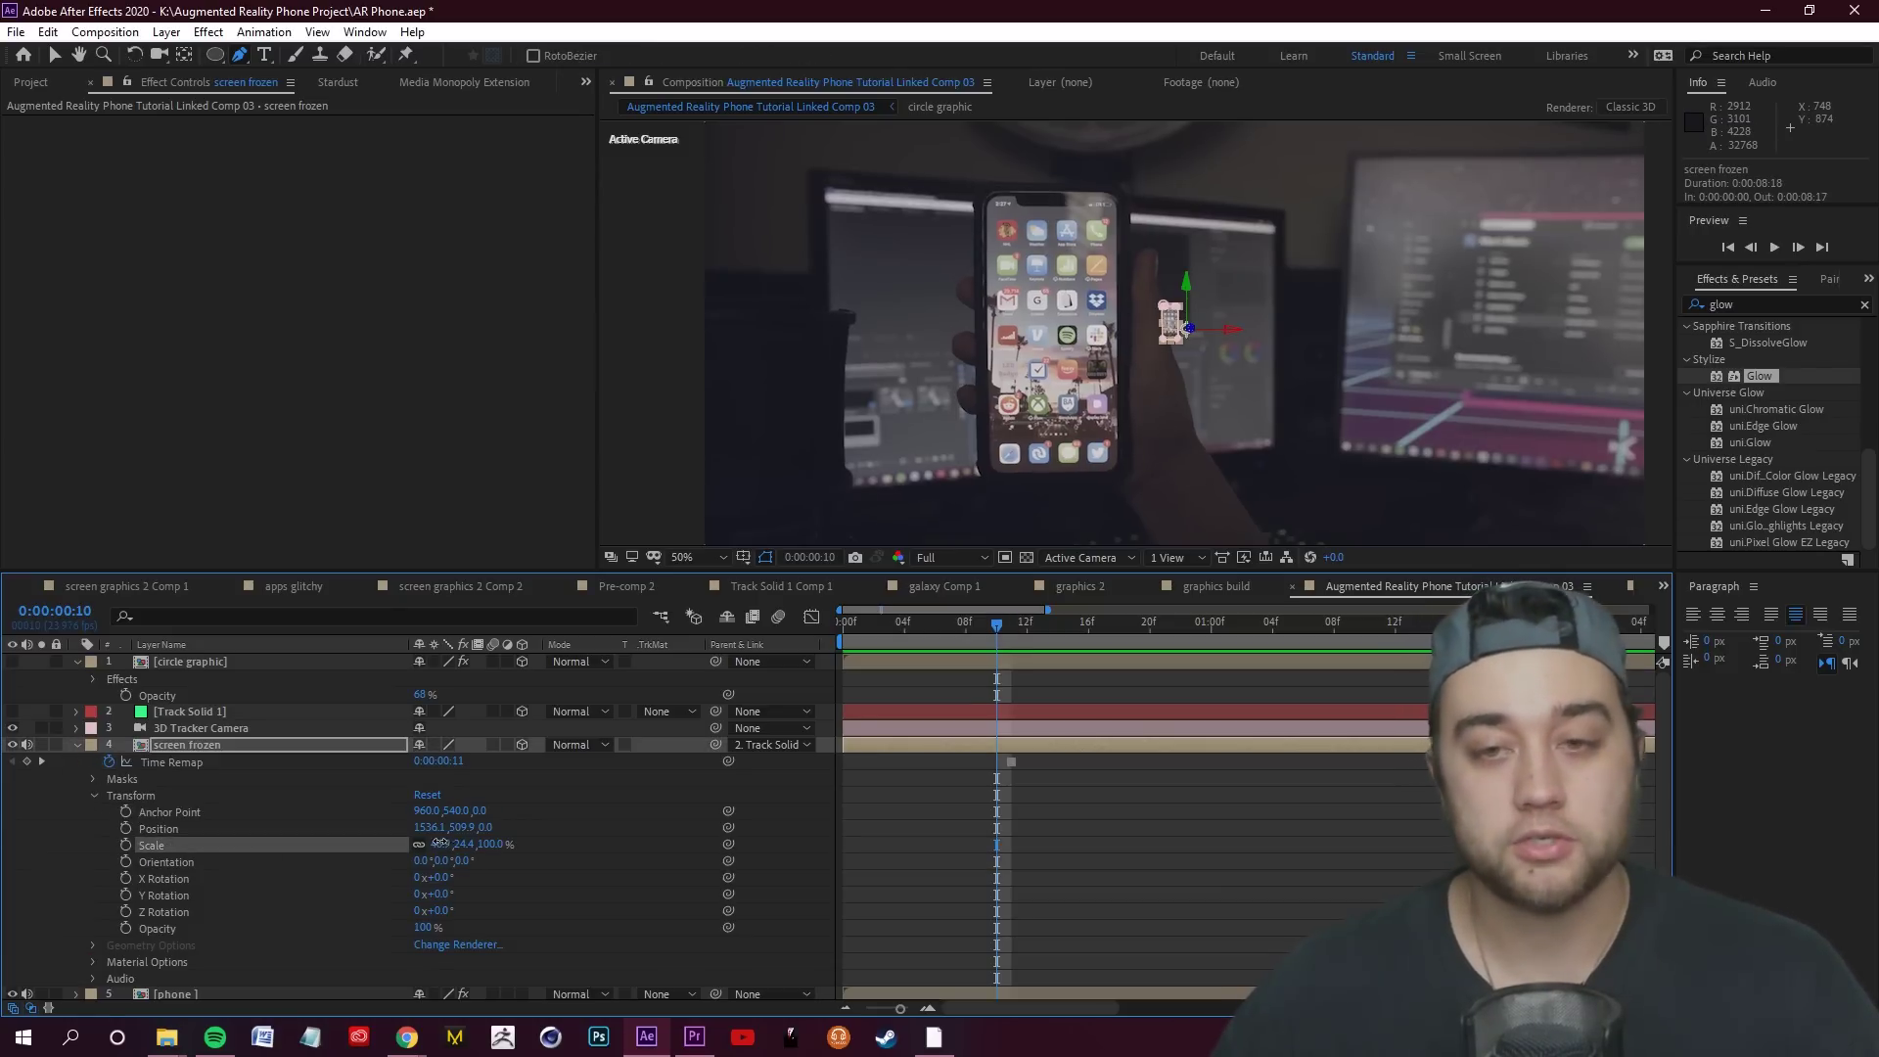
pyautogui.moveTo(542, 836); pyautogui.dragTo(1016, 654)
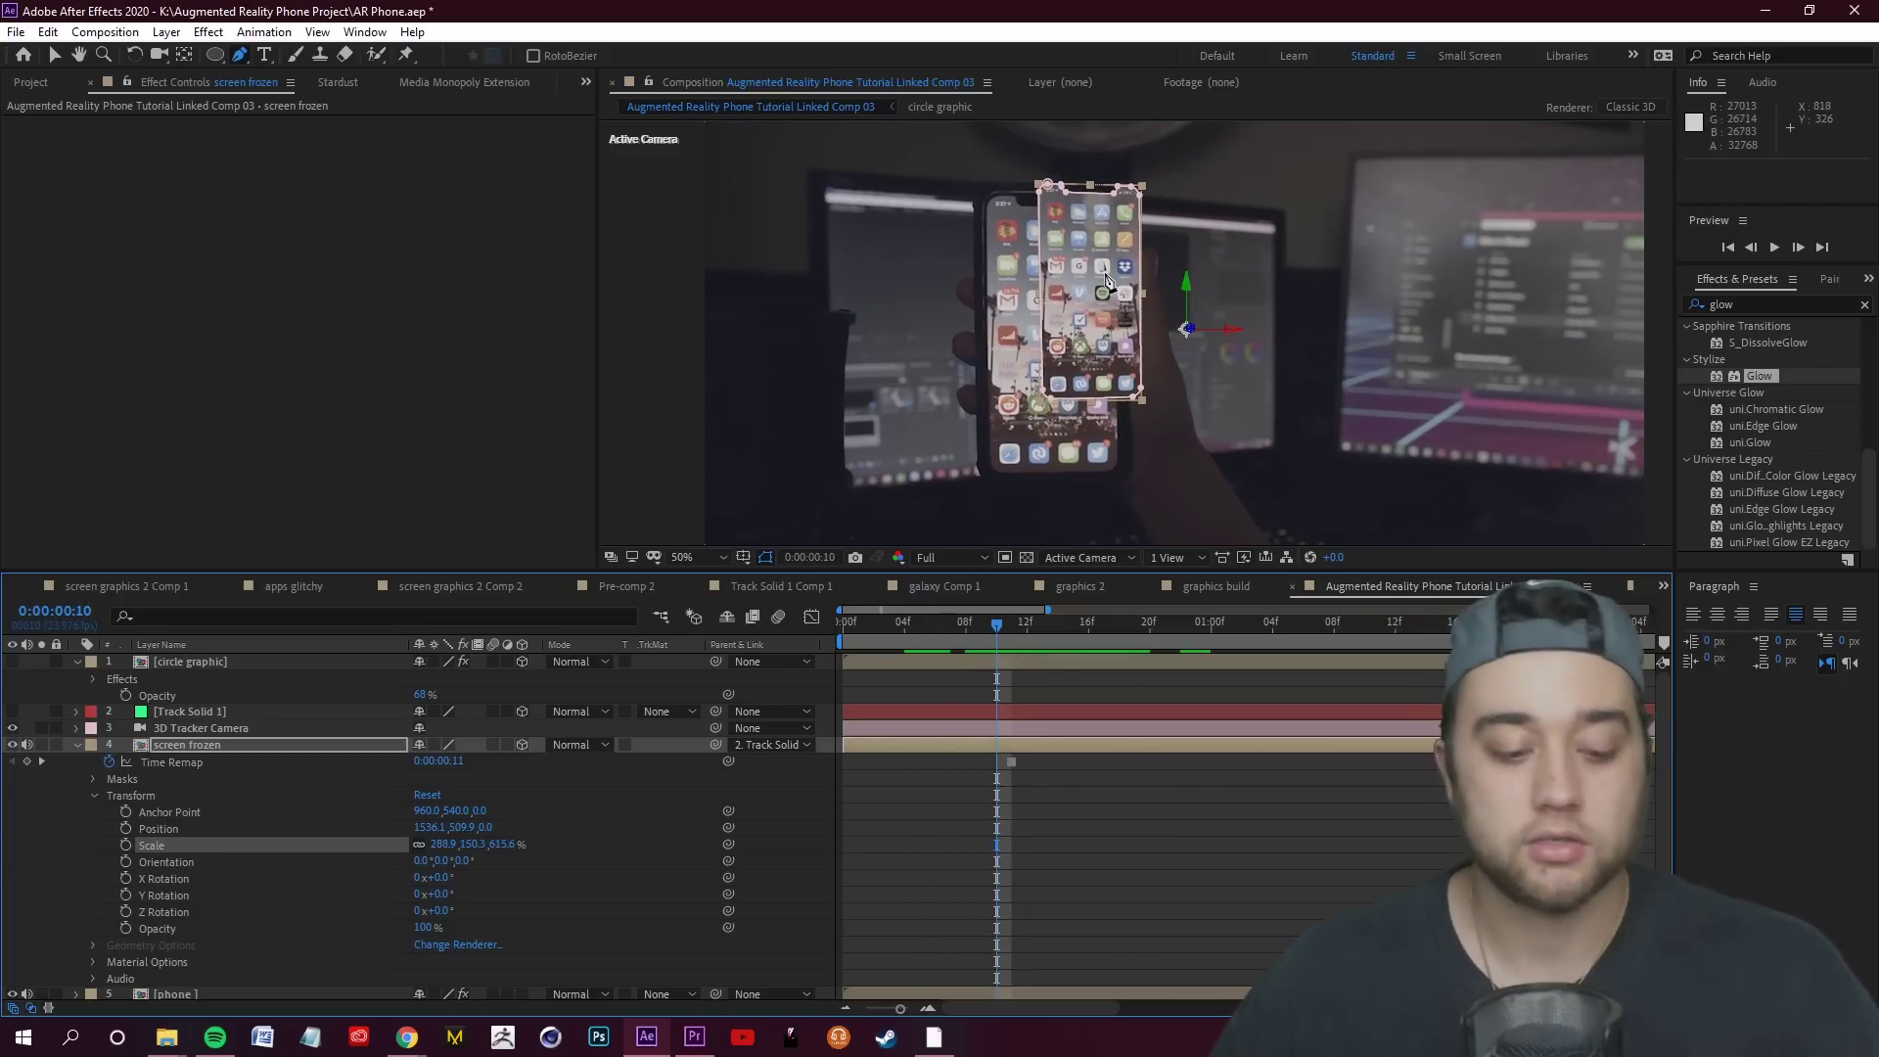
pyautogui.moveTo(1110, 261); pyautogui.dragTo(1076, 299)
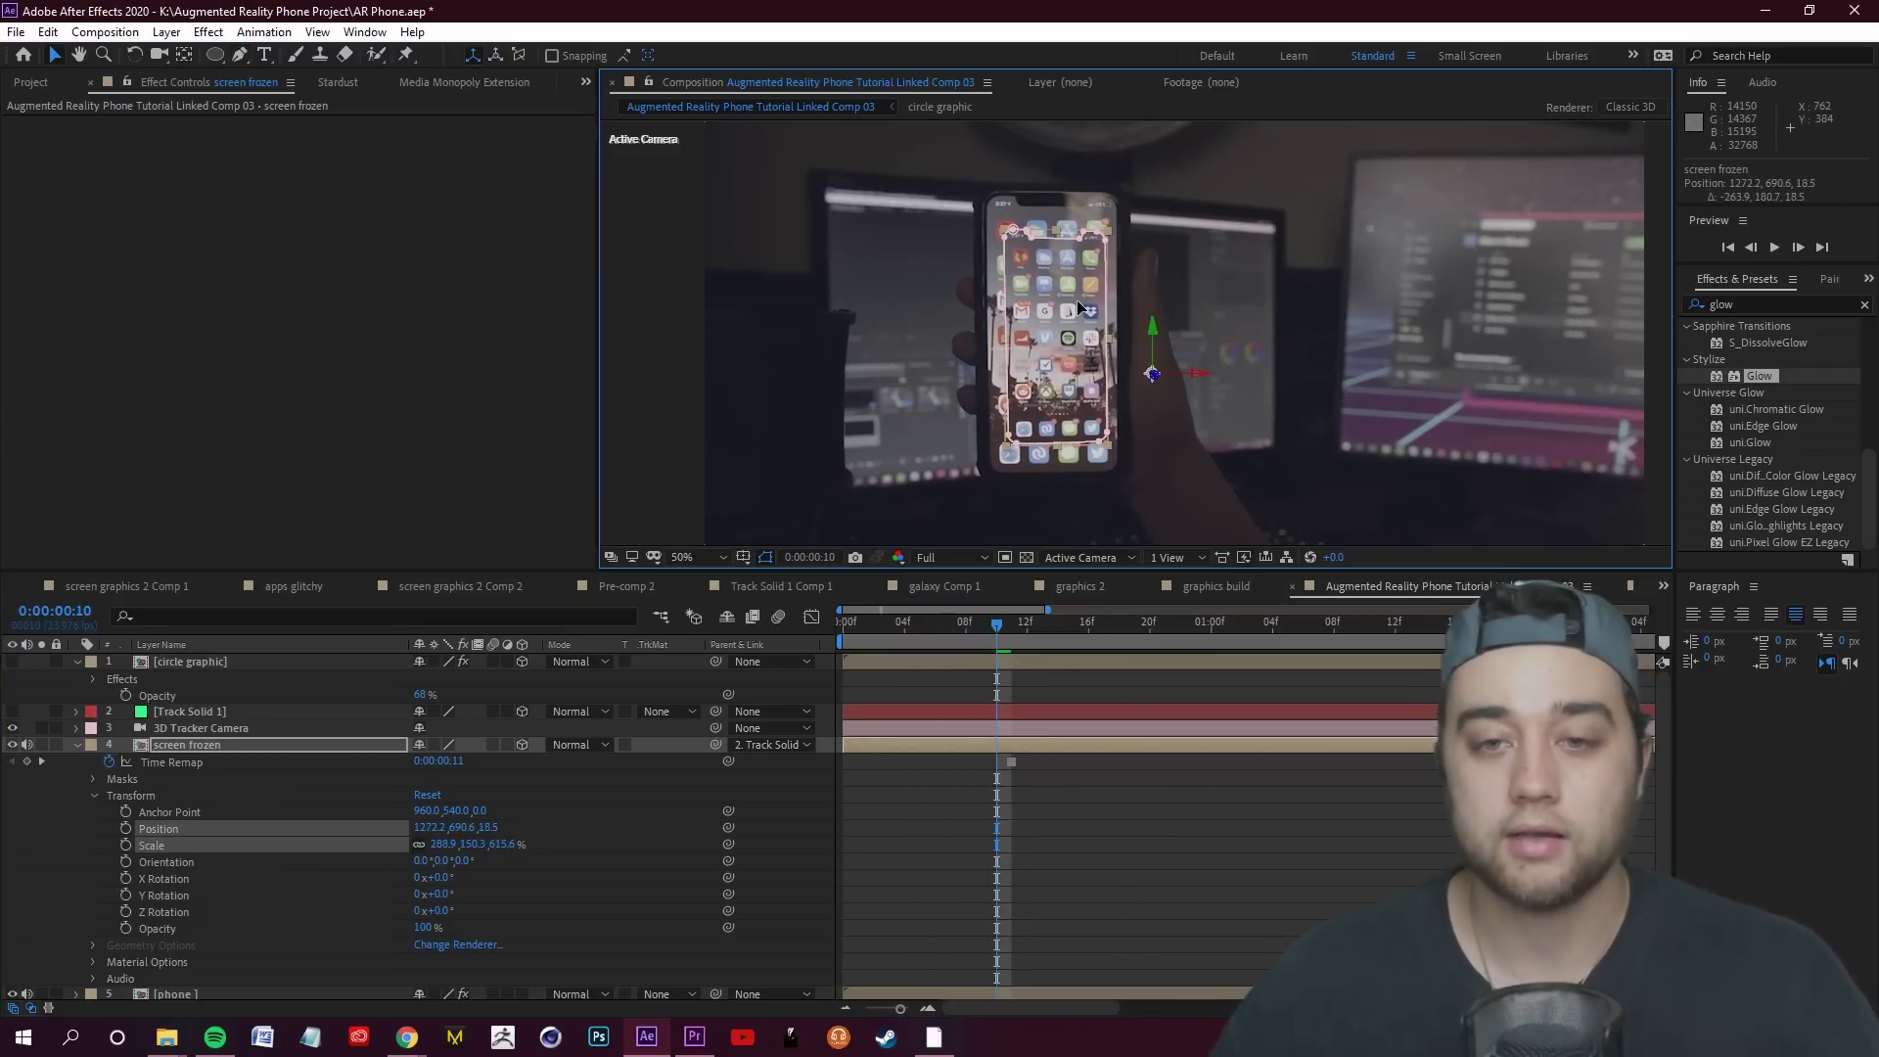
# Set the screen frozen layer's opacity to 74% and enlarge and reposition it so its icons align with the phone's display
pyautogui.moveTo(422, 927); pyautogui.dragTo(400, 927)
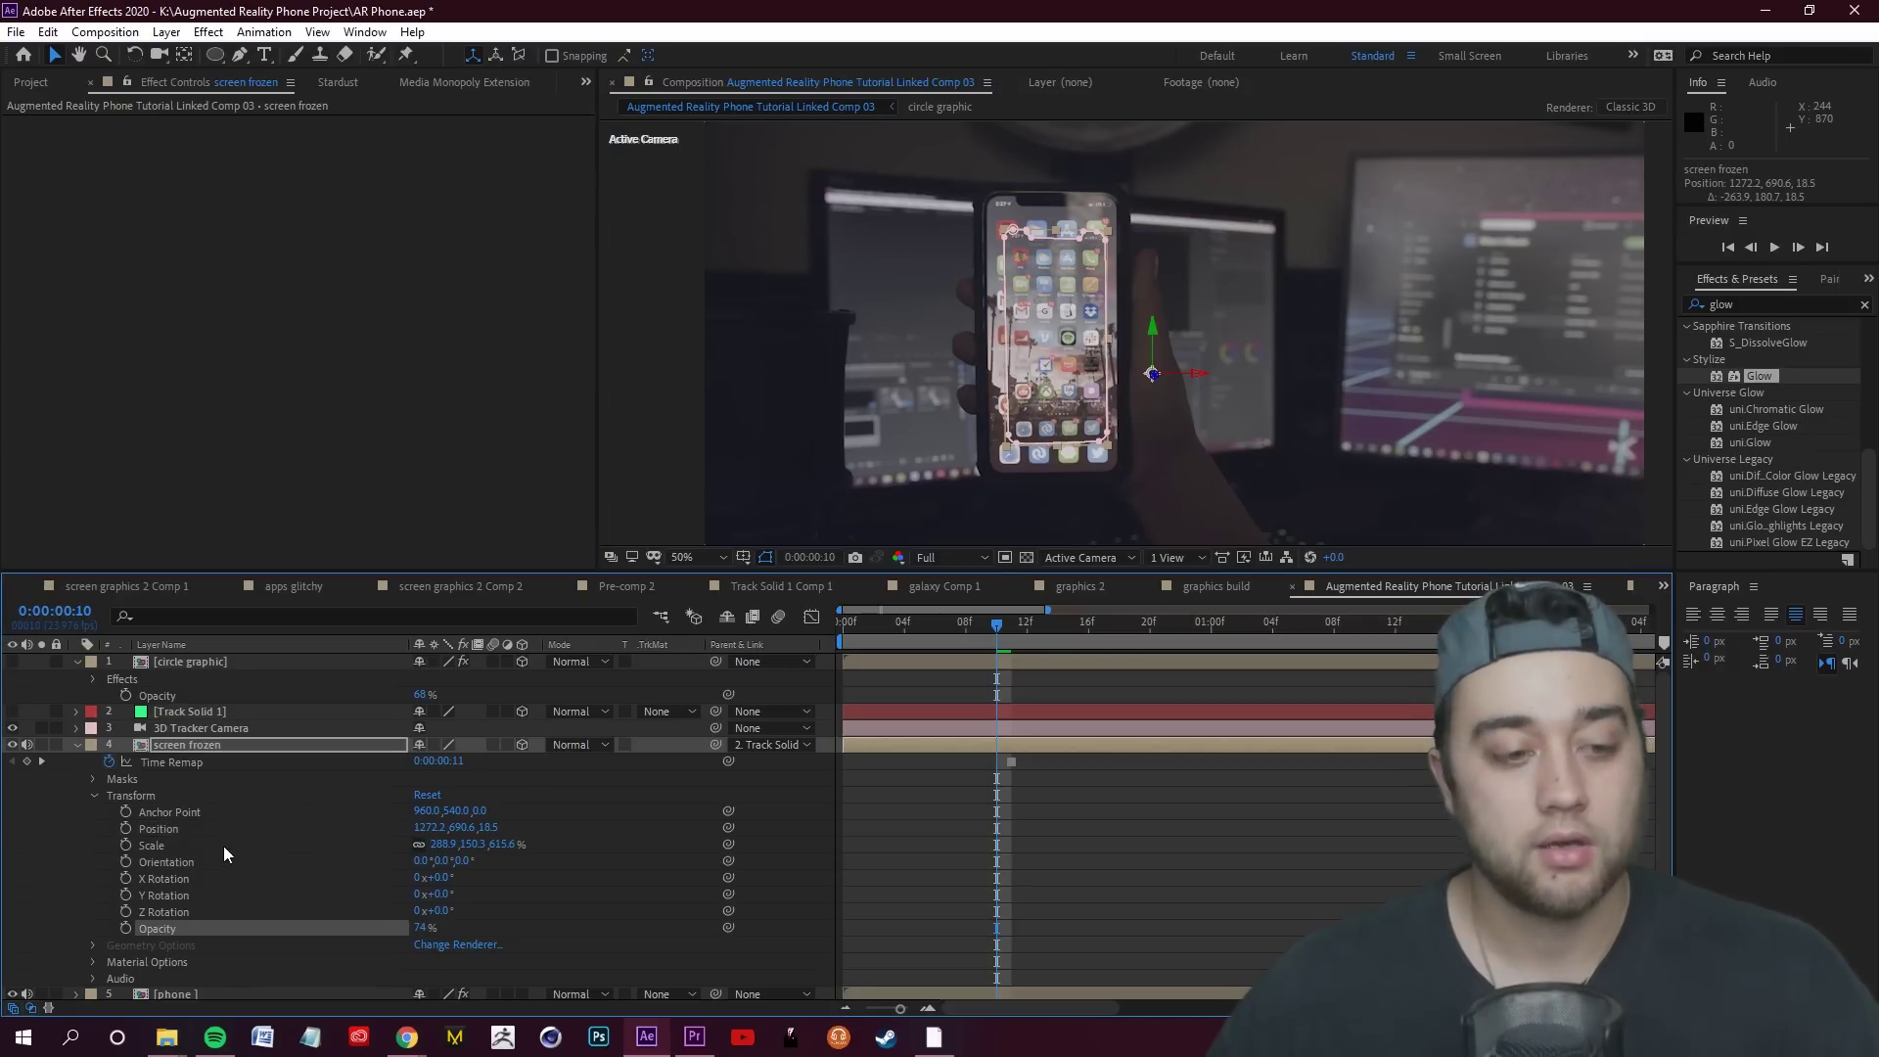
pyautogui.press('.')
pyautogui.click(158, 843)
pyautogui.moveTo(501, 844); pyautogui.dragTo(595, 844)
pyautogui.moveTo(936, 486); pyautogui.dragTo(988, 427)
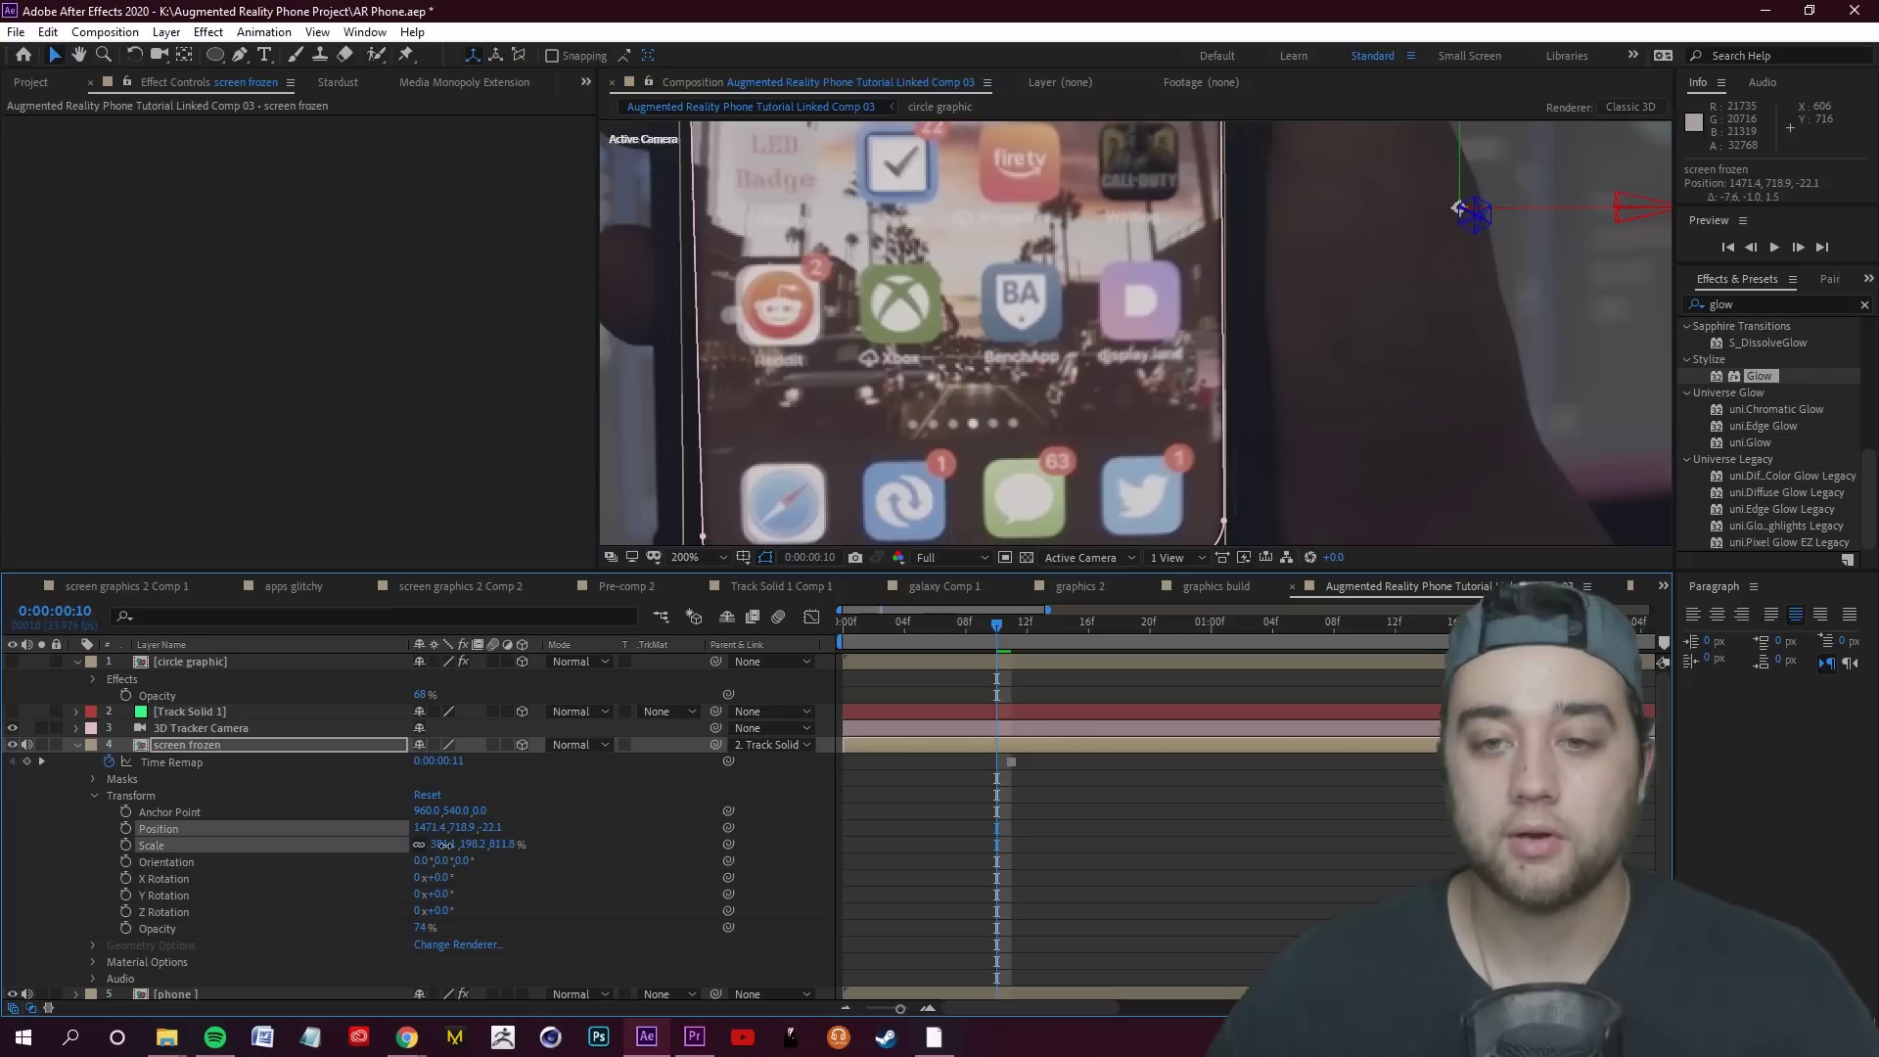
pyautogui.moveTo(445, 844); pyautogui.dragTo(447, 844)
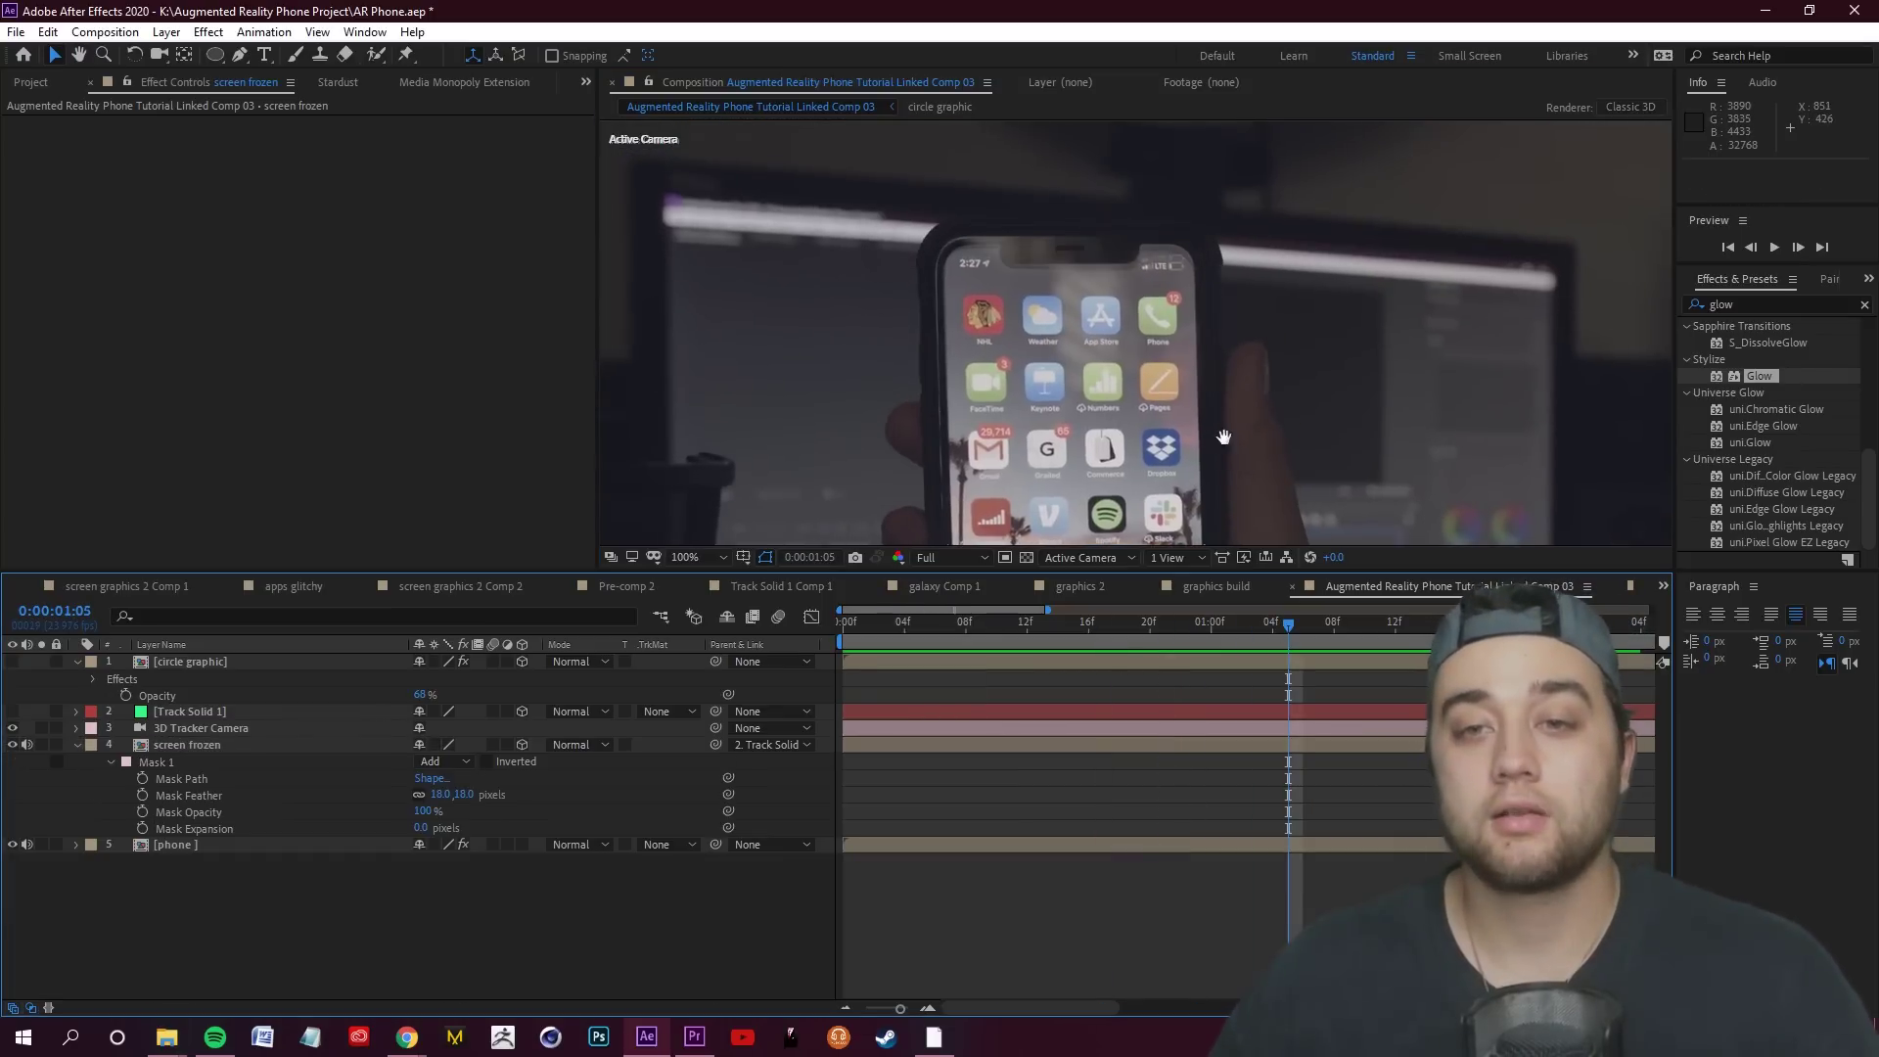
# At 0:00:01:05, set Mask 1's feather to 15 pixels and pull the mask points around the notch down below the status indicators
pyautogui.moveTo(1223, 437); pyautogui.dragTo(1092, 333)
pyautogui.scroll(4, 1117, 268)
pyautogui.scroll(3, 1099, 294)
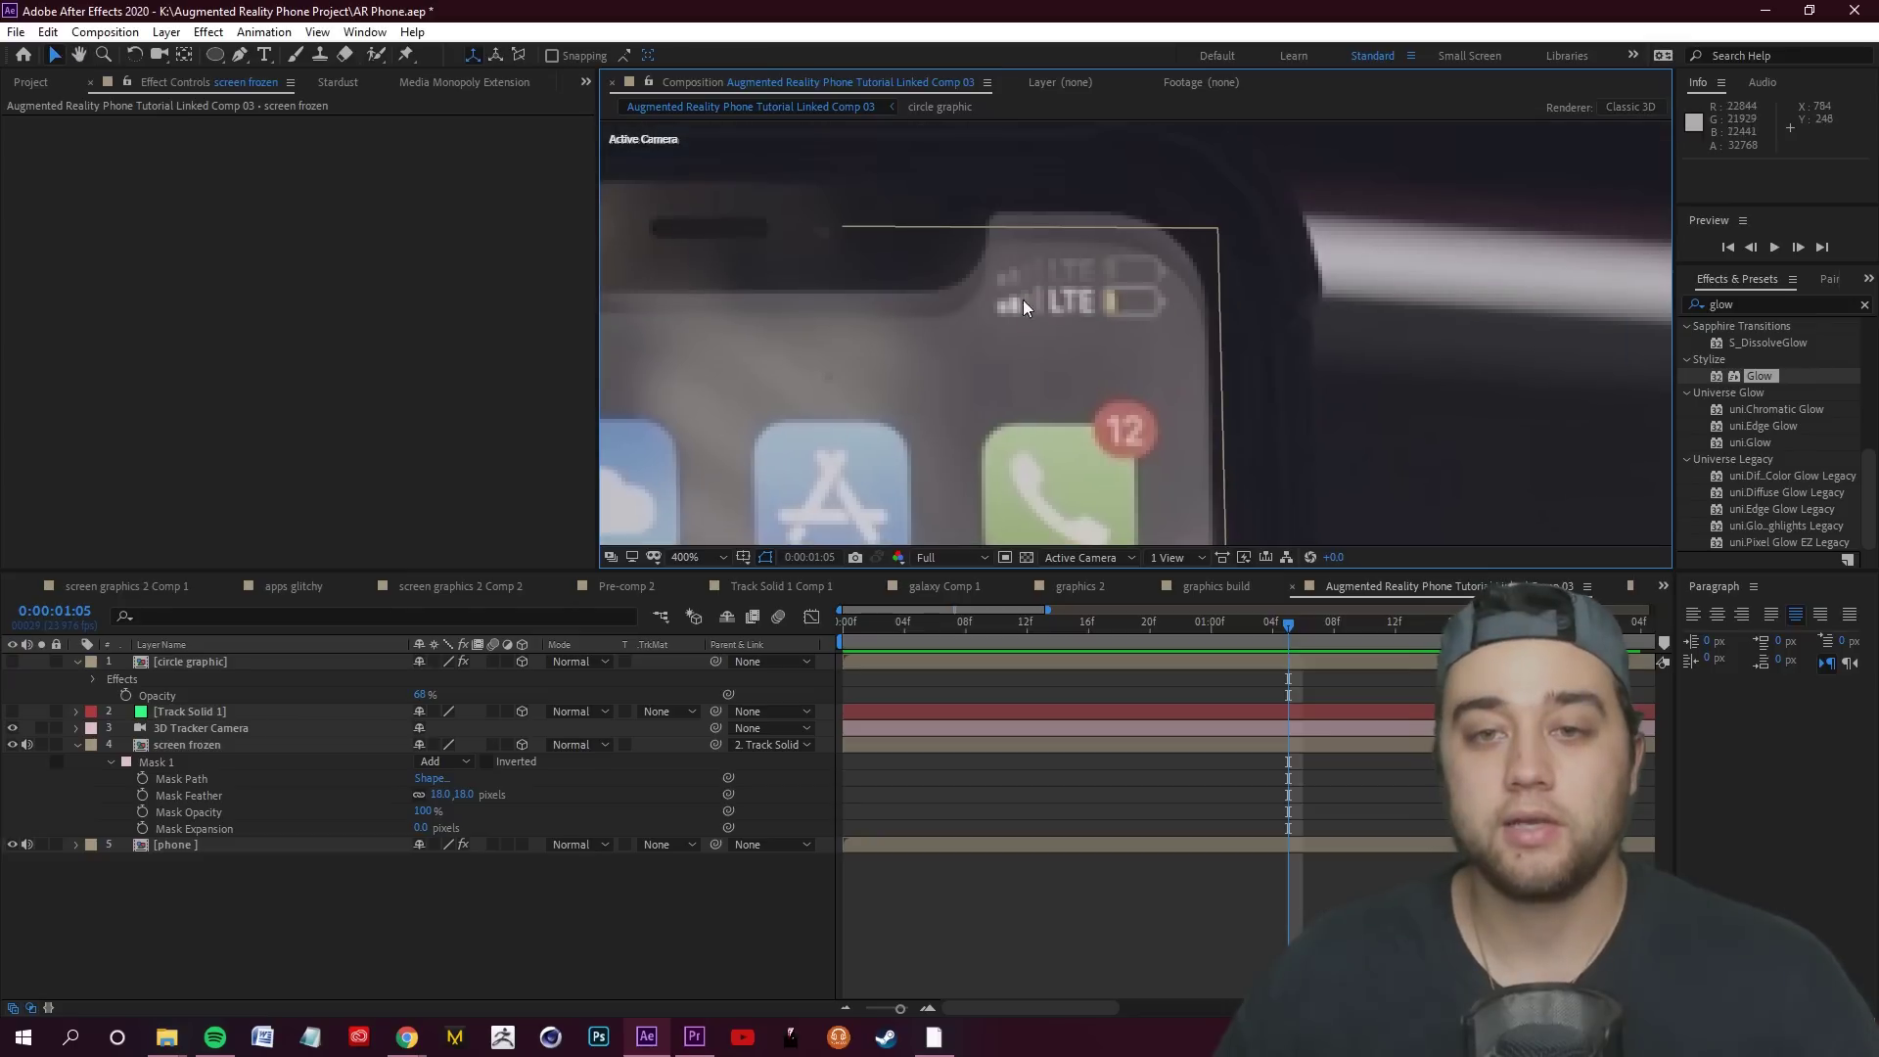
pyautogui.click(180, 746)
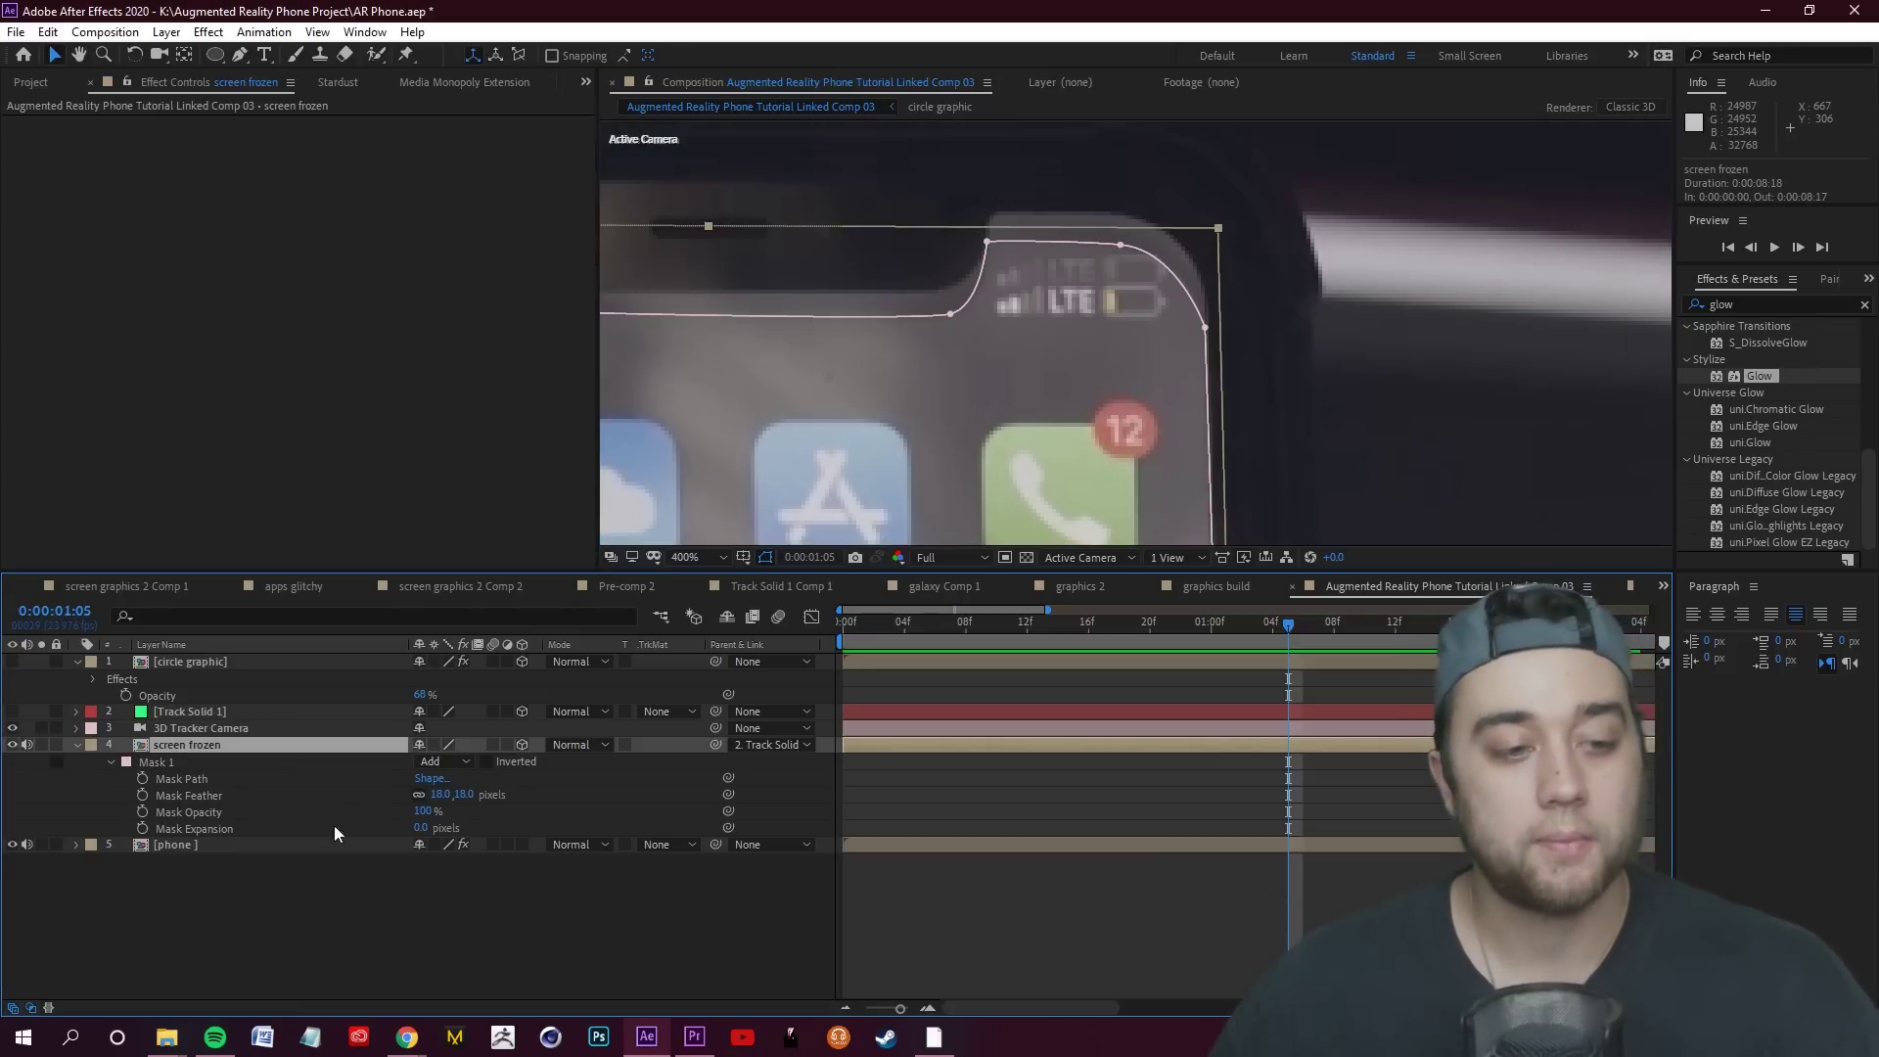
pyautogui.moveTo(474, 800); pyautogui.dragTo(437, 785)
pyautogui.moveTo(1120, 245); pyautogui.dragTo(1116, 323)
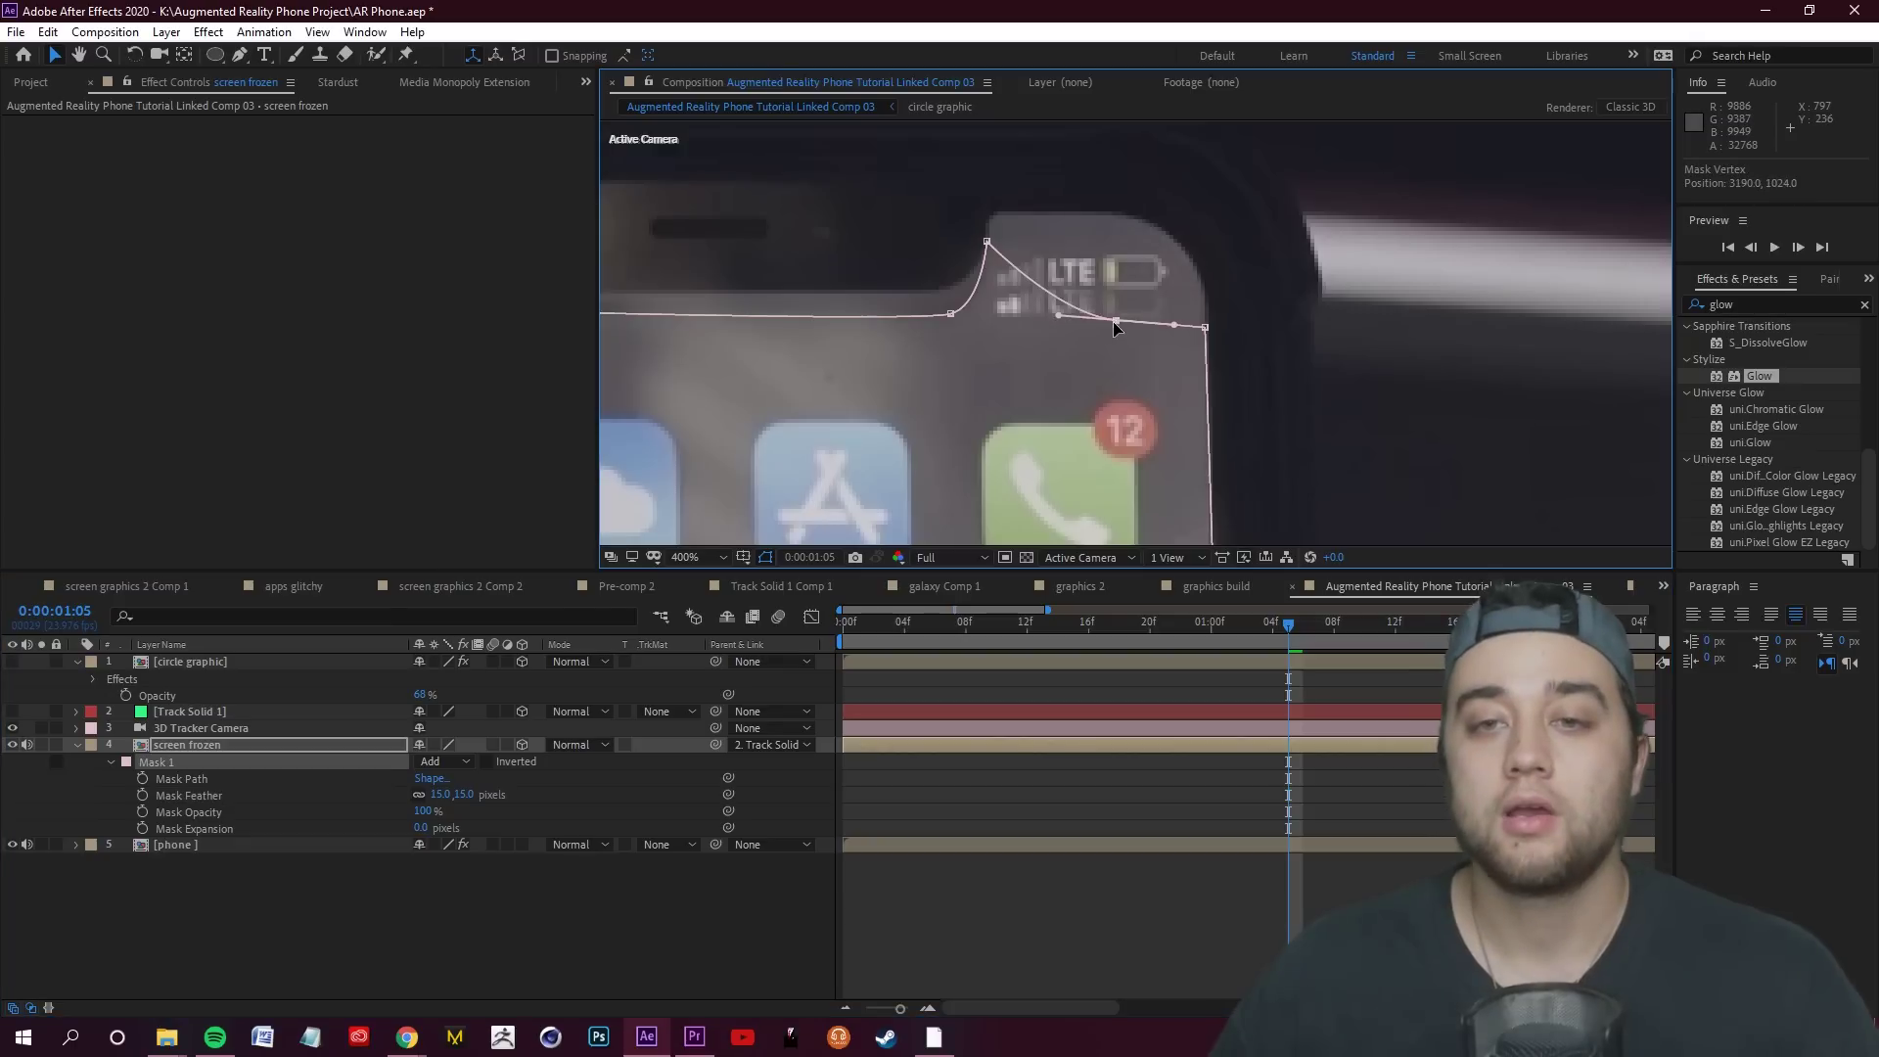
pyautogui.moveTo(995, 266); pyautogui.dragTo(949, 354)
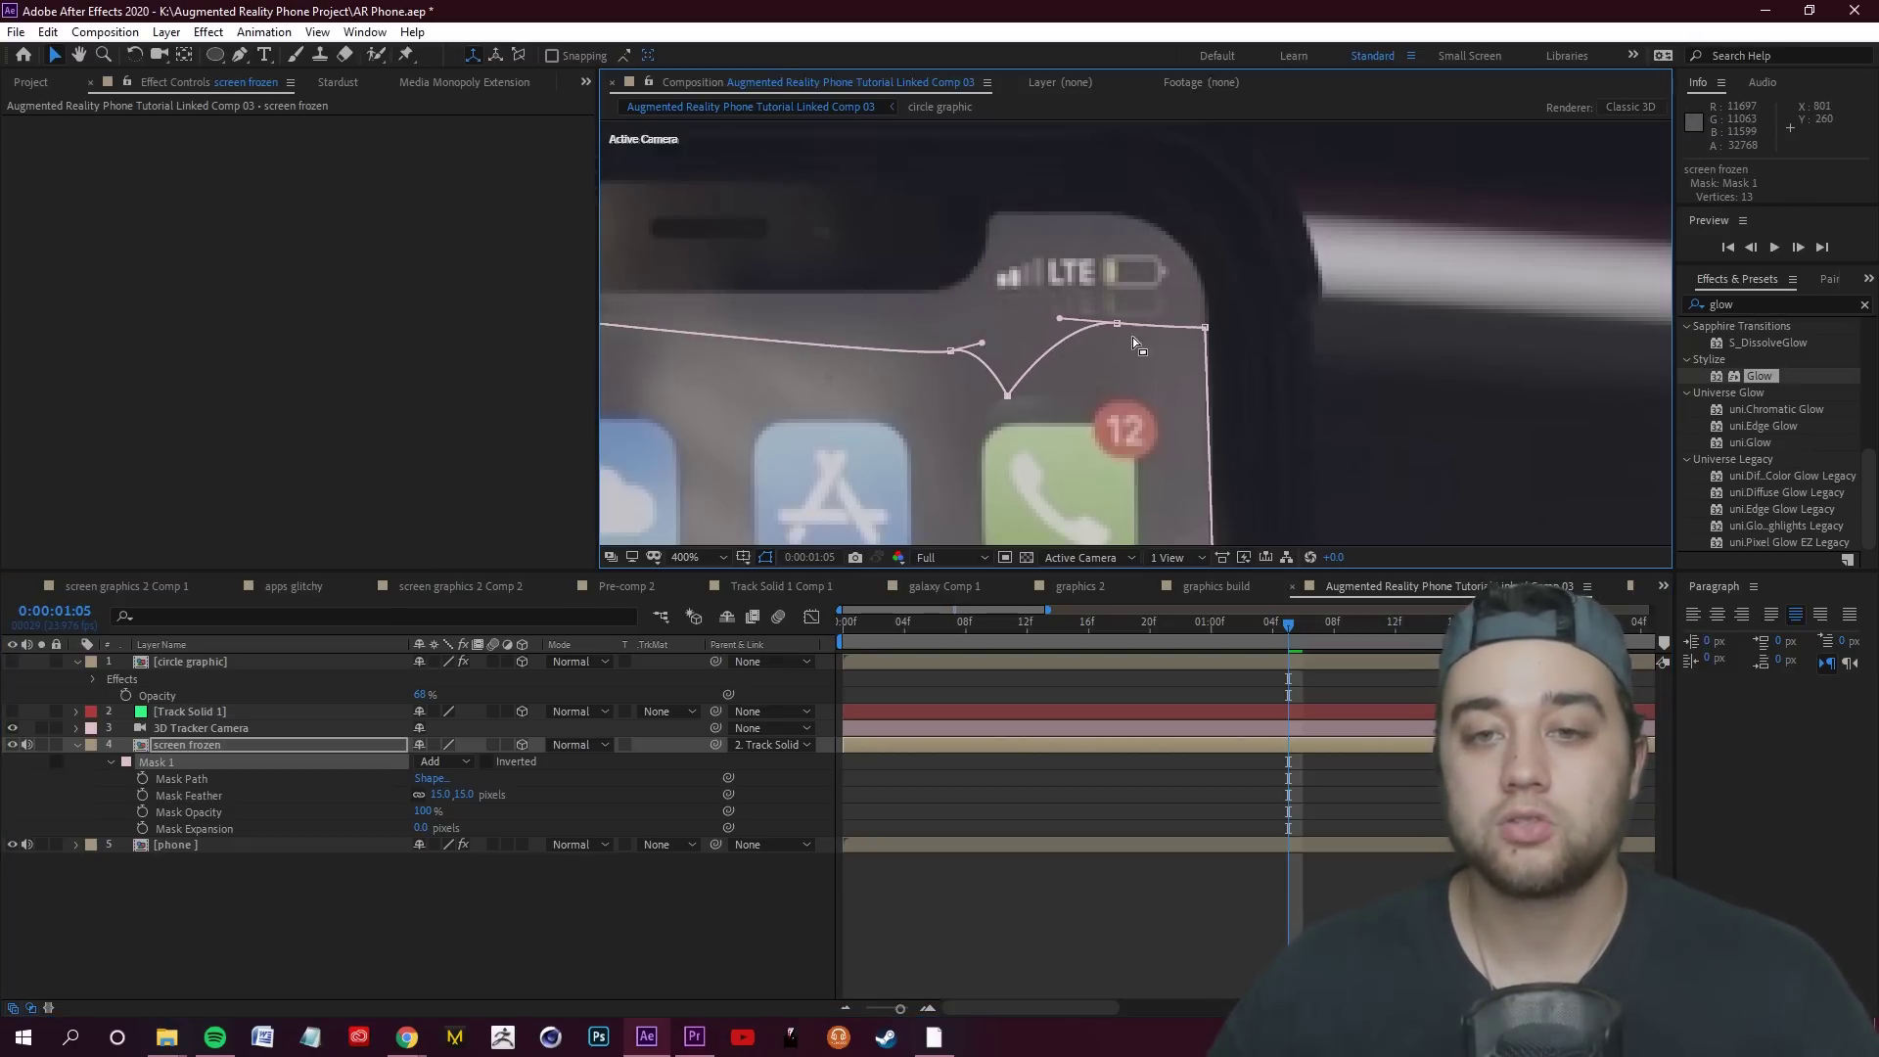
pyautogui.moveTo(1118, 375); pyautogui.dragTo(1122, 364)
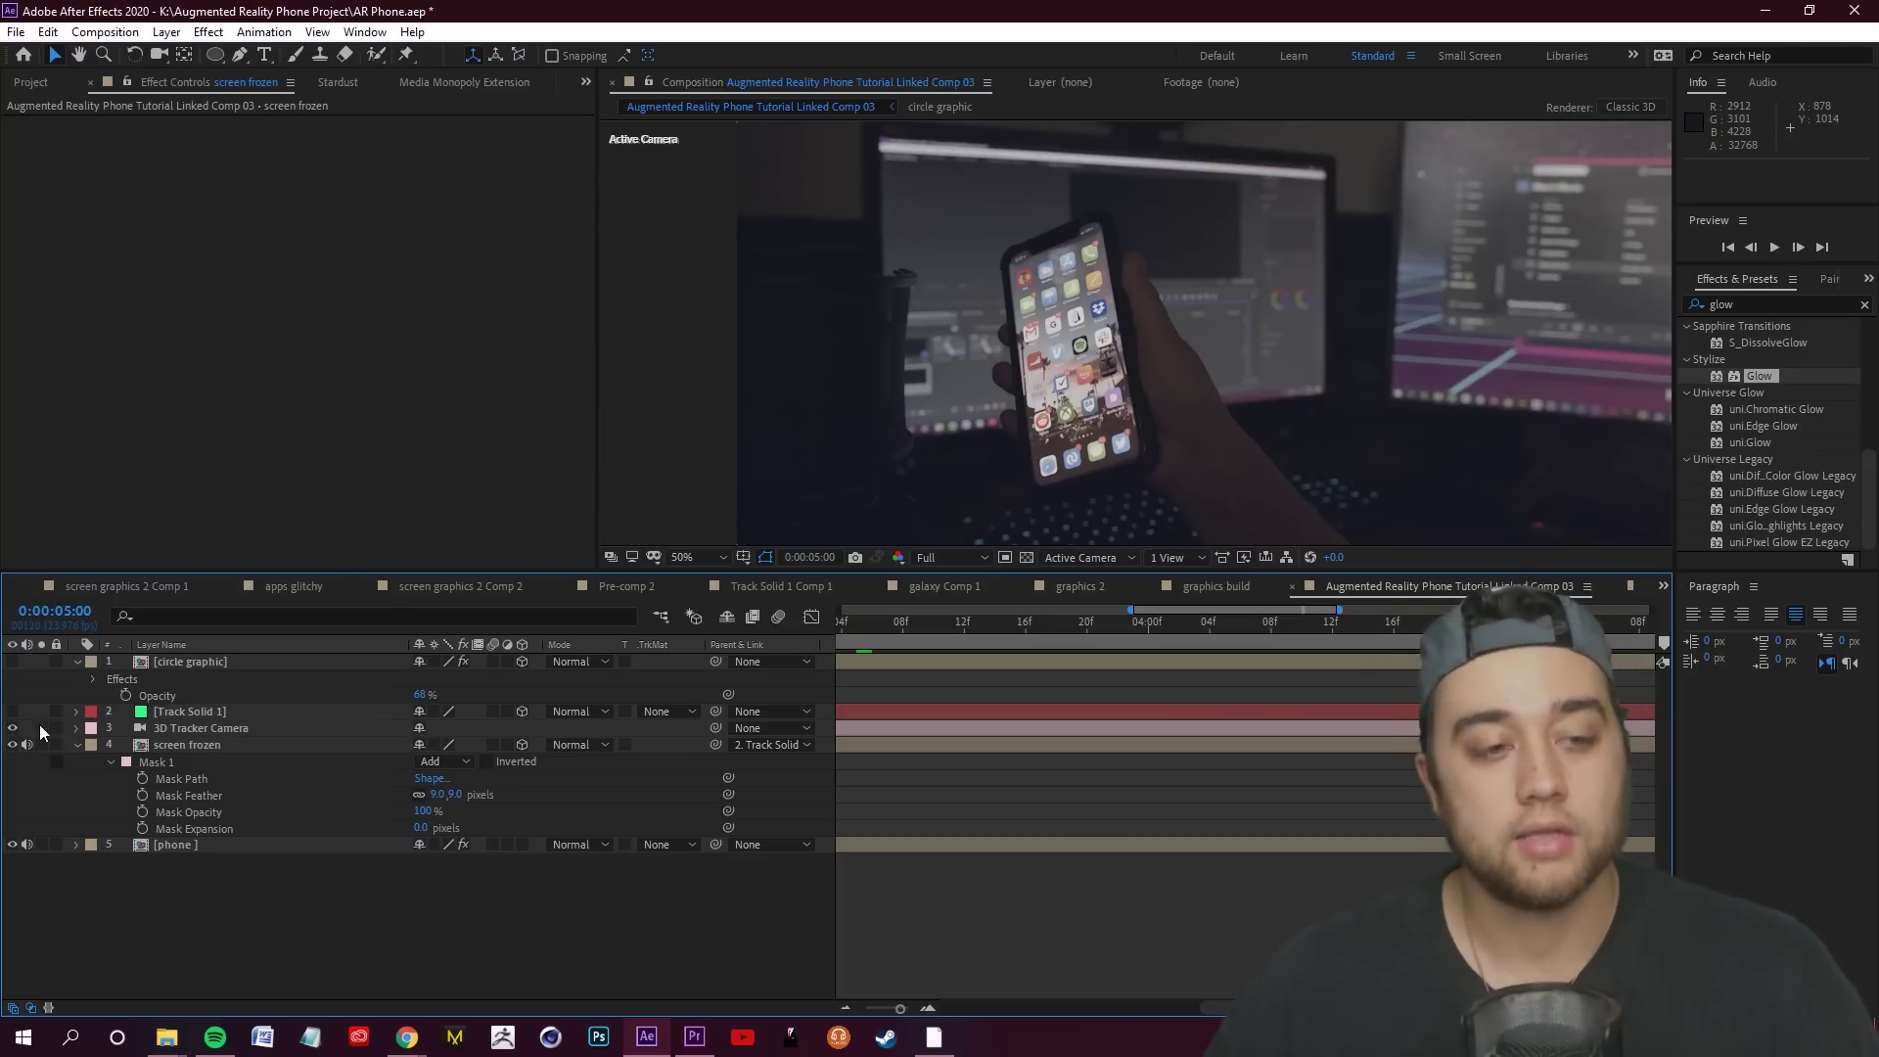
# Toggle the screen frozen layer's visibility at 0:00:05:00 to compare it with the original phone footage
pyautogui.click(13, 746)
pyautogui.click(13, 745)
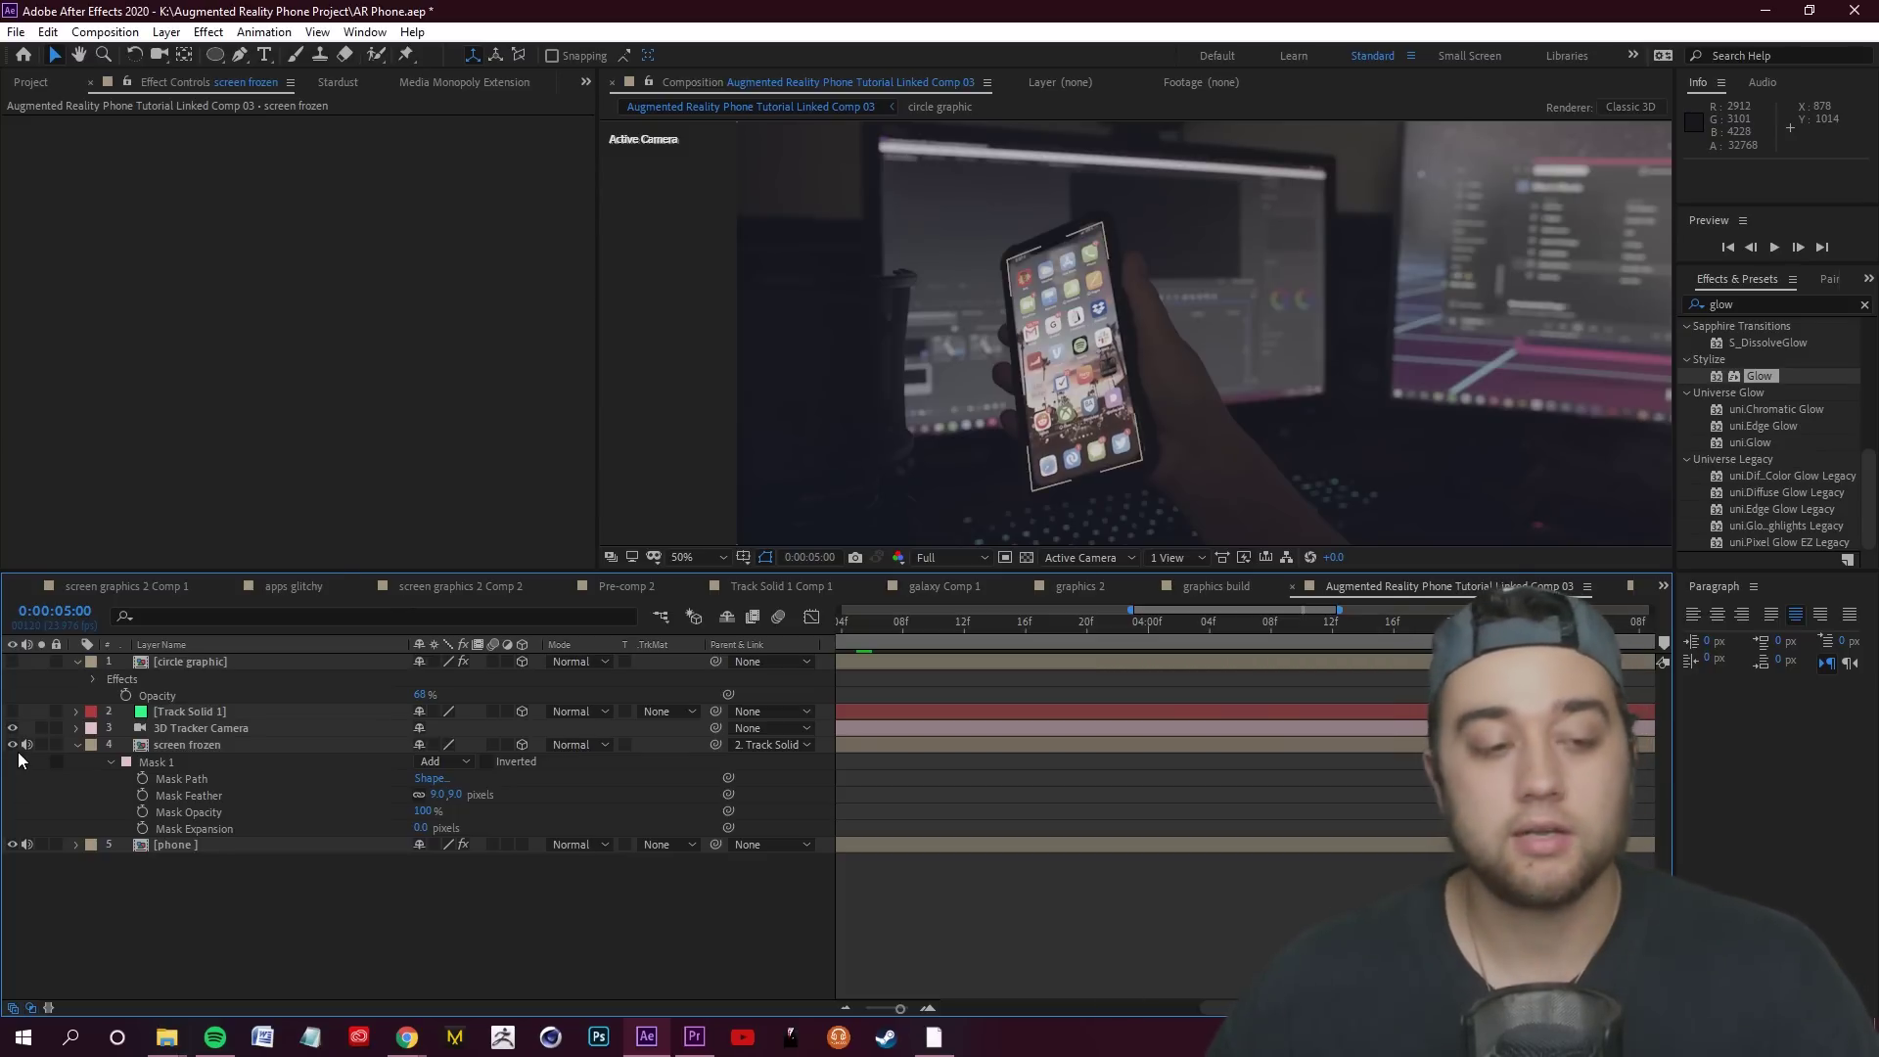
pyautogui.click(13, 745)
pyautogui.click(13, 746)
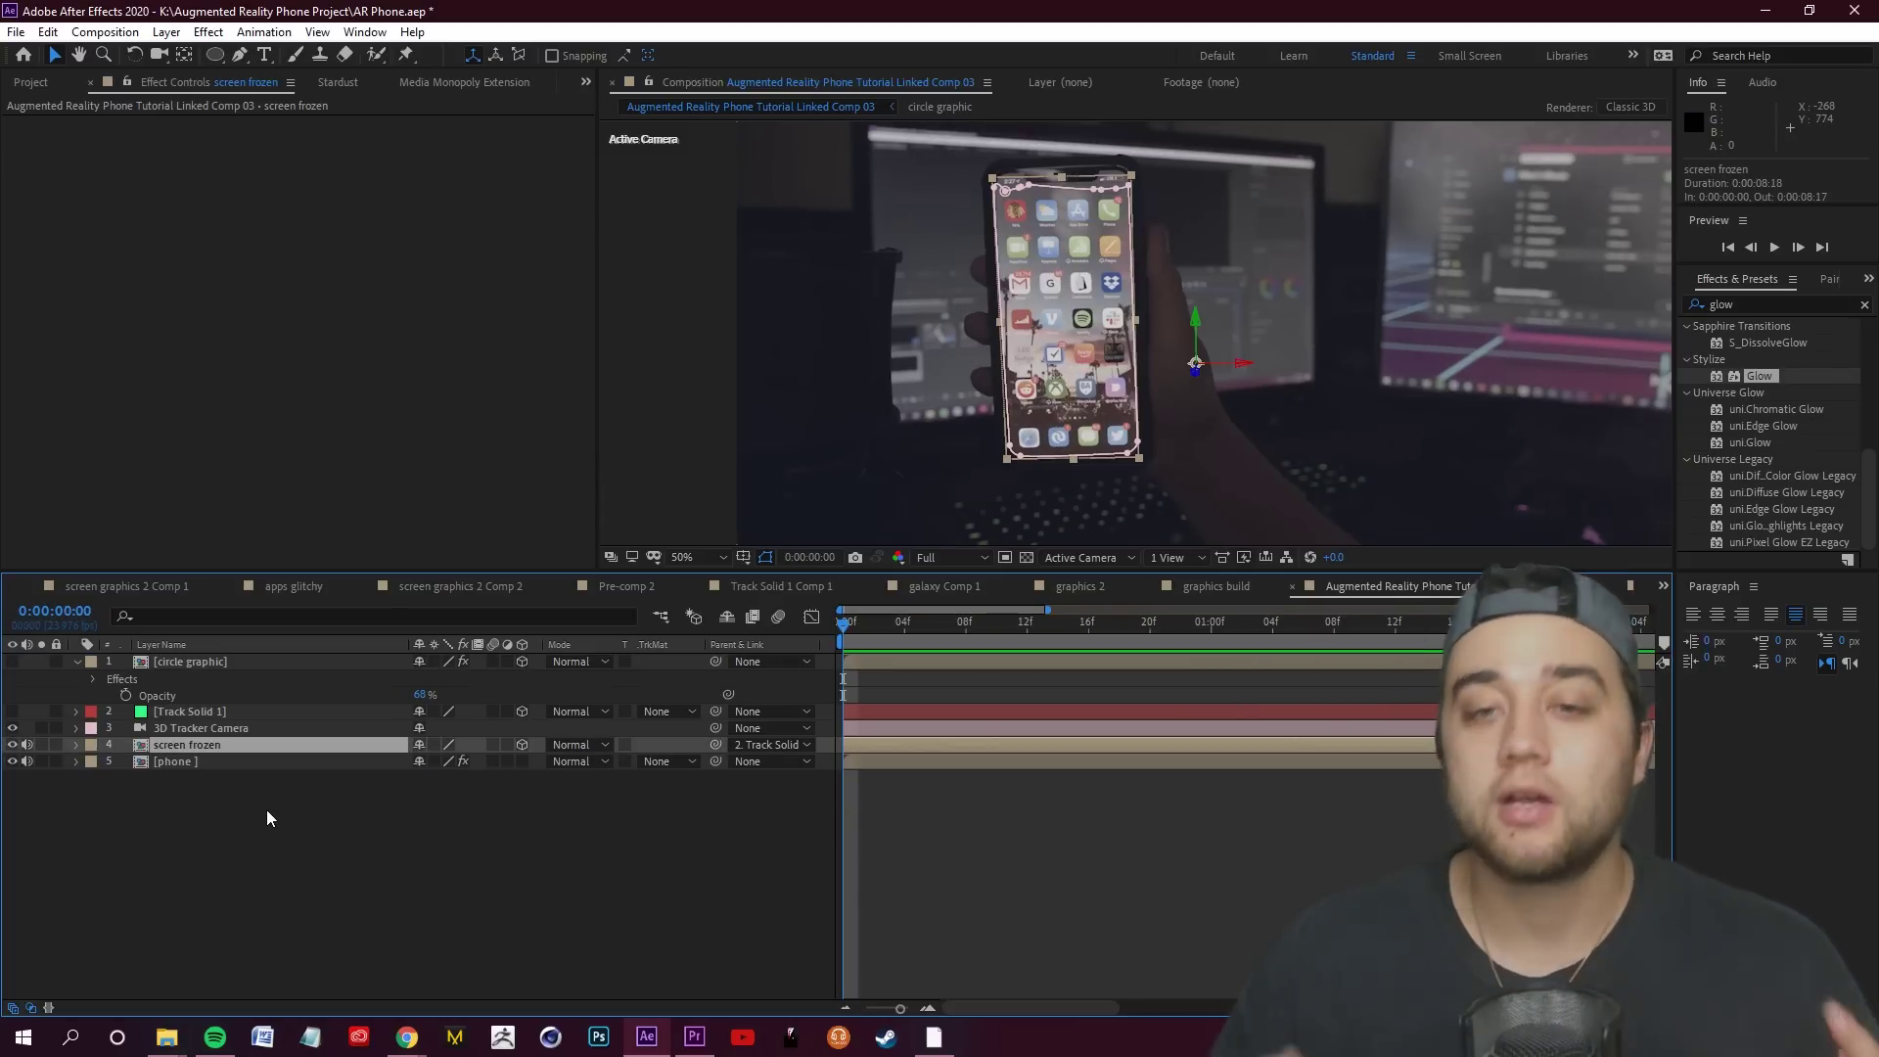
# Pre-compose the screen frozen layer as "screen frozen precomp" and duplicate the resulting layer
pyautogui.rightClick(196, 743)
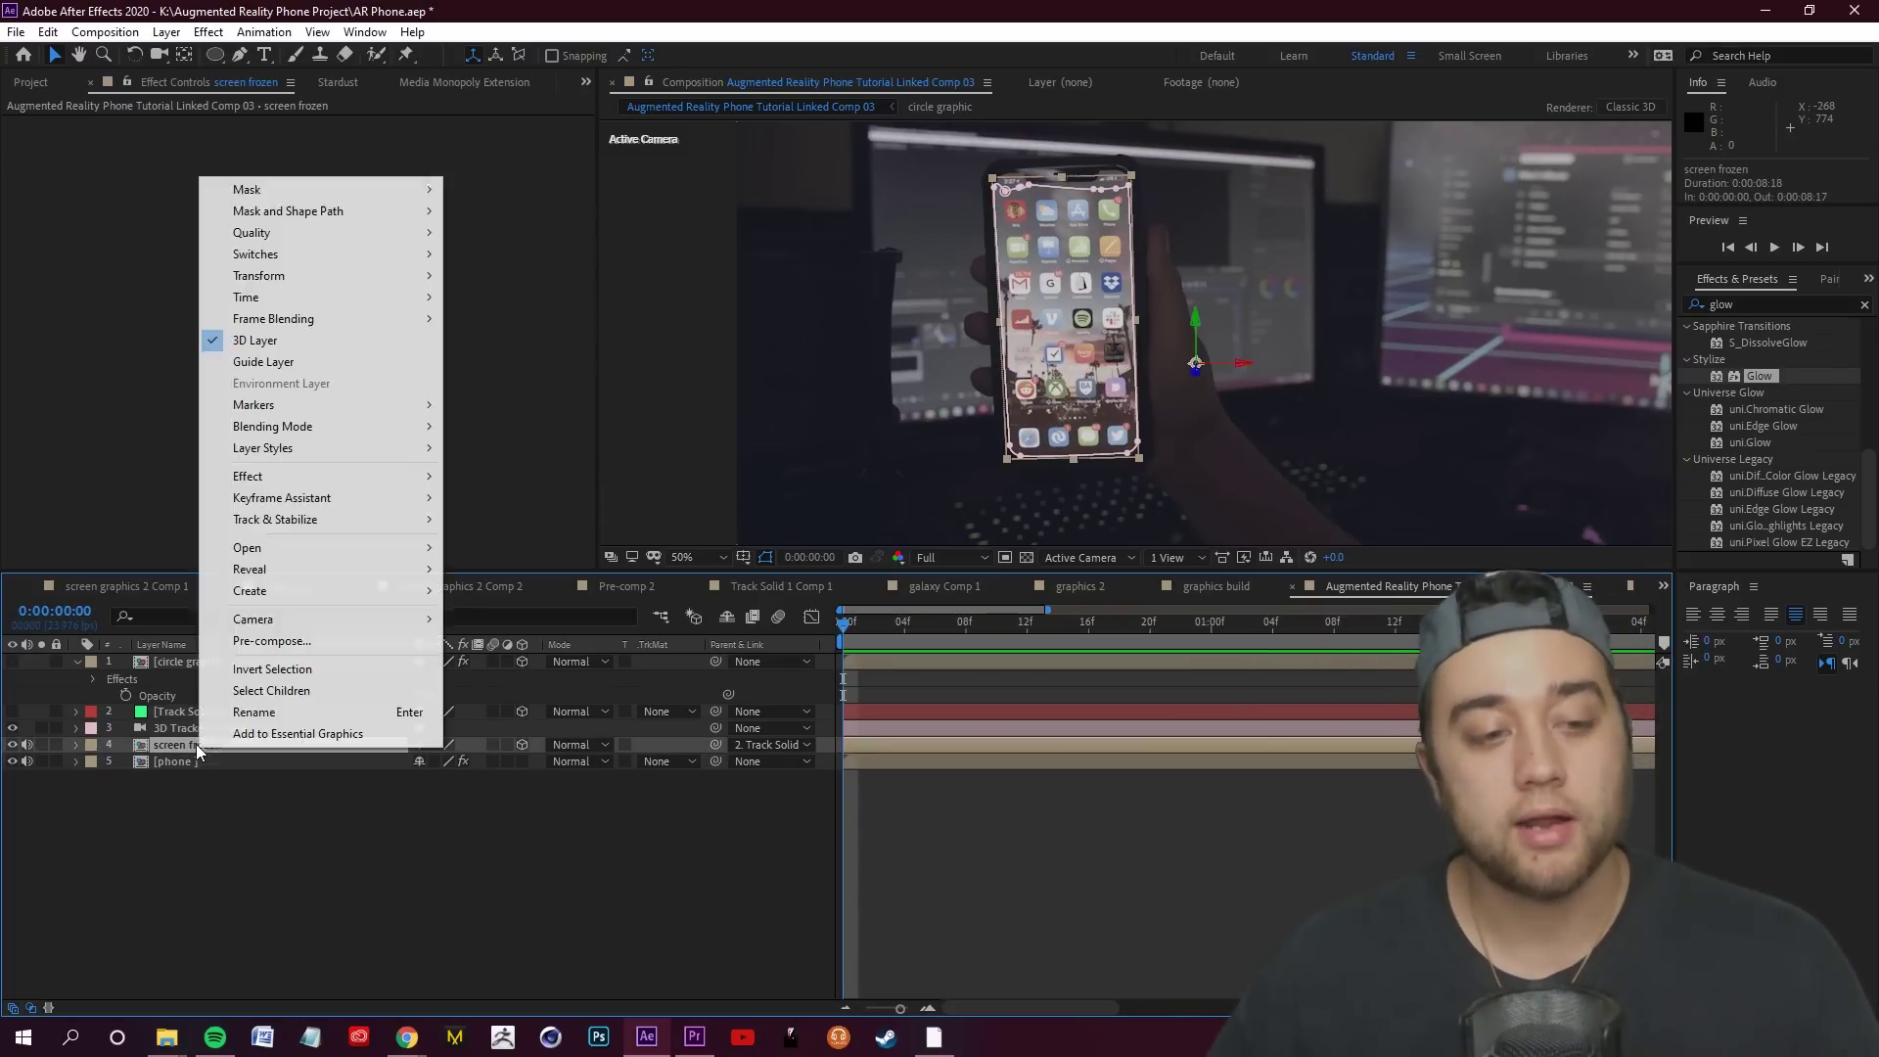
pyautogui.click(301, 641)
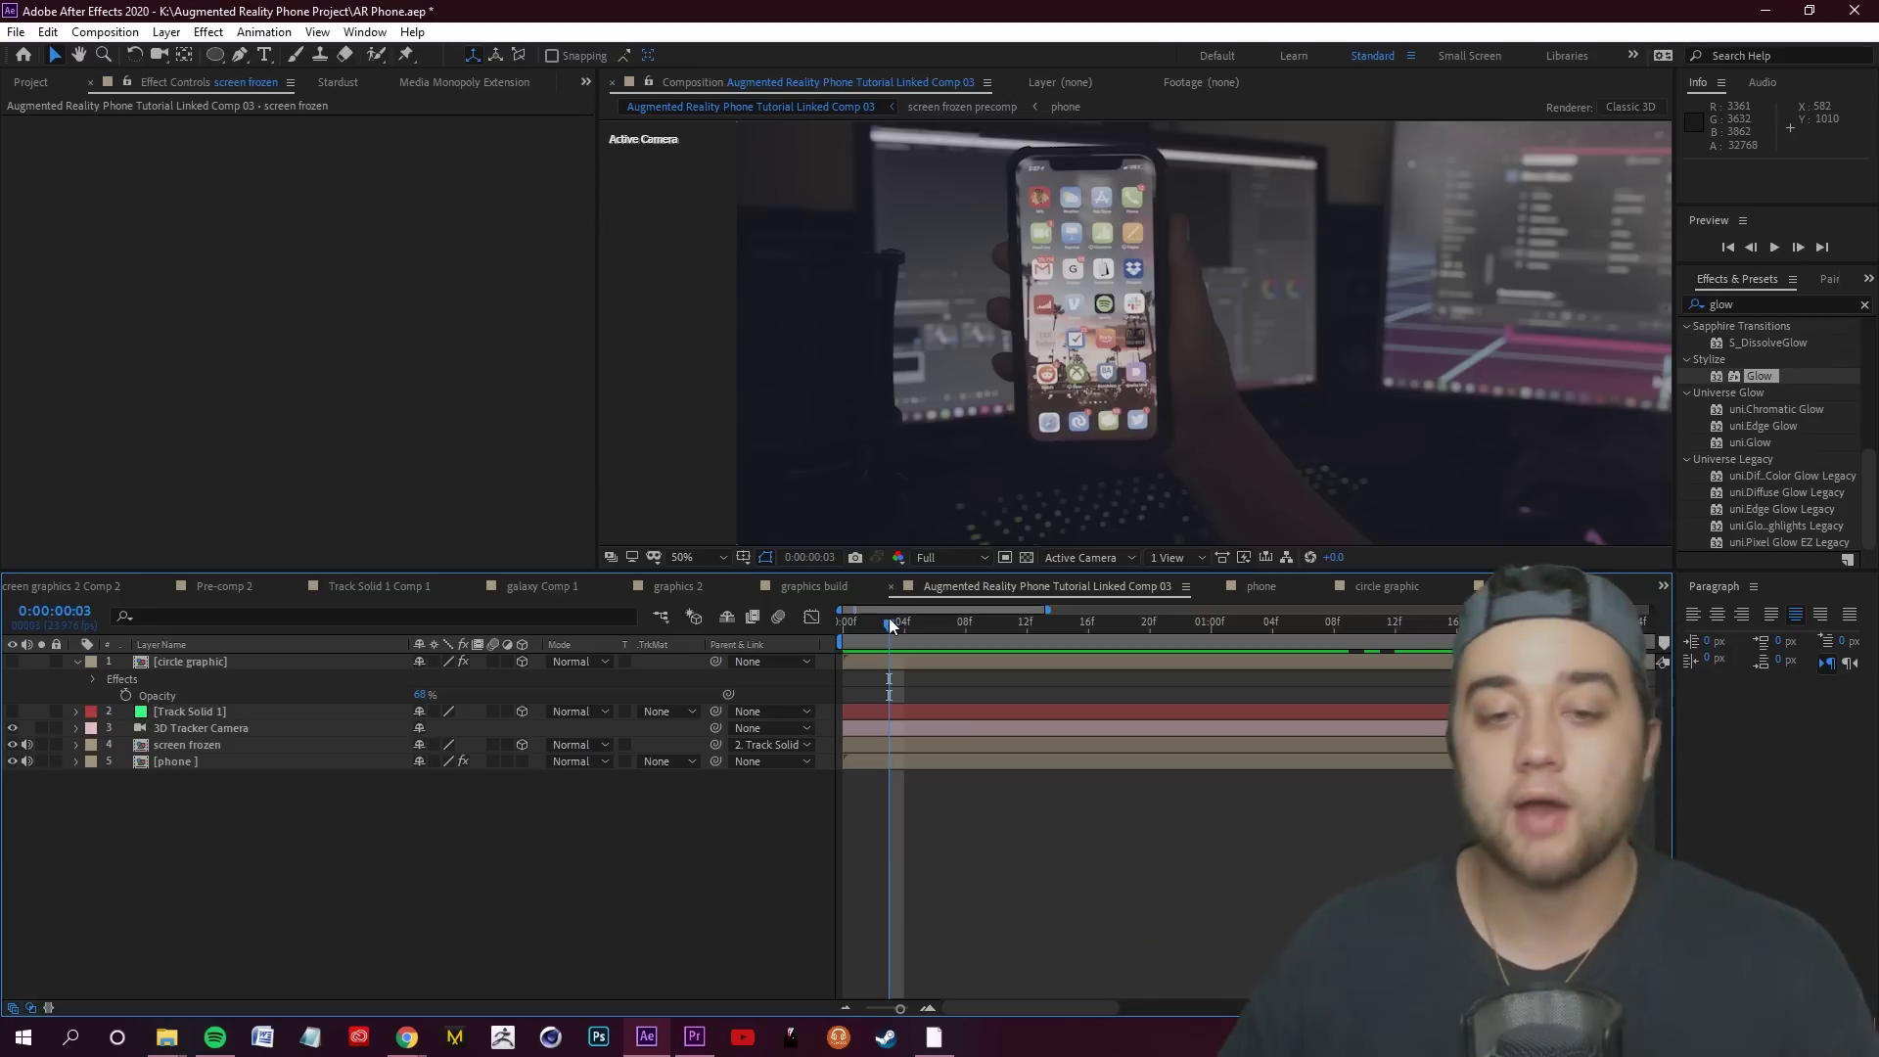
pyautogui.click(237, 745)
pyautogui.hotkey('ctrl', 'd')
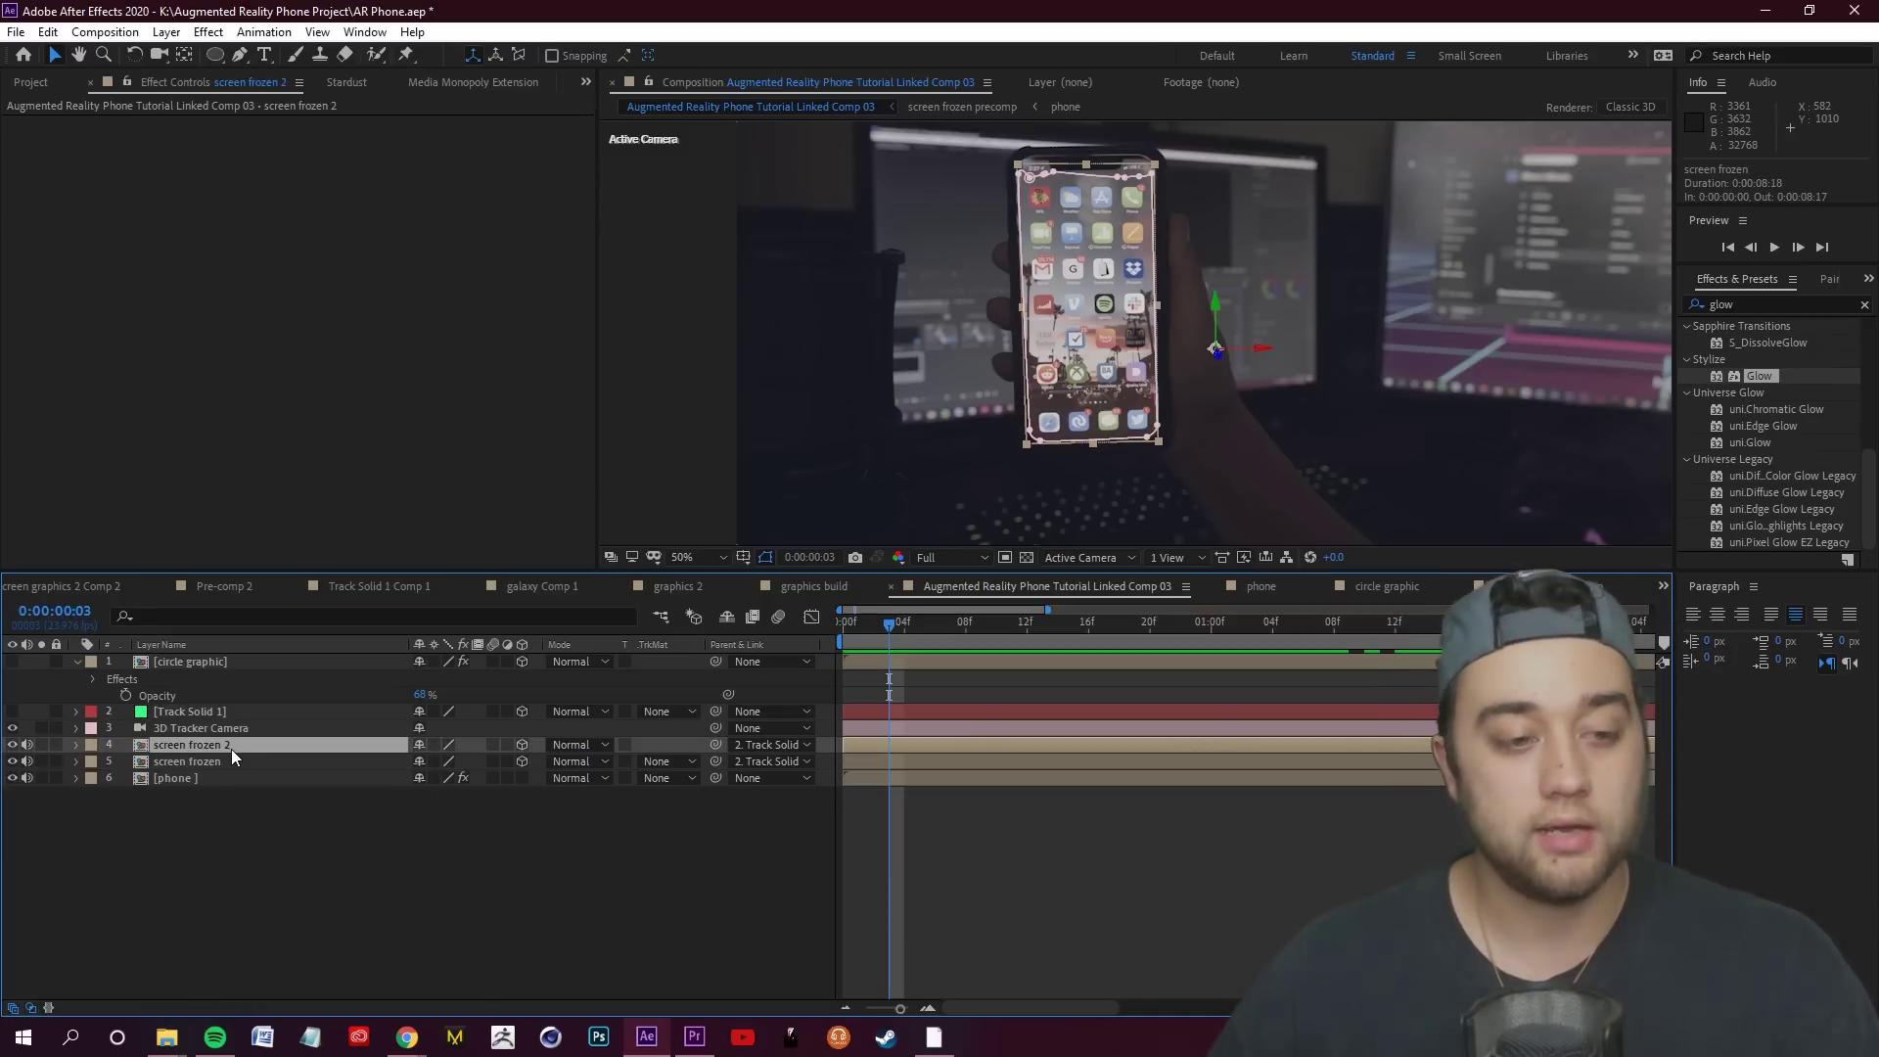
# Rename the duplicated screen frozen layer to "screen hologram"
pyautogui.rightClick(235, 748)
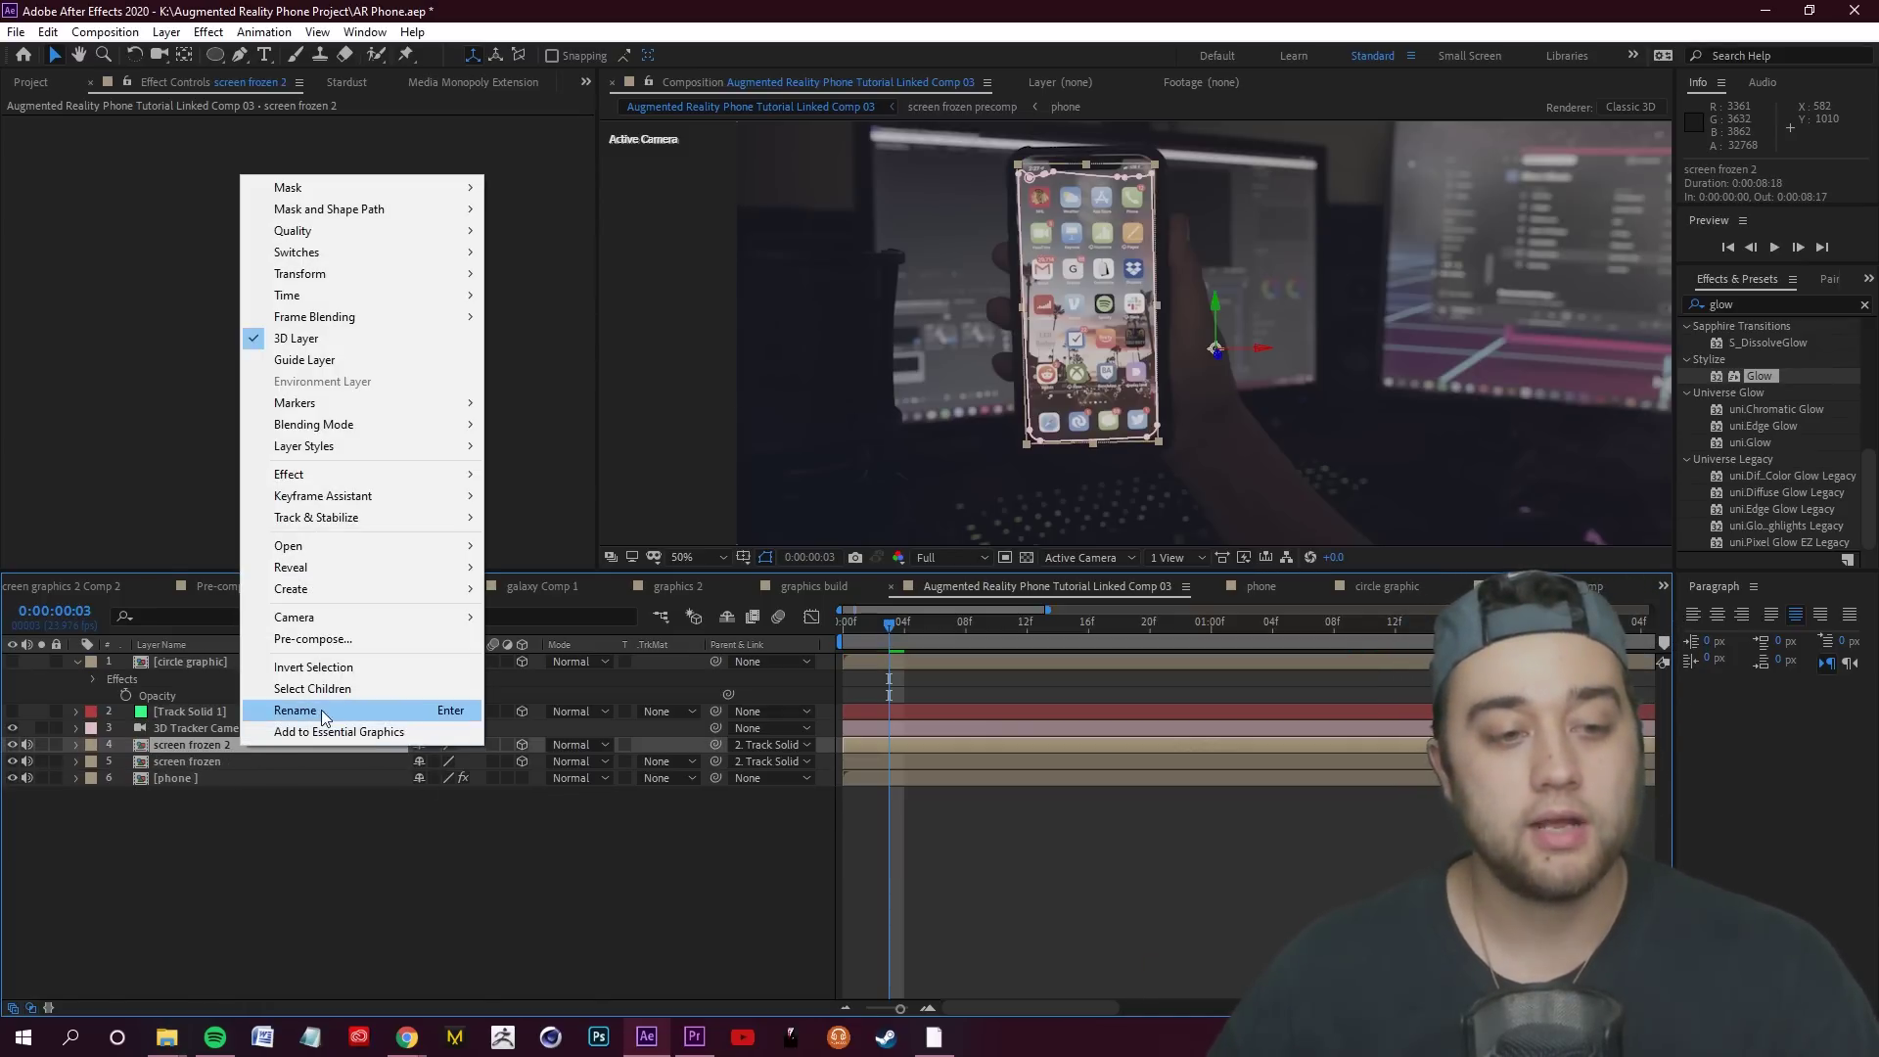
pyautogui.click(293, 709)
pyautogui.write('screen hologram')
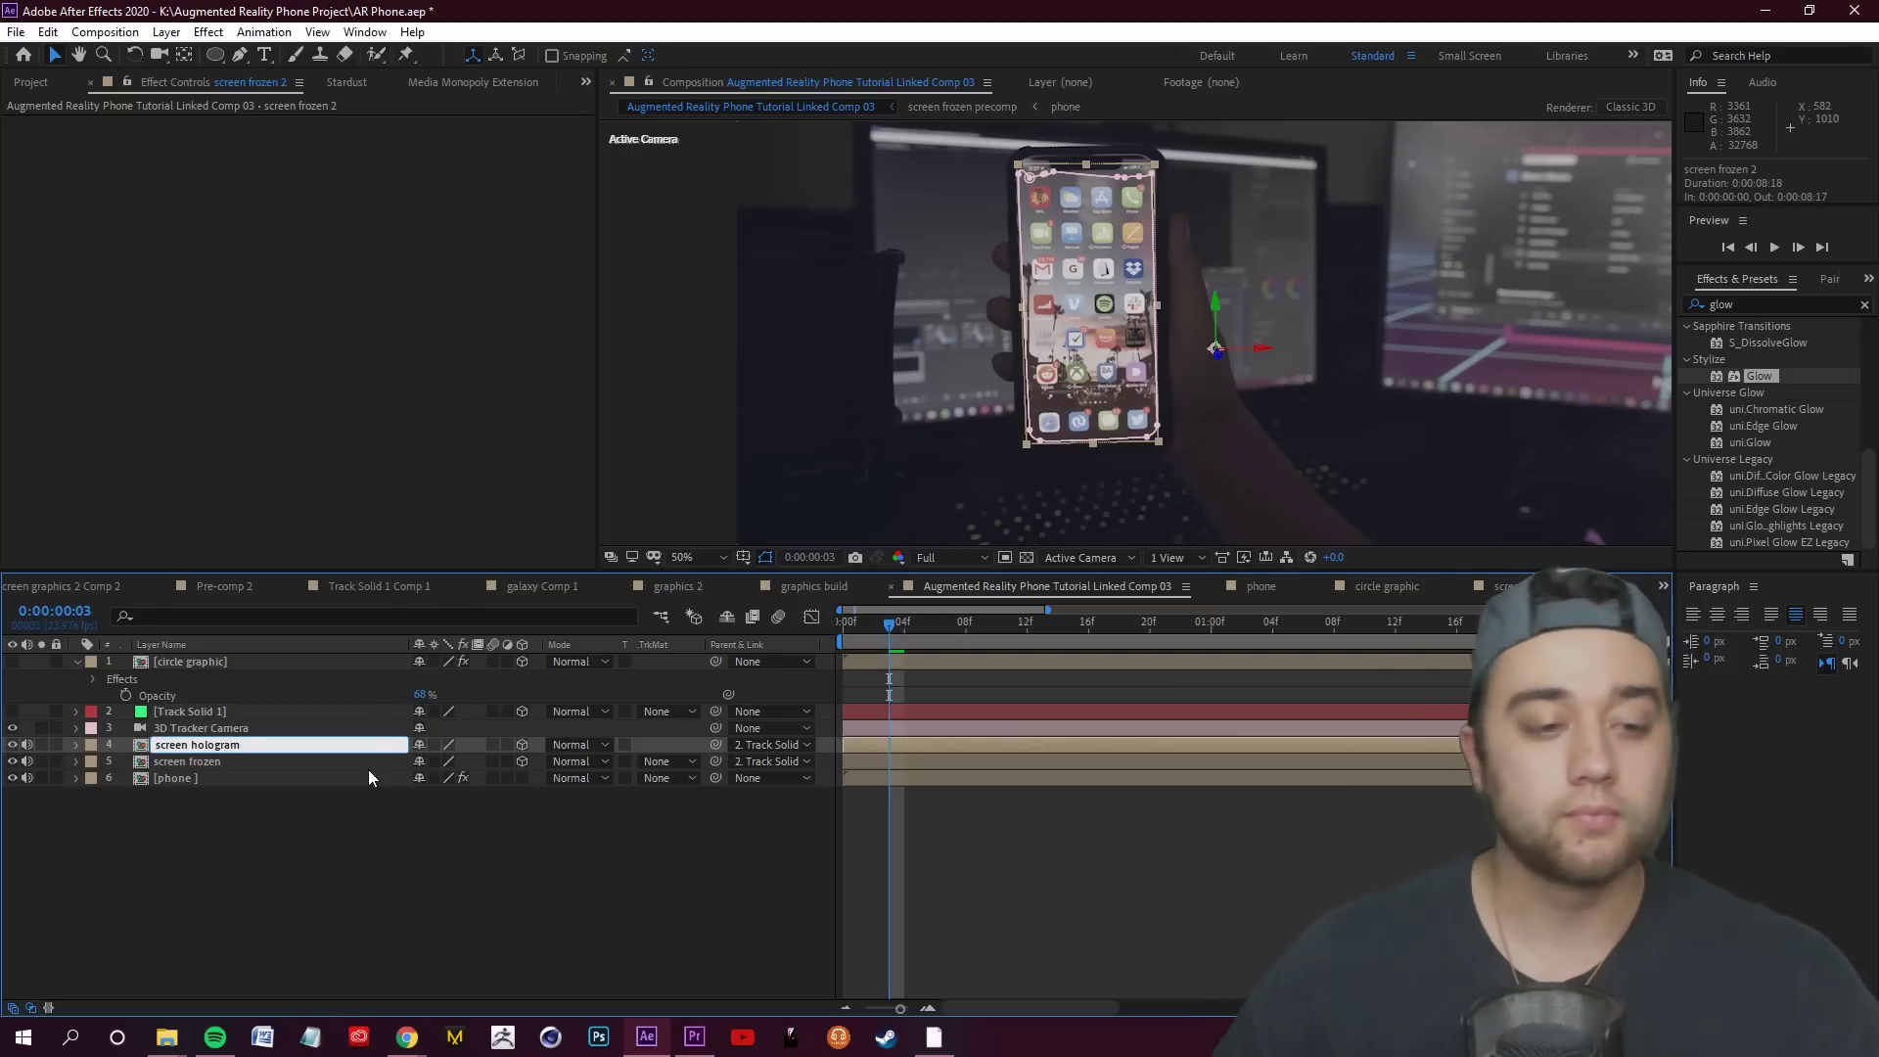
pyautogui.press('Return')
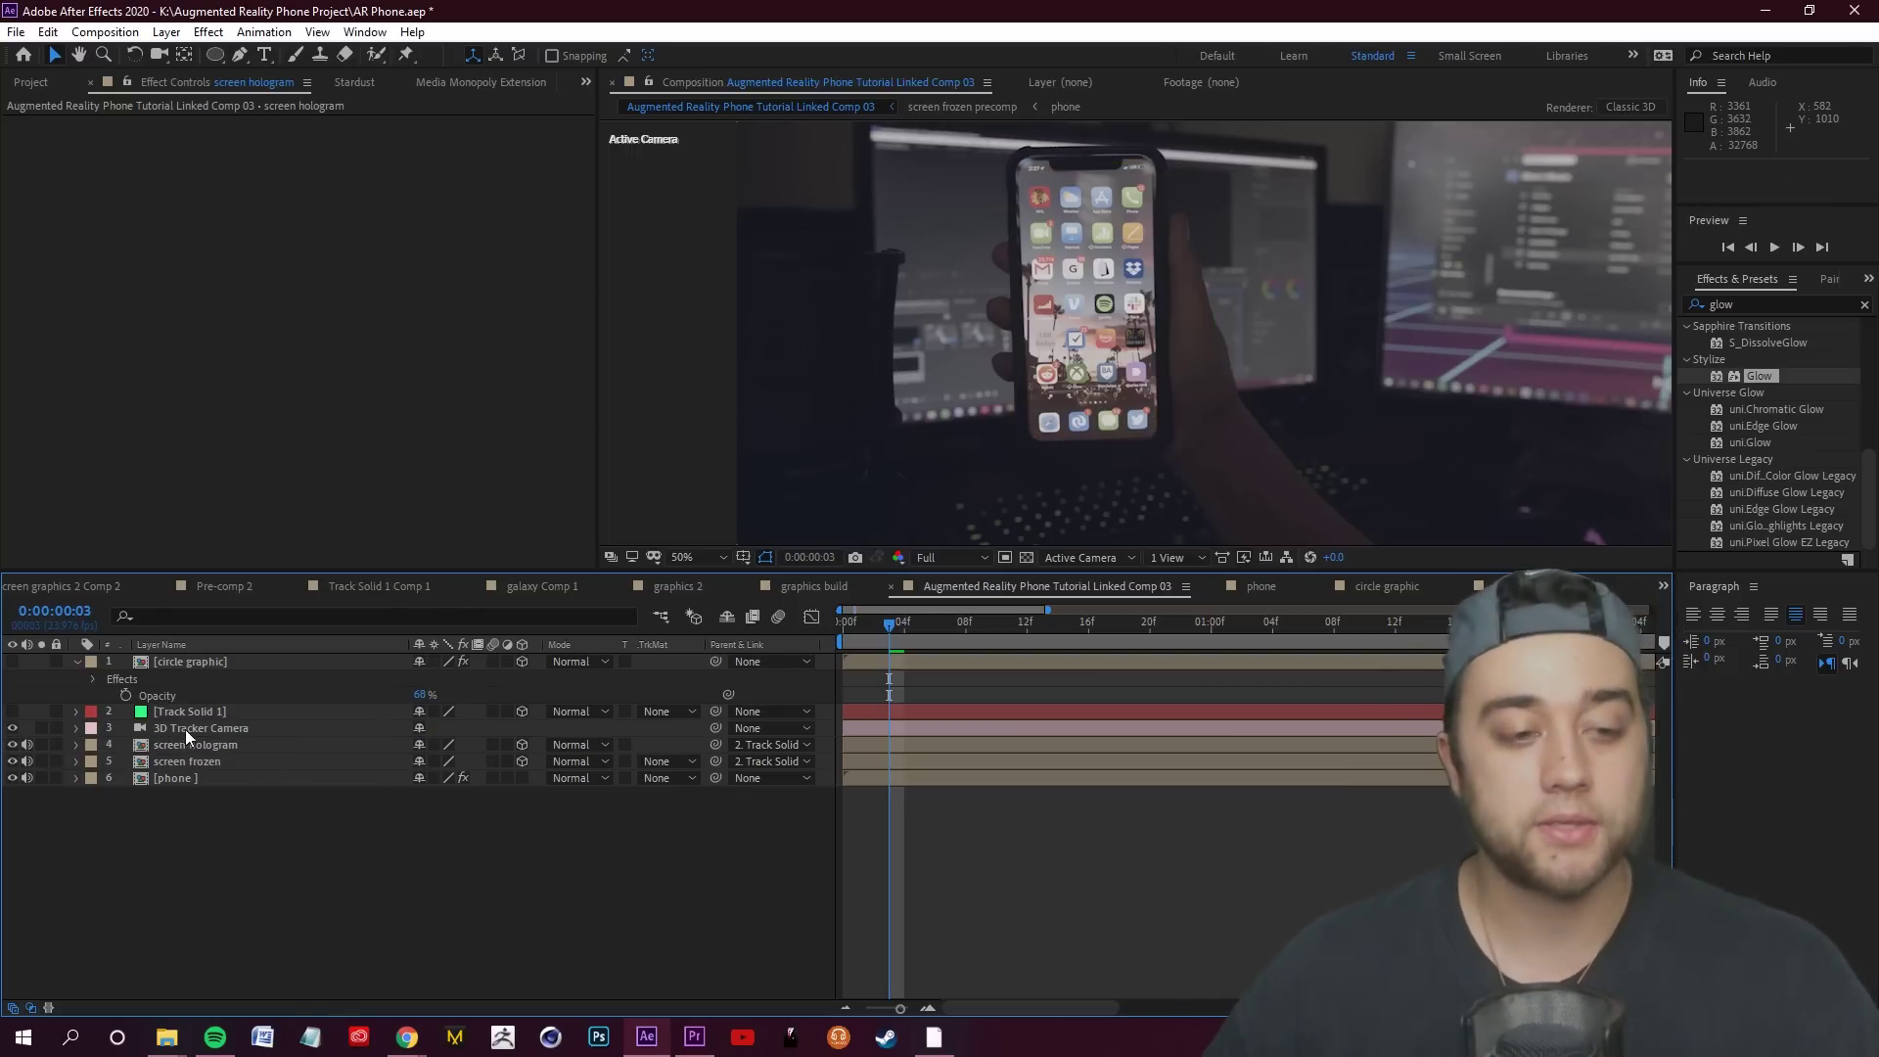
# At 0:00:02:22, move the screen hologram layer forward along its Z axis, away from the phone, and preview the offset
pyautogui.click(189, 742)
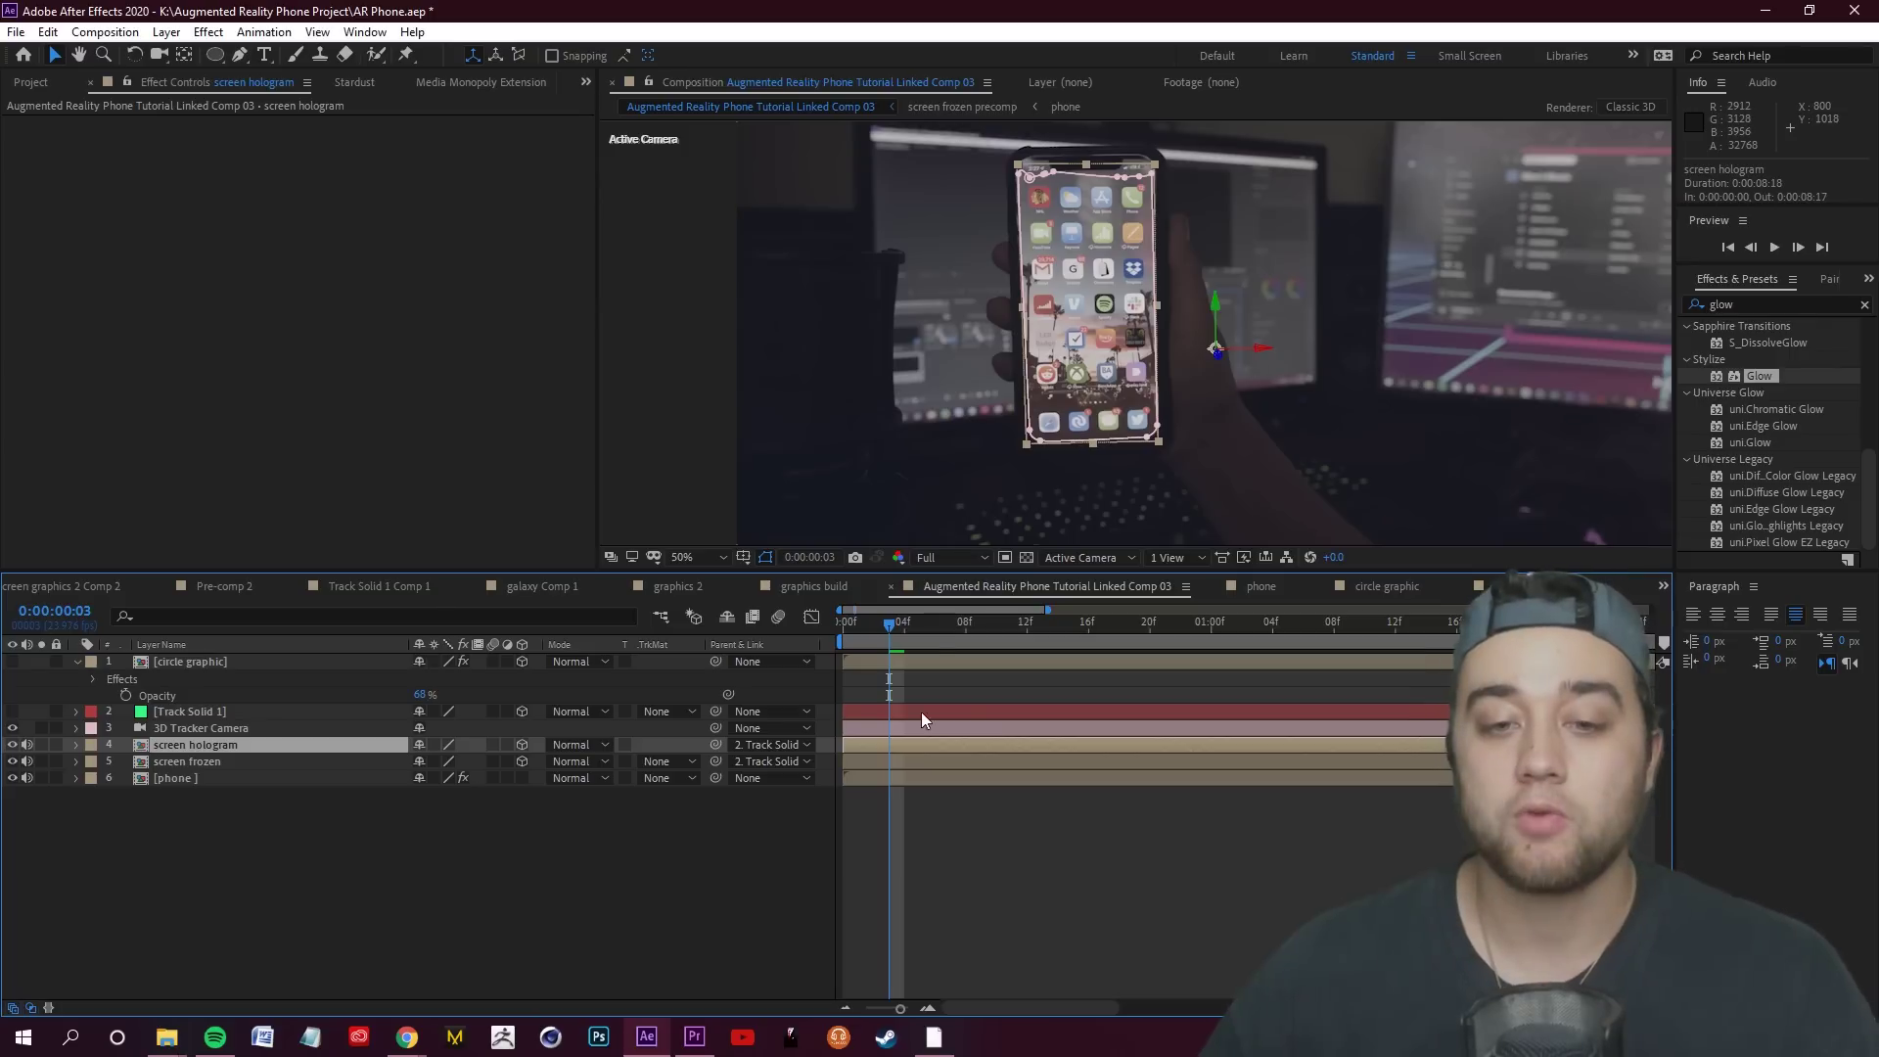
pyautogui.moveTo(901, 622); pyautogui.dragTo(1340, 702)
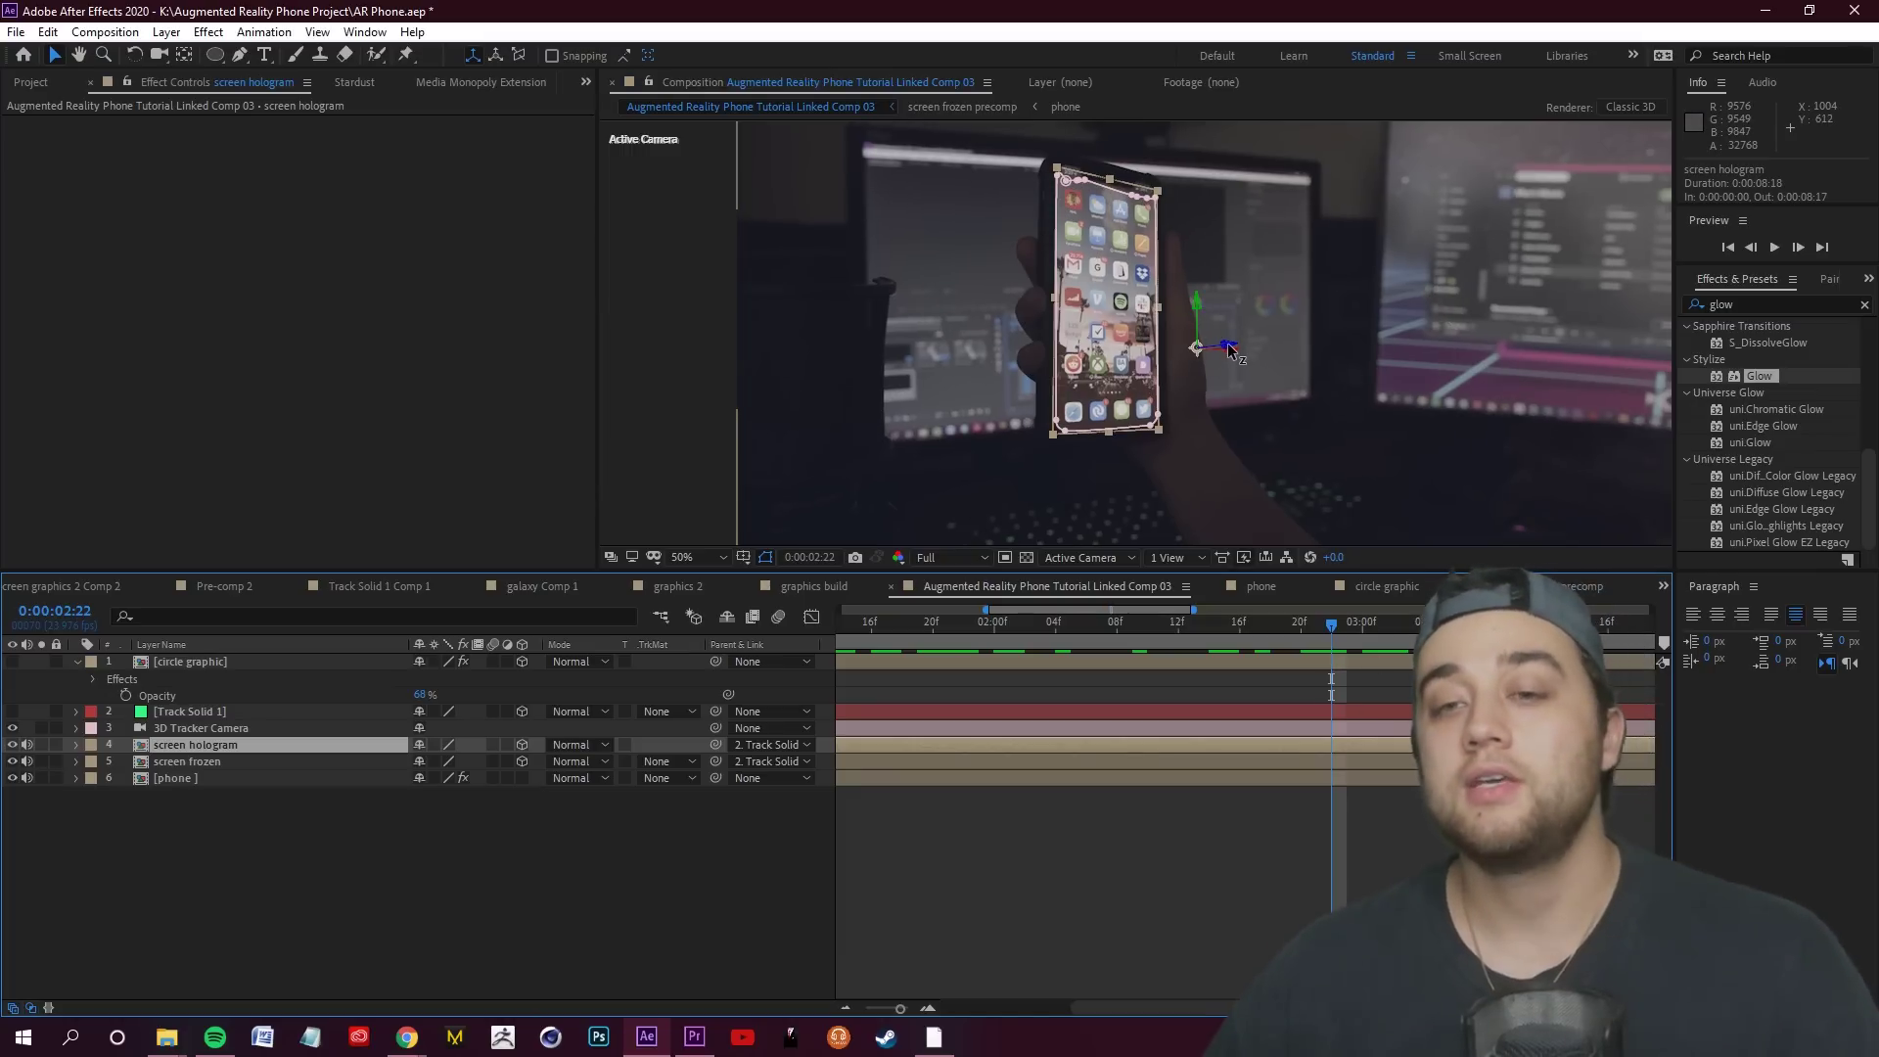
pyautogui.moveTo(1230, 346); pyautogui.dragTo(1577, 342)
pyautogui.click(1352, 702)
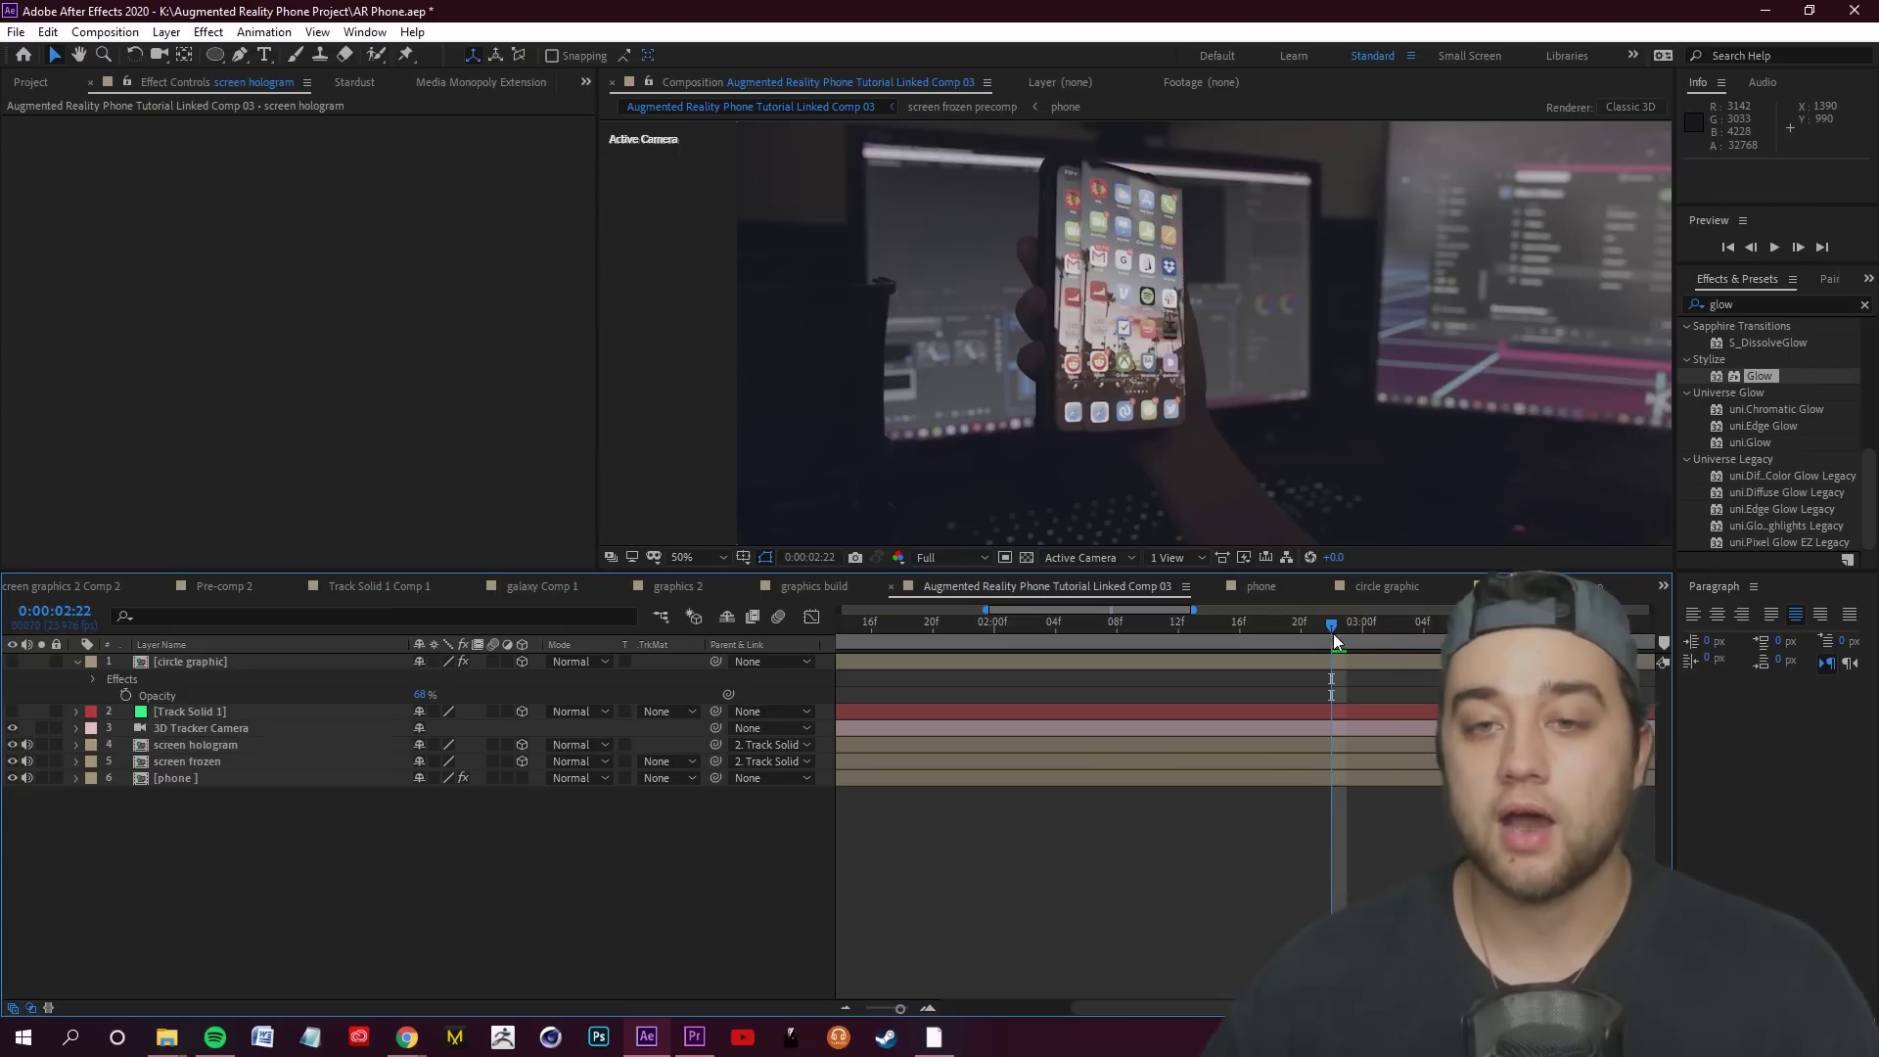
pyautogui.press('space')
pyautogui.click(1171, 649)
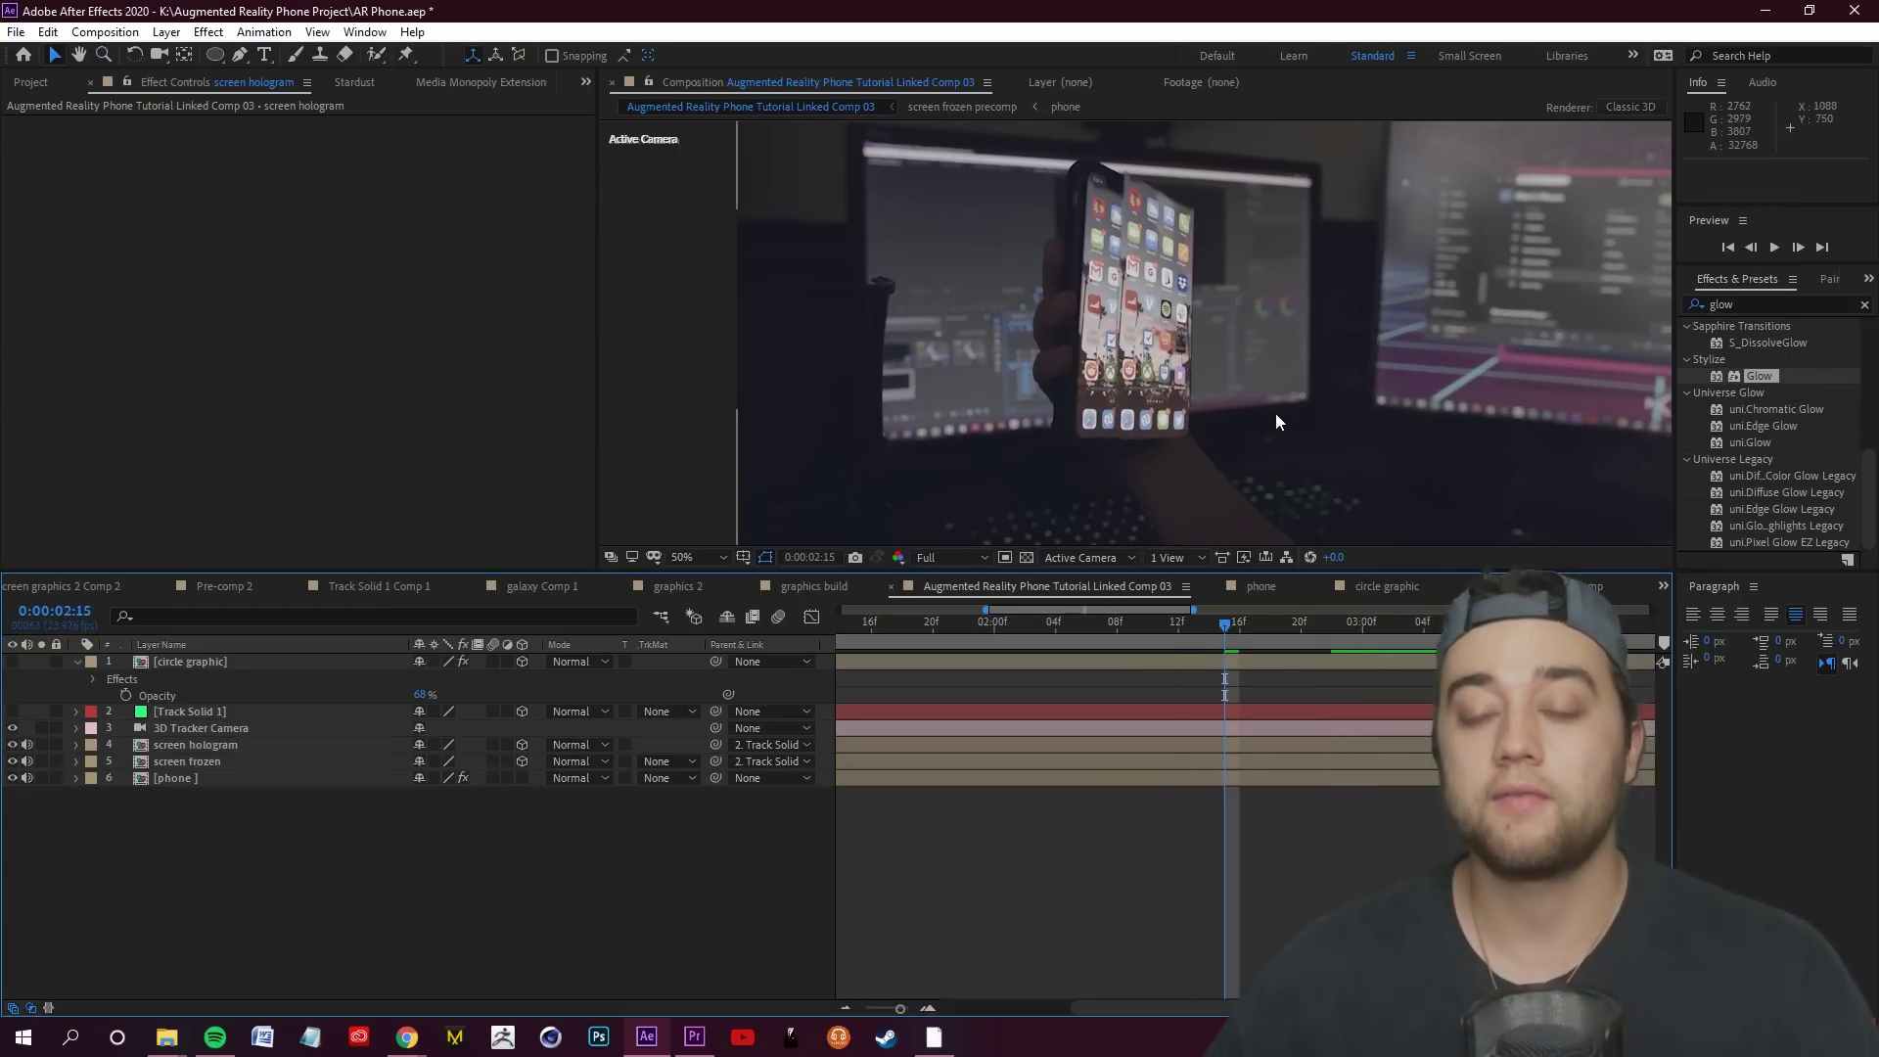
# Set the screen hologram layer's opacity to 72%
pyautogui.click(200, 746)
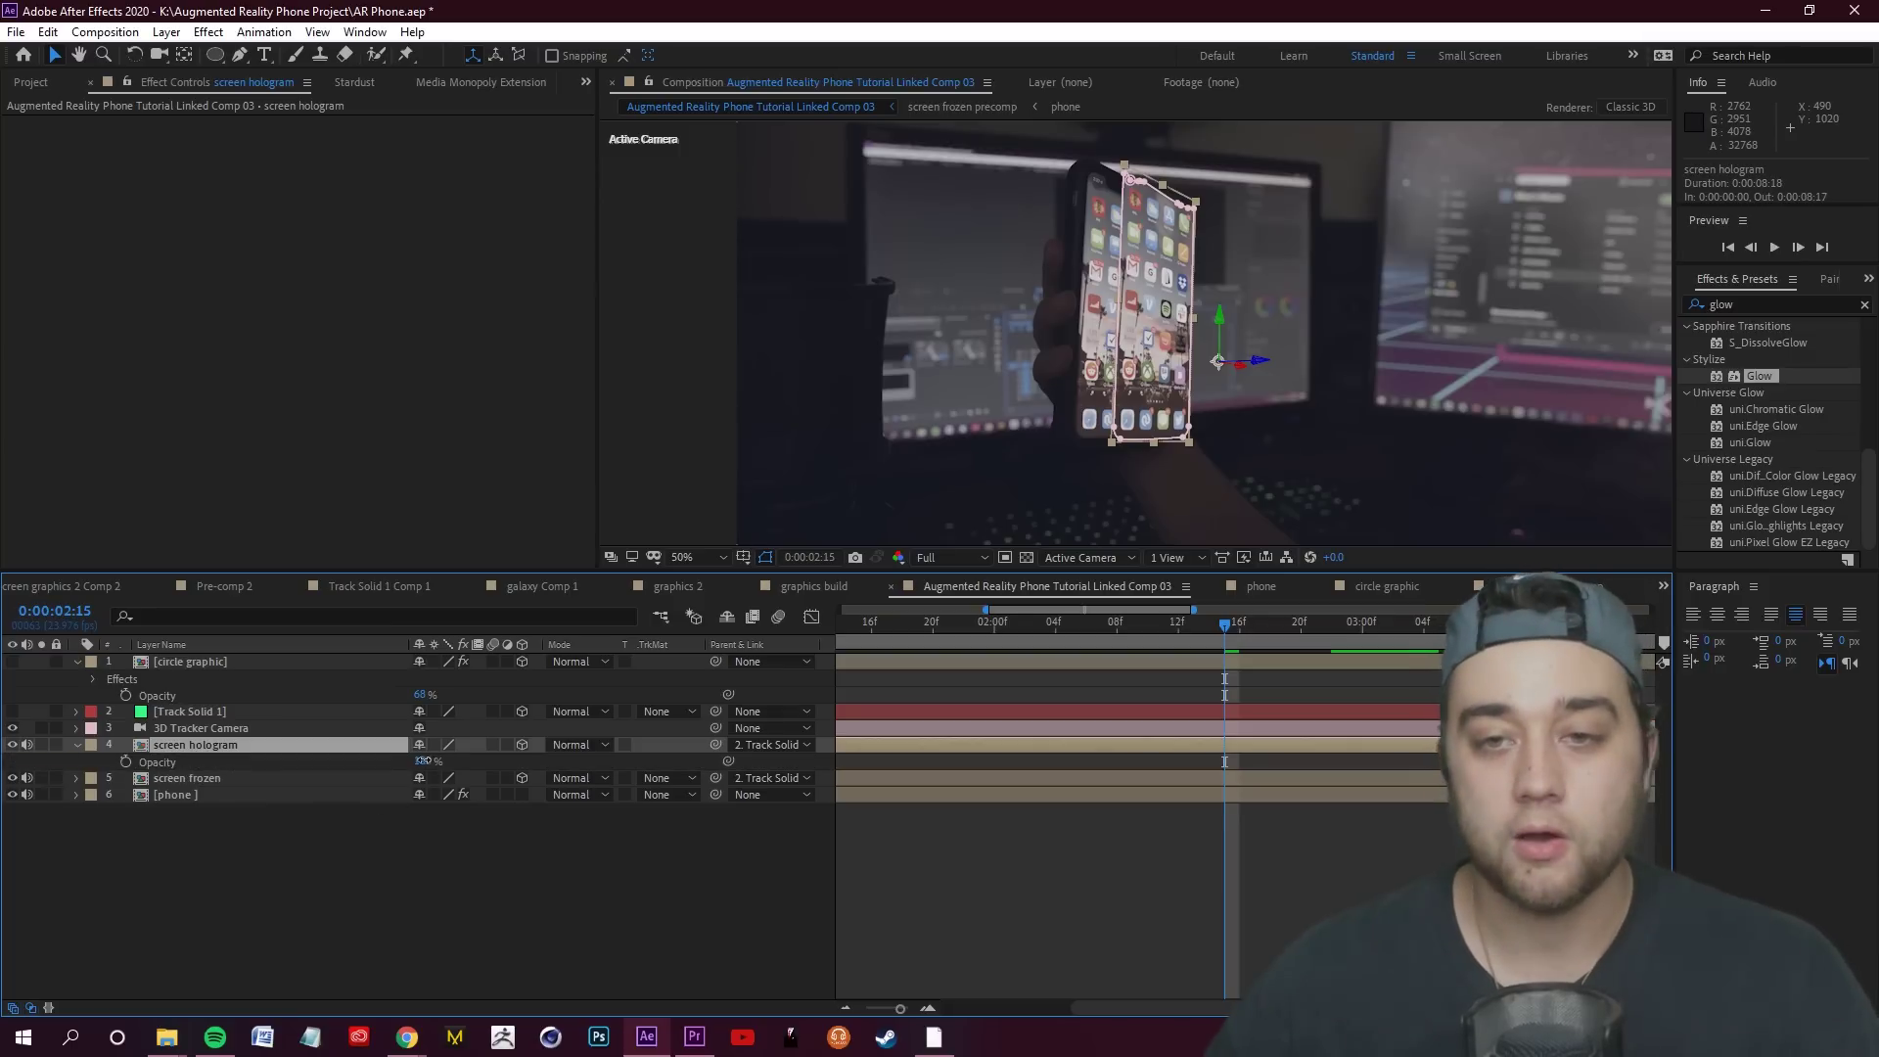
pyautogui.press('t')
pyautogui.moveTo(408, 761)
pyautogui.mouseDown()
pyautogui.moveTo(431, 761)
pyautogui.moveTo(381, 761)
pyautogui.mouseUp()
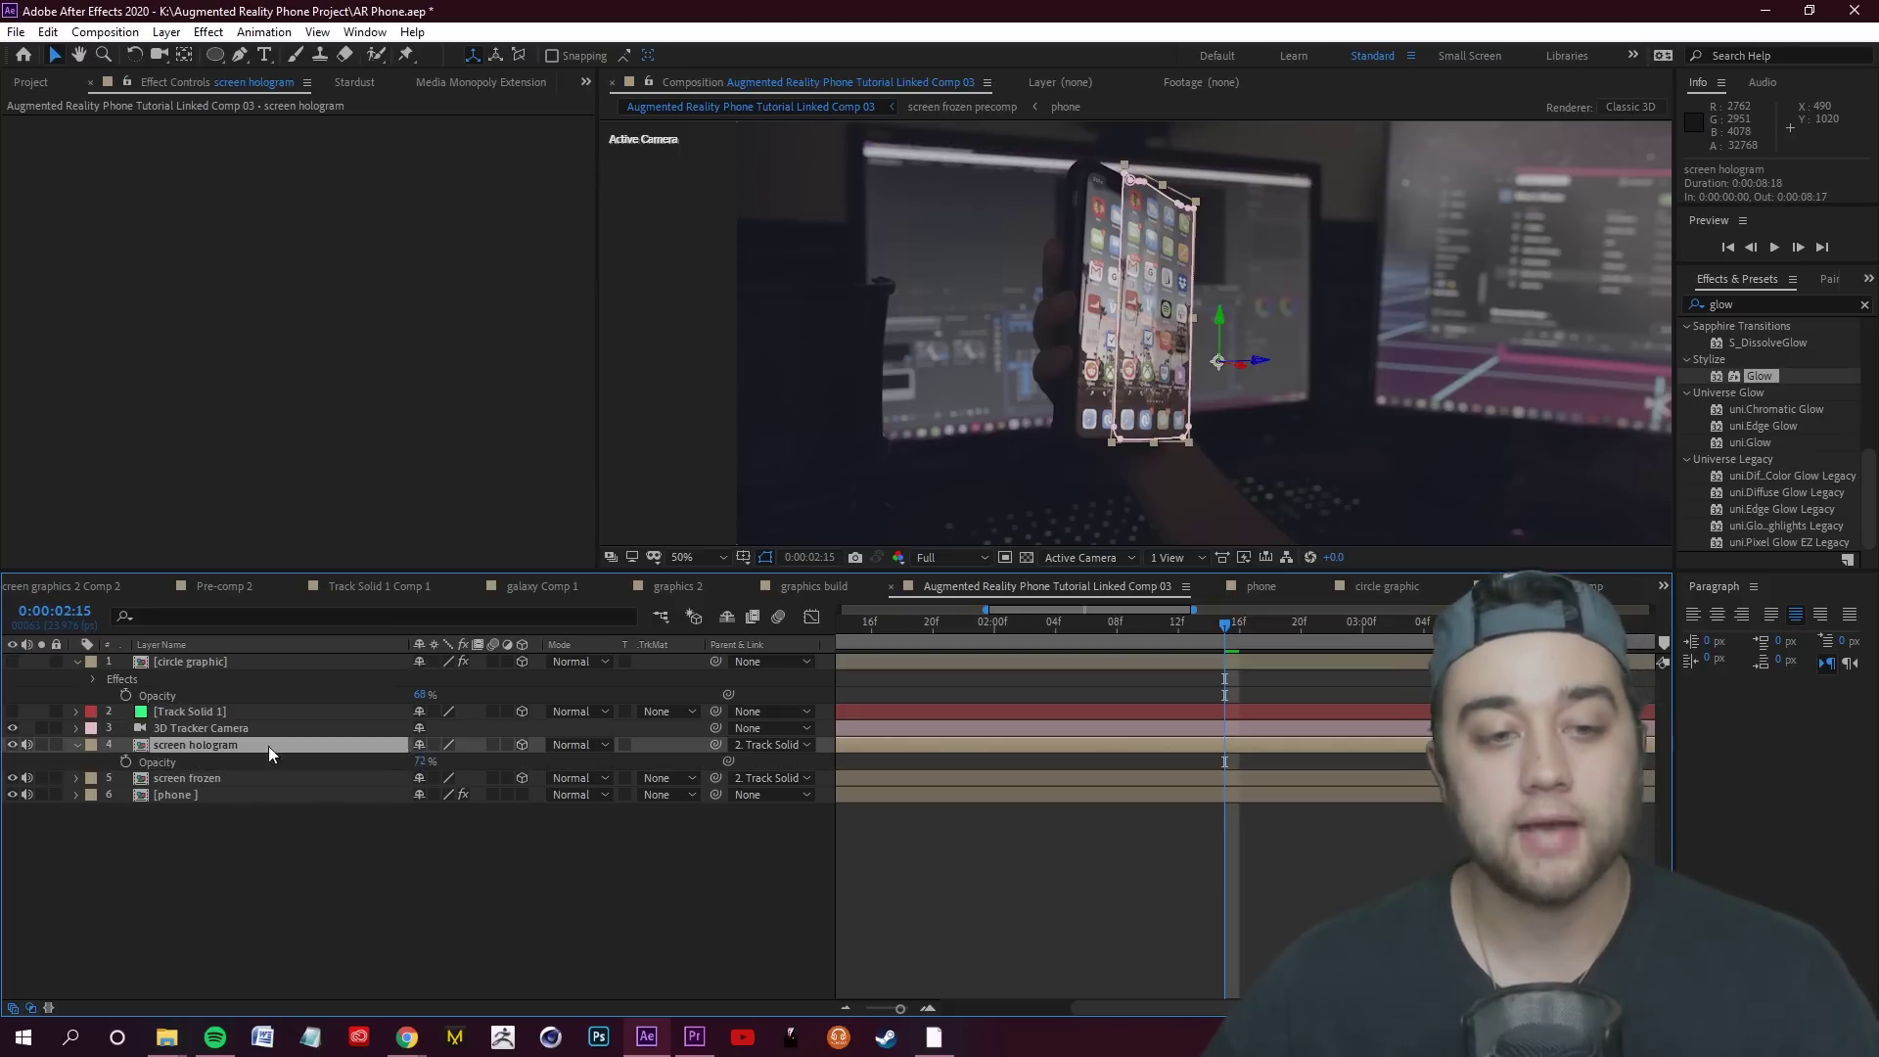
# Set the screen hologram layer's blend mode to Hard Light and apply the Glow effect to it
pyautogui.click(576, 746)
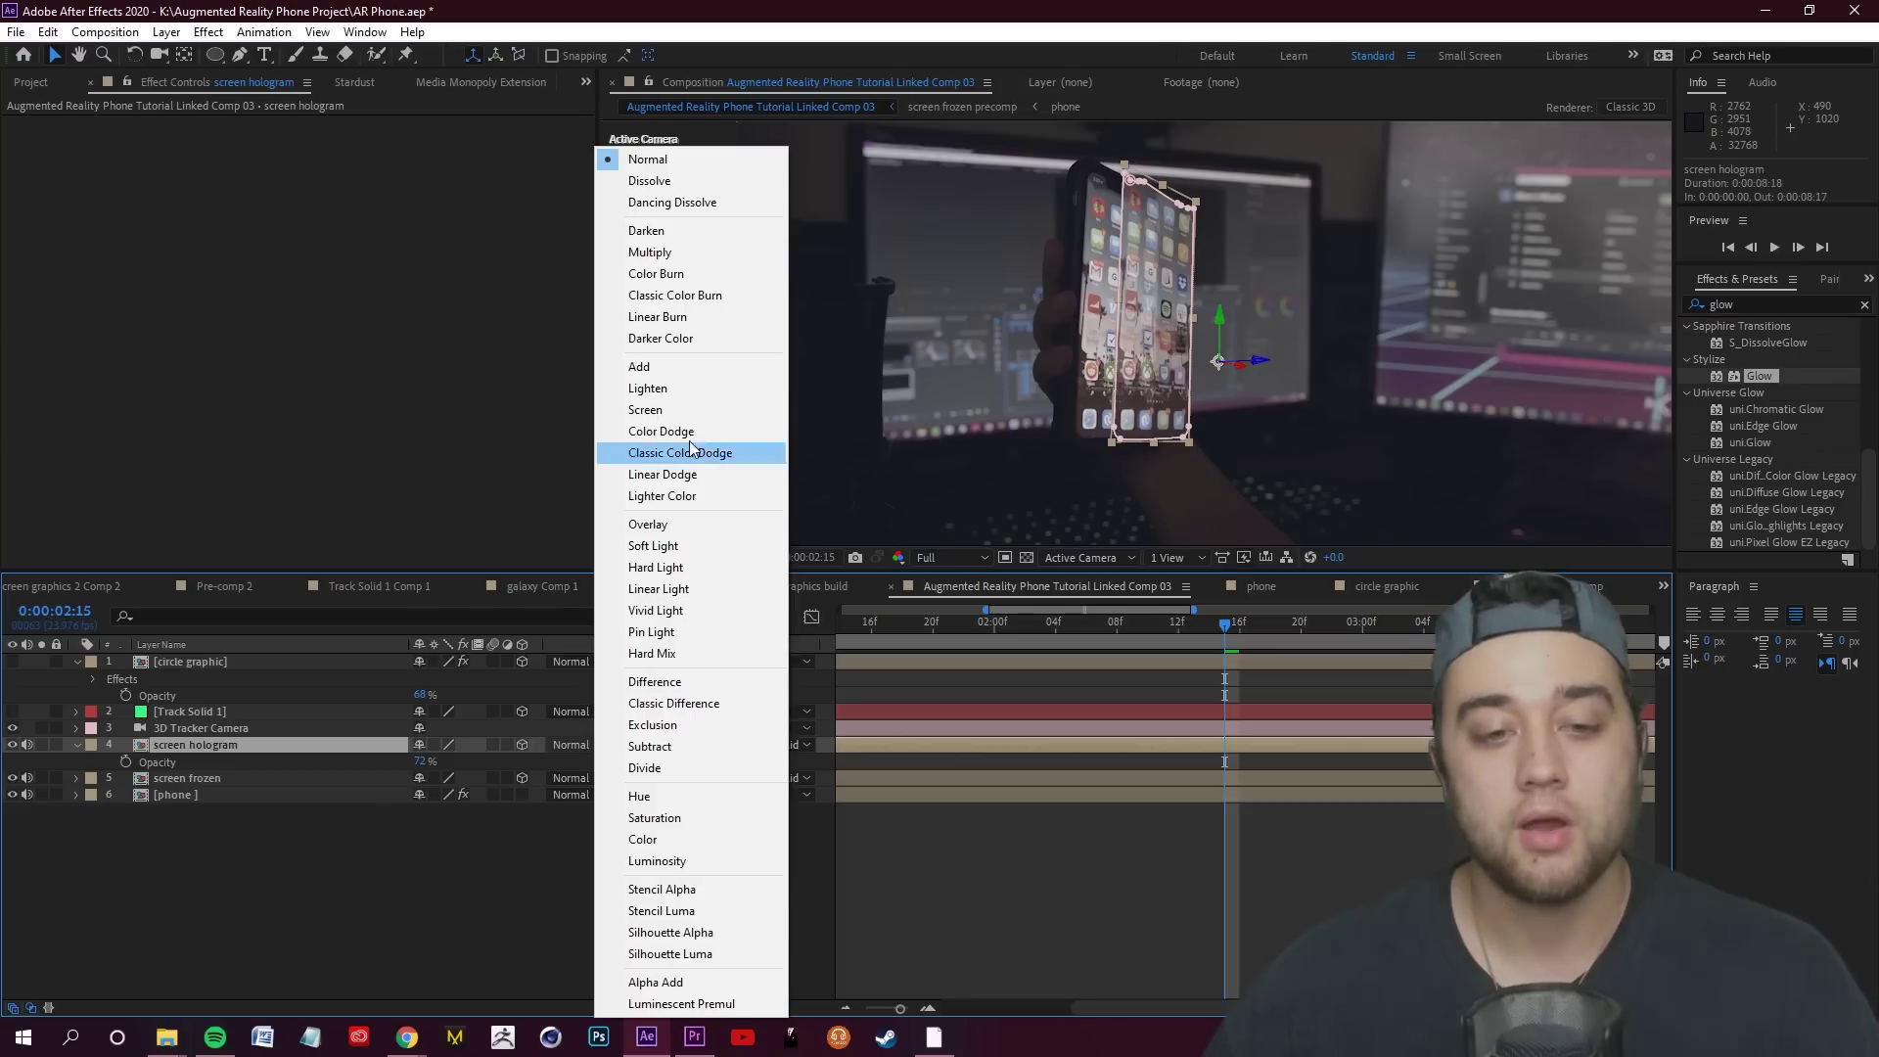
pyautogui.click(675, 545)
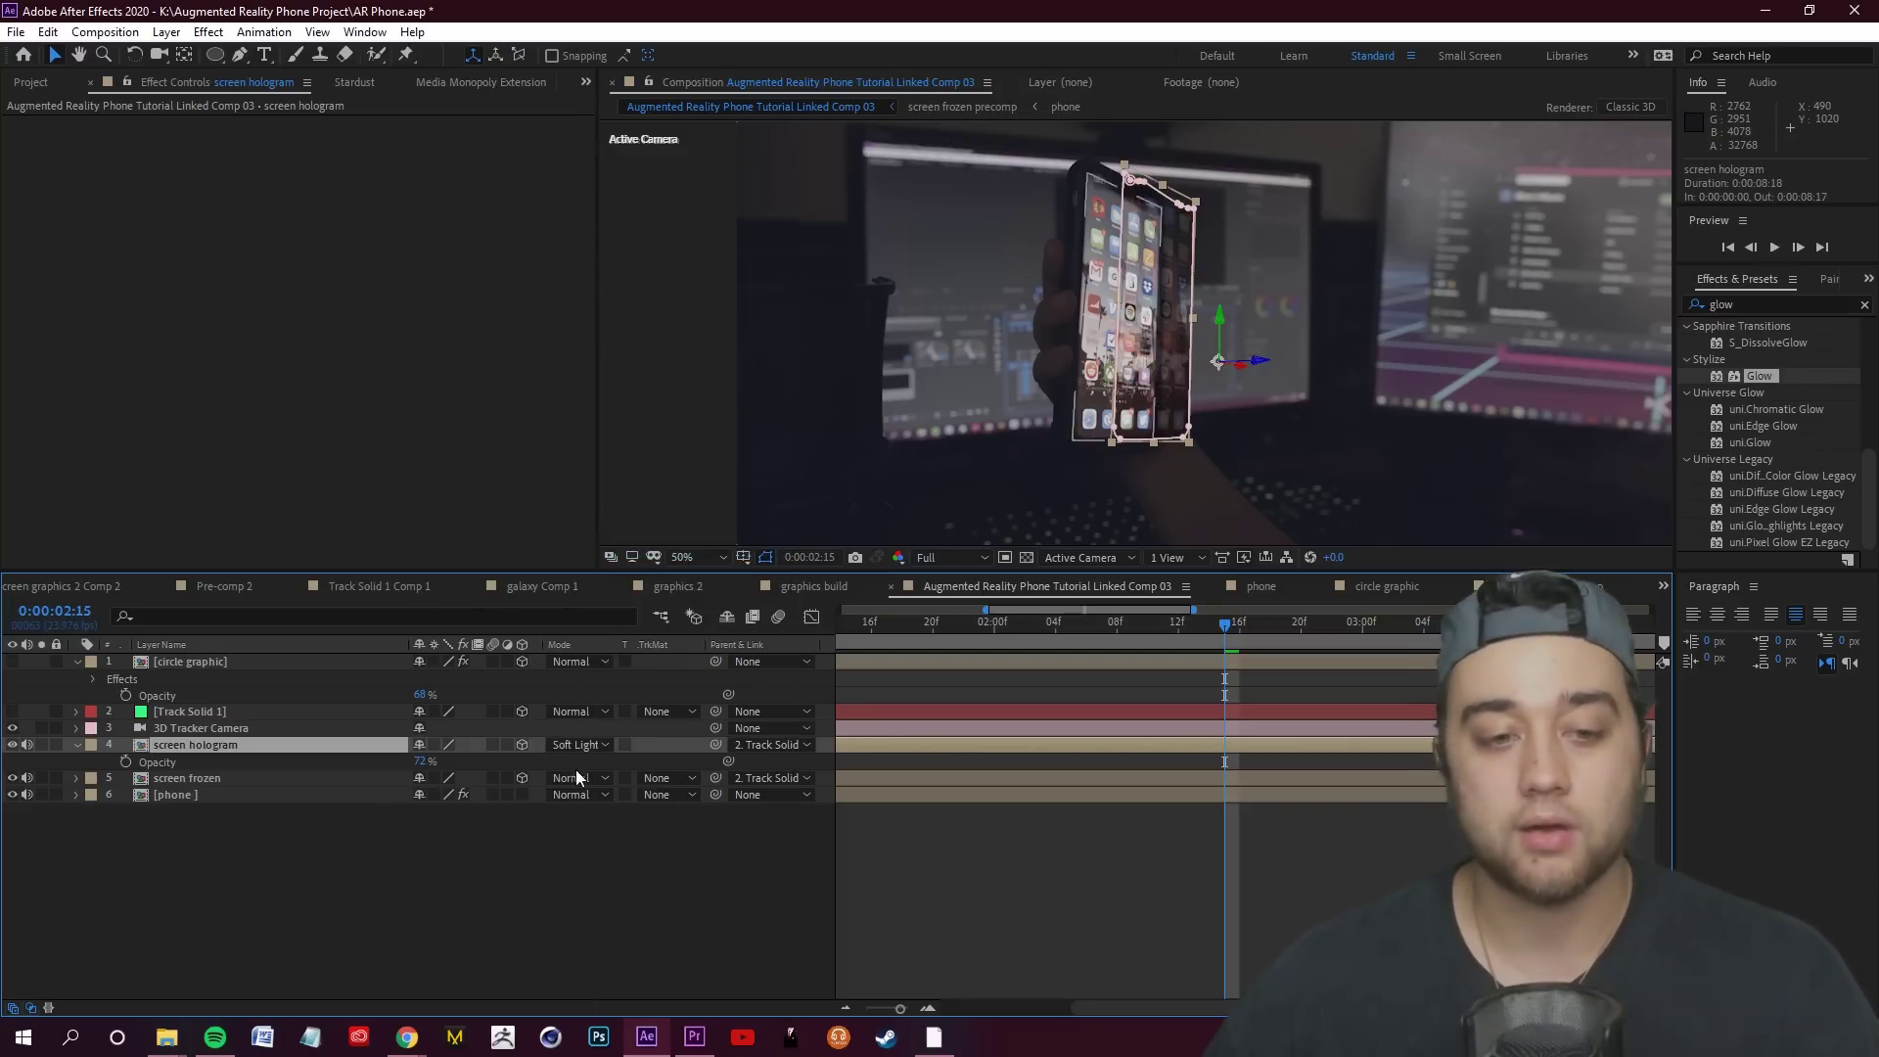
pyautogui.click(577, 745)
pyautogui.click(699, 567)
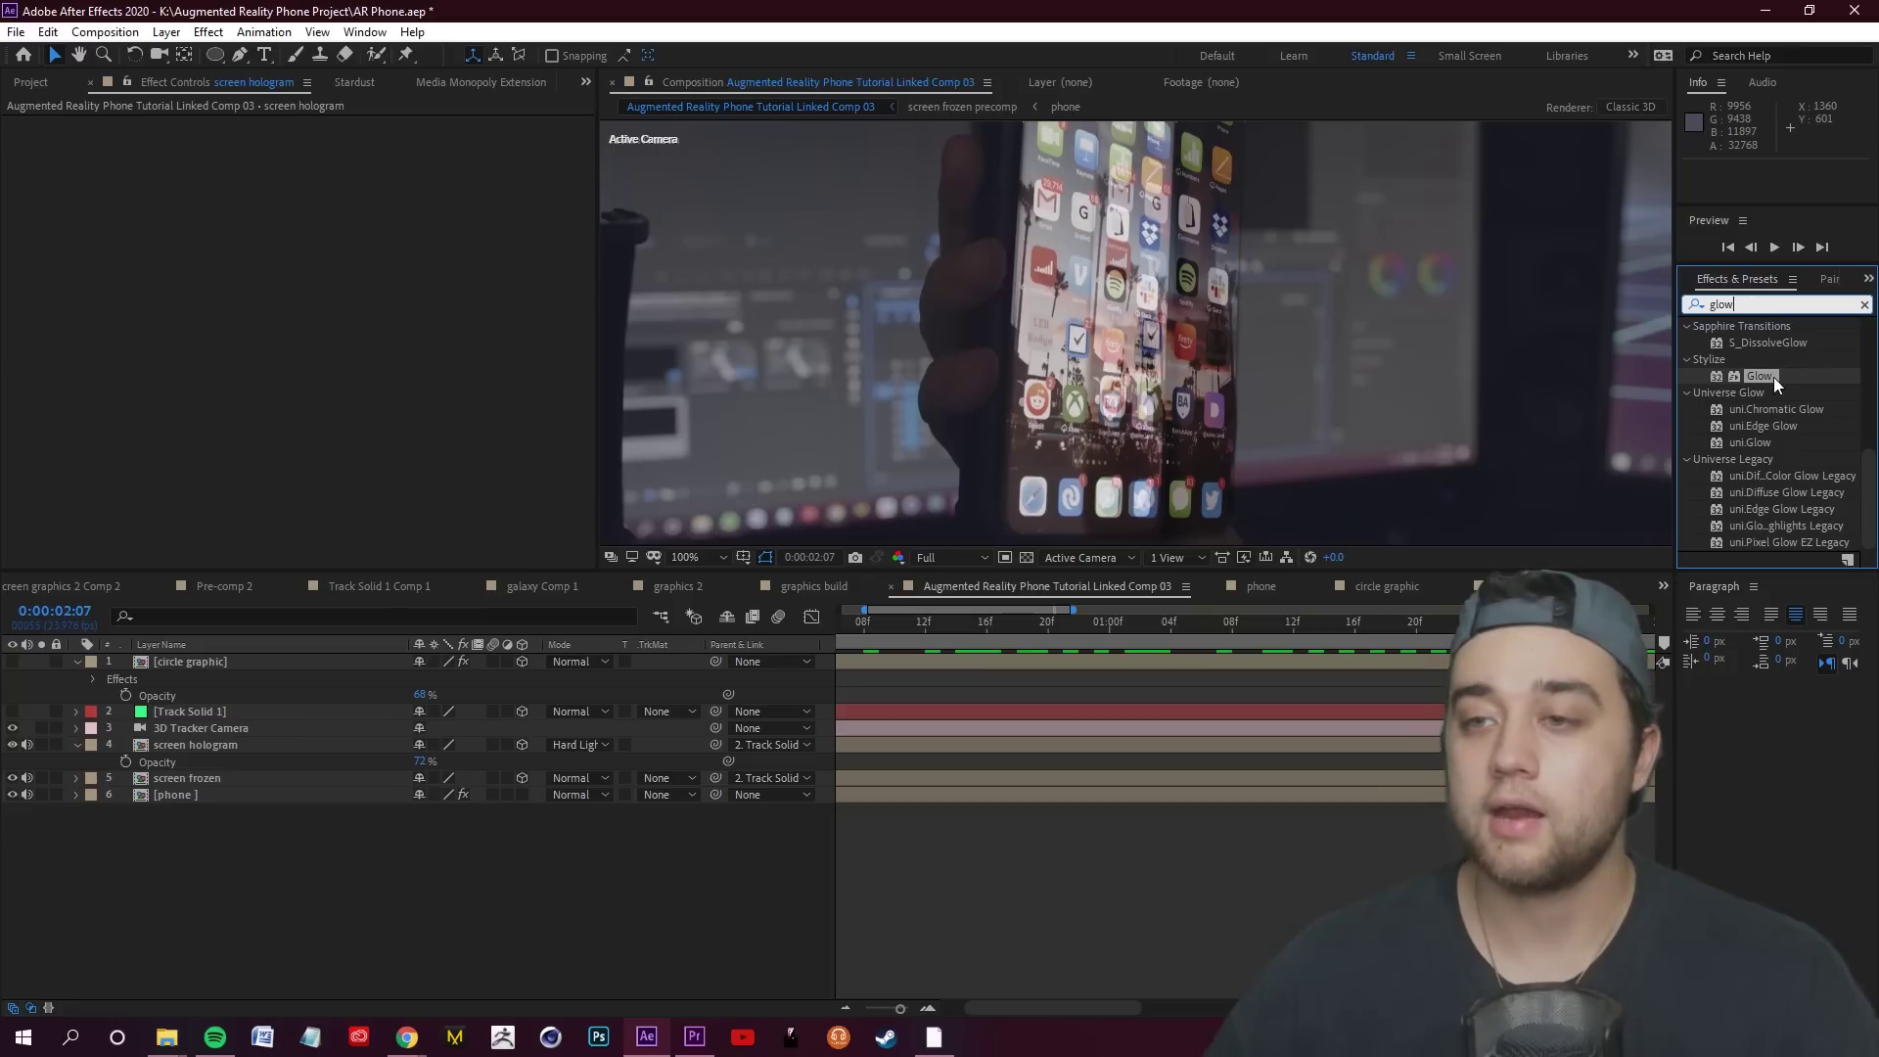
pyautogui.moveTo(1775, 383); pyautogui.dragTo(198, 743)
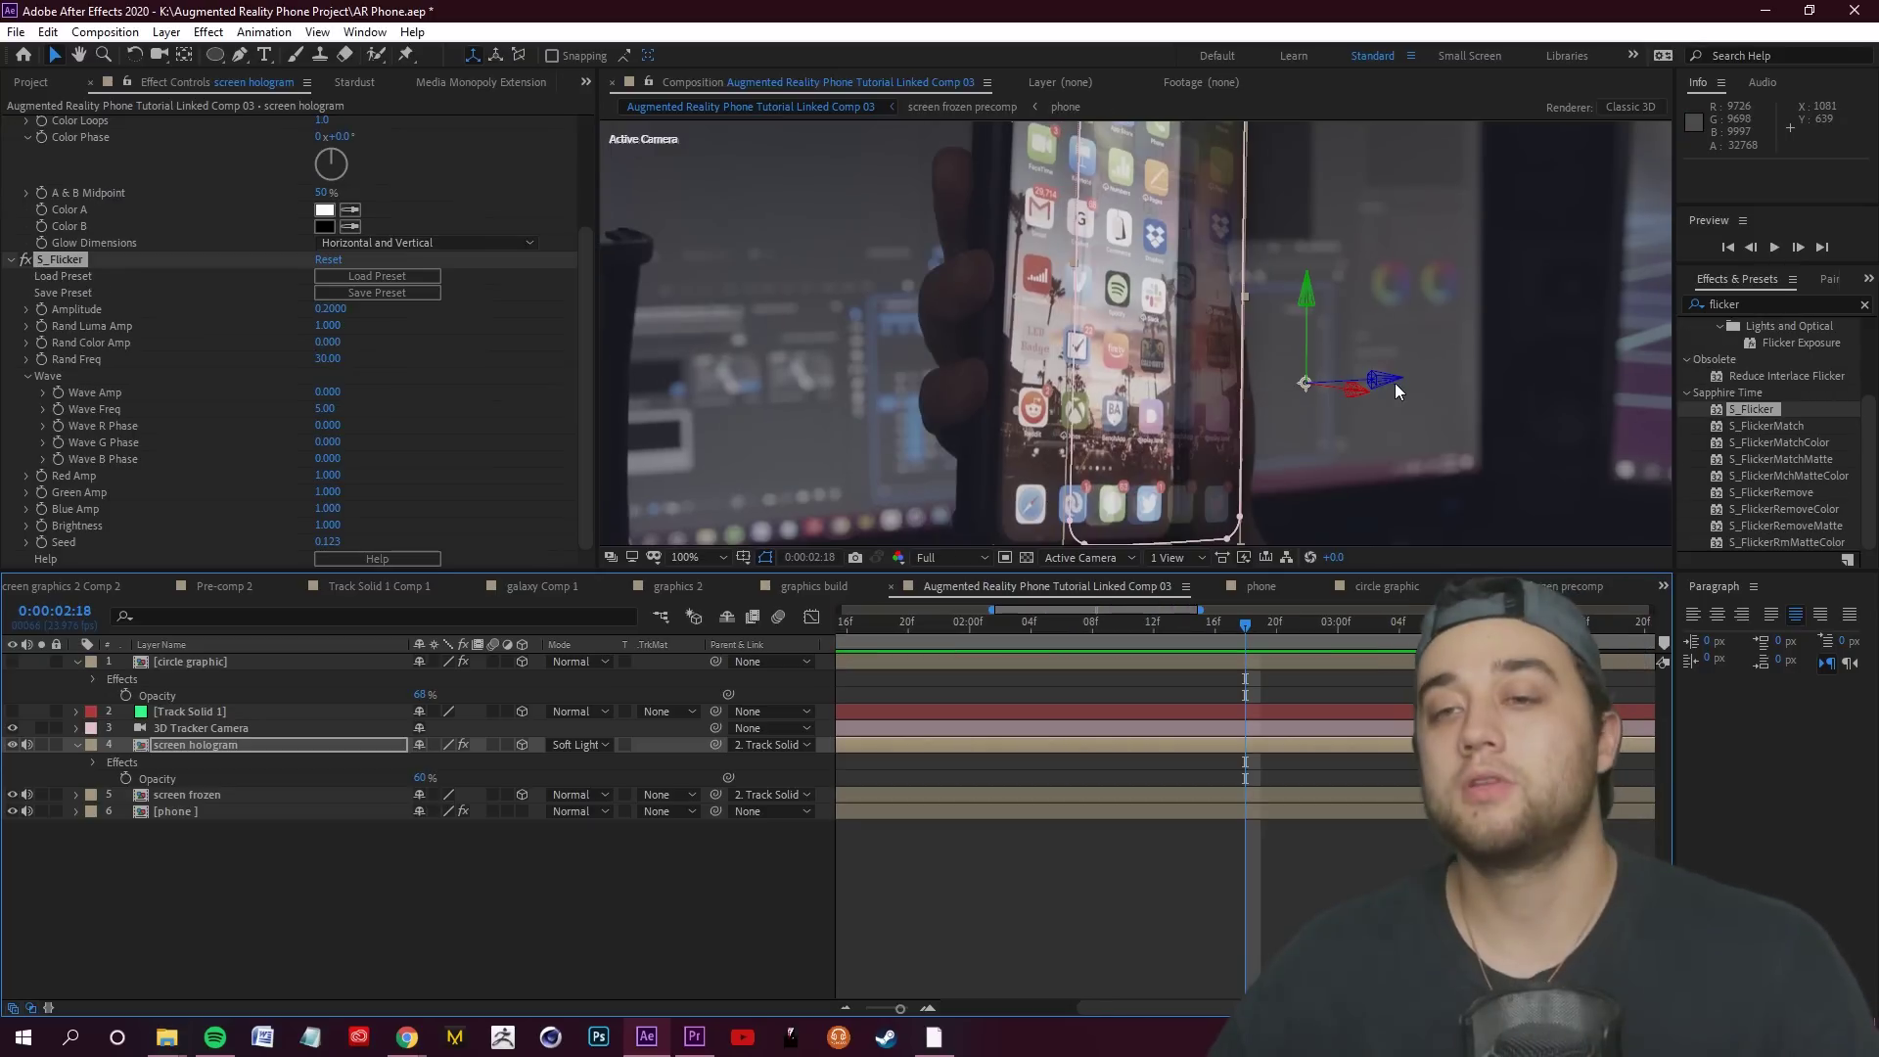
# Review the hologram overlay on the phone at several points in time and in close-up
pyautogui.moveTo(1573, 411); pyautogui.dragTo(1479, 521)
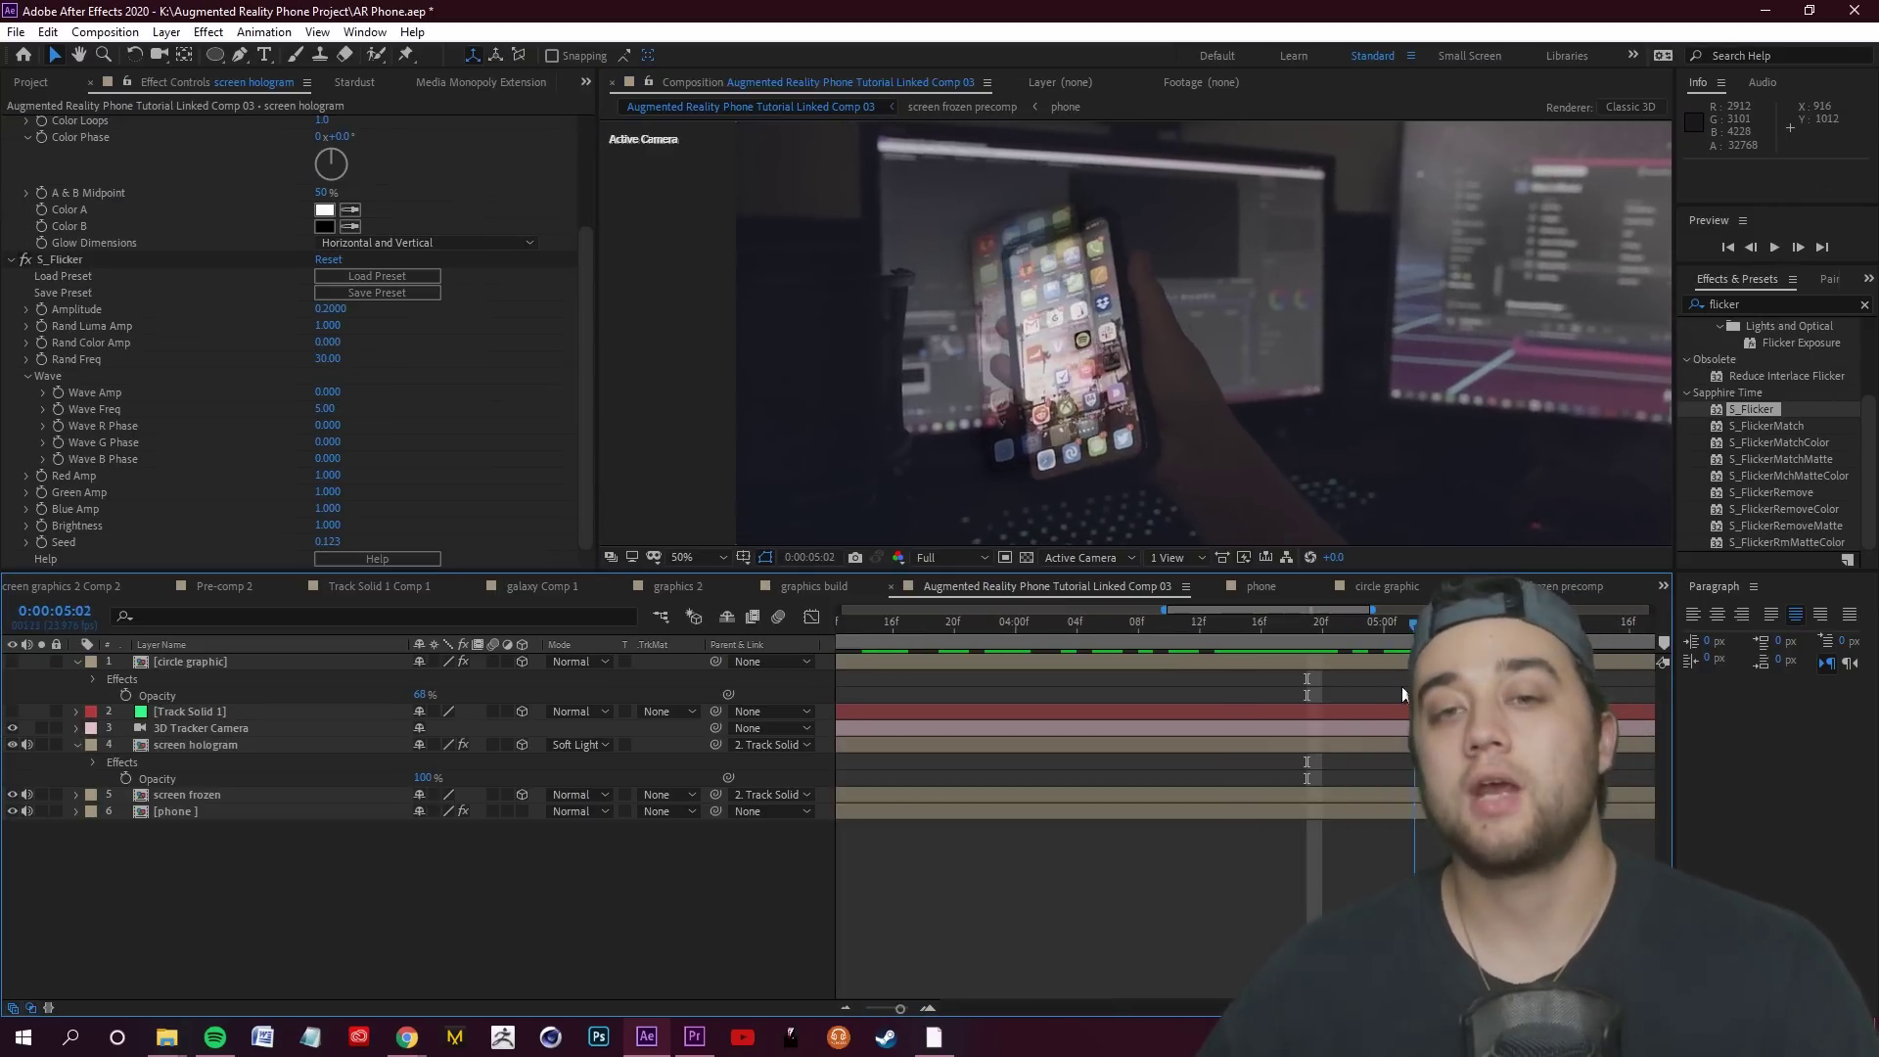
pyautogui.moveTo(1388, 691); pyautogui.dragTo(986, 685)
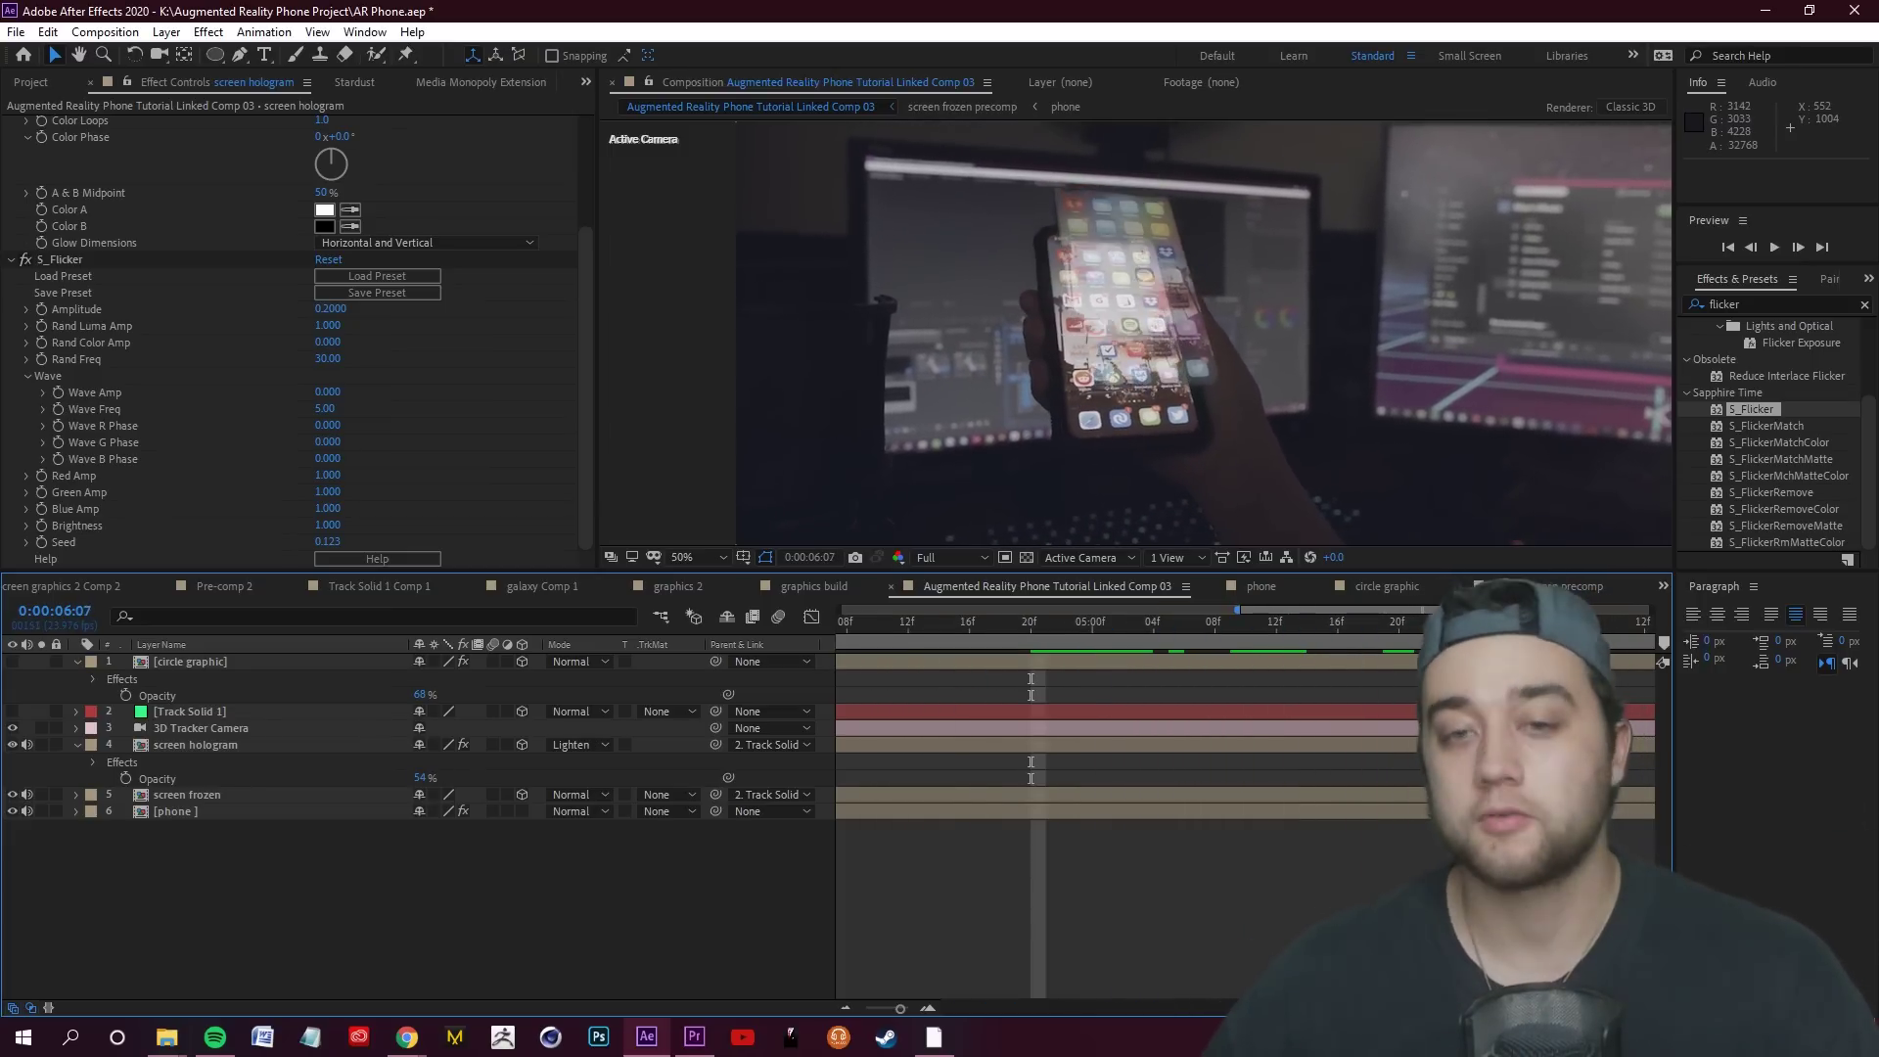
pyautogui.moveTo(1040, 685); pyautogui.dragTo(974, 689)
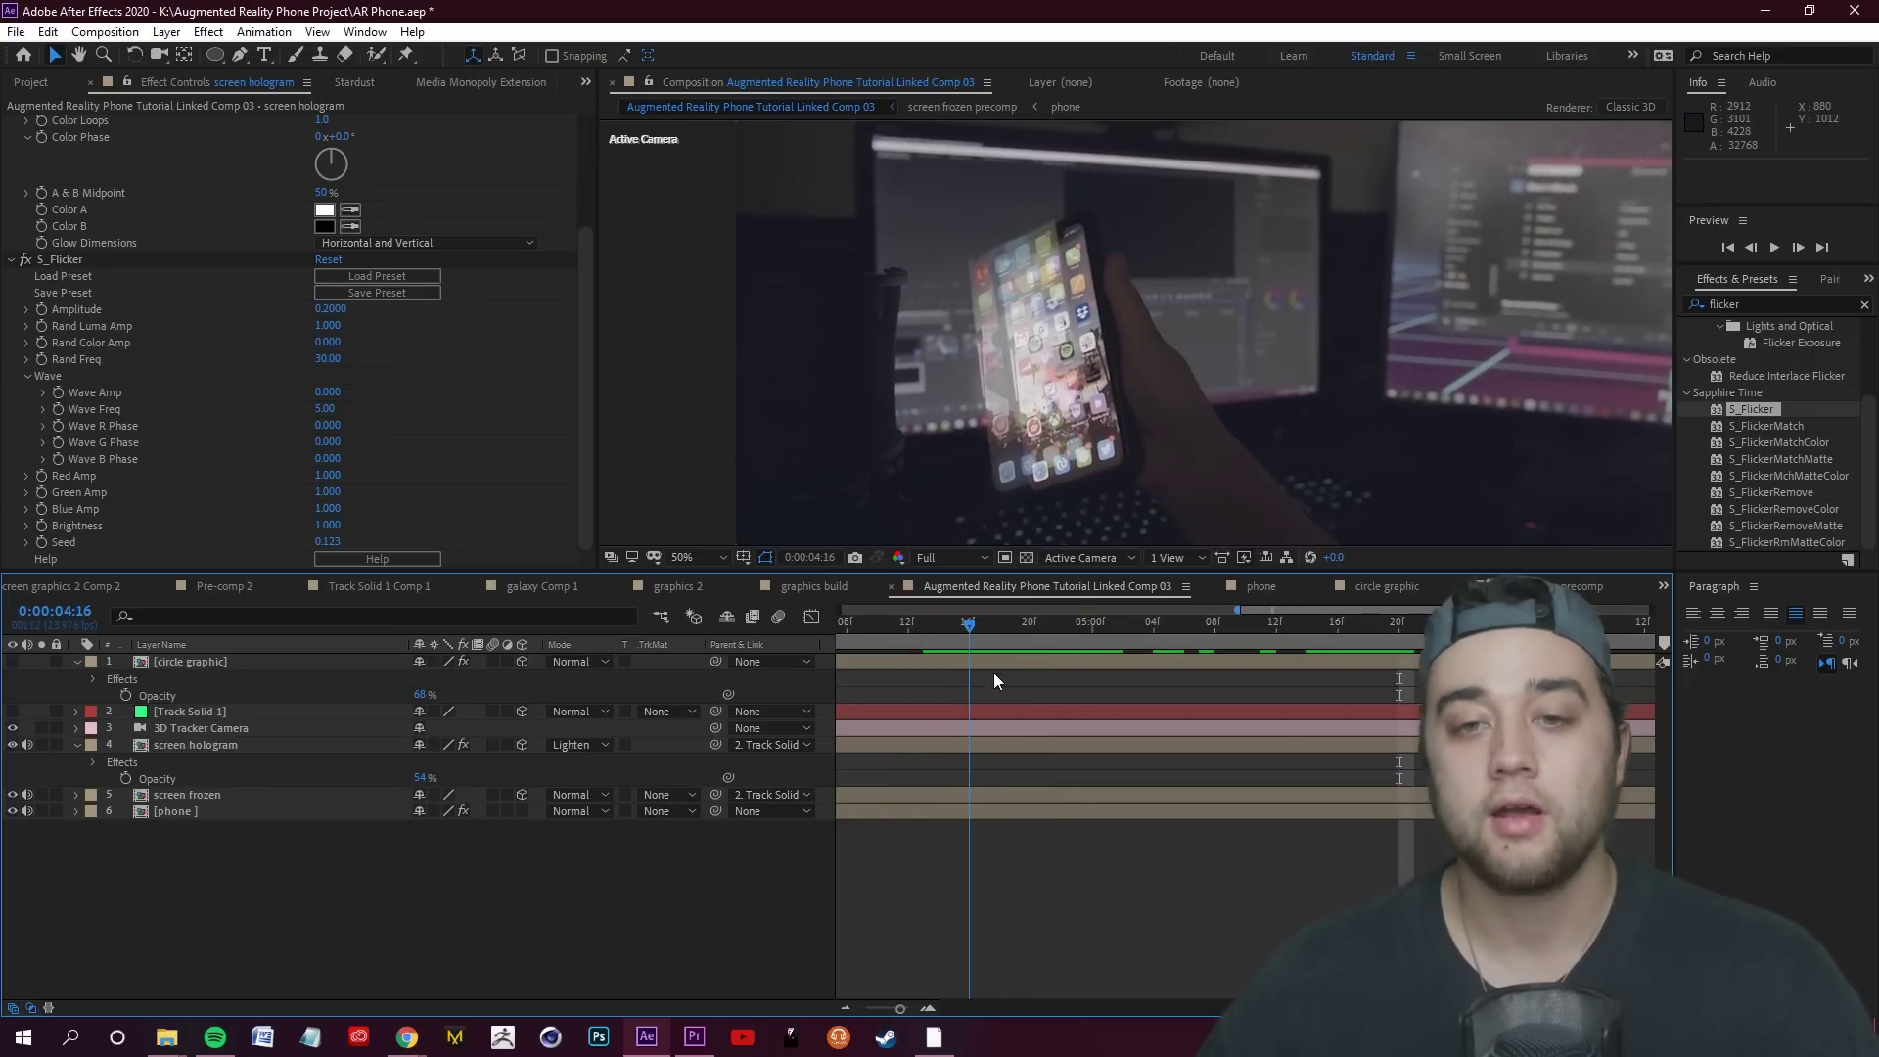
pyautogui.scroll(4, 1095, 478)
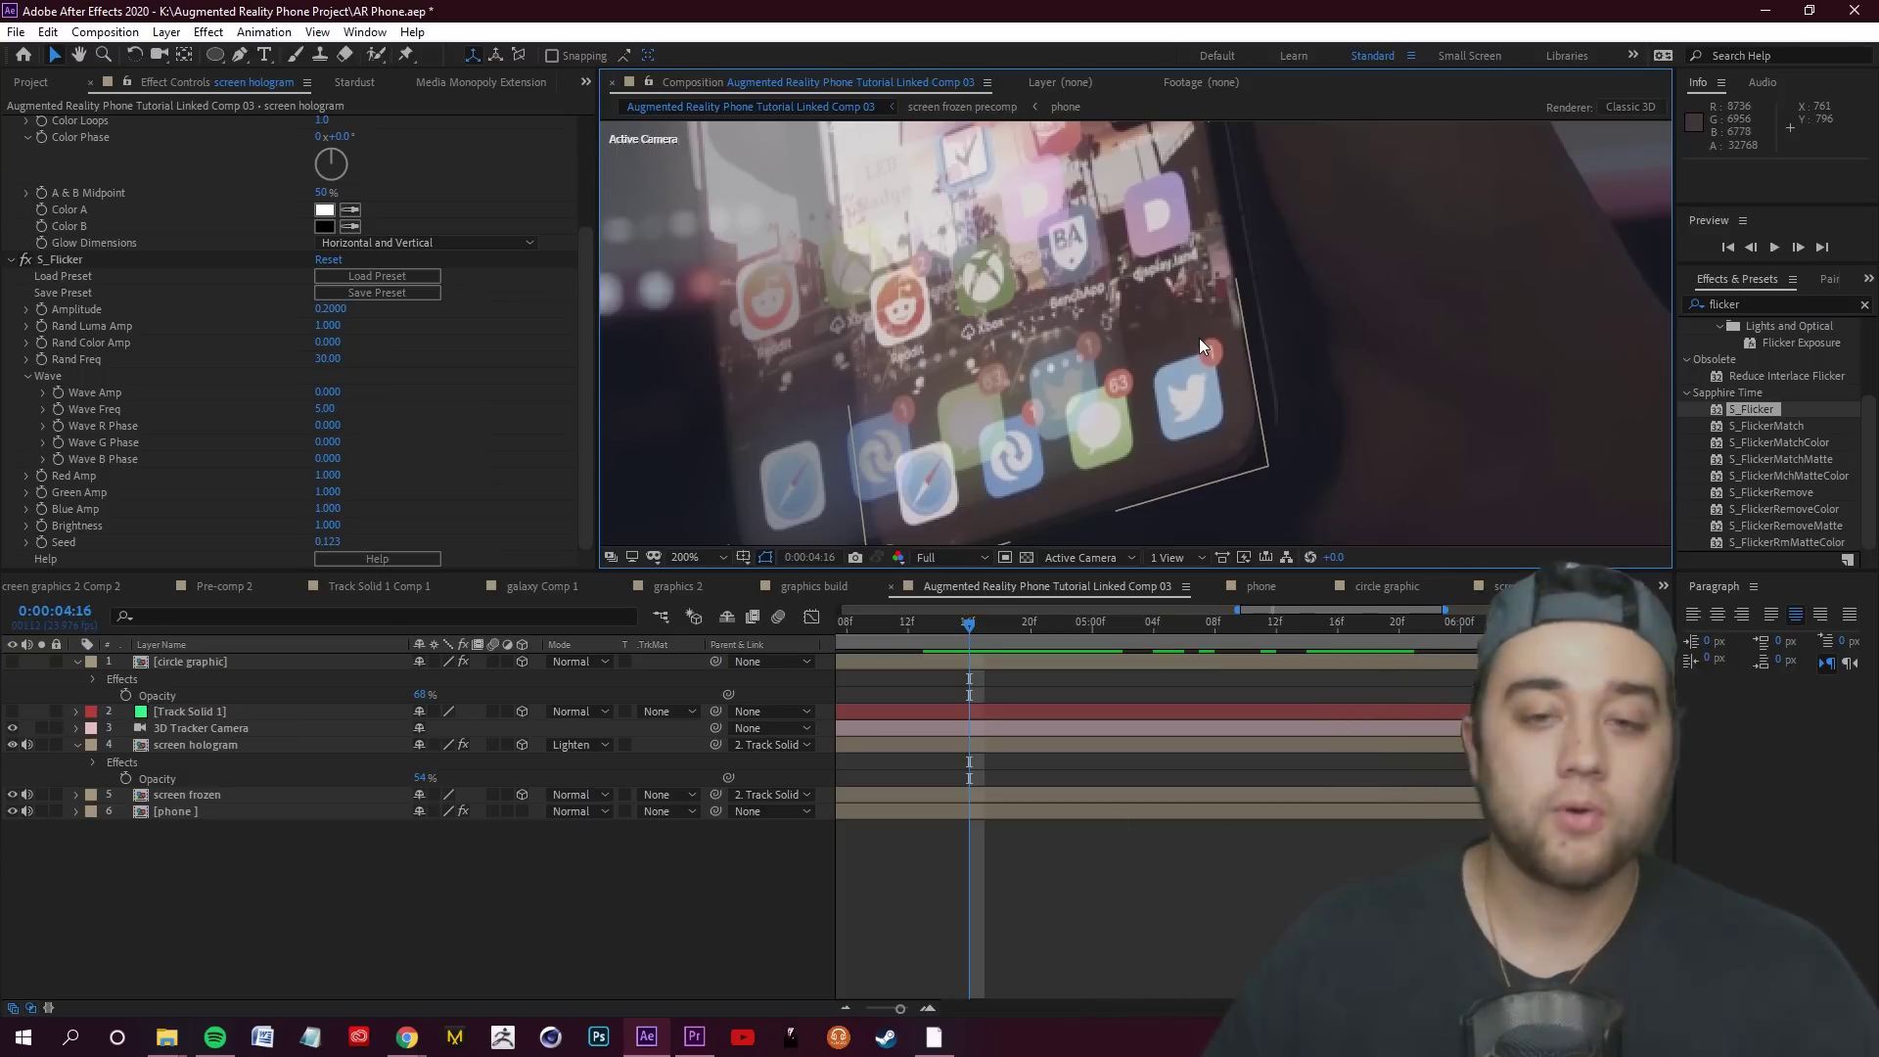
pyautogui.scroll(-1, 1200, 338)
pyautogui.moveTo(968, 654); pyautogui.dragTo(907, 666)
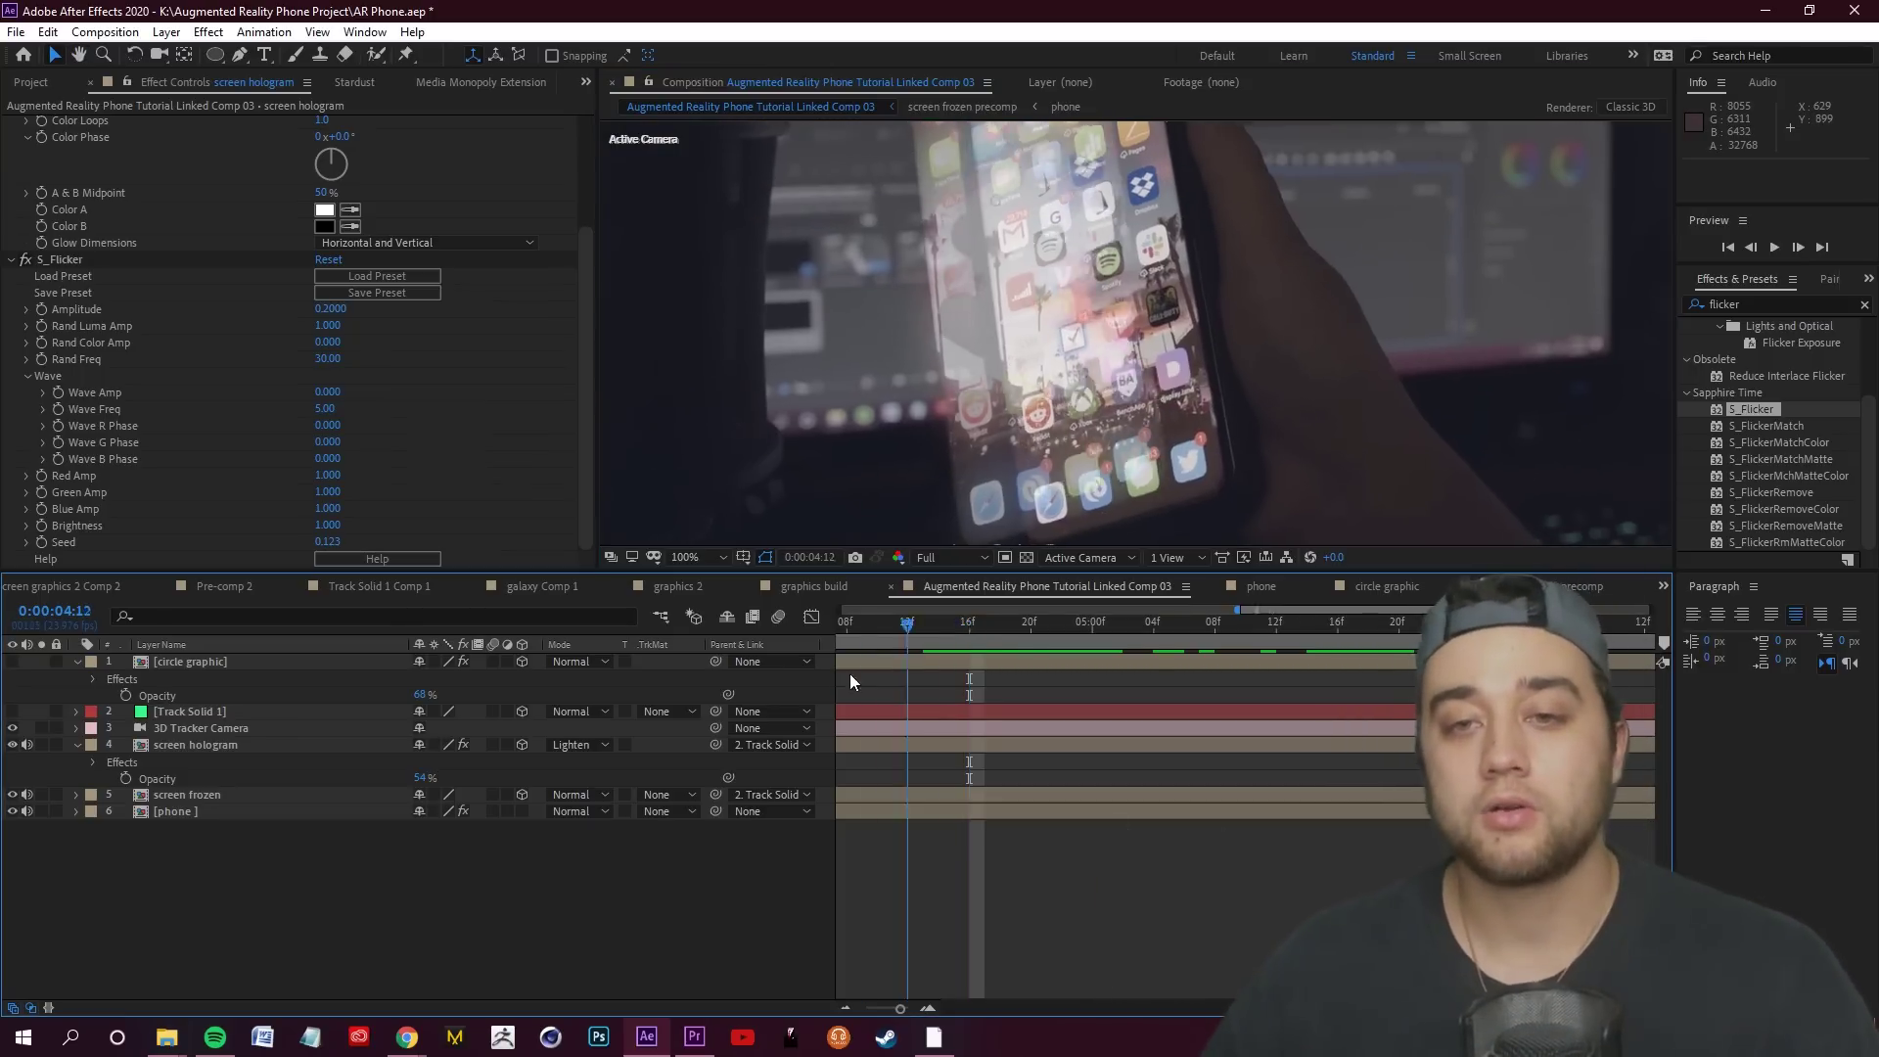
# Duplicate the screen frozen layer at the start of the composition and rename the copy "glitchy apps"
pyautogui.press('Home')
pyautogui.press(',')
pyautogui.click(233, 796)
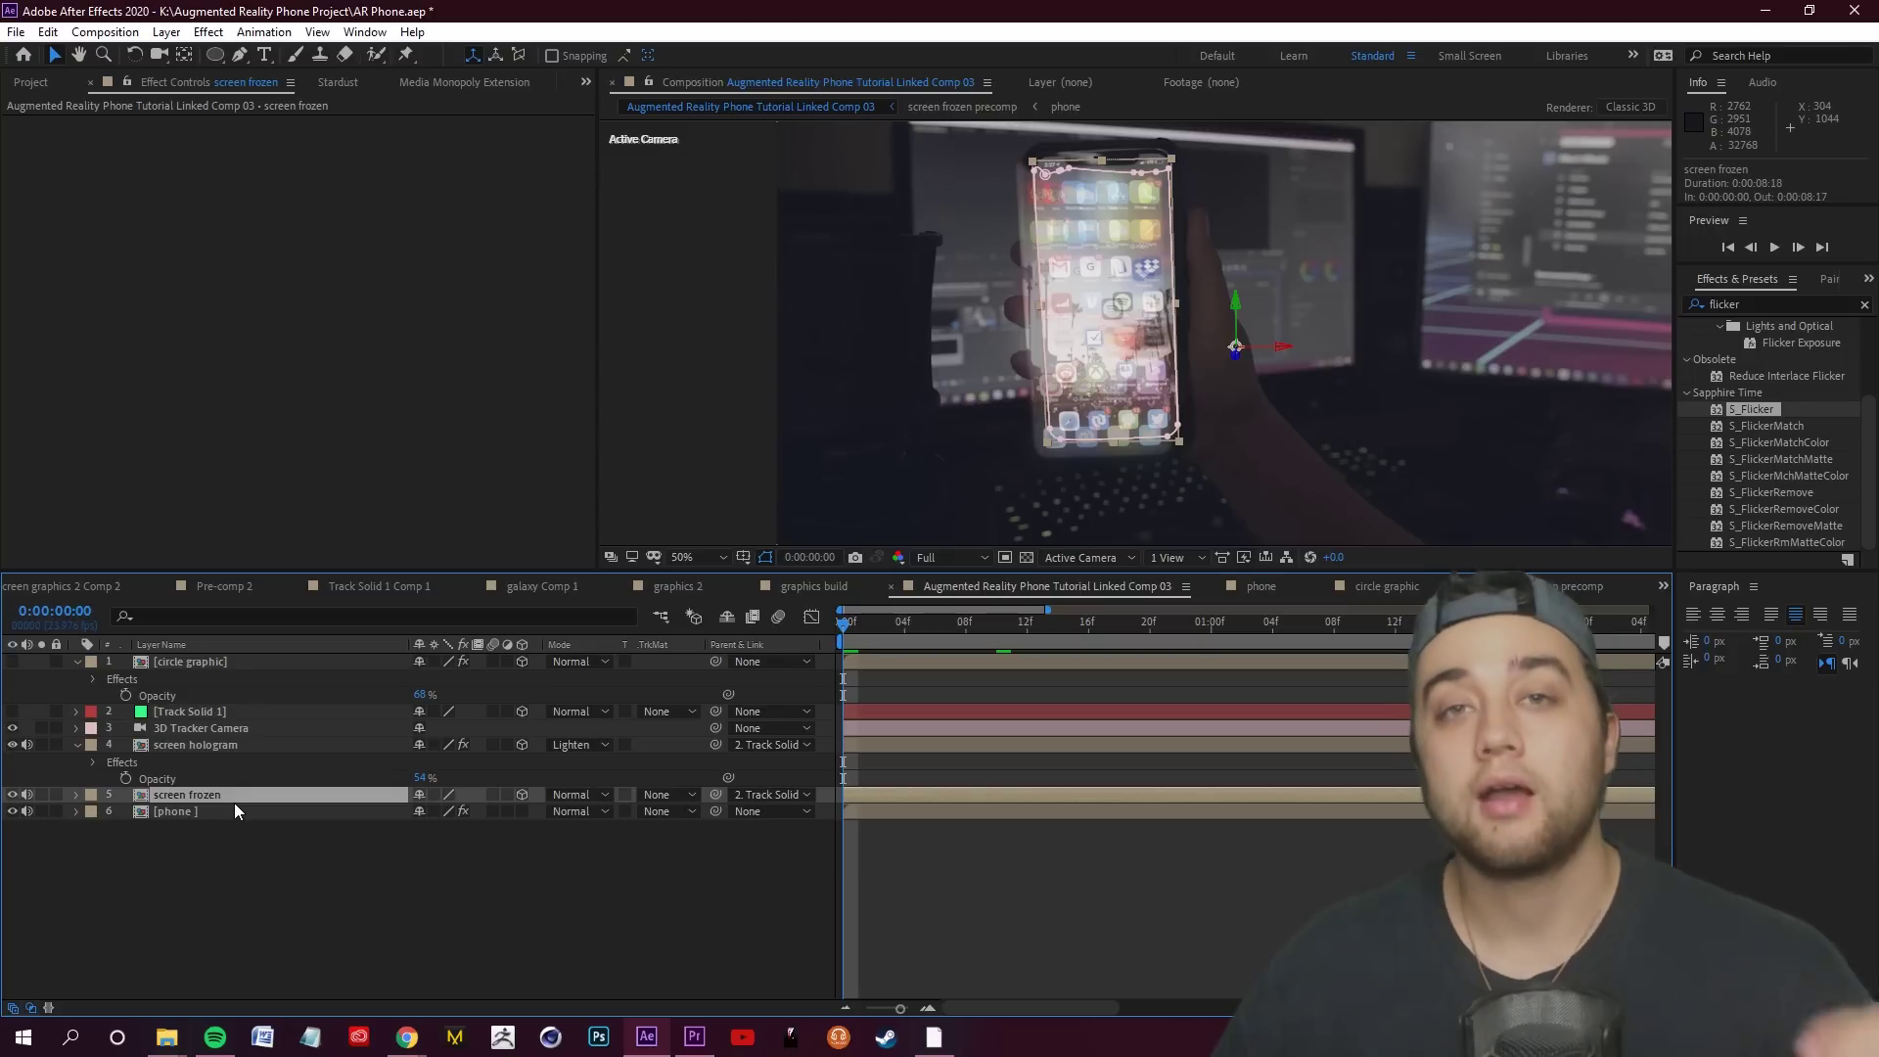
pyautogui.hotkey('ctrl', 'd')
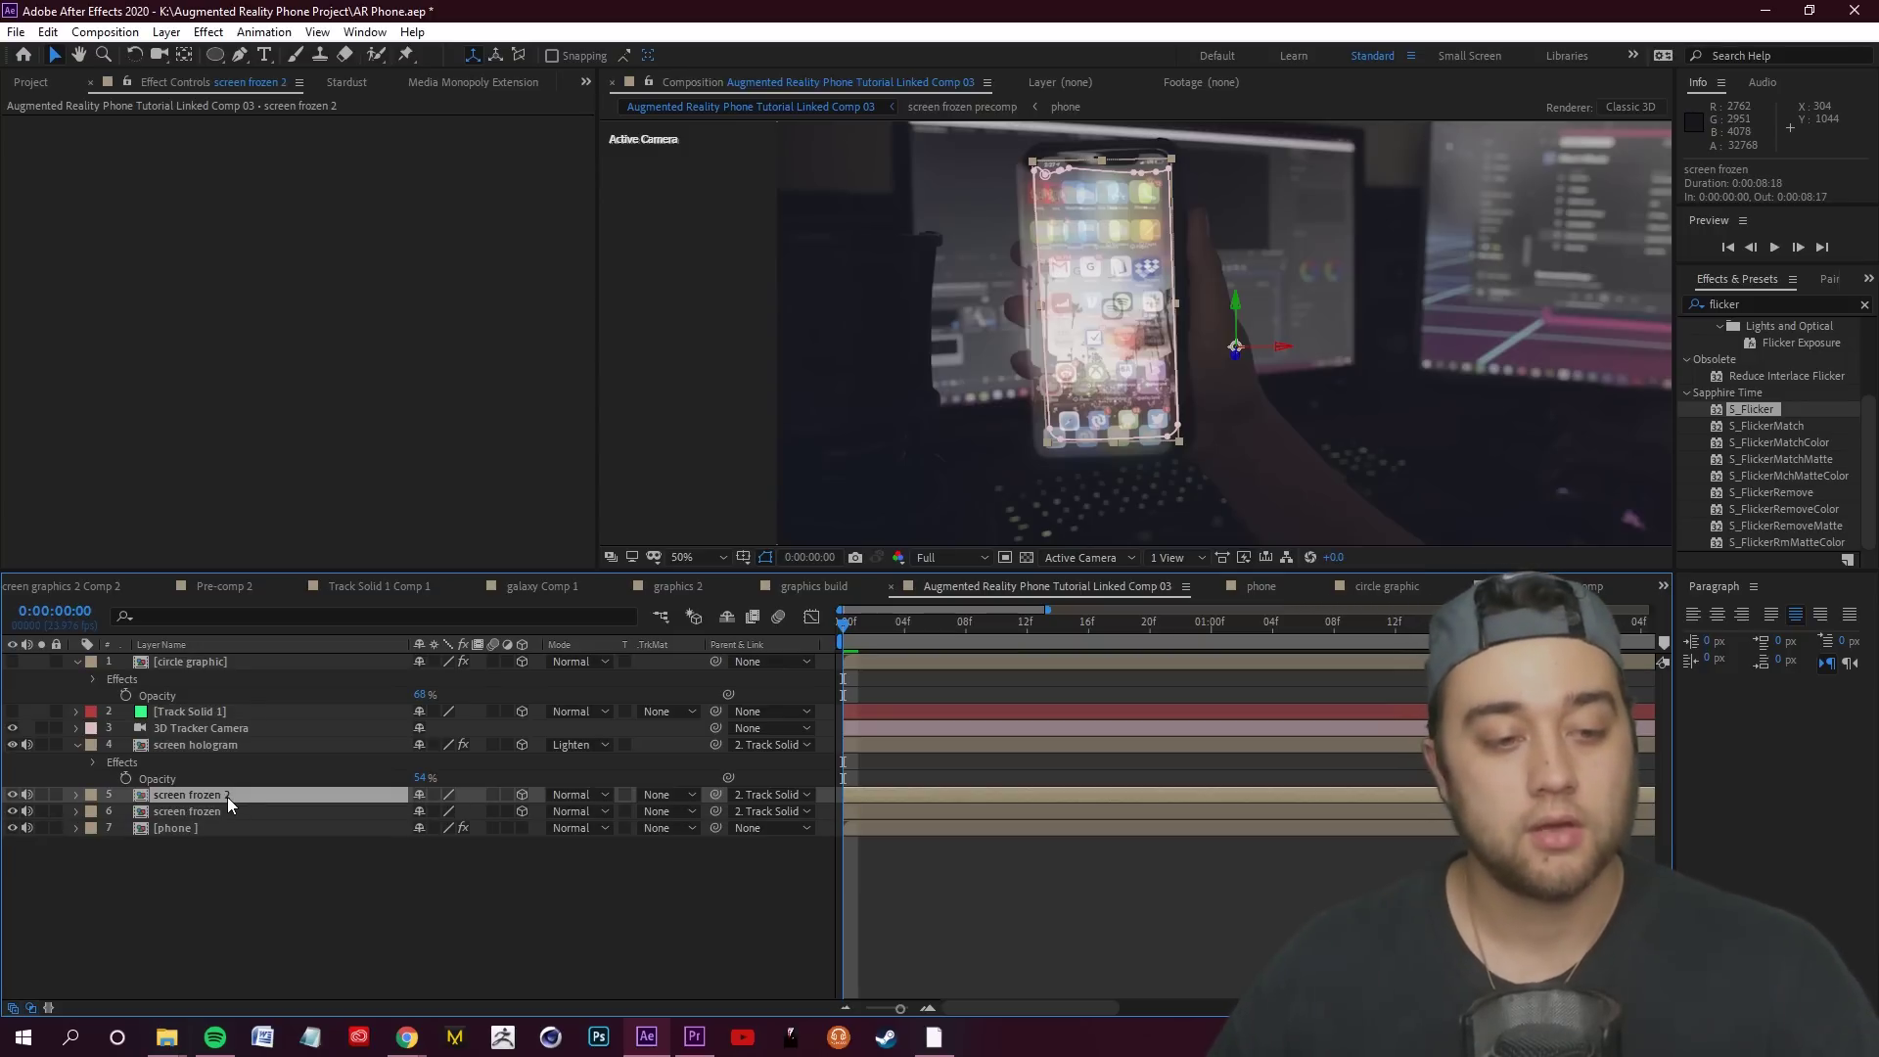
pyautogui.rightClick(227, 797)
pyautogui.click(293, 760)
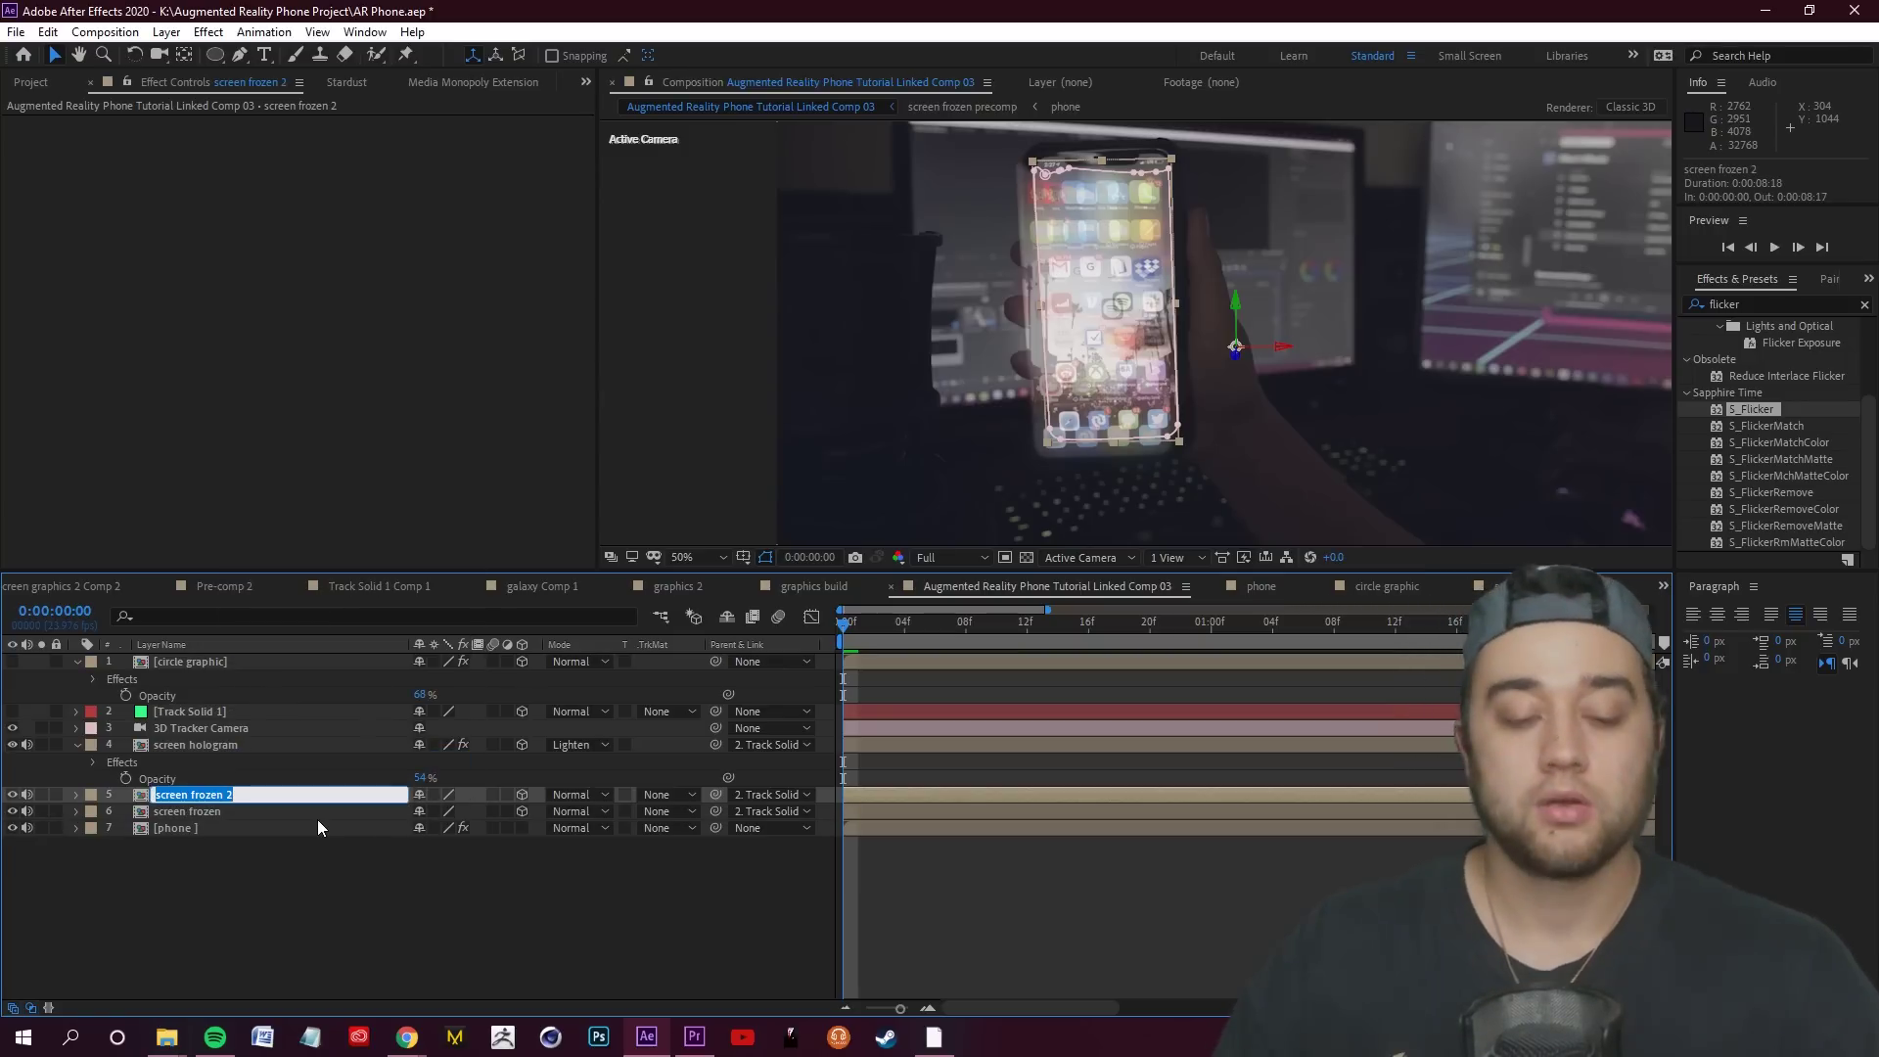
pyautogui.write('glitchy apps')
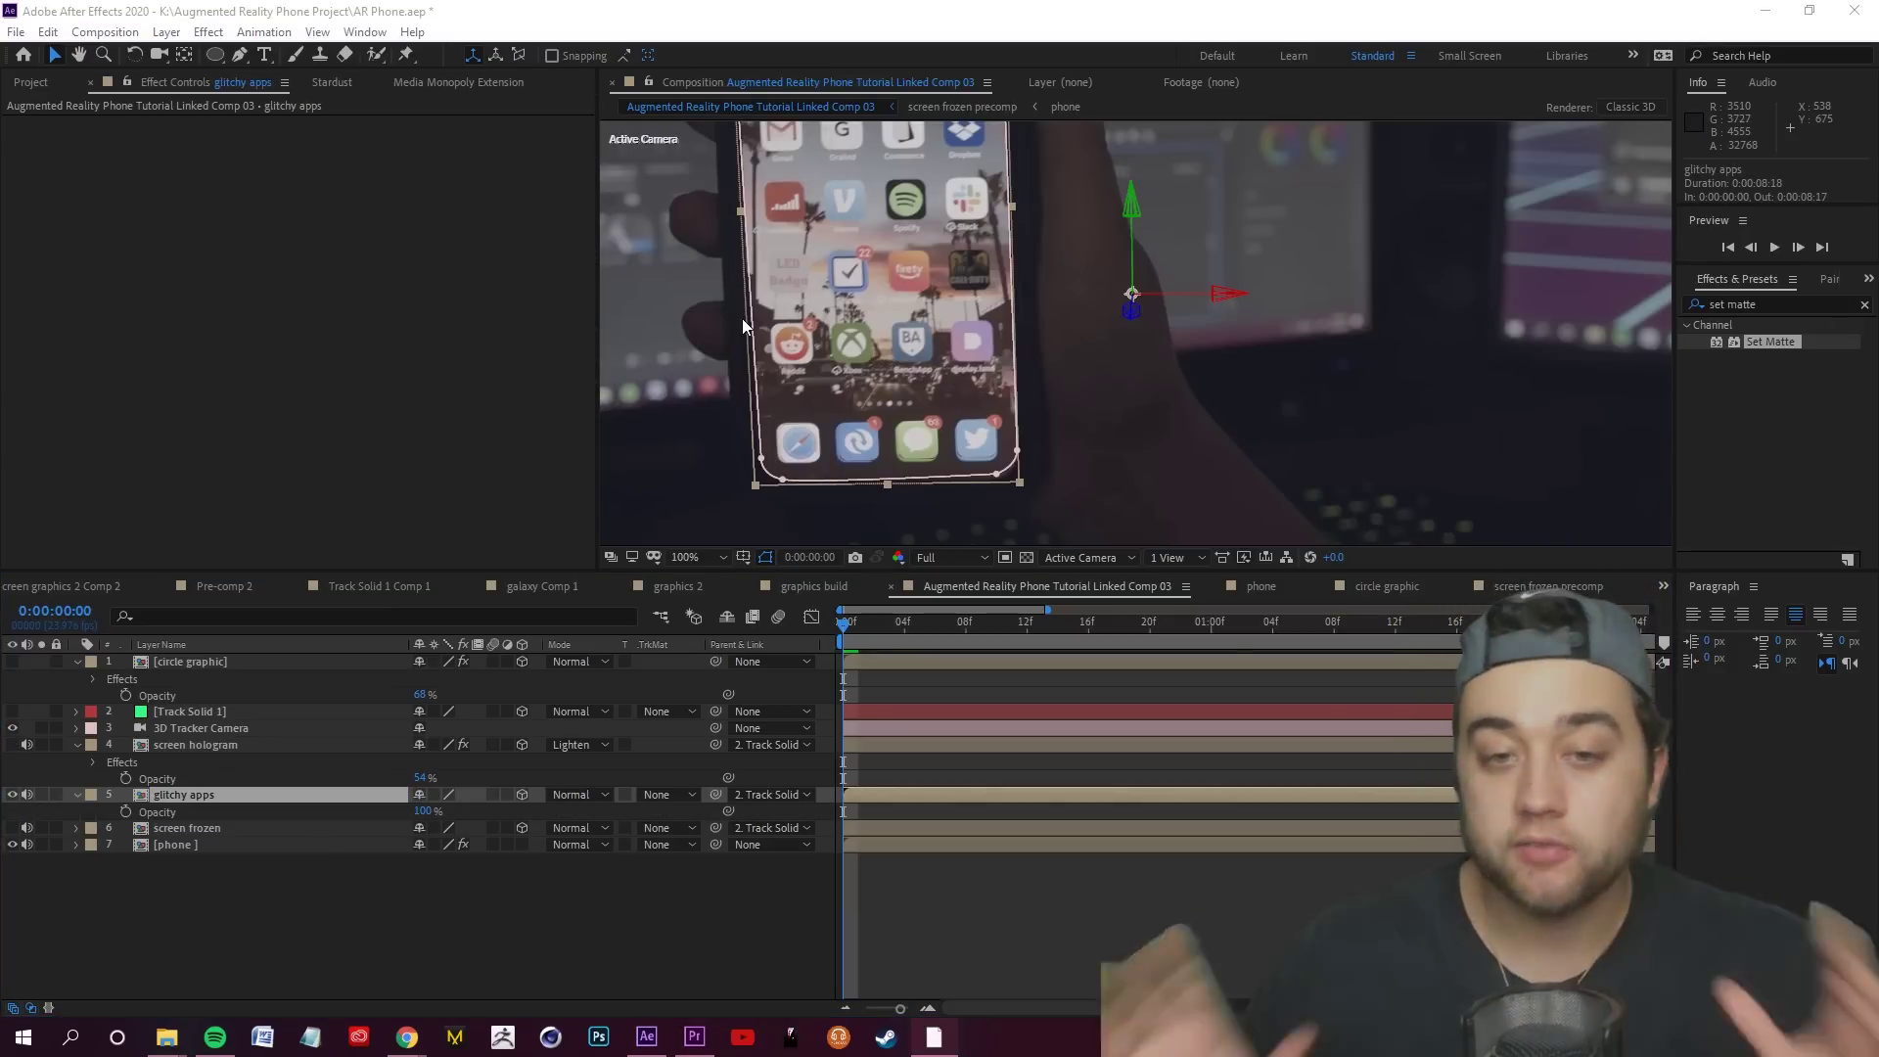
# Reveal the glitchy apps layer's source composition in the project
pyautogui.click(208, 831)
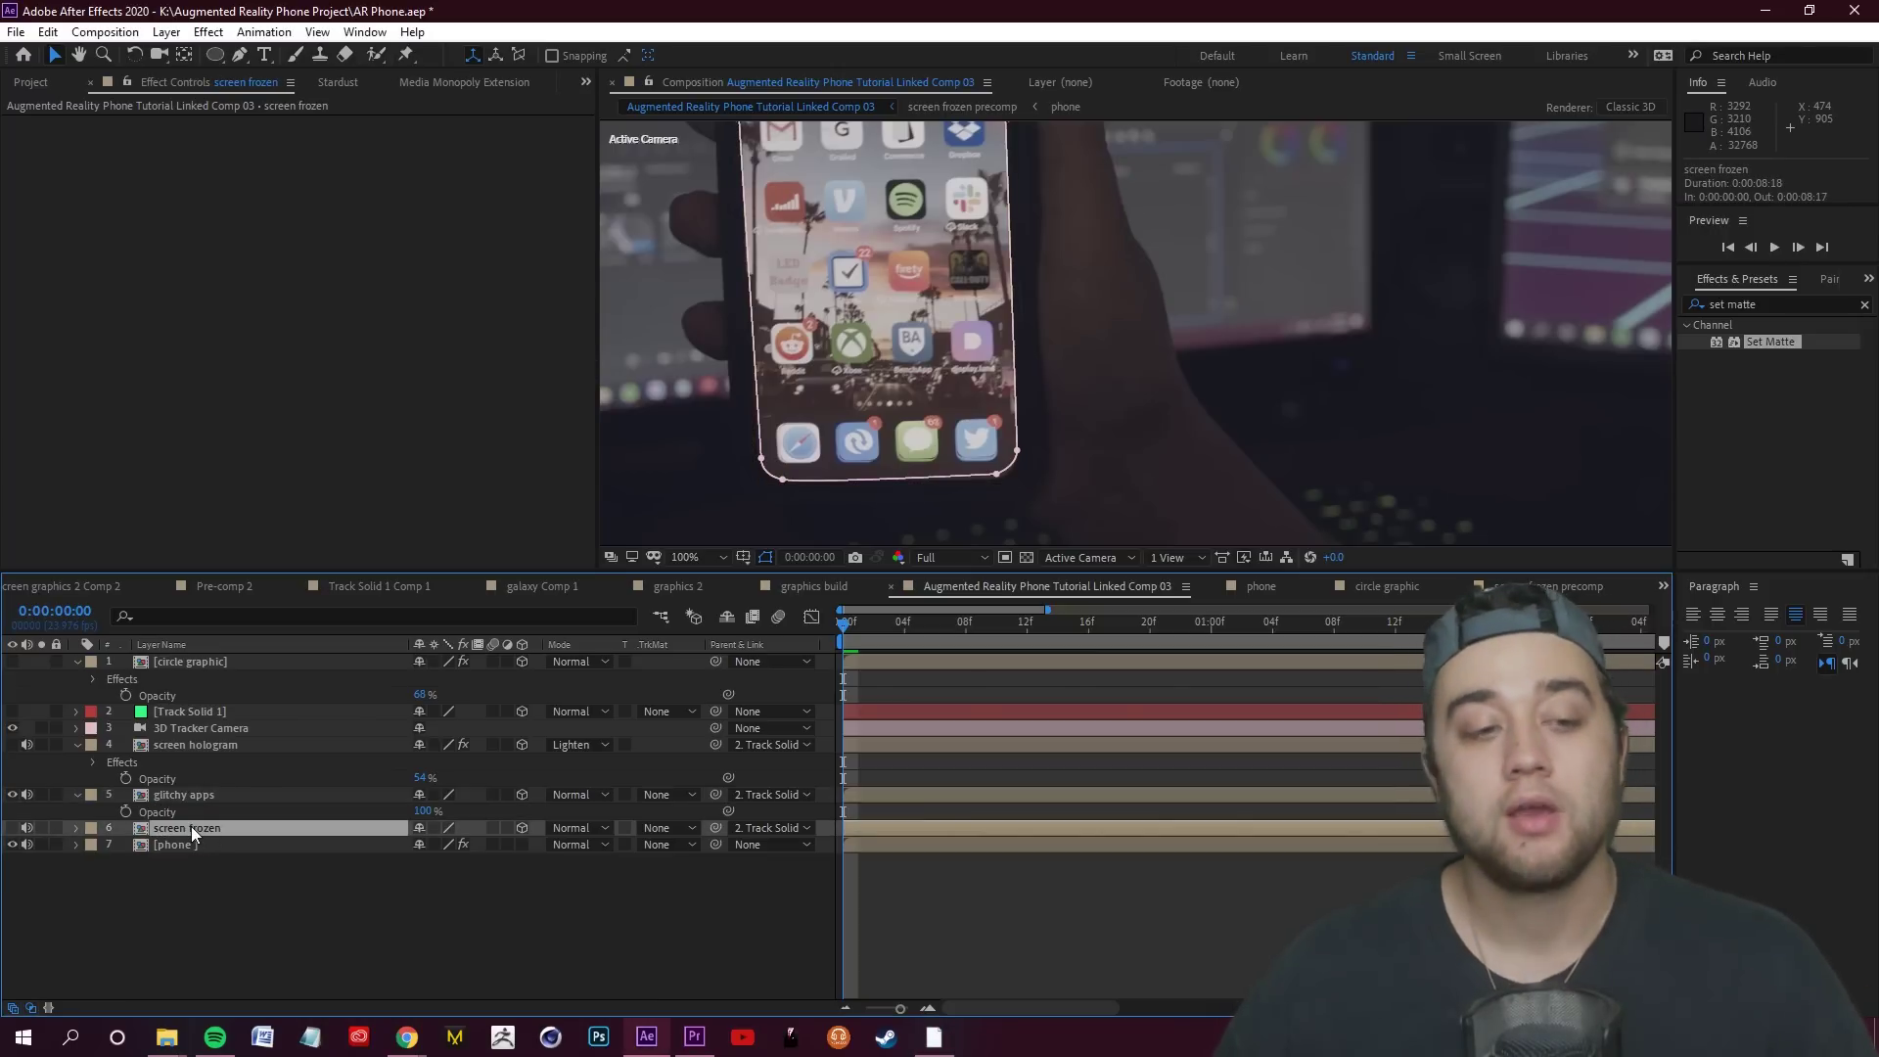
pyautogui.click(185, 794)
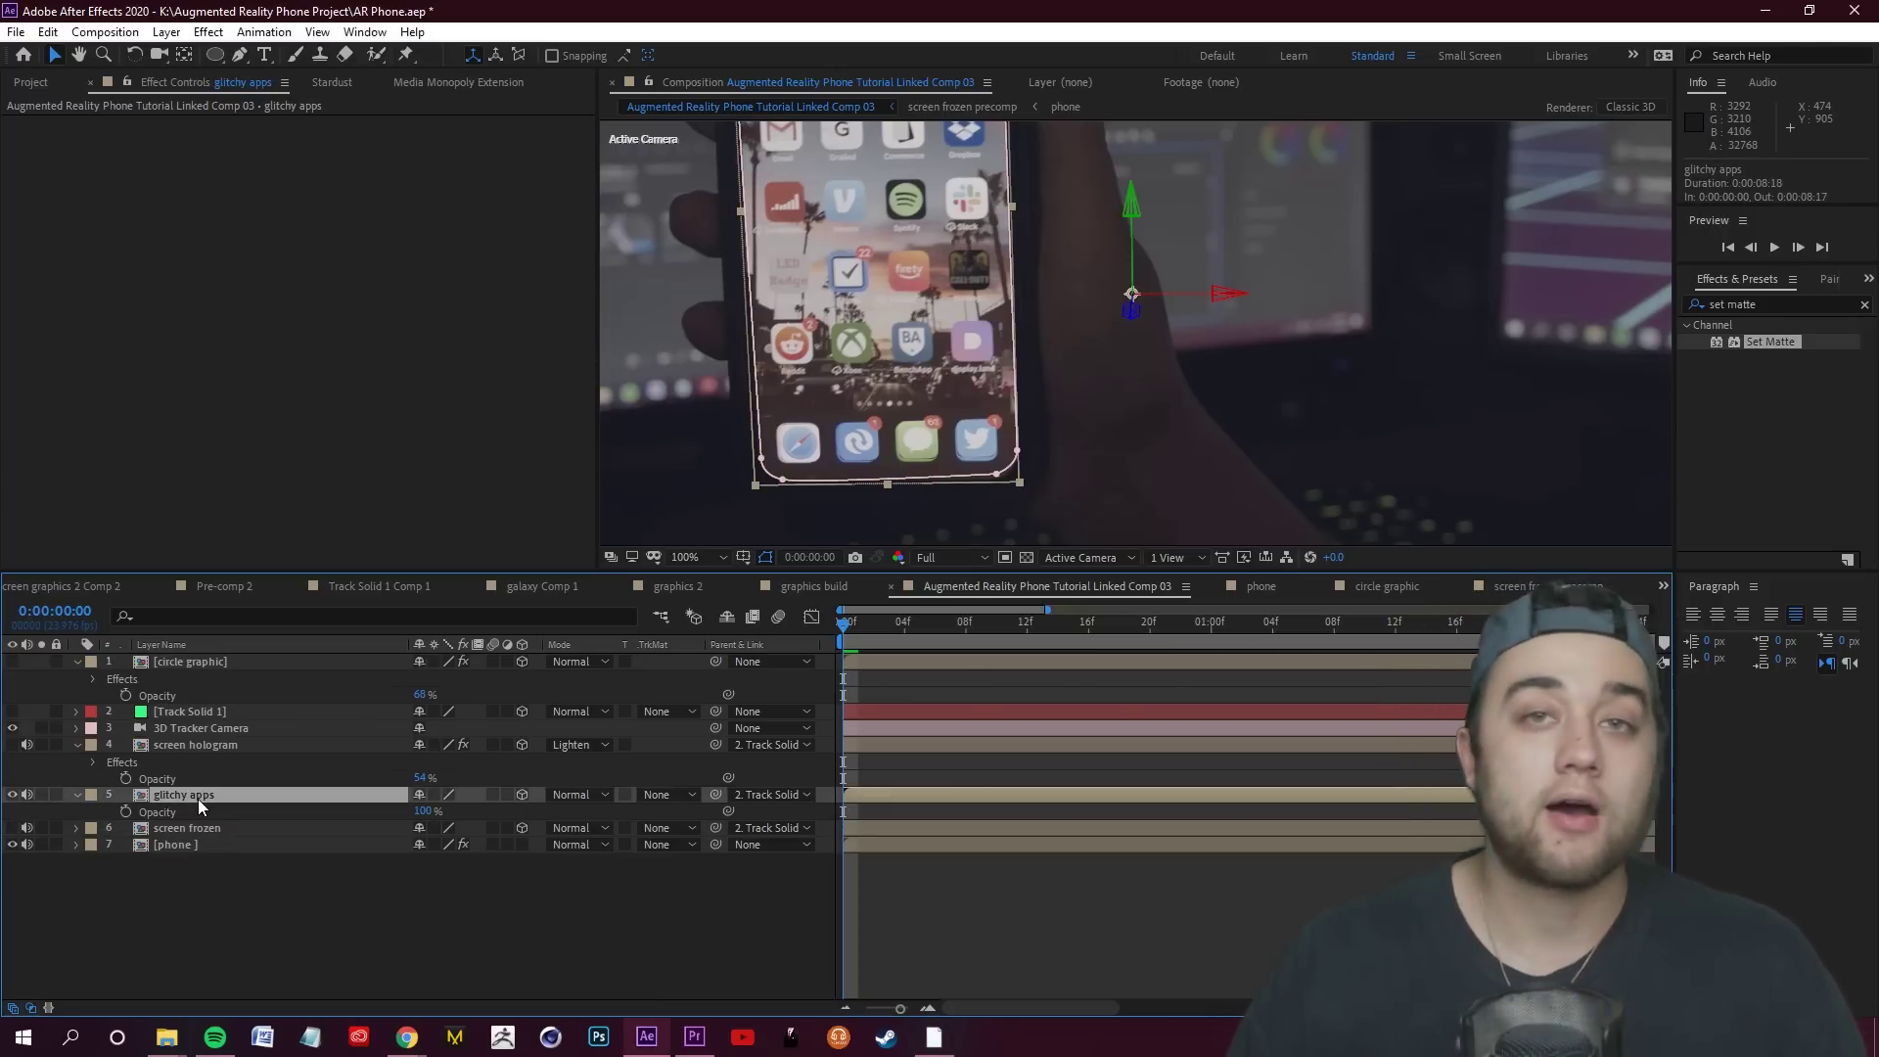
pyautogui.click(188, 831)
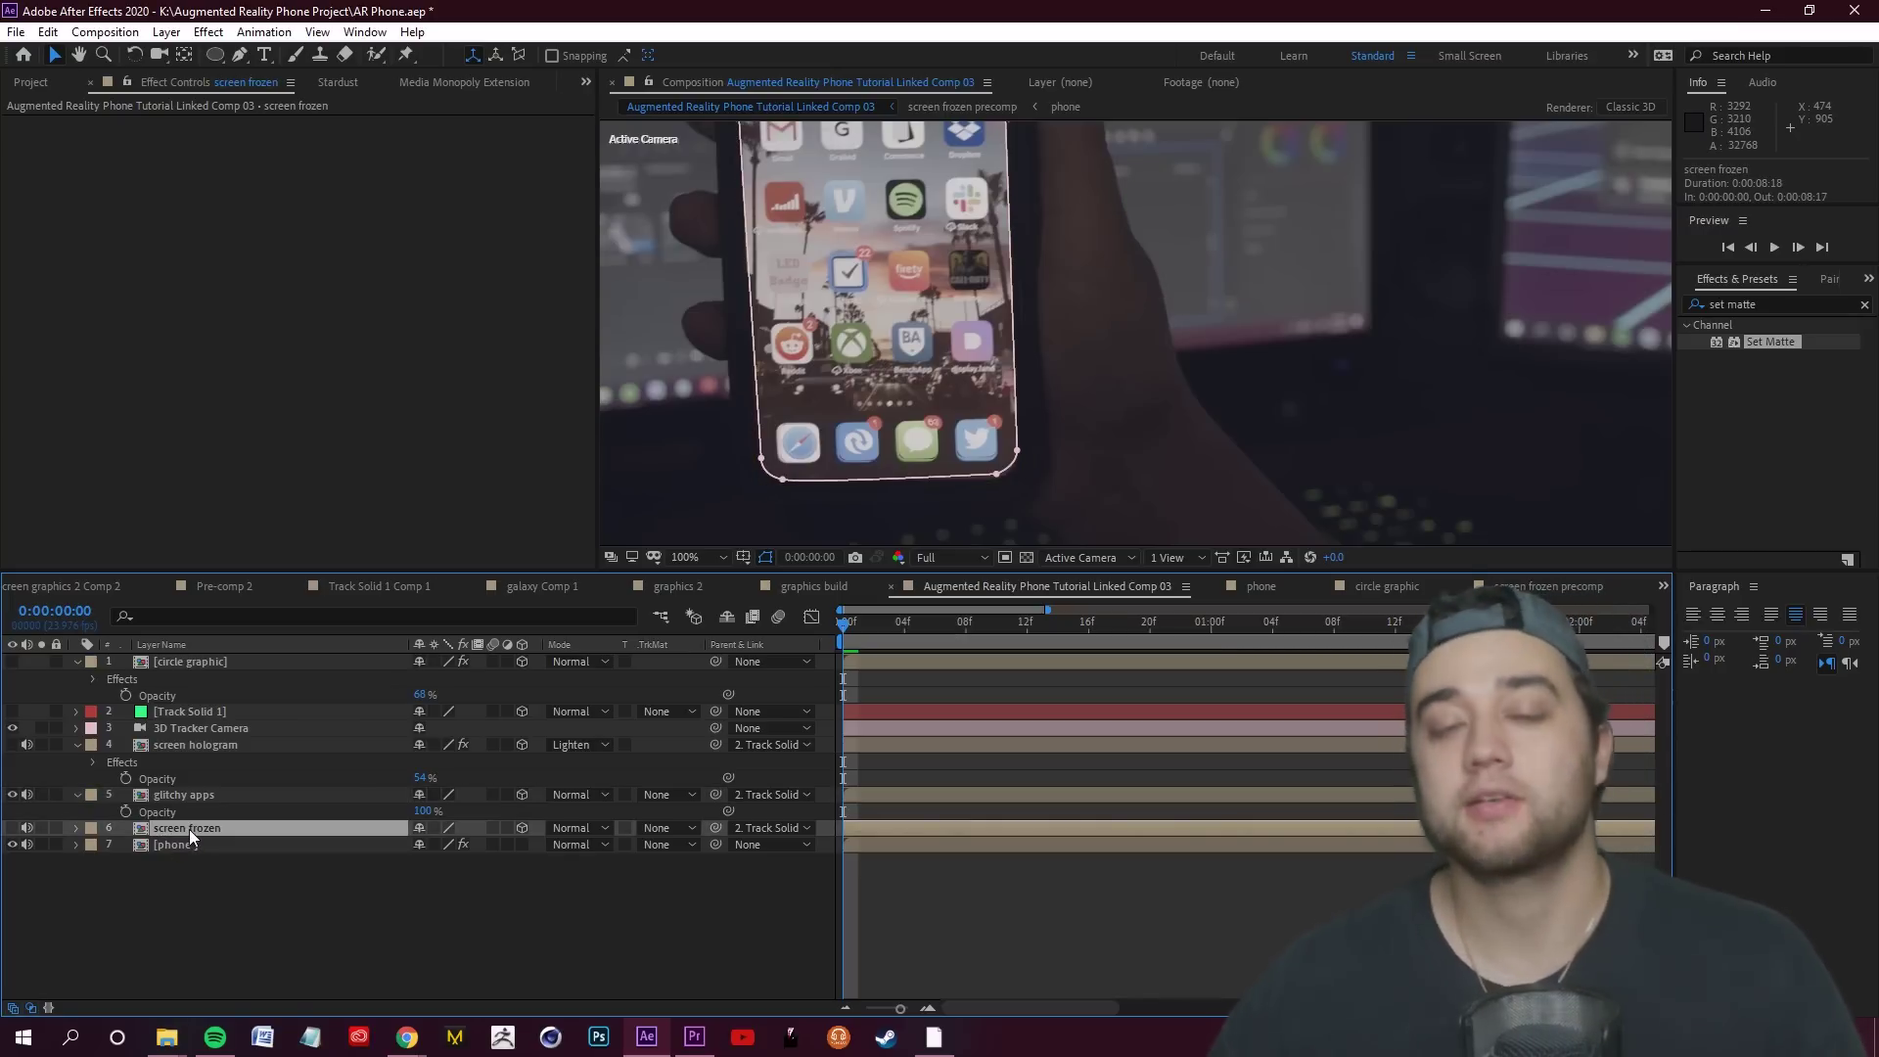
pyautogui.hotkey('ctrl', 'Up')
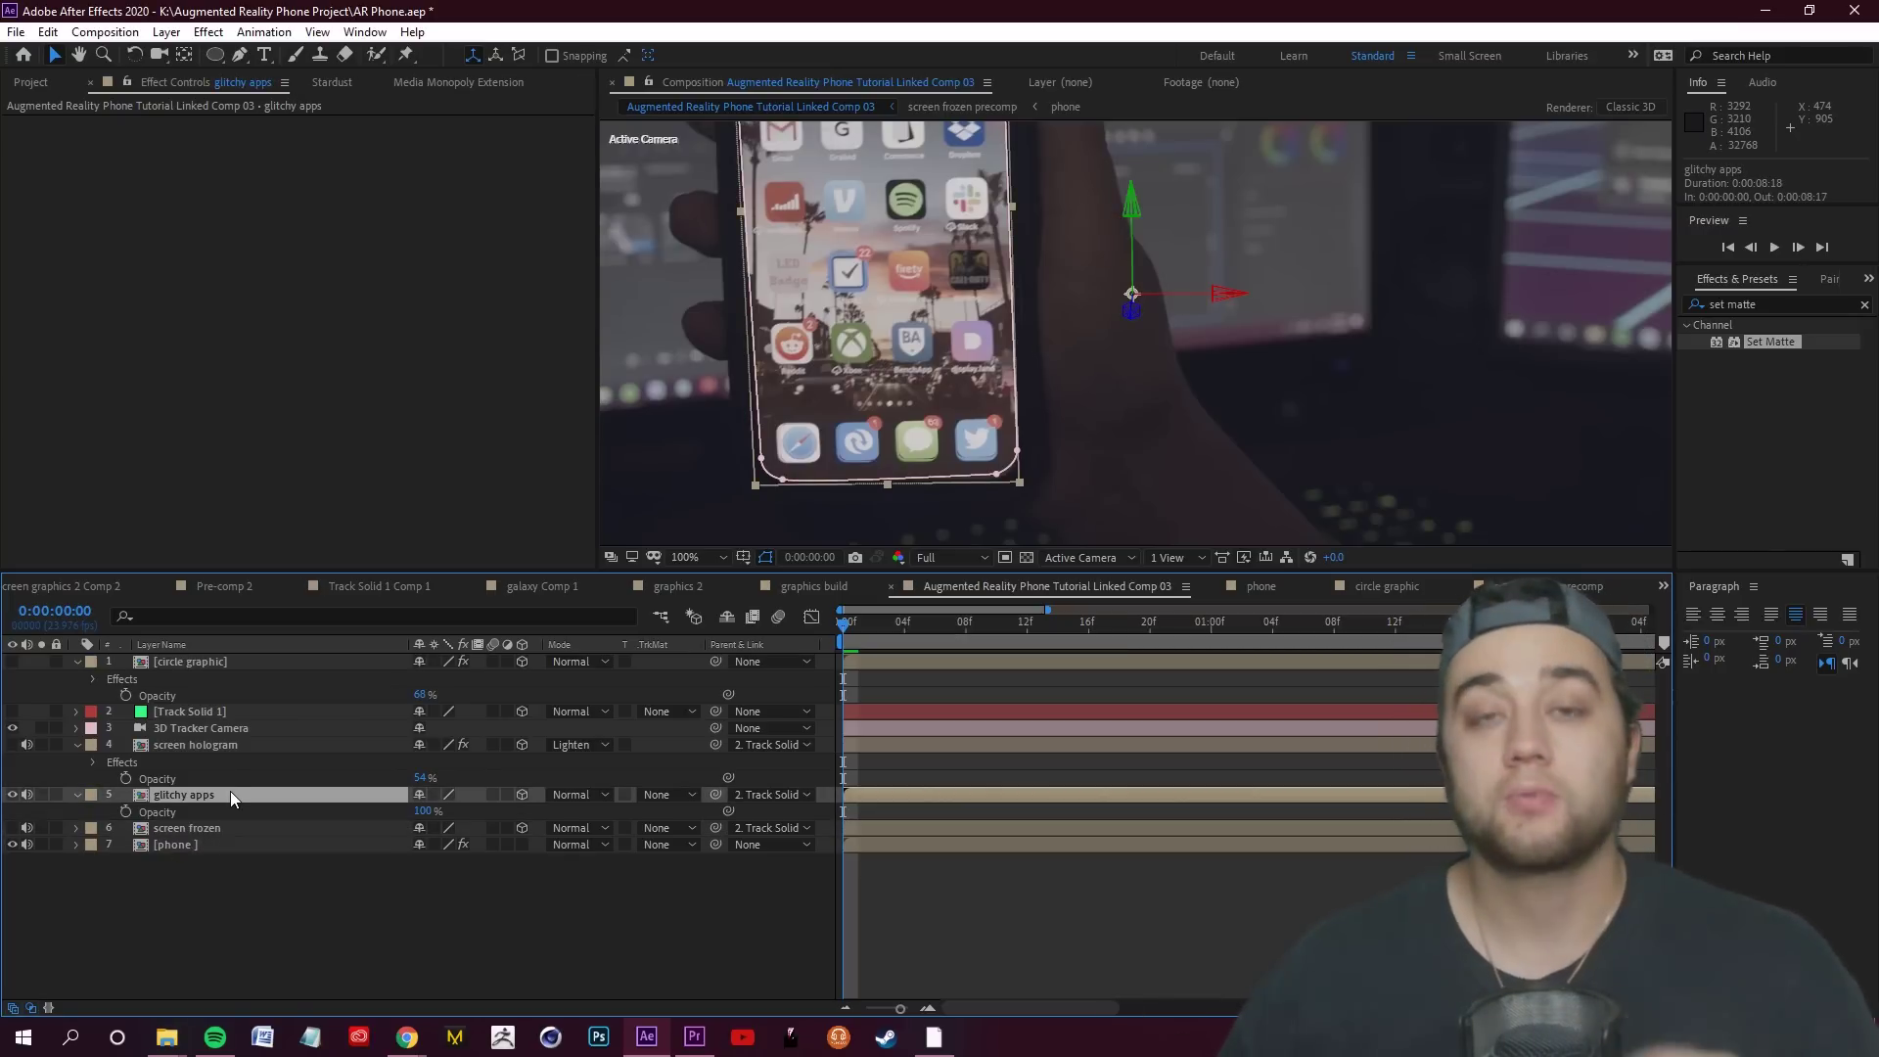
pyautogui.rightClick(227, 795)
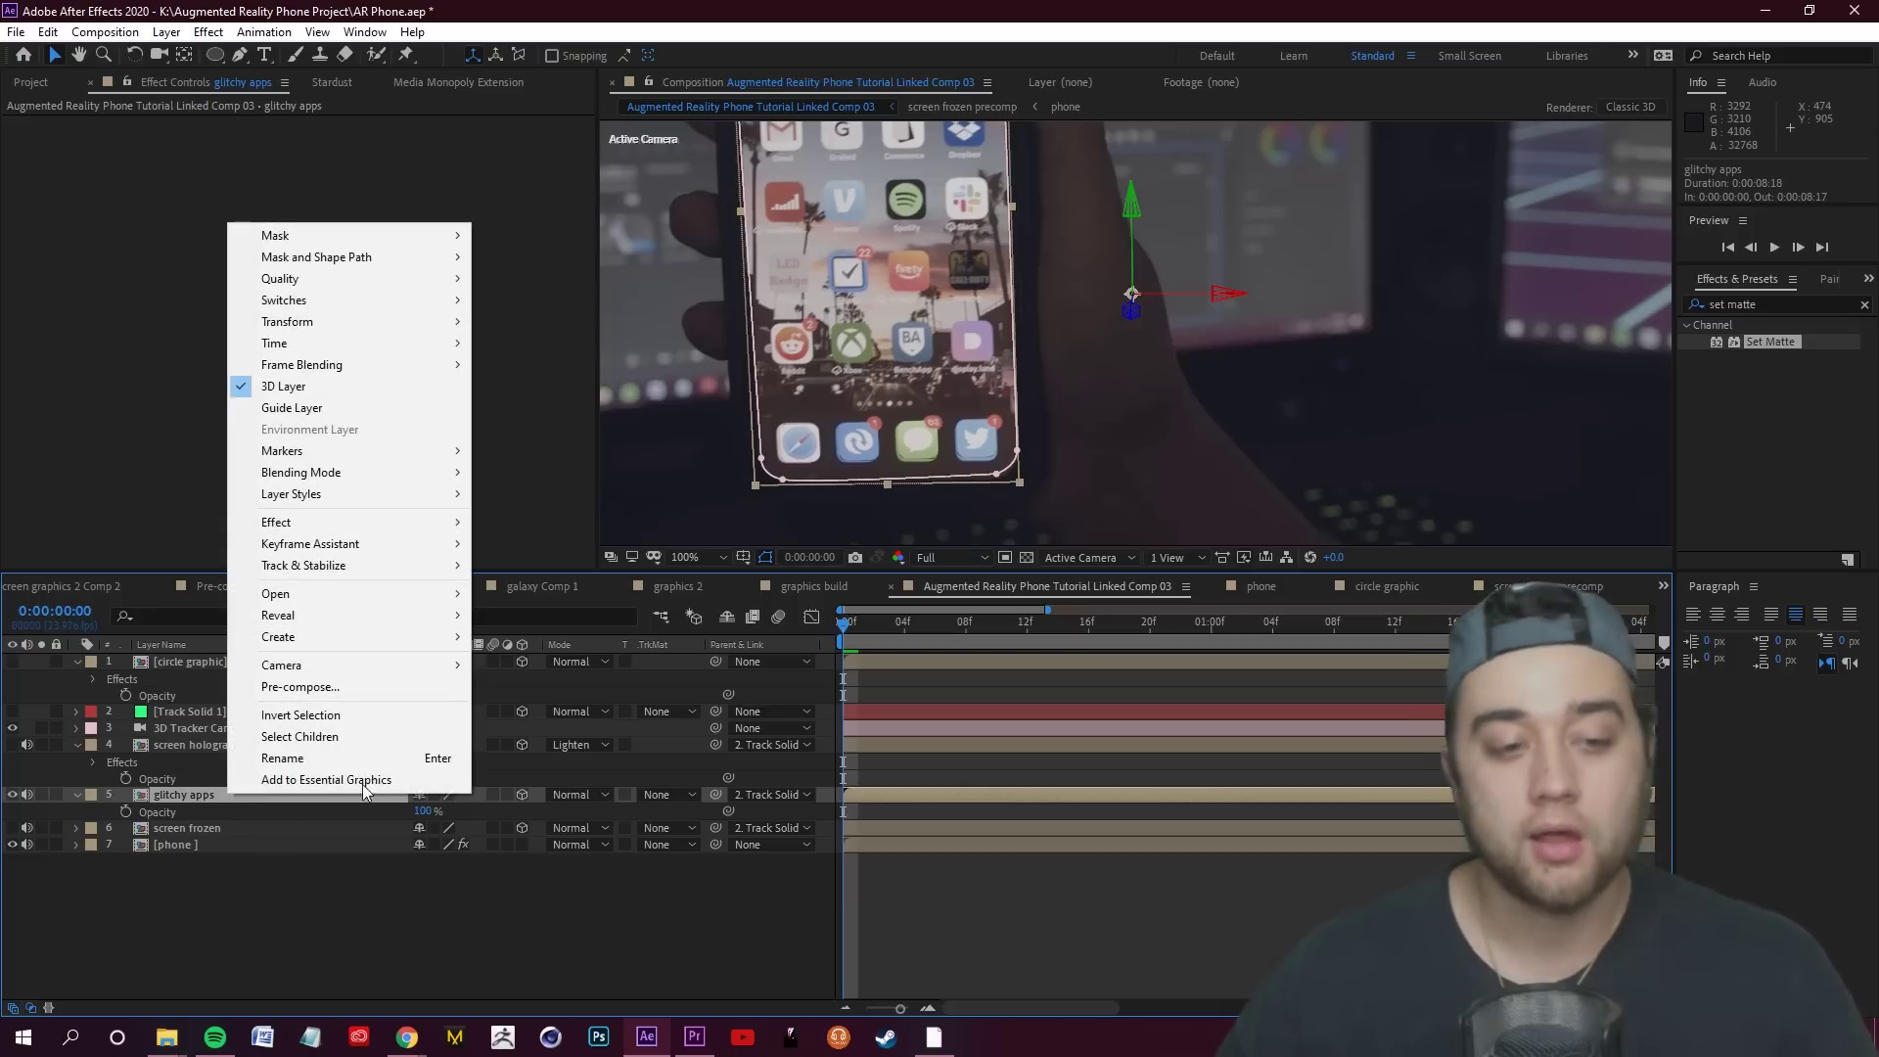
pyautogui.moveTo(356, 619)
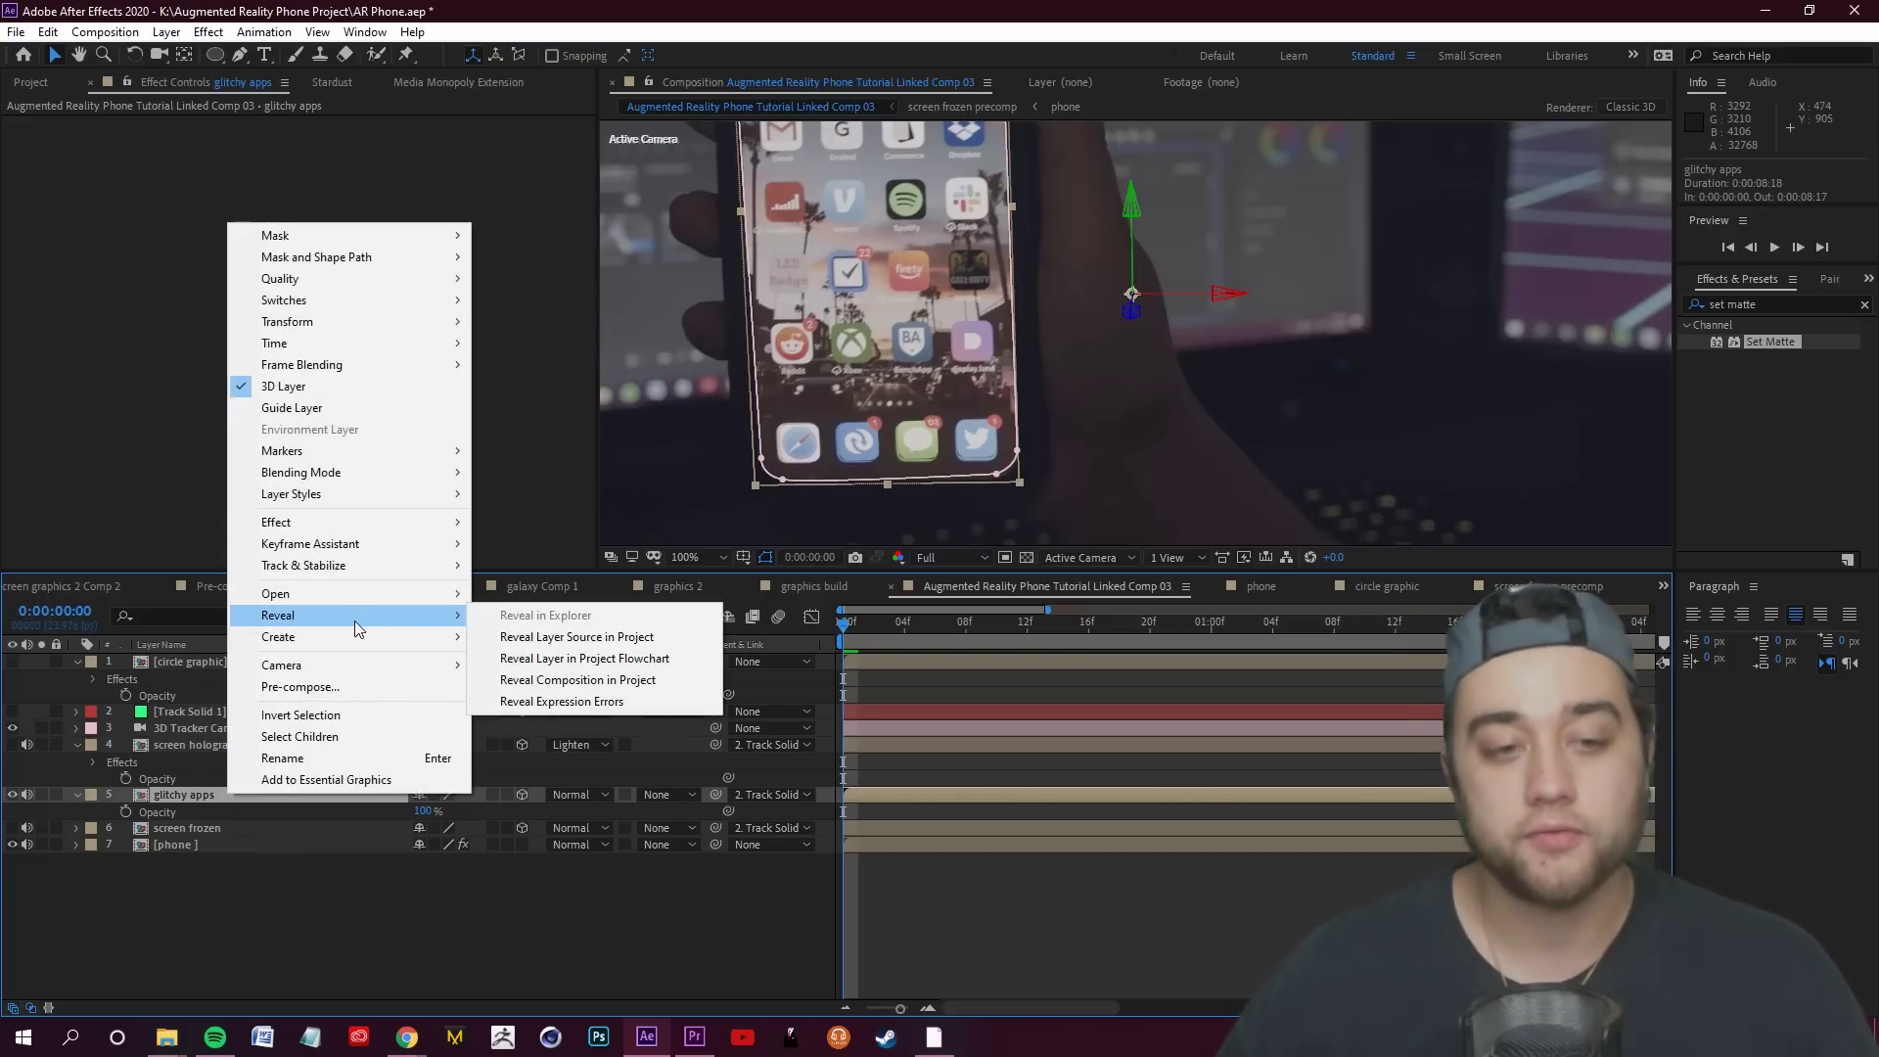
pyautogui.click(625, 638)
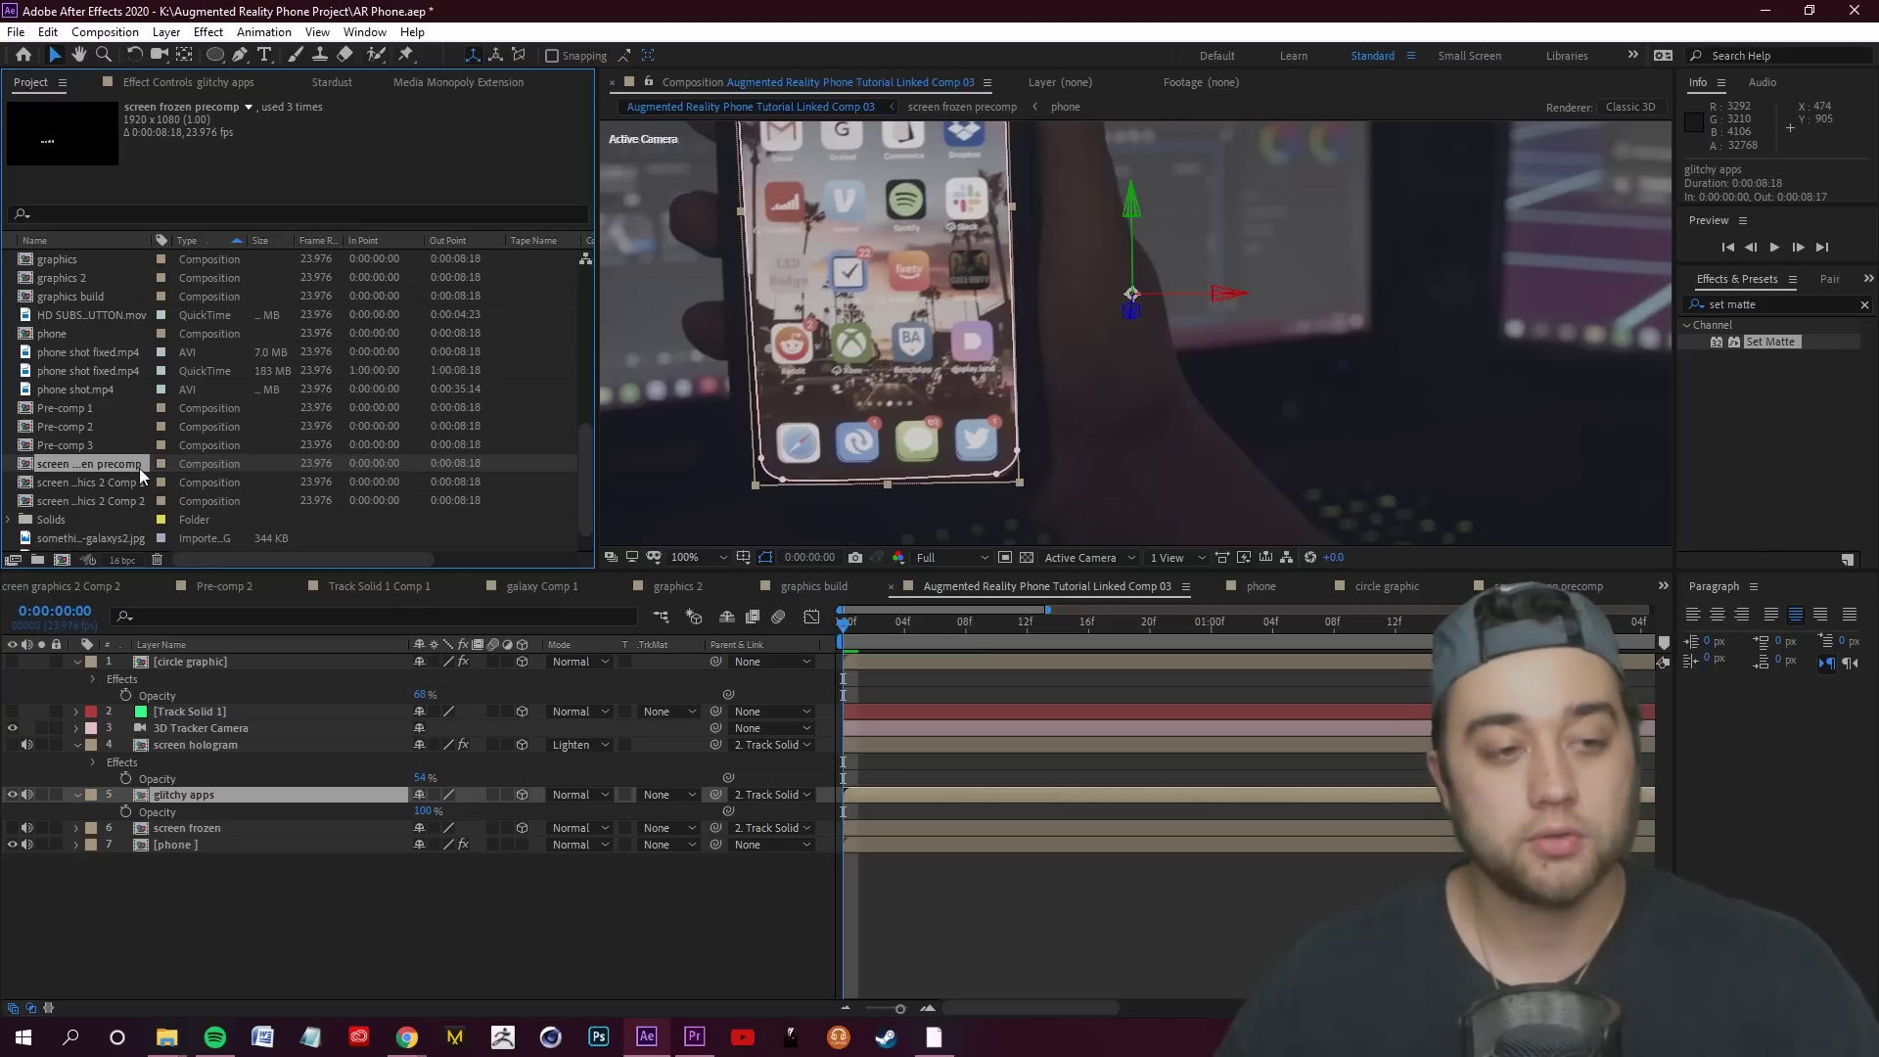
# Make a copy of the screen frozen precomp and swap it in as the glitchy apps layer's source
pyautogui.hotkey('ctrl', 'v')
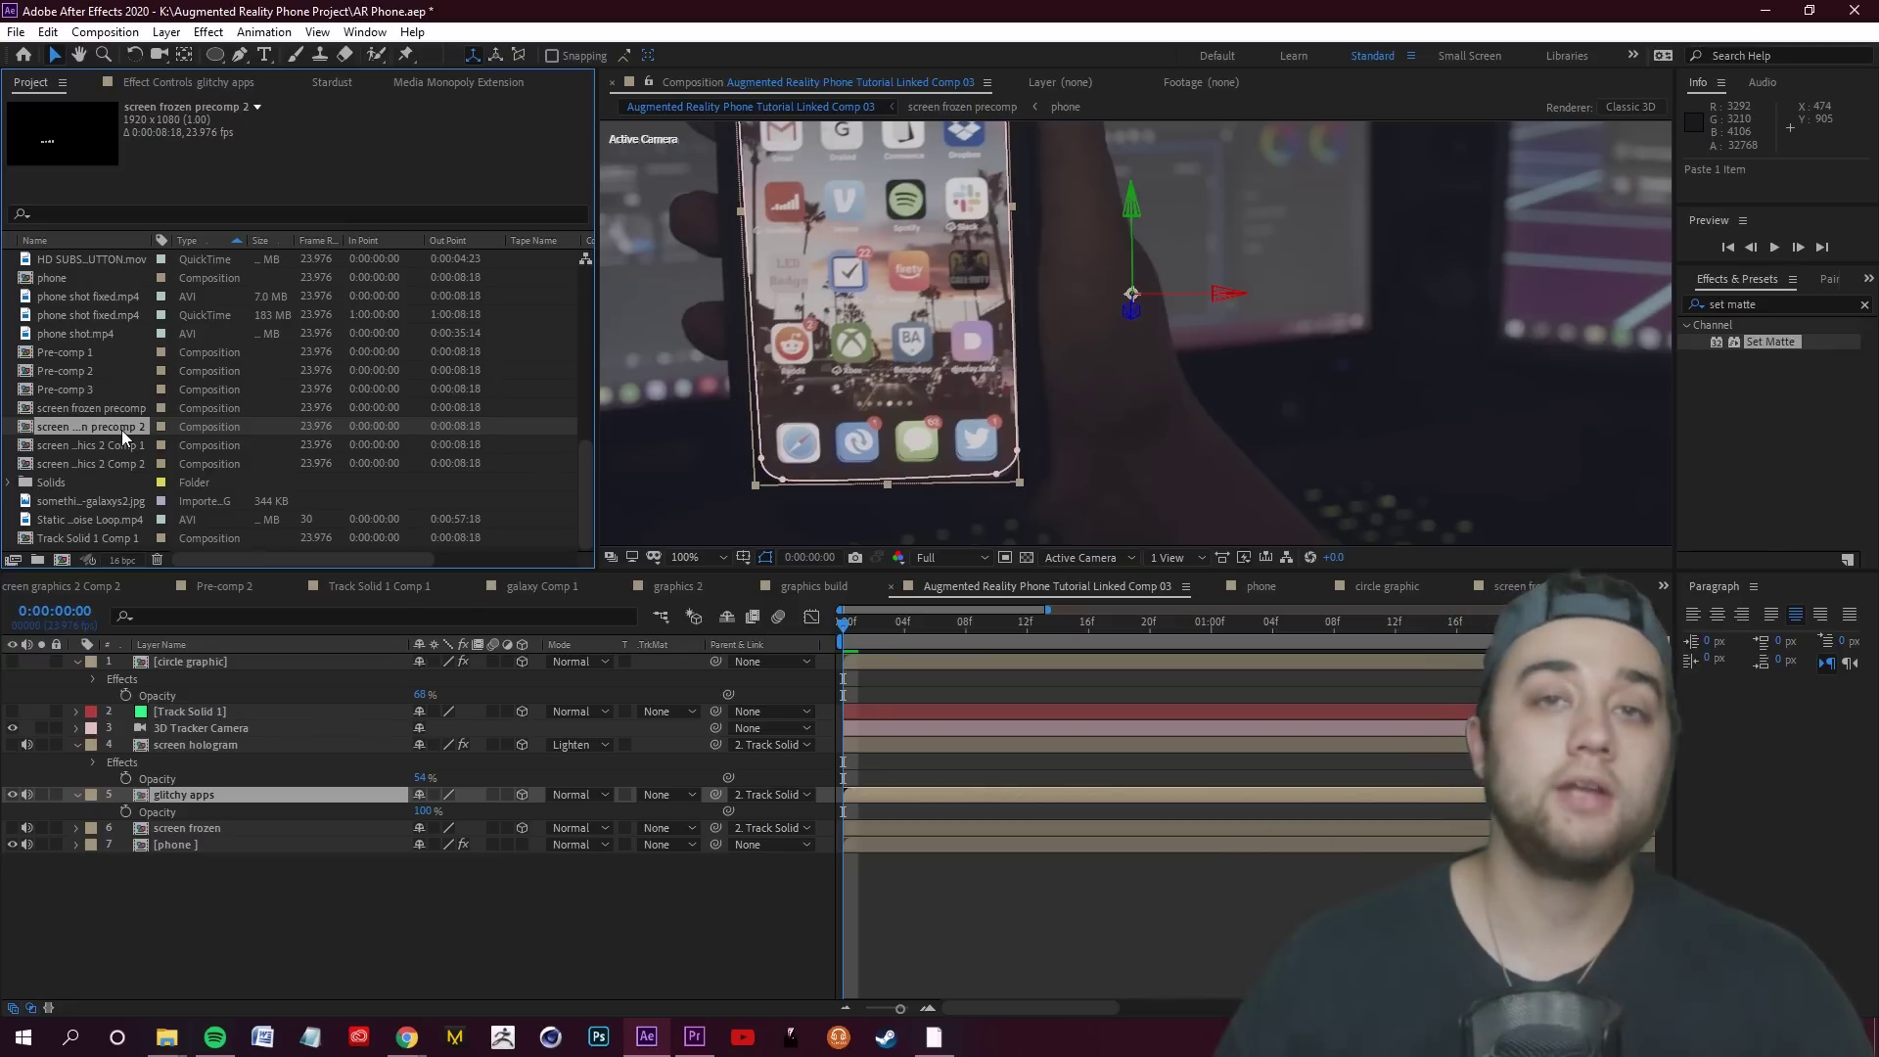
pyautogui.moveTo(119, 425); pyautogui.dragTo(237, 792)
pyautogui.click(115, 446)
pyautogui.click(121, 431)
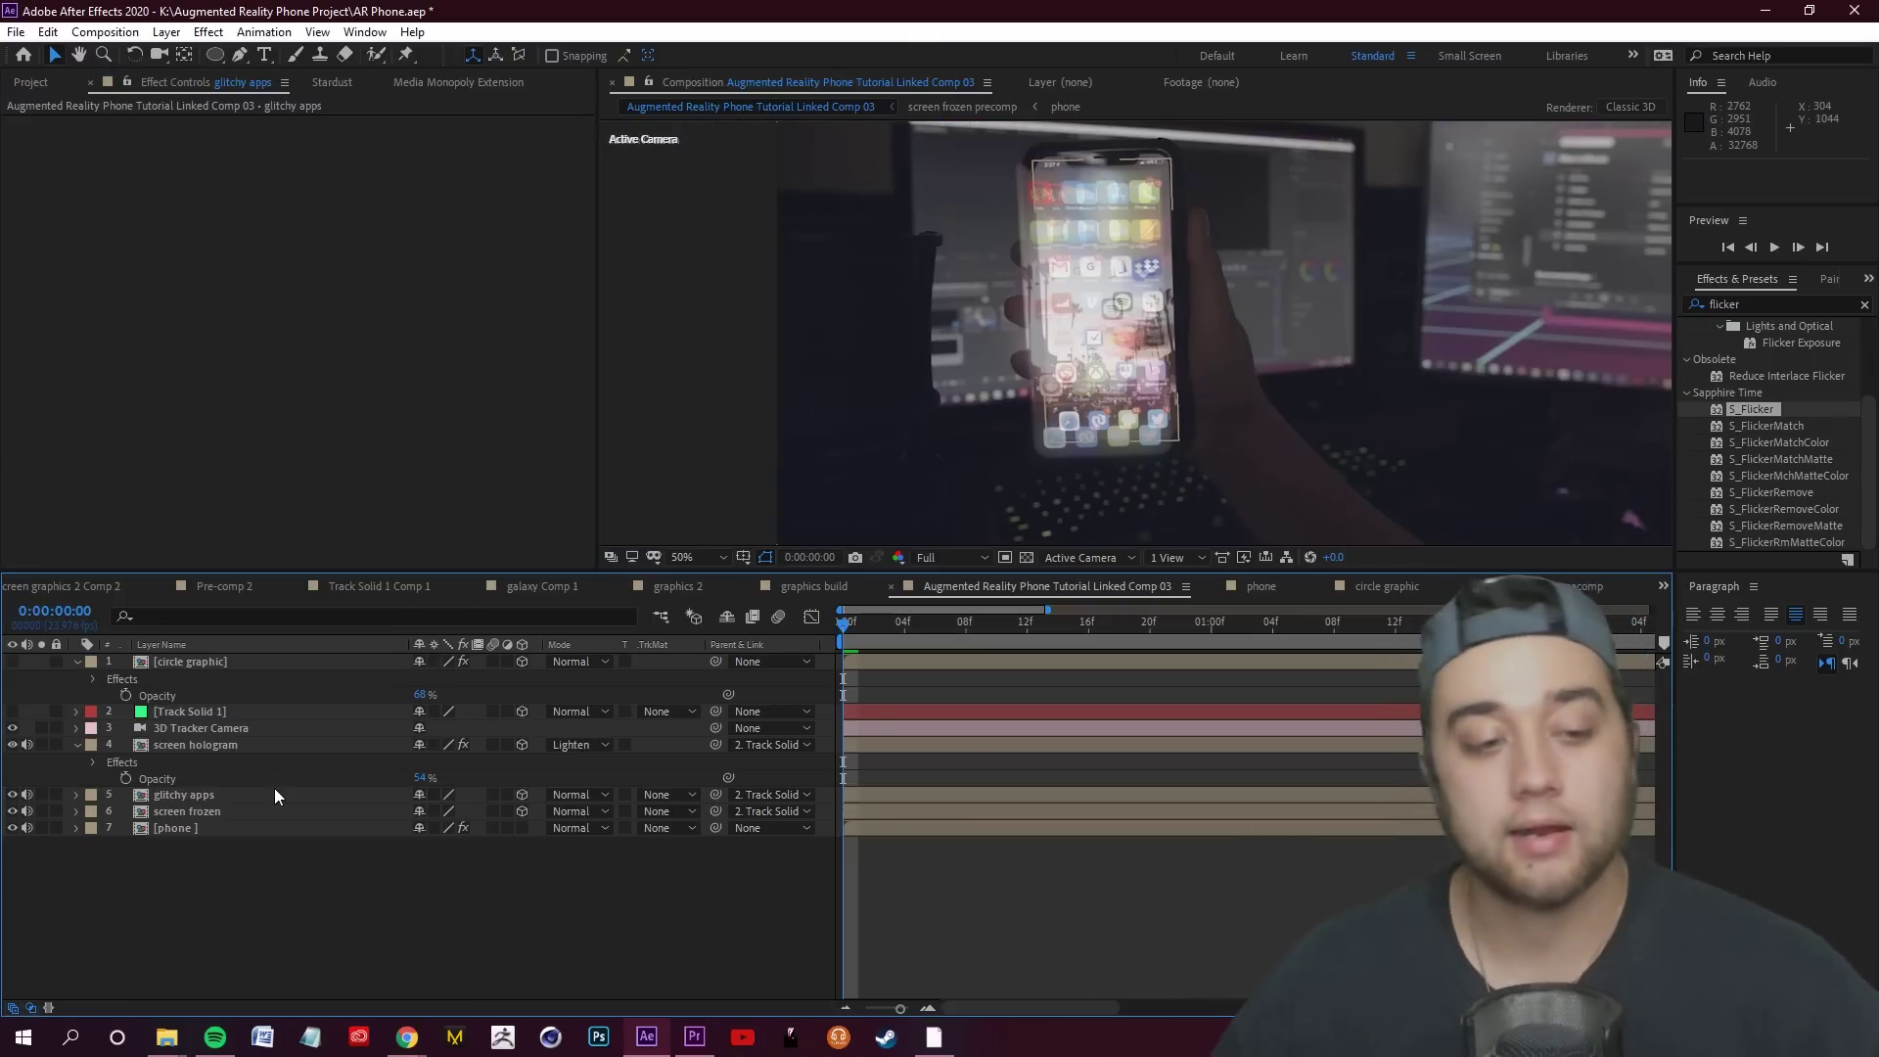
# Open the glitchy apps layer's precomp and scrub through its first second to examine the phone footage
pyautogui.doubleClick(277, 794)
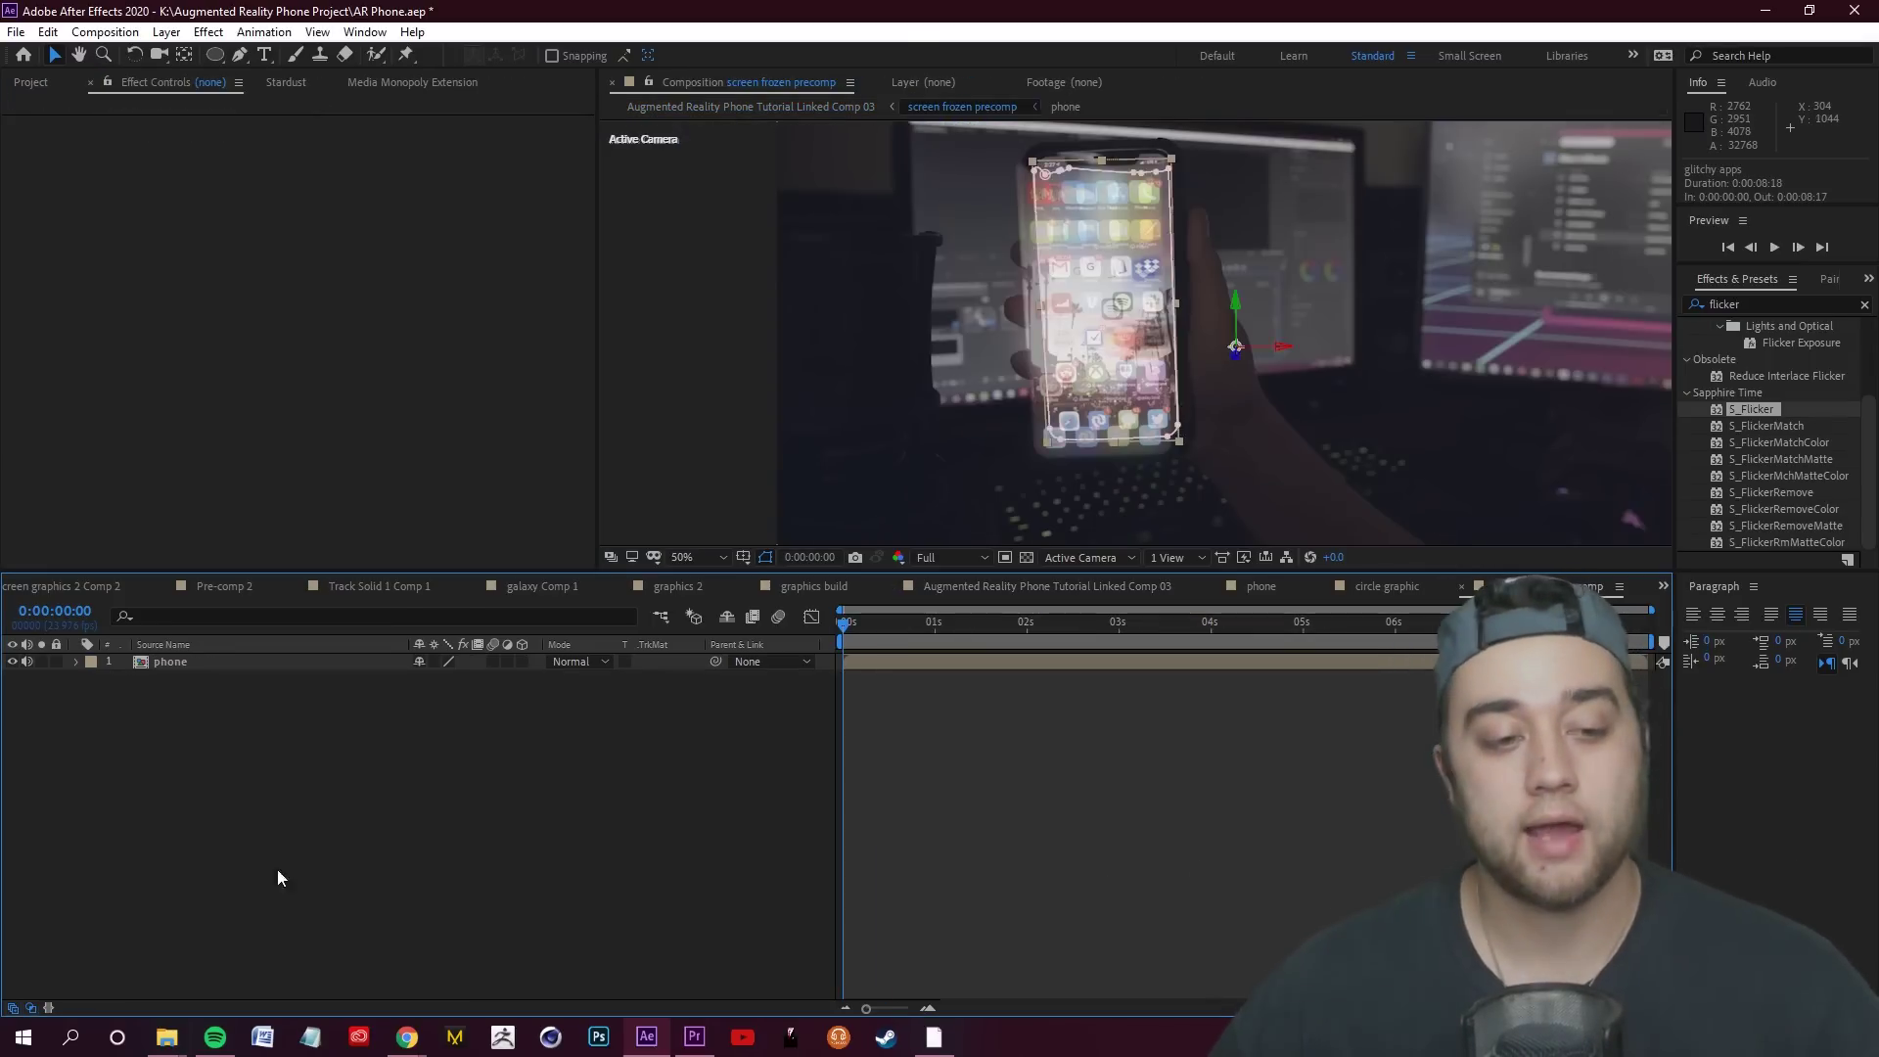
pyautogui.click(1064, 623)
pyautogui.moveTo(1065, 626); pyautogui.dragTo(866, 638)
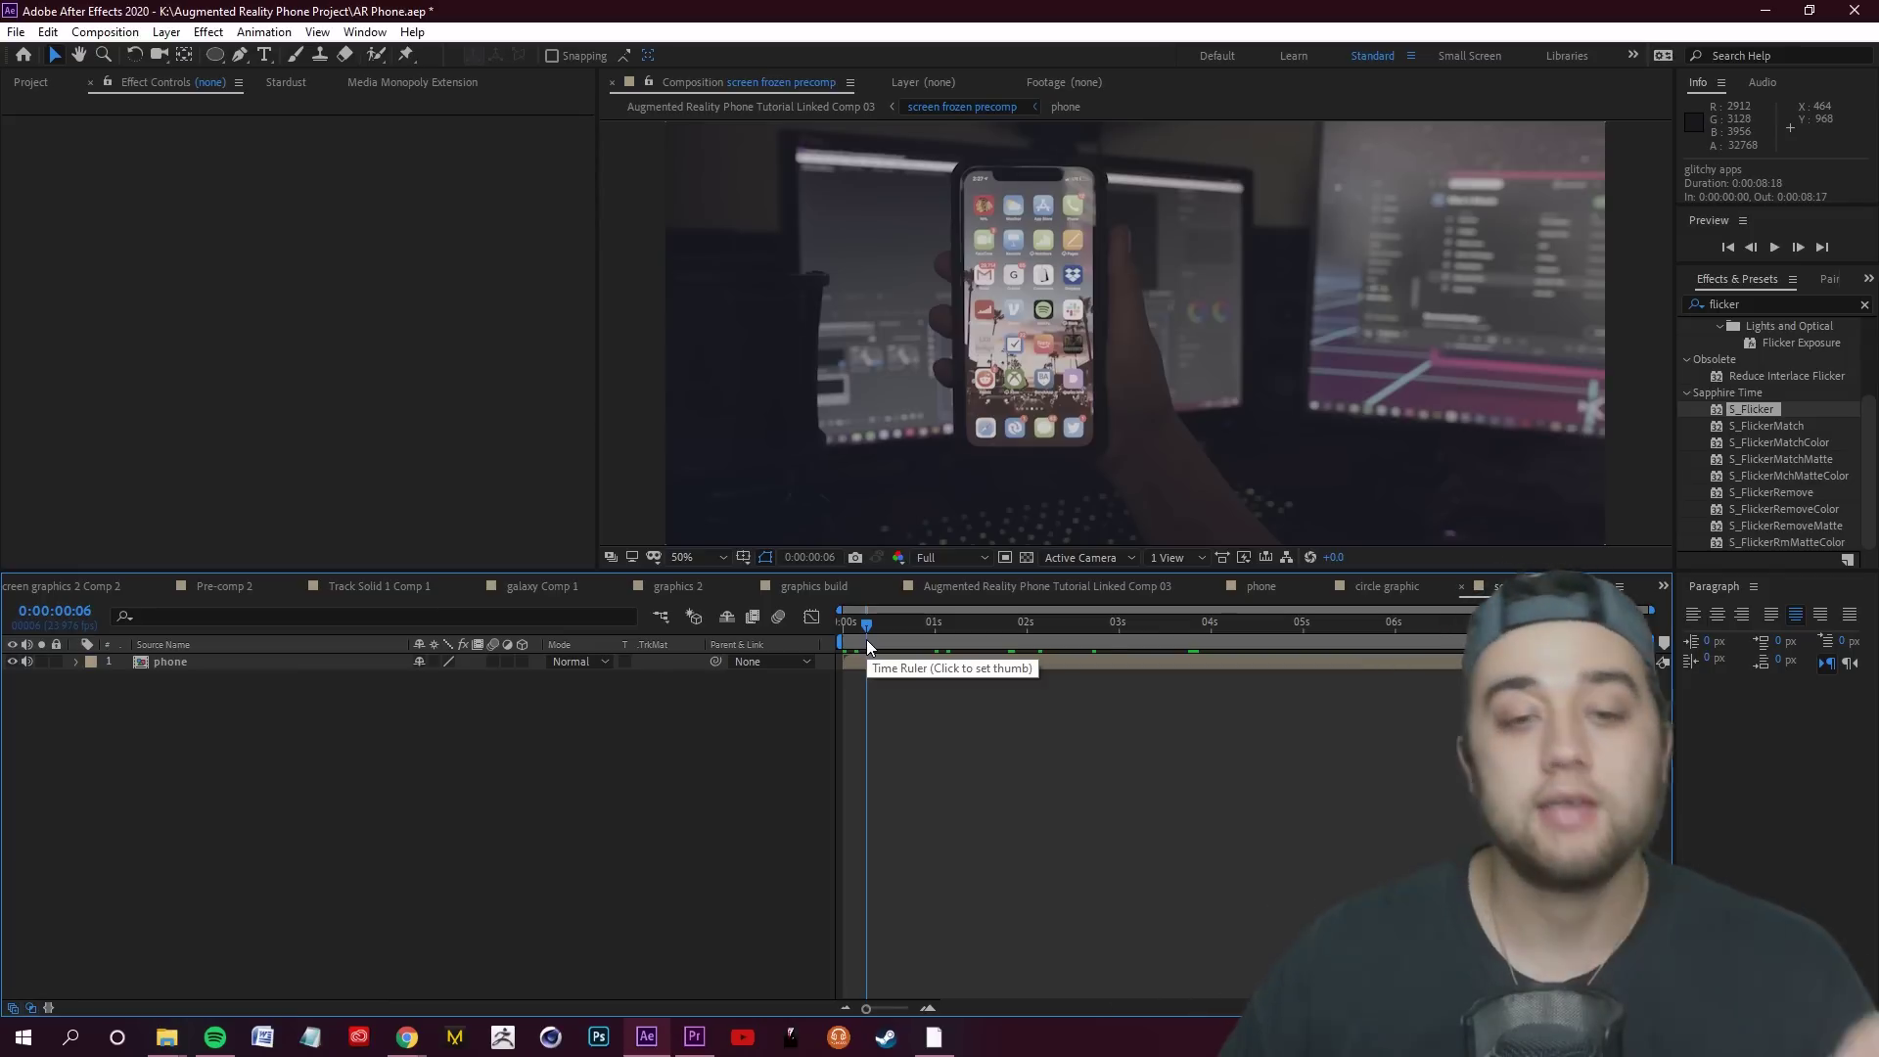
pyautogui.moveTo(866, 638); pyautogui.dragTo(905, 690)
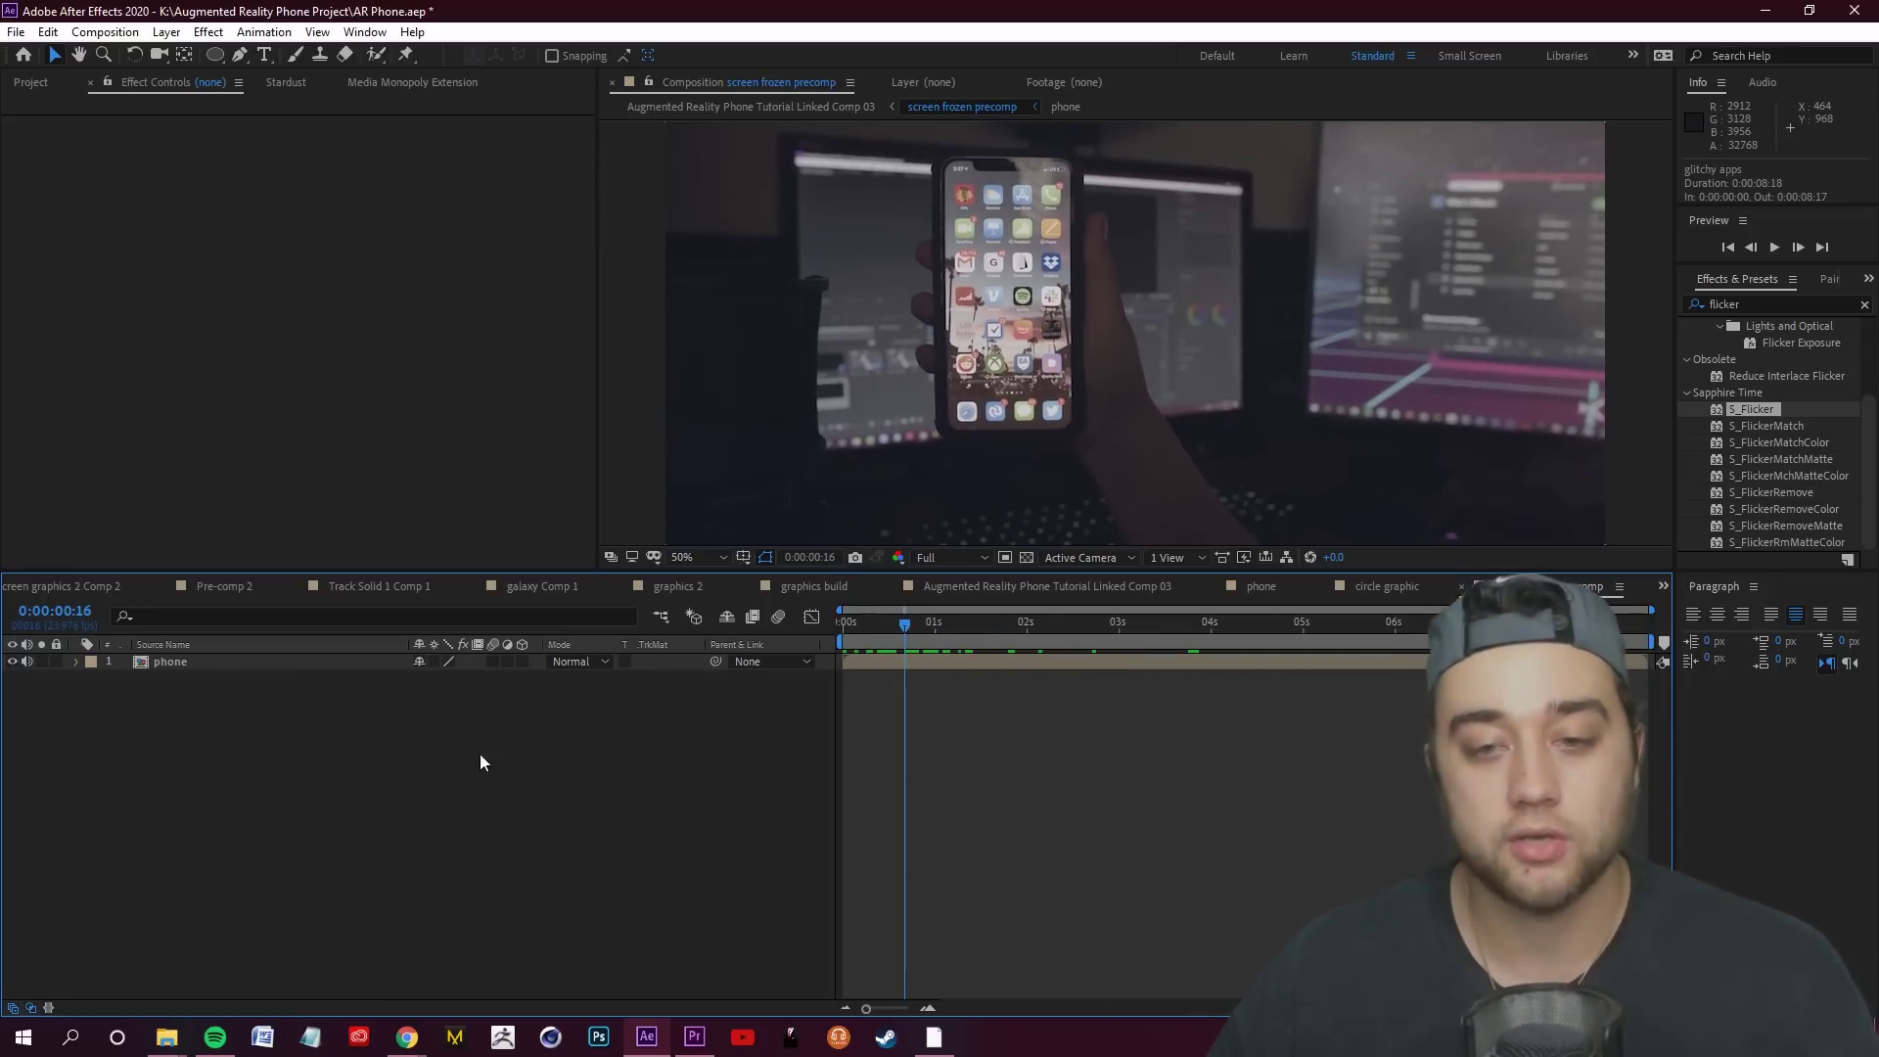
# Return to the main linked composition and set the current time to the screen frozen layer's Time Remap keyframe at 0:00:00:11
pyautogui.click(1118, 587)
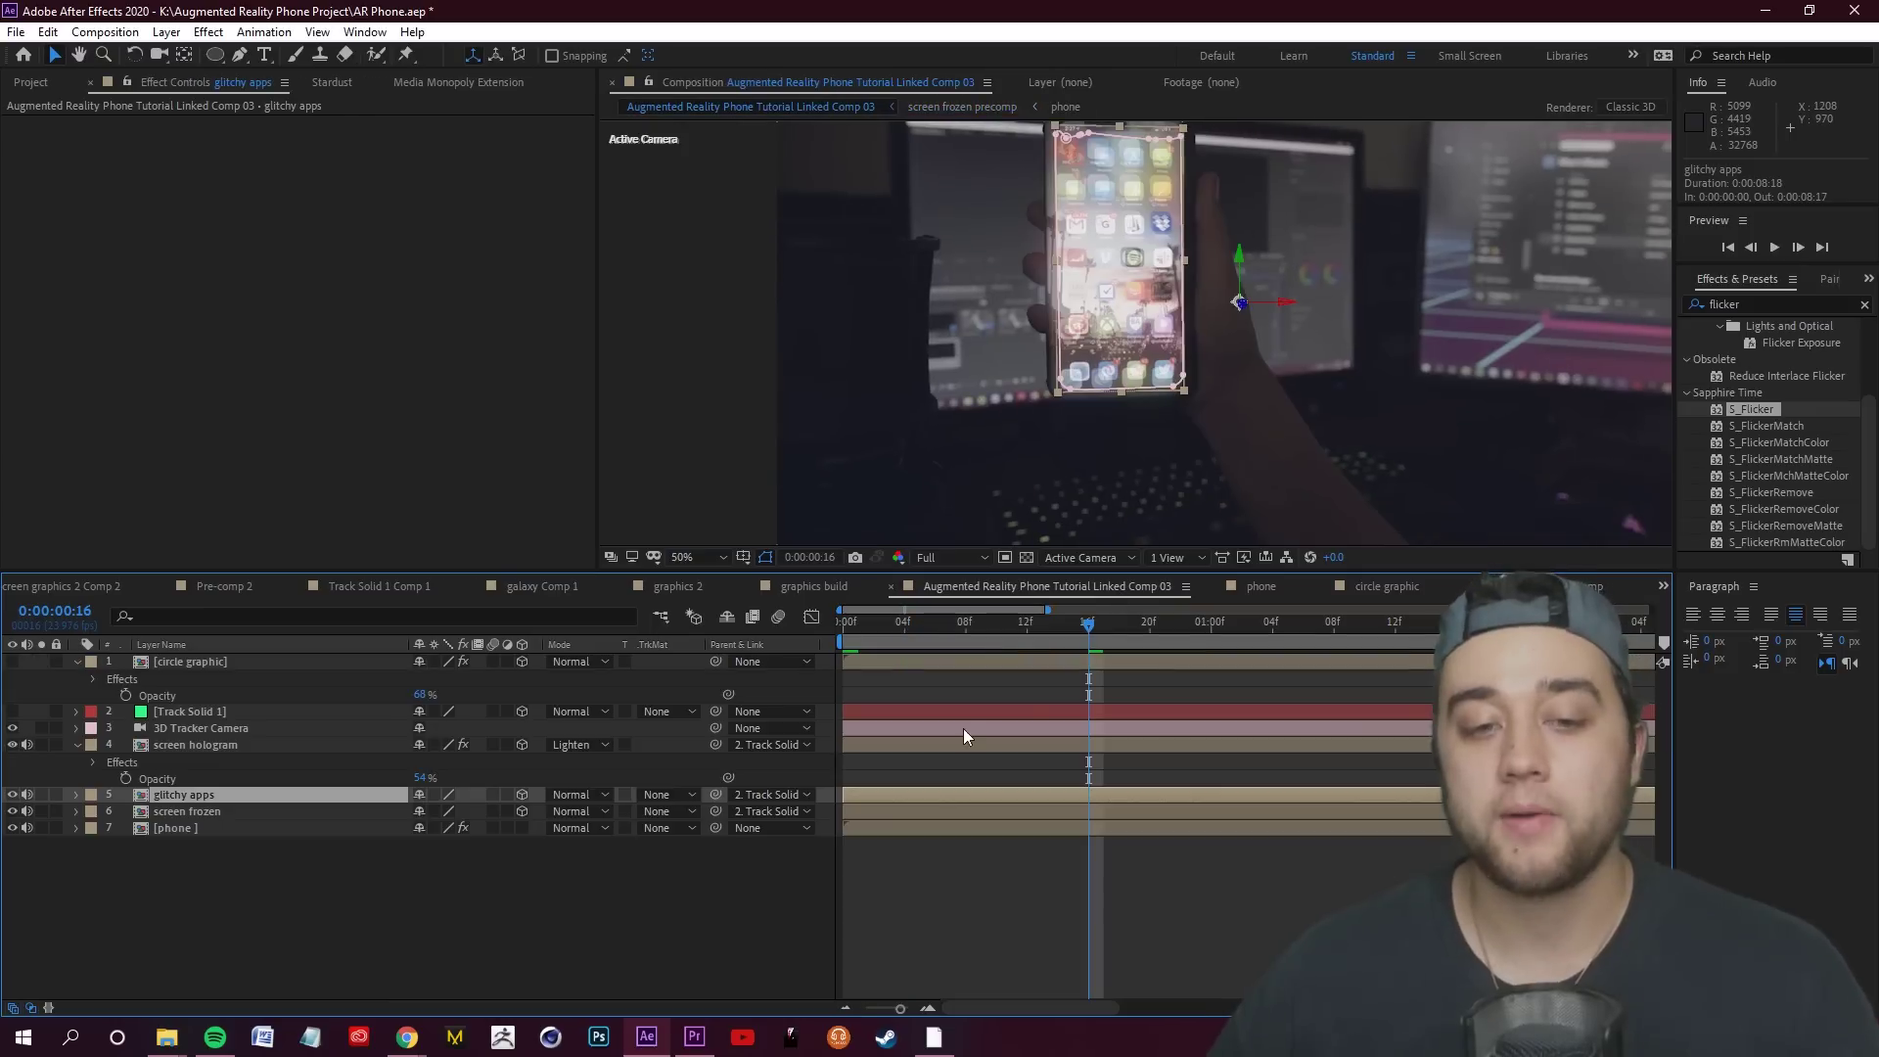
pyautogui.click(198, 812)
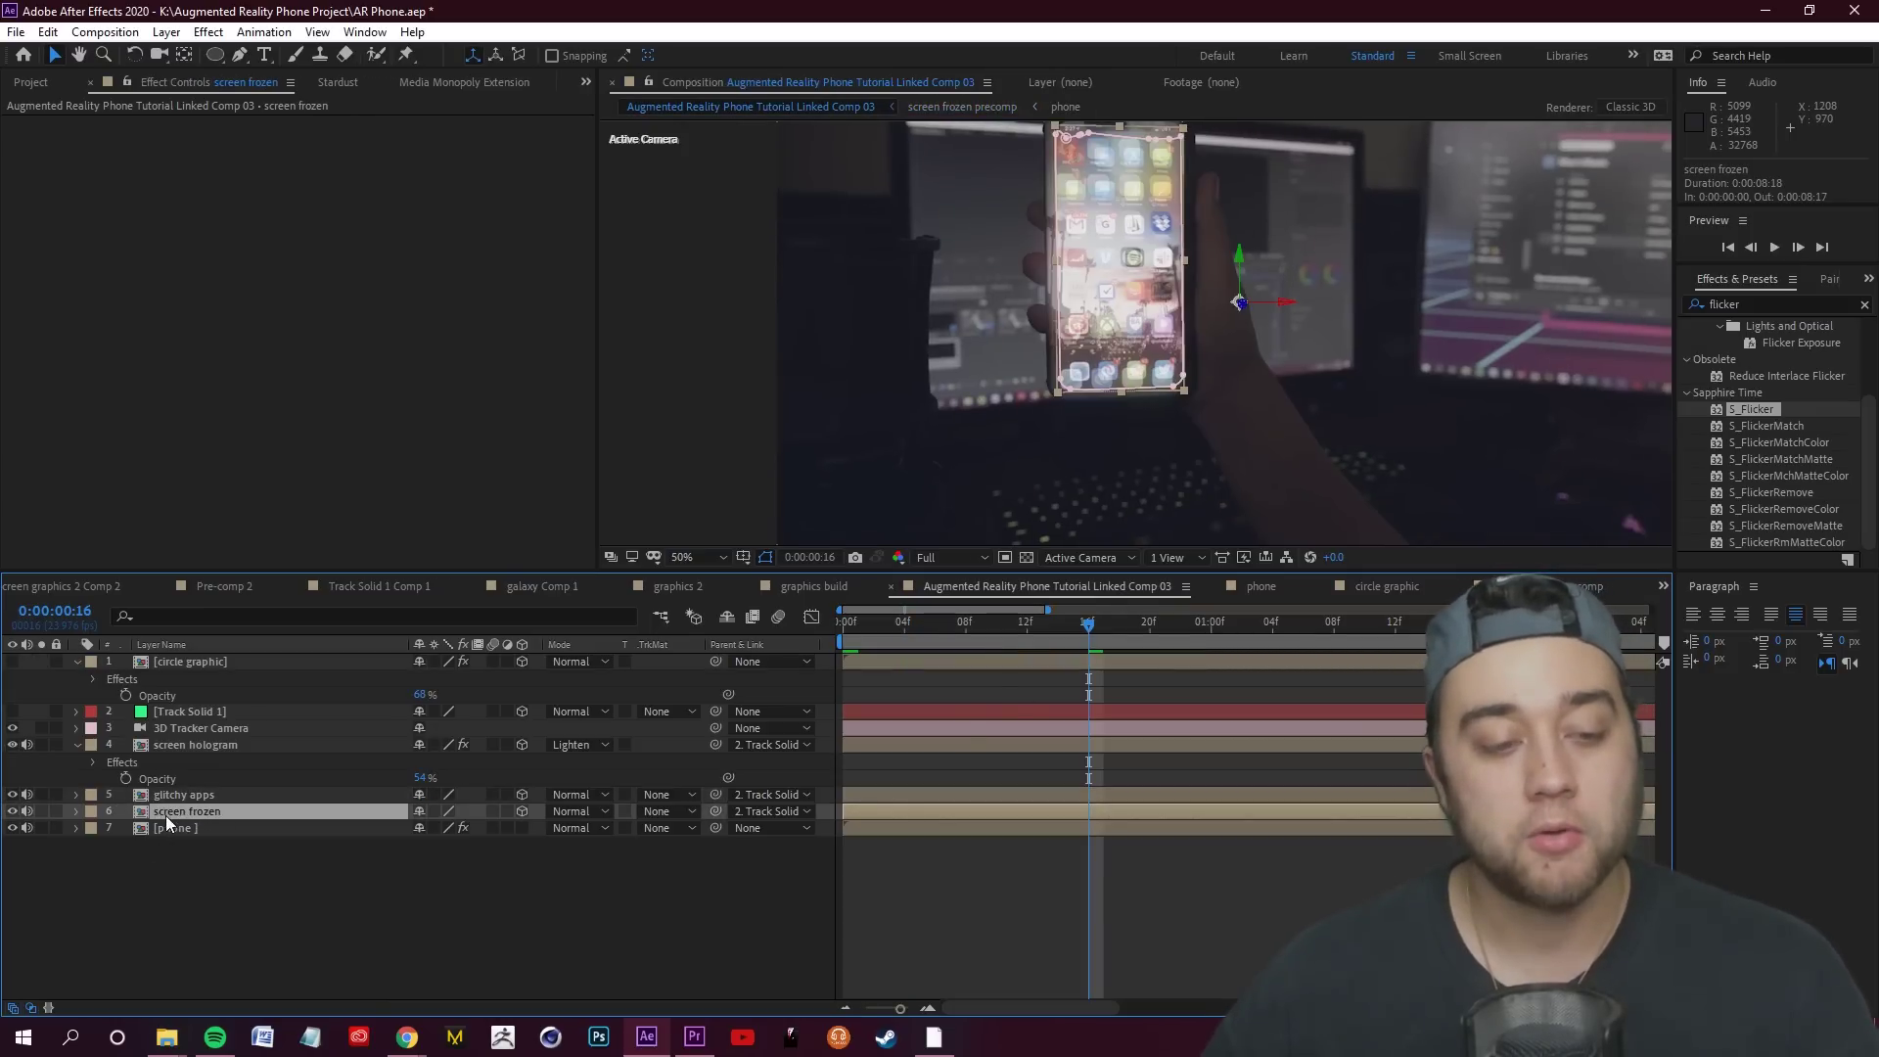
pyautogui.click(76, 812)
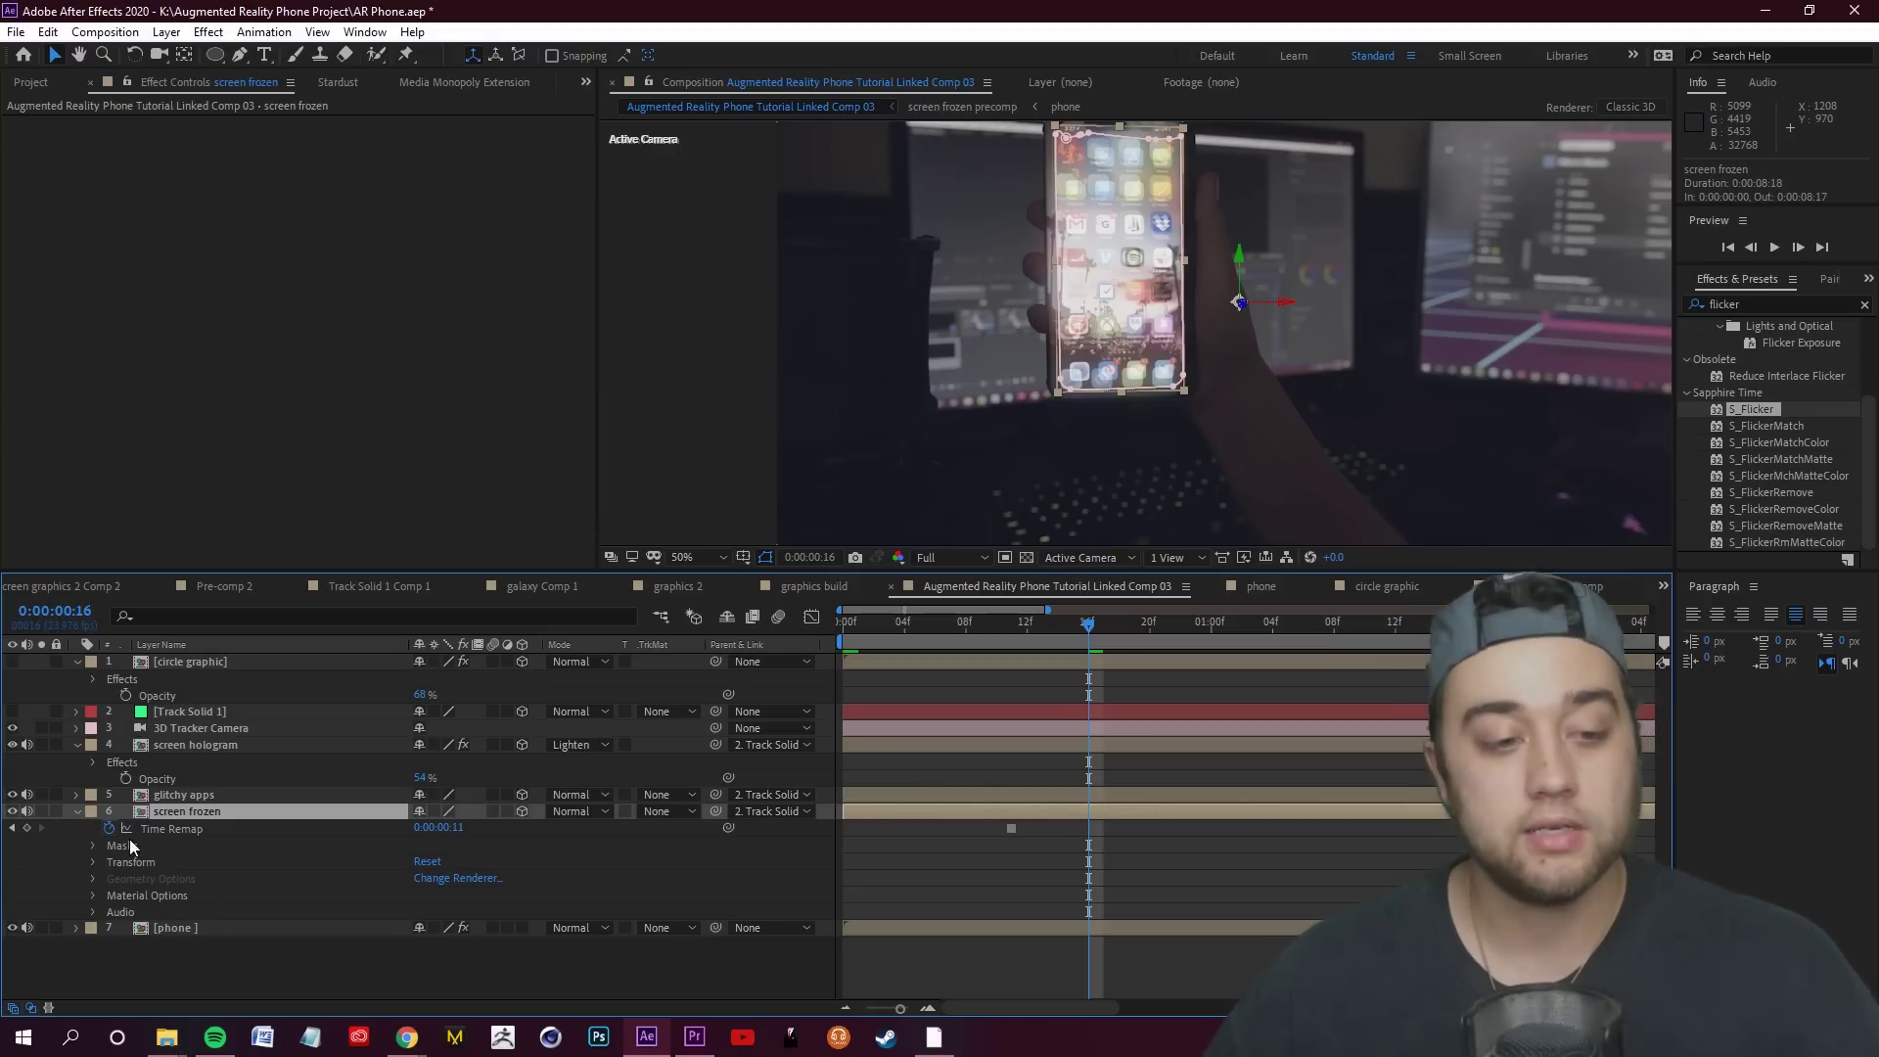
pyautogui.moveTo(1093, 634); pyautogui.dragTo(1013, 642)
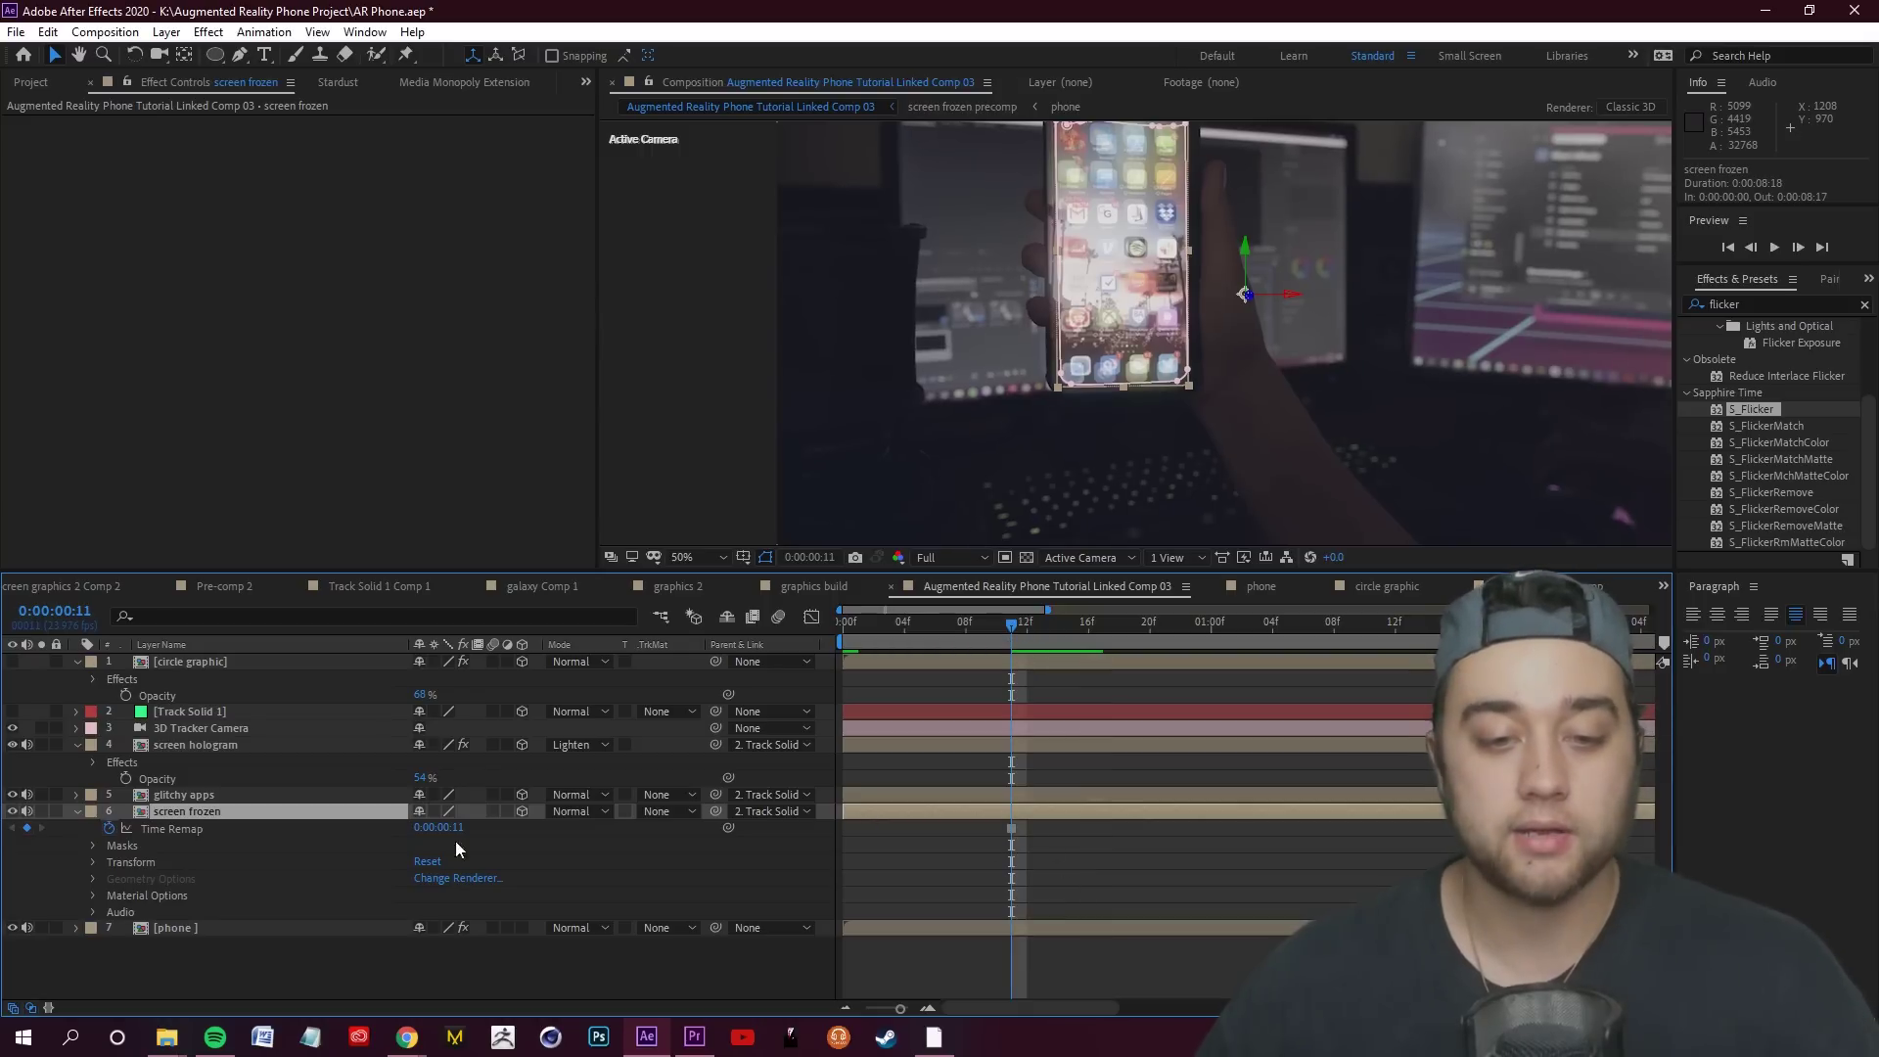
pyautogui.click(76, 811)
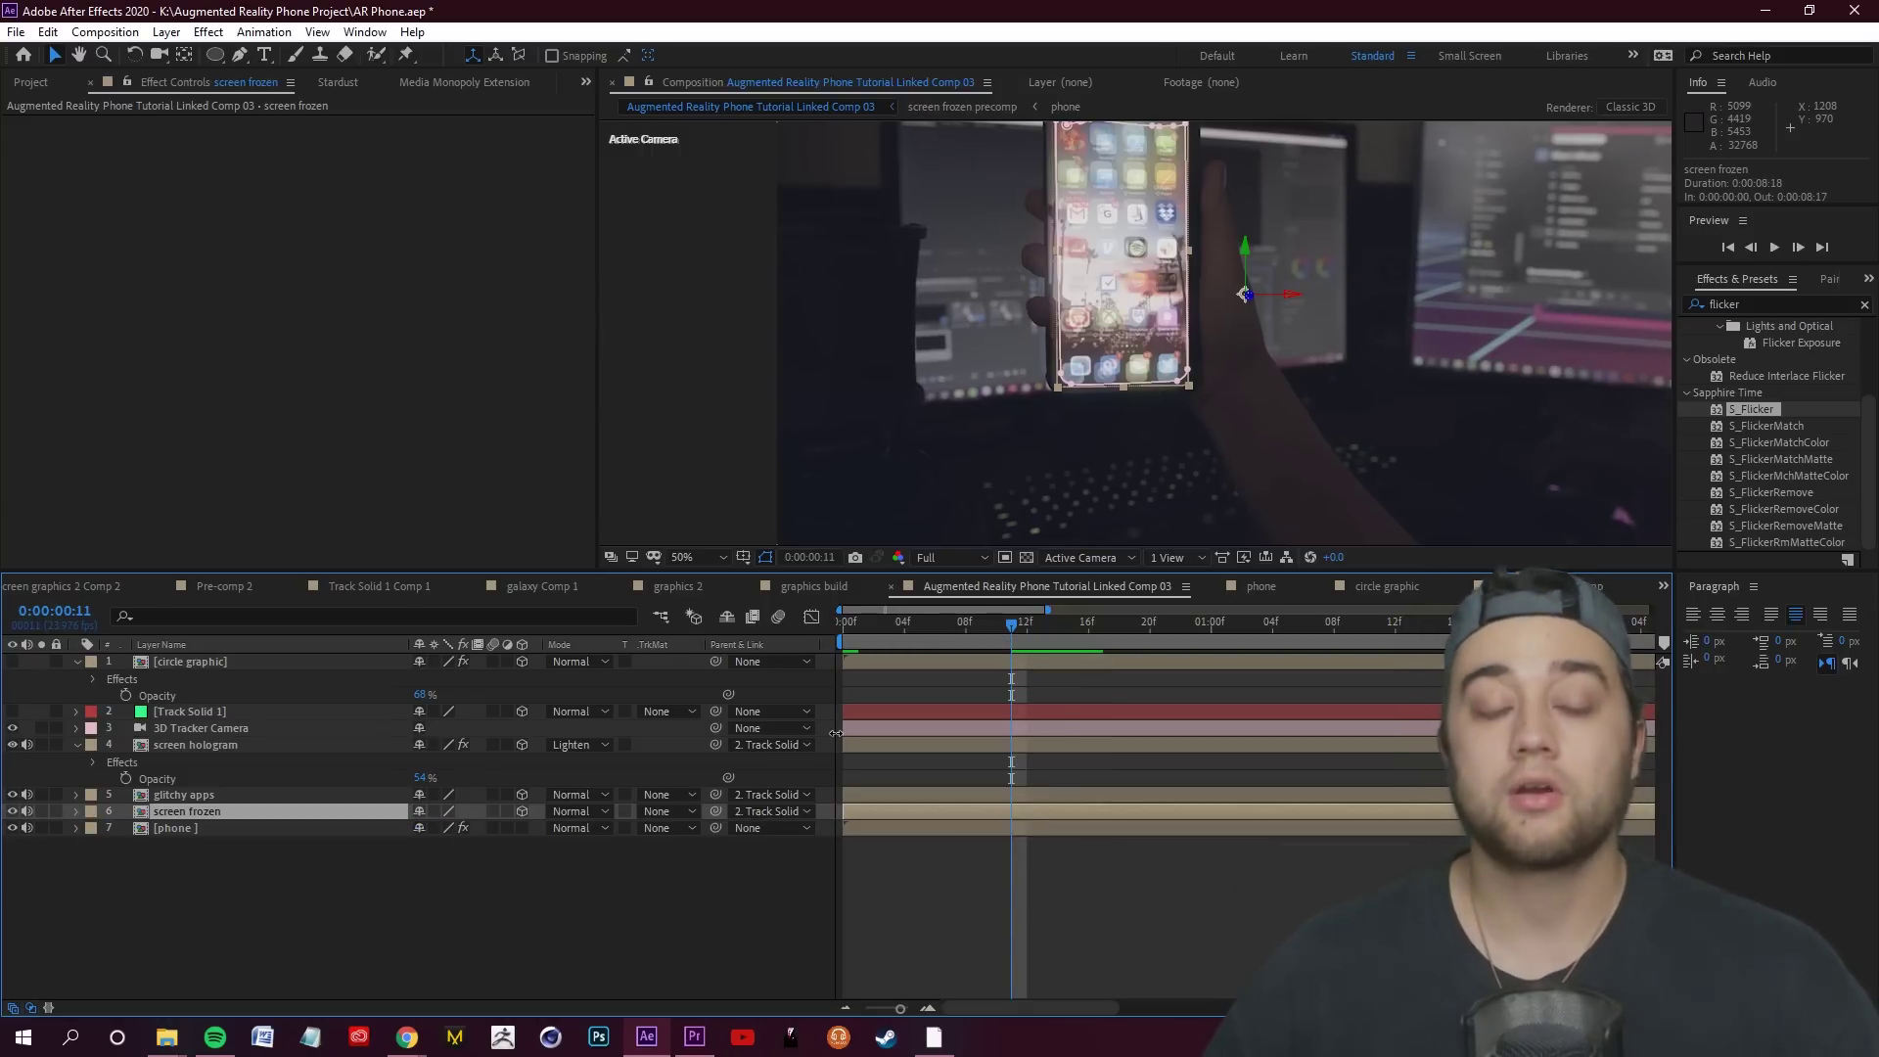
# Freeze the phone layer inside the glitchy apps precomp at 0:00:00:11, and return to the first frame
pyautogui.doubleClick(199, 796)
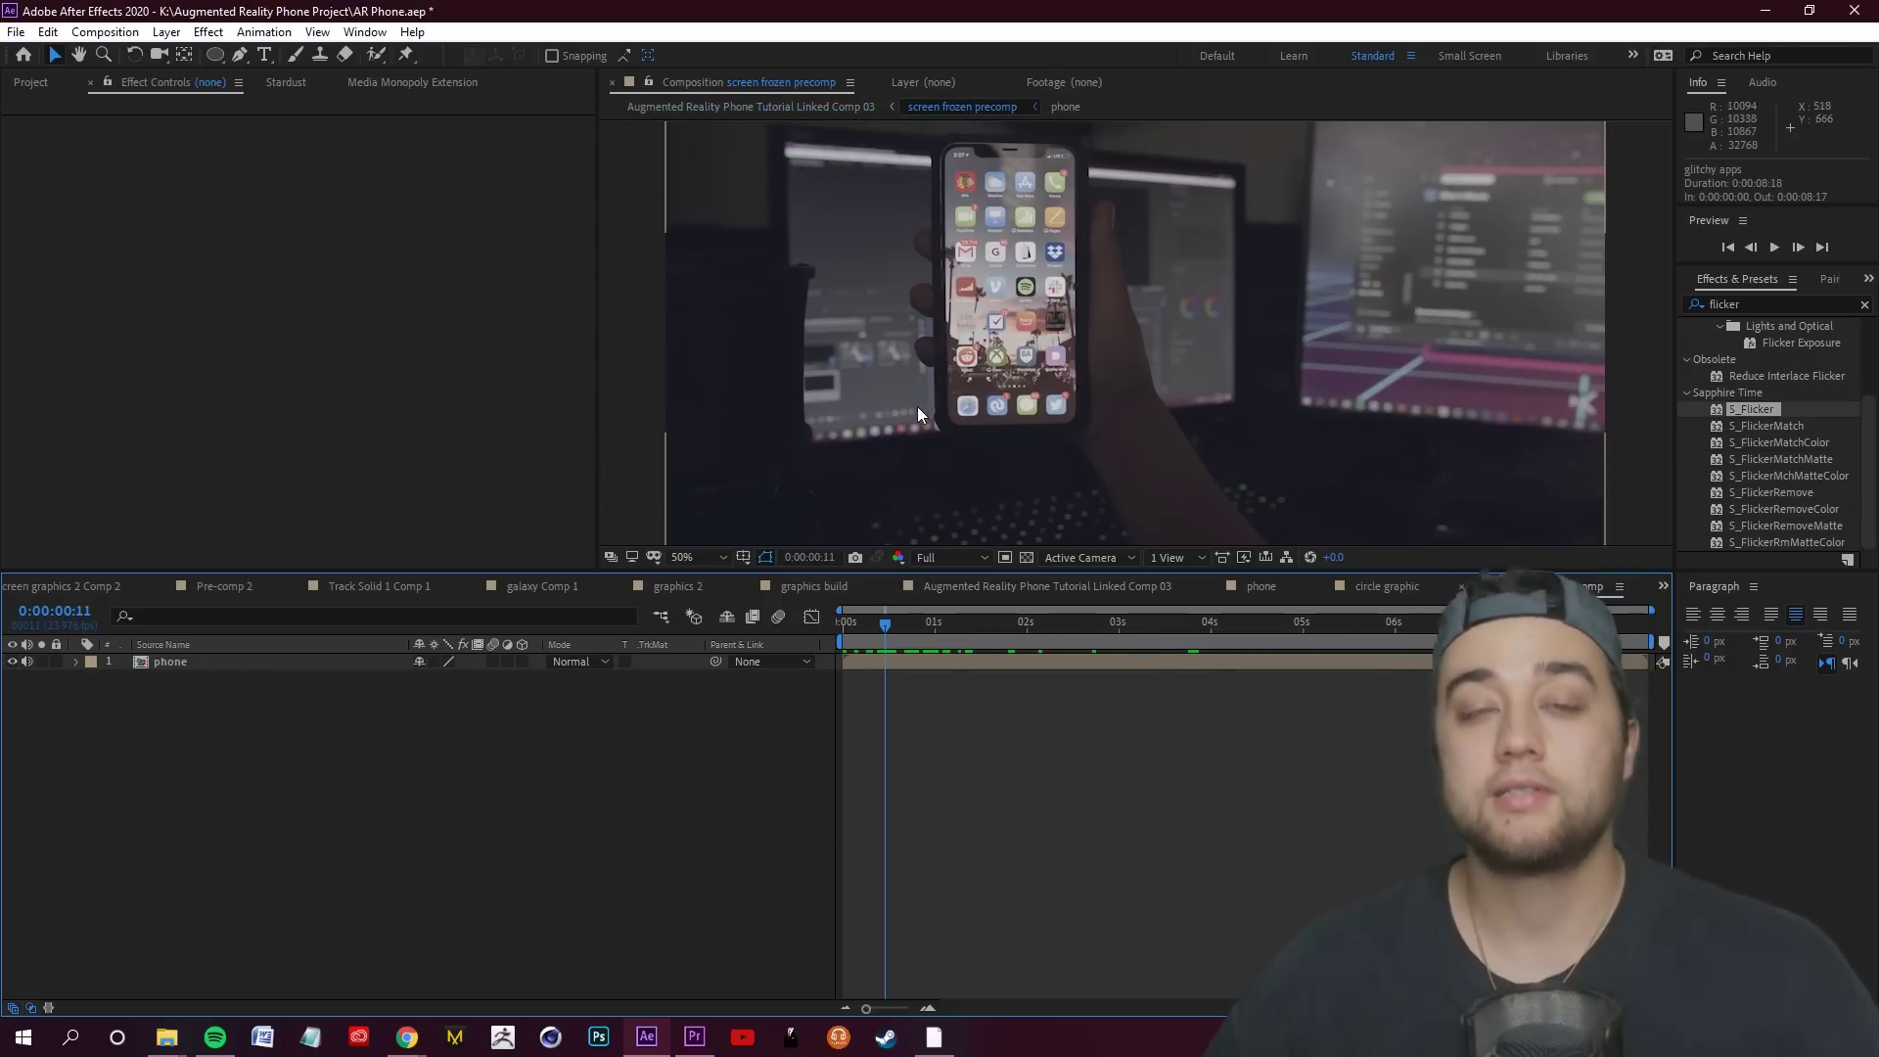
pyautogui.rightClick(267, 666)
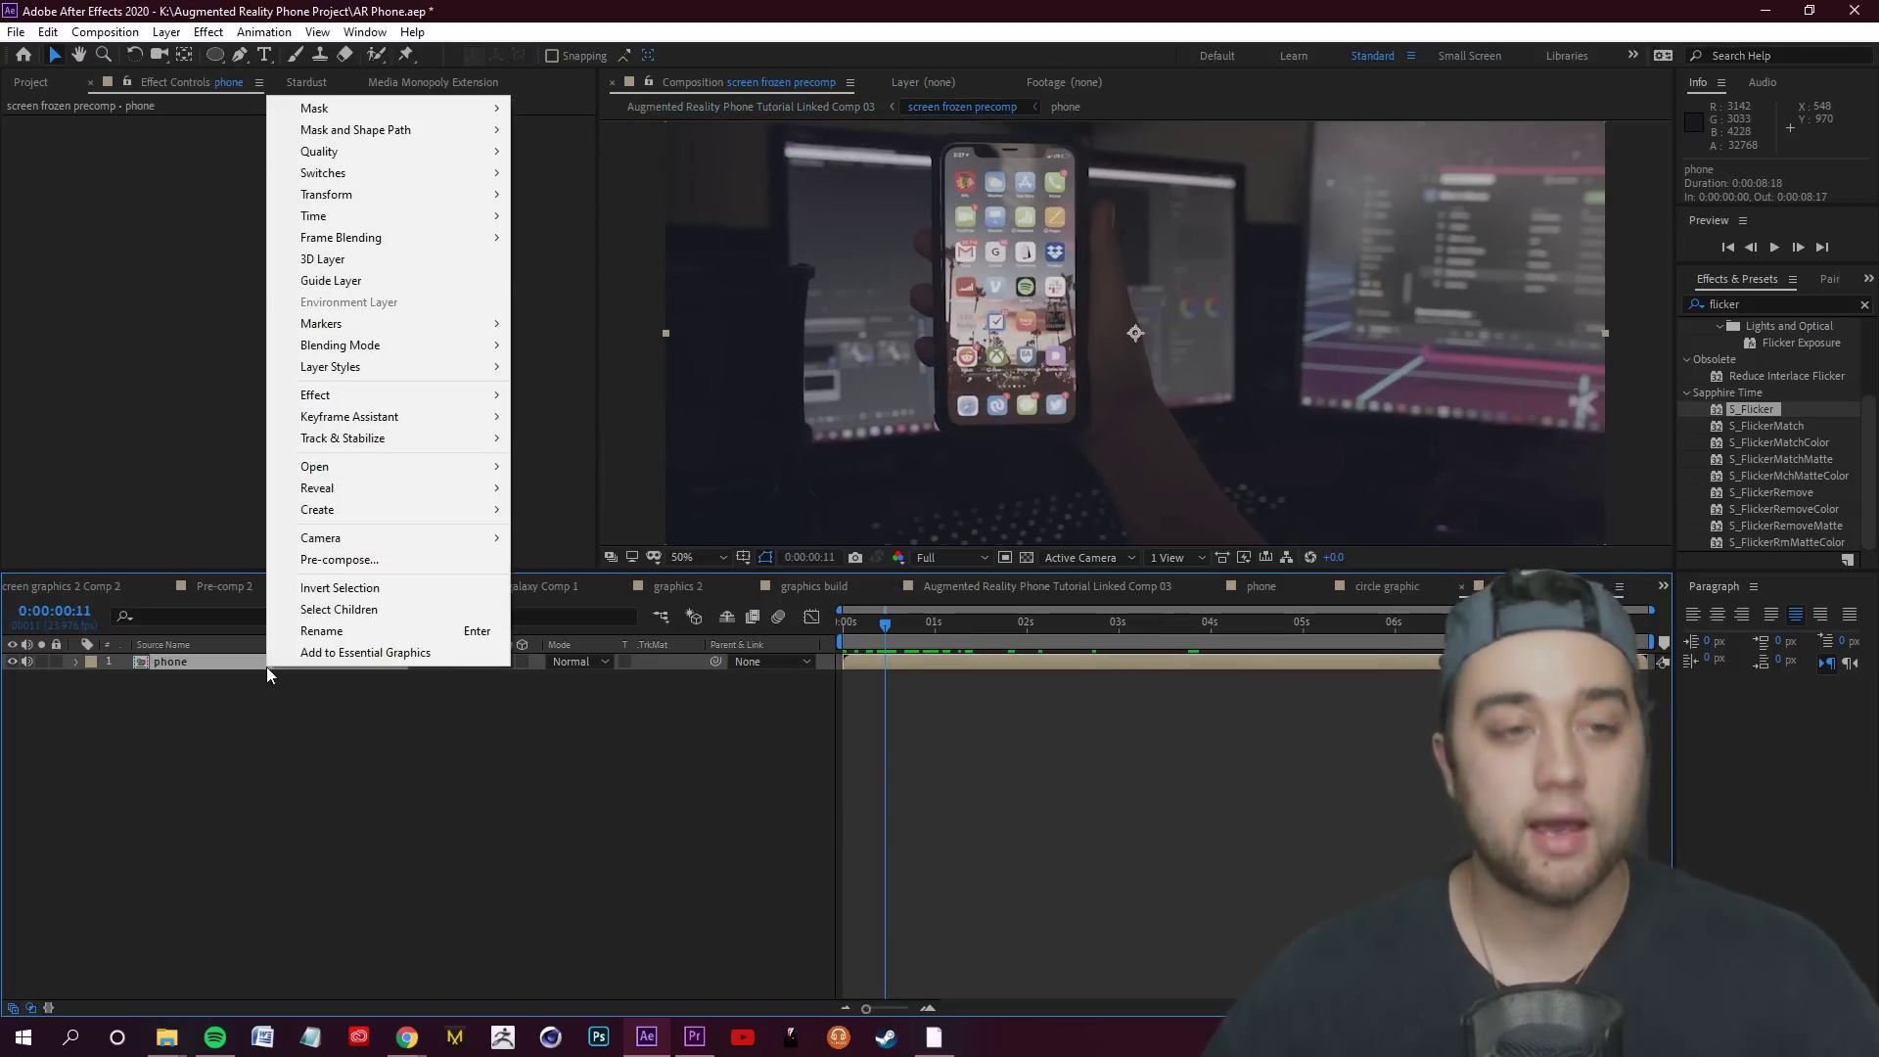
pyautogui.moveTo(402, 215)
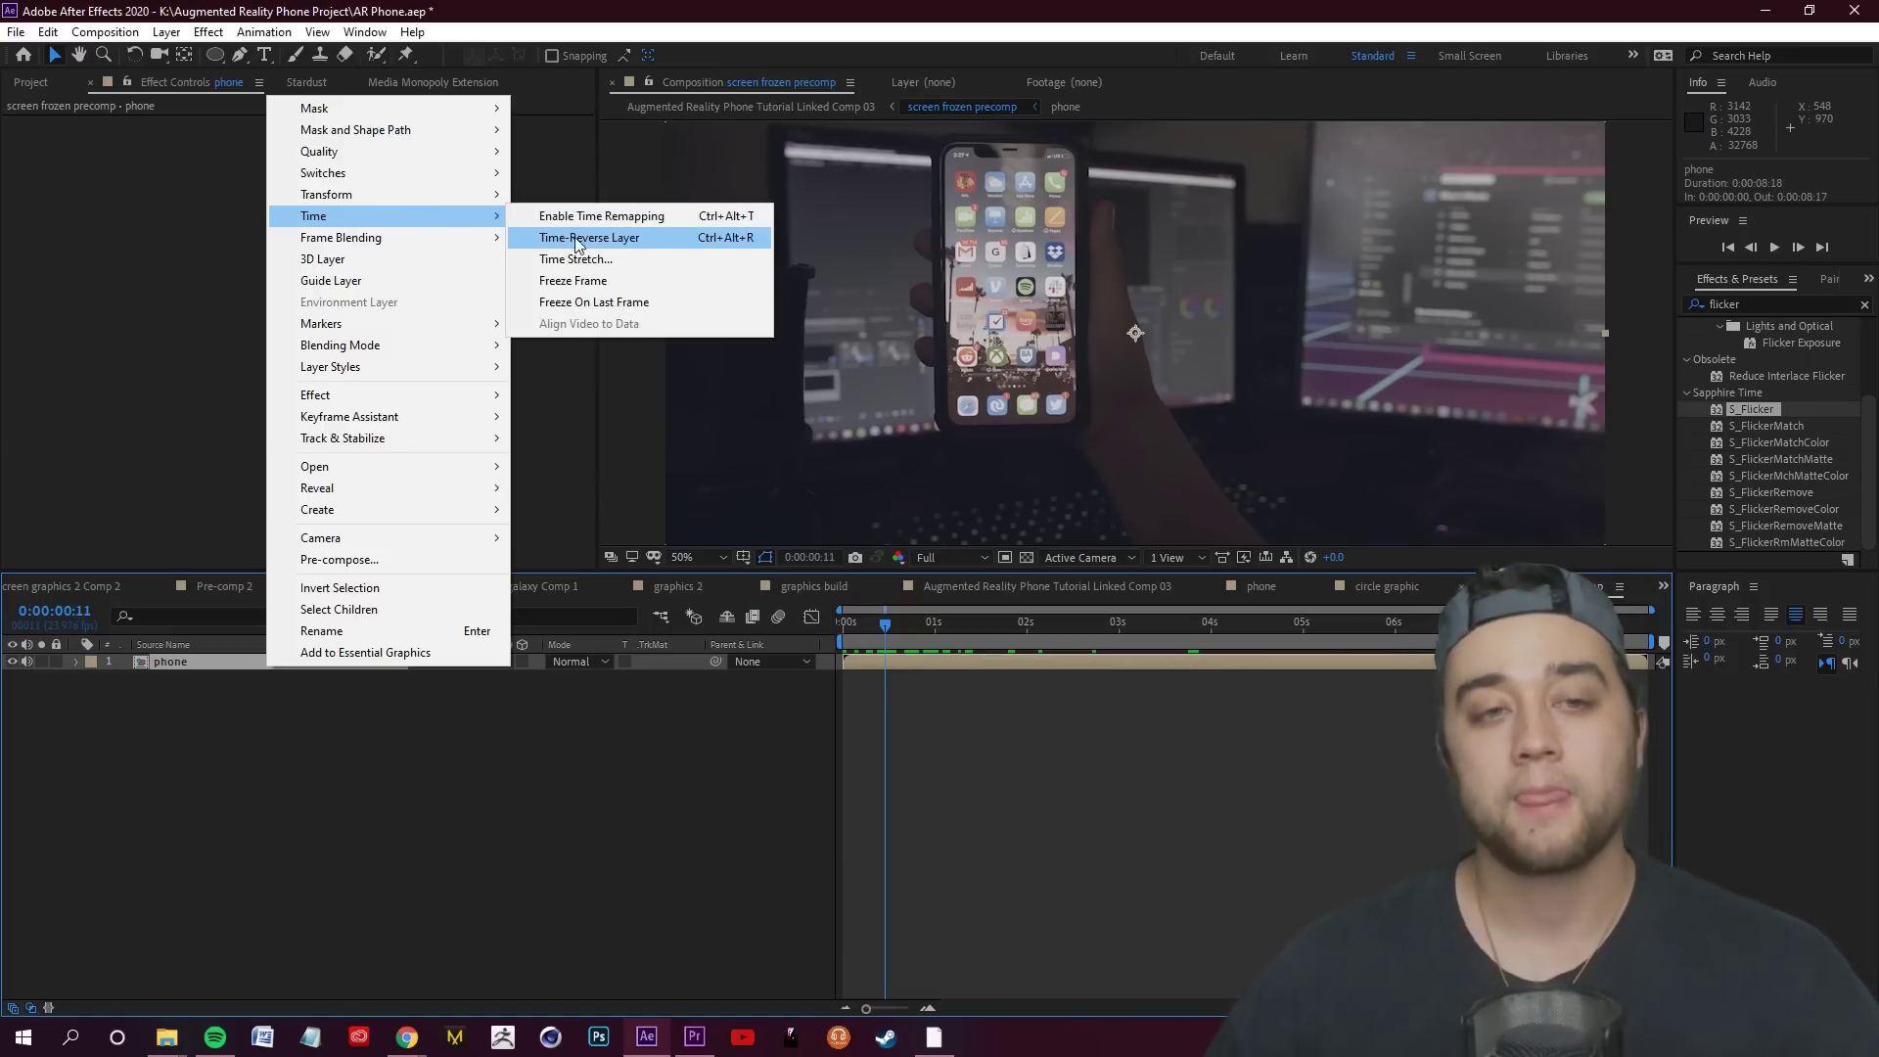
pyautogui.click(605, 284)
pyautogui.click(814, 735)
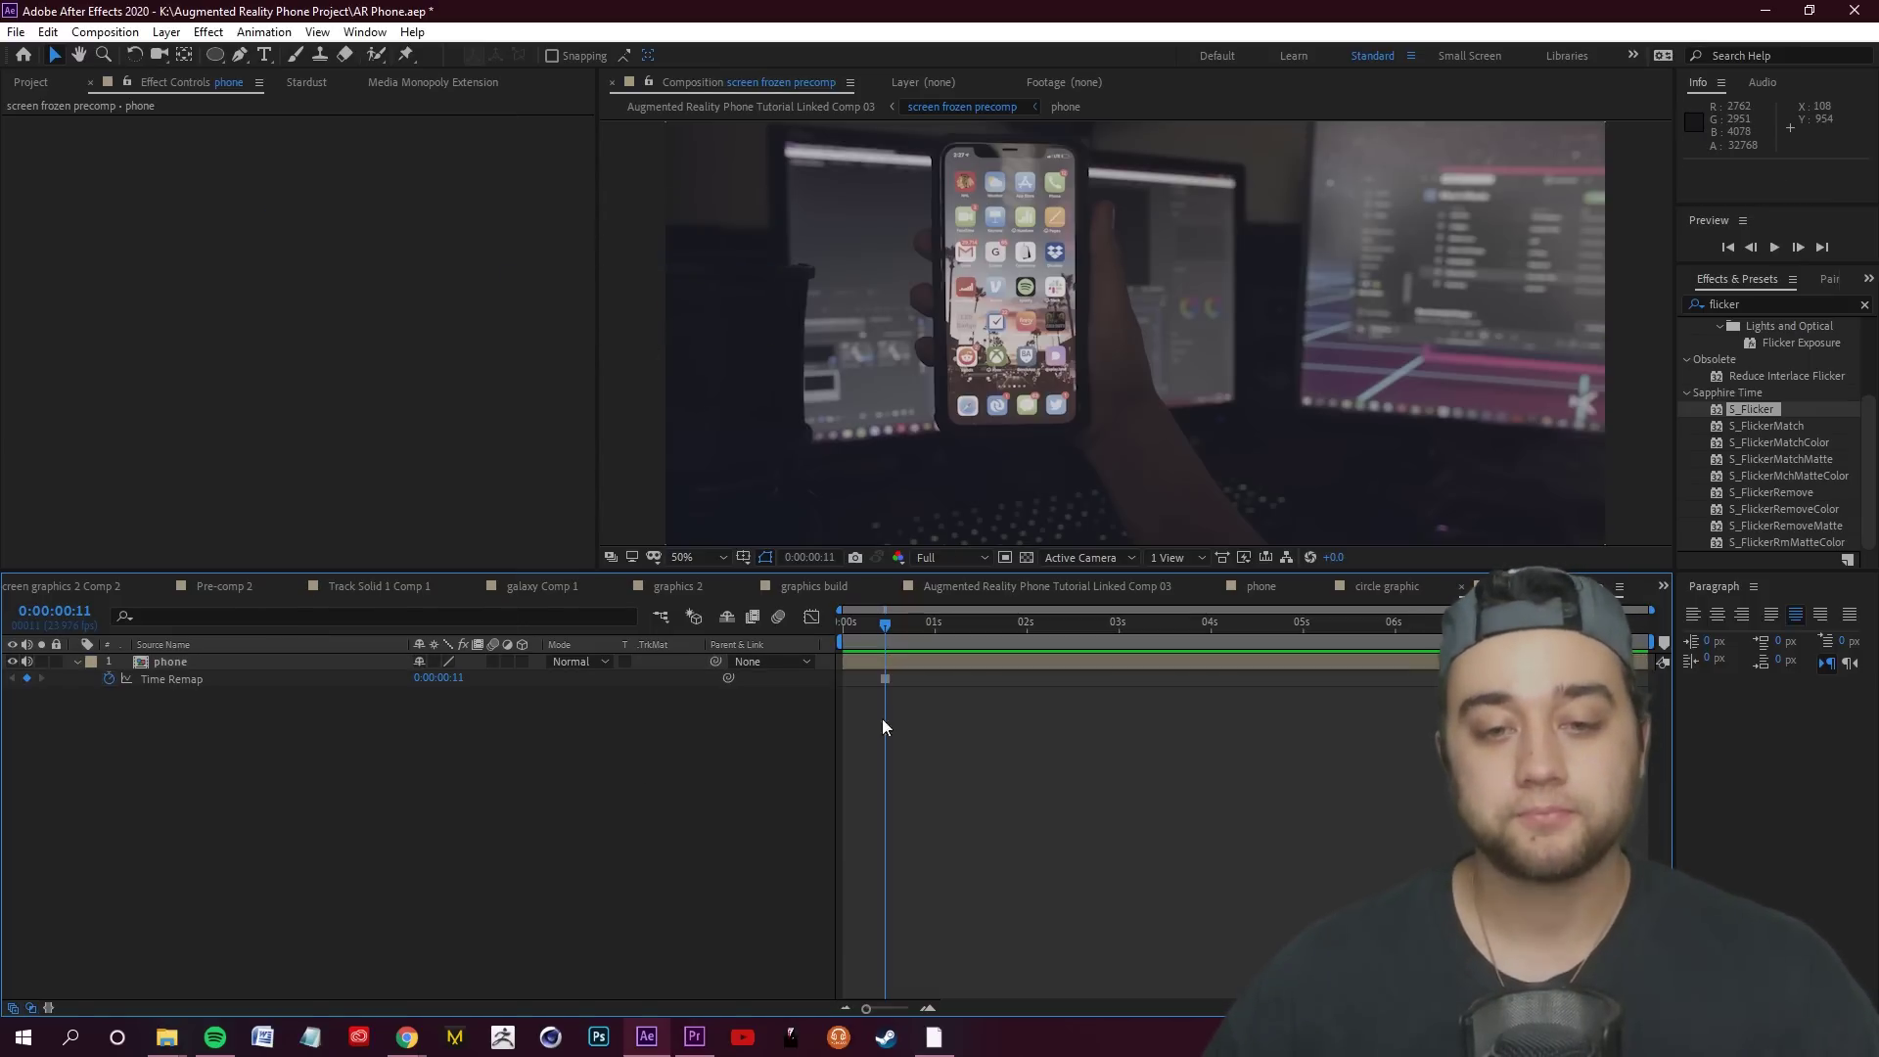
pyautogui.press('Home')
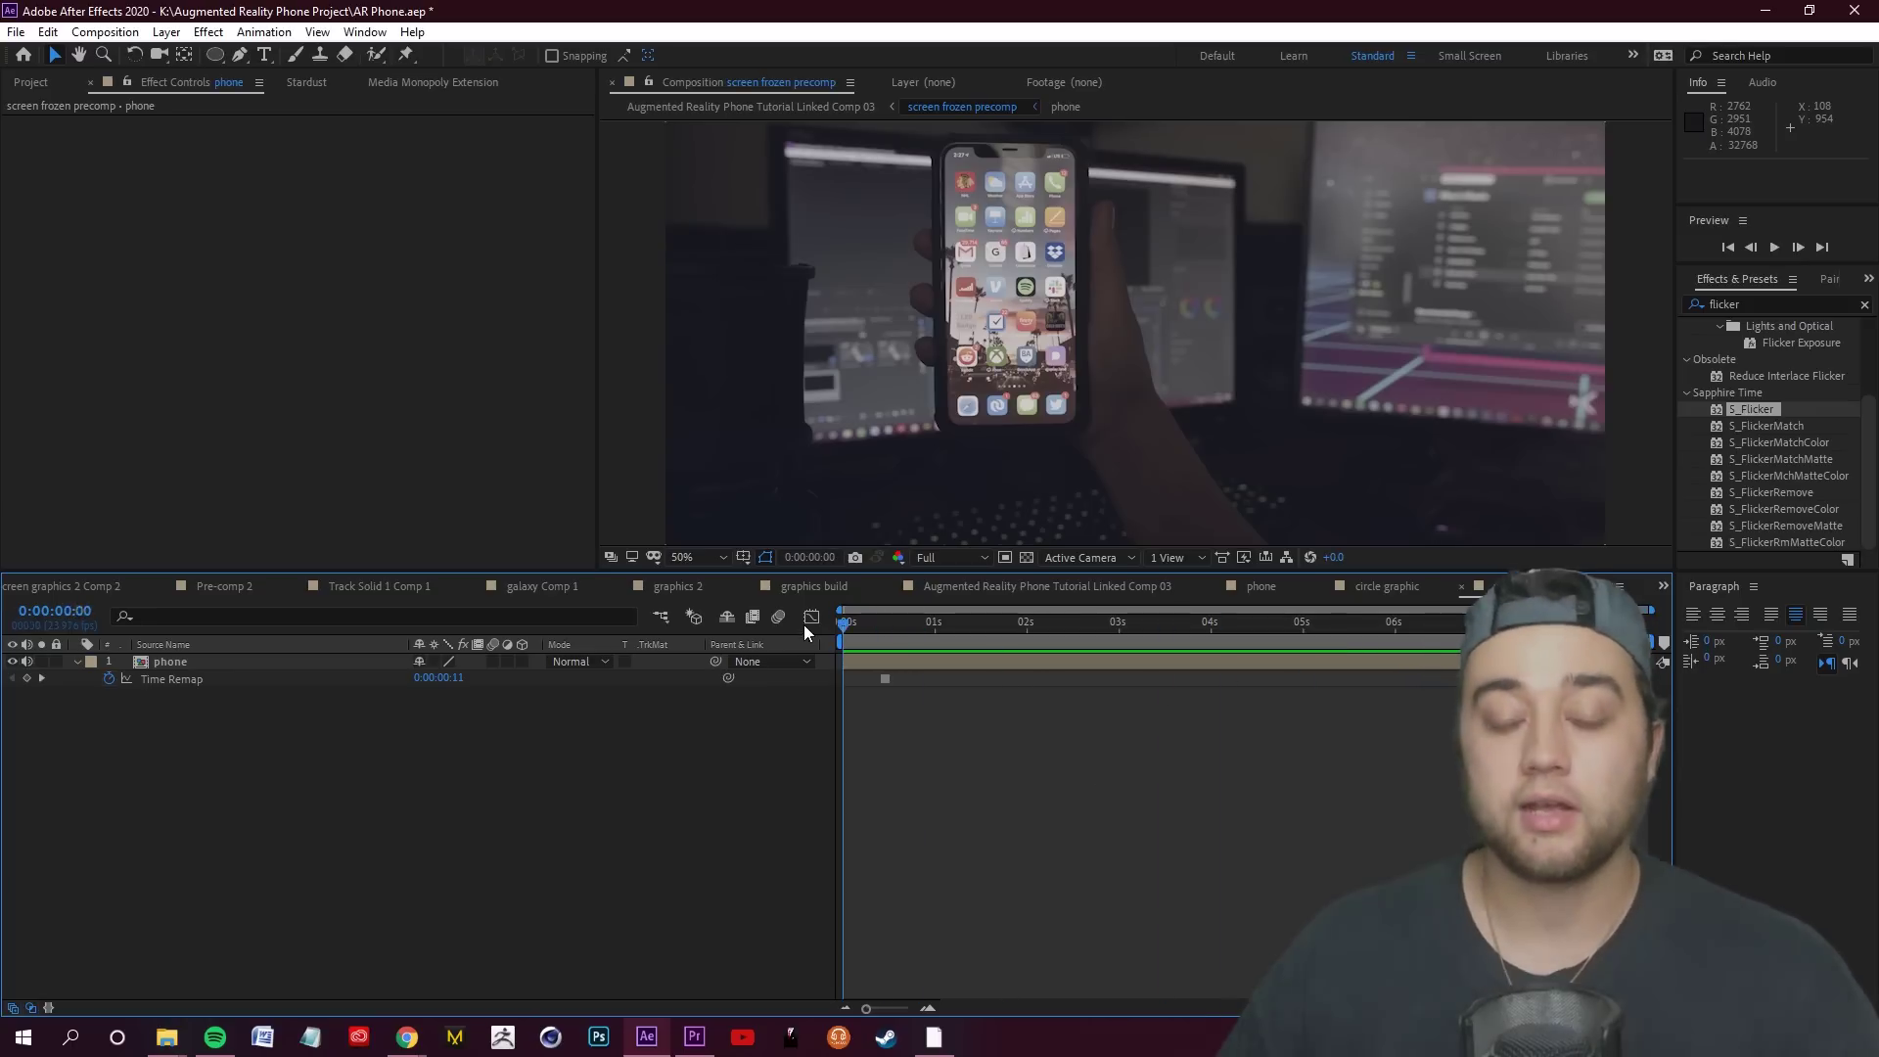
# Play back the precomp to check the frozen phone footage, and return to the first frame
pyautogui.press('space')
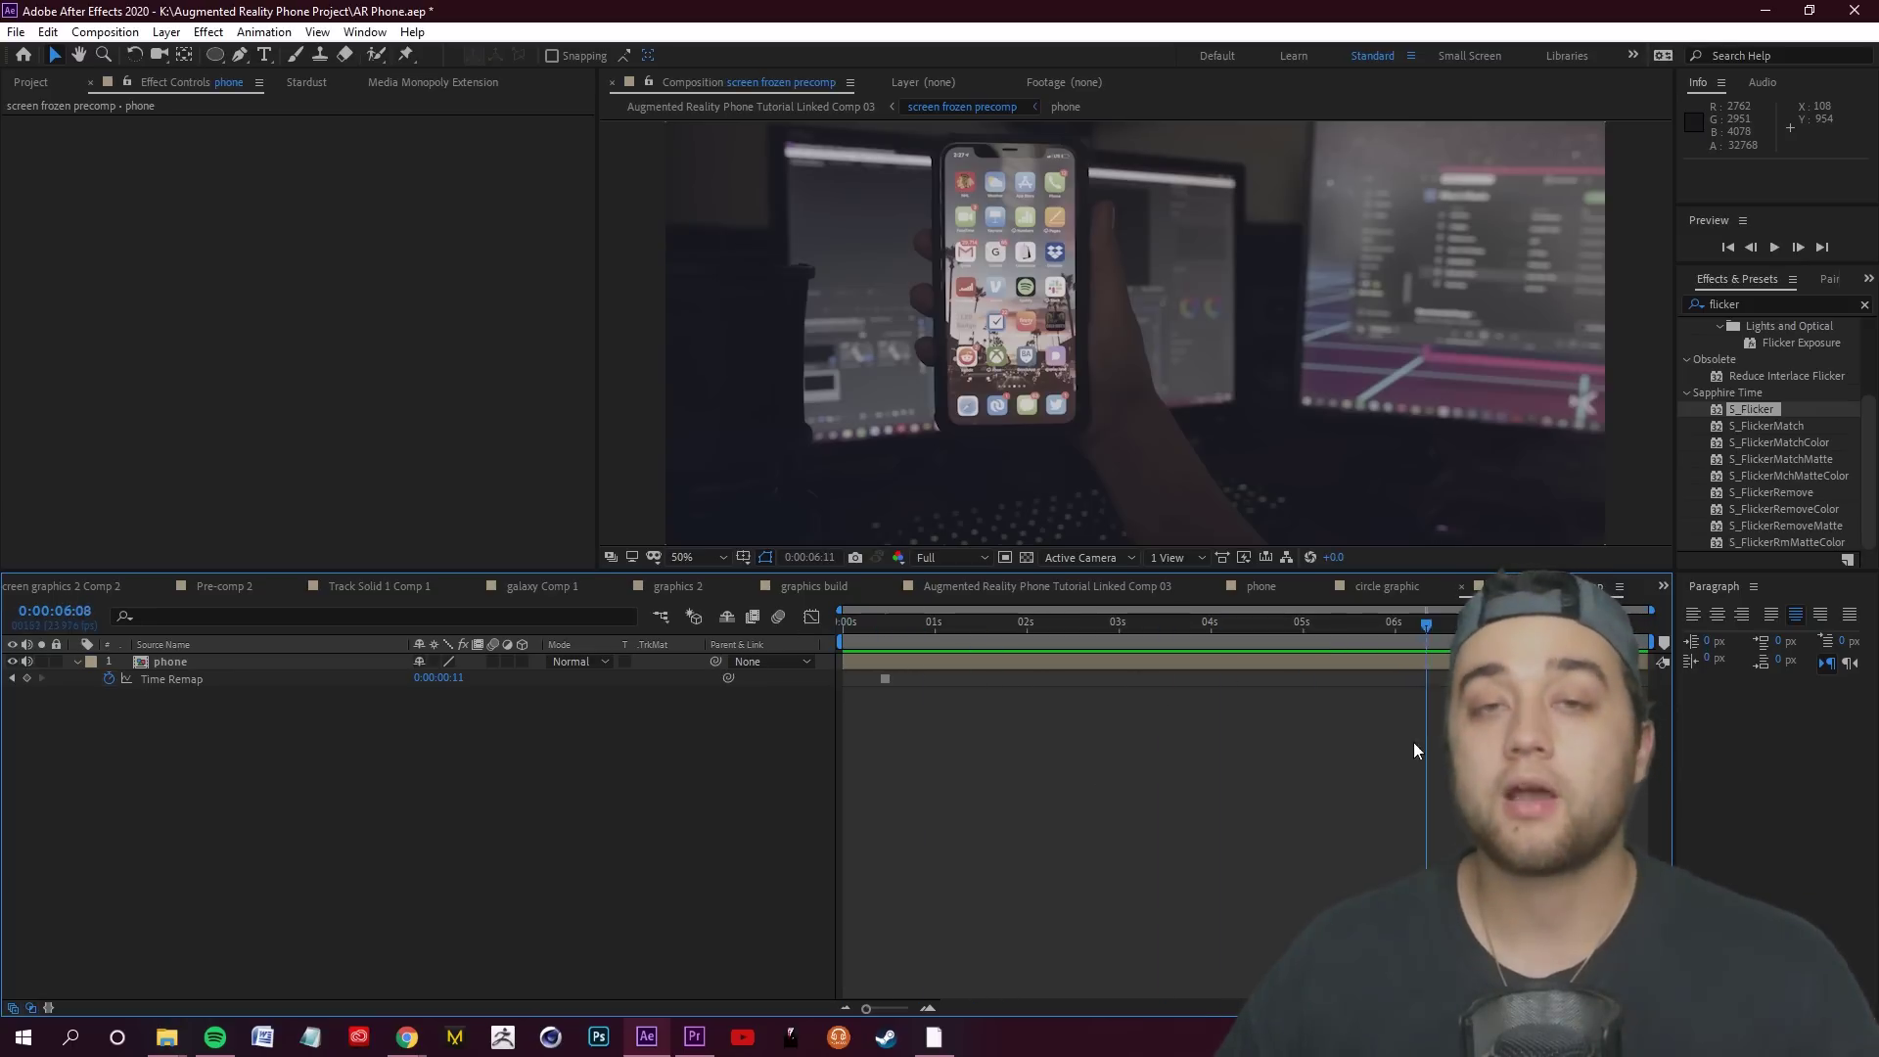
pyautogui.click(1264, 730)
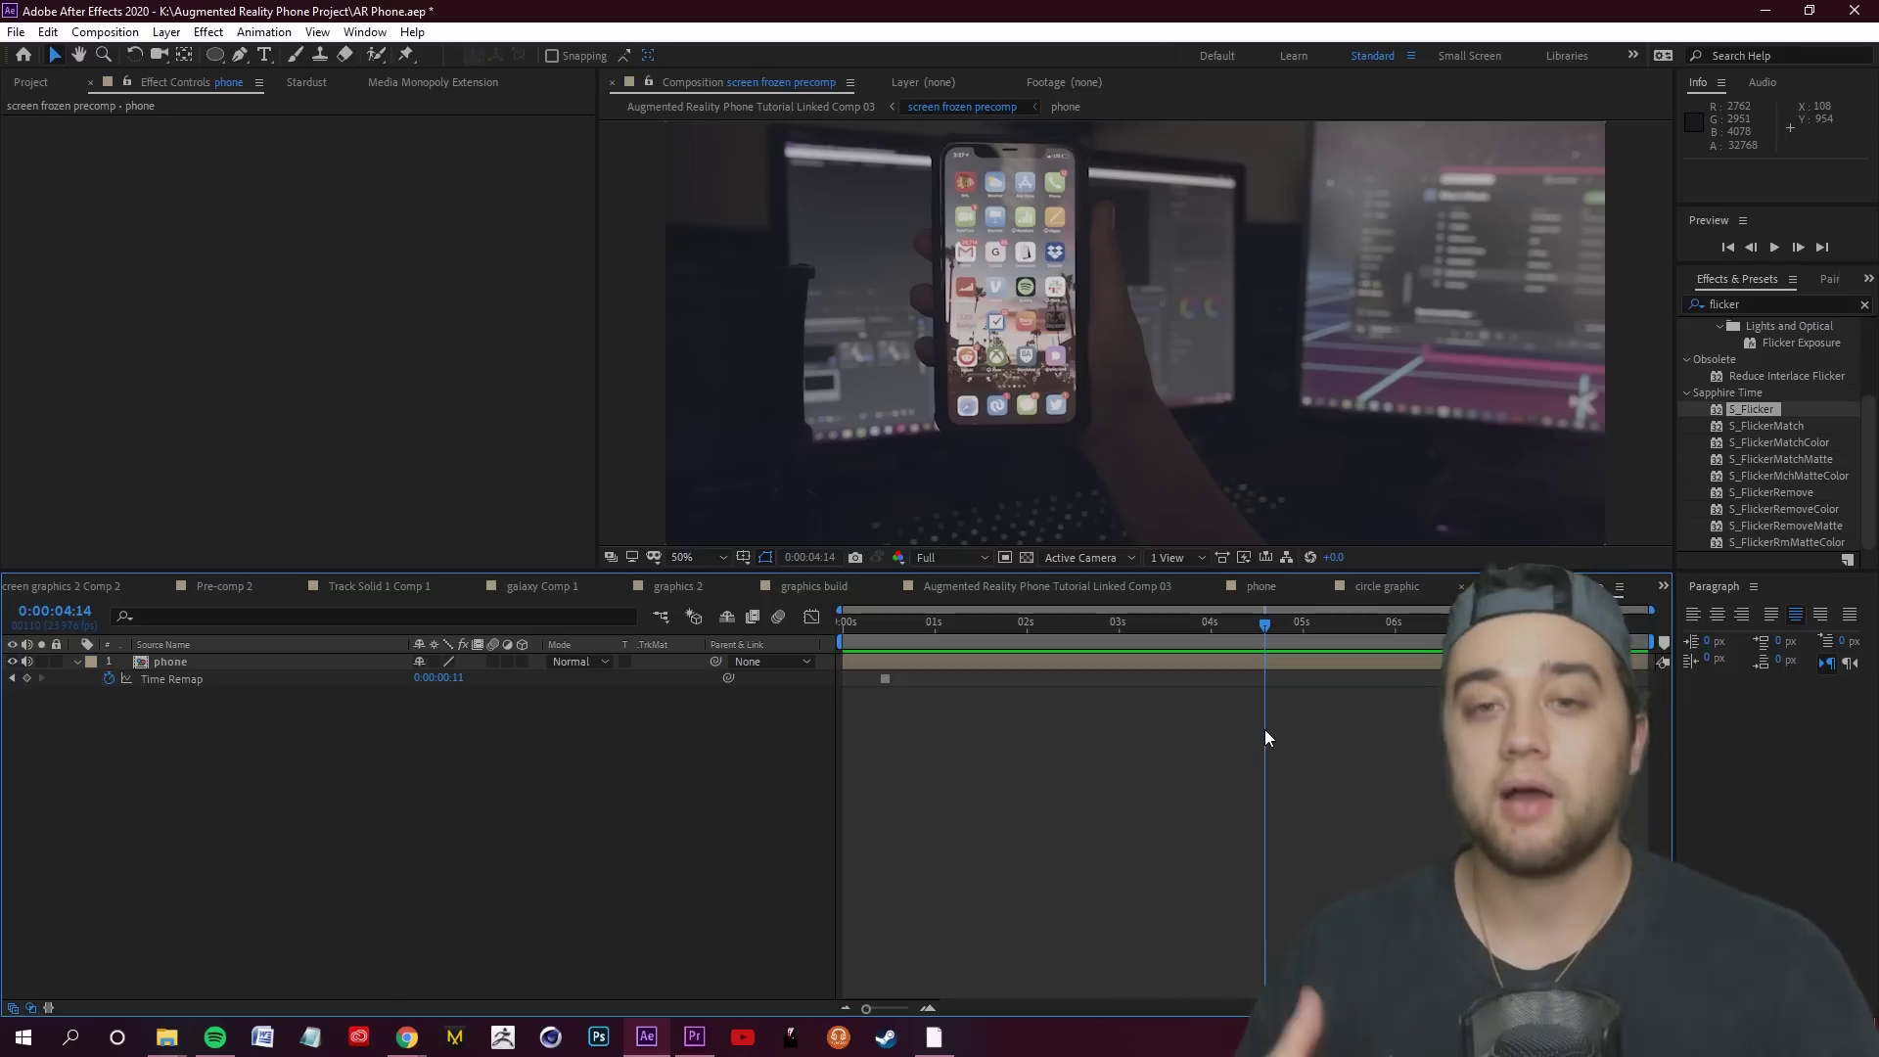
pyautogui.press('Home')
# Draw a closed eight-point Pen mask on the phone layer around the compass app icon in the phone's dock
pyautogui.click(186, 661)
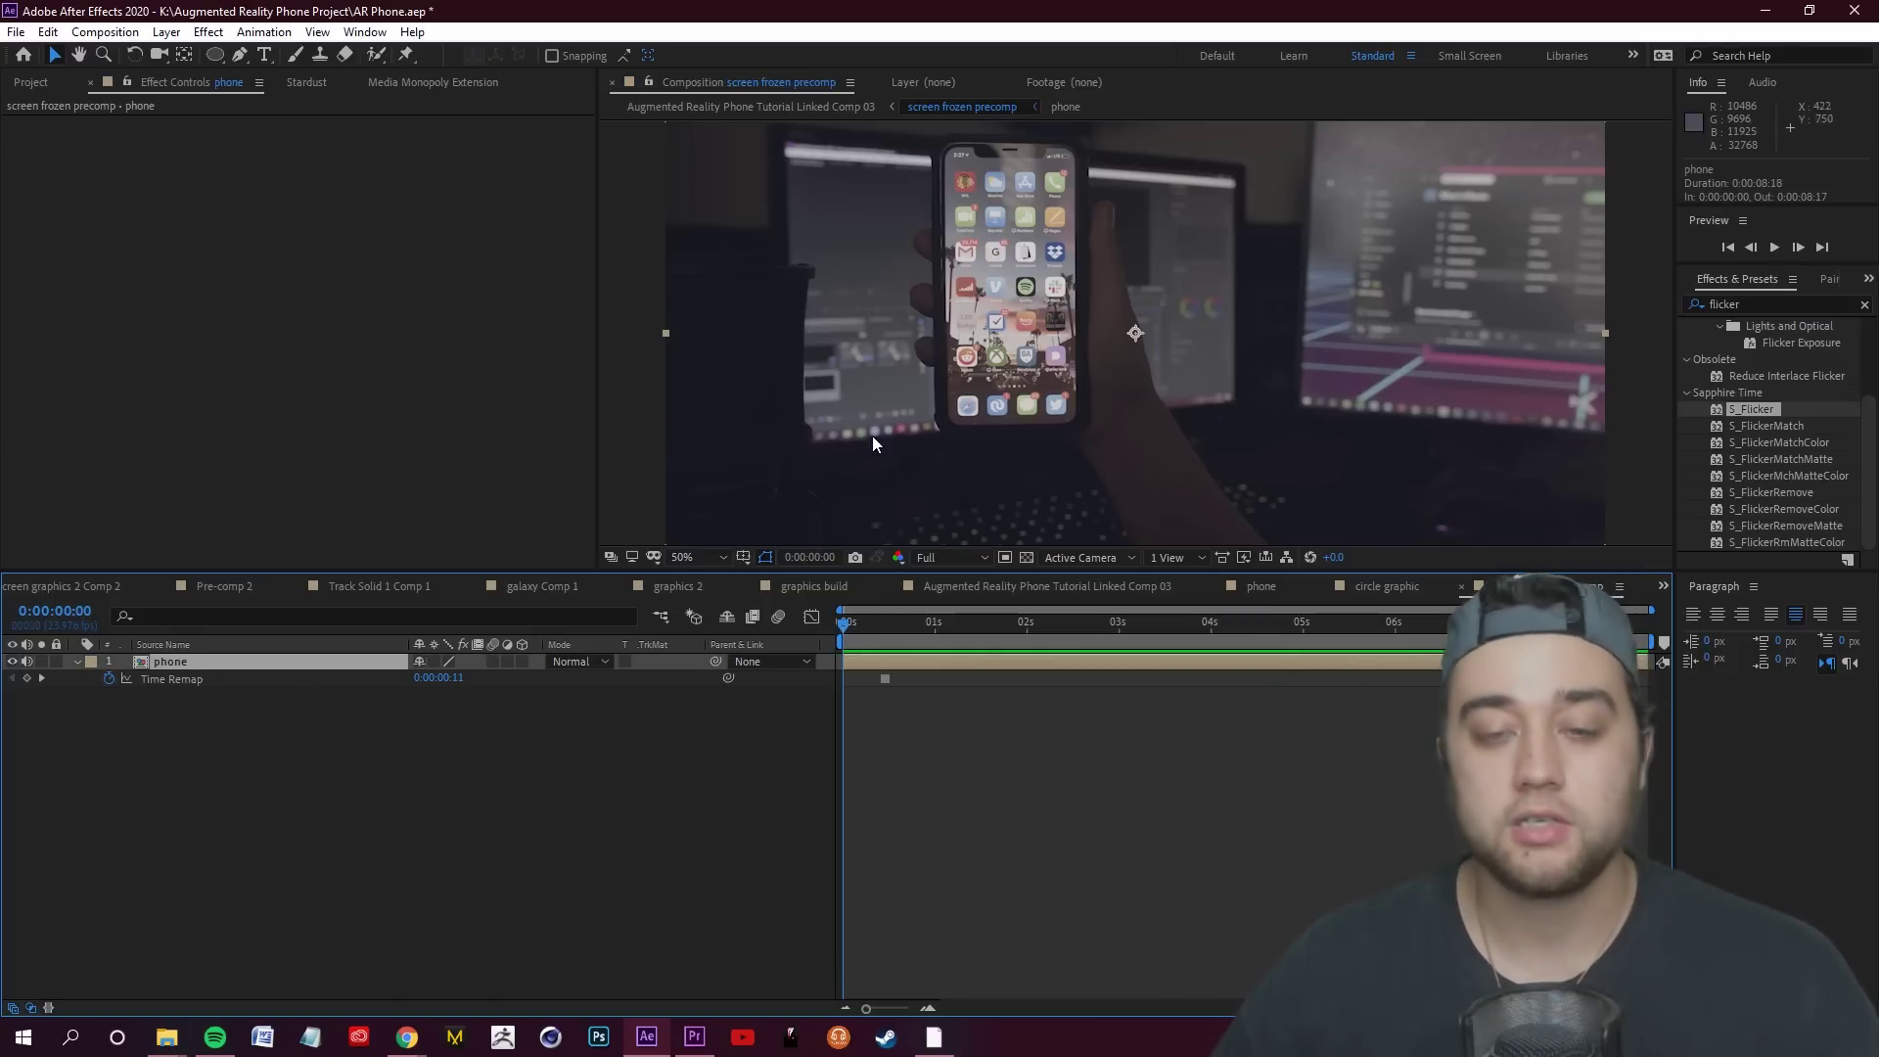
pyautogui.press('/')
pyautogui.scroll(3, 1082, 454)
pyautogui.scroll(-3, 978, 431)
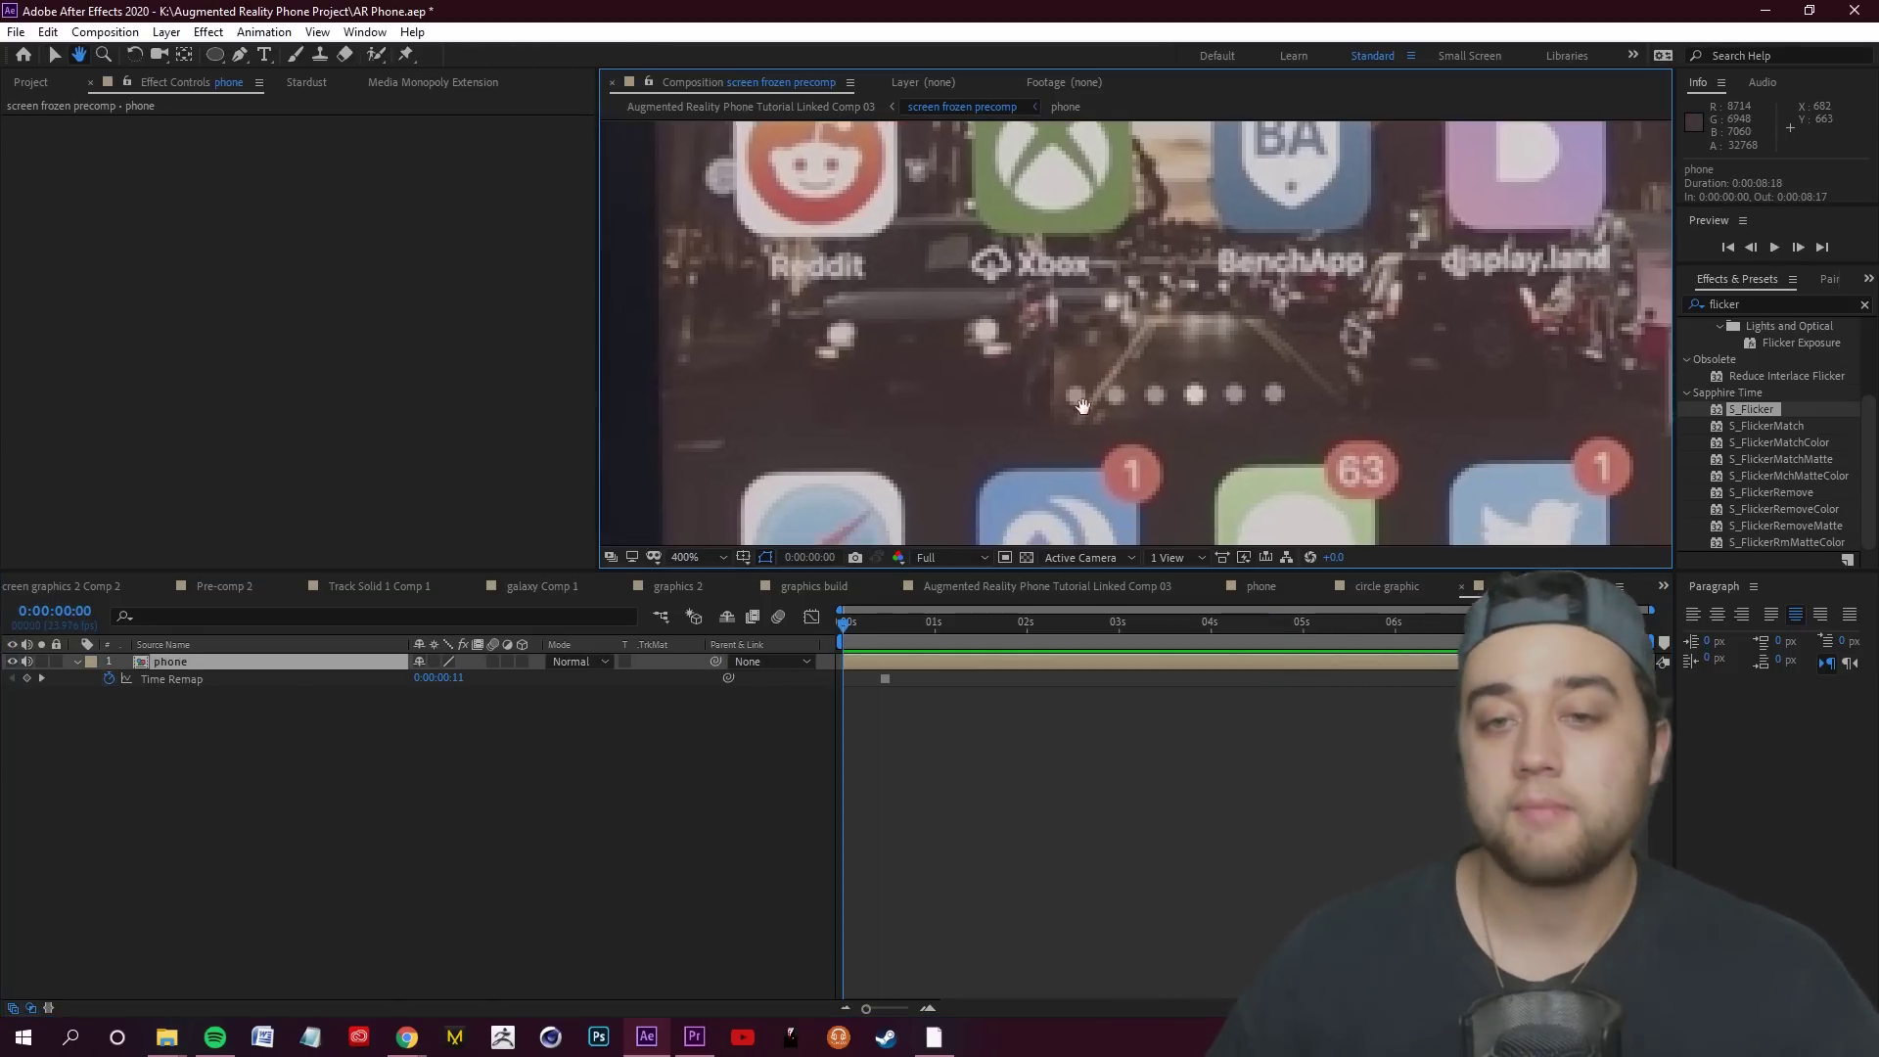
pyautogui.click(238, 55)
pyautogui.click(777, 294)
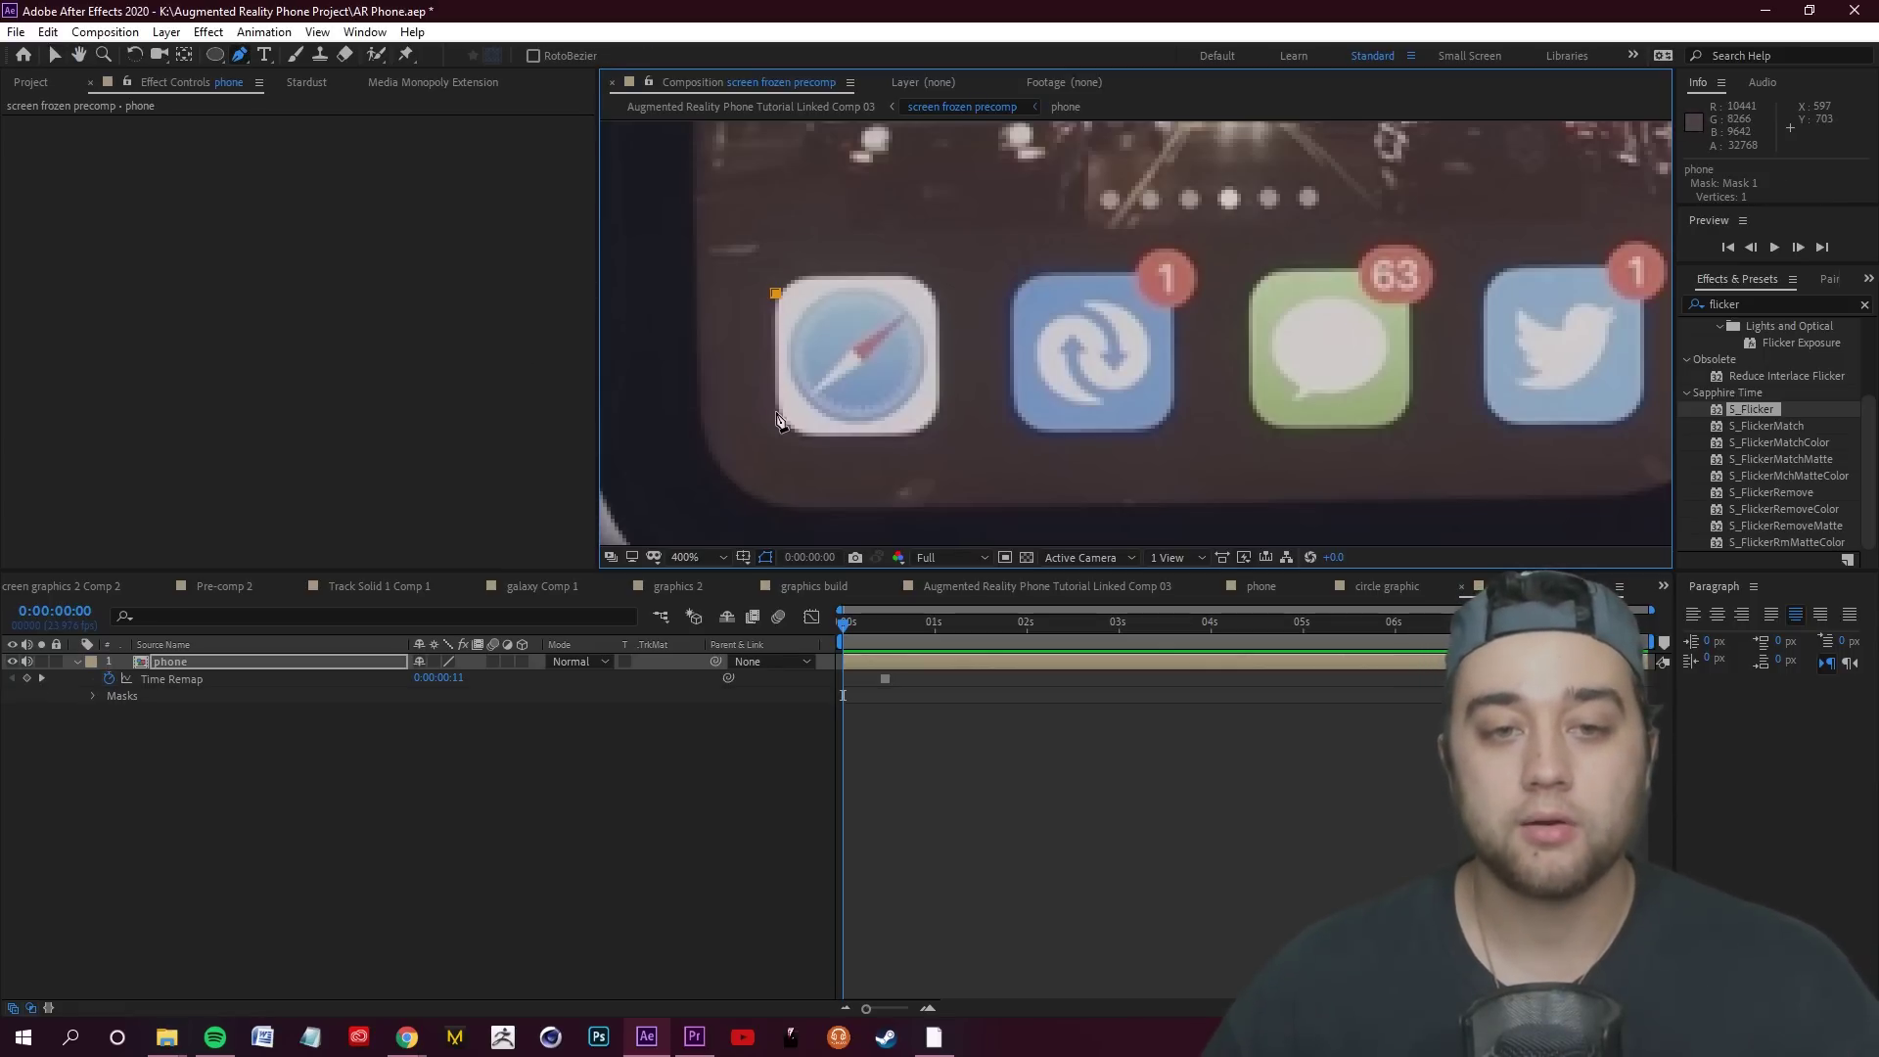
pyautogui.click(913, 433)
pyautogui.click(937, 411)
pyautogui.click(937, 299)
pyautogui.click(913, 274)
pyautogui.click(798, 278)
pyautogui.click(777, 293)
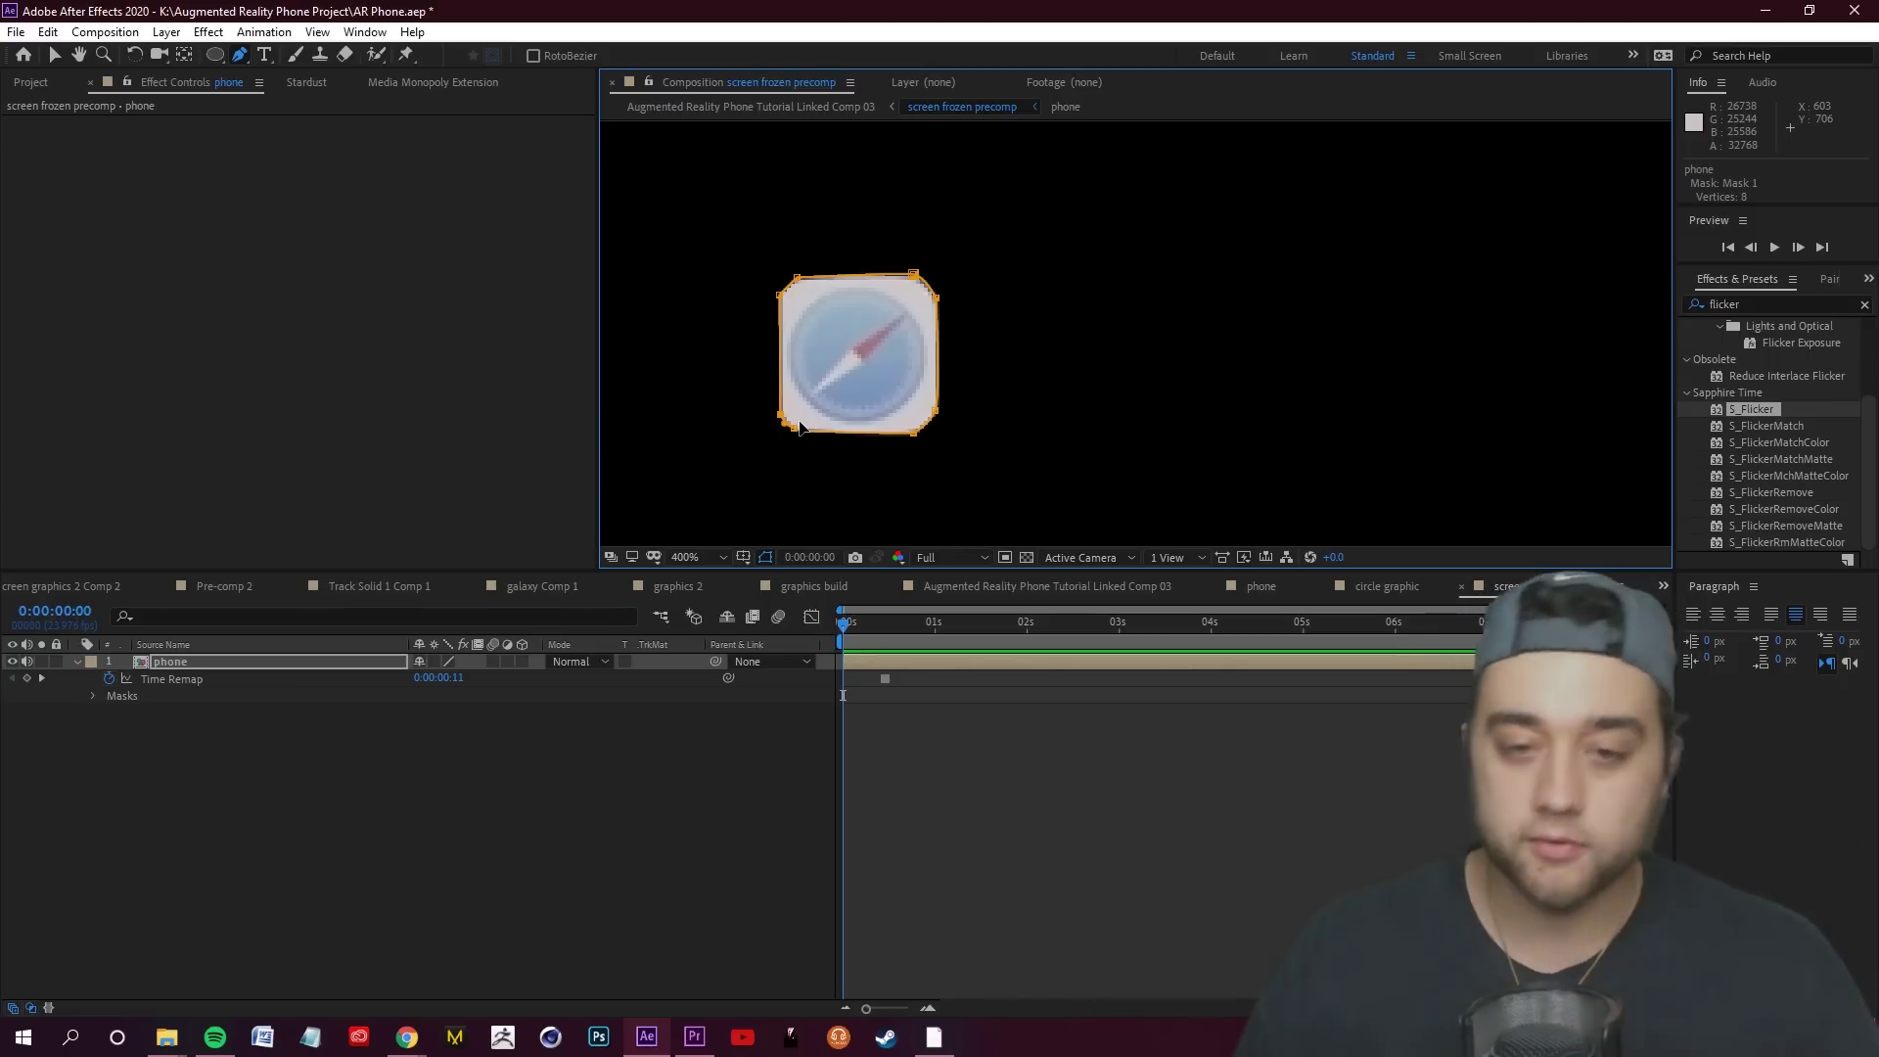
# Make a copy of the compass icon's mask on the phone layer, and set both masks' modes to None
pyautogui.click(192, 662)
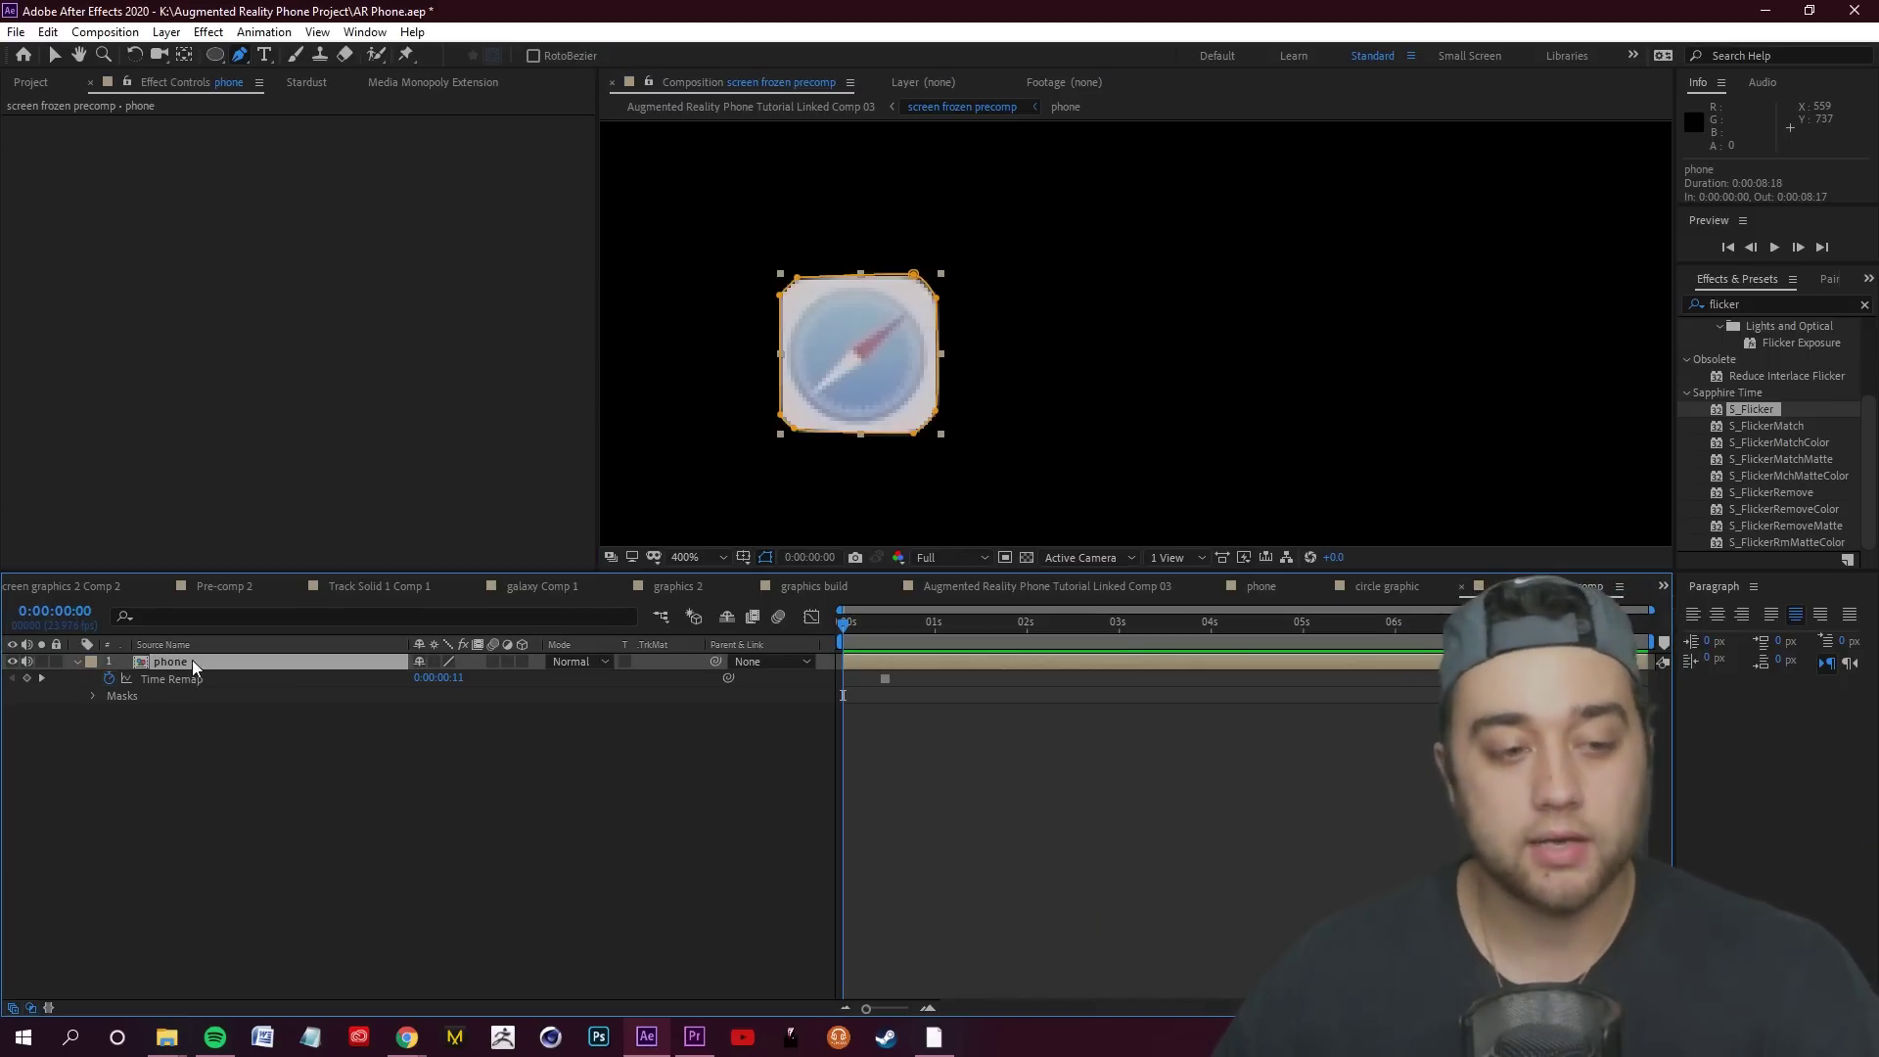
pyautogui.press('m')
pyautogui.click(156, 680)
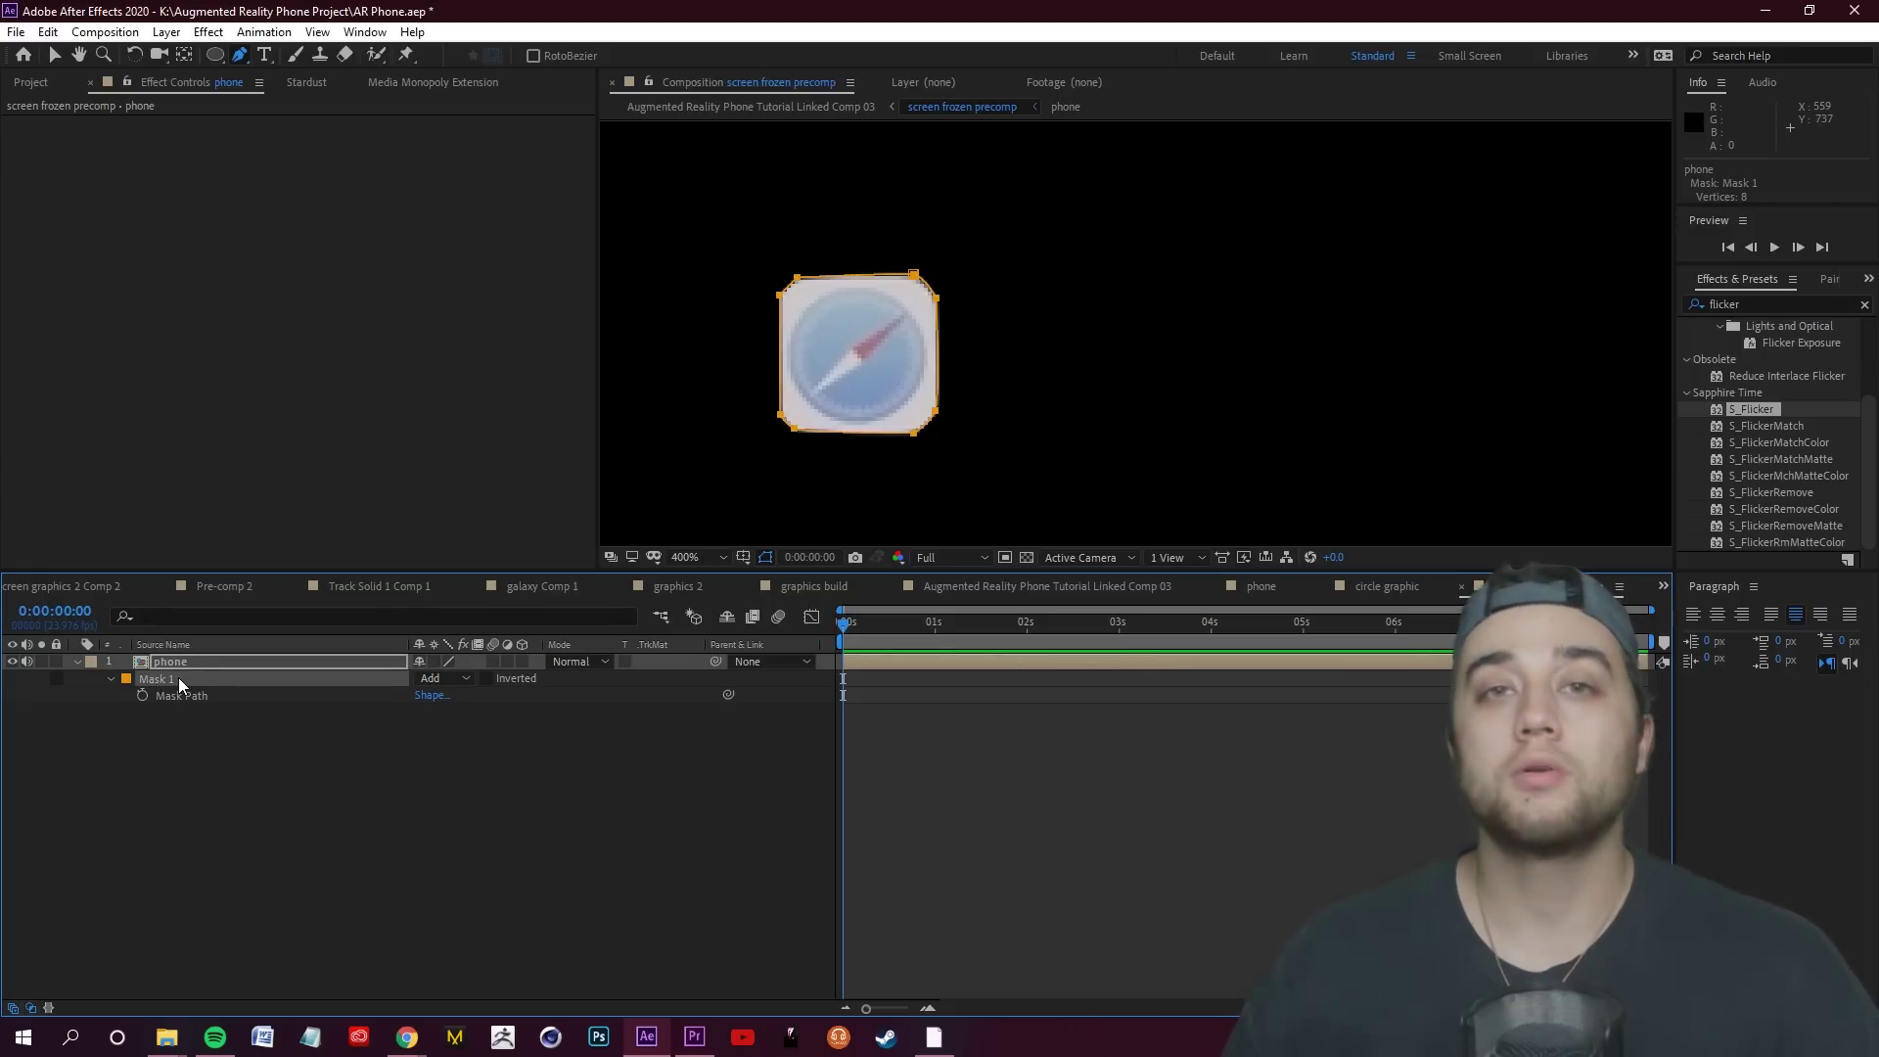
pyautogui.click(194, 664)
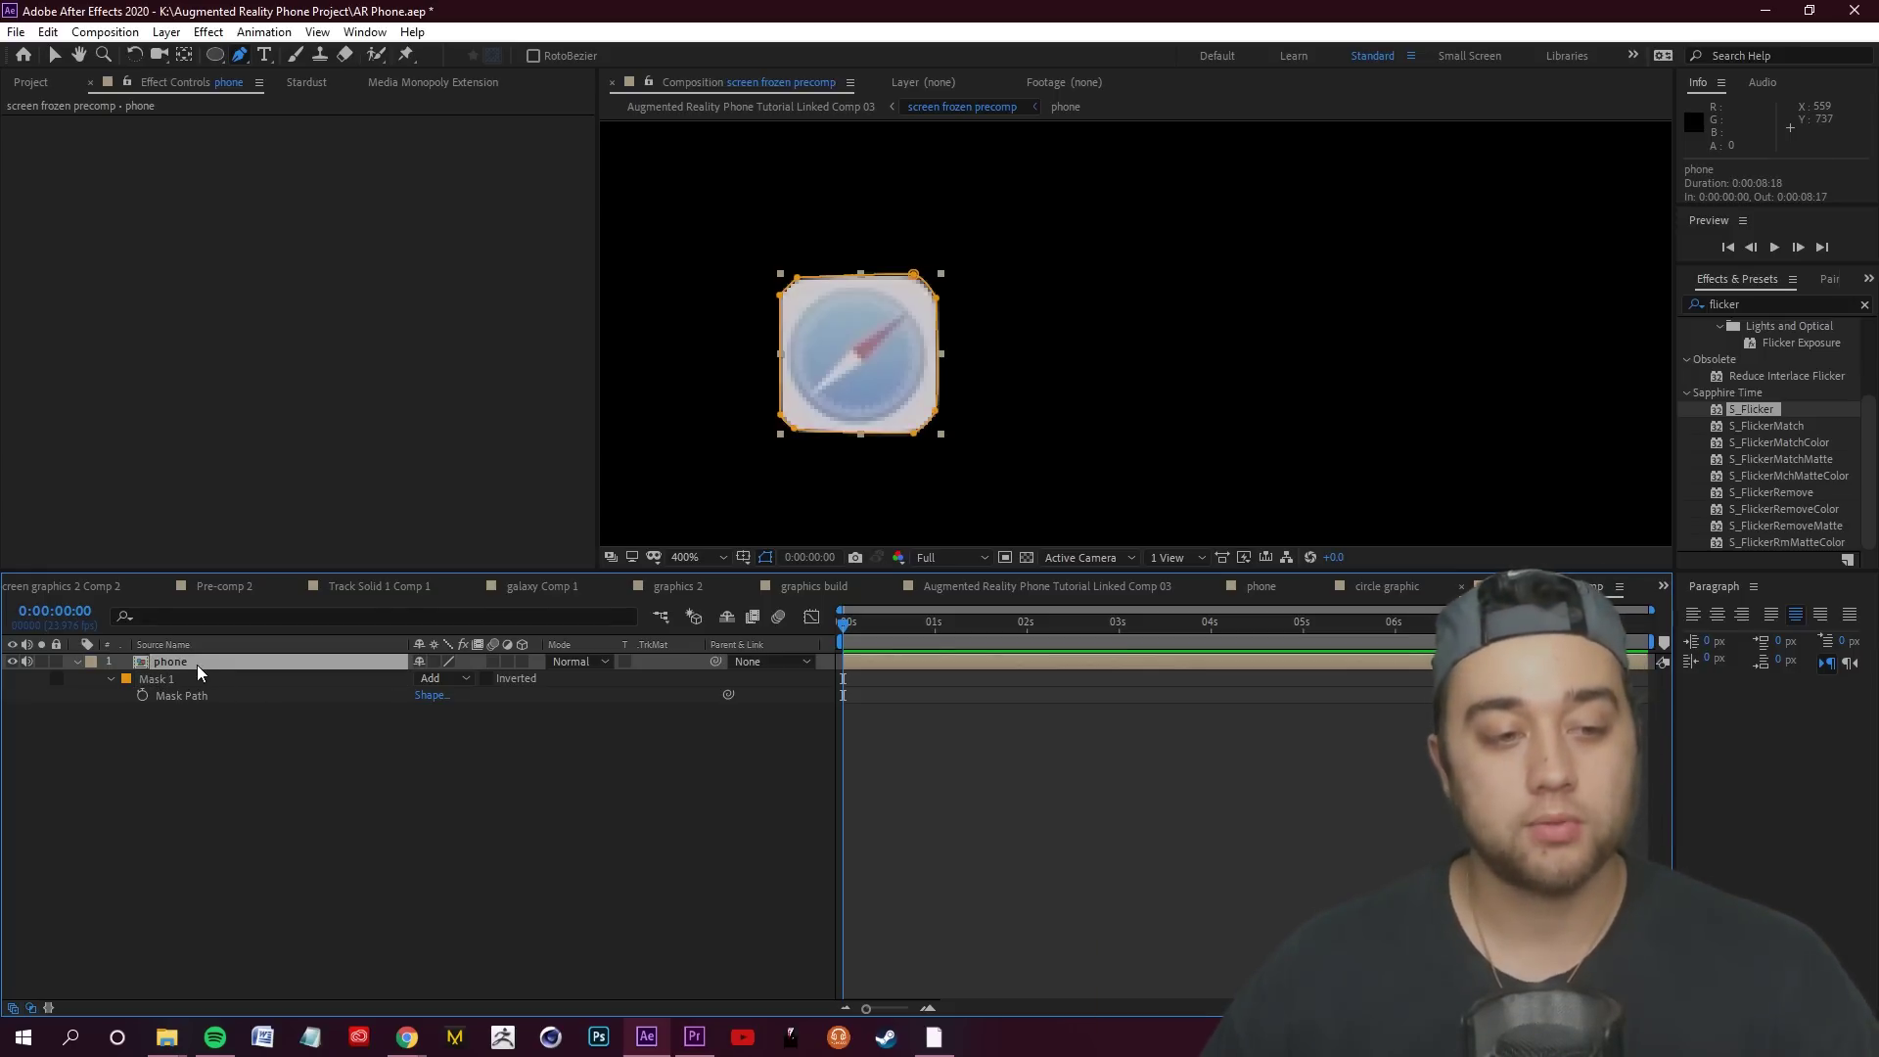
pyautogui.hotkey('ctrl', 'v')
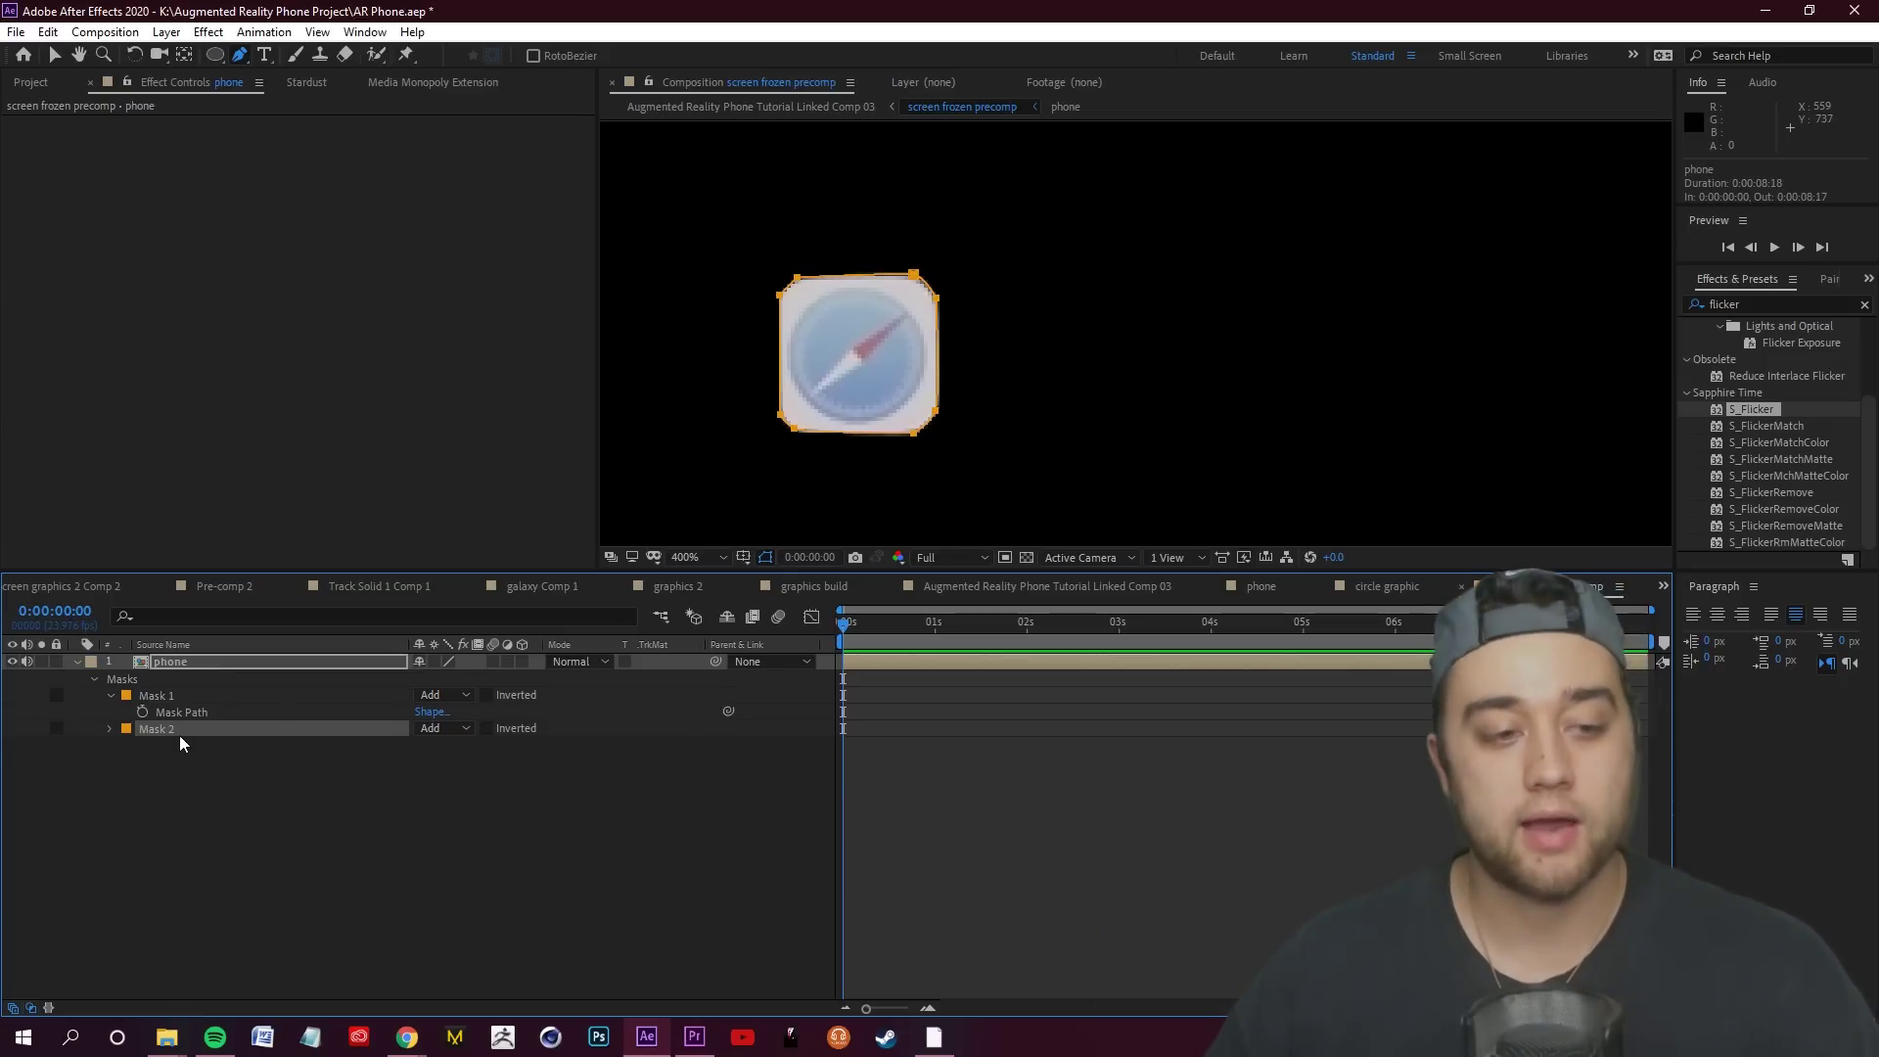
pyautogui.click(442, 696)
pyautogui.click(461, 715)
pyautogui.click(449, 729)
pyautogui.click(461, 749)
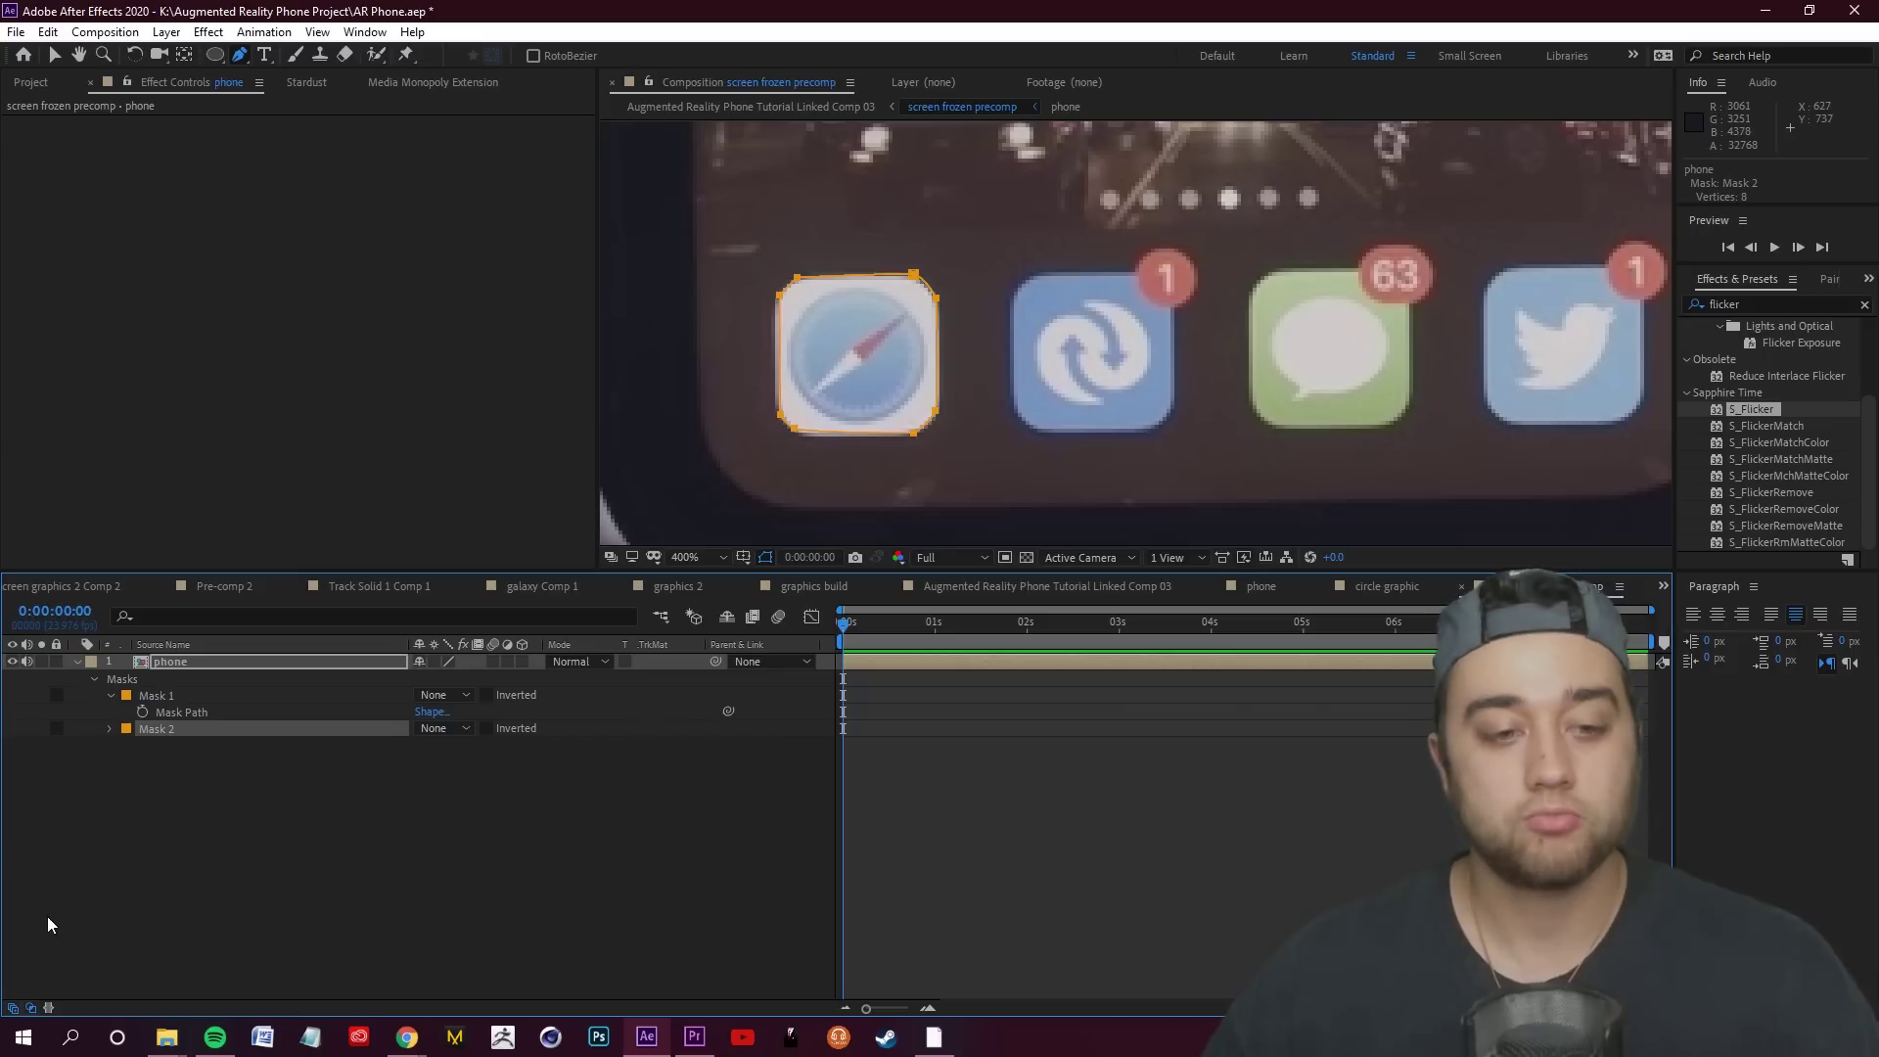
# Move Mask 2 onto the second dock icon, the blue one with the circular arrows
pyautogui.click(167, 733)
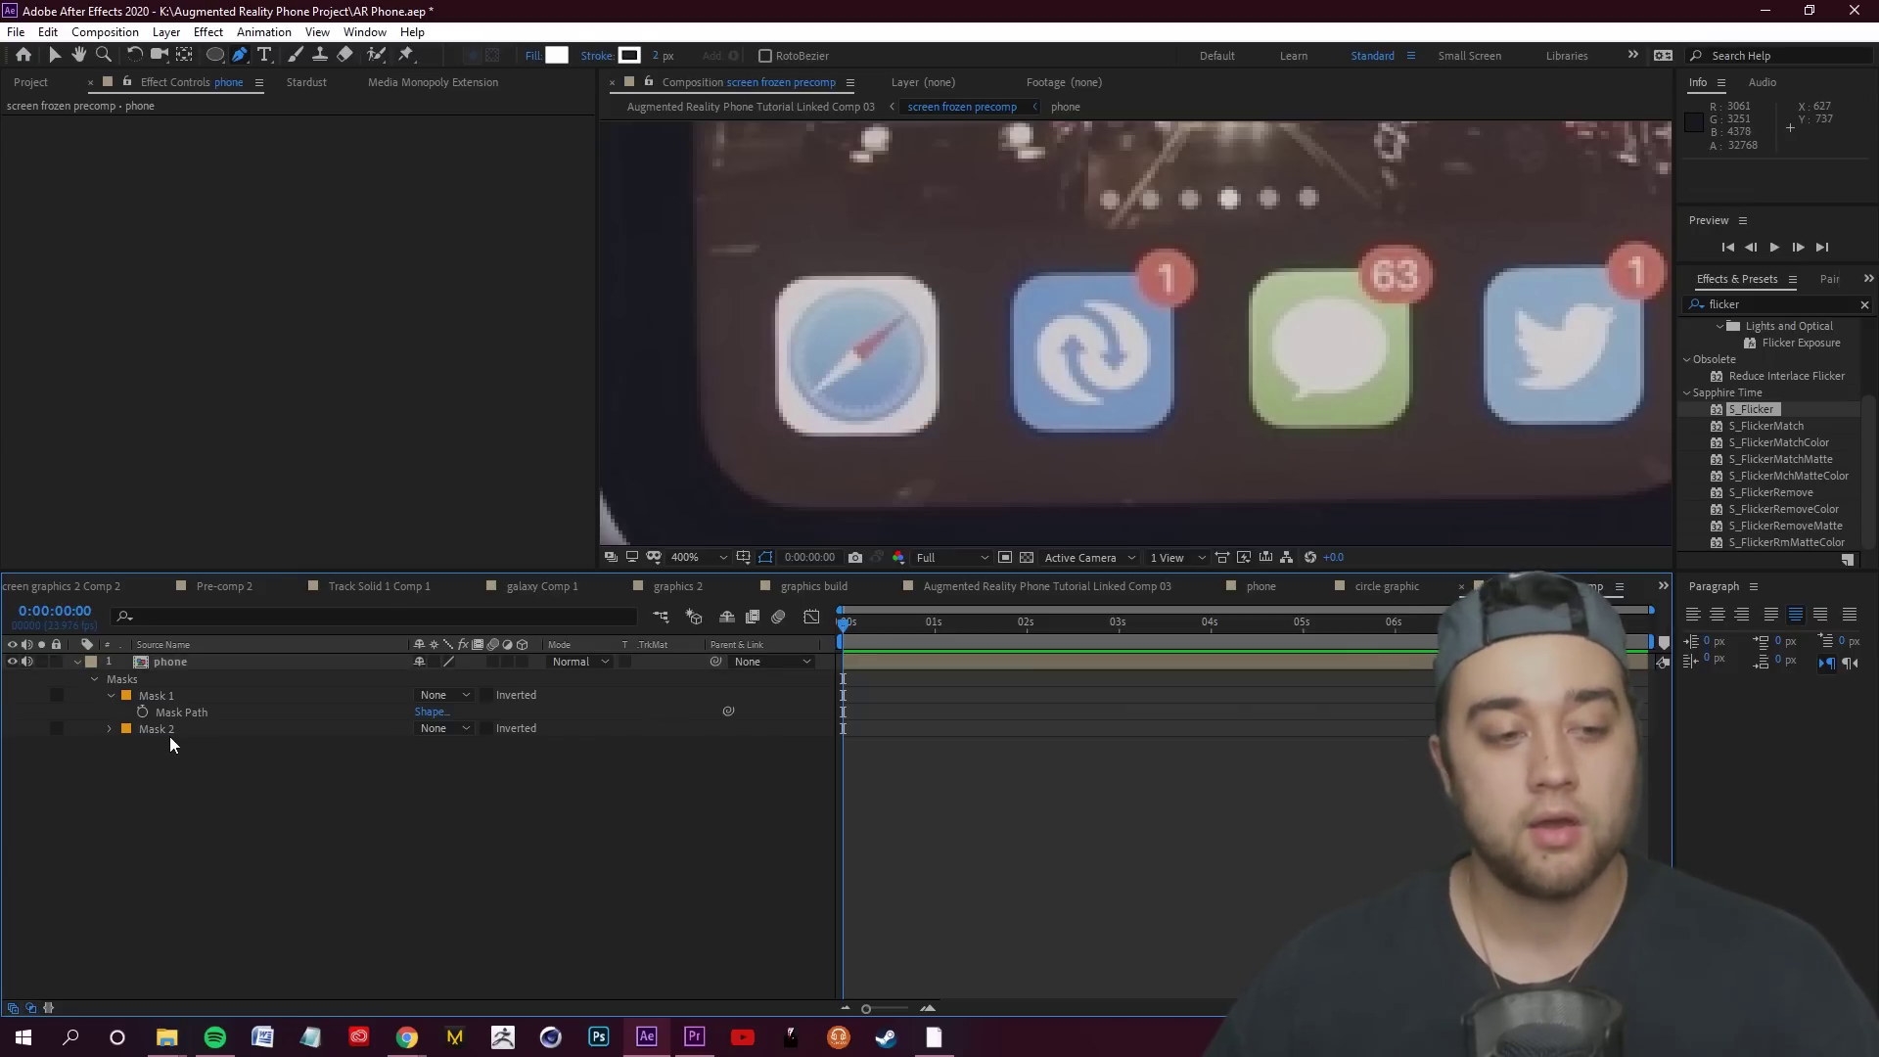
pyautogui.moveTo(912, 275); pyautogui.dragTo(918, 280)
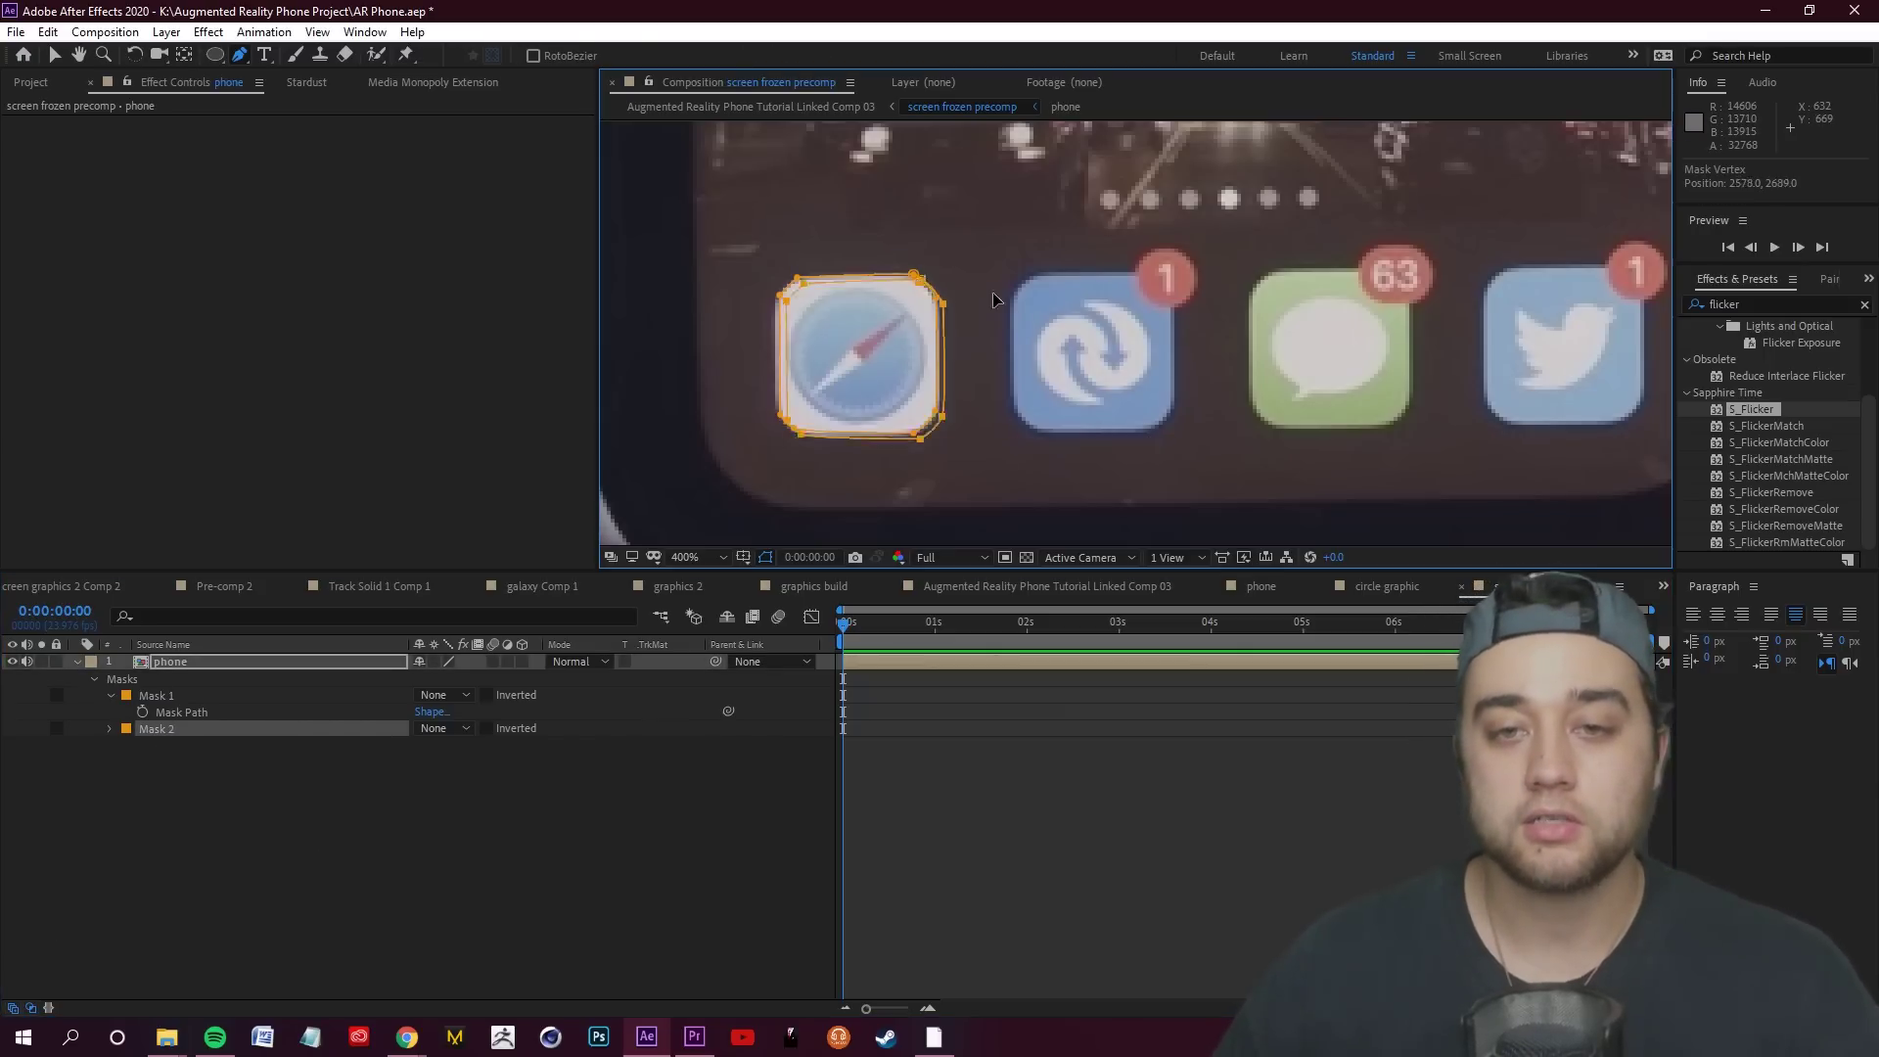
pyautogui.moveTo(1135, 279); pyautogui.dragTo(1147, 273)
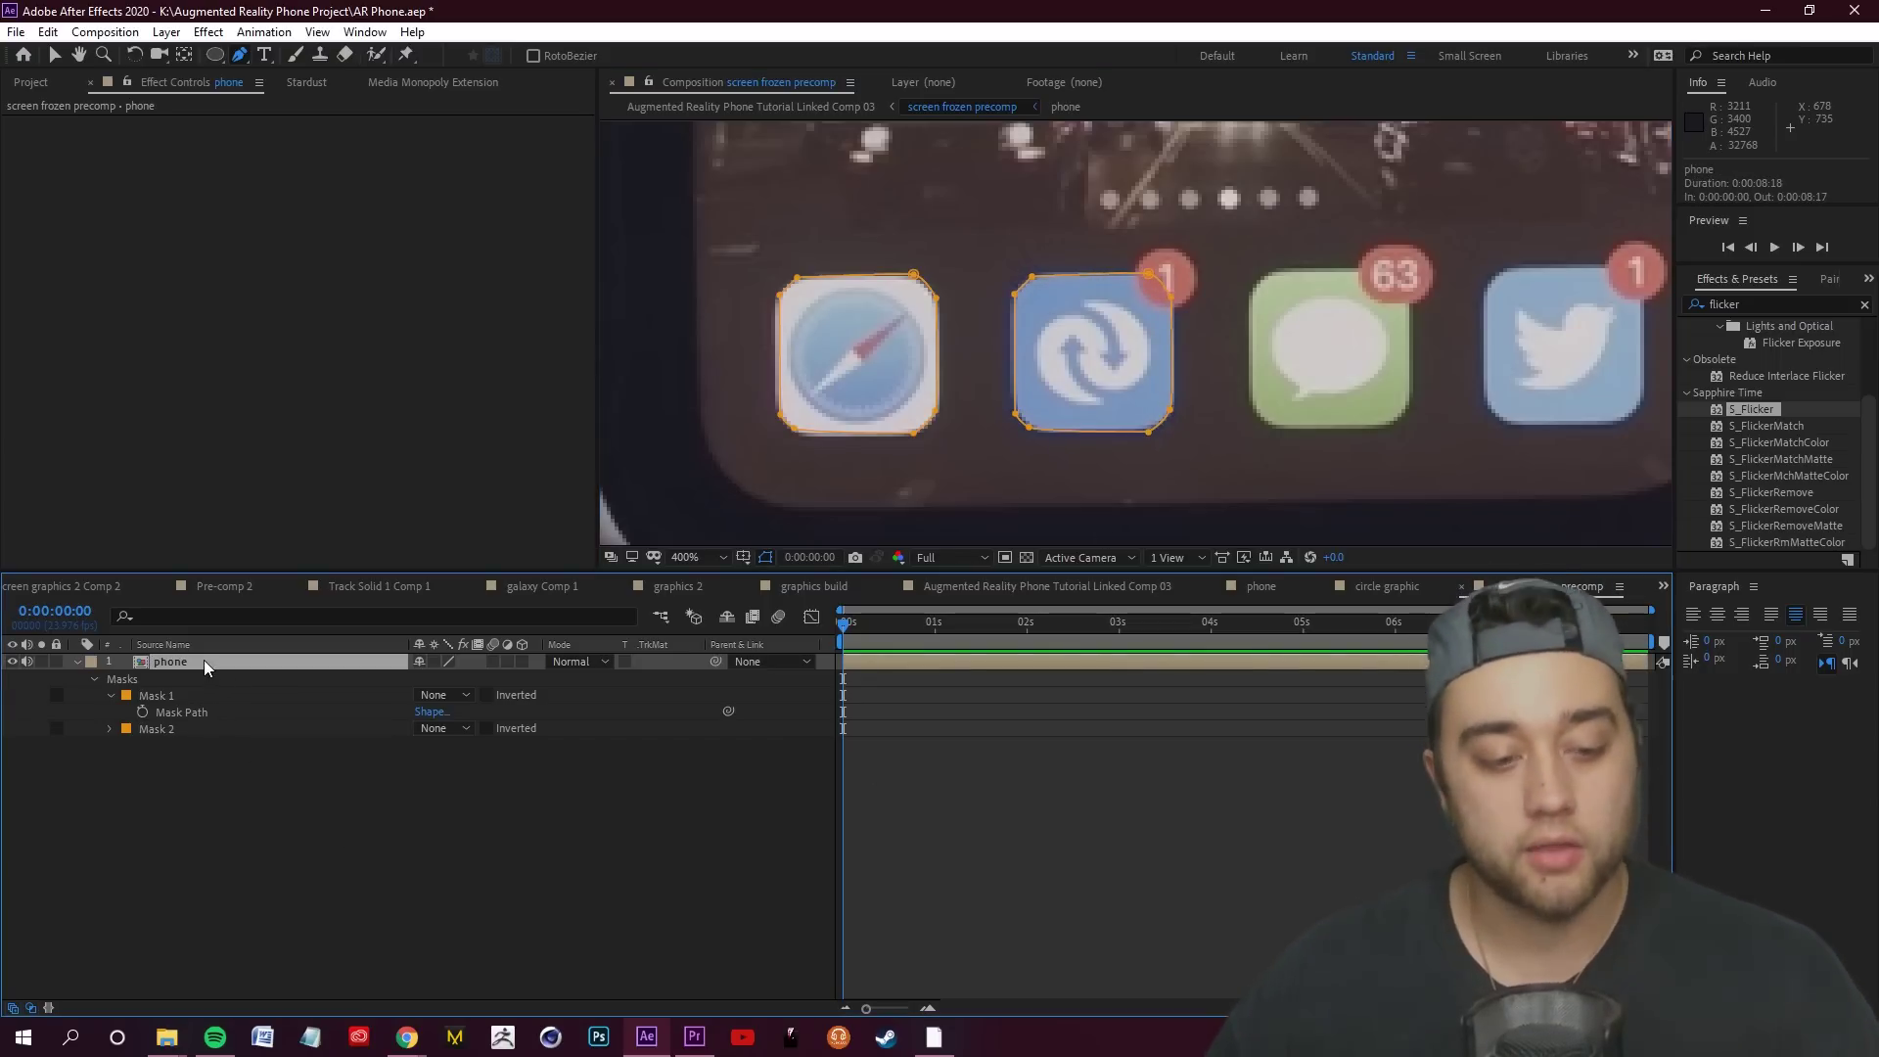
# Add two more mask copies for the green message and Twitter dock icons, with their modes set to None
pyautogui.hotkey('ctrl', 'd')
pyautogui.click(431, 745)
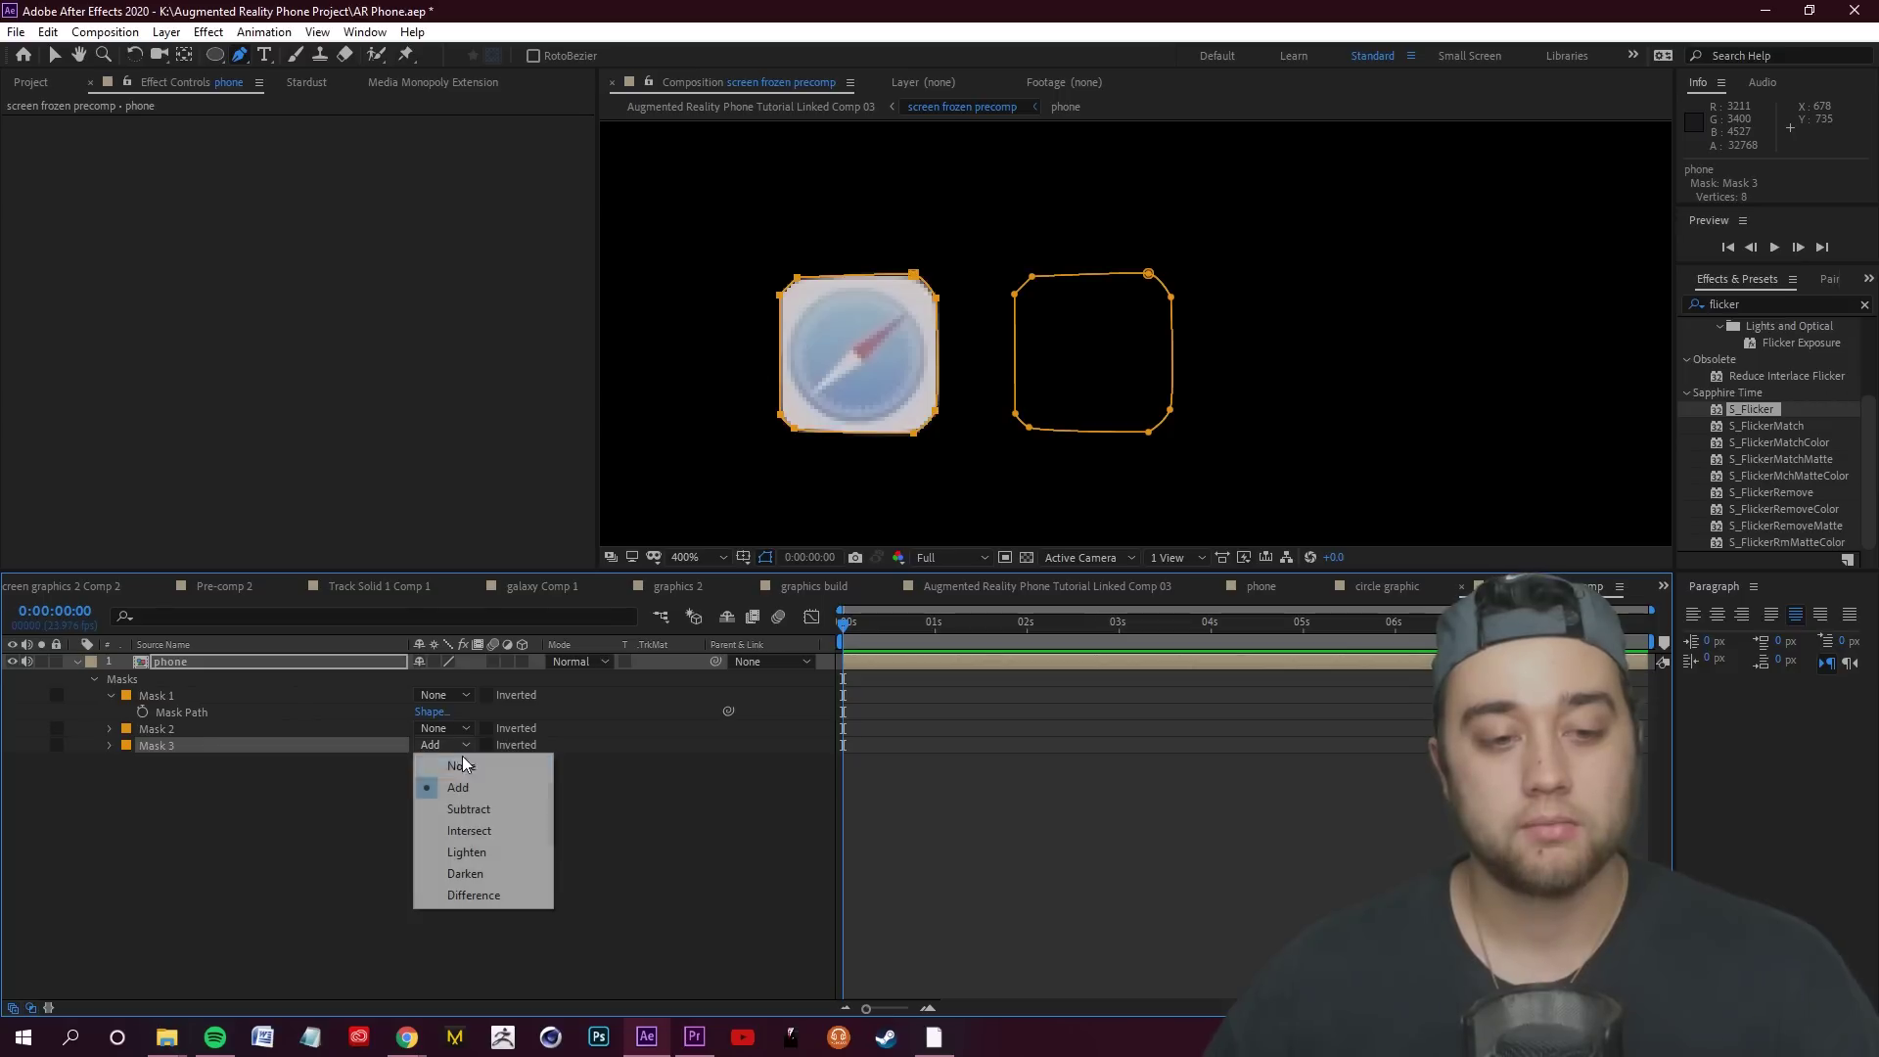
pyautogui.click(444, 822)
pyautogui.hotkey('ctrl', 'd')
pyautogui.scroll(-4, 1105, 355)
pyautogui.scroll(5, 1101, 342)
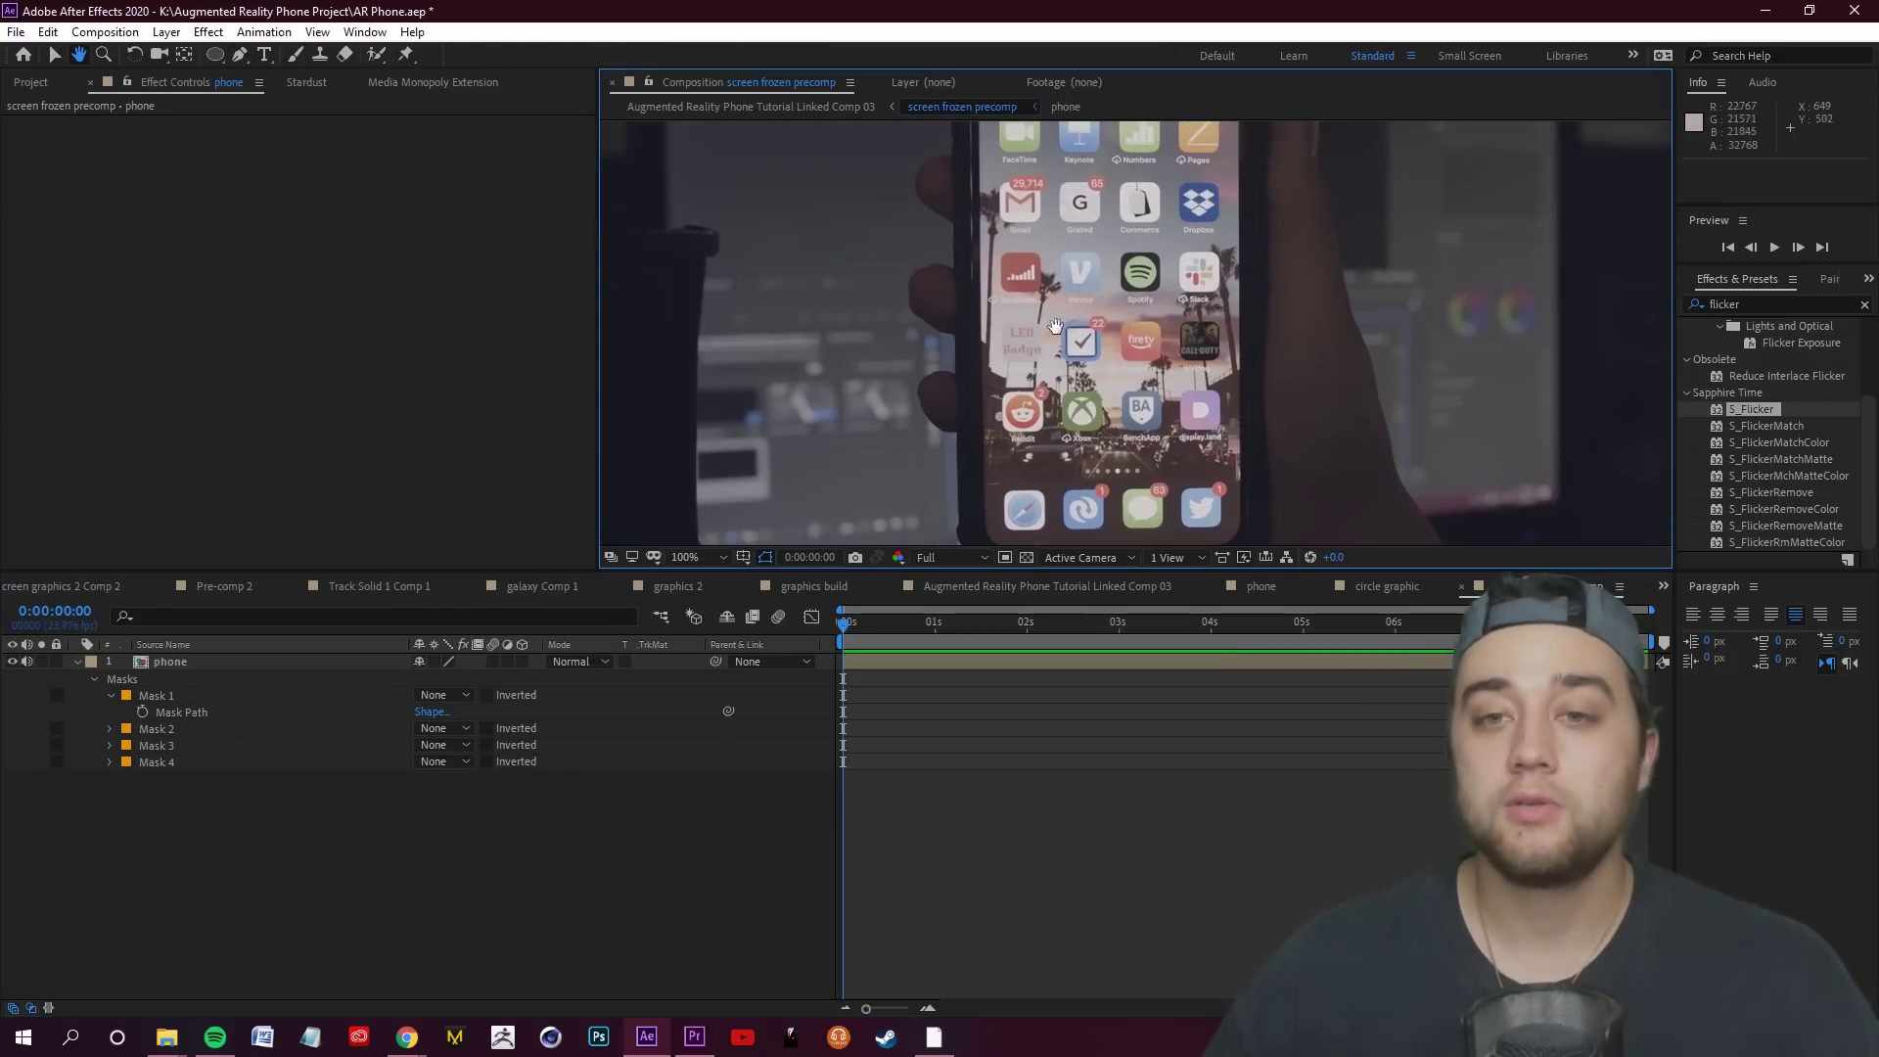
pyautogui.scroll(-2, 1111, 385)
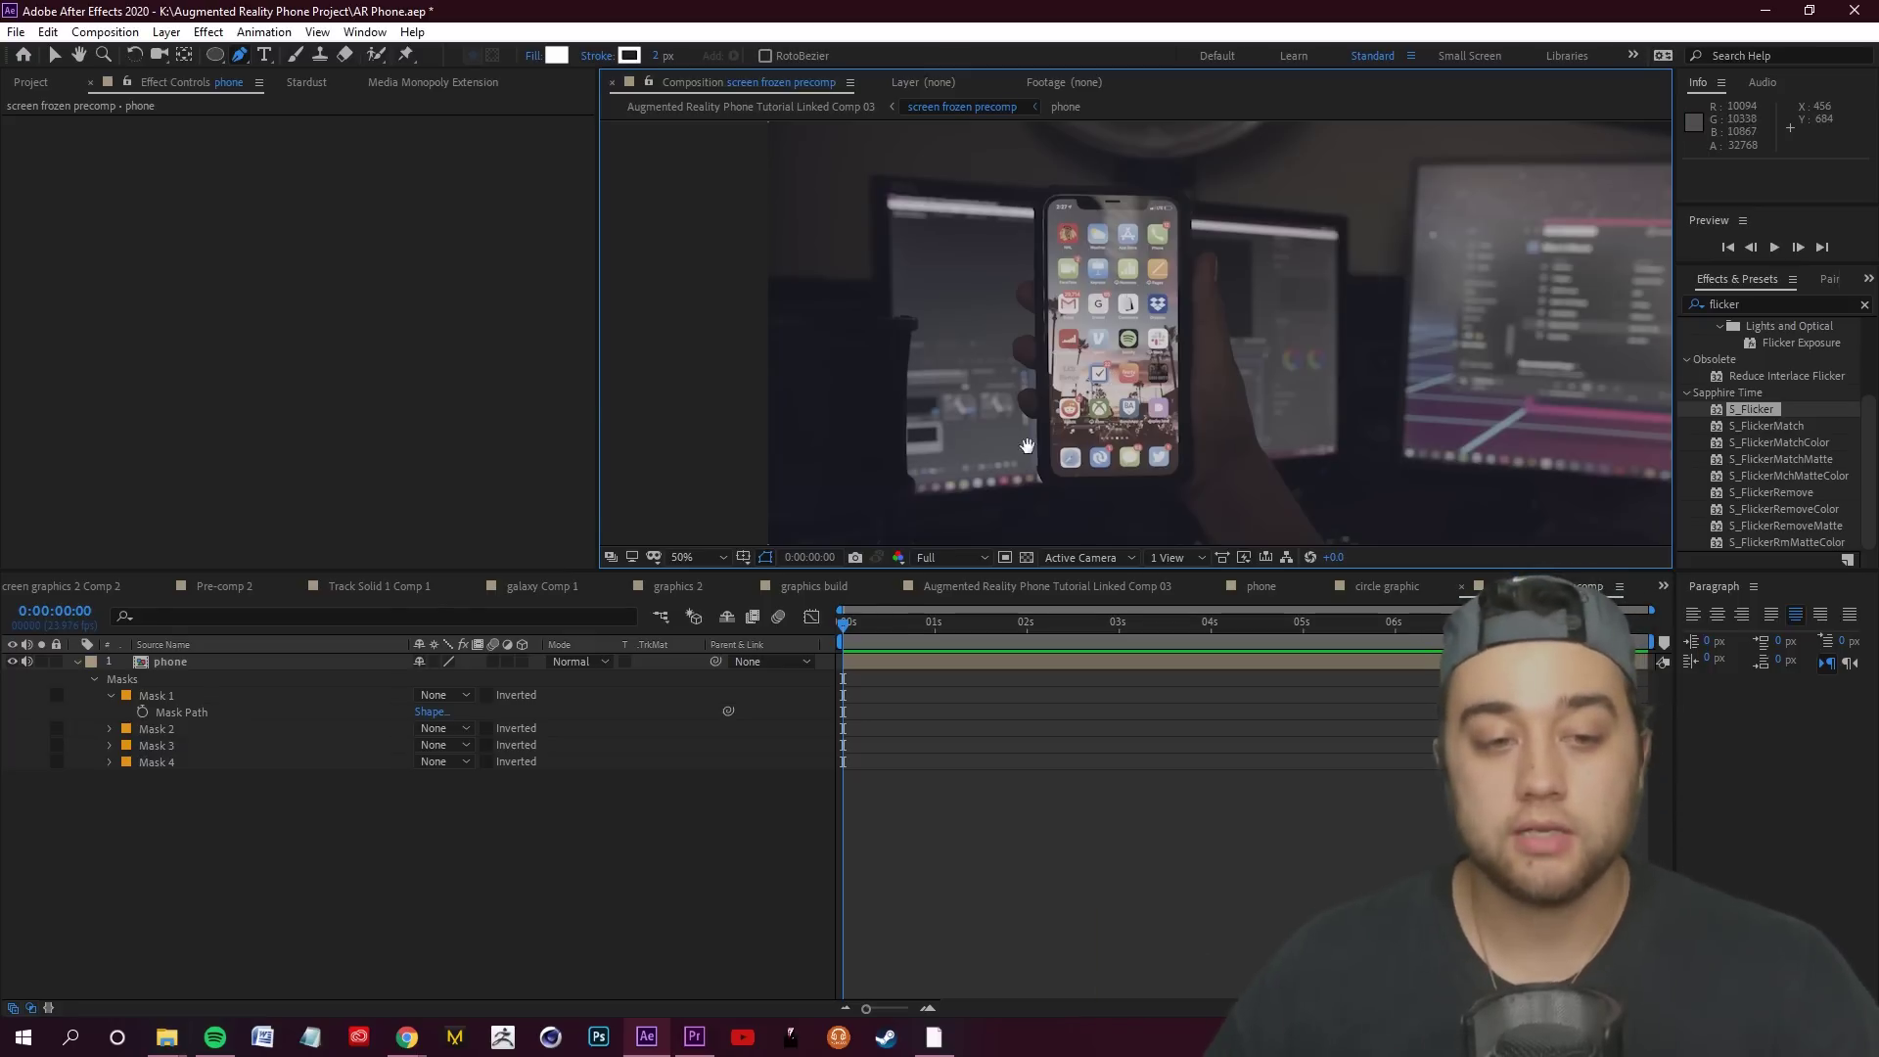
# Set the modes of all four dock icon masks on the phone layer to Add
pyautogui.moveTo(1027, 446); pyautogui.dragTo(1085, 366)
pyautogui.click(444, 695)
pyautogui.click(435, 729)
pyautogui.click(443, 728)
pyautogui.click(446, 770)
pyautogui.click(443, 745)
pyautogui.click(444, 784)
pyautogui.click(449, 762)
pyautogui.click(446, 801)
pyautogui.press('/')
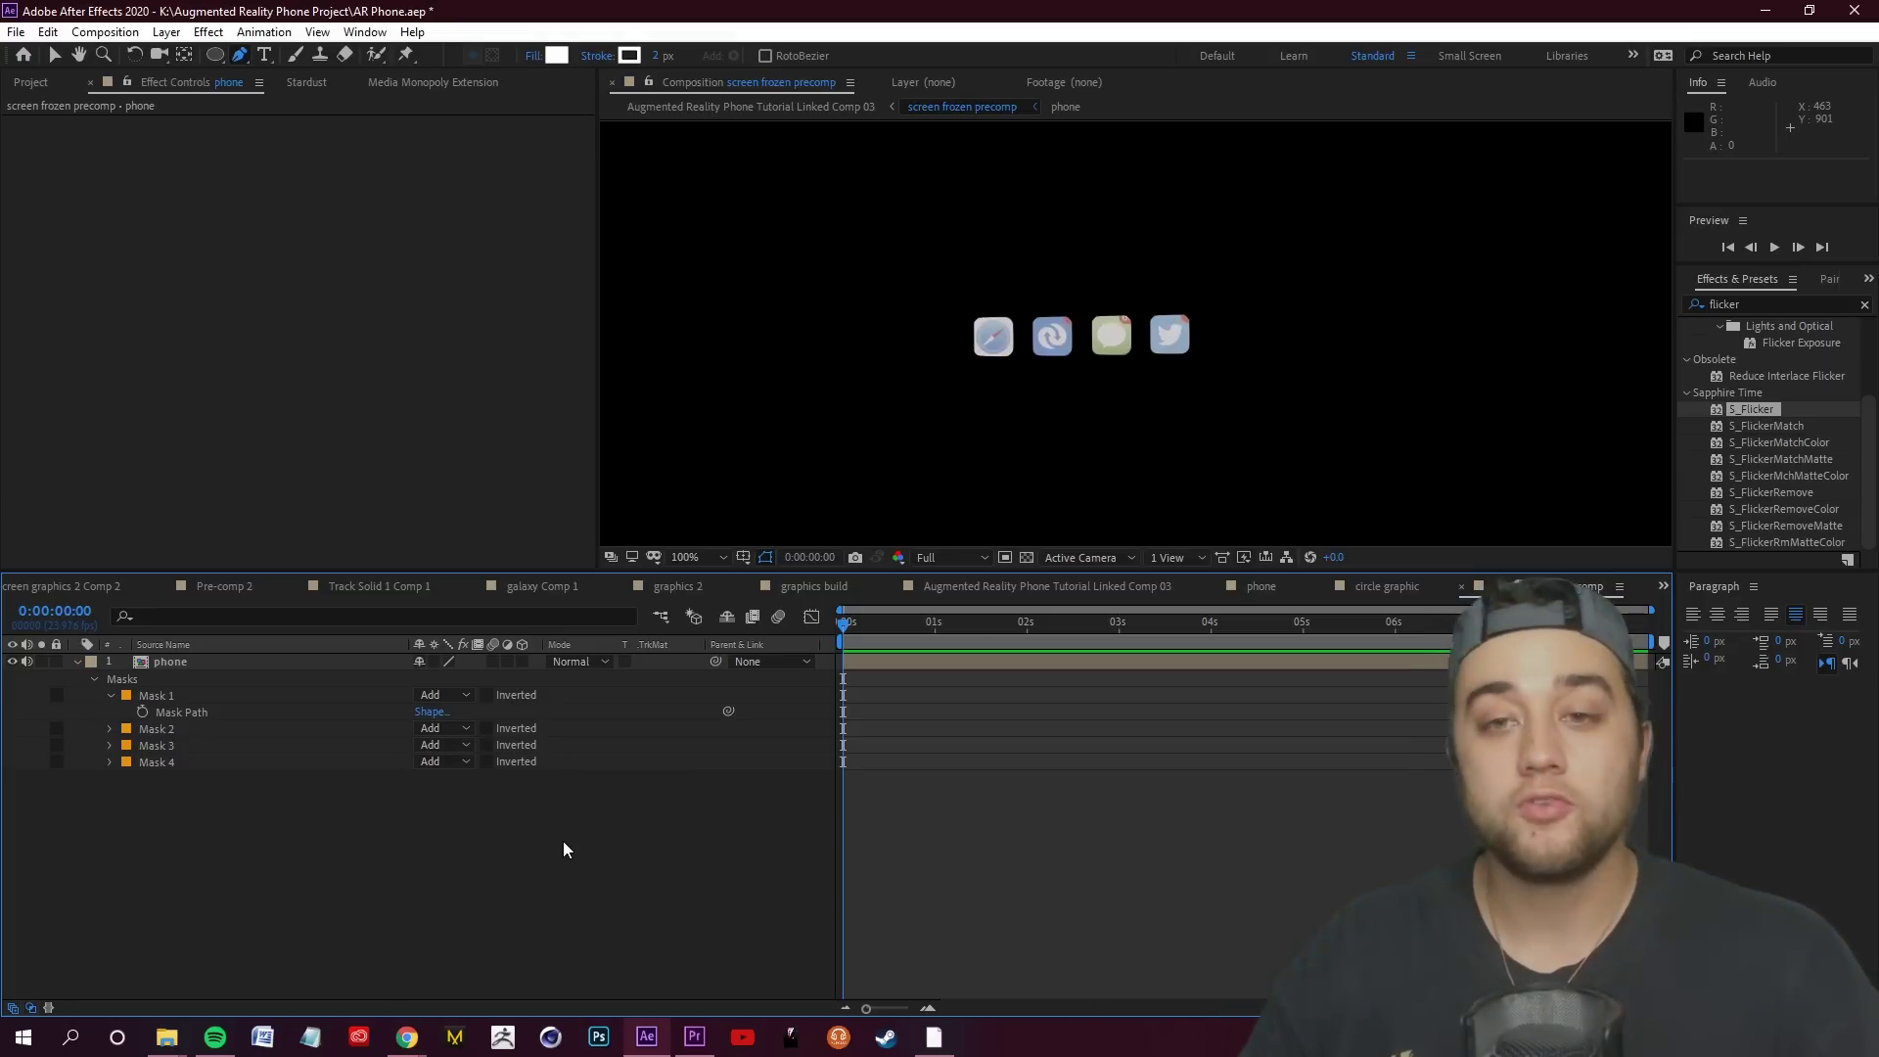
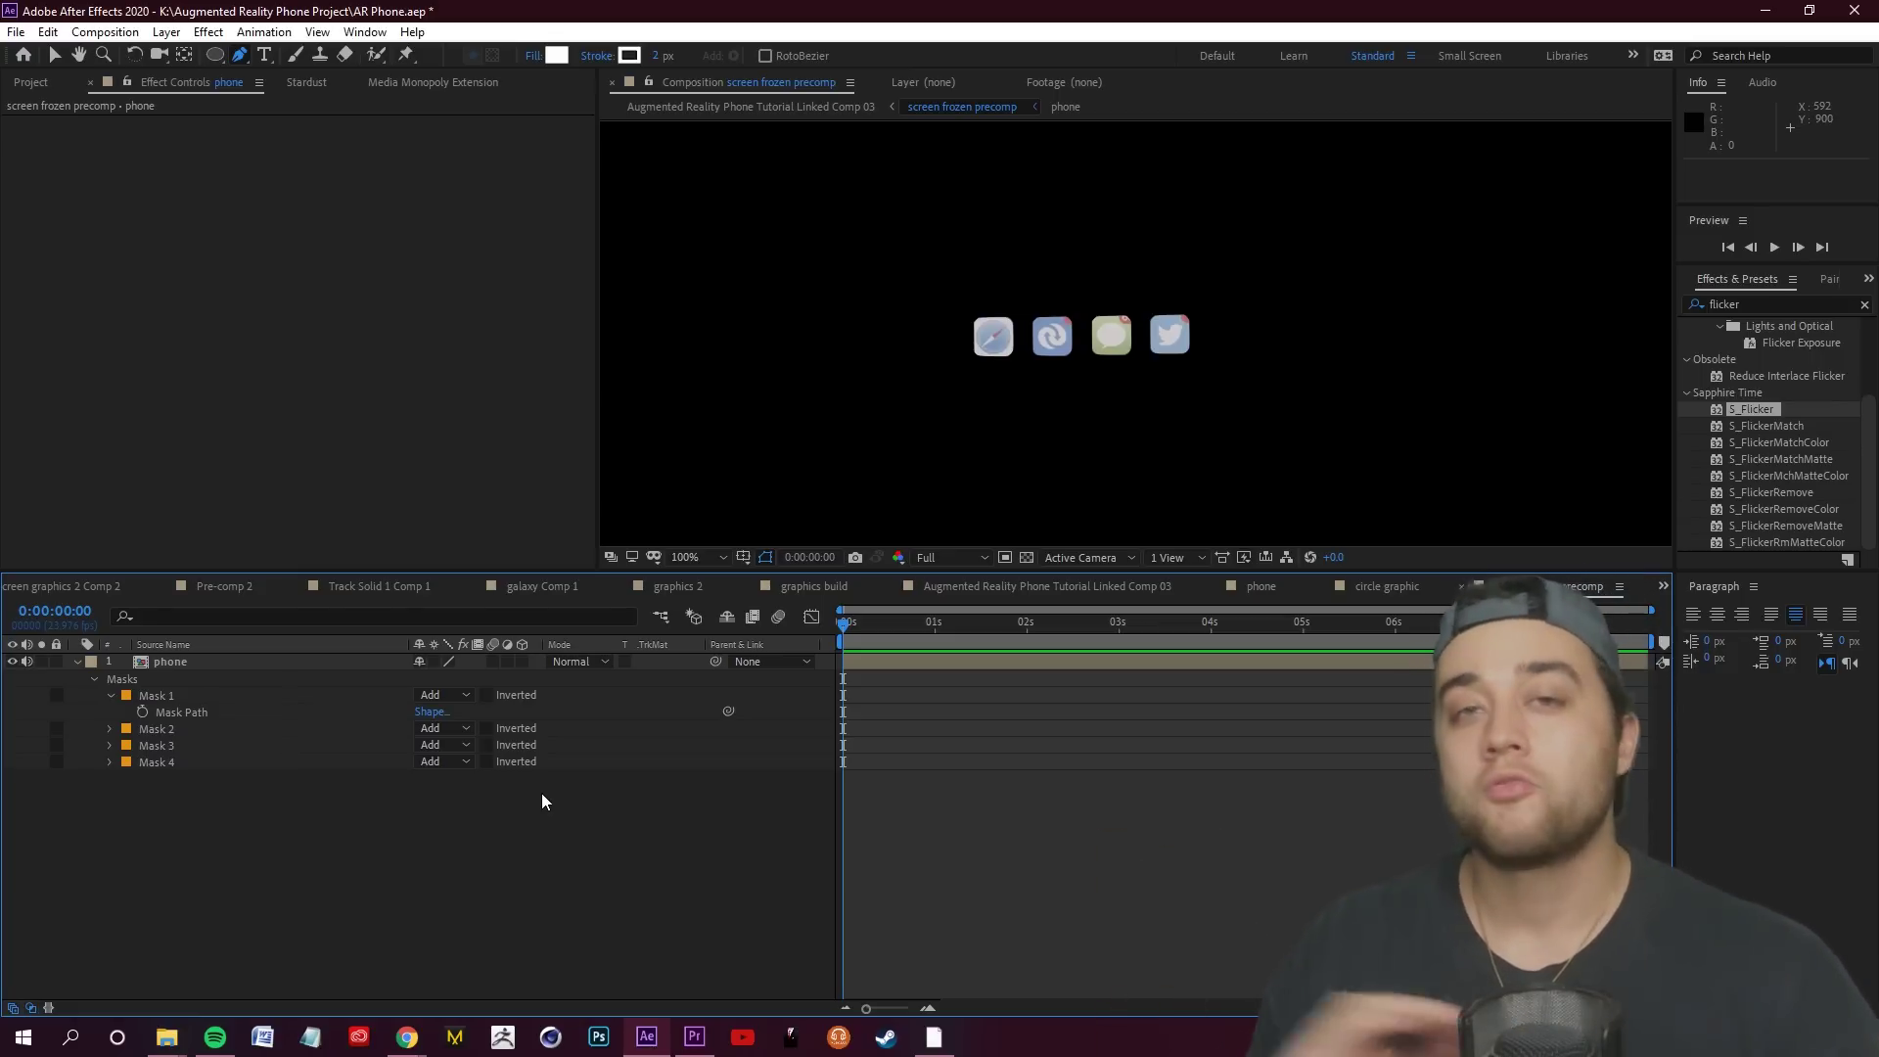
# Switch to File Explorer, preview the Analogue Glitch 08 clip, and place it above the phone layer in the precomp
pyautogui.hotkey('alt', 'Tab')
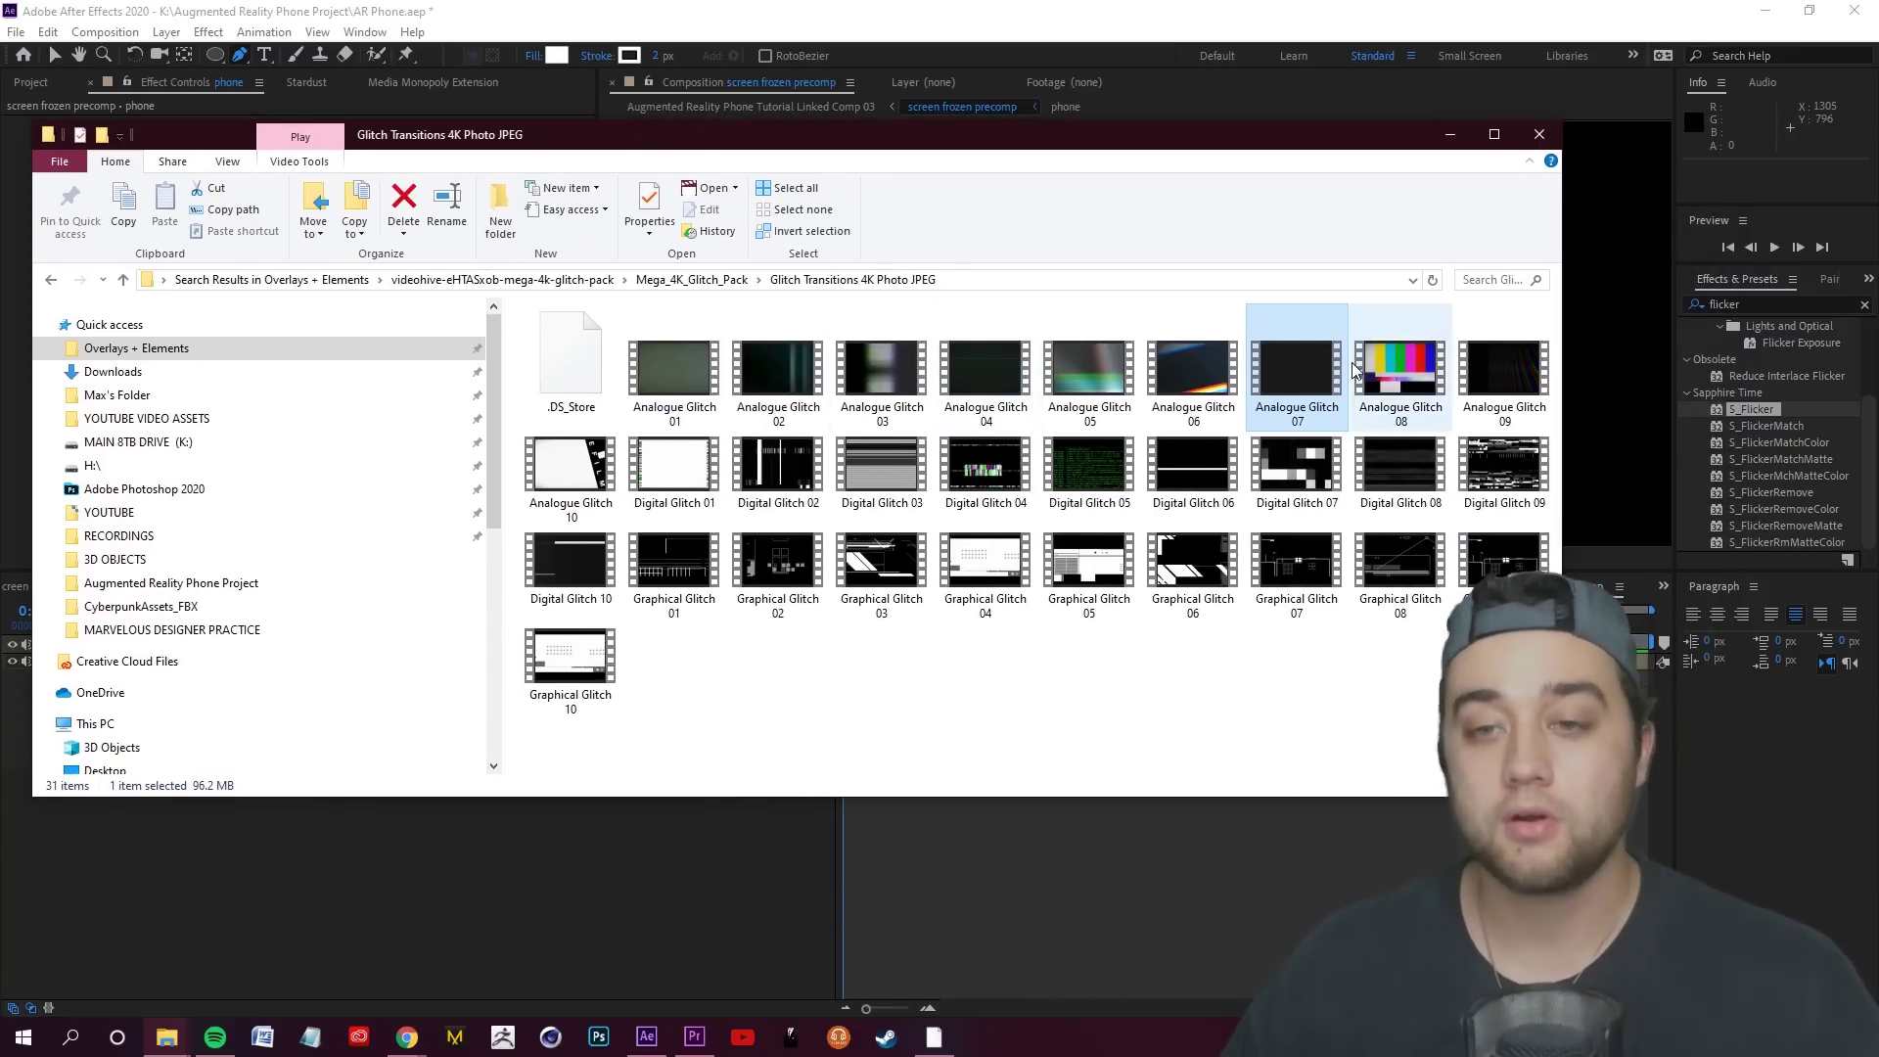
pyautogui.doubleClick(1418, 458)
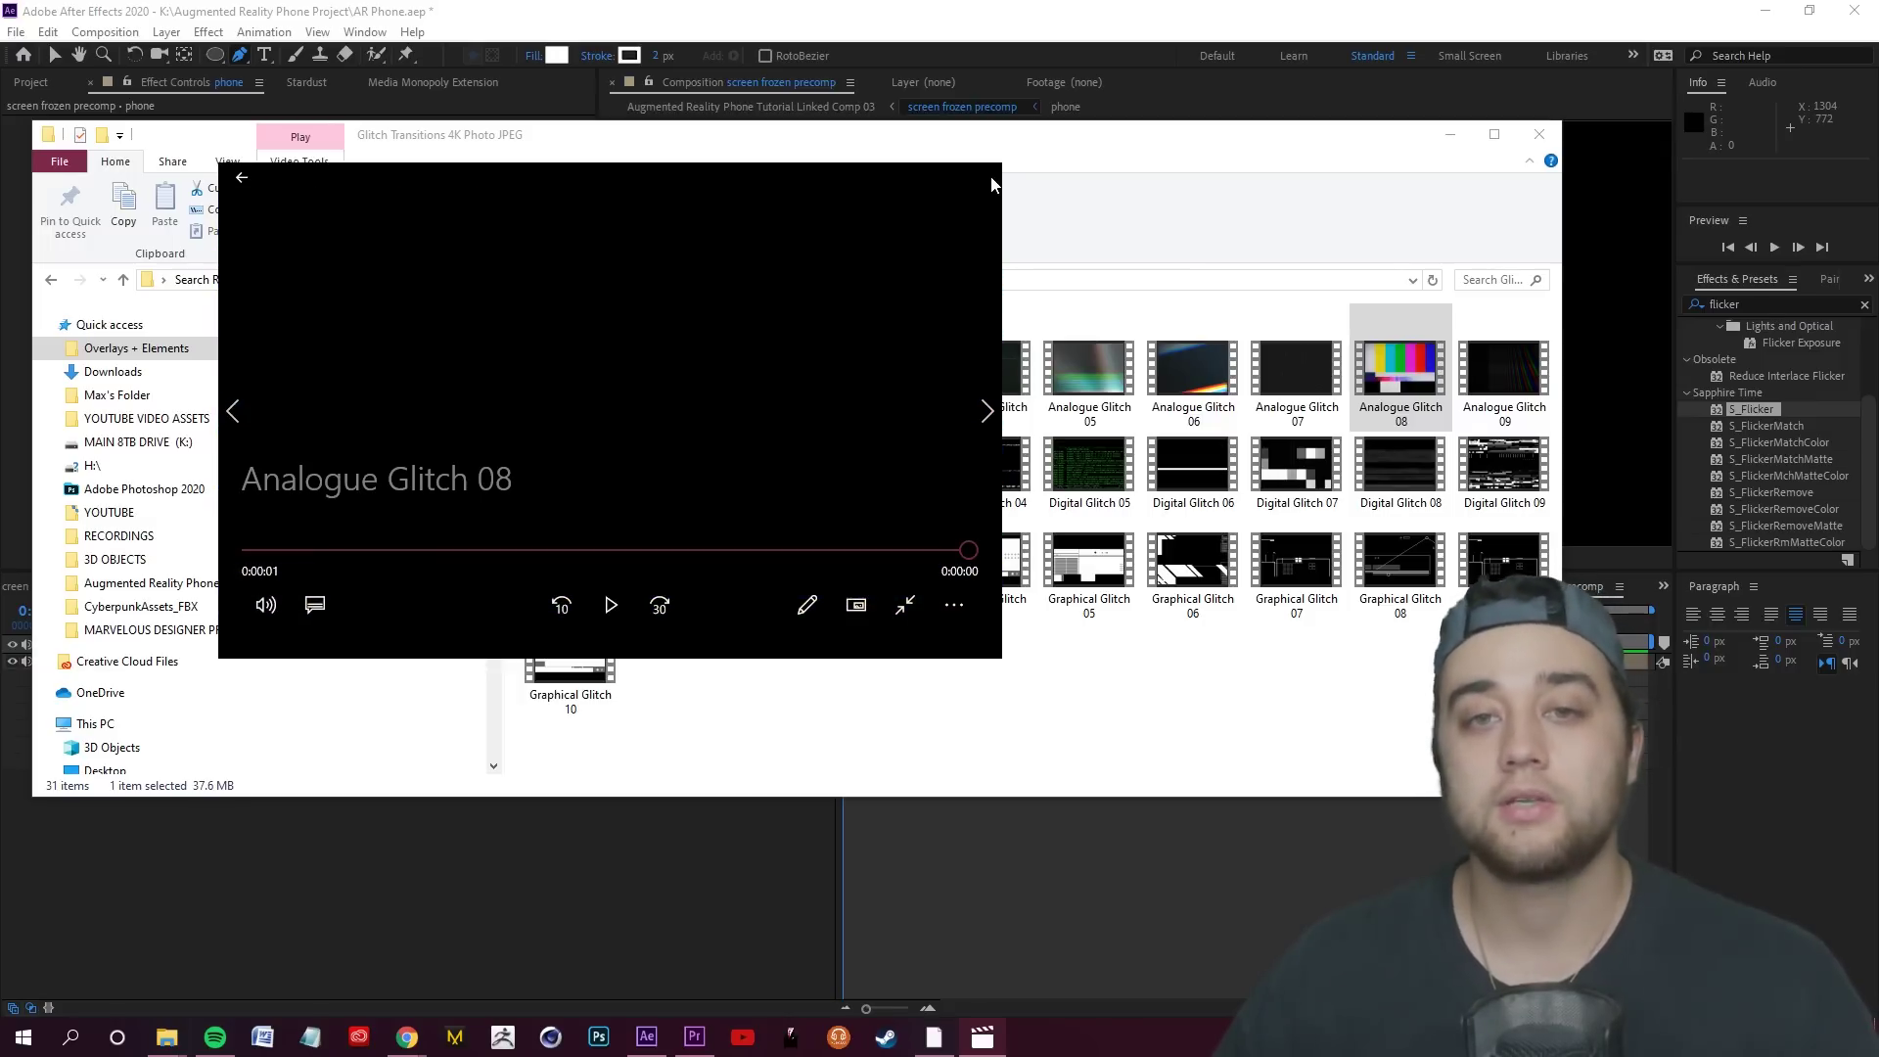
pyautogui.click(1135, 177)
pyautogui.moveTo(1770, 303); pyautogui.dragTo(323, 675)
# Search the effects for "set matte" and apply Set Matte to the Analogue Glitch 08 layer
pyautogui.click(1761, 301)
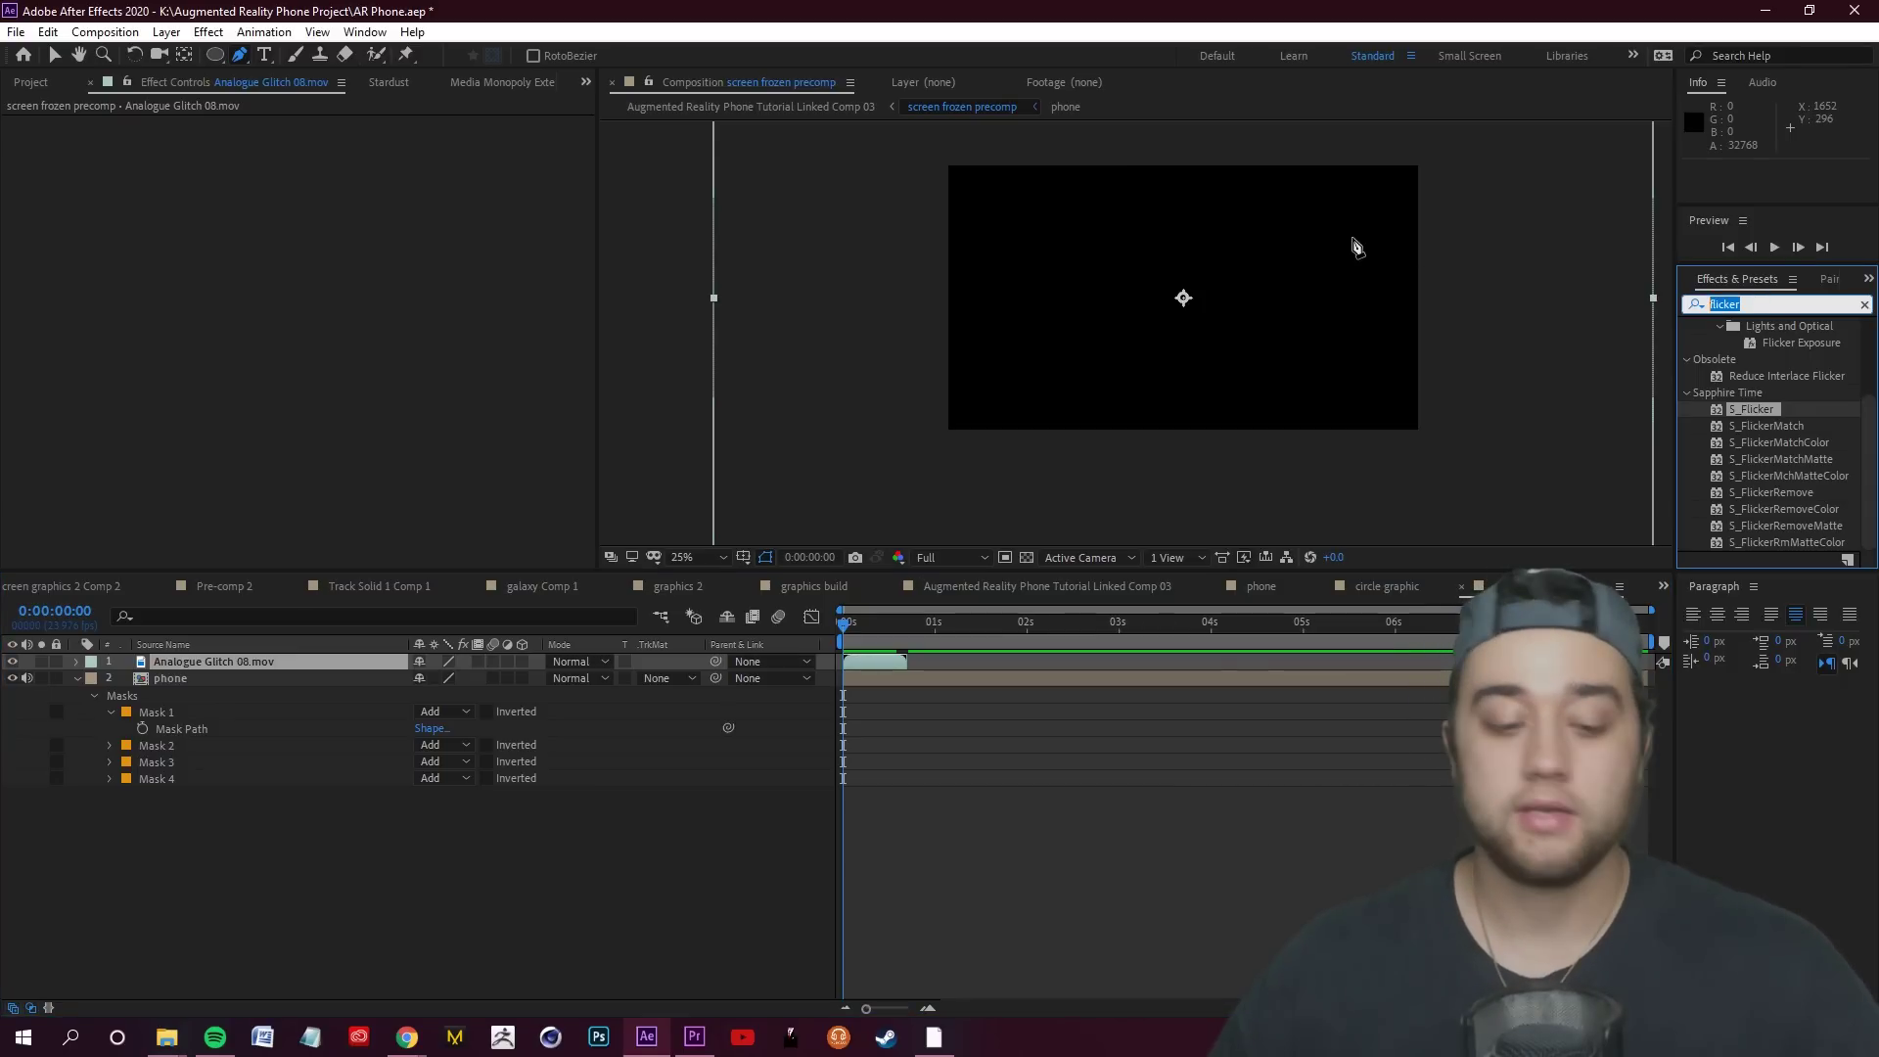
pyautogui.write('set')
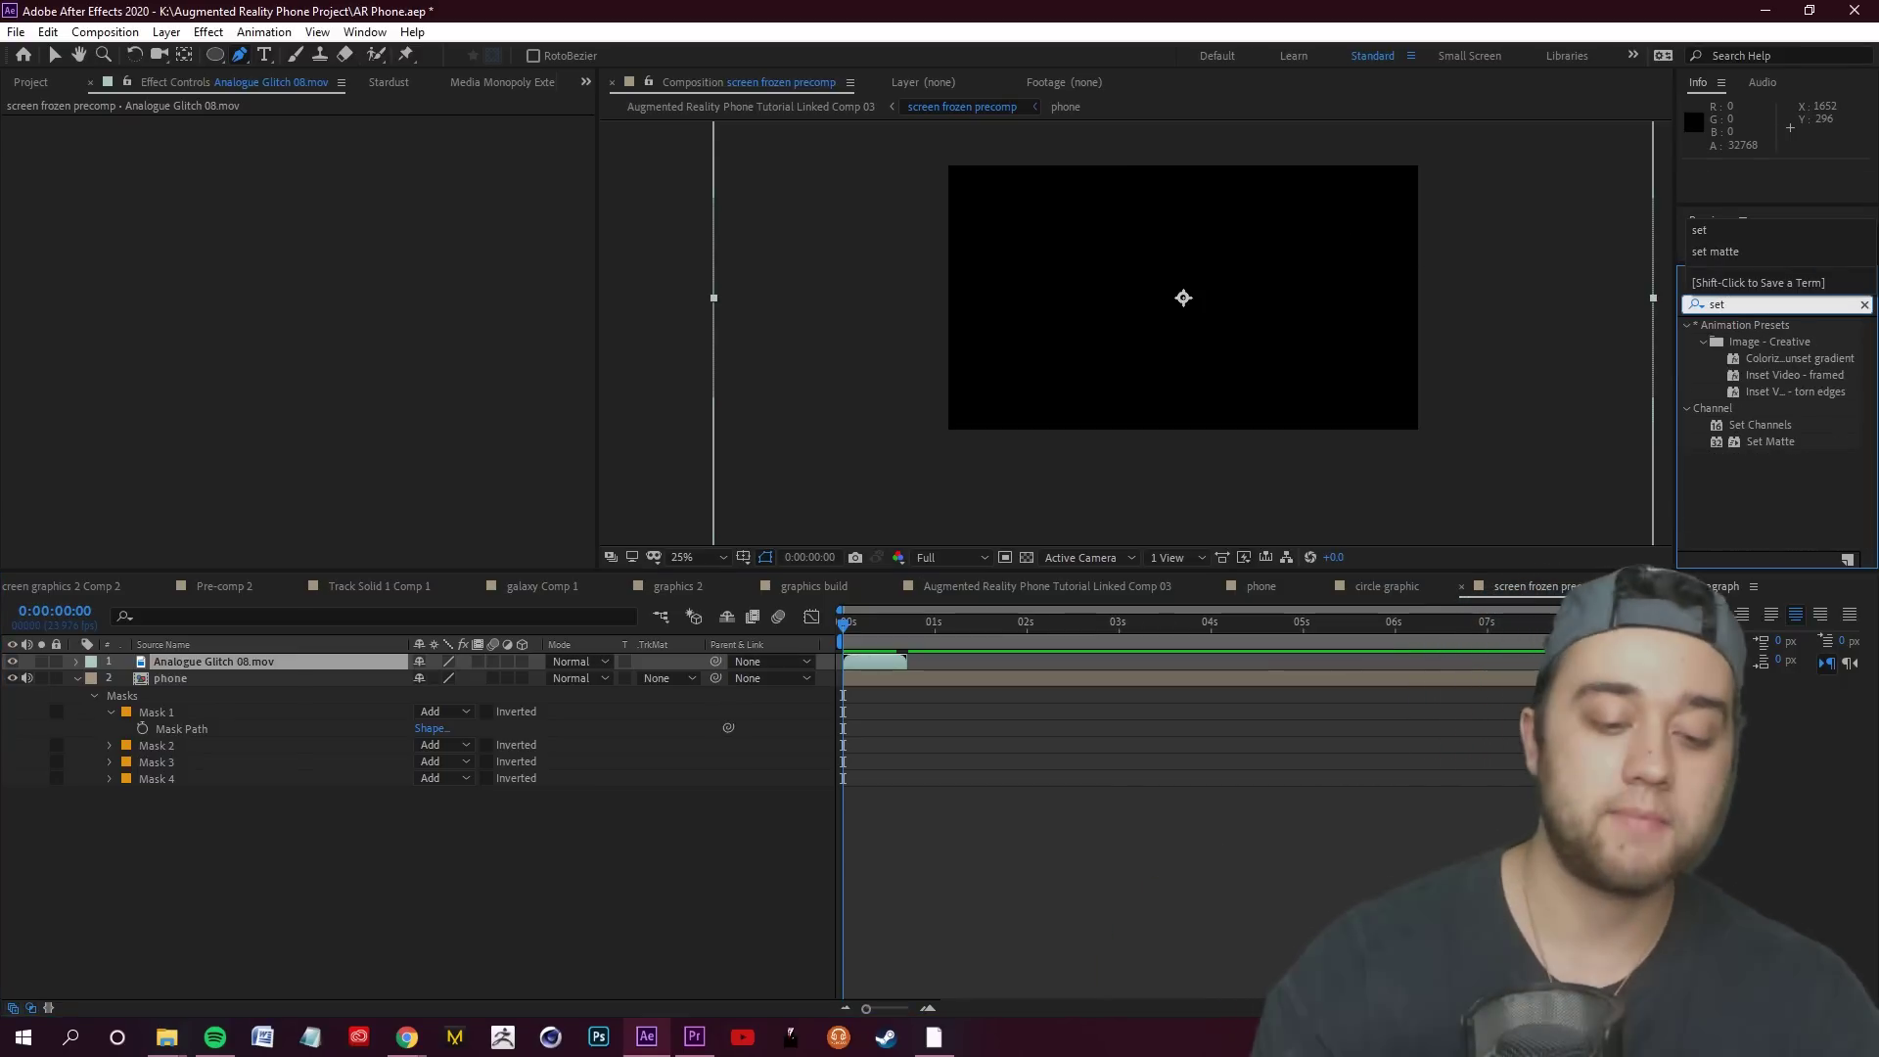
pyautogui.write(' matte')
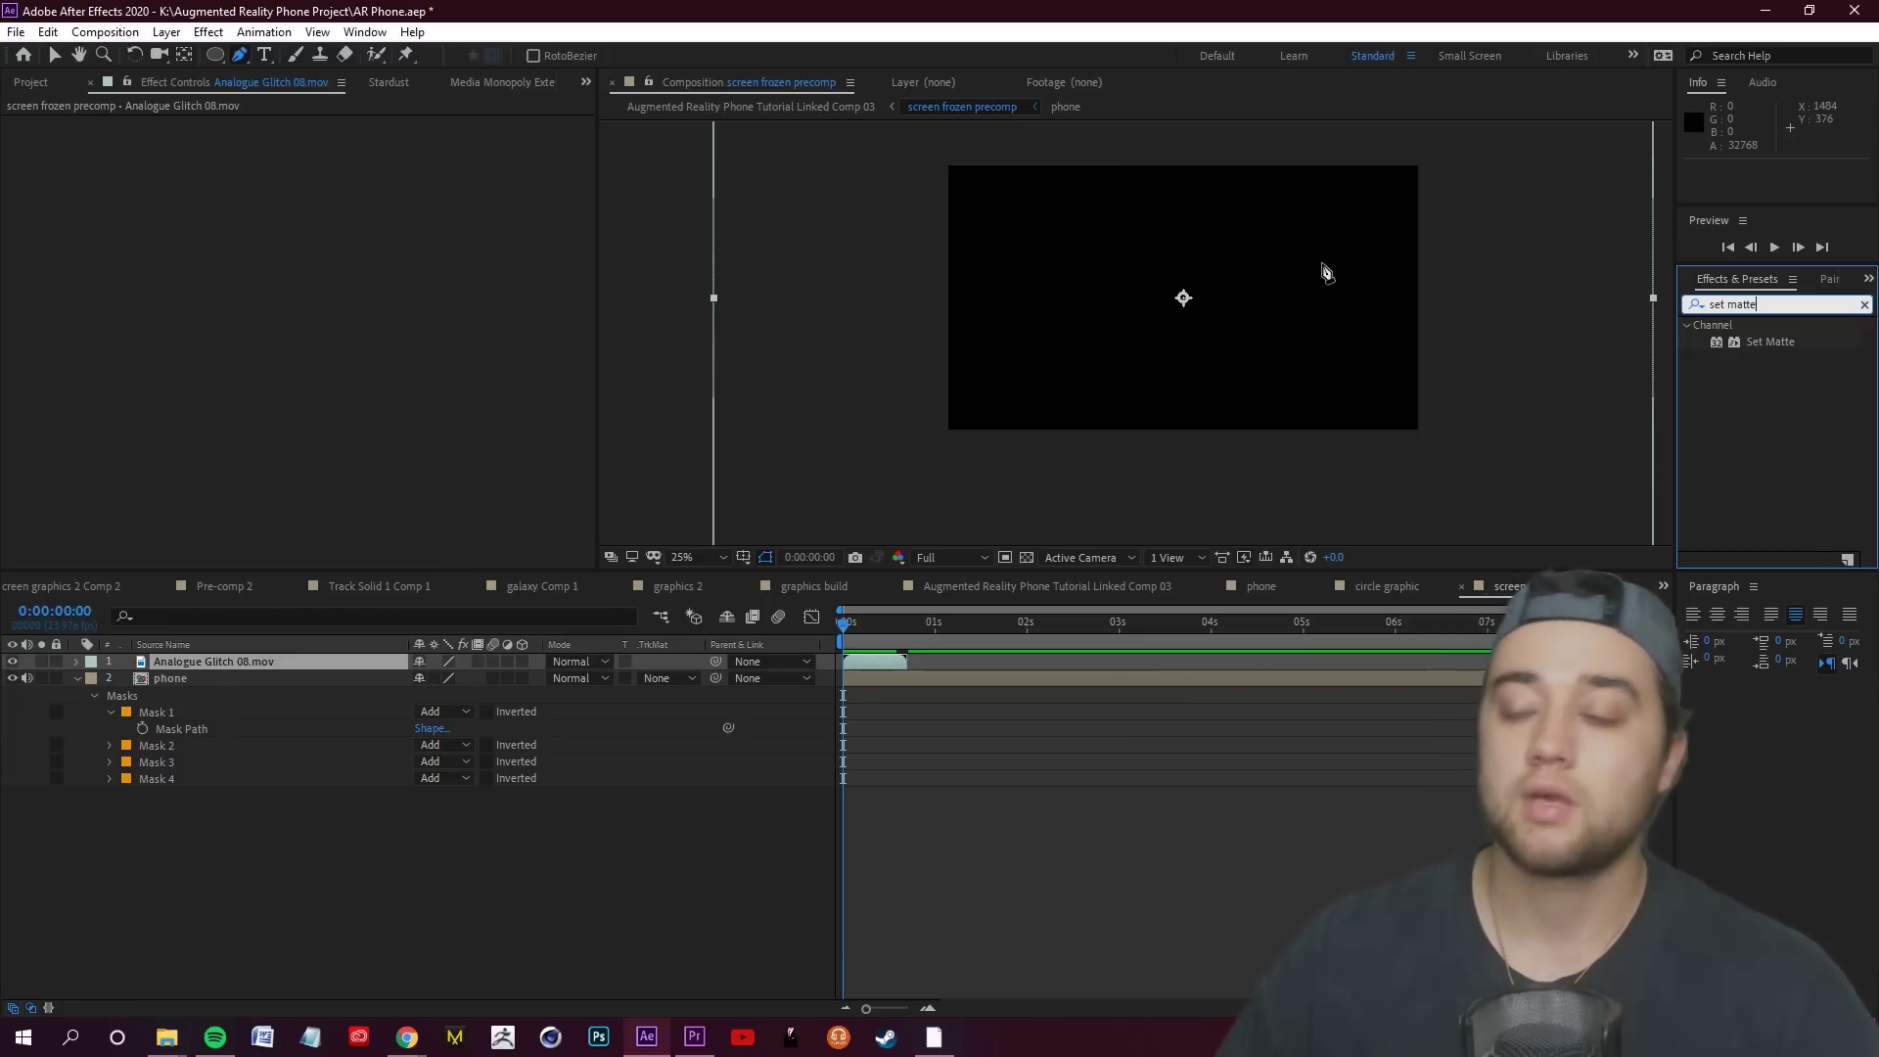
pyautogui.moveTo(1728, 341); pyautogui.dragTo(244, 660)
pyautogui.press('v')
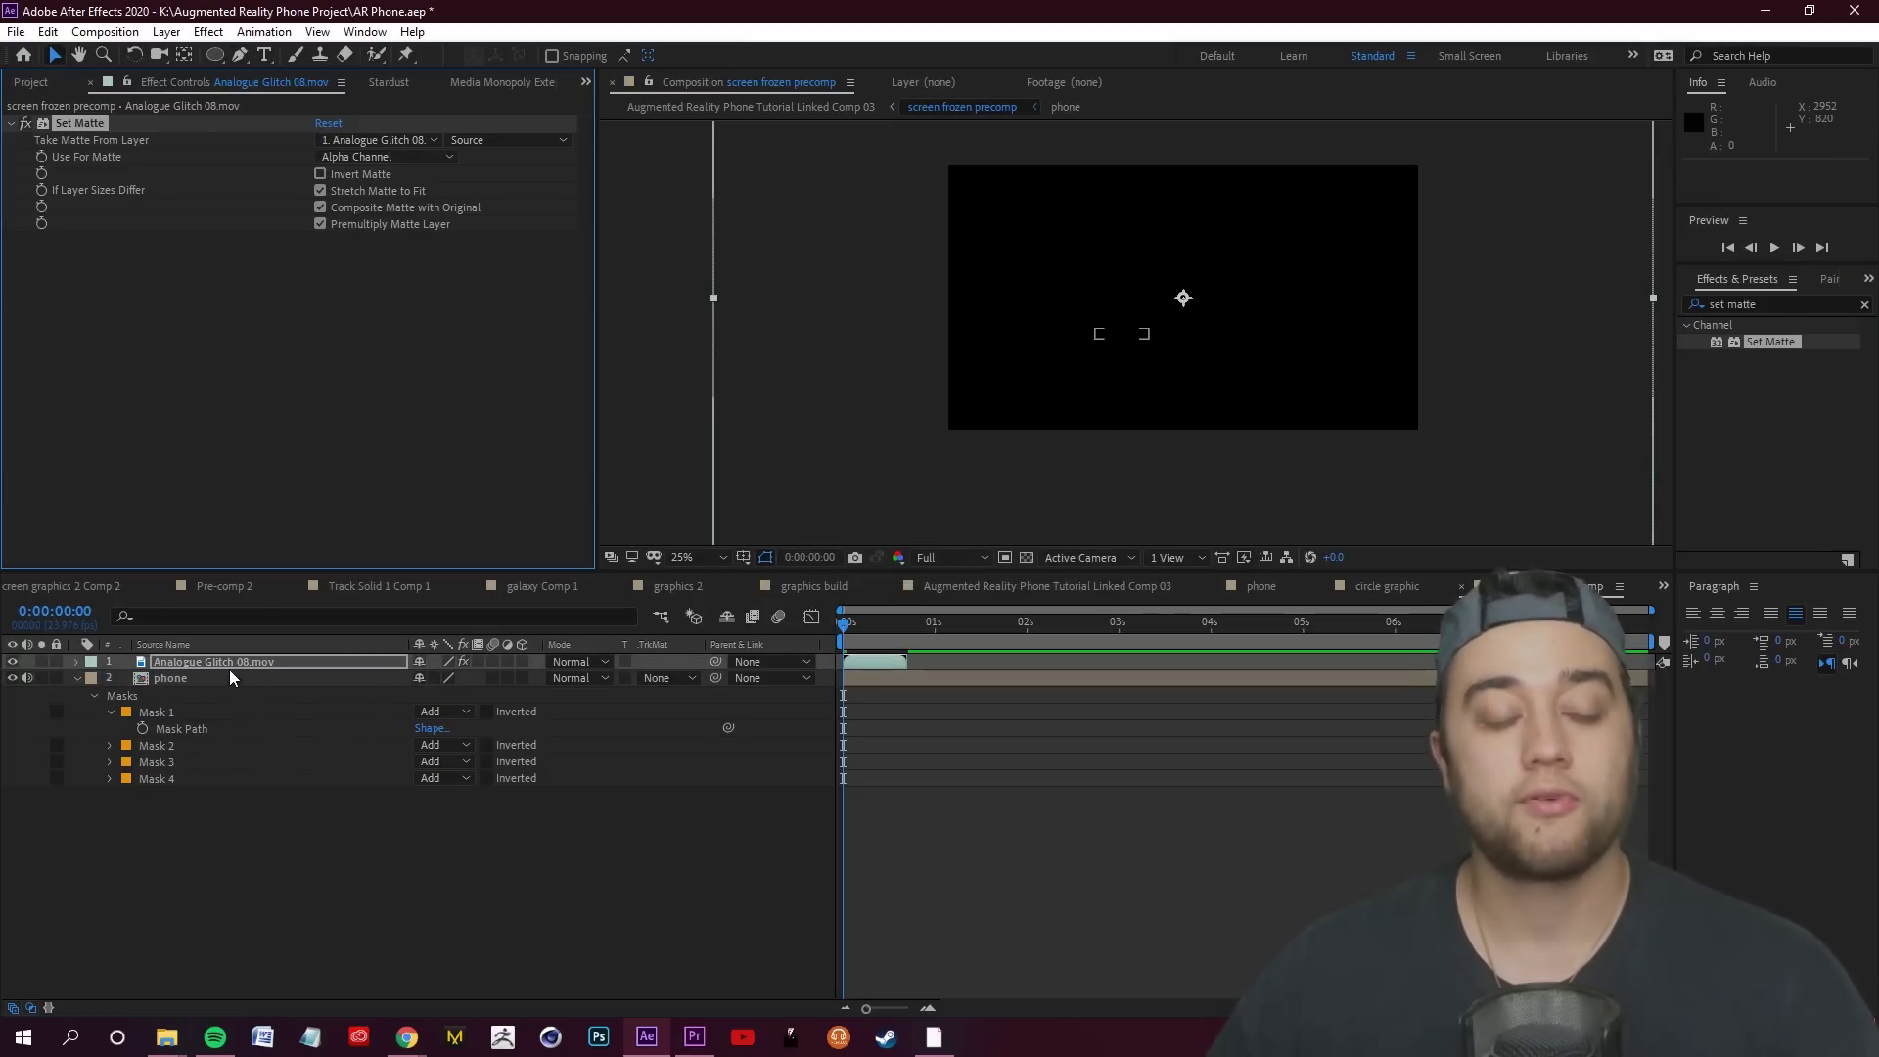
pyautogui.click(245, 663)
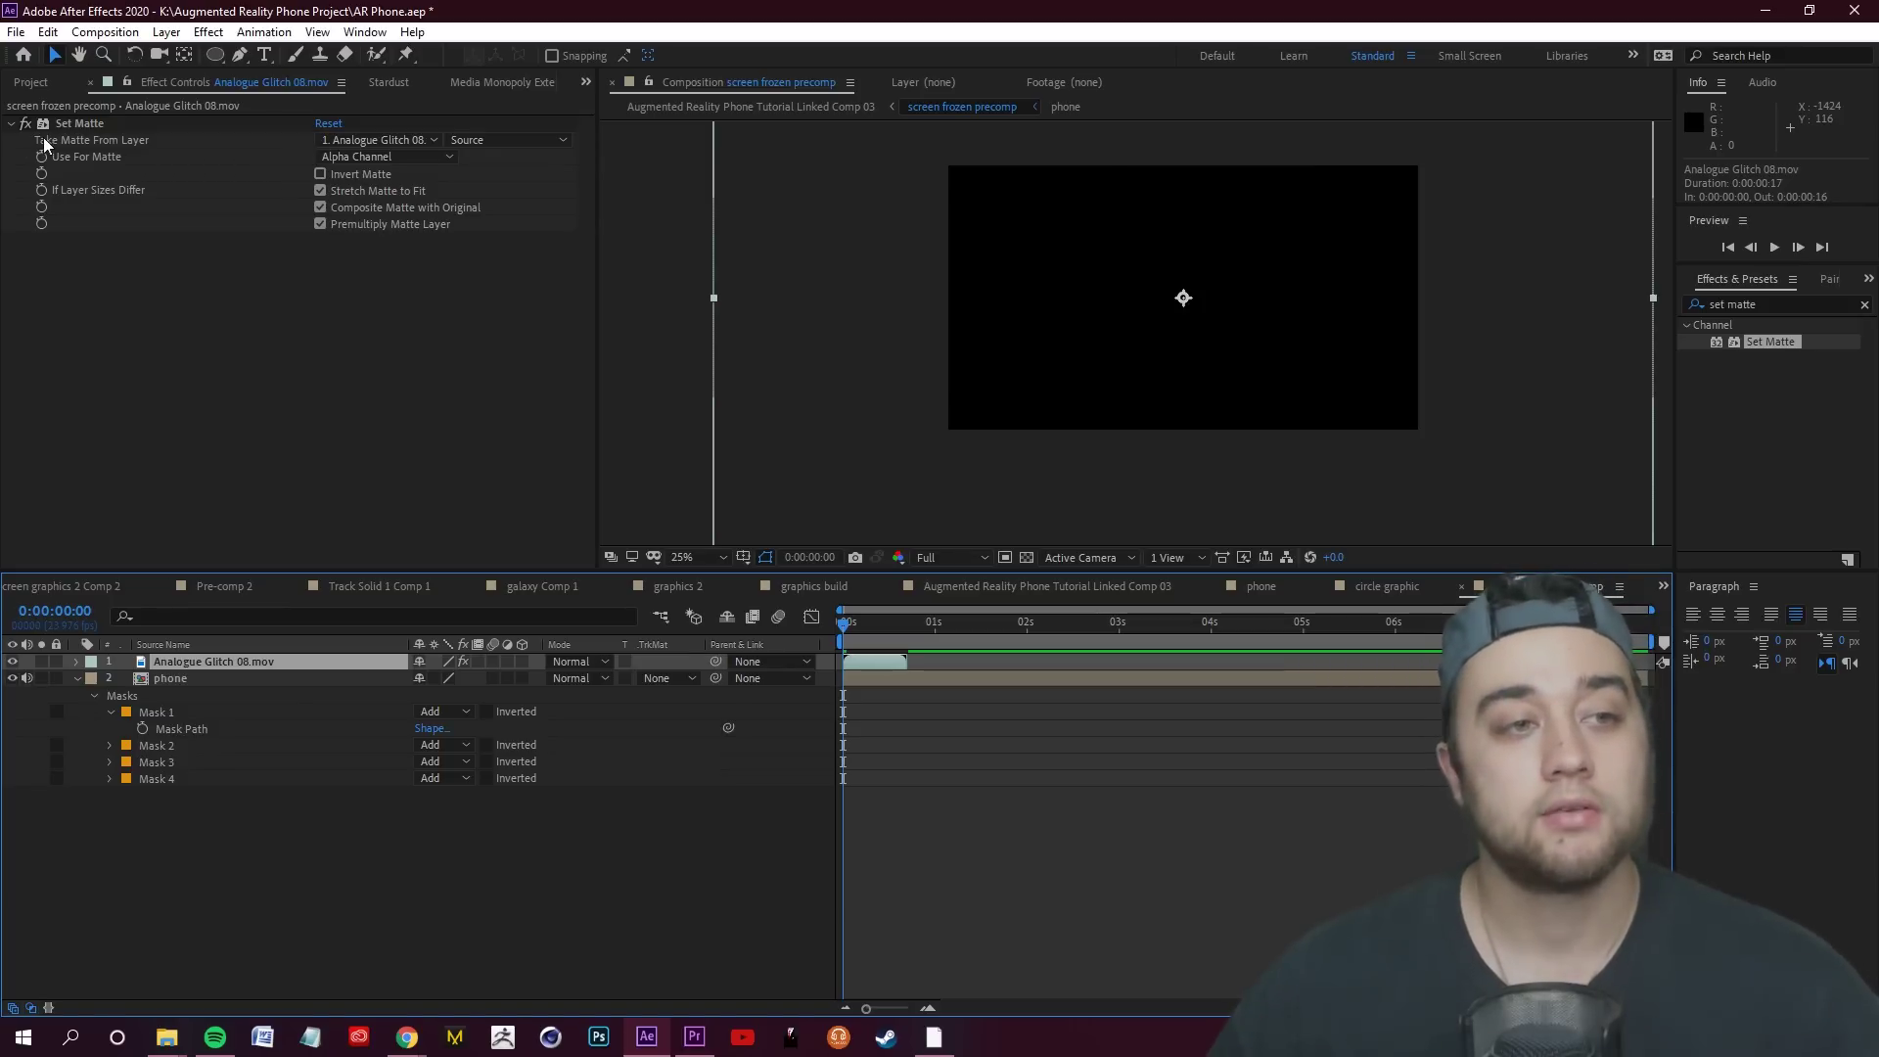
# Make Set Matte take its matte from the phone layer, using Masks as the layer's input
pyautogui.click(413, 138)
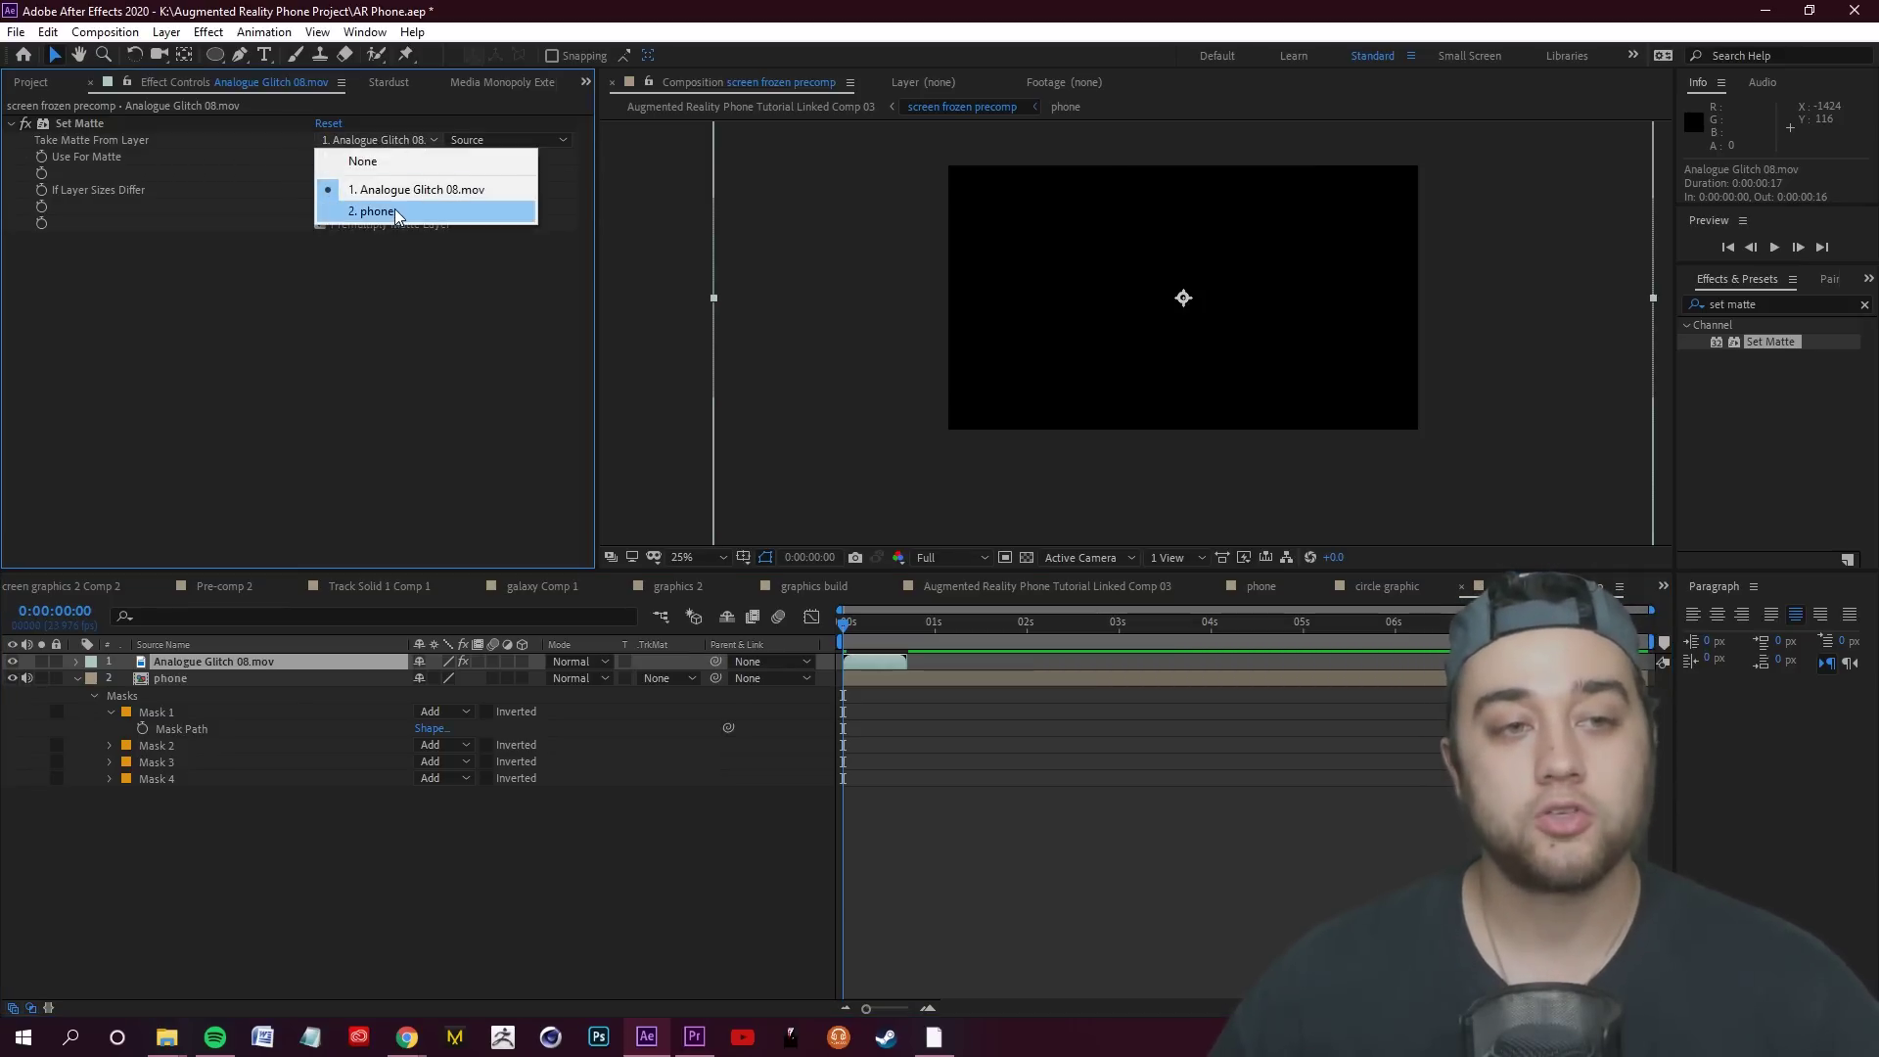
pyautogui.click(392, 209)
pyautogui.click(396, 141)
pyautogui.click(391, 208)
pyautogui.click(480, 142)
pyautogui.click(501, 183)
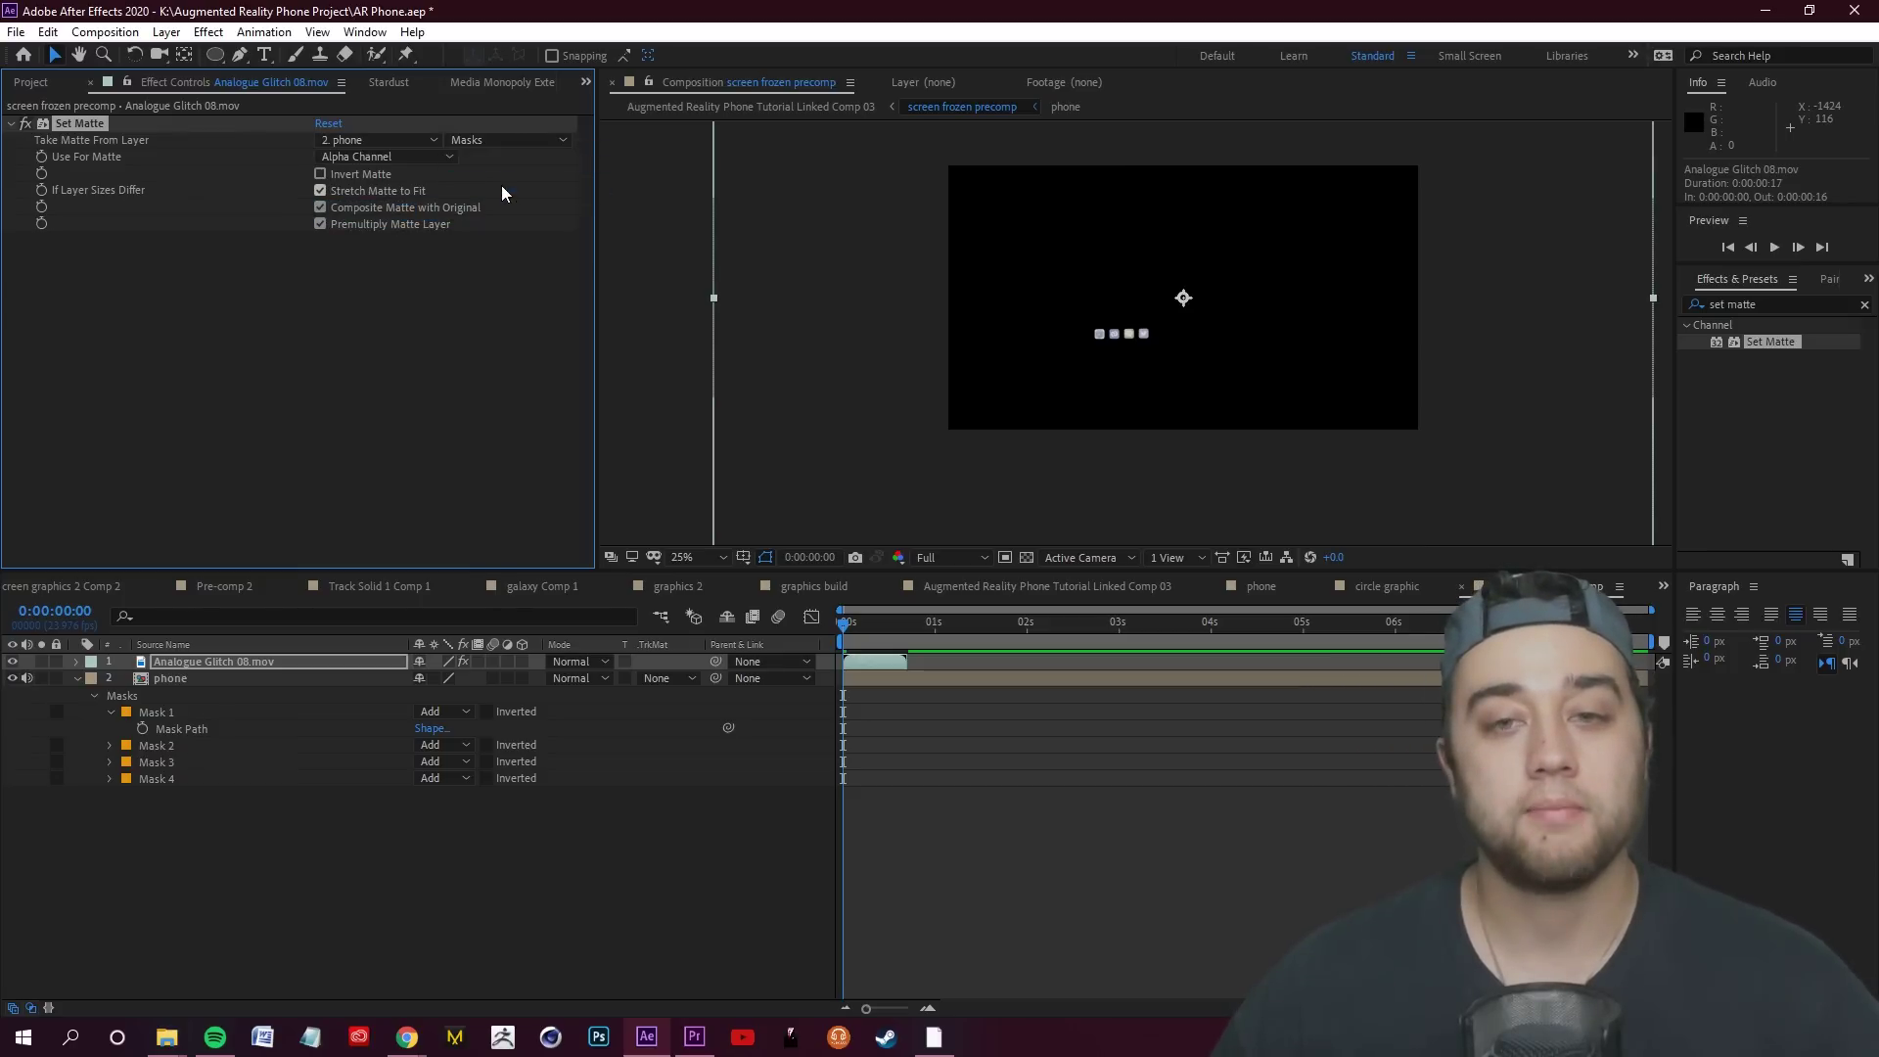
# Set Use For Matte to Luminance, and turn off Stretch Matte to Fit and Composite Matte with Original
pyautogui.scroll(6, 1076, 416)
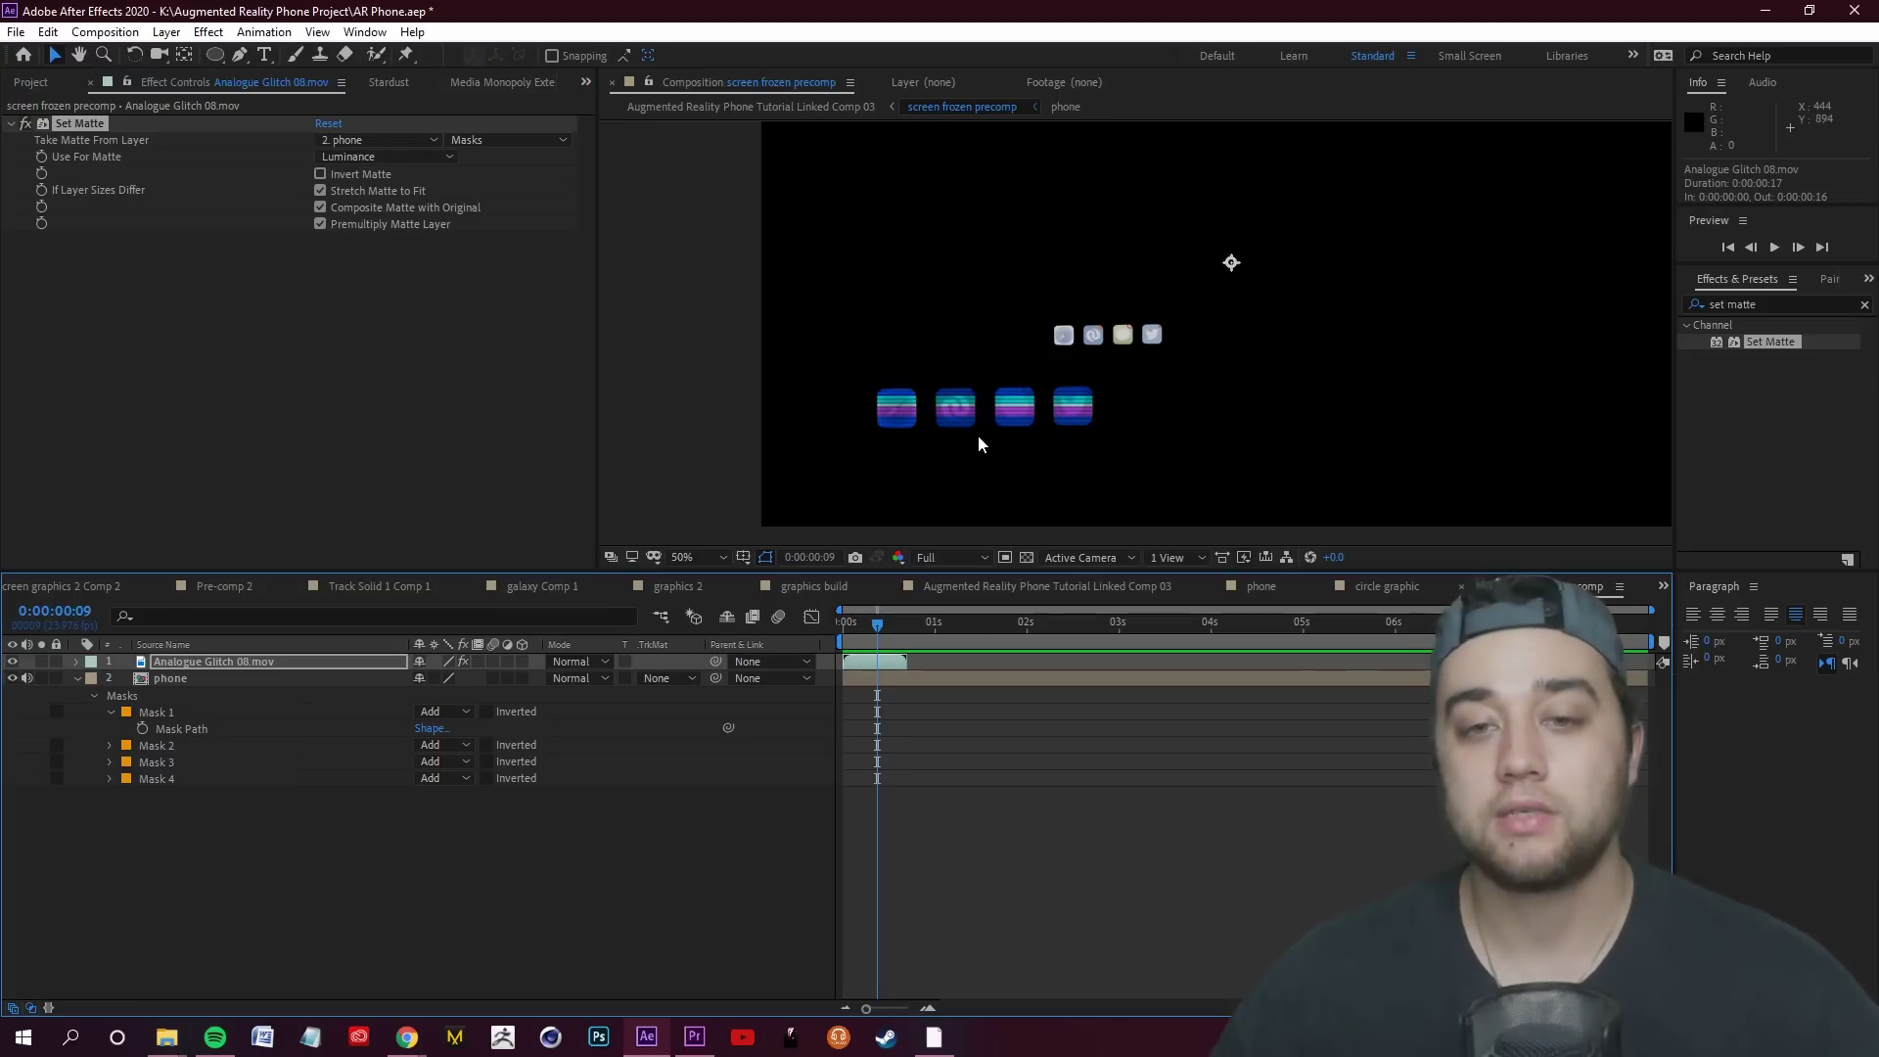
pyautogui.click(320, 190)
pyautogui.click(320, 206)
# Scrub to the visible glitch at 0:00:00:07 and set the Analogue Glitch 08 layer's blending mode to Hard Light
pyautogui.click(866, 622)
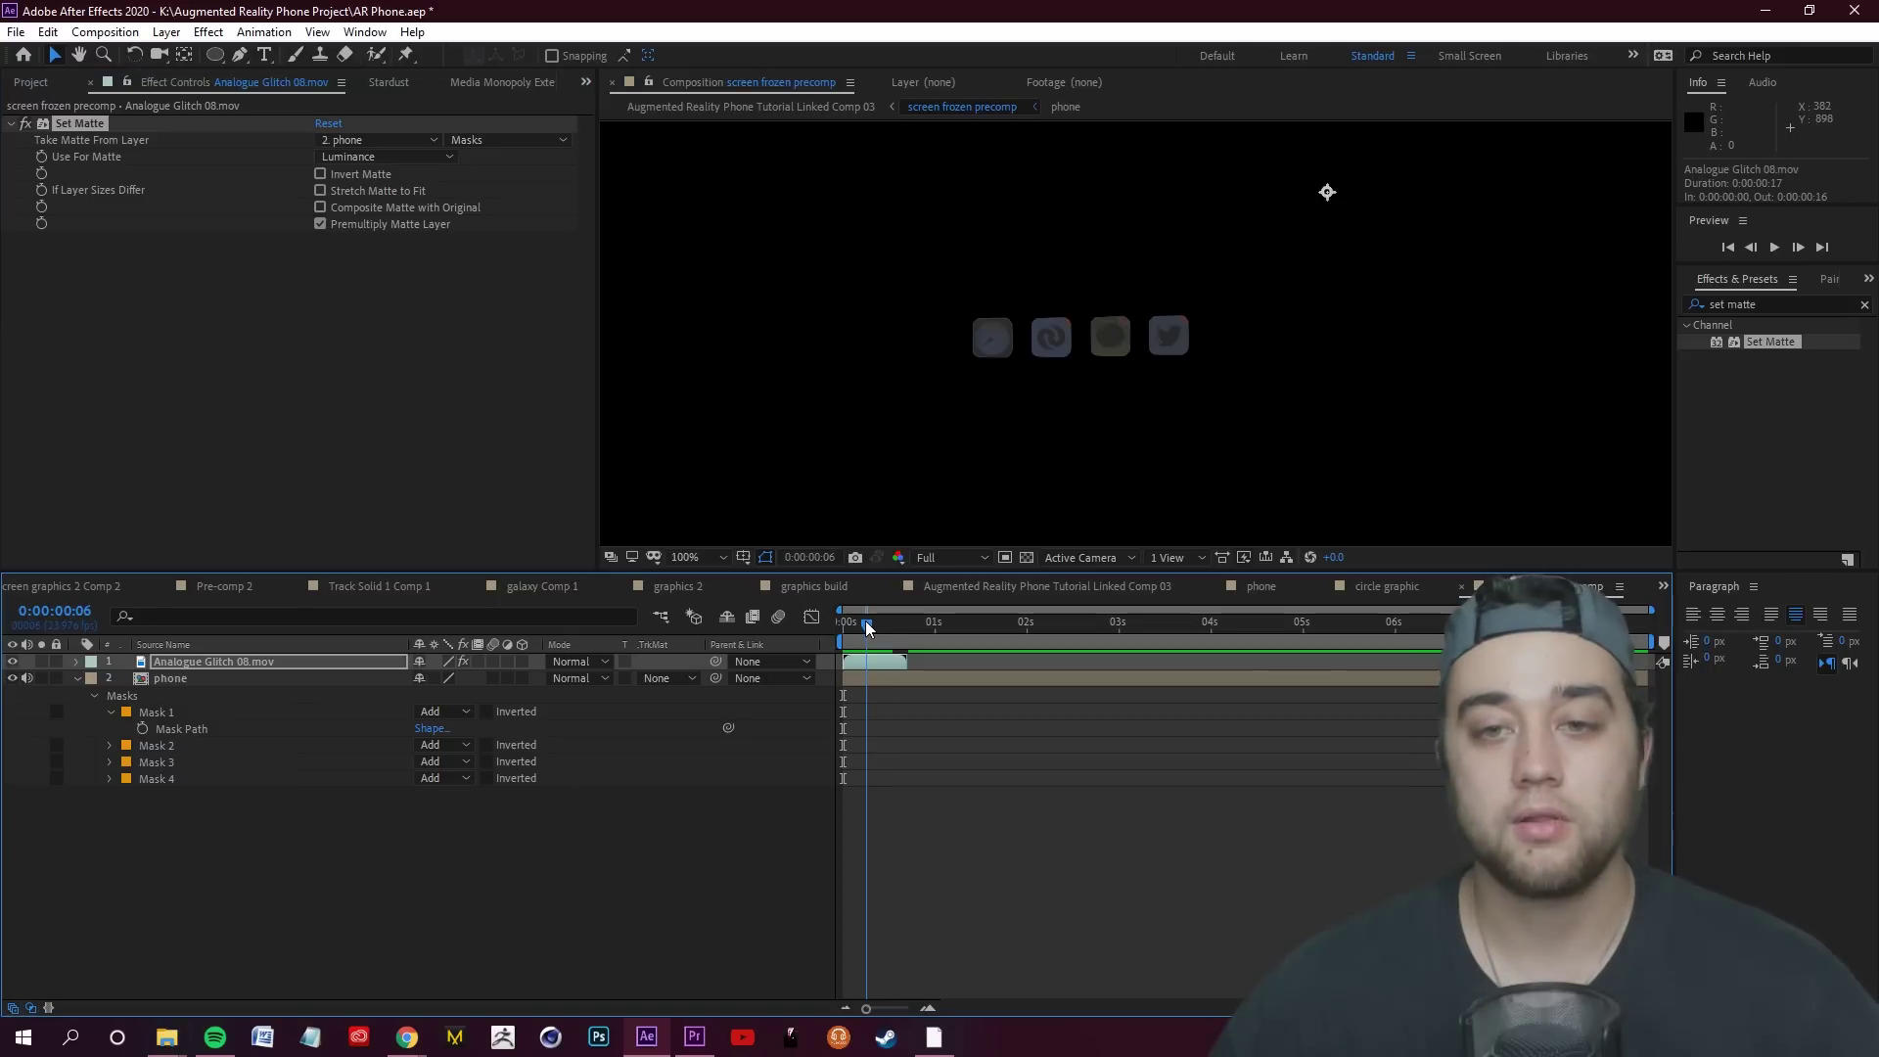
pyautogui.moveTo(867, 627); pyautogui.dragTo(869, 620)
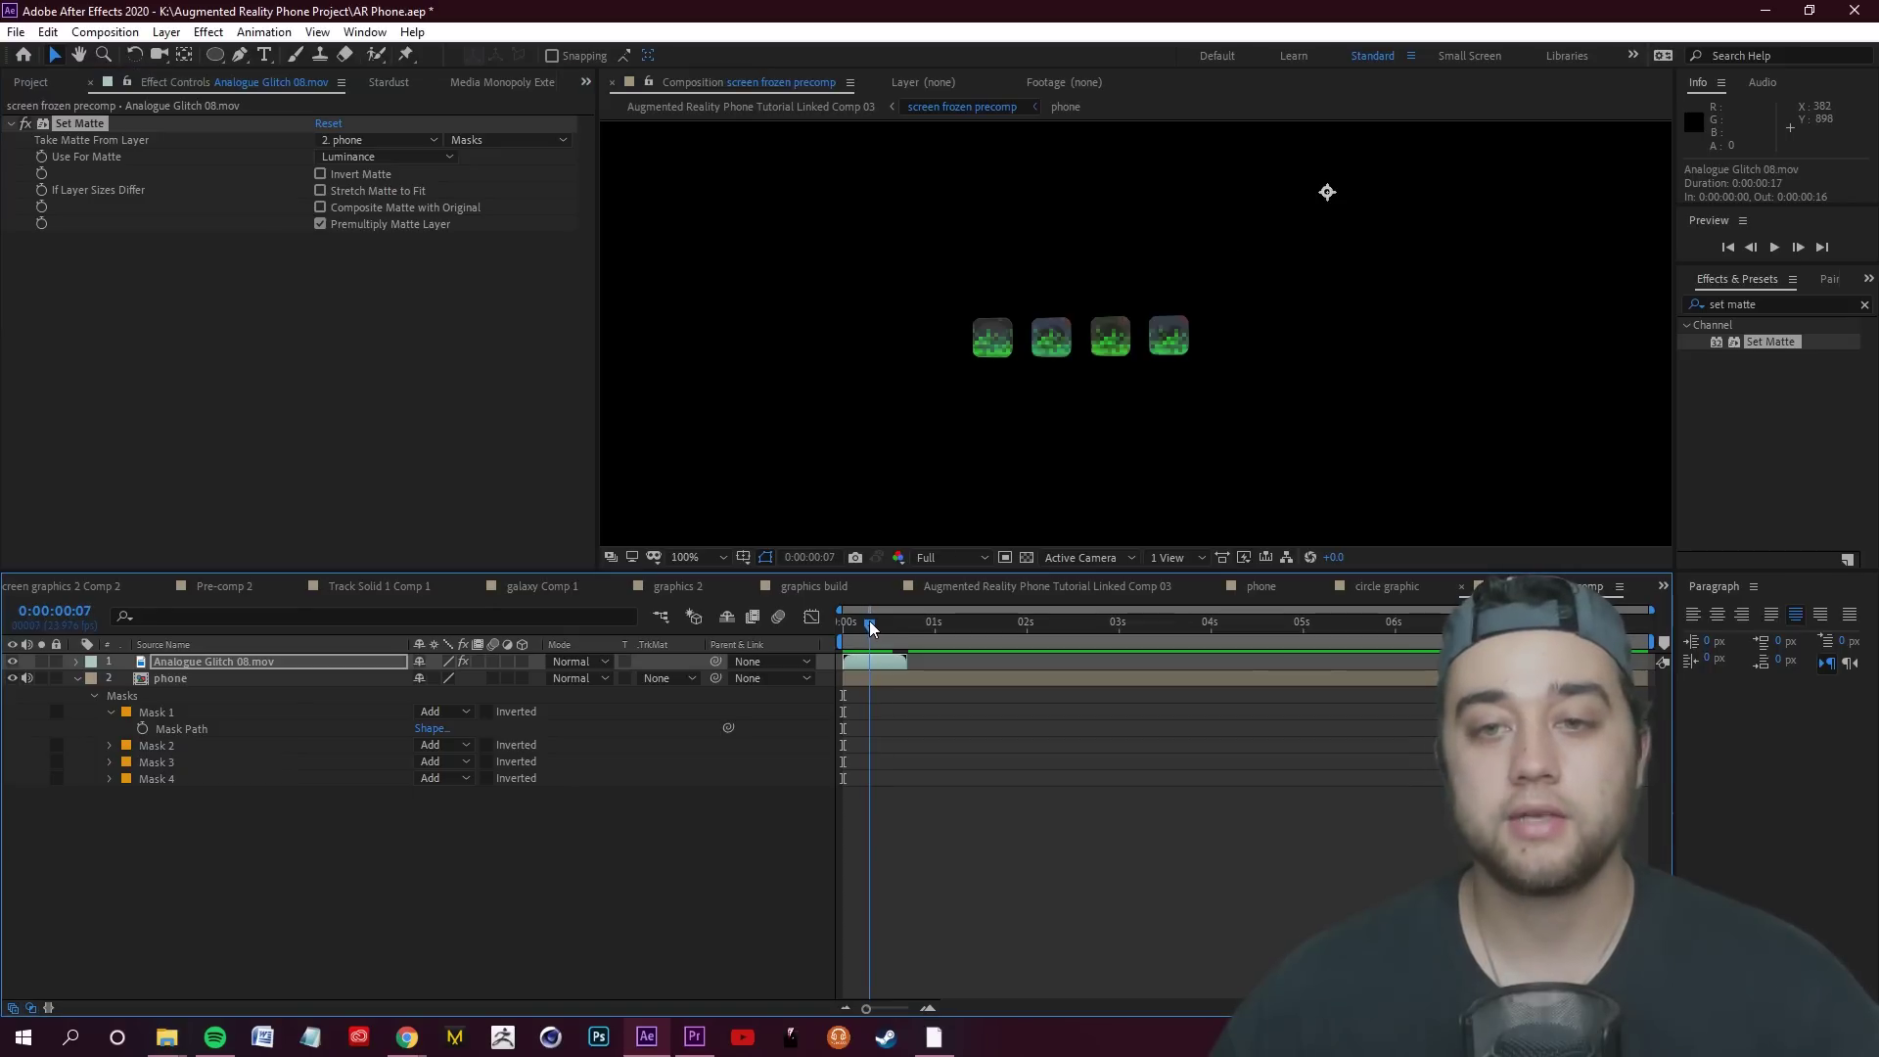
pyautogui.click(597, 662)
pyautogui.click(685, 388)
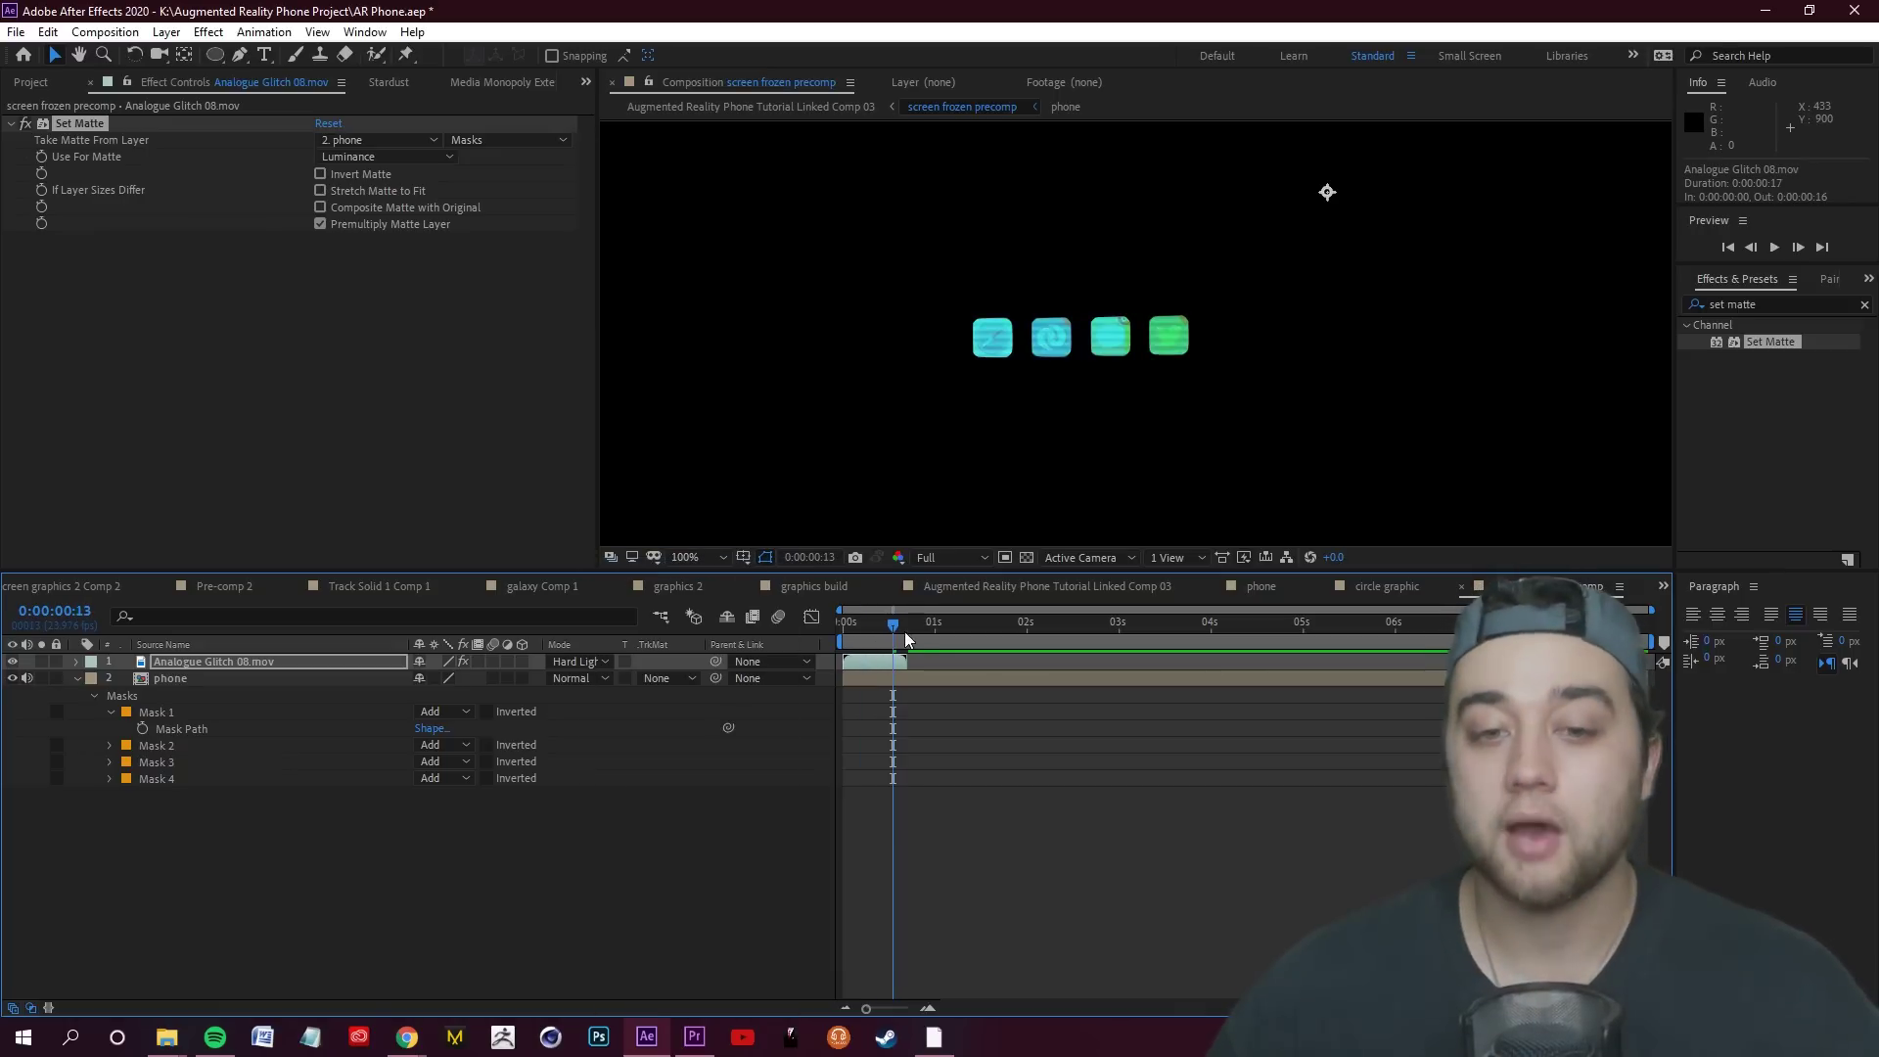
# Play back the precomp to review the glitch effect on the four dock icons
pyautogui.press('space')
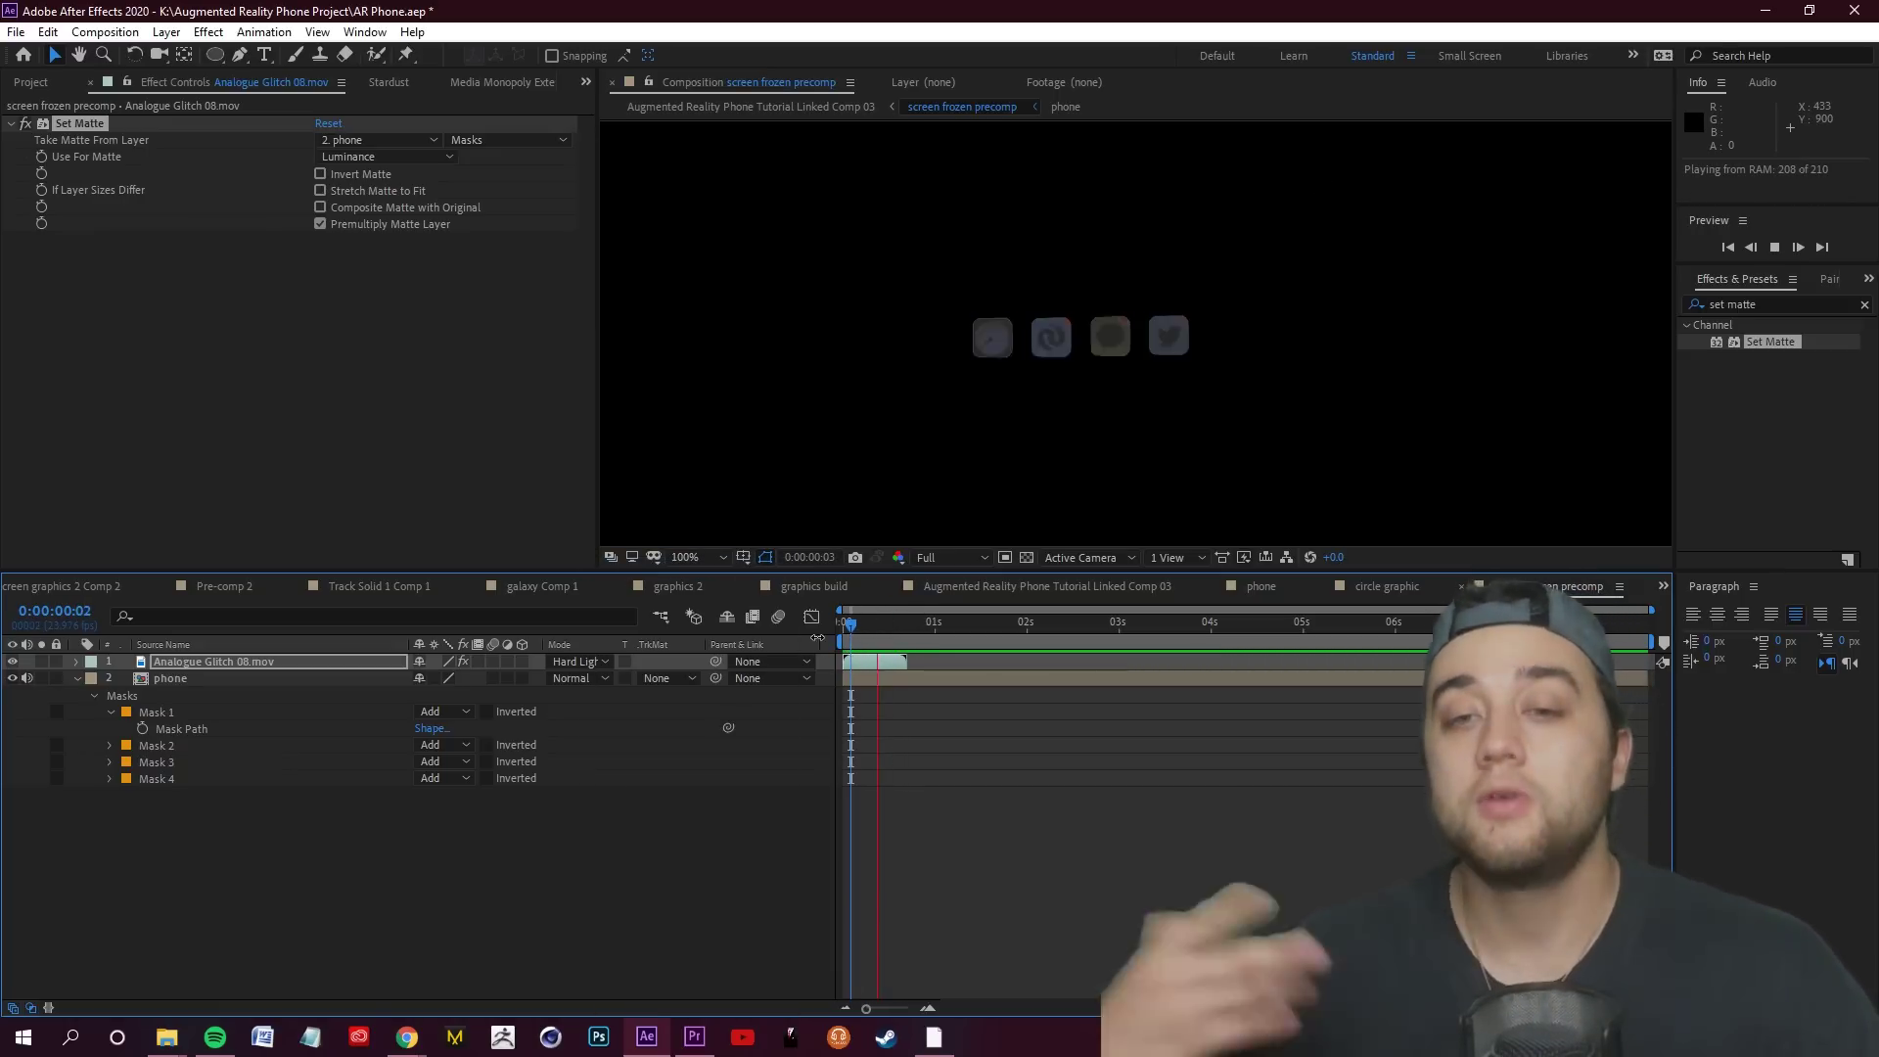
pyautogui.press('space')
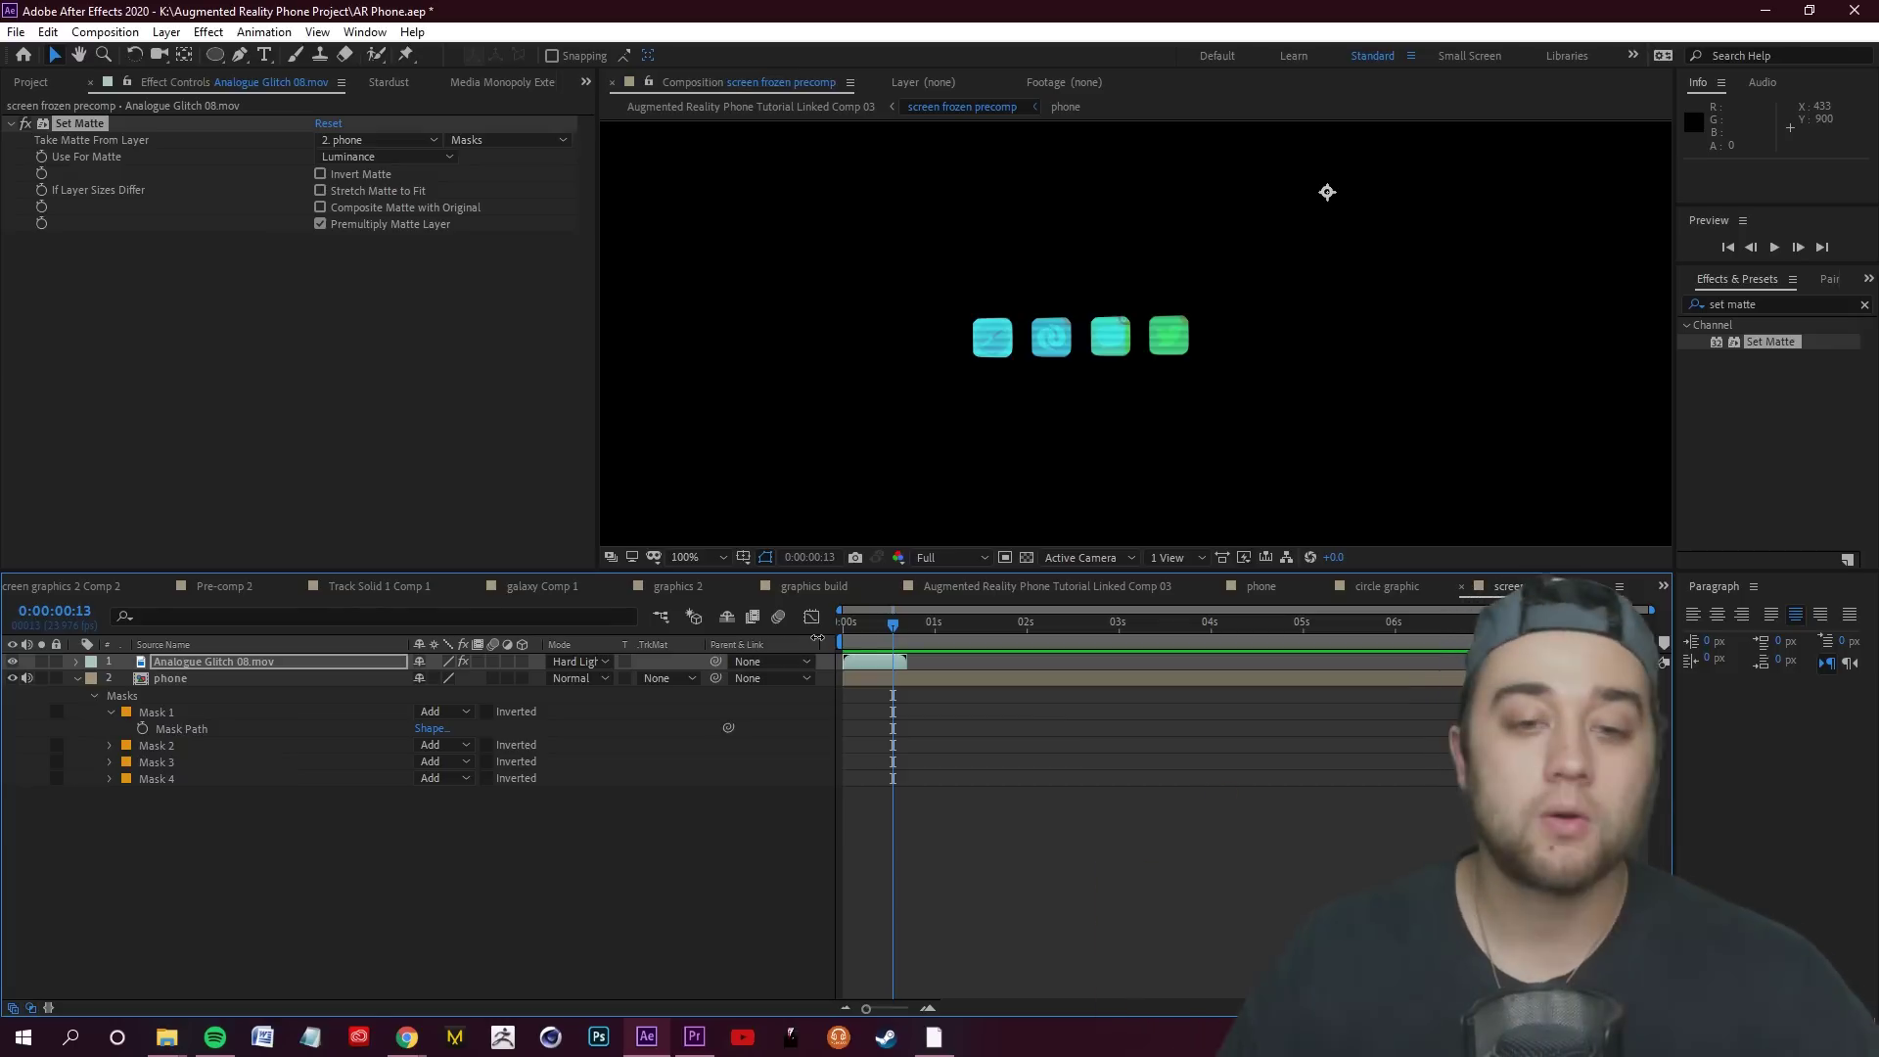
pyautogui.press('space')
pyautogui.press('space')
pyautogui.press('space')
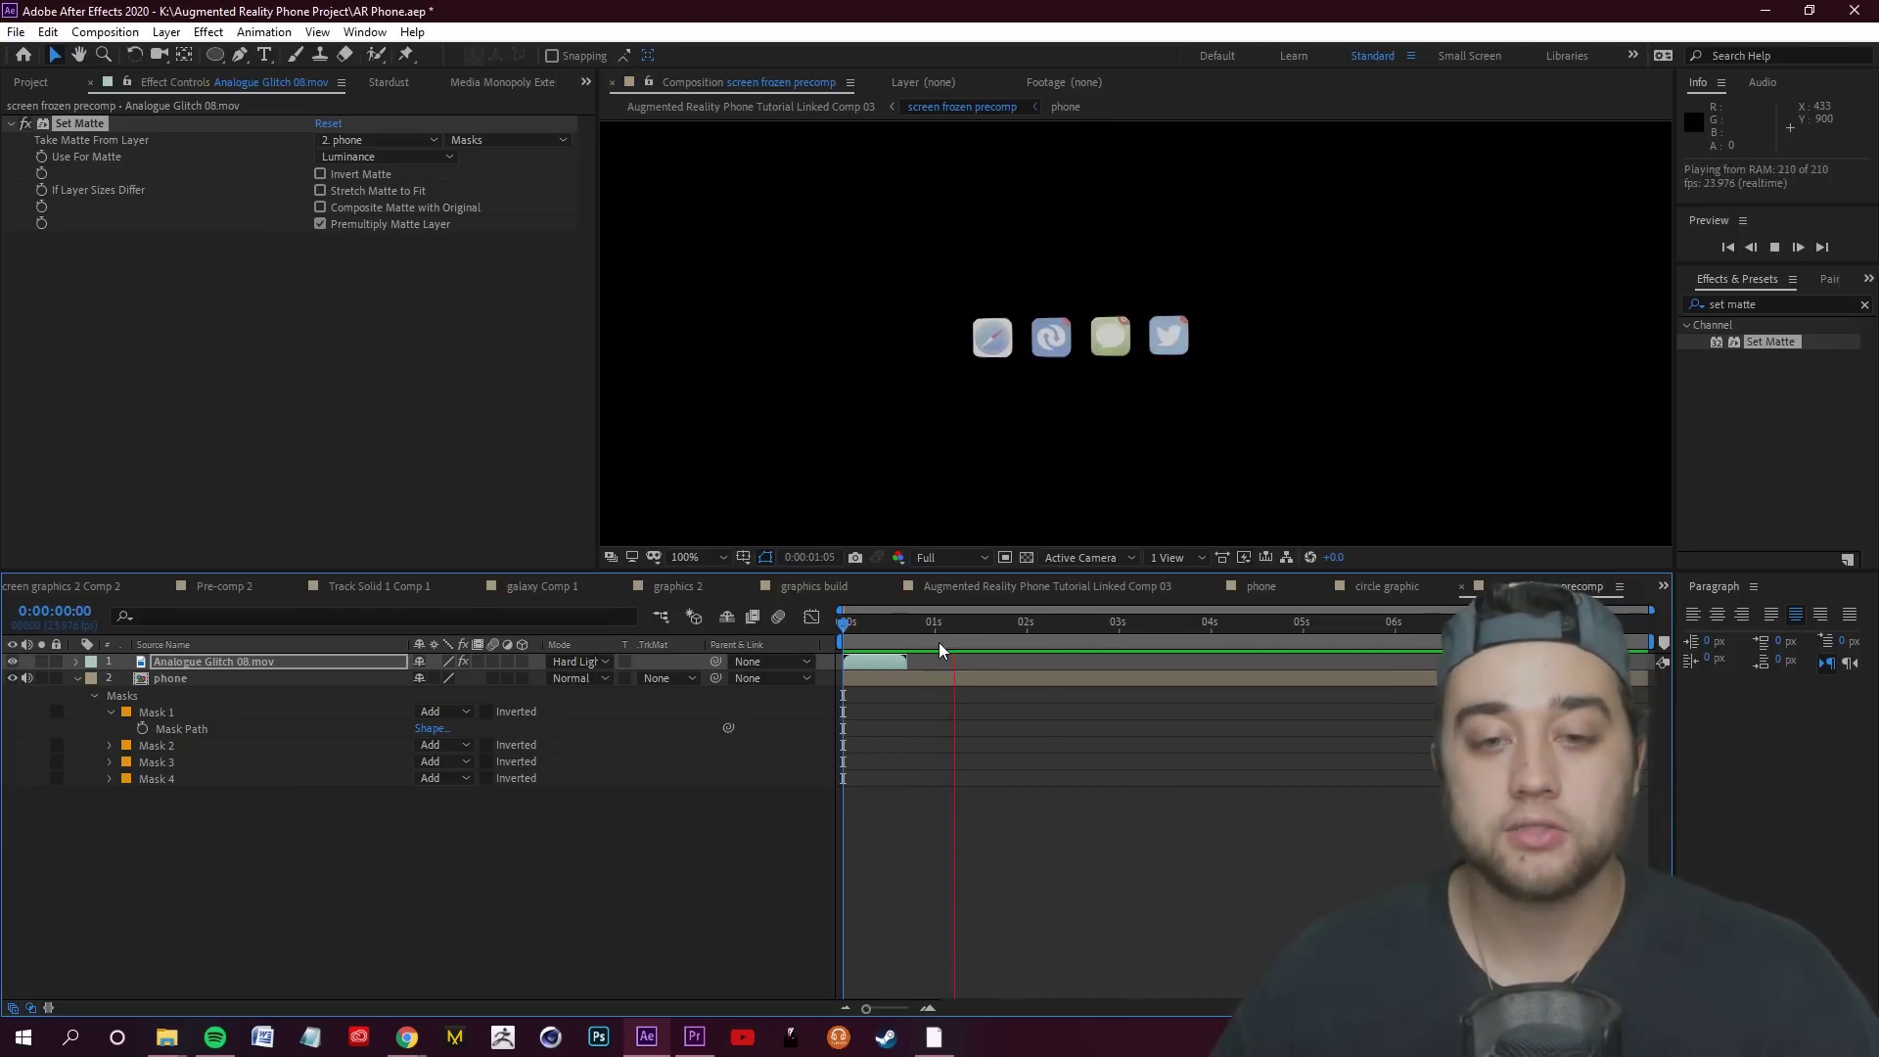
# Duplicate the Analogue Glitch 08 layer repeatedly and line the copies up end to end across the whole composition
pyautogui.press('space')
pyautogui.press('space')
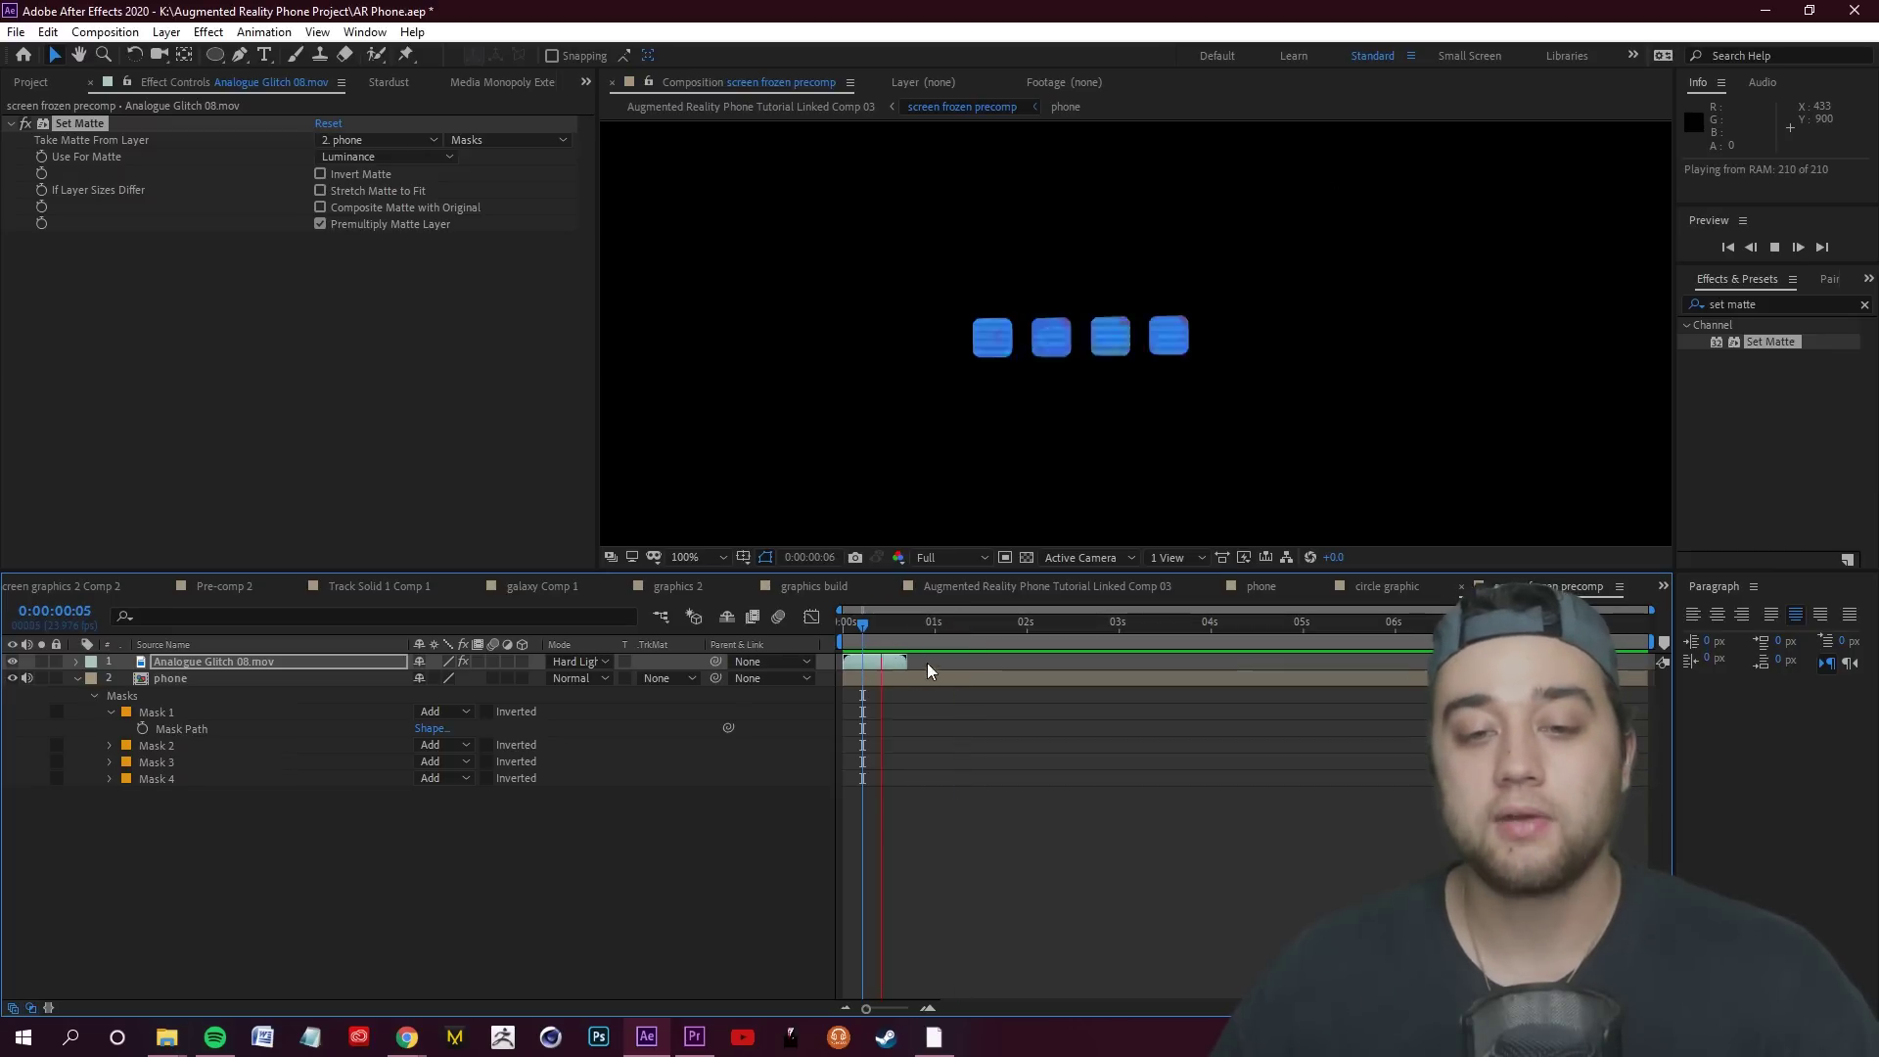
pyautogui.press('space')
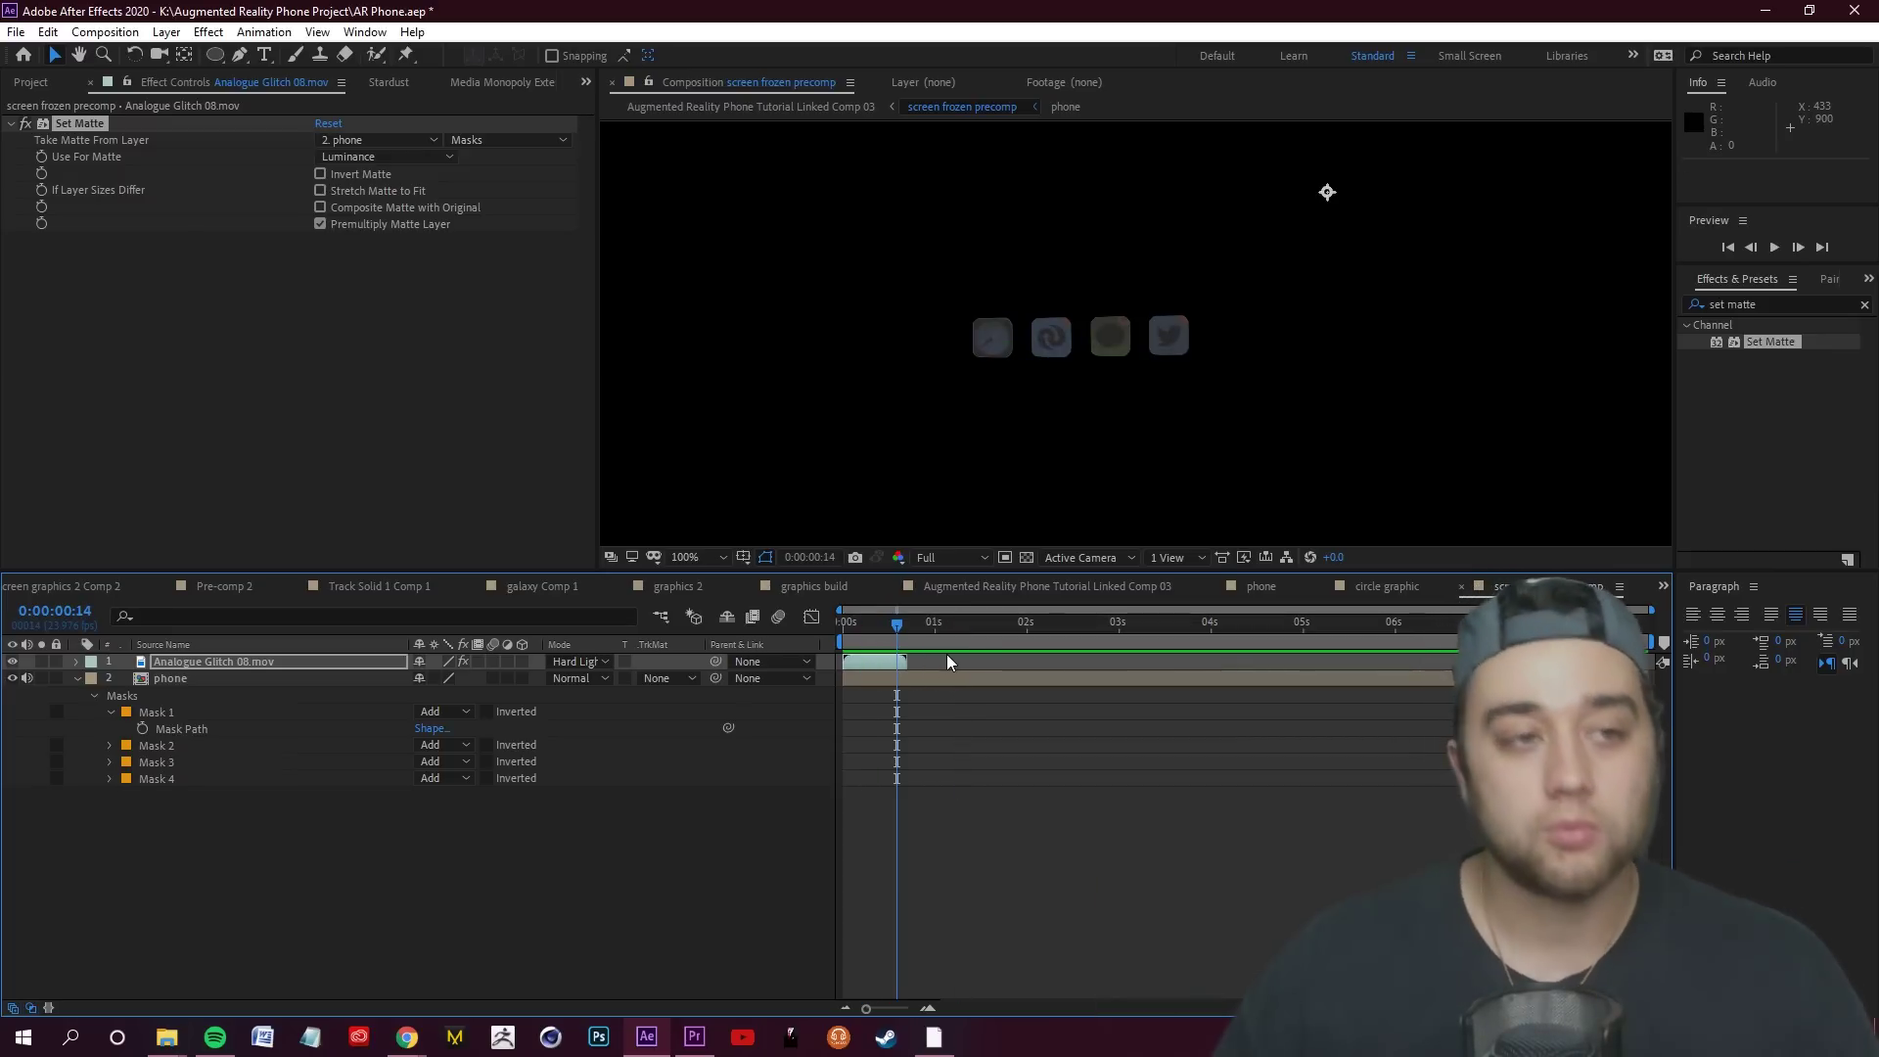
pyautogui.hotkey('ctrl', 'd')
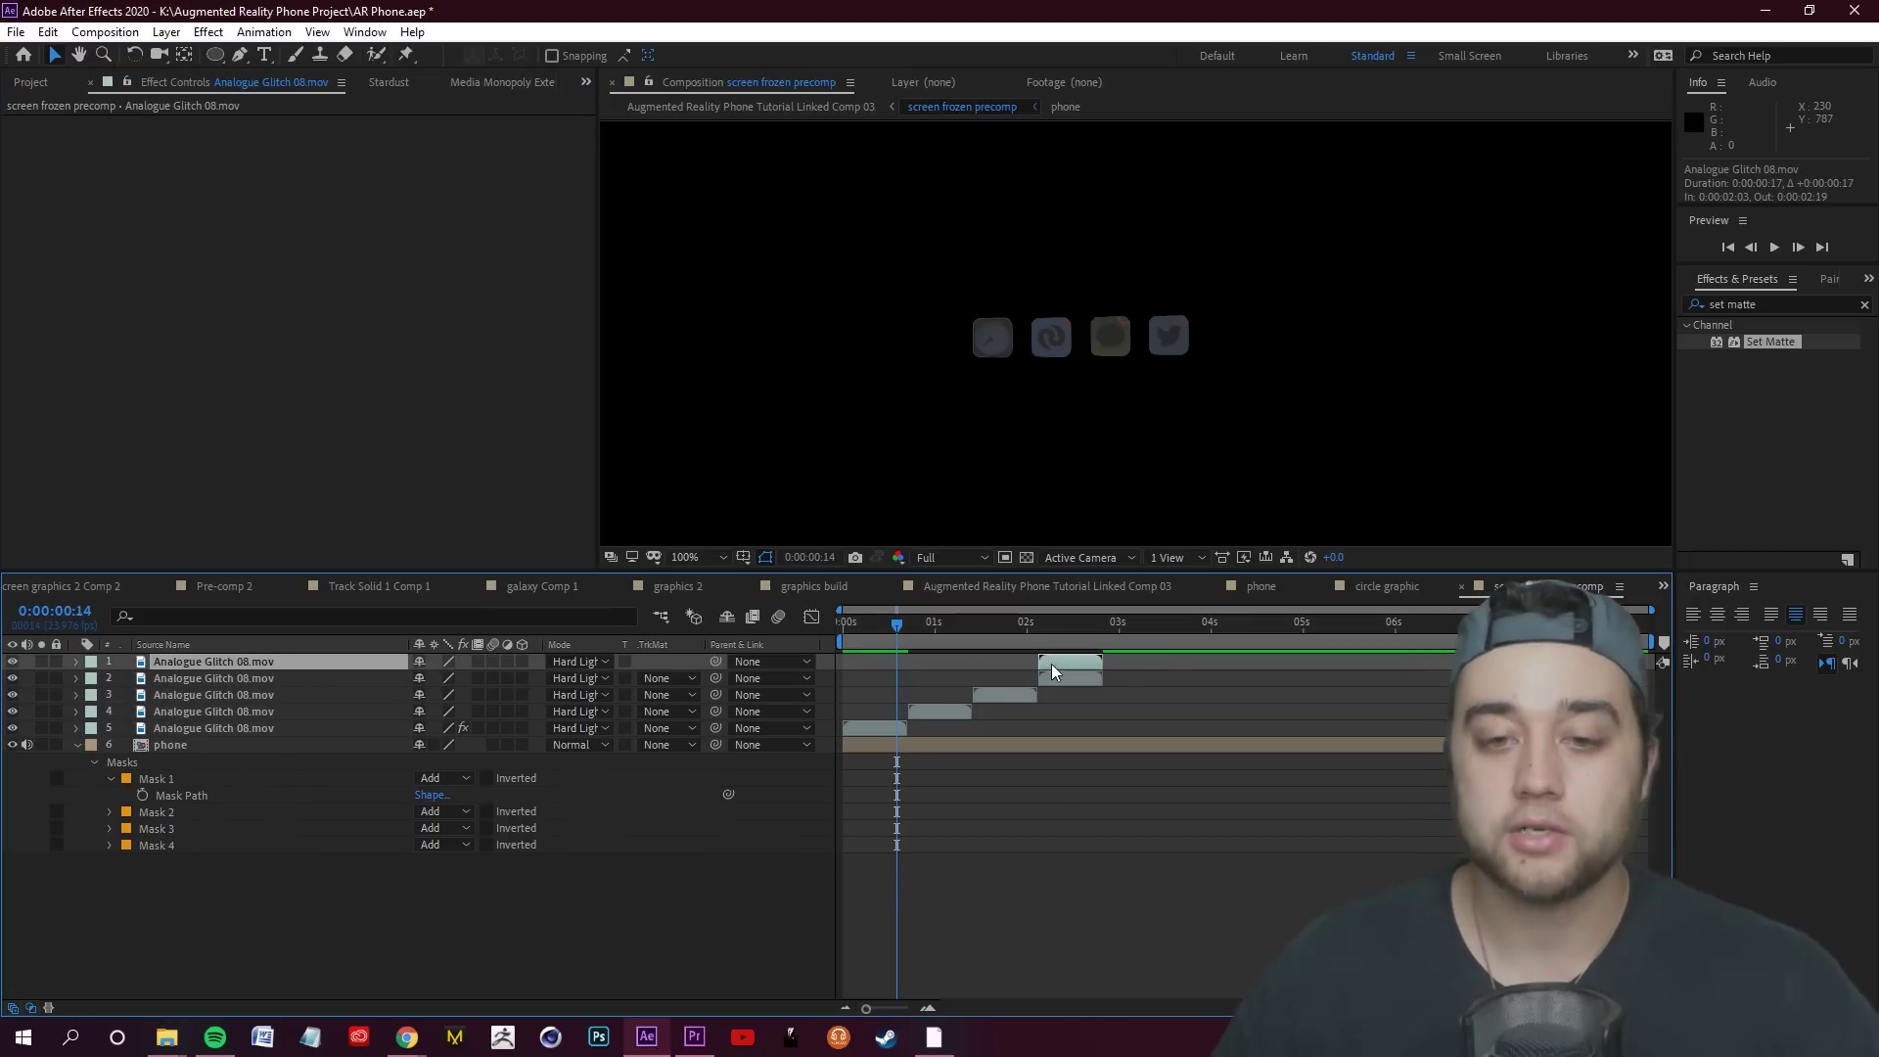
pyautogui.moveTo(1051, 663); pyautogui.dragTo(1116, 667)
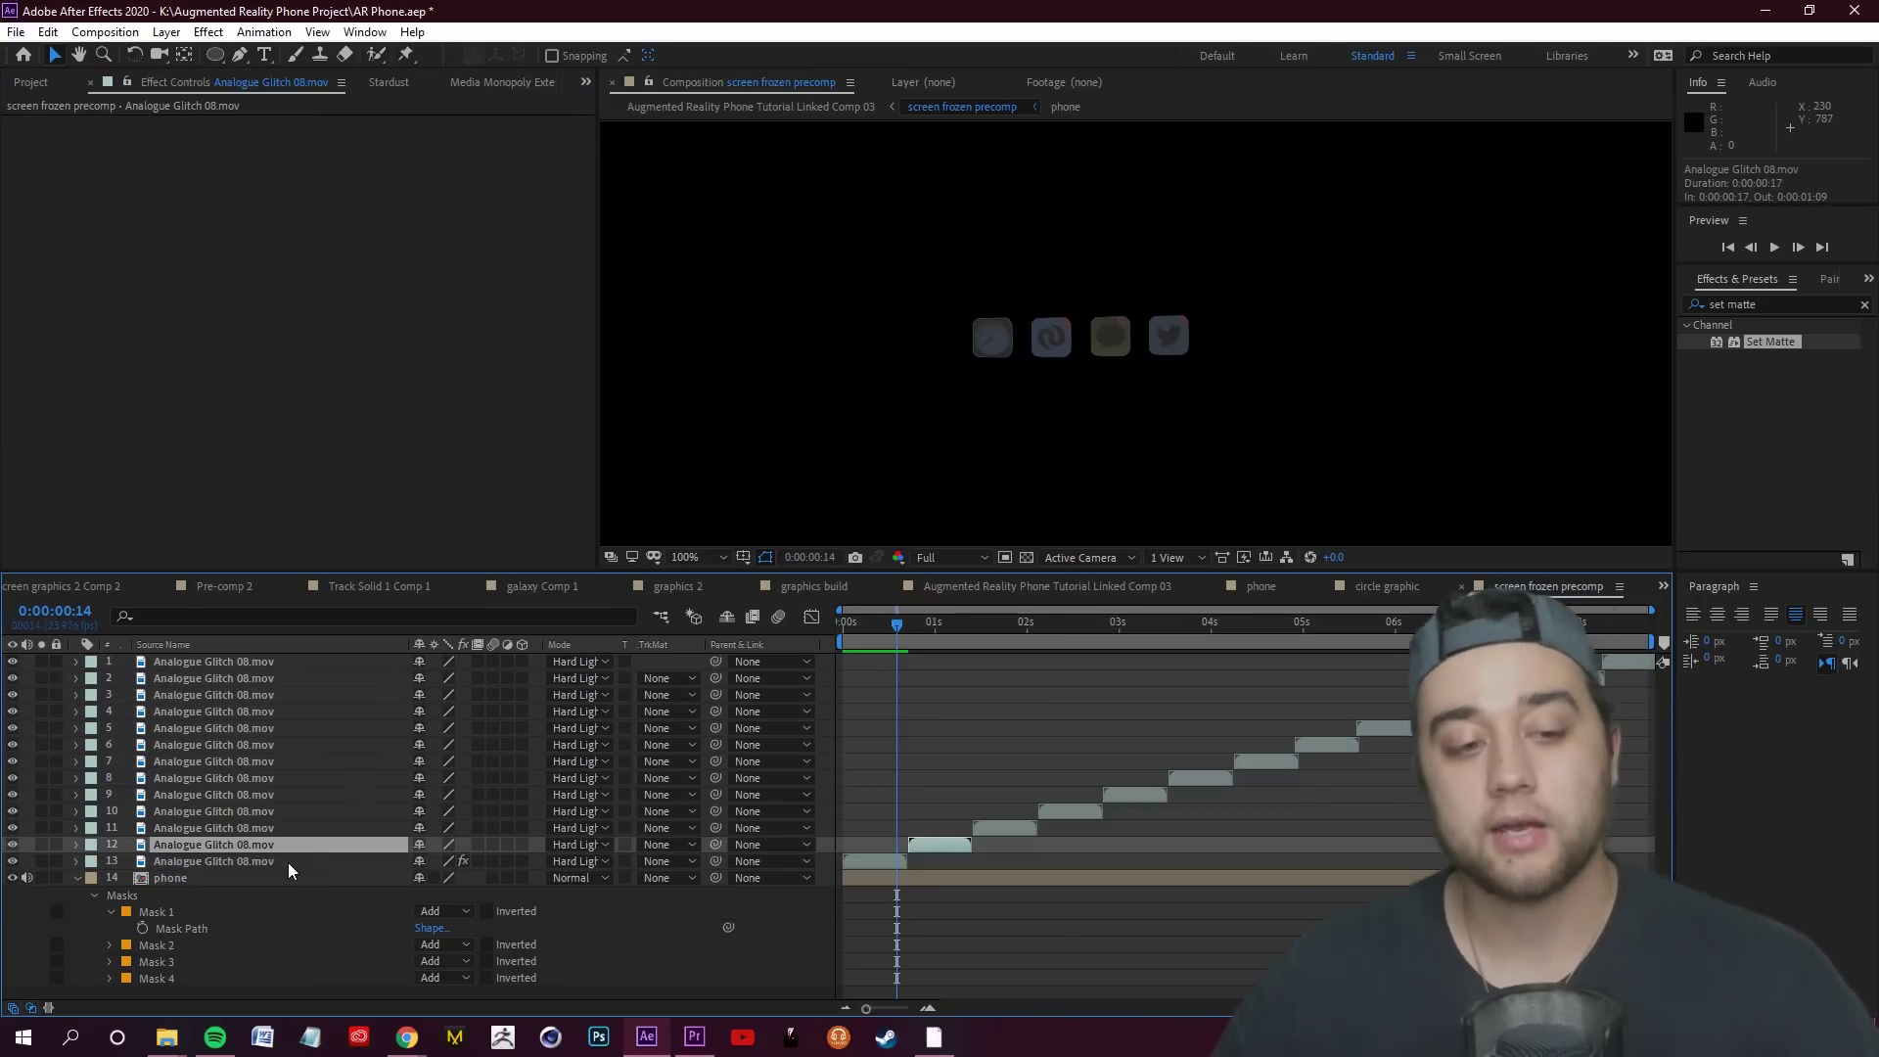
# Copy Set Matte from the original Analogue Glitch 08 layer, and pre-compose all the glitch layers together as "glitchy"
pyautogui.click(287, 861)
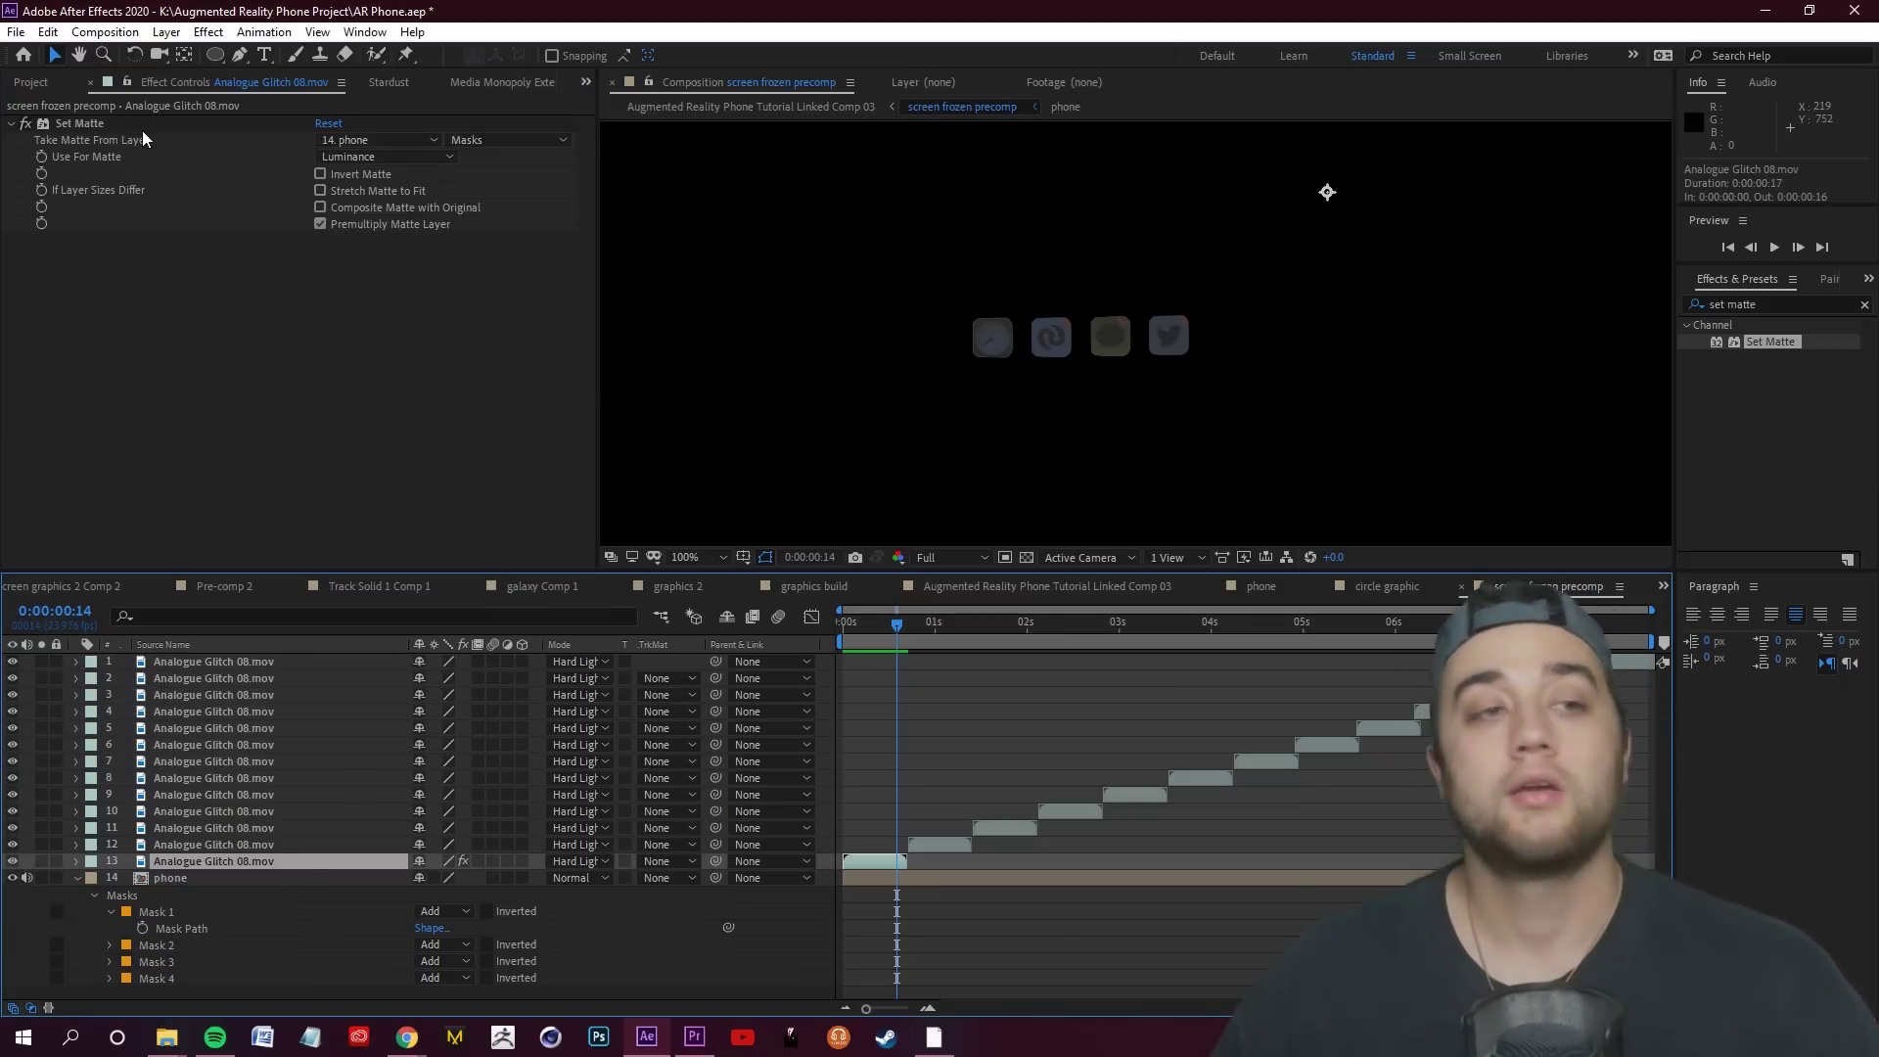
pyautogui.click(100, 127)
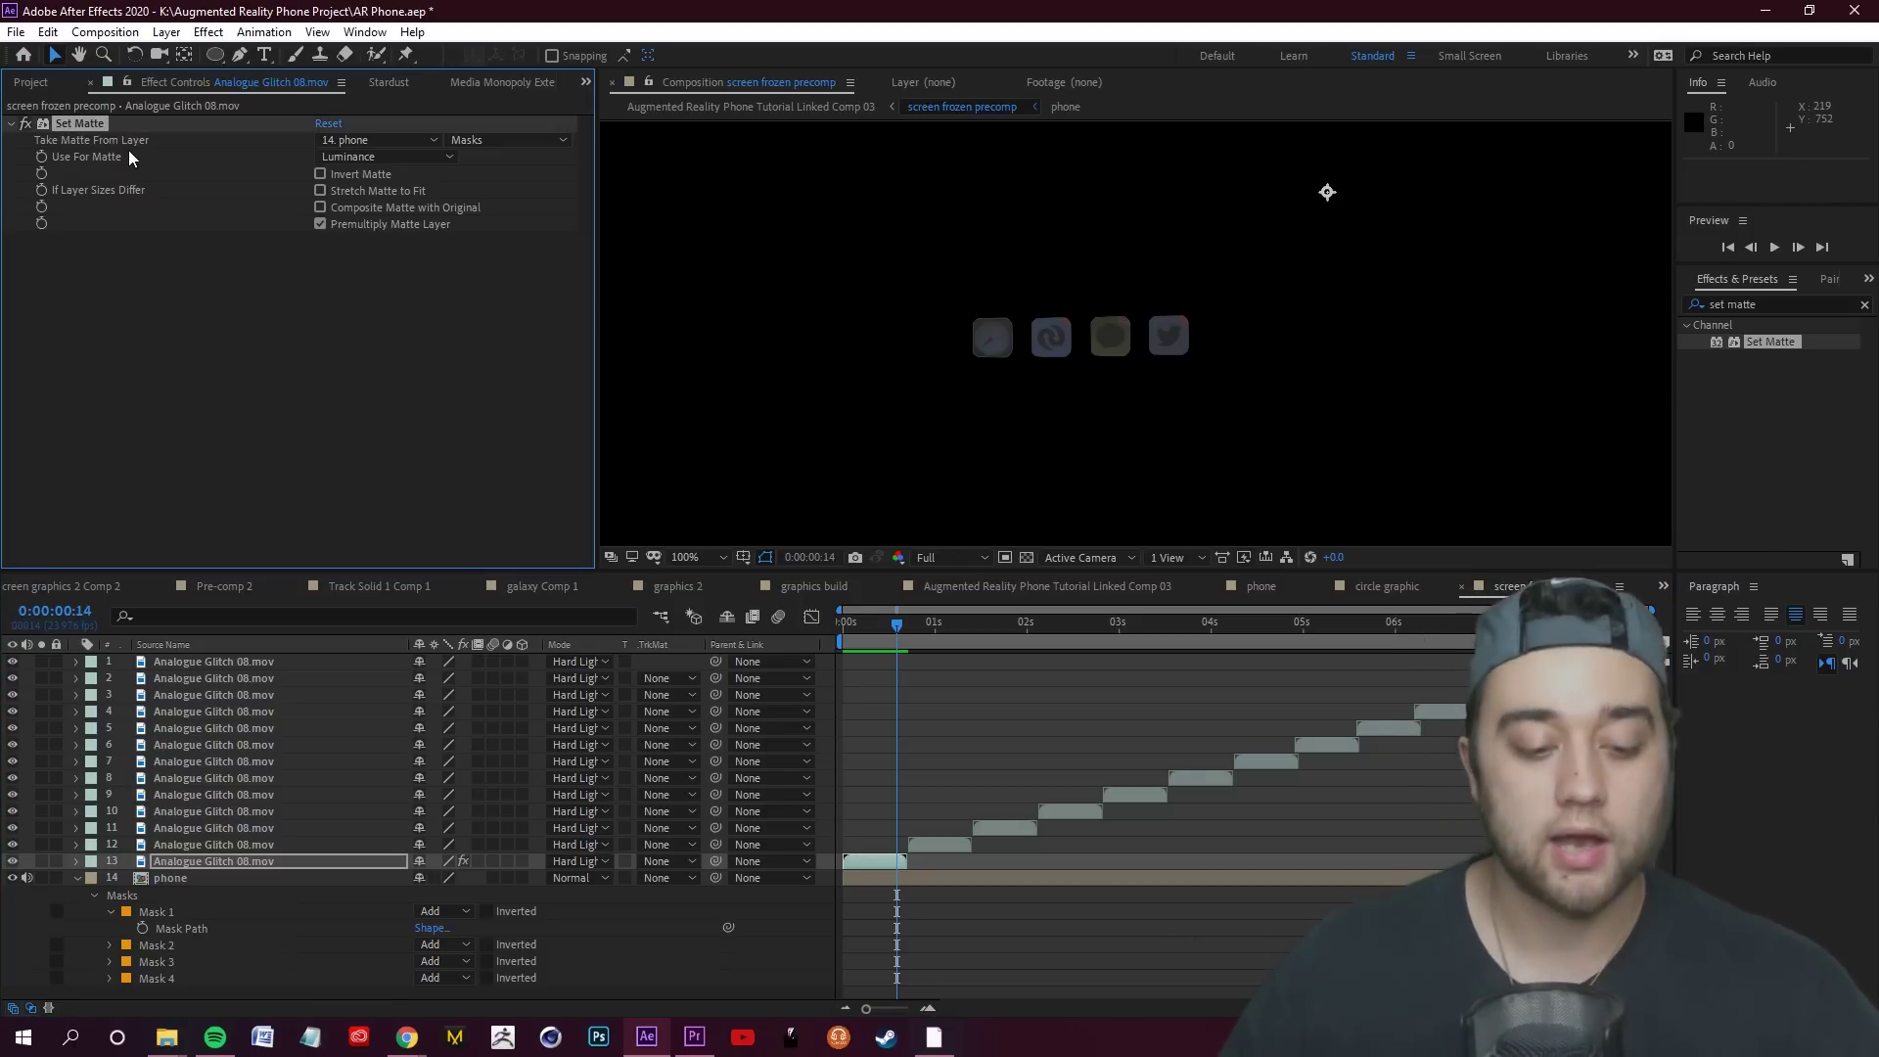
pyautogui.click(259, 859)
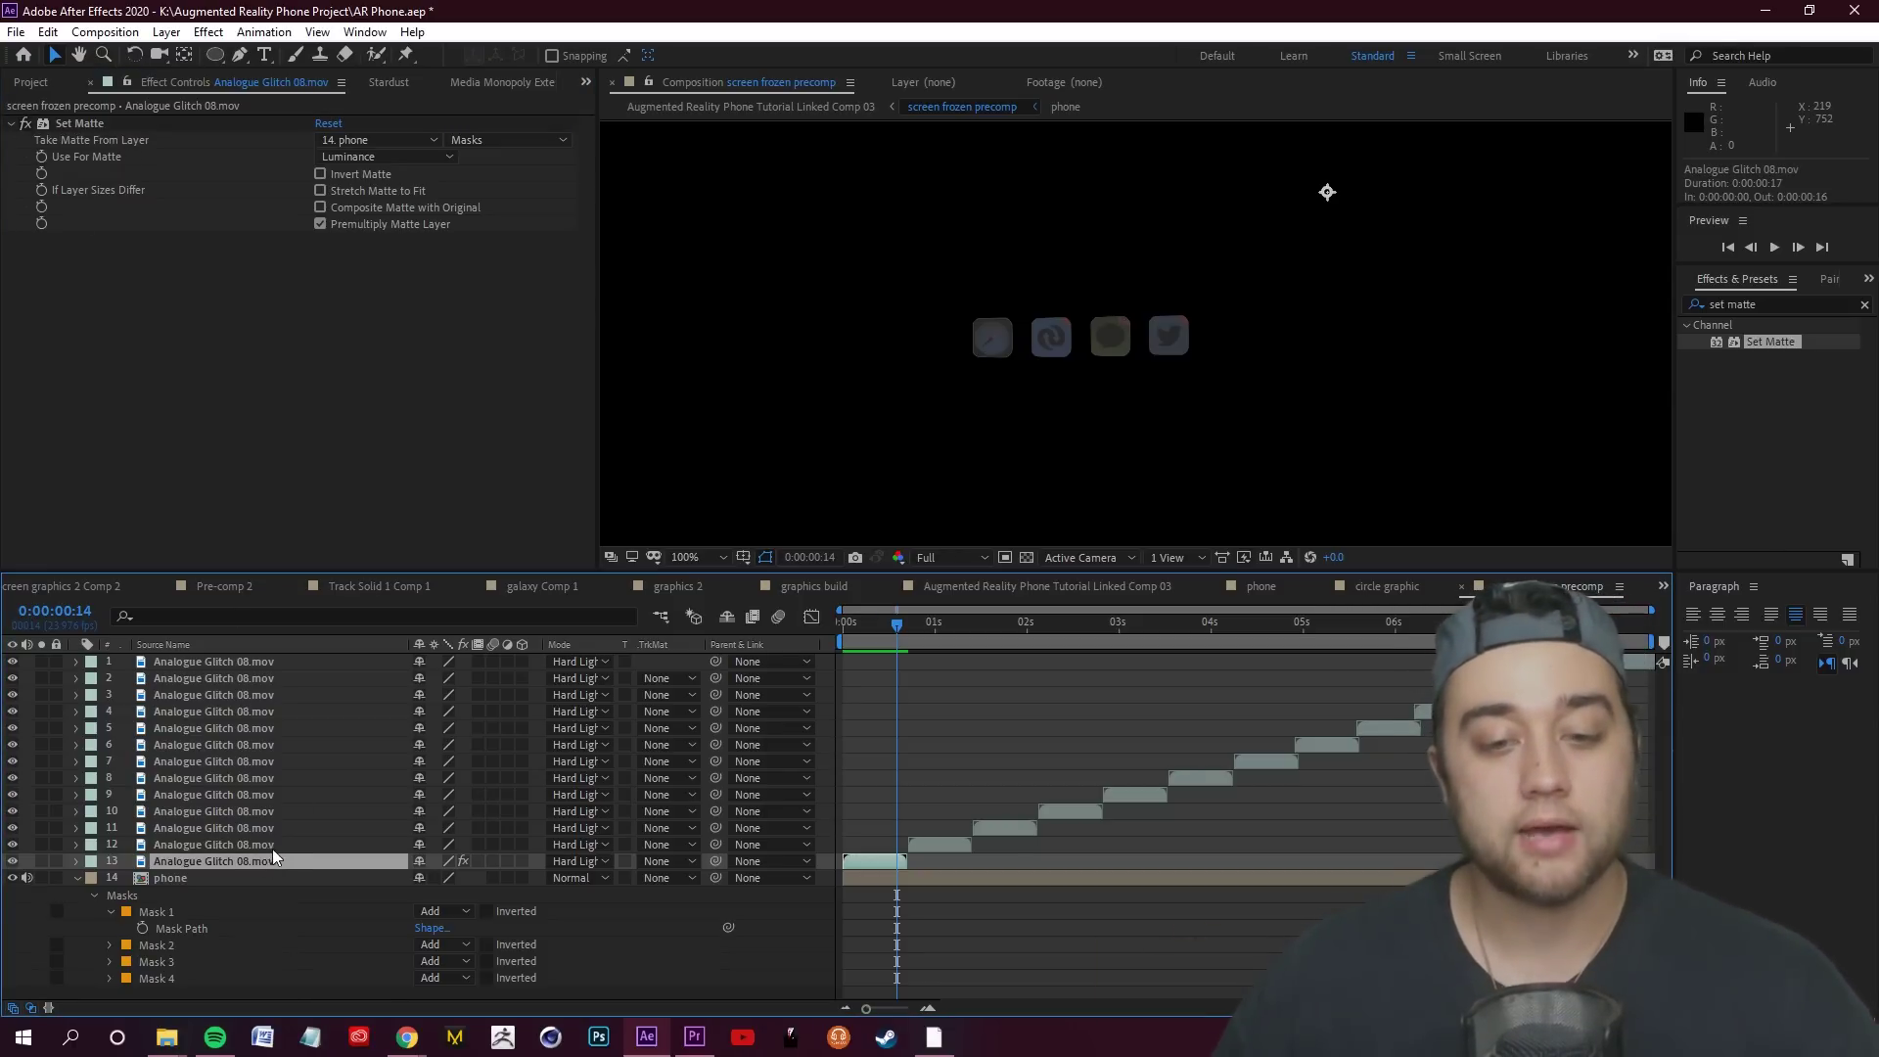
pyautogui.keyDown('shift'); pyautogui.click(221, 660); pyautogui.keyUp('shift')
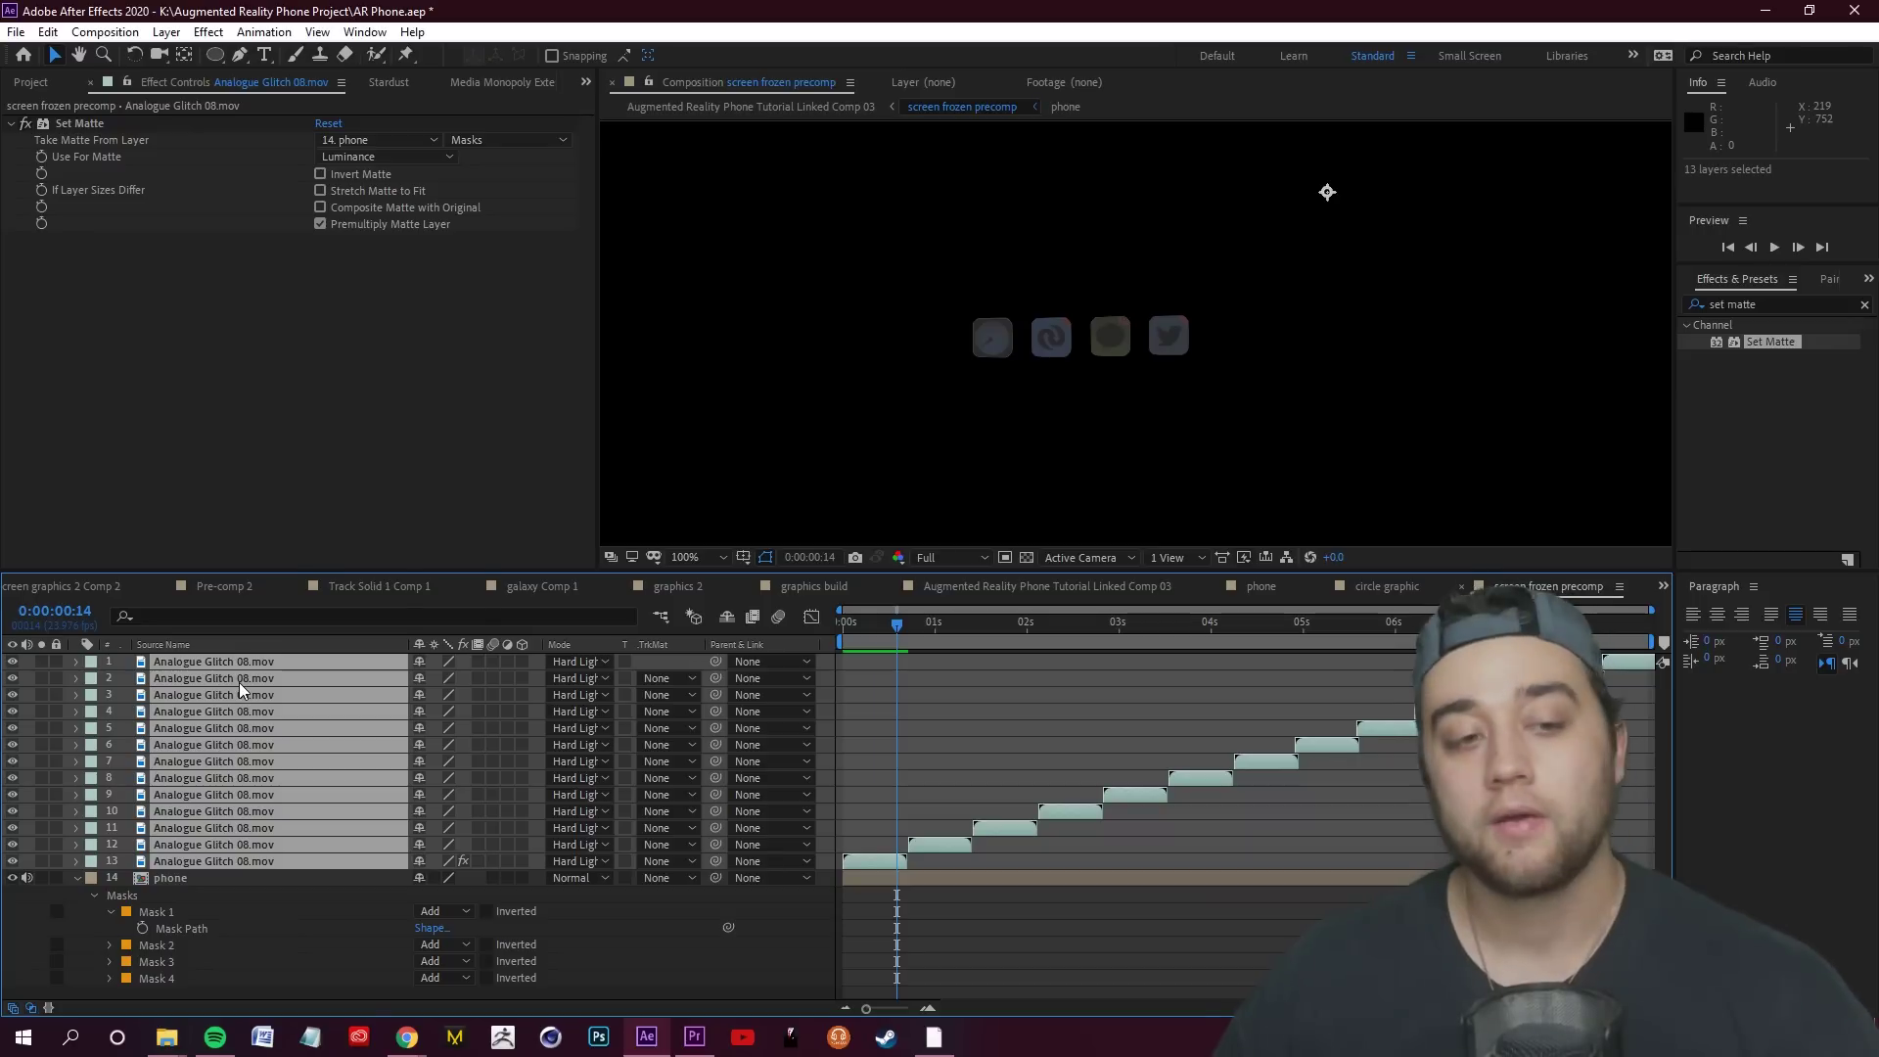
pyautogui.rightClick(239, 683)
pyautogui.click(358, 554)
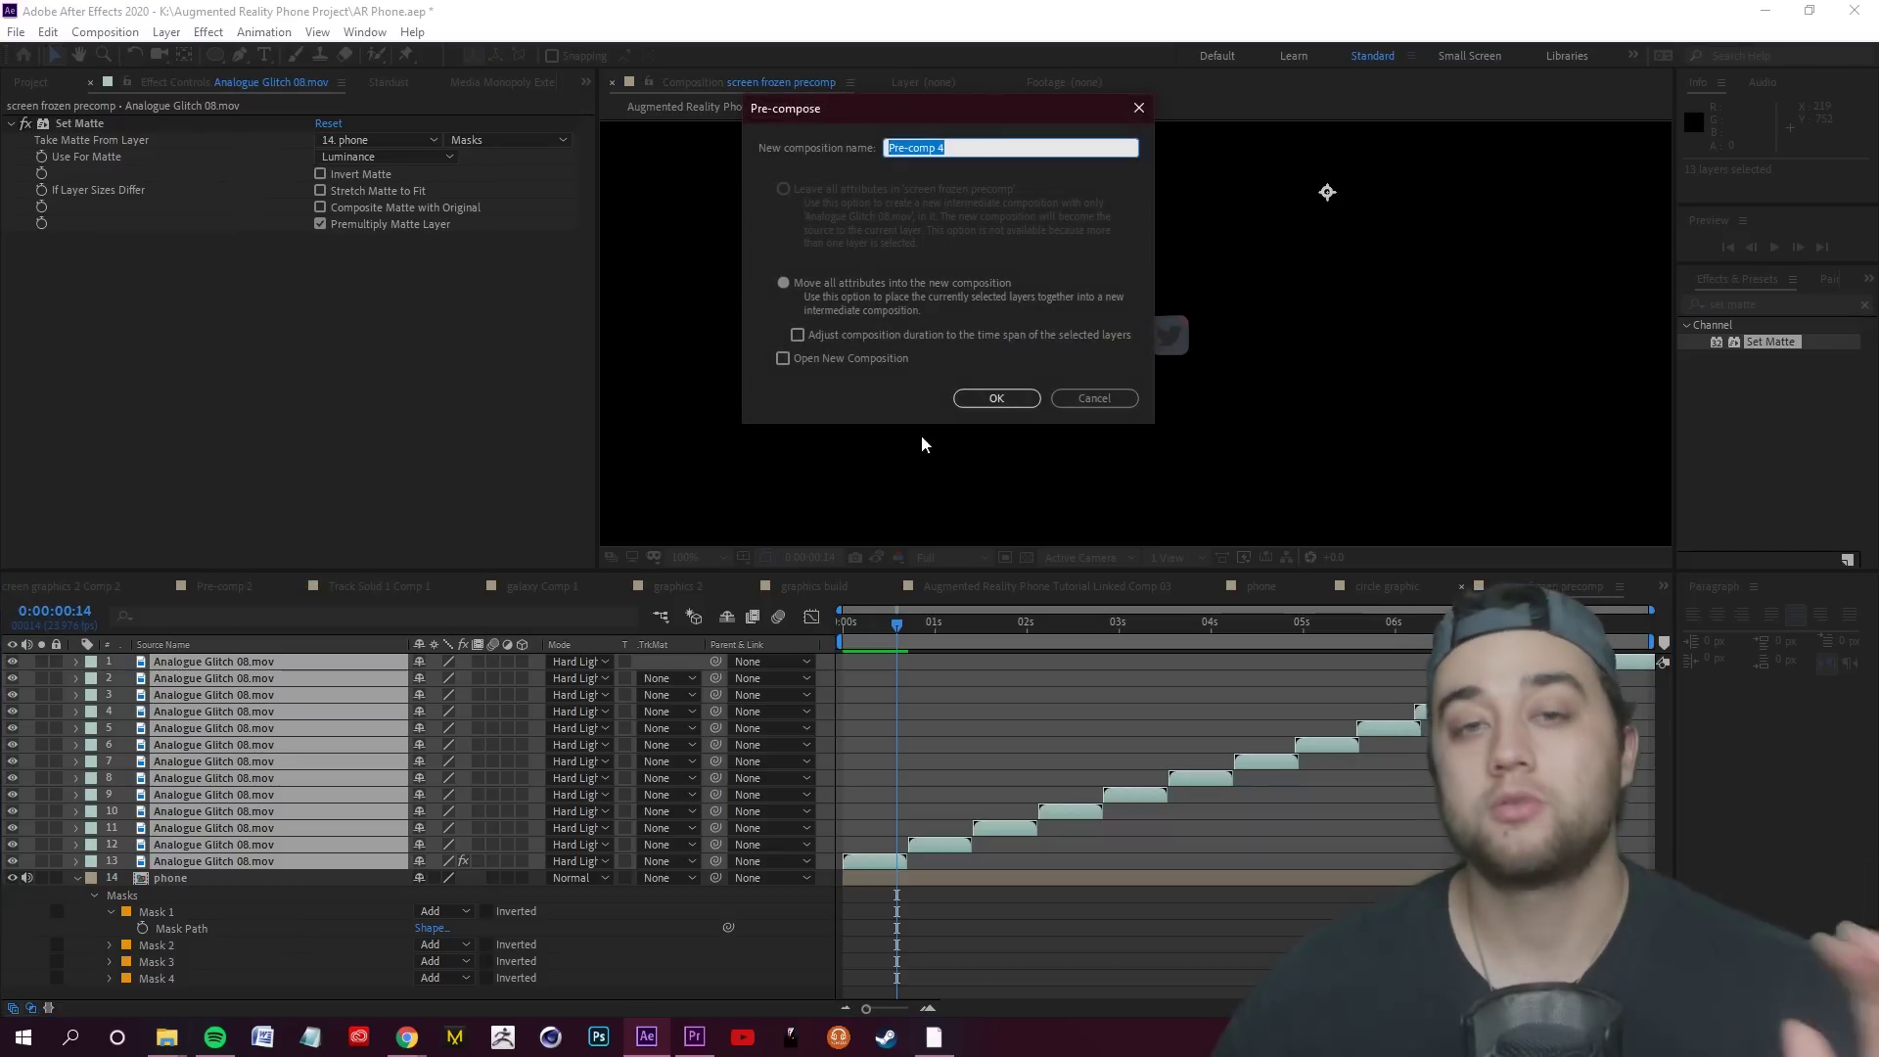
pyautogui.write('glti')
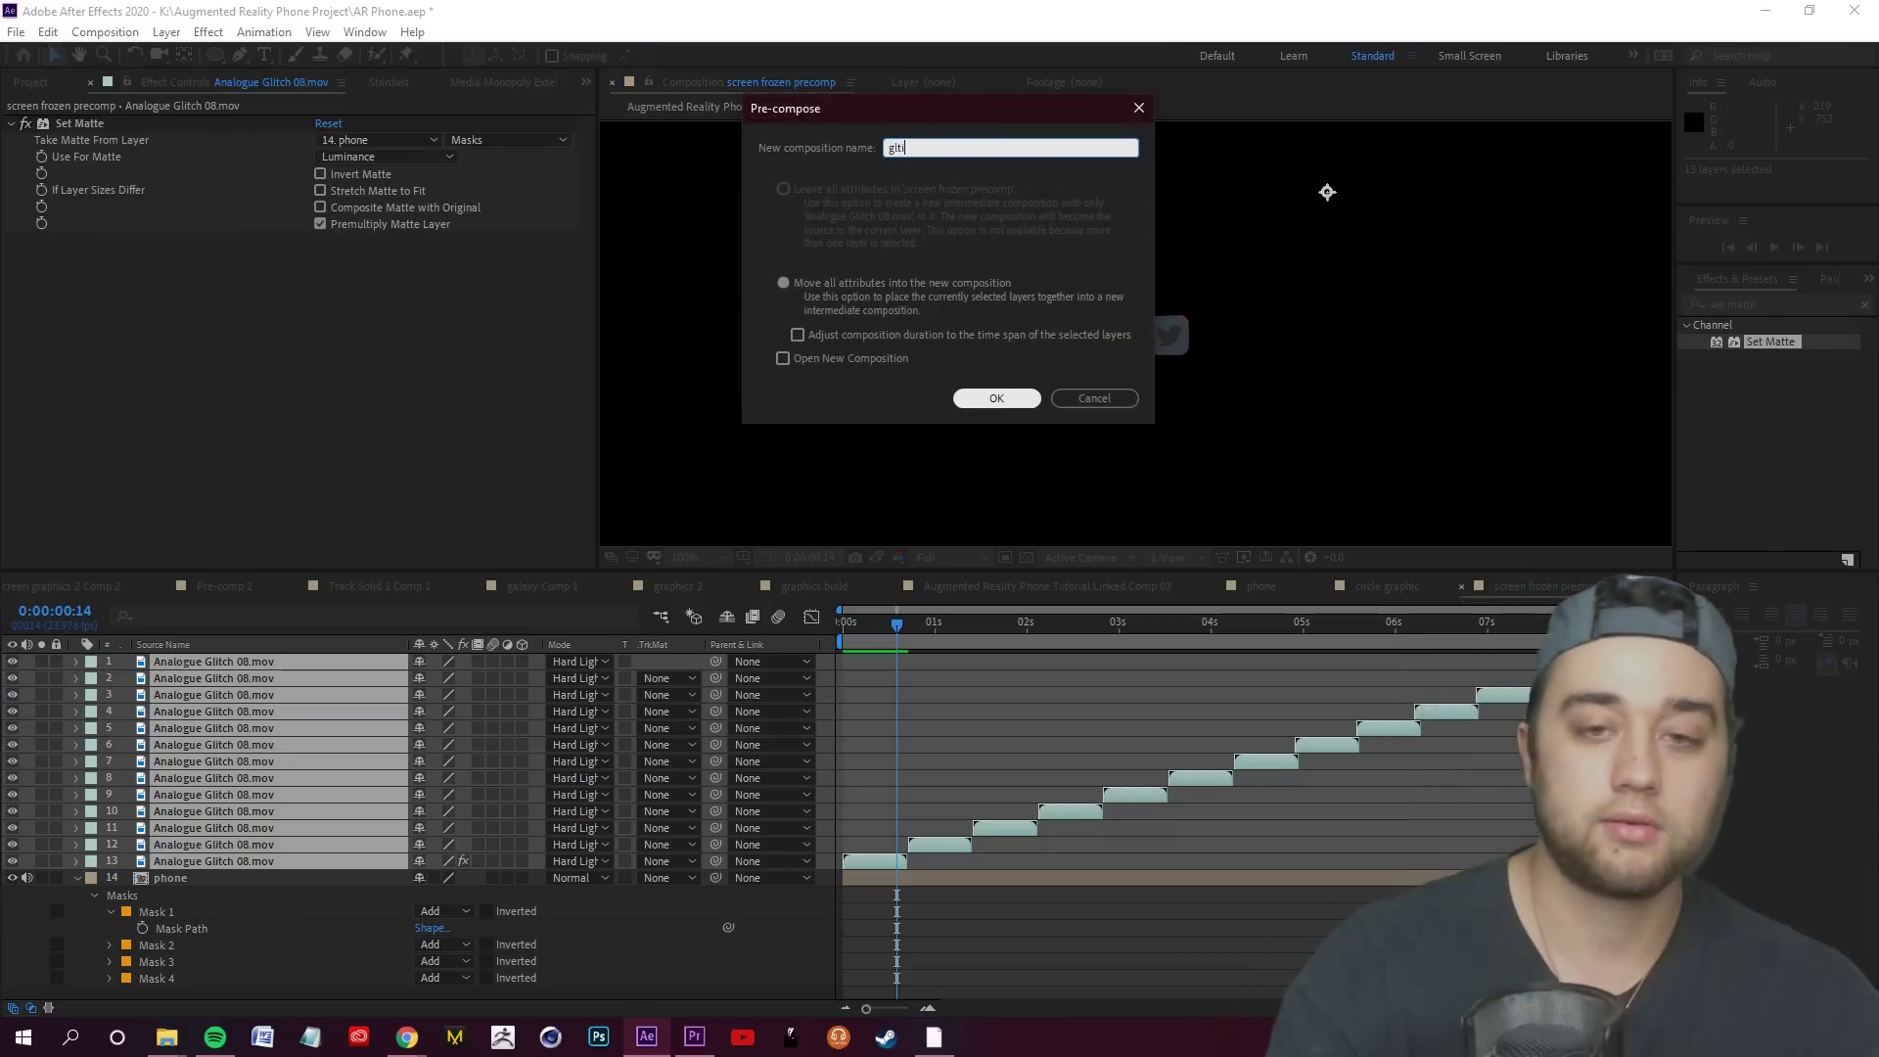
pyautogui.write('litchy')
pyautogui.press('Return')
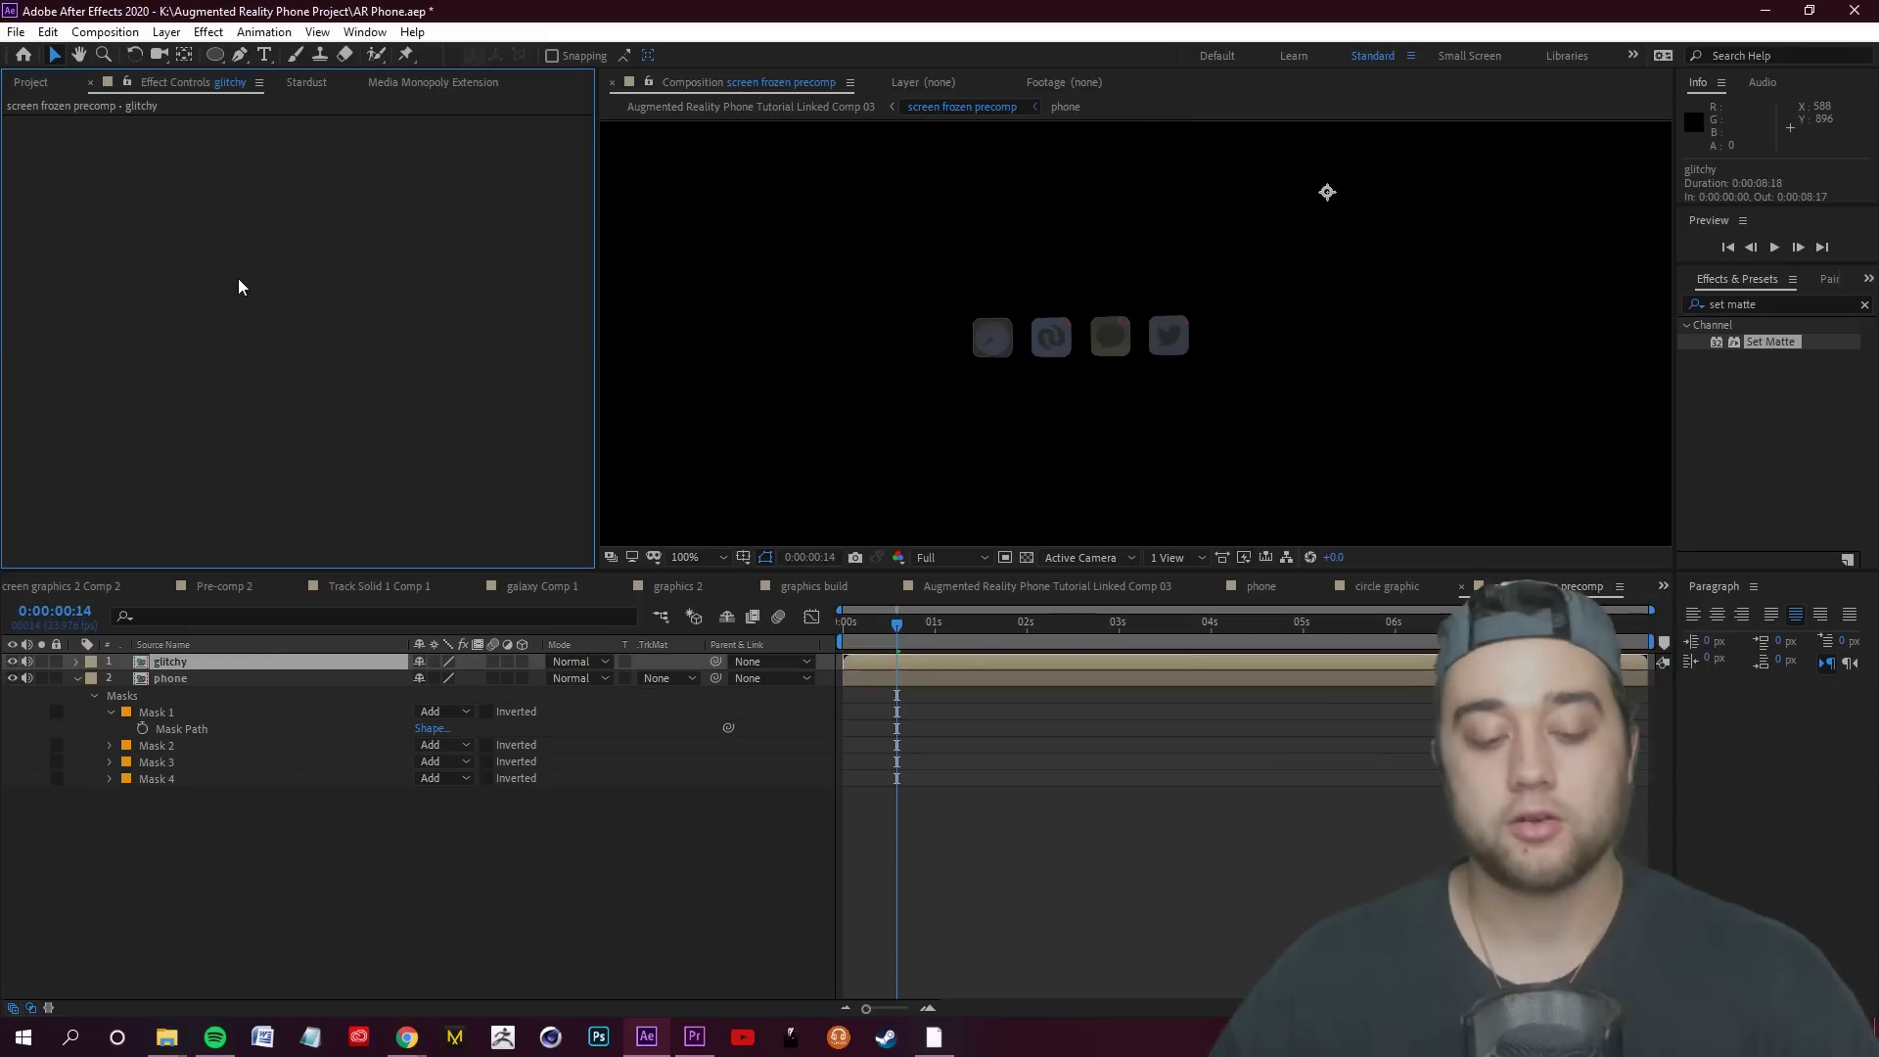
# Paste Set Matte onto the glitchy layer, play back the icons, and check the glitchy apps layer against the main composition
pyautogui.click(883, 627)
pyautogui.press('space')
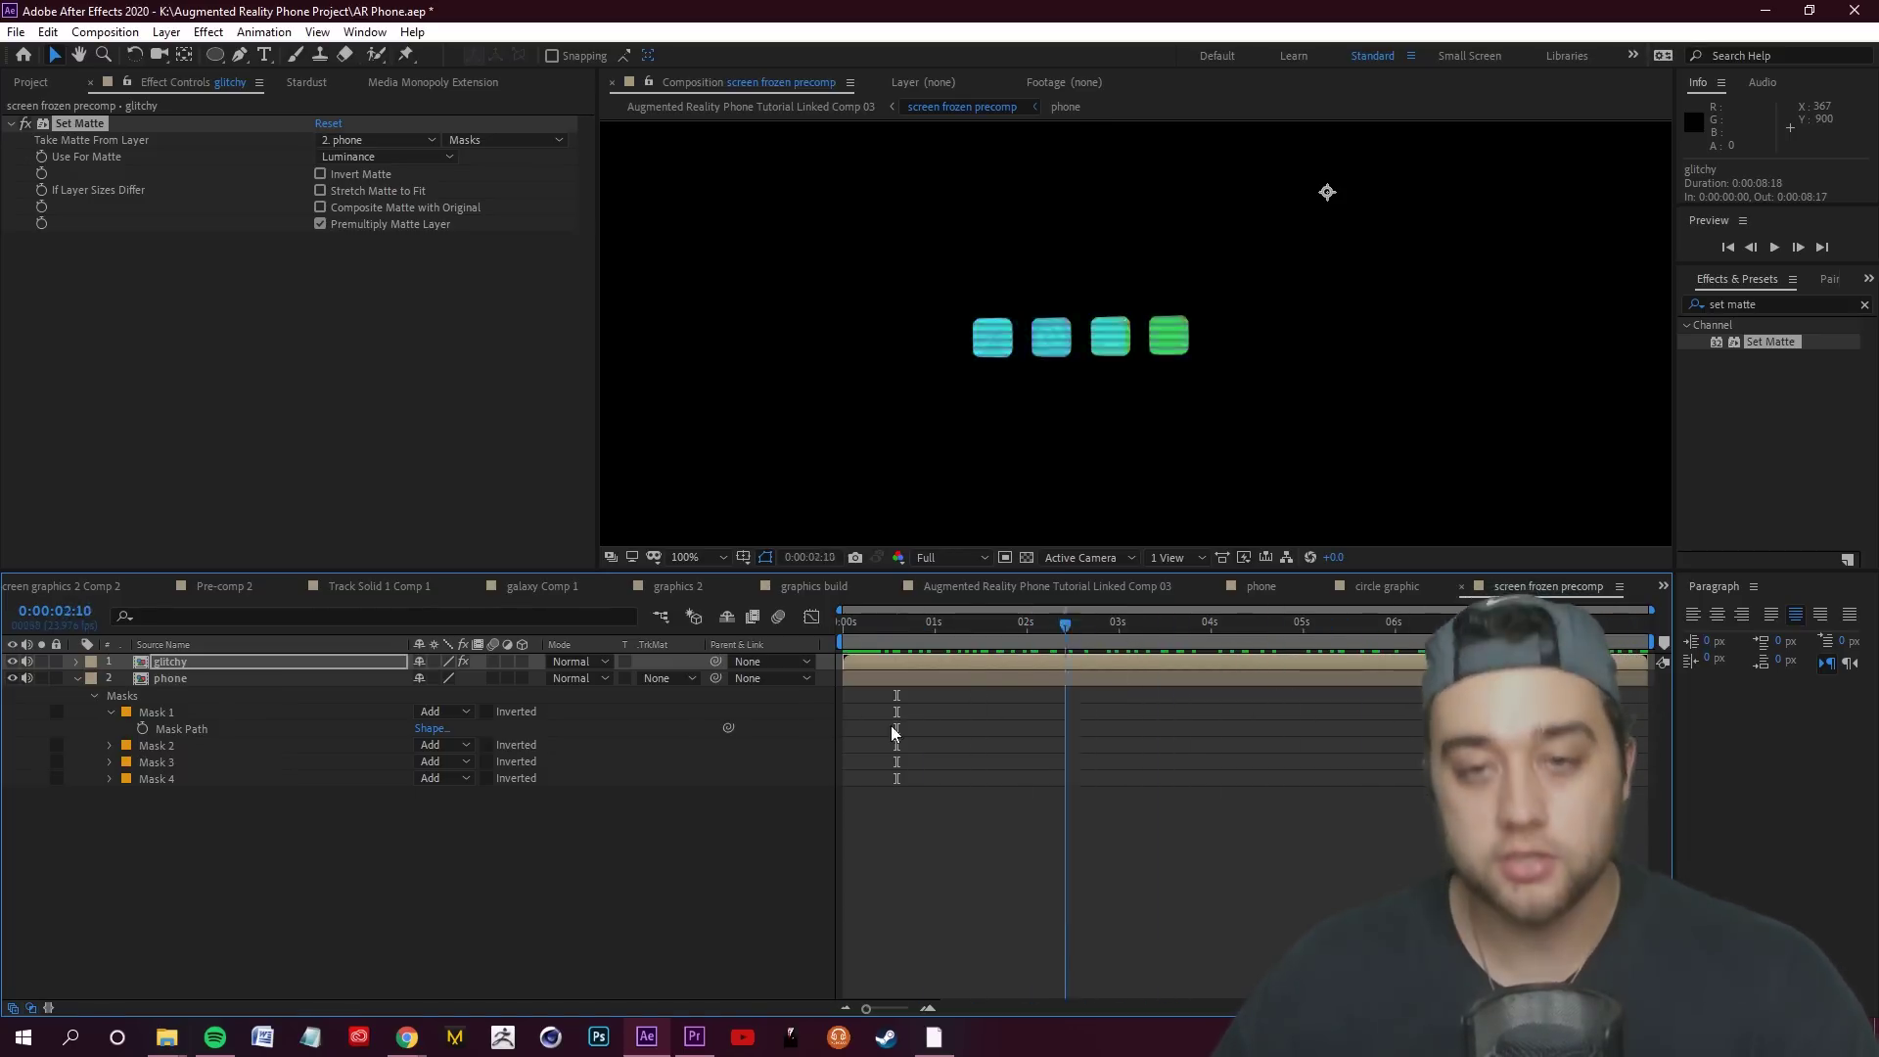
pyautogui.hotkey('shift', 'Escape')
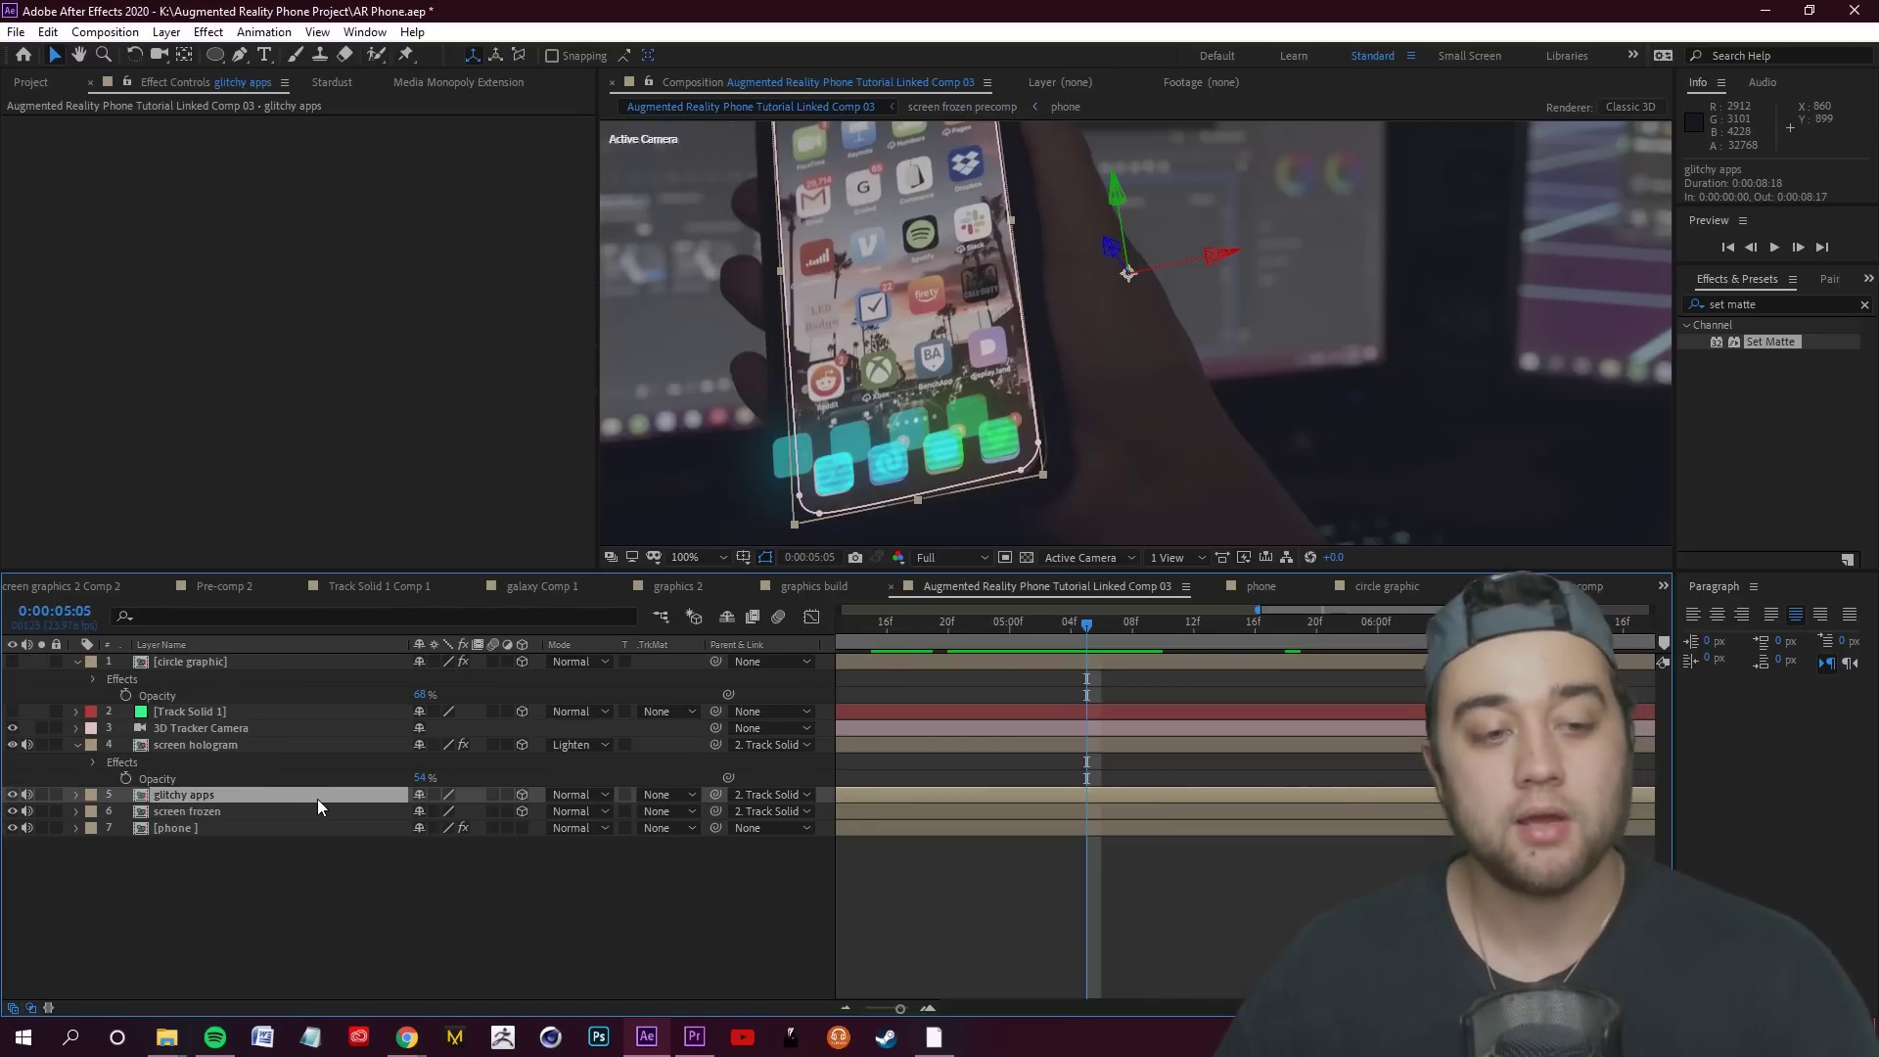
pyautogui.doubleClick(314, 798)
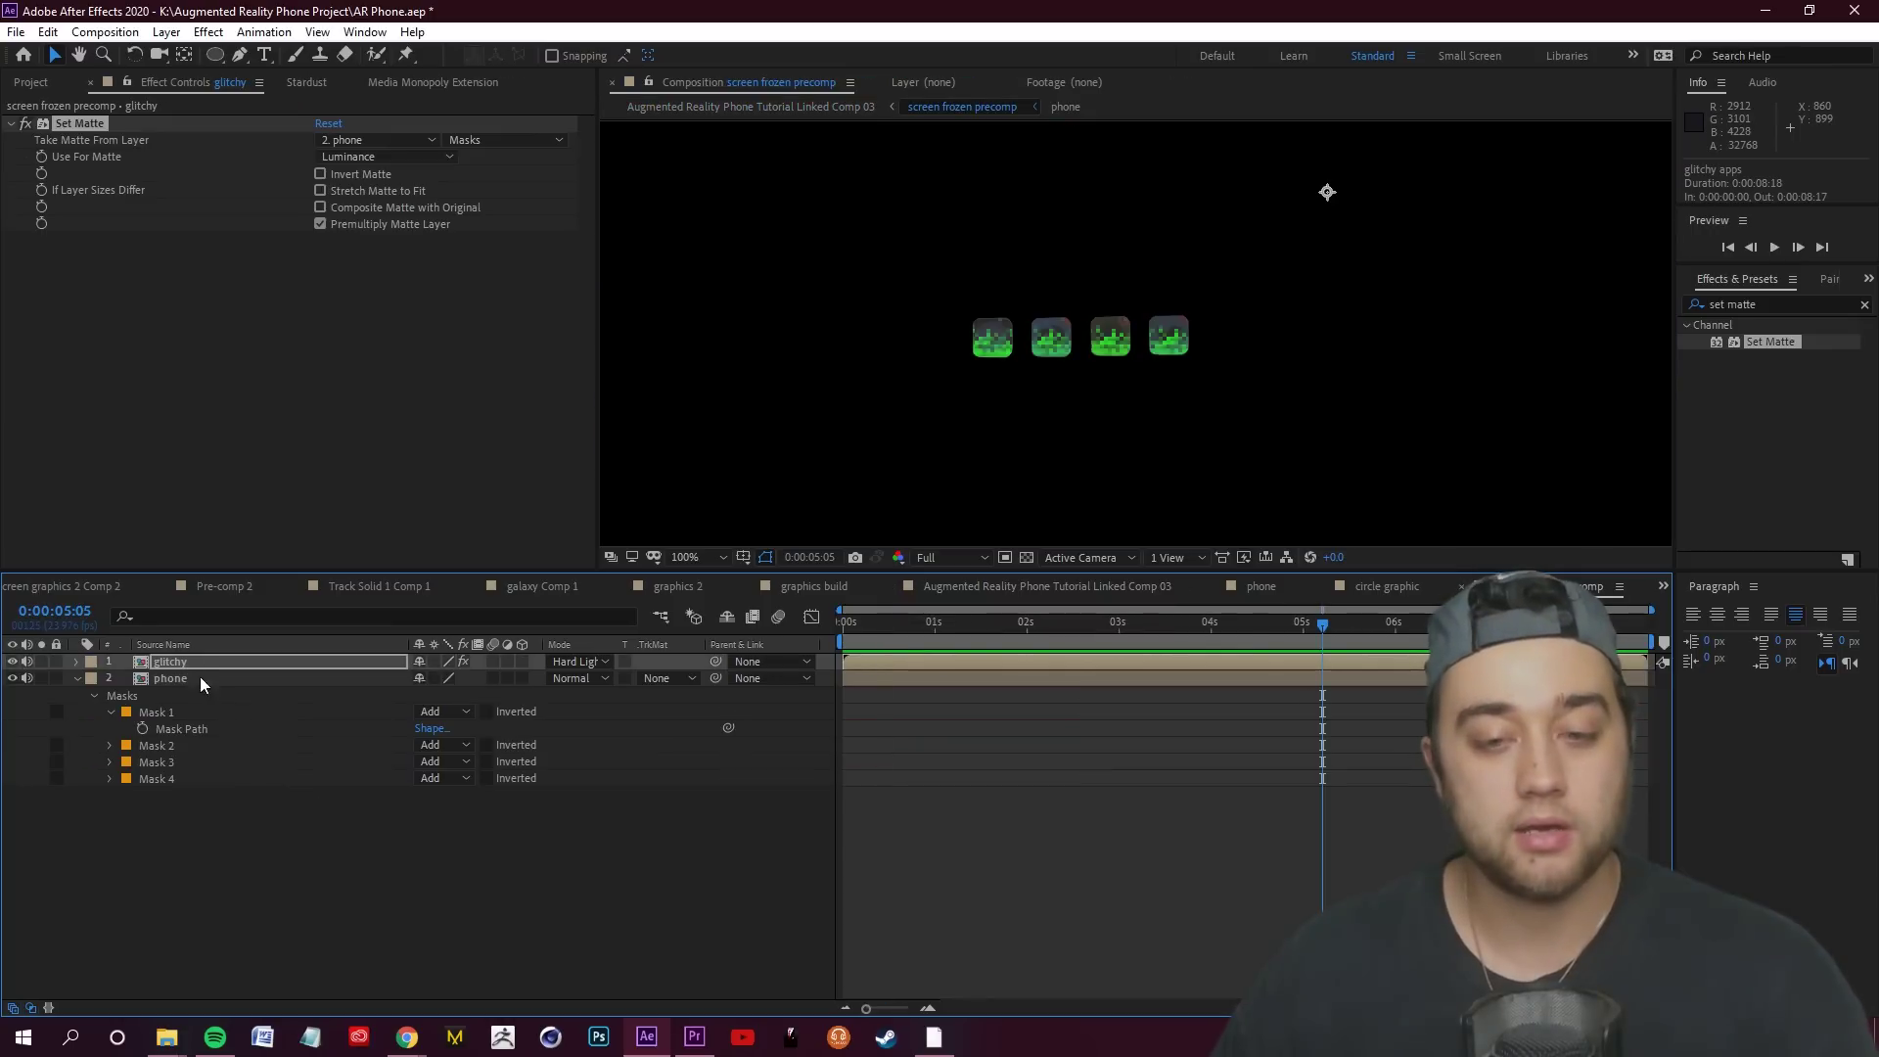
pyautogui.click(1100, 583)
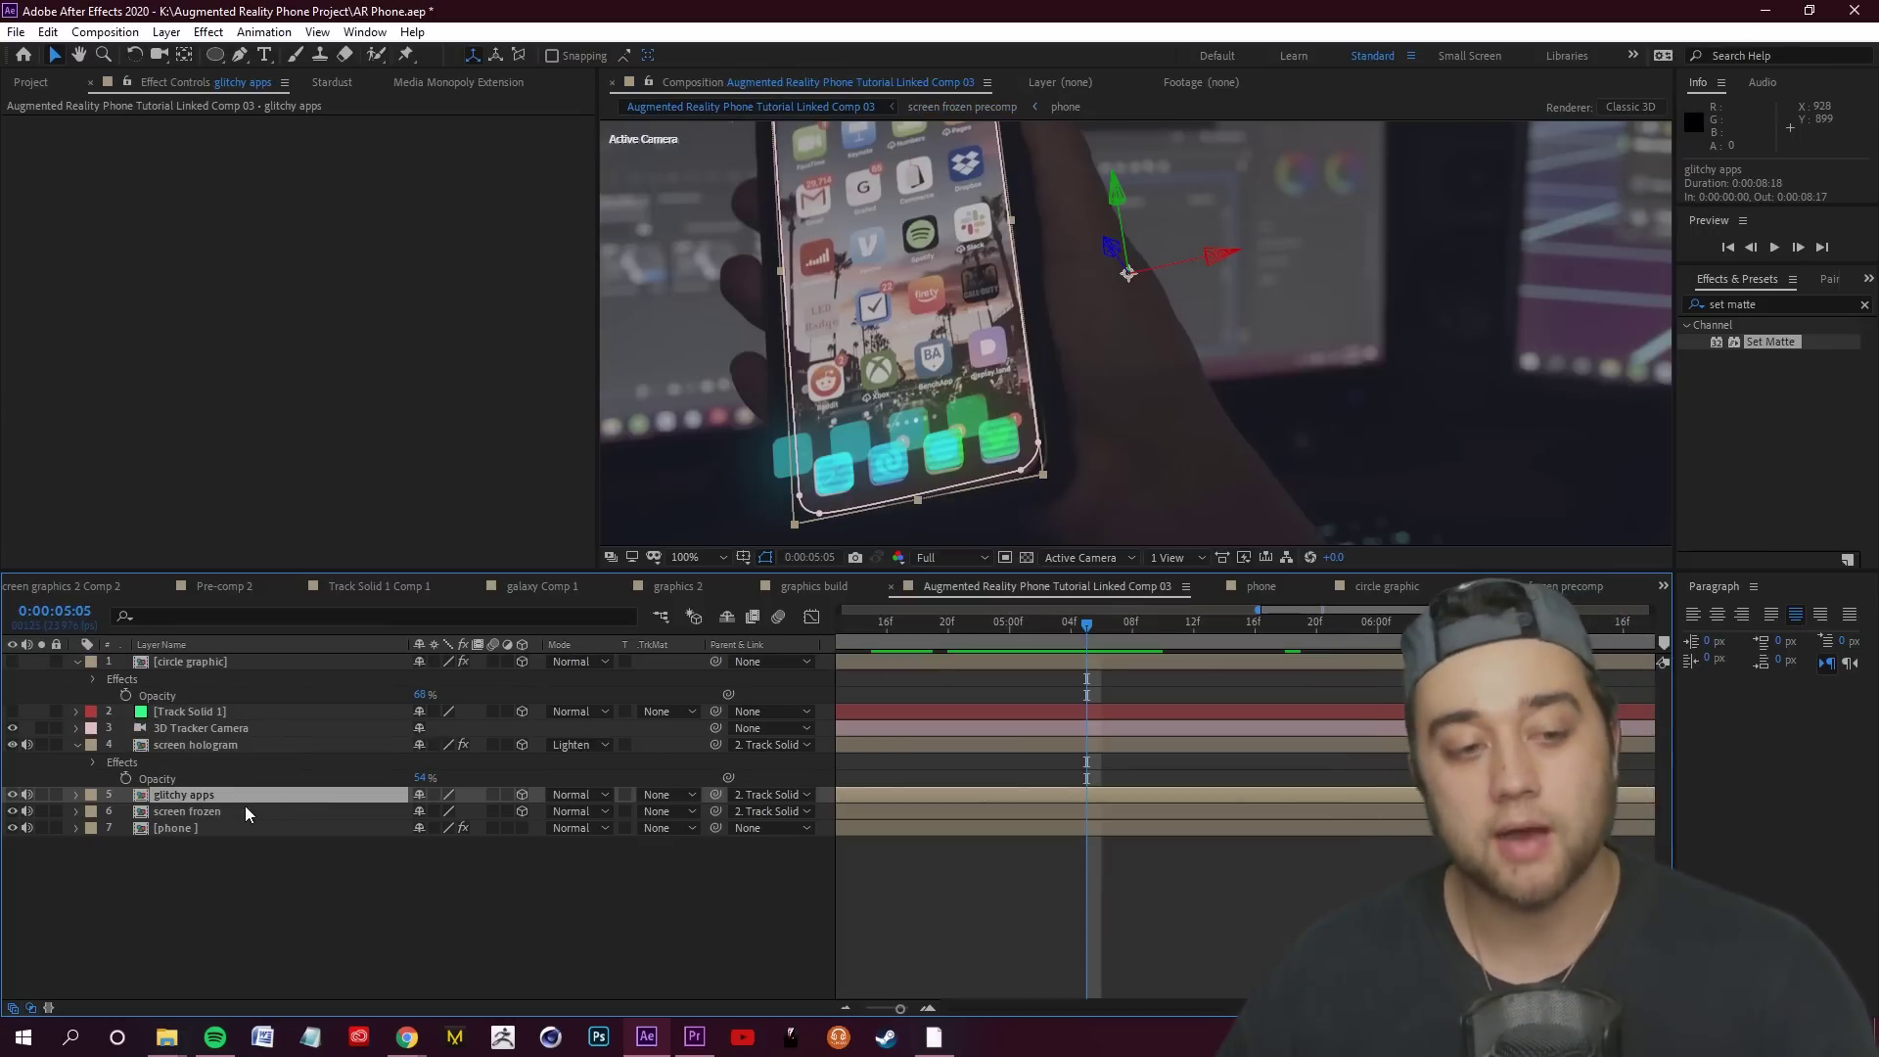
# Turn off time remapping on the glitchy apps layer and play back the main composition
pyautogui.rightClick(245, 804)
pyautogui.moveTo(319, 343)
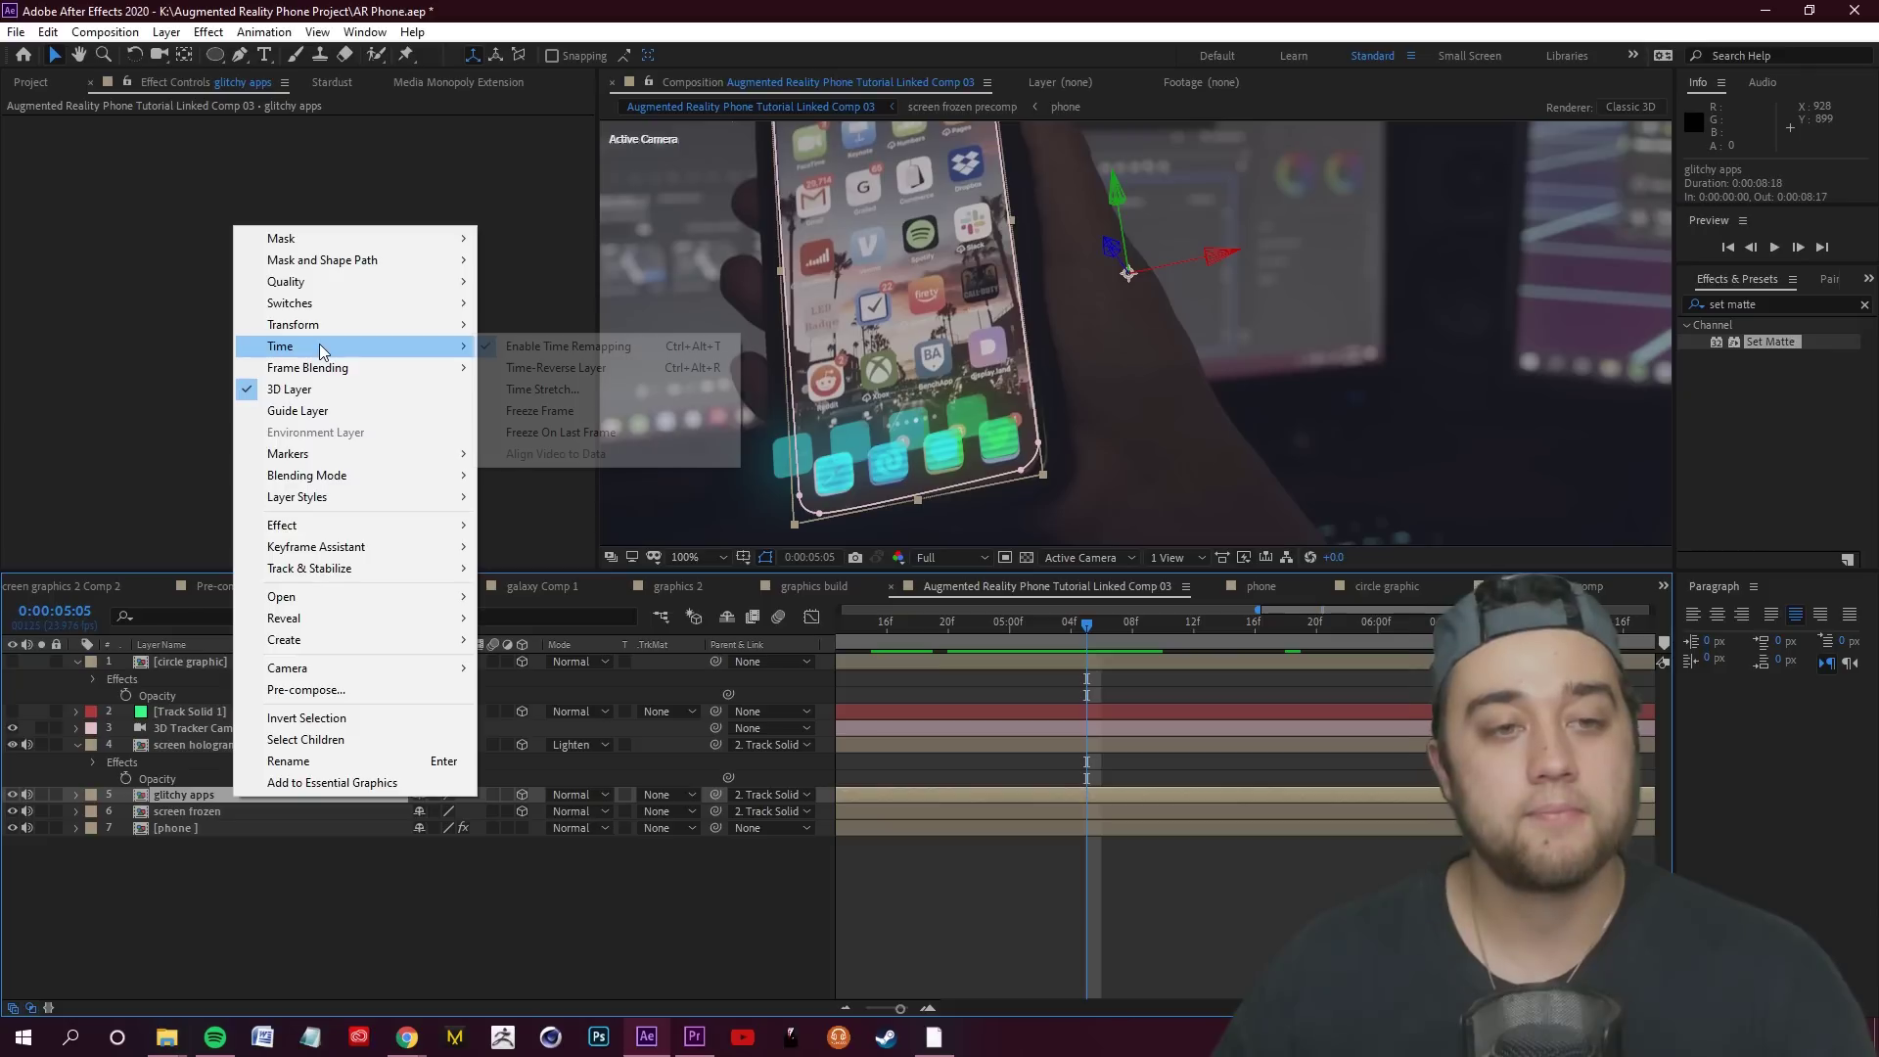
pyautogui.click(548, 348)
pyautogui.moveTo(1080, 619); pyautogui.dragTo(1377, 666)
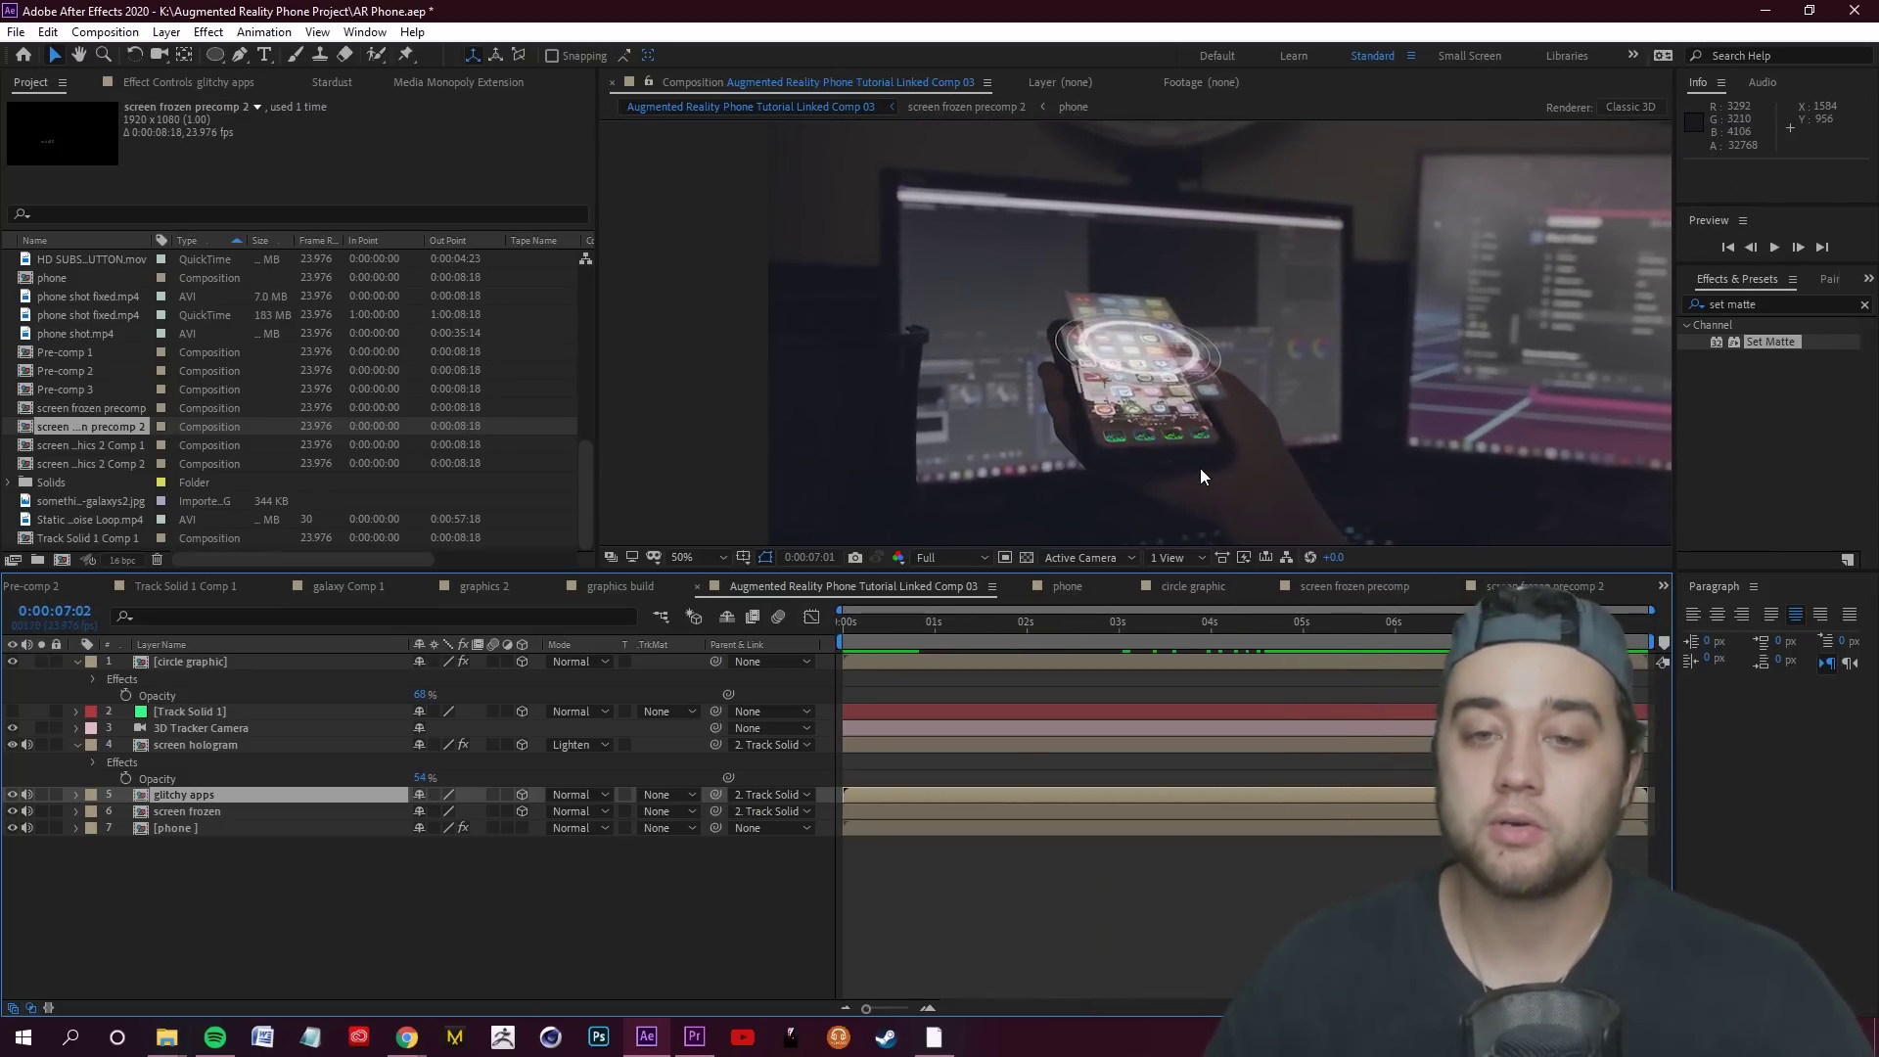
pyautogui.press('space')
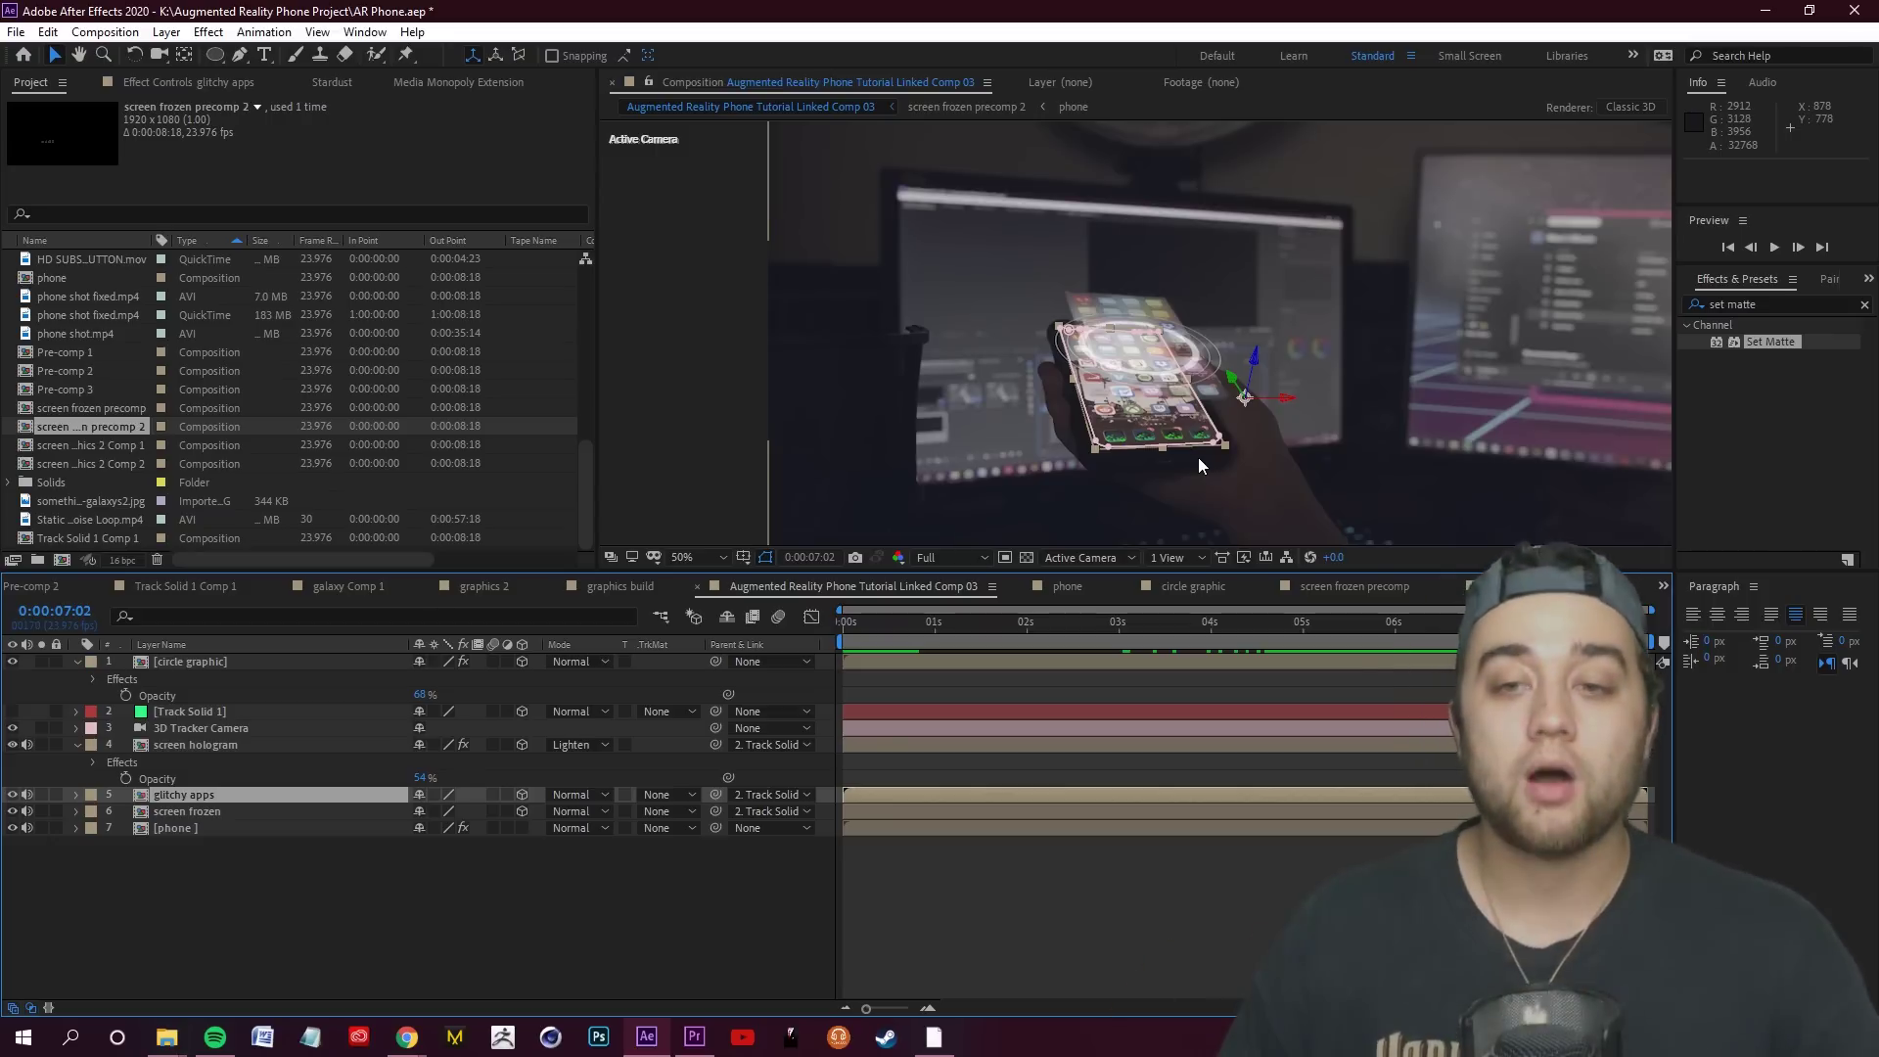
# Duplicate the screen frozen layer and rename the copy "screen graphics"
pyautogui.click(78, 745)
pyautogui.click(244, 783)
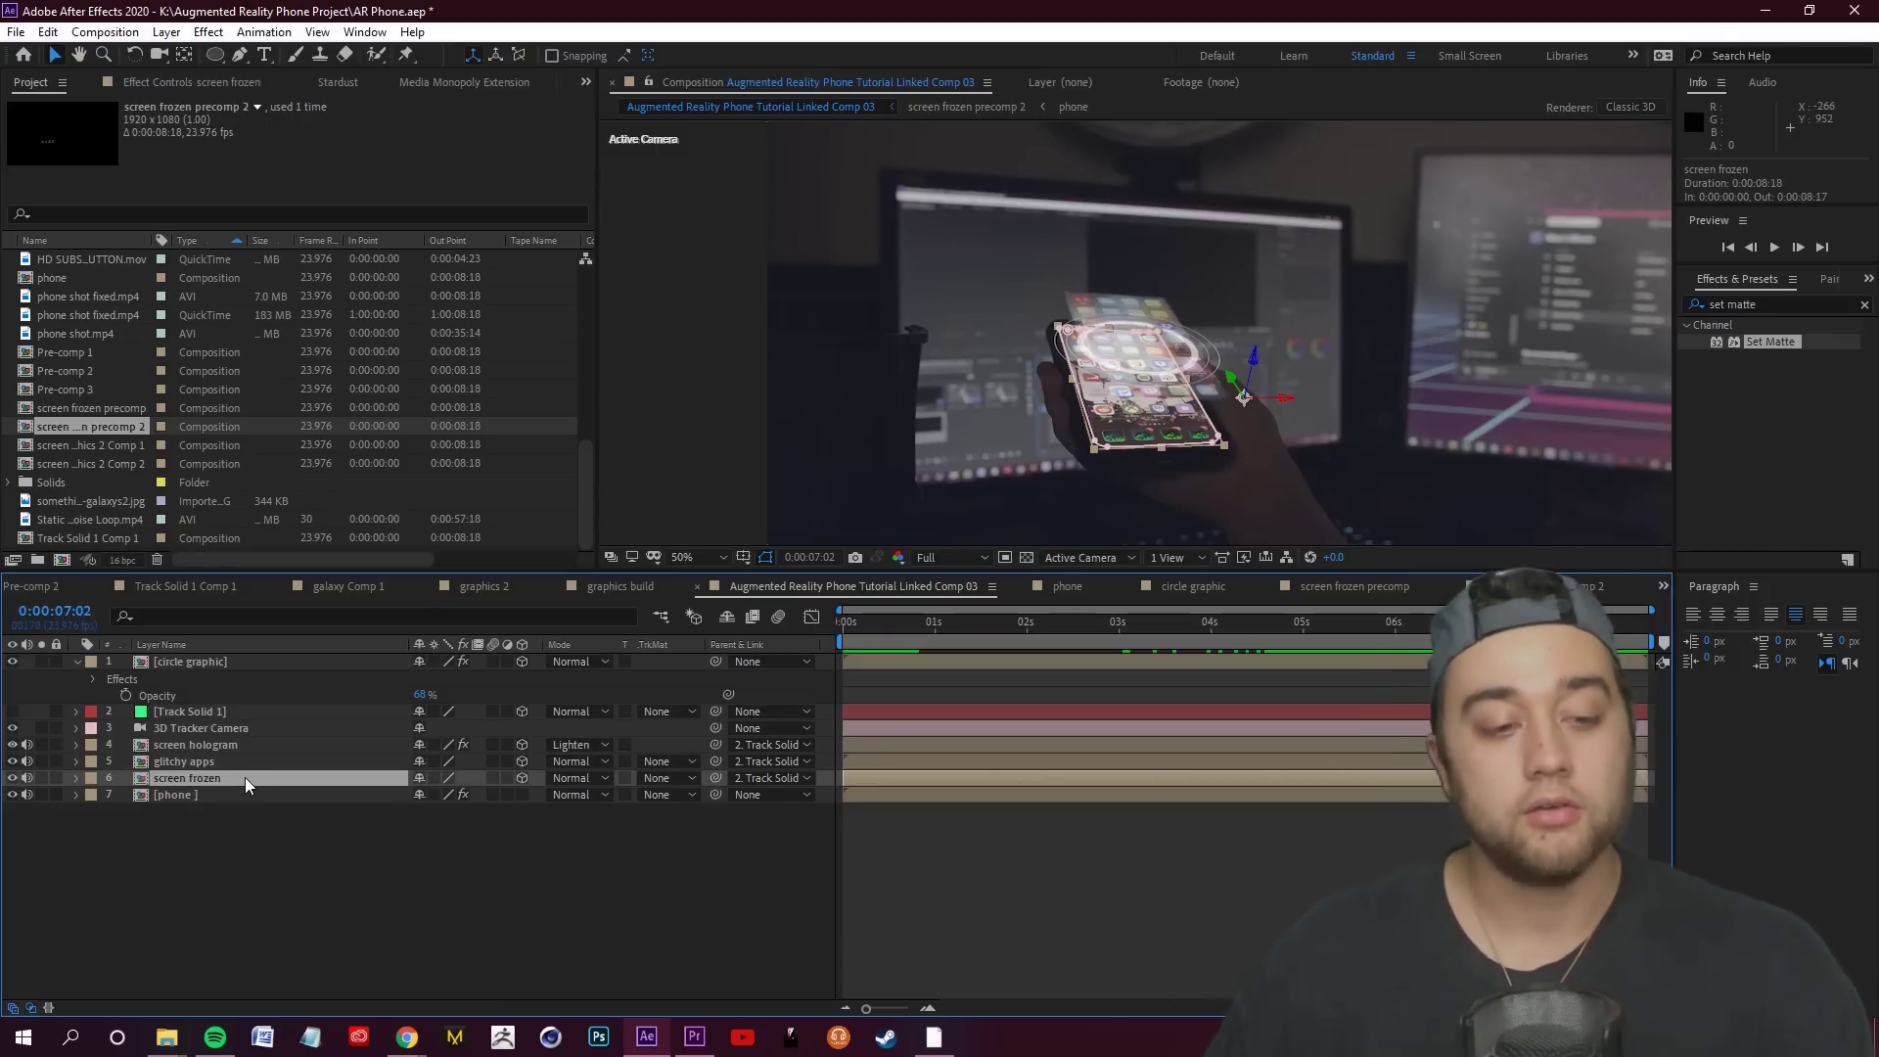
pyautogui.hotkey('ctrl', 'd')
pyautogui.rightClick(245, 777)
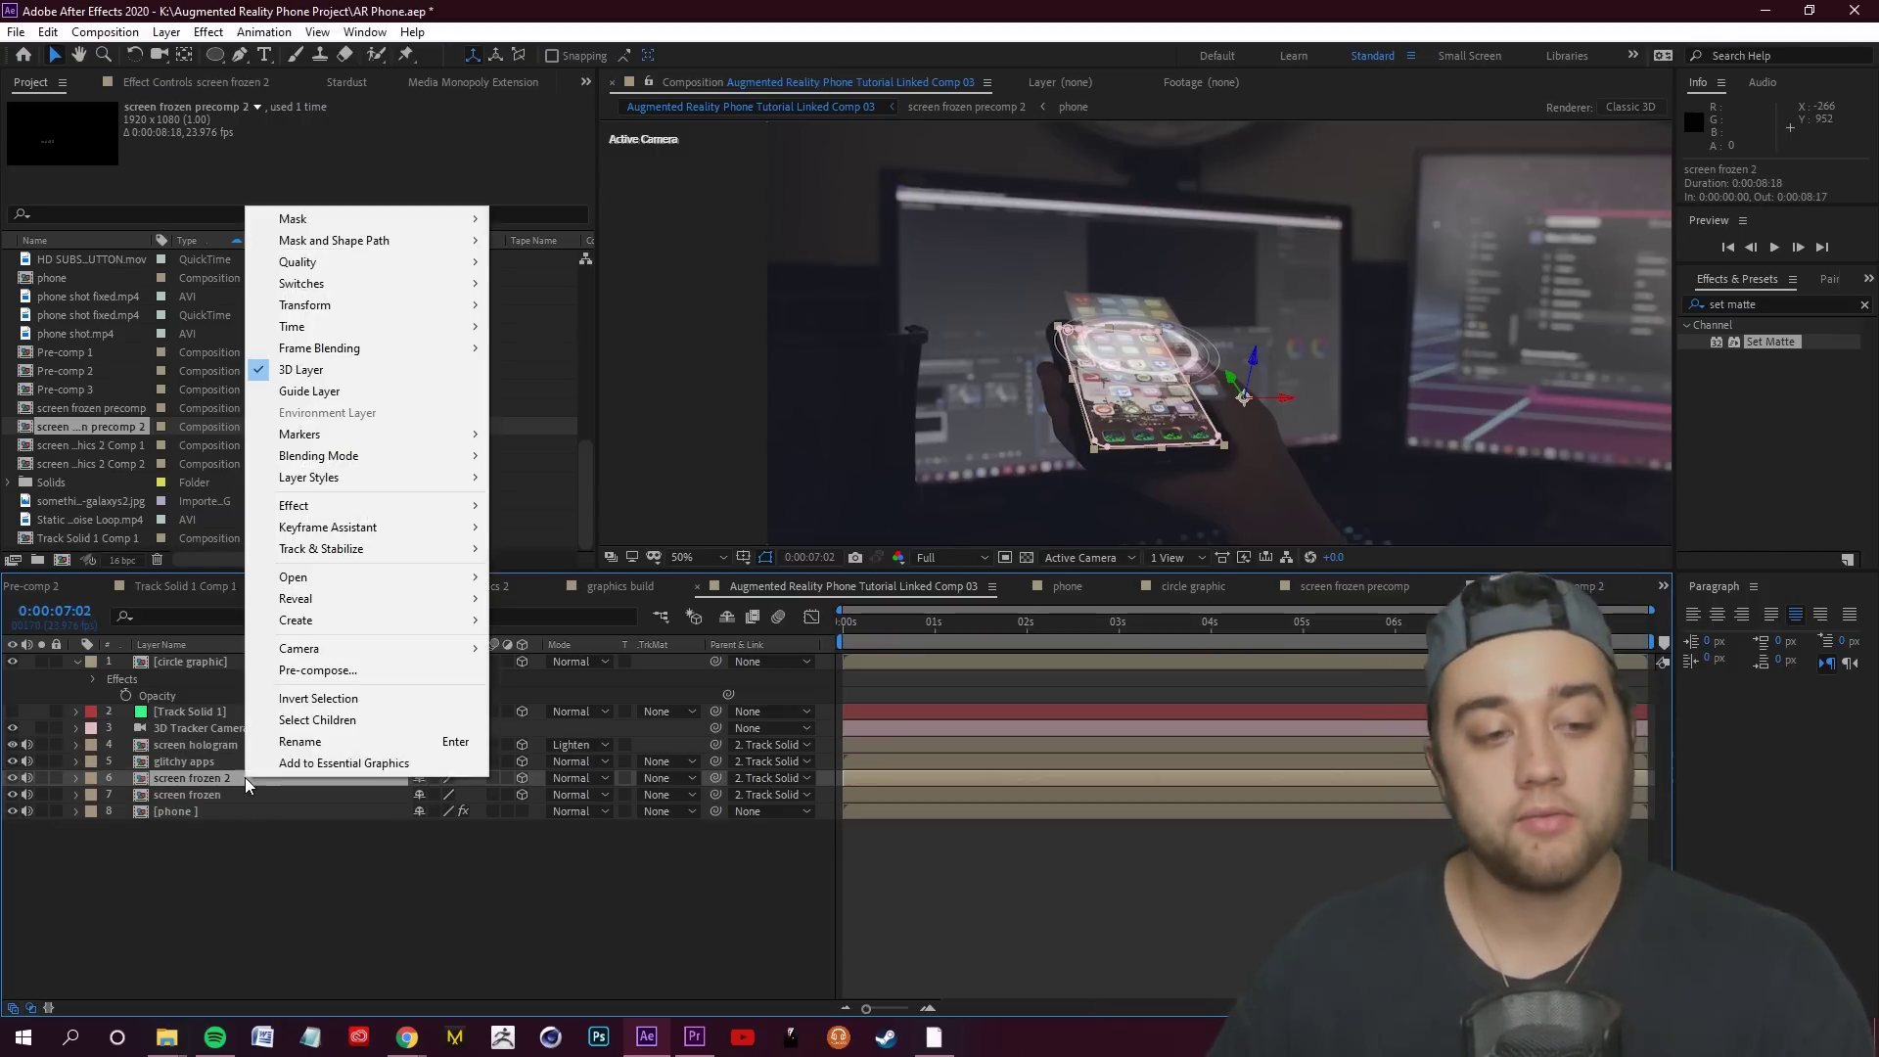
pyautogui.click(292, 749)
pyautogui.write('screen graphics')
pyautogui.press('Return')
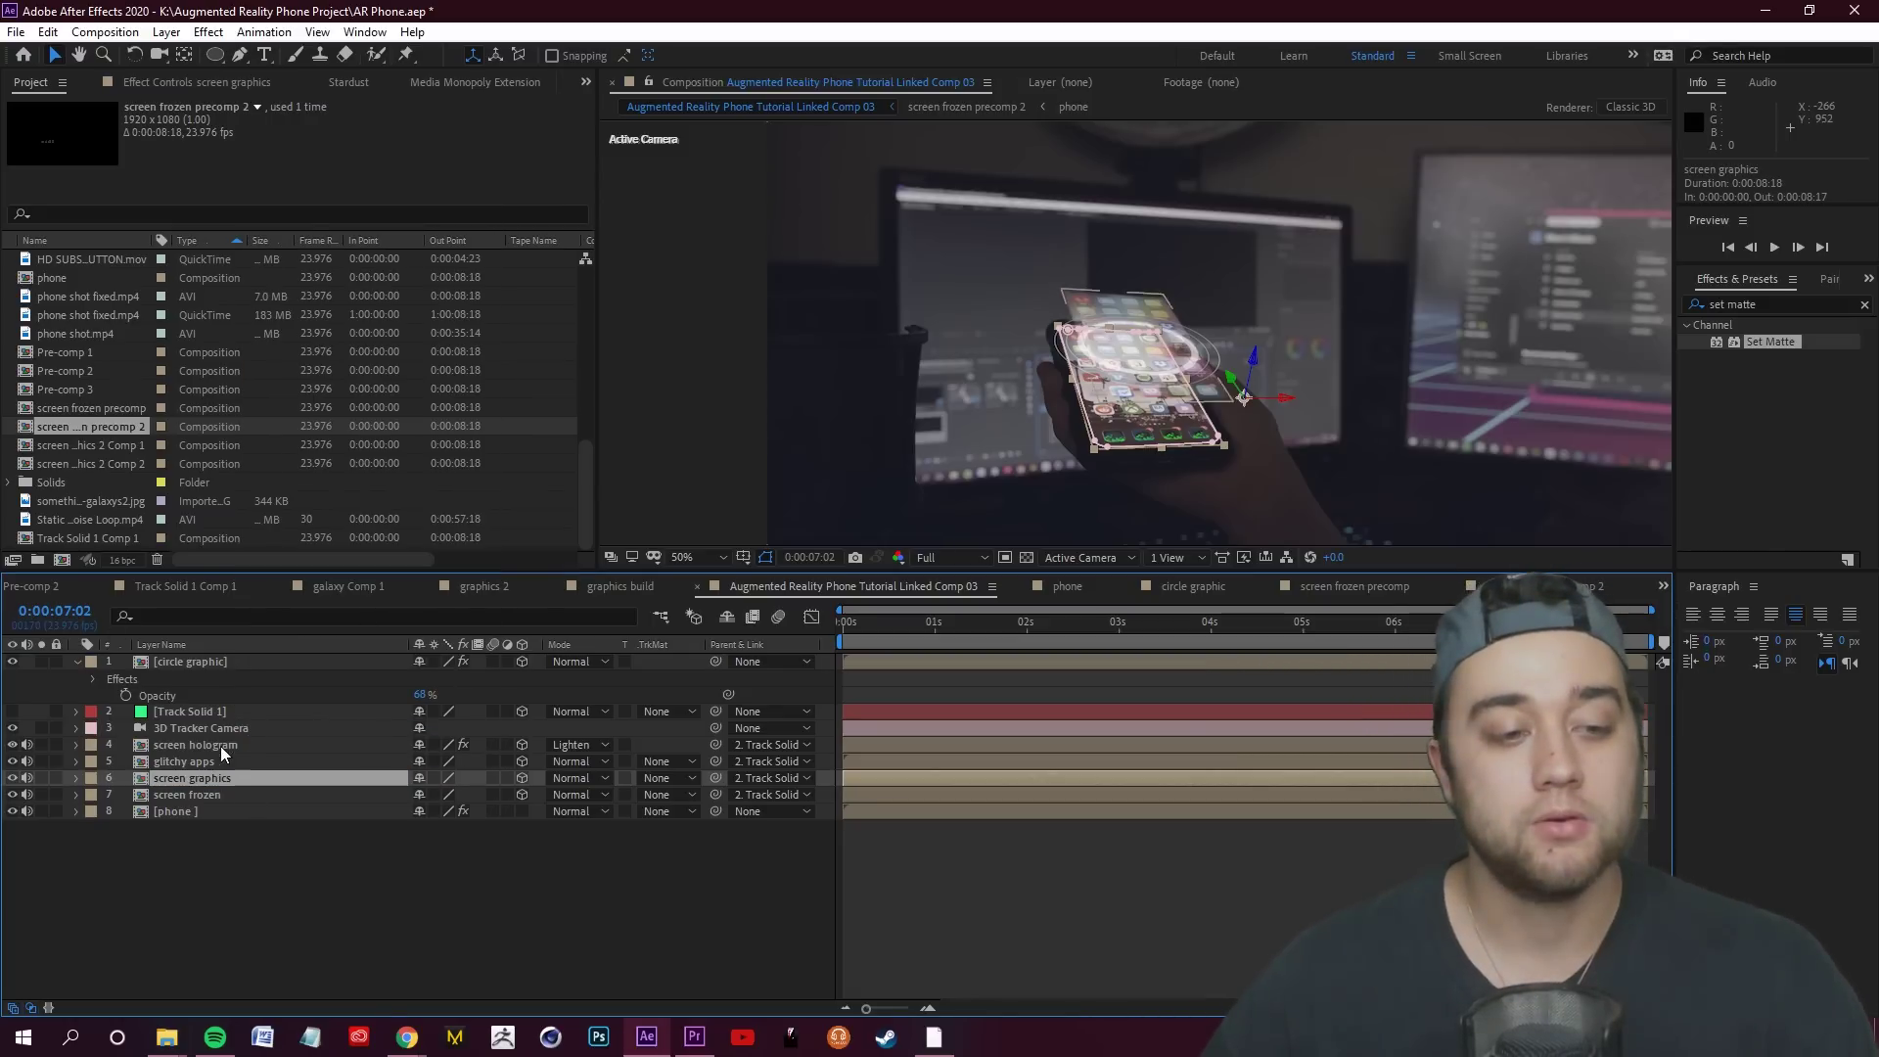
# Reveal the screen graphics layer's source, duplicate screen frozen precomp in the project, and replace the layer's source with the copy
pyautogui.rightClick(225, 778)
pyautogui.moveTo(320, 602)
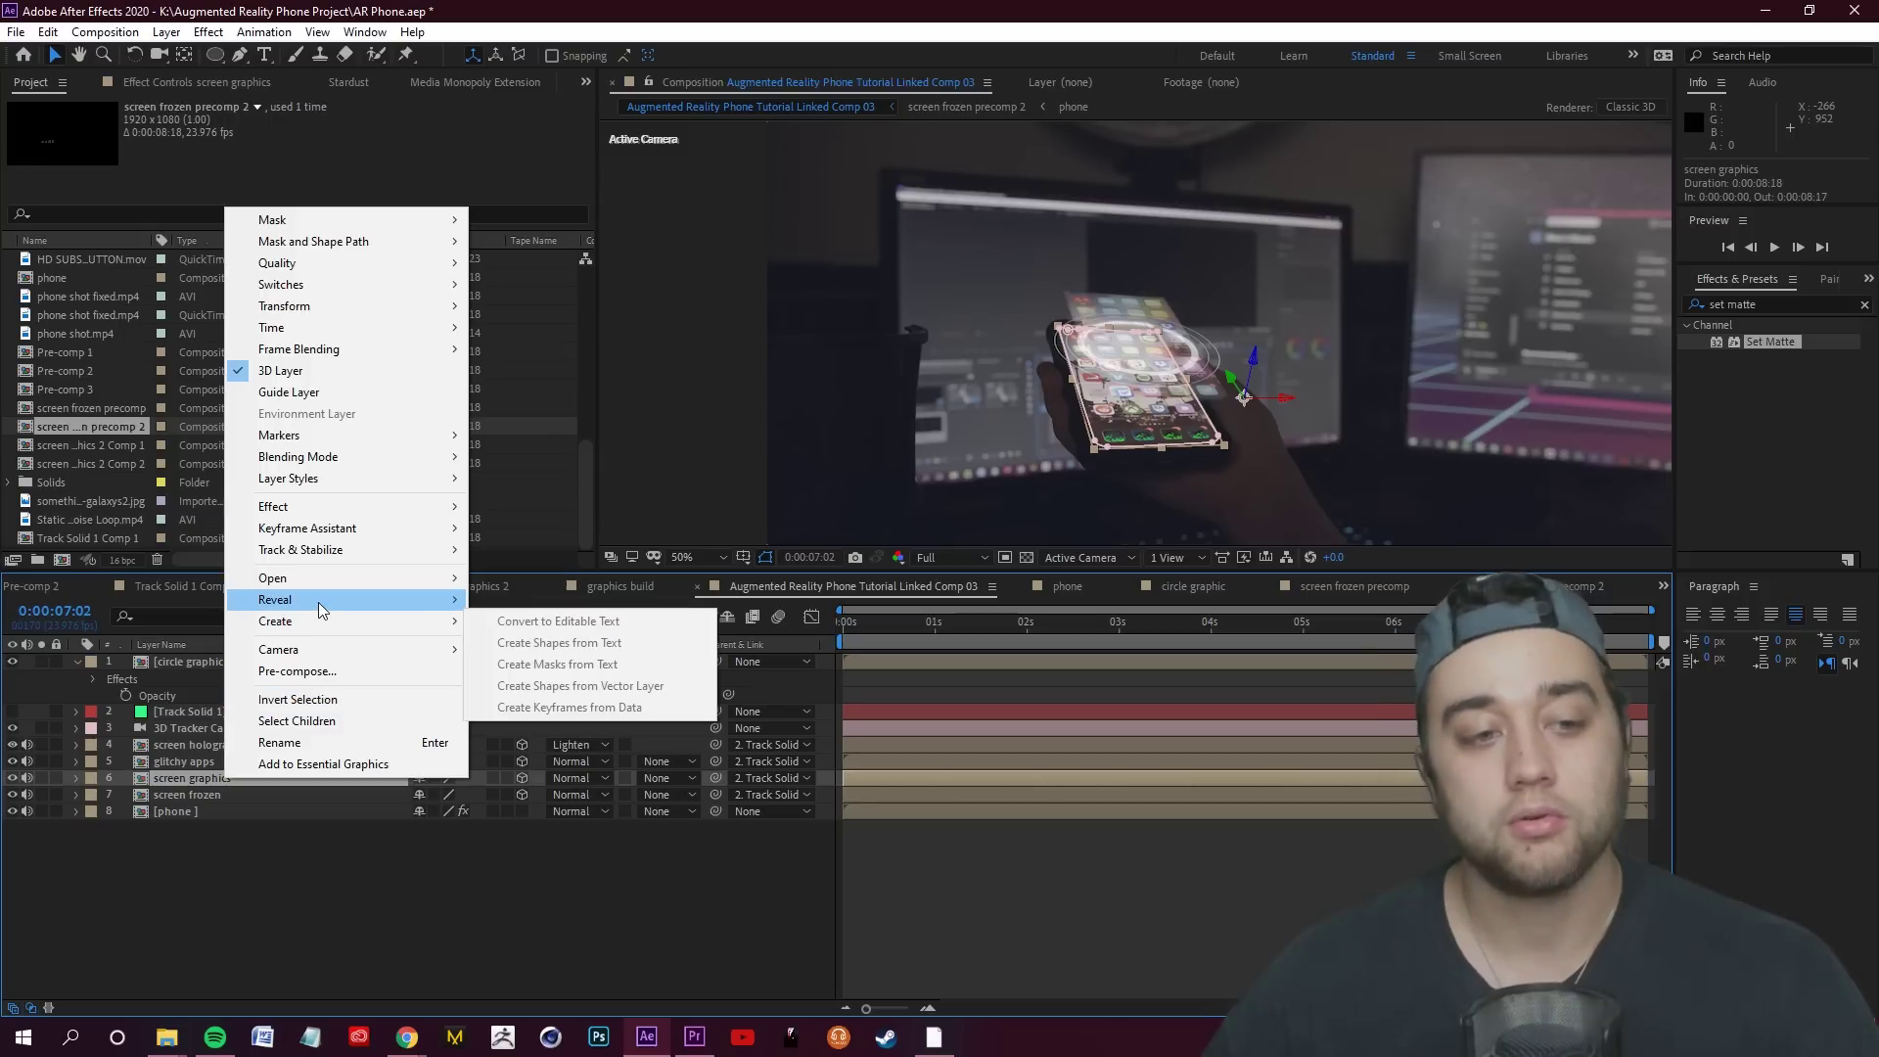
pyautogui.click(591, 623)
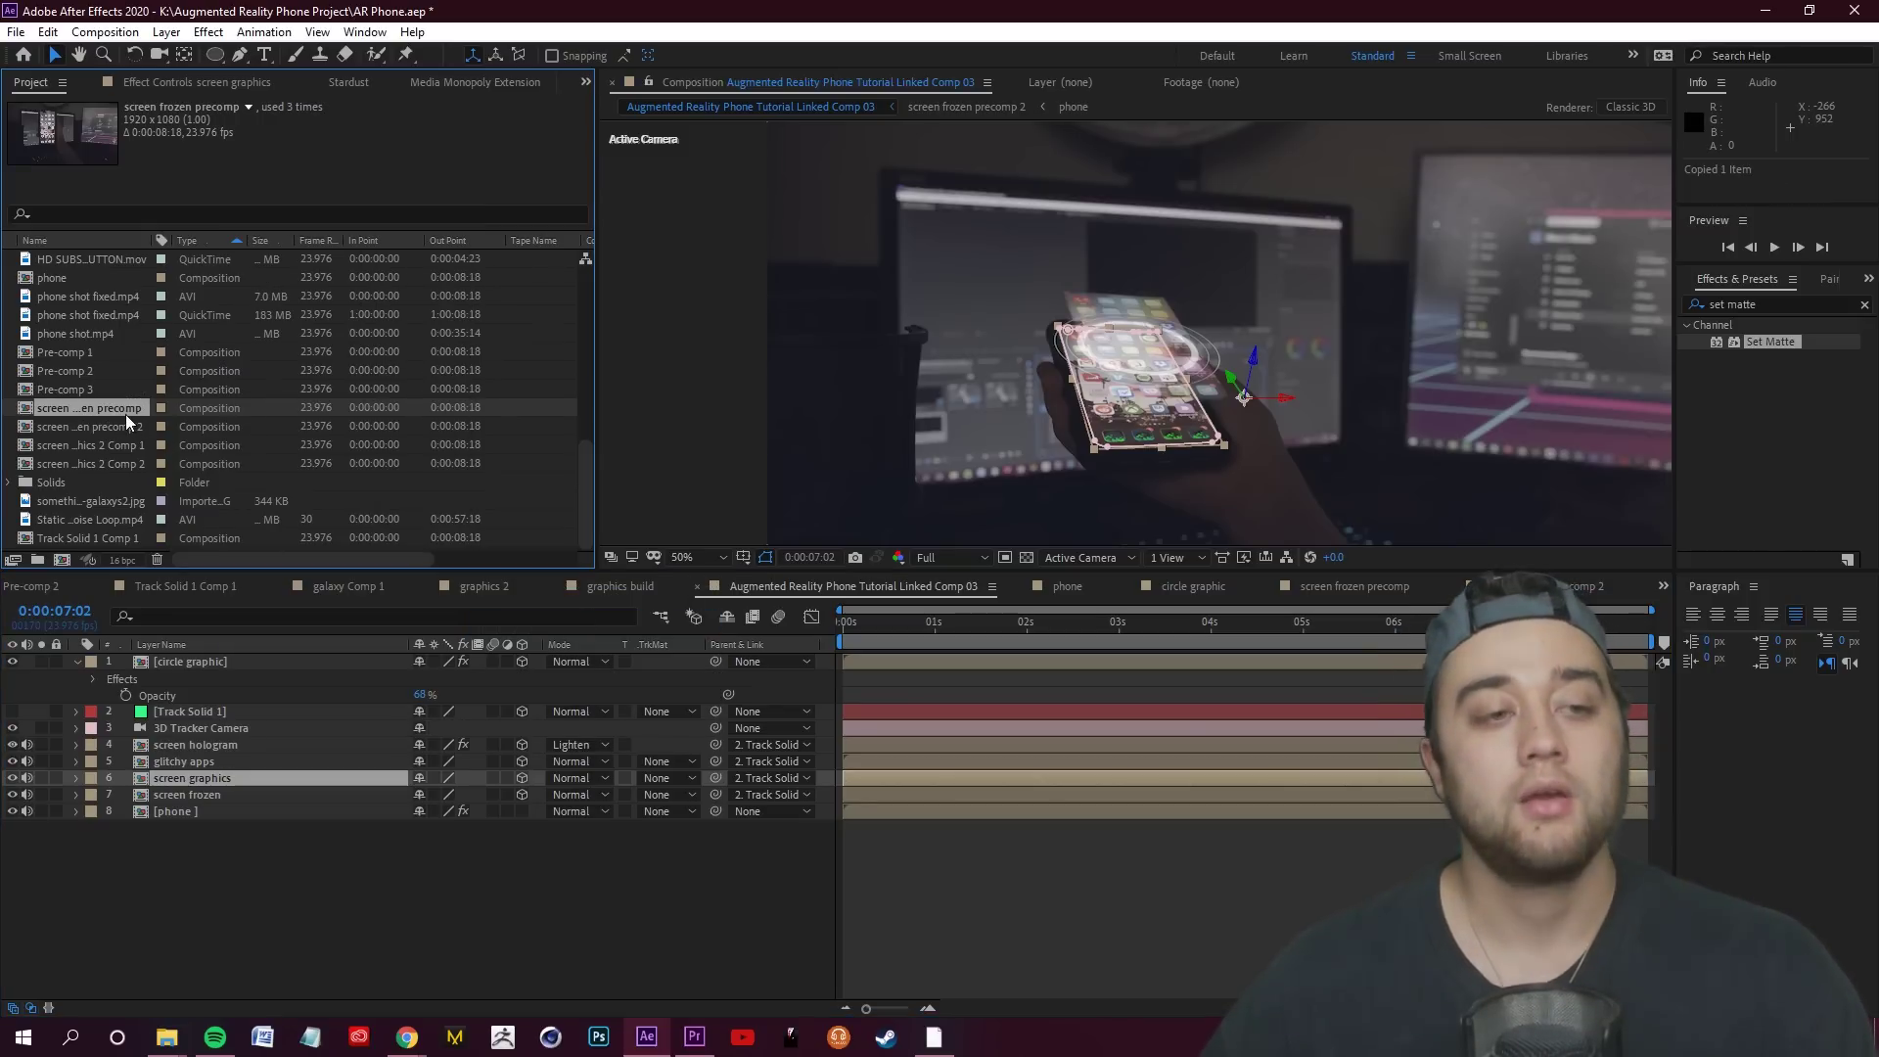
pyautogui.hotkey('ctrl', 'v')
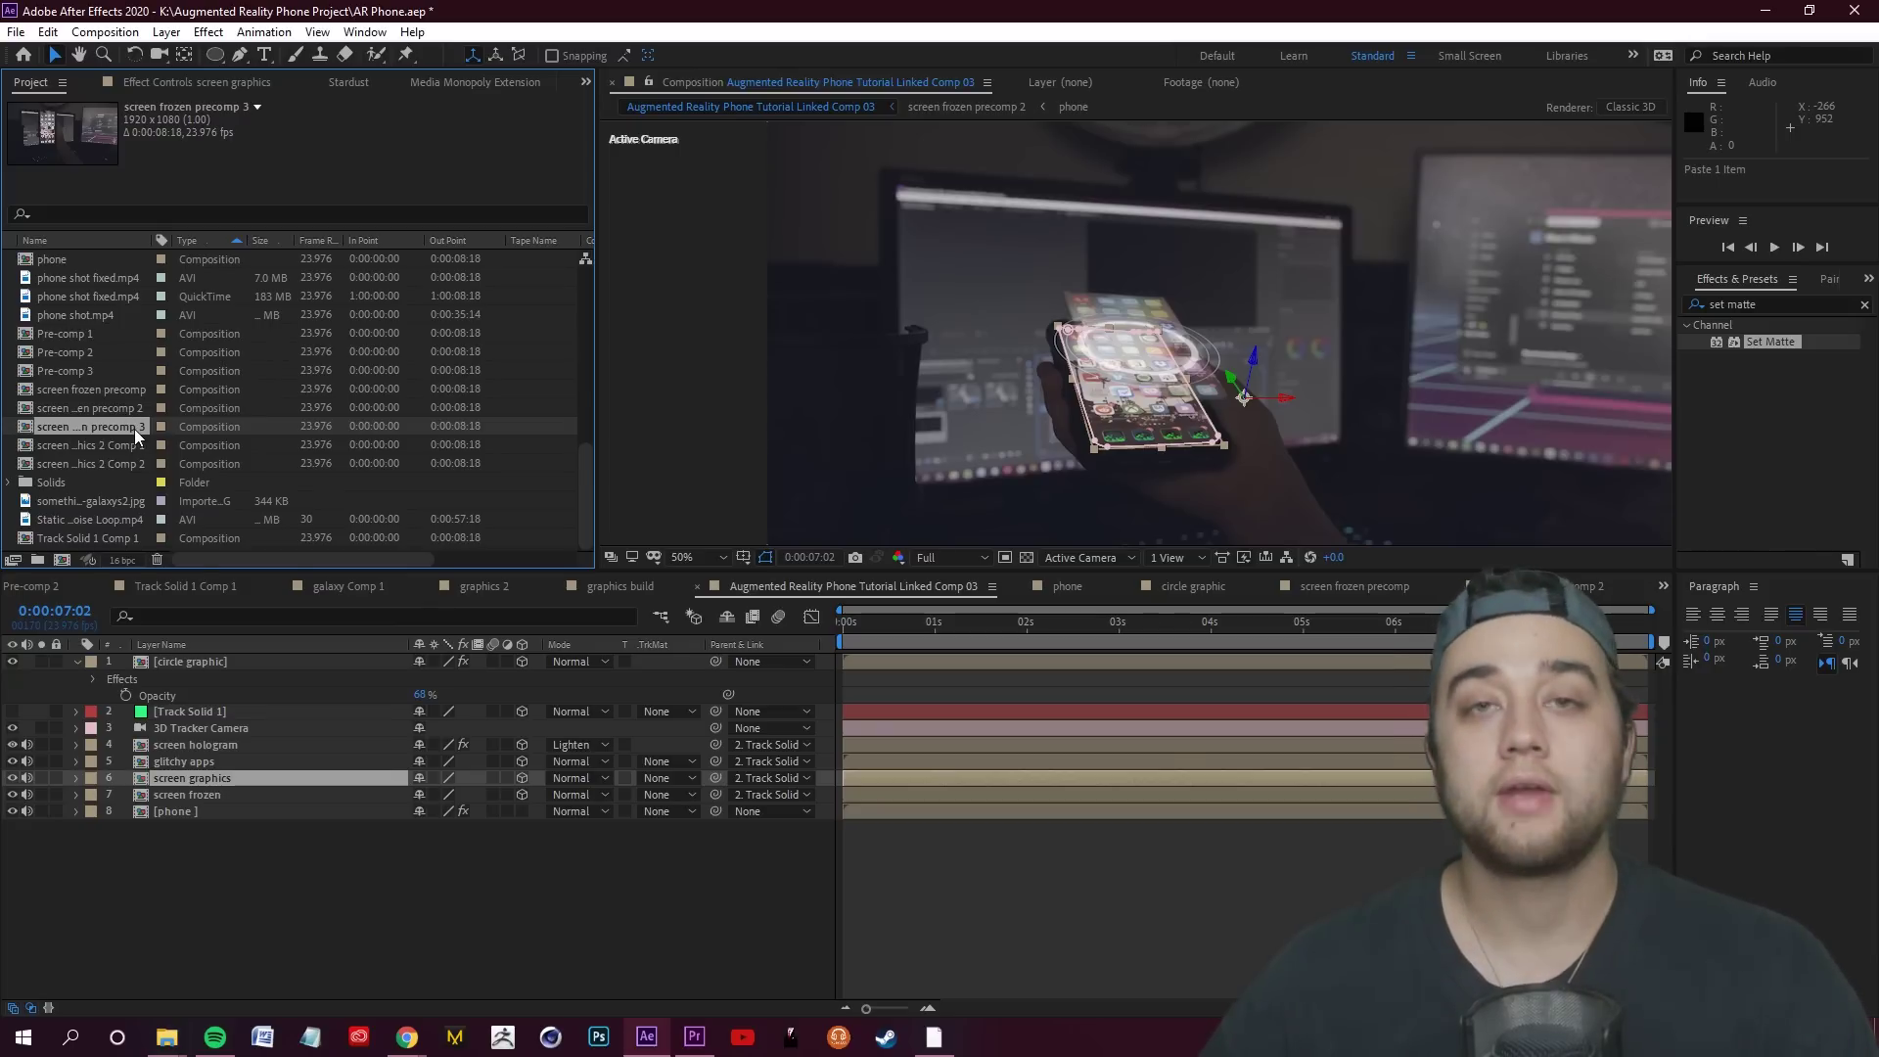
pyautogui.moveTo(126, 423); pyautogui.dragTo(267, 777)
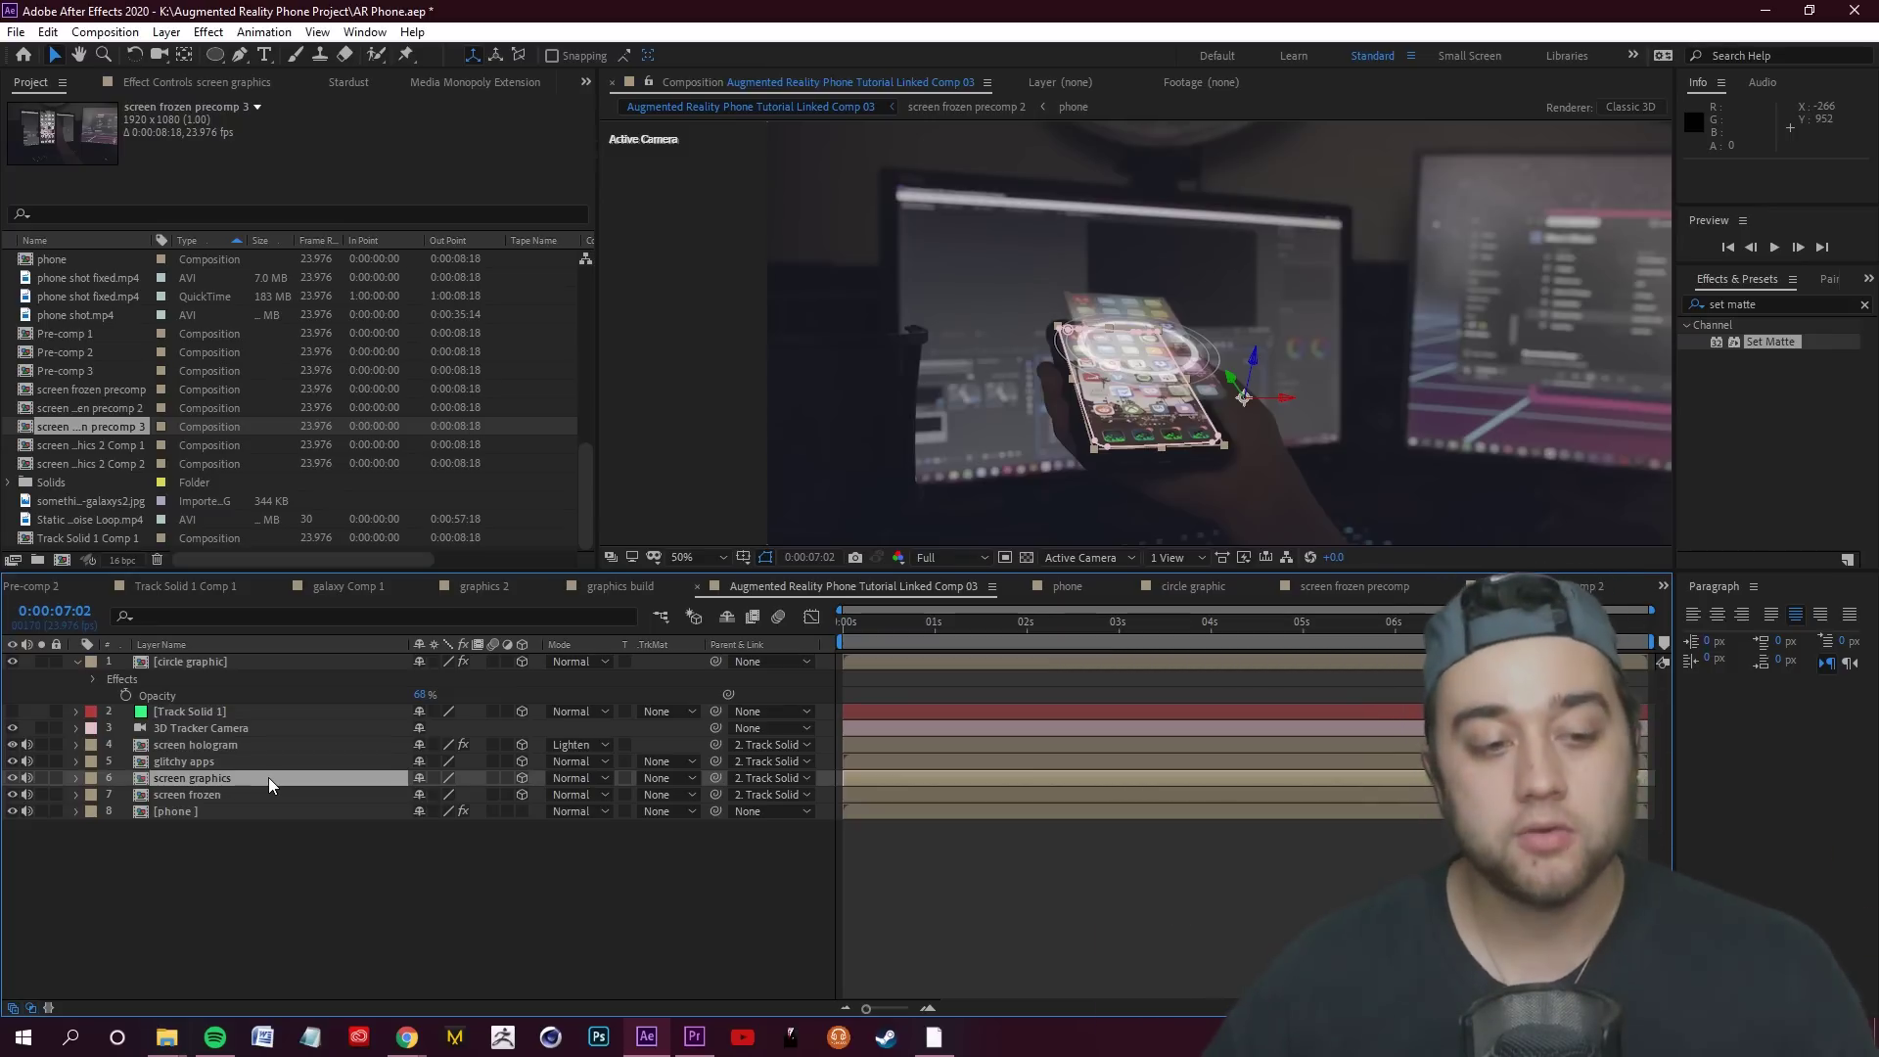
# Open the screen graphics precomp and add Graphical Glitch 01.mov from the glitch transitions folder directly above the phone layer
pyautogui.doubleClick(268, 777)
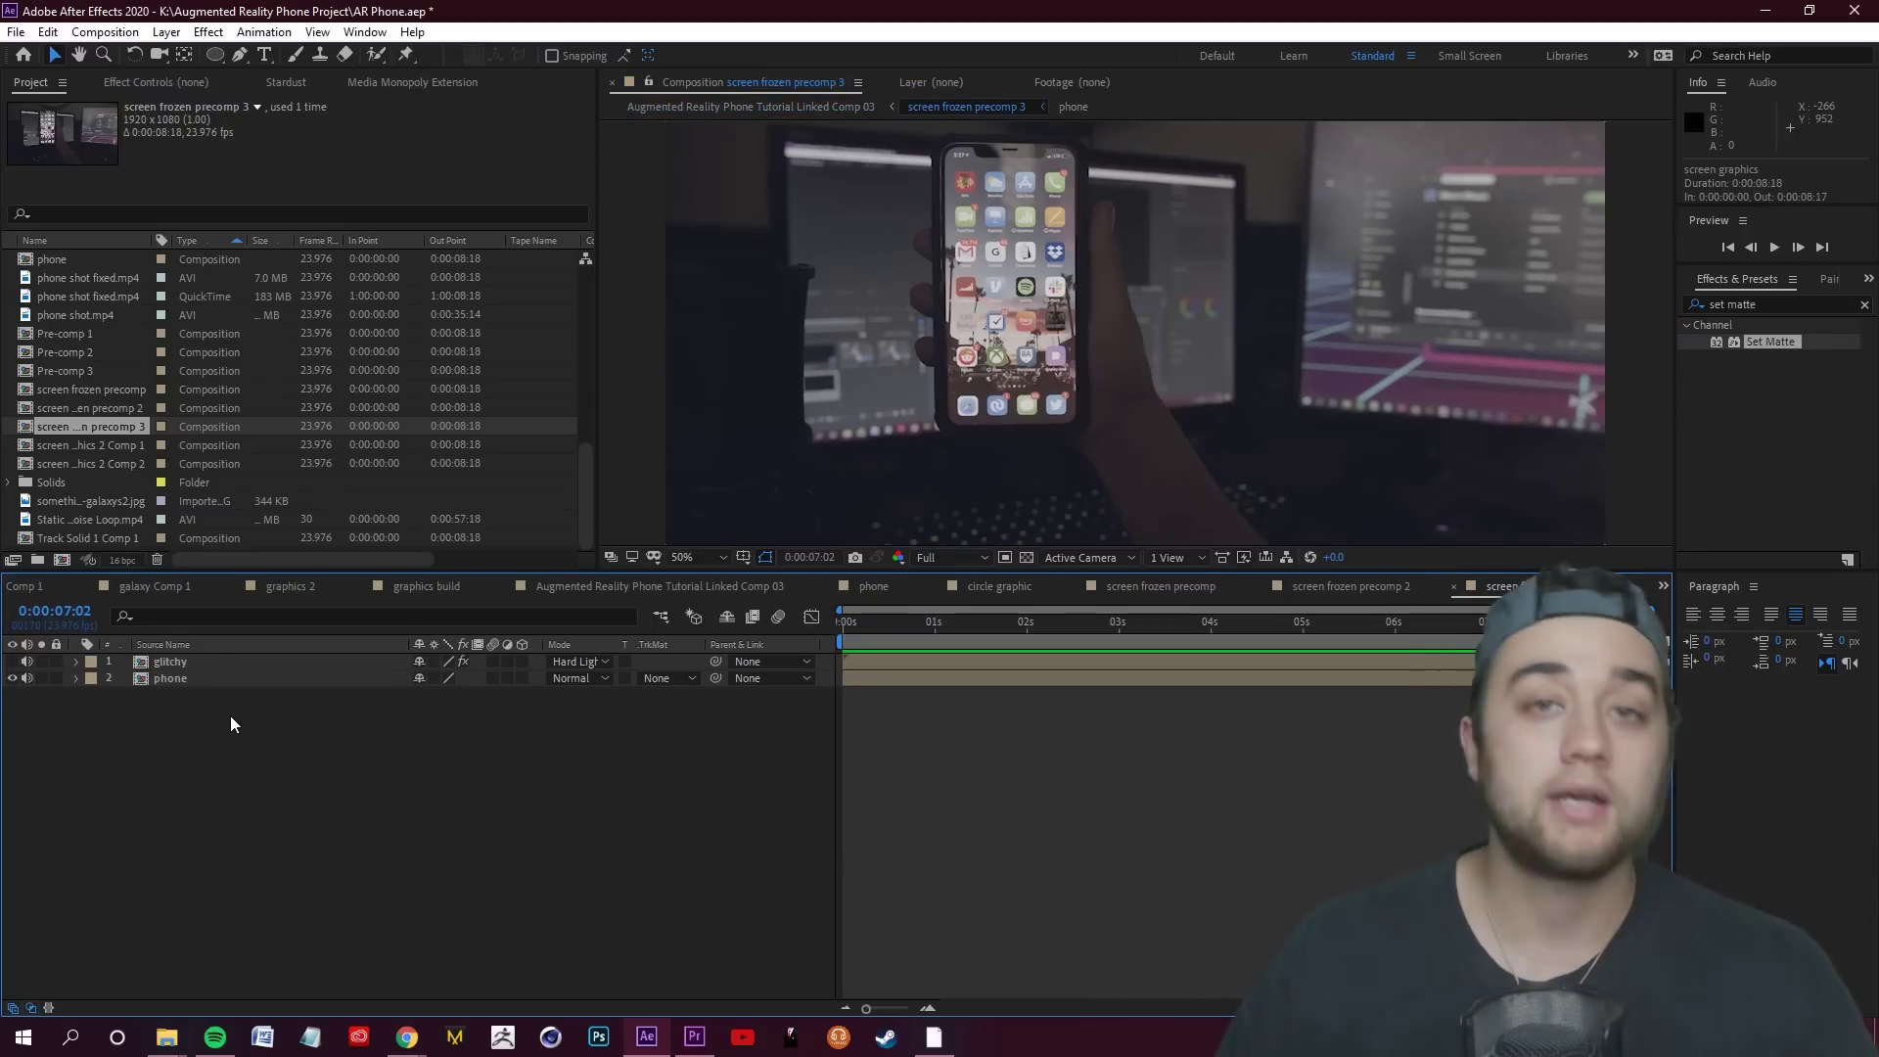
pyautogui.press('space')
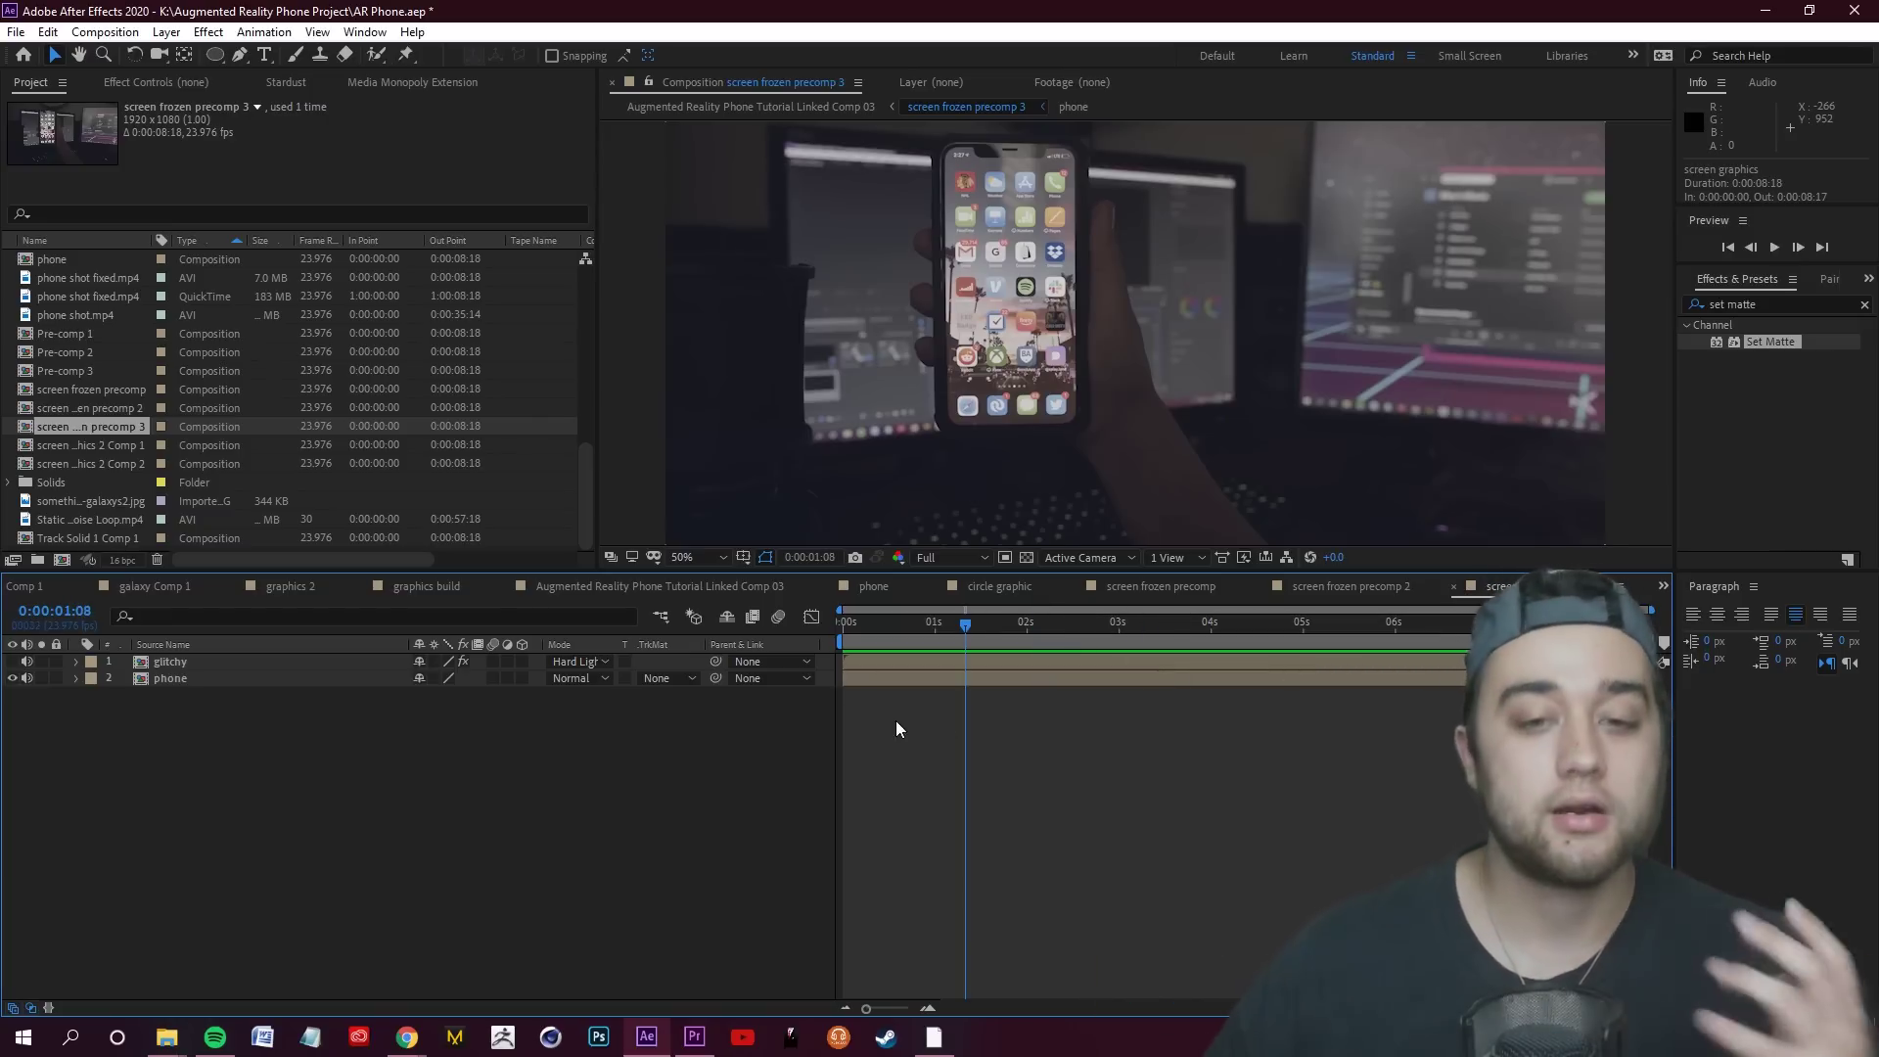
pyautogui.click(167, 1039)
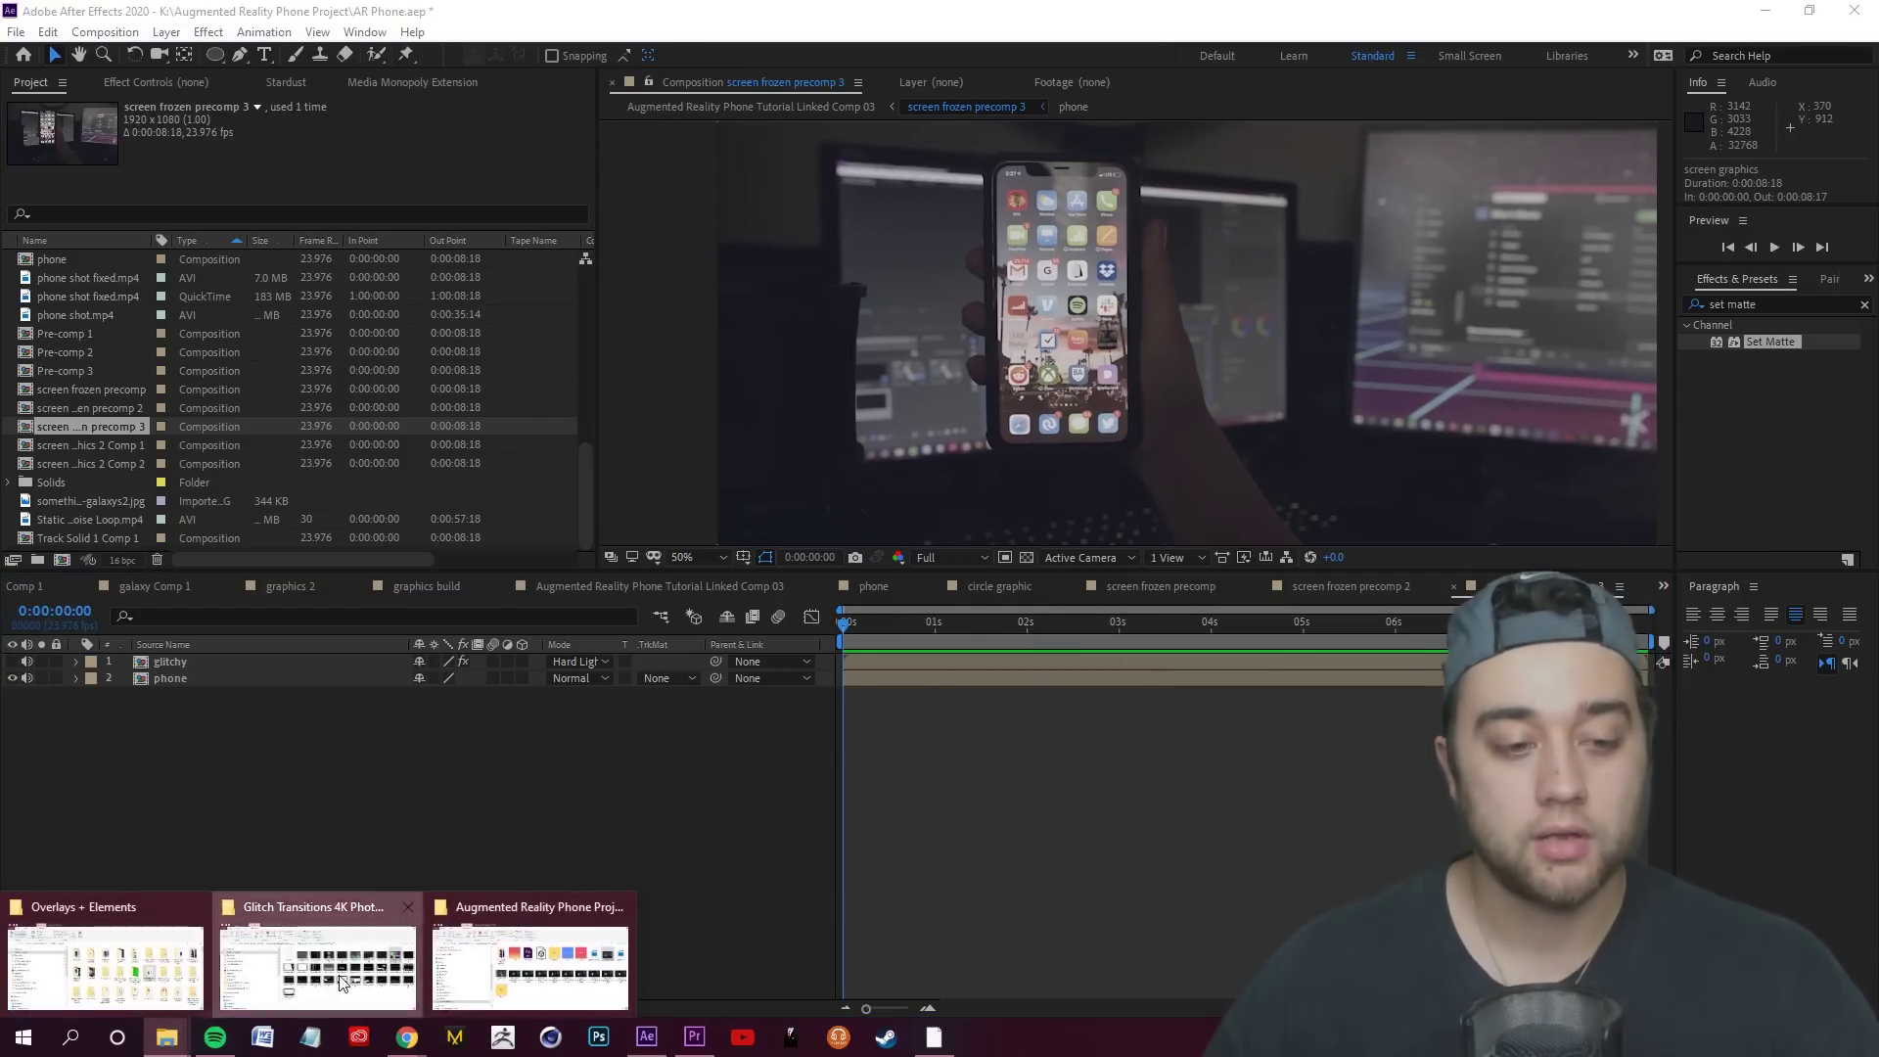
pyautogui.click(338, 979)
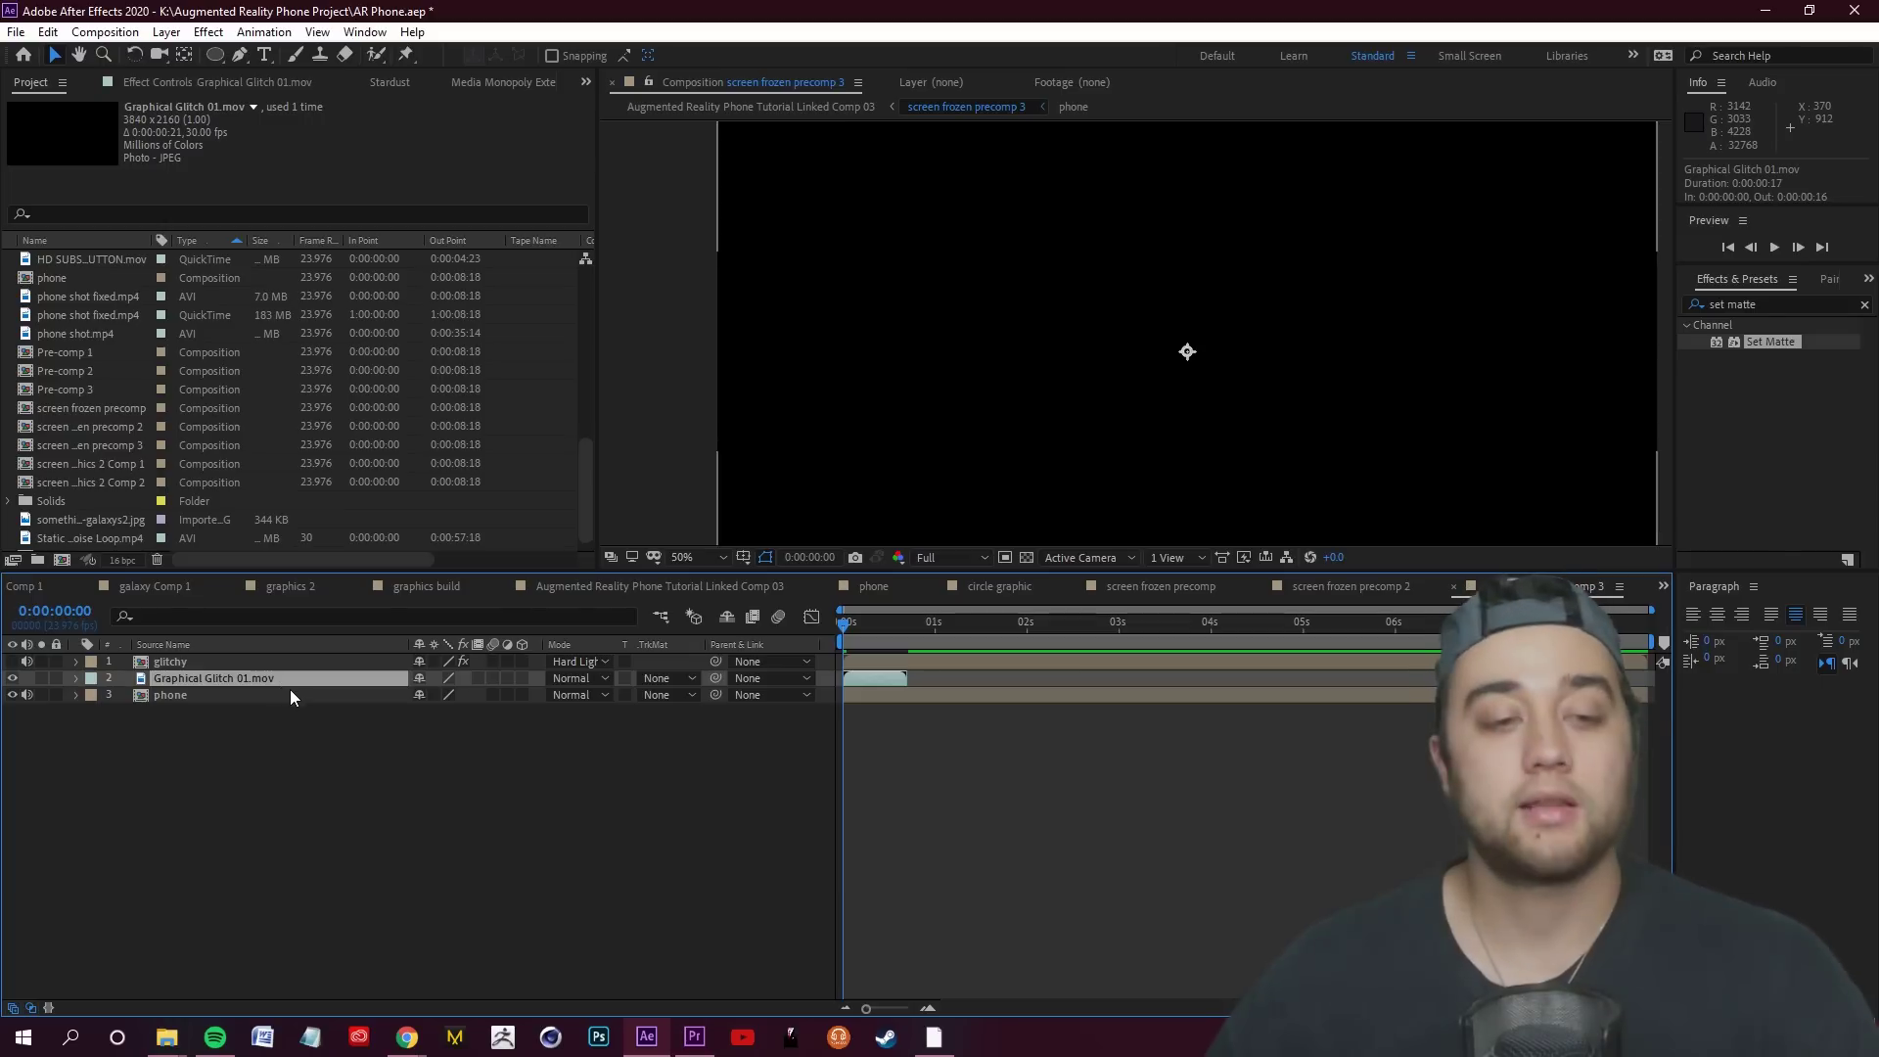
# Apply Set Matte to Graphical Glitch 01.mov with phone as matte layer, Use For Matte on Luminance and Stretch Matte to Fit off
pyautogui.moveTo(1769, 348); pyautogui.dragTo(295, 682)
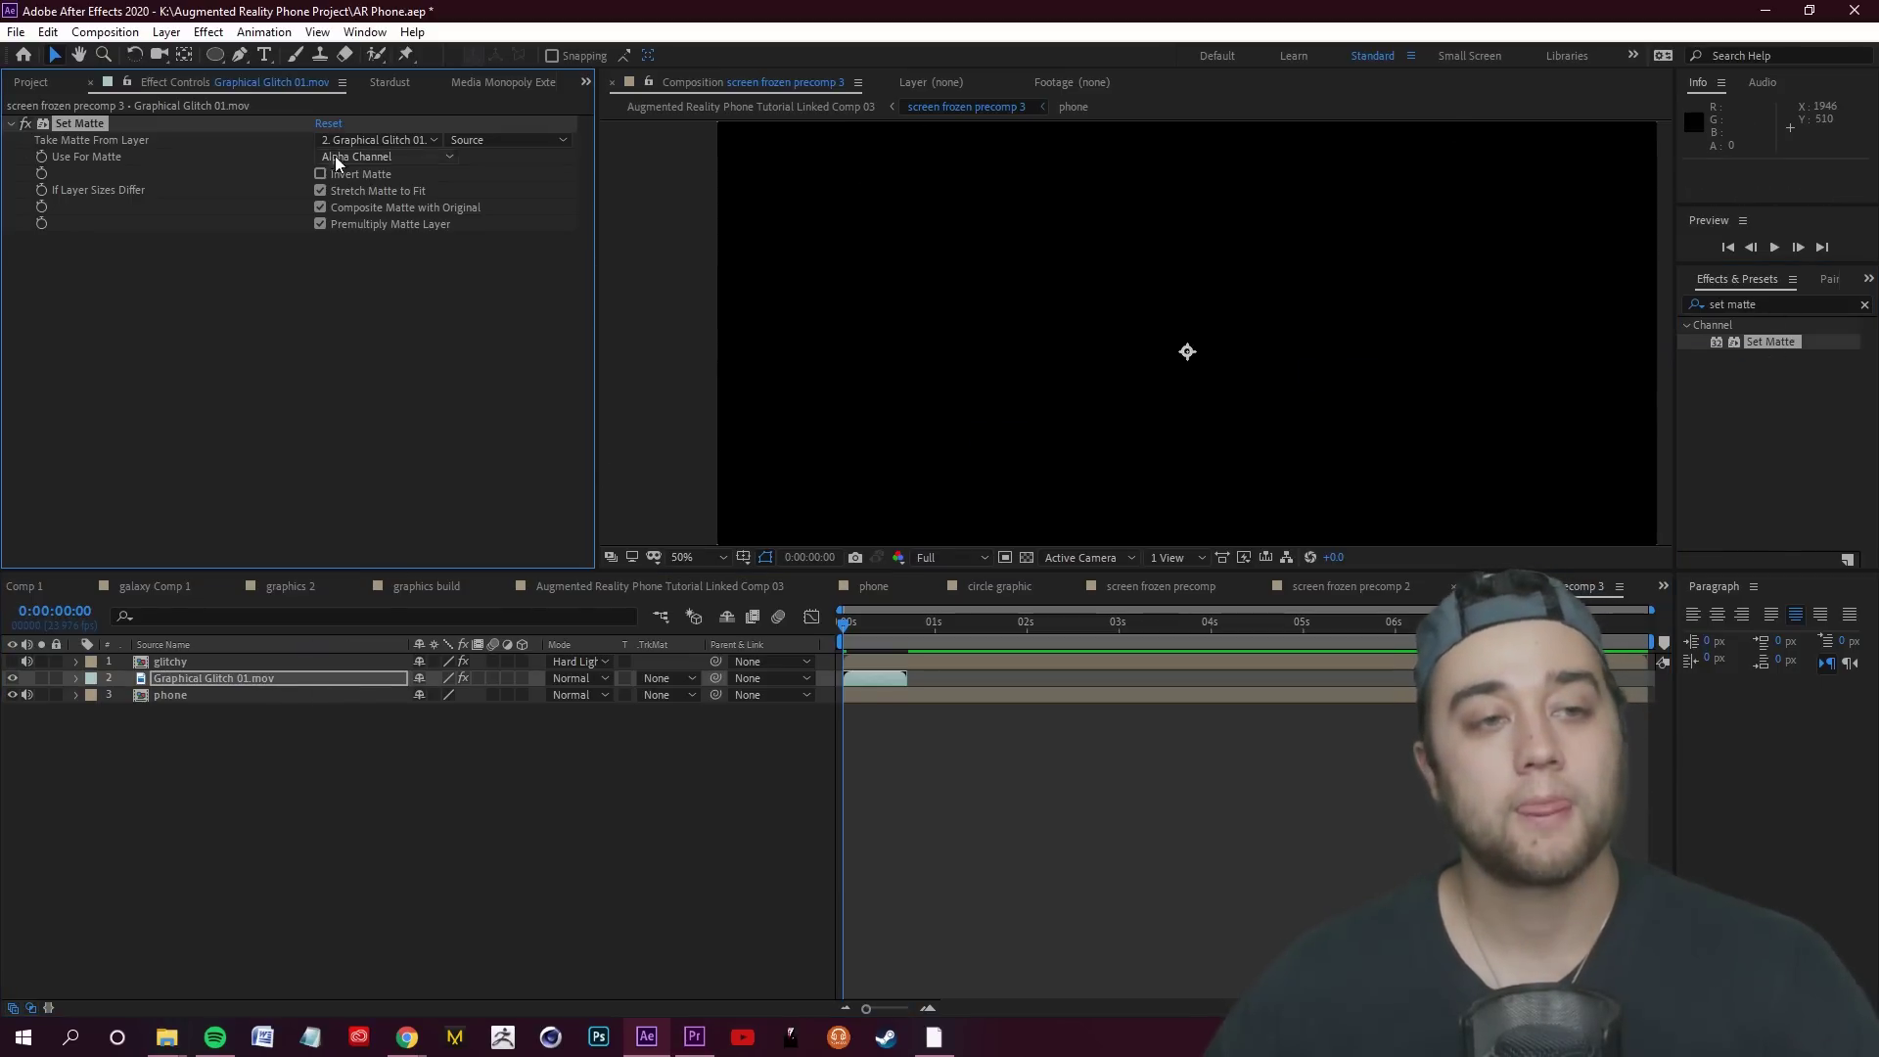
pyautogui.click(376, 140)
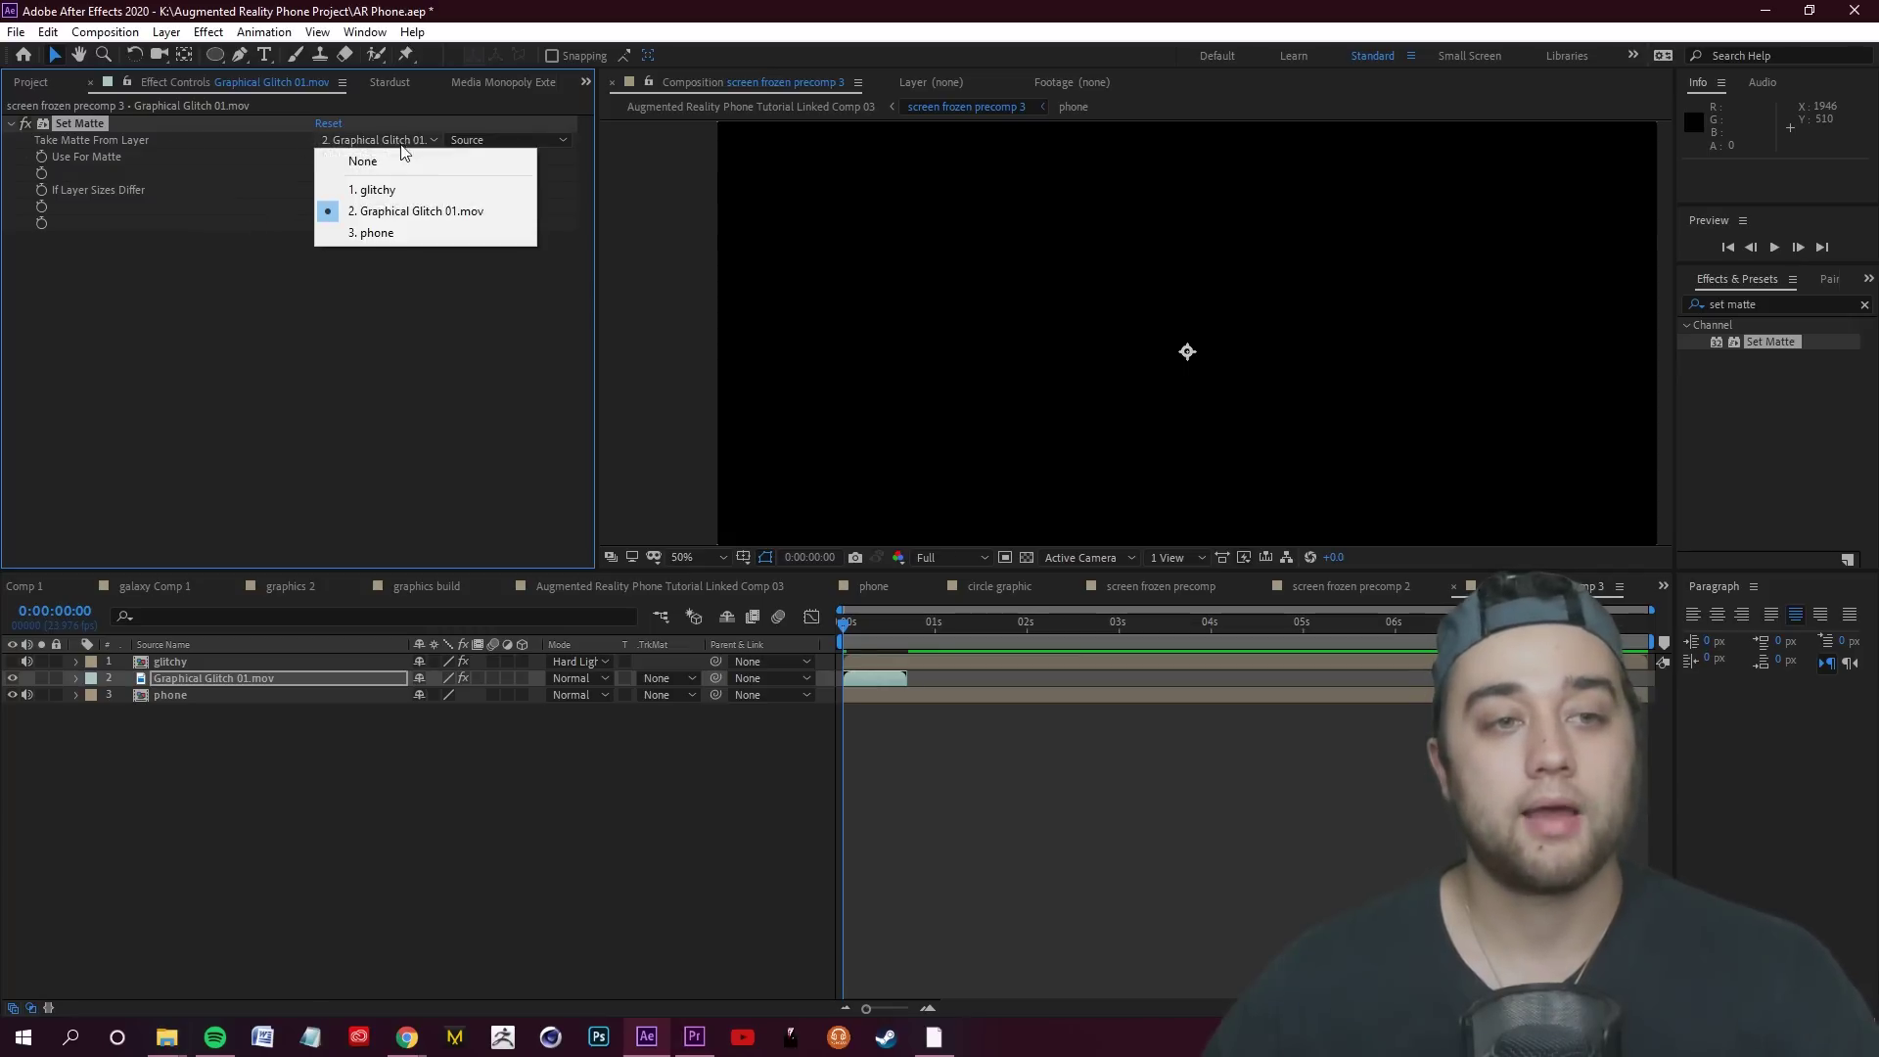
pyautogui.click(398, 228)
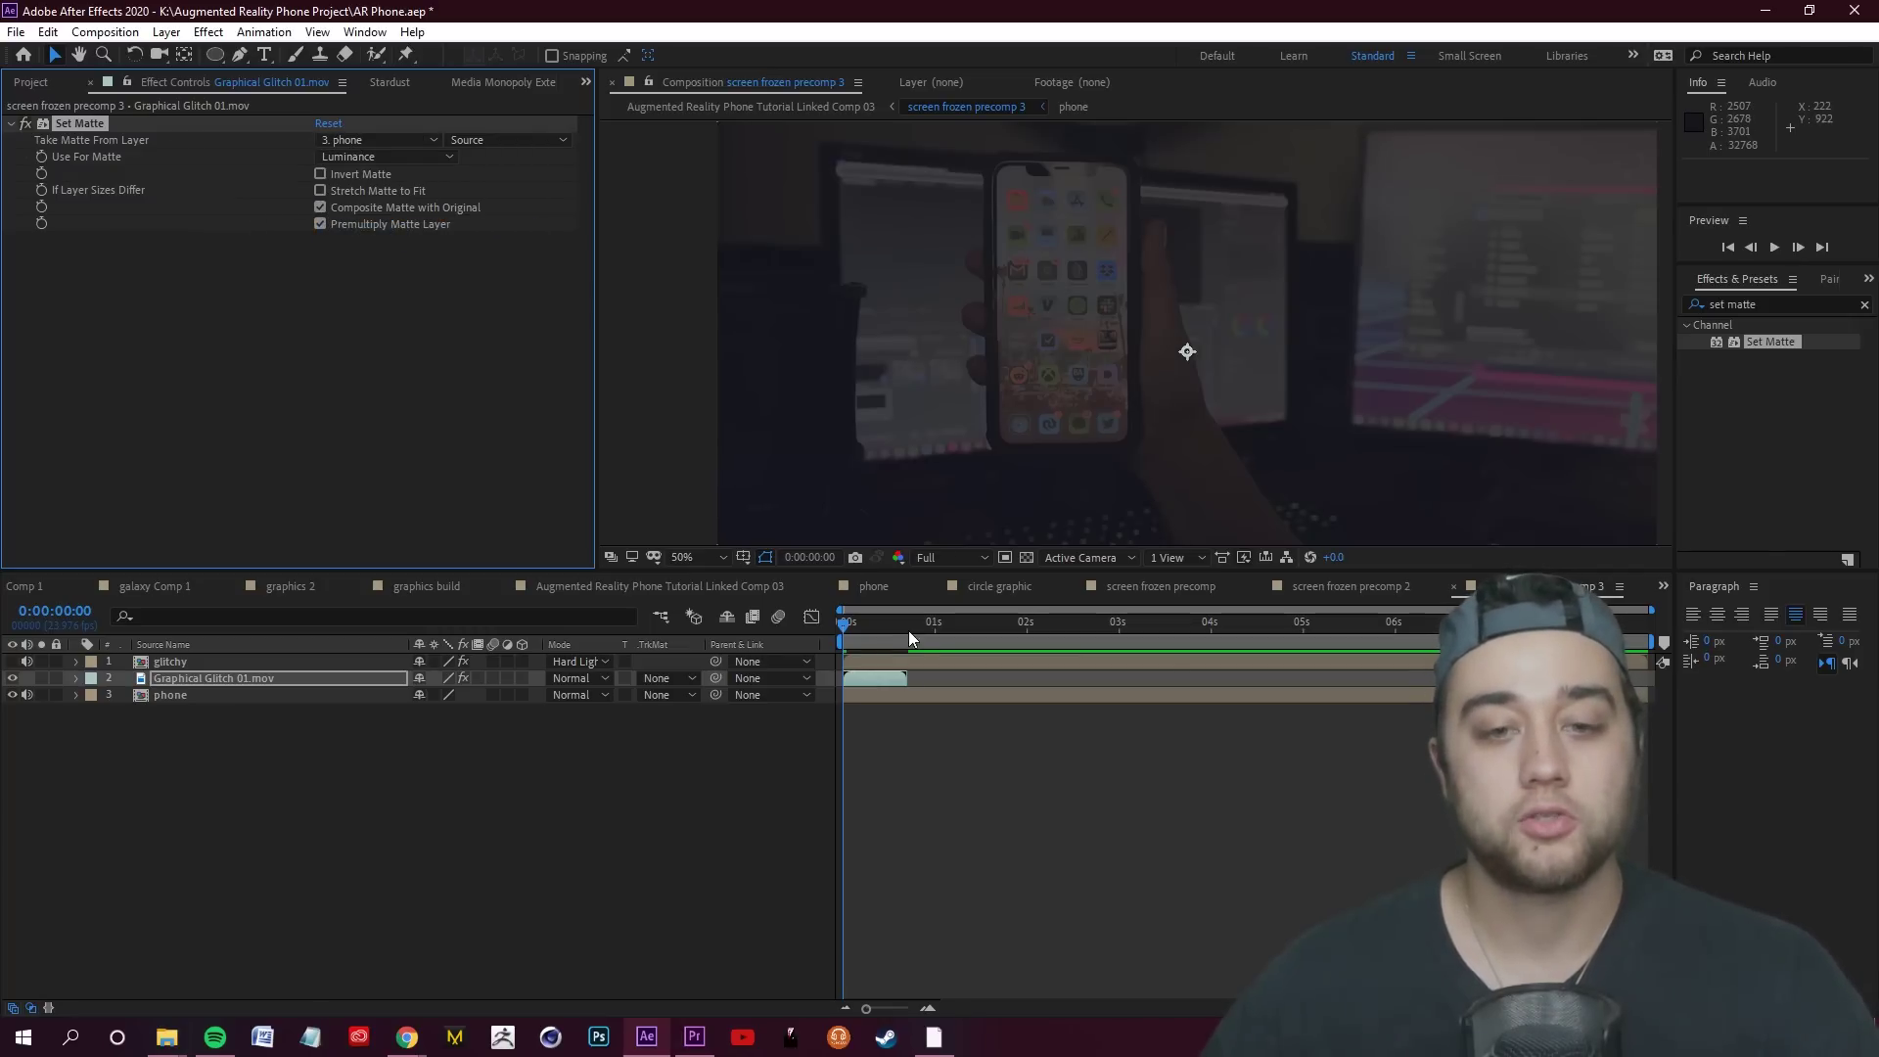
# Scrub to the visible glitch at 0:00:00:08, try Soft Light, and set the Graphical Glitch 01 layer's blending mode to Lighten
pyautogui.moveTo(851, 634); pyautogui.dragTo(869, 628)
pyautogui.click(594, 679)
pyautogui.click(689, 545)
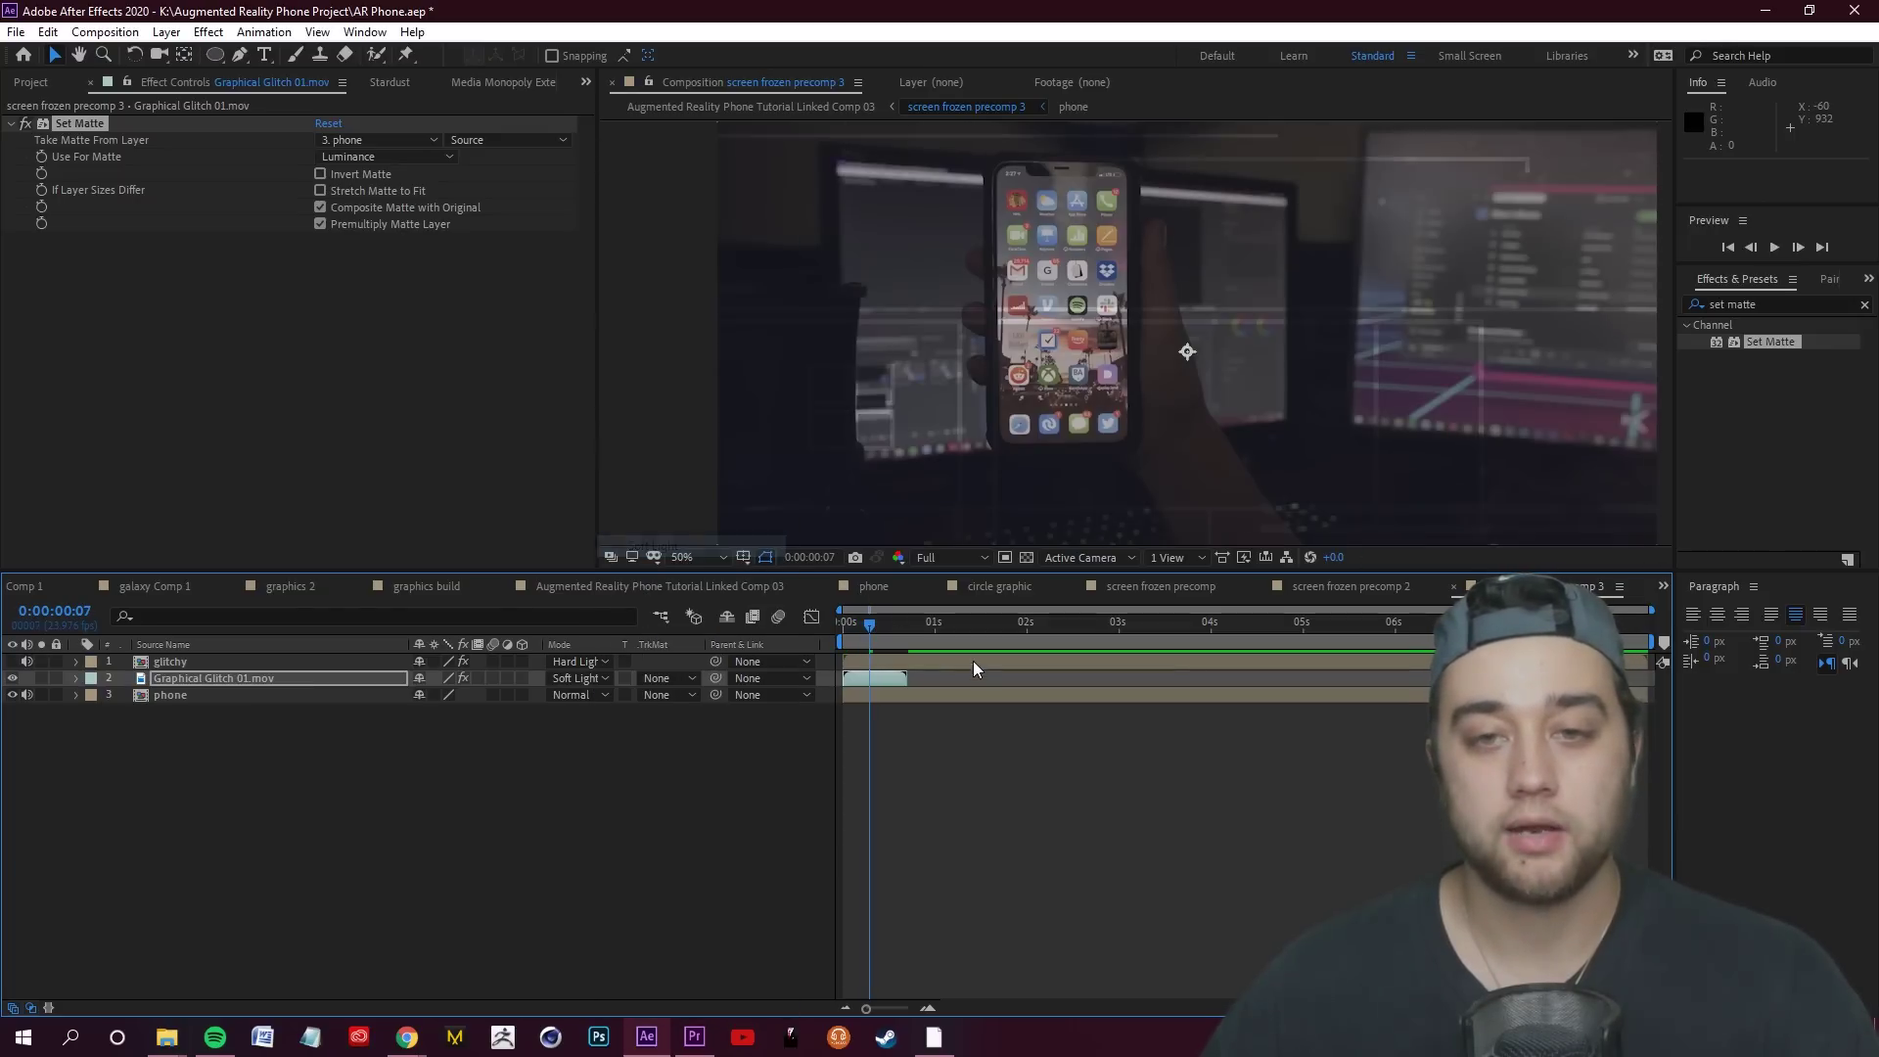
pyautogui.moveTo(865, 640); pyautogui.dragTo(873, 636)
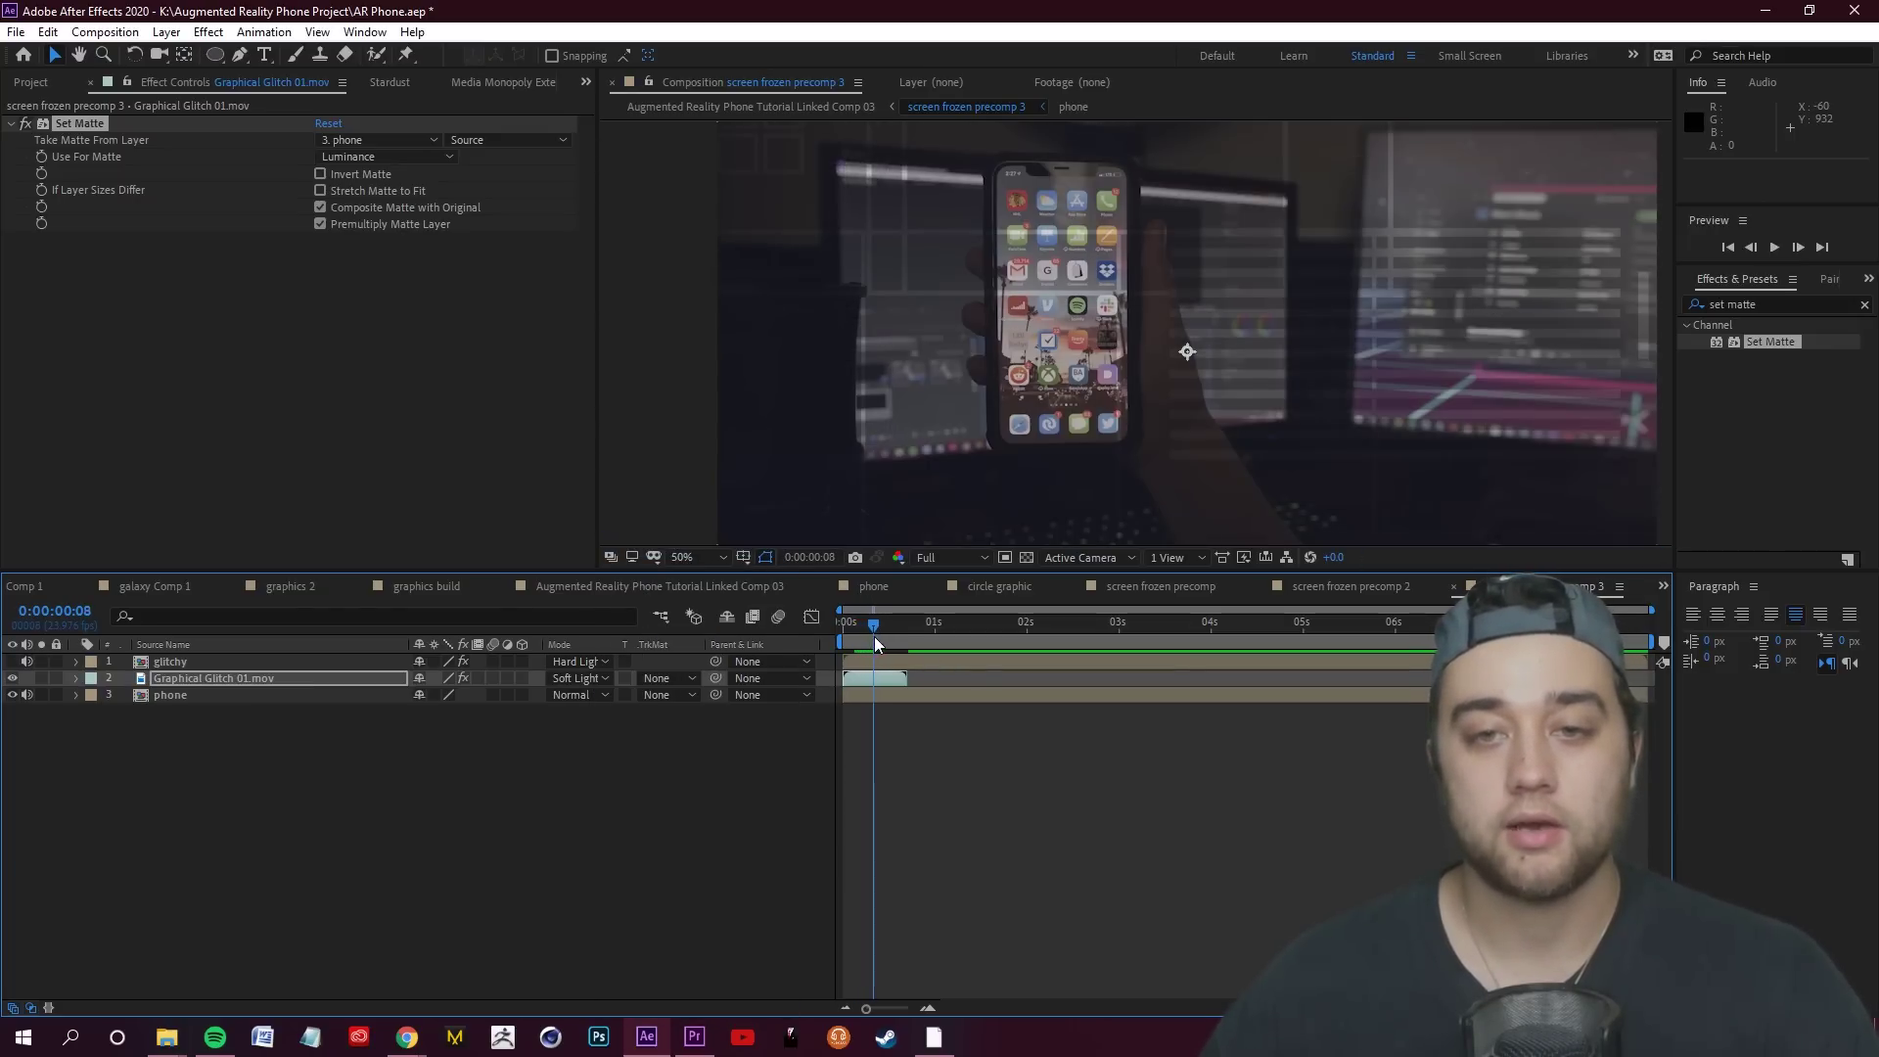
pyautogui.click(572, 678)
pyautogui.click(695, 384)
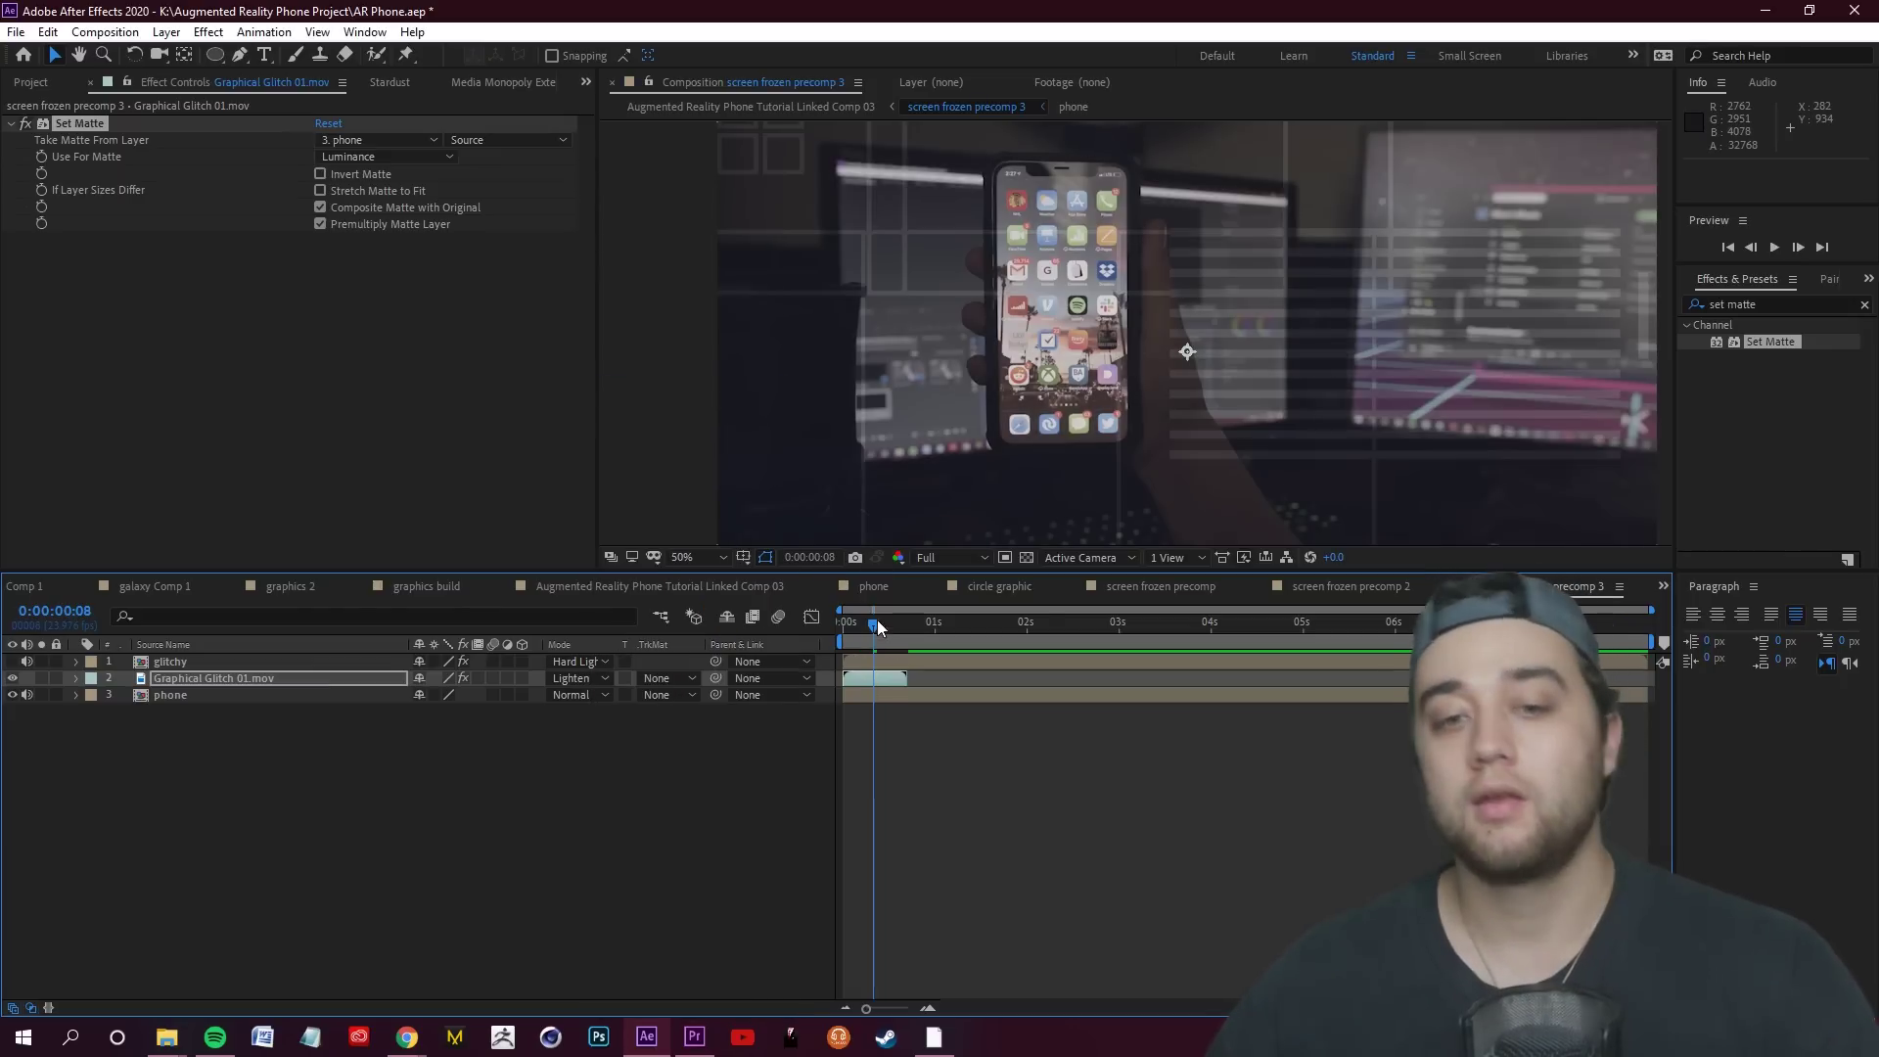
# Switch to Augmented Reality Phone Tutorial Linked Comp 03 and scrub to 0:00:00:15 to examine the screen graphics layer over the phone
pyautogui.click(699, 587)
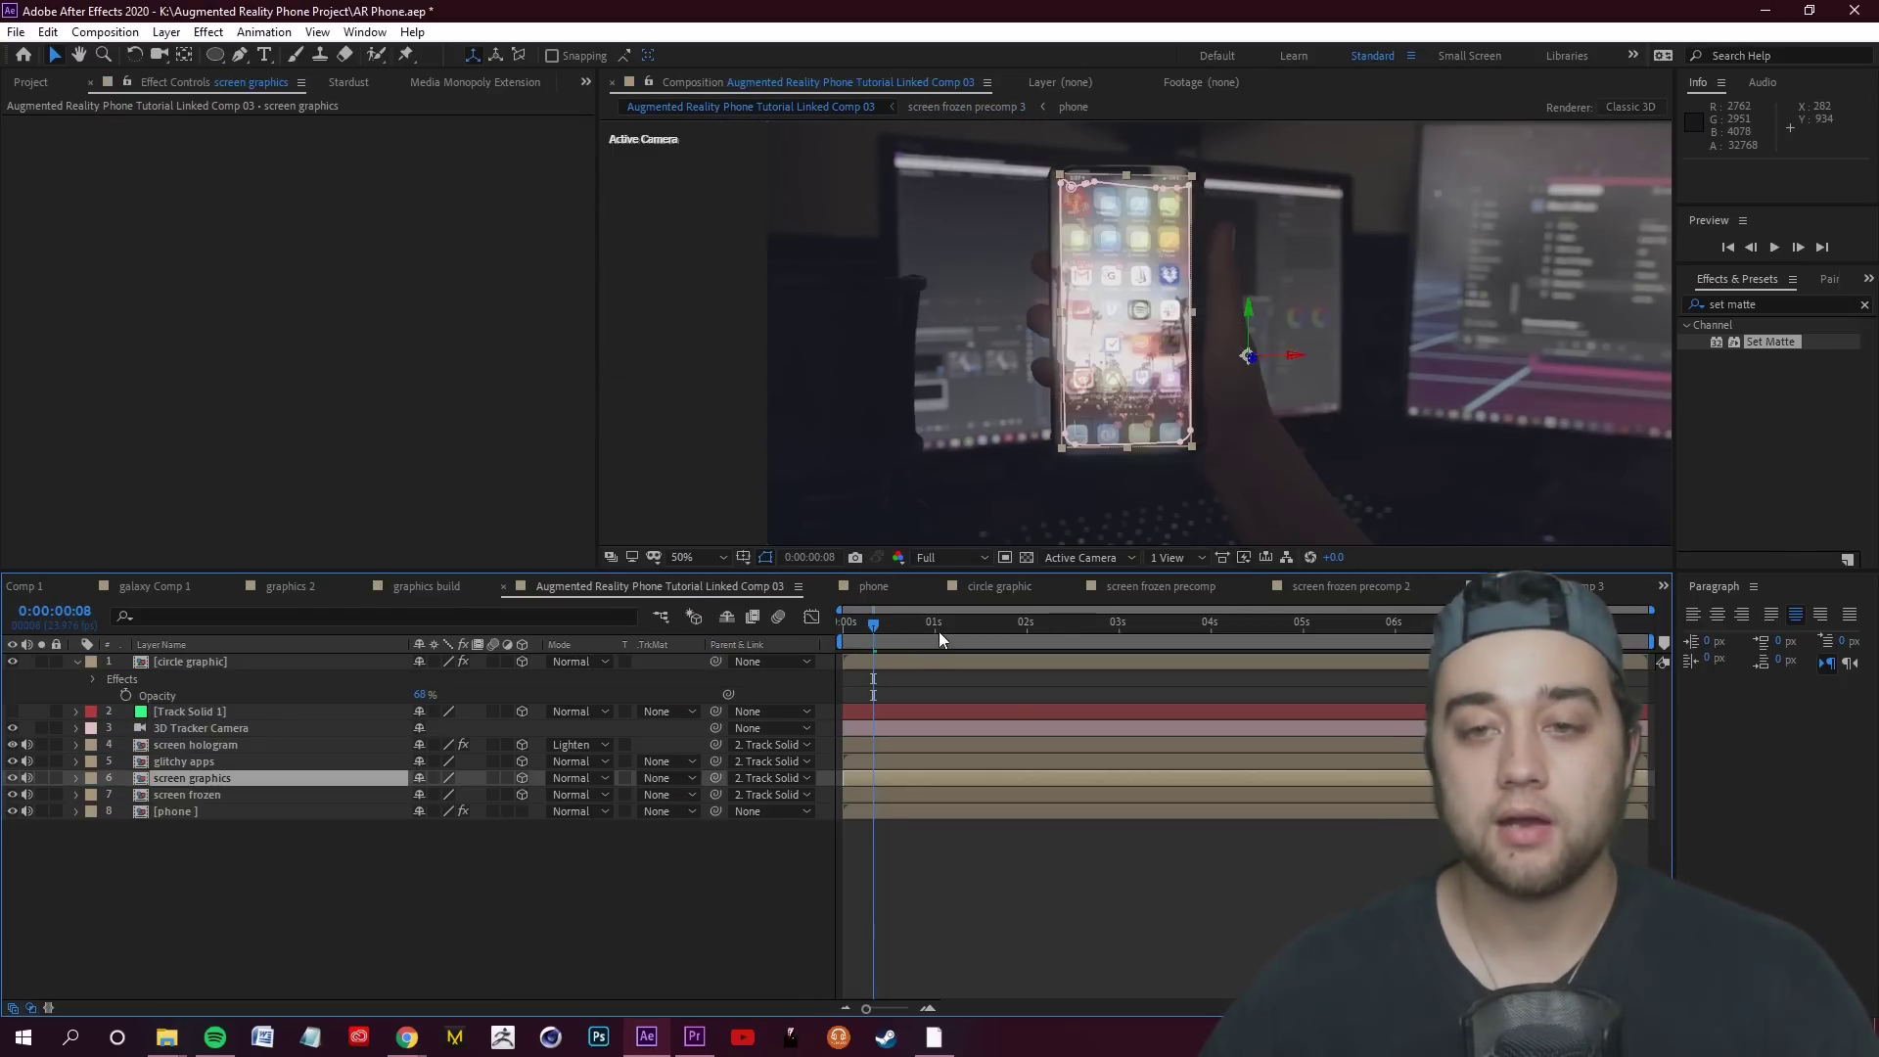
pyautogui.rightClick(230, 784)
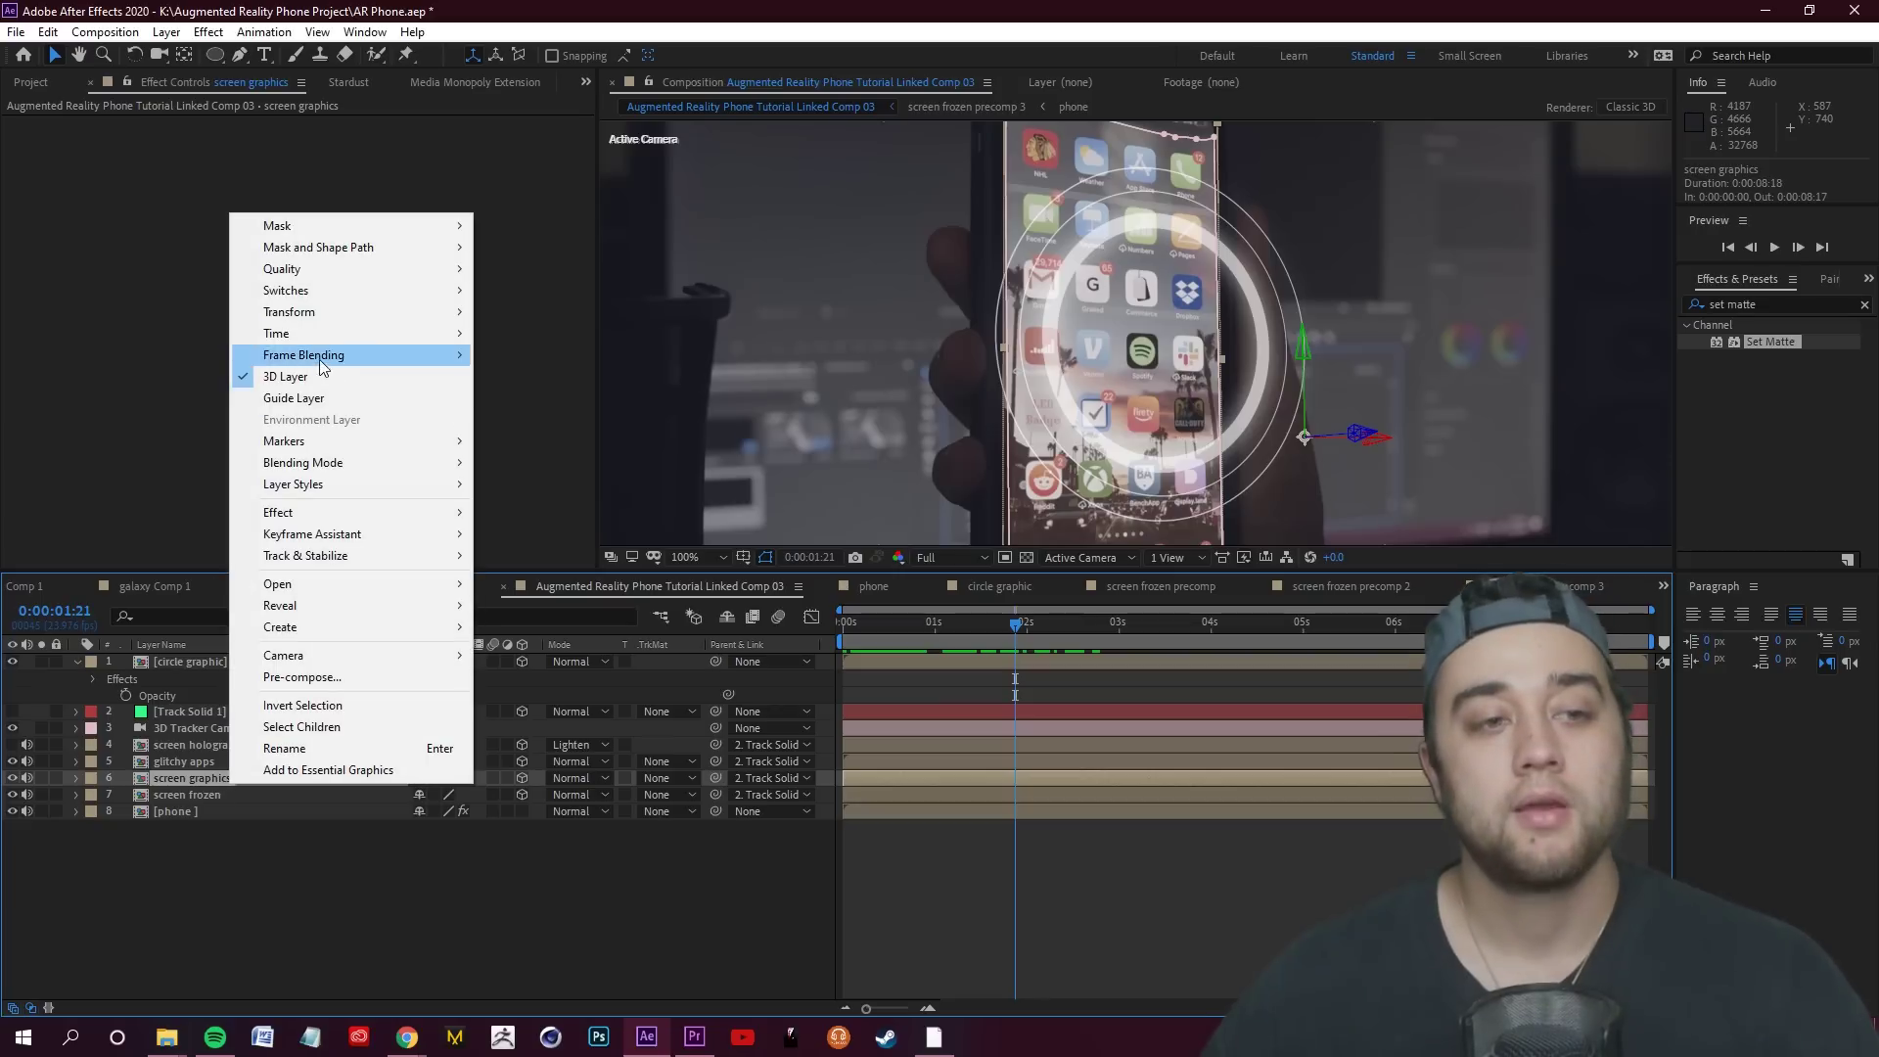
pyautogui.moveTo(303, 333)
pyautogui.click(552, 356)
pyautogui.moveTo(1016, 626); pyautogui.dragTo(900, 626)
pyautogui.press('h')
pyautogui.scroll(-1, 1012, 363)
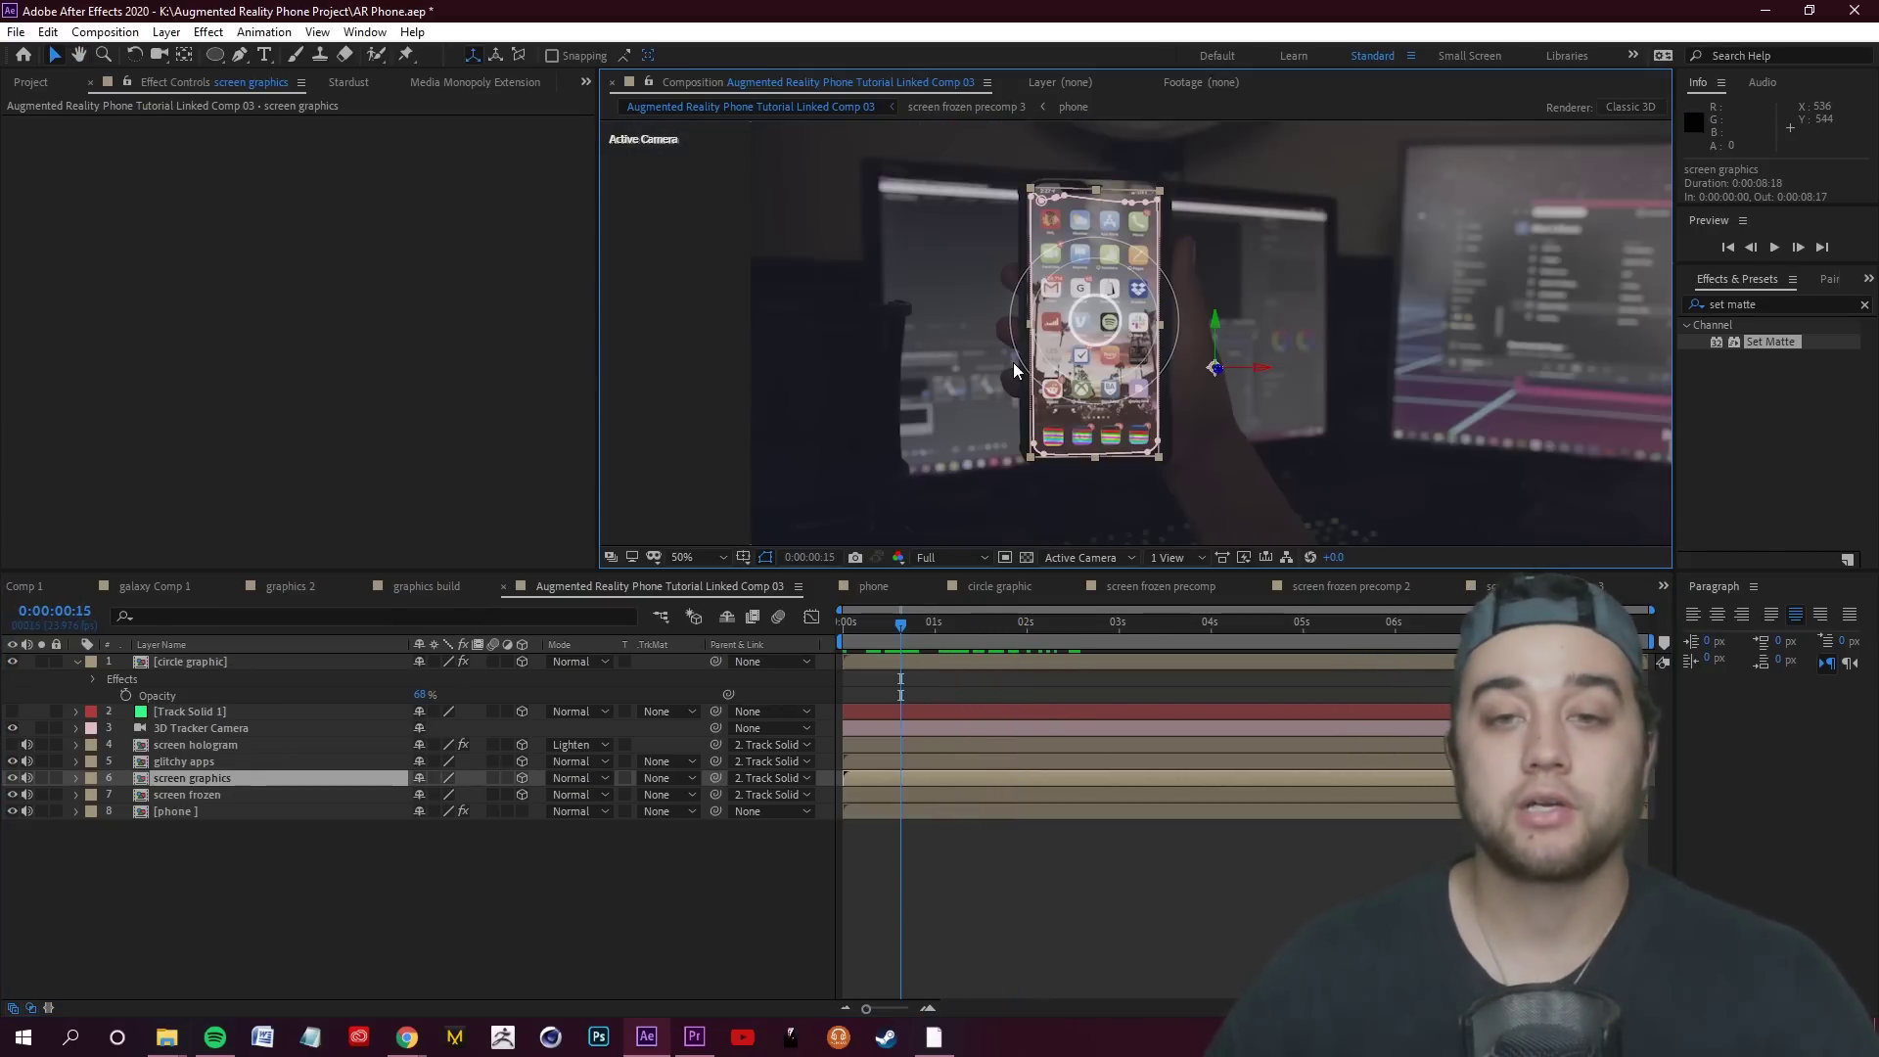
pyautogui.scroll(1, 1124, 301)
pyautogui.scroll(-4, 1053, 361)
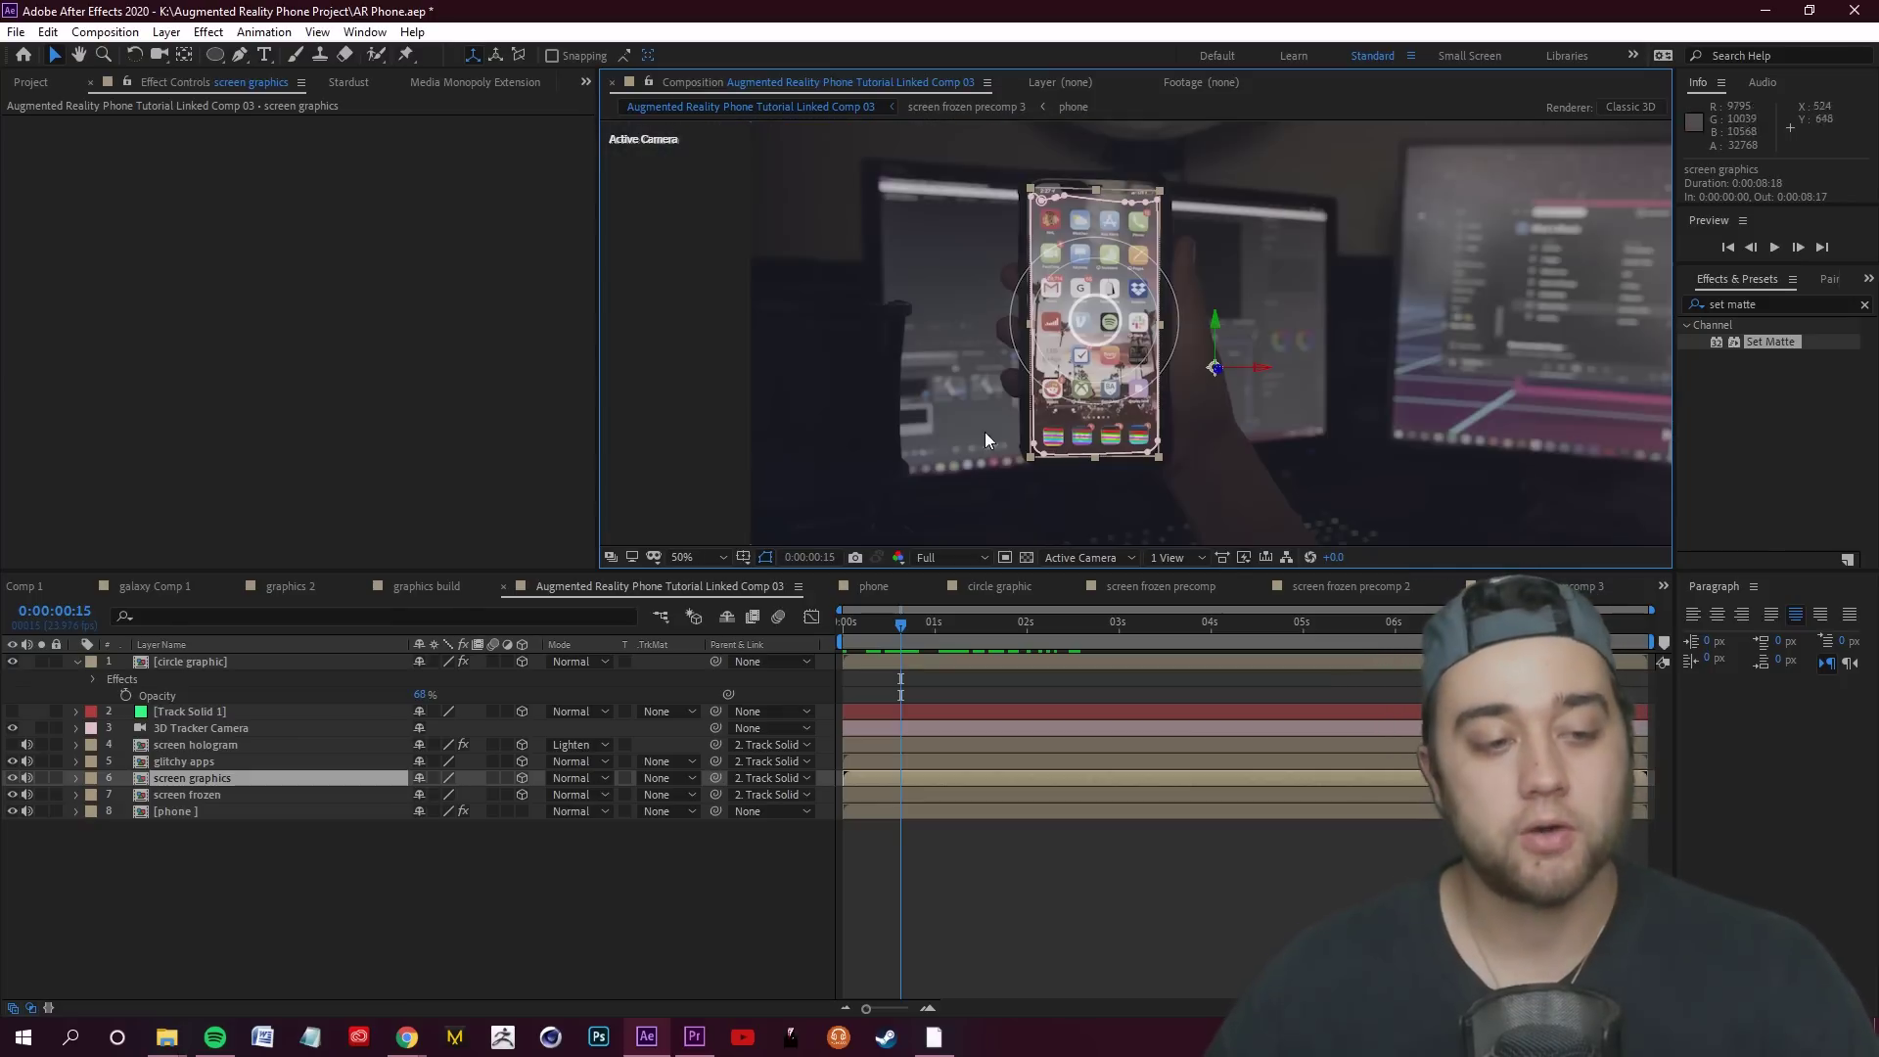
# Hide the glitchy apps layer and play back the composition to check the glitch graphics on the phone screen
pyautogui.click(12, 761)
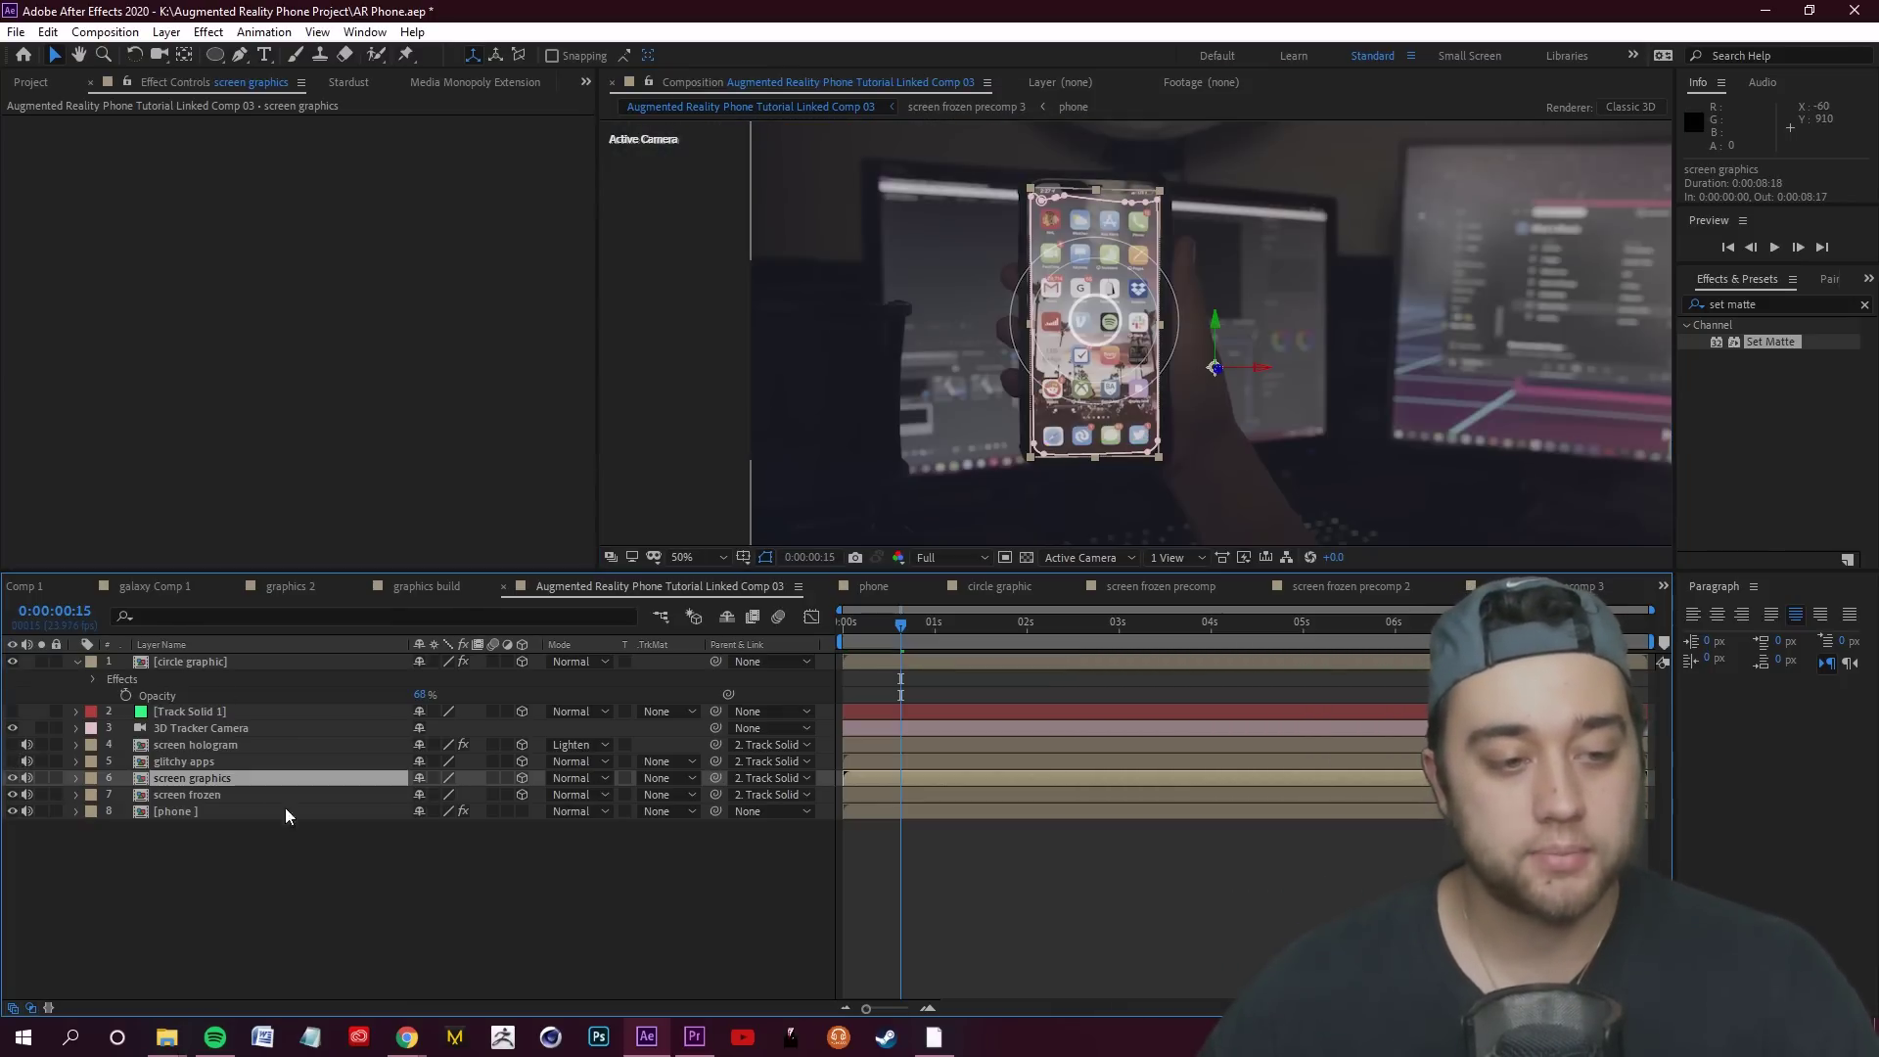
pyautogui.press('space')
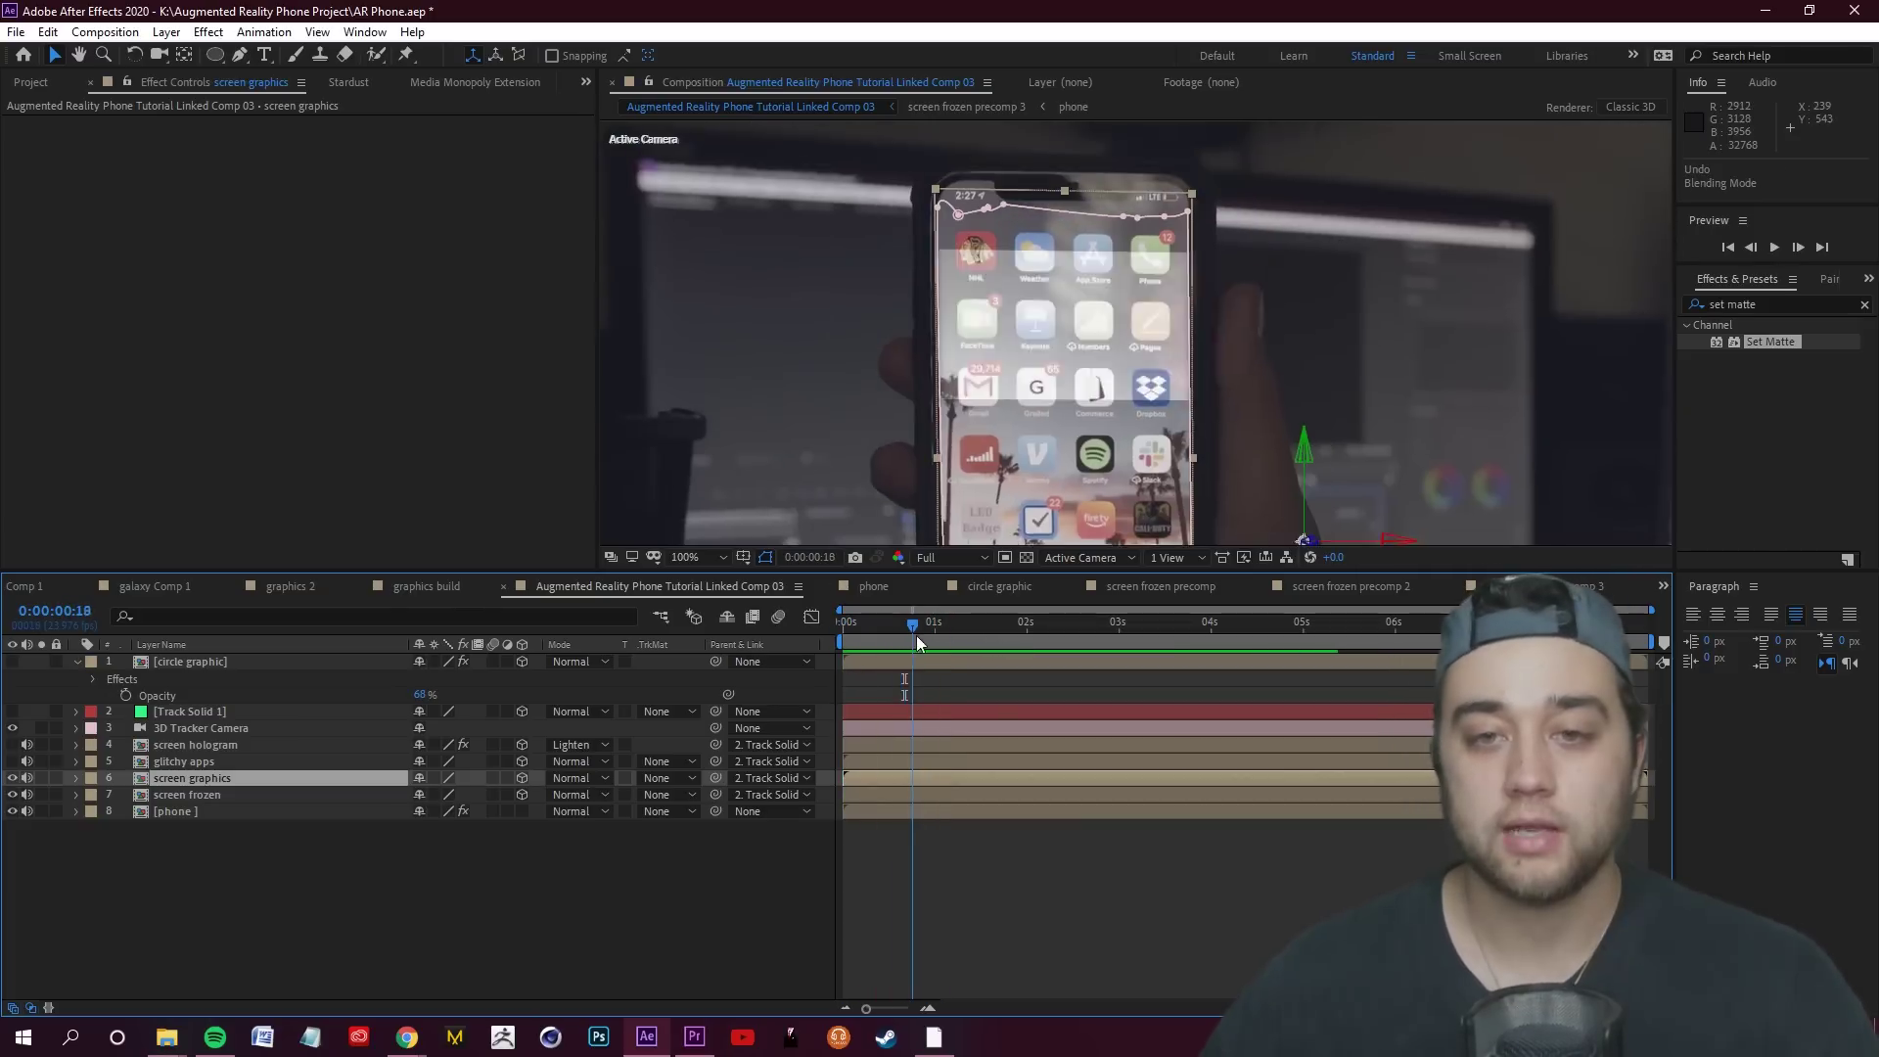
pyautogui.press('space')
pyautogui.moveTo(916, 622); pyautogui.dragTo(847, 644)
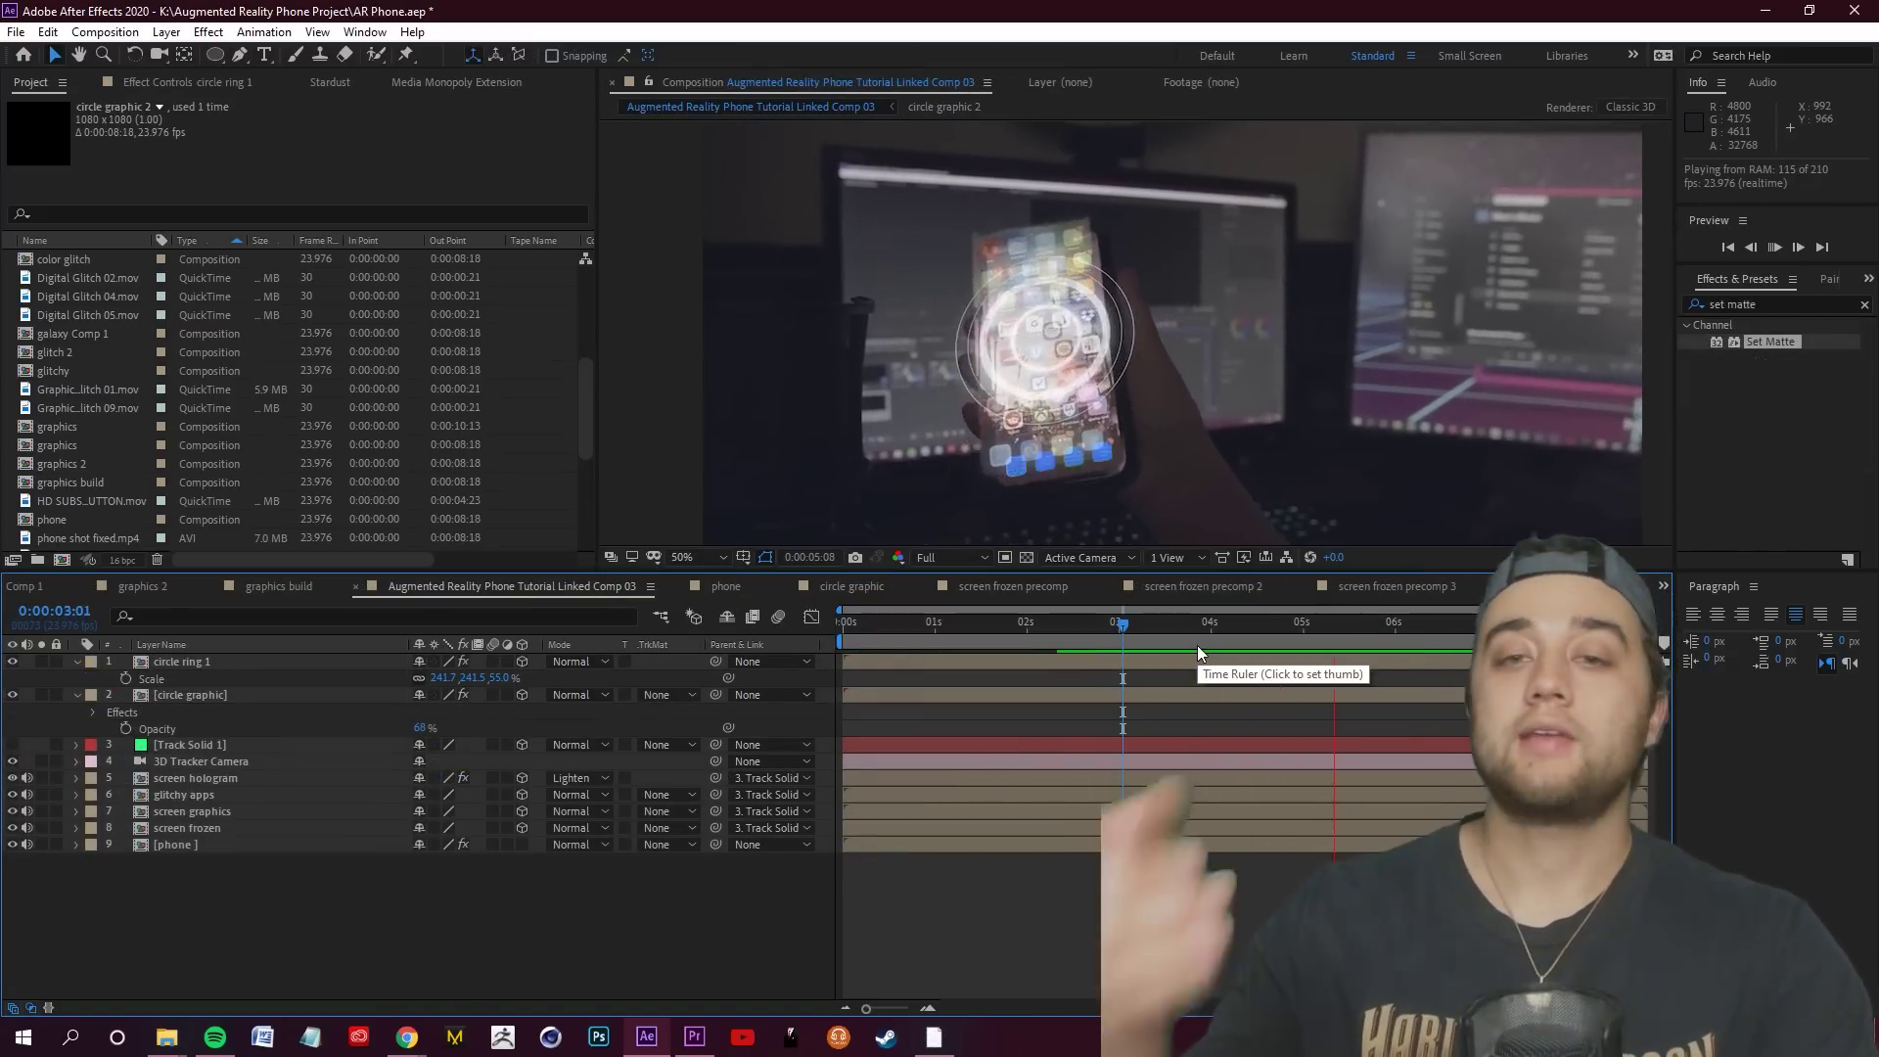
pyautogui.press('space')
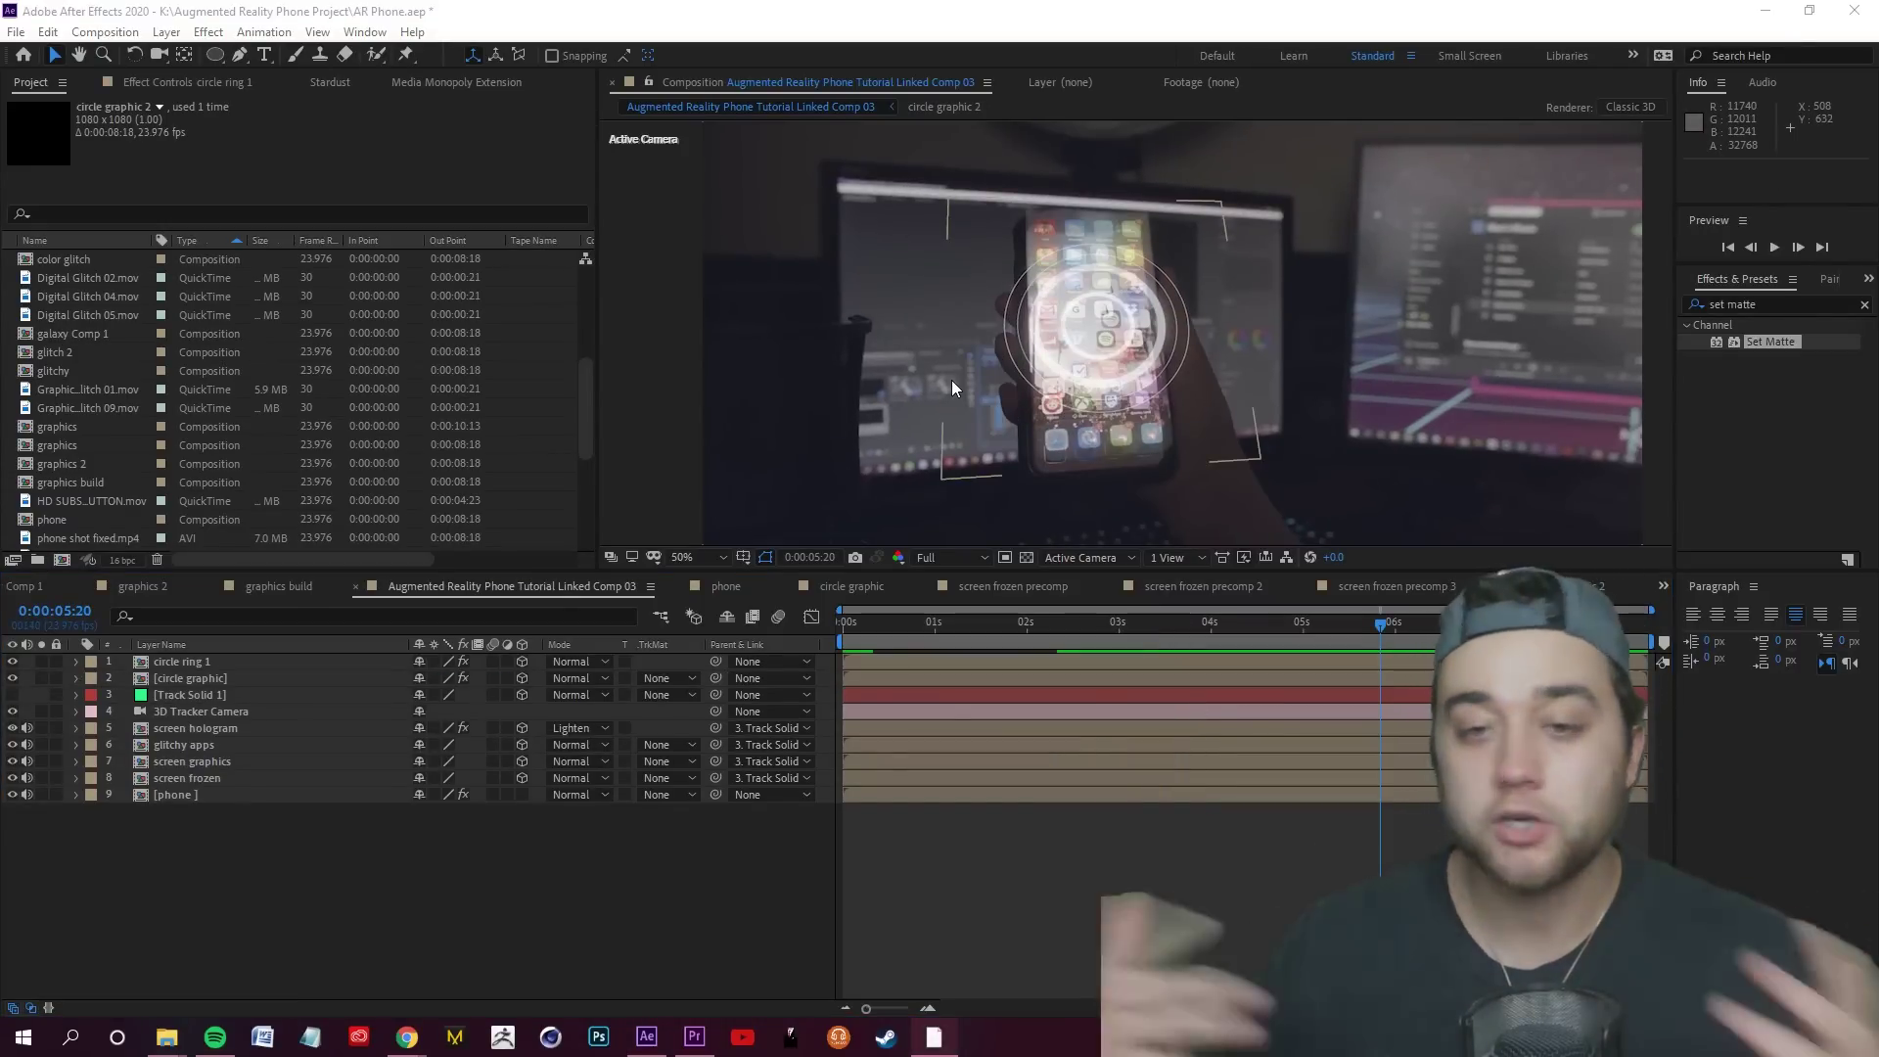
# Hide the circle ring 1, circle graphic, screen hologram, glitchy apps and screen graphics layers
pyautogui.click(12, 661)
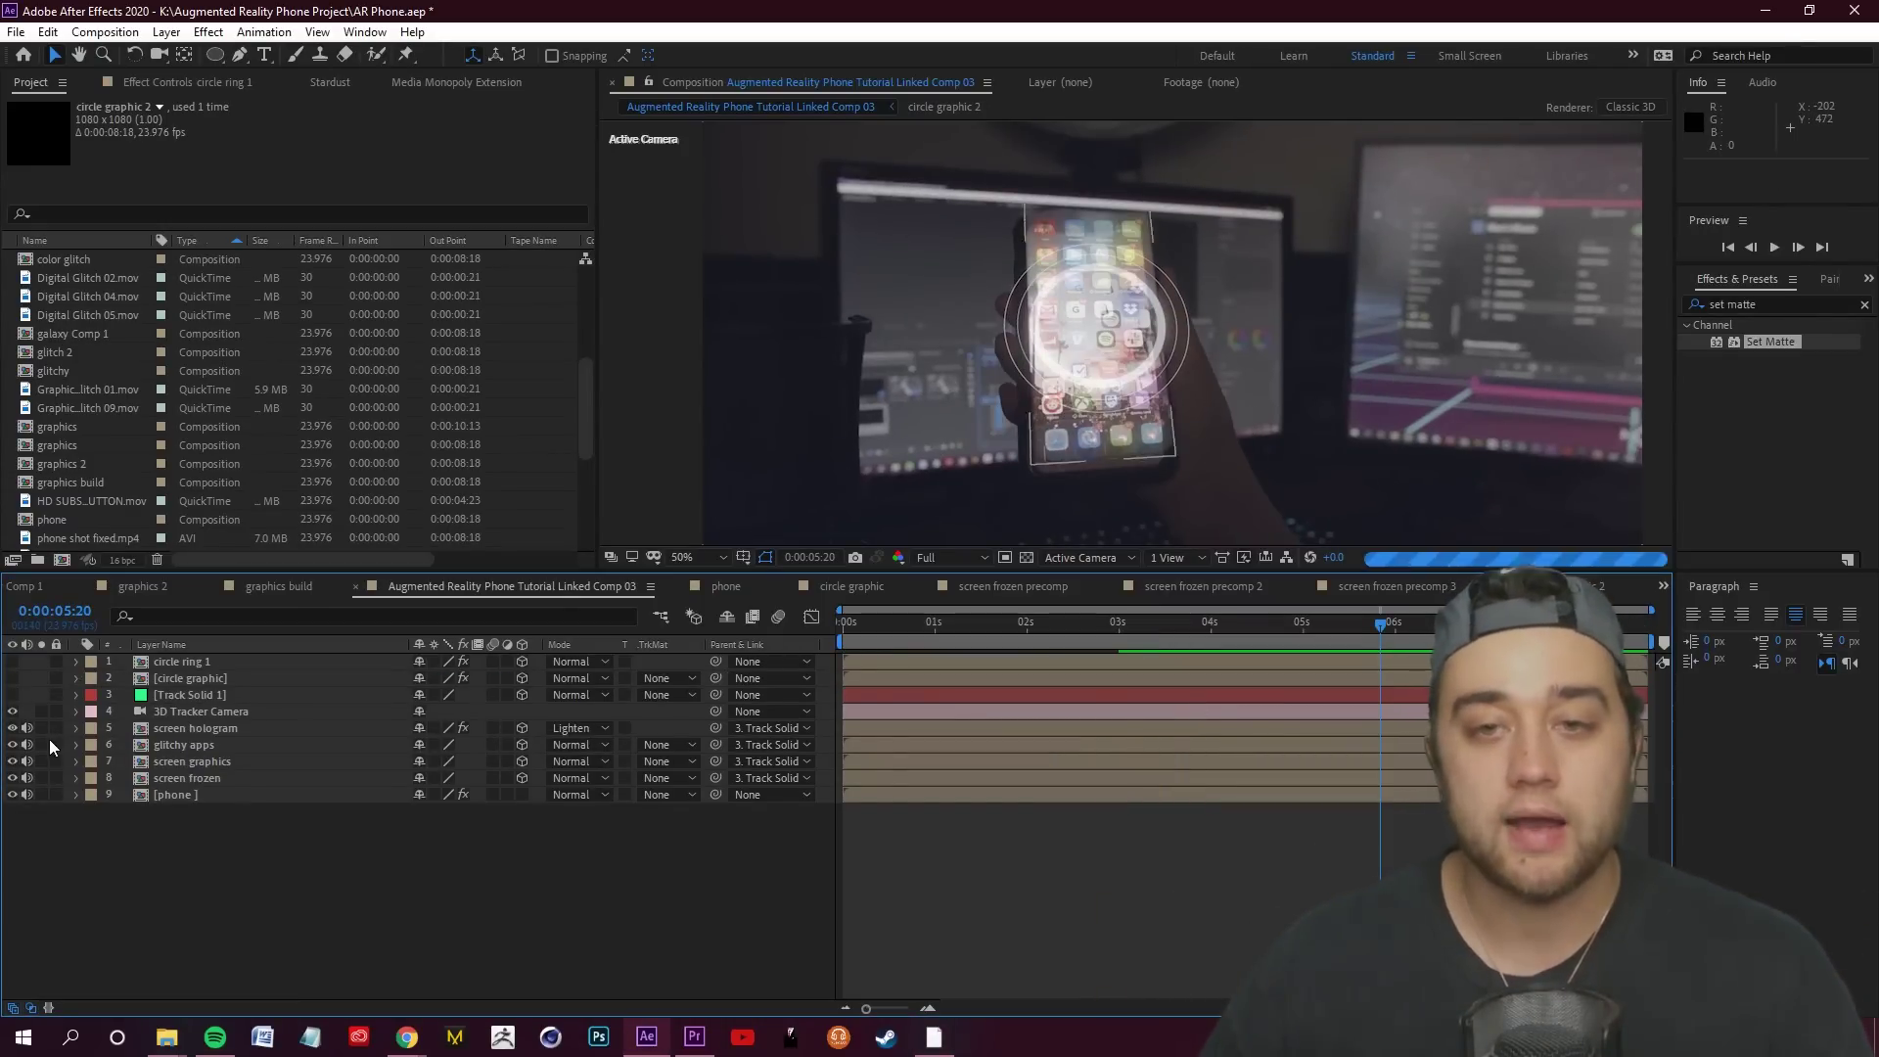
pyautogui.click(11, 678)
pyautogui.click(12, 728)
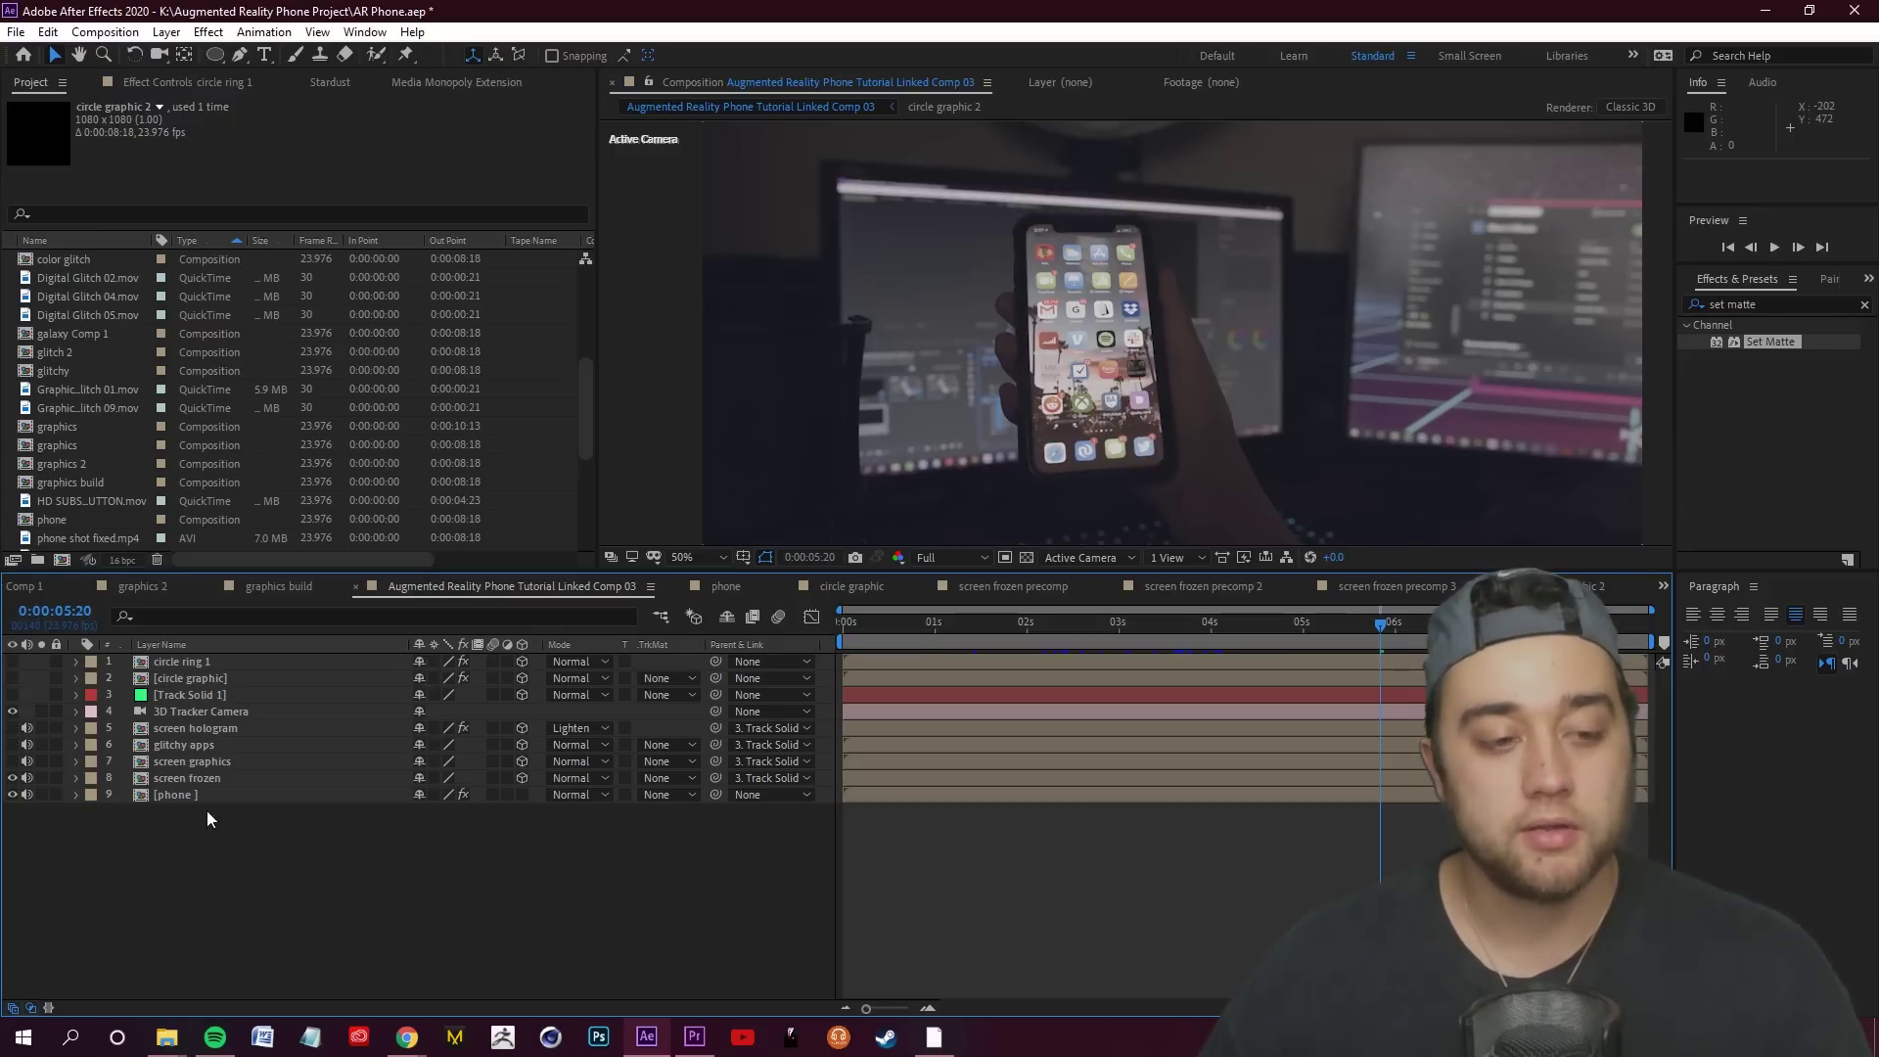
# Split the screen frozen and phone layers together at 0:00:05:20
pyautogui.click(182, 779)
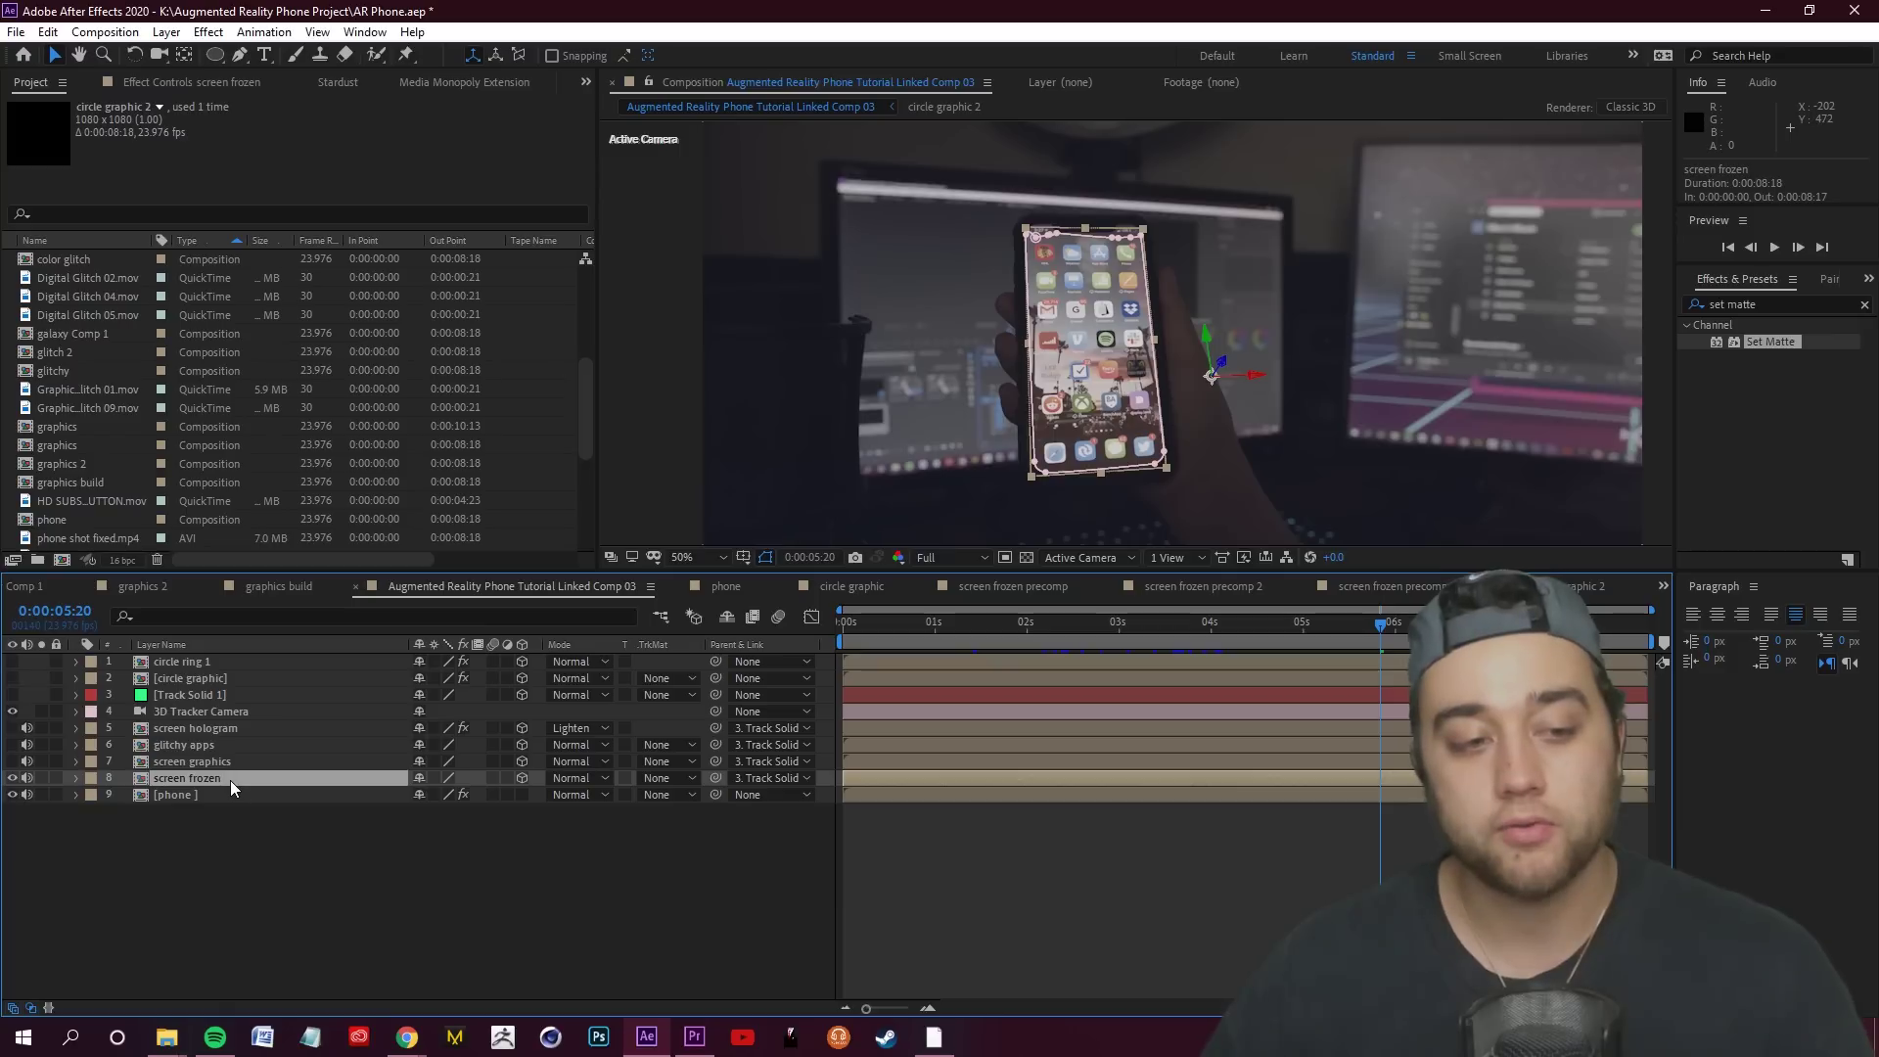
pyautogui.click(226, 710)
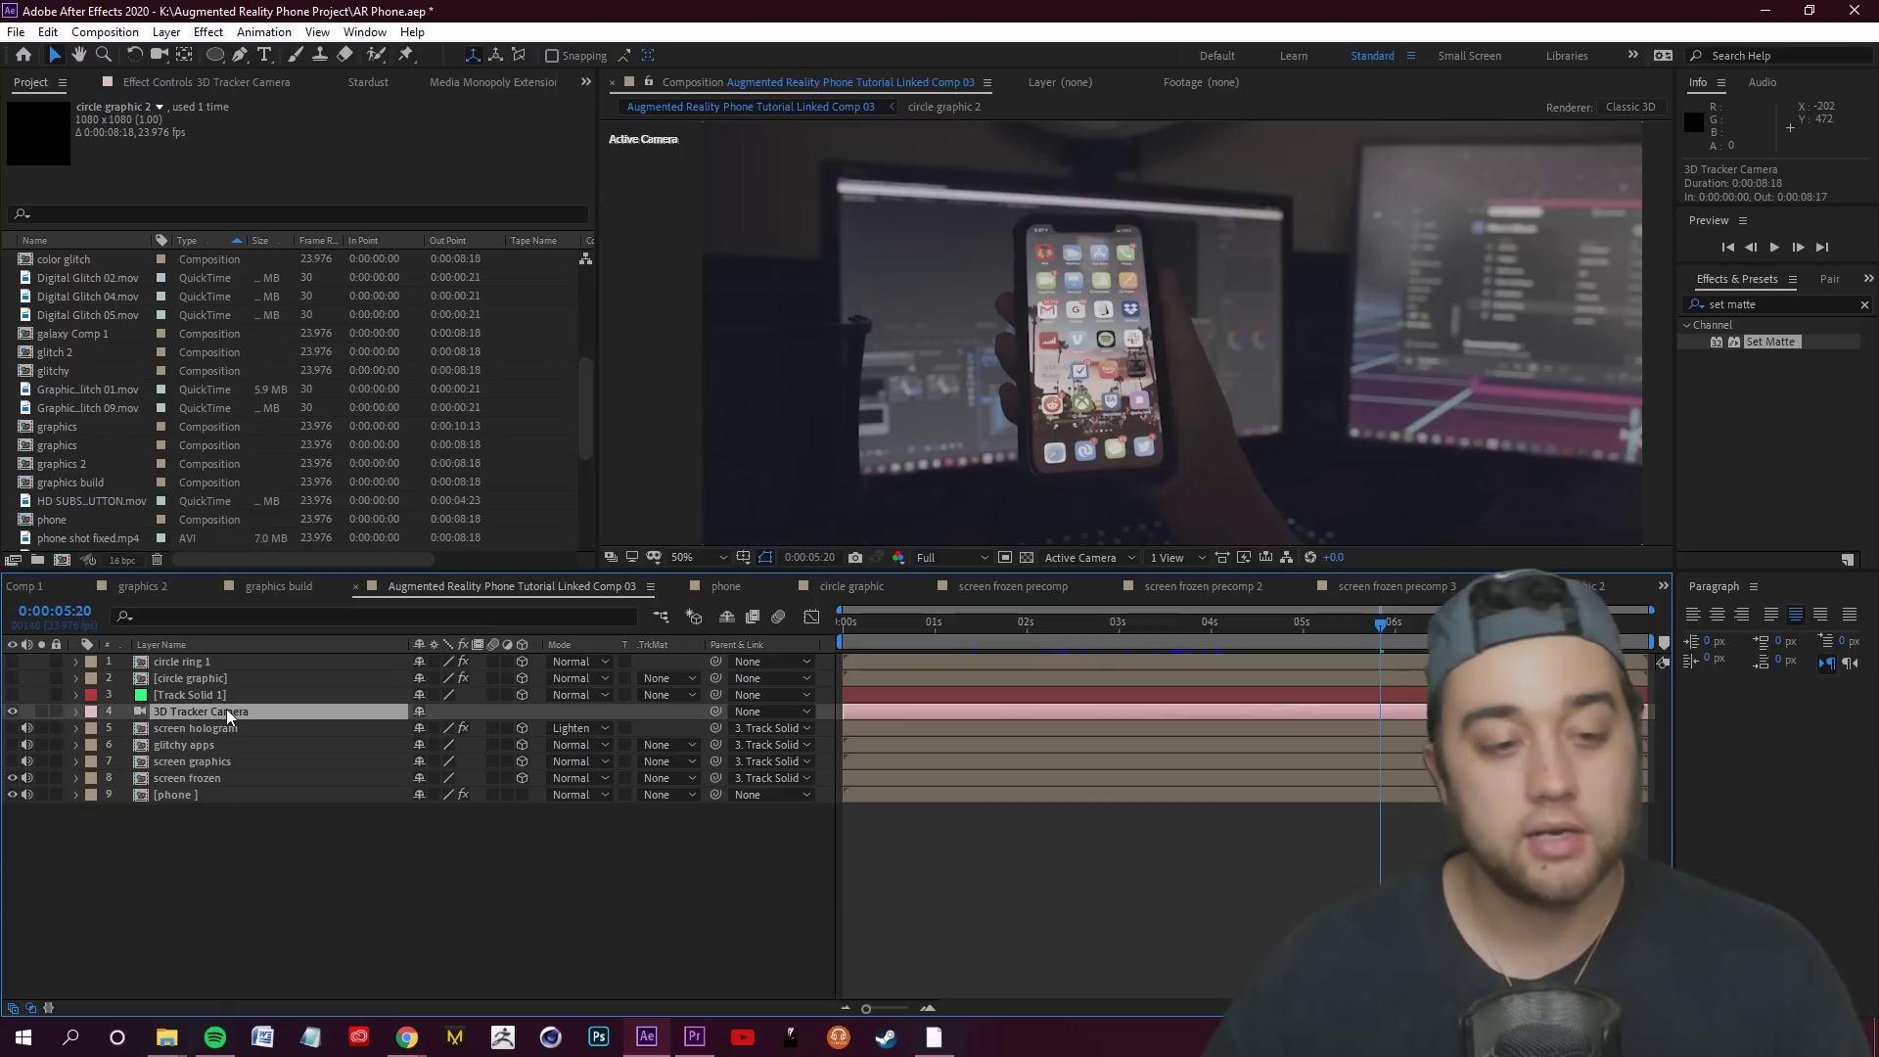
pyautogui.click(231, 781)
pyautogui.moveTo(1380, 624); pyautogui.dragTo(1377, 626)
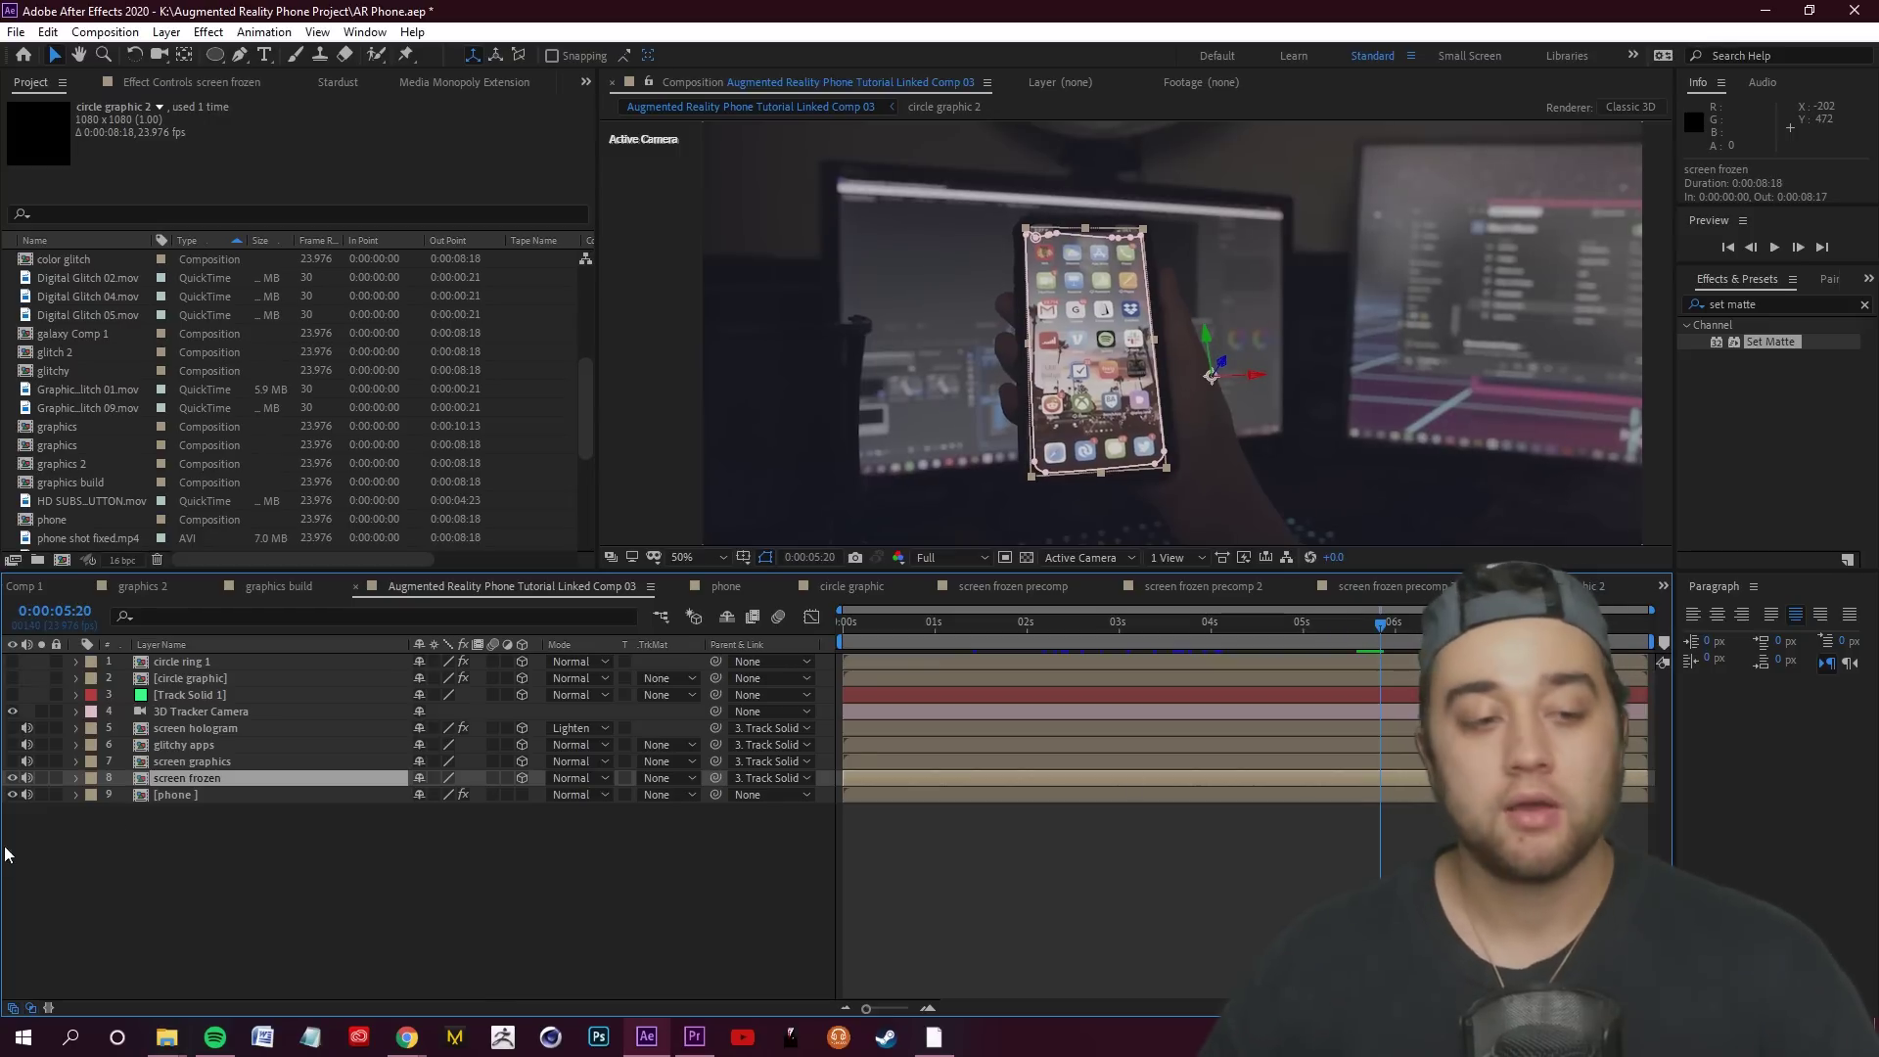
pyautogui.keyDown('shift'); pyautogui.click(226, 796); pyautogui.keyUp('shift')
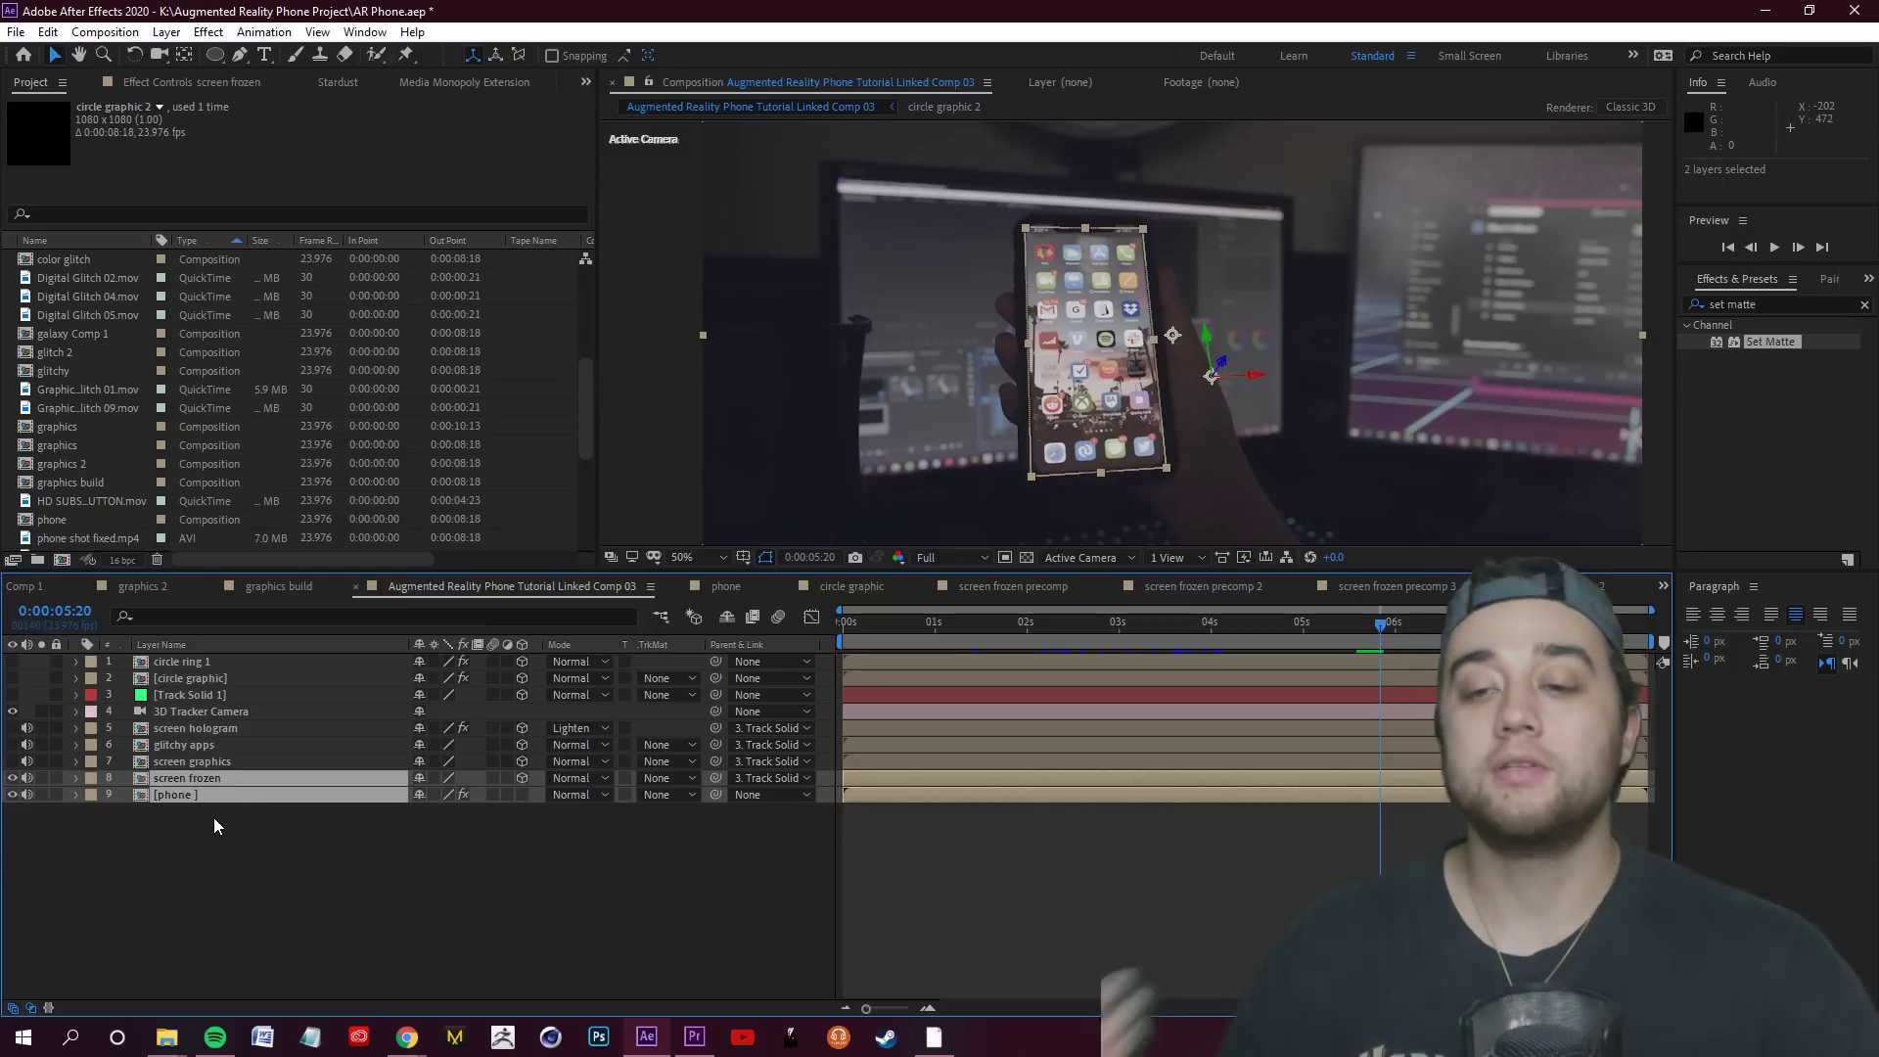
pyautogui.hotkey('ctrl', 'shift', 'd')
# Rename the second part of the split screen frozen layer as depth illusion
pyautogui.rightClick(235, 778)
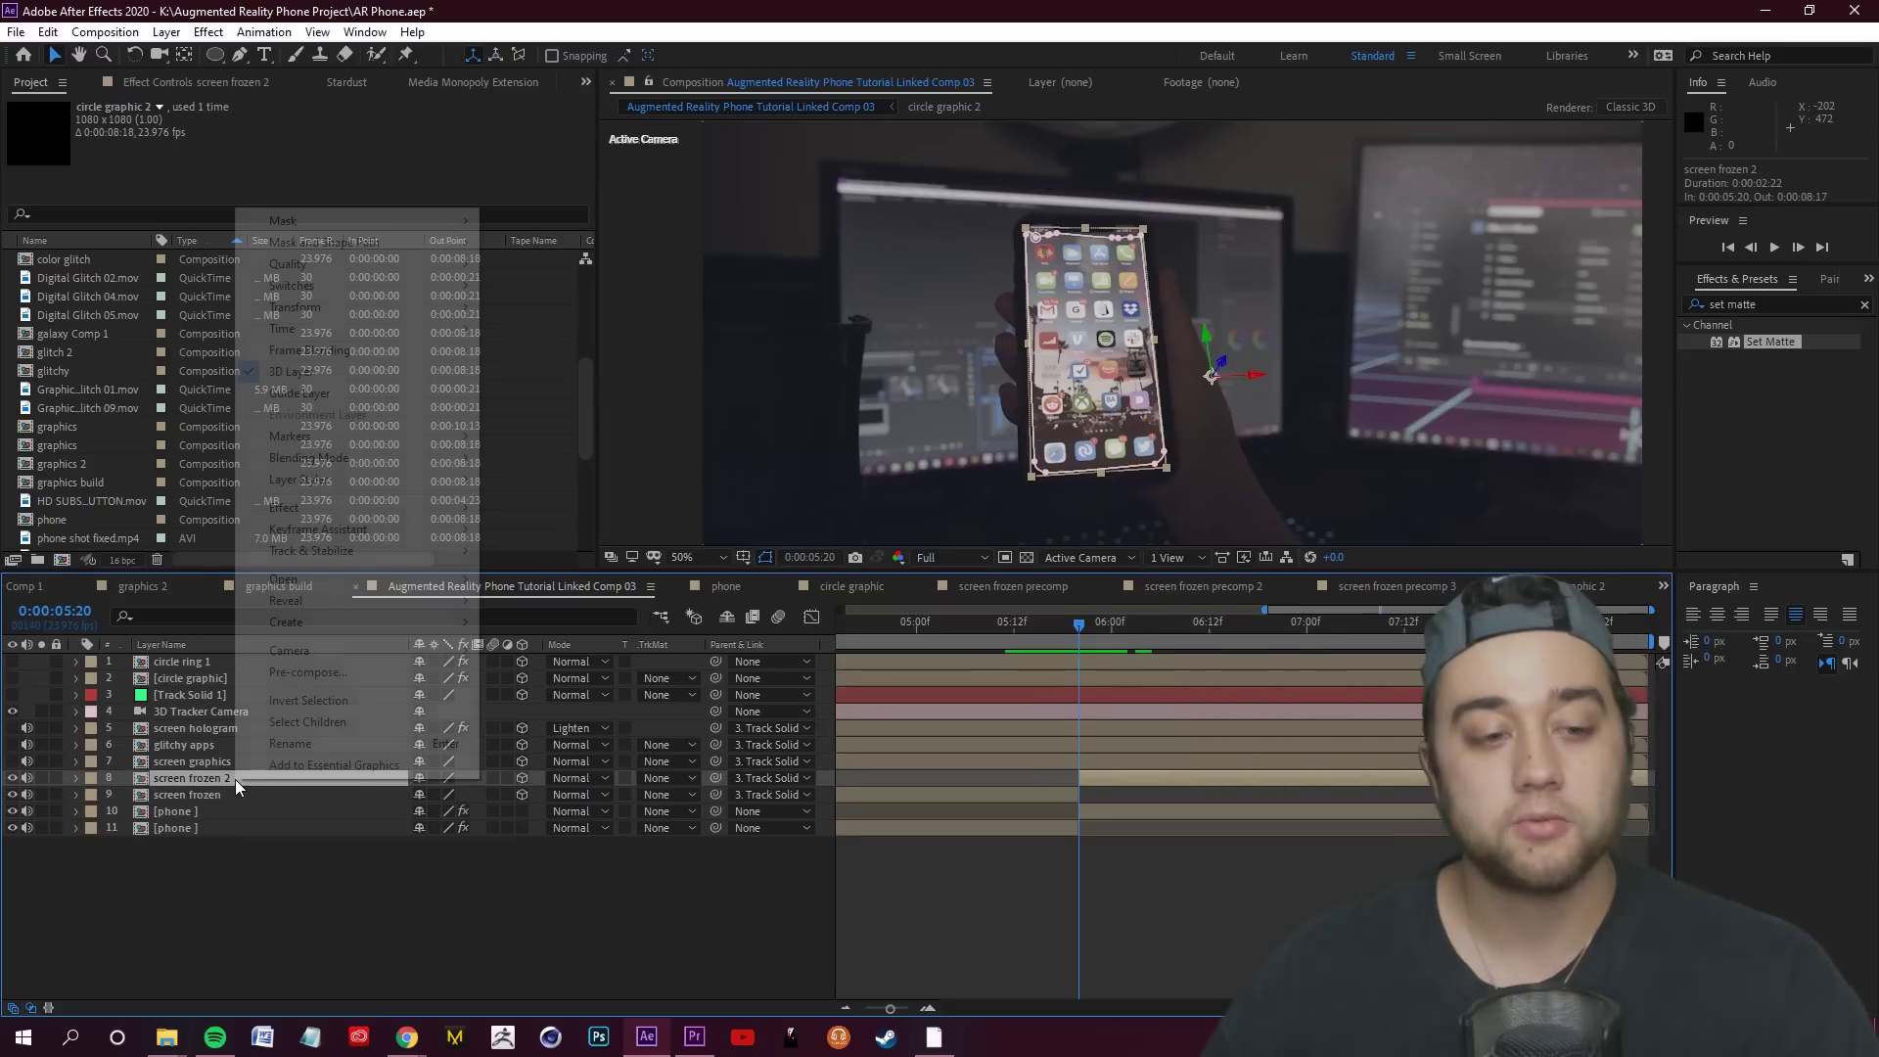
pyautogui.click(290, 744)
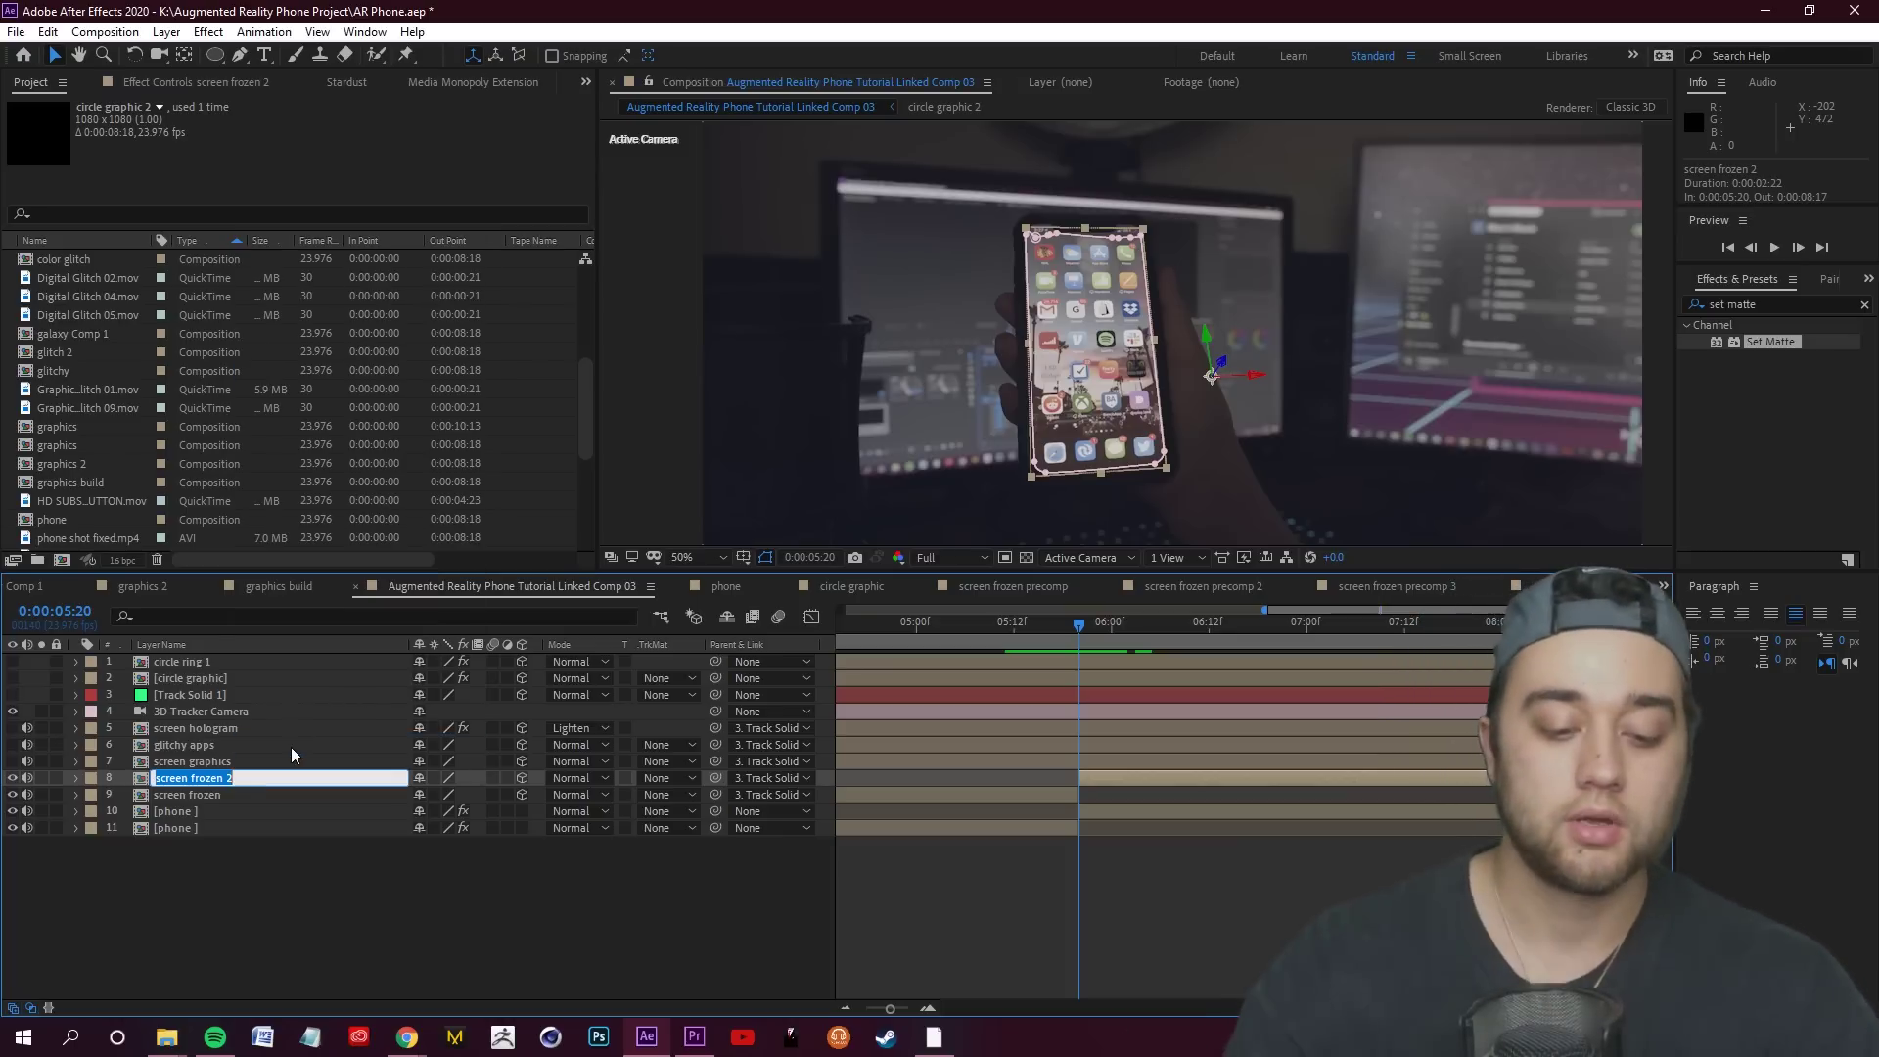
pyautogui.write('depth illusion')
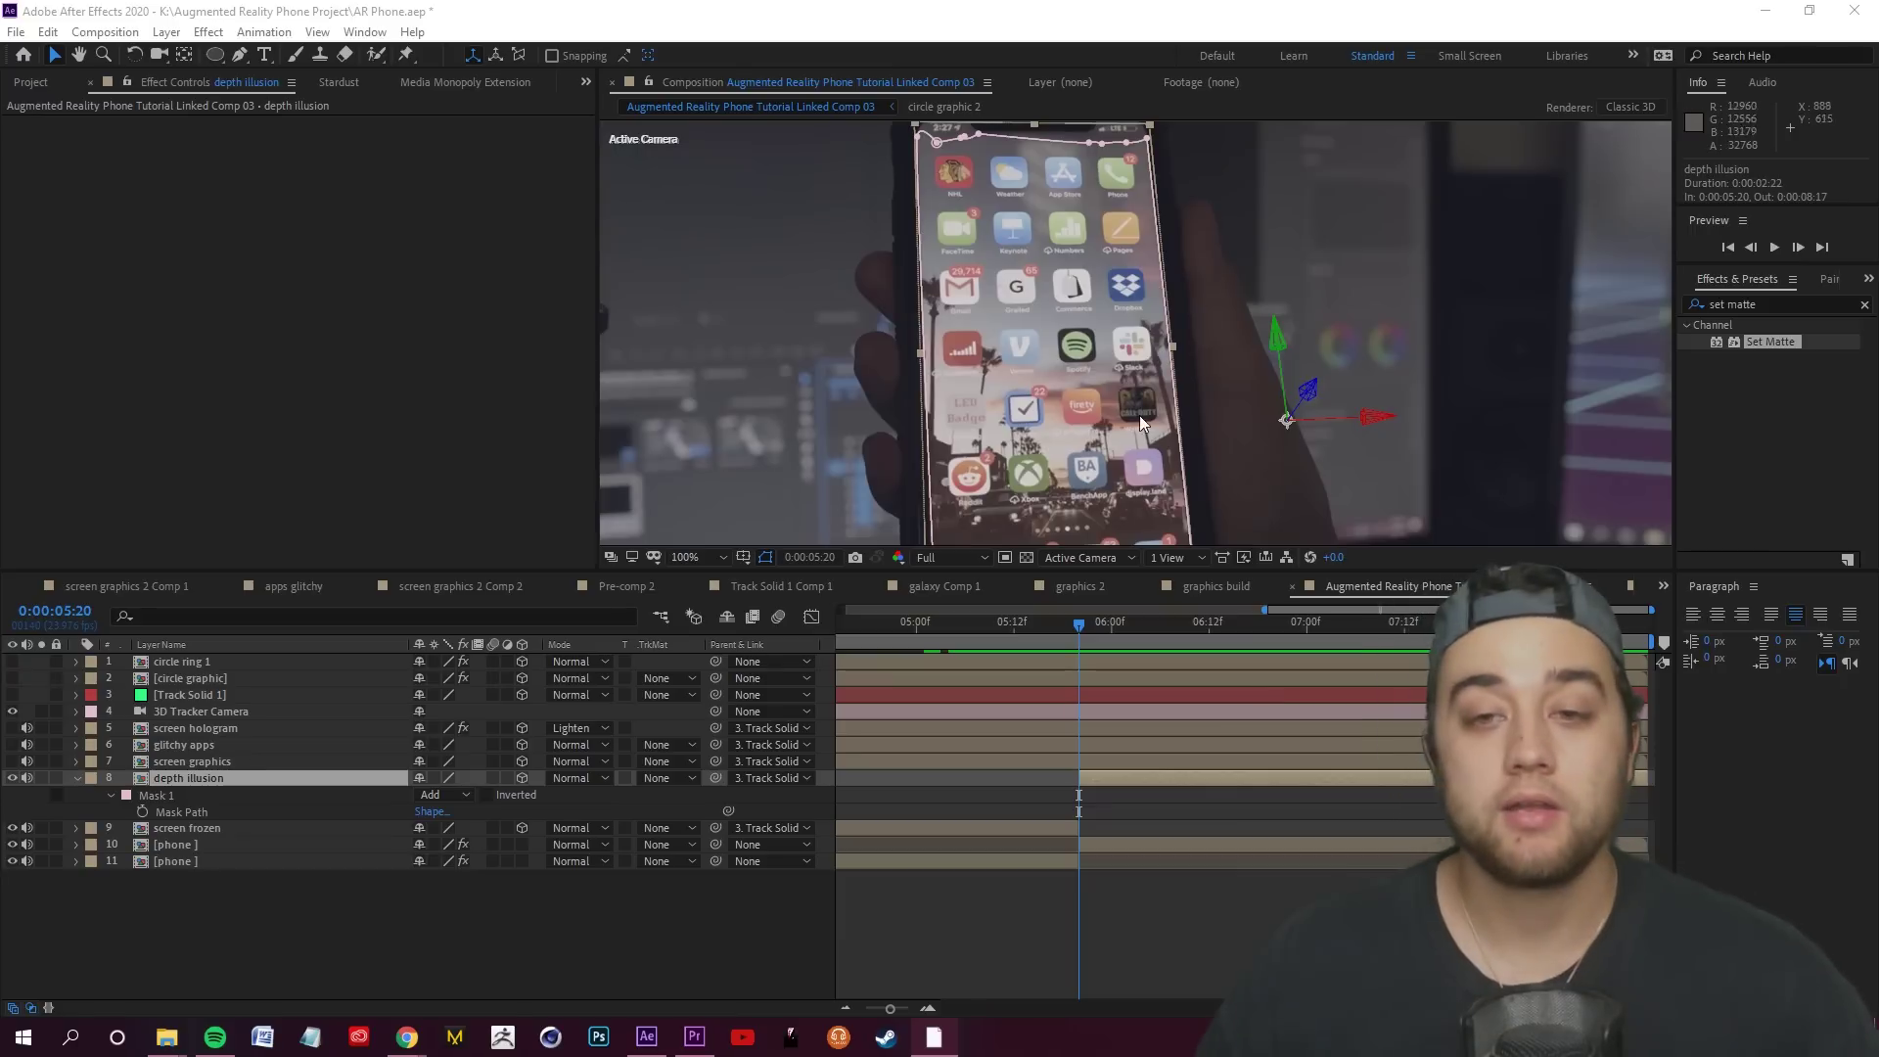
# Apply the Fill effect to the depth illusion layer and play back the result
pyautogui.scroll(-2, 1139, 415)
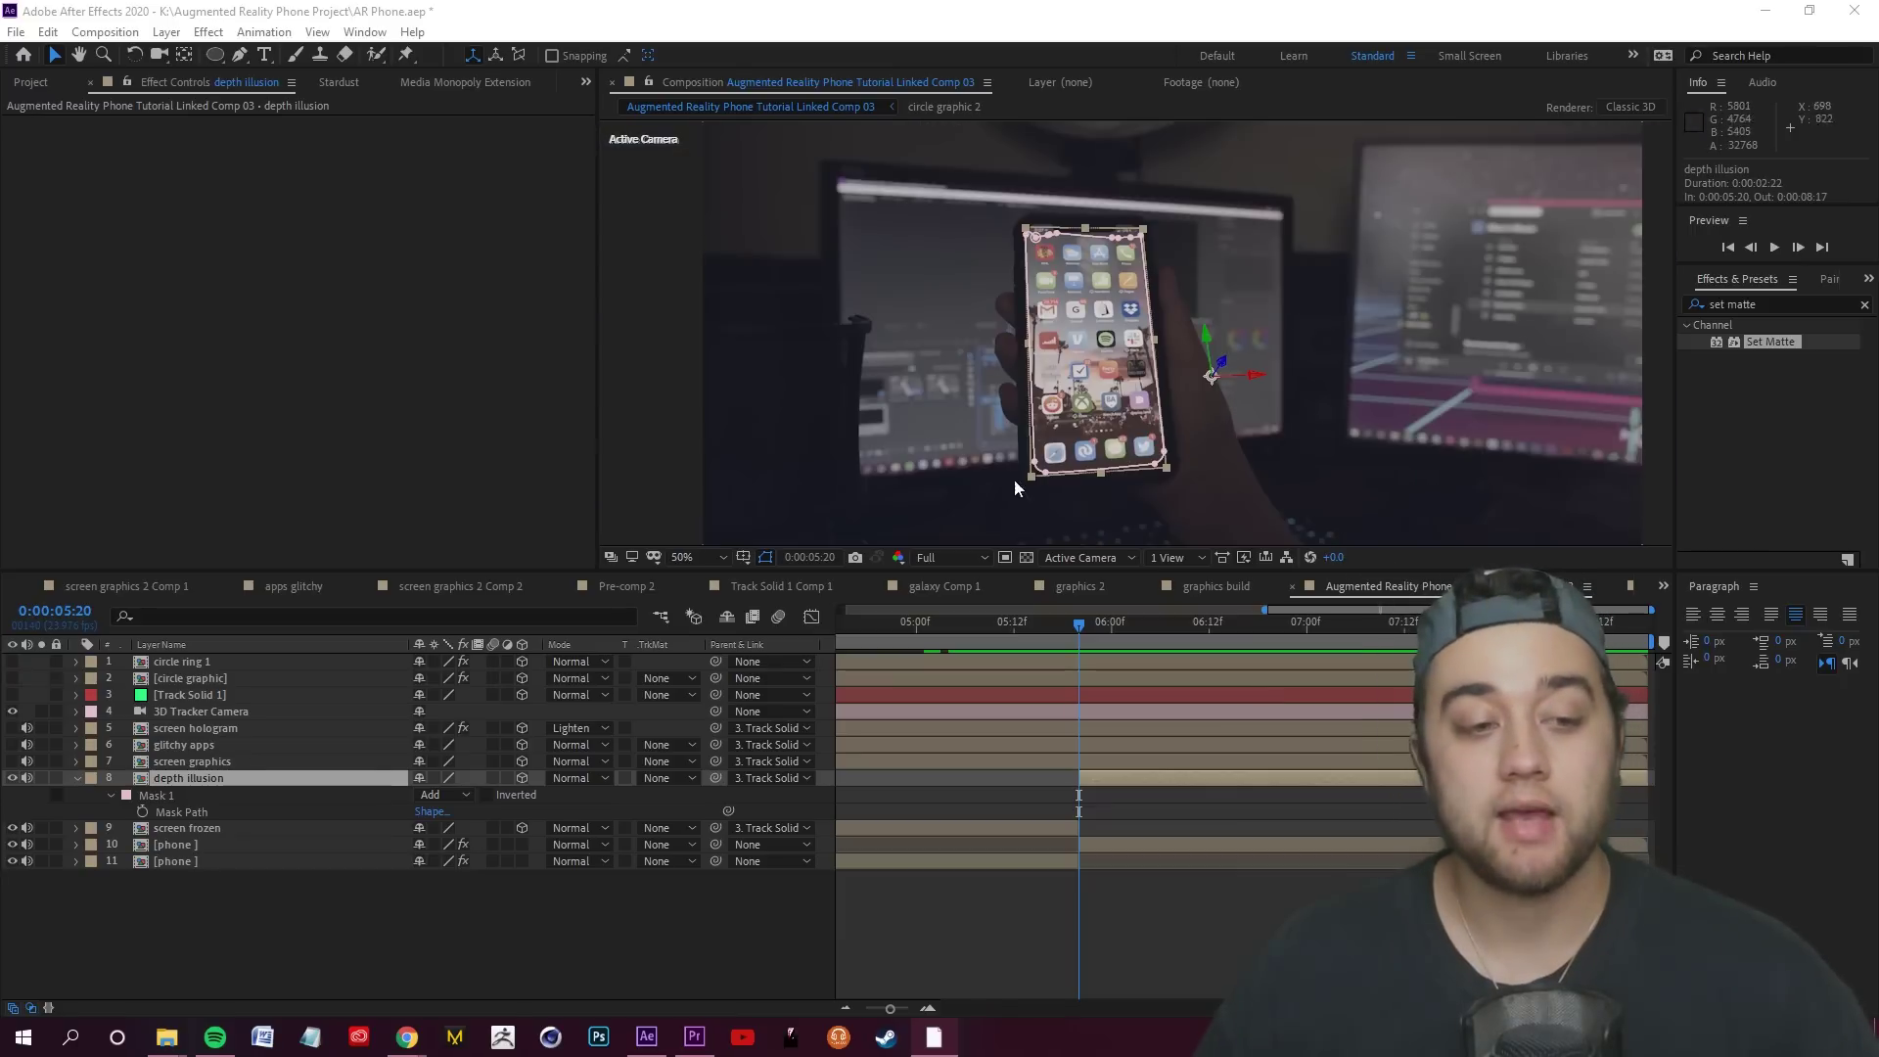
pyautogui.click(246, 778)
pyautogui.click(1777, 421)
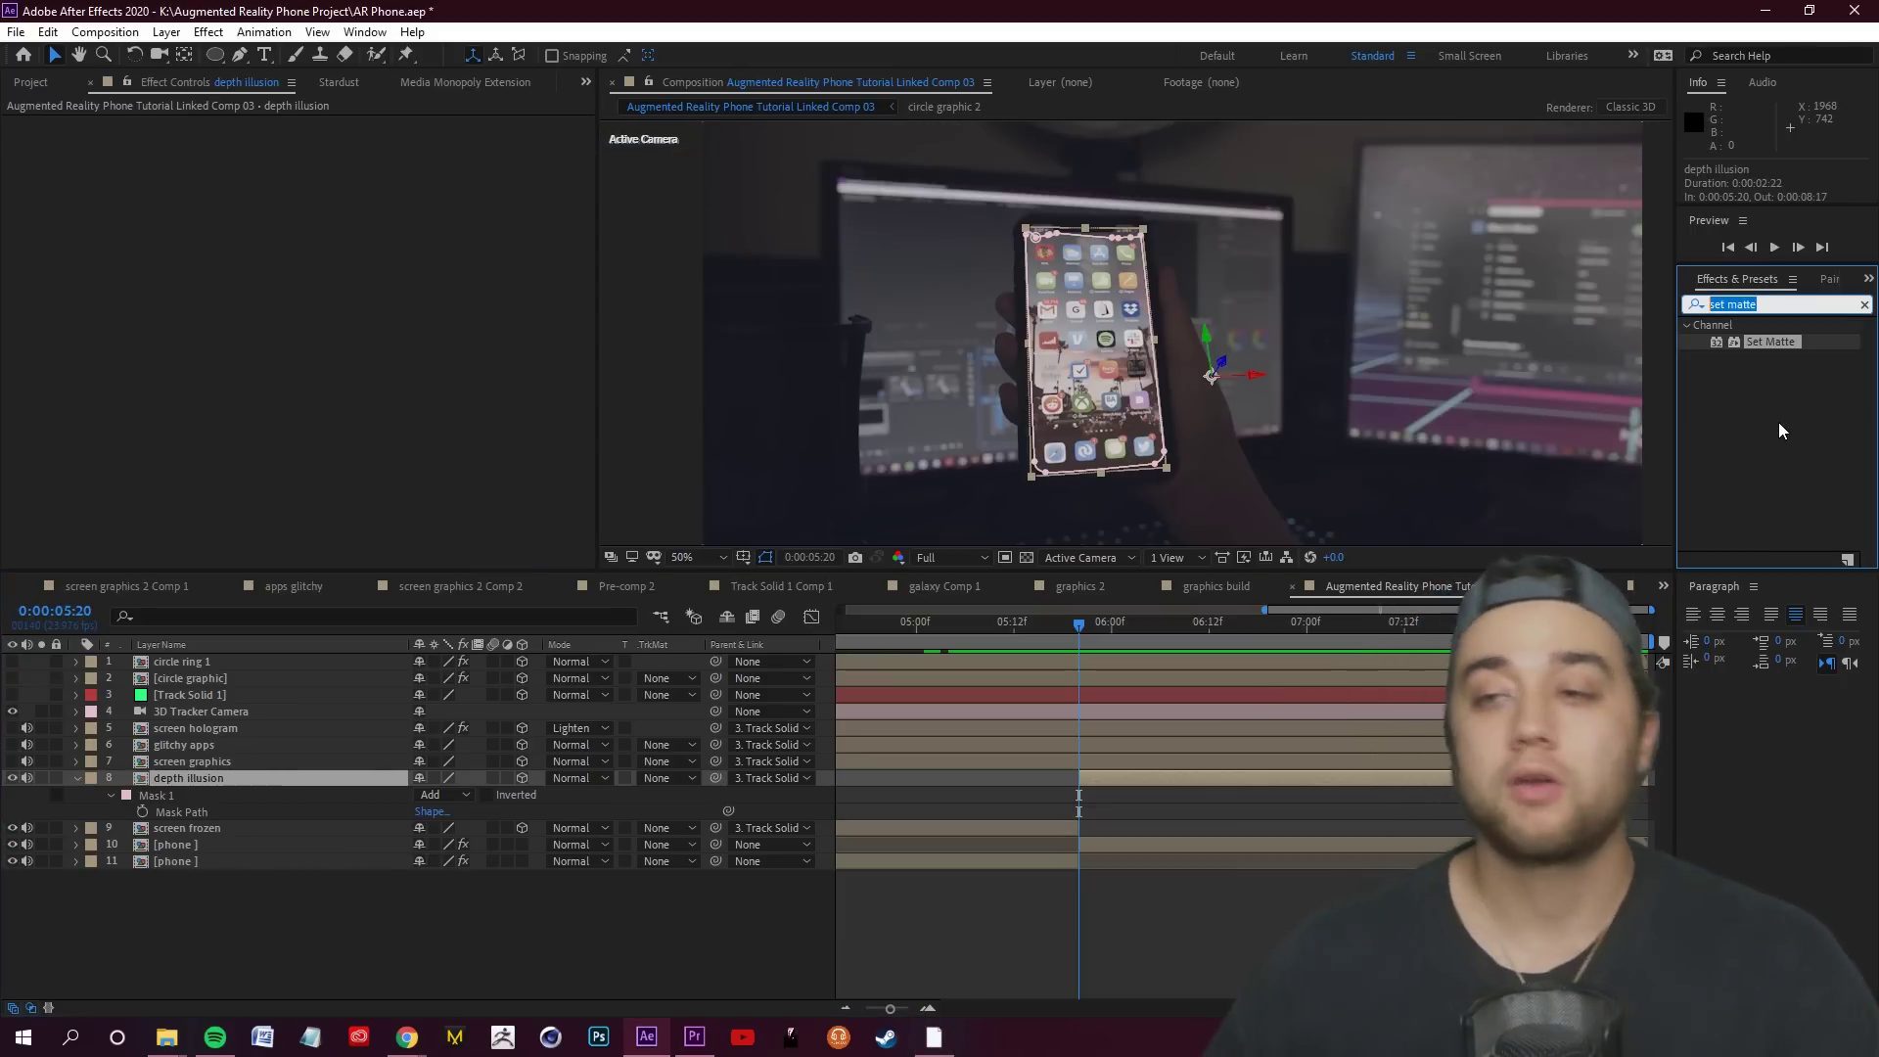
pyautogui.write('fill')
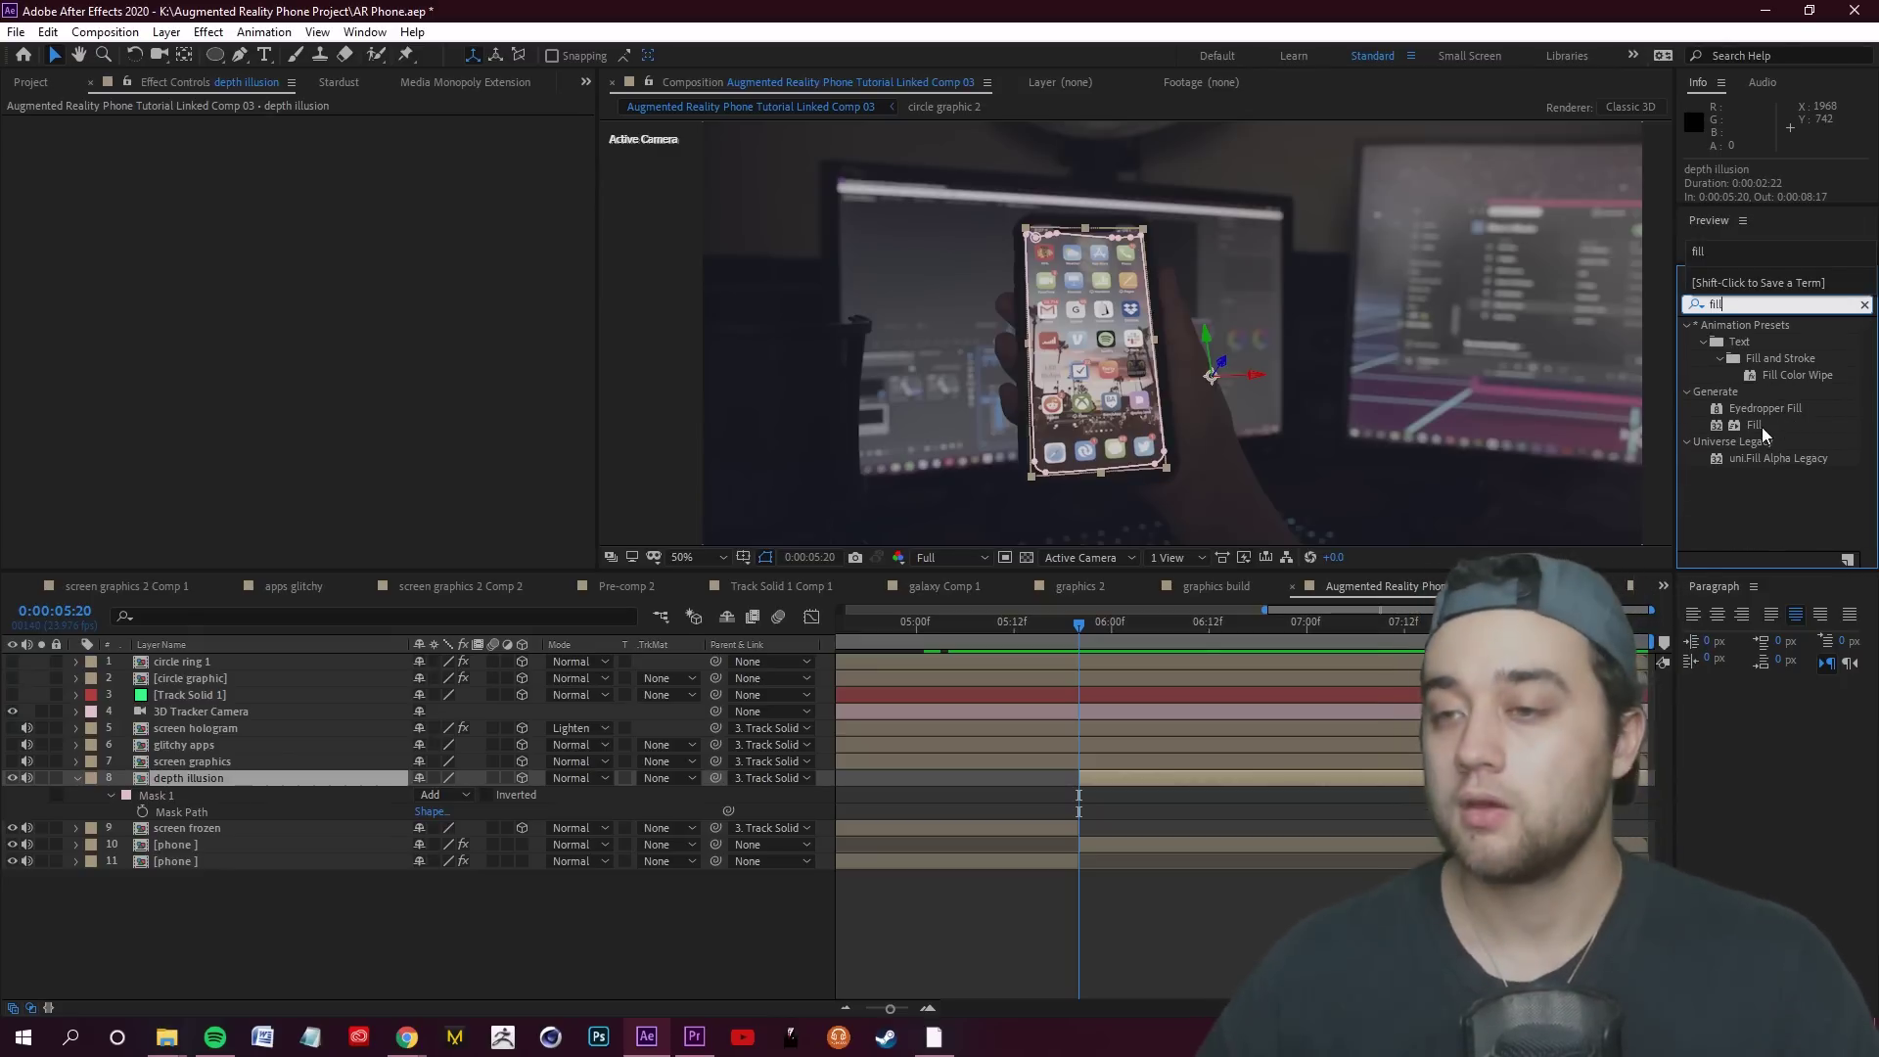
pyautogui.moveTo(1761, 426); pyautogui.dragTo(1110, 781)
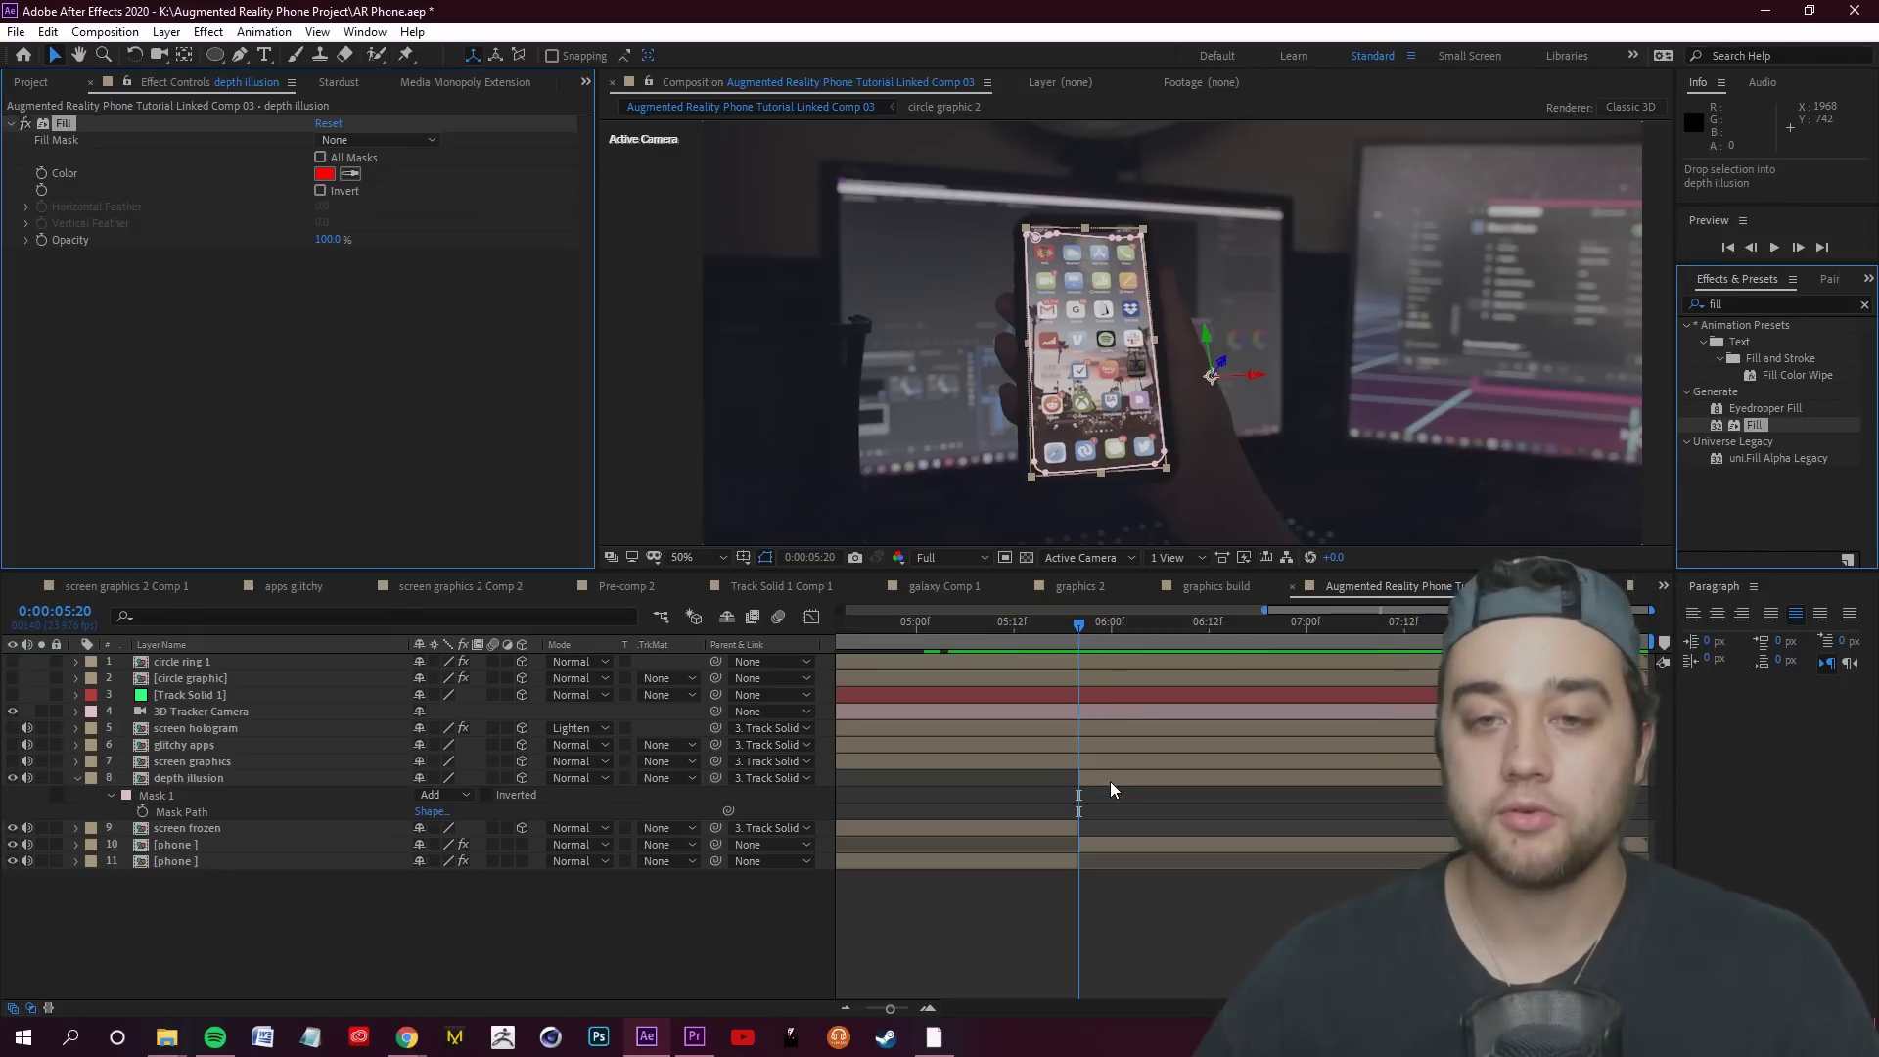
pyautogui.click(919, 917)
pyautogui.press('space')
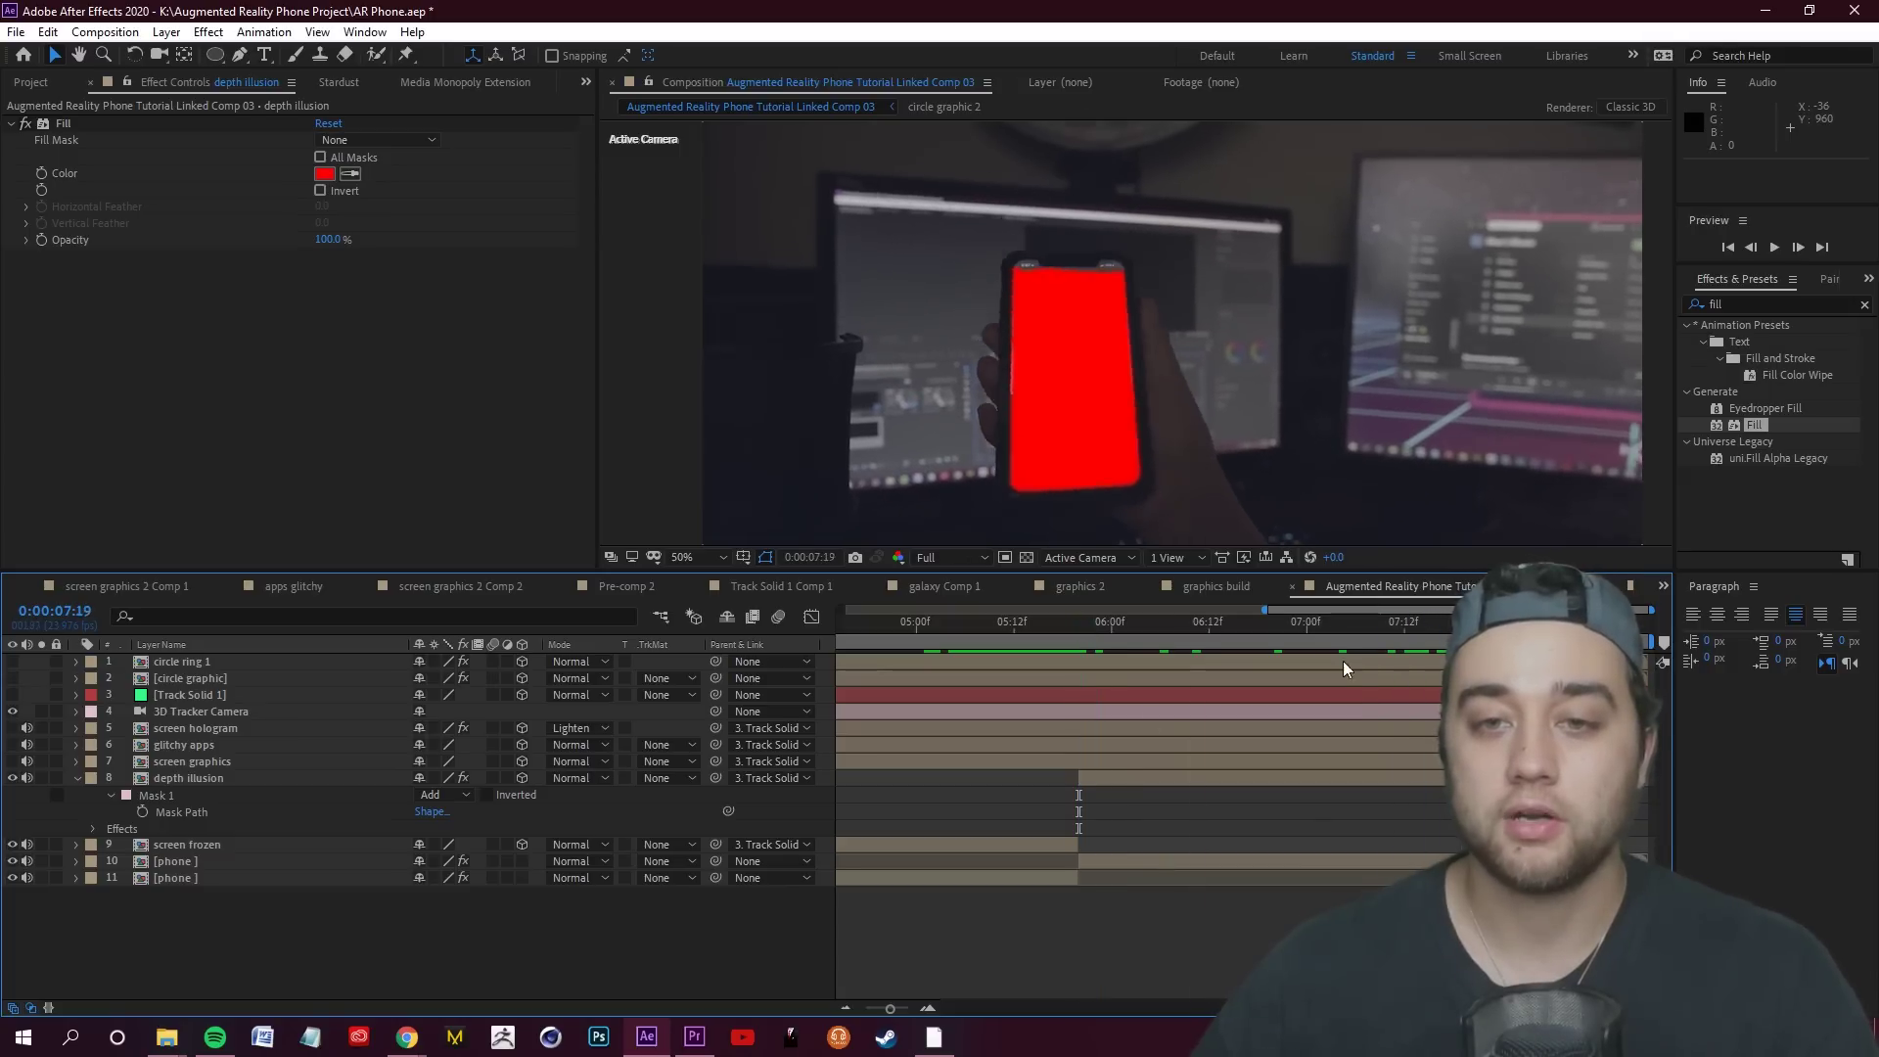
# Reshape Mask 1 on the depth illusion layer at 0:00:08:17 so its upper edge follows the phone's notch and top corners
pyautogui.scroll(2, 994, 221)
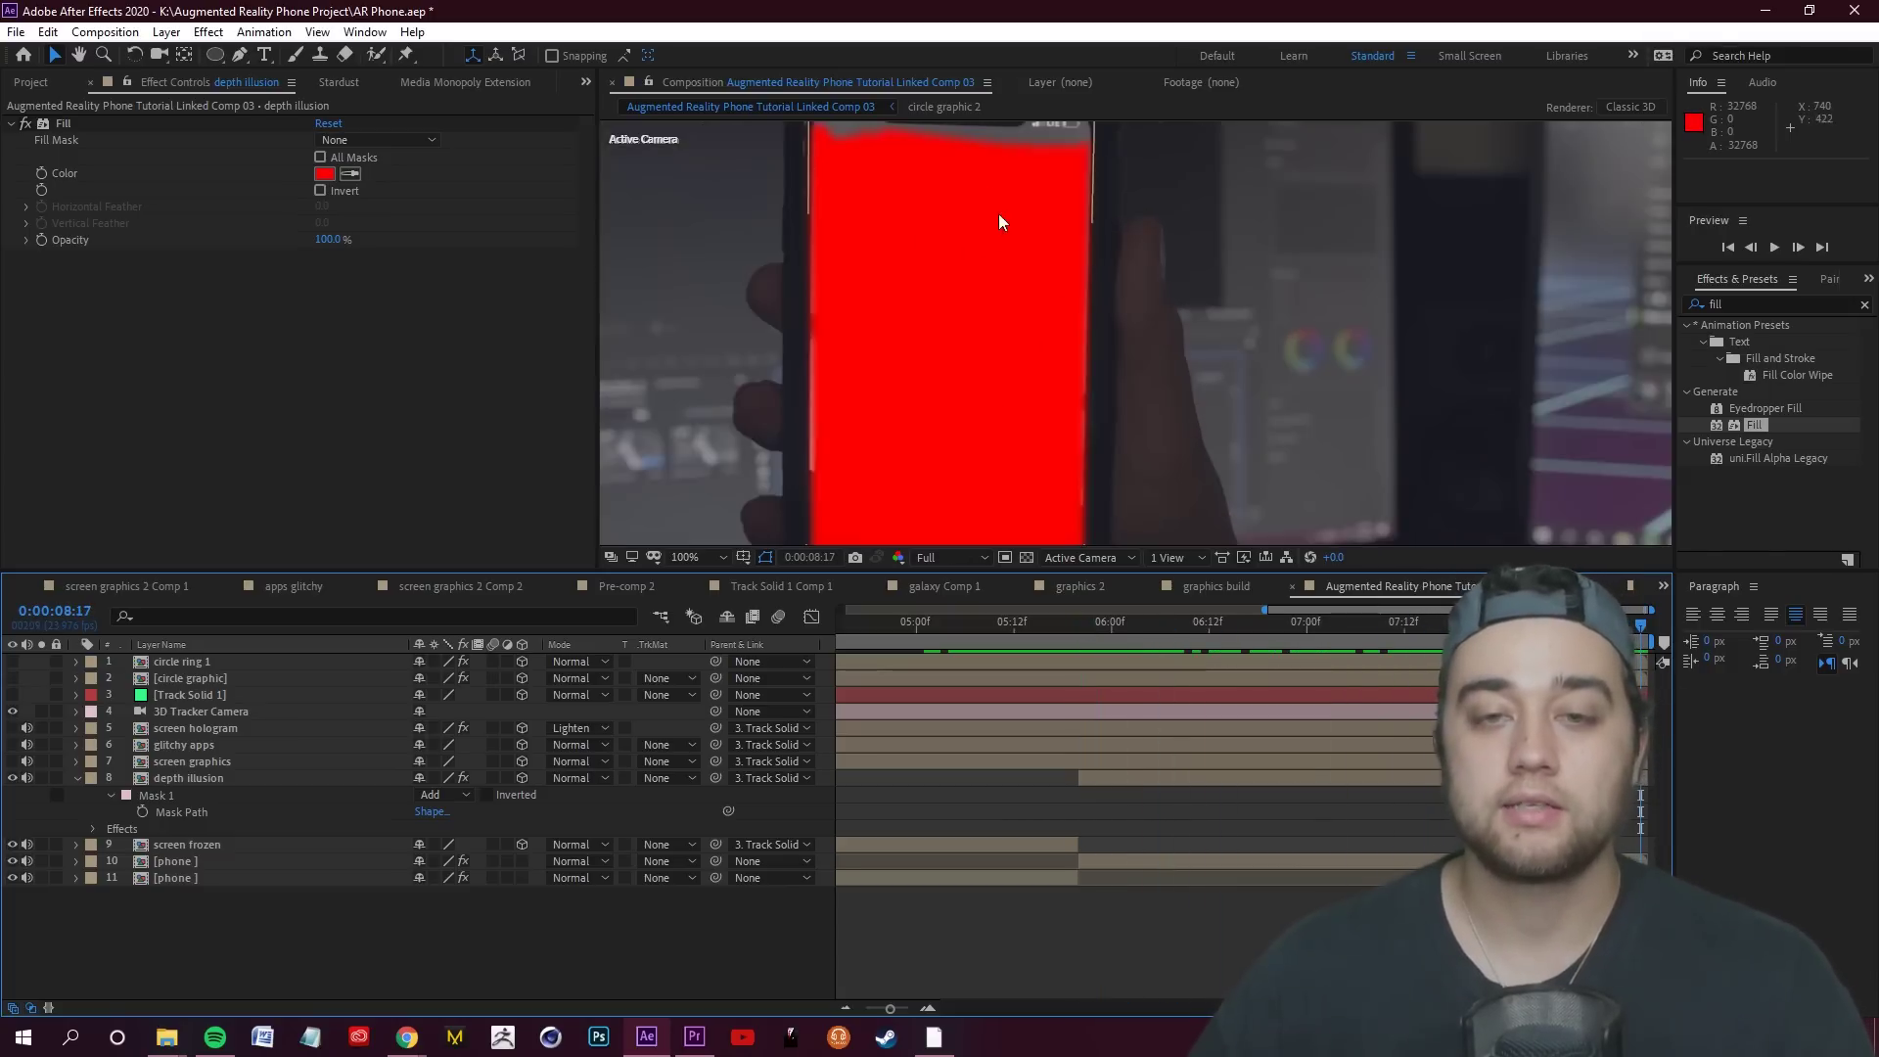
pyautogui.click(188, 778)
pyautogui.press('.')
pyautogui.scroll(3, 1008, 337)
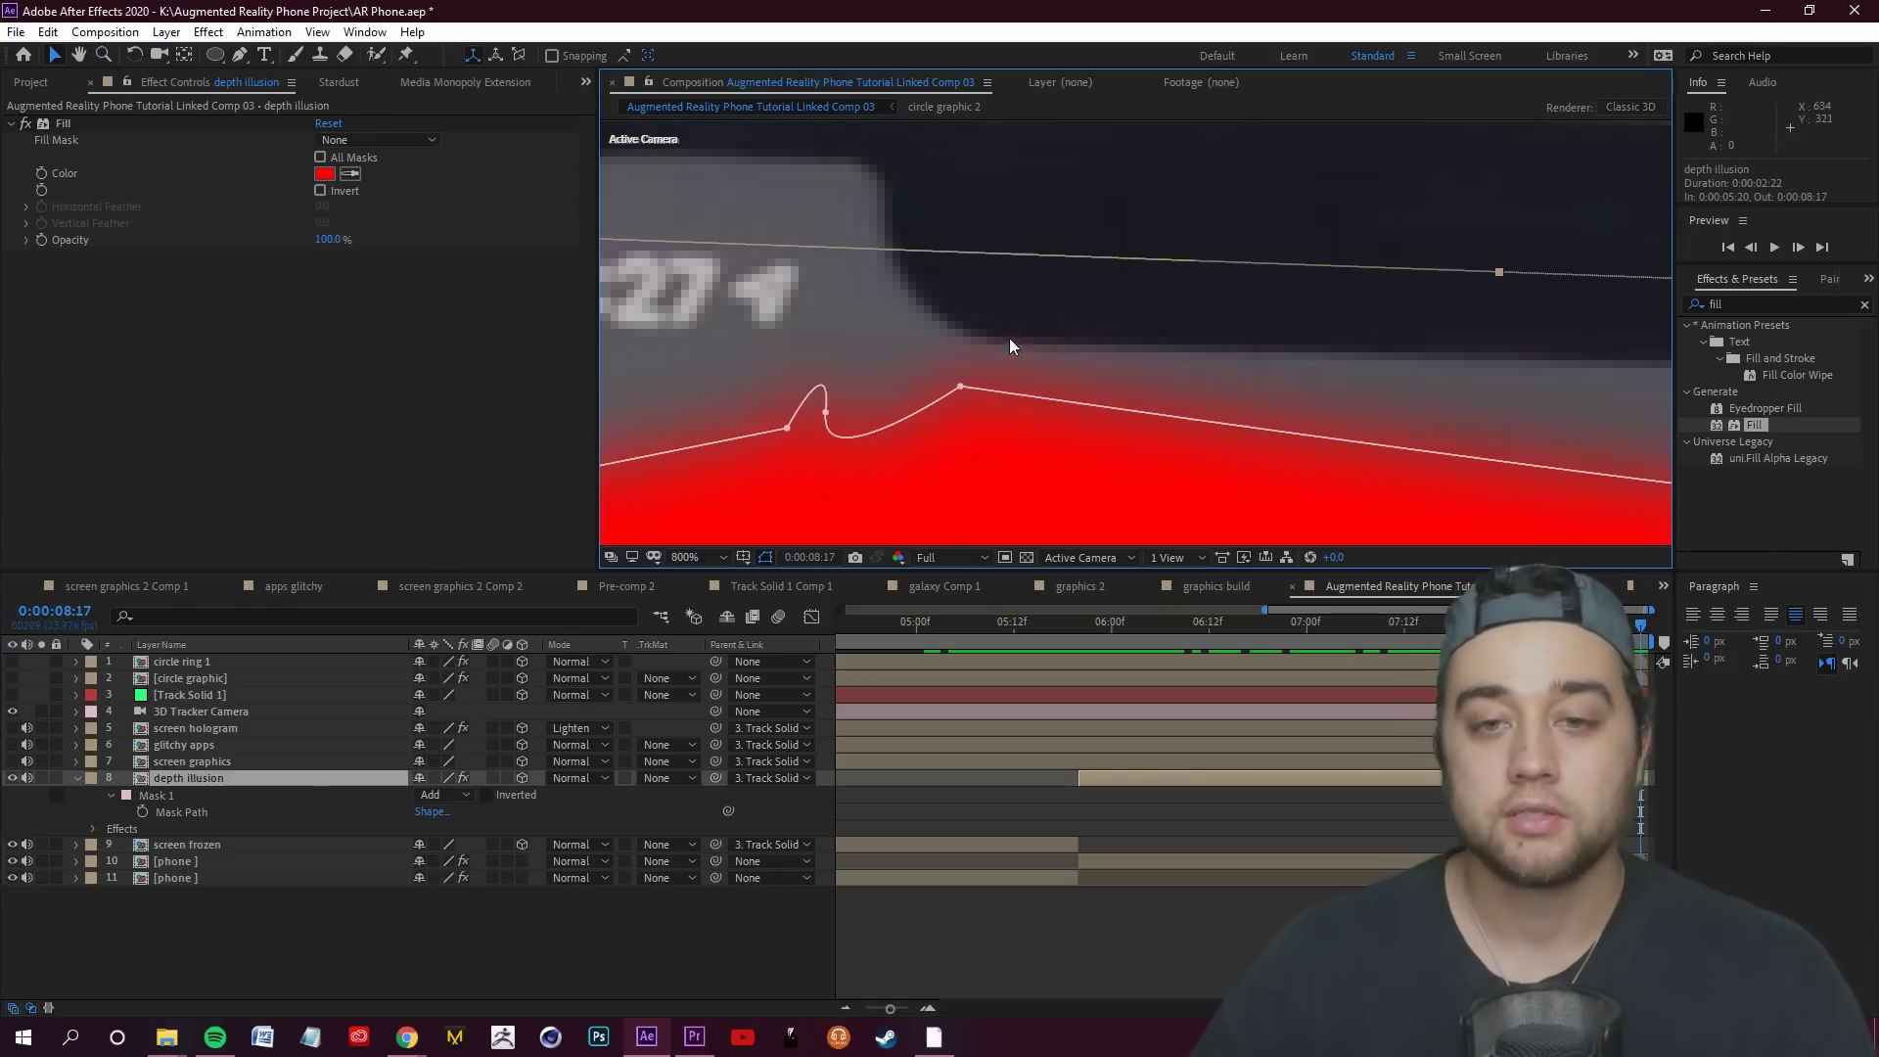
pyautogui.moveTo(877, 392); pyautogui.dragTo(1008, 174)
pyautogui.press('v')
pyautogui.moveTo(930, 464); pyautogui.dragTo(792, 186)
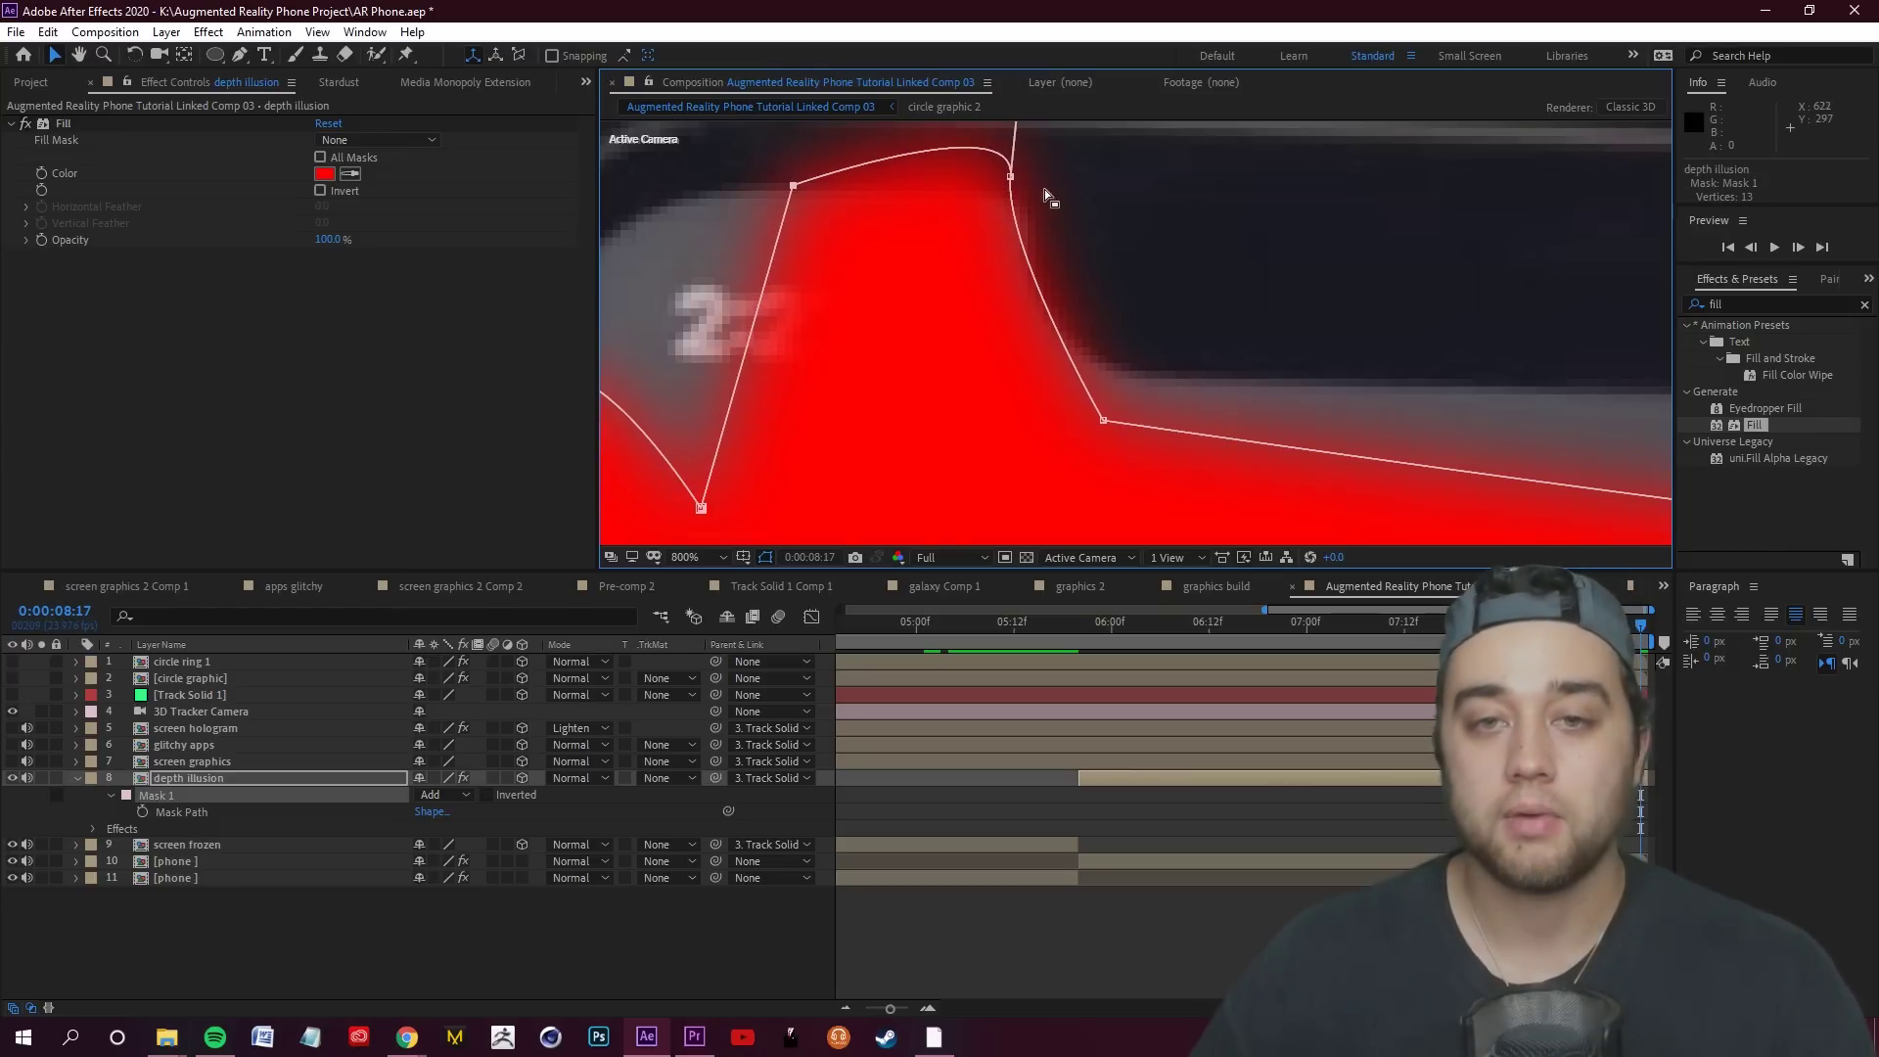
pyautogui.moveTo(1093, 376); pyautogui.dragTo(1090, 368)
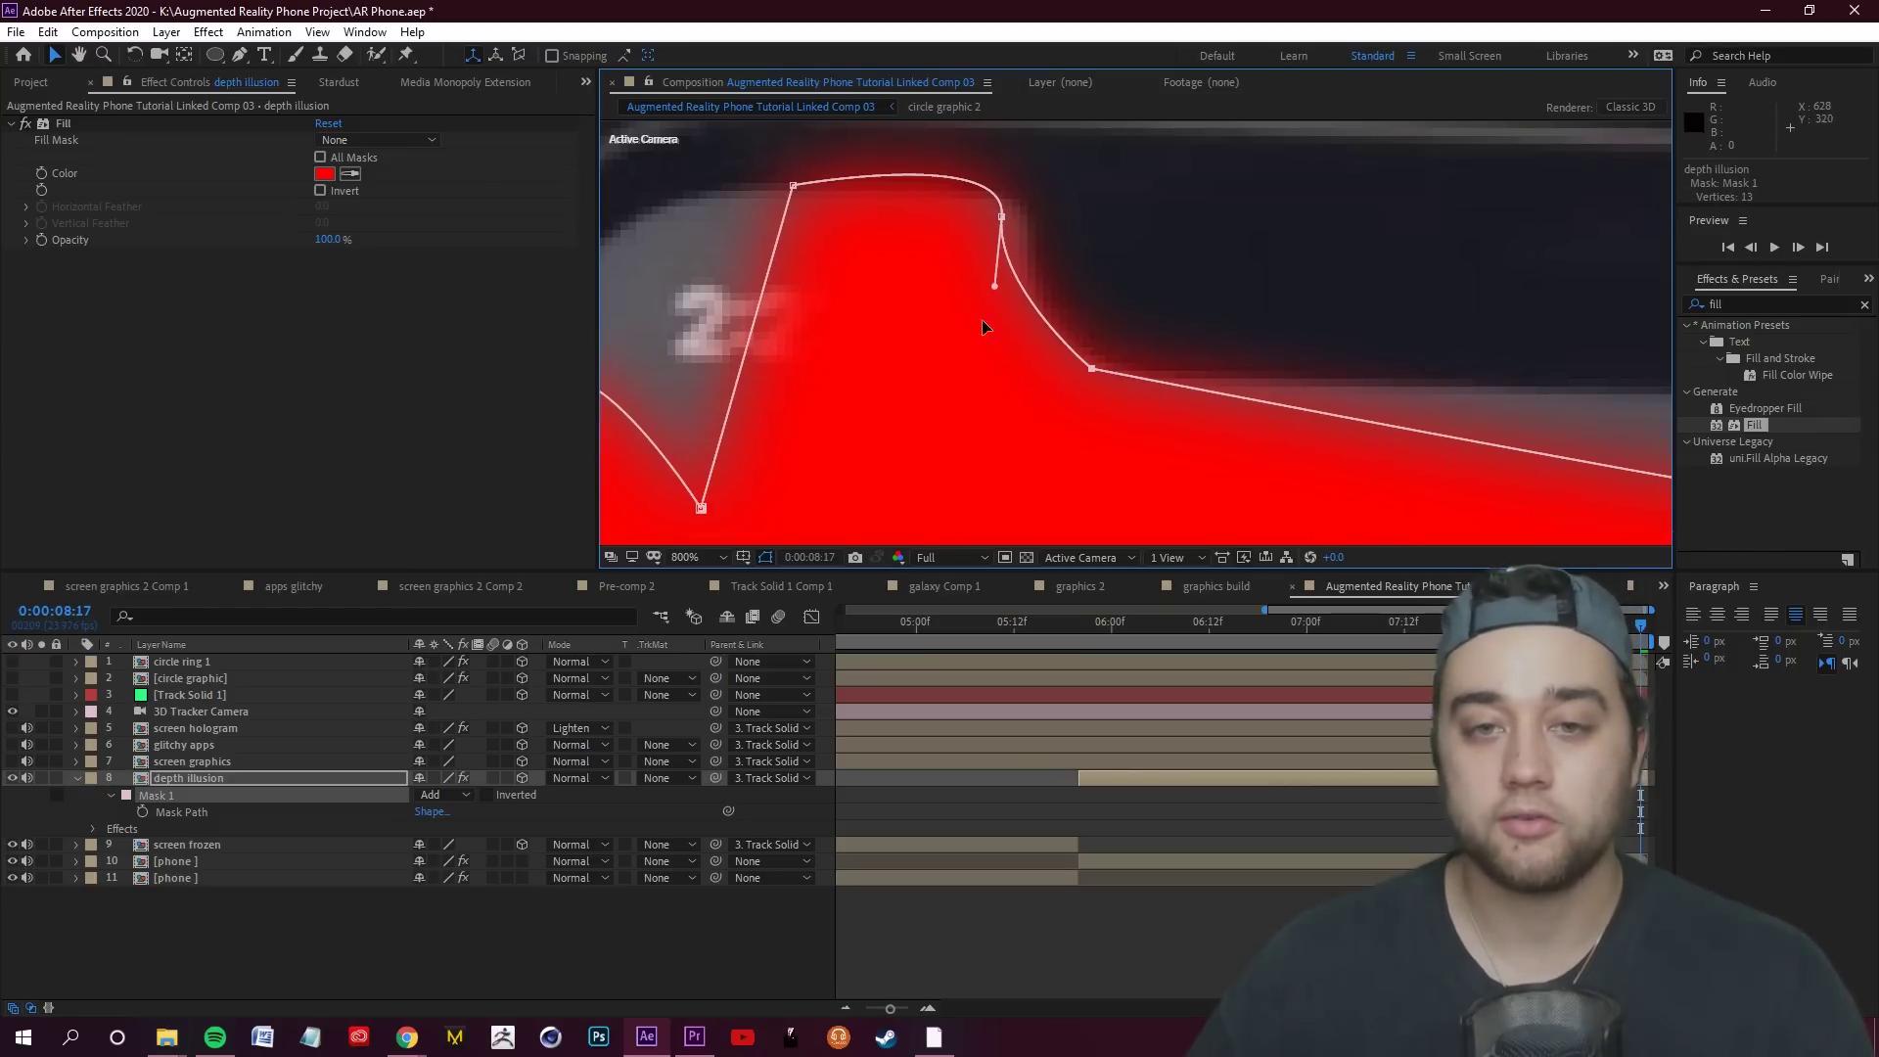
pyautogui.moveTo(754, 424); pyautogui.dragTo(964, 417)
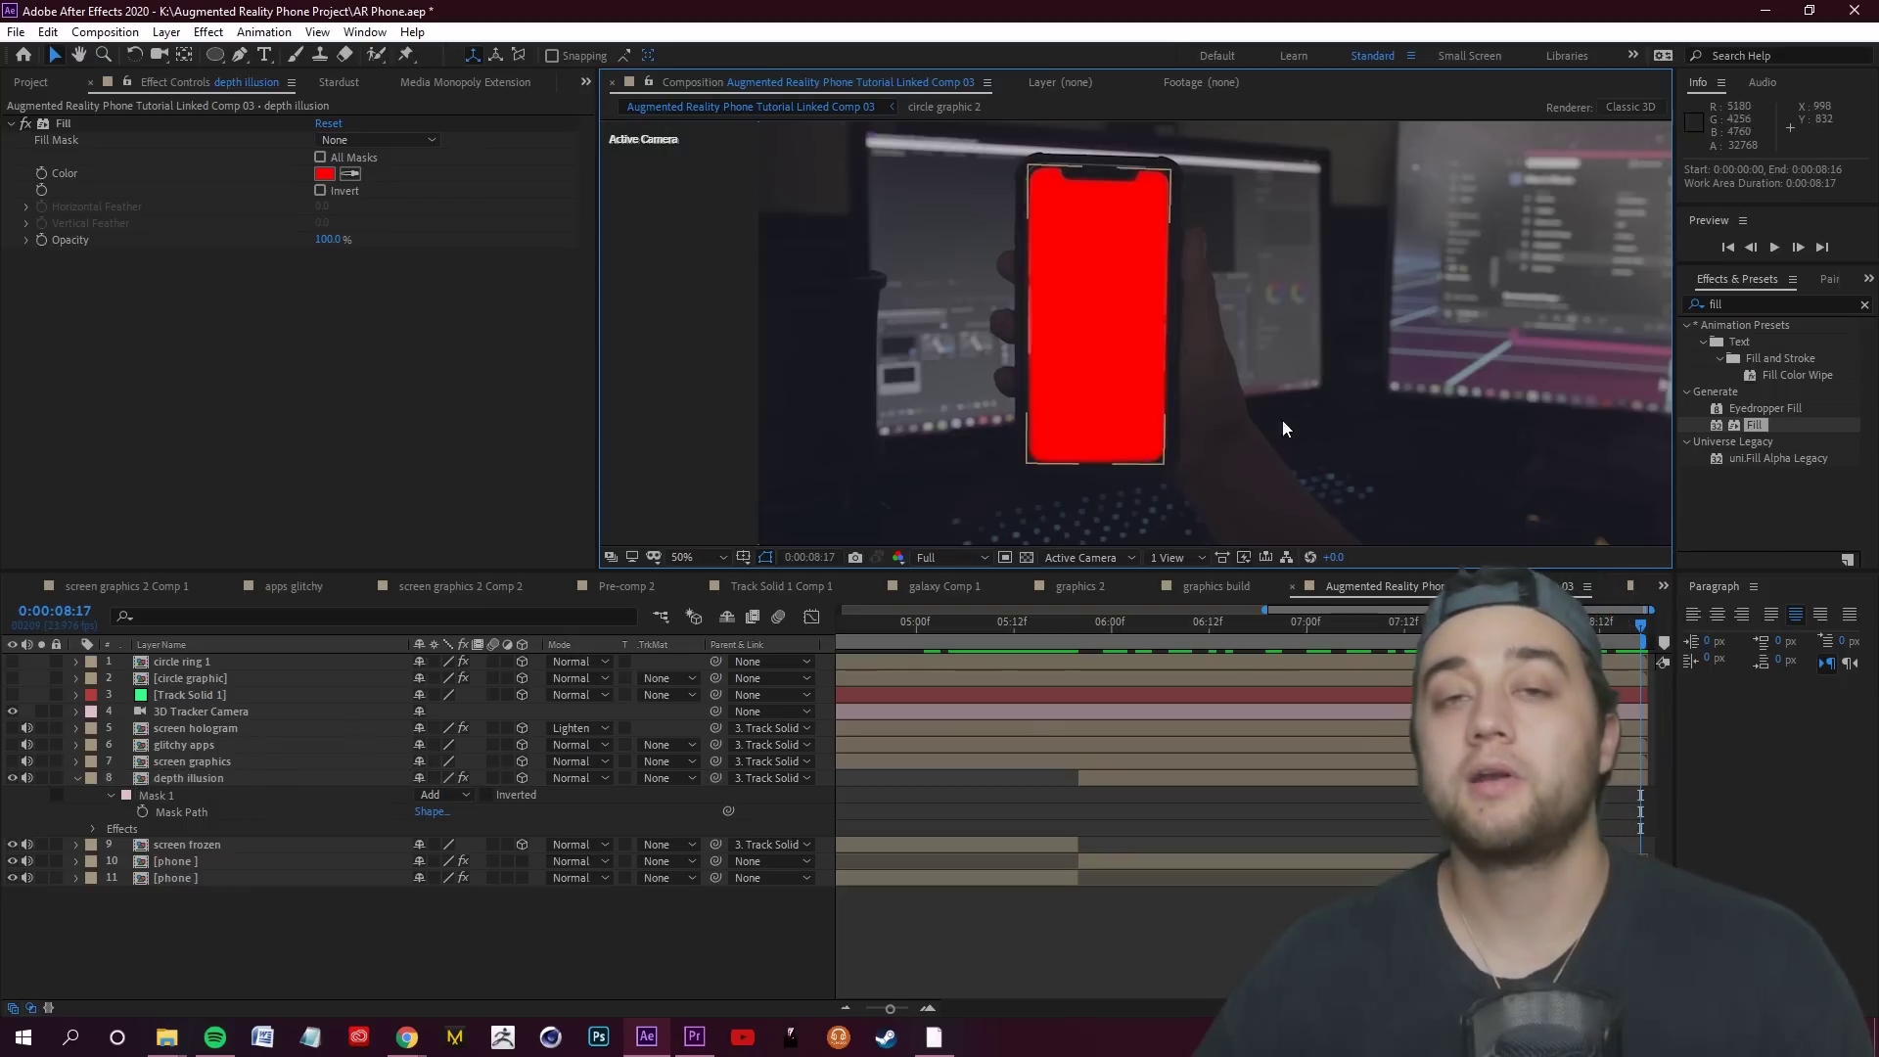
# Set the Fill color on the depth illusion layer to black, 000000, and preview the darkened phone screen
pyautogui.click(324, 173)
pyautogui.write('000000')
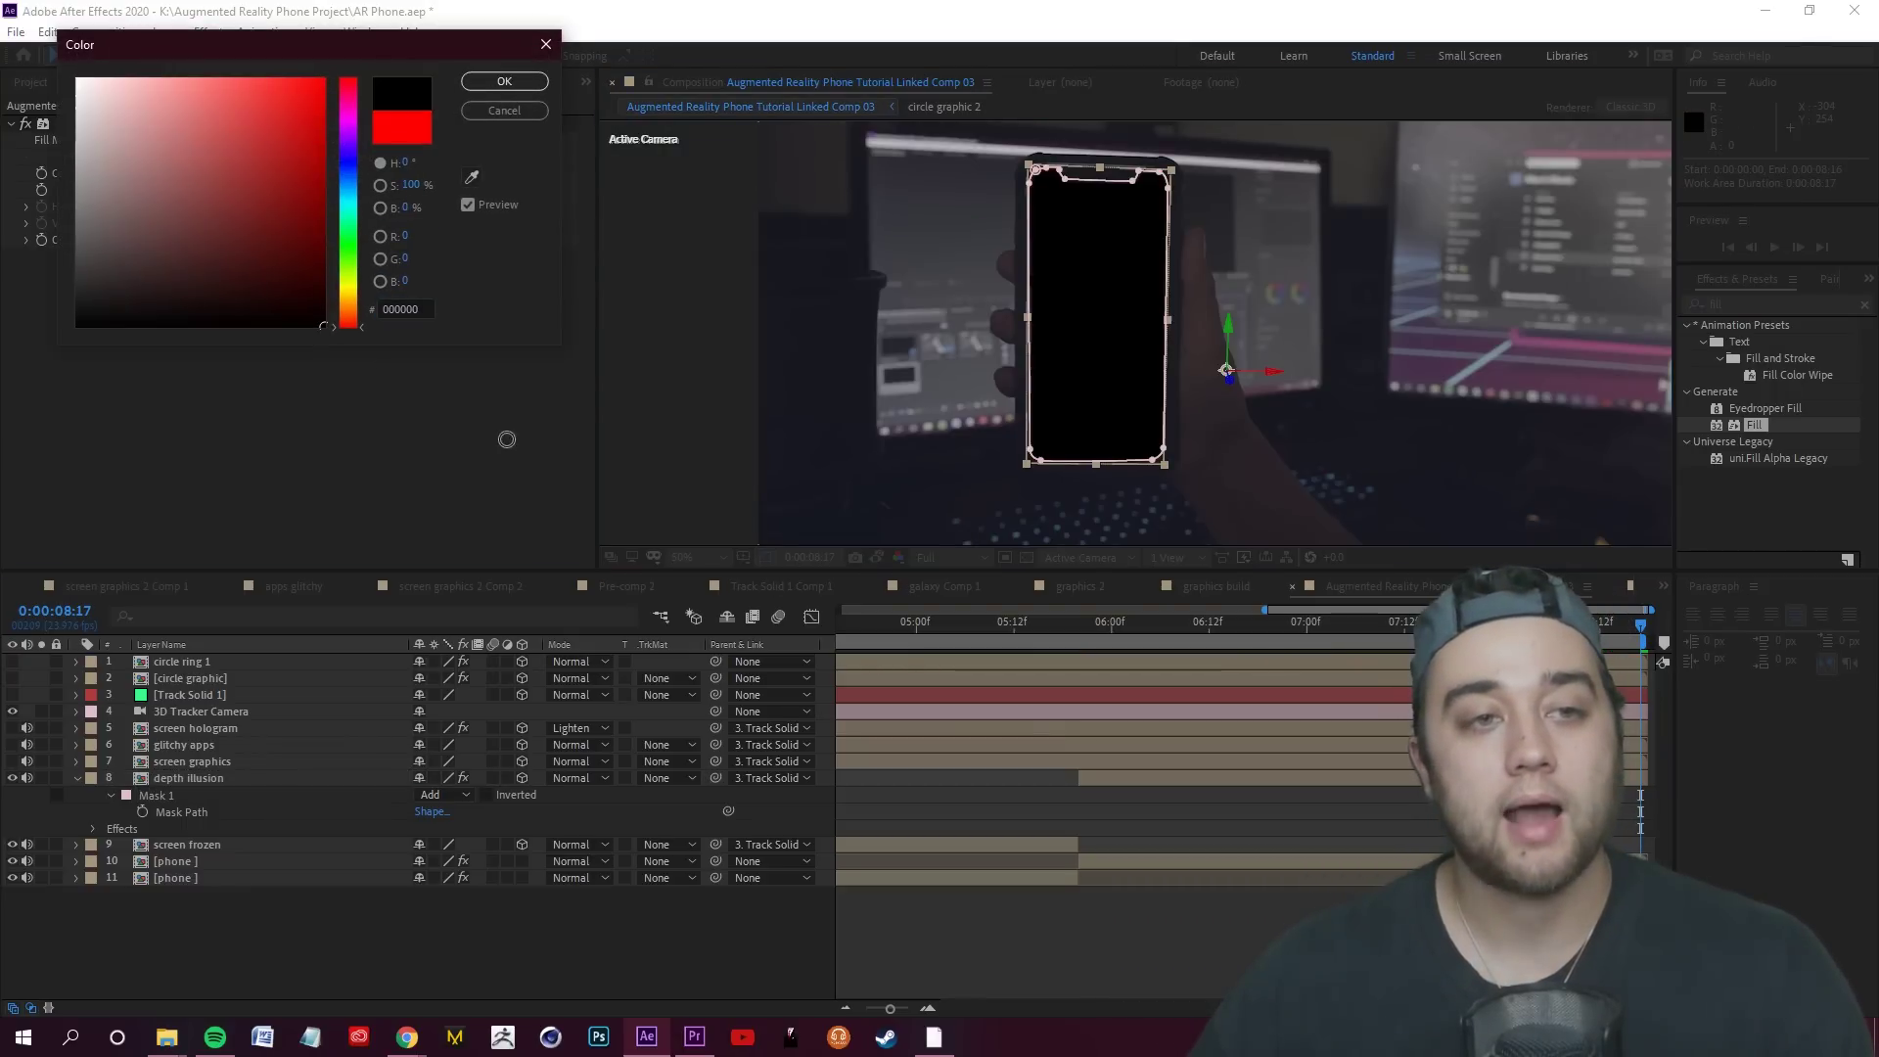
pyautogui.click(499, 82)
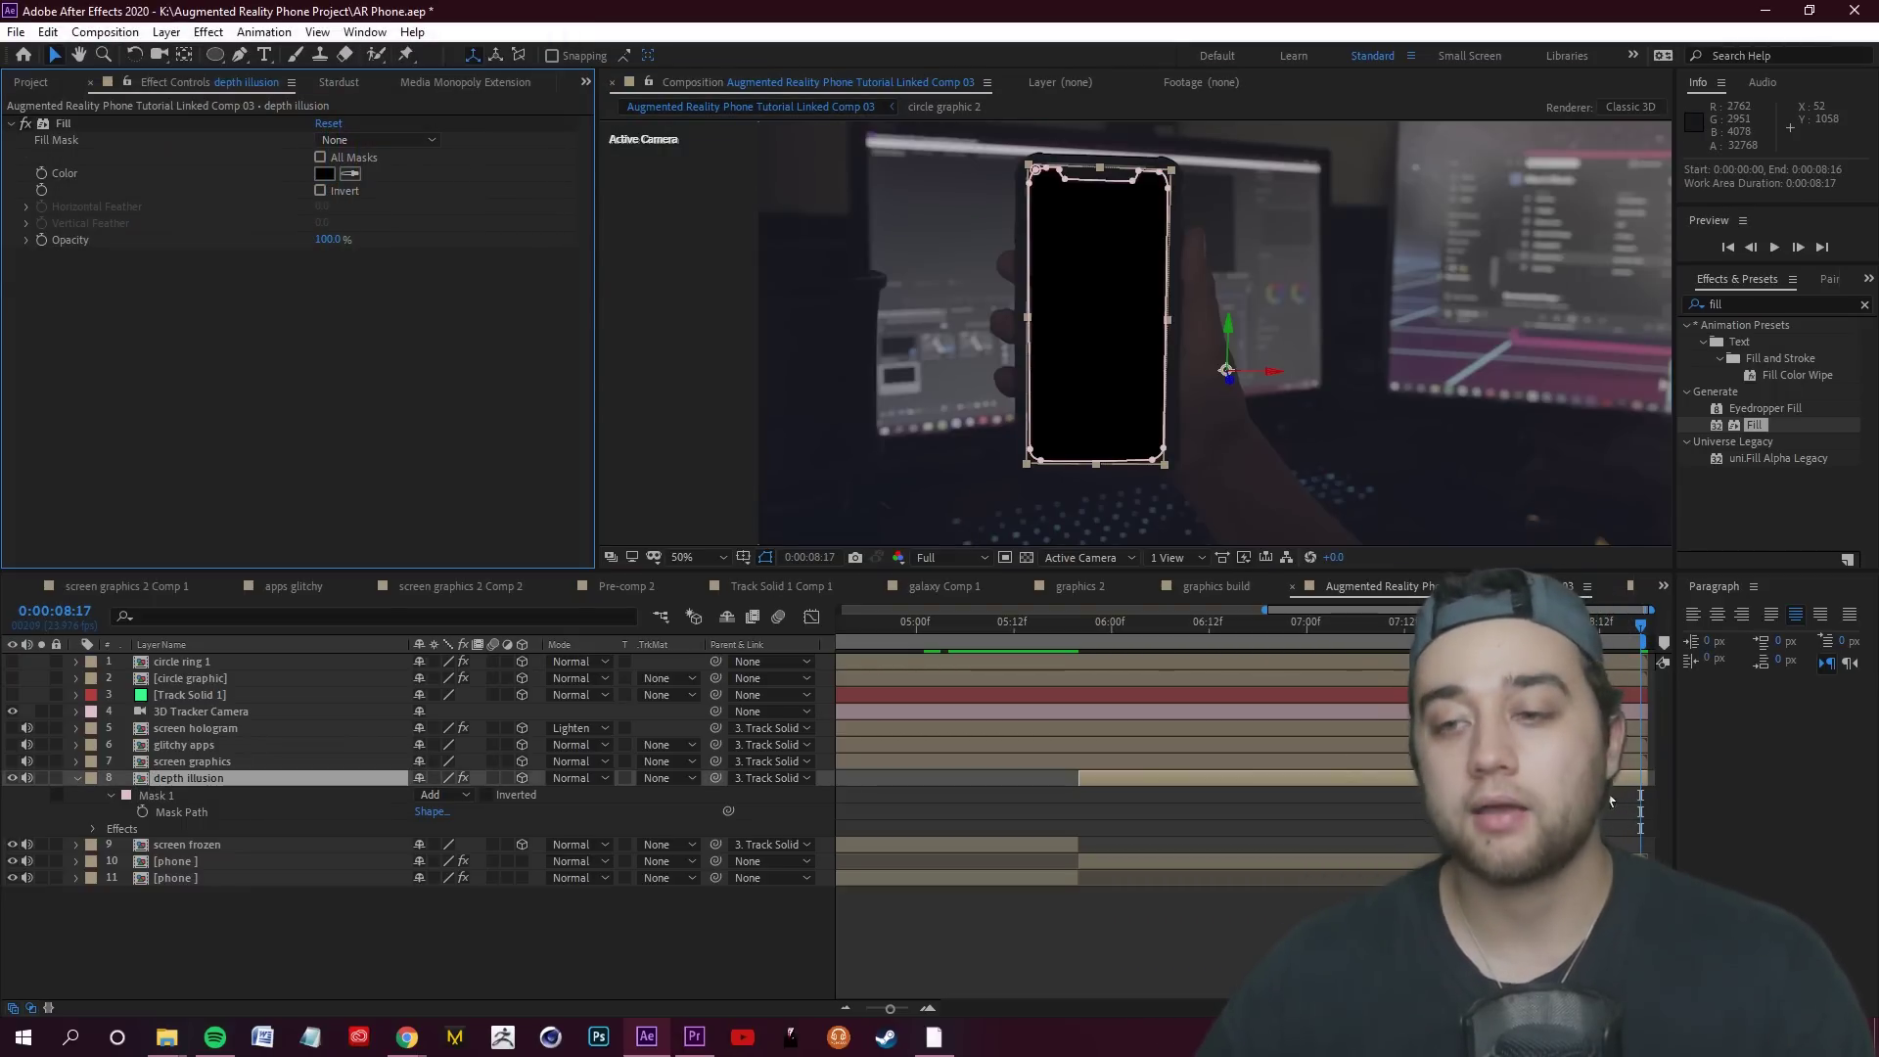
pyautogui.press('F2')
pyautogui.press('space')
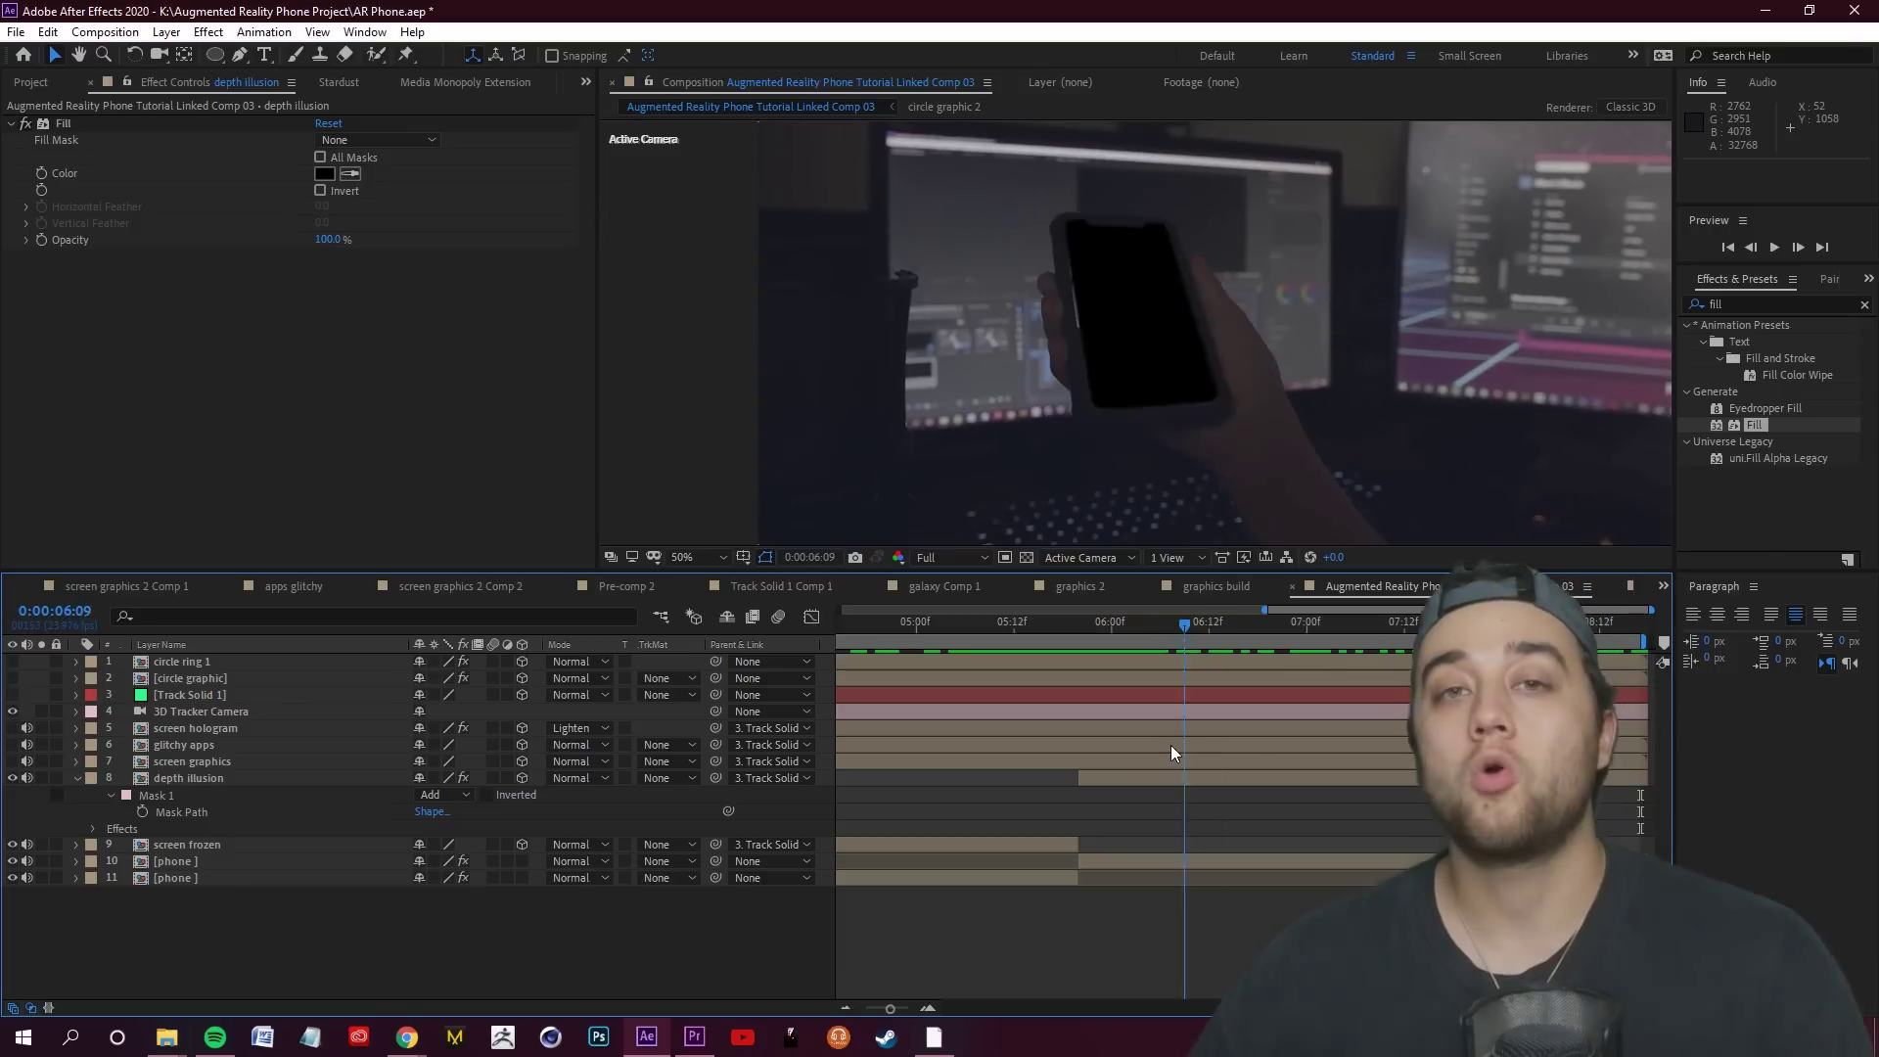
# Move the second phone segment directly beneath depth illusion and set its track matte to Alpha Inverted Matte "depth illusion"
pyautogui.click(181, 863)
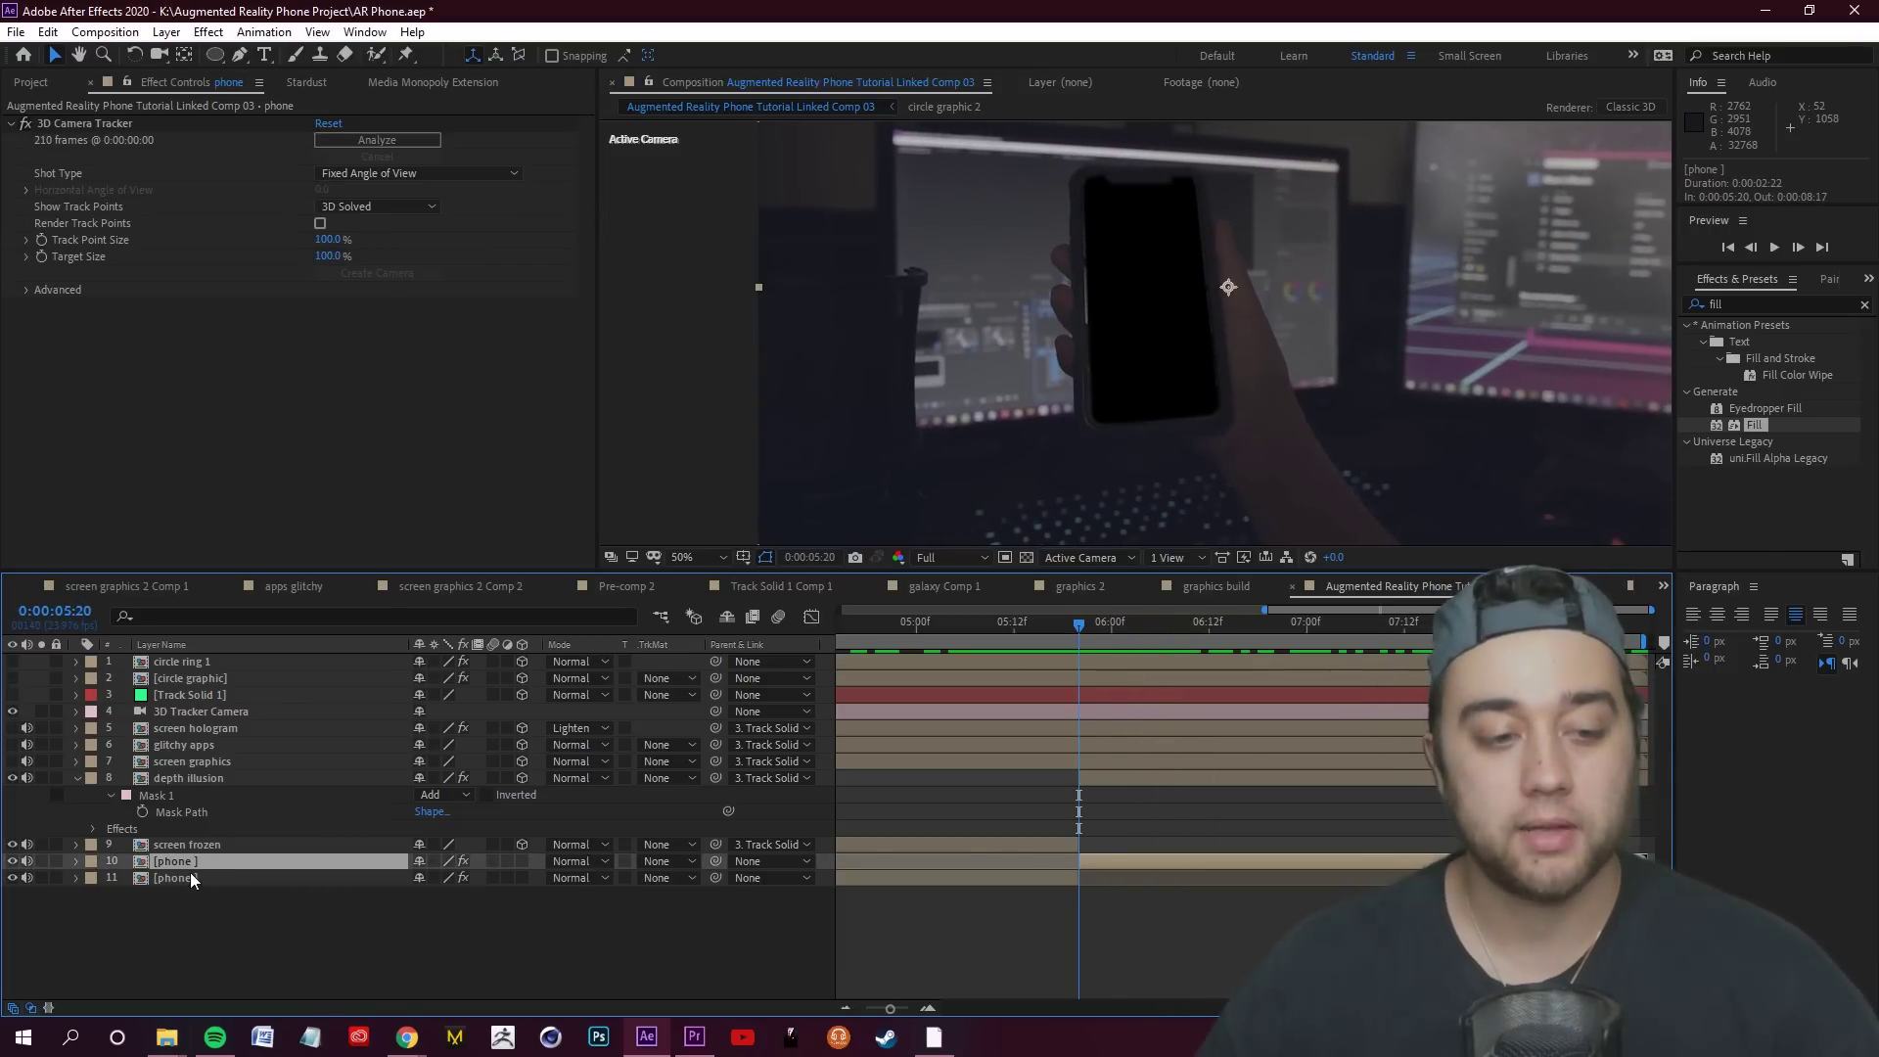
pyautogui.moveTo(192, 867); pyautogui.dragTo(198, 823)
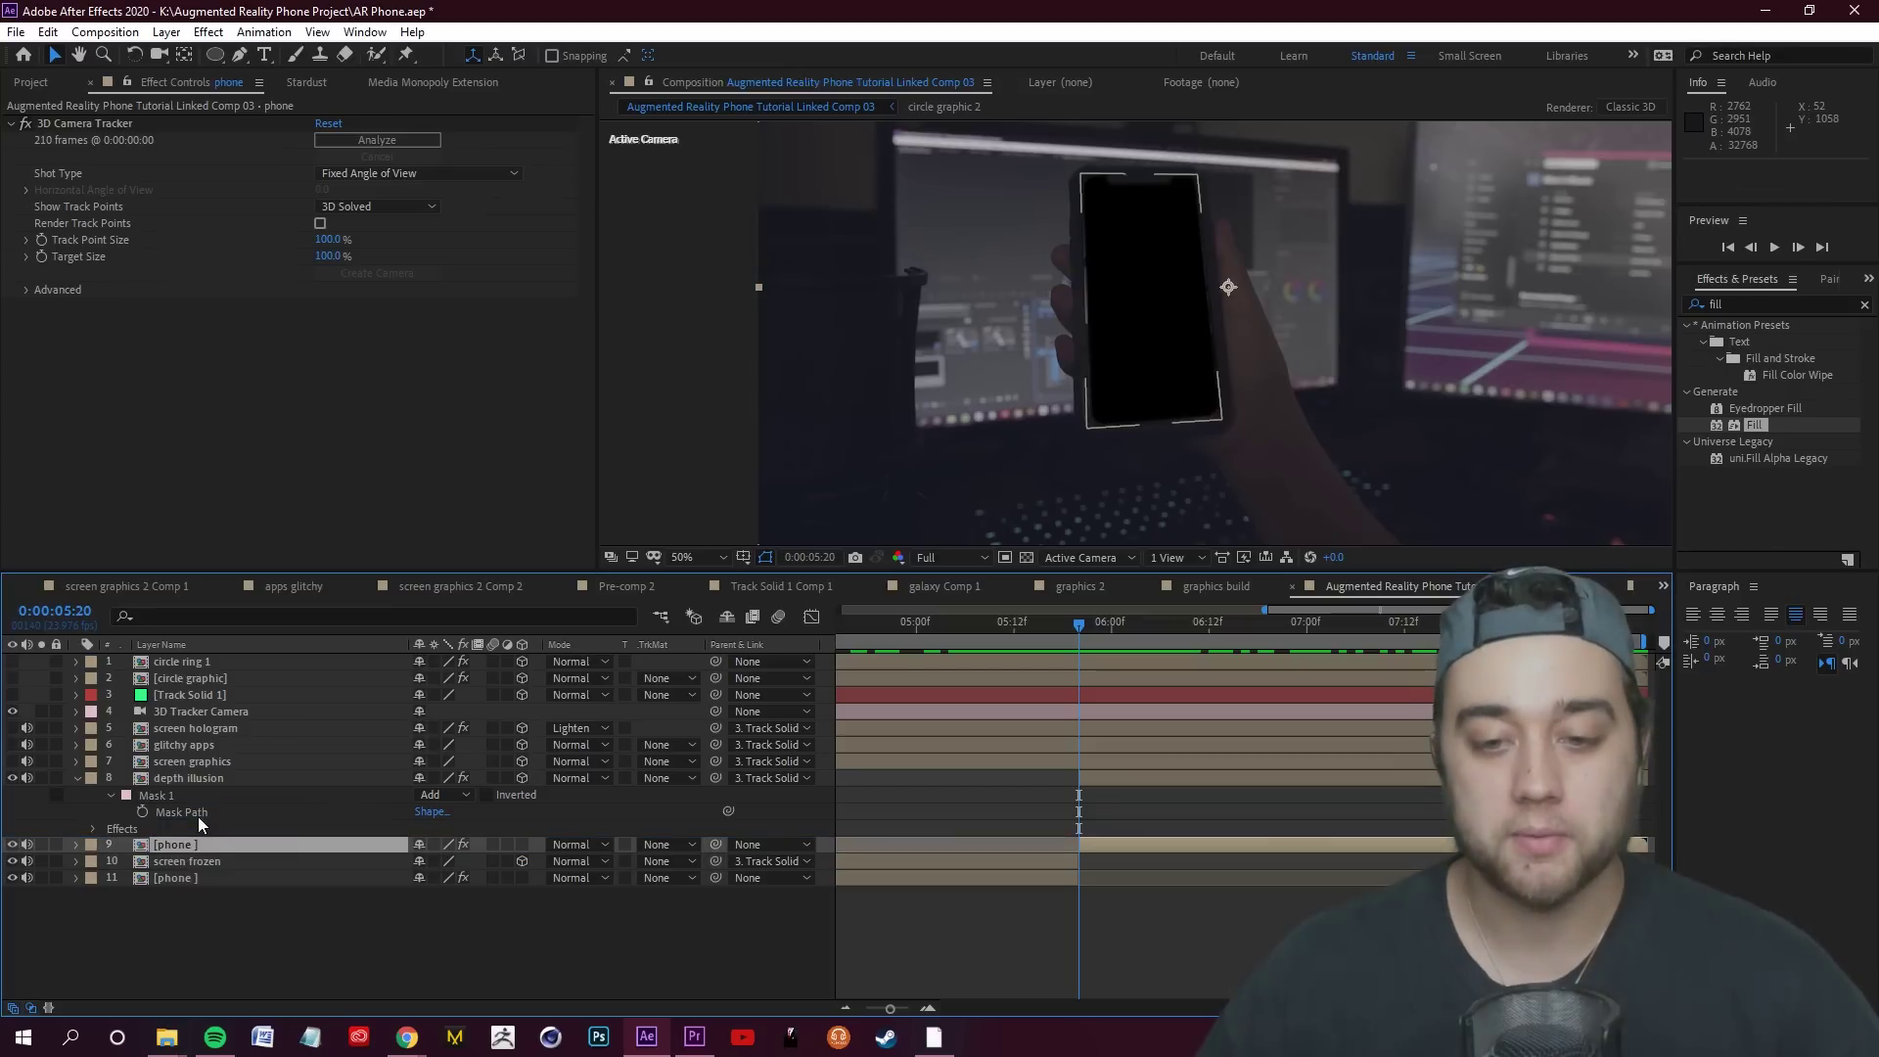
pyautogui.click(15, 844)
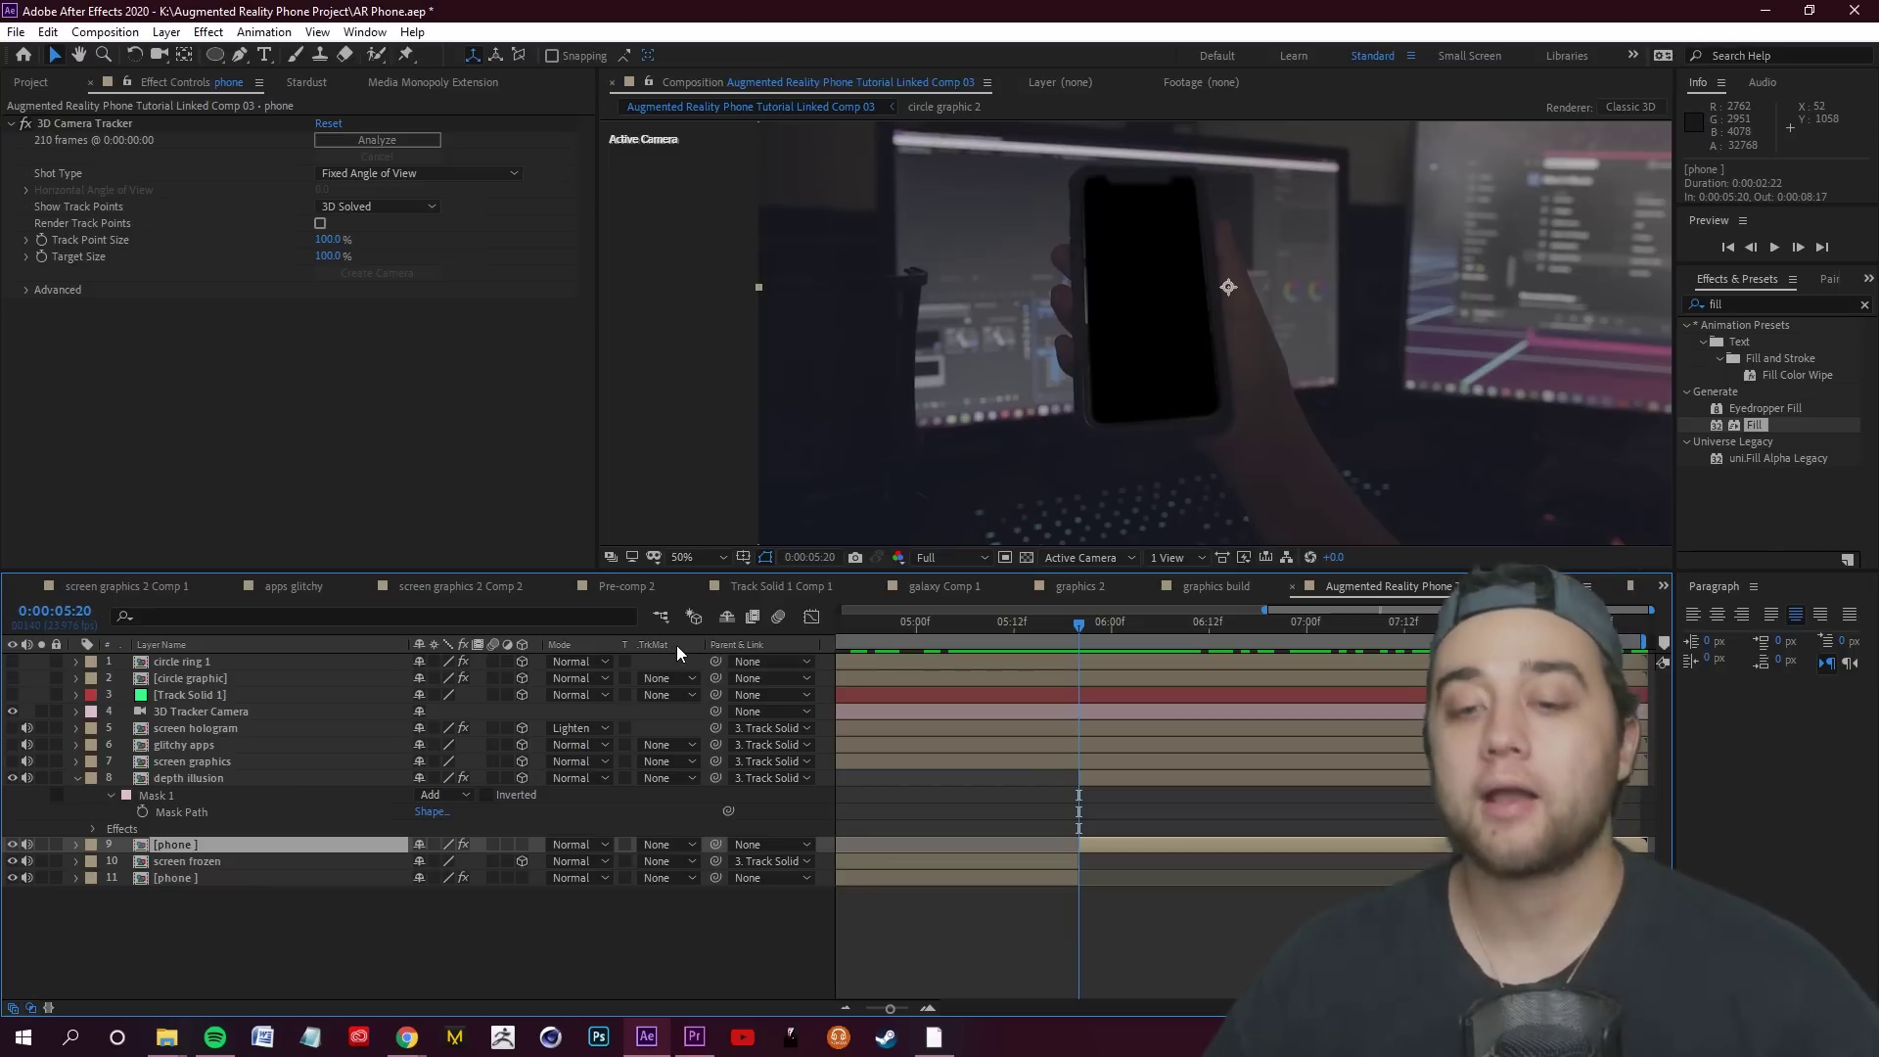
pyautogui.click(678, 845)
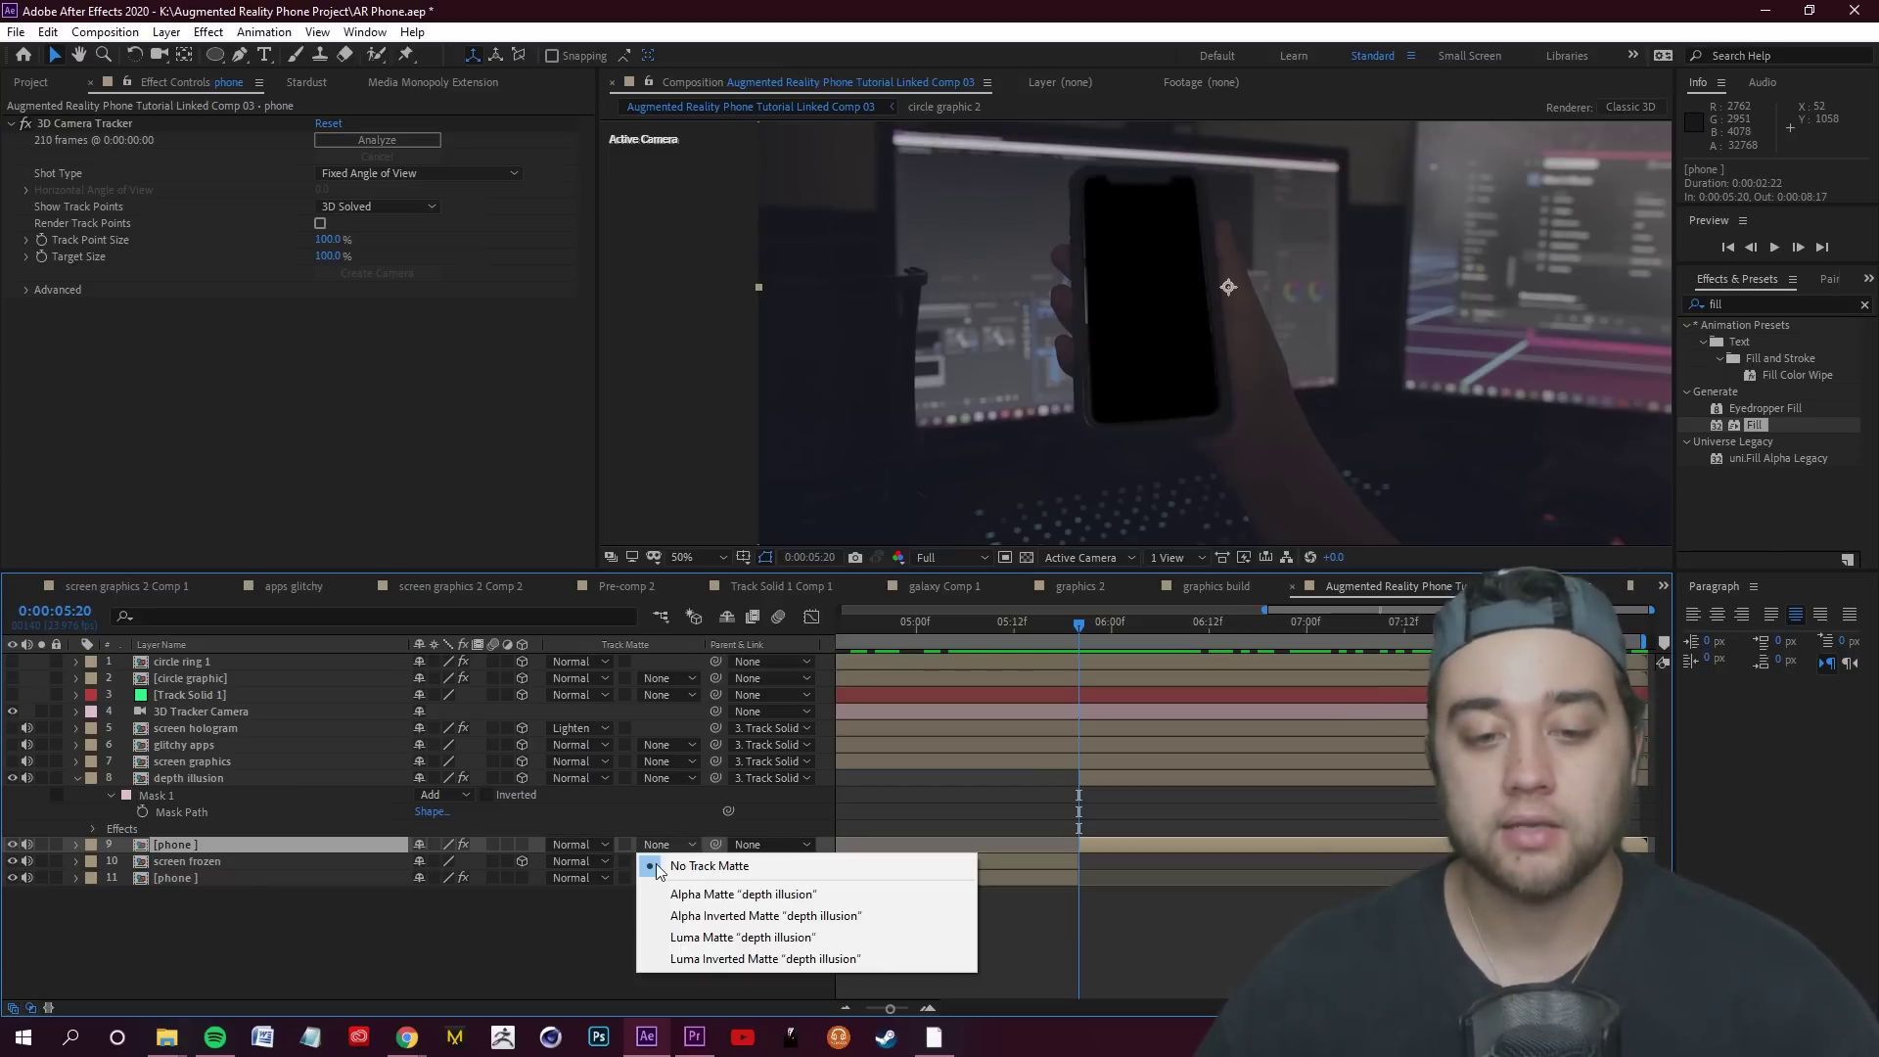
pyautogui.click(725, 916)
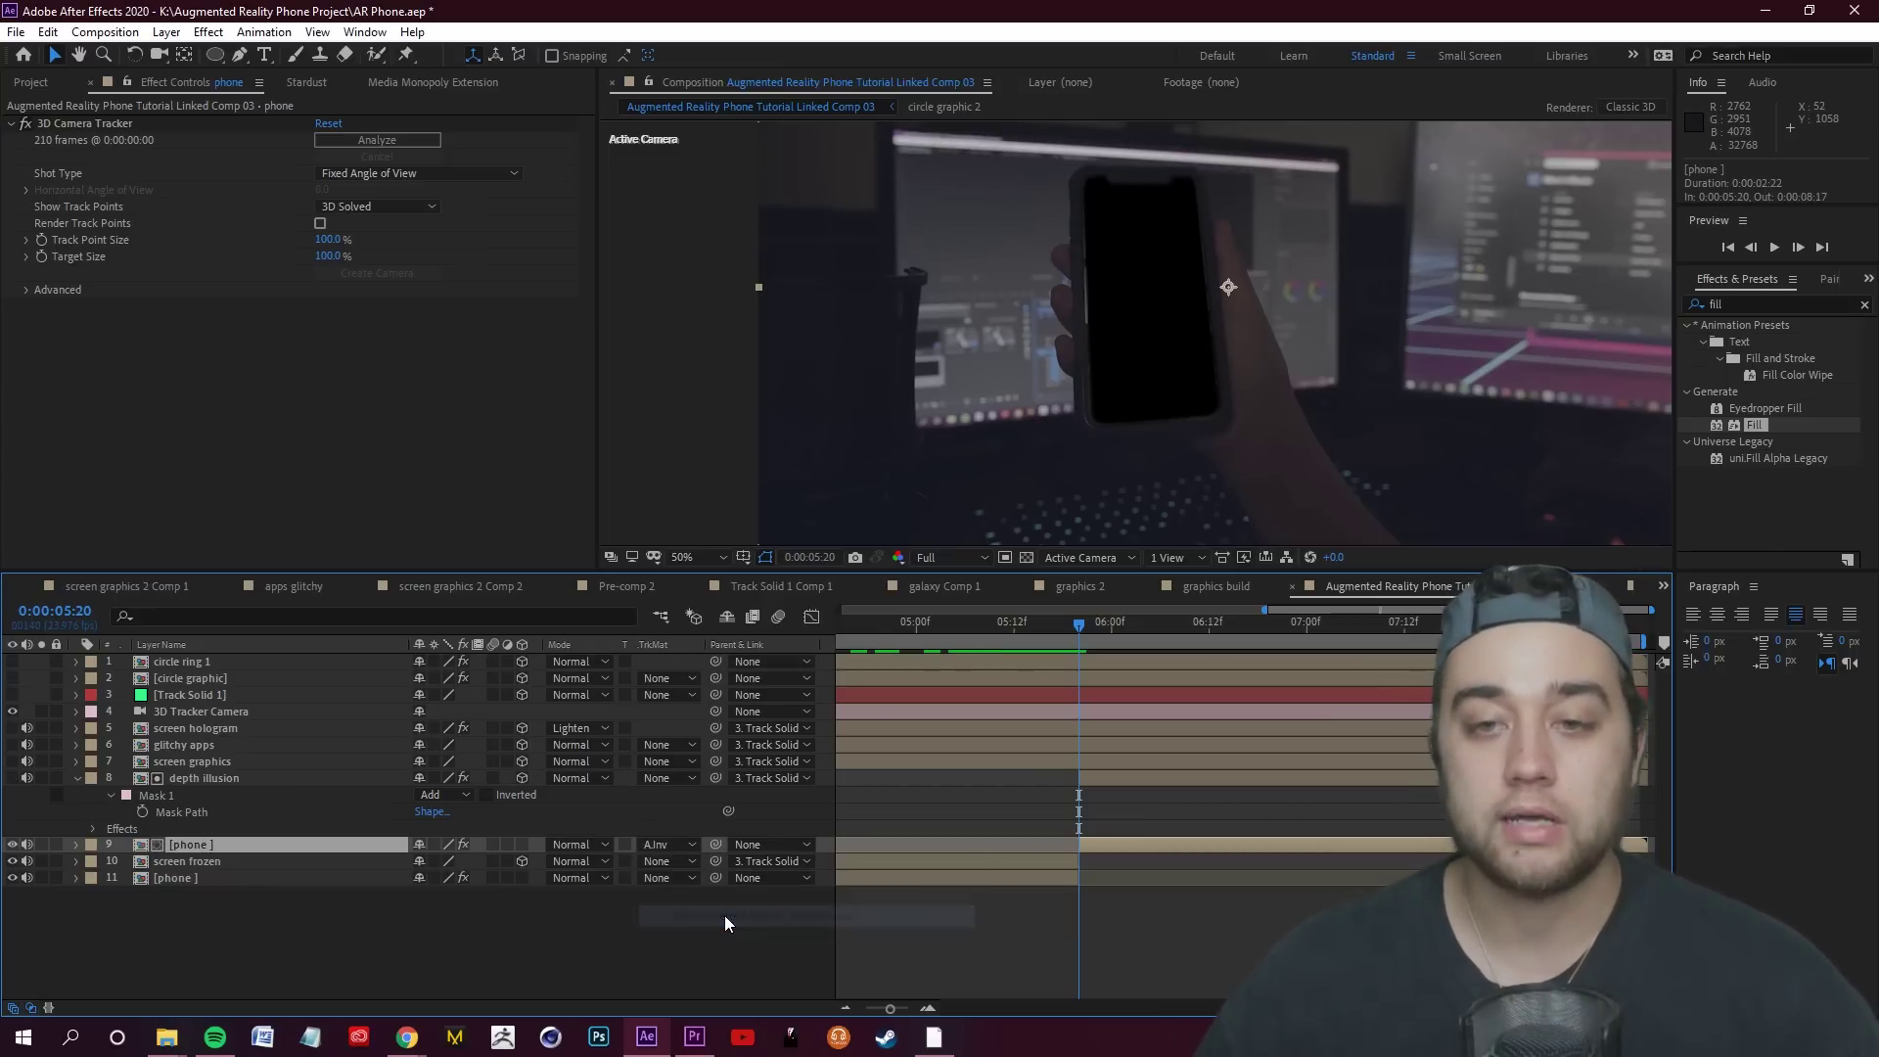
# Duplicate the Track Solid 1 layer, make the copy visible, and place it directly beneath the matted phone segment
pyautogui.press('F2')
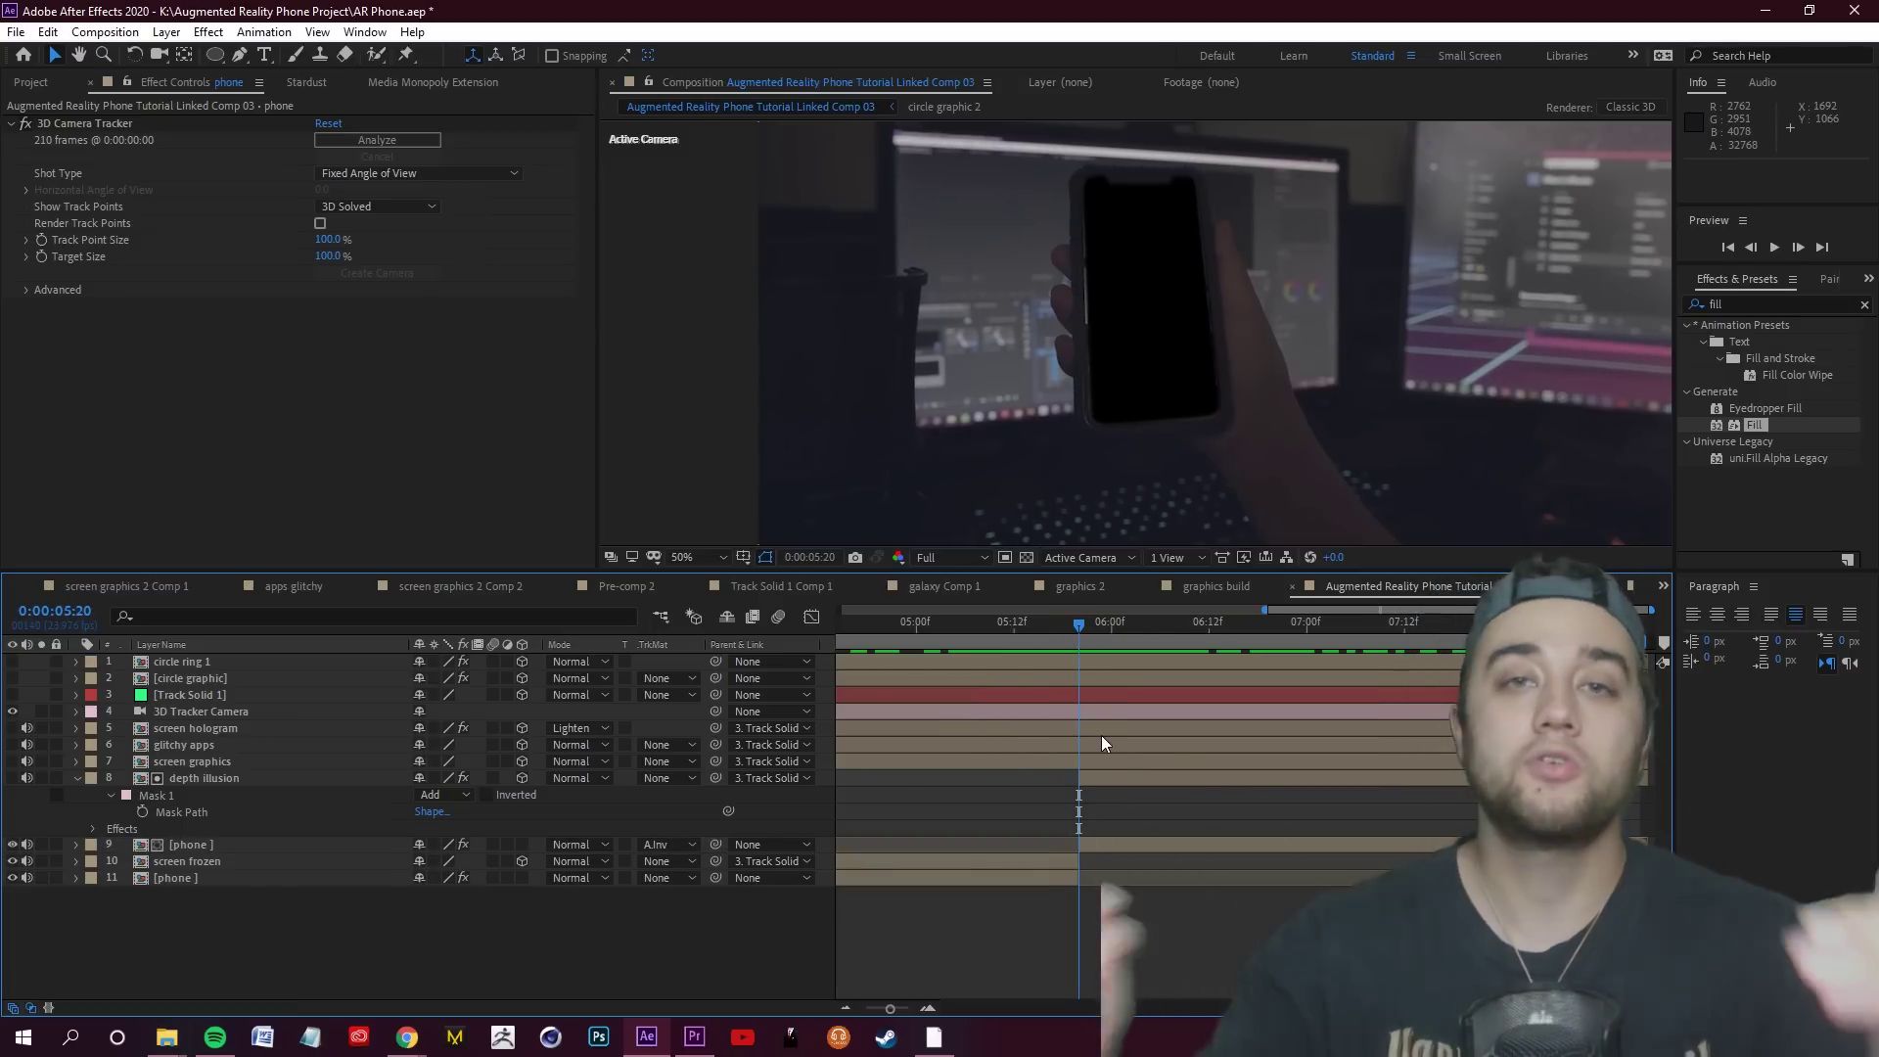
pyautogui.moveTo(1078, 631); pyautogui.dragTo(1265, 631)
pyautogui.press('KP_3')
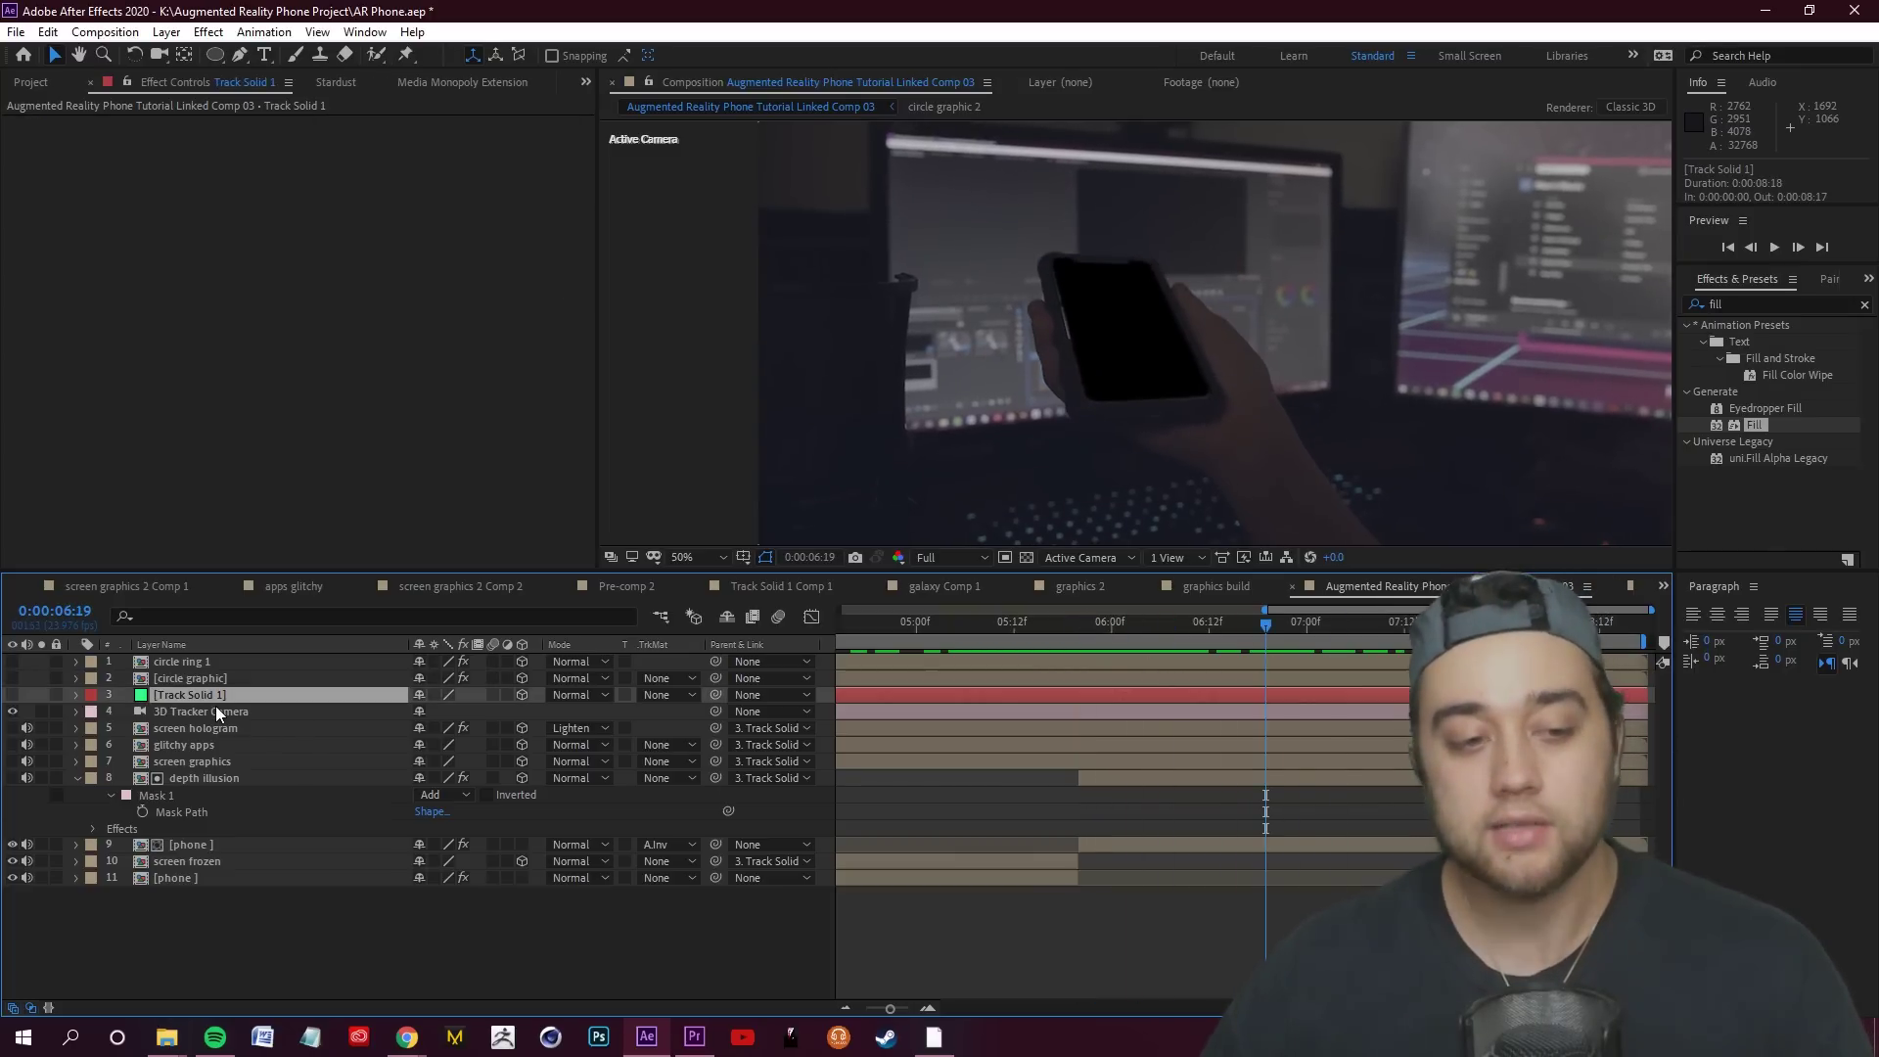
pyautogui.hotkey('ctrl', 'd')
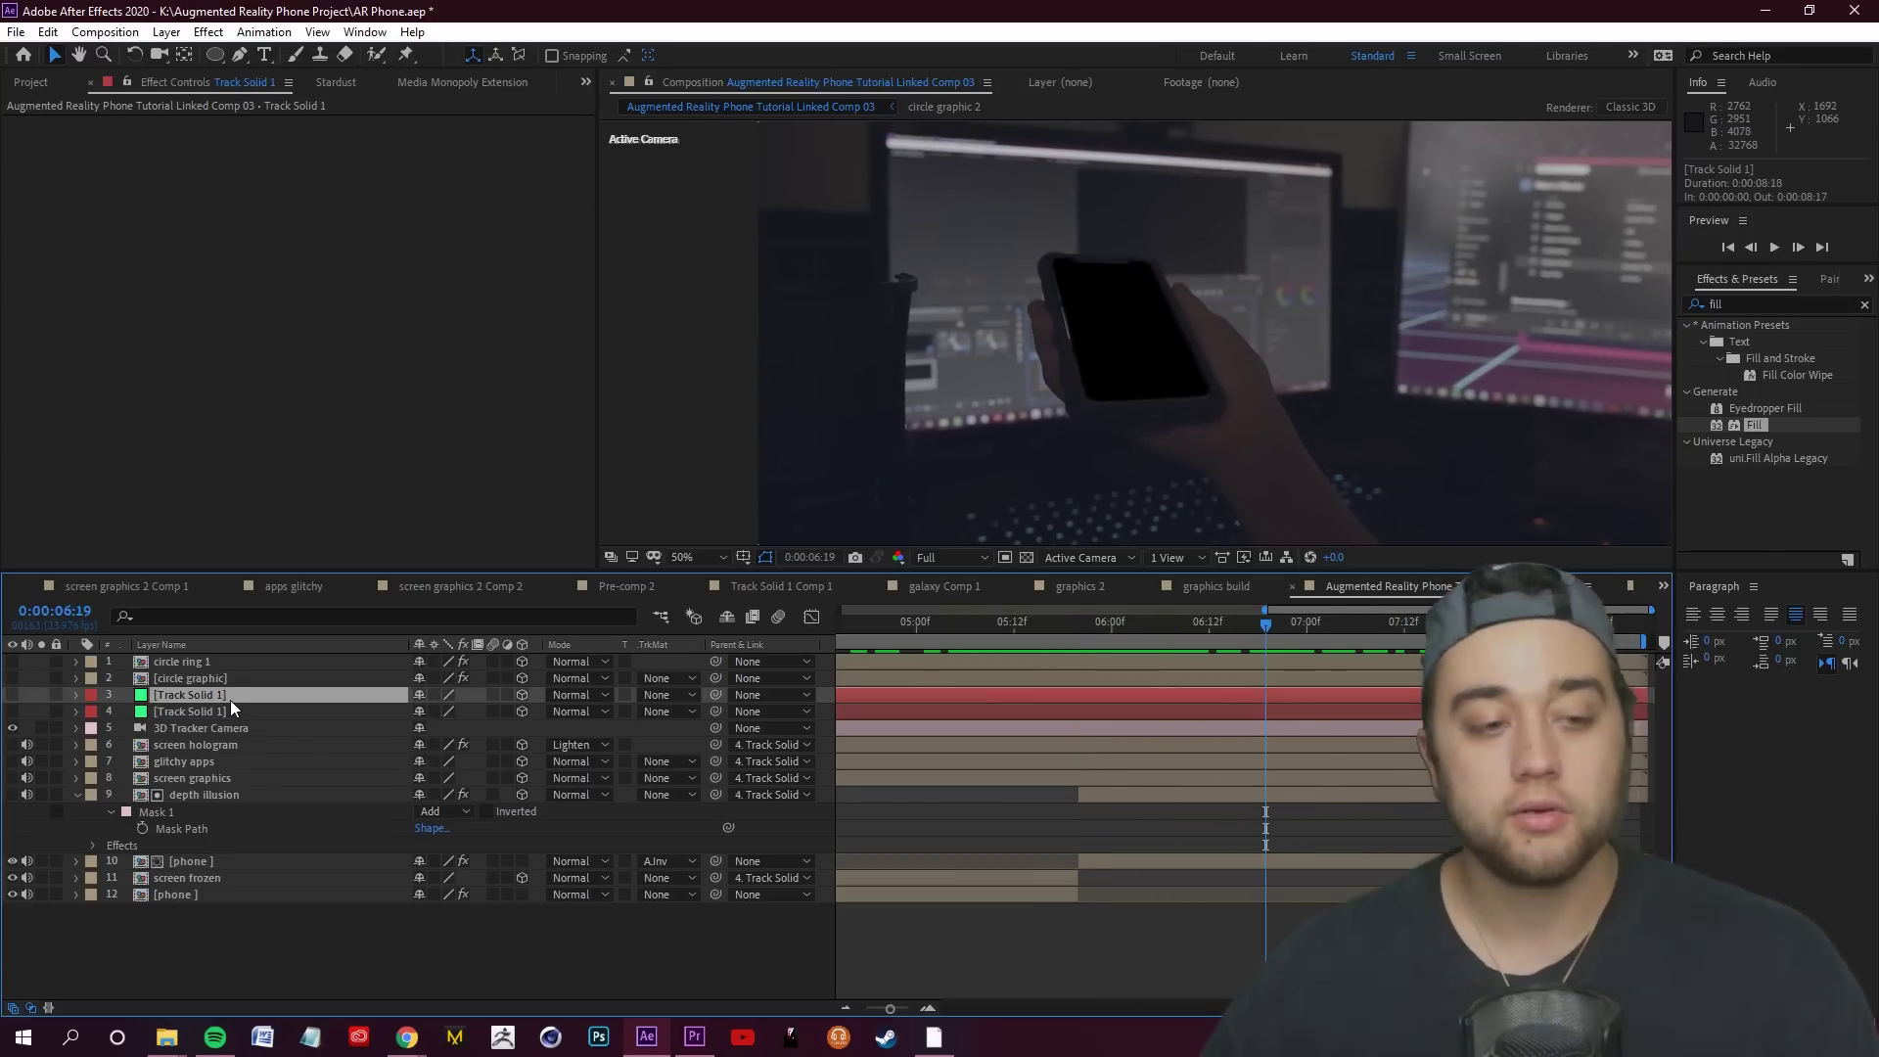
pyautogui.click(12, 694)
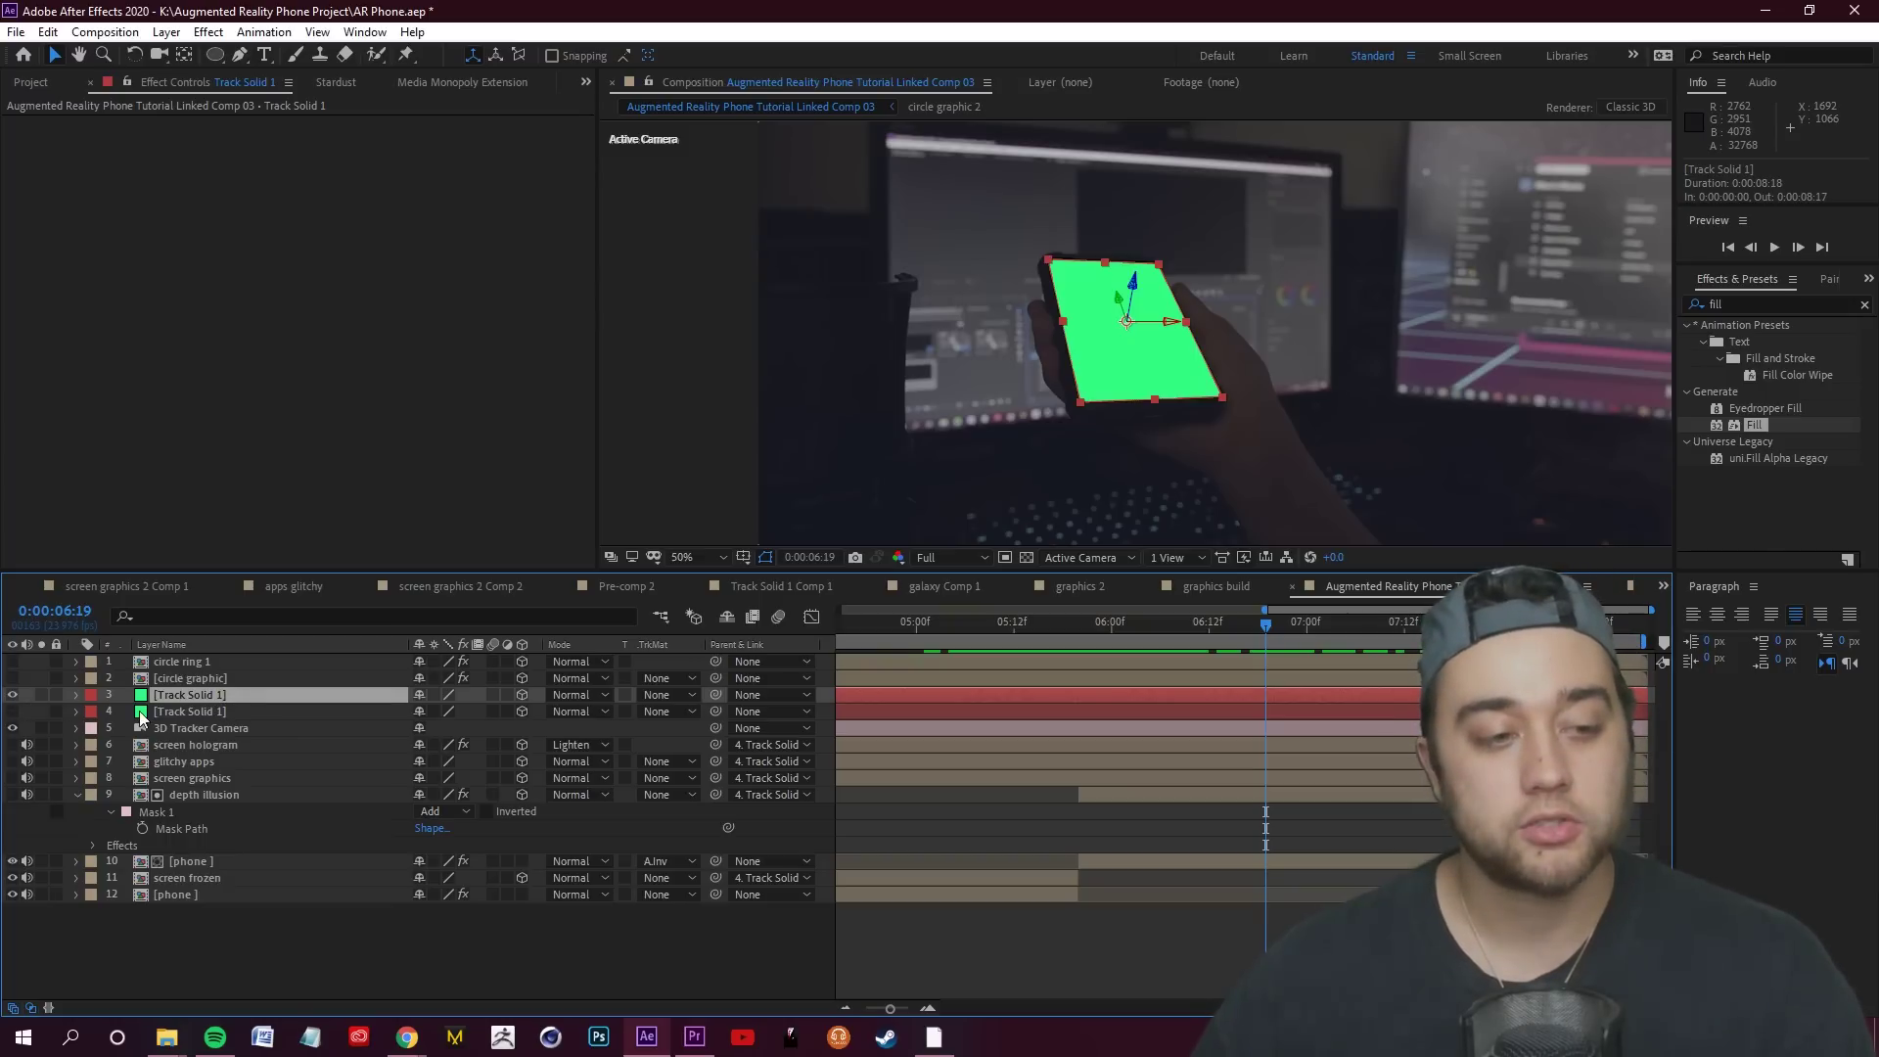
pyautogui.moveTo(213, 693); pyautogui.dragTo(199, 871)
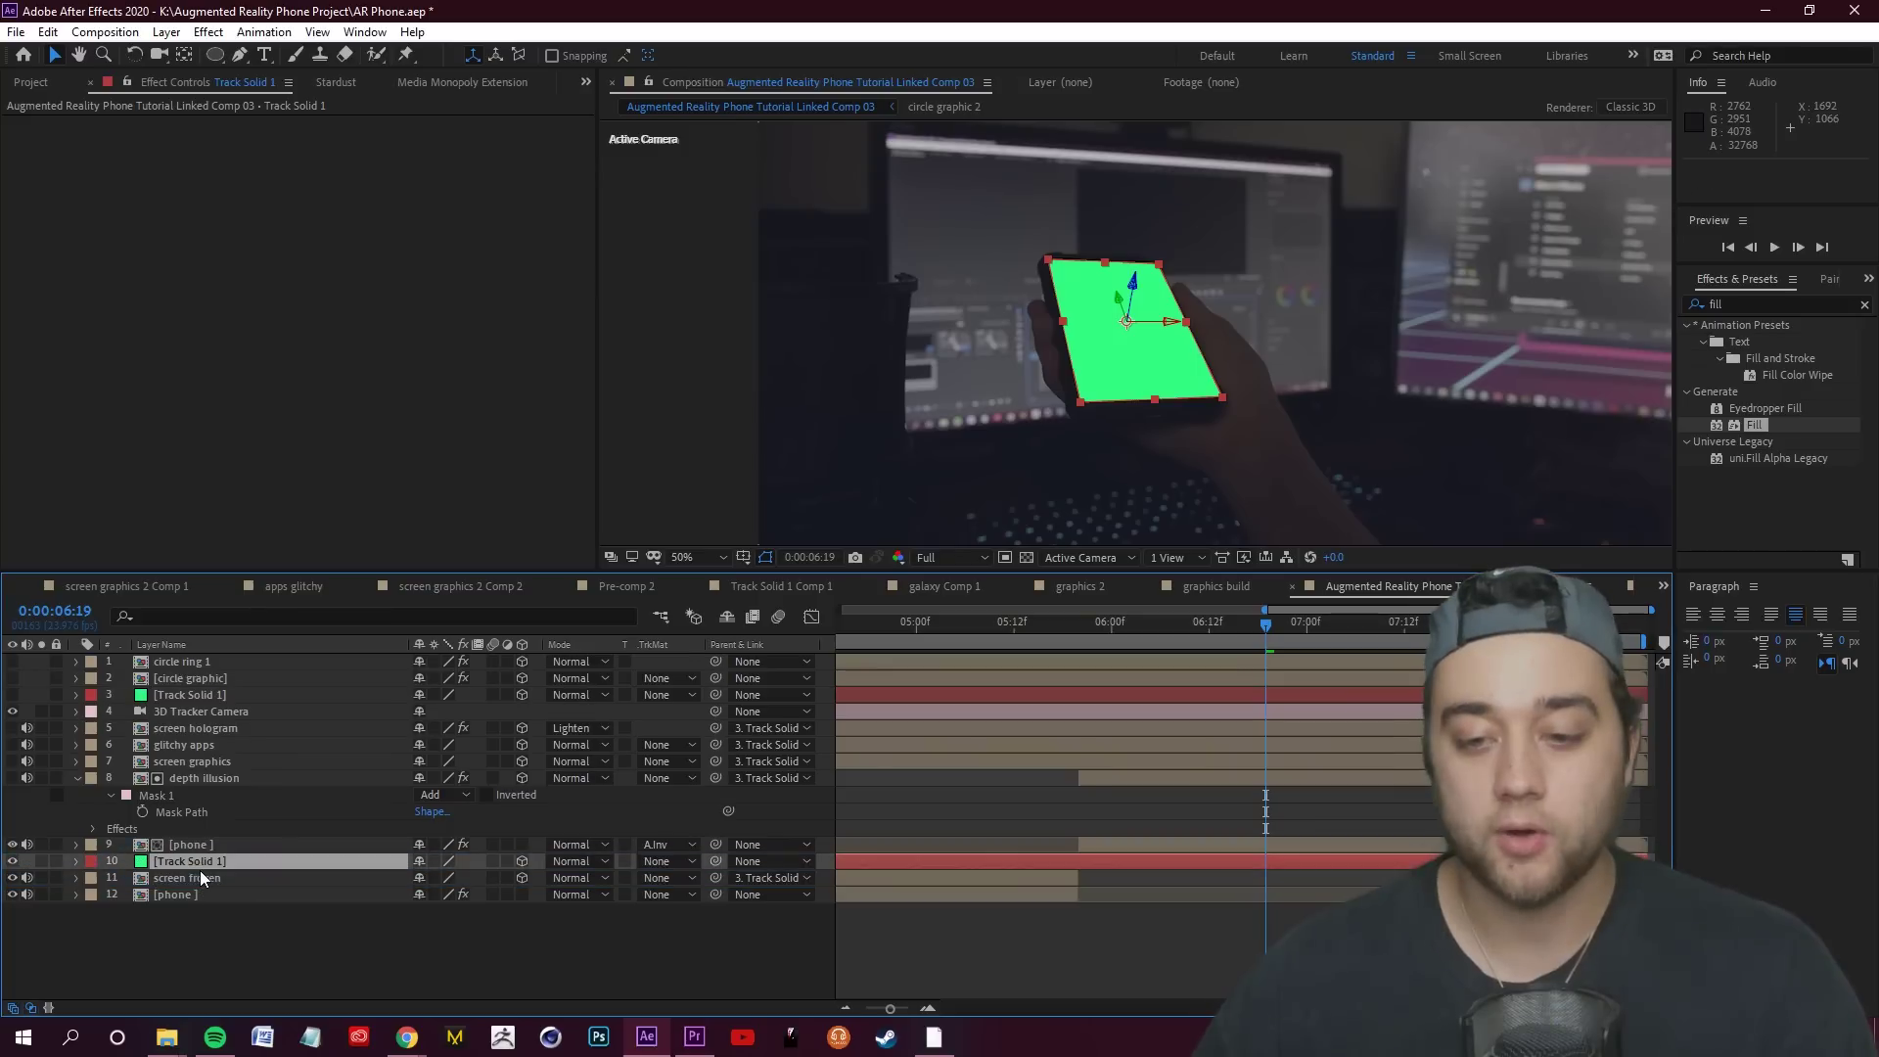
# Try pushing the green solid copy back in depth behind the phone's screen cutout and check it at other frames
pyautogui.moveTo(1132, 285); pyautogui.dragTo(1027, 502)
pyautogui.moveTo(929, 788); pyautogui.dragTo(1050, 638)
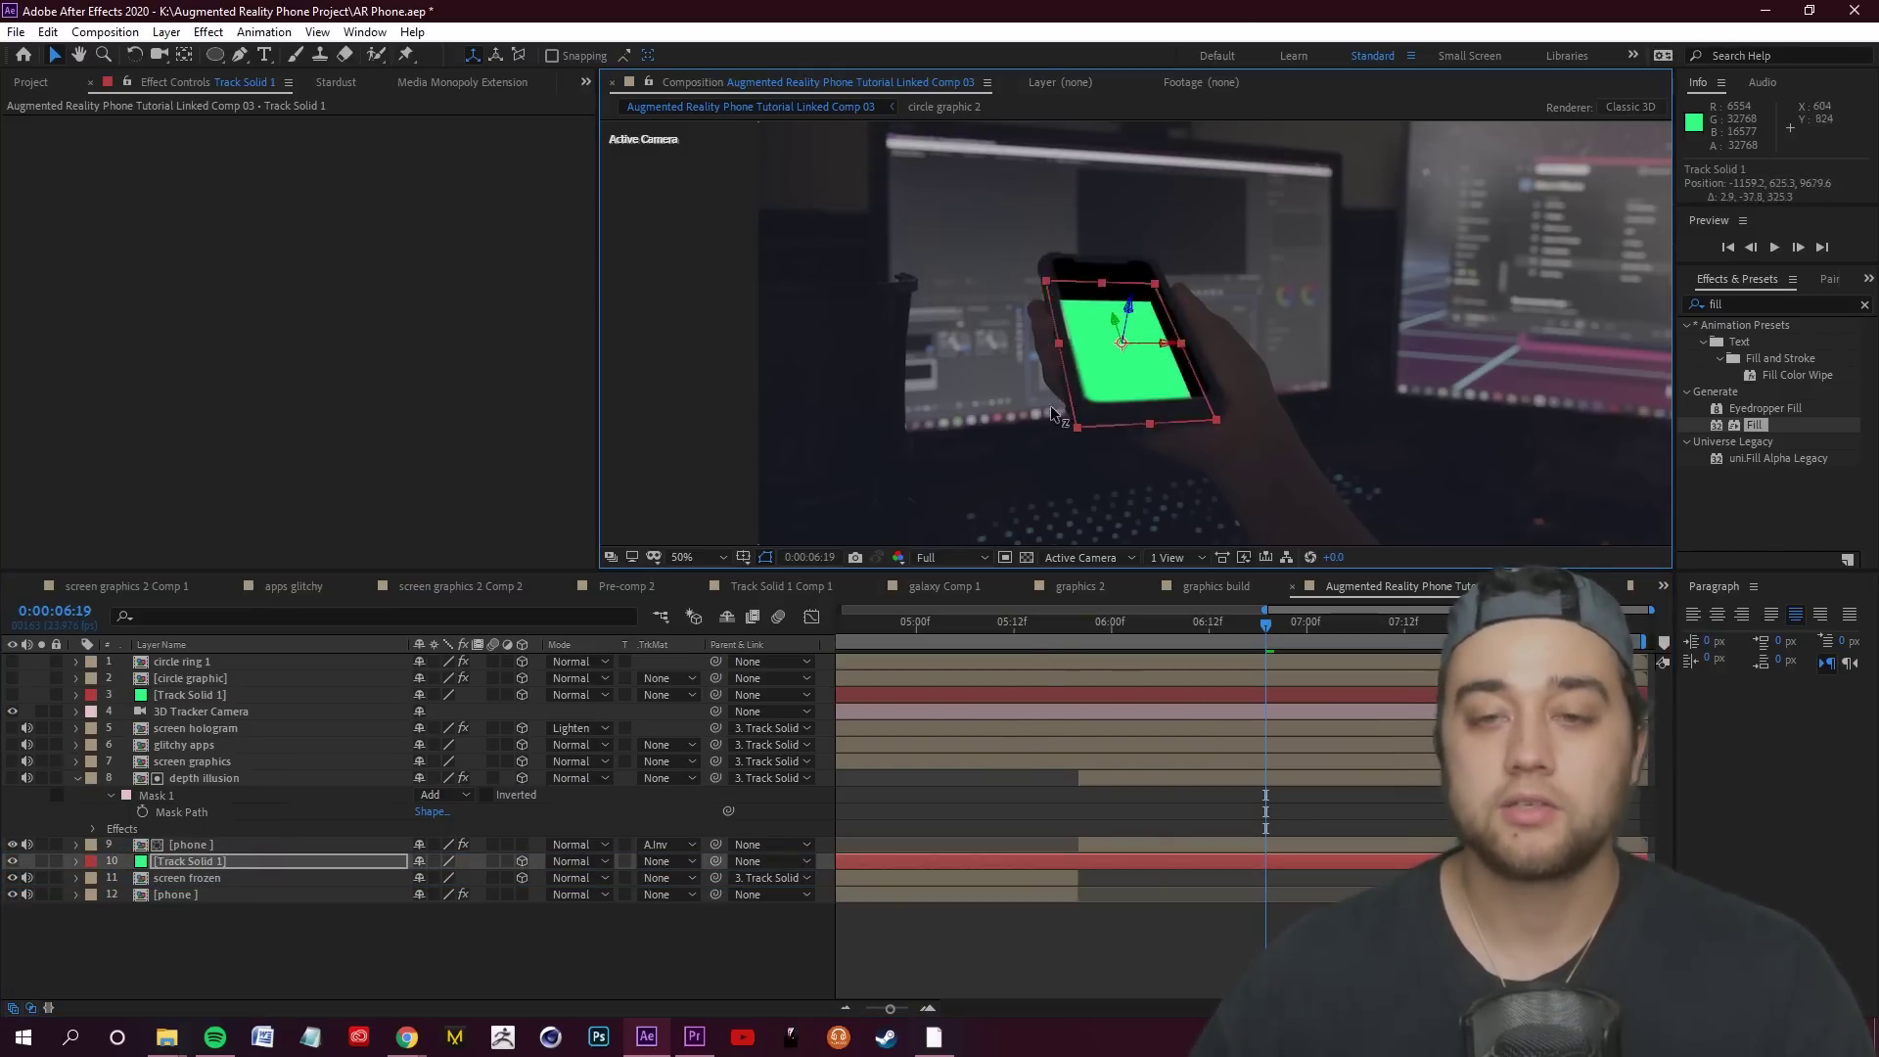
pyautogui.click(1042, 915)
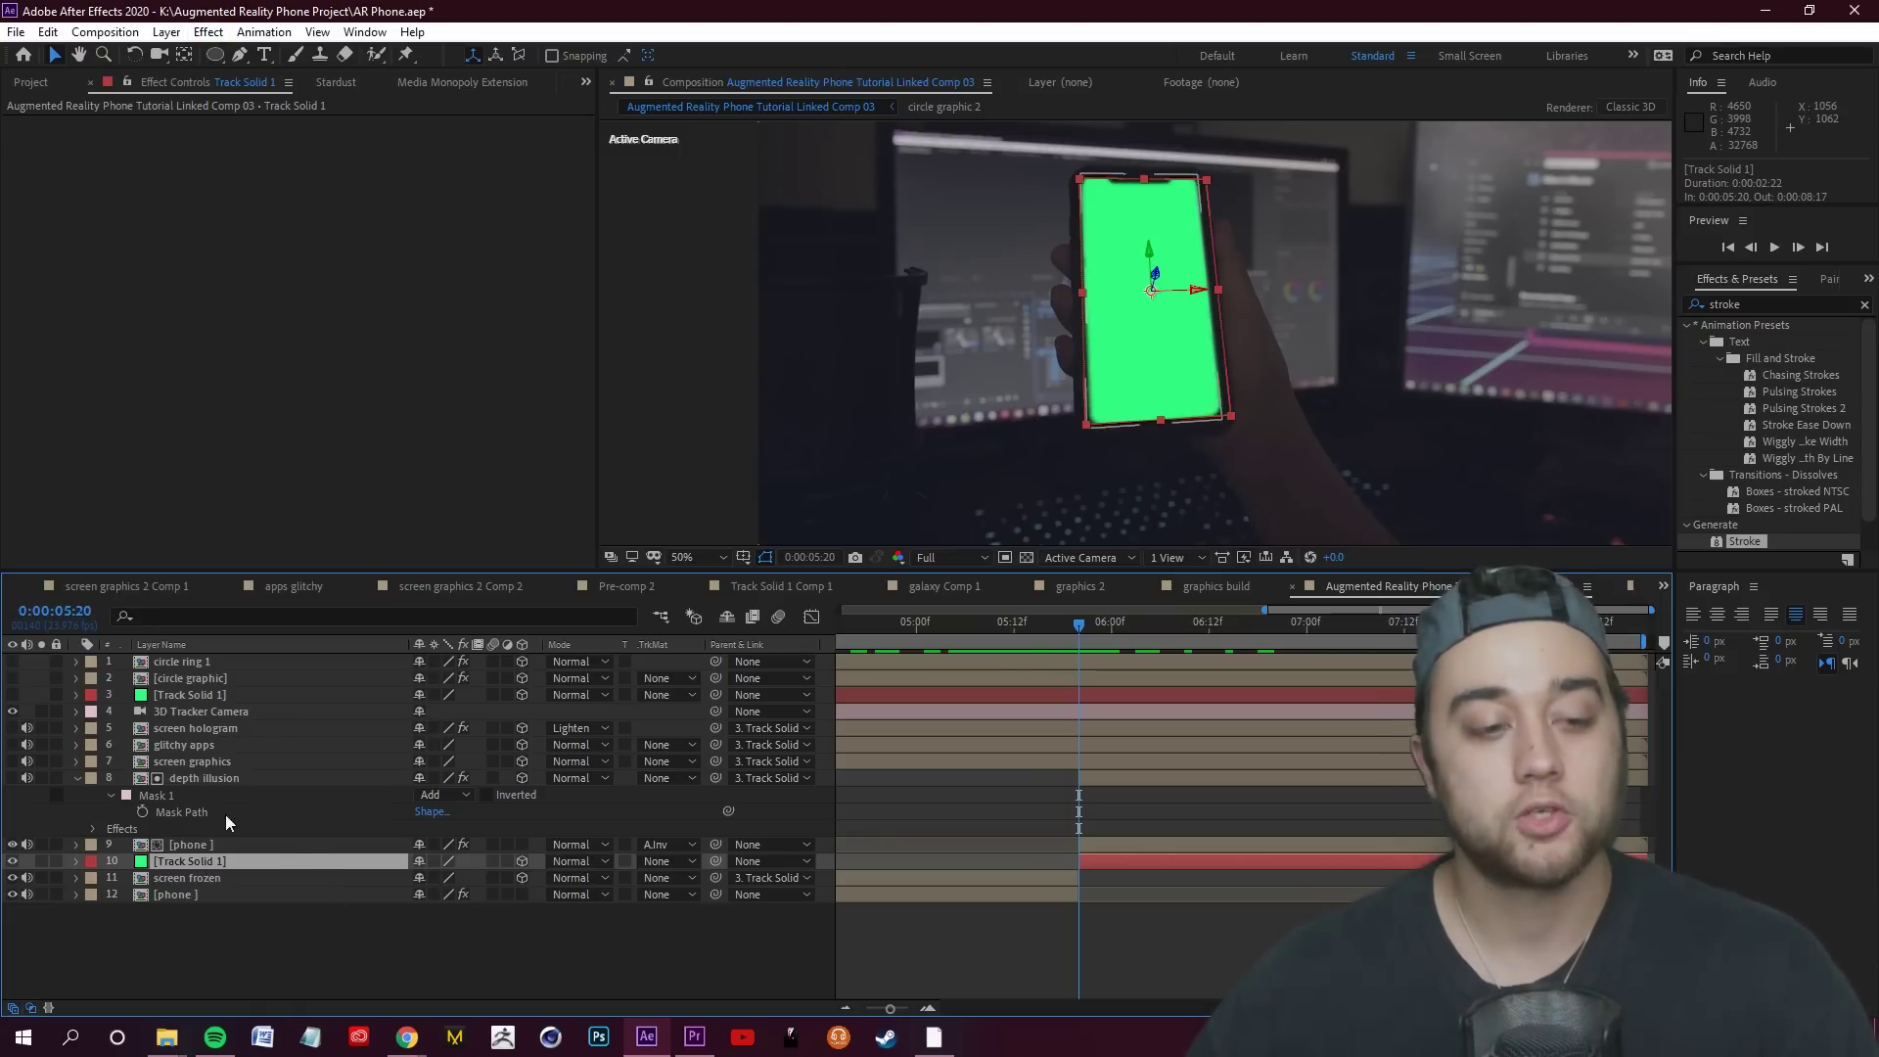
# Add a Stroke layer style to the duplicated Track Solid 1 layer beneath the phone segment
pyautogui.click(167, 31)
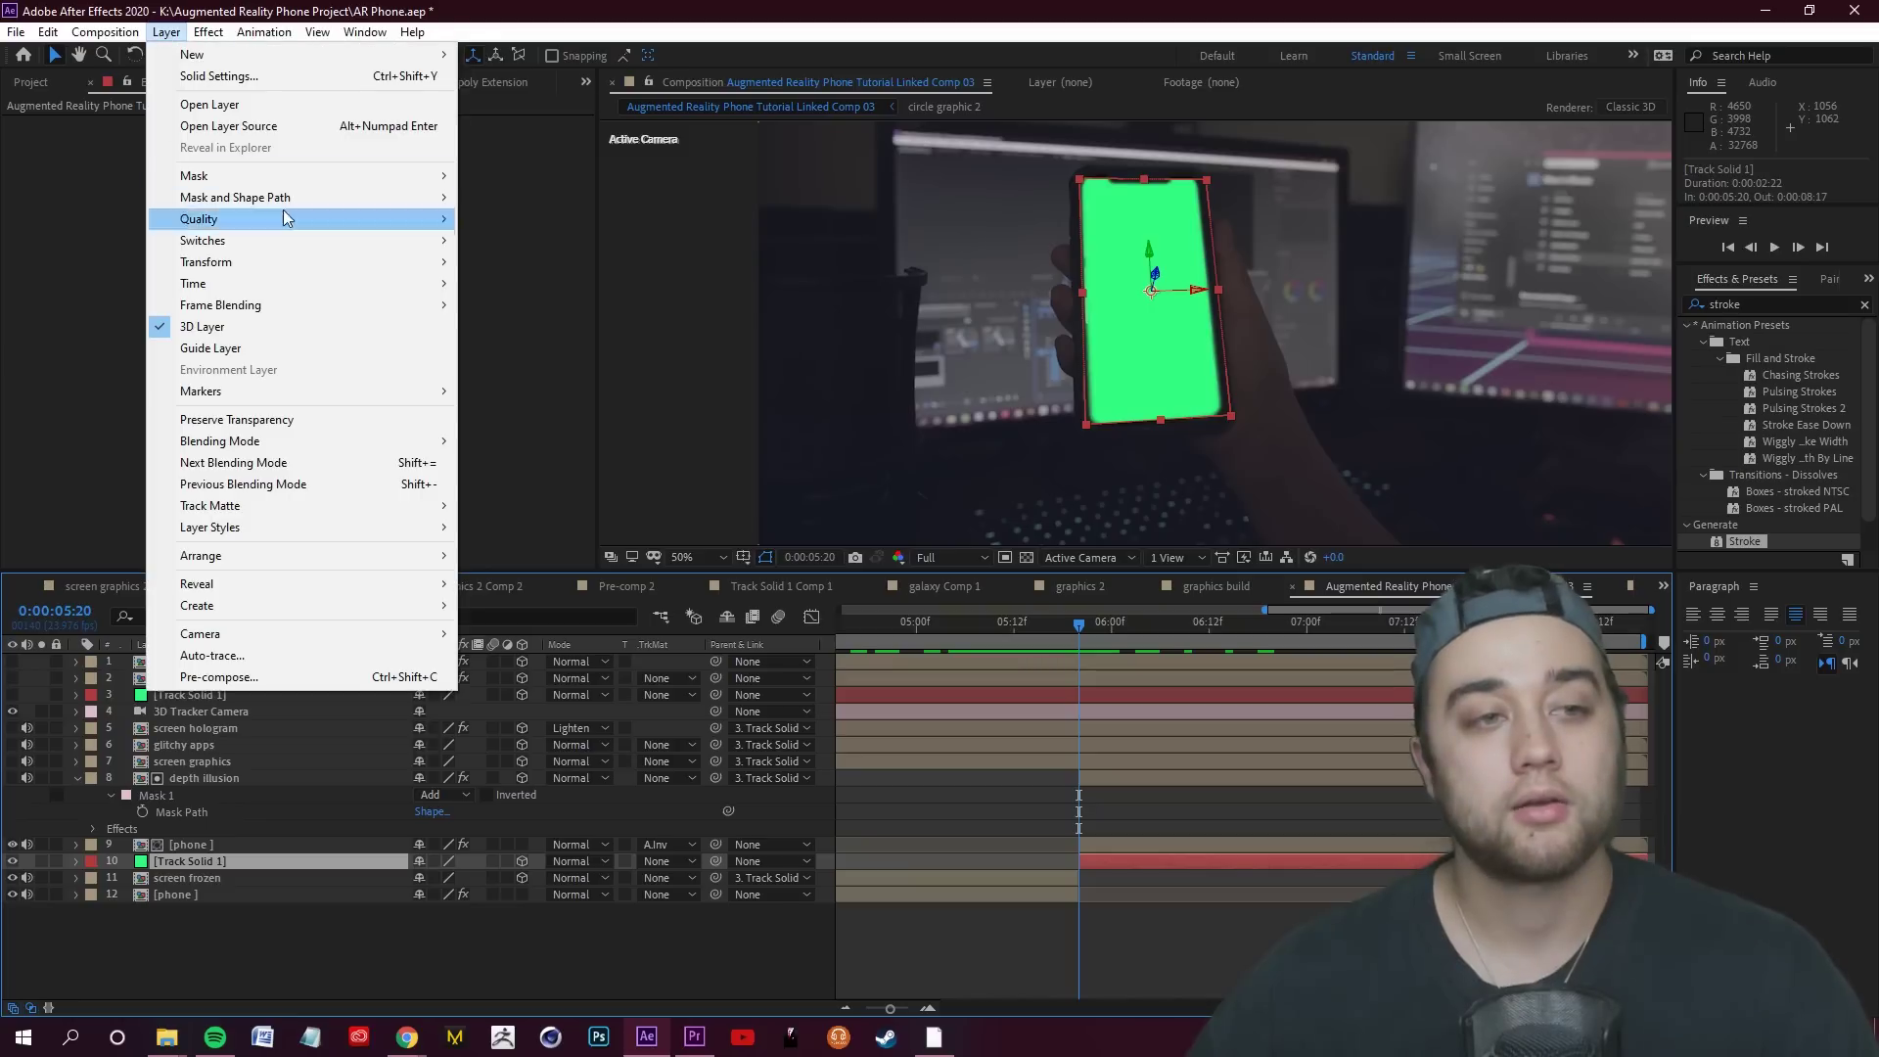
pyautogui.moveTo(298, 536)
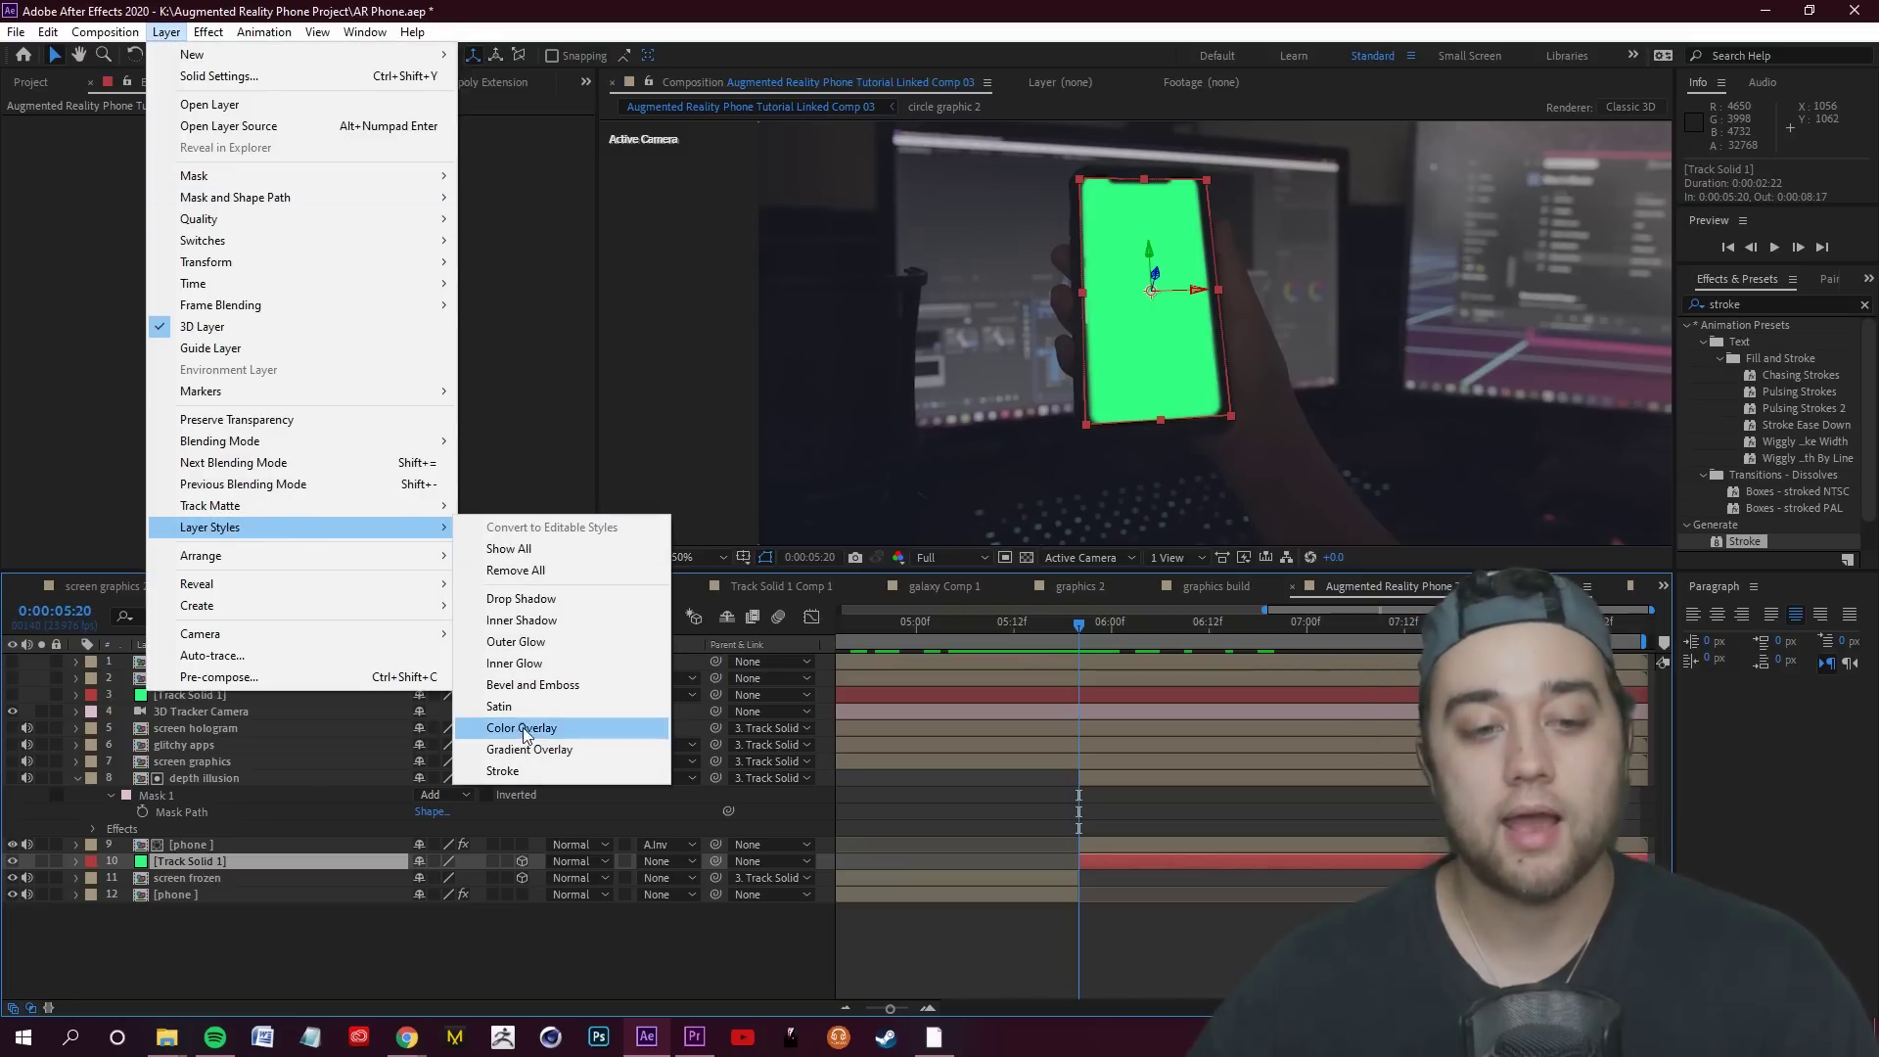
pyautogui.click(503, 771)
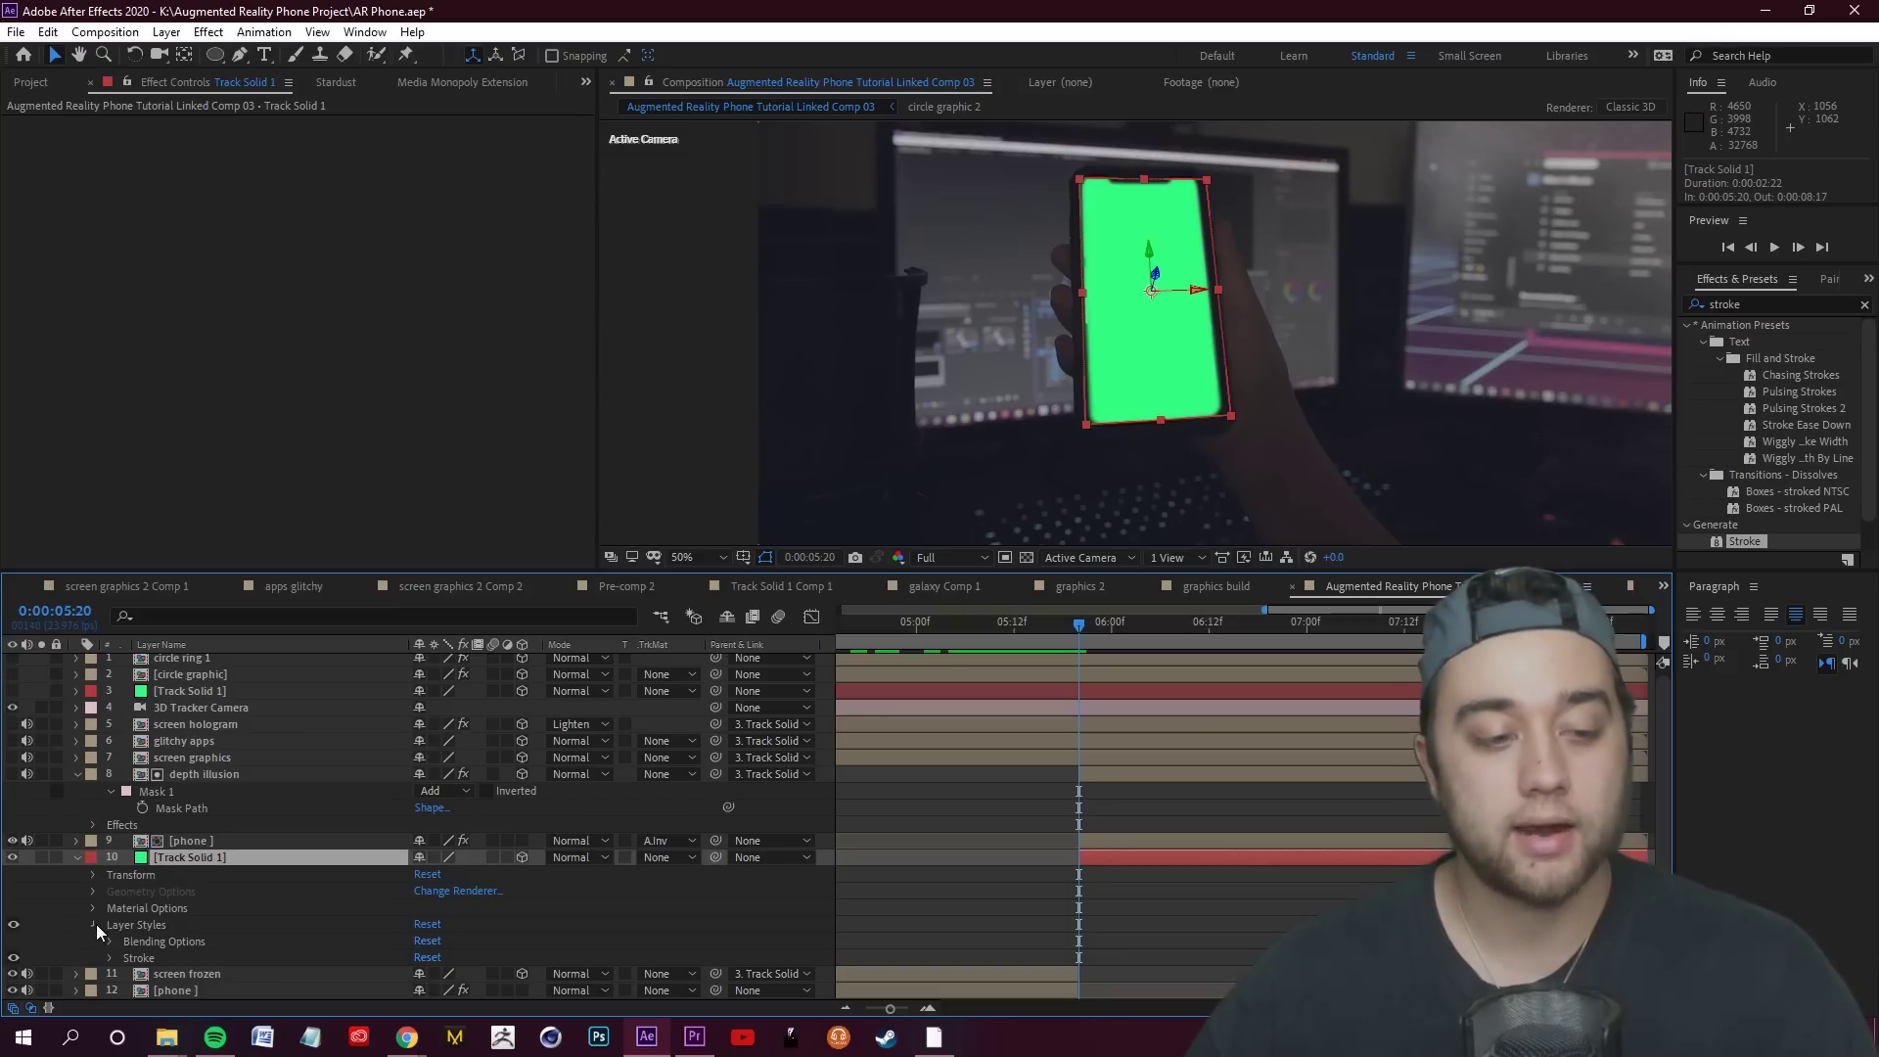
# Set the Fill Opacity in the copied solid's advanced blending options to 0% so that only its stroke shows
pyautogui.scroll(1, 96, 924)
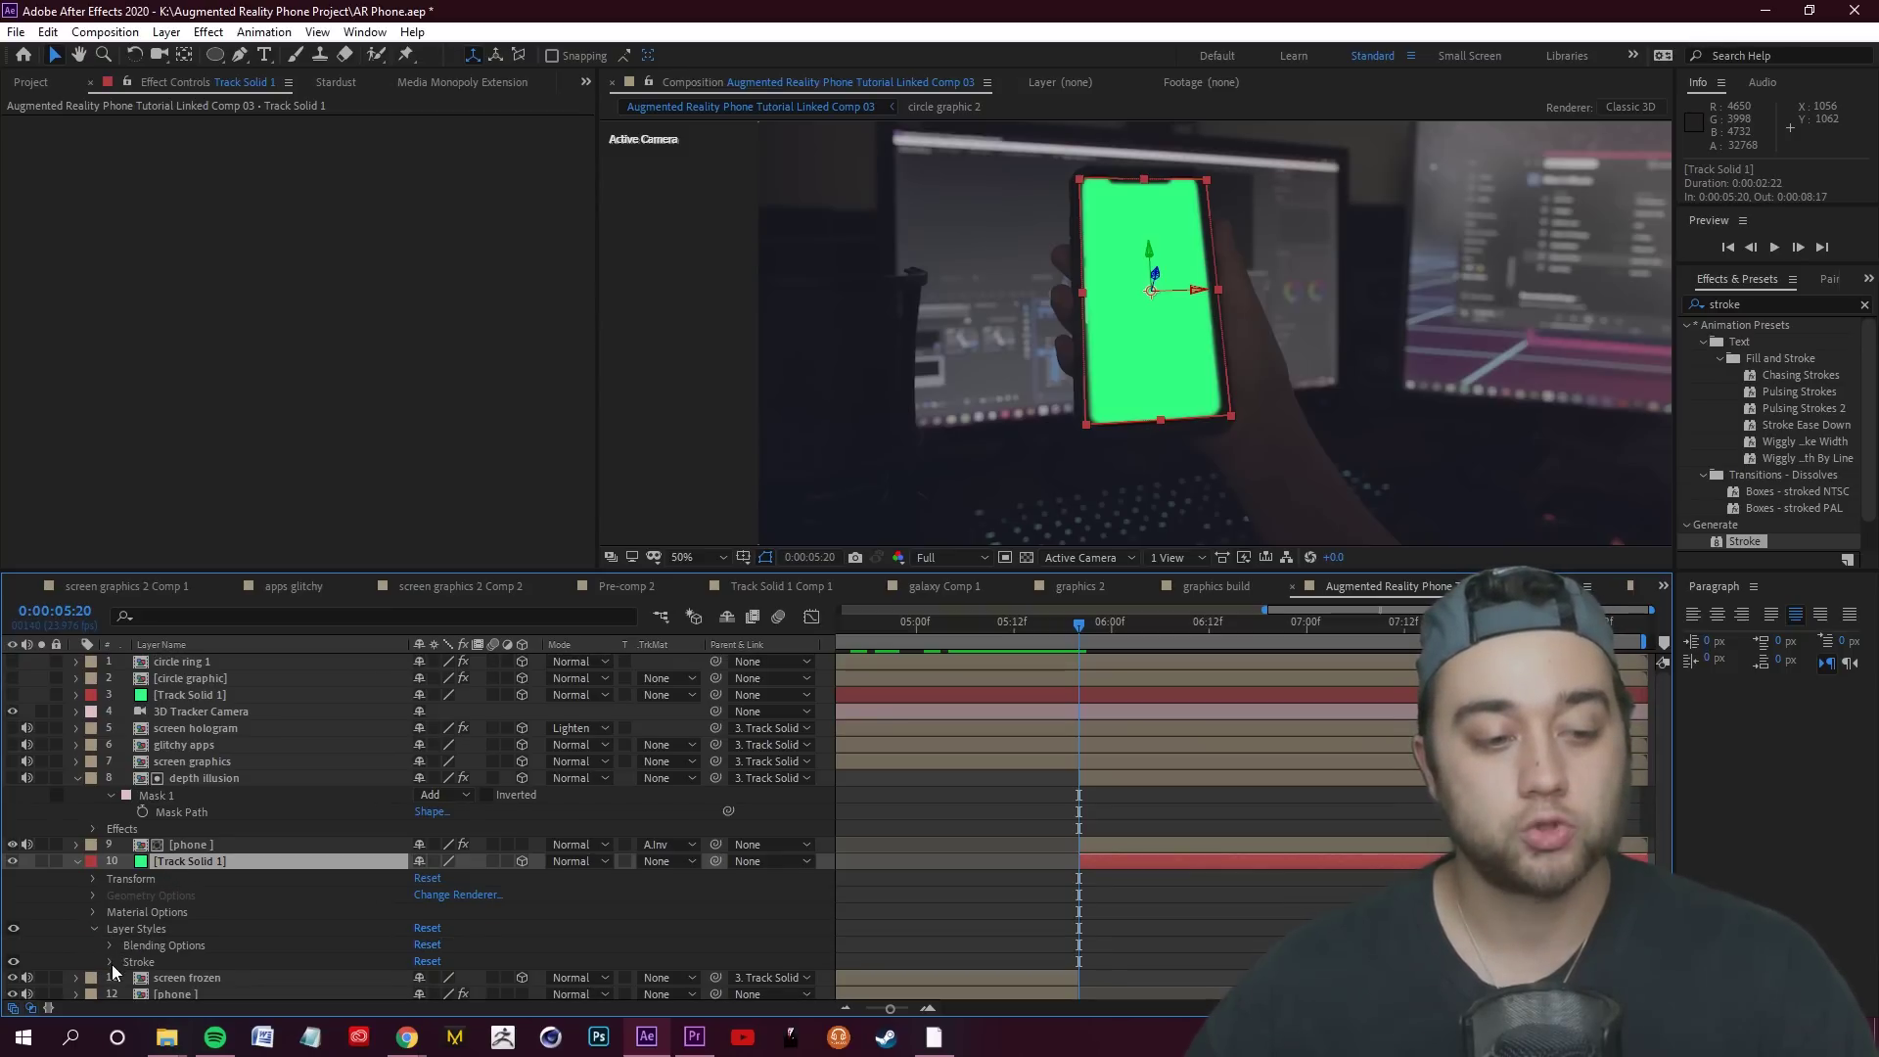
pyautogui.click(109, 961)
pyautogui.scroll(-2, 103, 951)
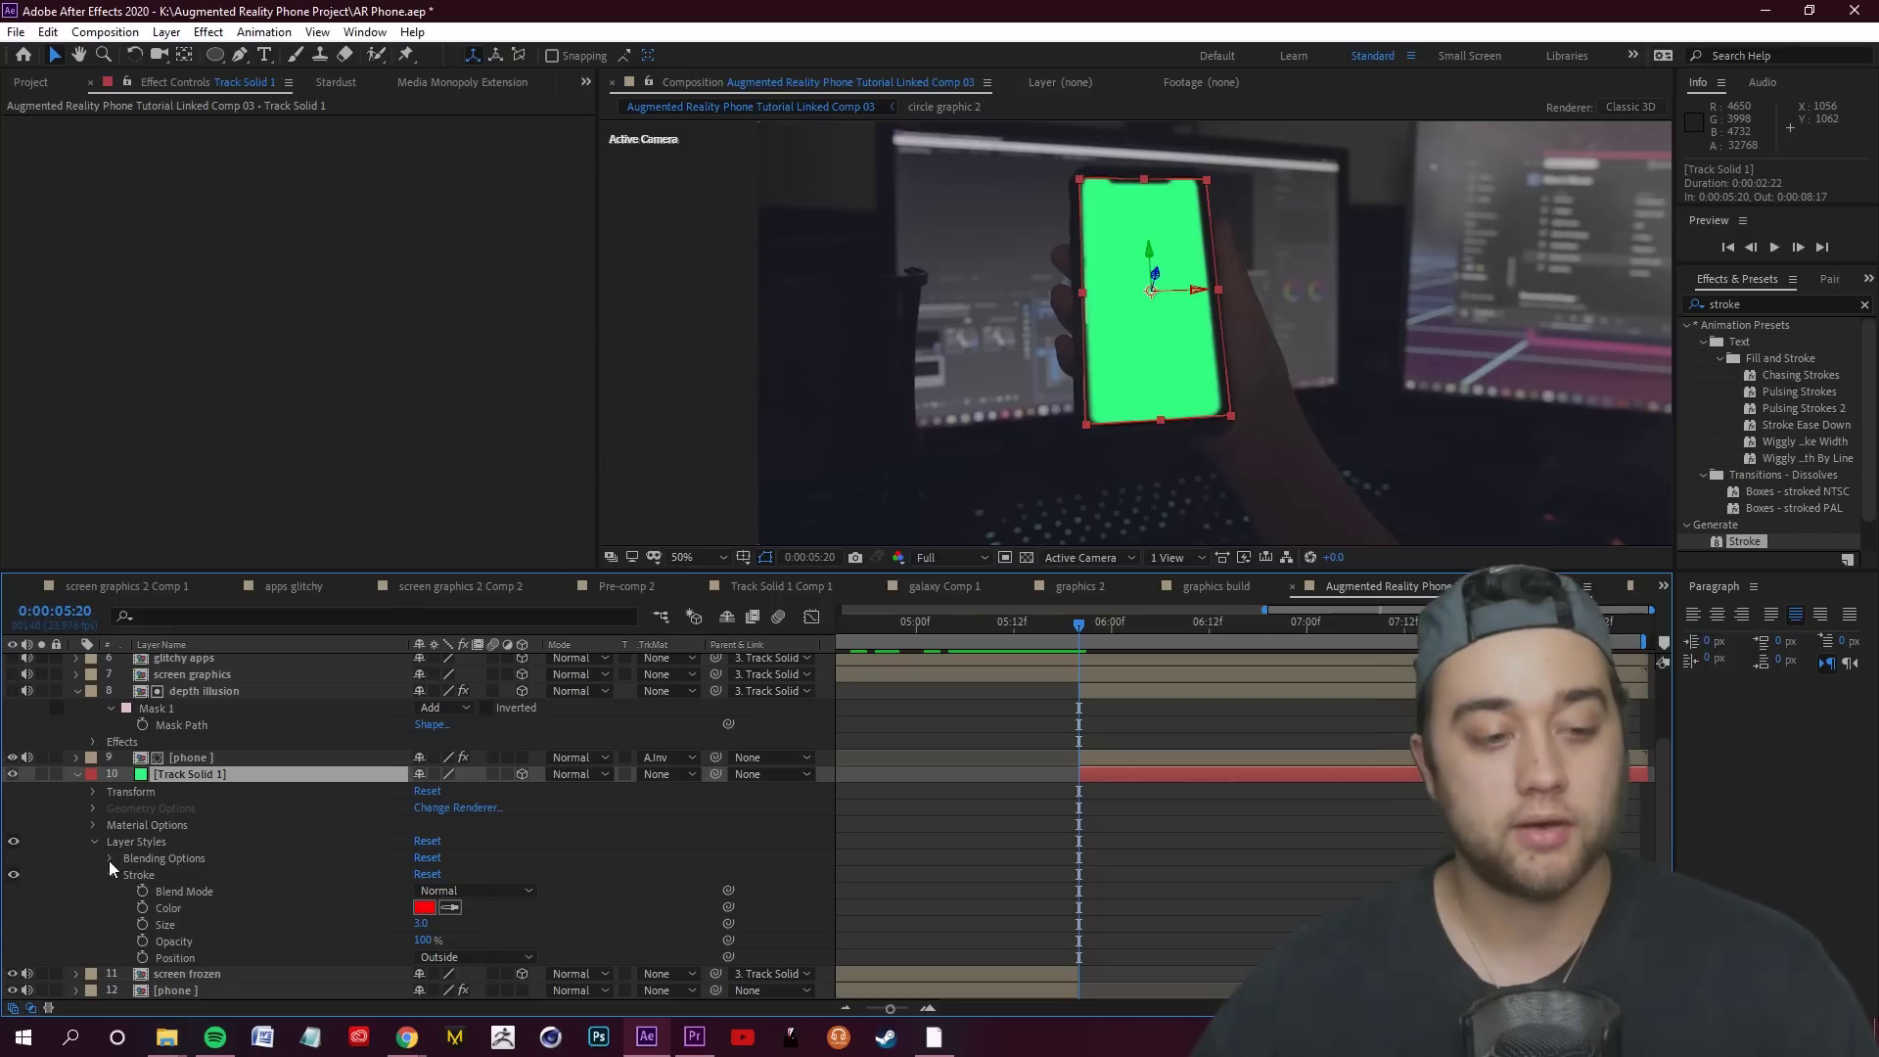
pyautogui.click(109, 860)
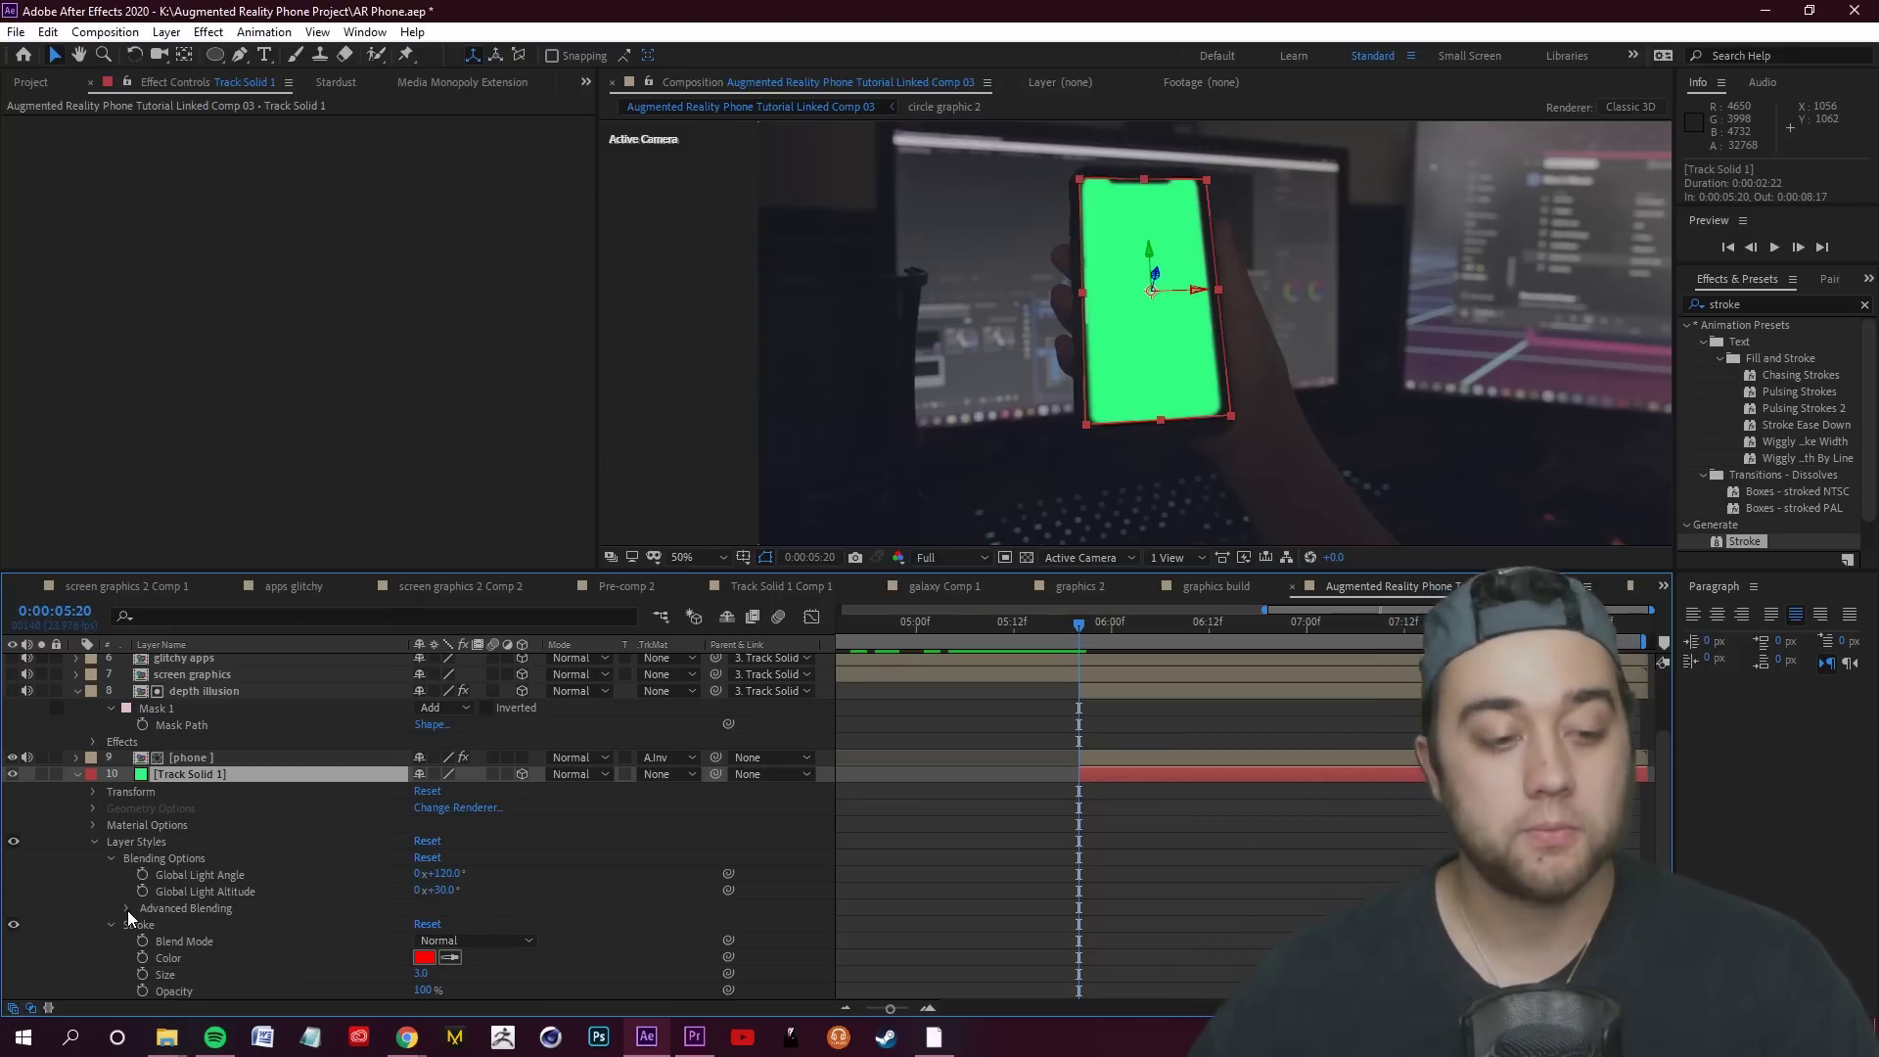
pyautogui.click(128, 909)
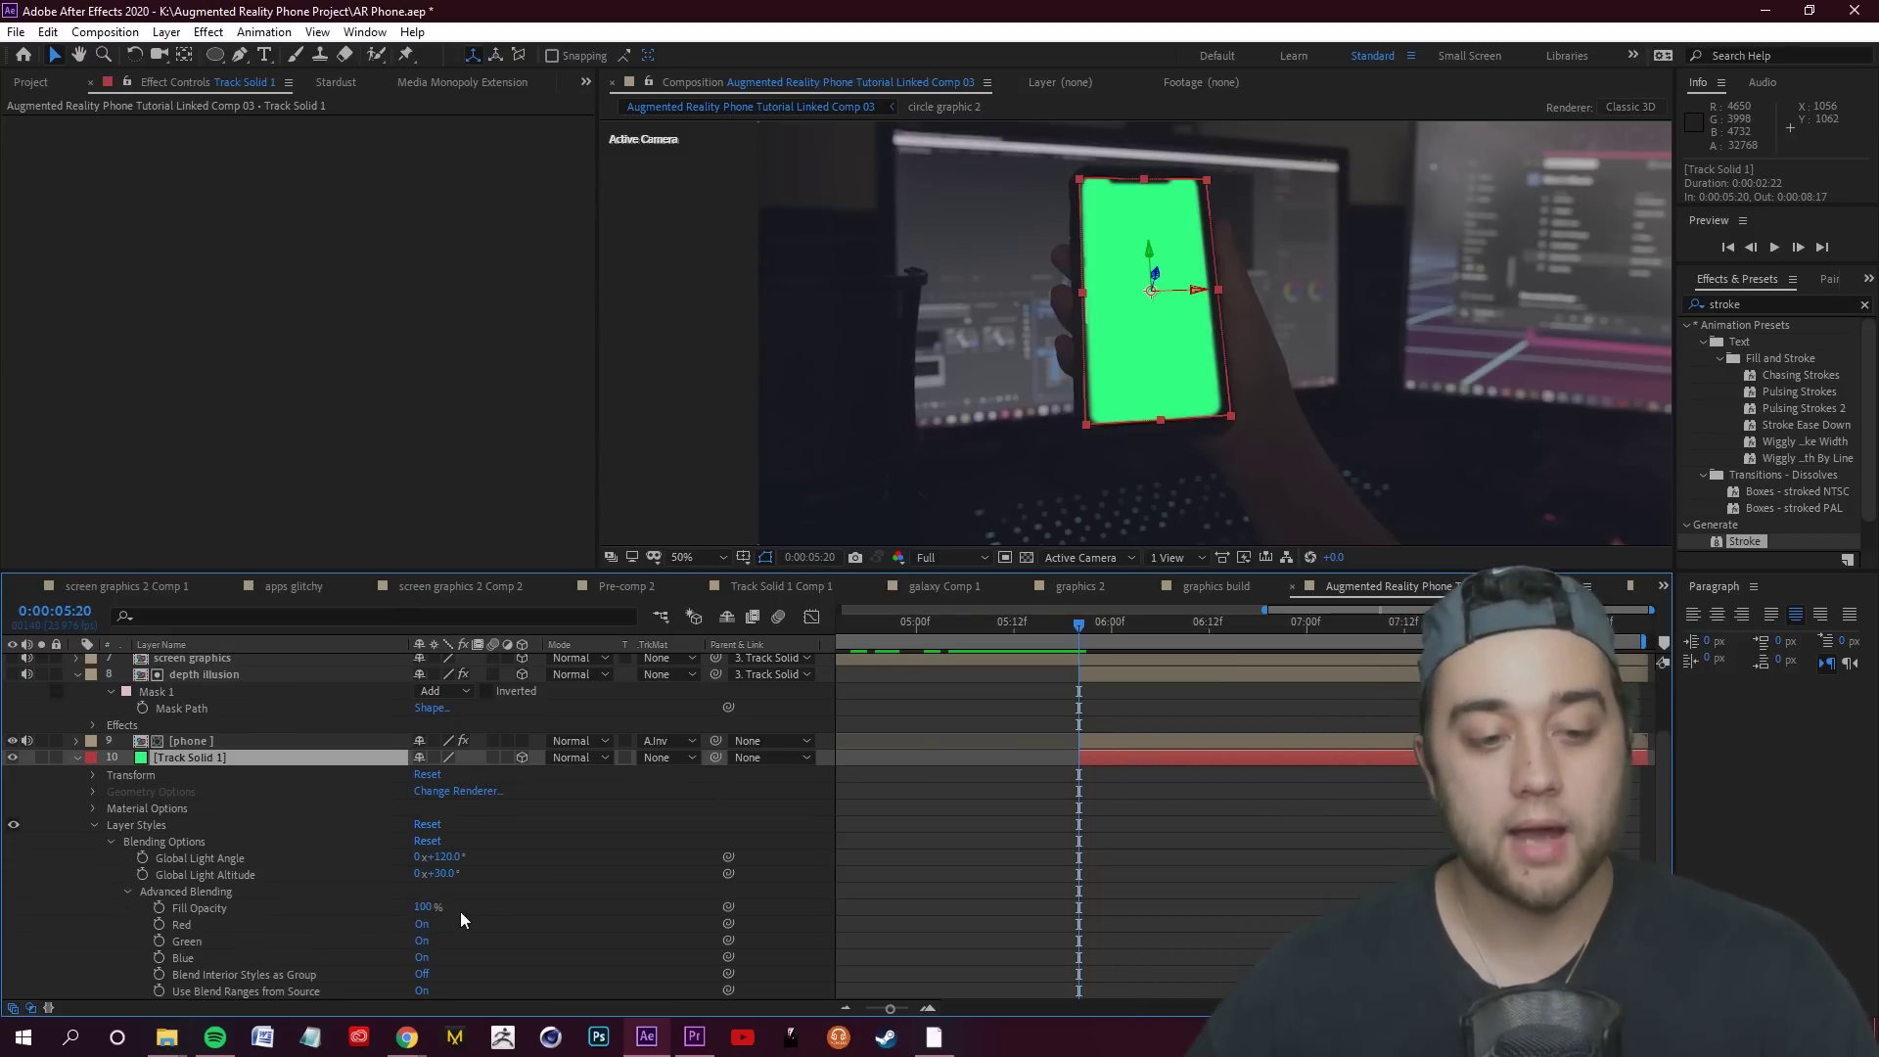
pyautogui.moveTo(427, 905); pyautogui.dragTo(372, 906)
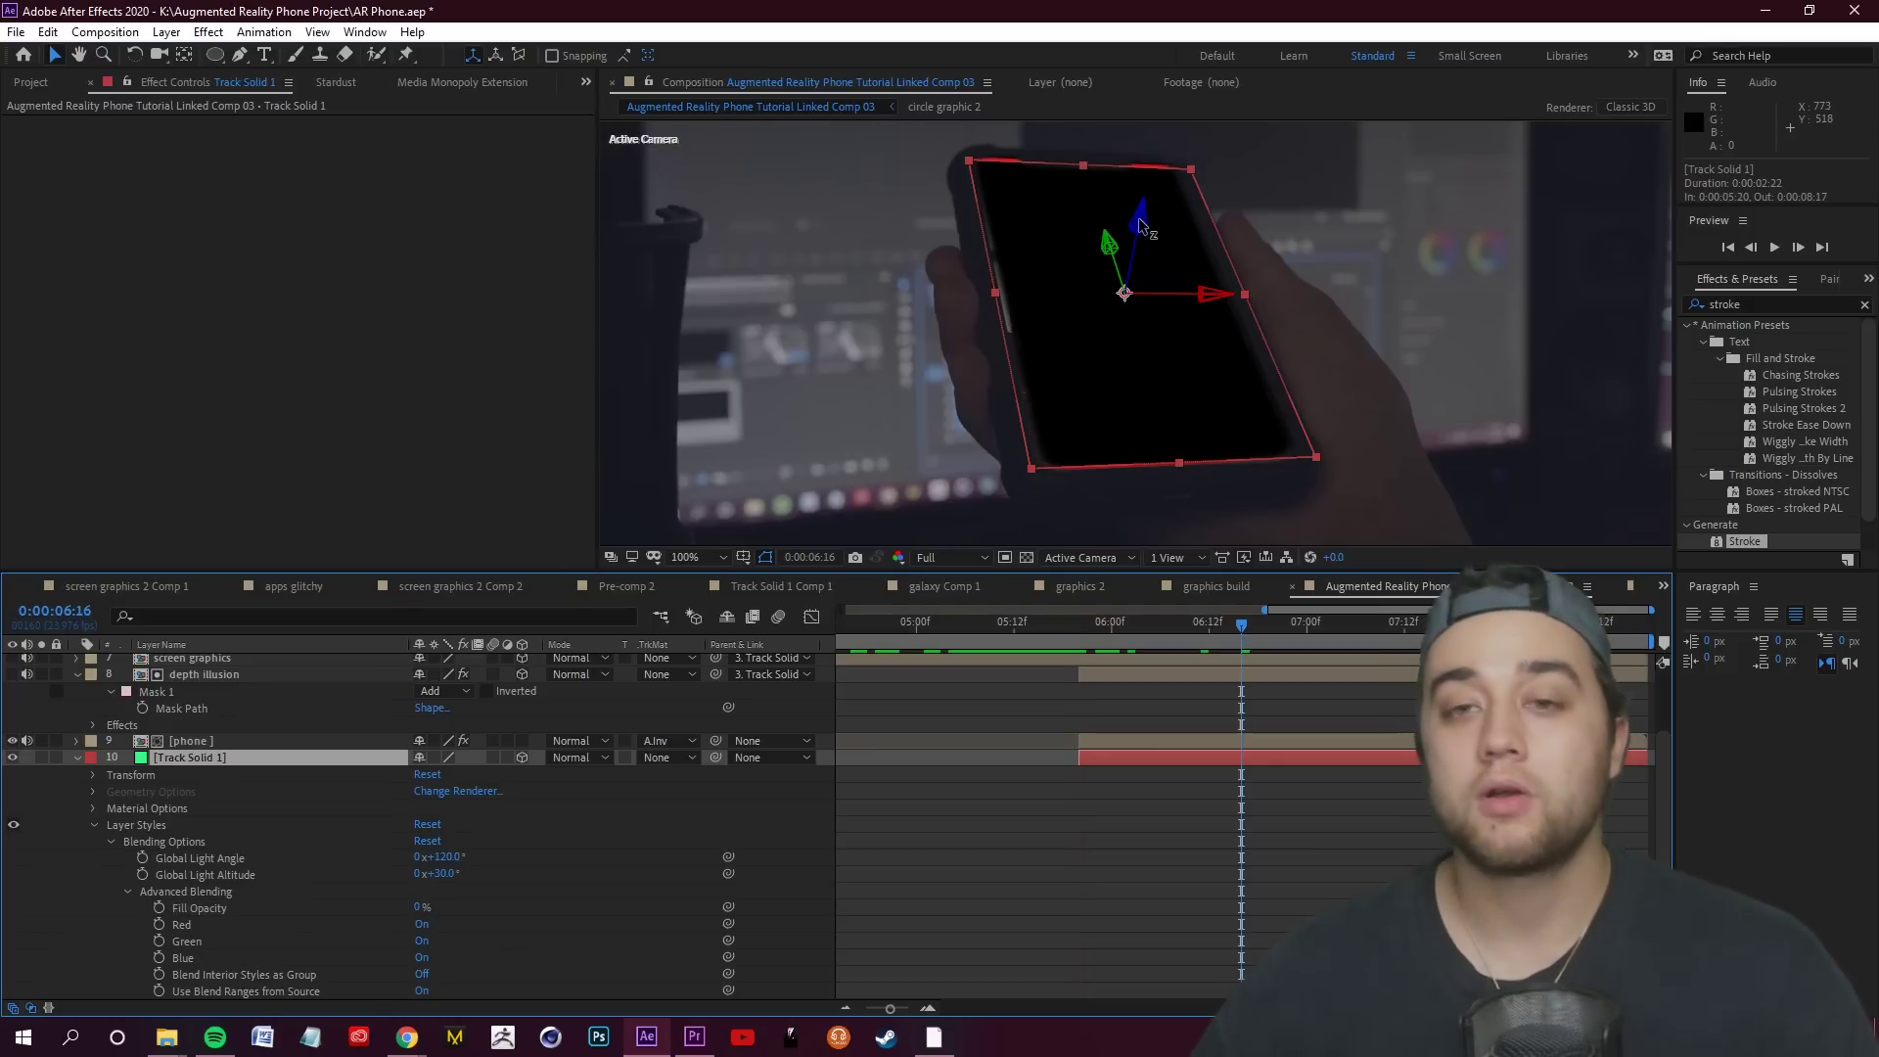
# Shift the outlined solid along its depth axis and set its stroke color to white, FFFFFF
pyautogui.moveTo(1140, 224); pyautogui.dragTo(1145, 212)
pyautogui.moveTo(1189, 148); pyautogui.dragTo(1201, 132)
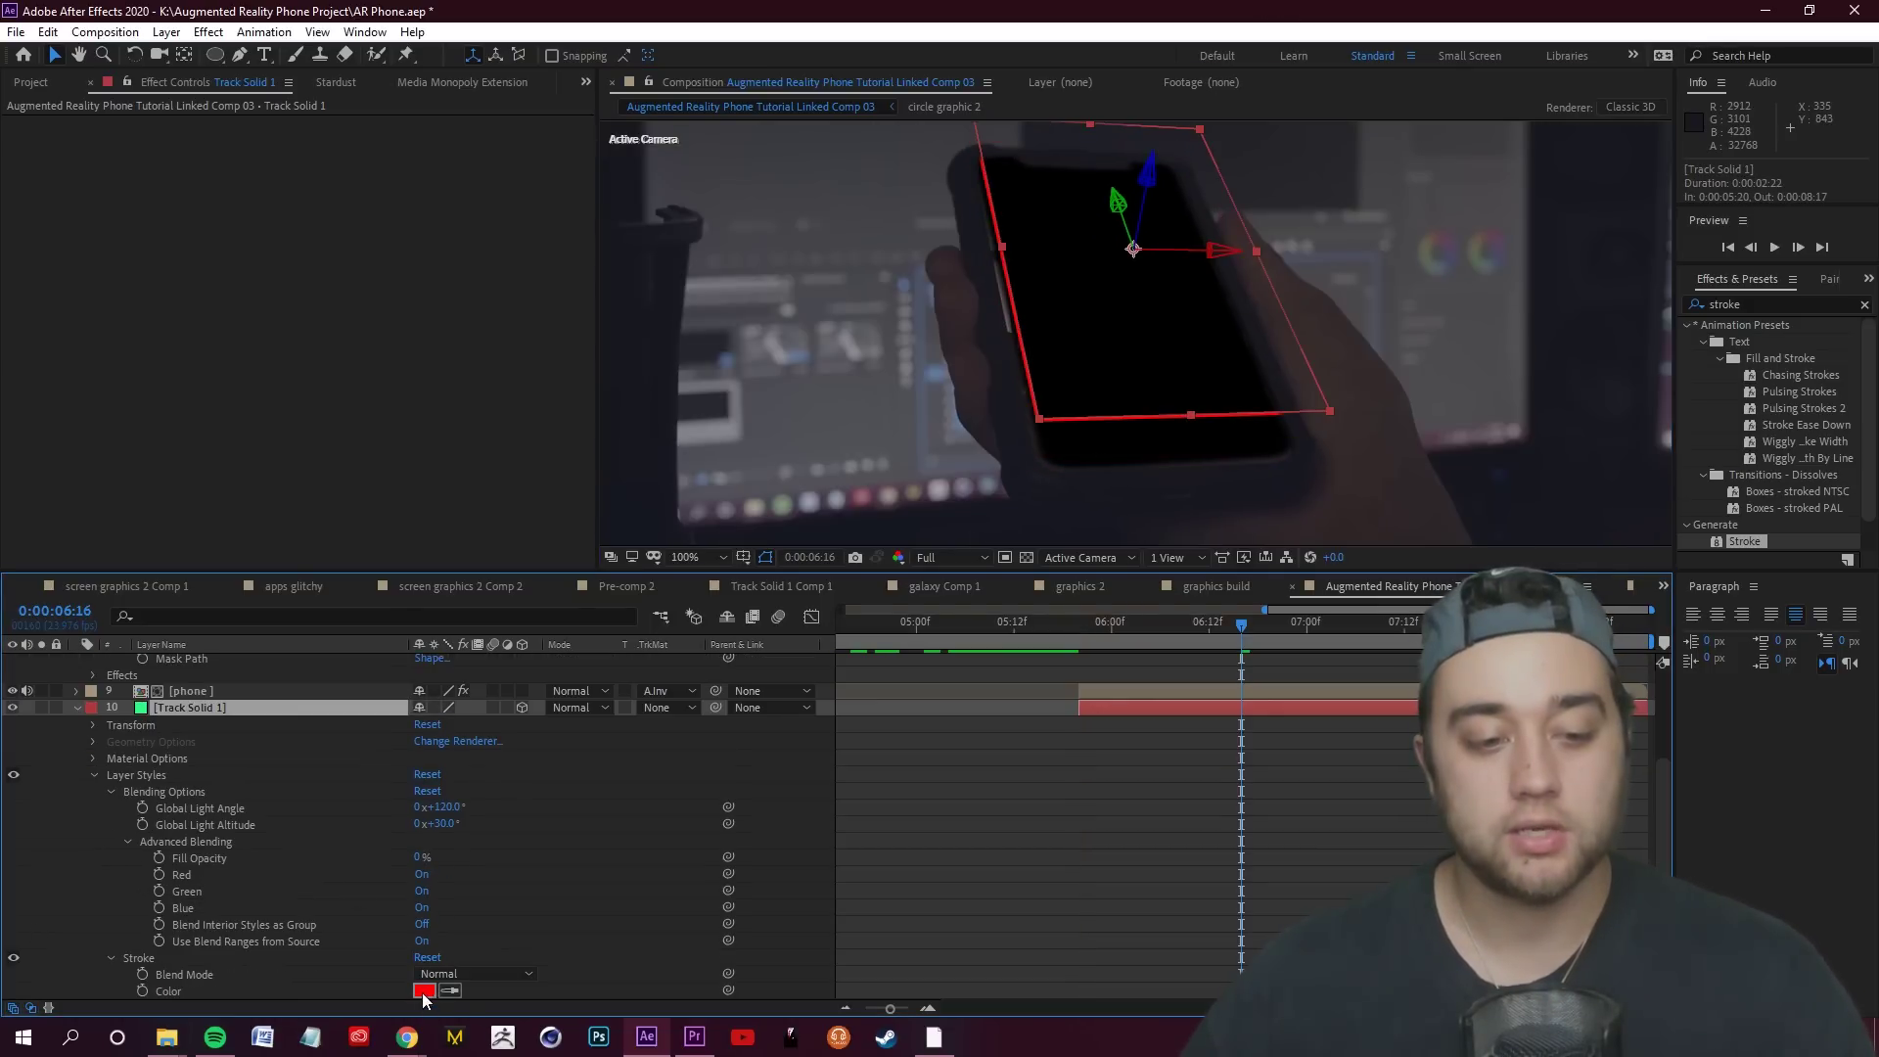
pyautogui.click(424, 991)
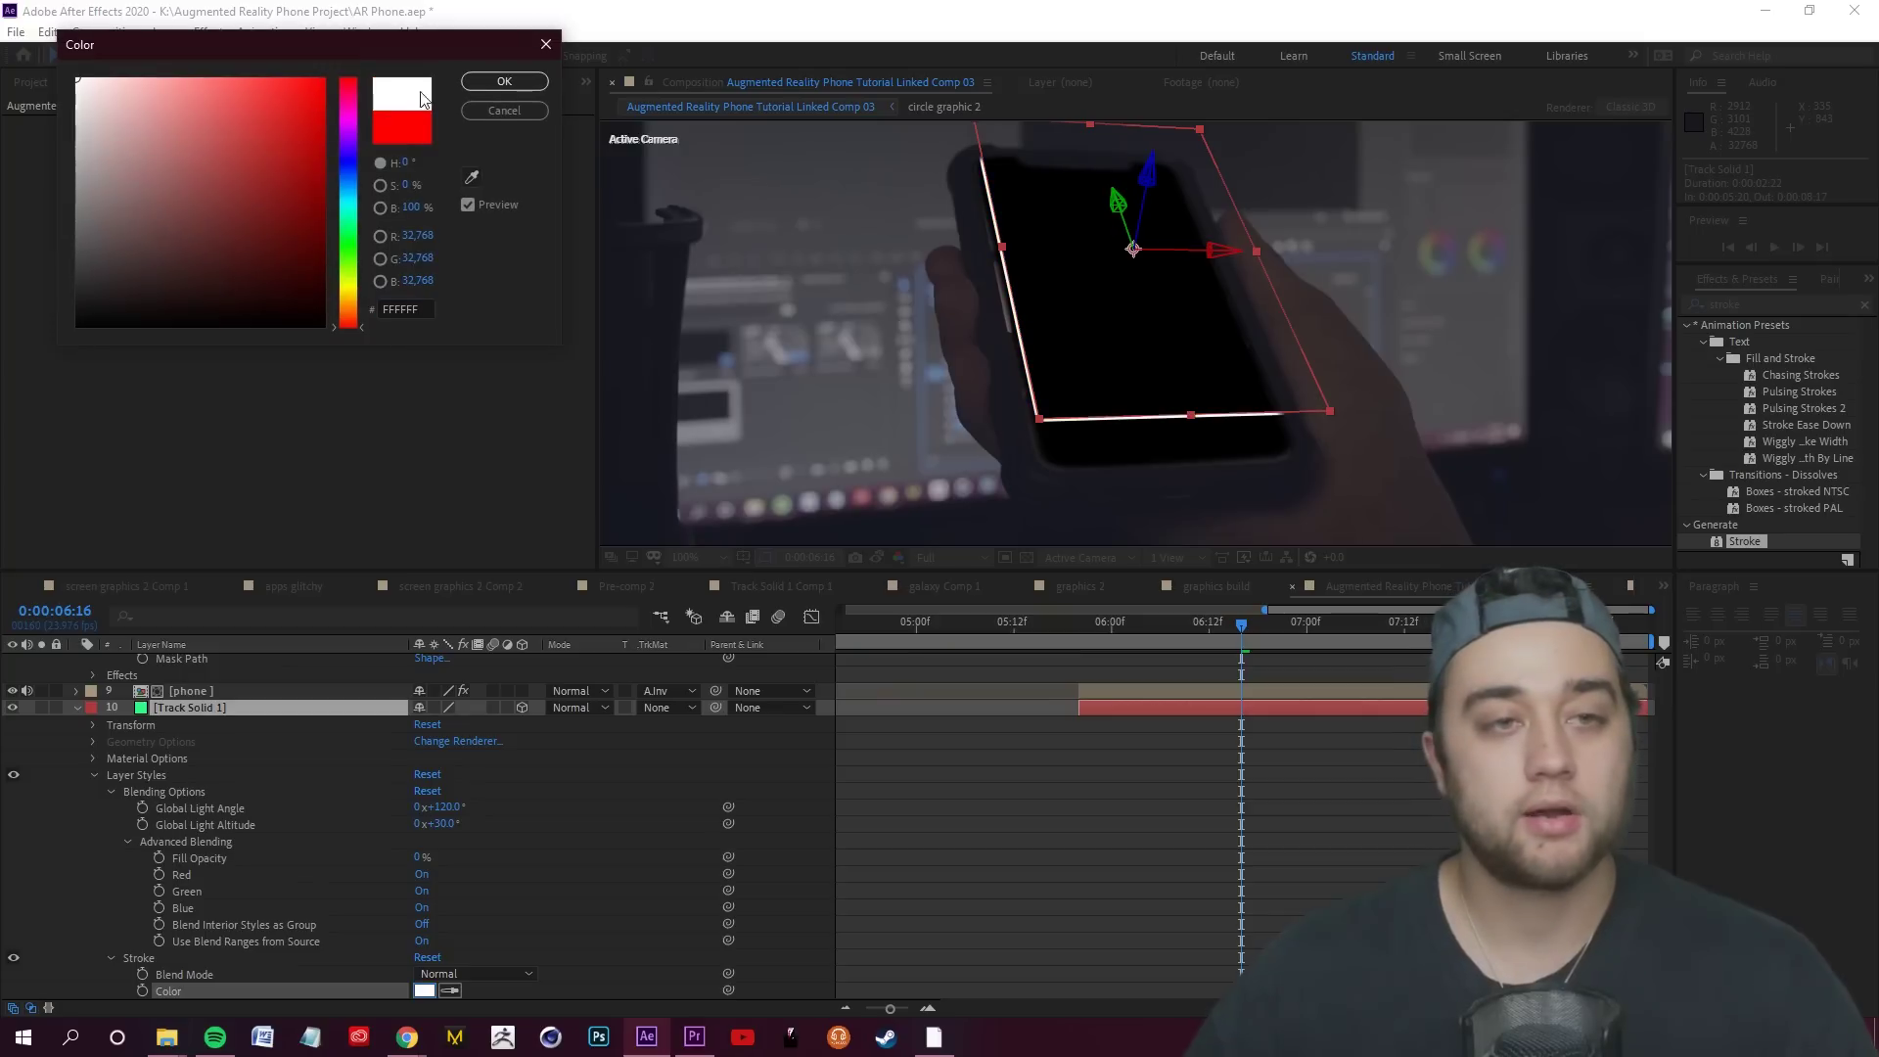
pyautogui.click(504, 81)
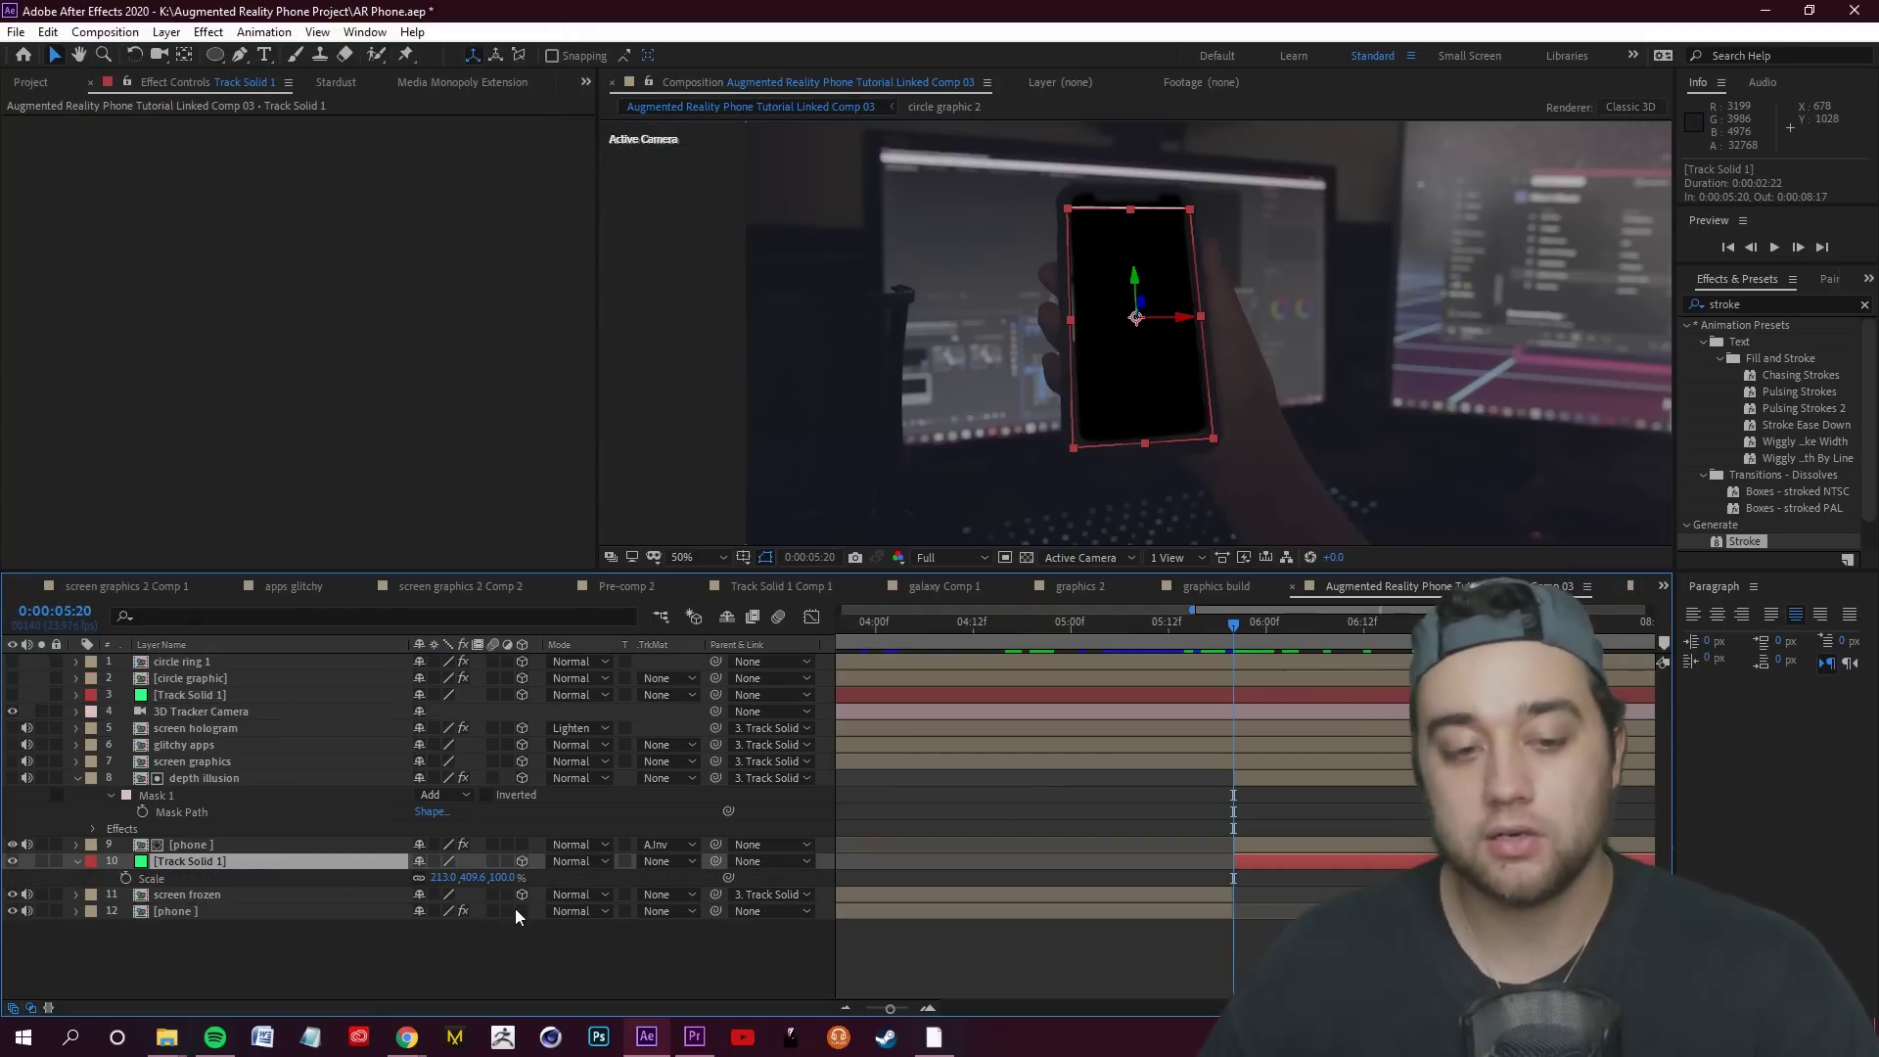
# Scale the outlined solid to 169.2, 373.3, 80.0% and position its frame inside the phone screen
pyautogui.moveTo(505, 878); pyautogui.dragTo(493, 881)
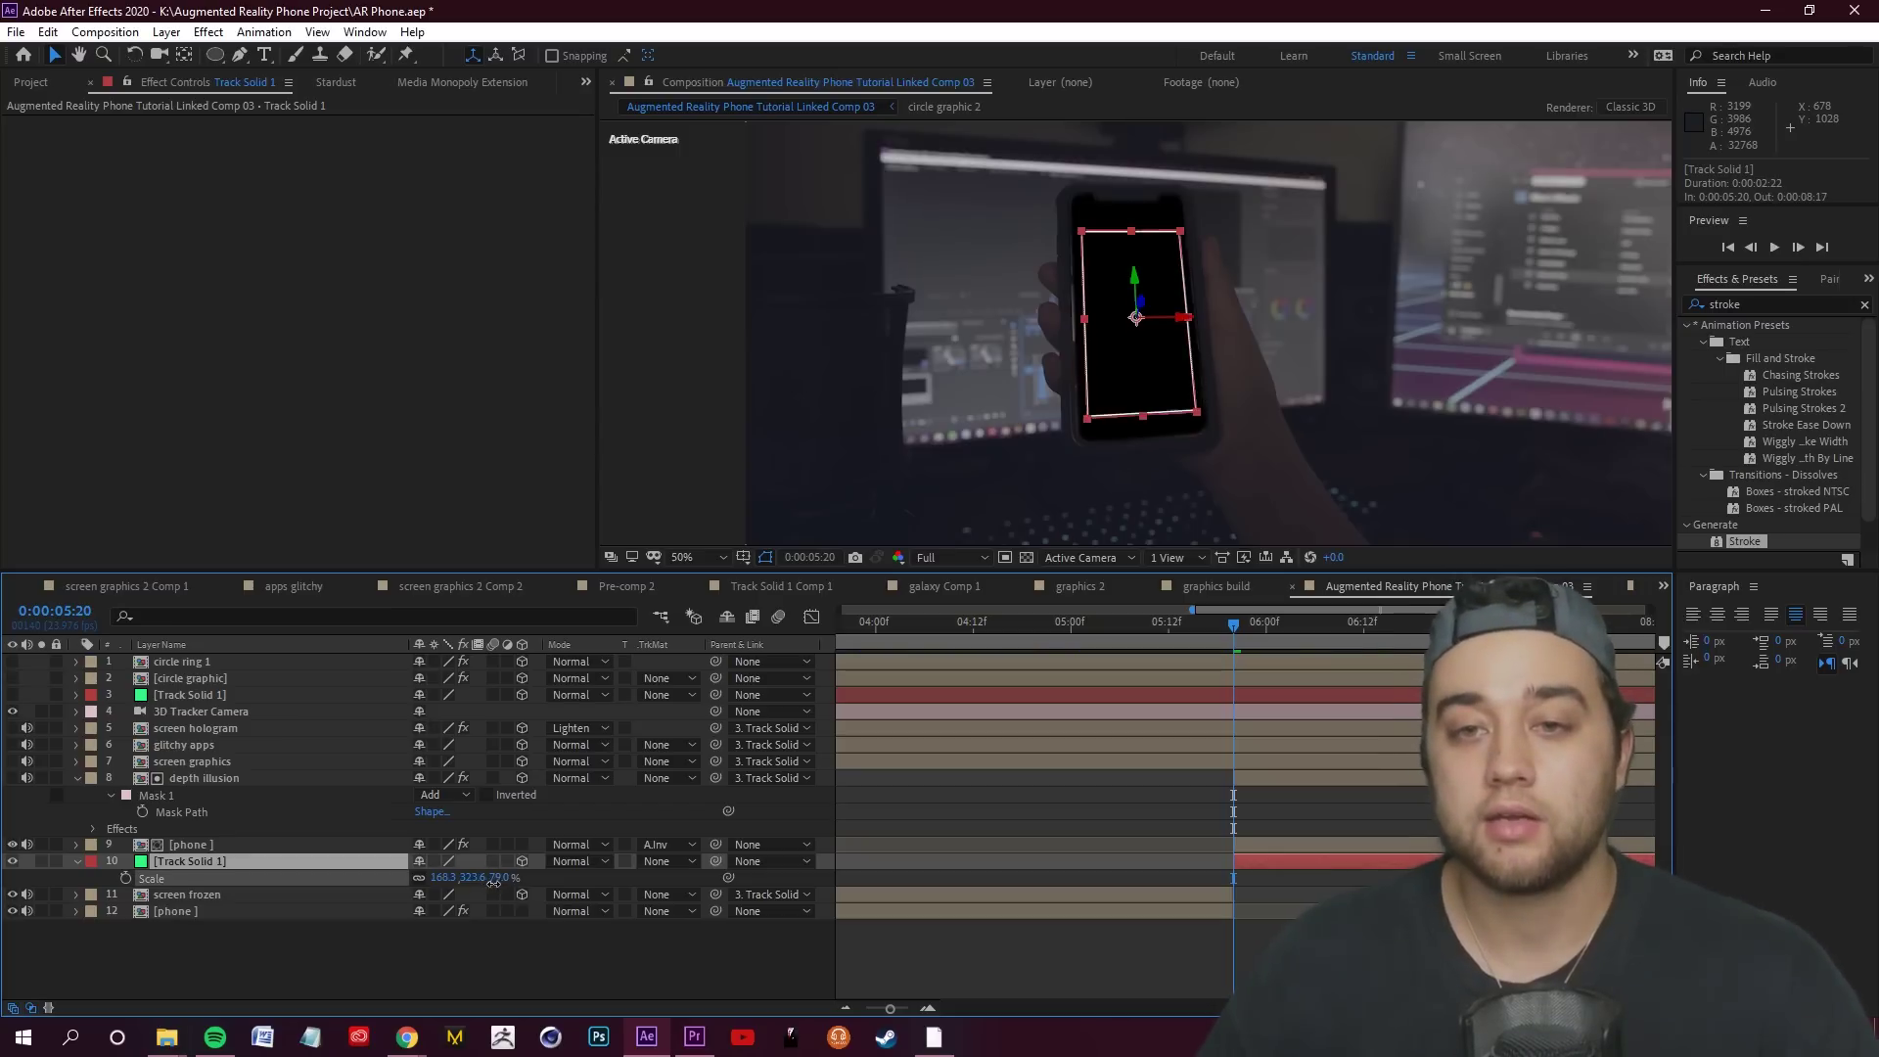
pyautogui.click(507, 921)
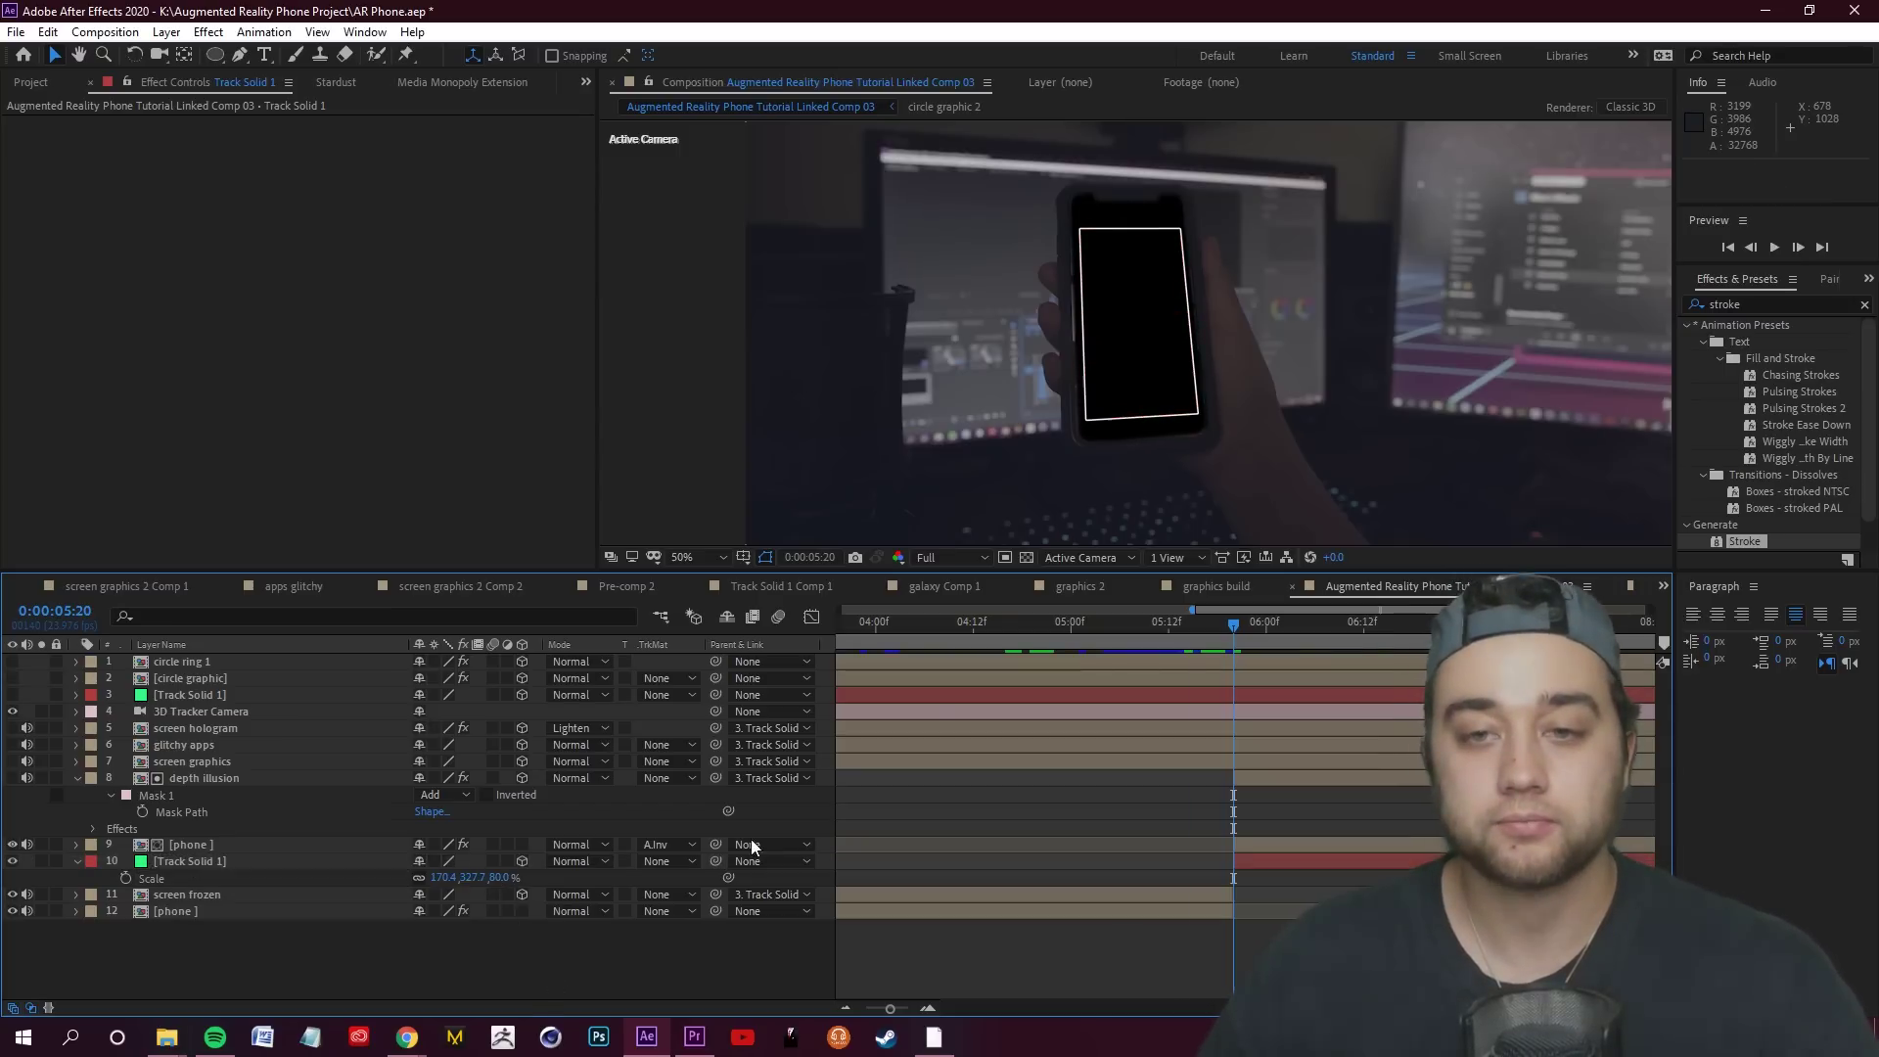
pyautogui.click(232, 865)
pyautogui.moveTo(1083, 237); pyautogui.dragTo(1083, 219)
pyautogui.moveTo(1138, 278); pyautogui.dragTo(1137, 270)
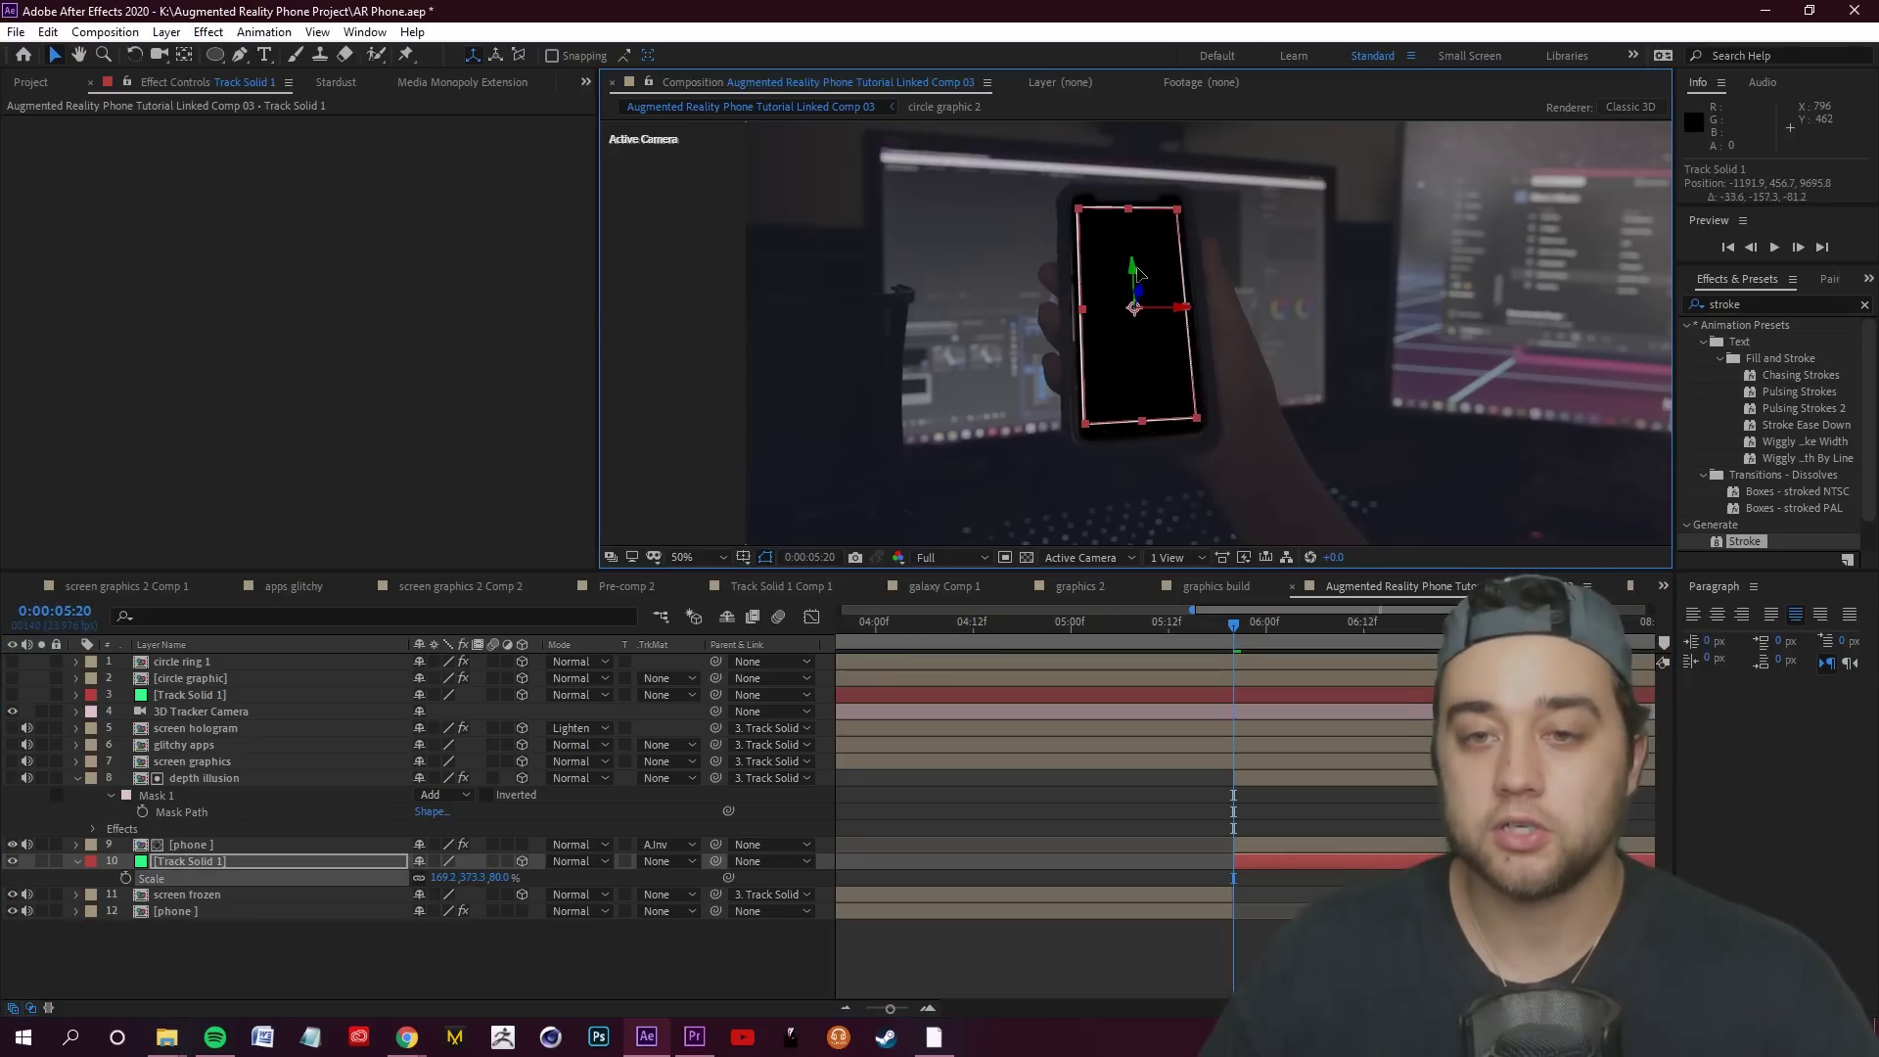
pyautogui.click(1110, 930)
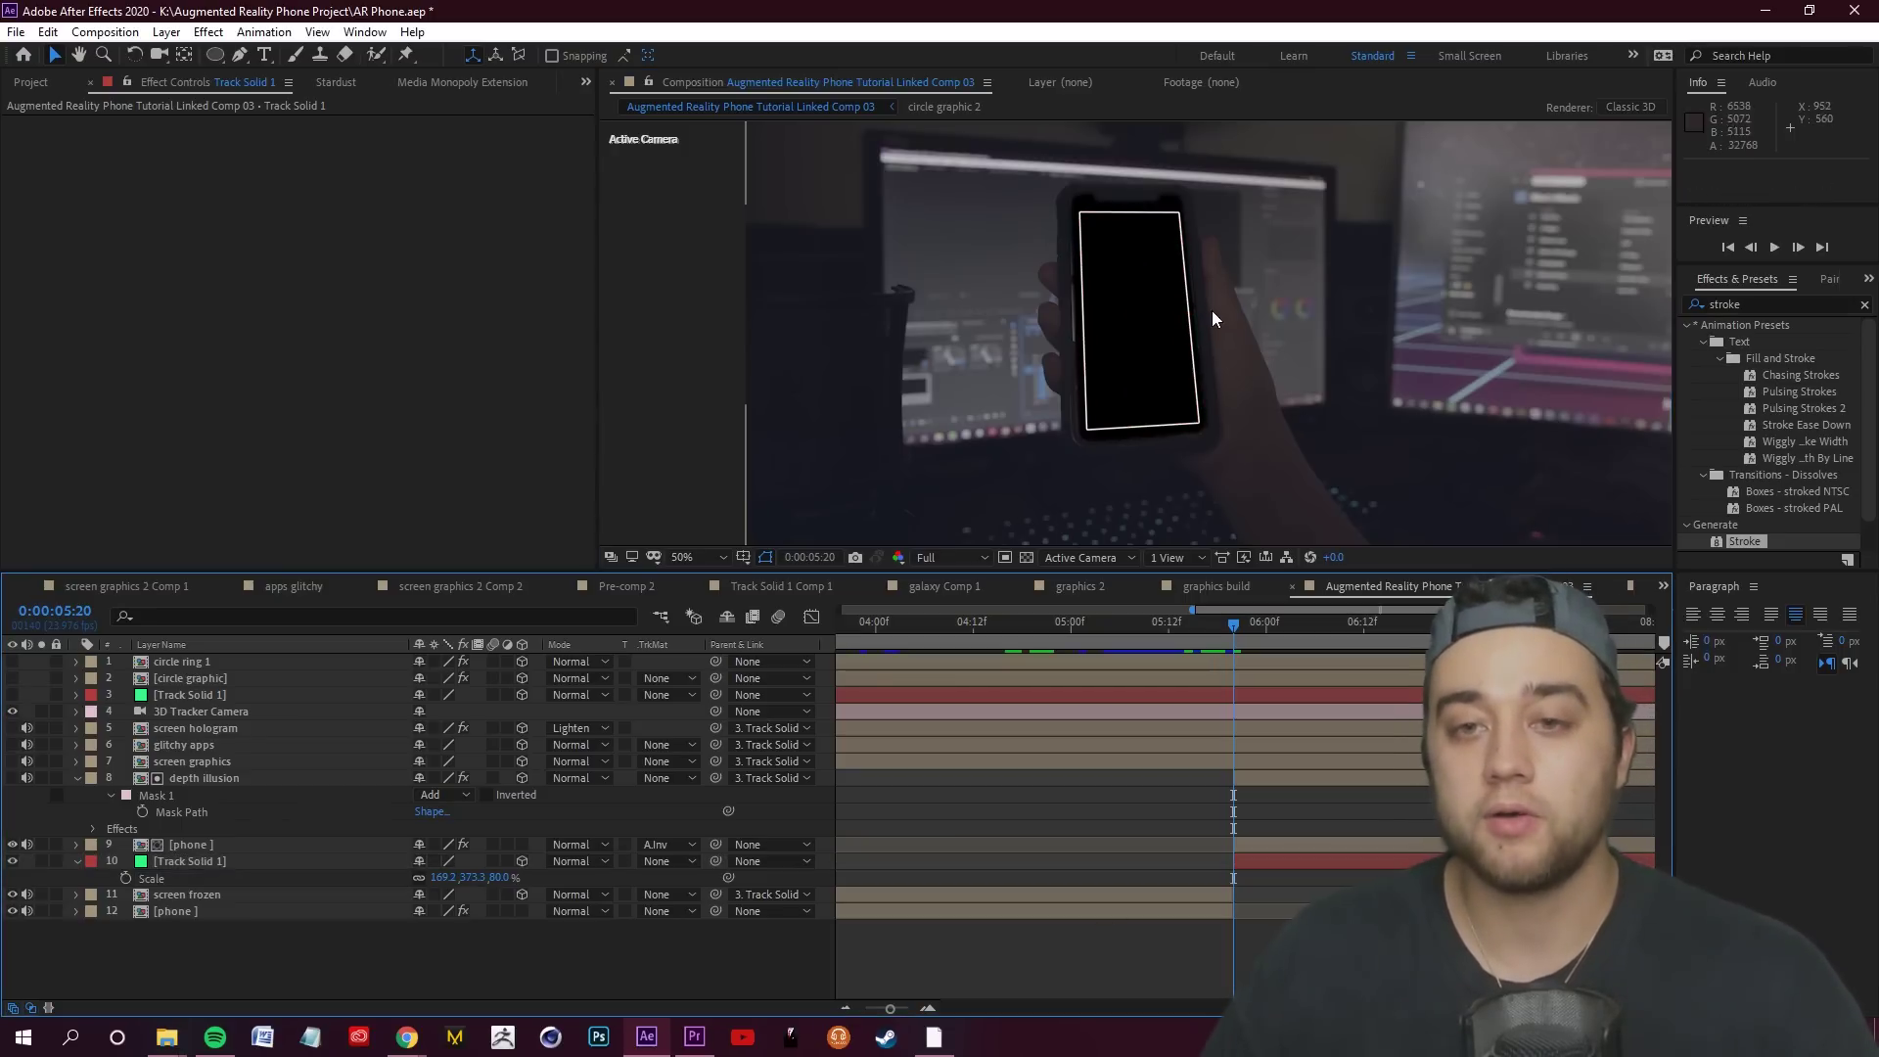
# Duplicate the white outline solid and push the copy deeper into the phone at 0:00:05:22
pyautogui.moveTo(1237, 624); pyautogui.dragTo(1078, 661)
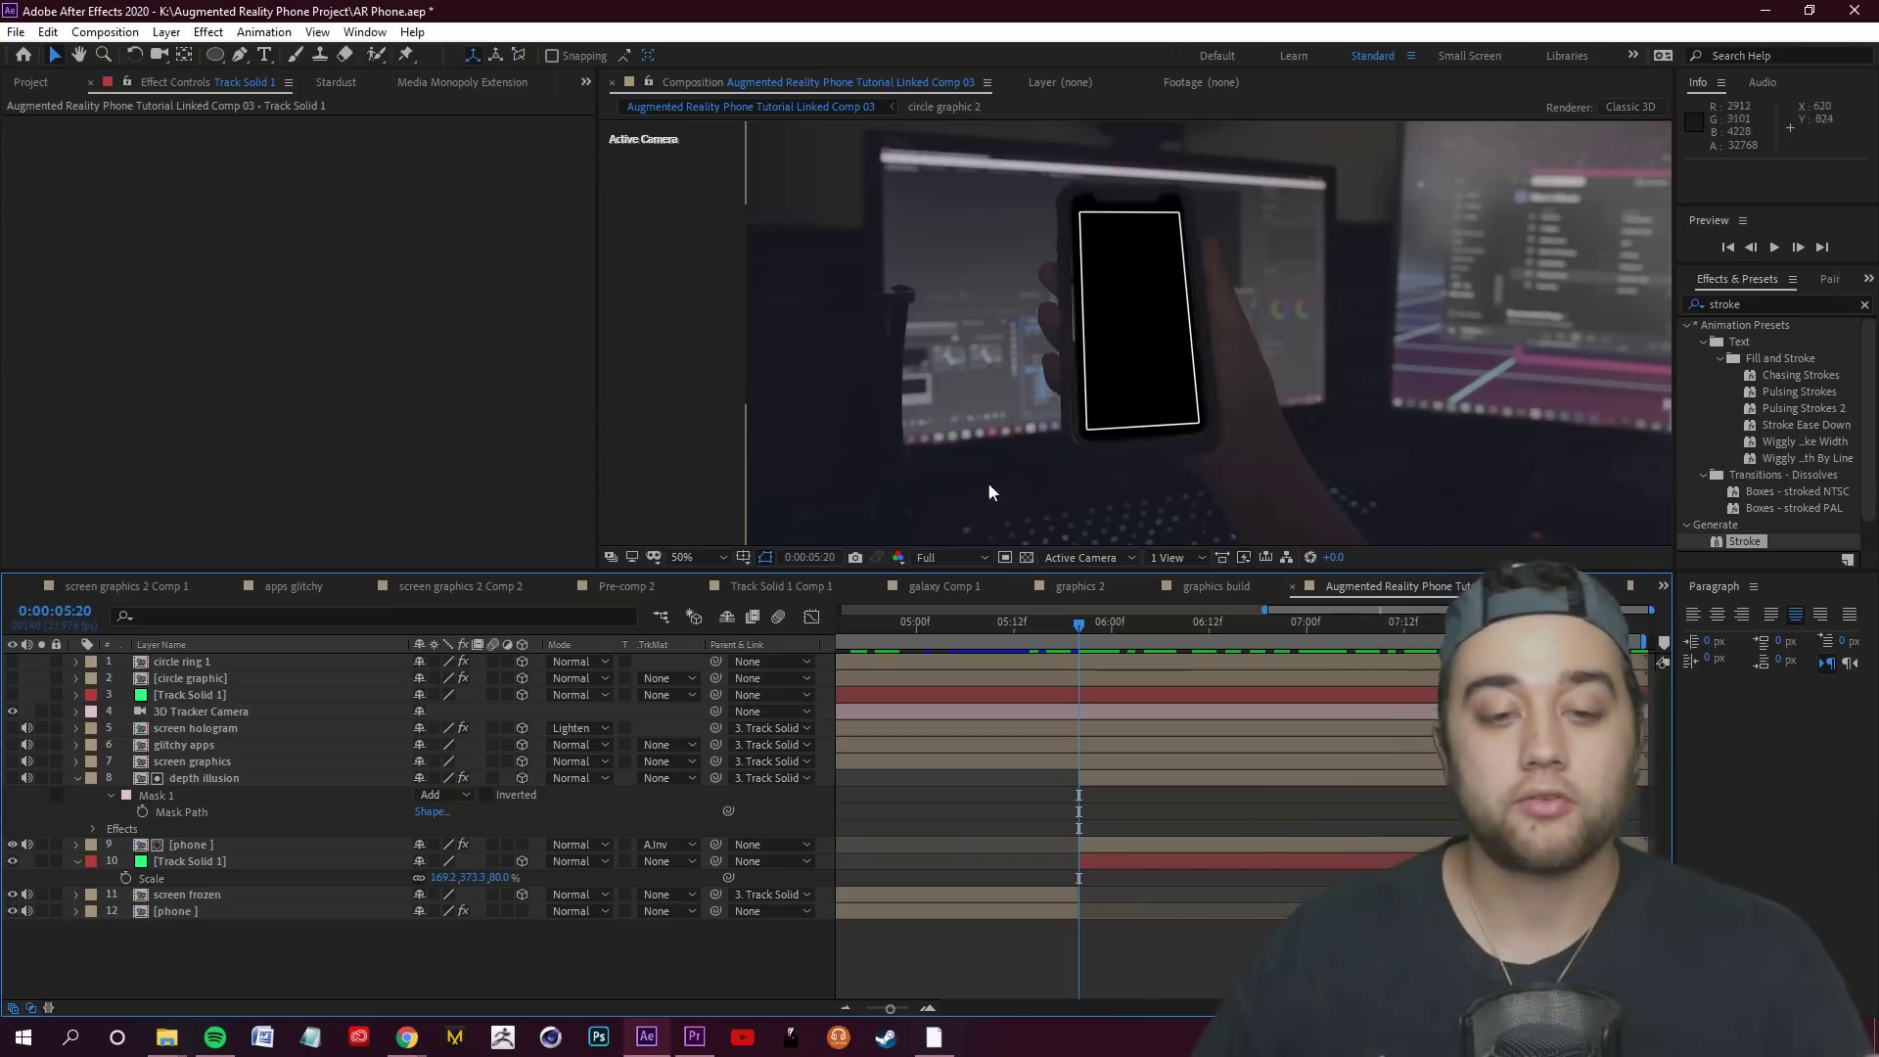
pyautogui.click(220, 862)
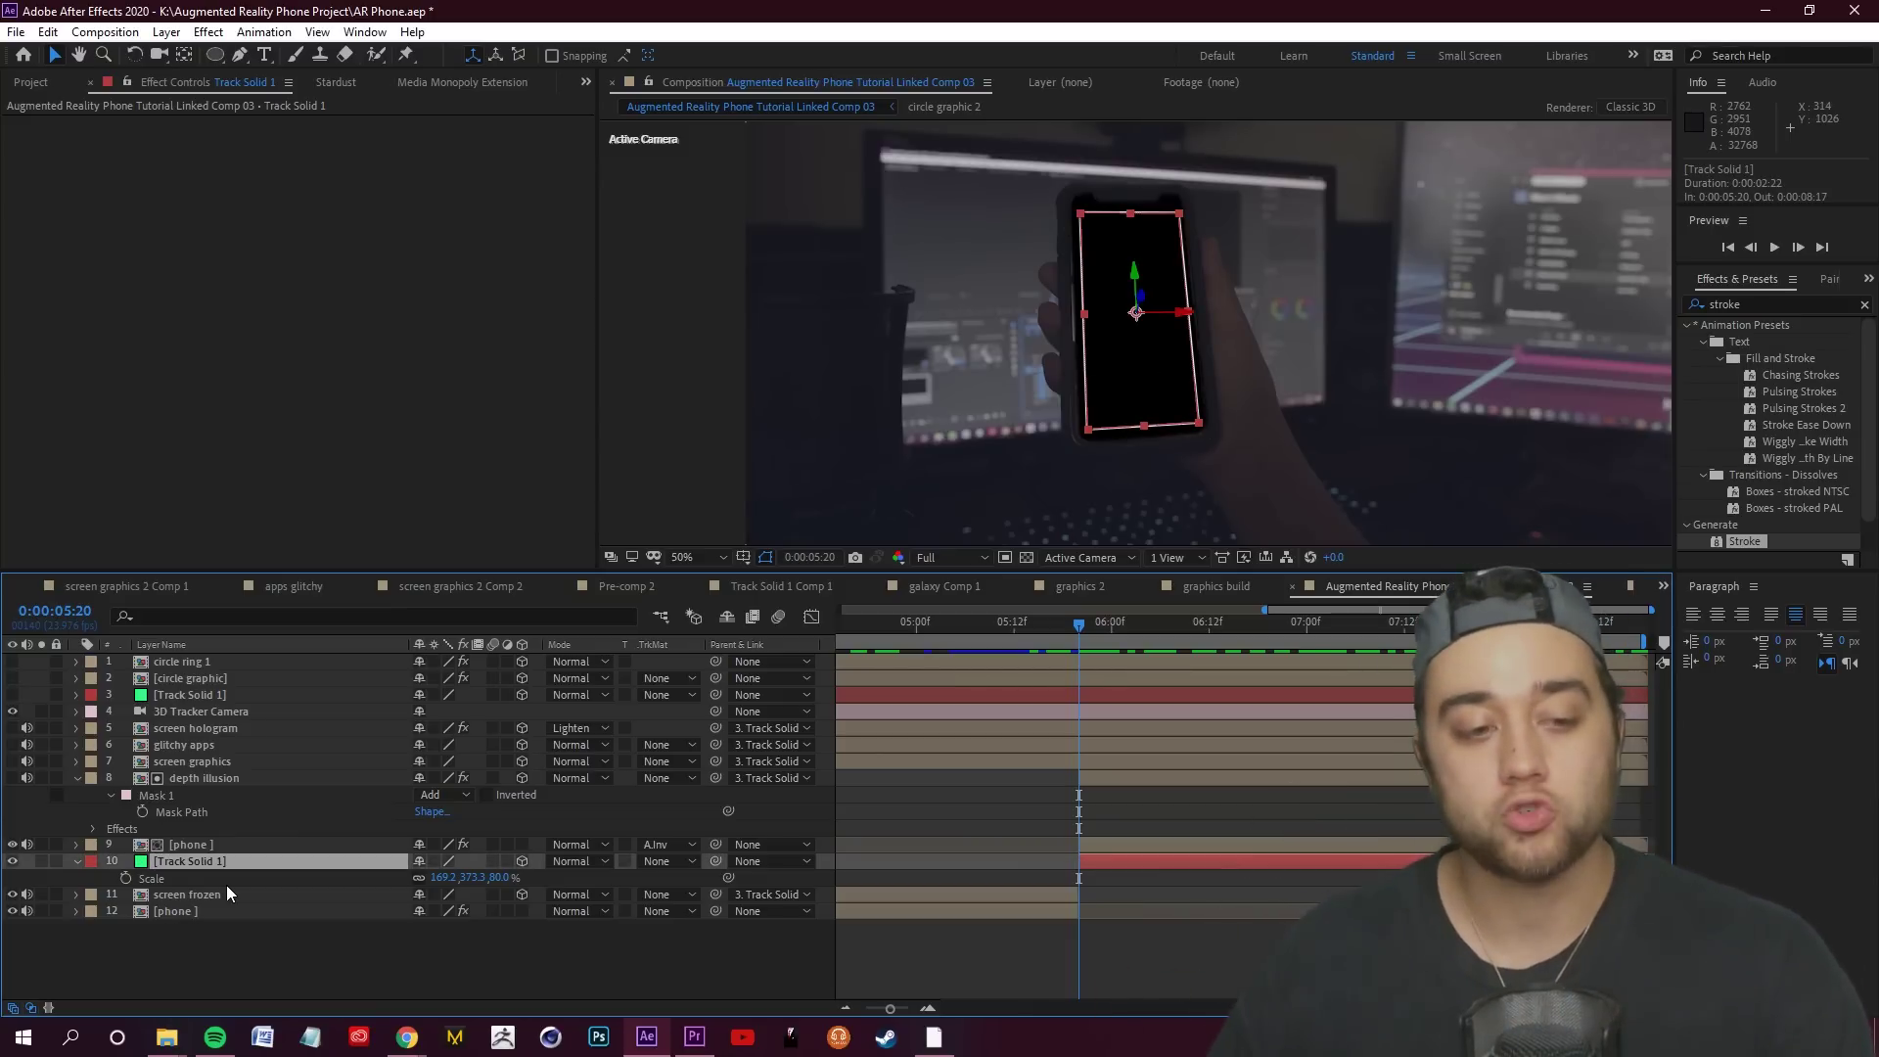
pyautogui.hotkey('ctrl', 'd')
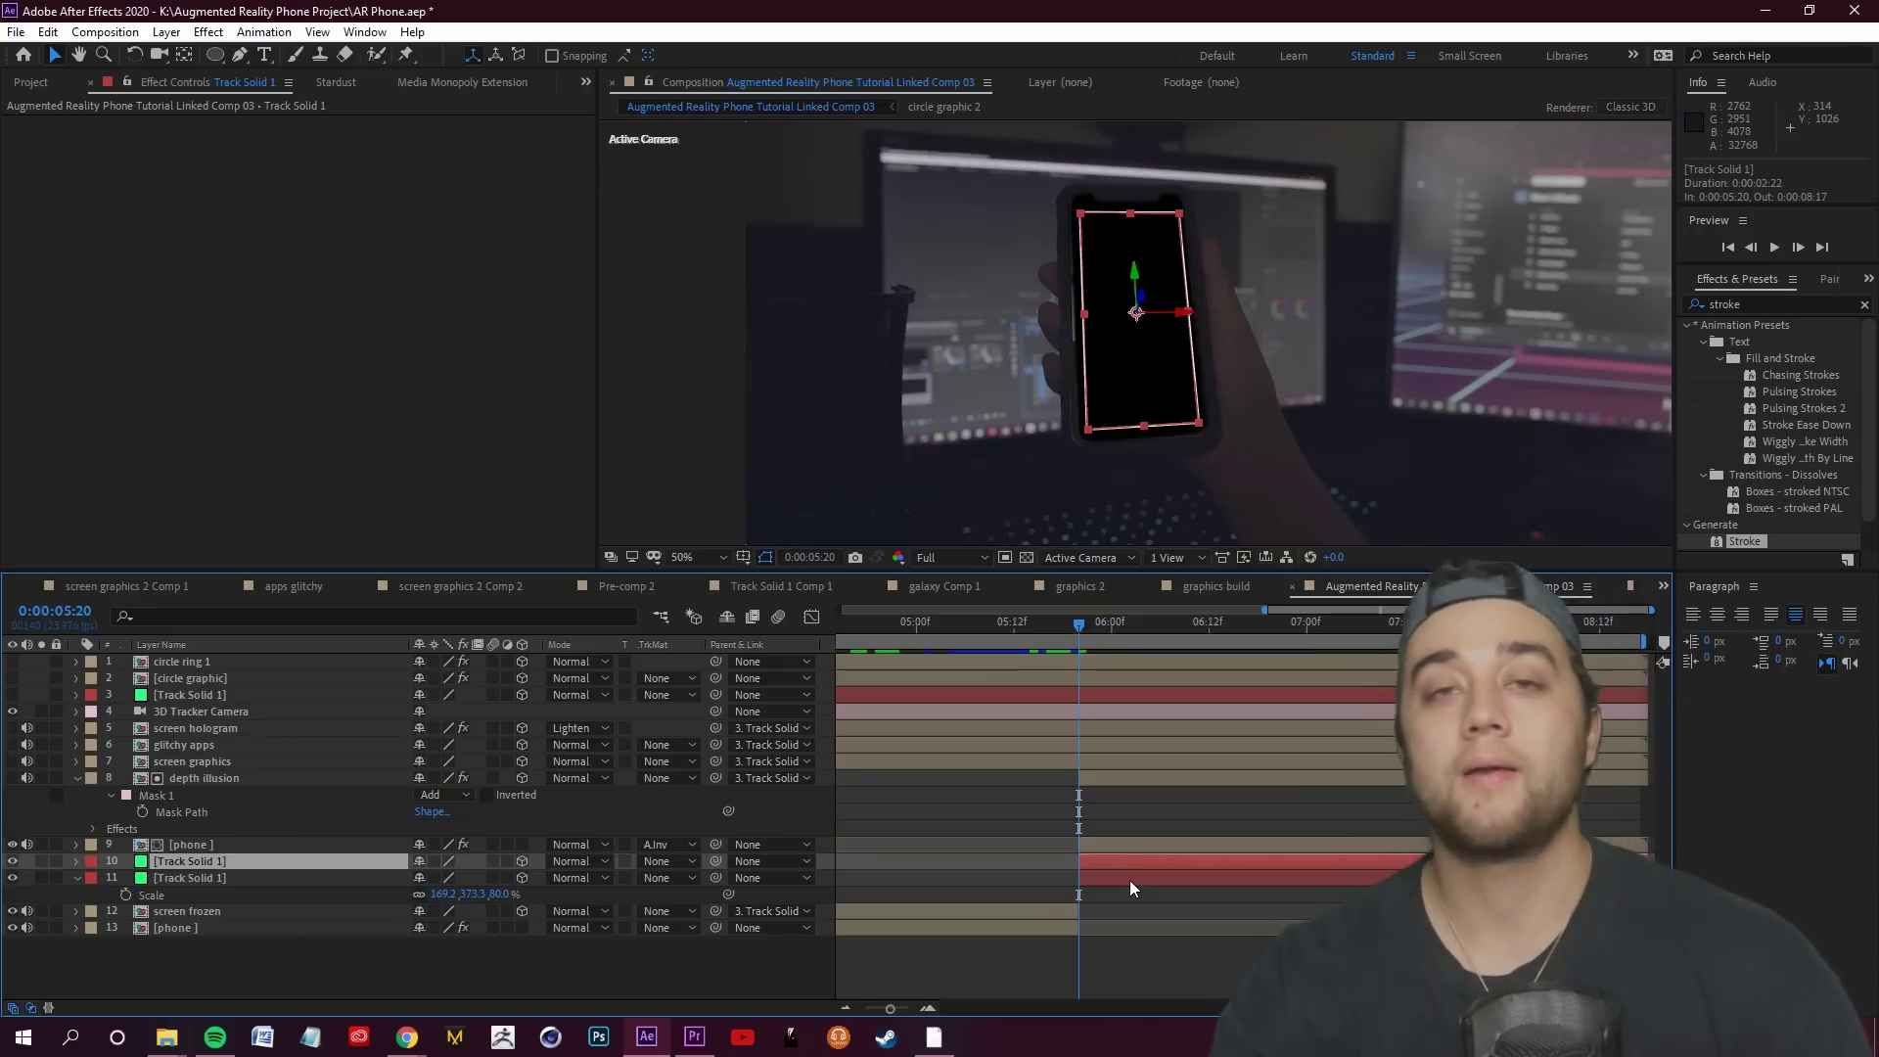
pyautogui.press('pagedown')
pyautogui.press('pagedown')
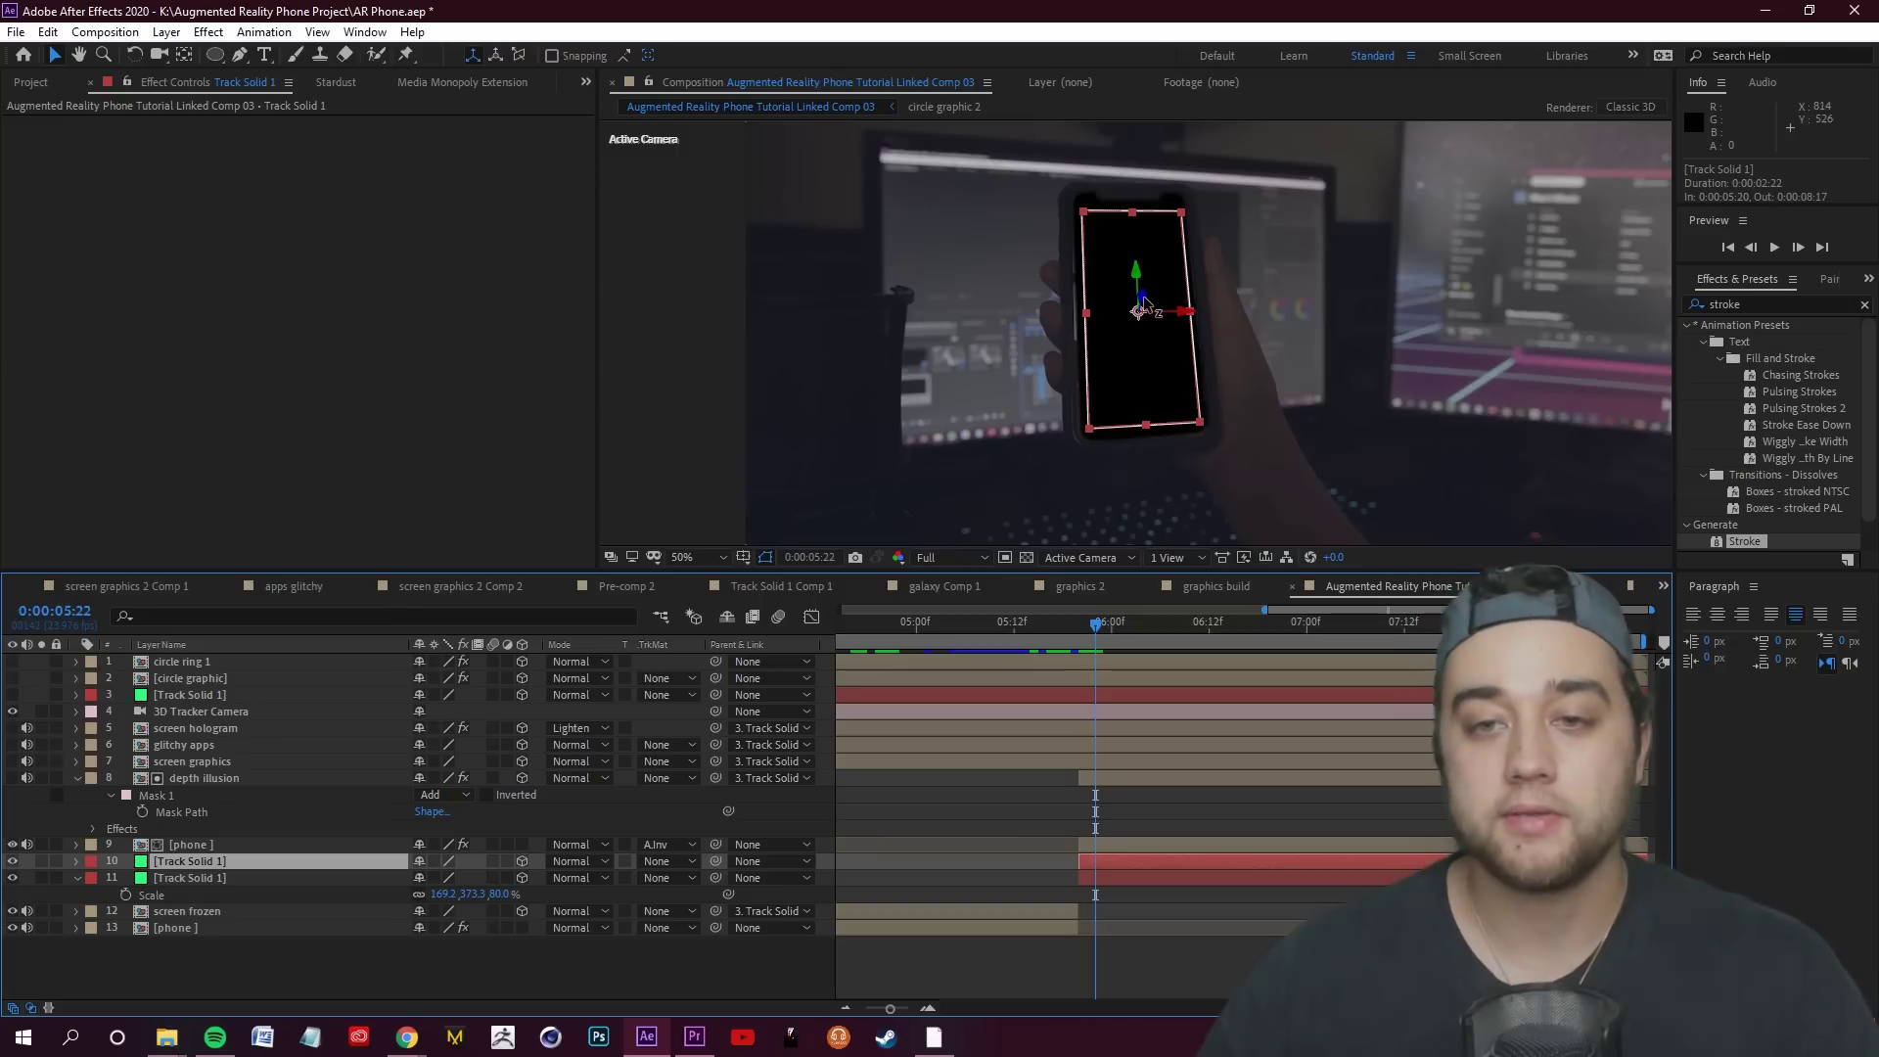
pyautogui.moveTo(1147, 306); pyautogui.dragTo(1135, 318)
pyautogui.scroll(2, 1095, 430)
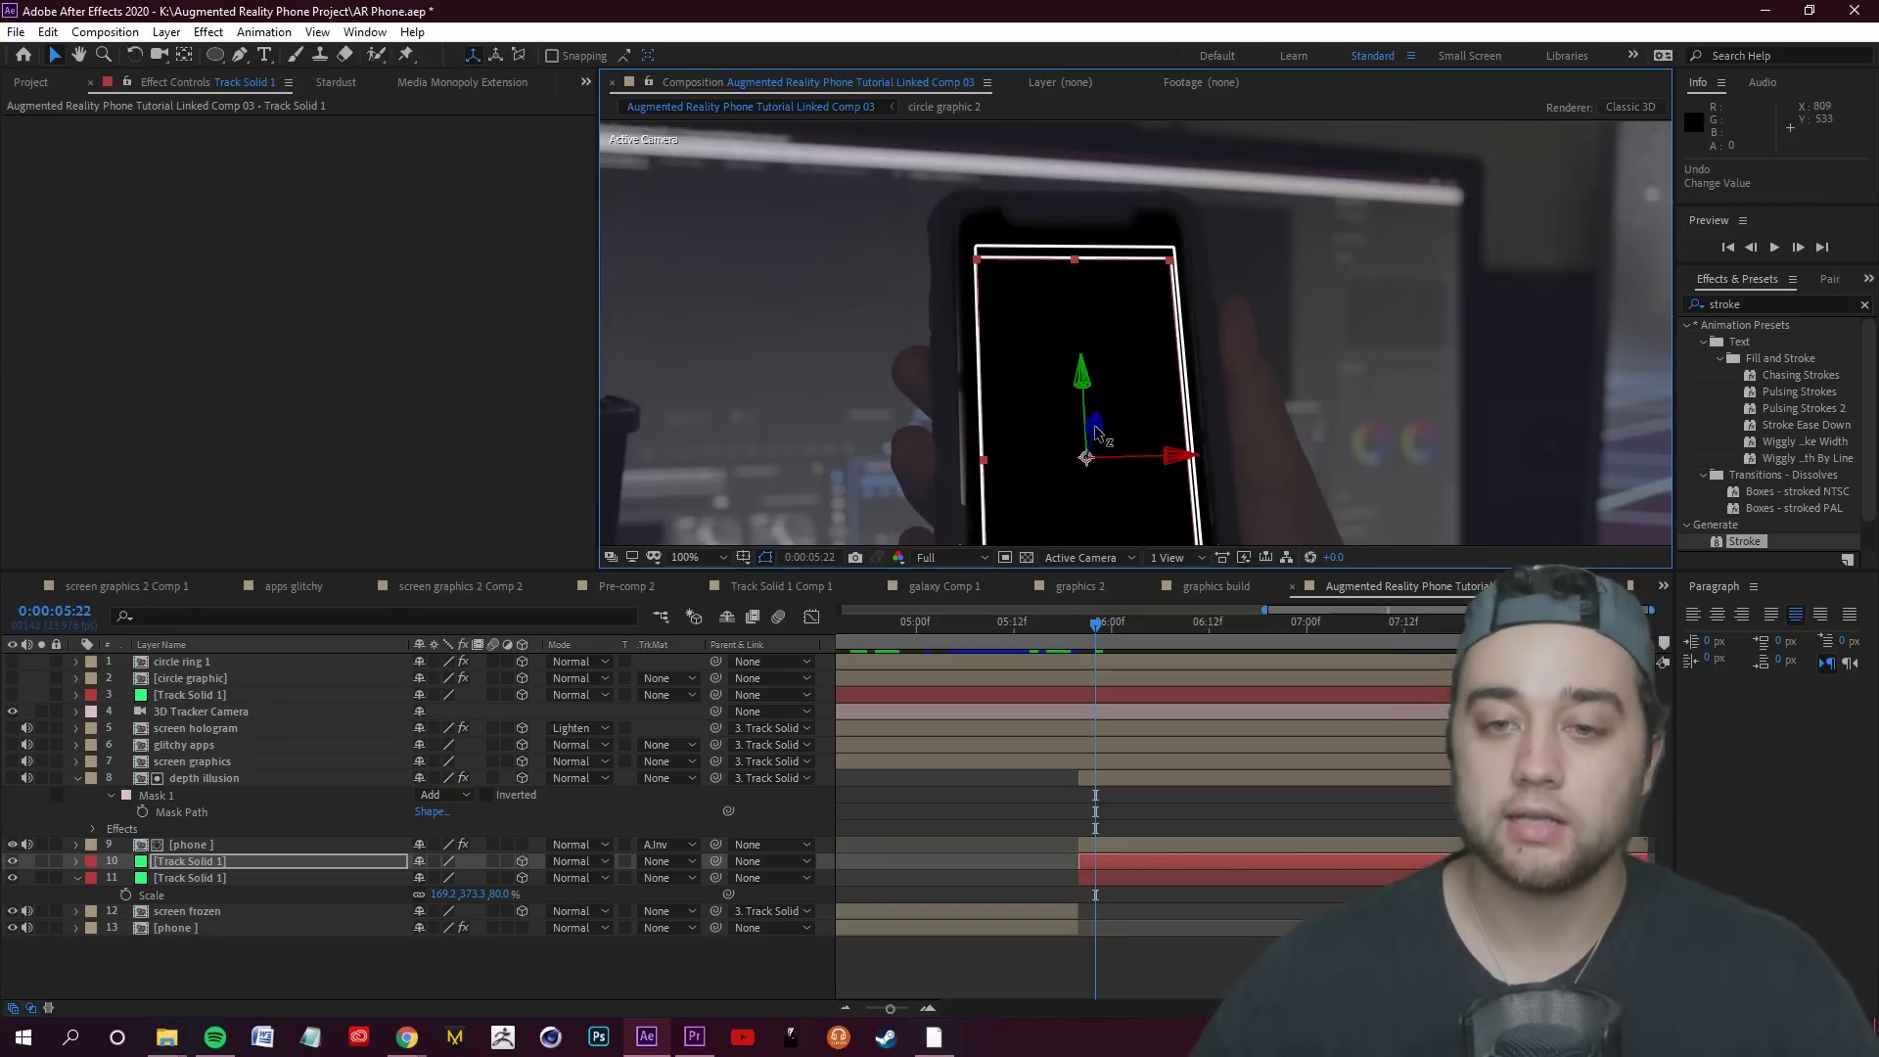
pyautogui.click(910, 964)
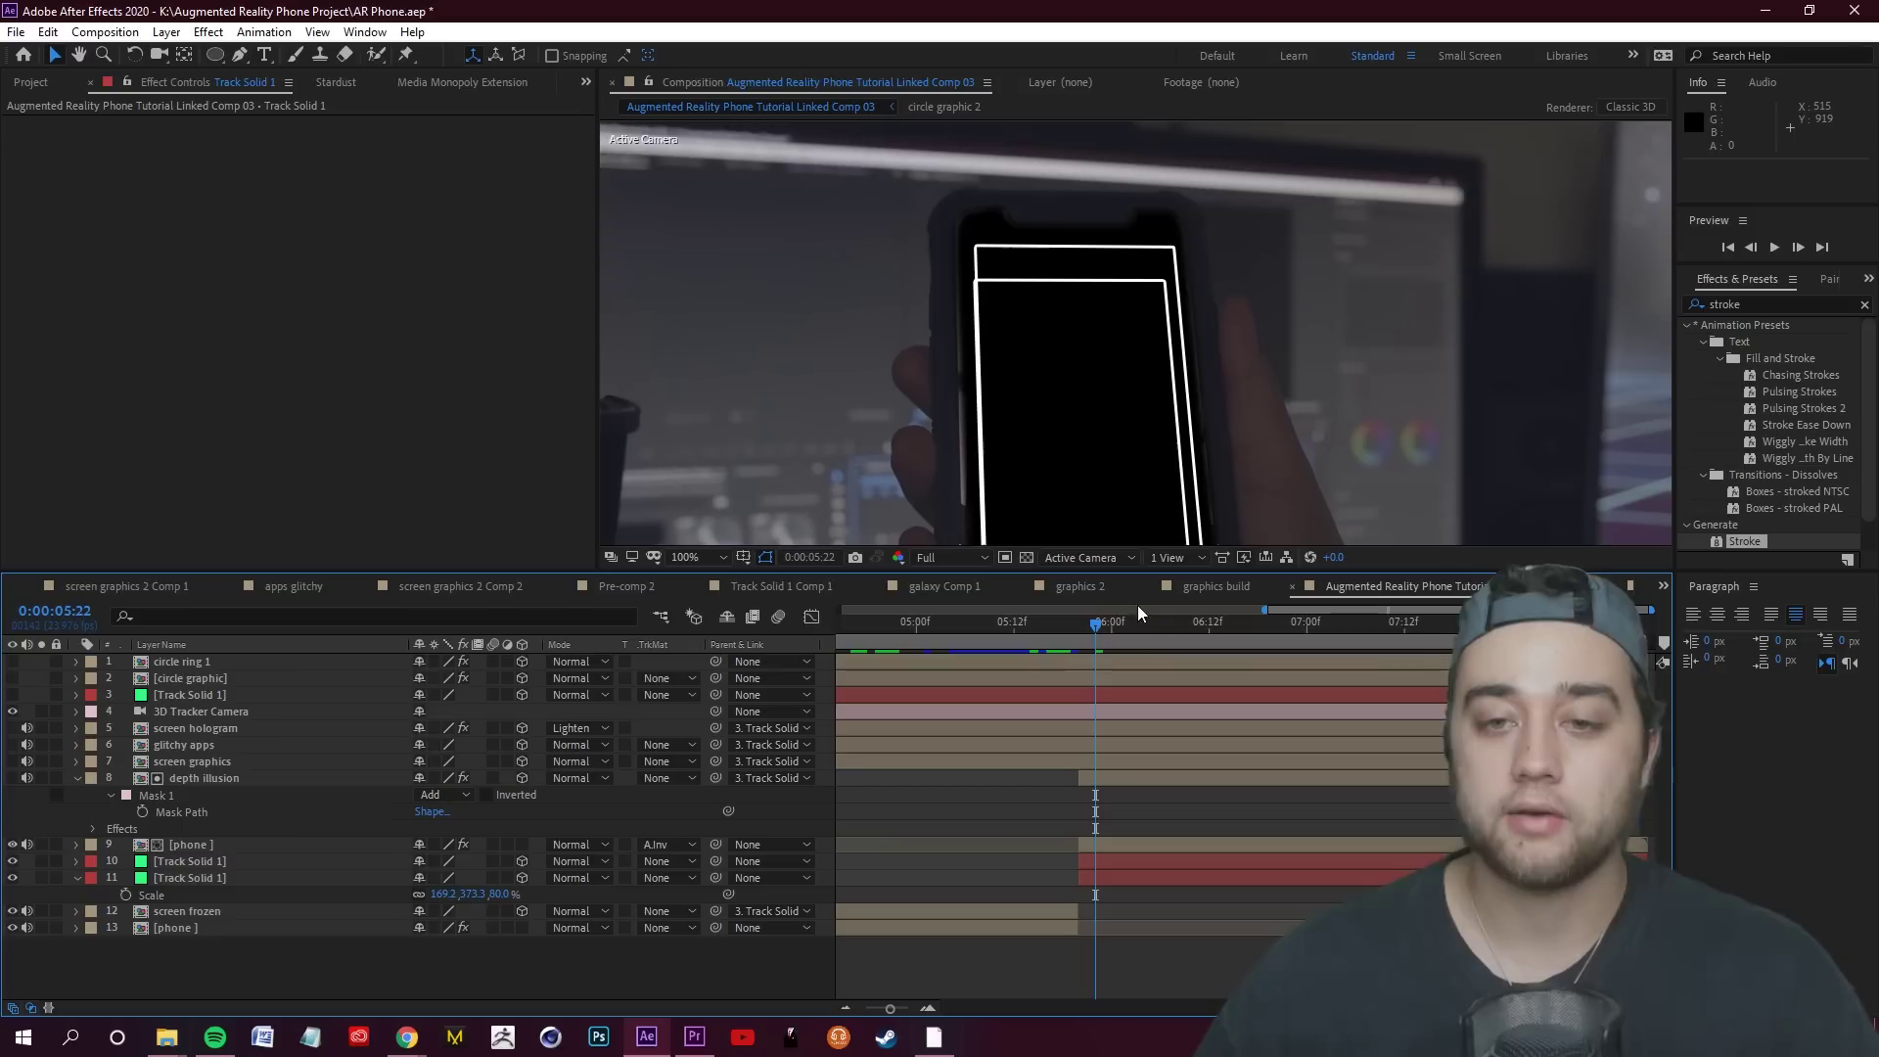
# Shift the second outline layer in time so it starts at 0:00:05:22, and scrub across its appearance
pyautogui.click(1135, 865)
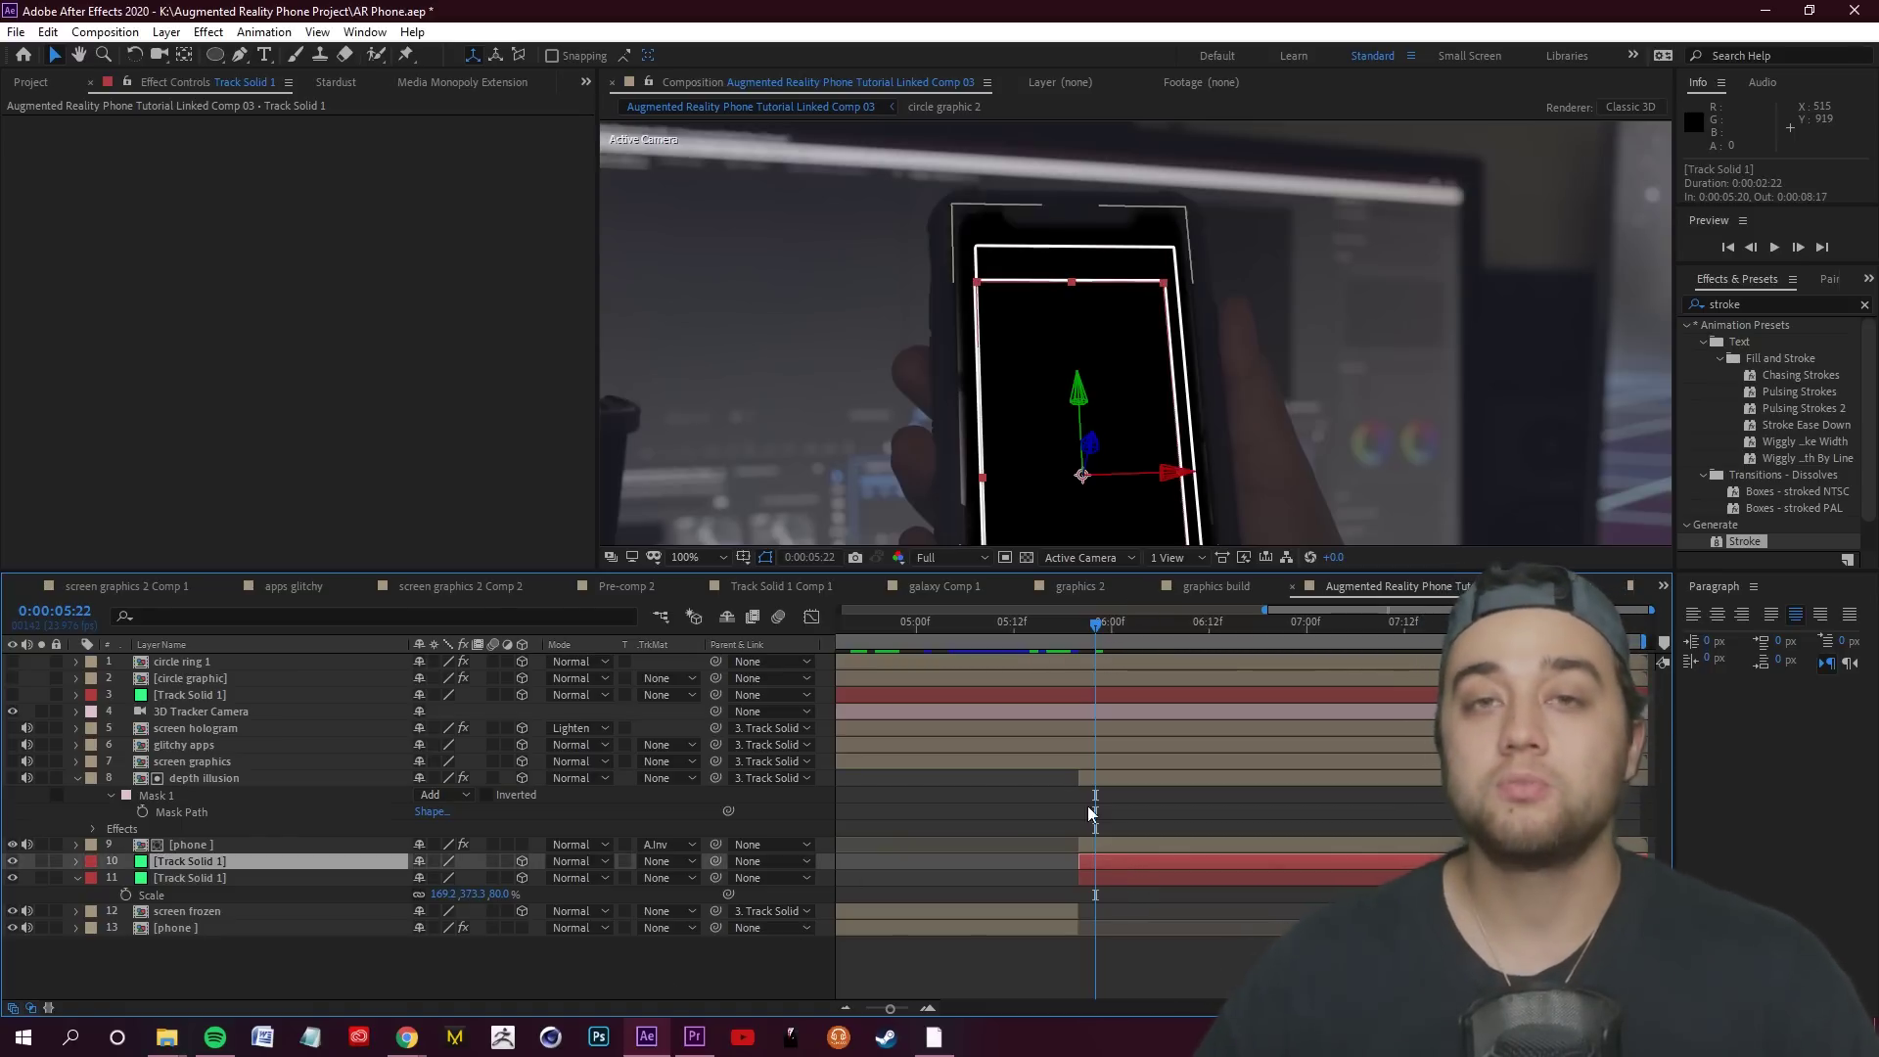
pyautogui.moveTo(1119, 860); pyautogui.dragTo(1135, 860)
pyautogui.moveTo(1093, 629)
pyautogui.mouseDown()
pyautogui.moveTo(1057, 644)
pyautogui.moveTo(1086, 642)
pyautogui.moveTo(1073, 653)
pyautogui.mouseUp()
pyautogui.moveTo(1107, 644); pyautogui.dragTo(1094, 649)
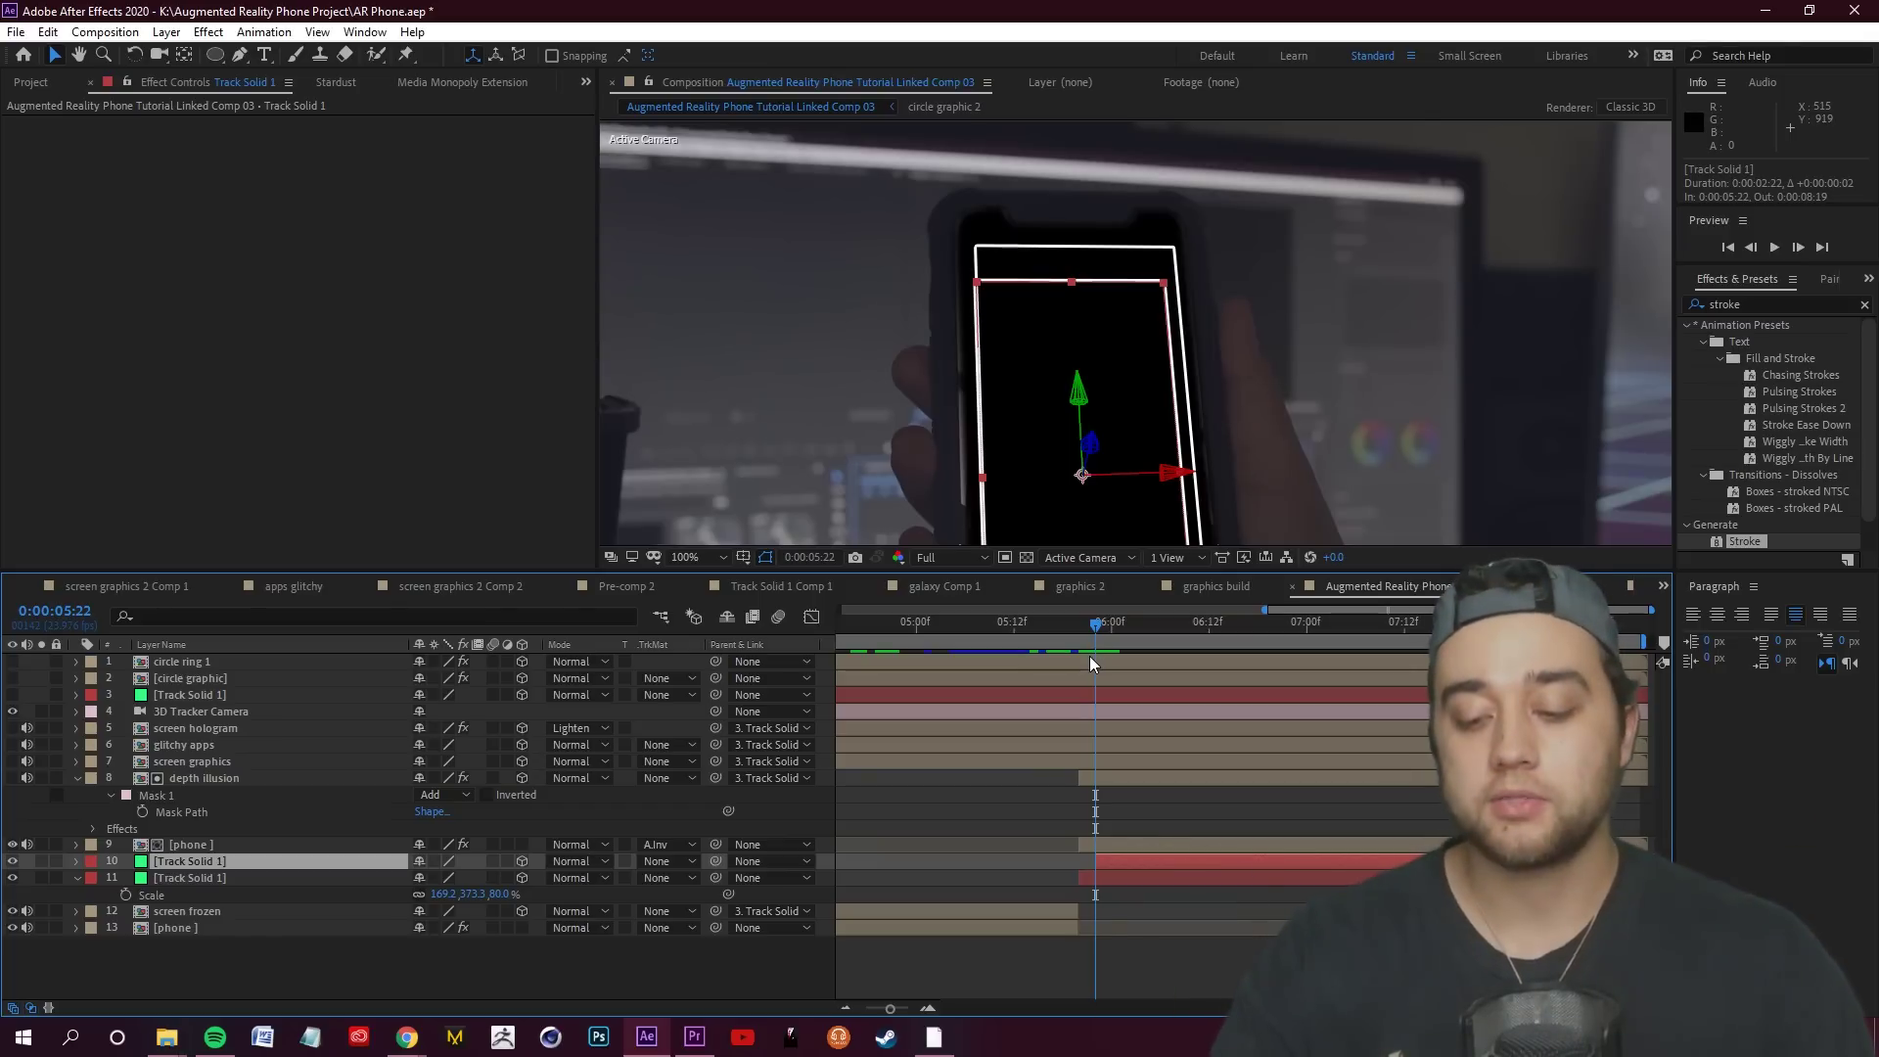
# Duplicate the second outline, start the copy at 0:00:06:00, and push it about 406 units deeper into the phone
pyautogui.press('pagedown')
pyautogui.press('pagedown')
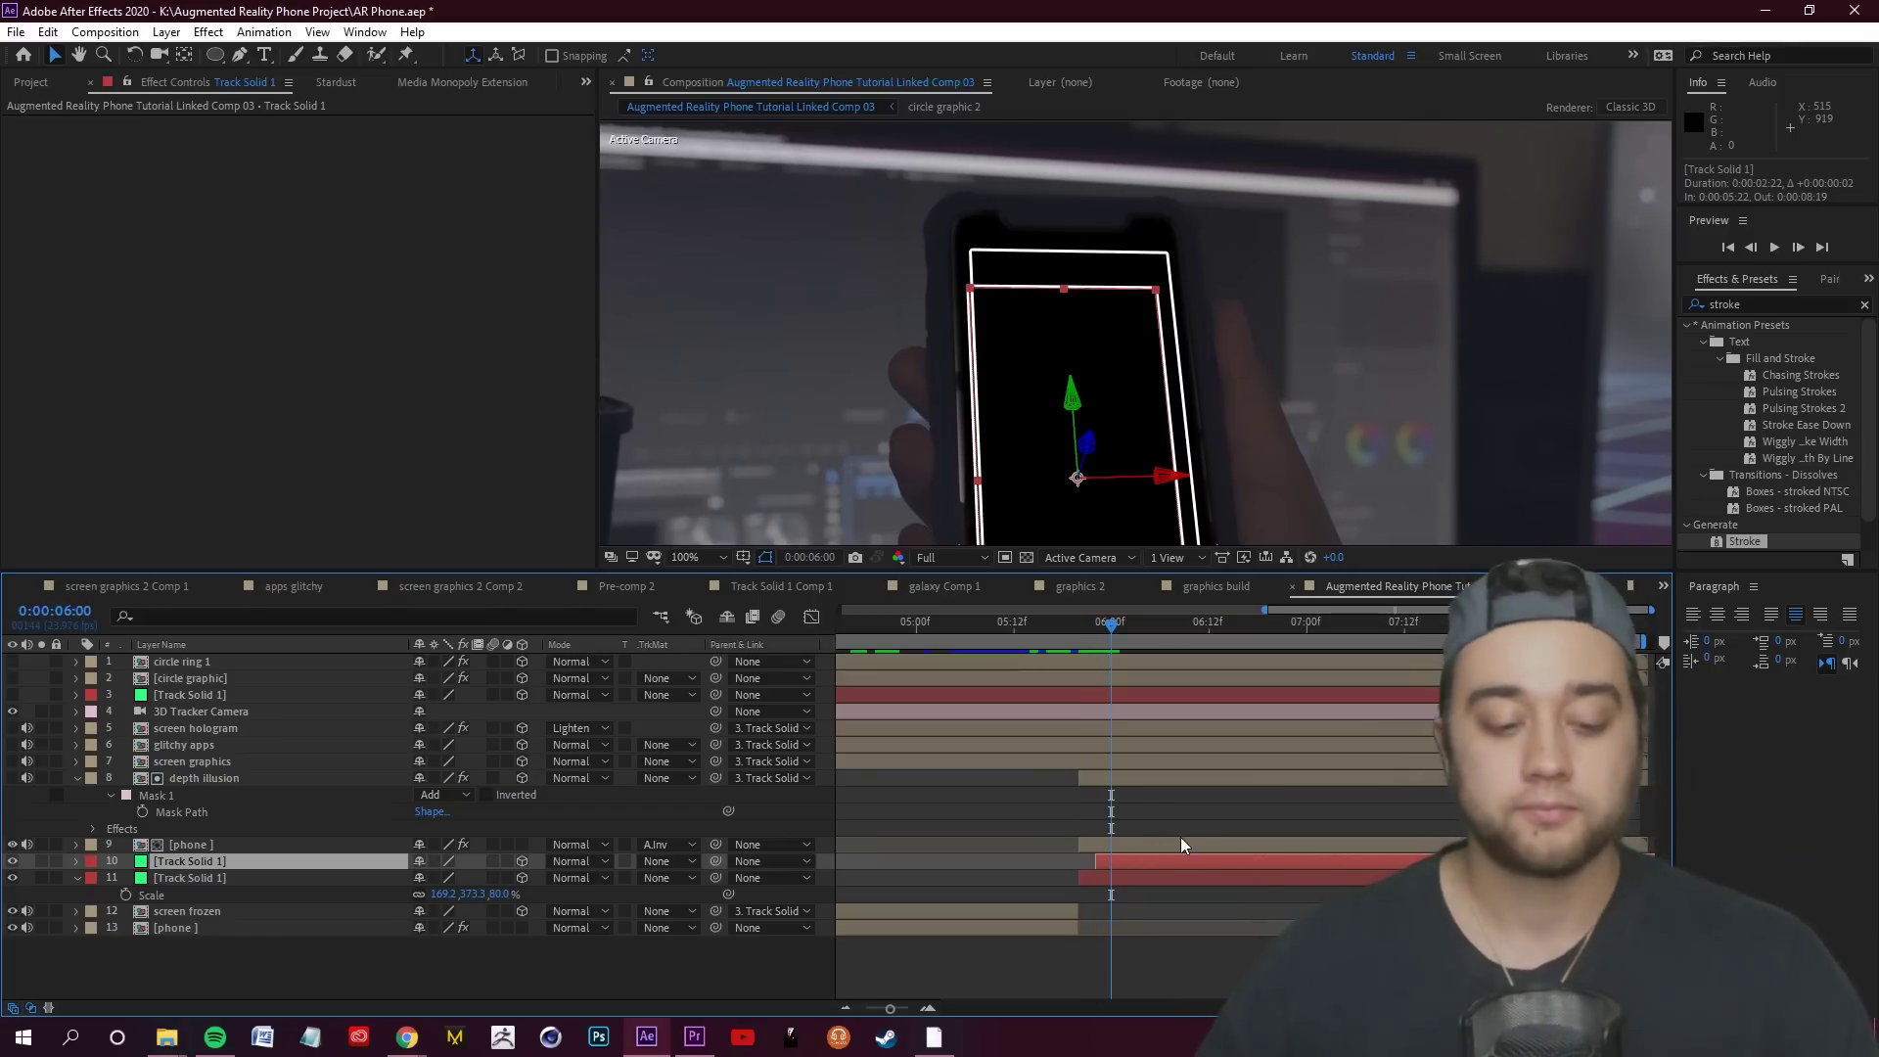
pyautogui.hotkey('ctrl', 'd')
pyautogui.moveTo(1141, 860); pyautogui.dragTo(1153, 863)
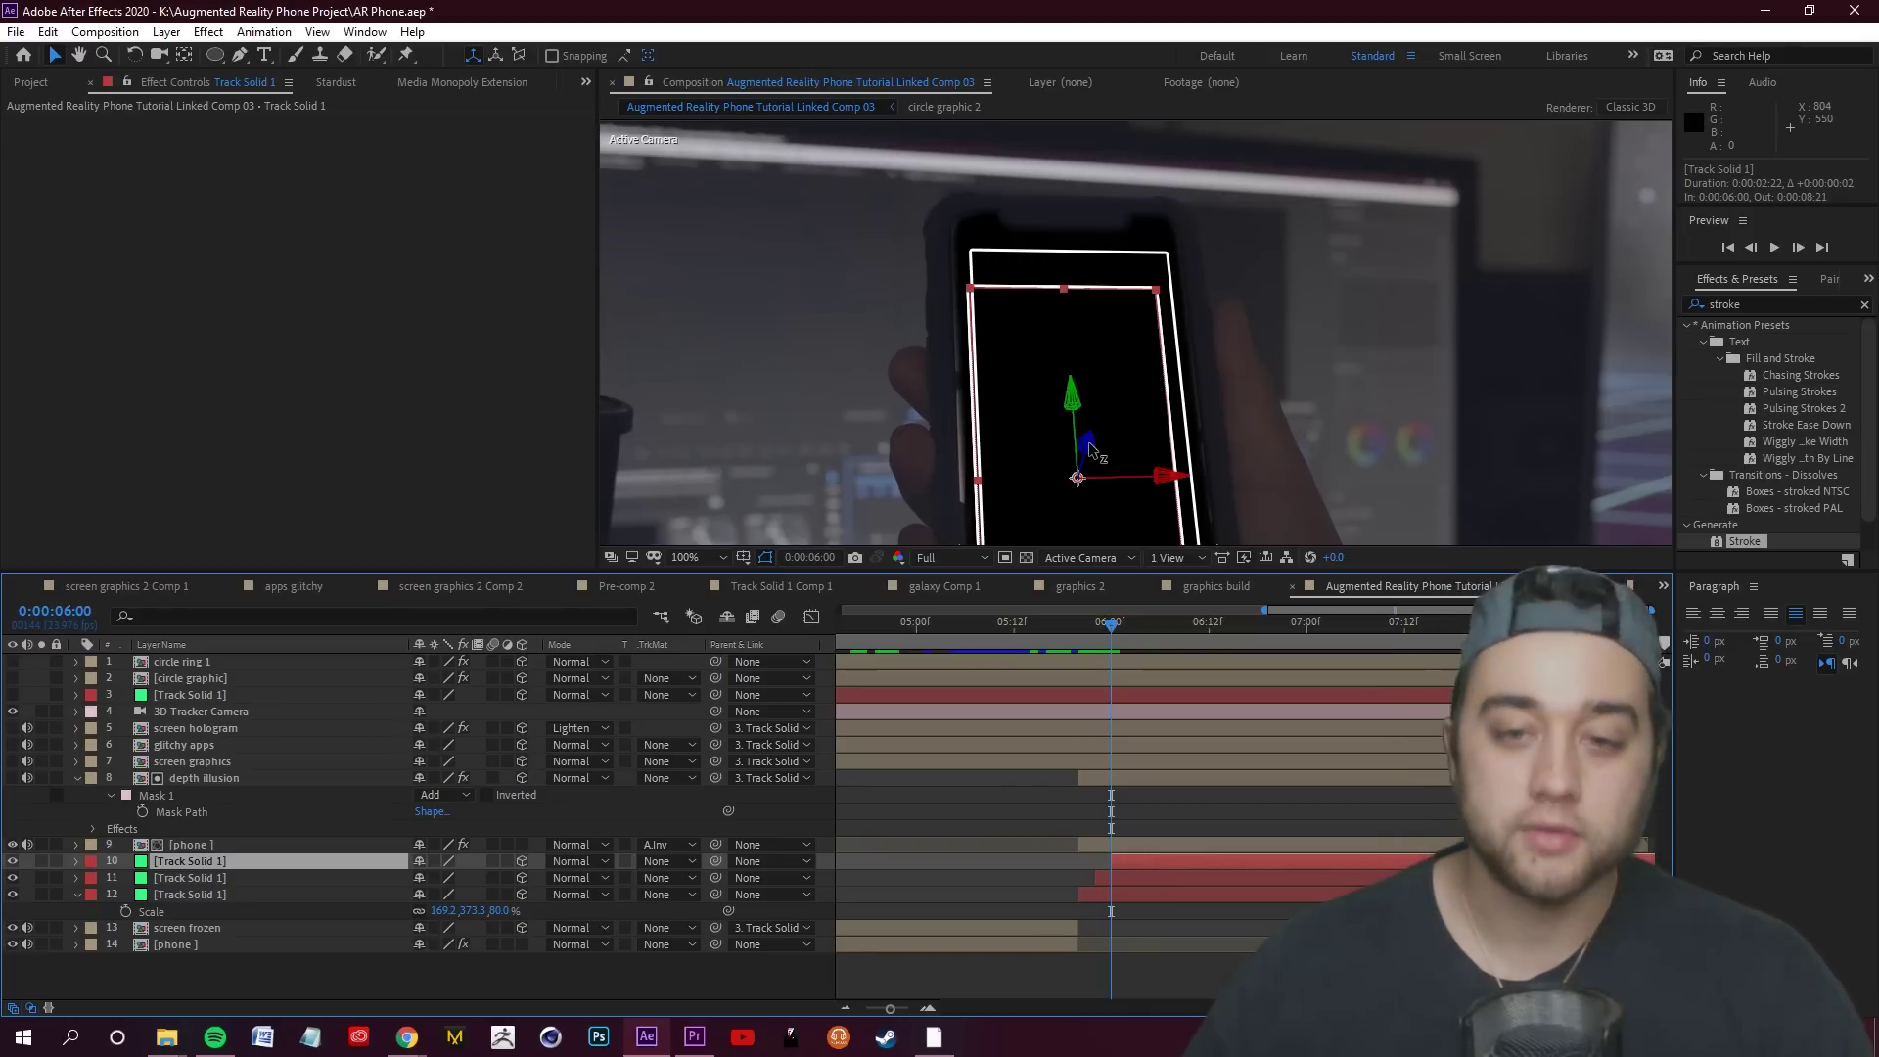
pyautogui.moveTo(1092, 450); pyautogui.dragTo(1045, 503)
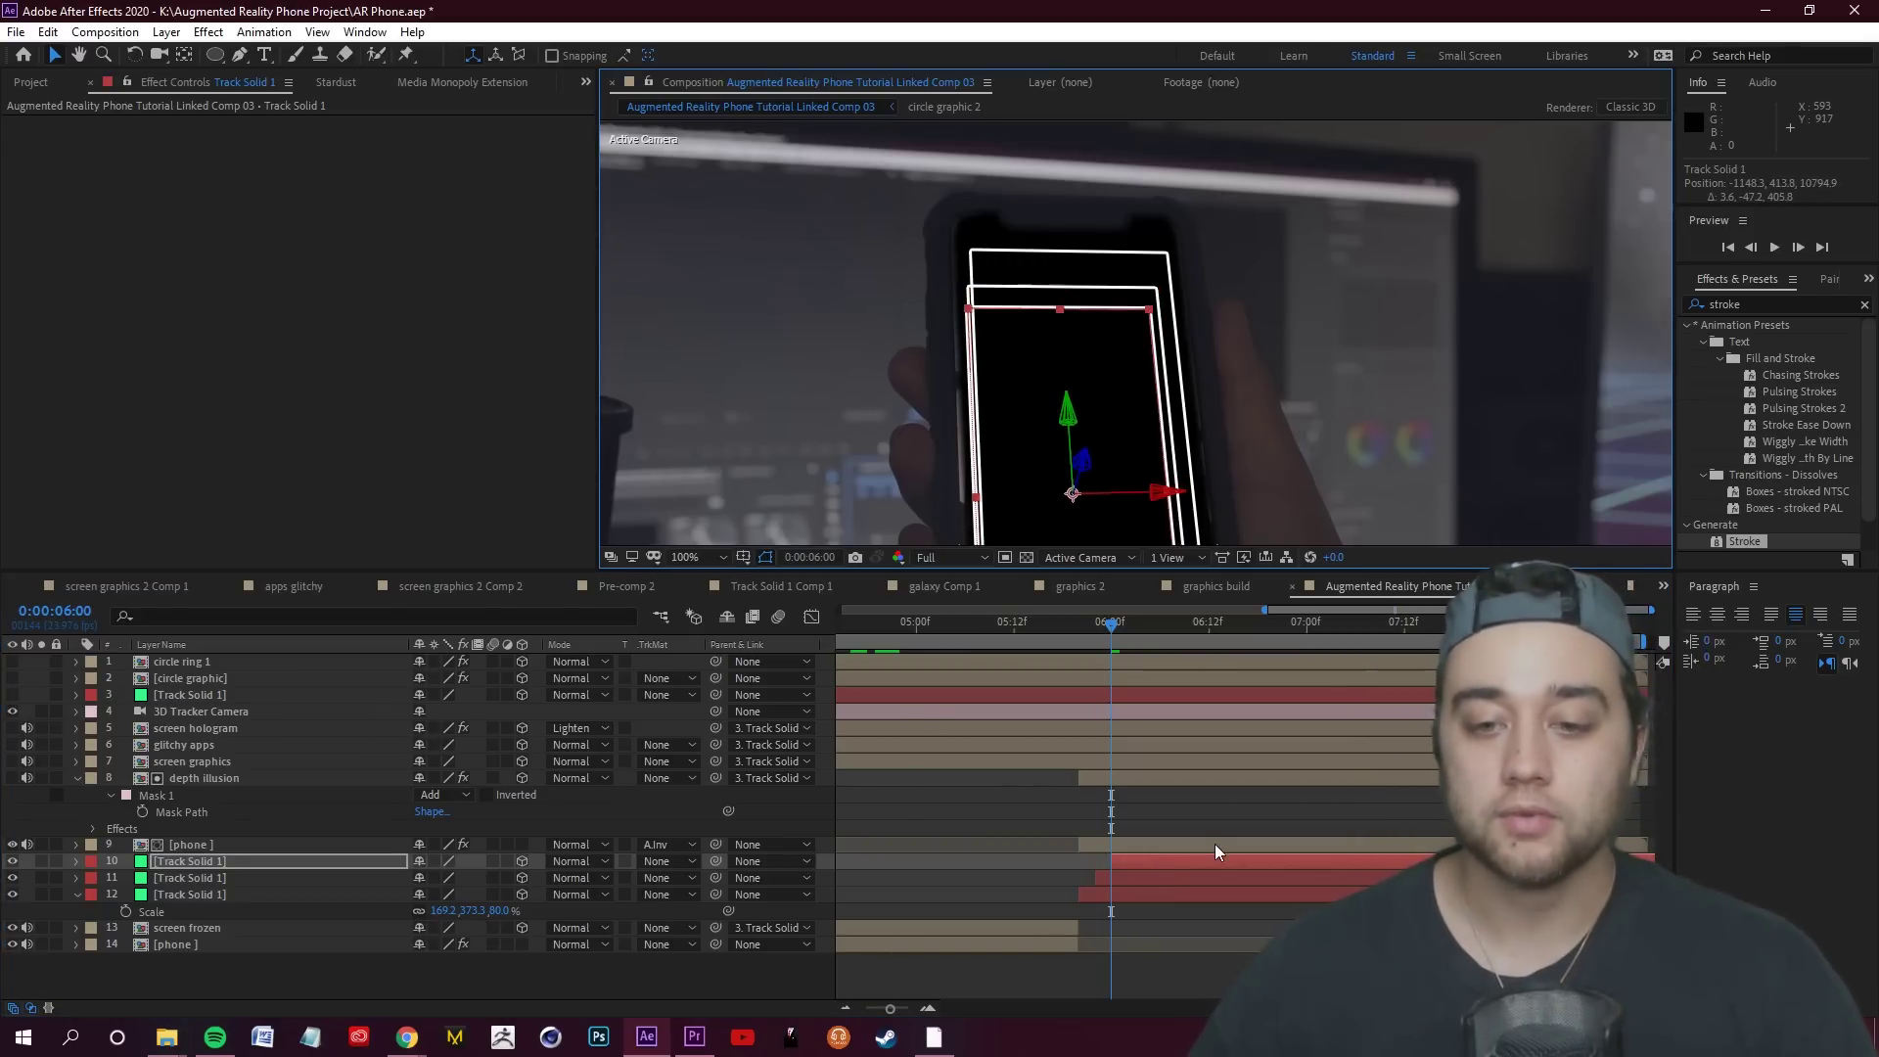
# Duplicate the third outline, start the copy two frames after it, and inspect the nested frames inside the phone
pyautogui.hotkey('ctrl', 'd')
pyautogui.press('pagedown')
pyautogui.press('pagedown')
pyautogui.press('[')
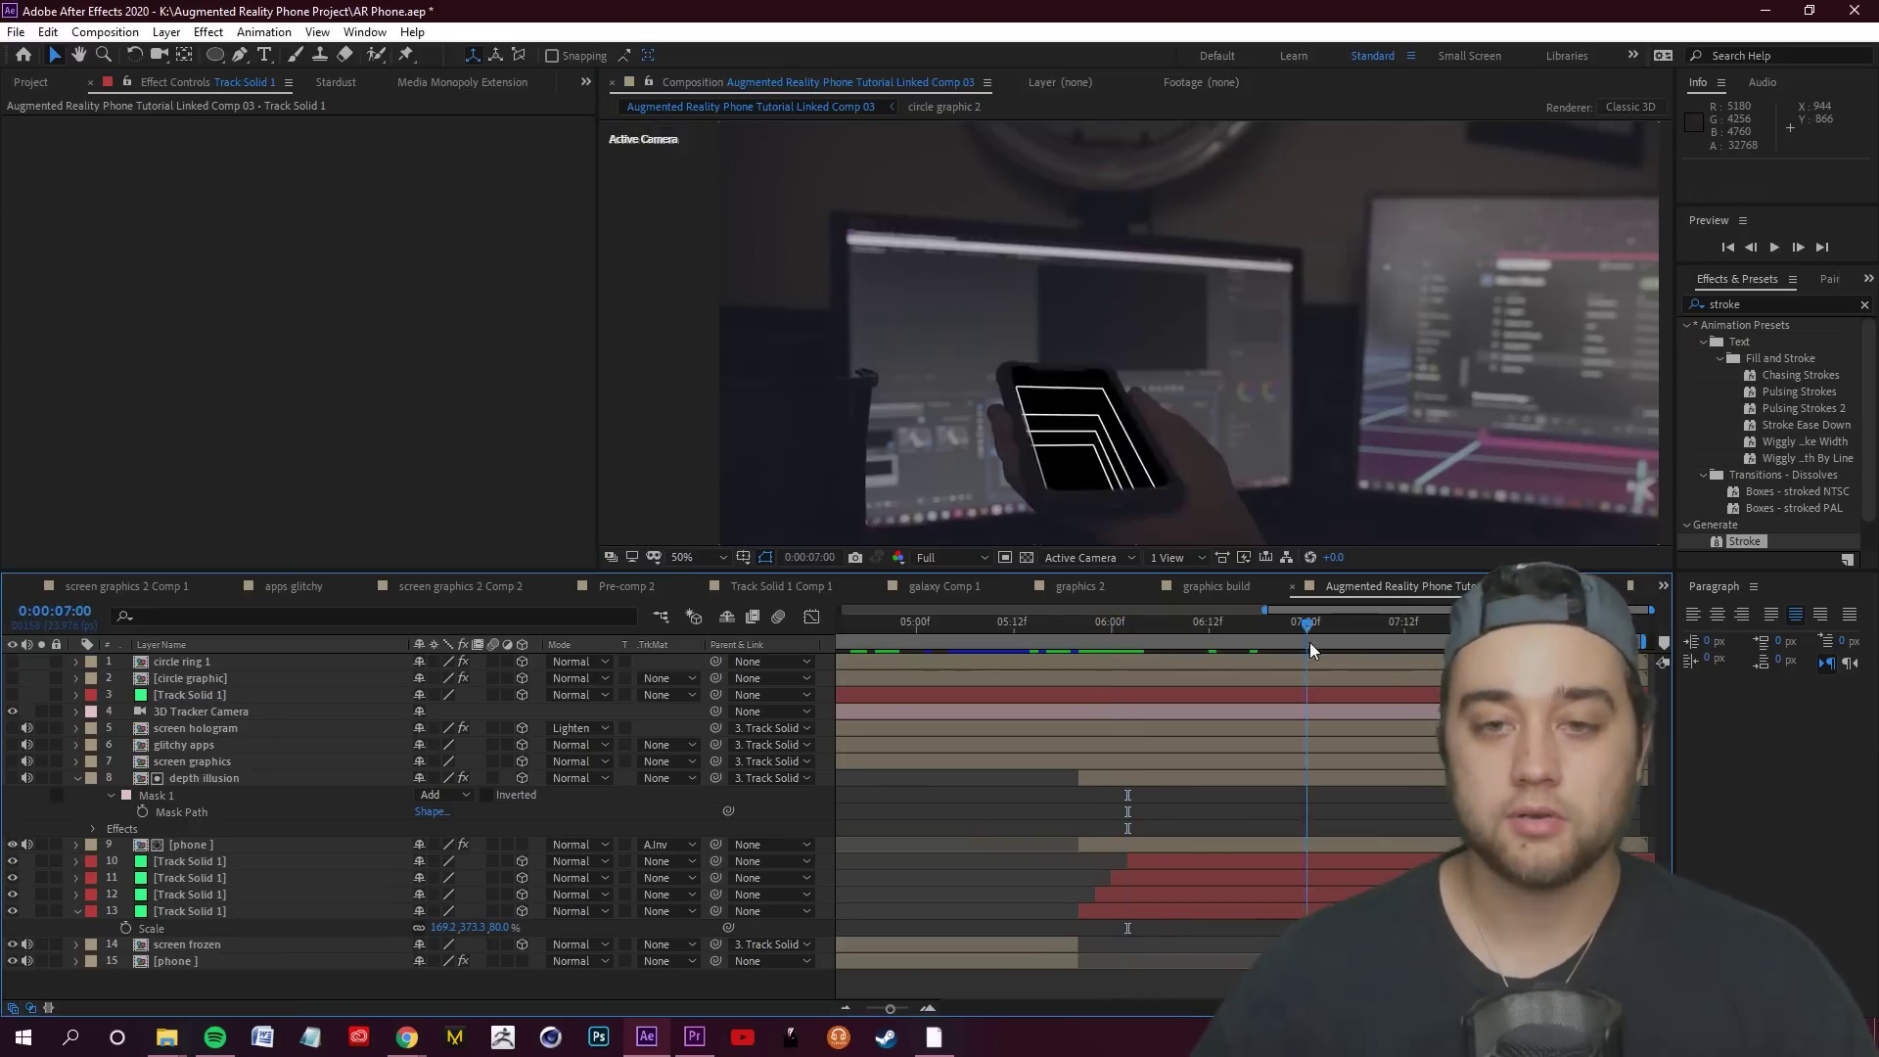
pyautogui.scroll(2, 981, 181)
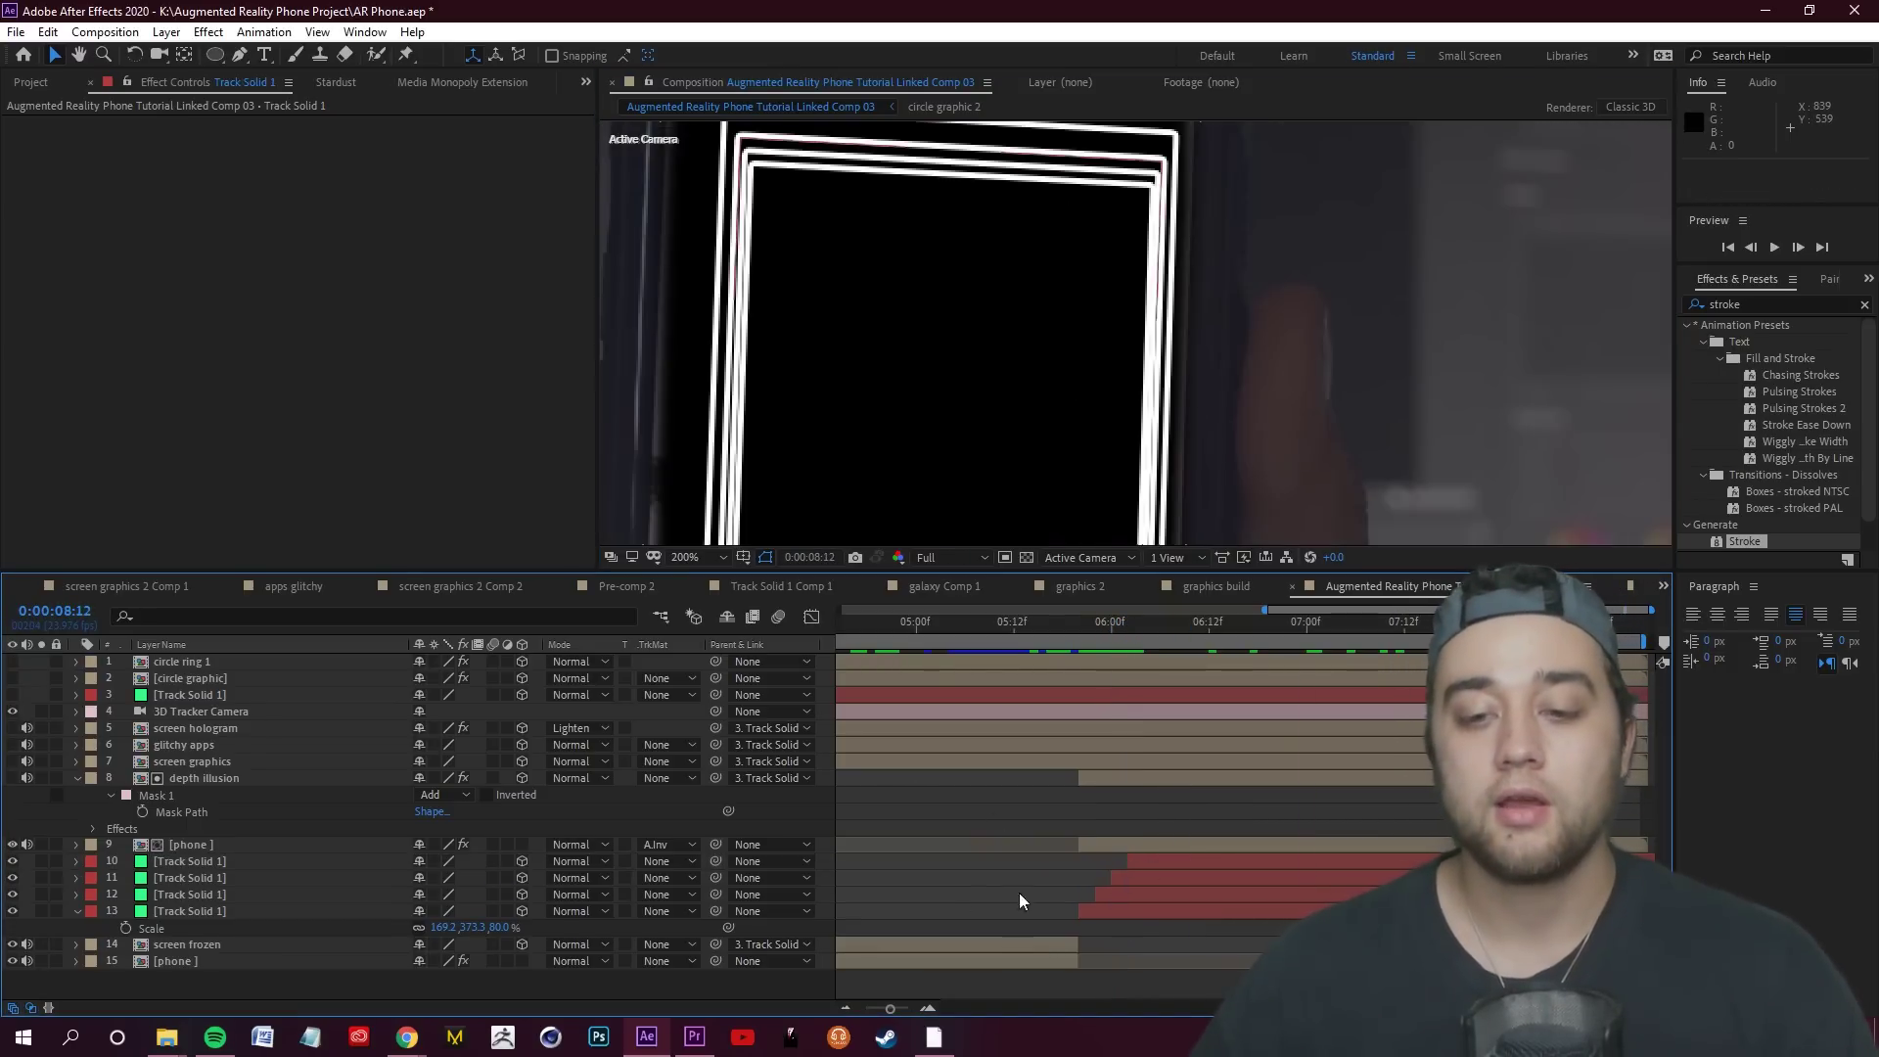
# Reorder the four outline solid layers so the earliest-starting frame is on top and the latest-starting, deepest frame is lowest
pyautogui.click(192, 916)
pyautogui.scroll(-2, 1059, 299)
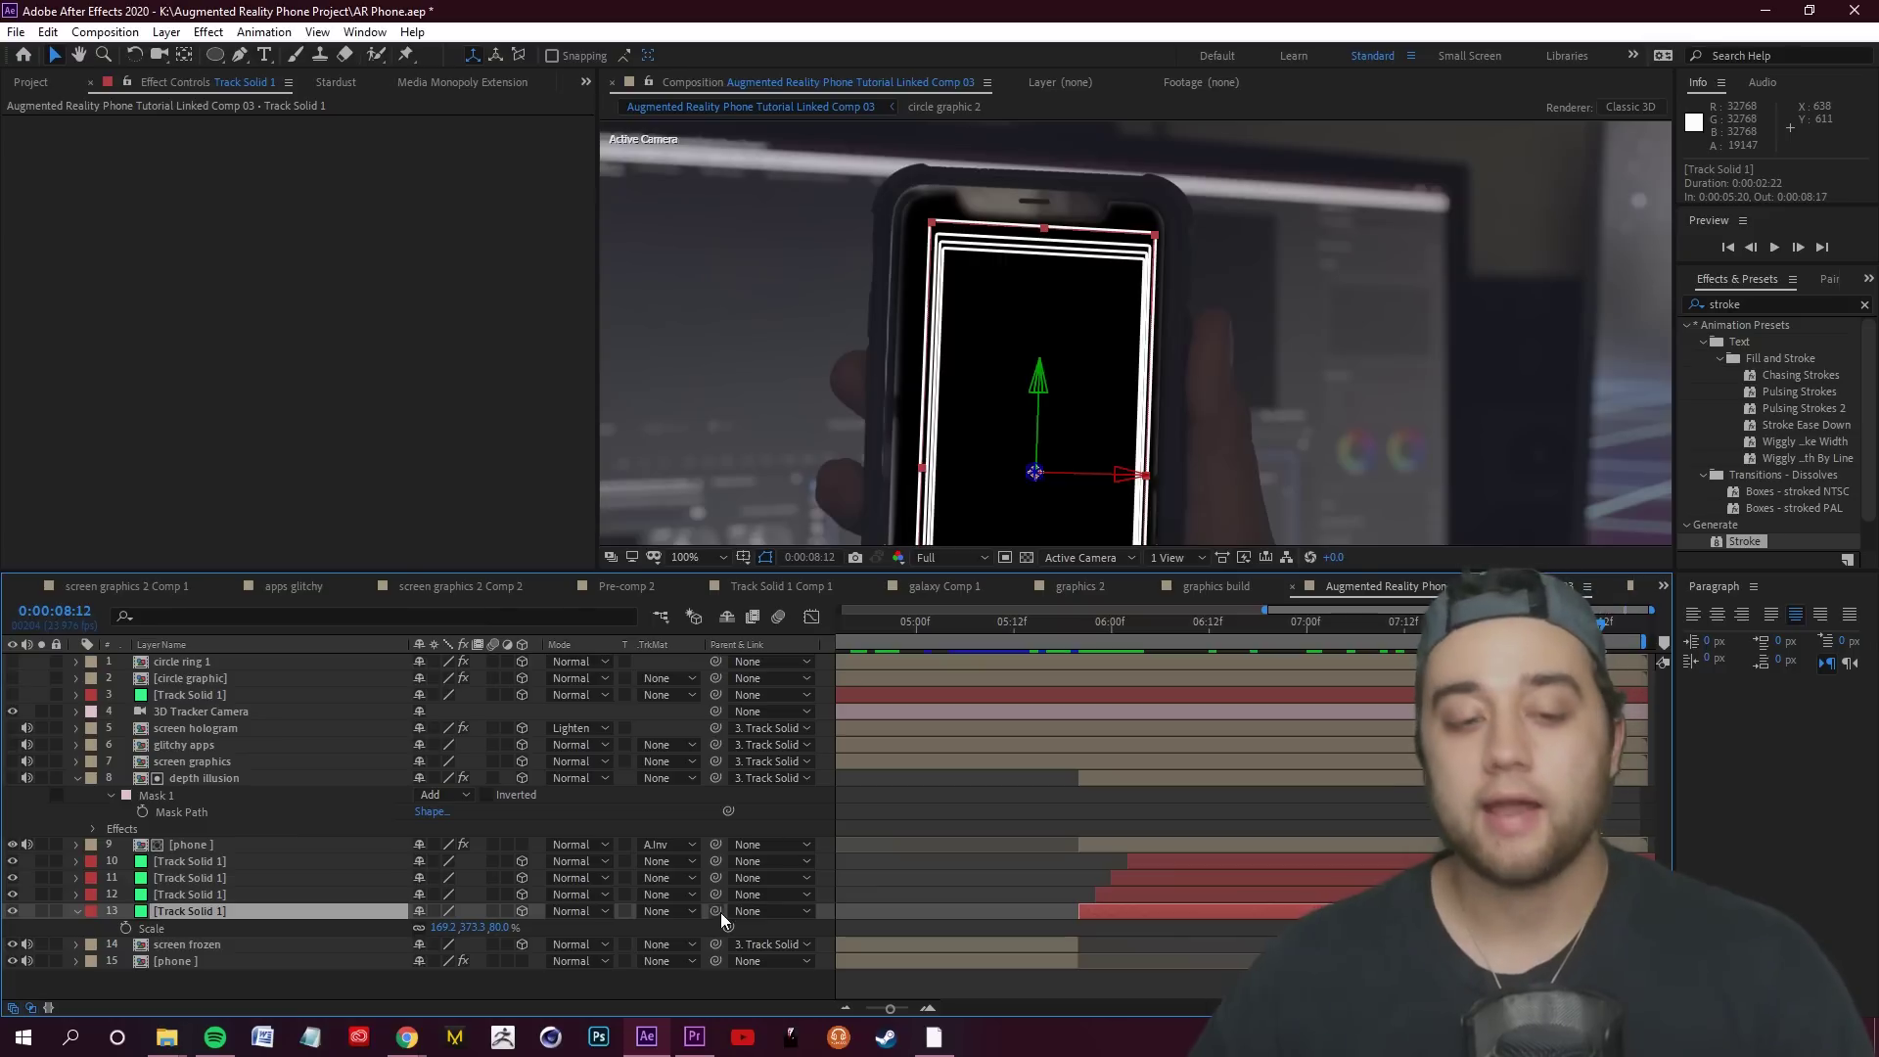
pyautogui.moveTo(231, 908); pyautogui.dragTo(221, 855)
pyautogui.moveTo(211, 926)
pyautogui.mouseDown()
pyautogui.moveTo(225, 884)
pyautogui.moveTo(224, 906)
pyautogui.mouseUp()
pyautogui.click(221, 924)
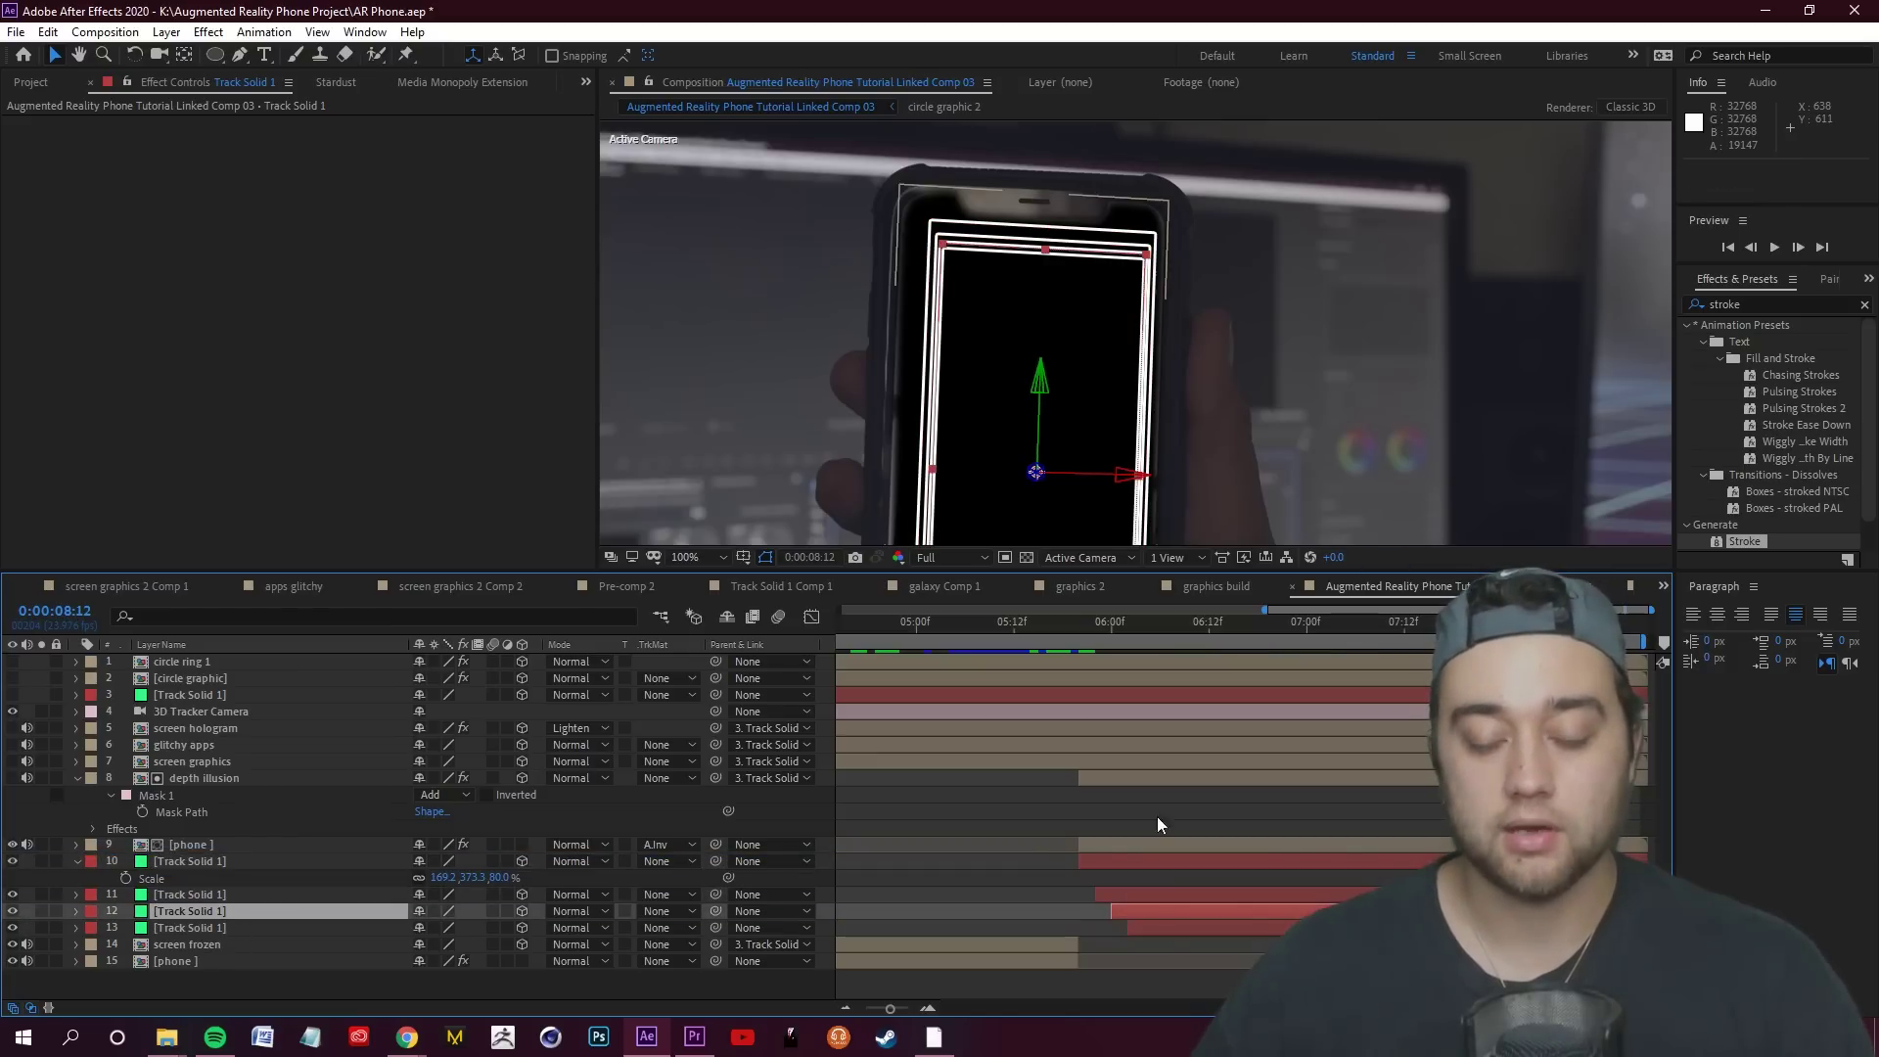
# Scrub and play the composition from 0:00:05:18 to review the outline frames appearing one after another inside the phone
pyautogui.click(1061, 622)
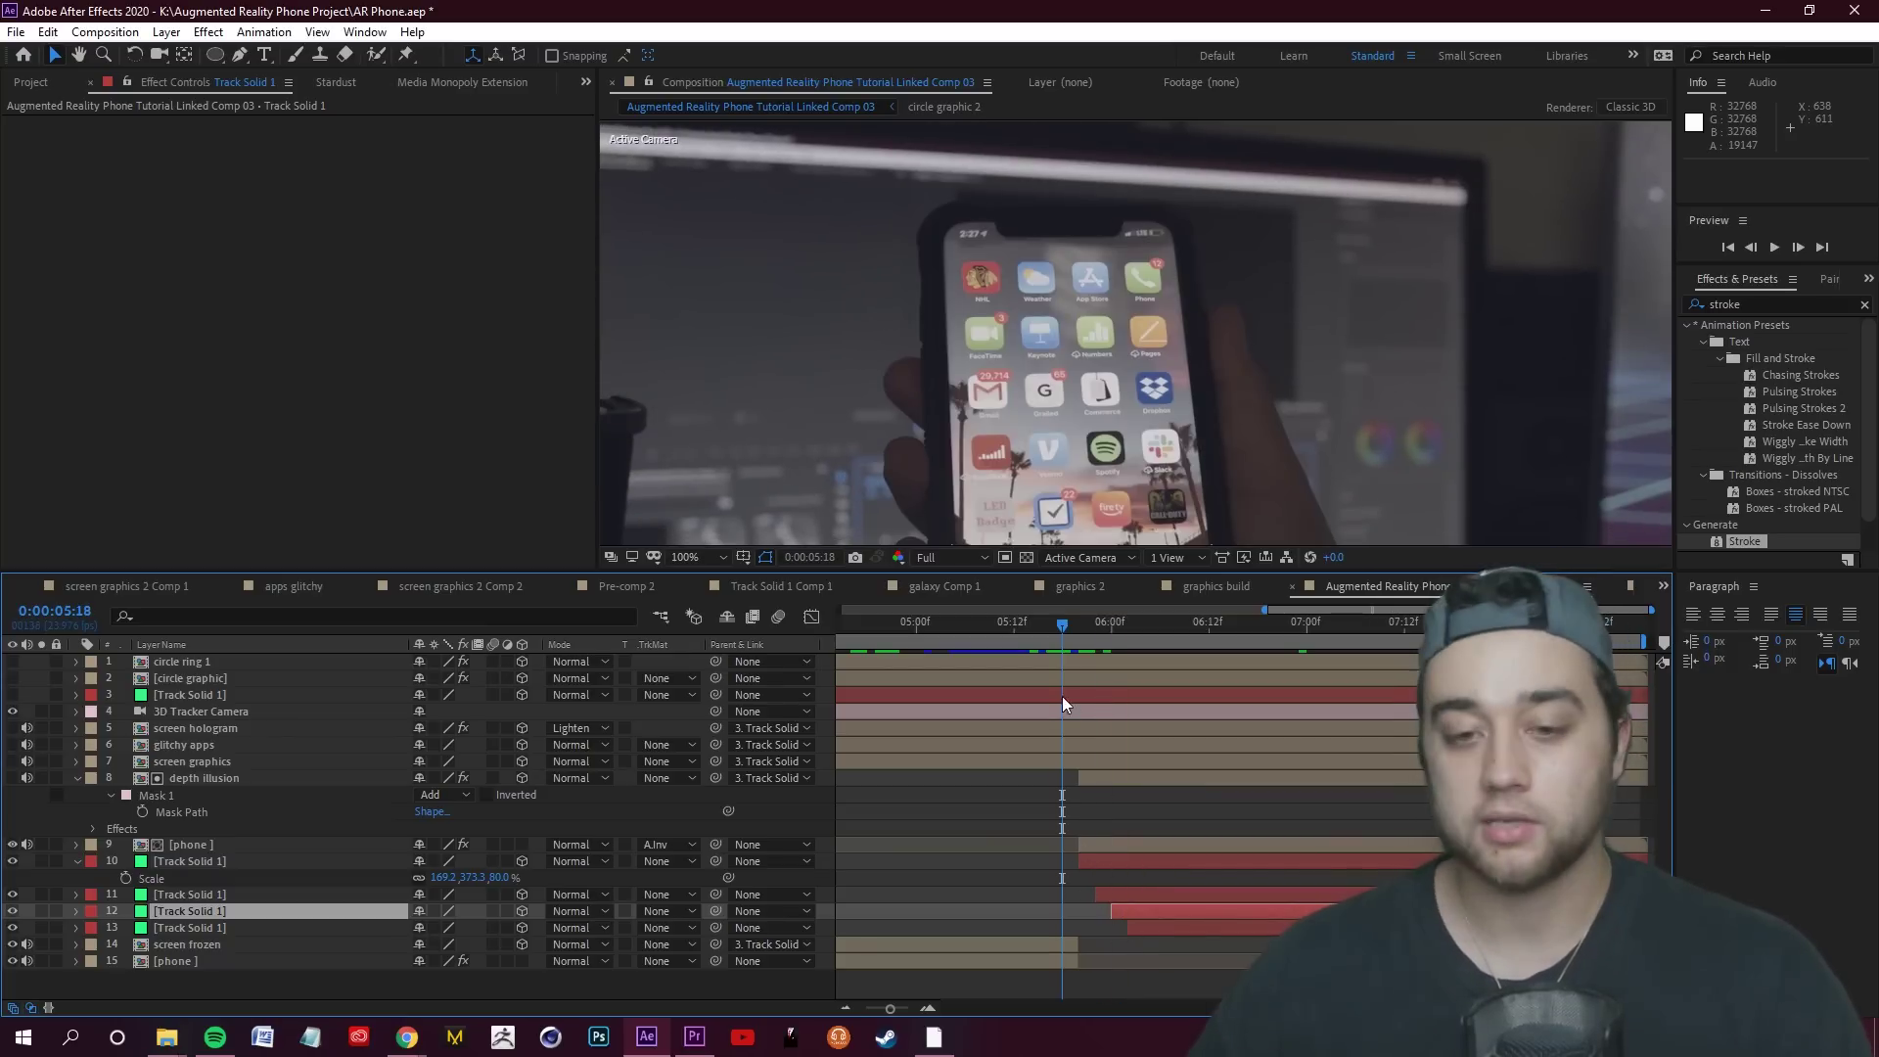
pyautogui.moveTo(1062, 624); pyautogui.dragTo(1246, 669)
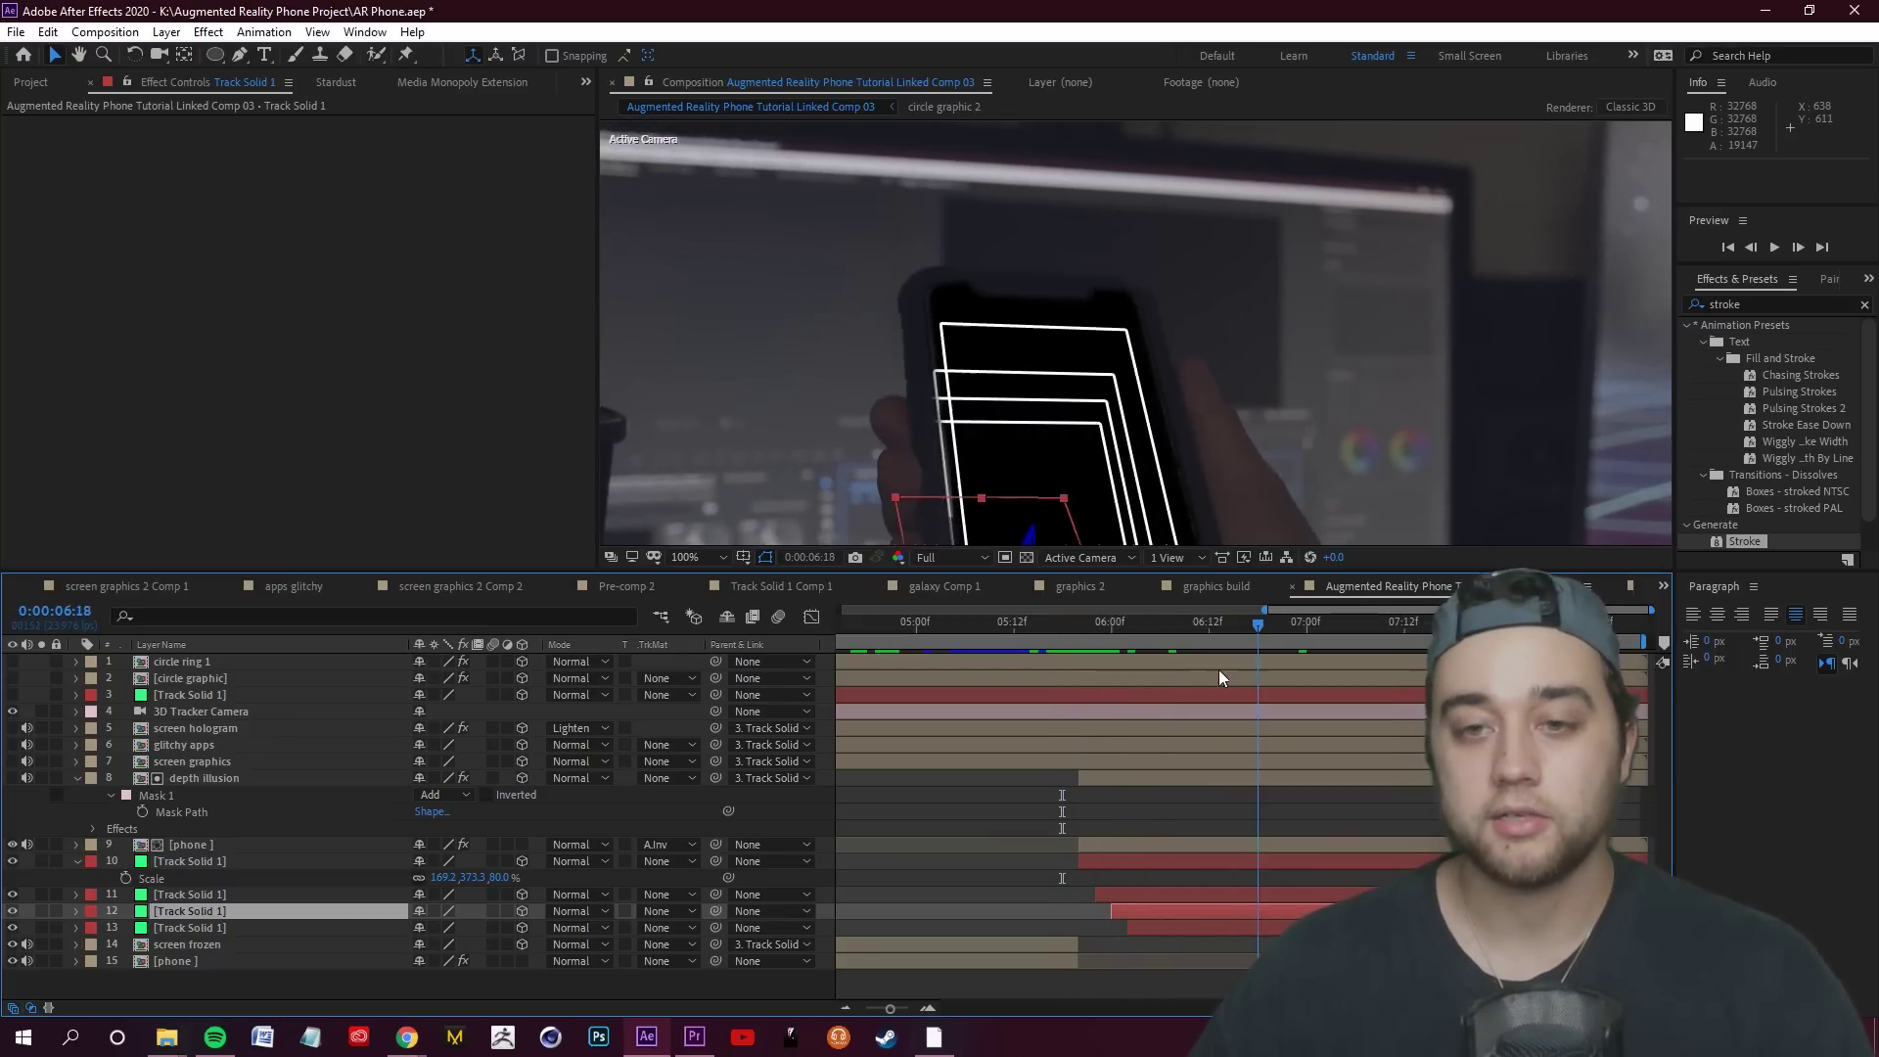
pyautogui.press('space')
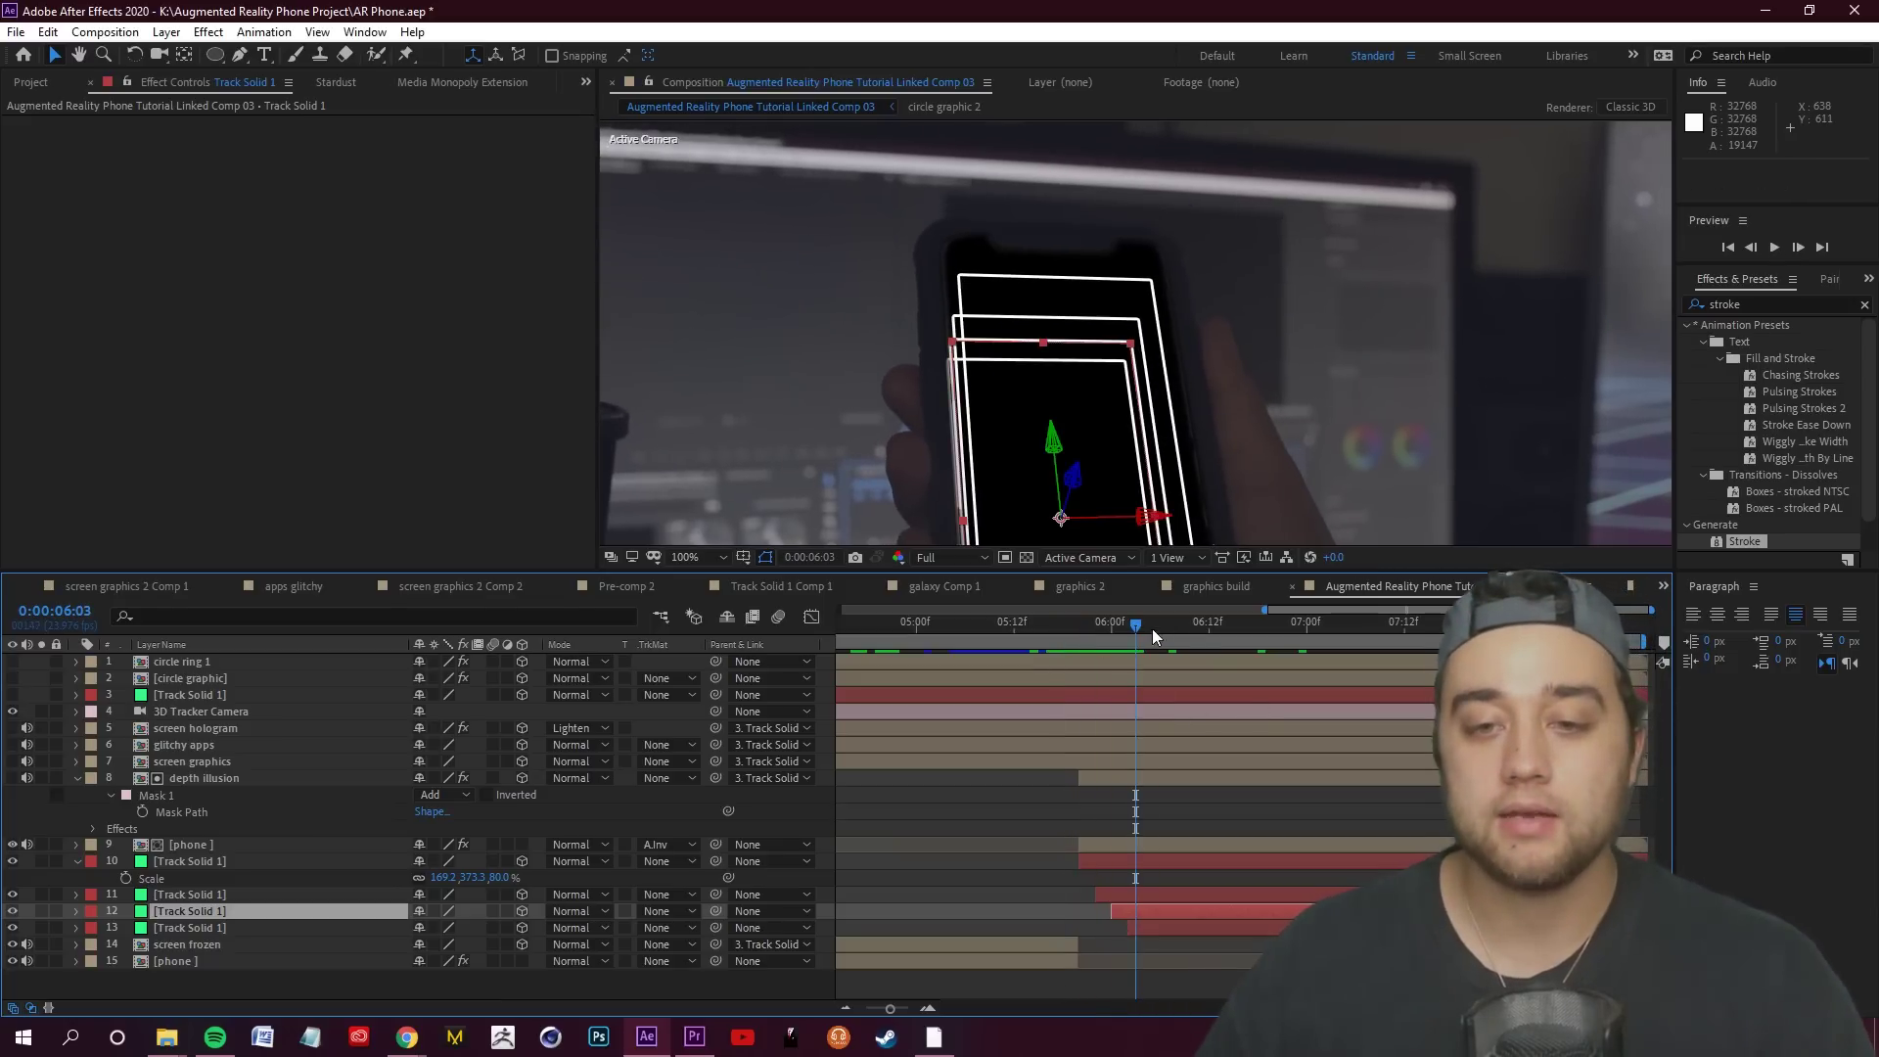
pyautogui.press('space')
pyautogui.scroll(-2, 1206, 342)
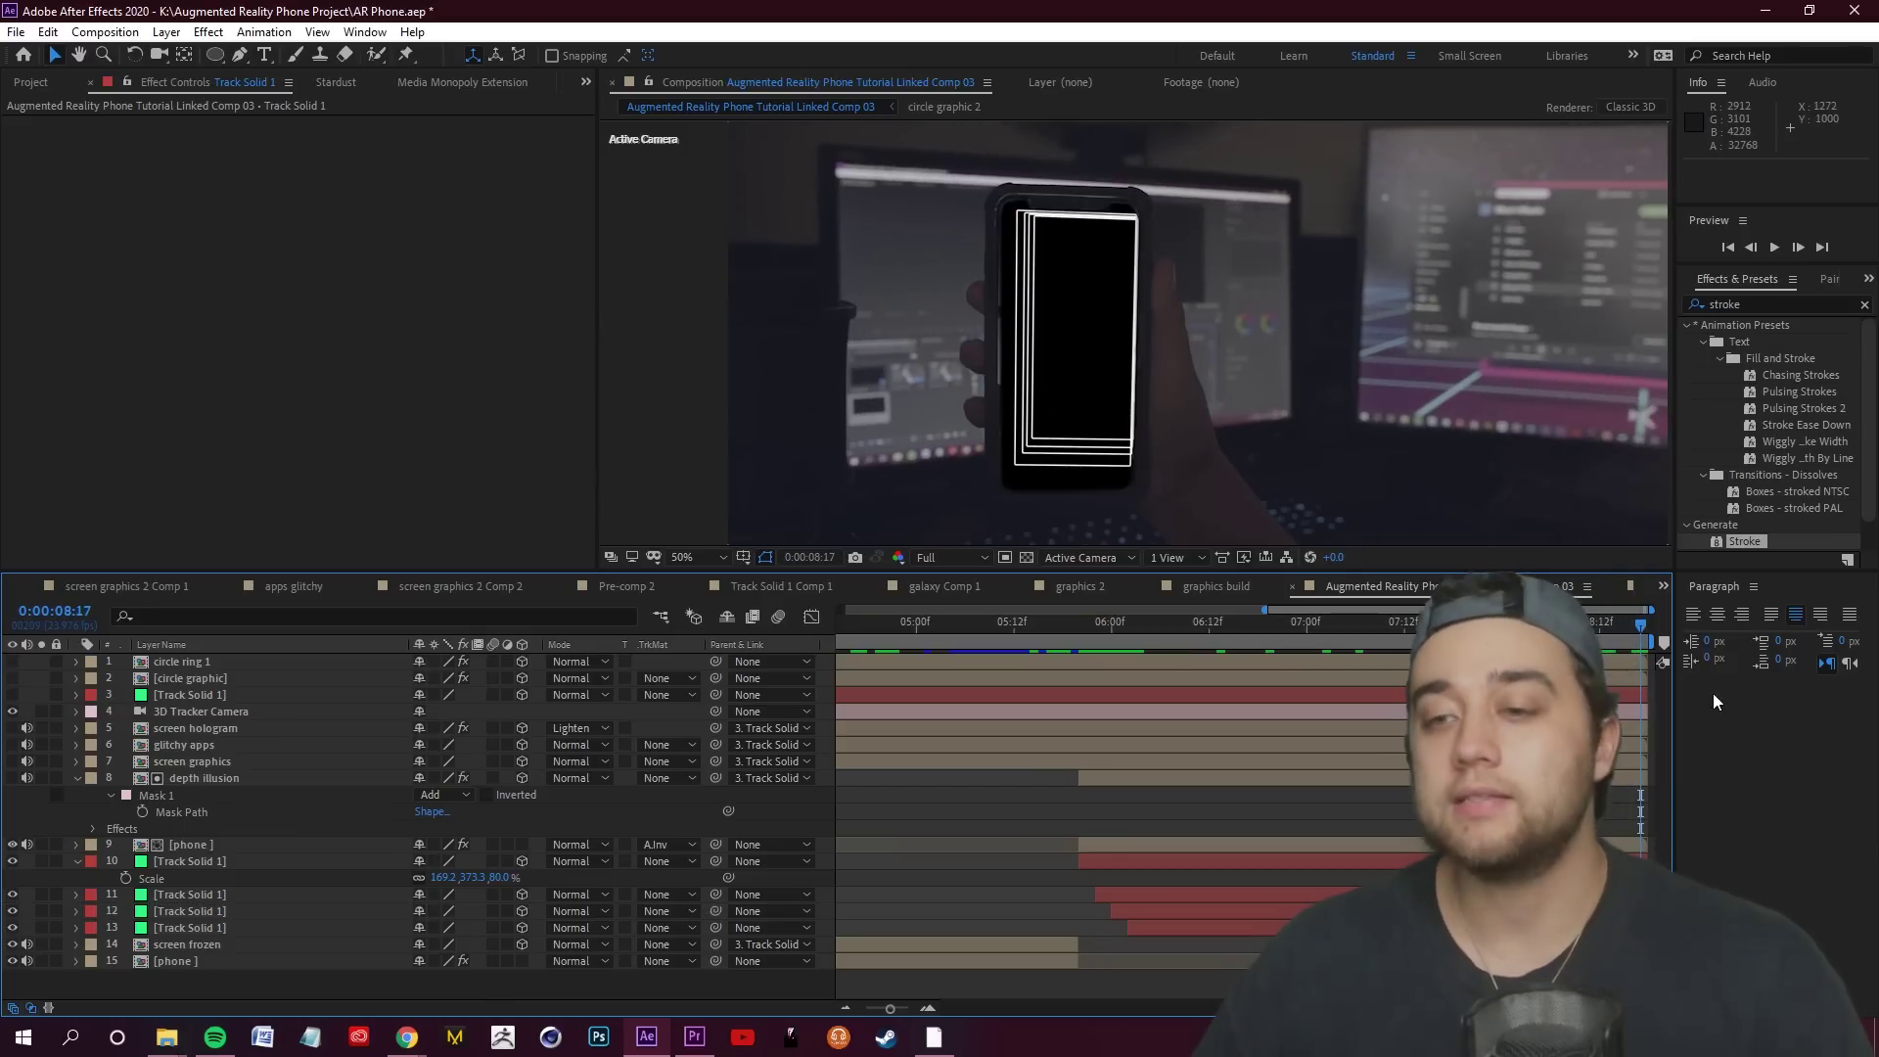
pyautogui.press('space')
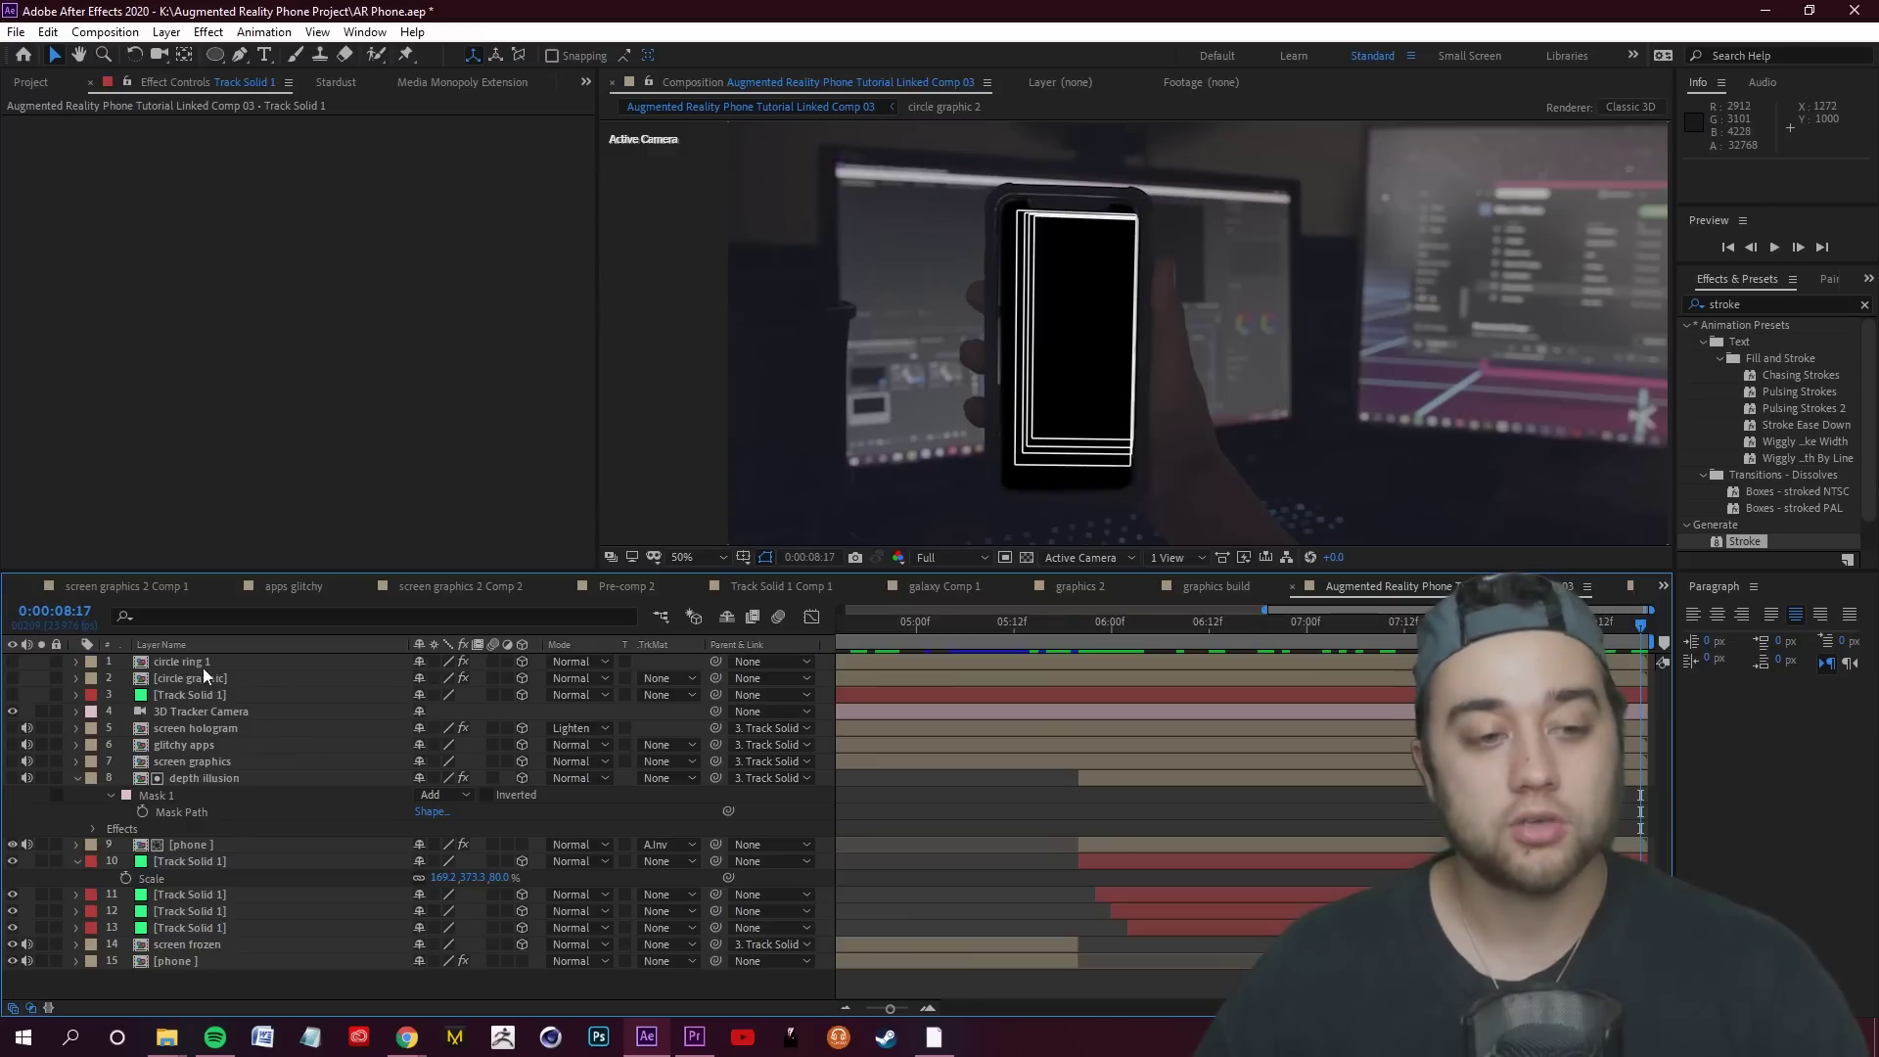
# Duplicate the deepest outline solid and turn off the copy's layer styles so it becomes a filled green solid
pyautogui.click(221, 914)
pyautogui.click(209, 927)
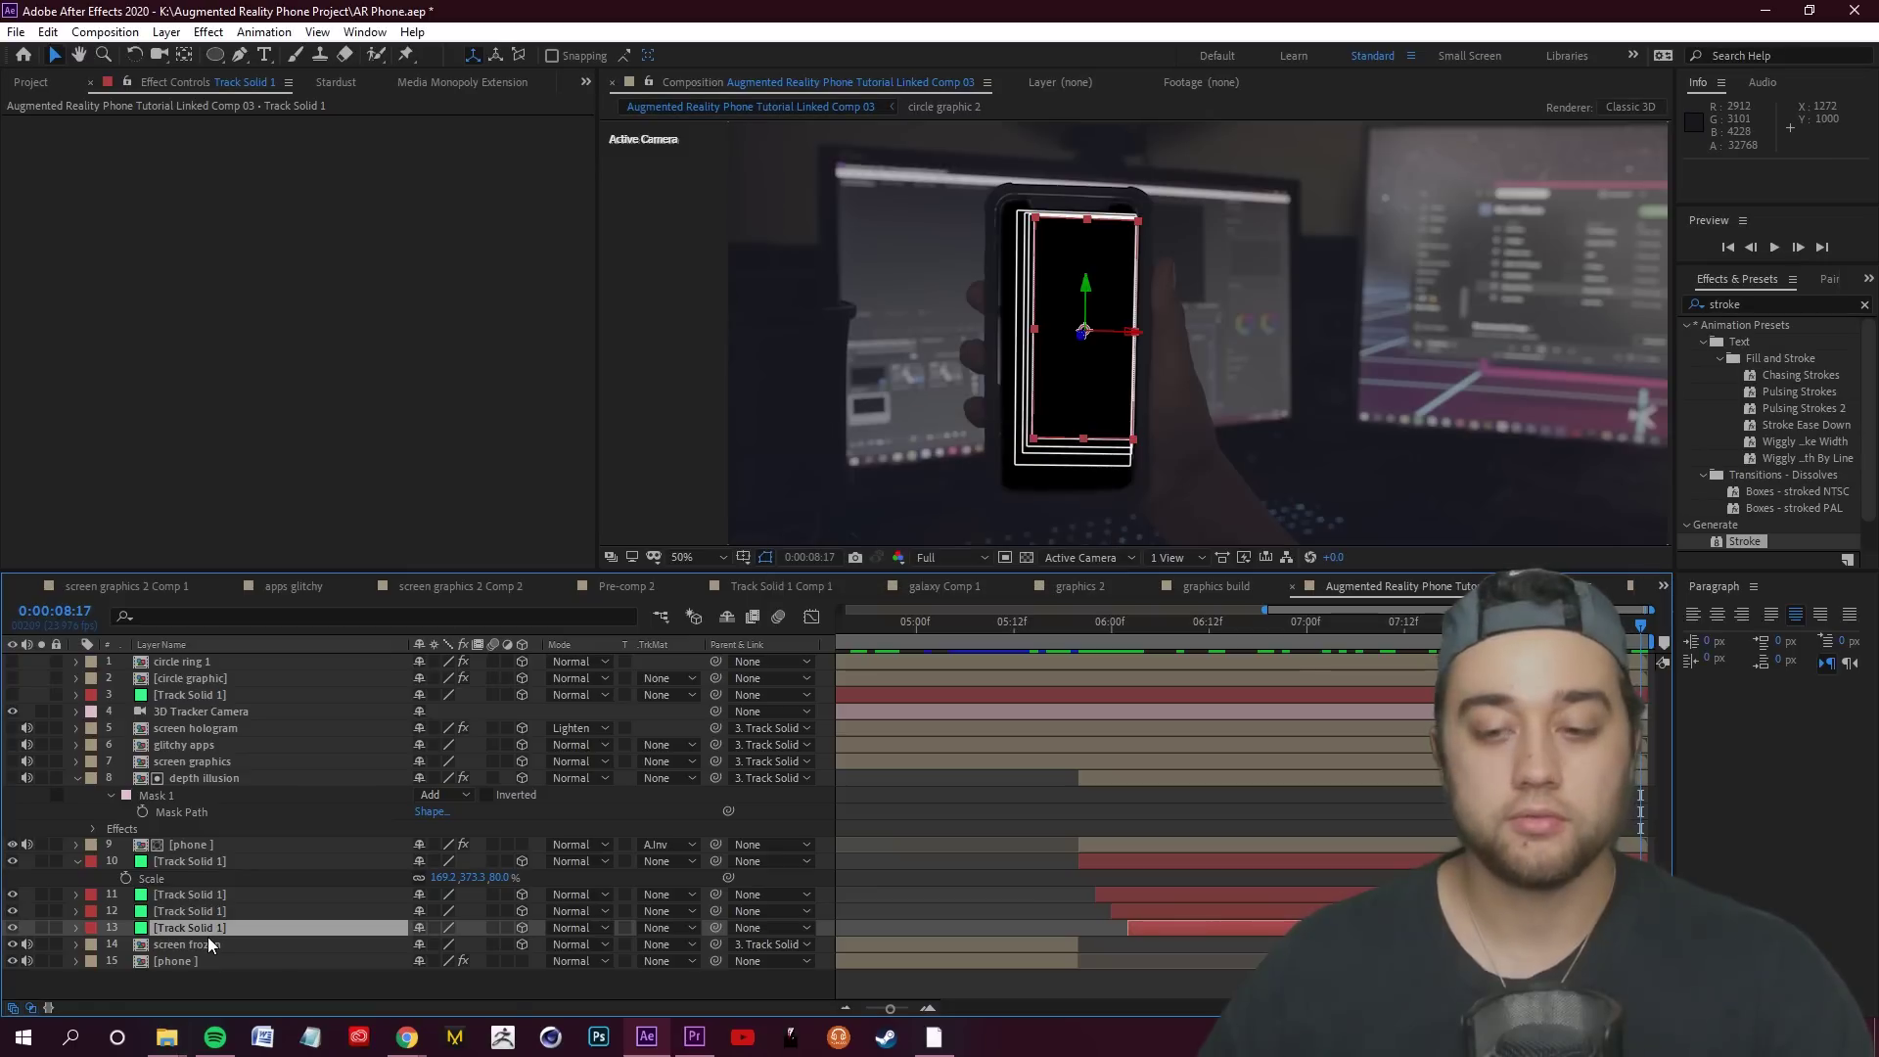
pyautogui.hotkey('ctrl', 'd')
pyautogui.moveTo(204, 937); pyautogui.dragTo(188, 950)
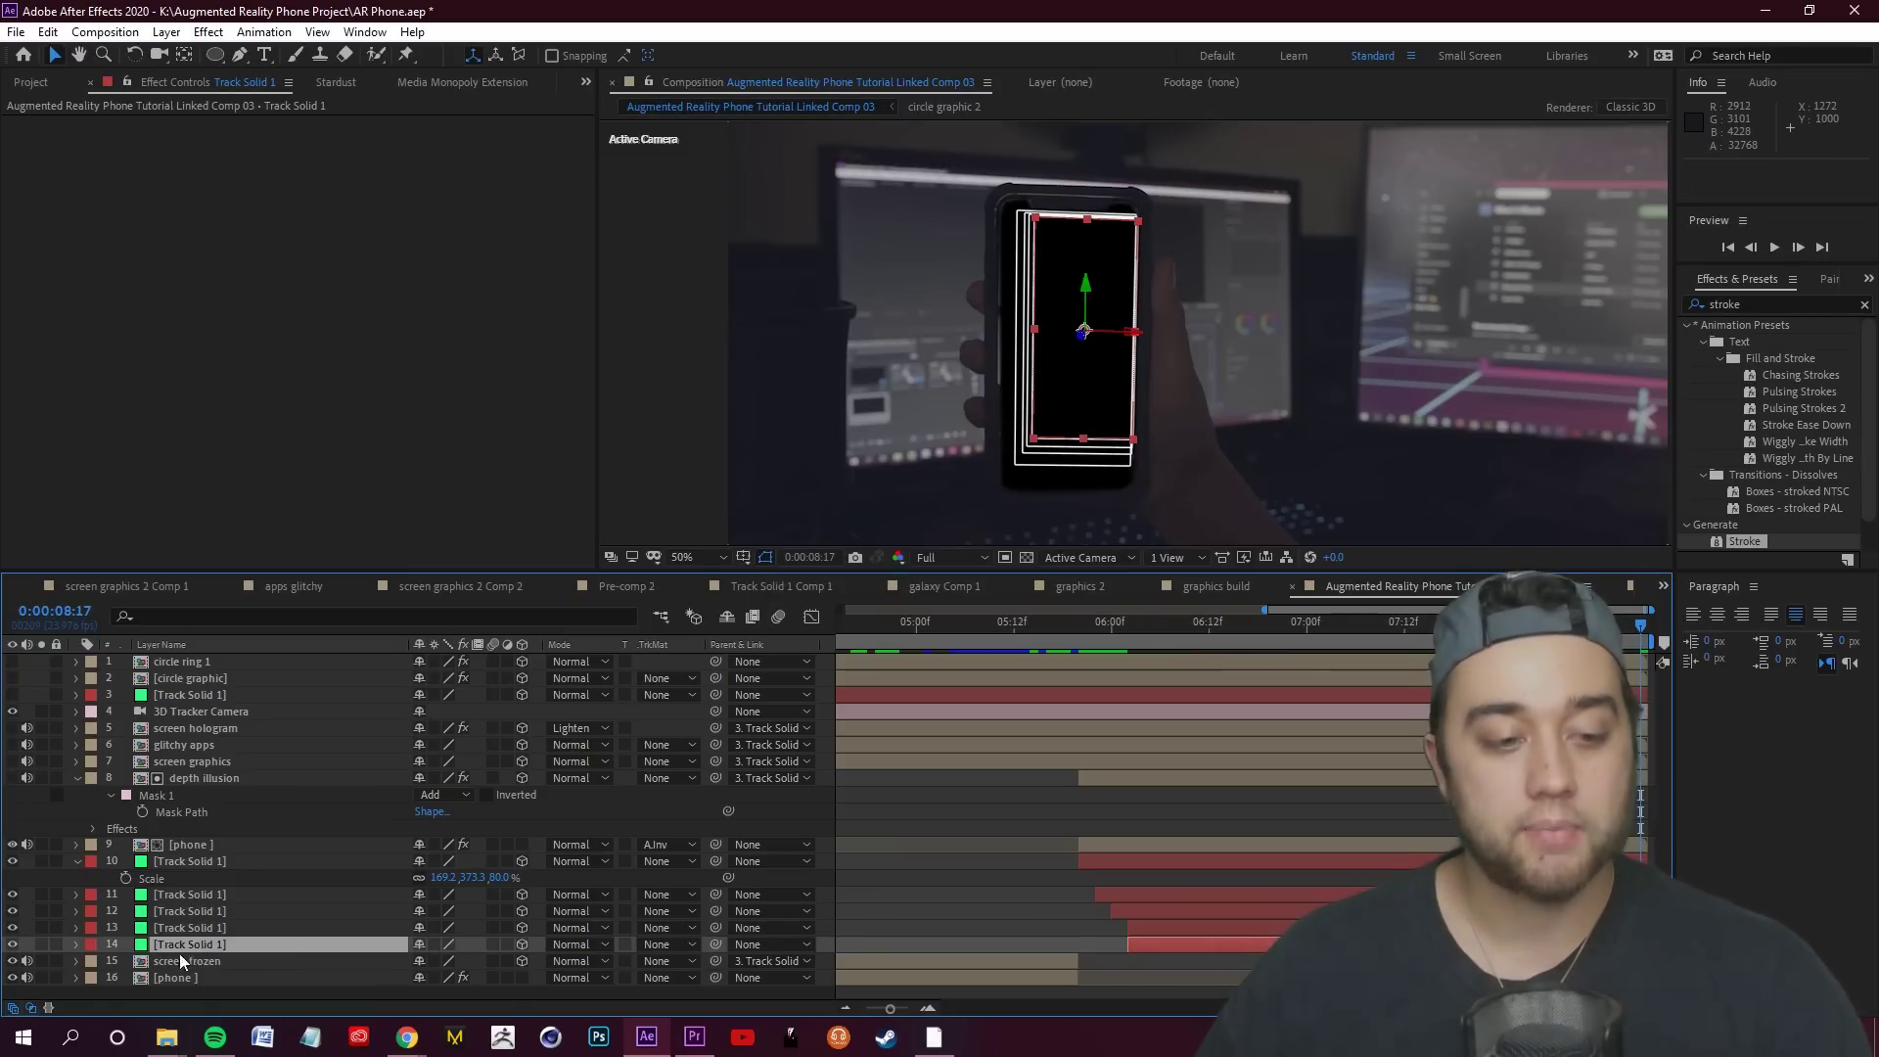
pyautogui.click(77, 944)
pyautogui.click(130, 959)
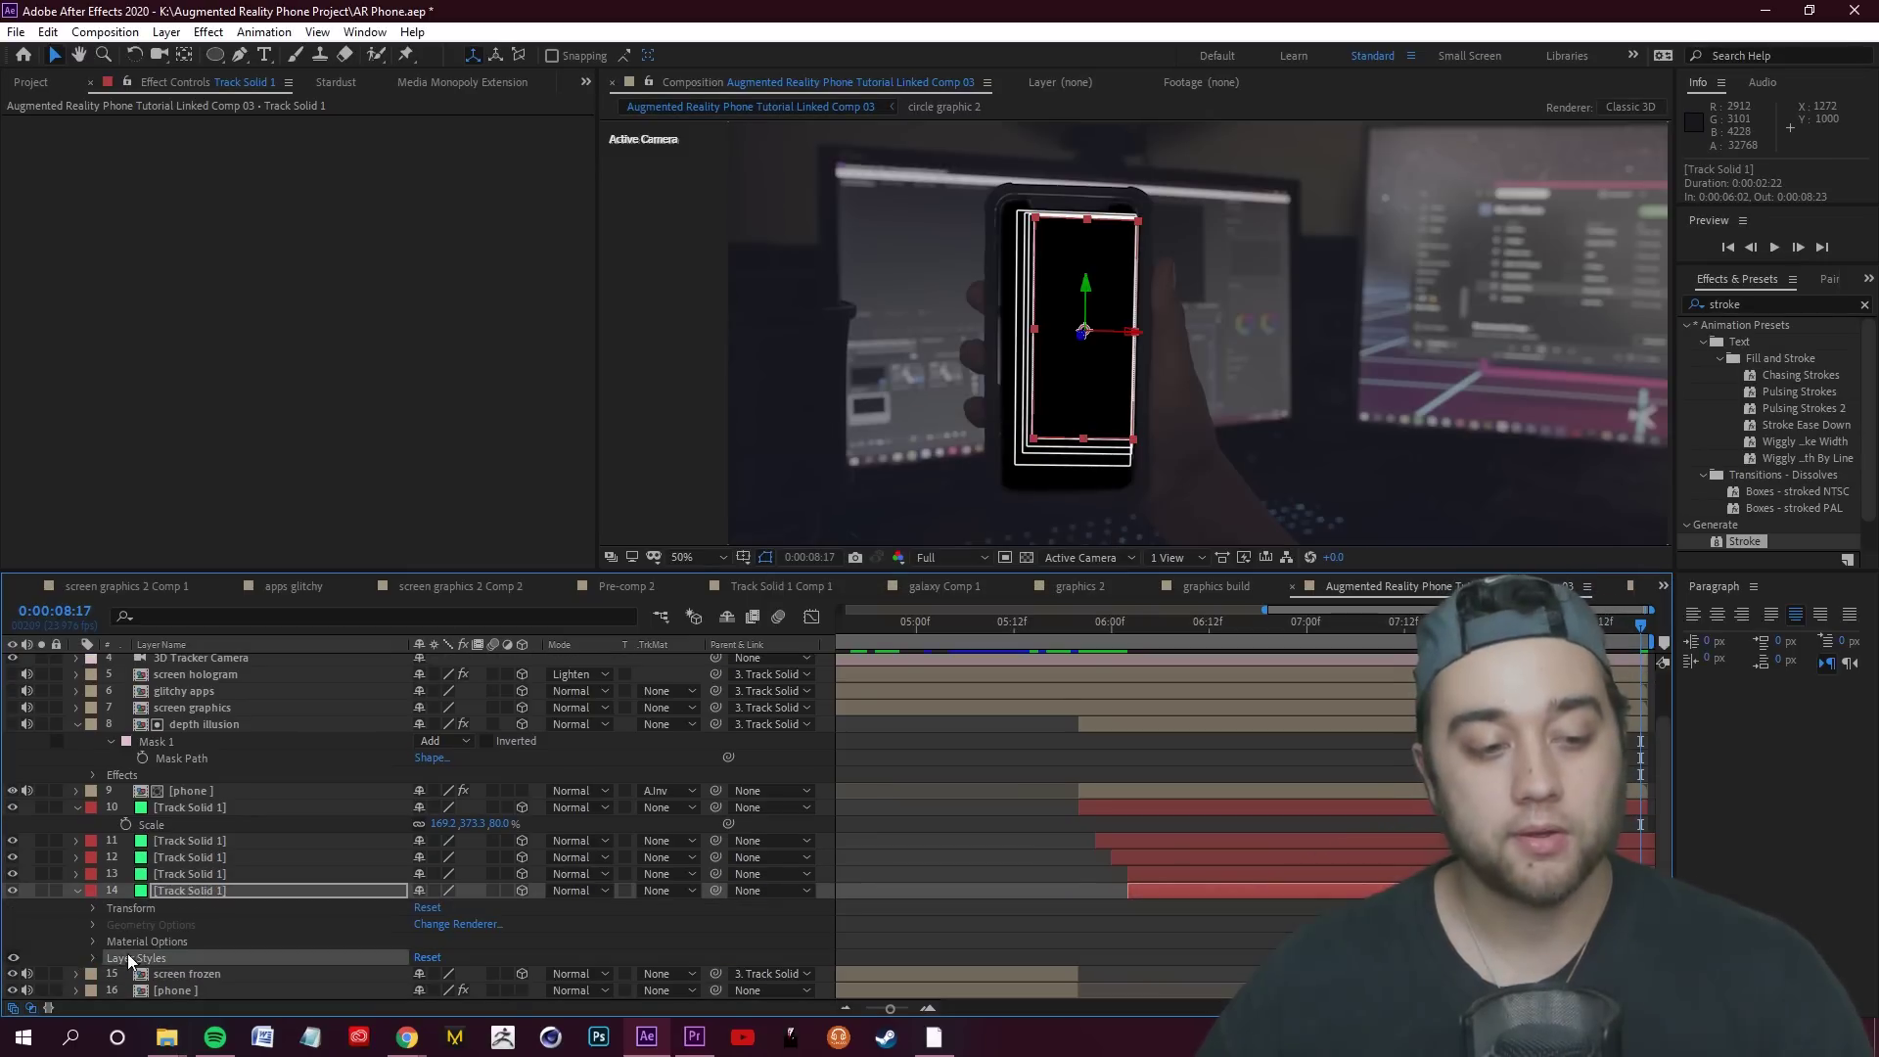
pyautogui.click(13, 959)
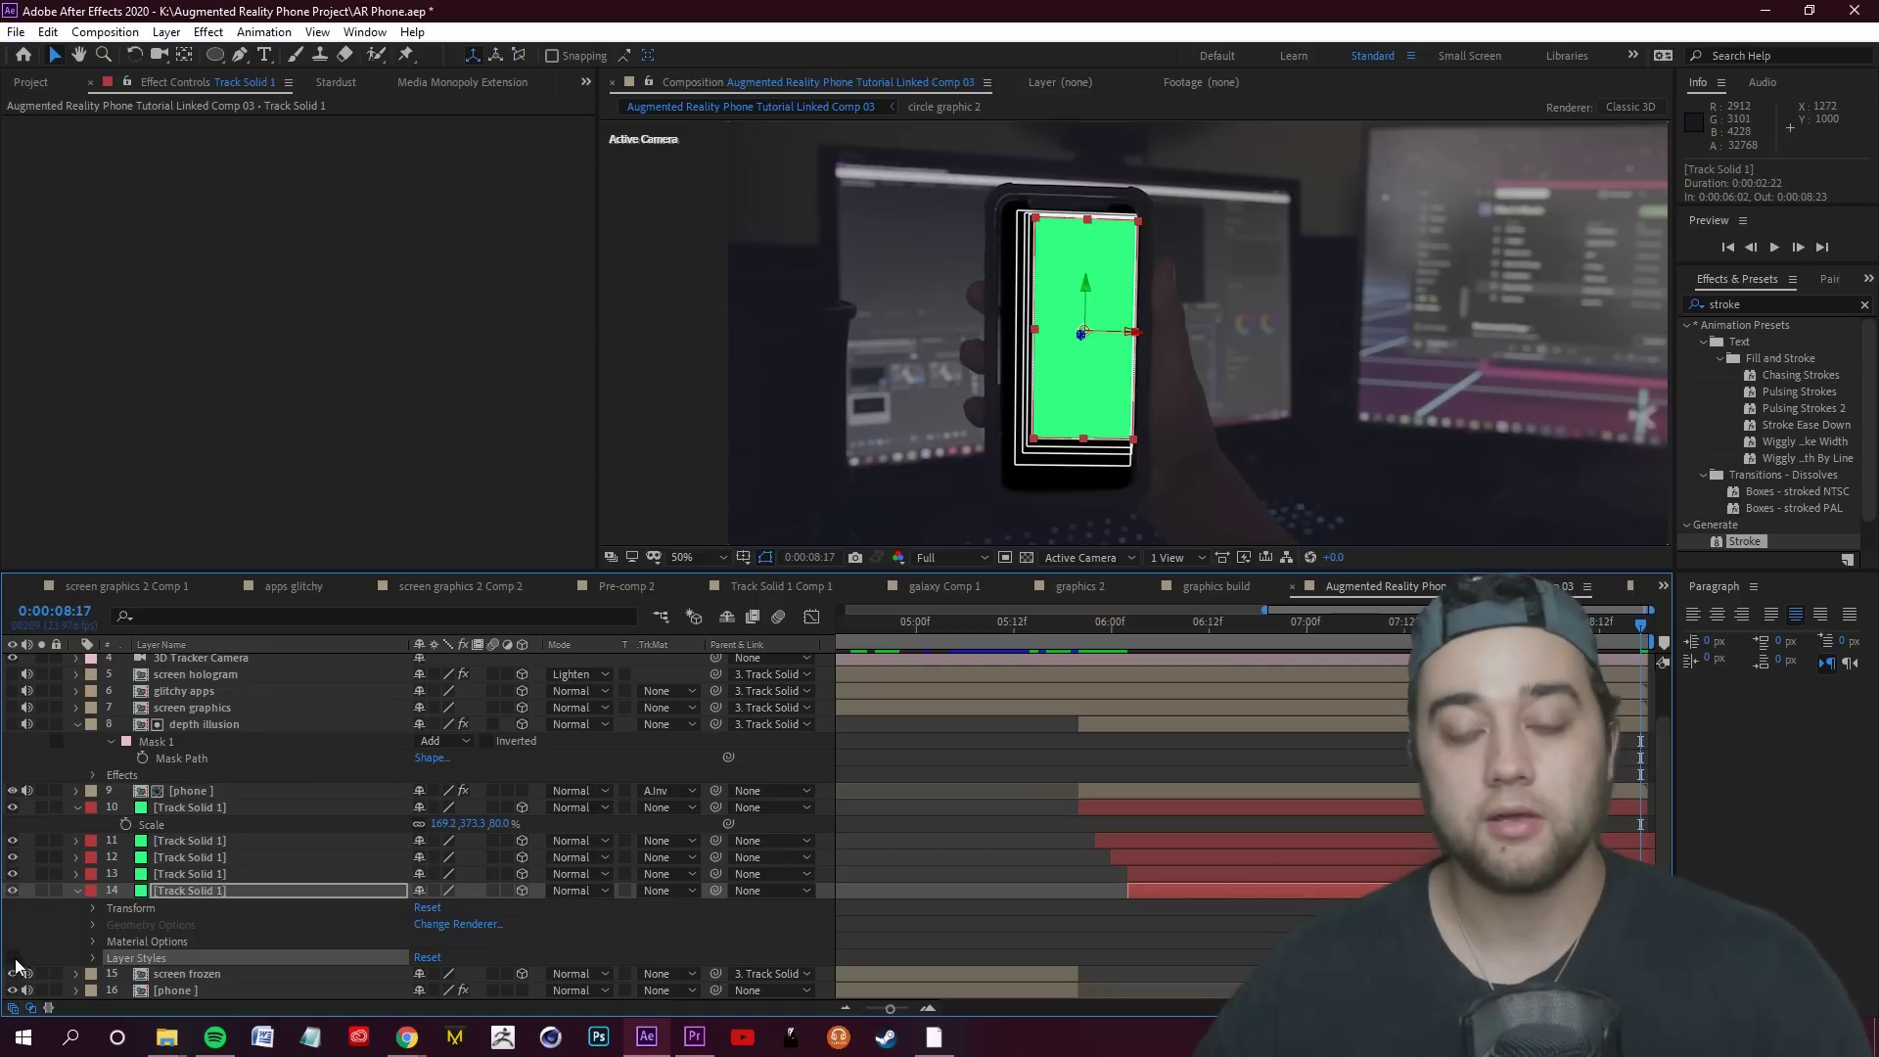
pyautogui.click(76, 890)
pyautogui.click(216, 948)
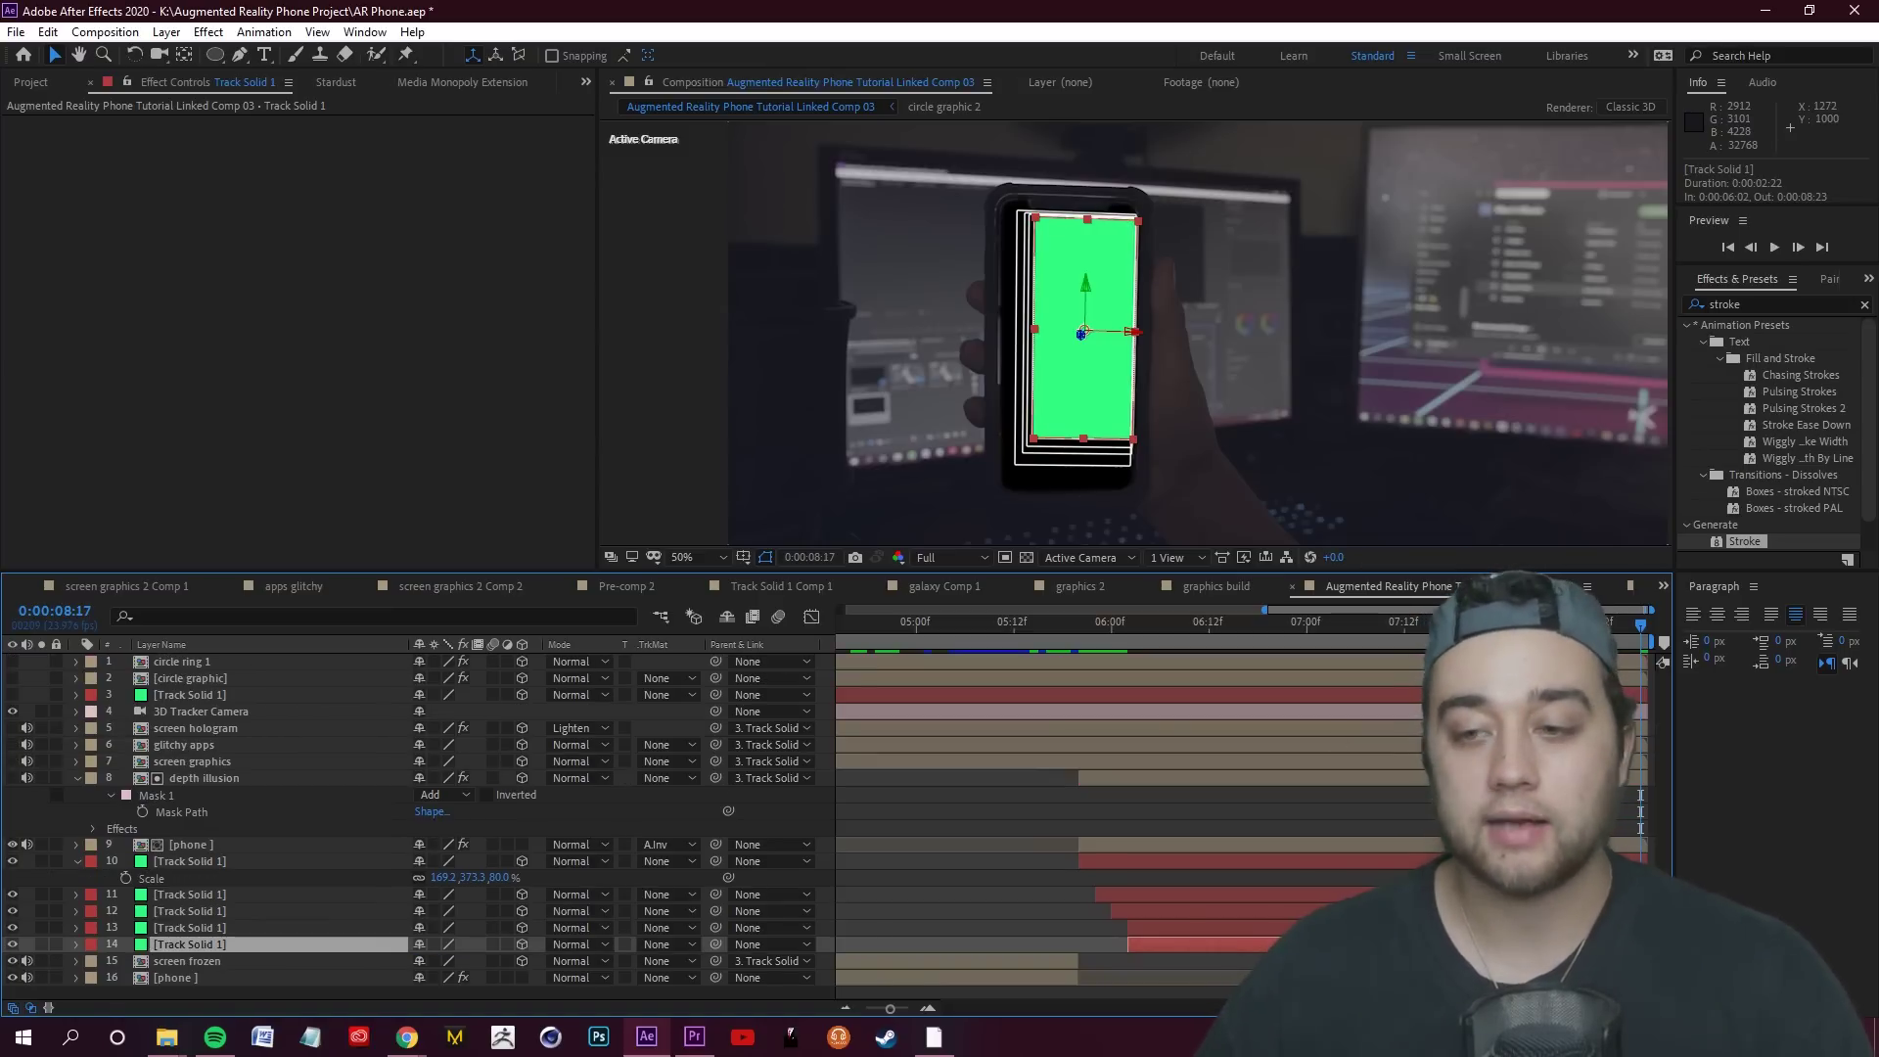
# Push the green solid about 682 units deeper into the phone and check its placement at 0:00:08:05
pyautogui.moveTo(1635, 625)
pyautogui.mouseDown()
pyautogui.moveTo(1460, 624)
pyautogui.moveTo(1640, 625)
pyautogui.mouseUp()
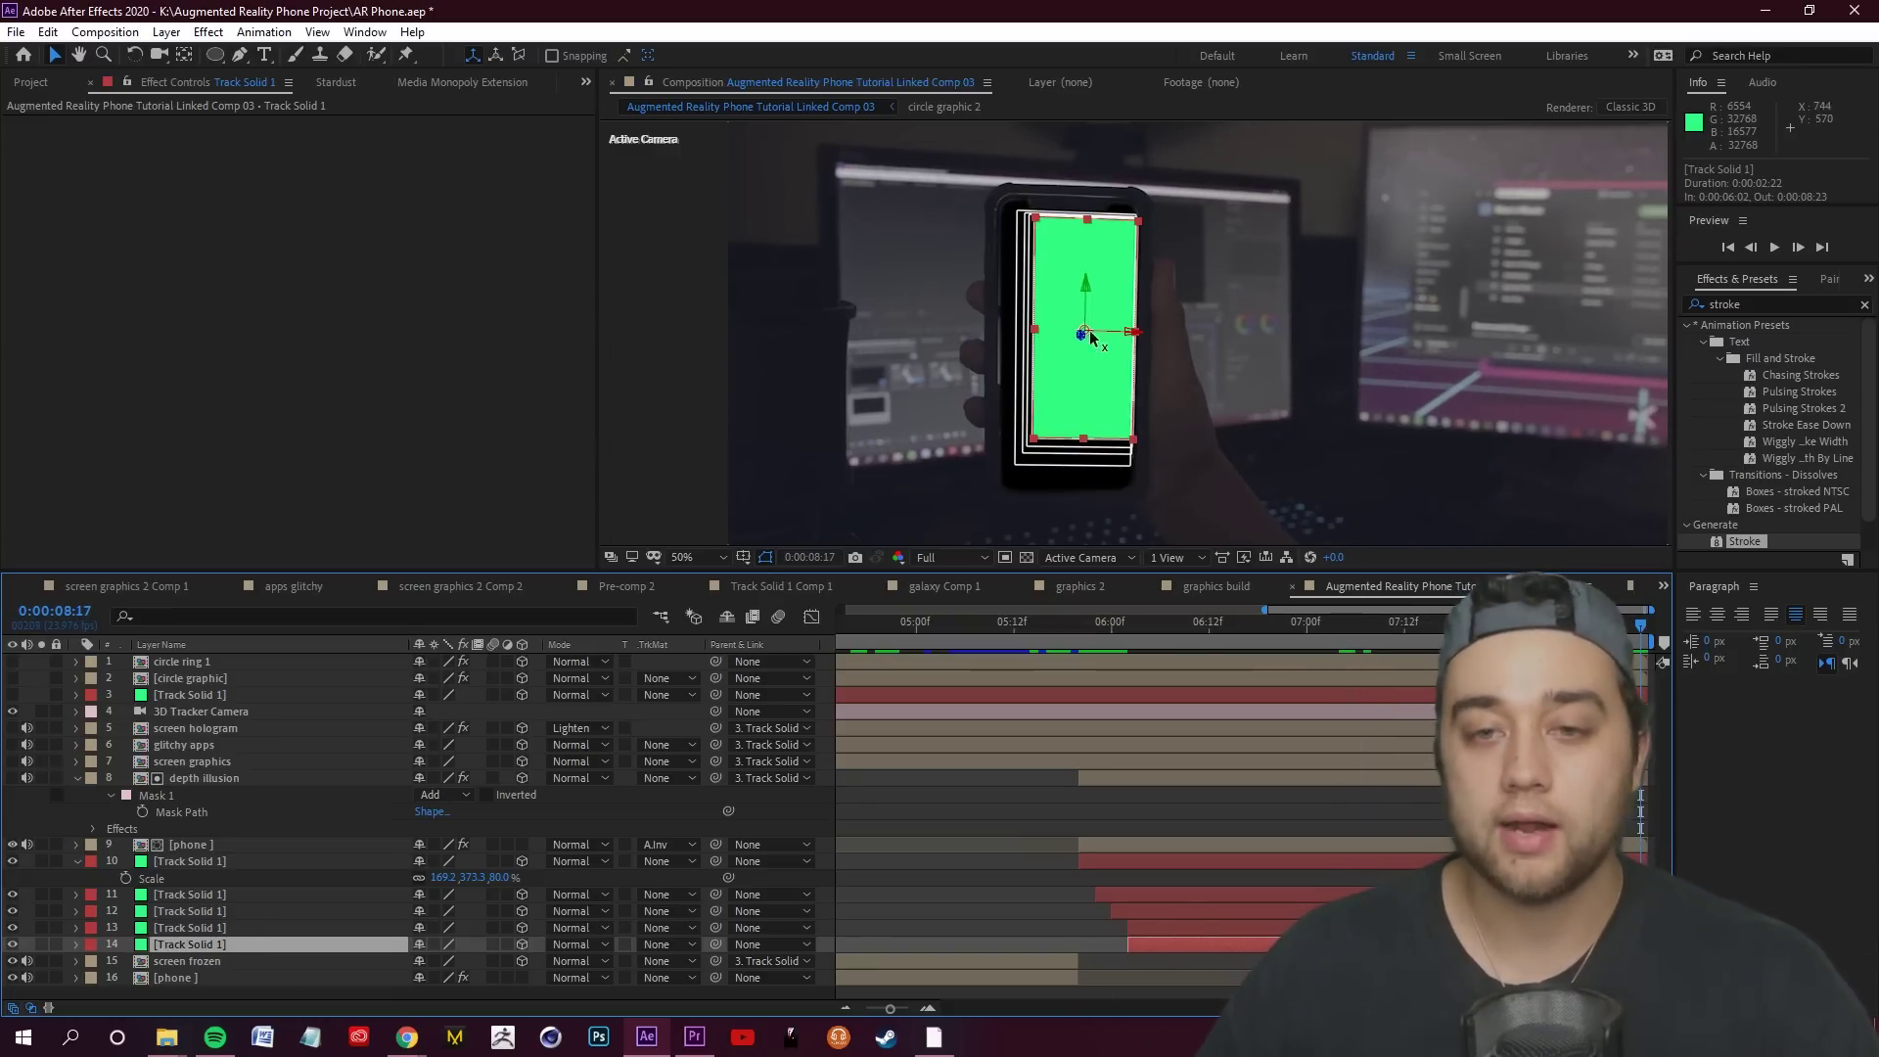
pyautogui.moveTo(1083, 337); pyautogui.dragTo(1144, 341)
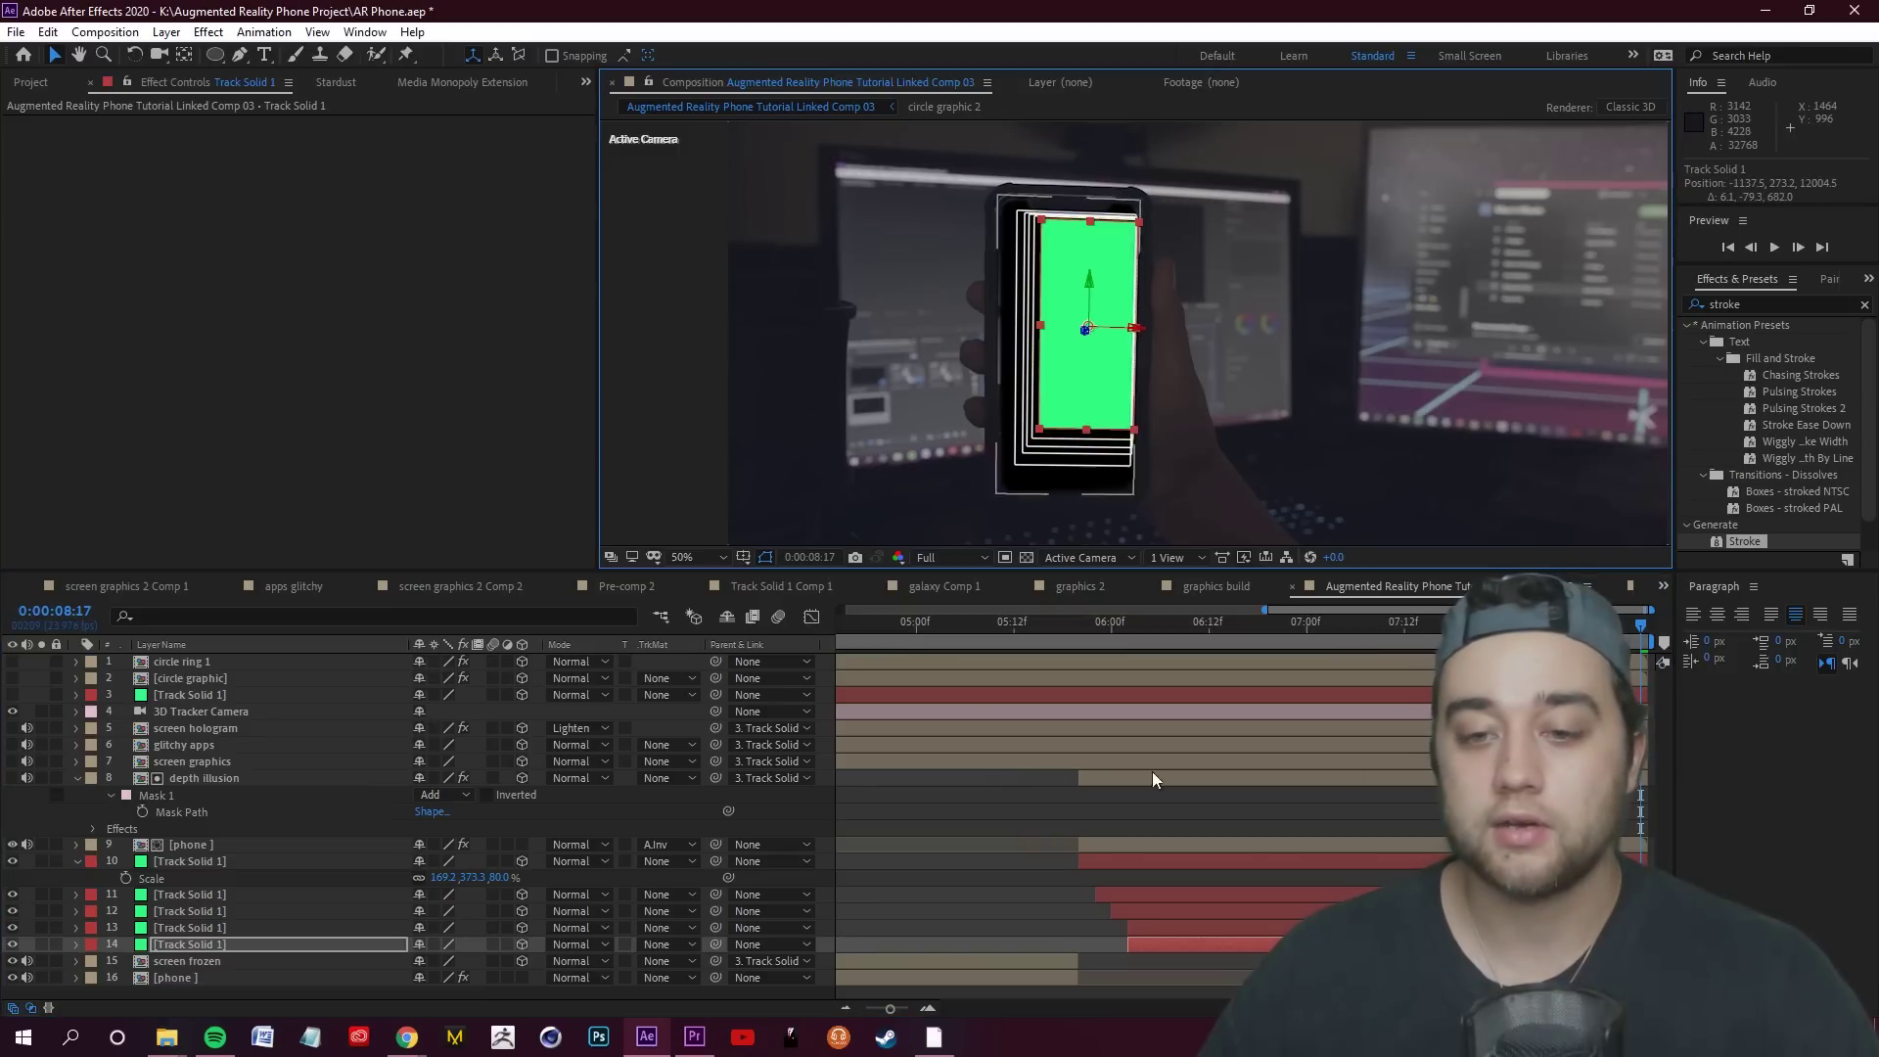
pyautogui.click(1383, 758)
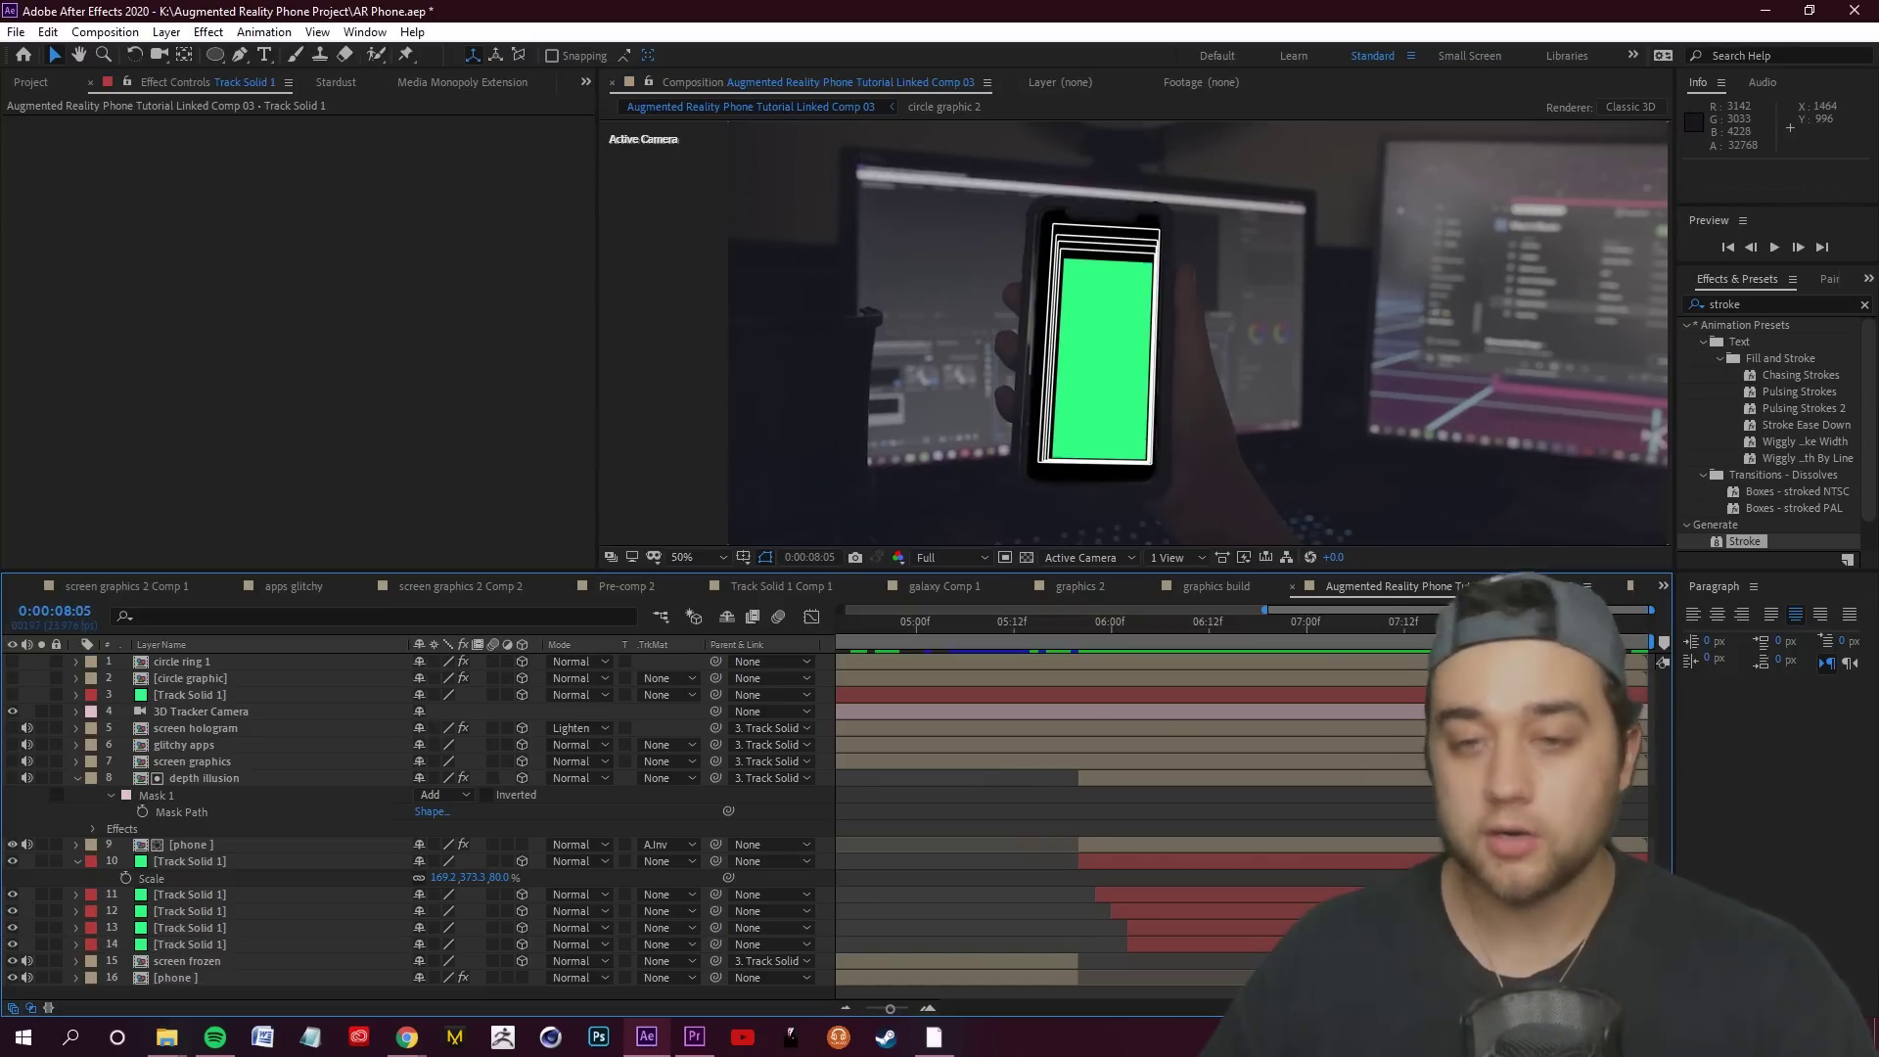
# Pre-compose the green solid as "youtube" and open the new composition
pyautogui.rightClick(199, 942)
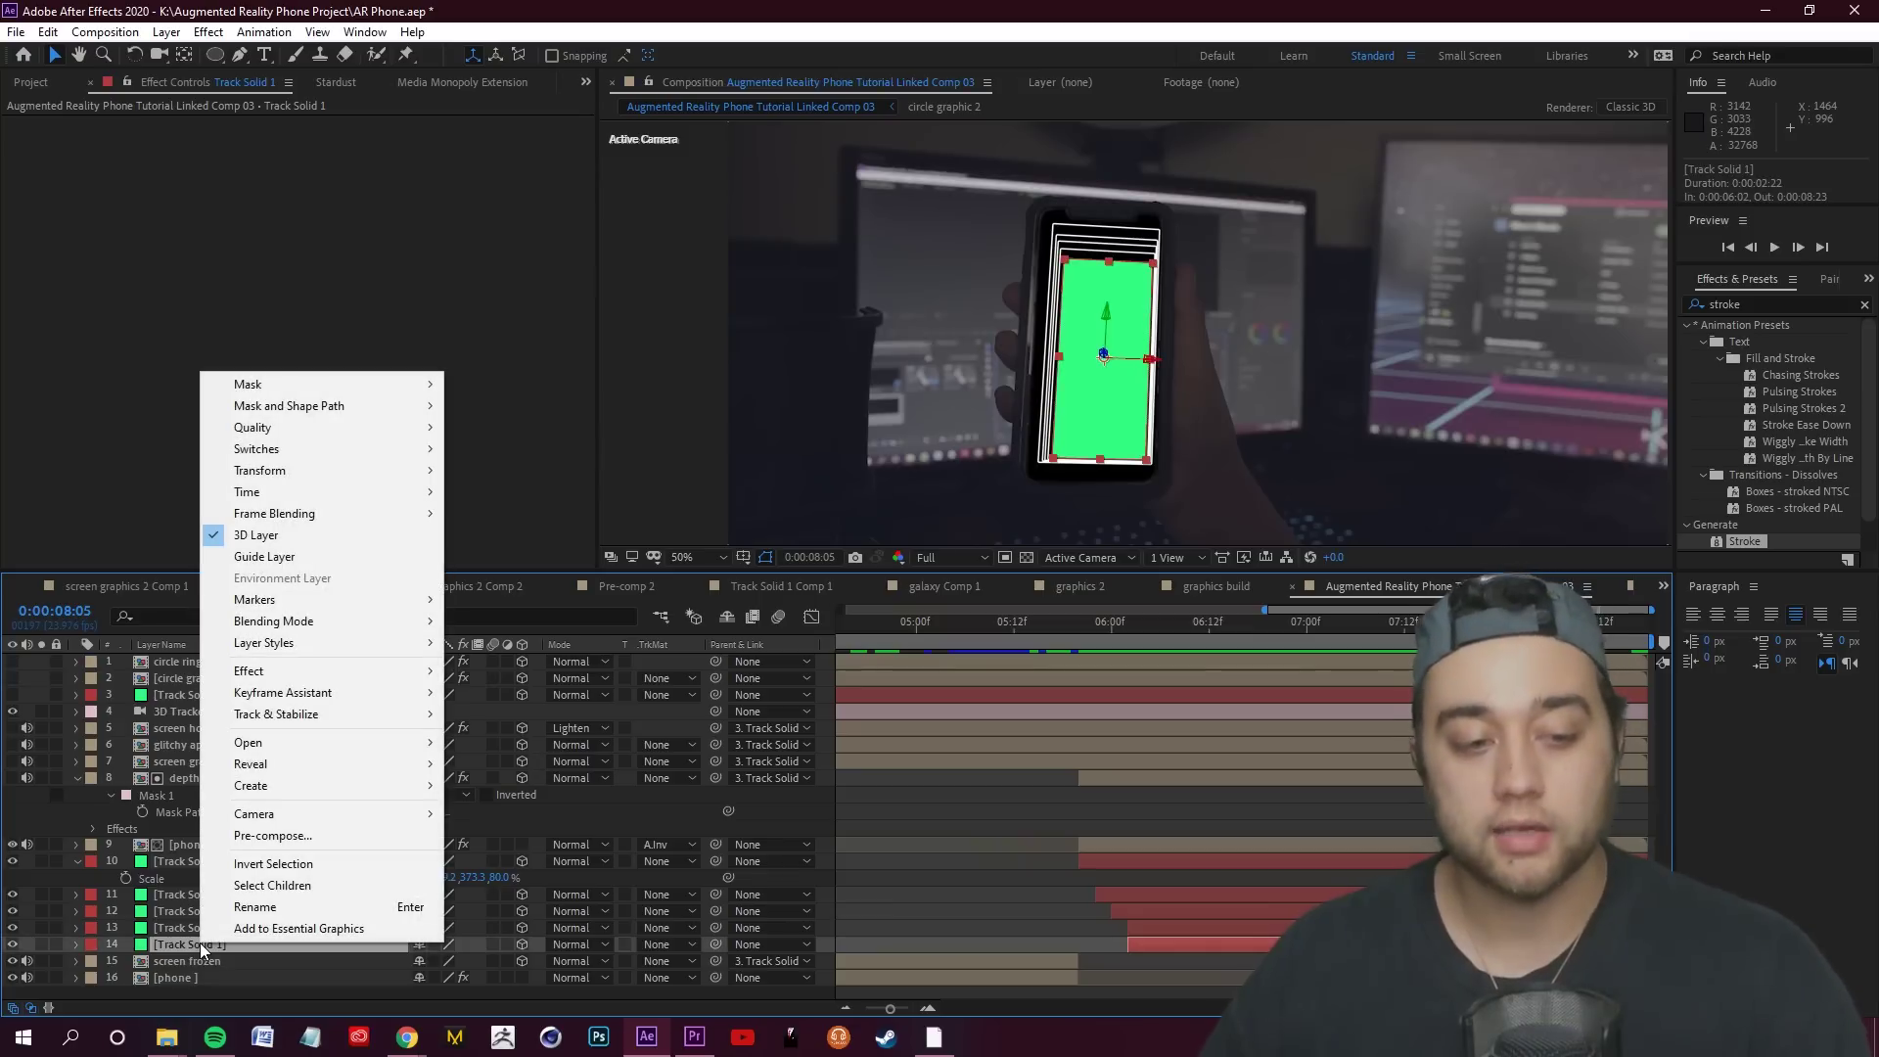
pyautogui.click(273, 834)
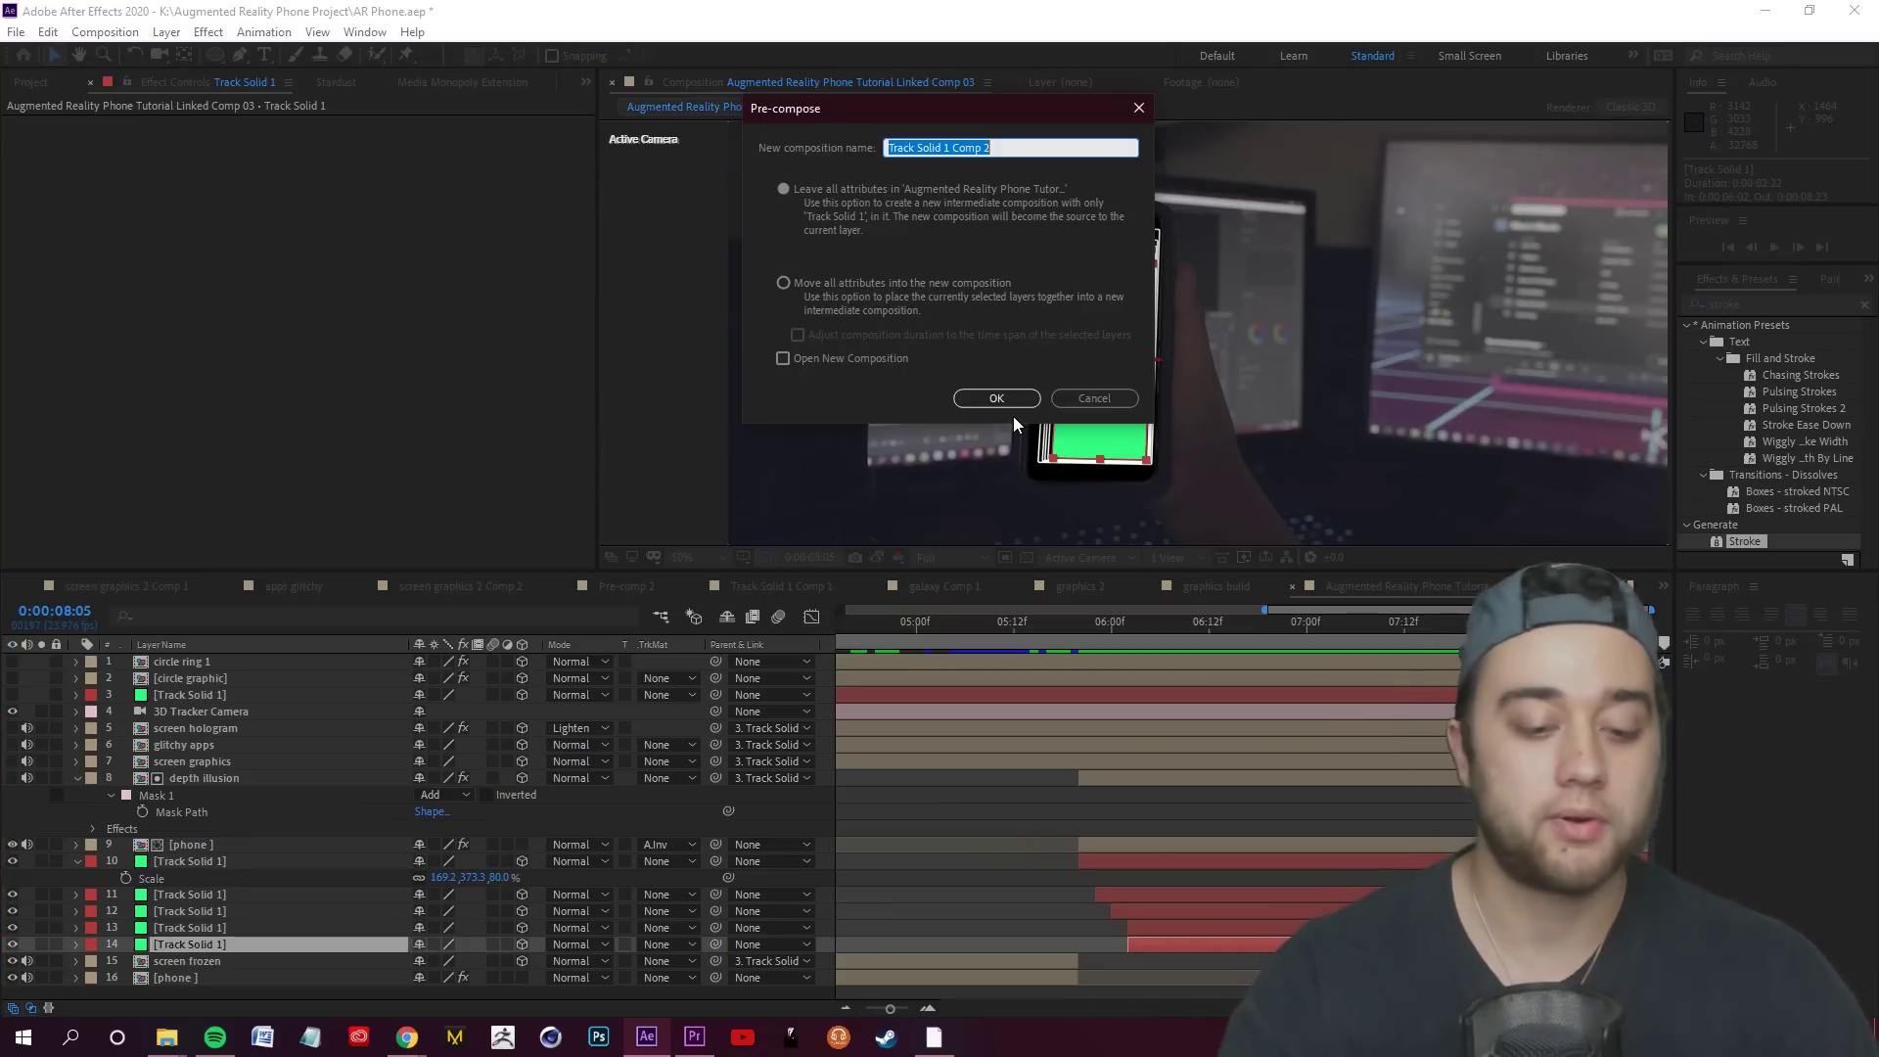
pyautogui.write('youtube')
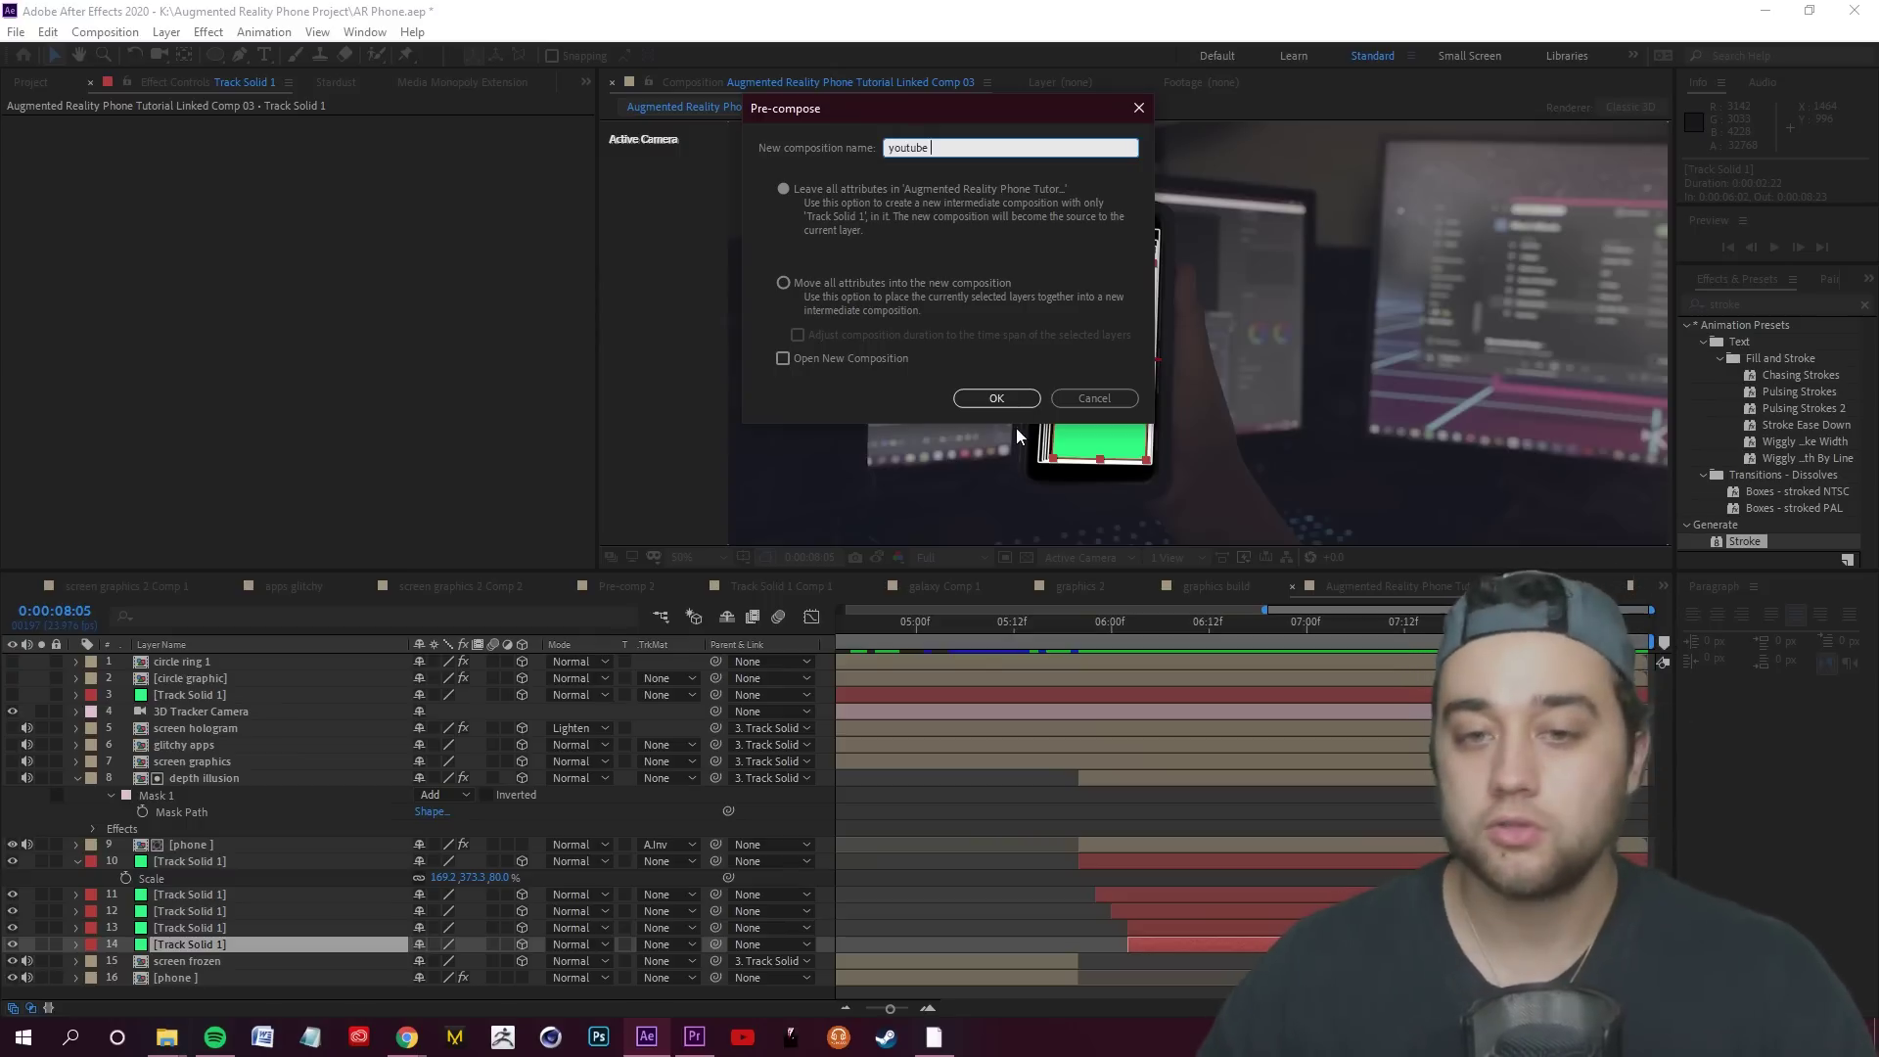
pyautogui.press('Return')
pyautogui.doubleClick(292, 945)
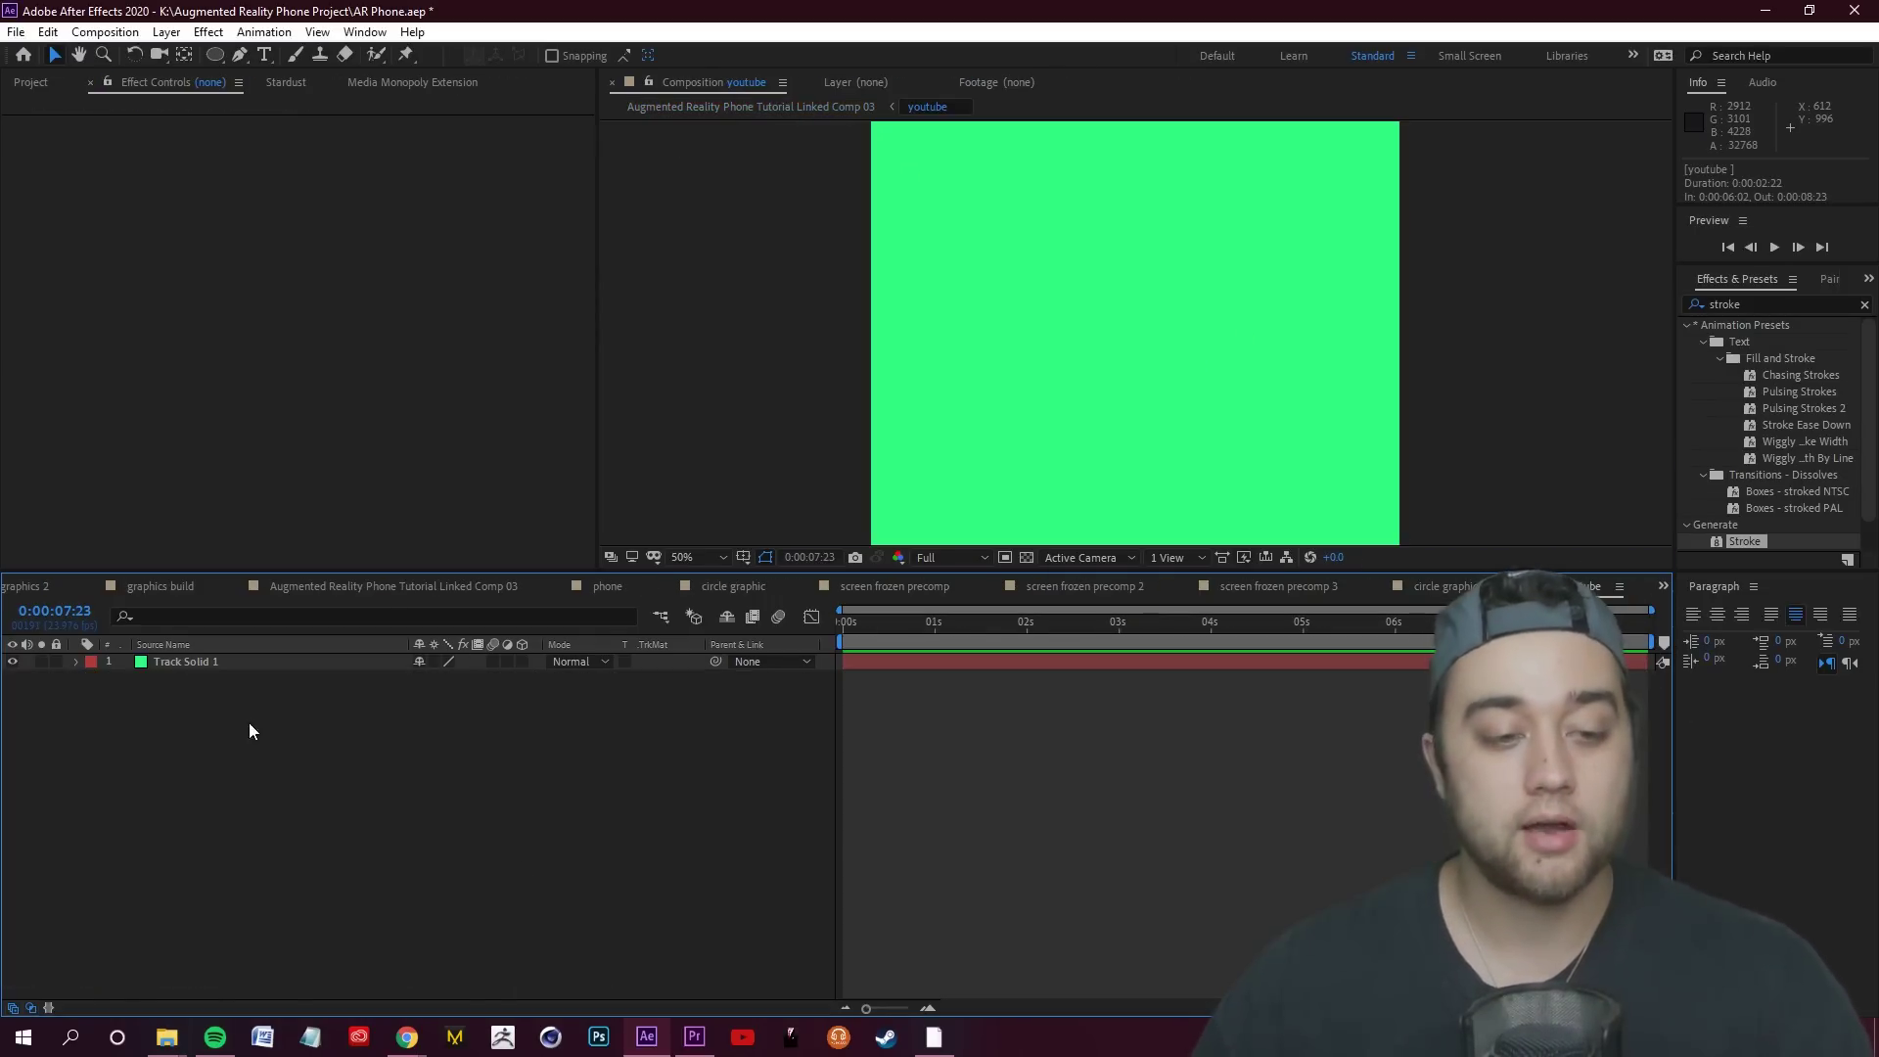
# Replace the solid with HD SUBSCRIBE BUTTON.mov, position it at about 738, 602, and return to the main composition
pyautogui.click(225, 665)
pyautogui.press('Delete')
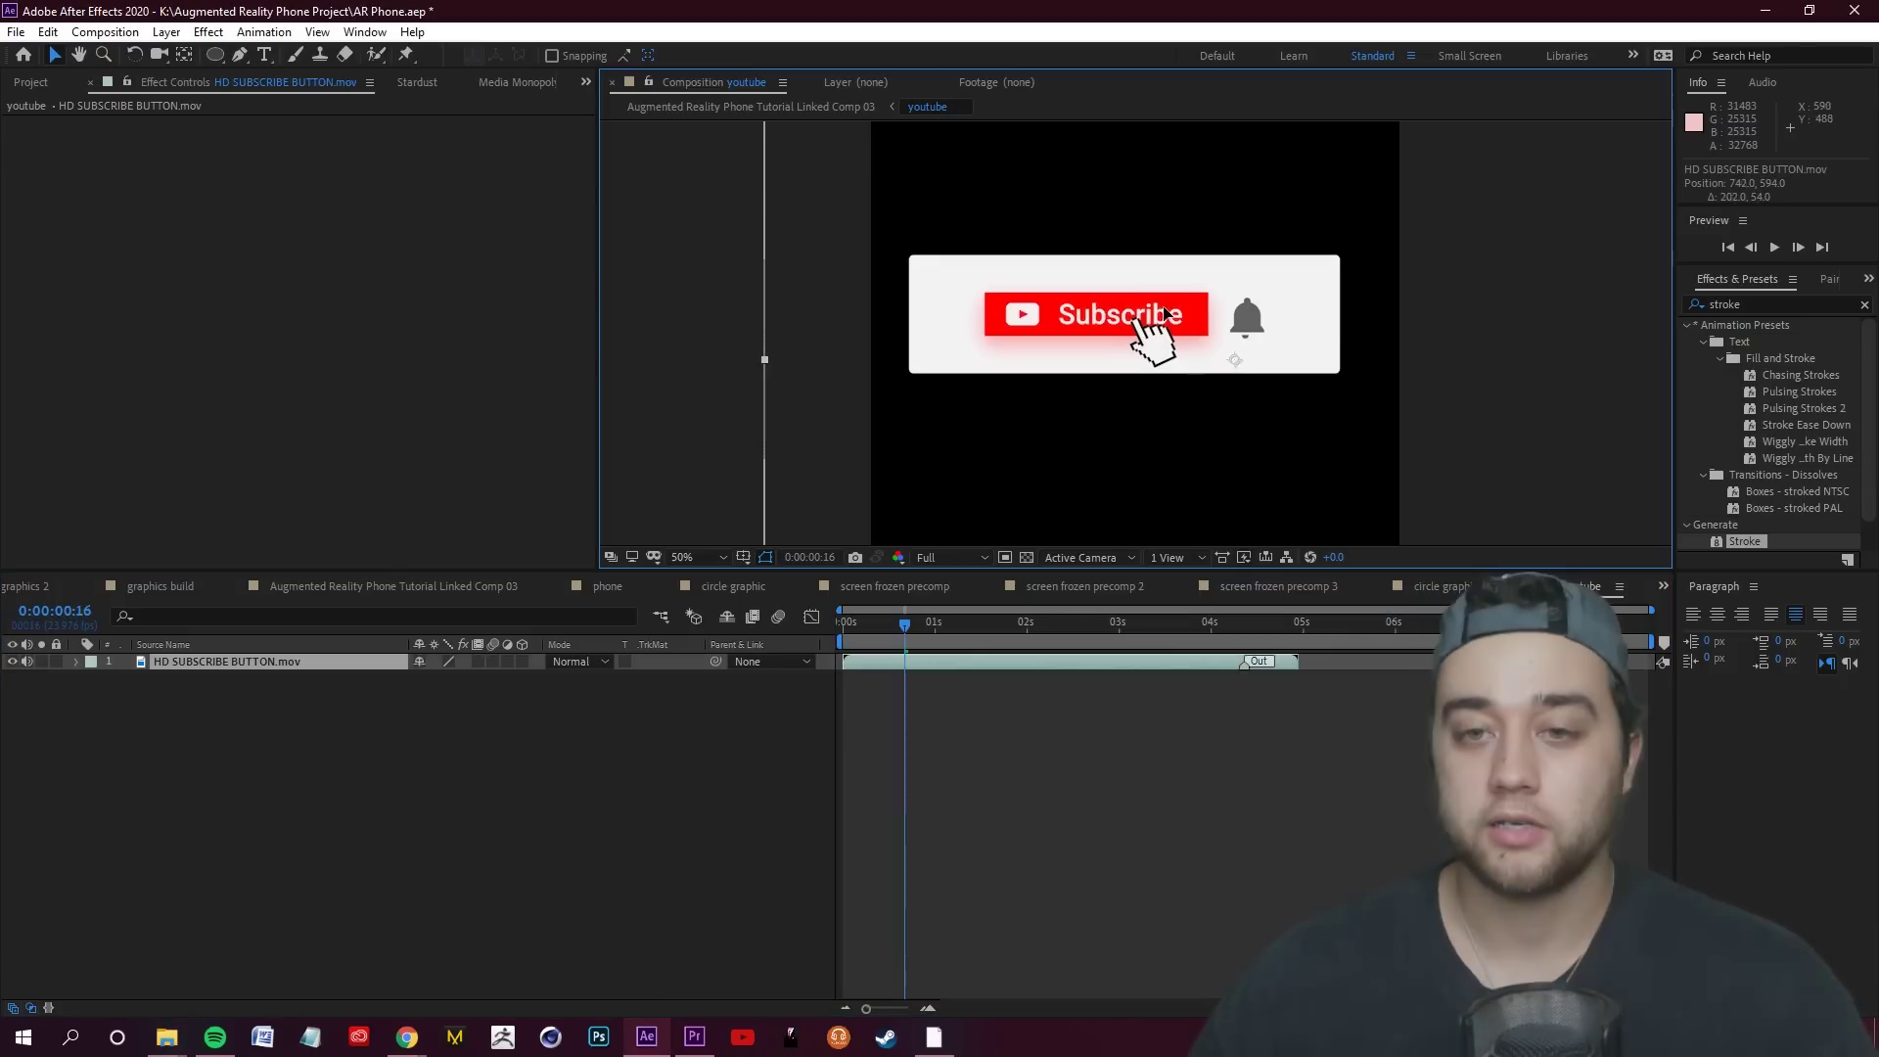
pyautogui.moveTo(1164, 311); pyautogui.dragTo(1162, 314)
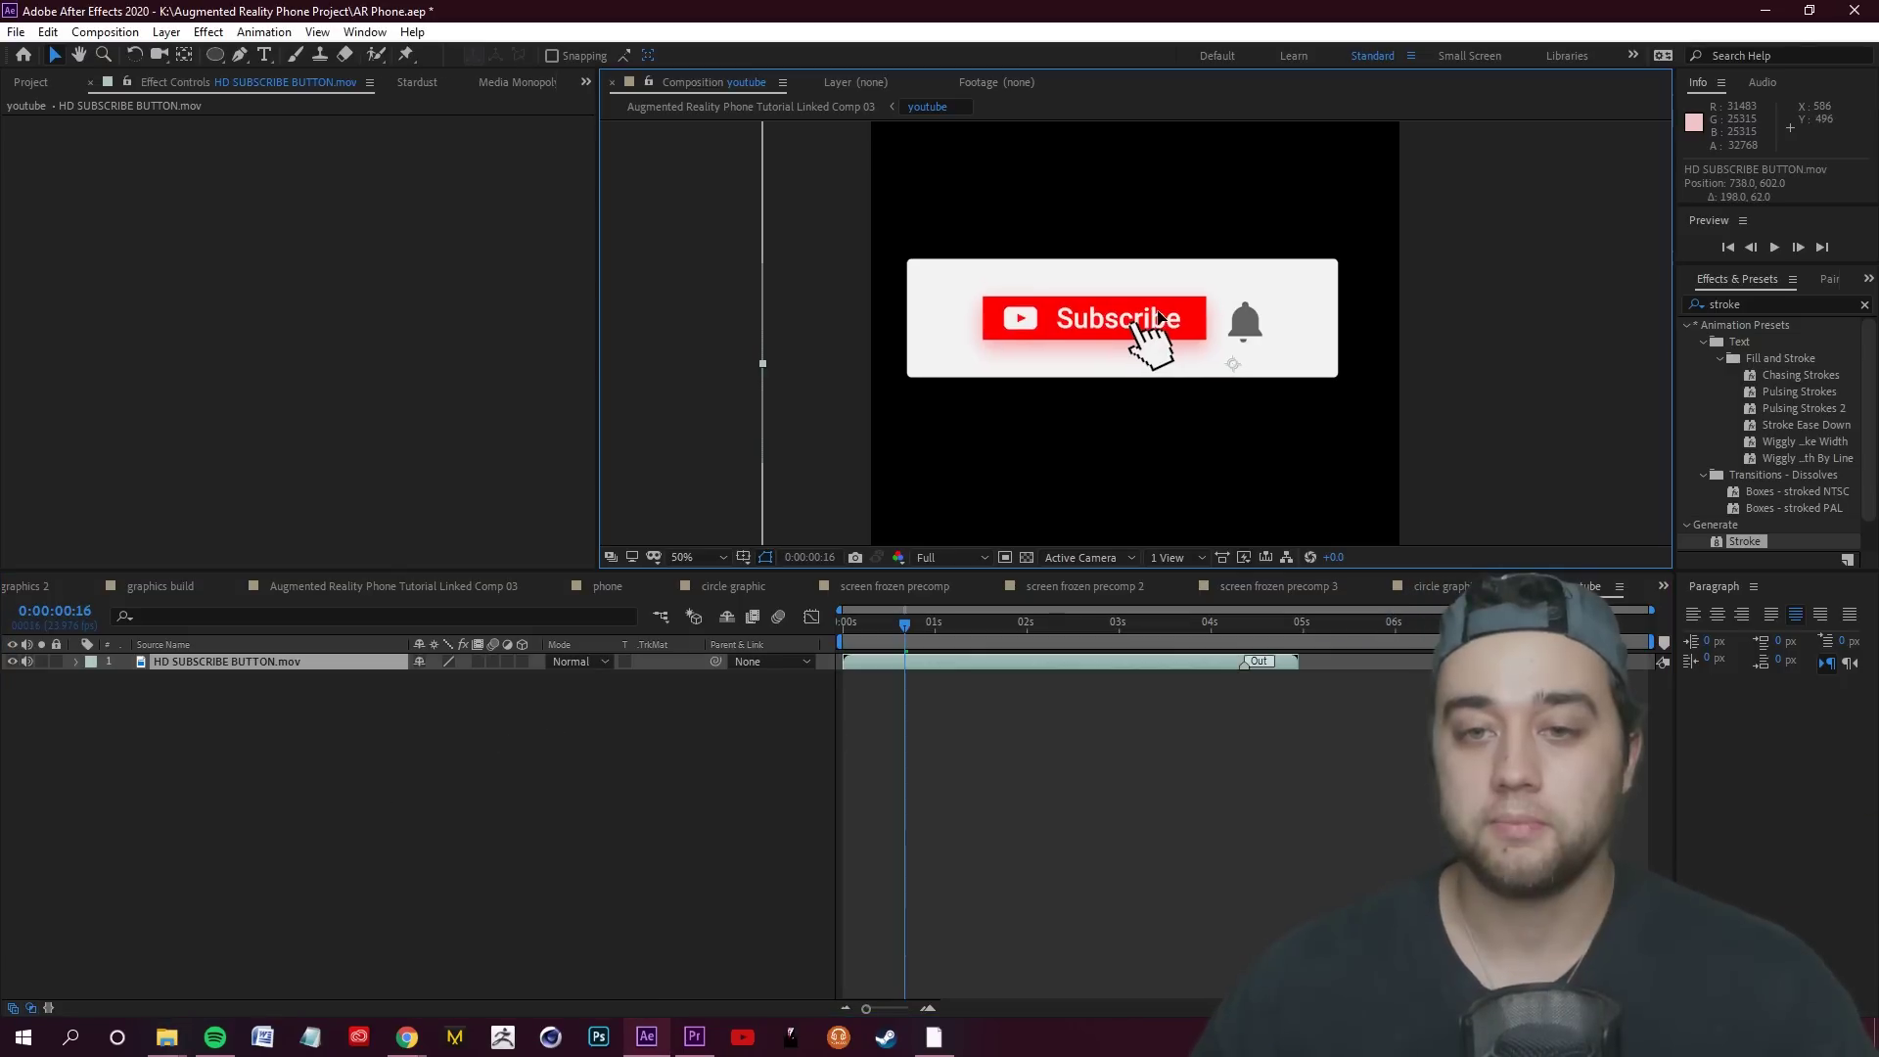
pyautogui.click(478, 585)
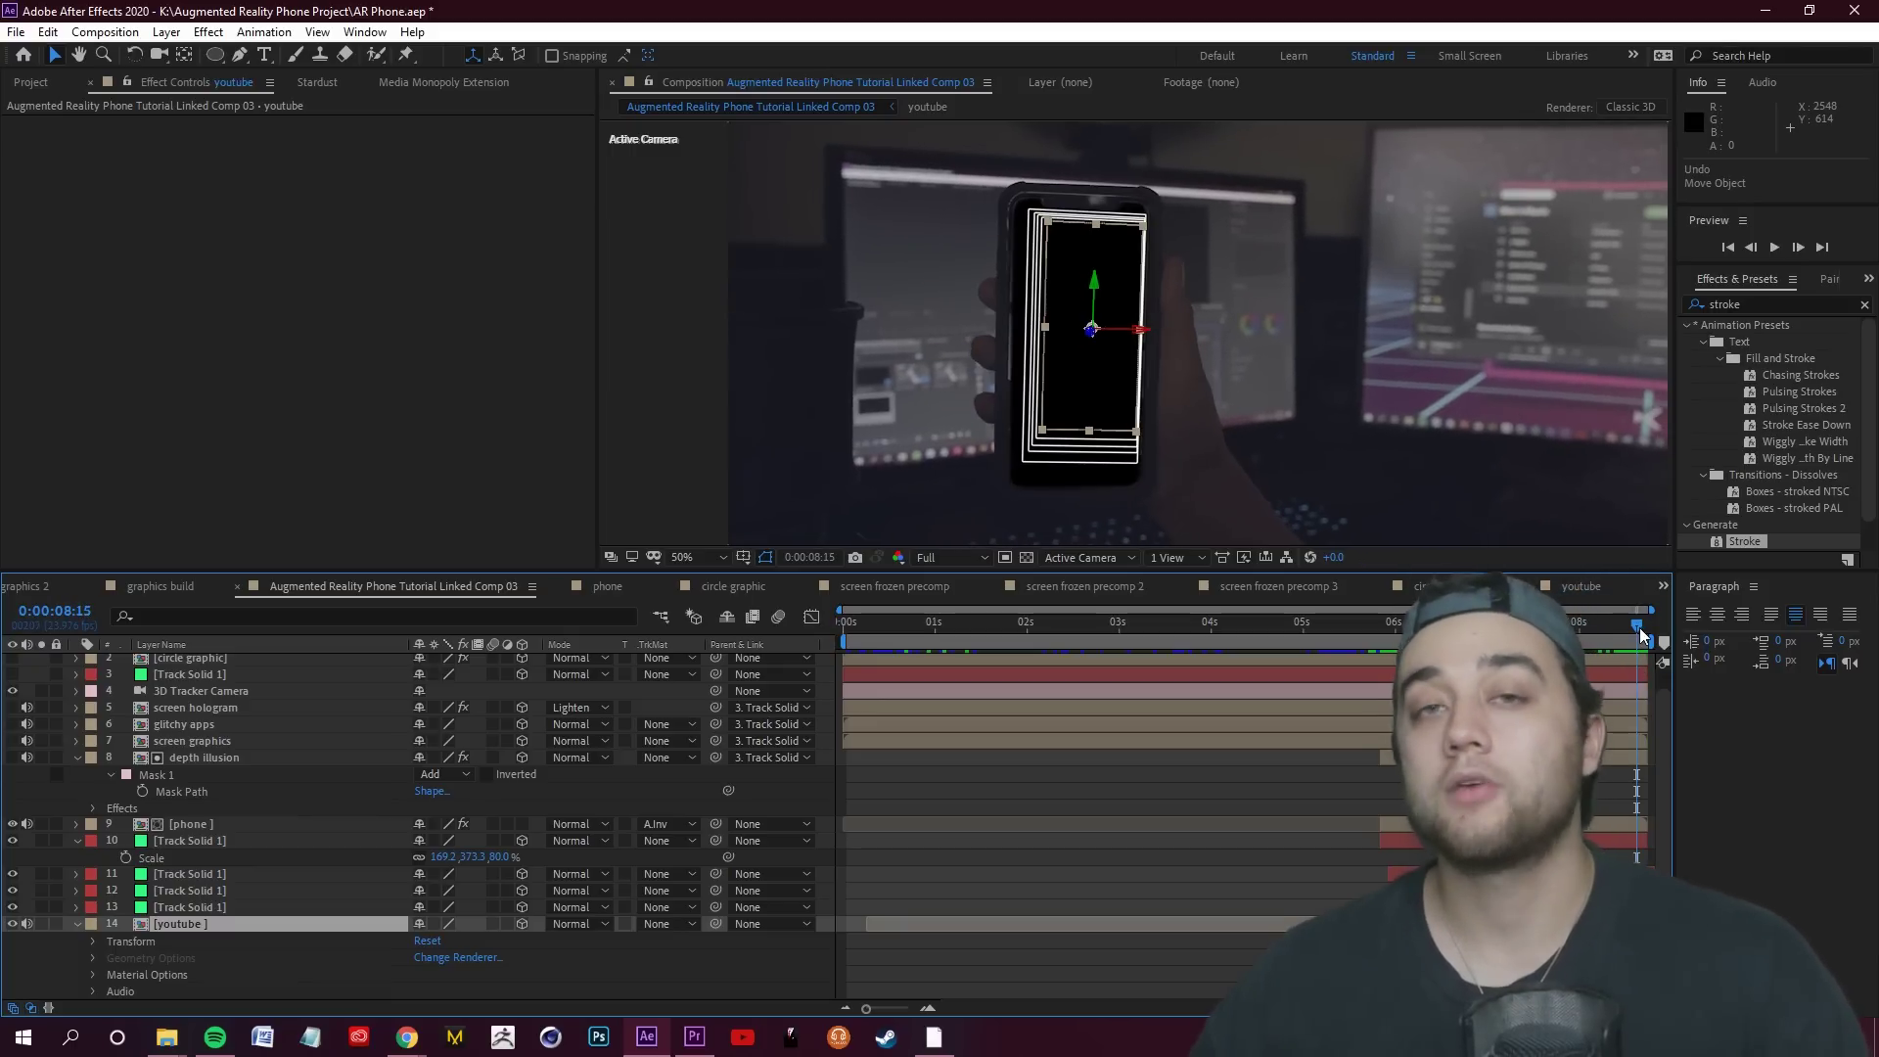
# Shift the HD SUBSCRIBE BUTTON.mov clip inside the youtube composition to start at 0:00:05:19, and return to the main composition
pyautogui.moveTo(844, 609); pyautogui.dragTo(1339, 609)
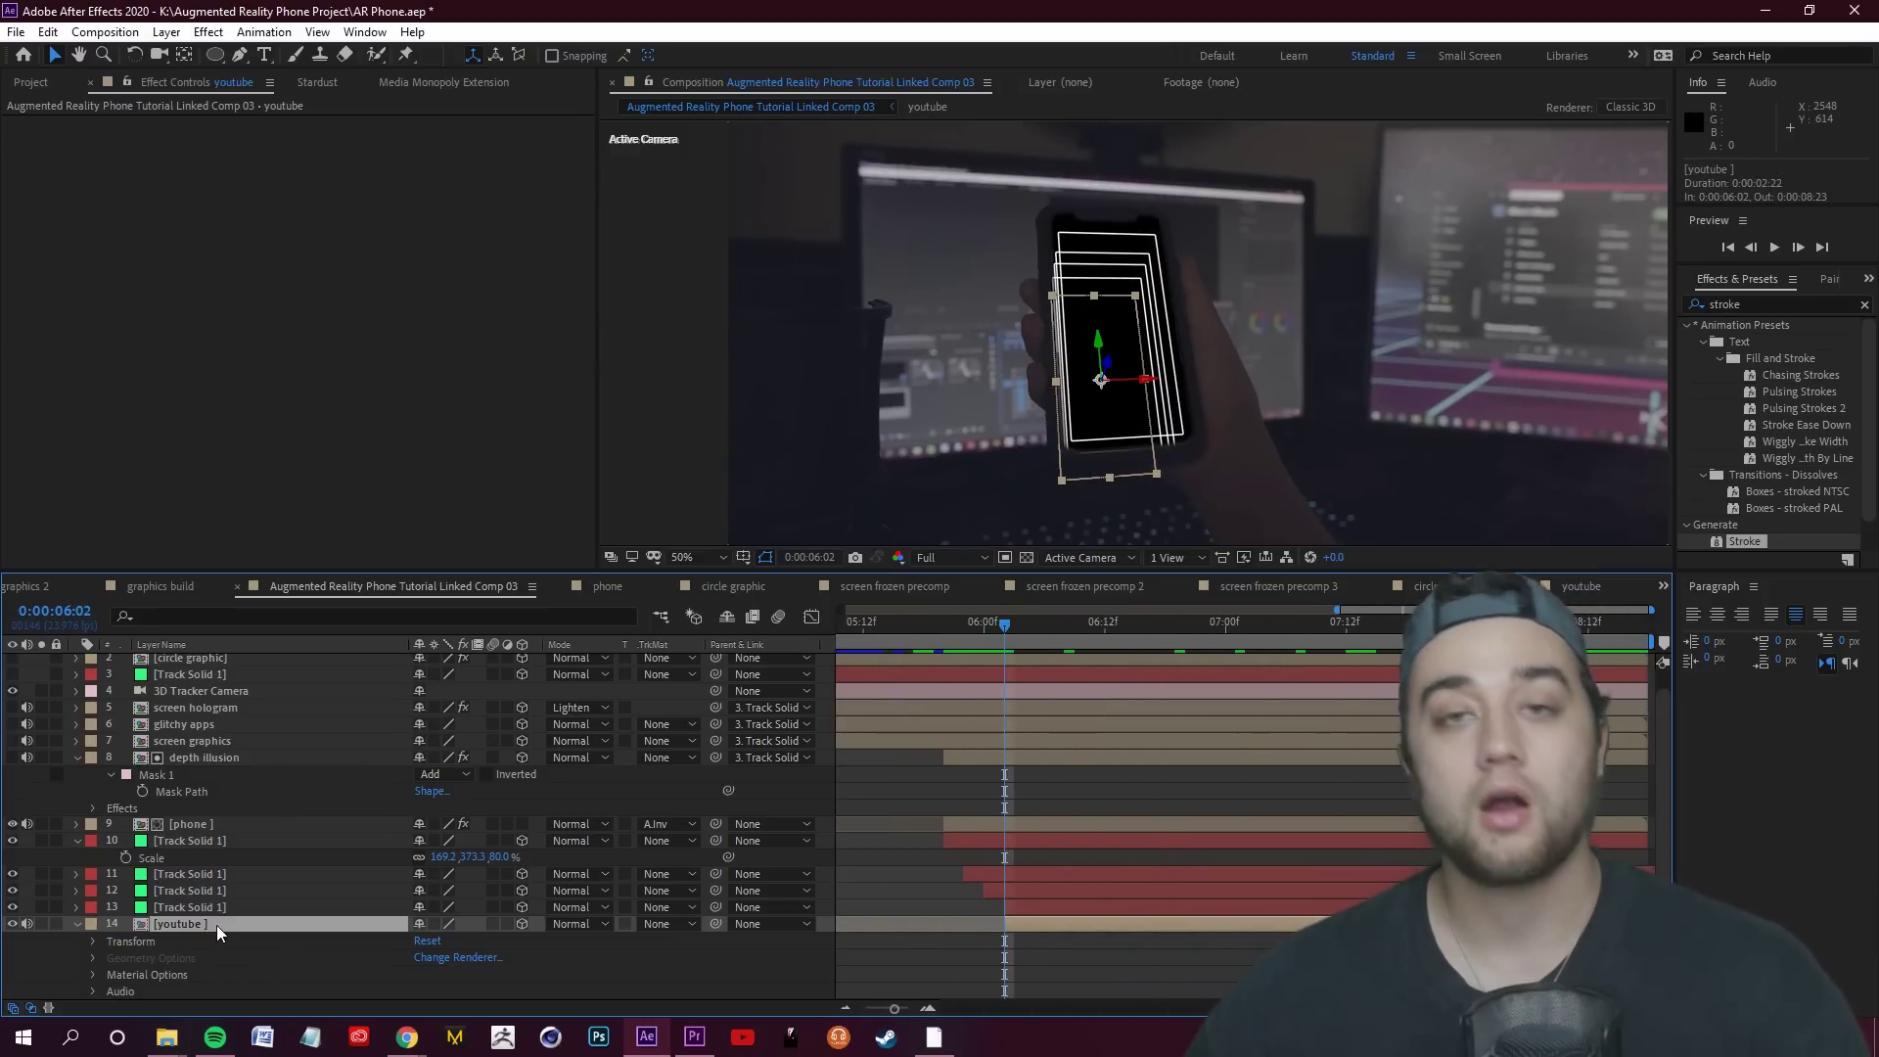
pyautogui.doubleClick(240, 921)
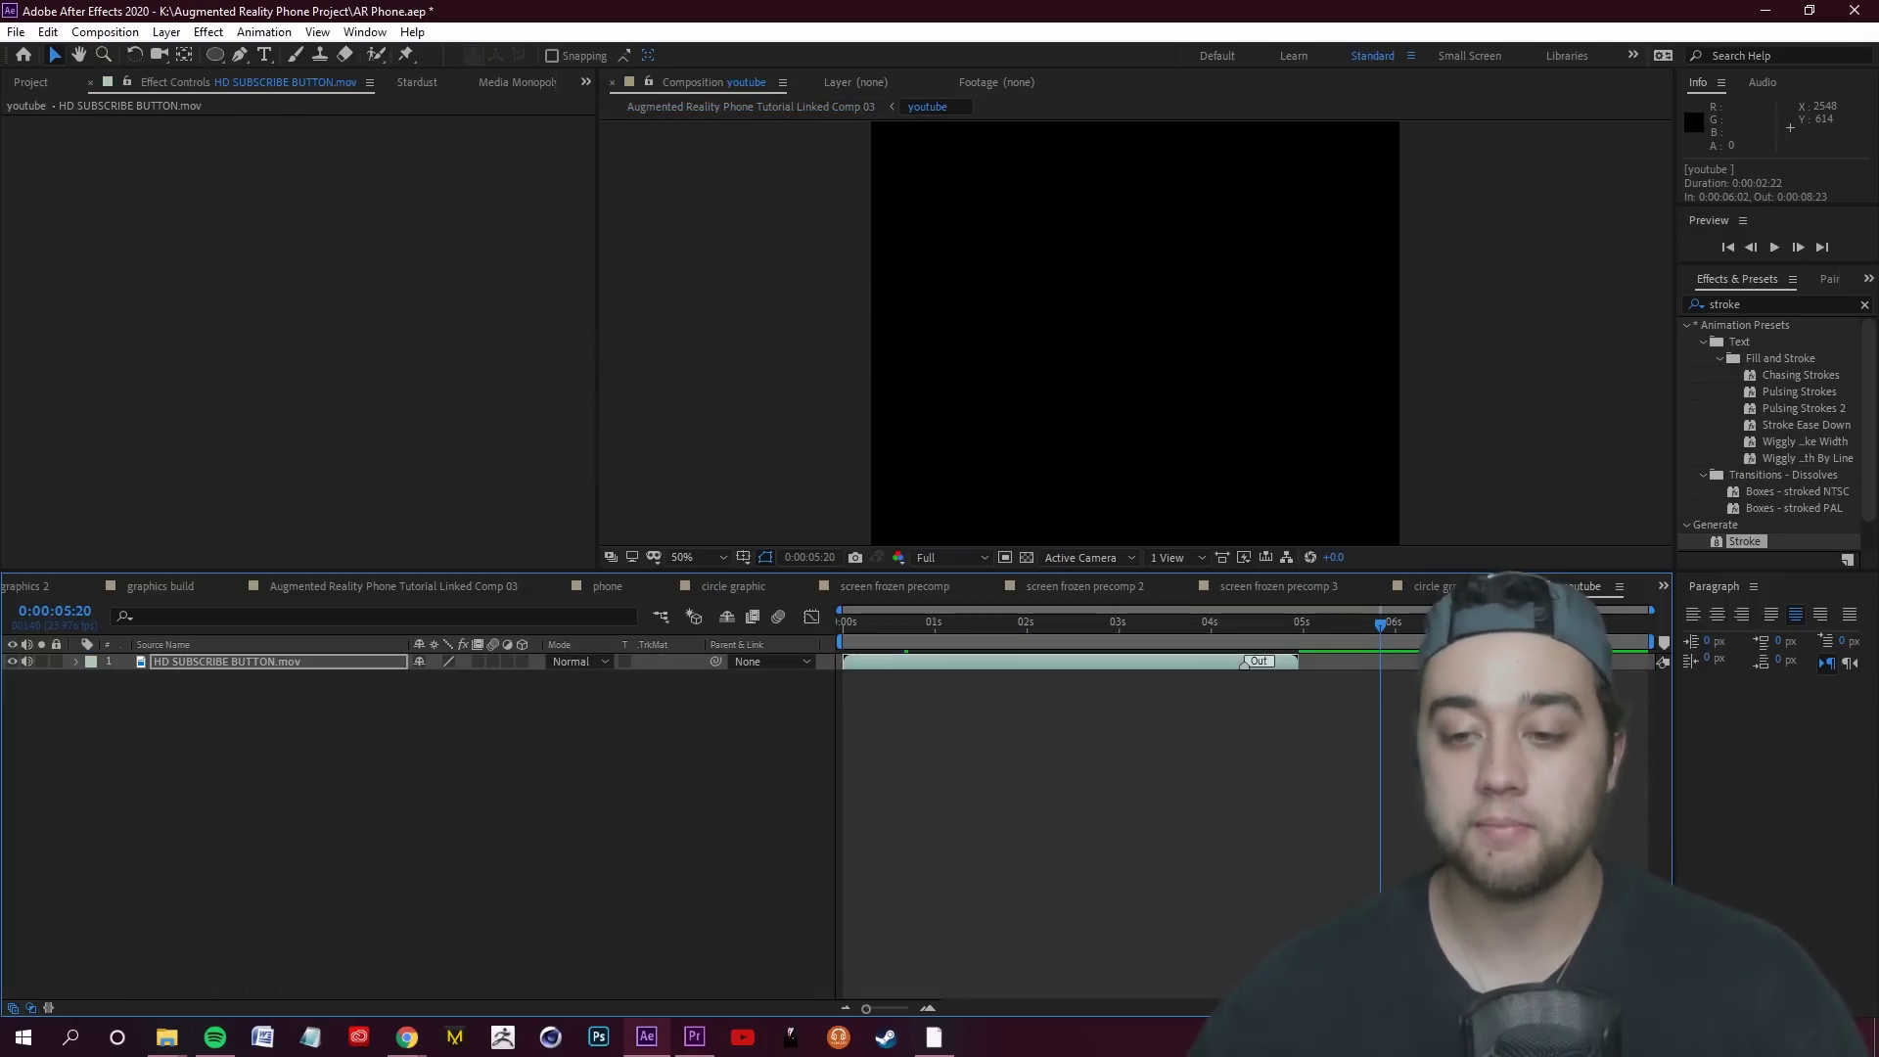
pyautogui.click(865, 665)
pyautogui.moveTo(872, 666); pyautogui.dragTo(807, 664)
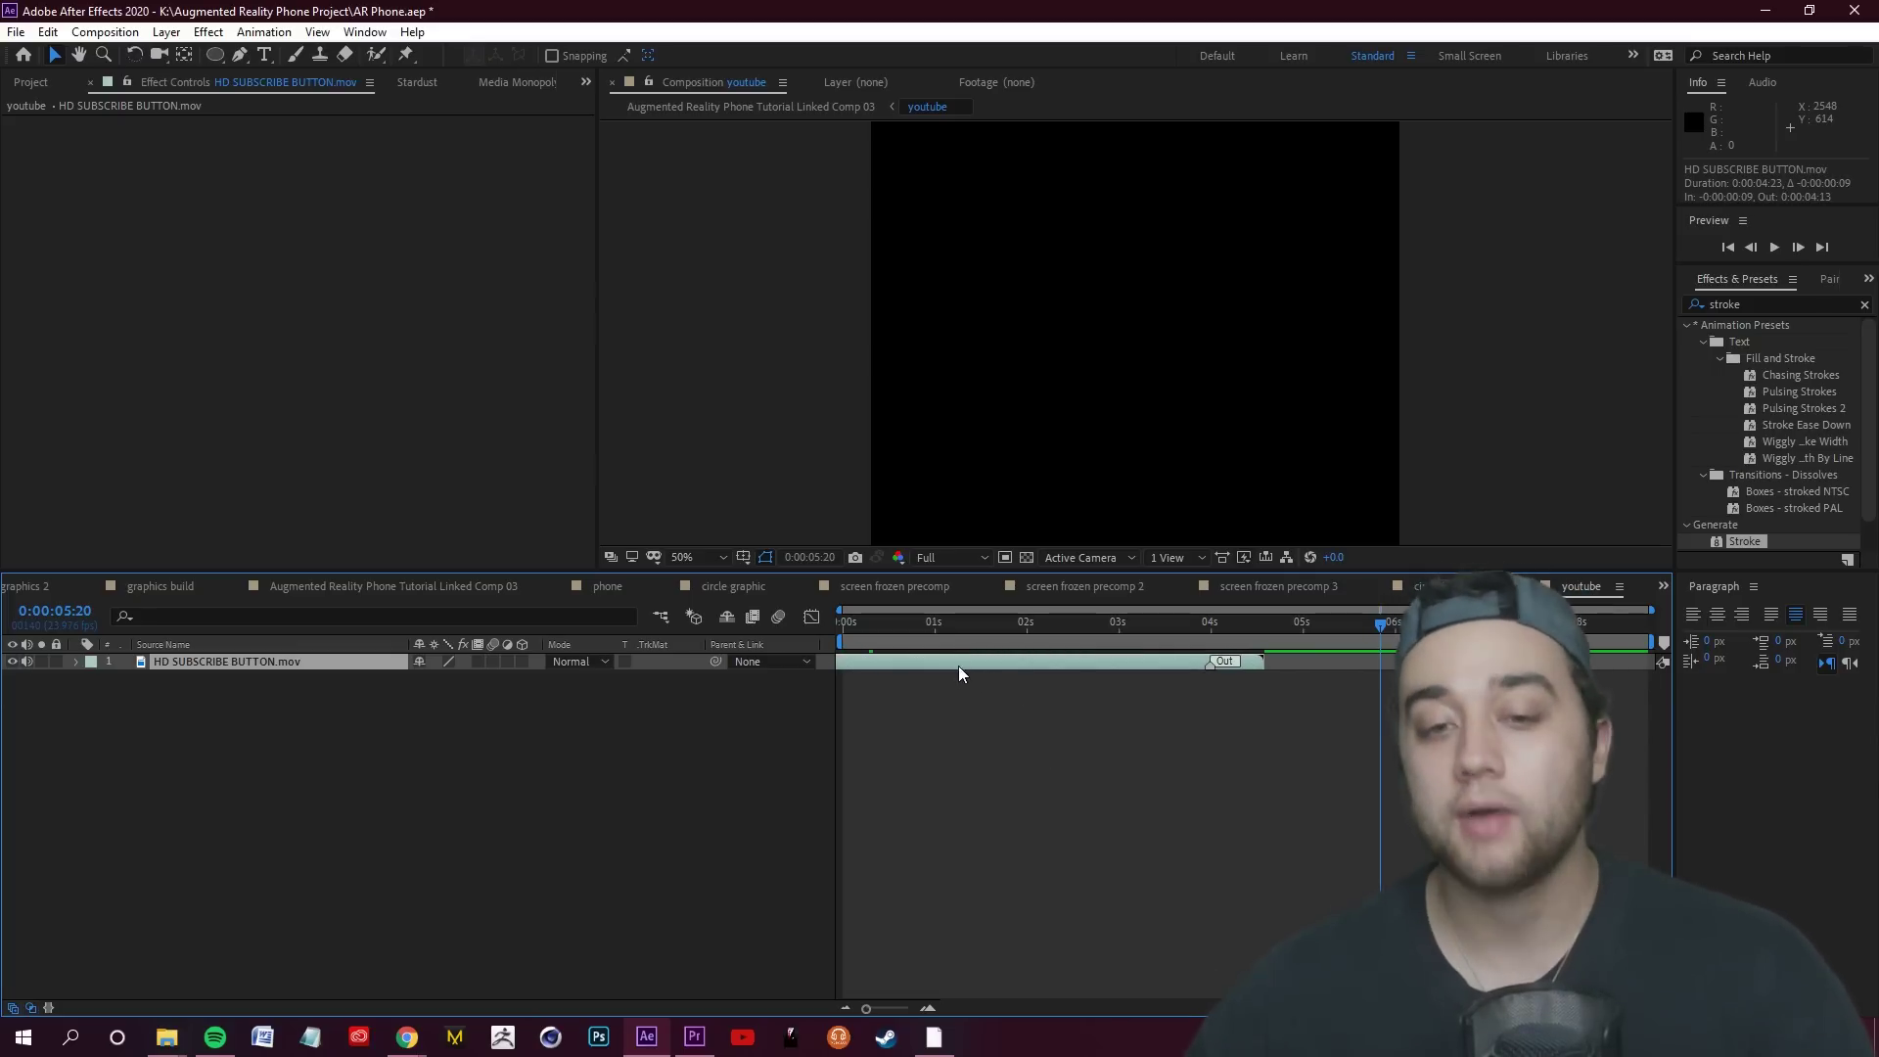
pyautogui.moveTo(977, 661); pyautogui.dragTo(1545, 661)
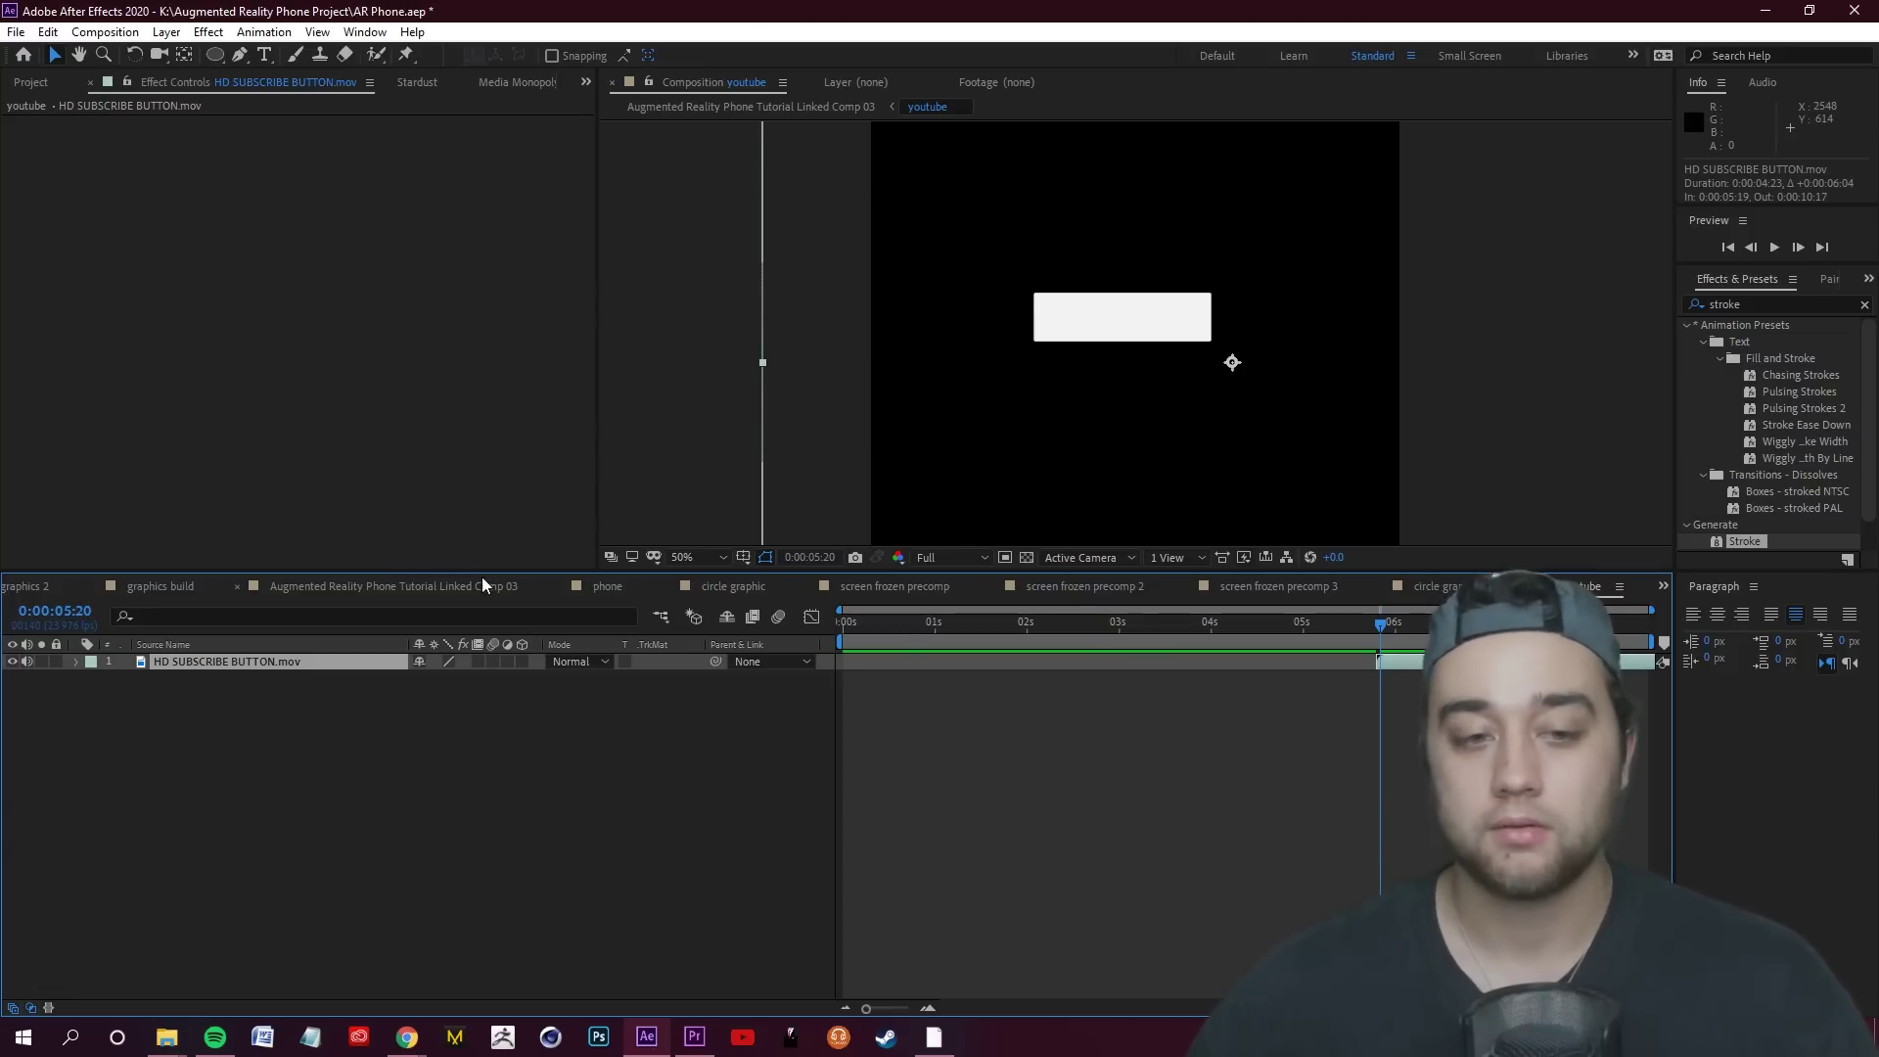
pyautogui.click(442, 589)
# Check the main composition around 0:00:07:06, and move the subscribe clip in the youtube composition to start at 0:00:07:00
pyautogui.moveTo(1000, 624); pyautogui.dragTo(1285, 636)
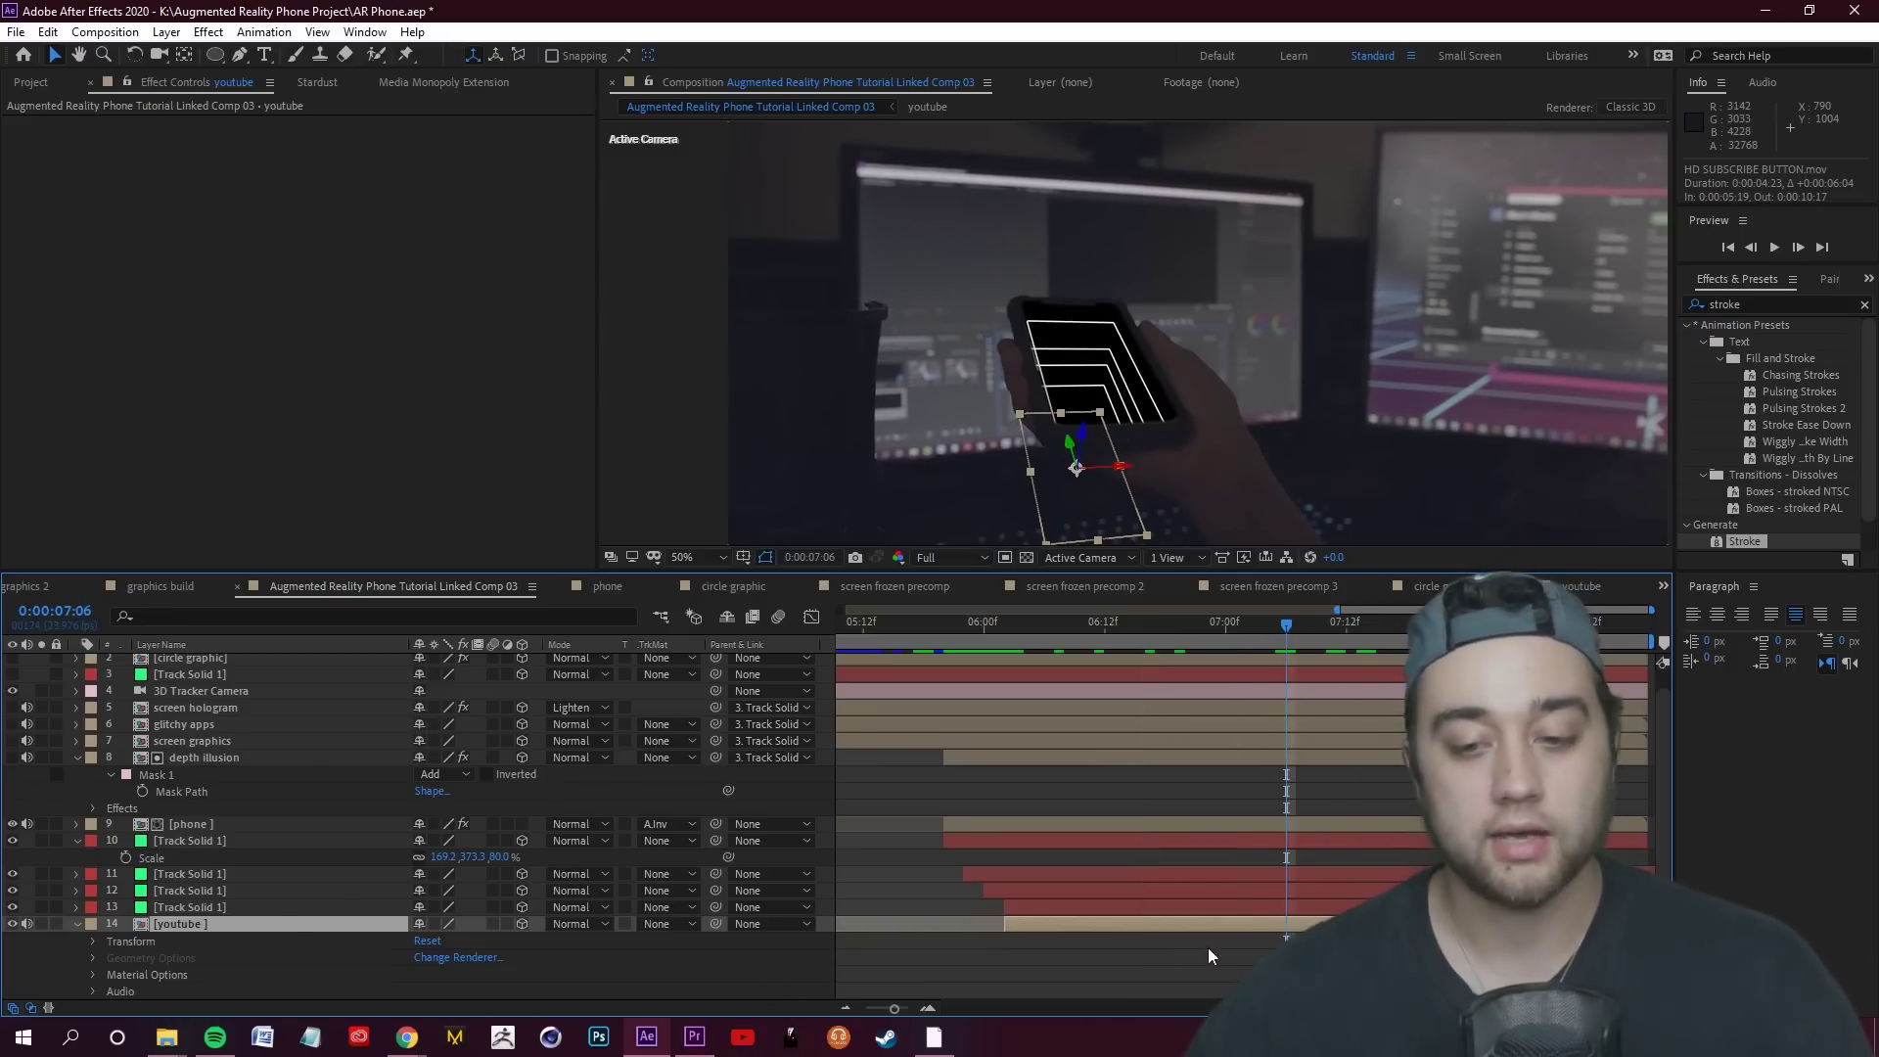
pyautogui.doubleClick(296, 927)
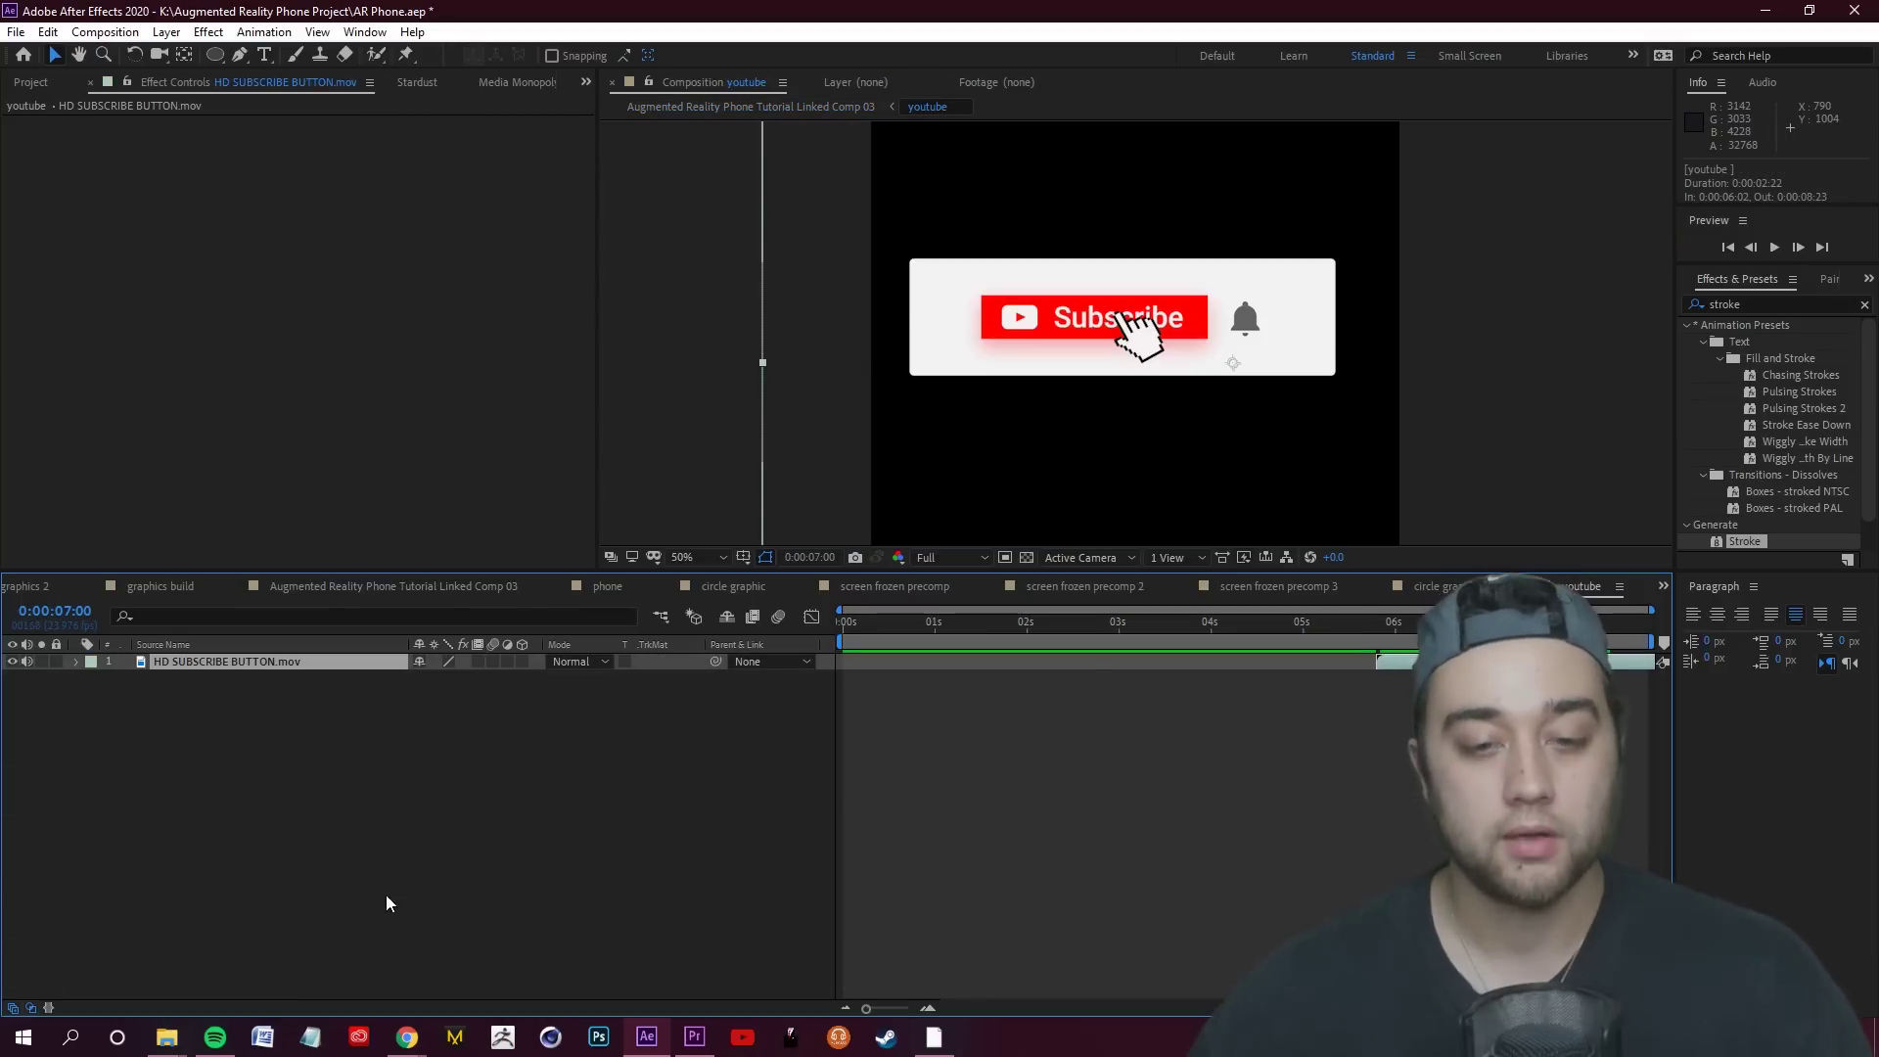
pyautogui.moveTo(1468, 661); pyautogui.dragTo(1563, 662)
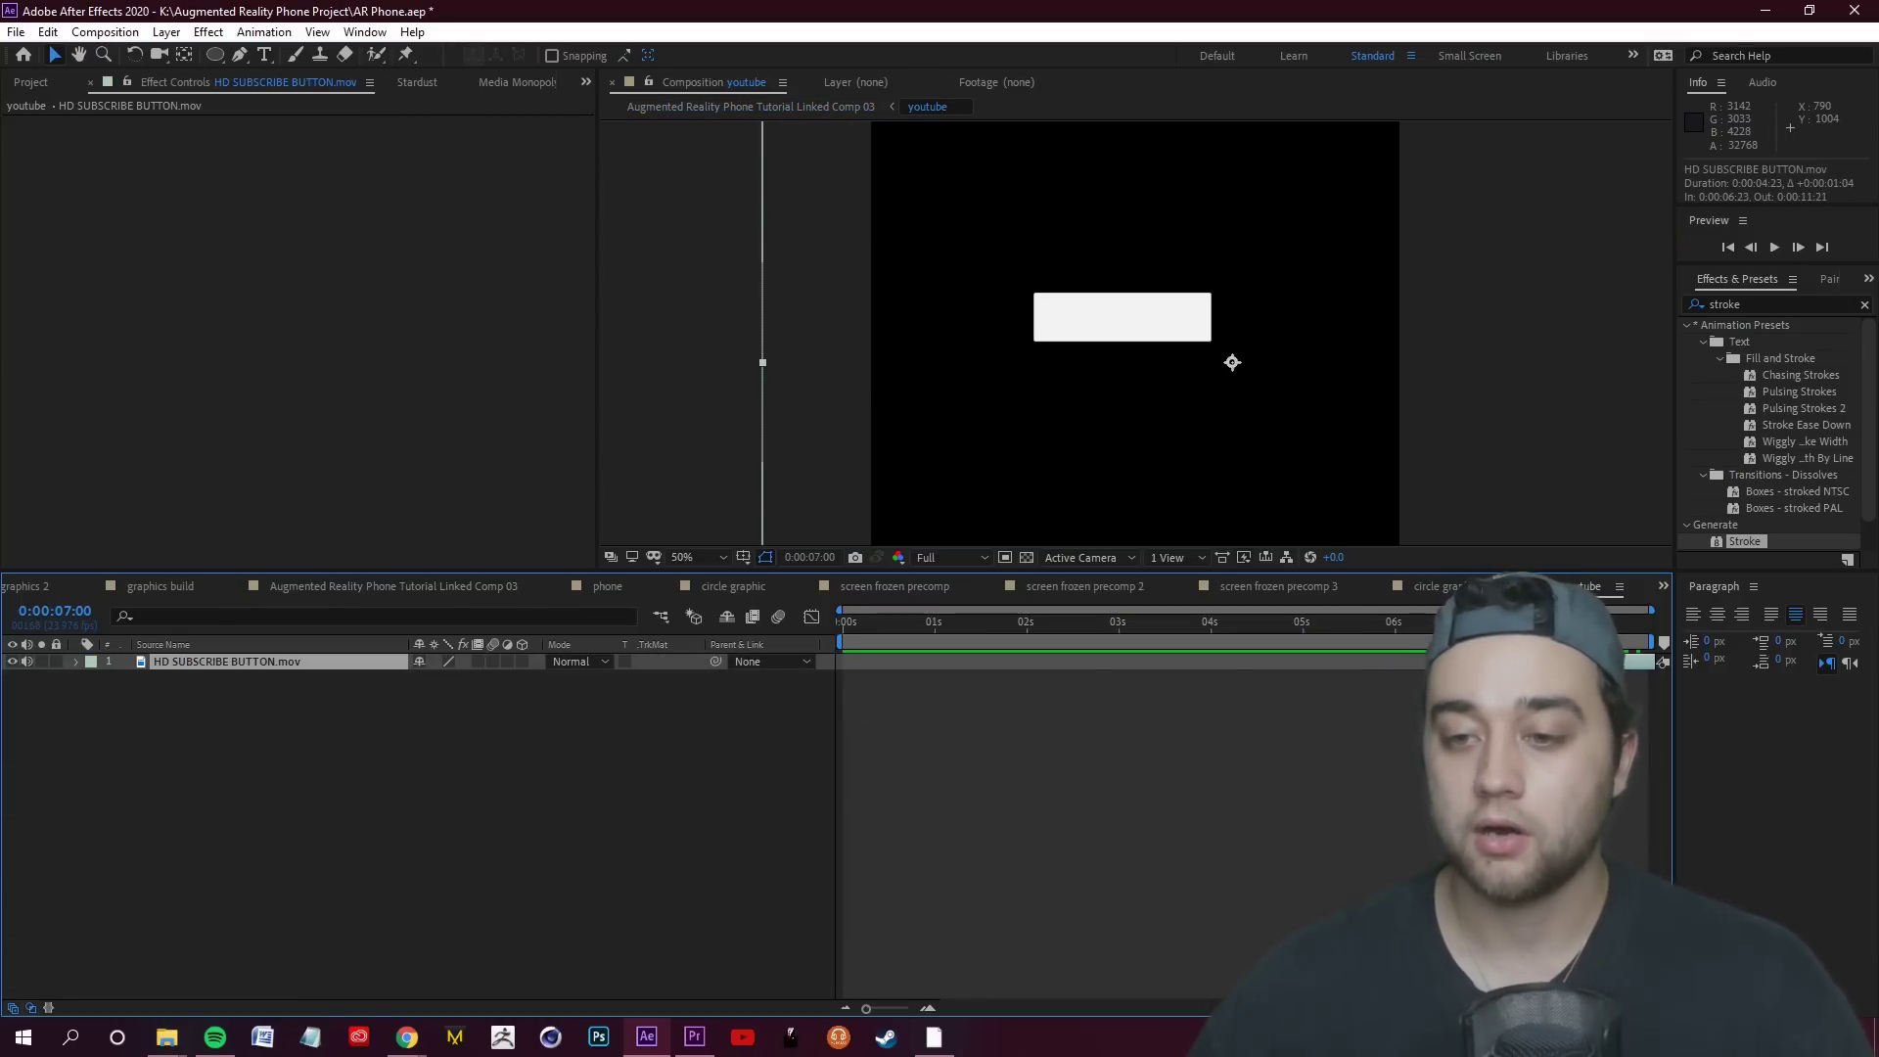
# Return to the main composition, reduce the youtube layer's height inside the phone, and scrub to check the subscribe graphic
pyautogui.click(751, 106)
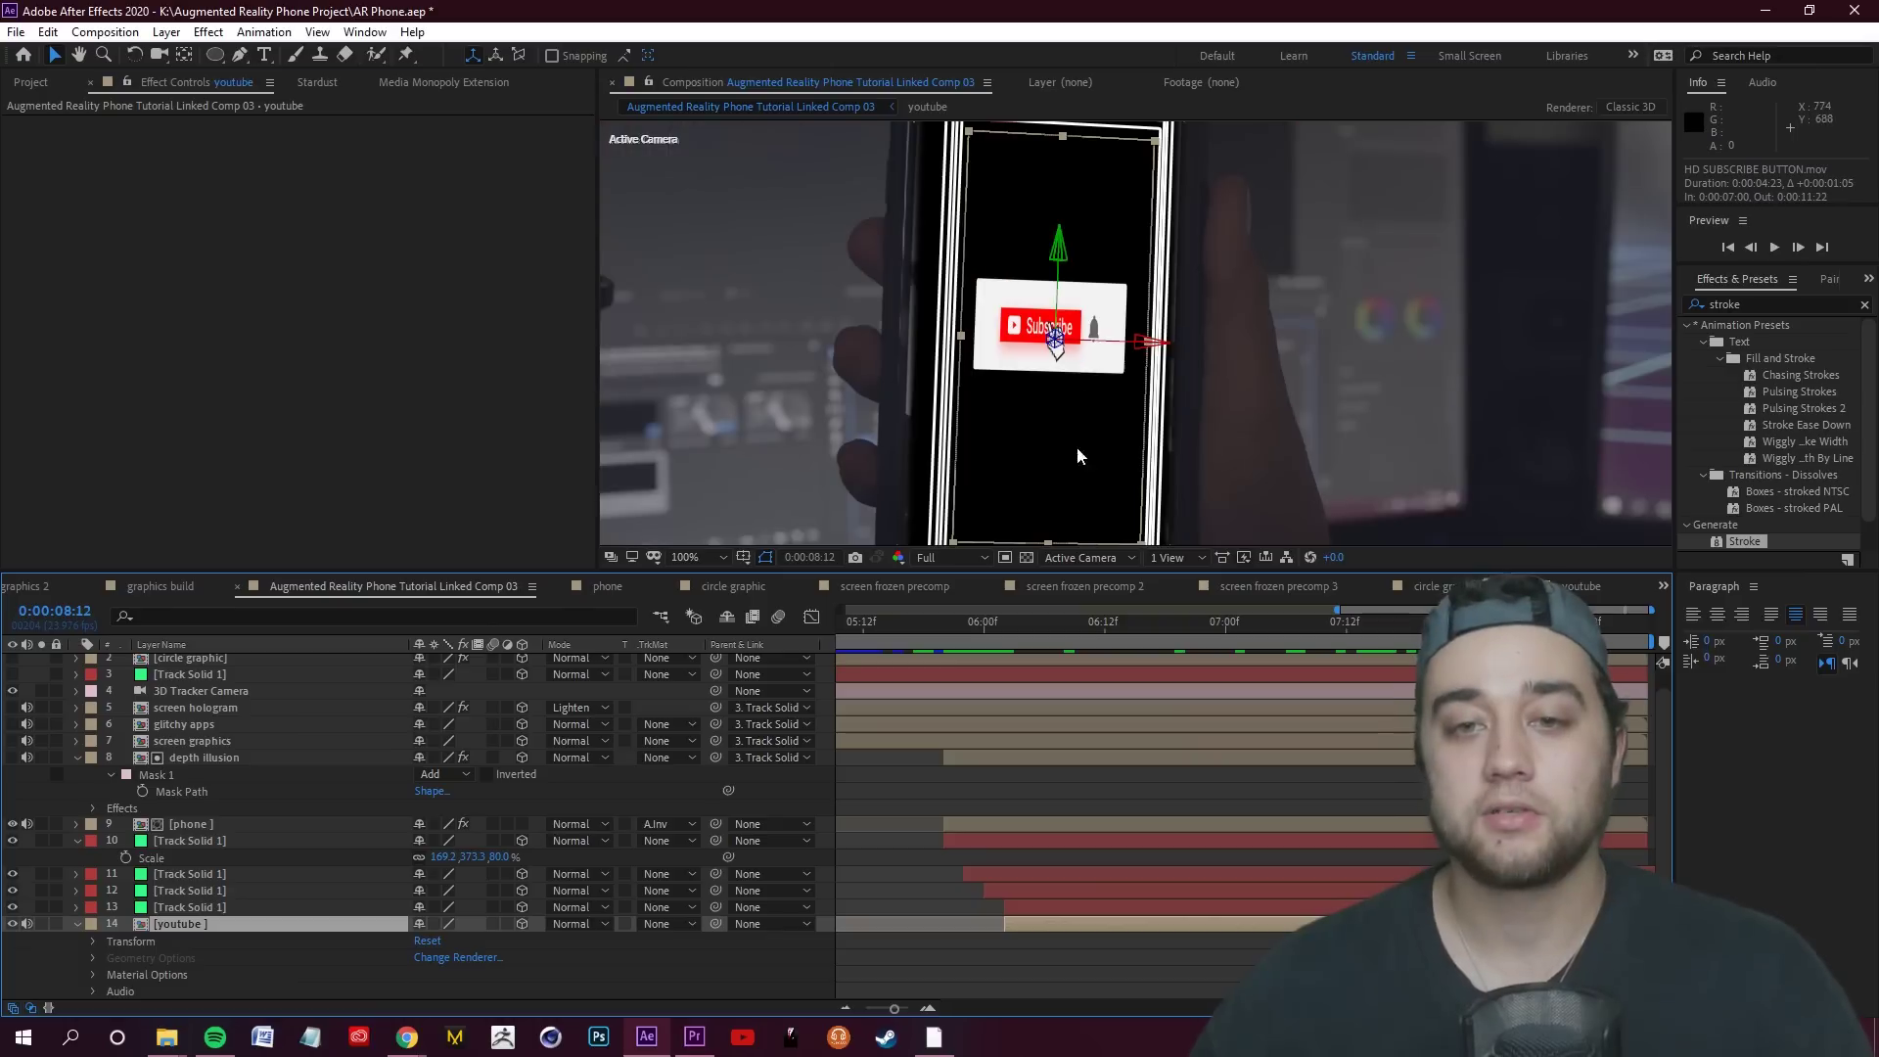
pyautogui.moveTo(1048, 541); pyautogui.dragTo(1051, 496)
pyautogui.moveTo(1587, 624); pyautogui.dragTo(1406, 624)
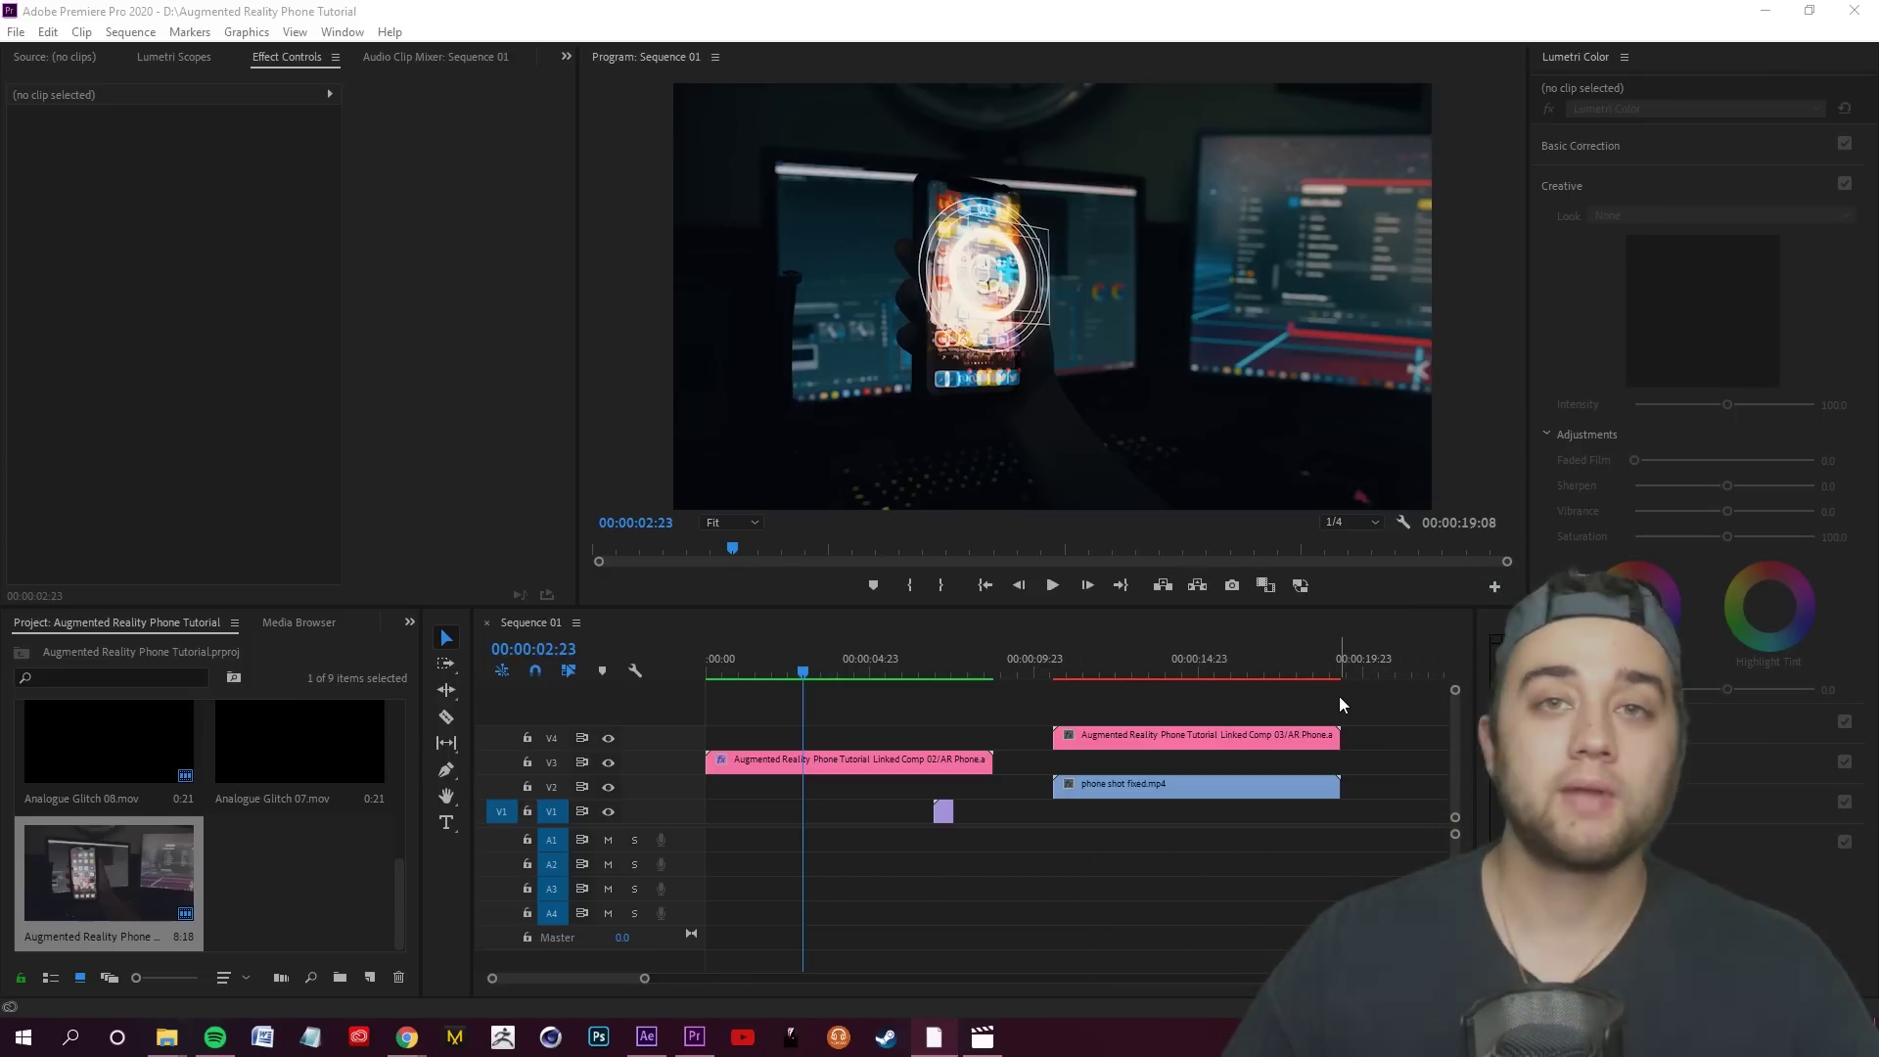
# Review the linked composition in the Premiere Pro sequence from 0:00:06:10, inspecting the Analogue Glitch 08.mov clip and the receding frames
pyautogui.click(807, 670)
pyautogui.moveTo(807, 670); pyautogui.dragTo(916, 662)
pyautogui.click(943, 811)
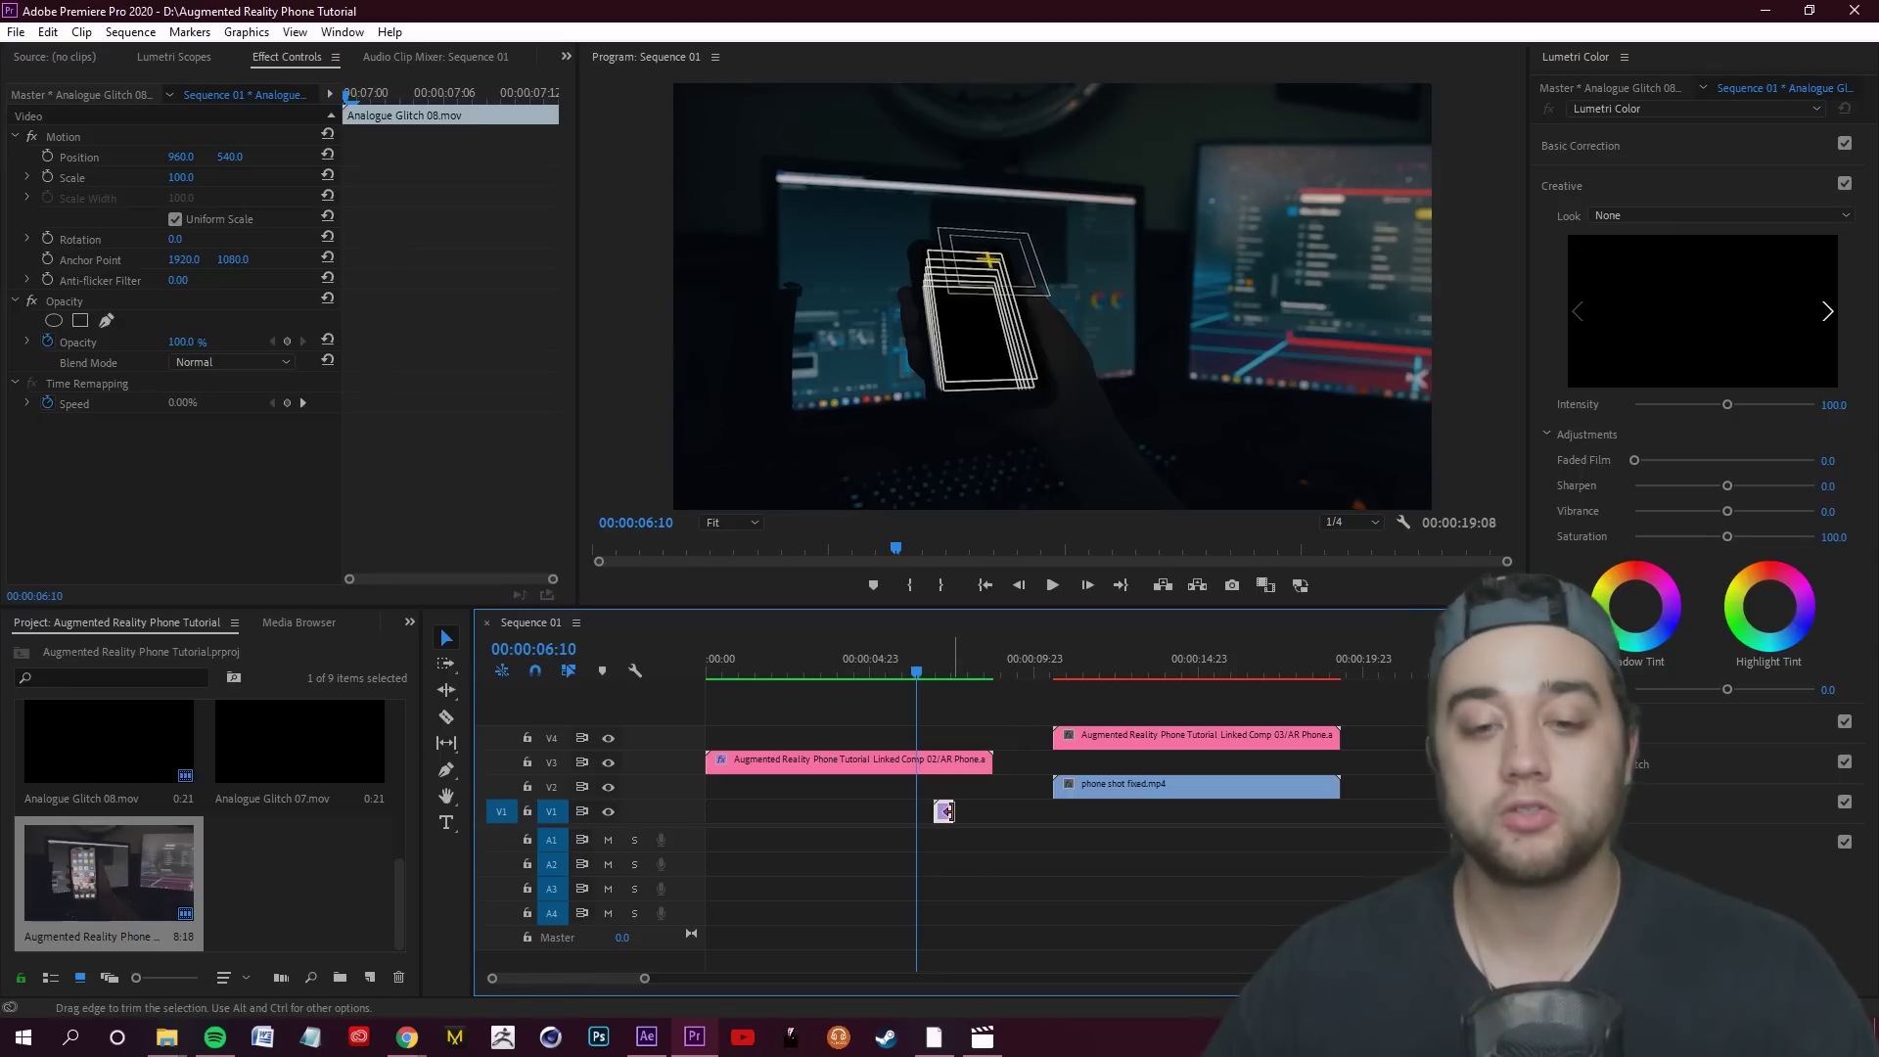
pyautogui.press('space')
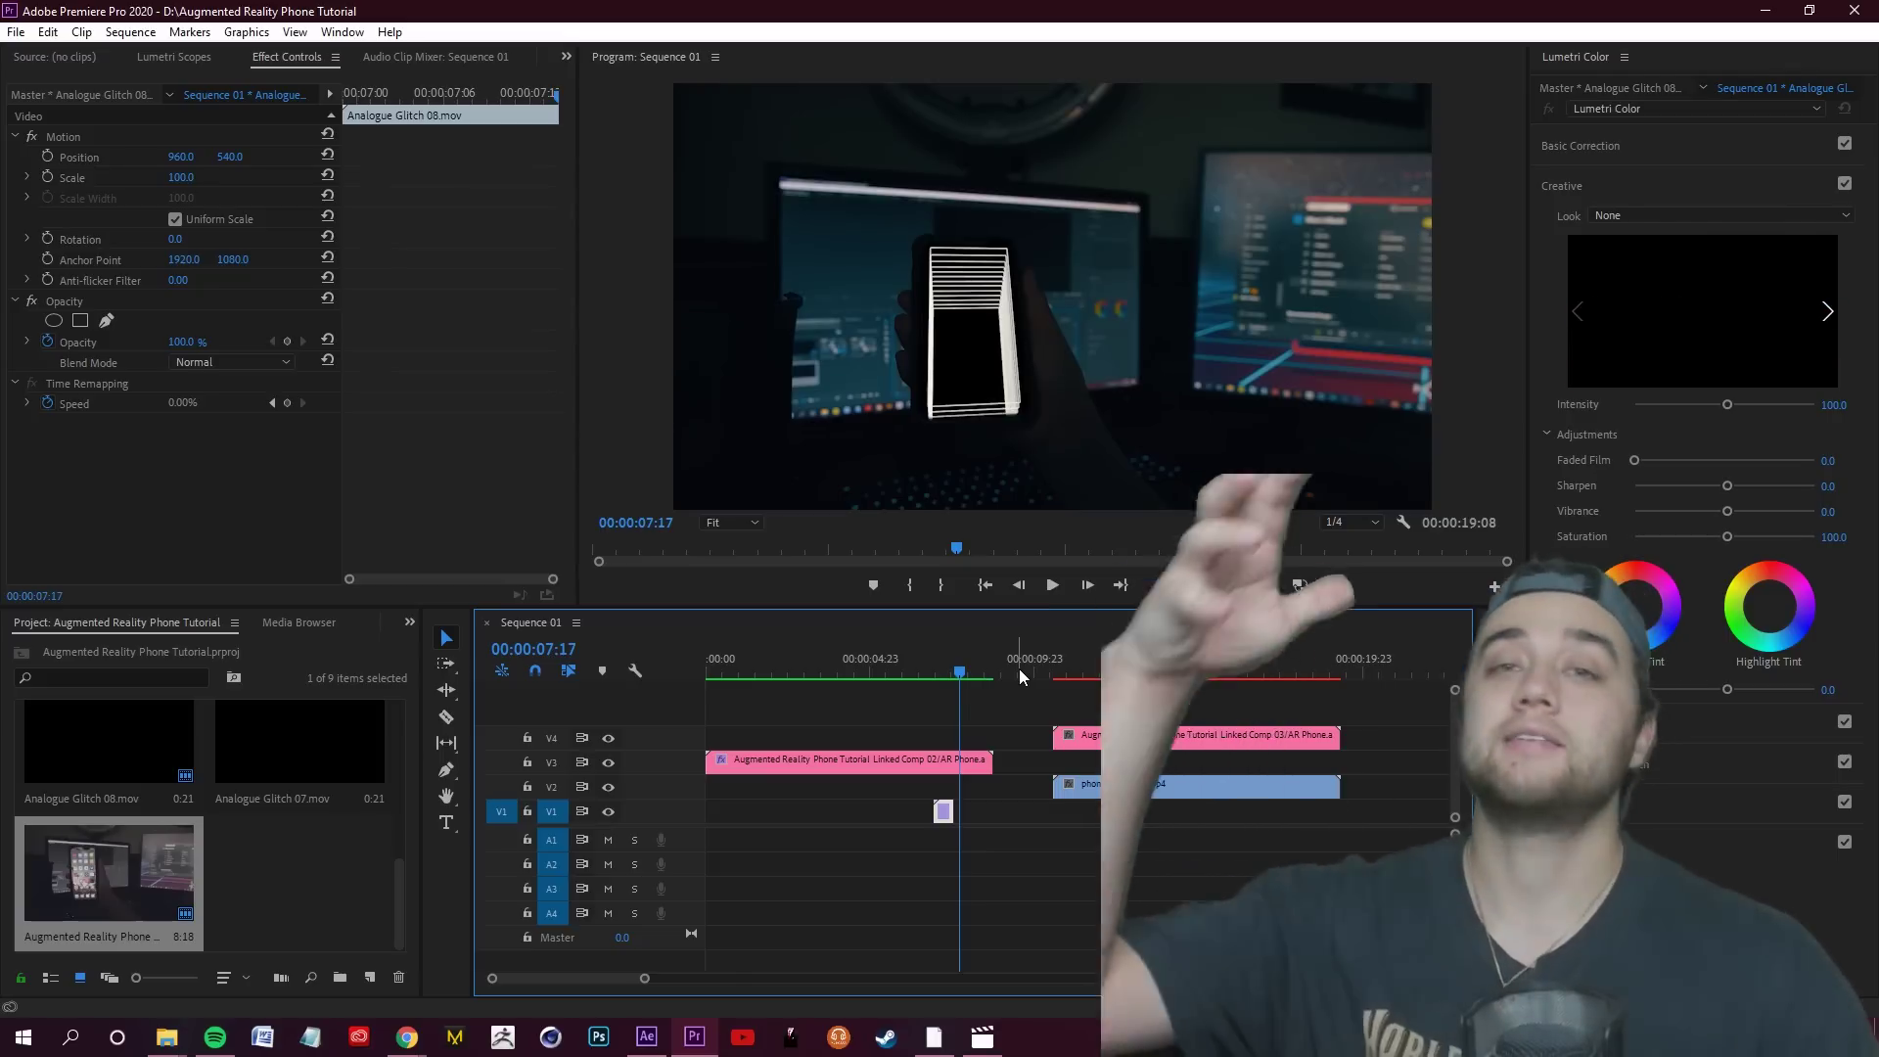
pyautogui.press('space')
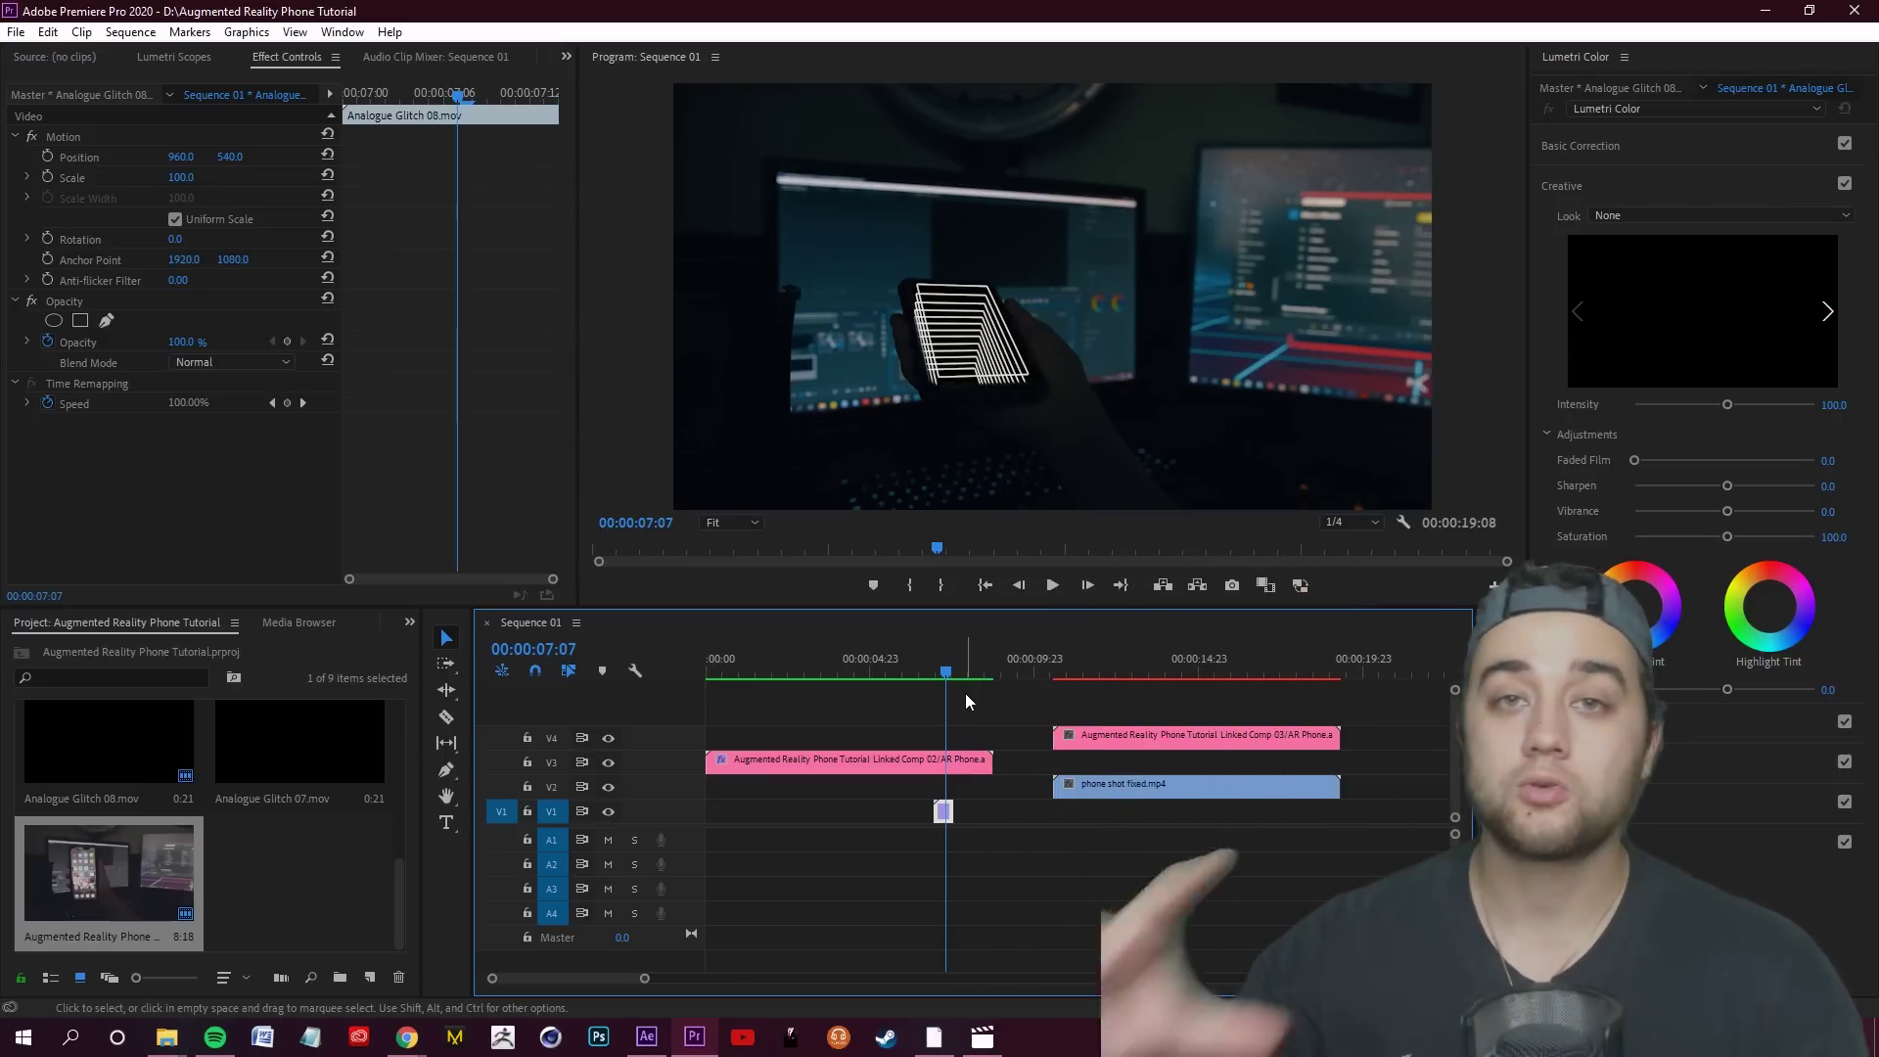